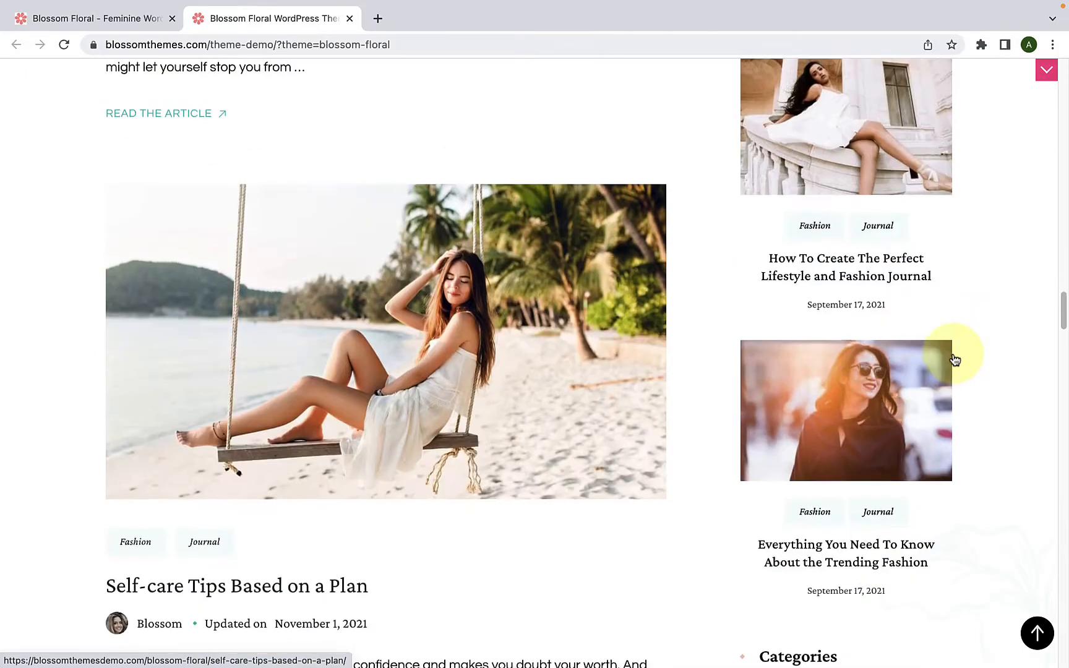
- Look through the Blossom Floral demo homepage's posts, sidebar, newsletter, Instagram feed and footer, and return to its beginning
scroll(955, 359, "down", 12)
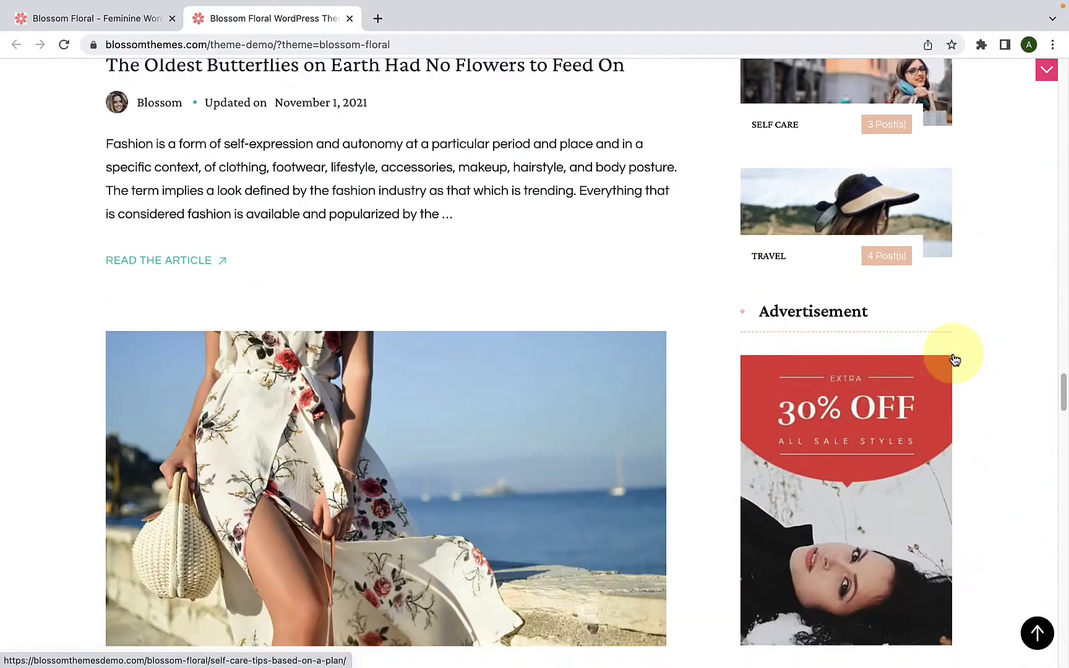
scroll(955, 360, "down", 13)
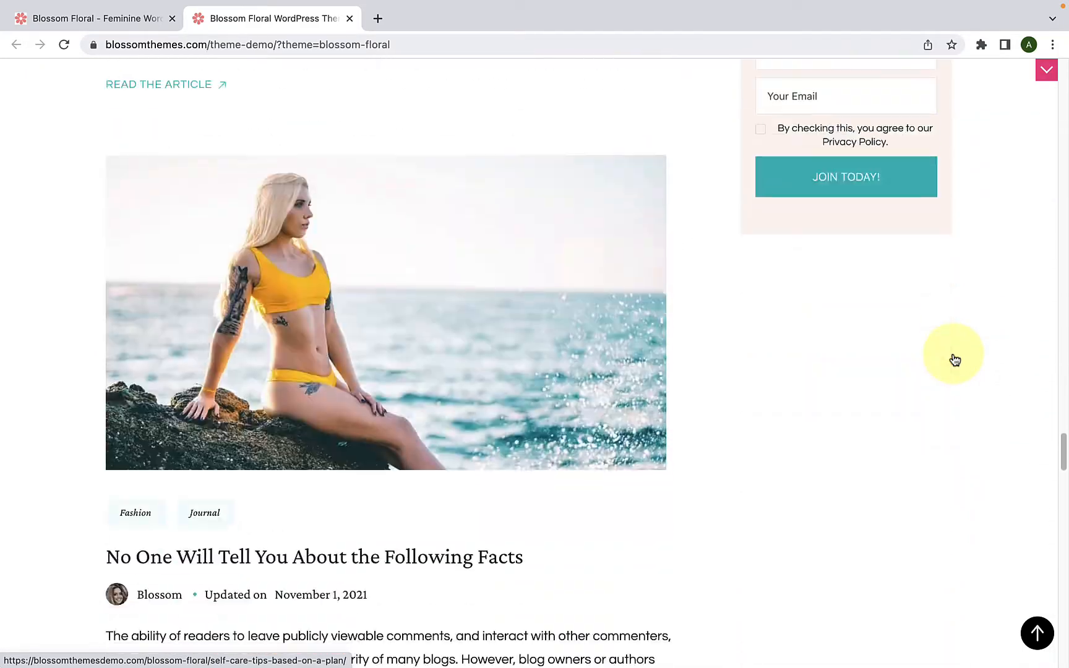
scroll(955, 360, "down", 12)
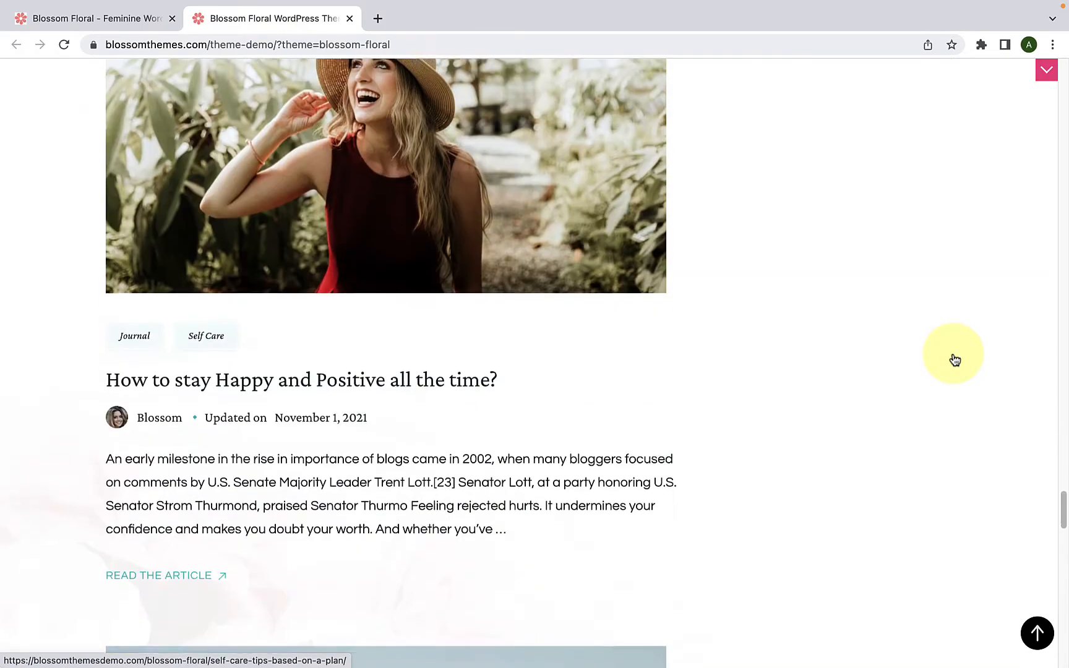
scroll(955, 359, "down", 3)
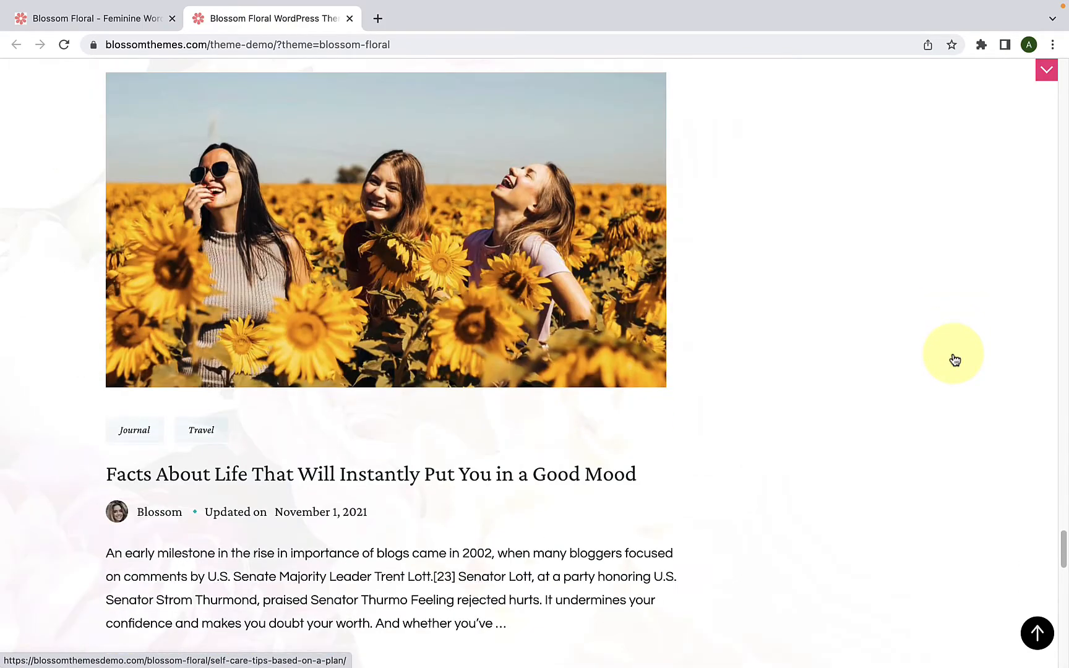
scroll(955, 359, "down", 7)
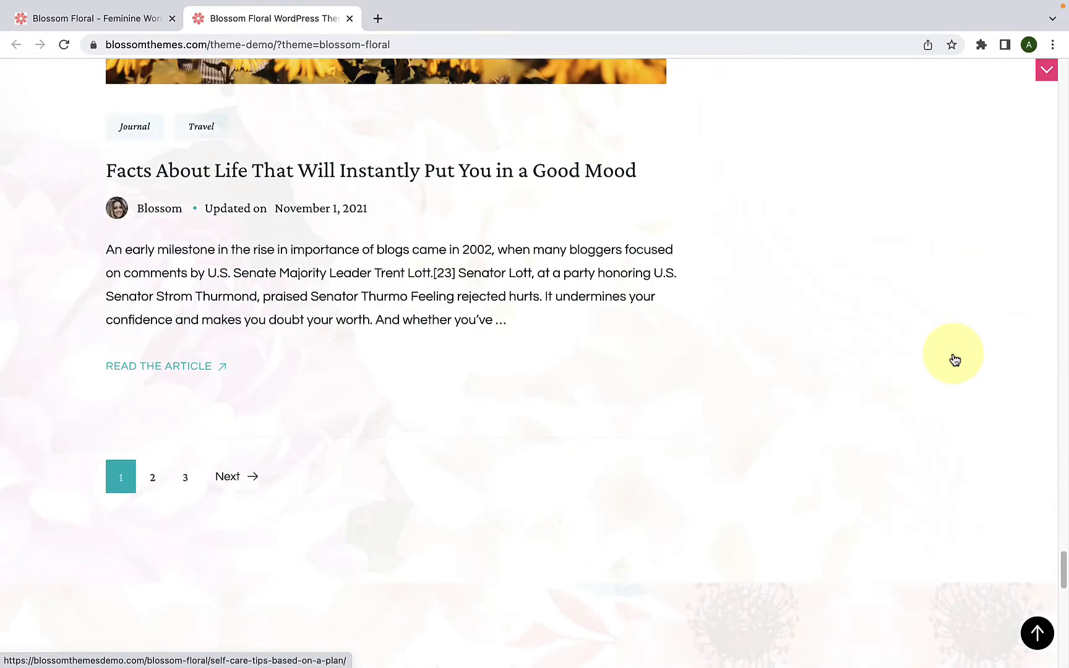
scroll(955, 359, "down", 12)
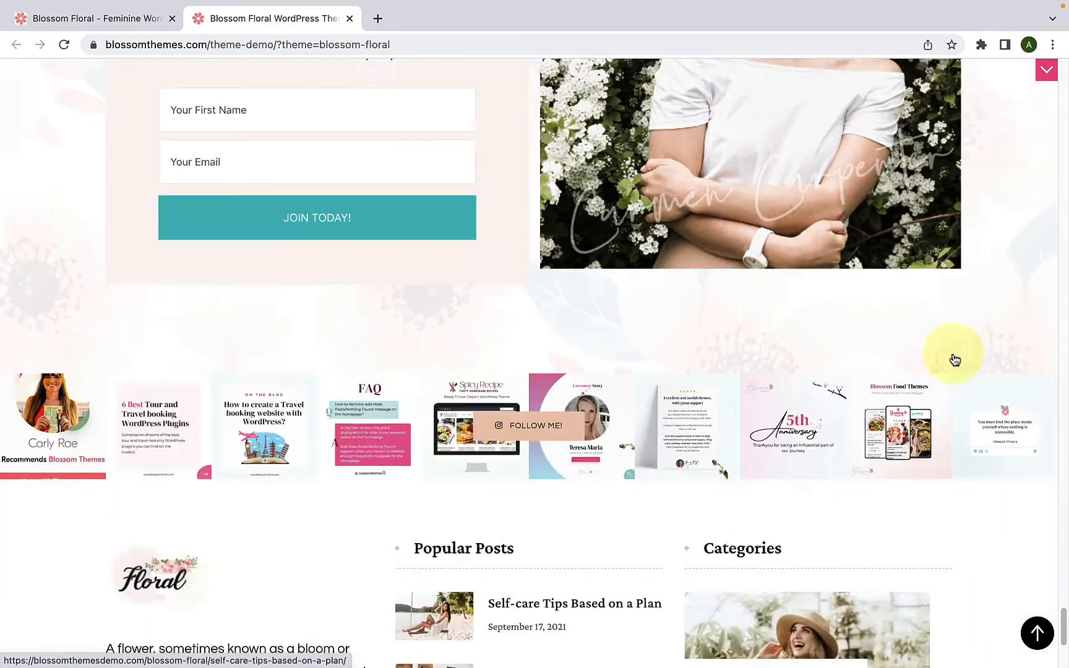
scroll(955, 360, "down", 4)
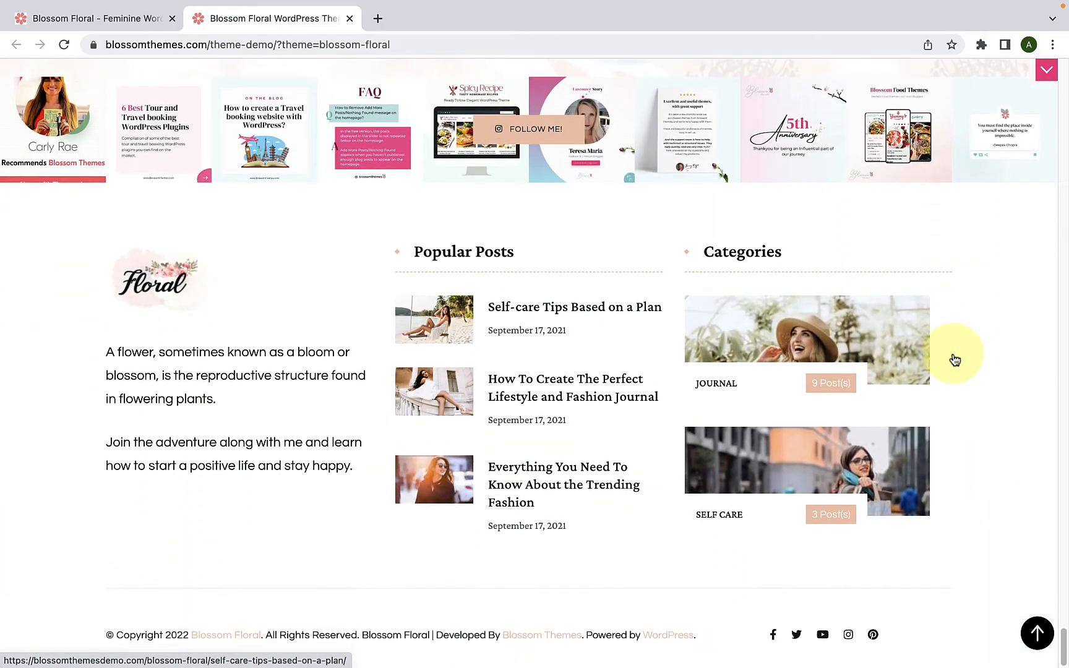
left_click(1052, 636)
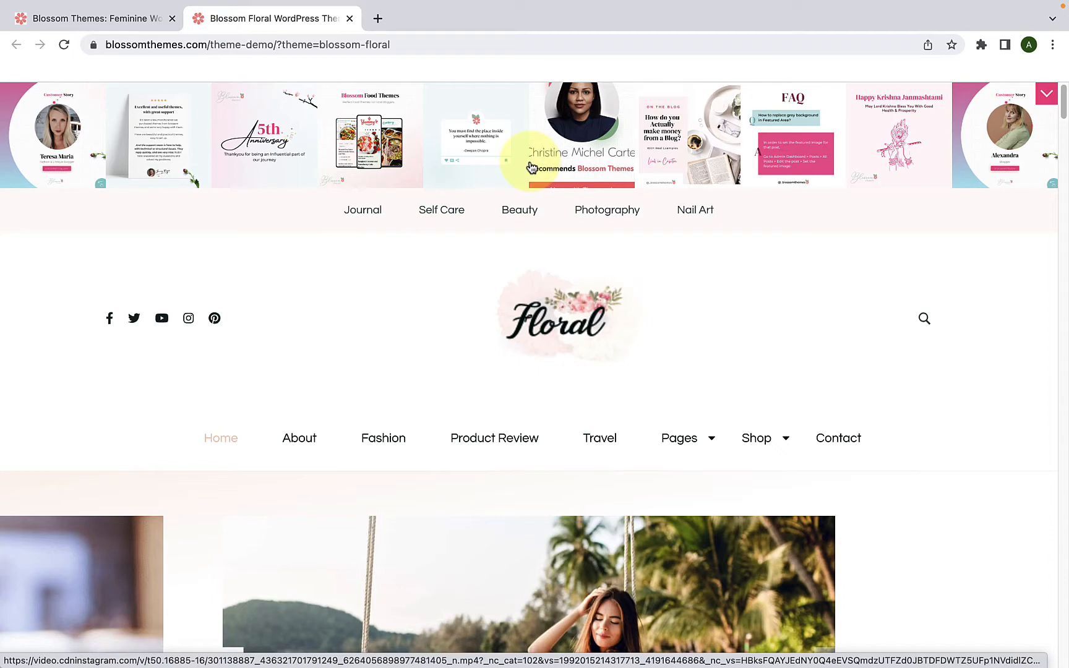
- View the homepage's banner slider and bring up its previous slide
scroll(531, 168, "down", 5)
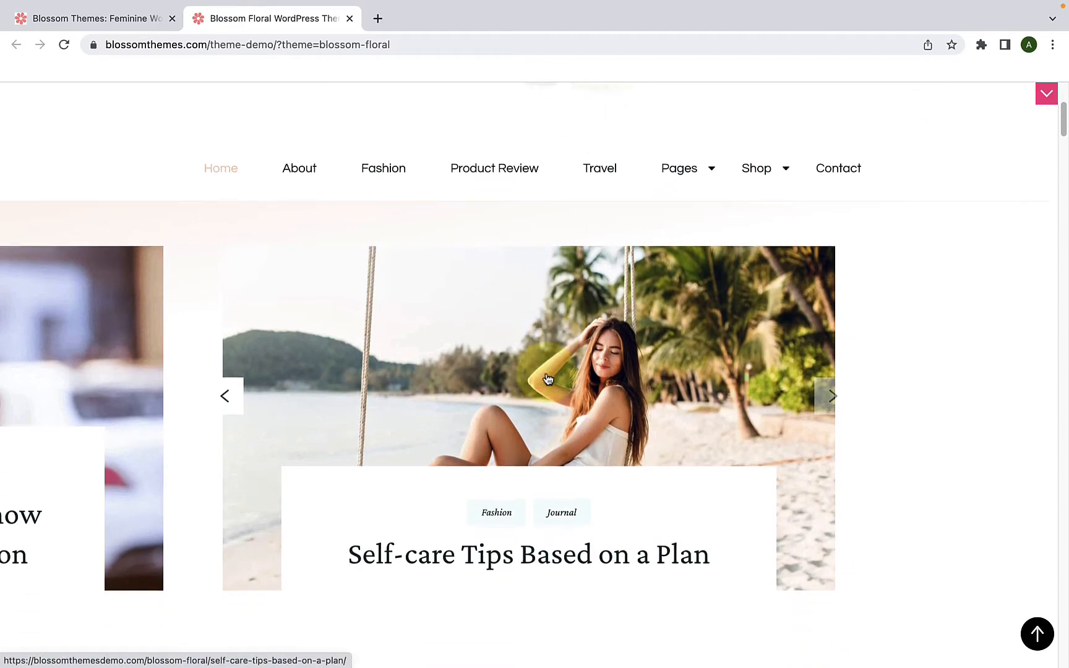
left_click(226, 402)
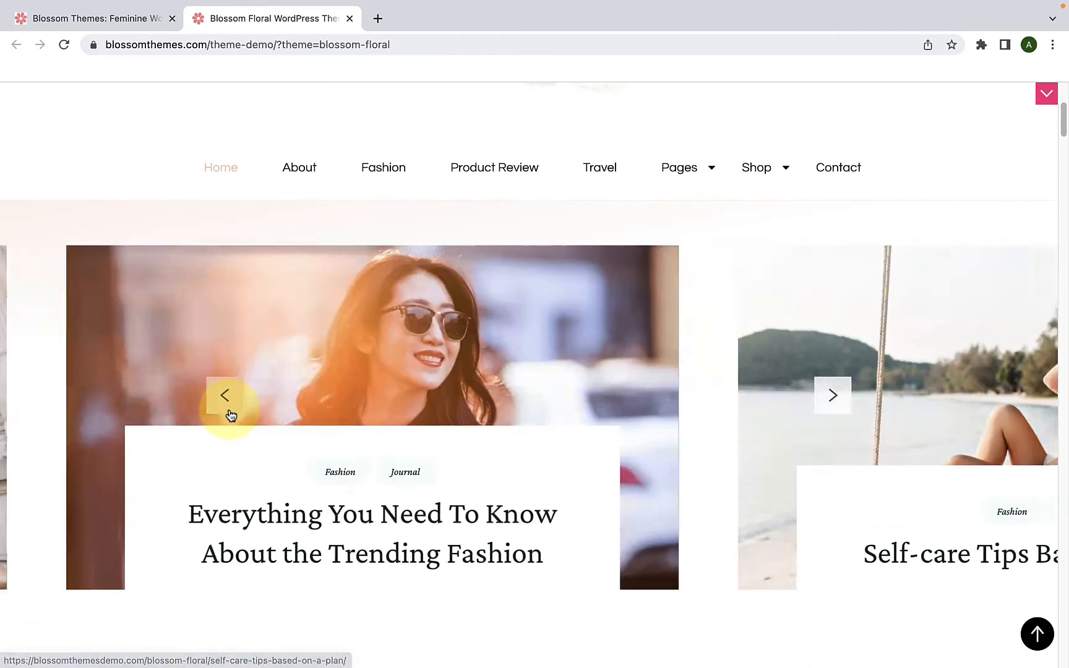
scroll(547, 397, "down", 1)
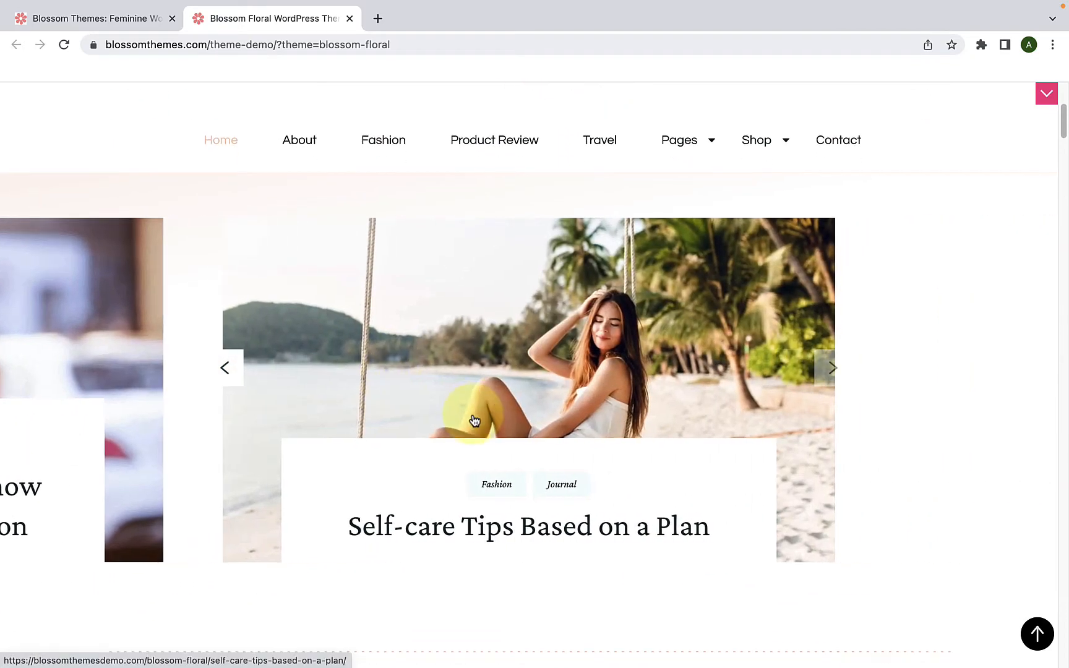
- Browse the featured area carousel forward to its further cards and back to the About Me, Shop and Travel cards
scroll(474, 419, "down", 10)
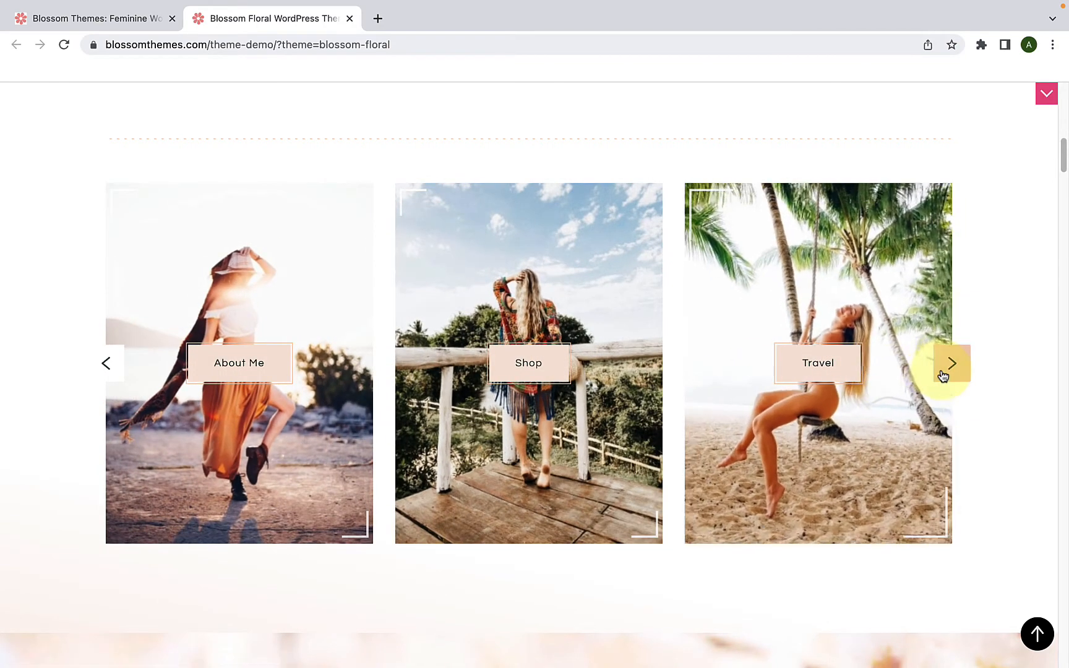
left_click(945, 371)
left_click(945, 371)
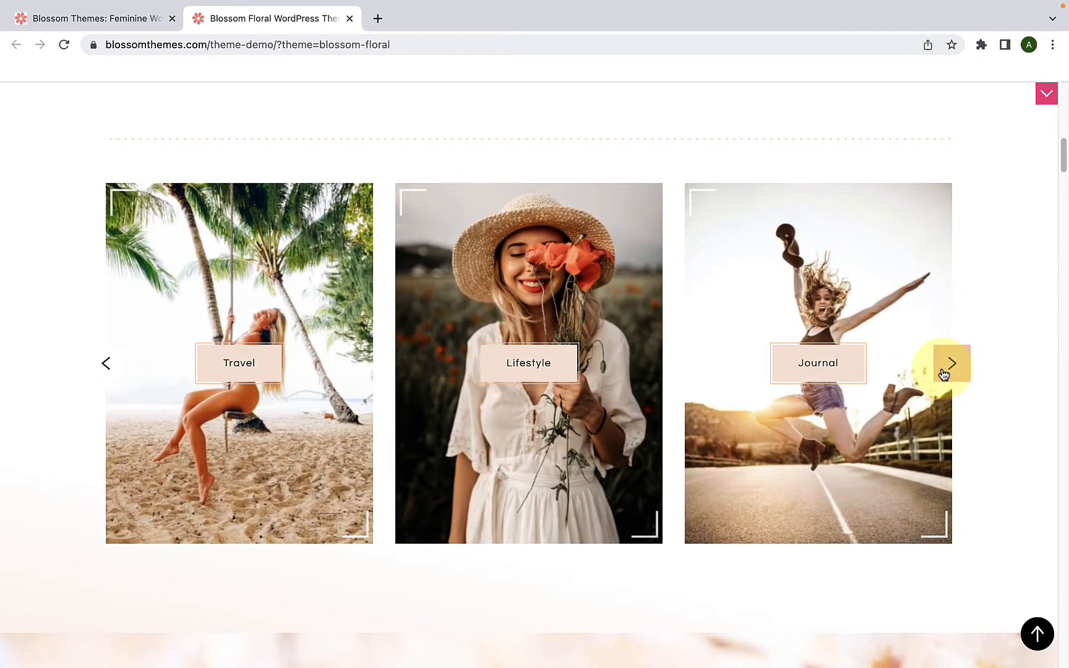
left_click(109, 366)
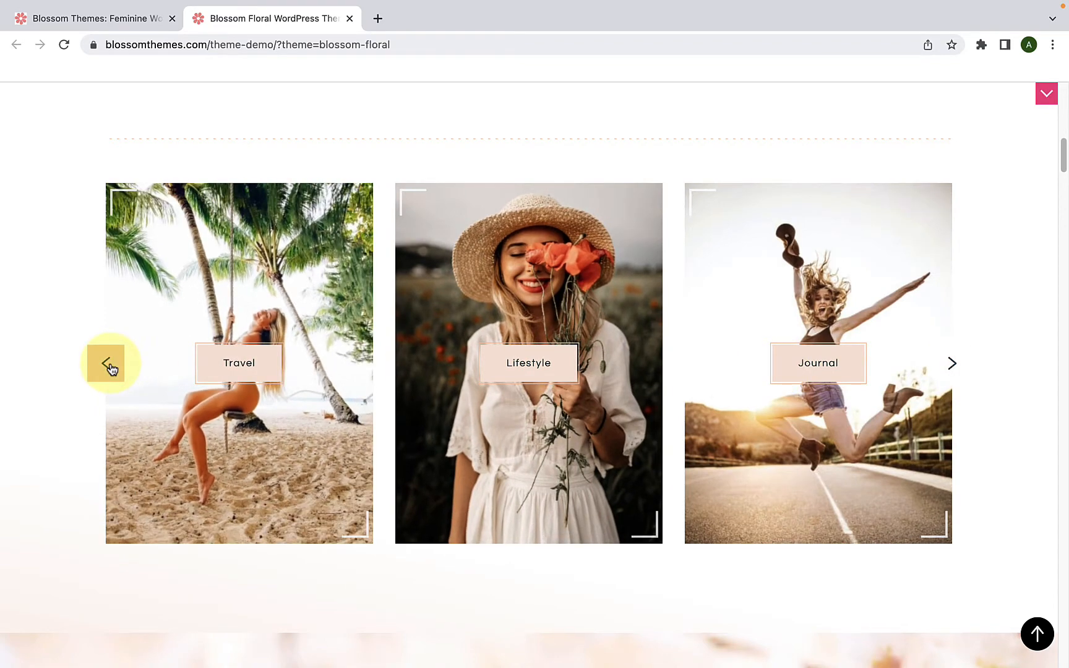
left_click(109, 366)
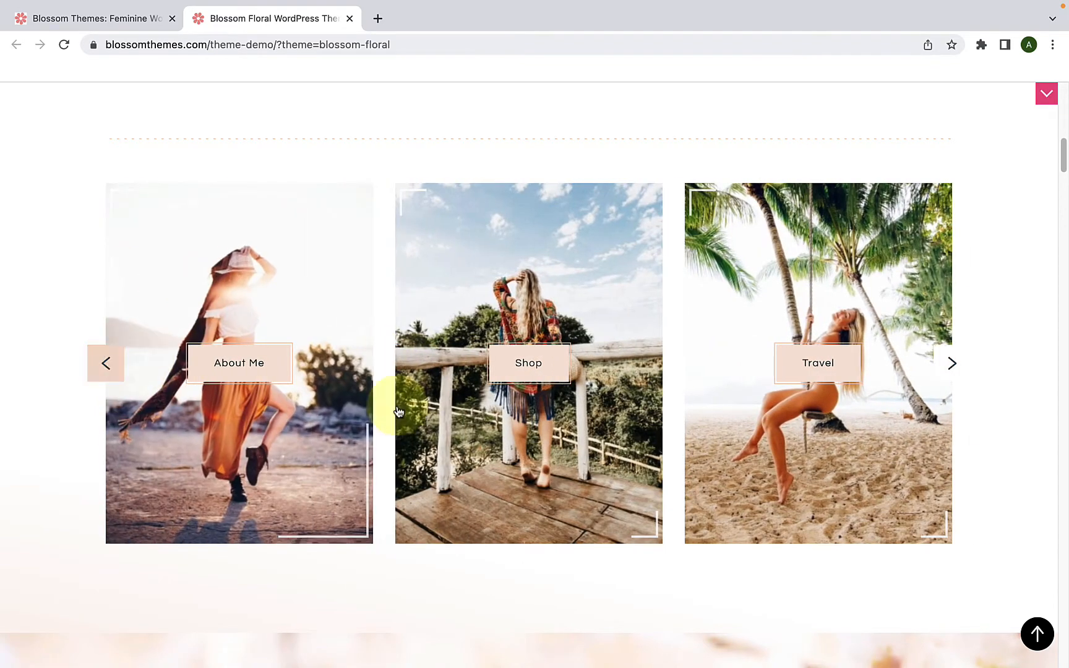
- Examine the Behind the Blog section with its portrait, introduction text and signature
scroll(468, 429, "down", 10)
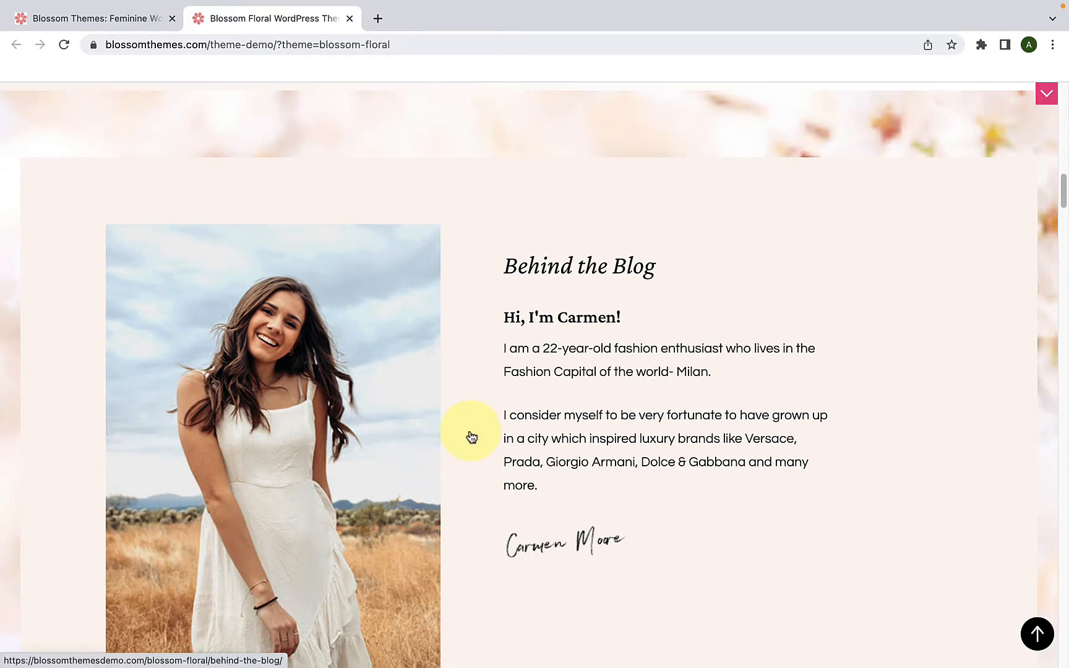
scroll(647, 480, "down", 1)
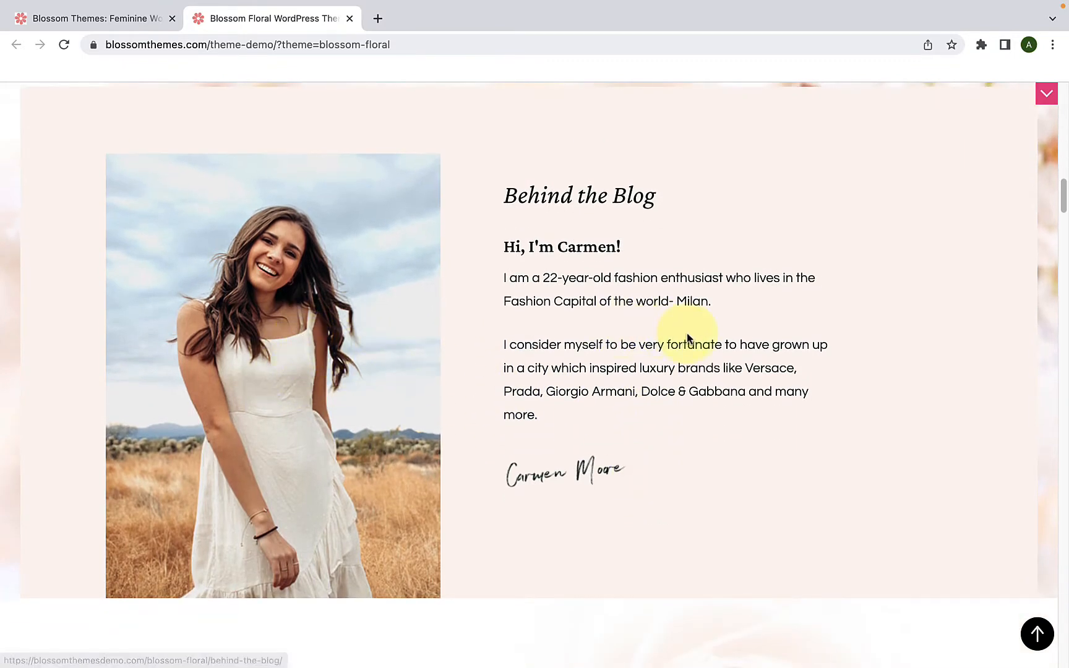
scroll(672, 425, "down", 5)
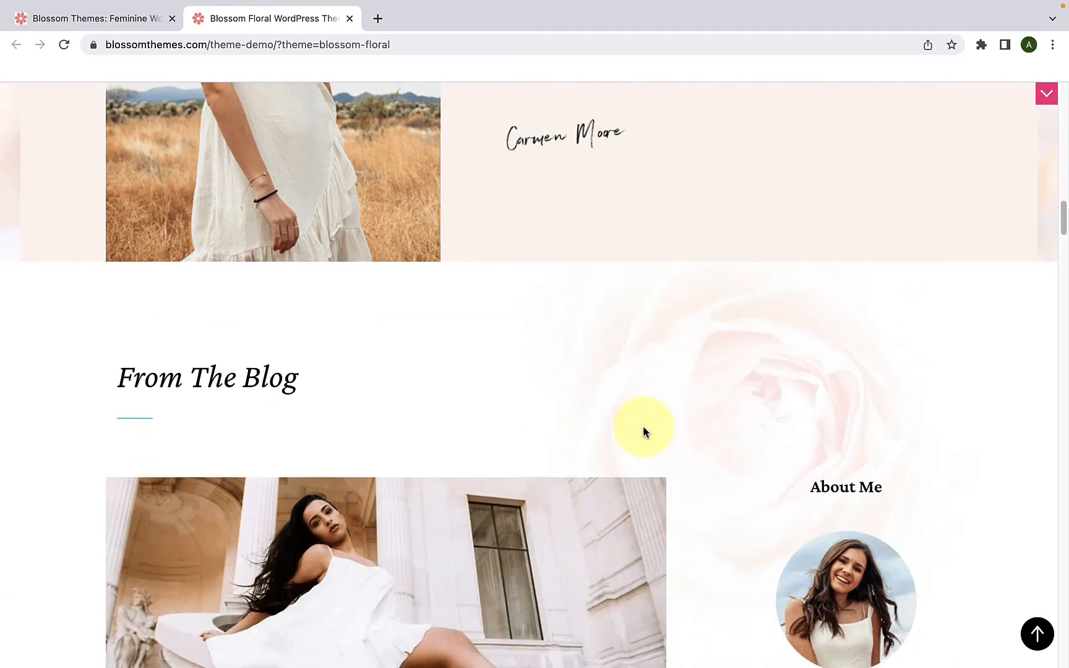
- Examine the From The Blog section and the layout of its first post, including image, category tags, title and excerpt
scroll(644, 432, "down", 2)
scroll(551, 420, "down", 1)
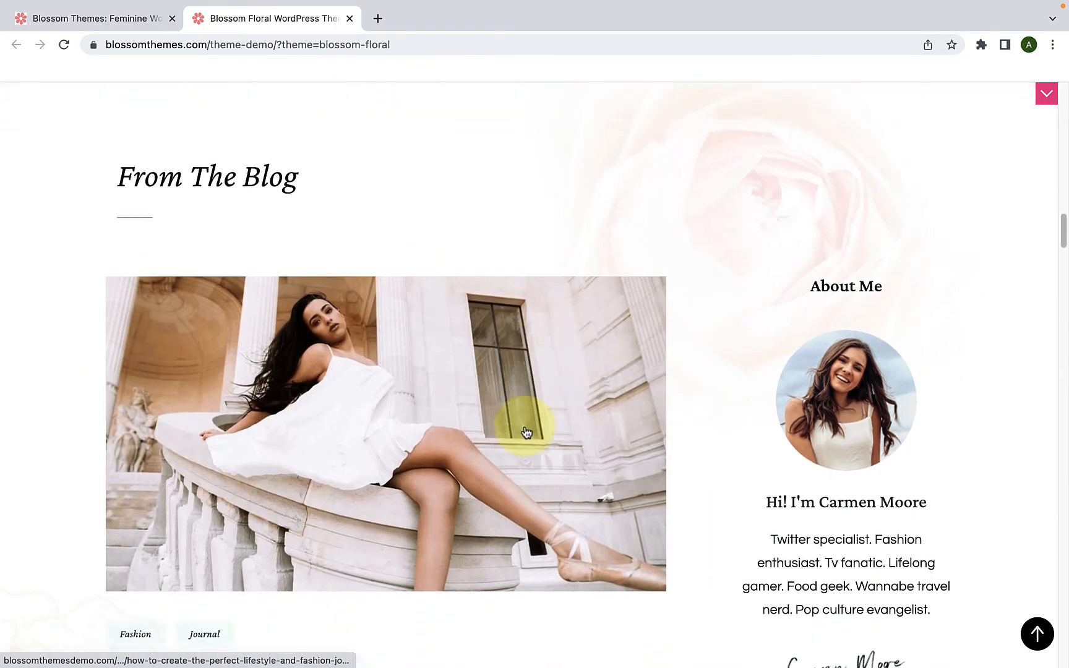
scroll(526, 432, "down", 2)
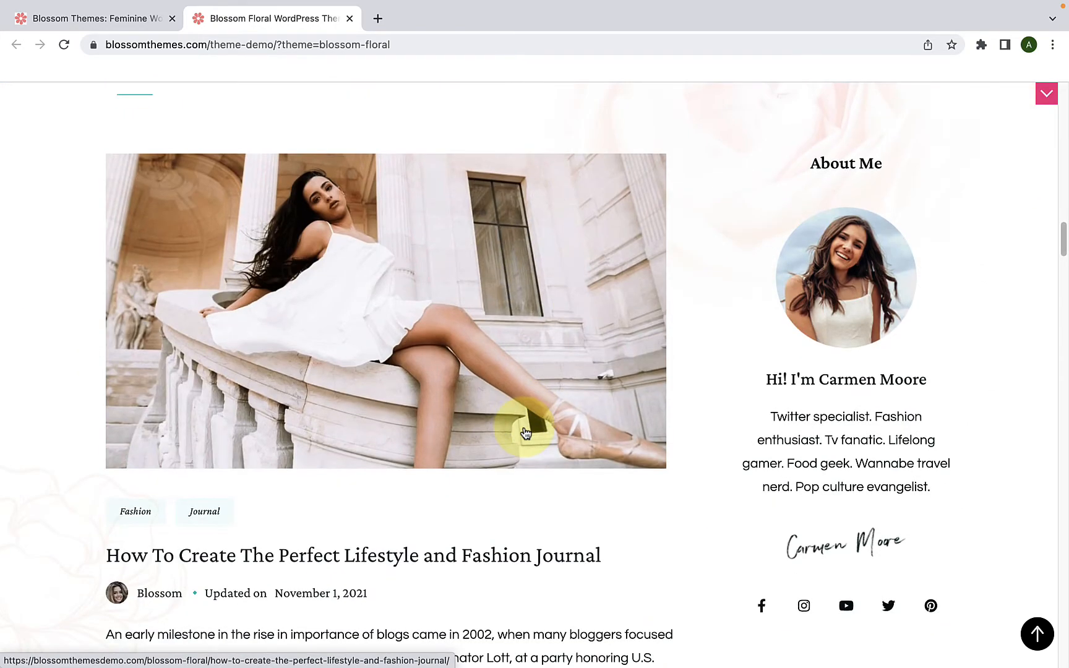
scroll(526, 432, "down", 3)
scroll(526, 435, "up", 2)
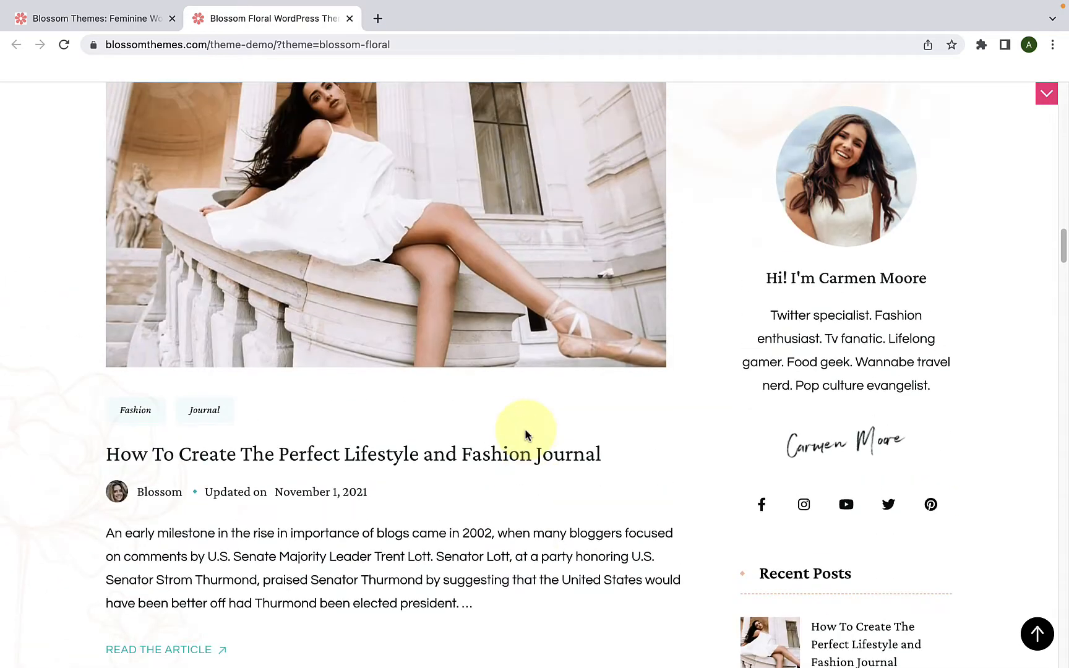
scroll(527, 435, "up", 1)
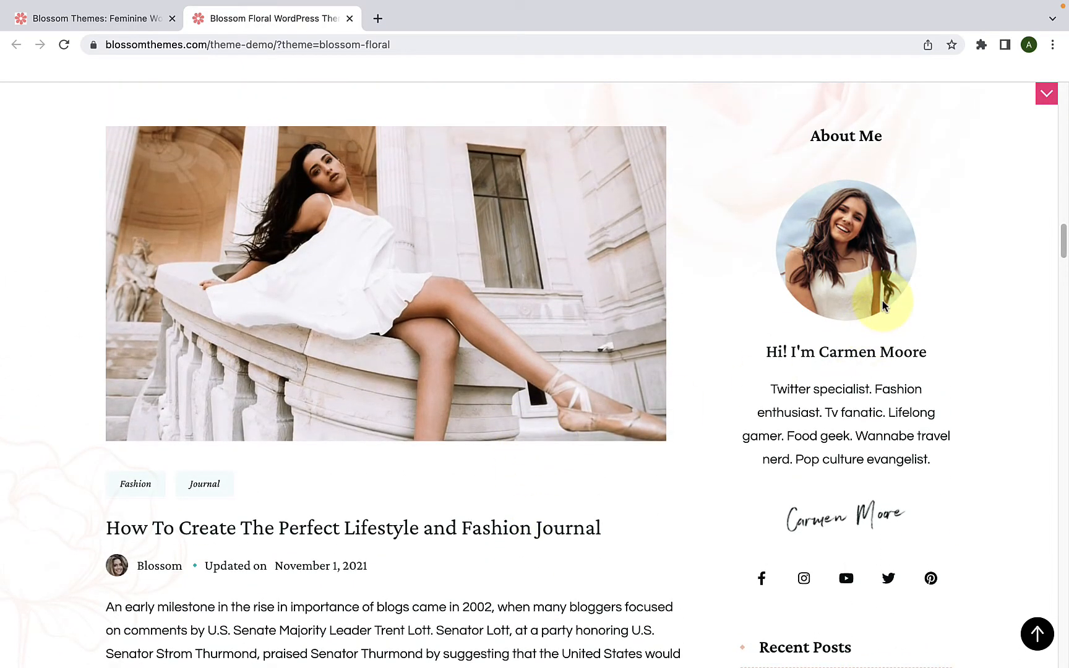
- Examine the sidebar's About Me widget with its photo, bio, signature and social media links
scroll(884, 307, "down", 1)
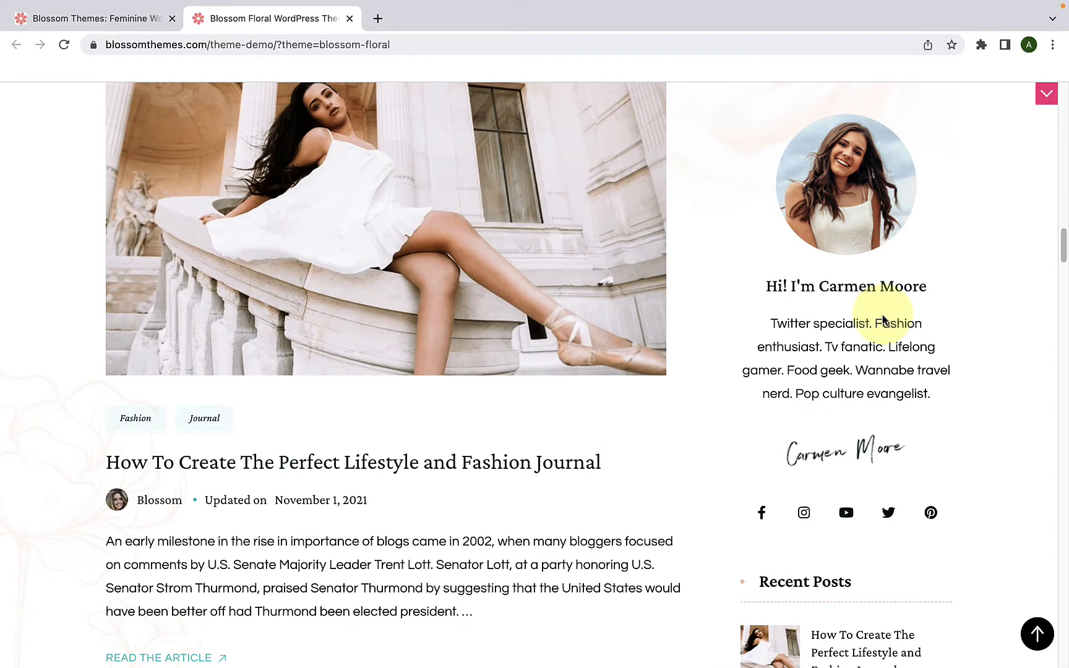
scroll(884, 319, "up", 1)
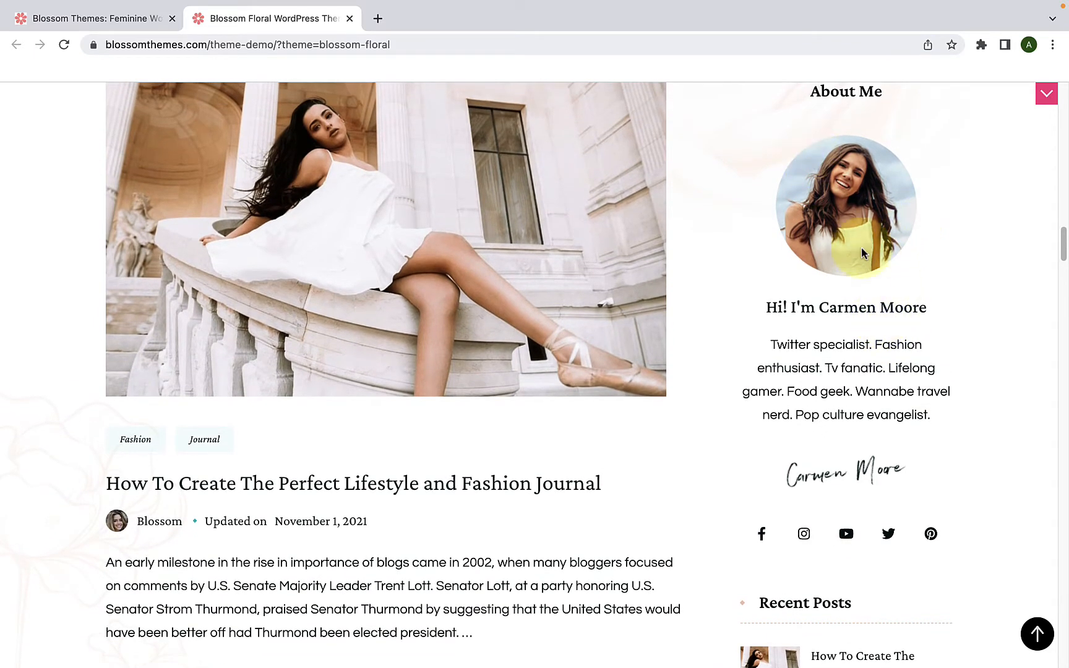
scroll(828, 382, "down", 2)
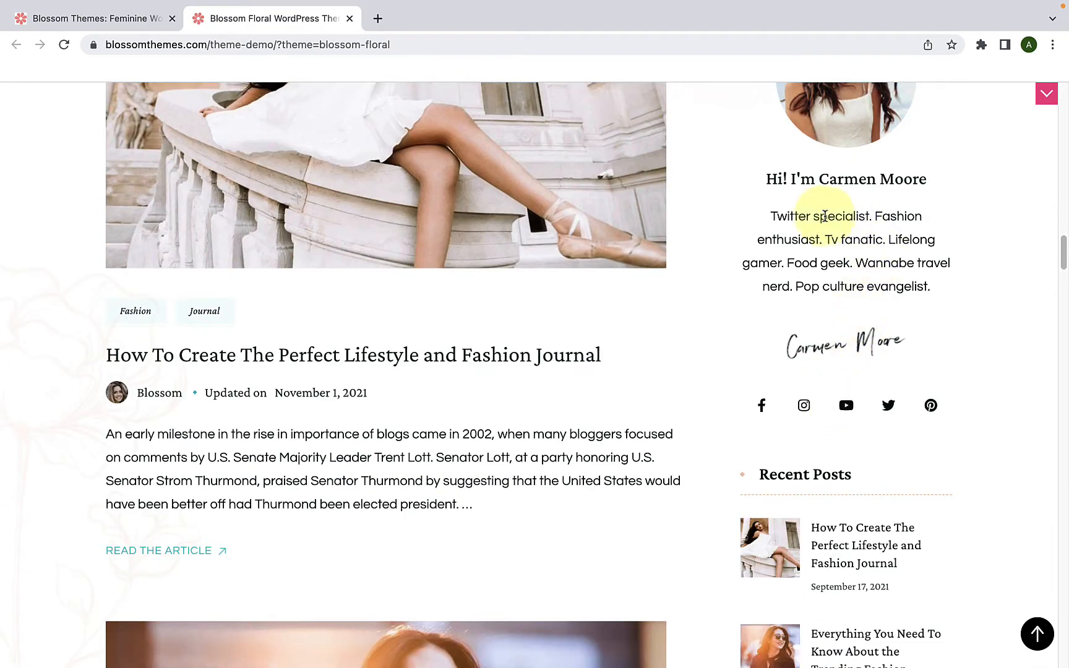
scroll(826, 226, "up", 1)
scroll(826, 229, "up", 3)
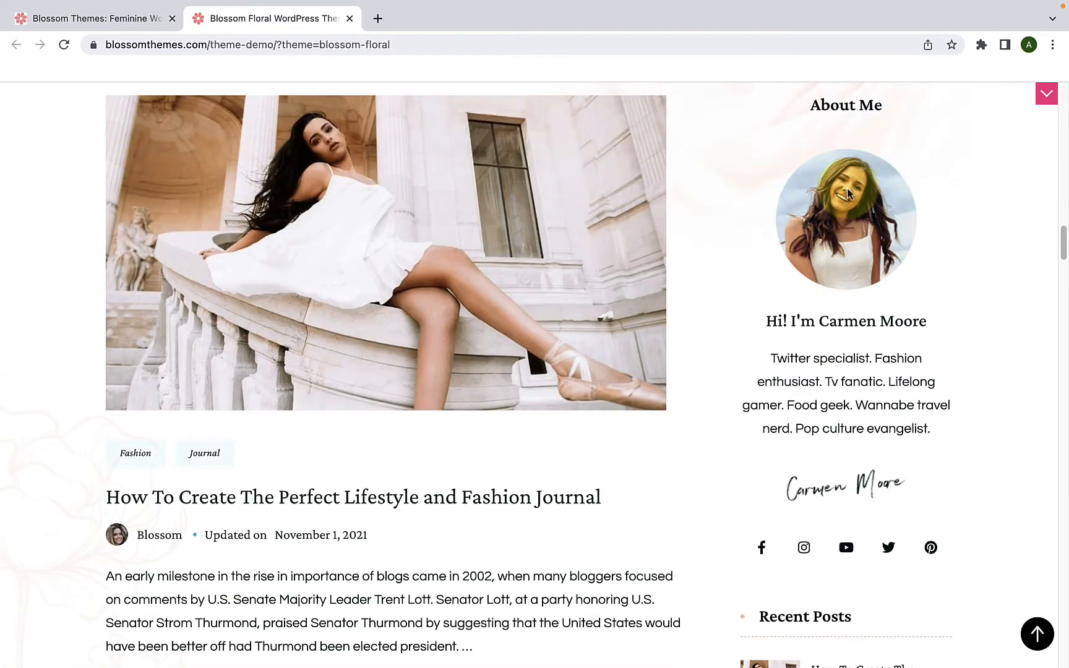
scroll(848, 297, "down", 1)
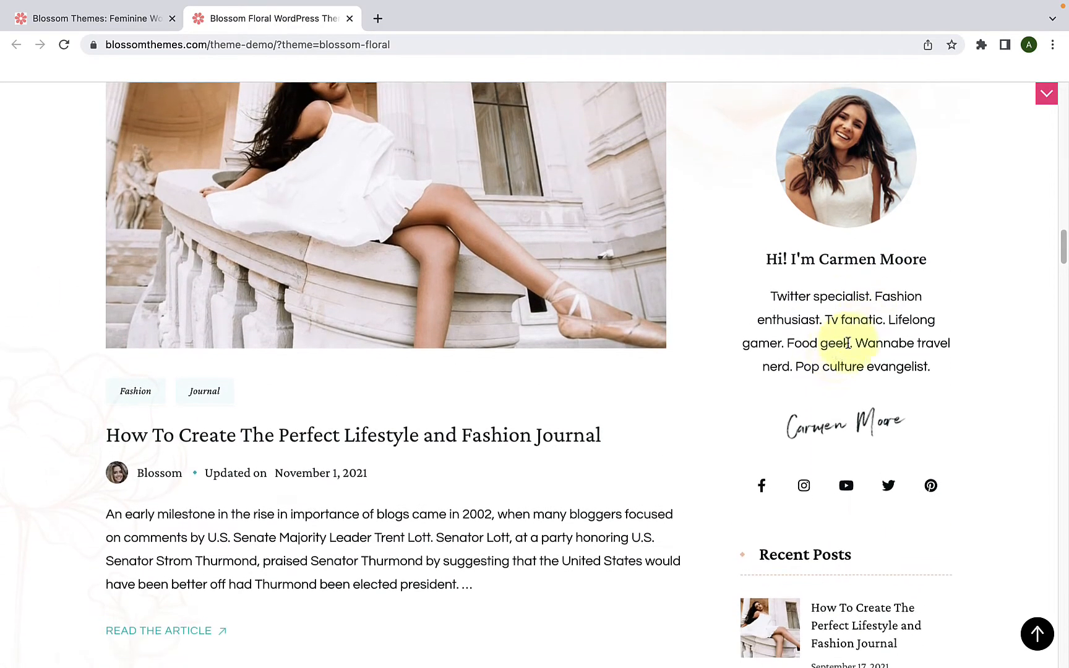
scroll(854, 340, "down", 1)
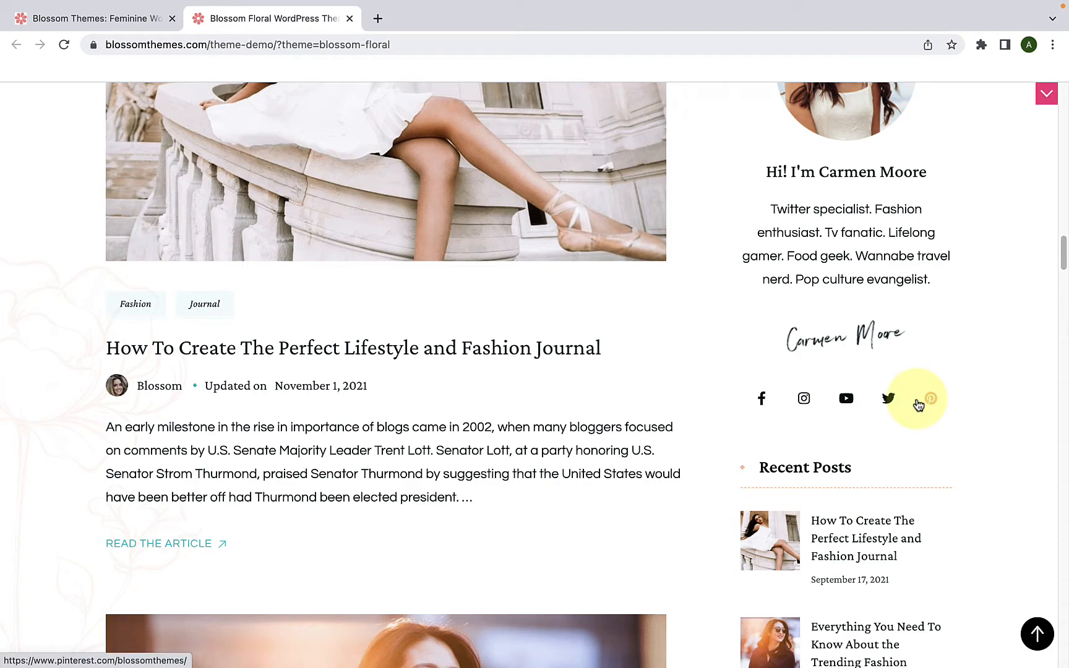
- Review the remaining sidebar widgets: Recent Posts, Popular Posts, Categories, Advertisement and the newsletter subscription form
scroll(919, 404, "down", 2)
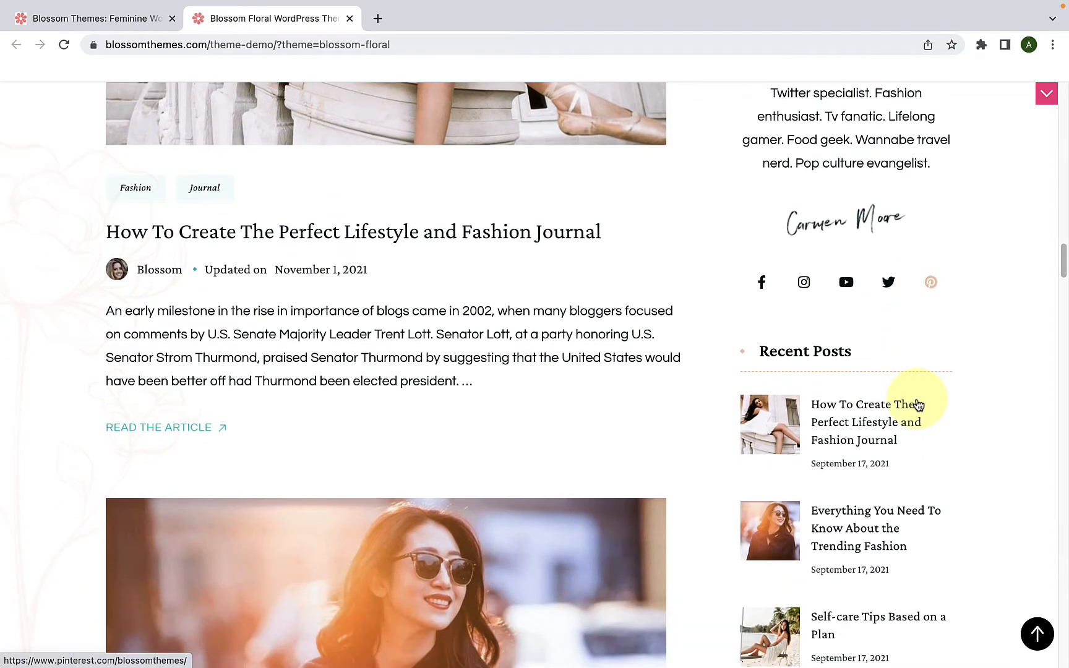
scroll(905, 422, "down", 5)
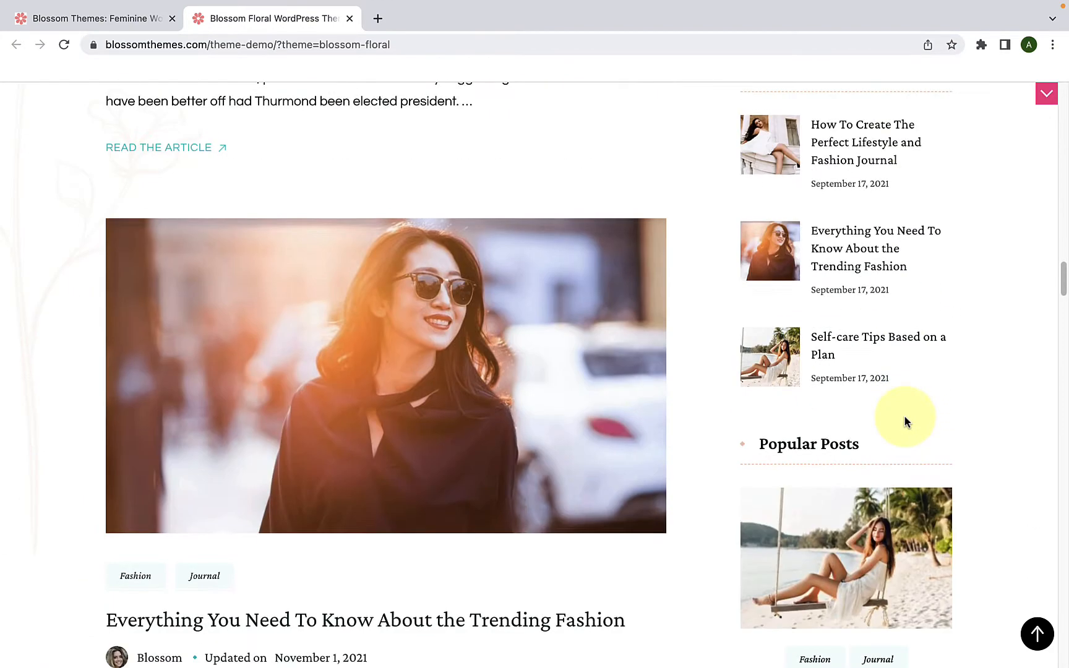
scroll(804, 419, "down", 11)
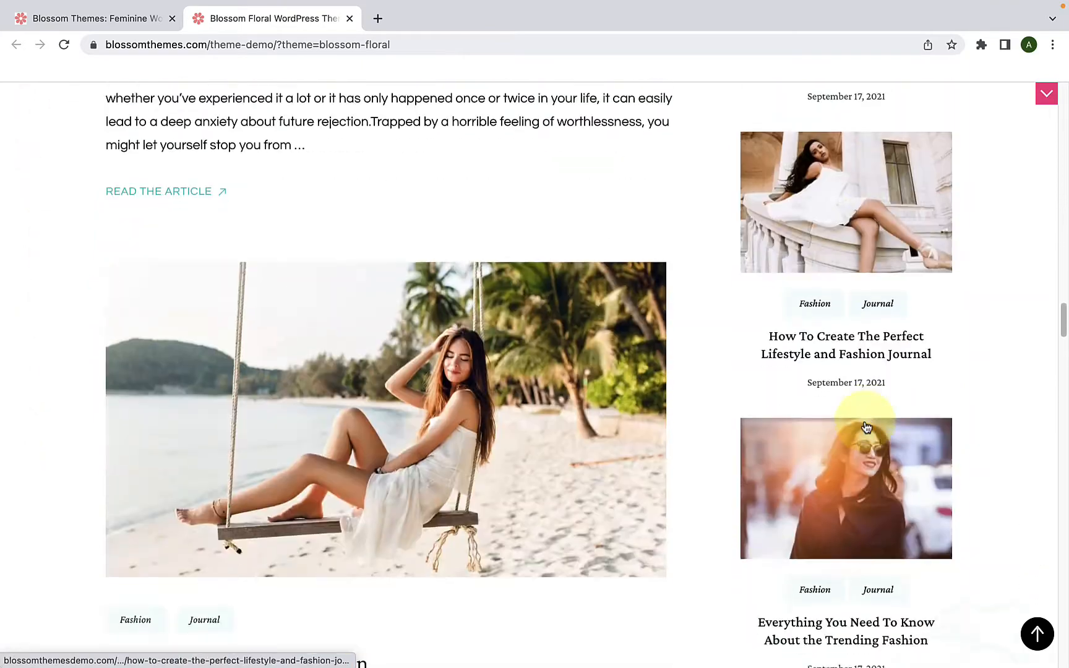
scroll(866, 428, "down", 6)
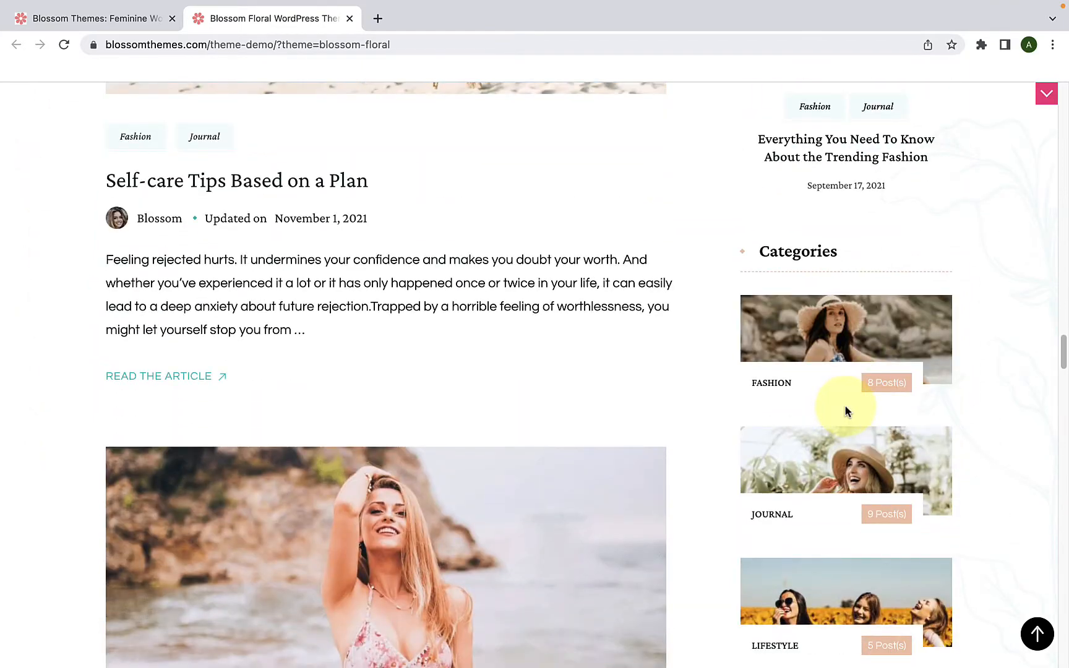
scroll(847, 411, "down", 12)
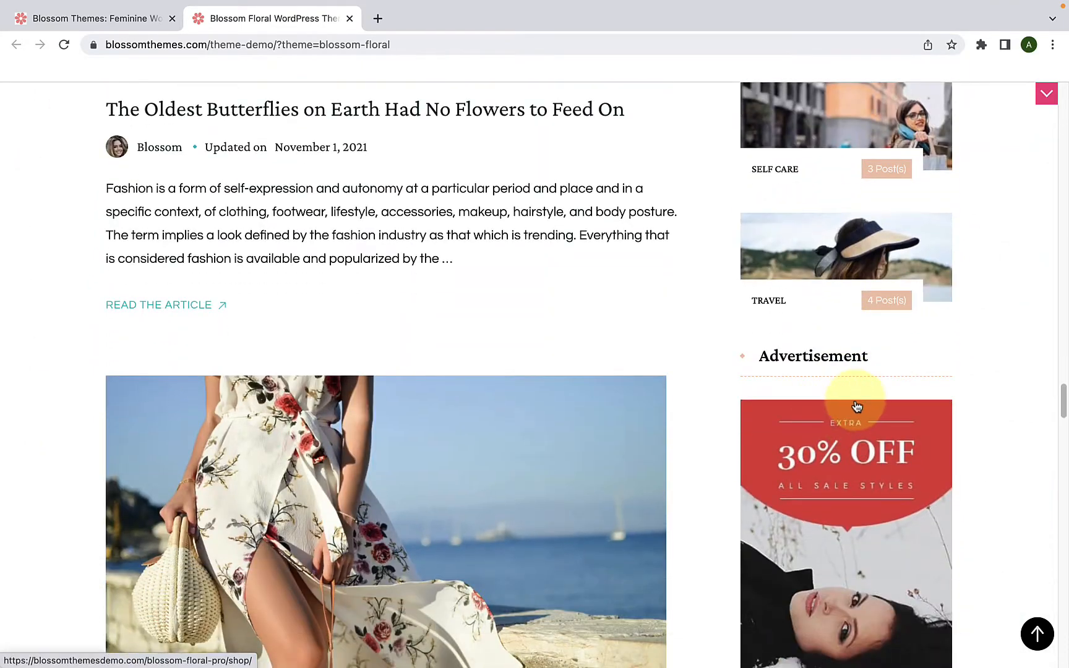
scroll(857, 408, "down", 8)
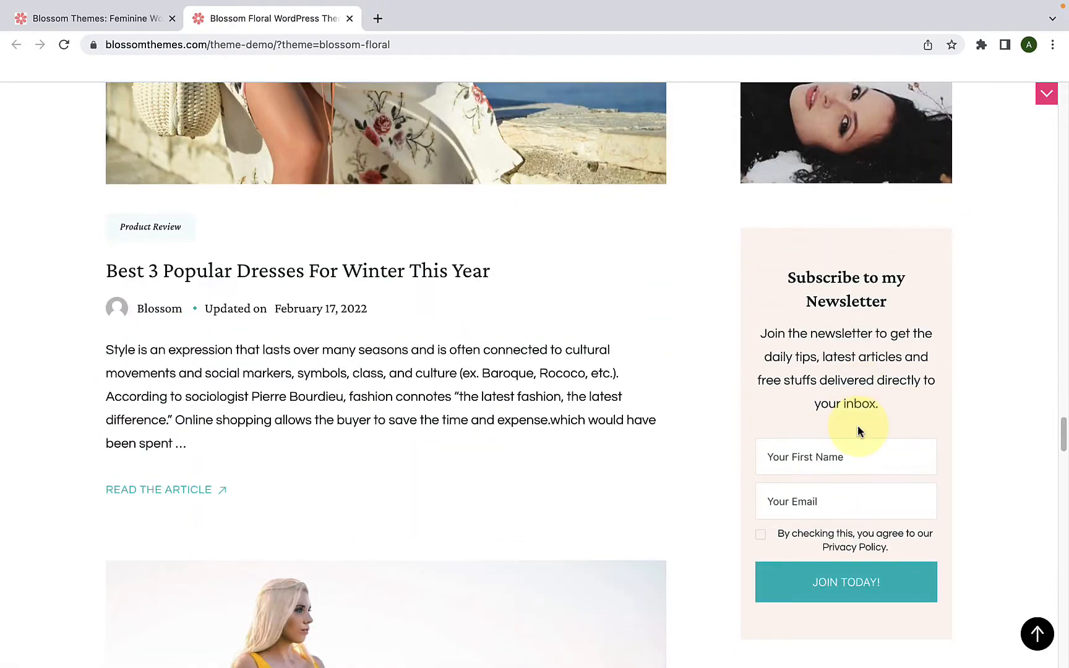
scroll(858, 428, "down", 3)
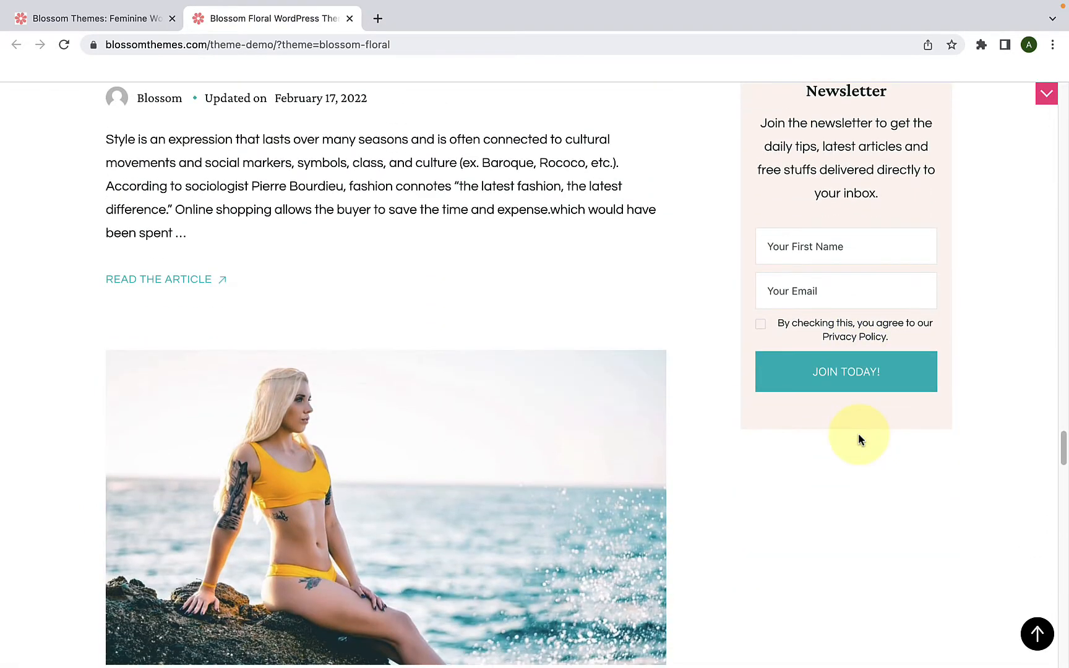
- Review the remaining blog posts and examine the Subscribe to my Newsletter section with its form and photo
scroll(723, 400, "down", 11)
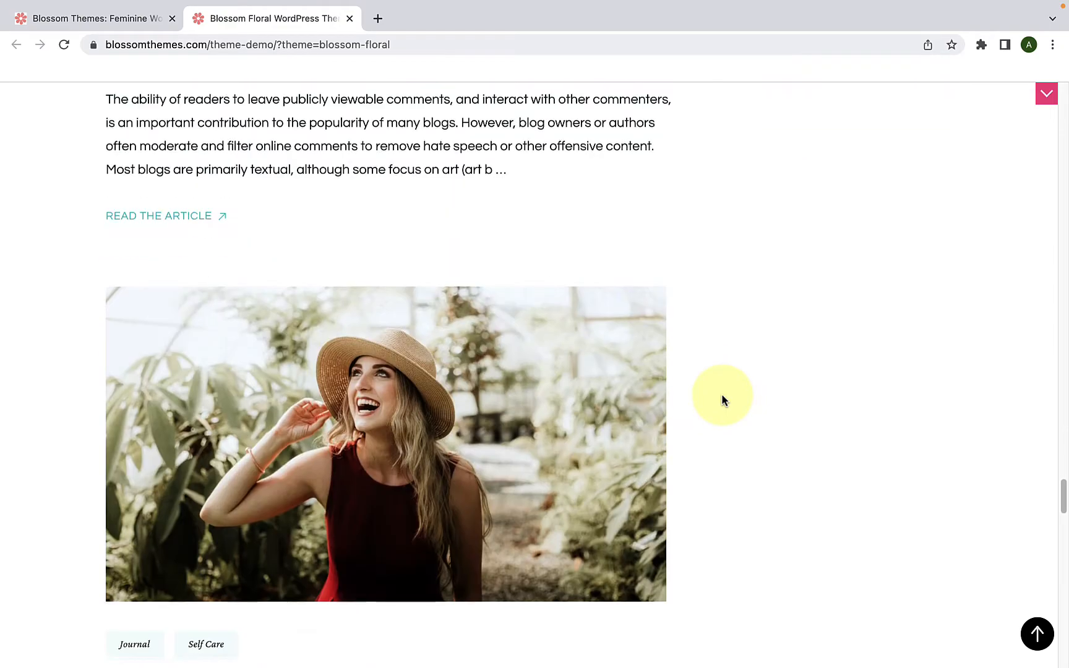
scroll(722, 400, "down", 10)
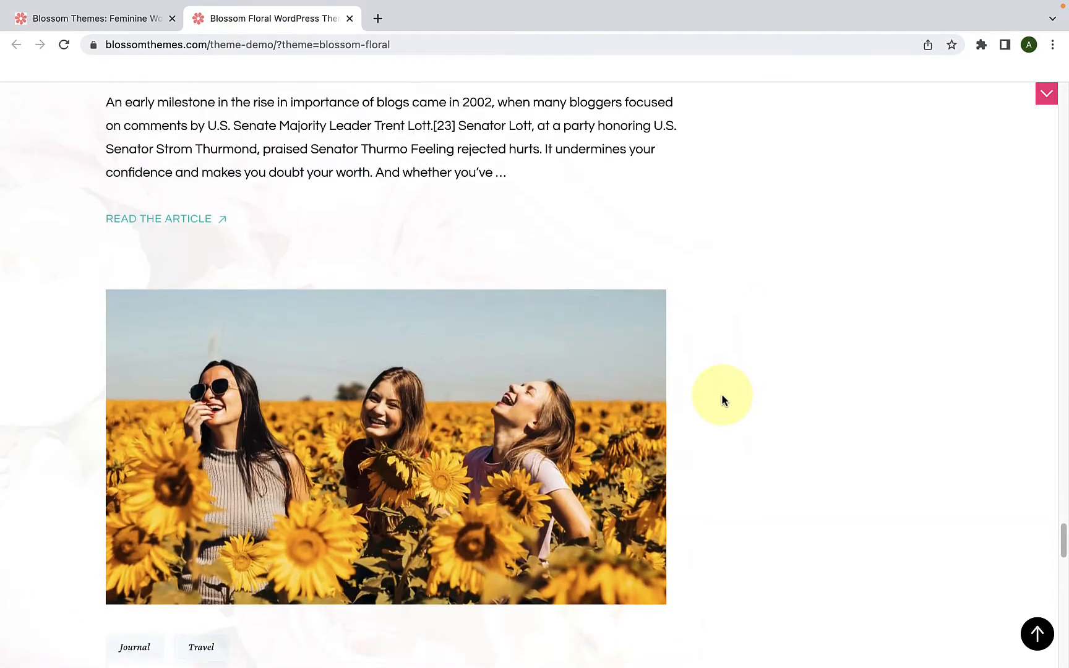
scroll(722, 400, "down", 12)
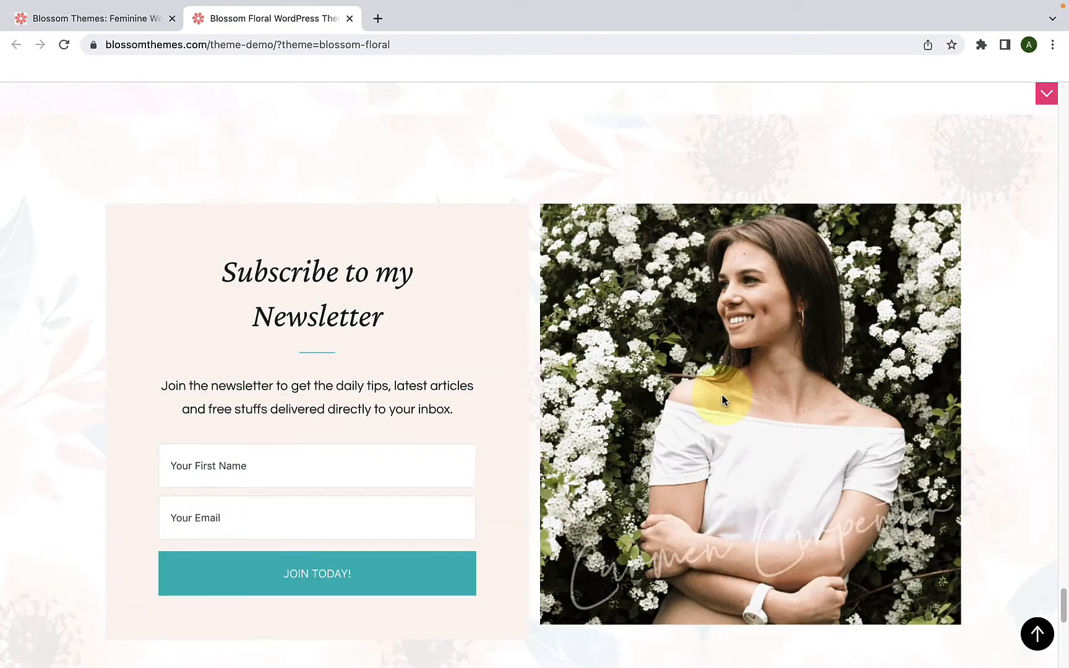
scroll(722, 400, "down", 1)
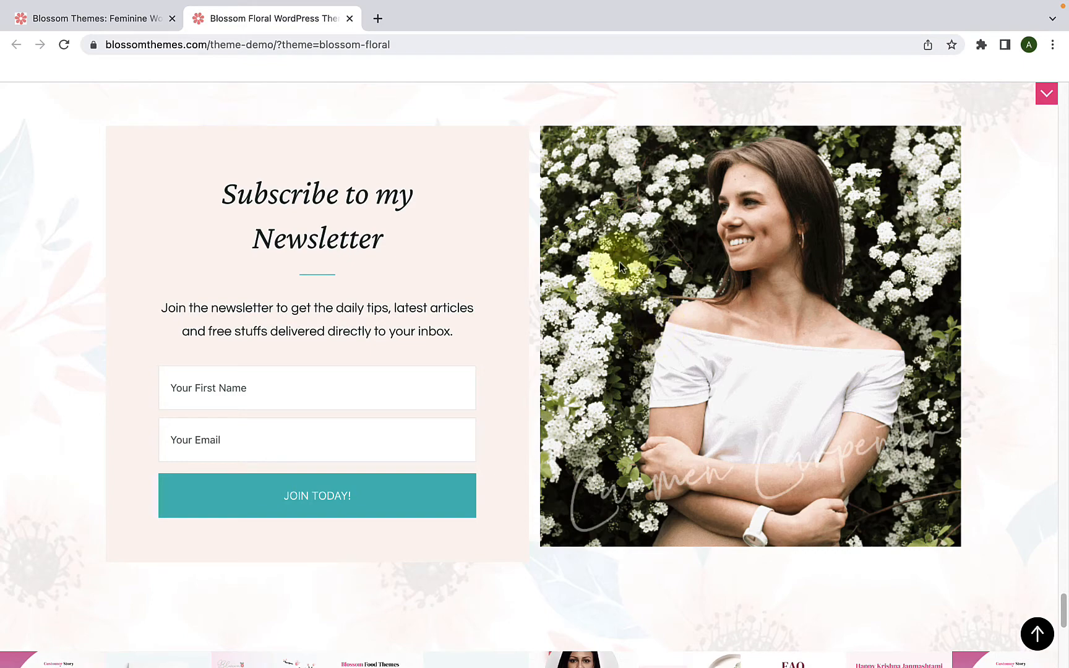
scroll(503, 127, "up", 3)
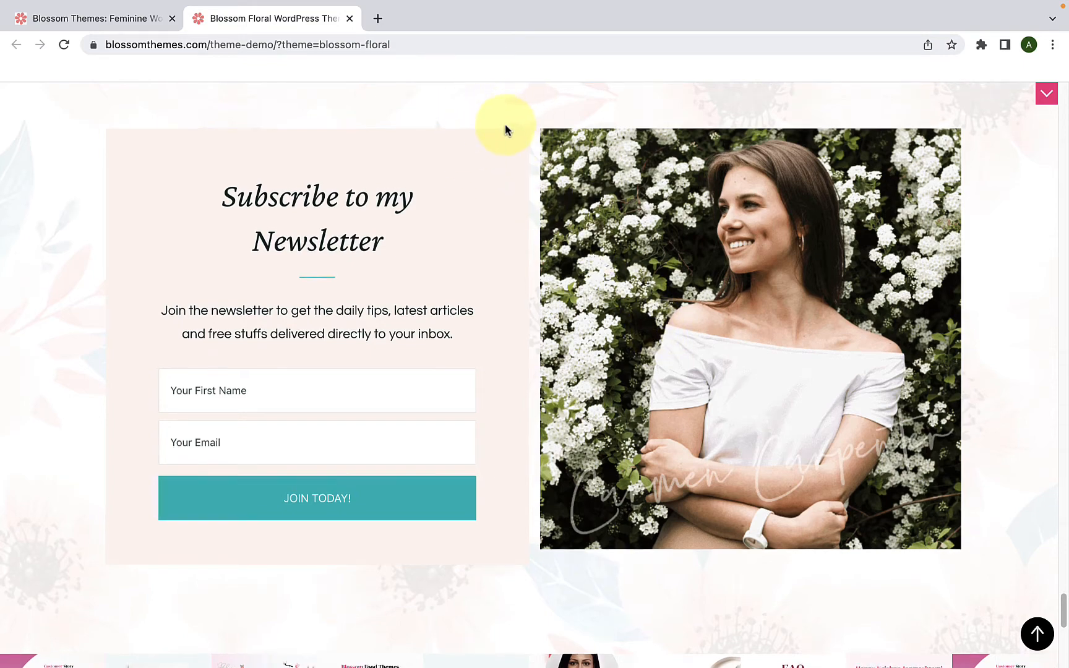
- Examine the Instagram feed strip and the footer with its logo, Popular Posts, Categories, copyright line and social links
scroll(641, 311, "down", 7)
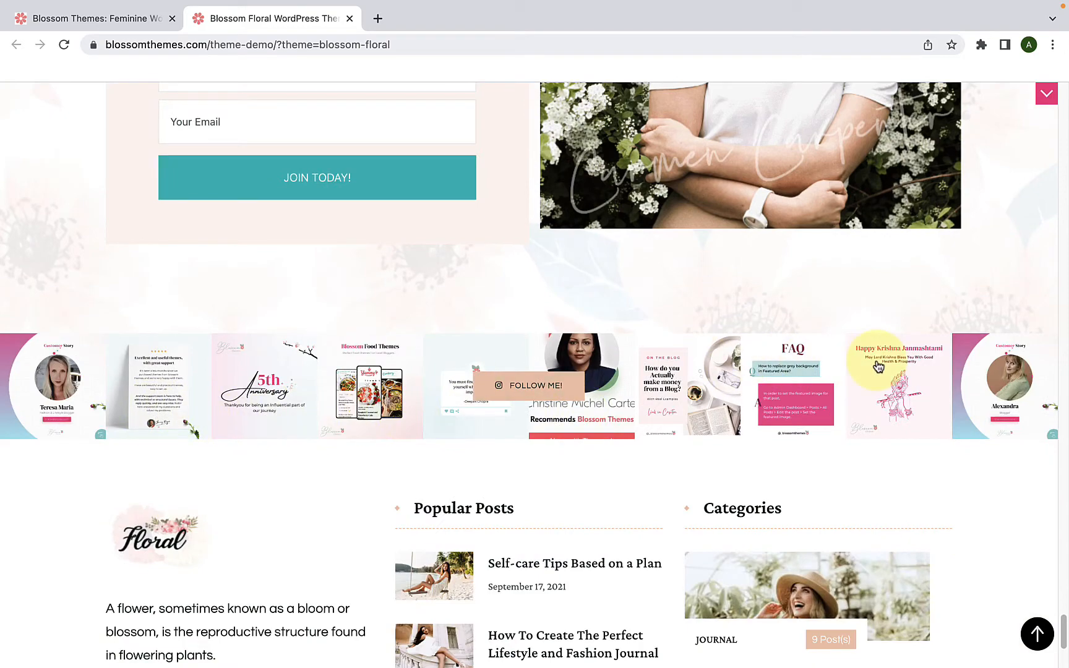
scroll(805, 396, "down", 4)
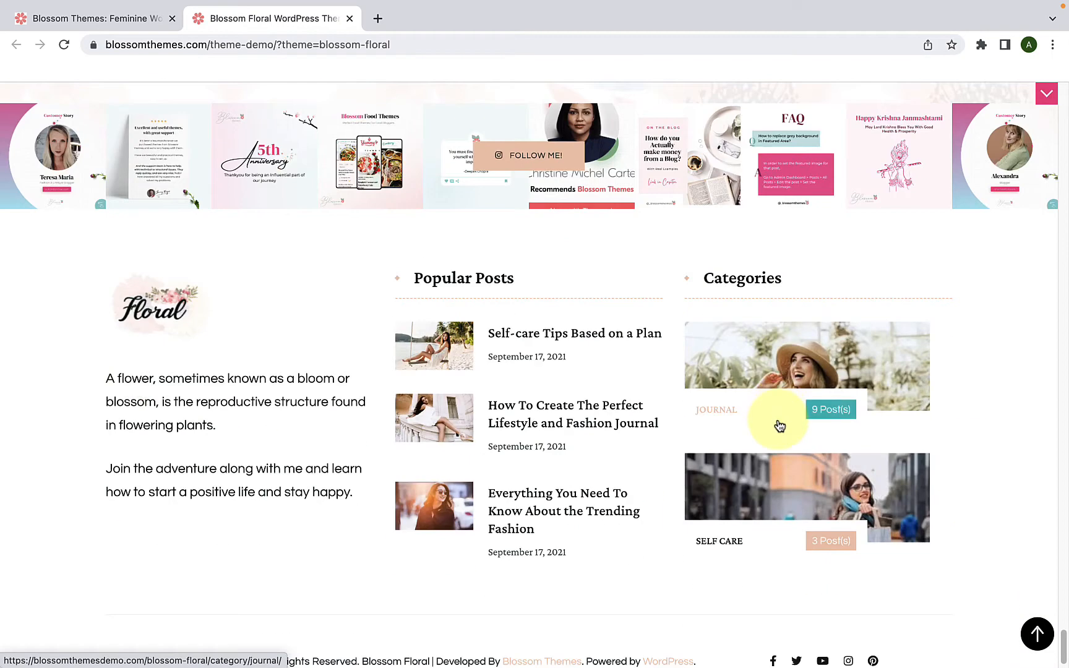
scroll(327, 455, "down", 1)
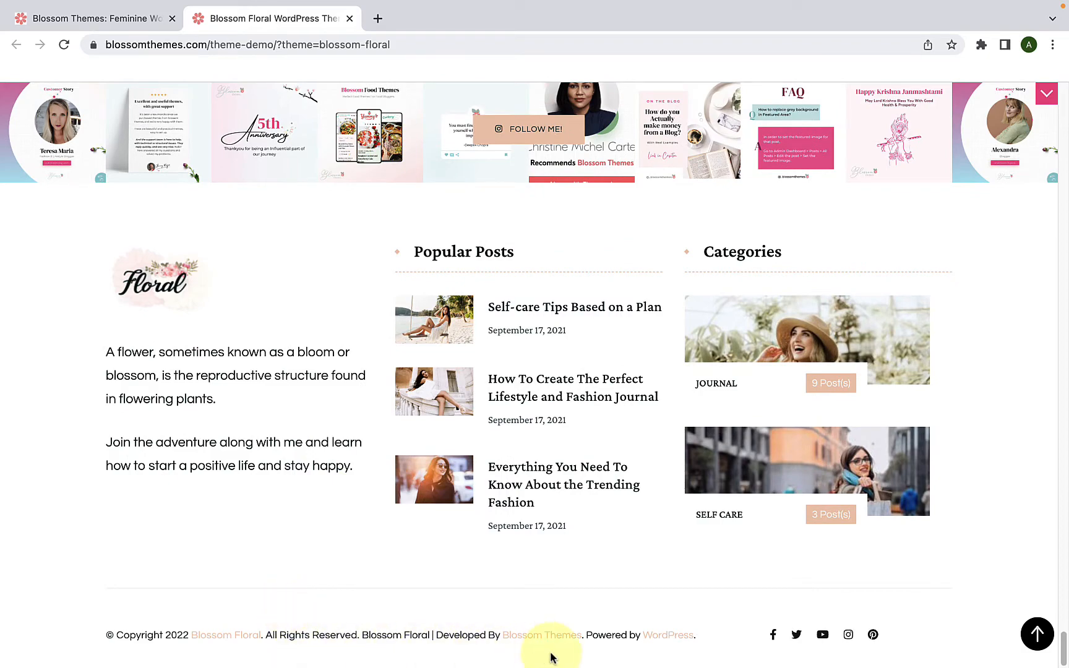
- Demonstrate the homepage's back-to-top feature from the footer and again from the From The Blog section
left_click(1038, 635)
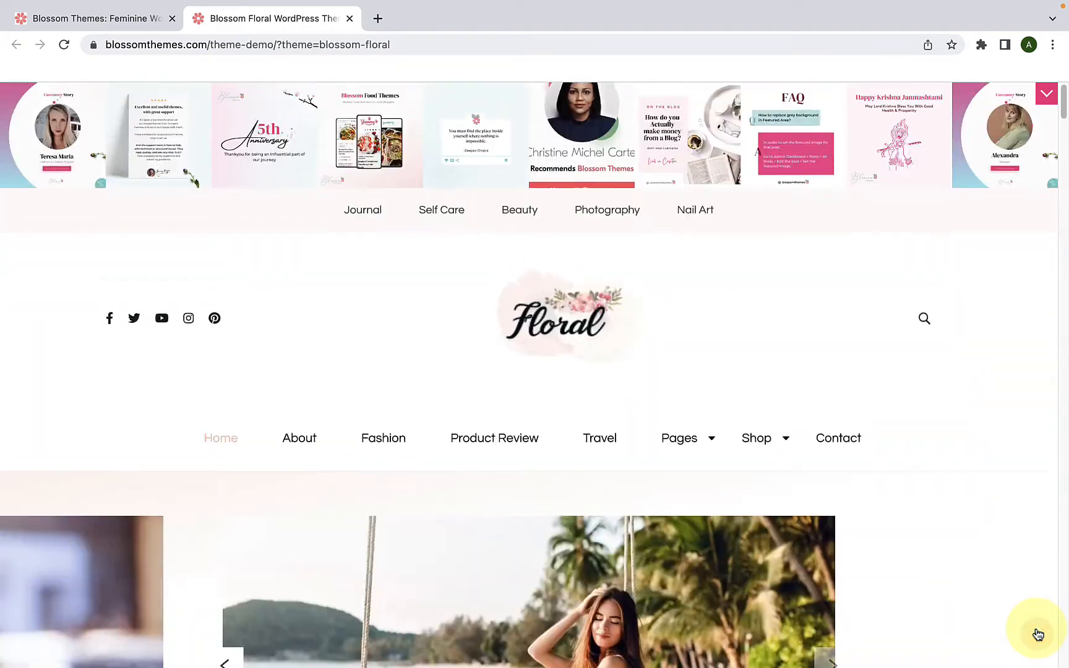
scroll(974, 570, "down", 3)
scroll(975, 575, "down", 15)
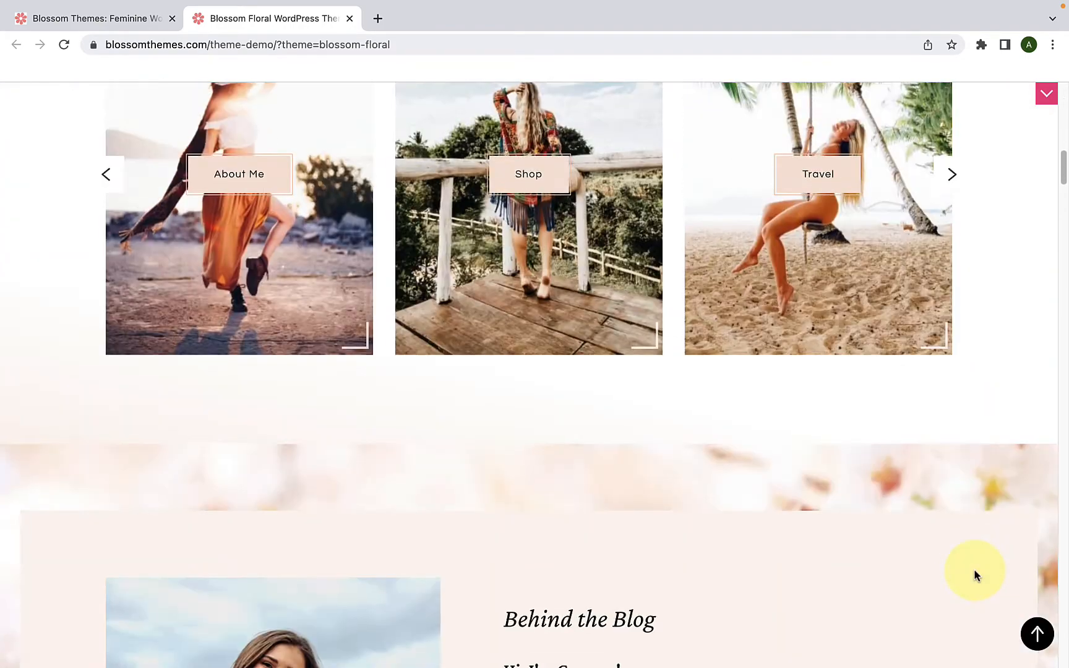
scroll(974, 576, "down", 4)
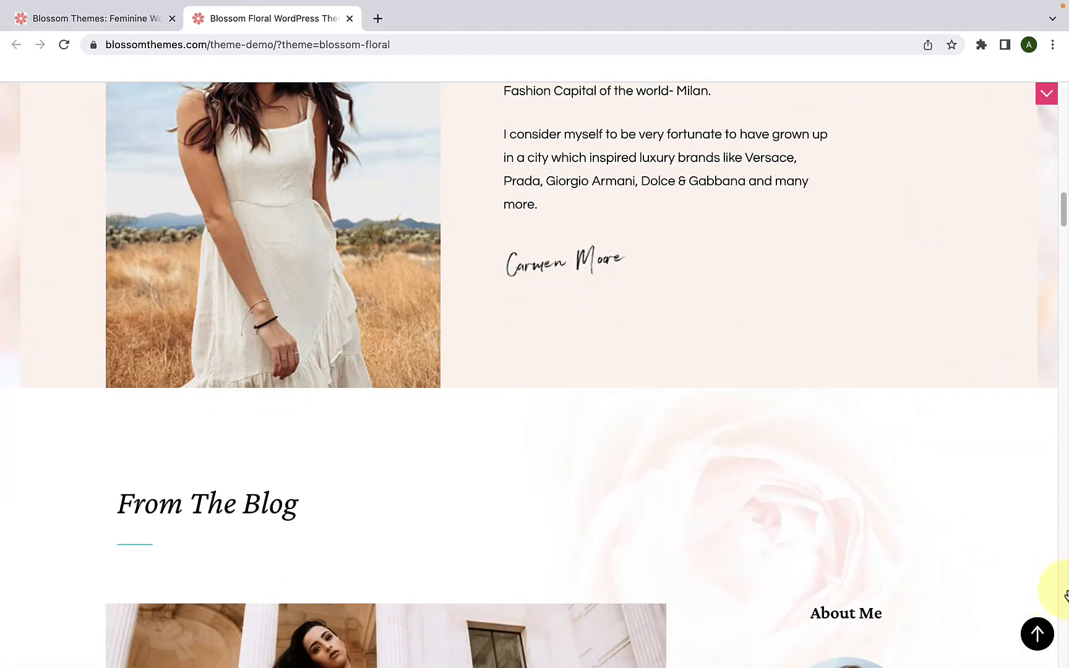
left_click(1038, 633)
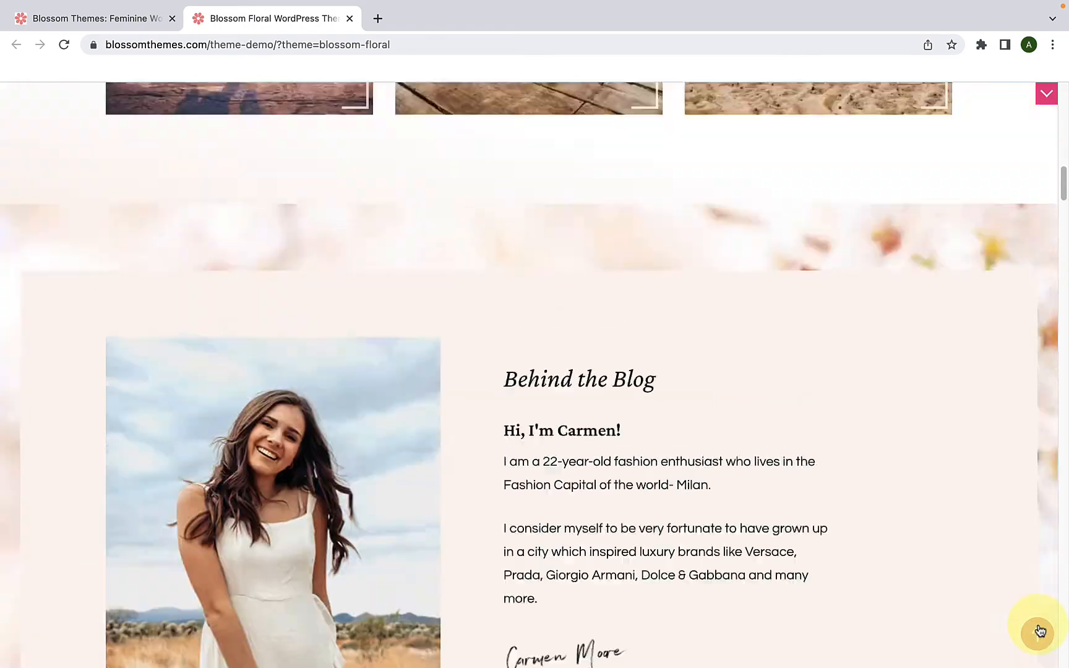
- Open the slider post "Self-care Tips Based on a Plan" and view its title, category tags and featured image
scroll(809, 529, "down", 5)
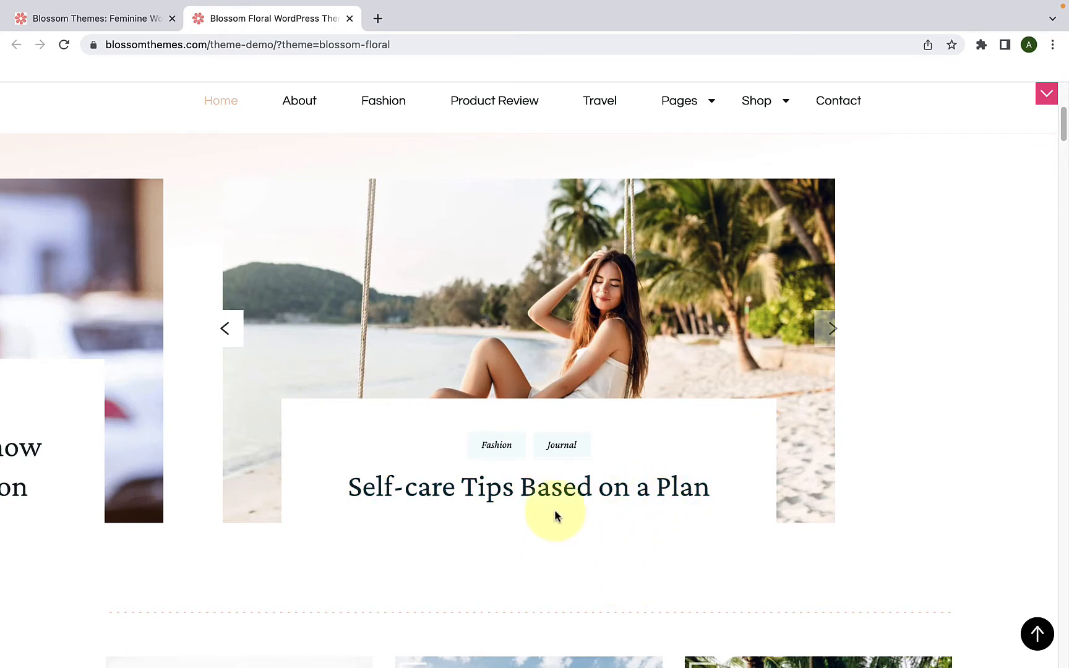
left_click(580, 498)
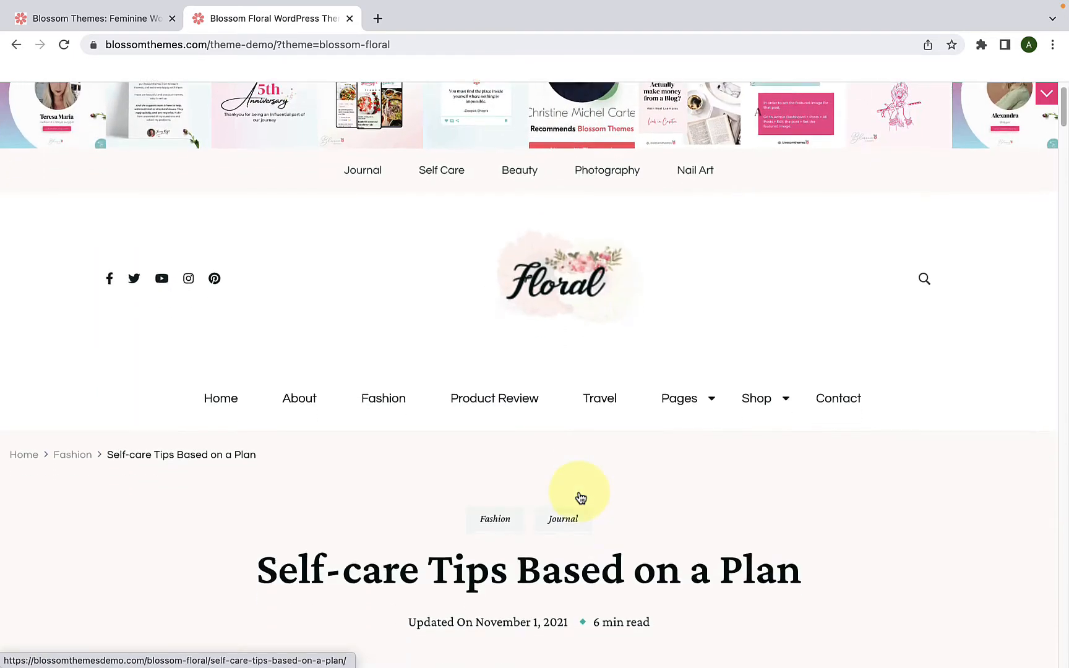
scroll(580, 499, "down", 7)
scroll(580, 498, "down", 1)
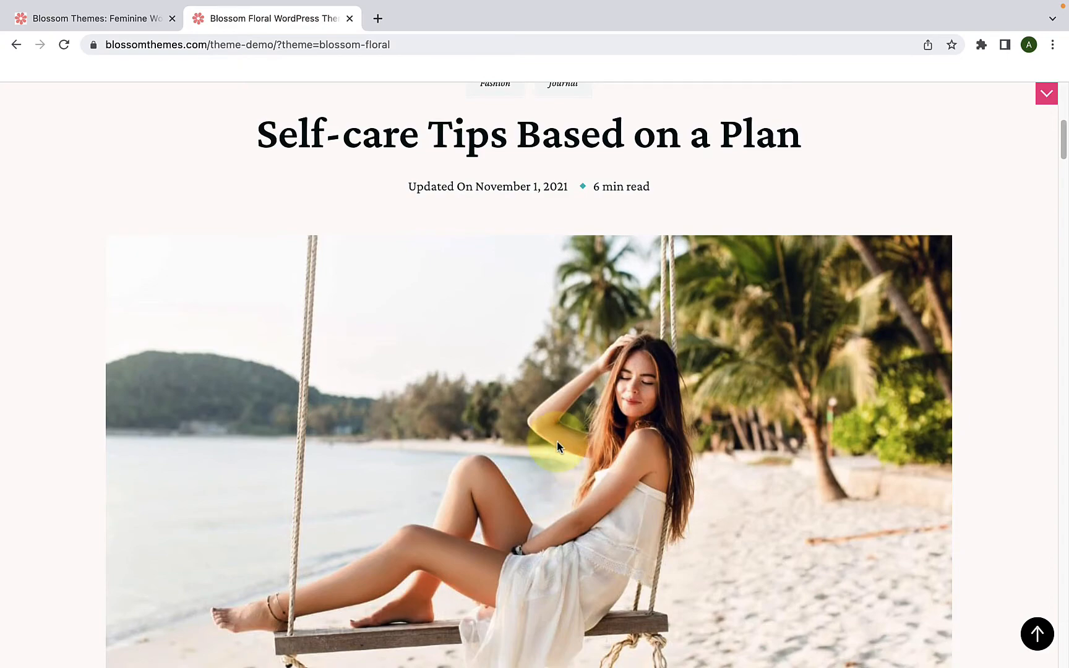
- Examine the post's opening text, the author picture beside it and the About Me sidebar widget
scroll(557, 442, "down", 8)
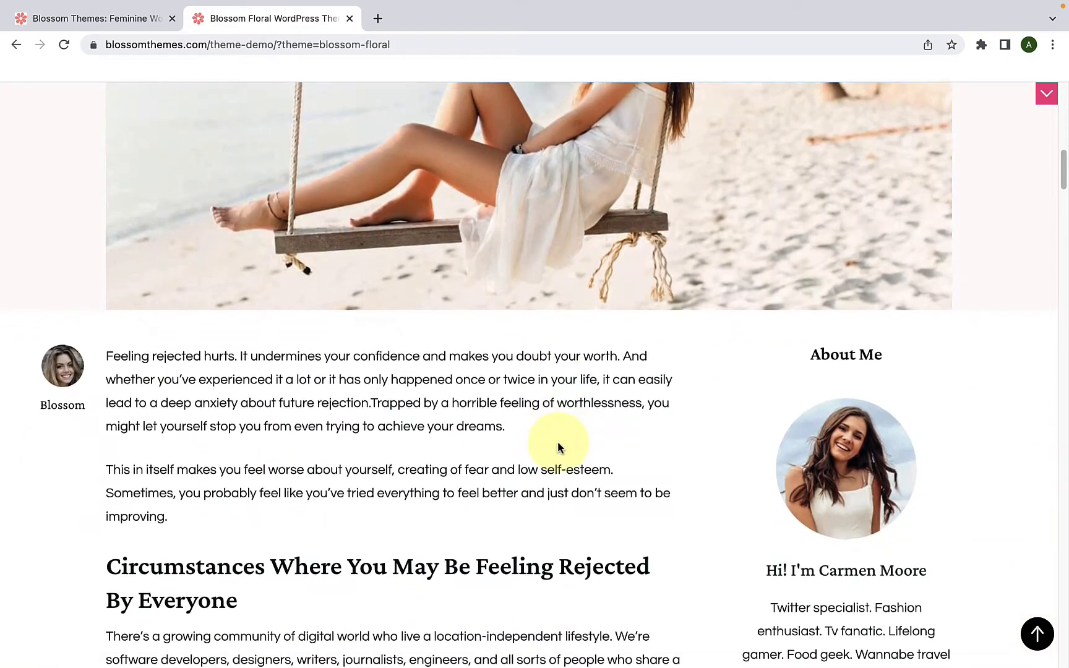
scroll(553, 427, "down", 5)
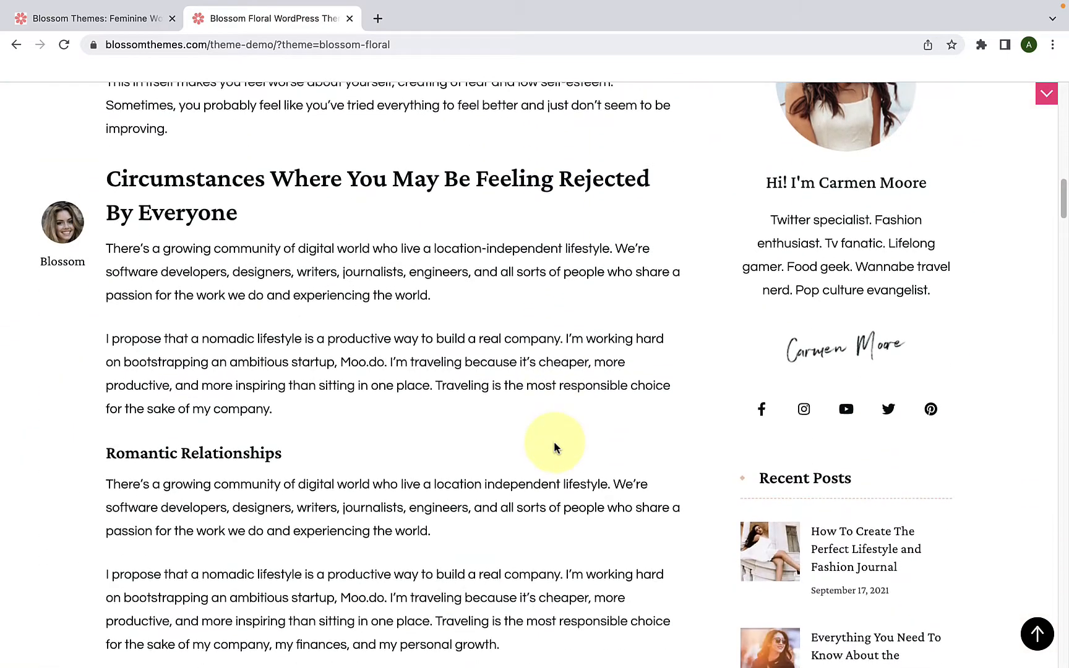
scroll(554, 446, "down", 3)
scroll(554, 446, "up", 5)
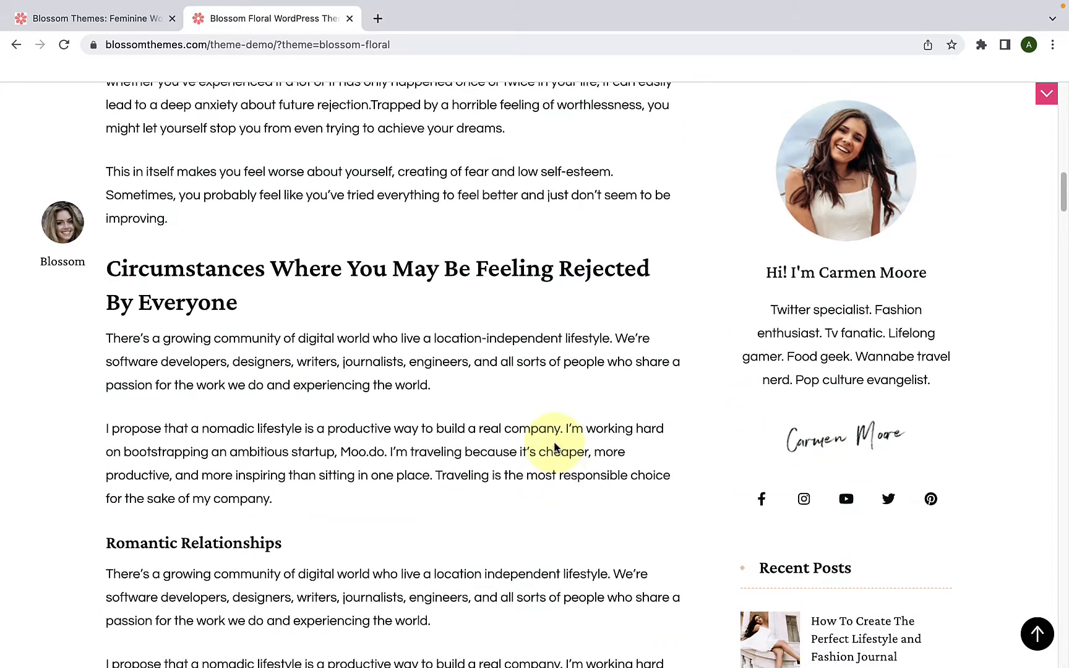
scroll(853, 287, "up", 2)
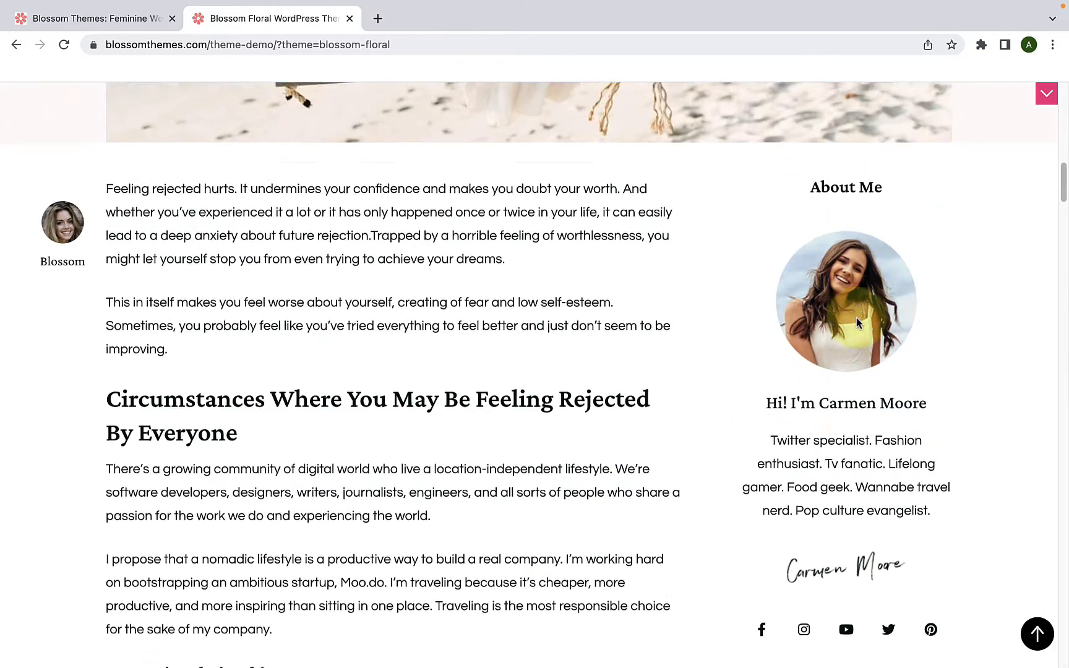
- Review the post's captioned images, H1 to H6 heading styles and quote block, along with the accompanying sidebar widgets
scroll(854, 359, "down", 3)
scroll(854, 359, "down", 15)
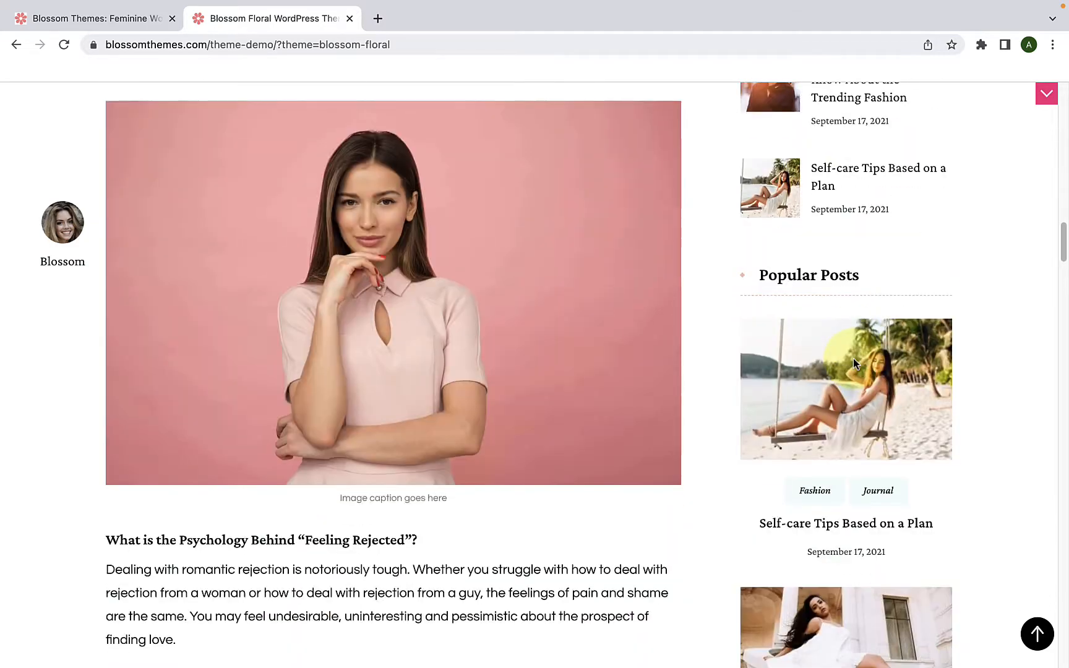
scroll(855, 365, "down", 3)
scroll(855, 365, "down", 1)
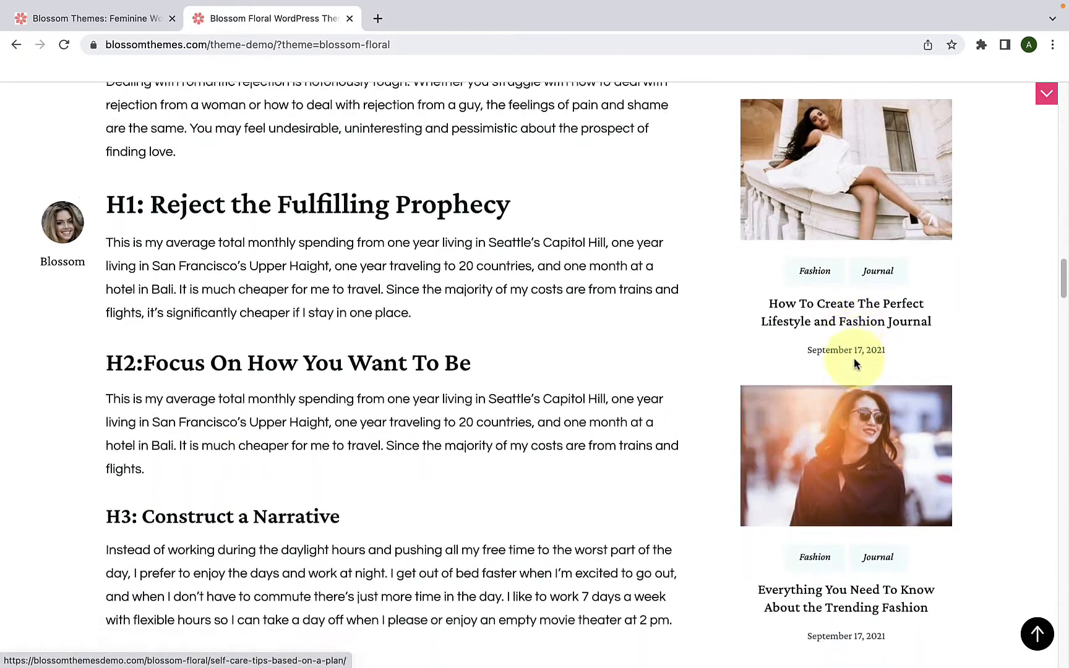
scroll(855, 365, "down", 7)
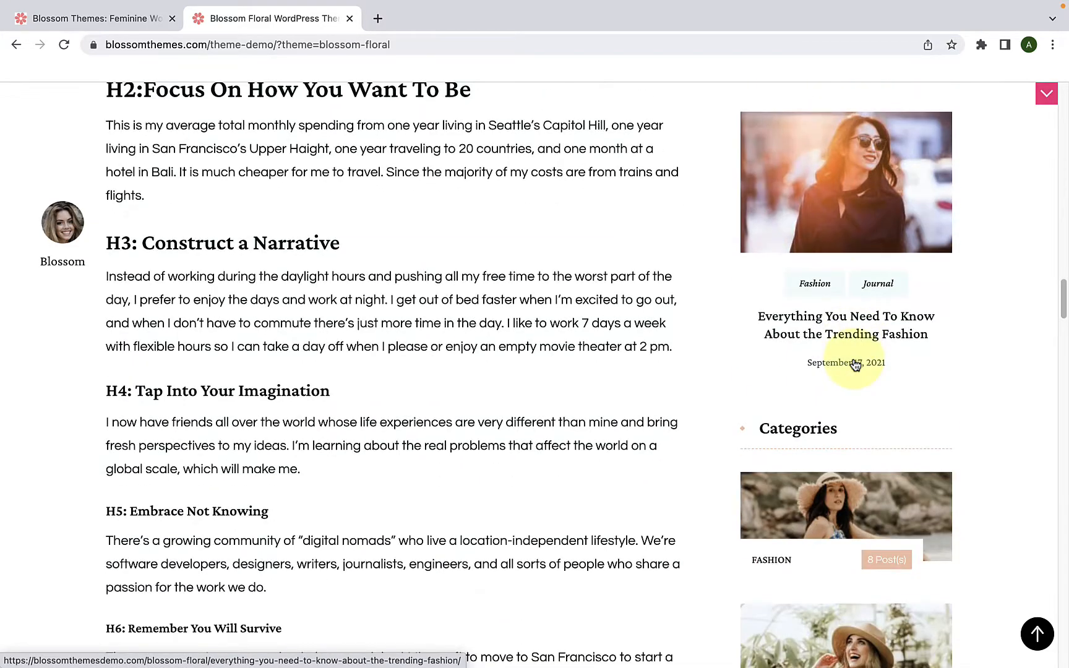
scroll(855, 365, "down", 4)
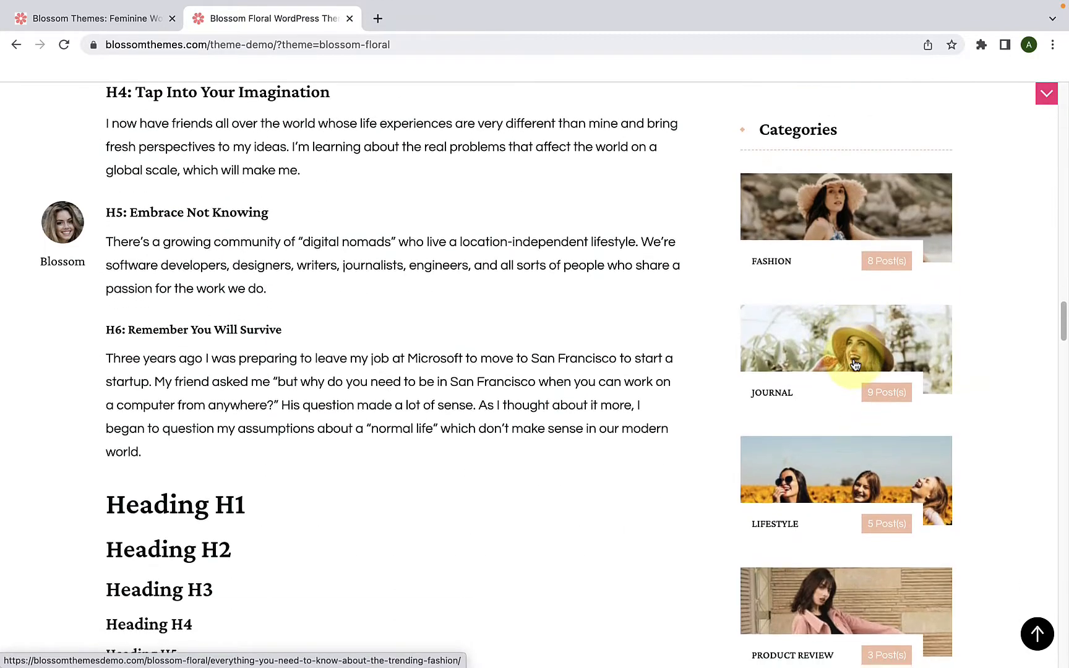
scroll(853, 363, "down", 5)
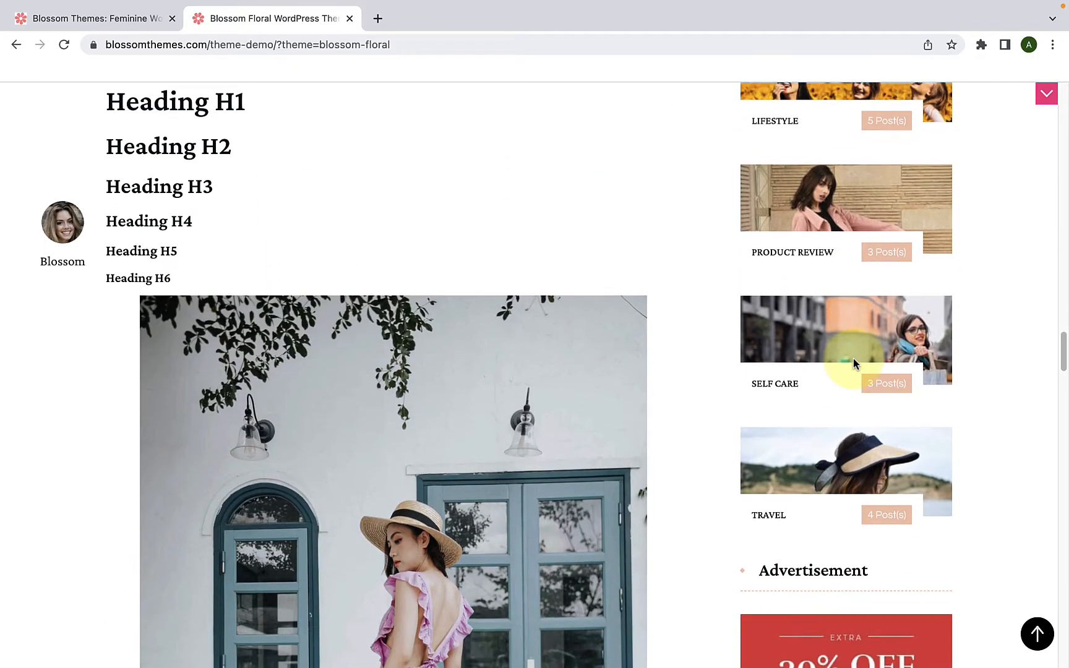
scroll(853, 359, "down", 9)
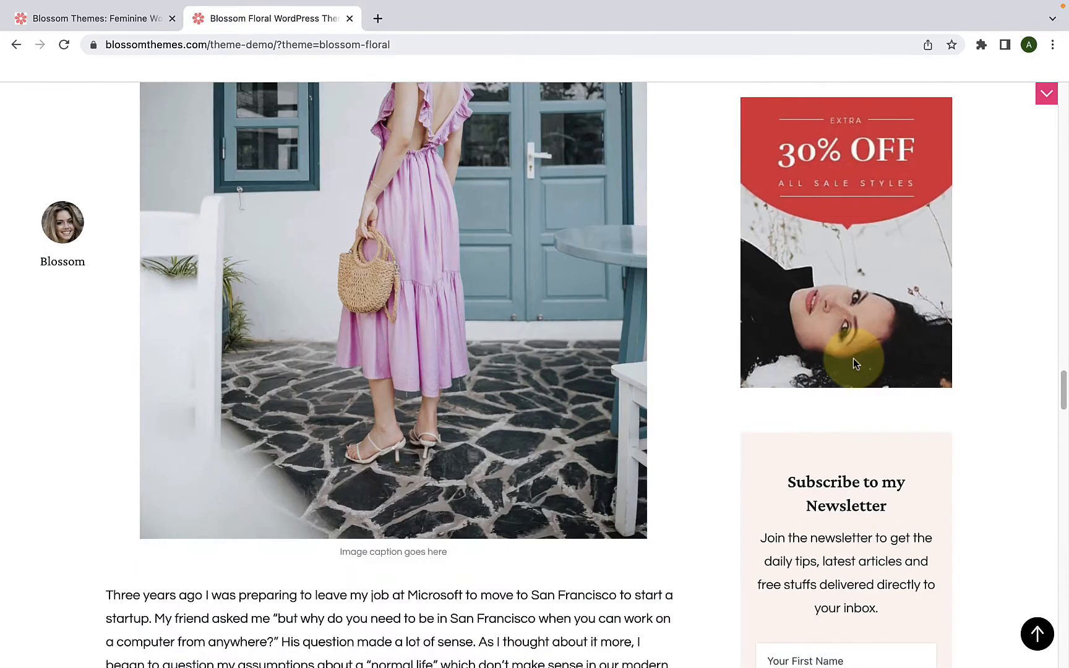
scroll(854, 359, "down", 10)
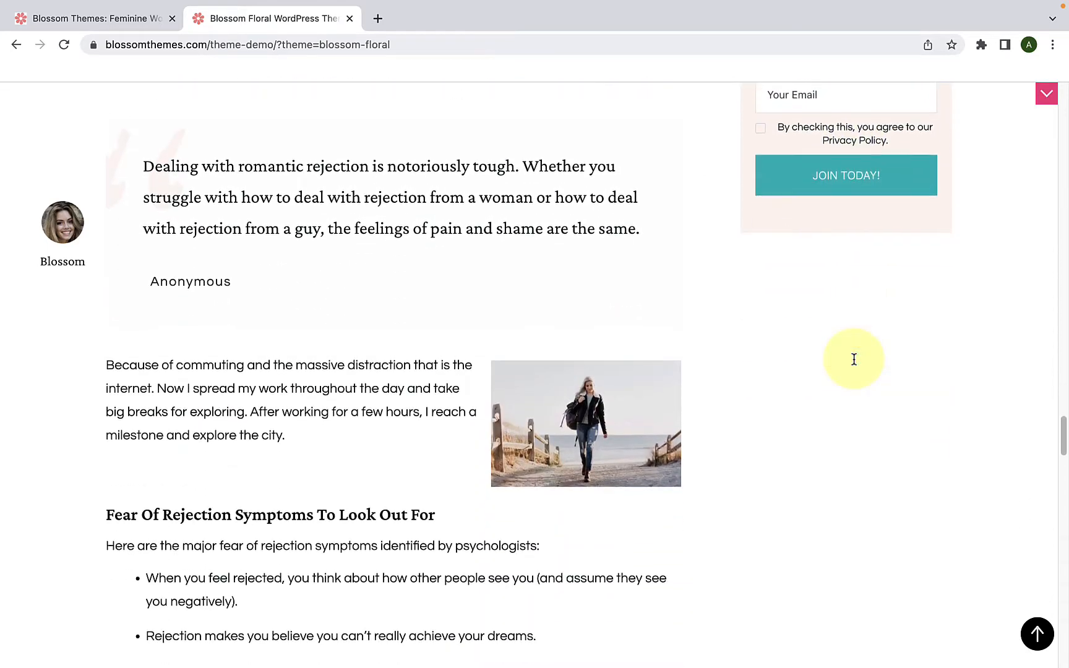
- Examine the post's About Author box, previous and next post links and "You may also like..." section, and return to the page top
scroll(856, 358, "down", 14)
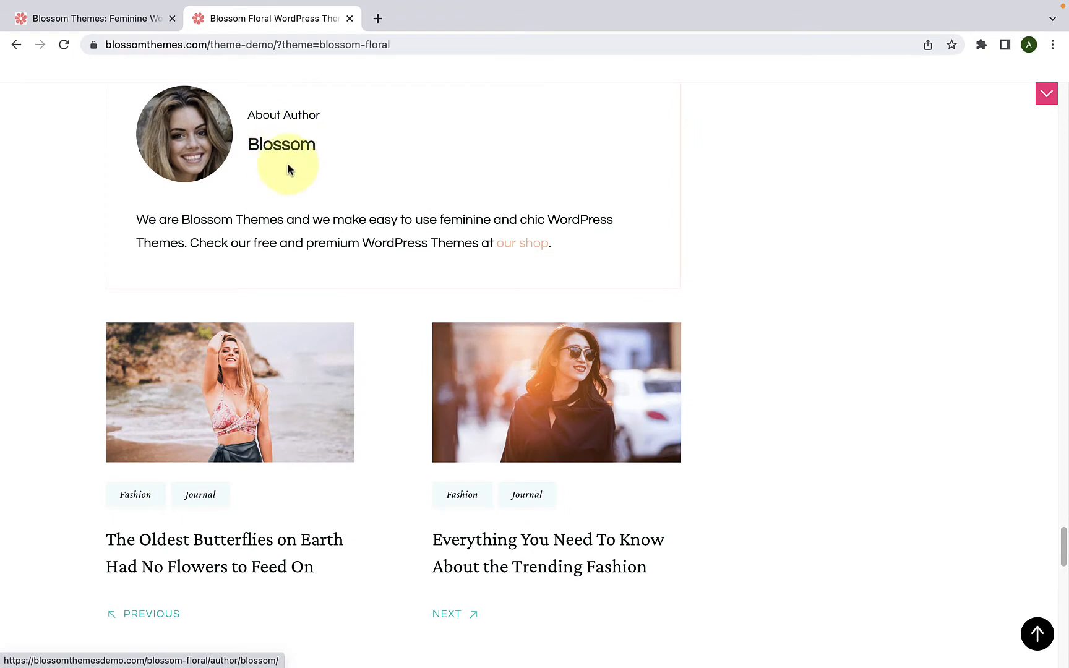
scroll(334, 291, "up", 1)
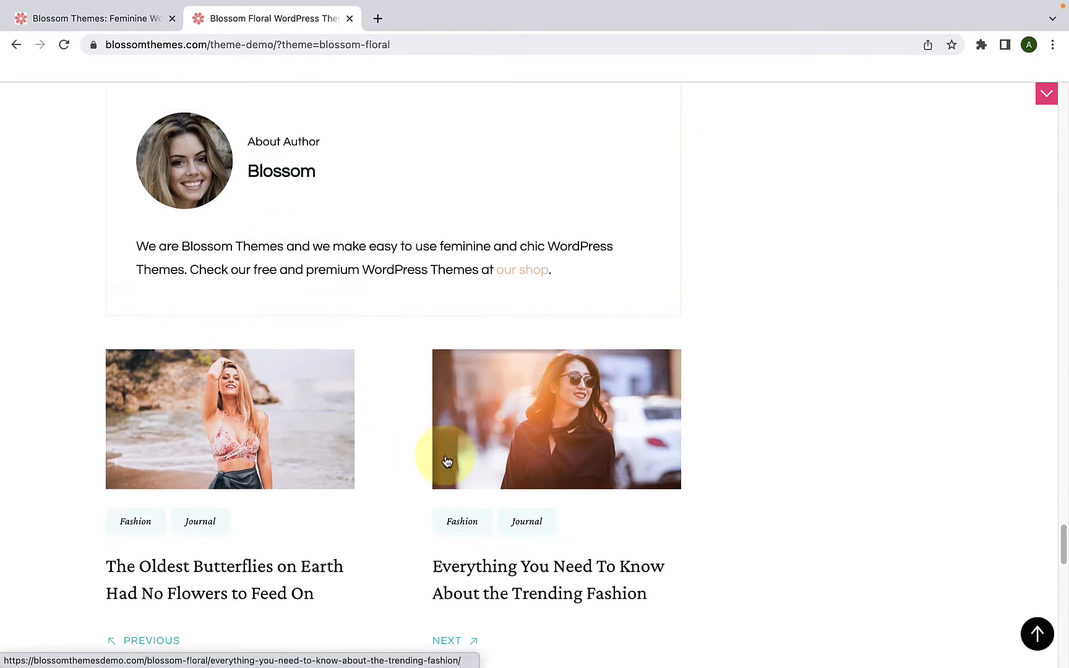
scroll(365, 486, "down", 10)
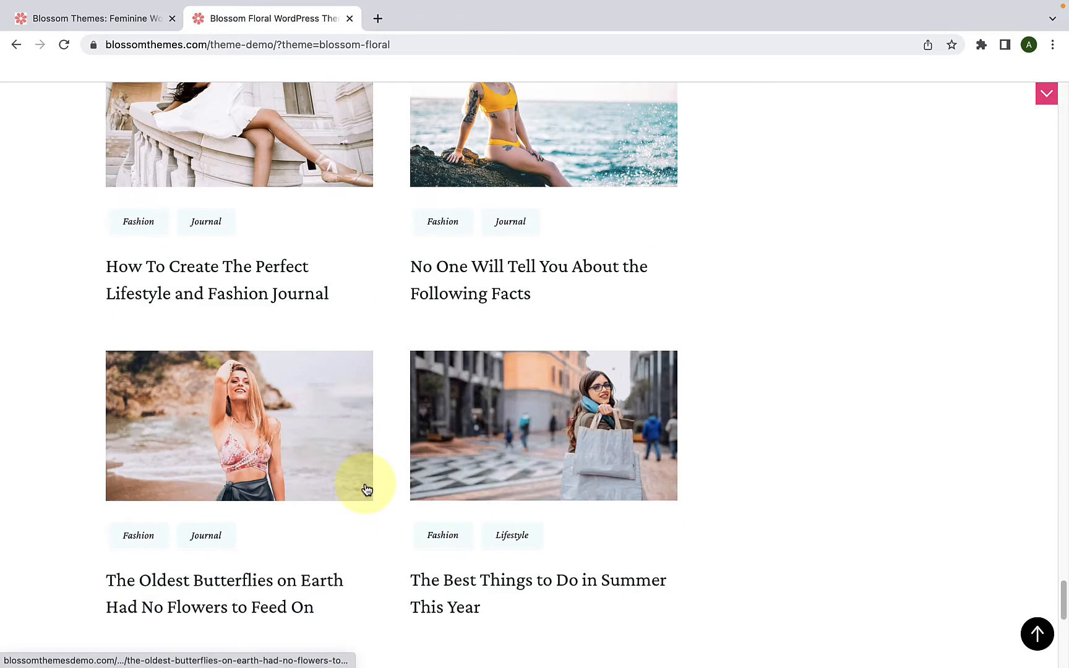
scroll(365, 489, "up", 2)
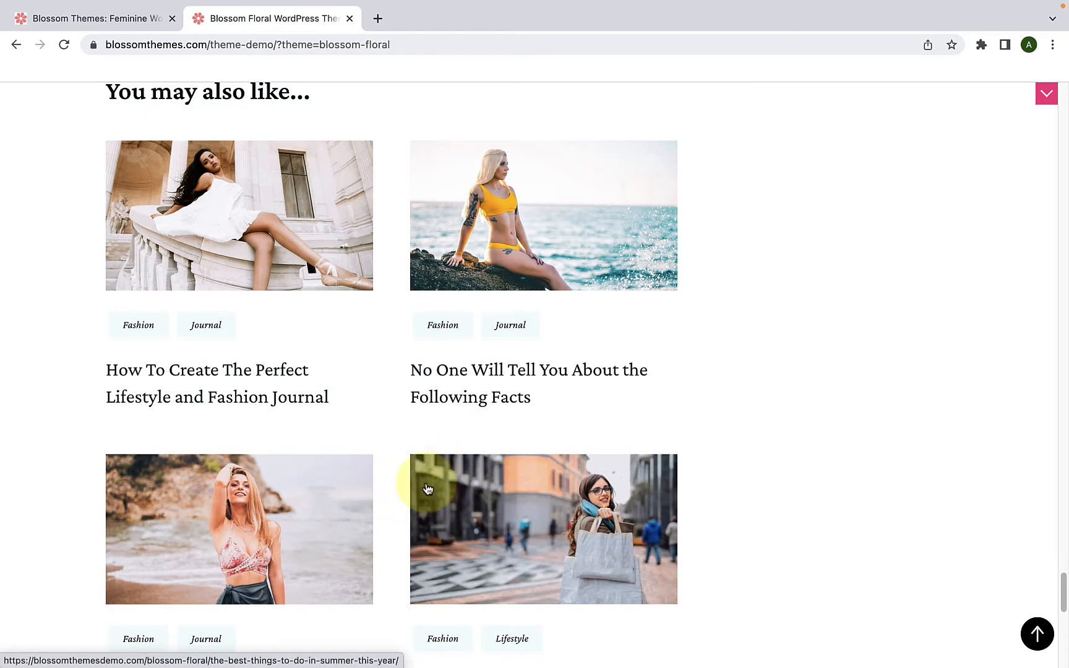
scroll(427, 489, "down", 6)
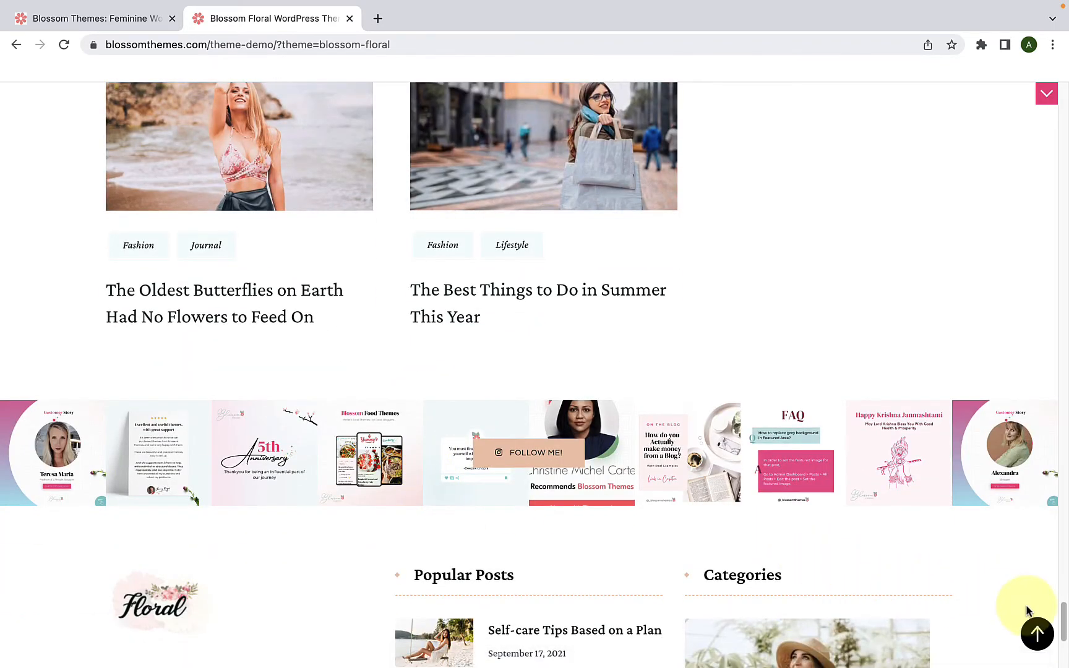
left_click(1032, 625)
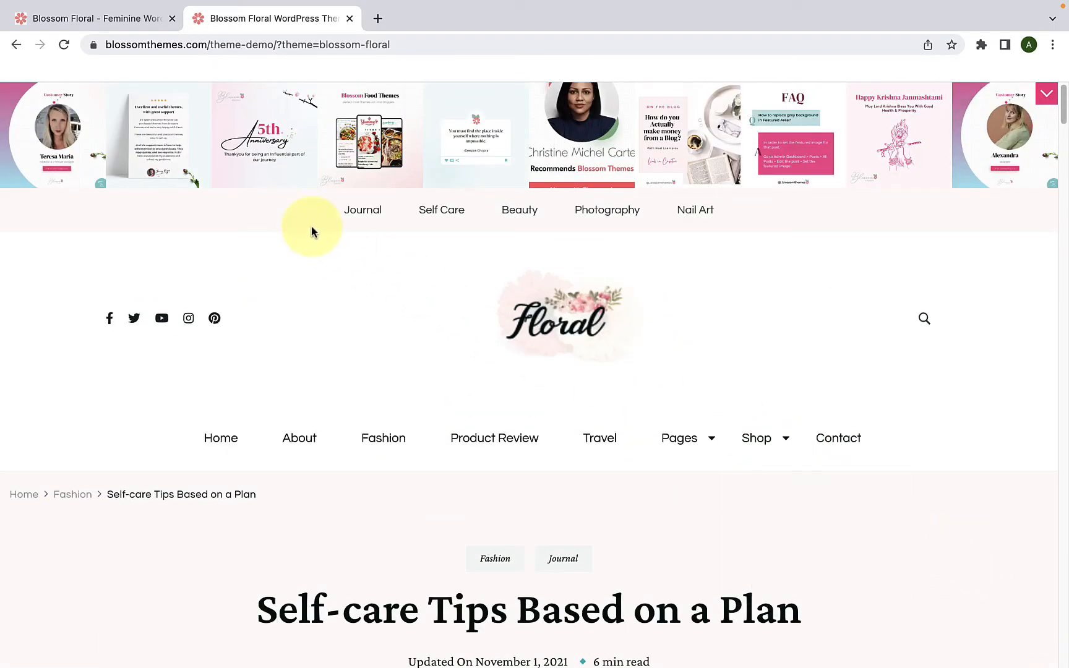
- Switch to the Blossom Floral theme page and view its preview image, download, live demo and pro options
left_click(120, 24)
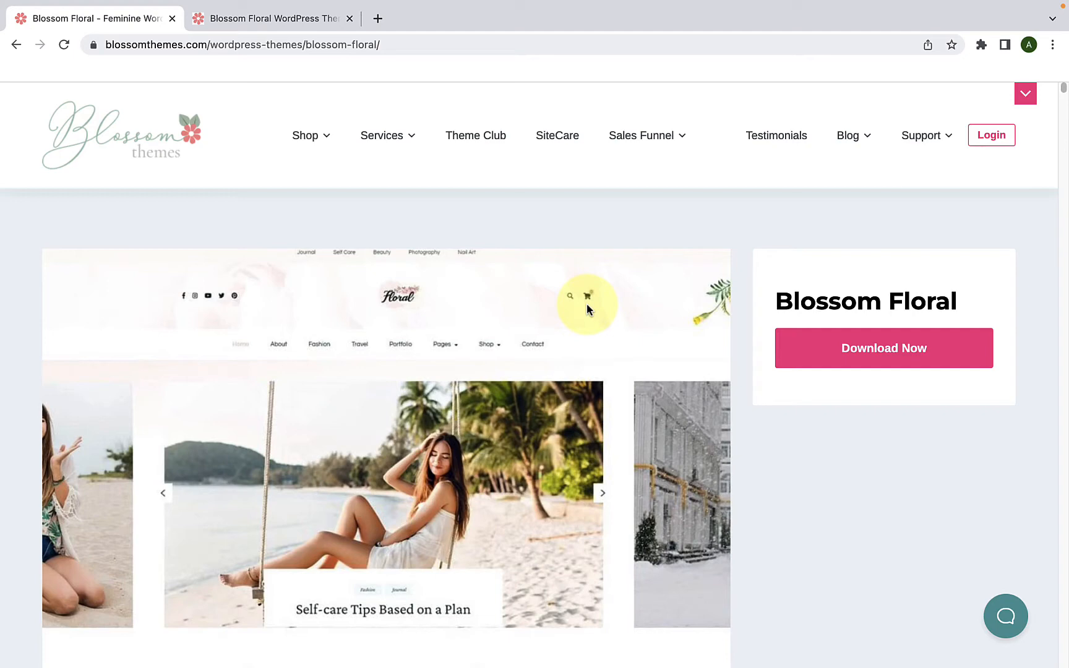
scroll(586, 303, "down", 3)
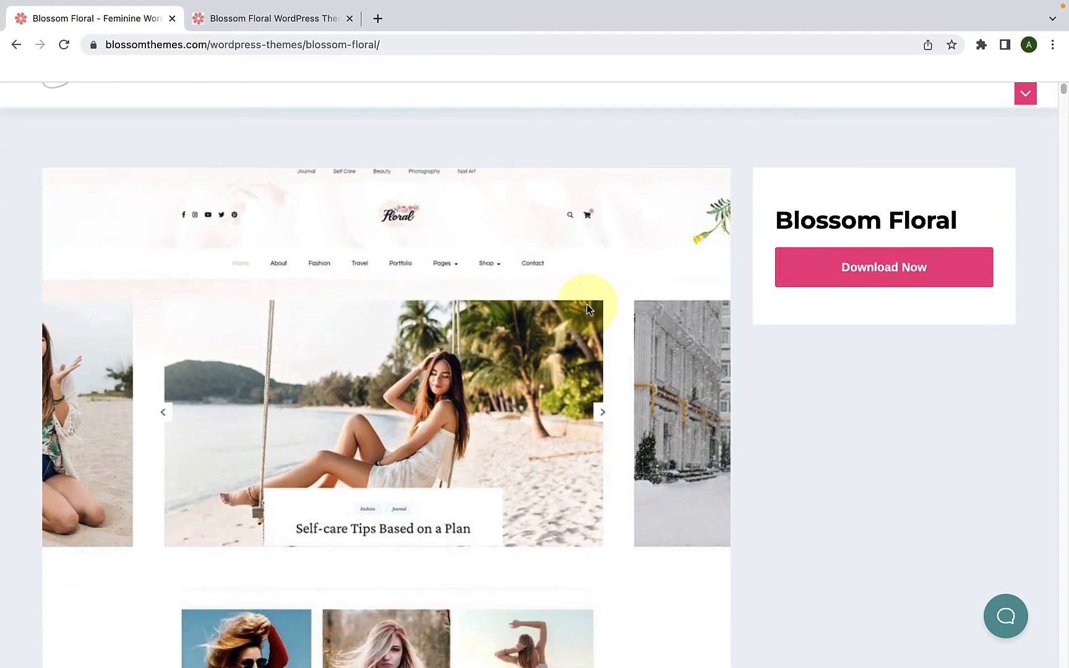
scroll(587, 304, "down", 1)
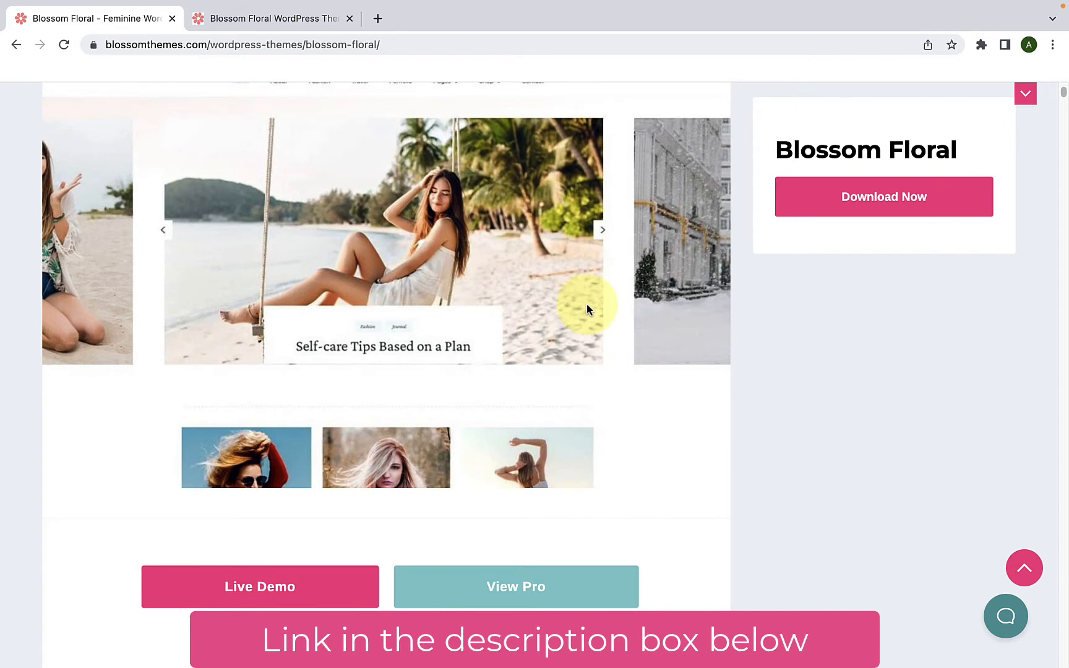
- Review the theme page's Free Vs Pro comparison table from Site Logo with Size Control through to Customizer Reset
scroll(587, 303, "down", 7)
scroll(587, 303, "down", 3)
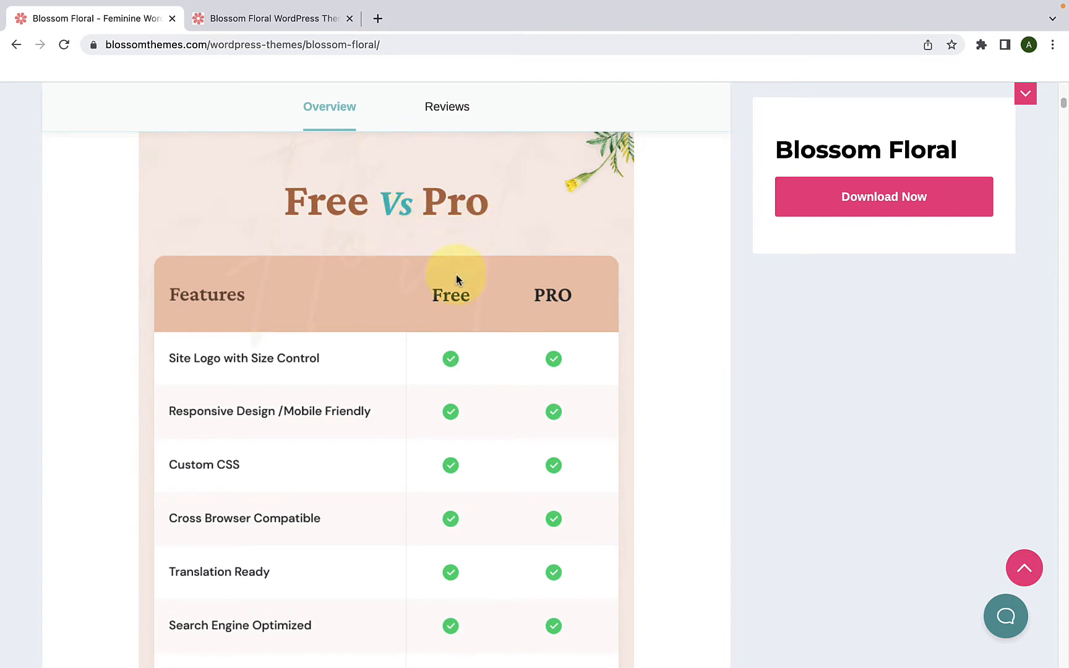
scroll(457, 278, "down", 1)
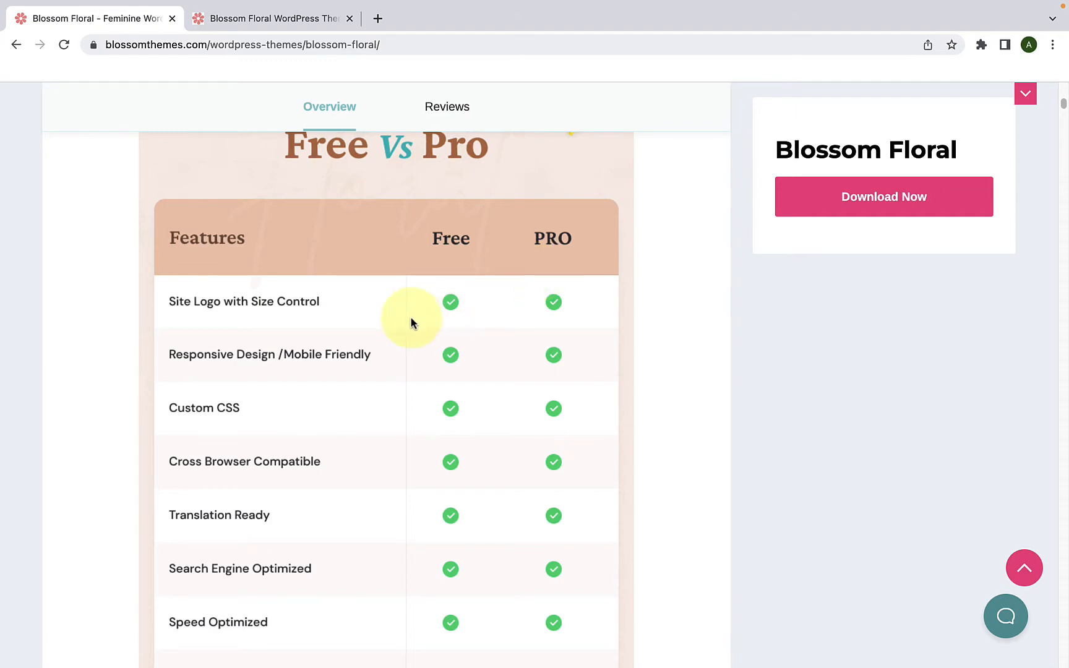
scroll(437, 440, "down", 4)
scroll(438, 443, "down", 7)
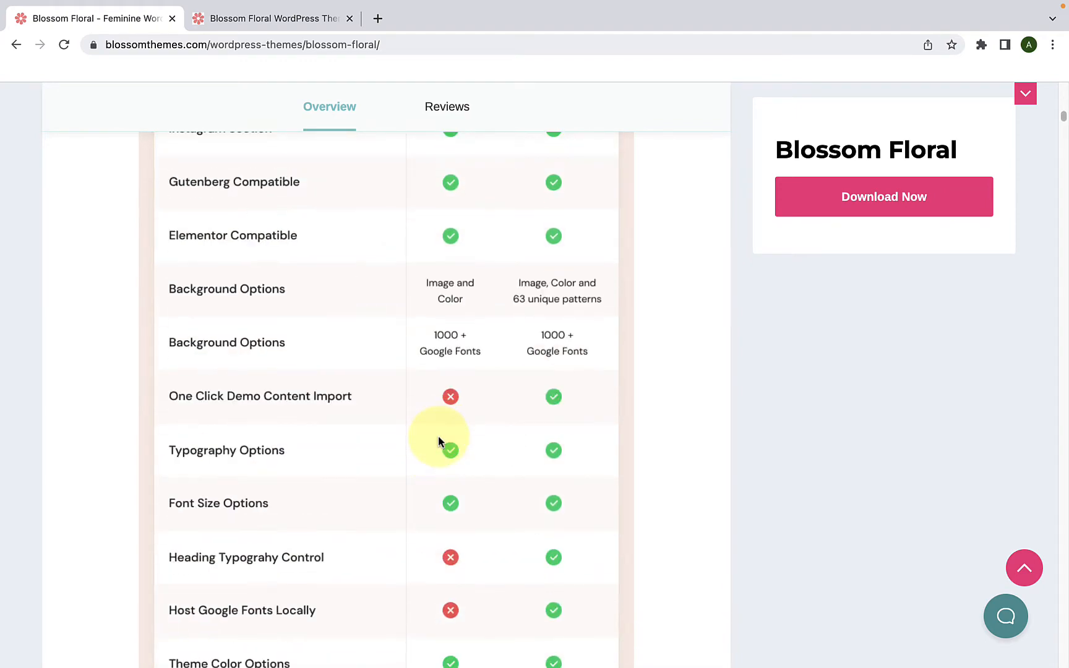
scroll(437, 440, "down", 9)
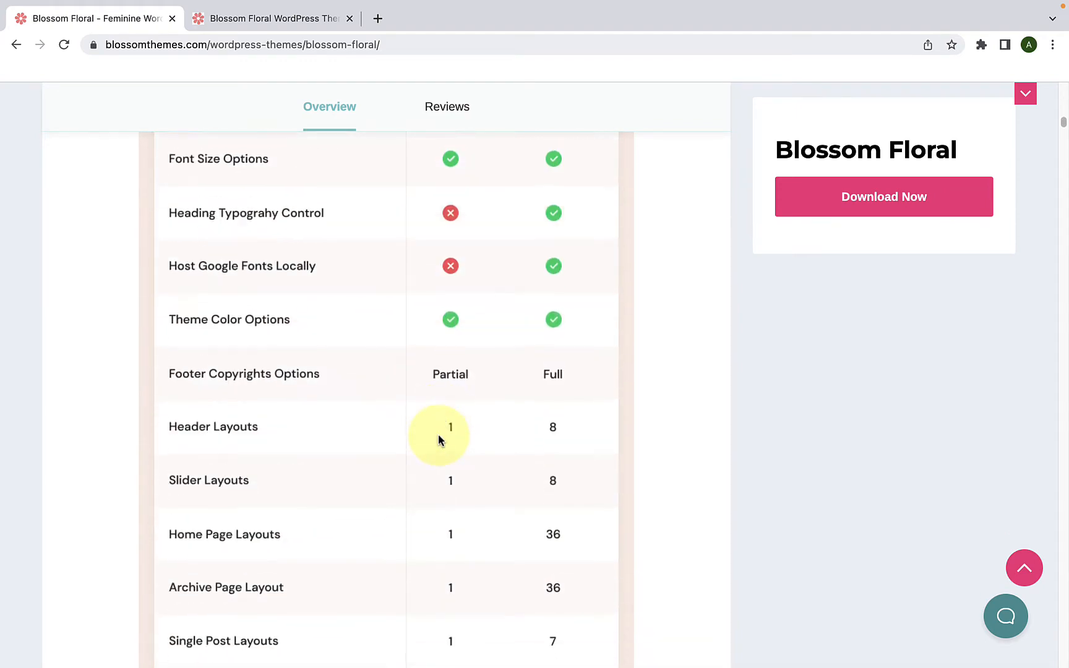
scroll(438, 434, "down", 10)
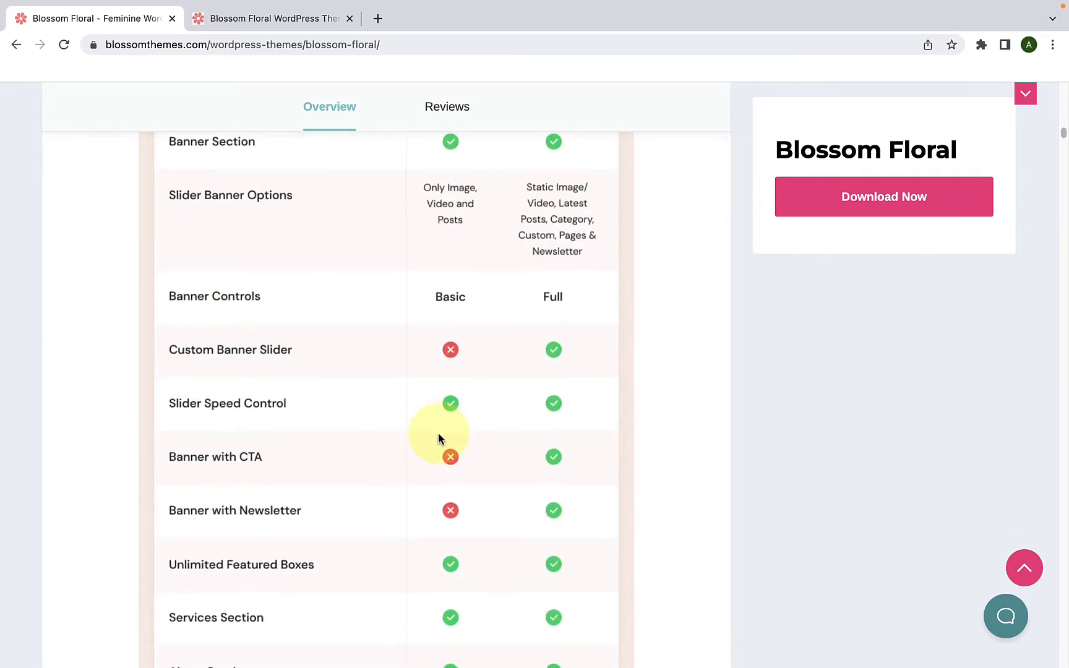
scroll(439, 437, "down", 12)
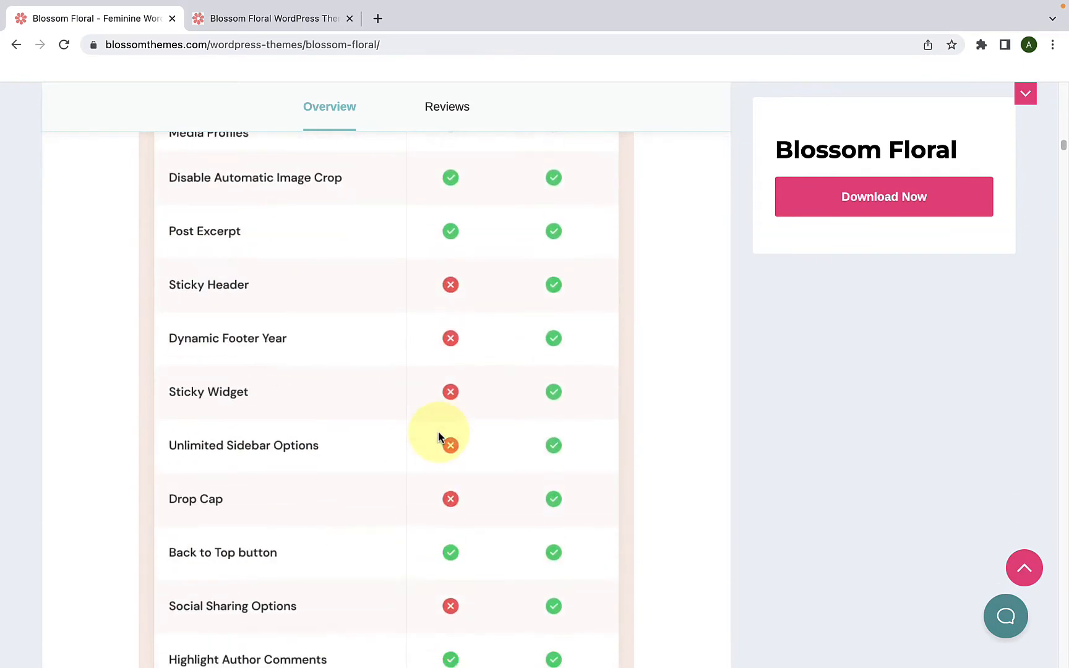
scroll(438, 437, "down", 14)
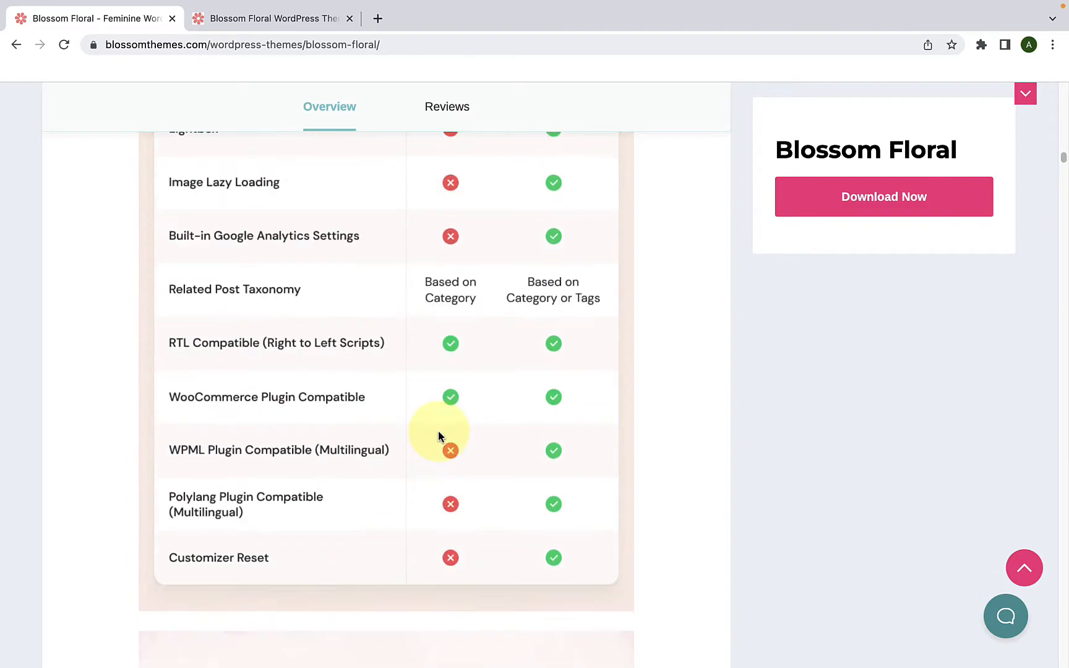
- Read the theme's customization overview and the types of blogs it suits, from Fashion Blog to Journal Blog
scroll(438, 436, "down", 20)
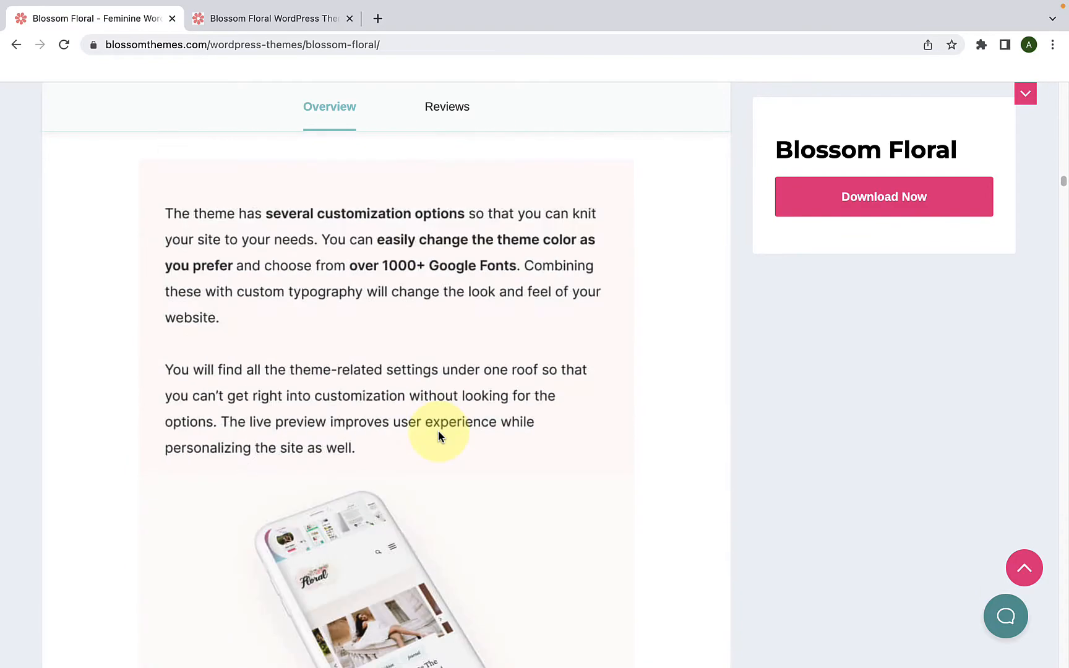
scroll(437, 435, "down", 5)
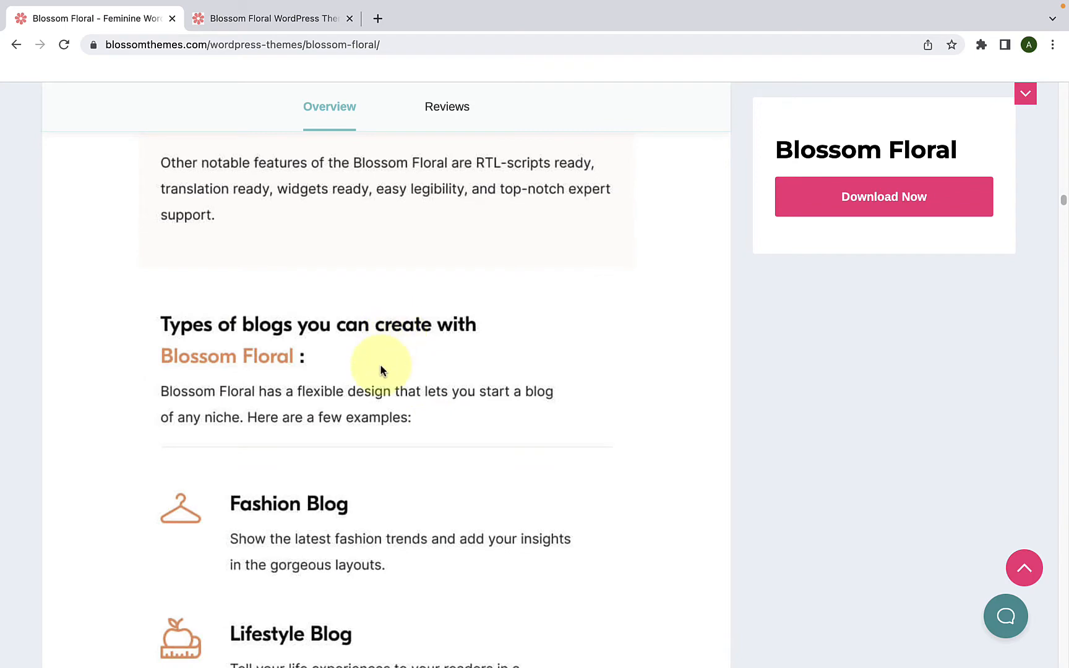
scroll(382, 370, "down", 4)
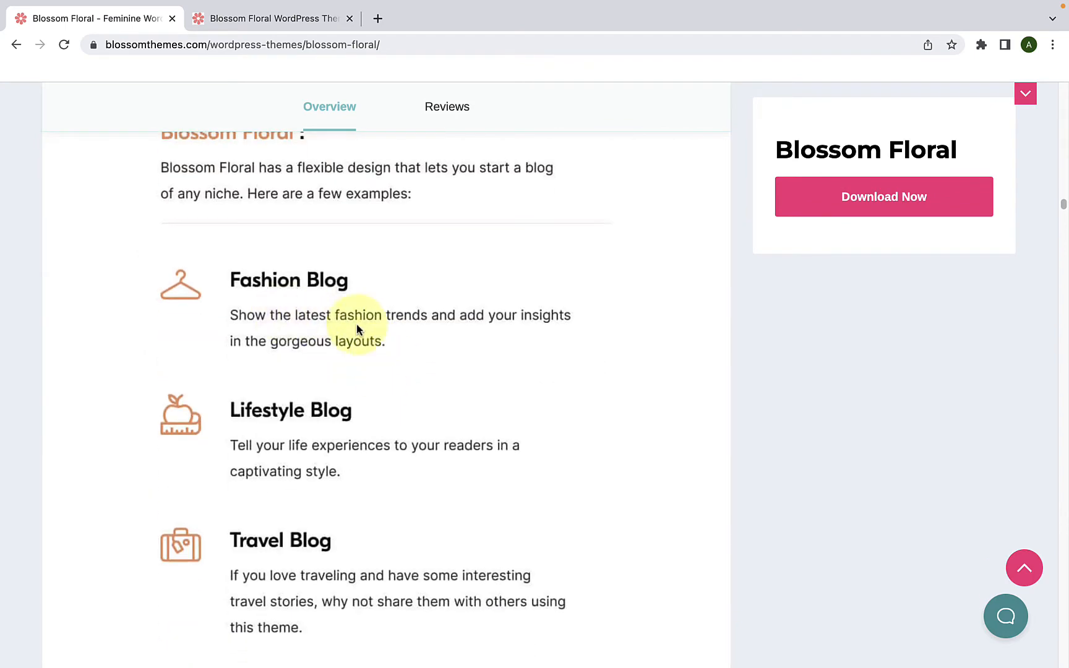
scroll(358, 328, "down", 7)
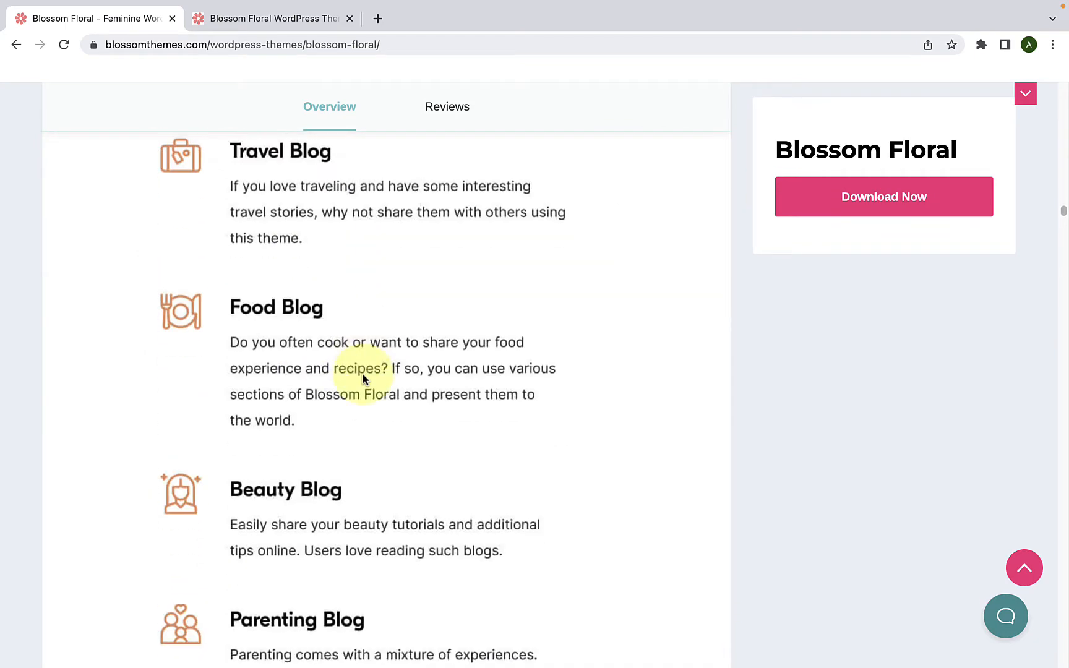
scroll(363, 375, "down", 8)
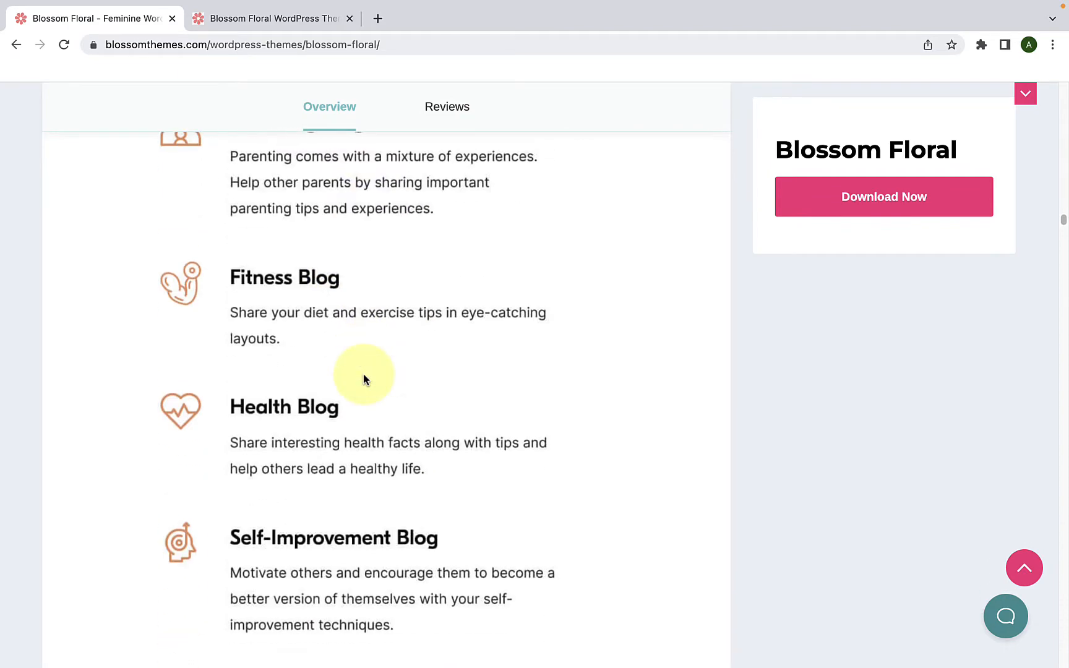
scroll(363, 373, "down", 3)
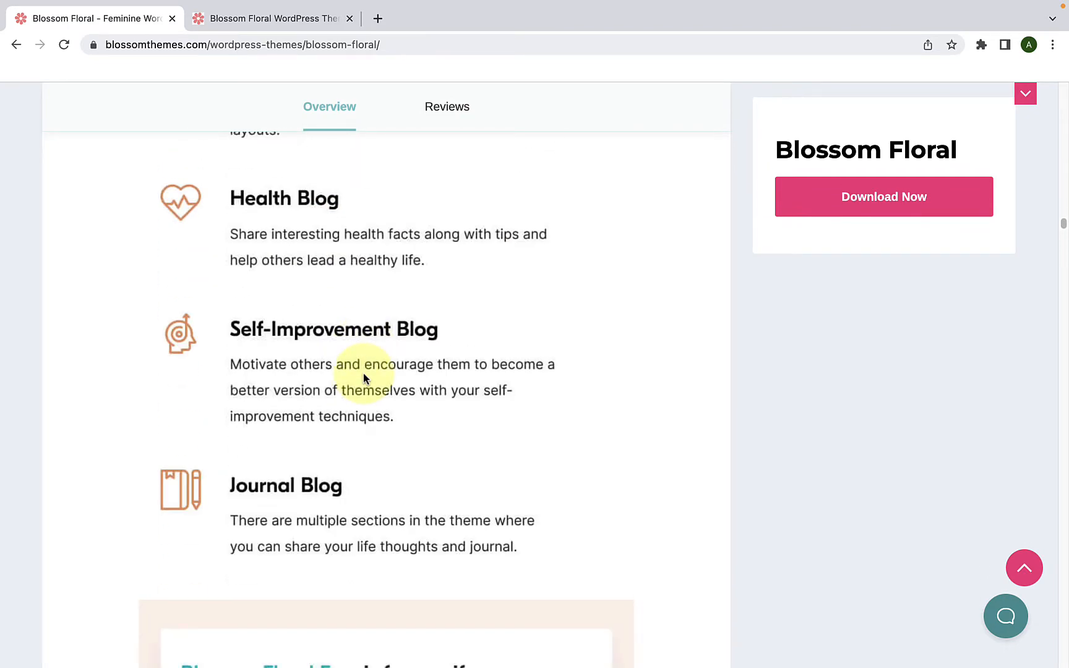
- Examine the "Blossom Floral Free is for you if" checklist of reasons to choose the free theme
scroll(364, 373, "down", 2)
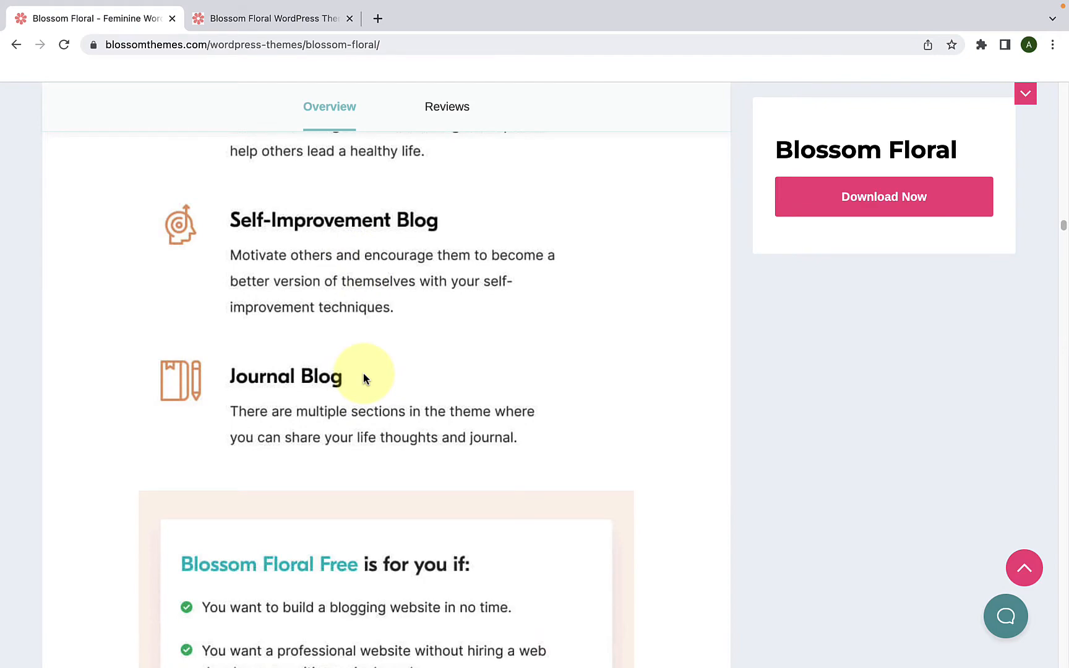
scroll(363, 379, "down", 7)
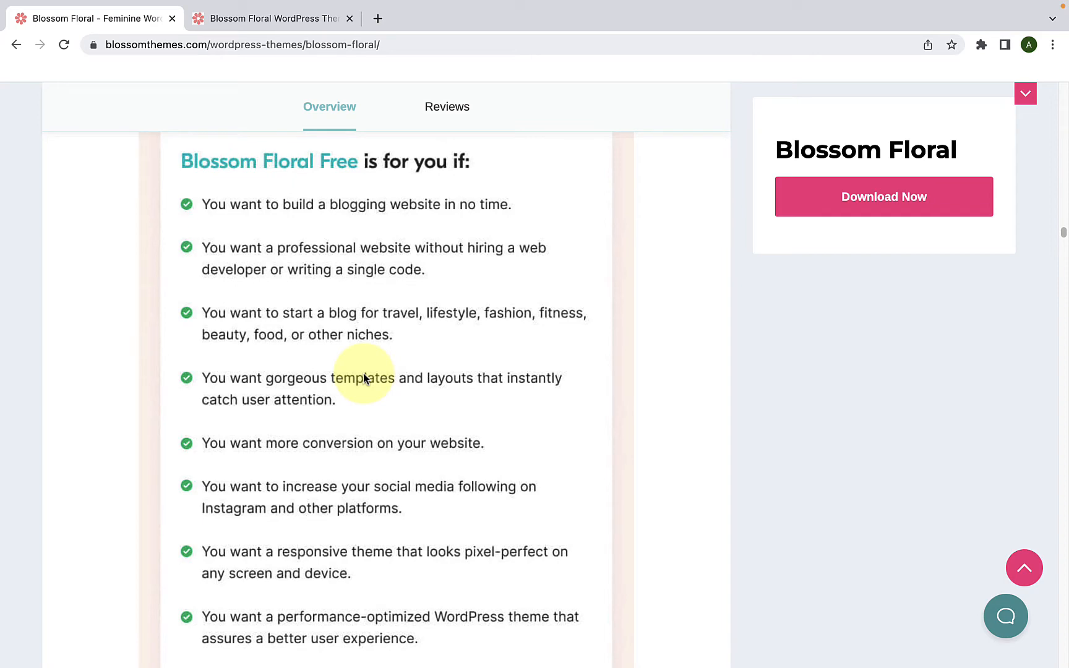
scroll(364, 378, "down", 4)
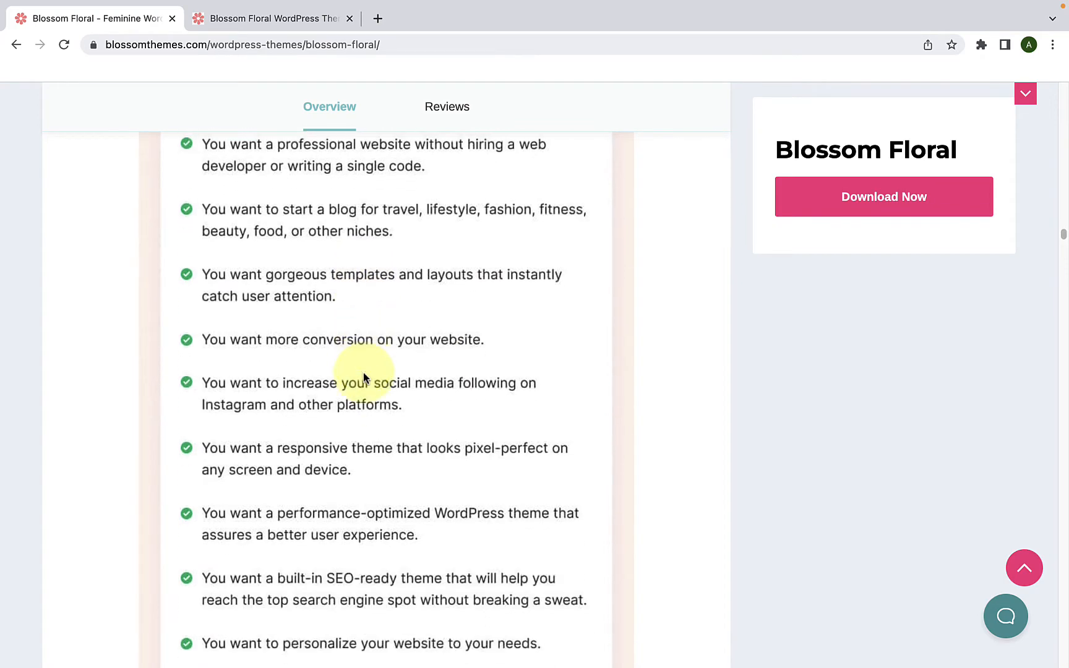
scroll(363, 377, "up", 2)
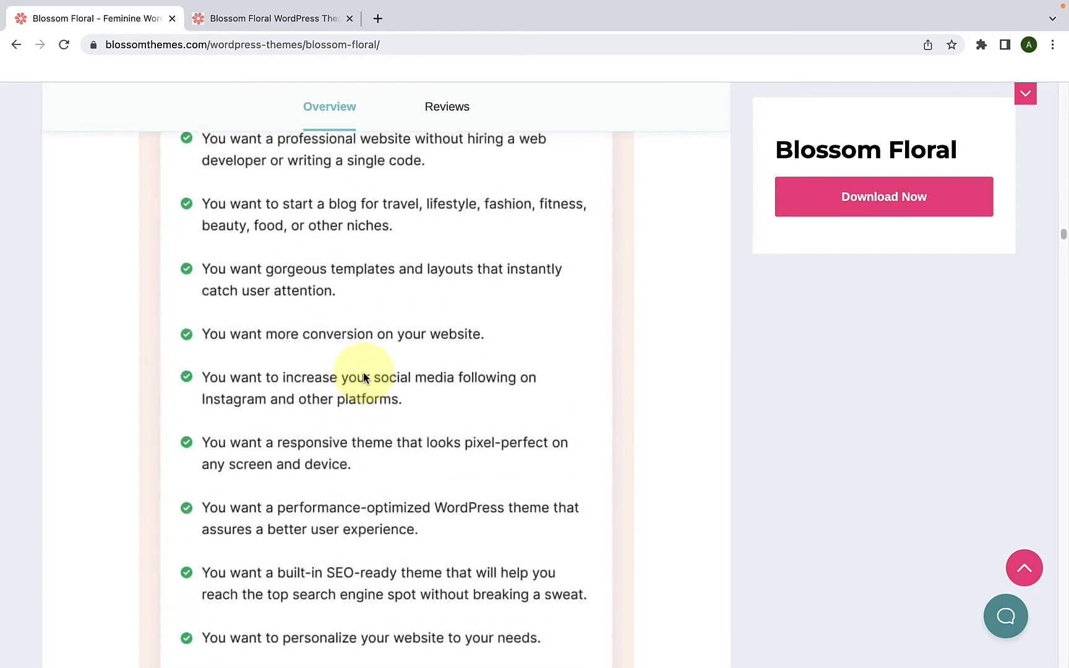
scroll(363, 378, "up", 3)
scroll(364, 372, "down", 4)
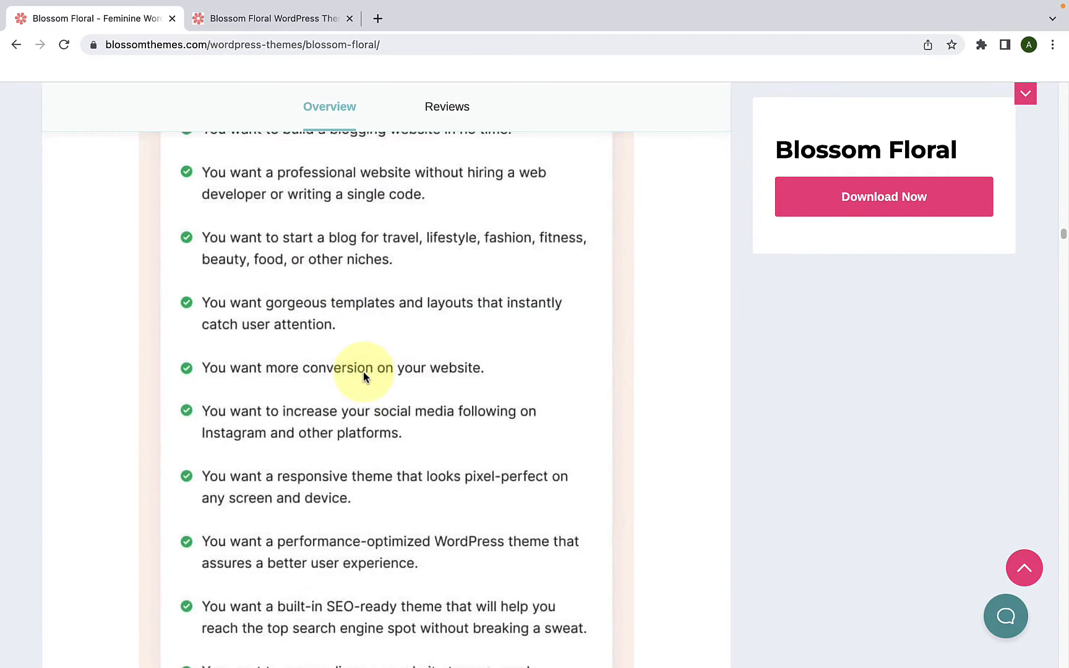
- Review the free theme's features for changing theme colors, choosing Google Fonts and controlling typography
scroll(363, 377, "down", 13)
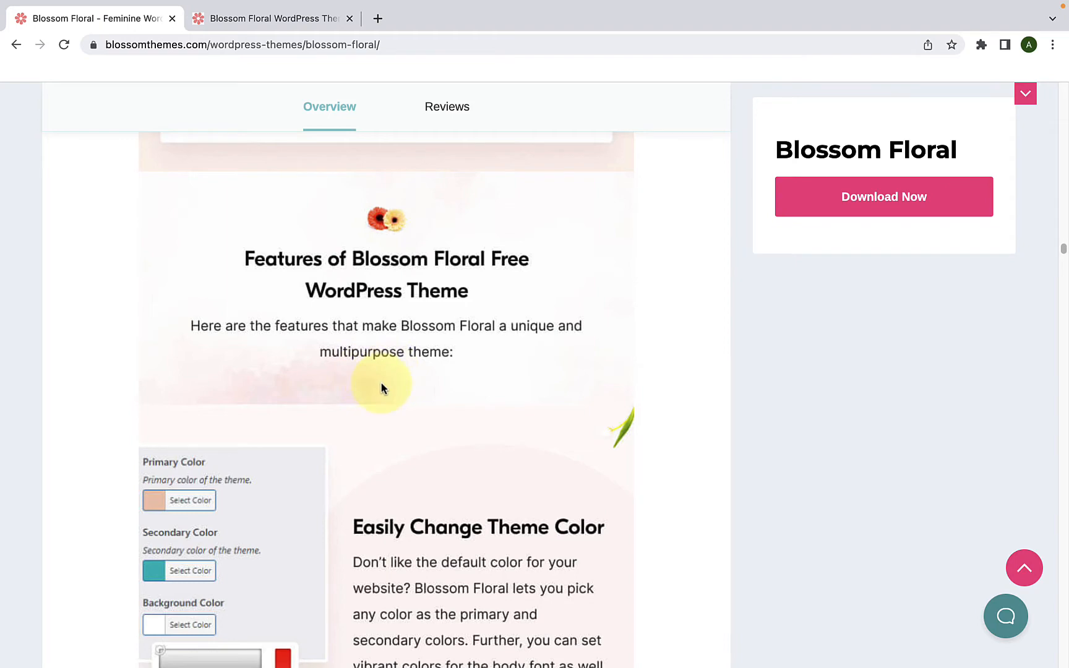
scroll(382, 388, "down", 4)
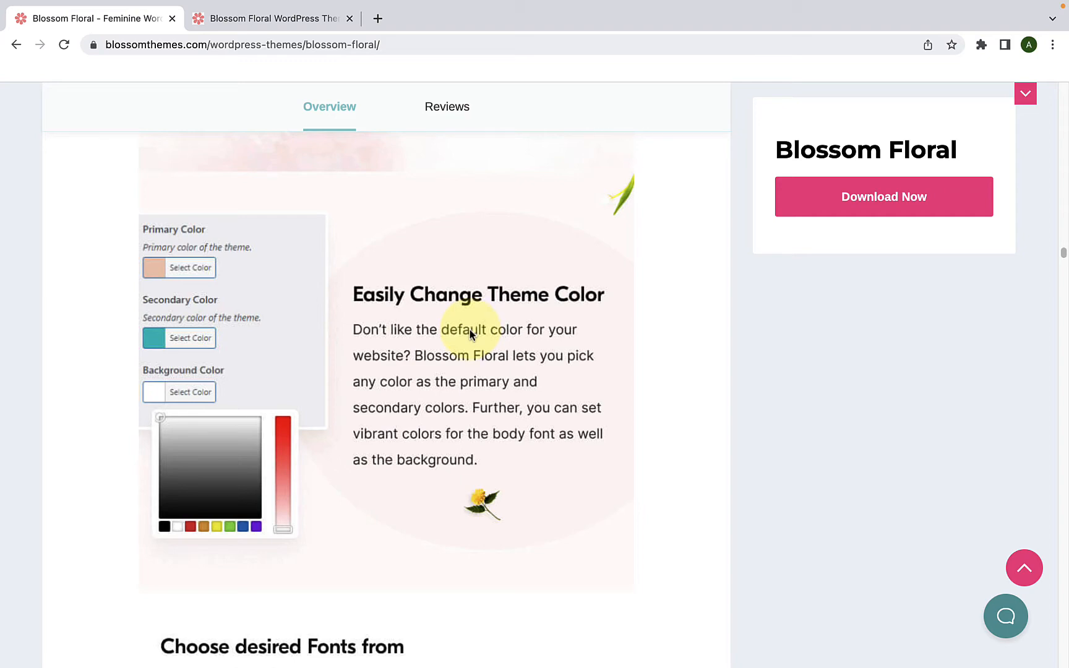
scroll(469, 328, "down", 8)
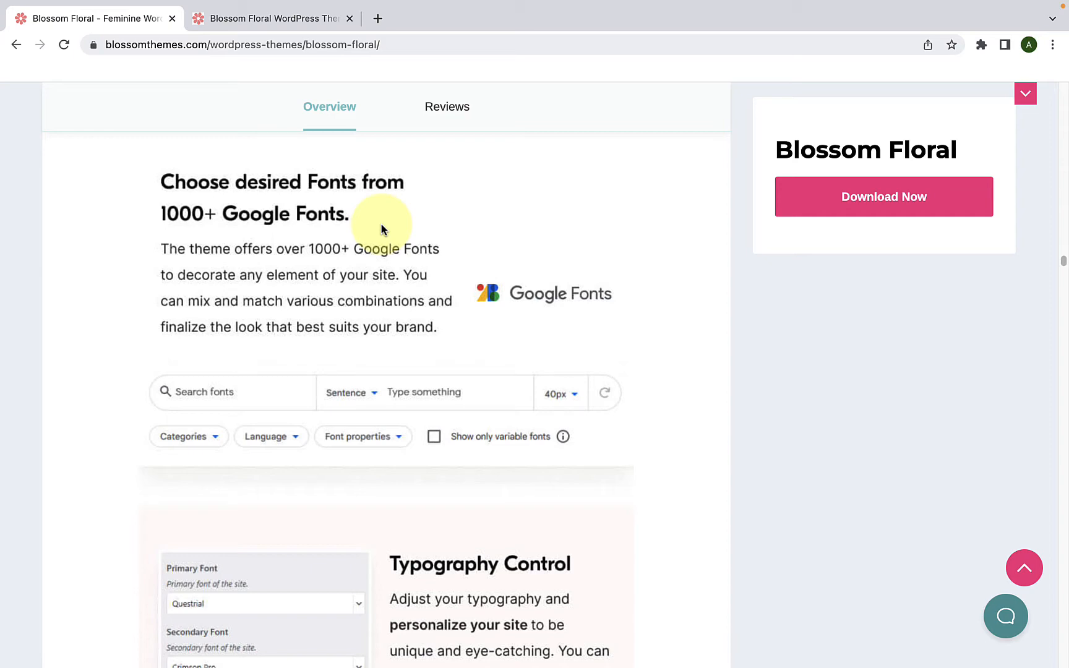
scroll(384, 232, "down", 6)
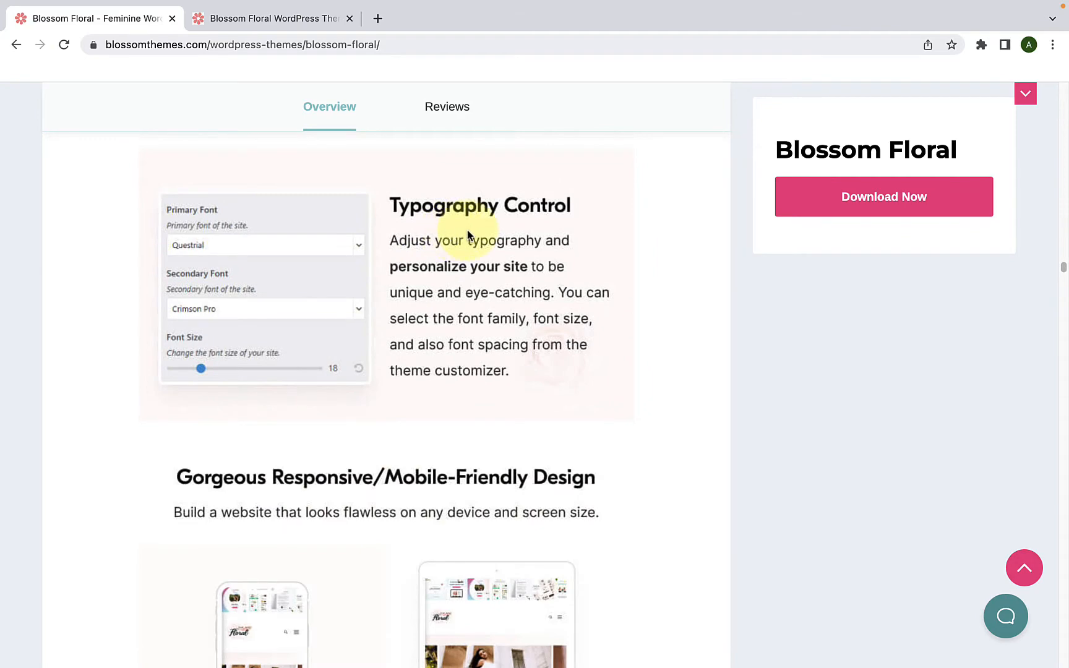
- Examine the responsive design previews for mobile, tablet and desktop, and the theme settings panel with live preview
scroll(468, 233, "down", 3)
scroll(469, 268, "down", 2)
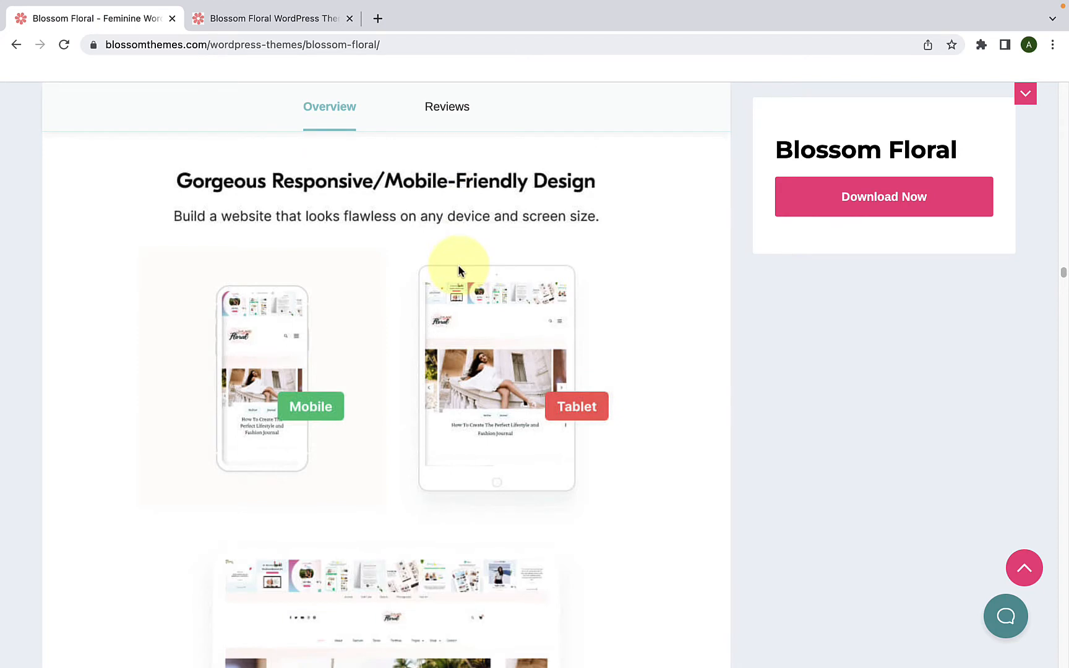
scroll(458, 271, "down", 4)
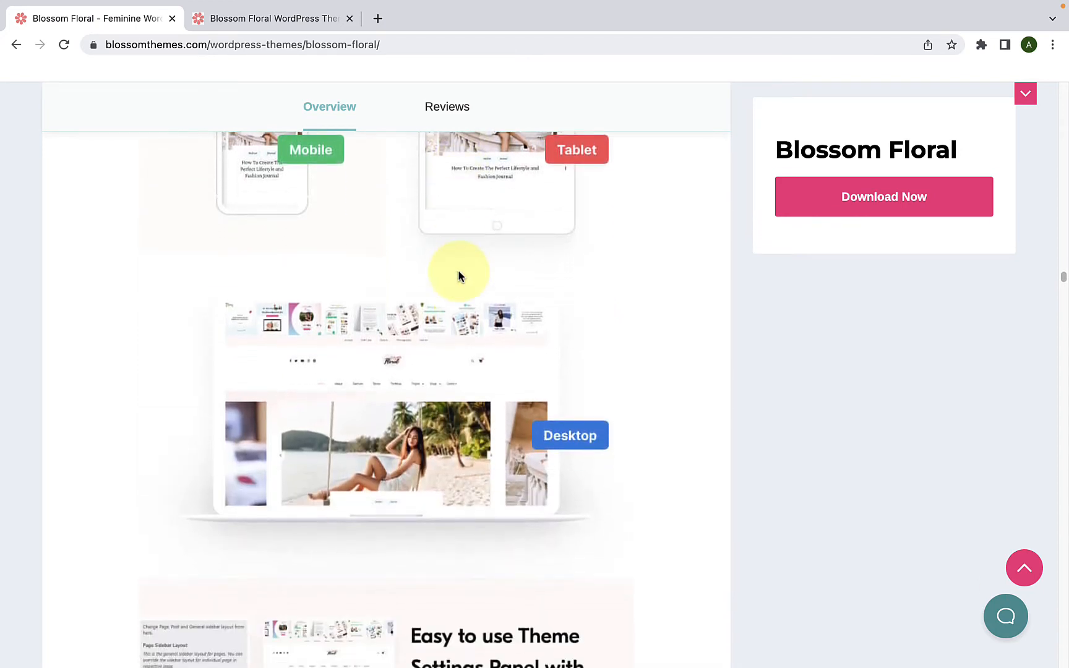
scroll(458, 276, "down", 2)
scroll(459, 276, "down", 6)
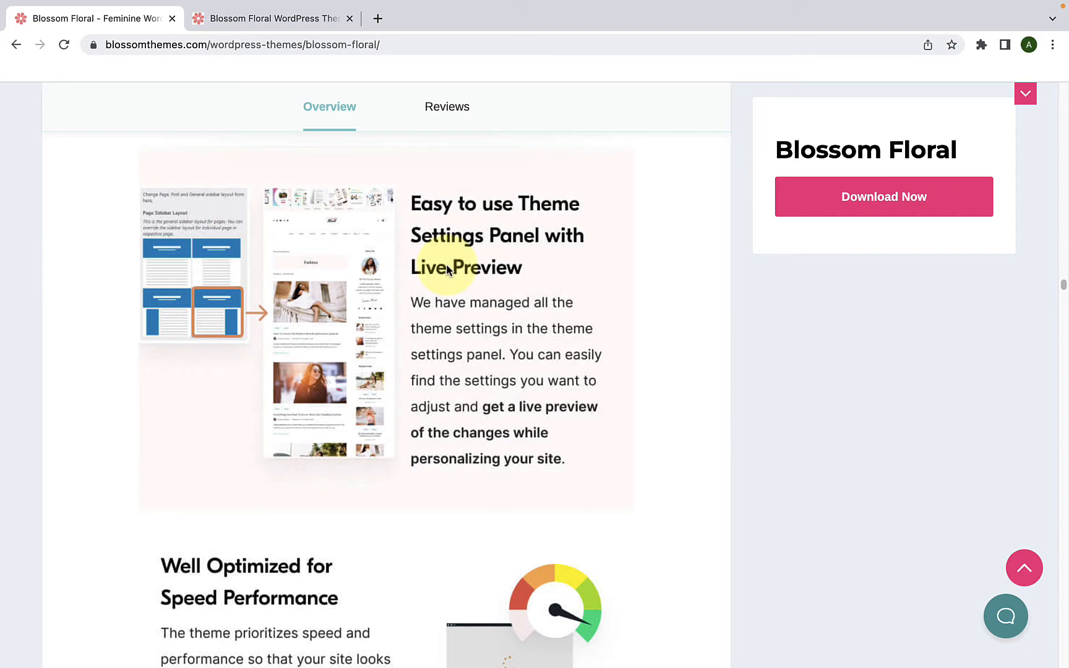
- Review the sections on speed performance, search engine optimization, Google Adsense advertisement areas and the advertisement widget
scroll(441, 267, "down", 5)
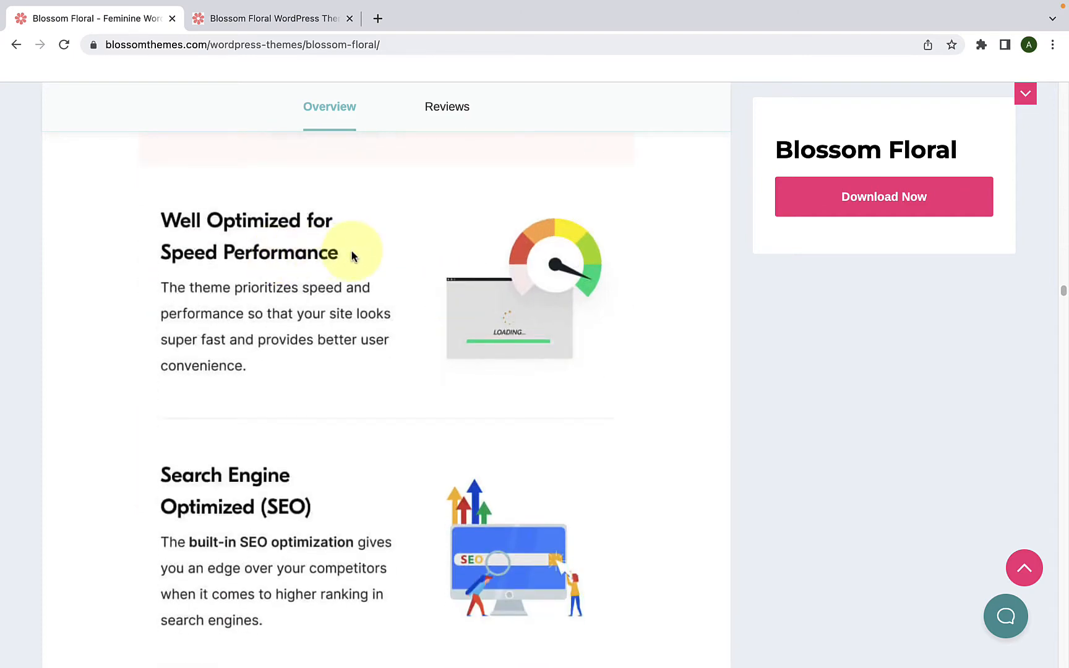
scroll(354, 260, "down", 4)
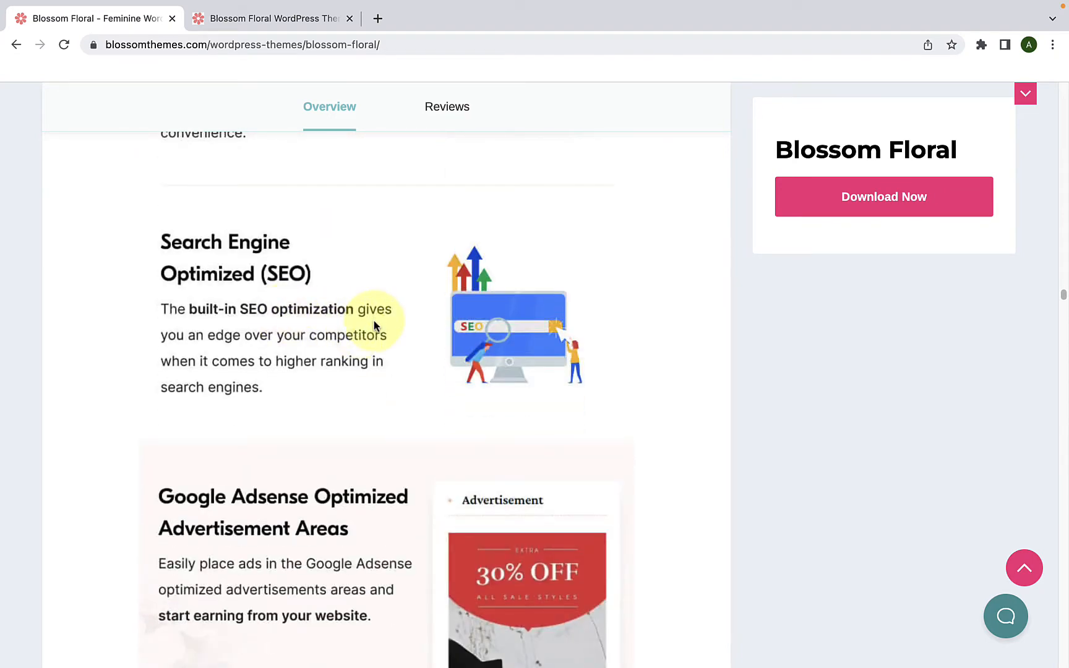
scroll(377, 327, "down", 4)
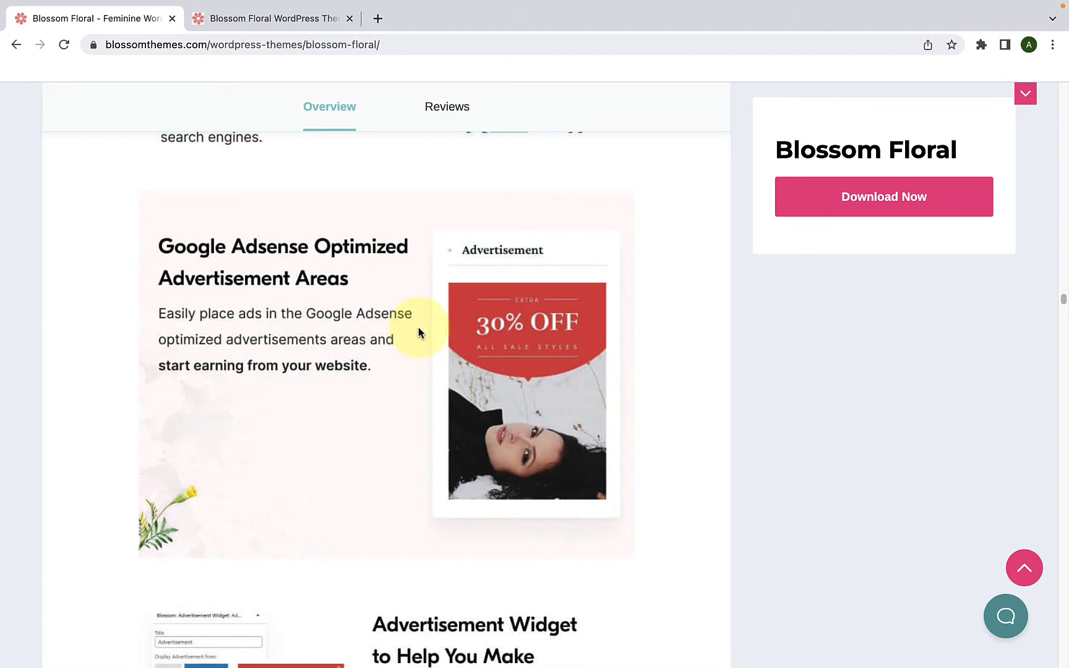
scroll(419, 332, "down", 5)
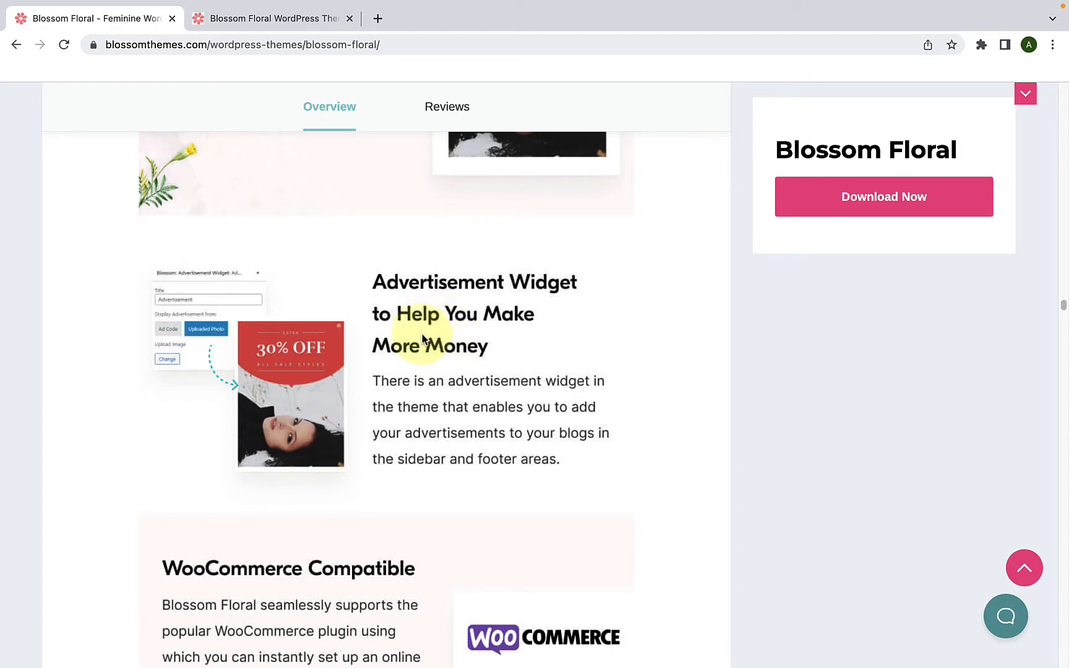
- Examine the WooCommerce compatibility, banner slider, Unlimited Featured Boxes and Shop Section features
scroll(423, 337, "down", 6)
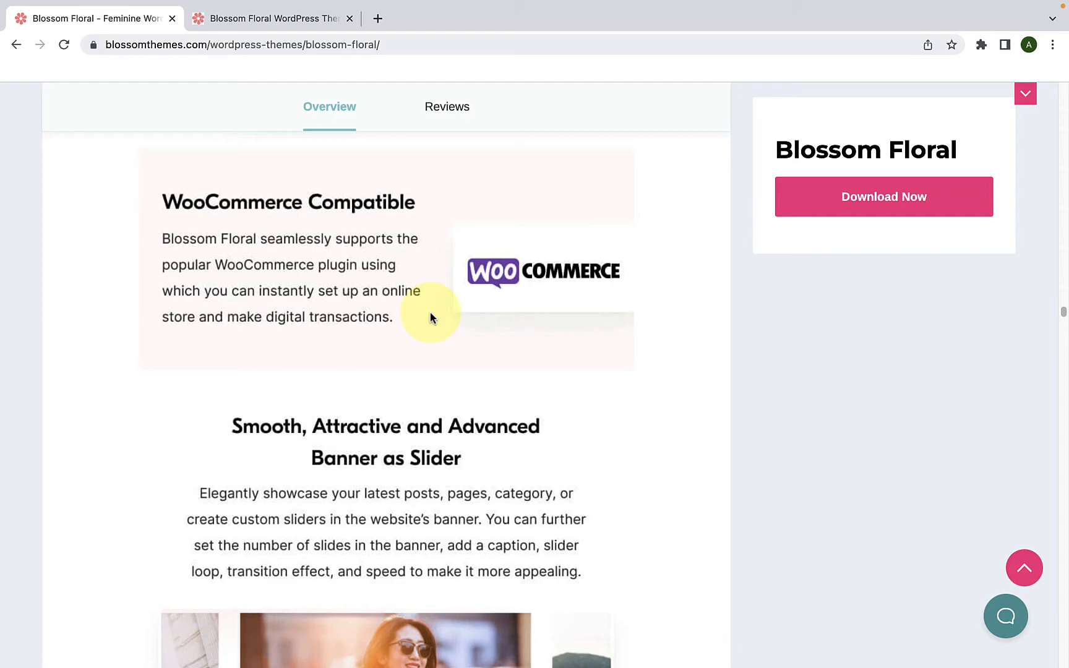
scroll(430, 313, "down", 3)
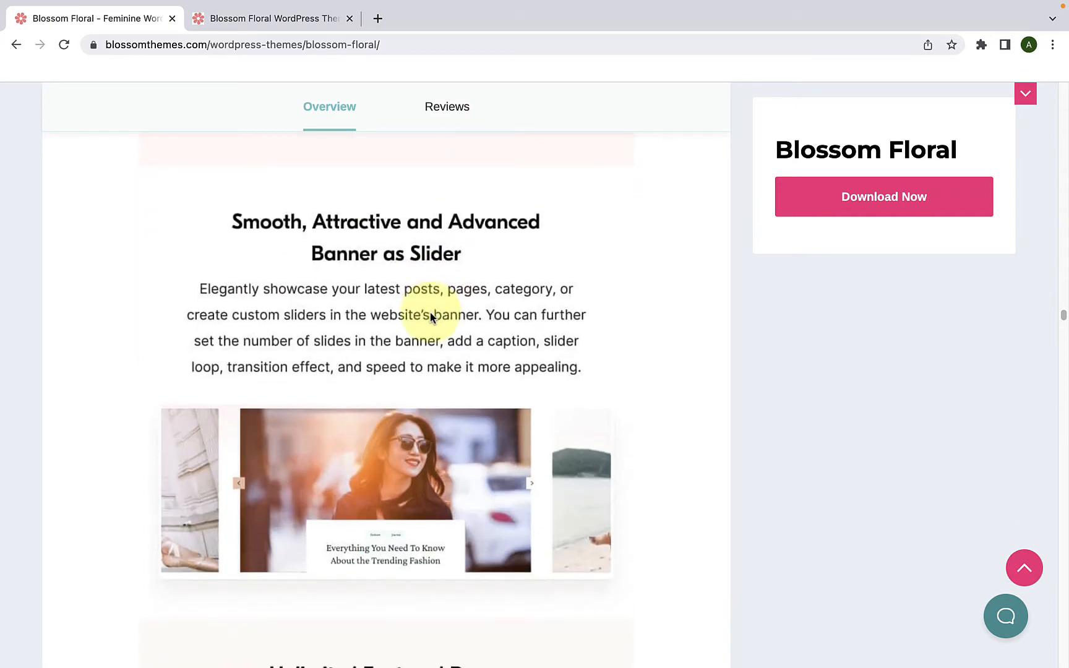
scroll(432, 315, "down", 1)
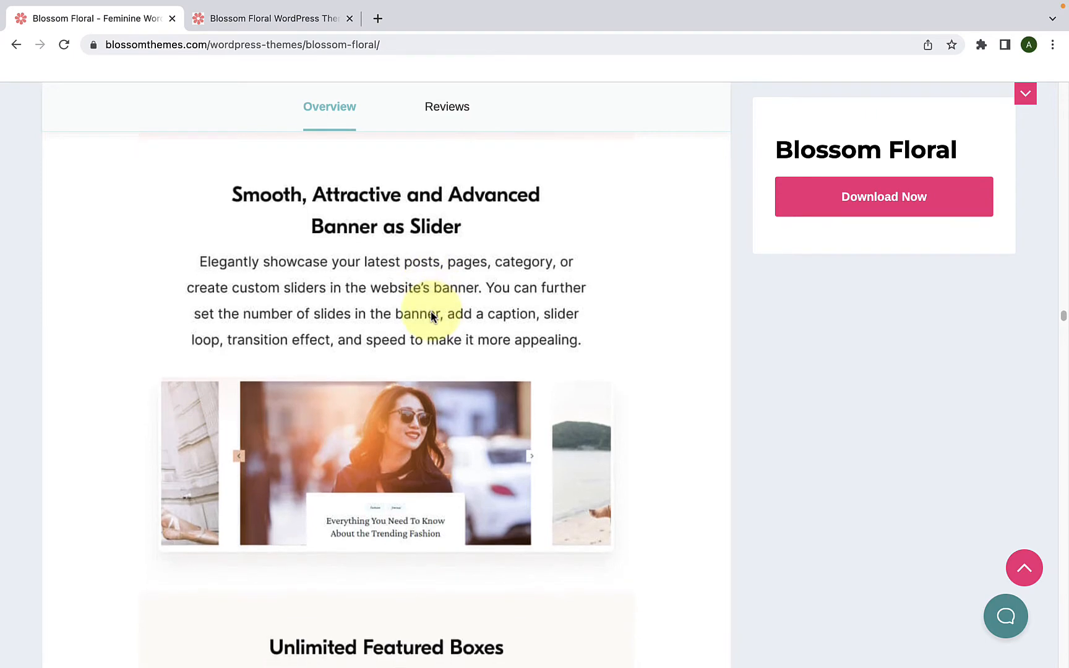
scroll(431, 316, "down", 1)
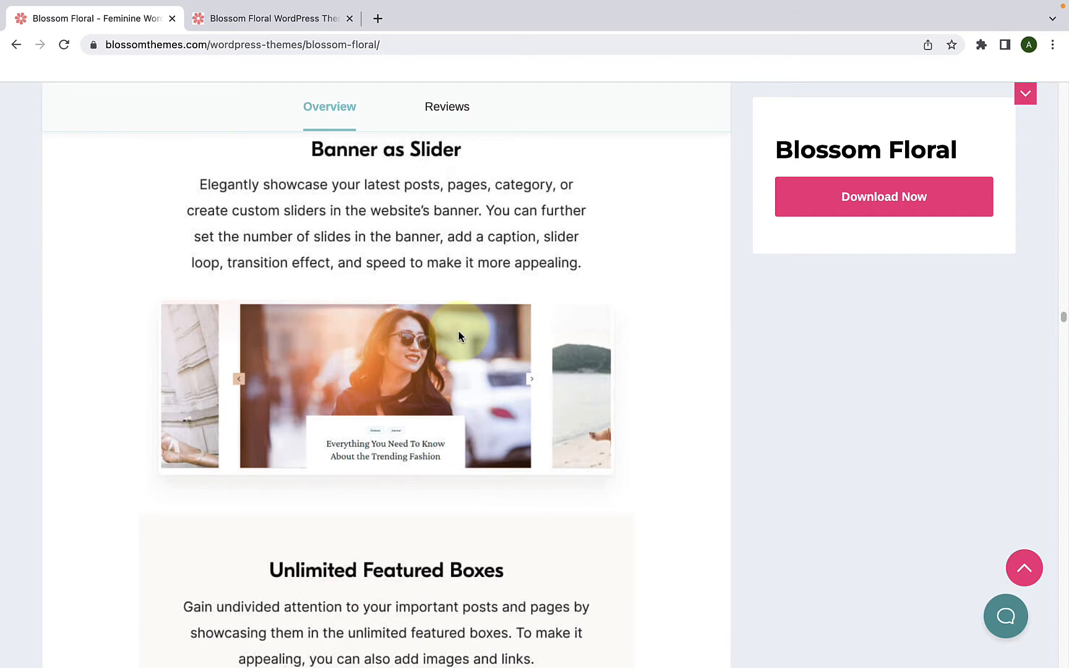
scroll(458, 336, "down", 5)
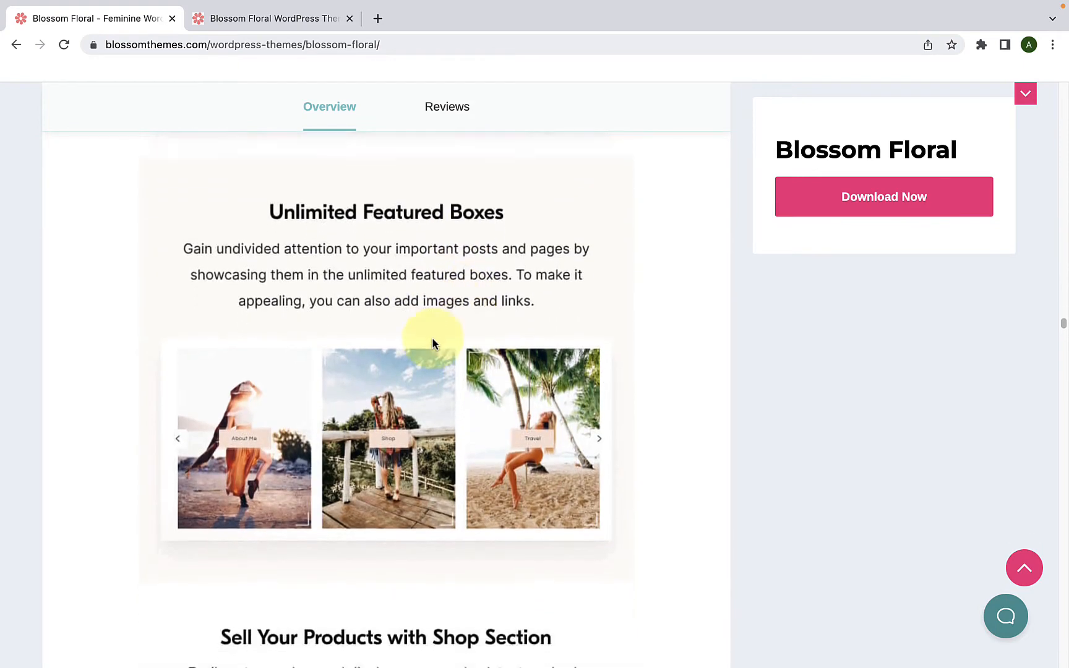
scroll(504, 365, "down", 2)
scroll(504, 361, "down", 5)
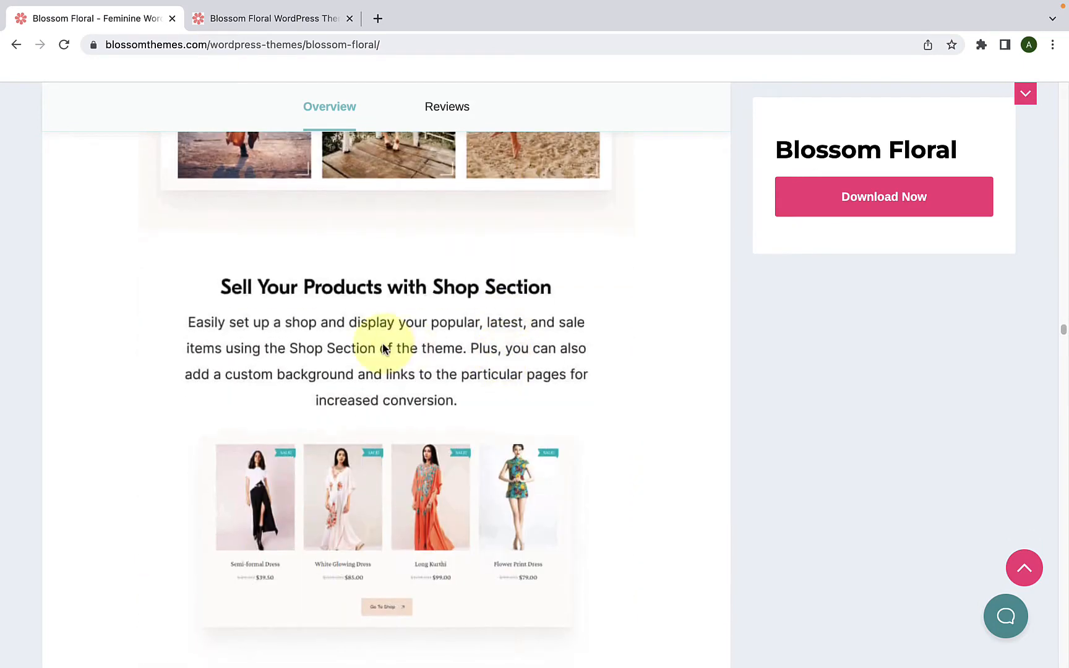
- Review the Newsletter Subscription, Instagram Section, Author Bio on Sidebar and Highlight Author Comment features
scroll(457, 358, "down", 6)
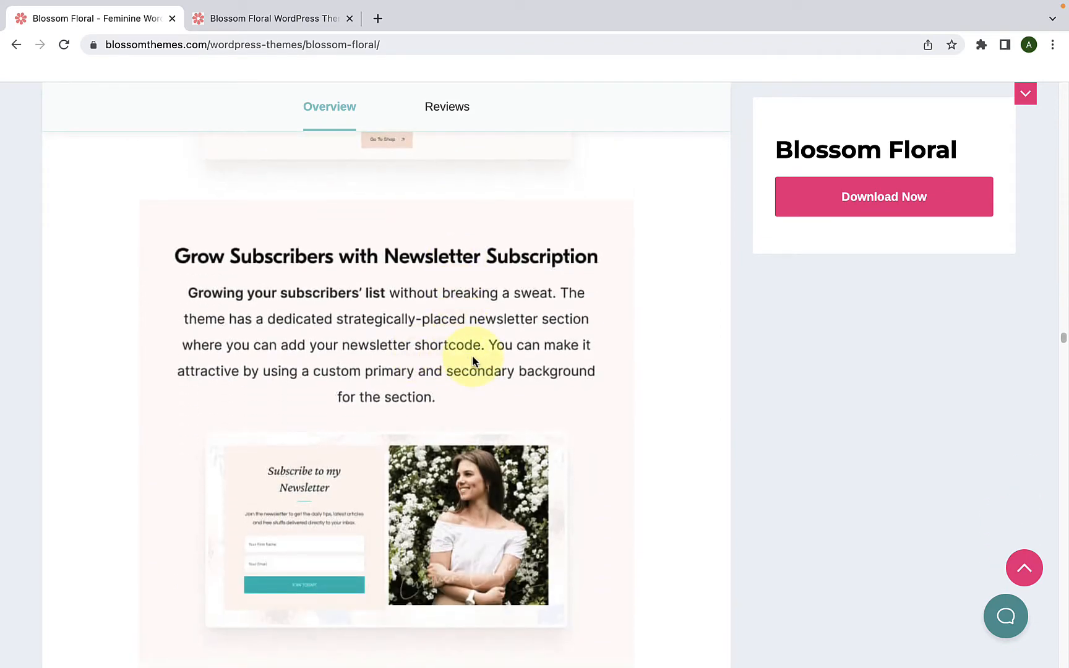
scroll(472, 360, "down", 8)
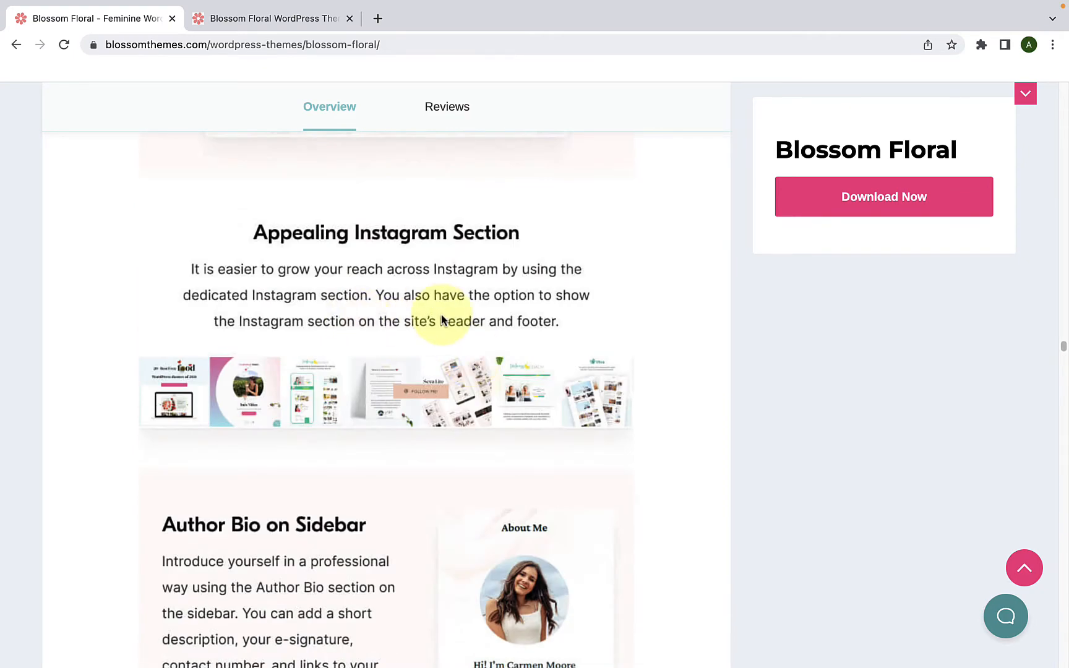
scroll(441, 314, "down", 4)
scroll(491, 339, "down", 1)
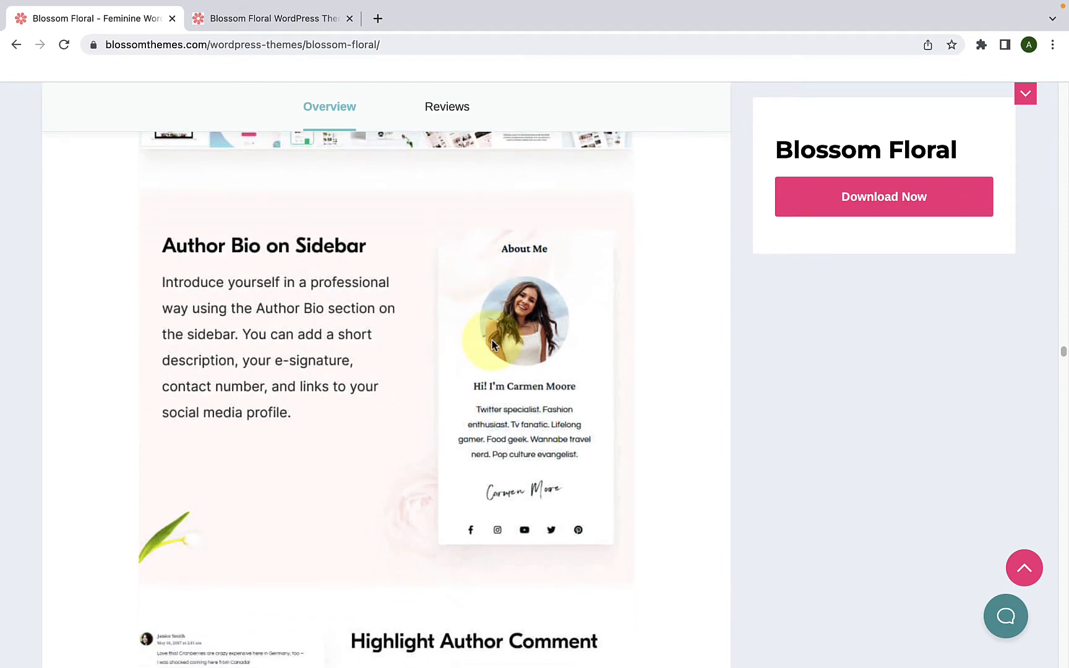
scroll(492, 340, "down", 6)
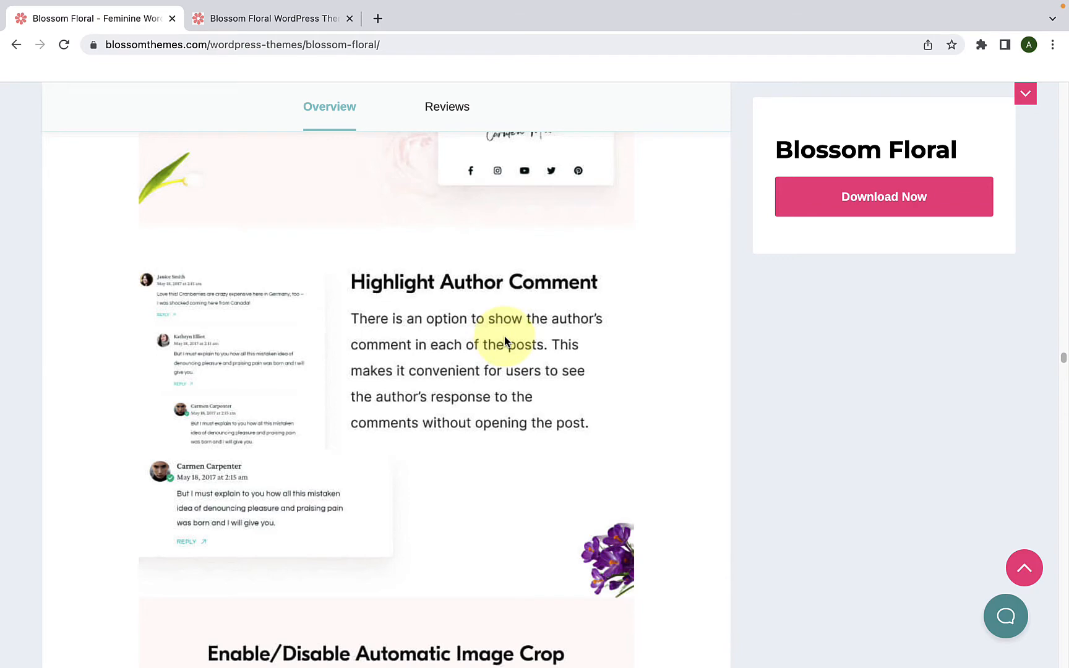
- Examine the automatic image crop examples, custom site logo, Footer Copyrights Editor and Social Media Integration sections
scroll(504, 337, "down", 7)
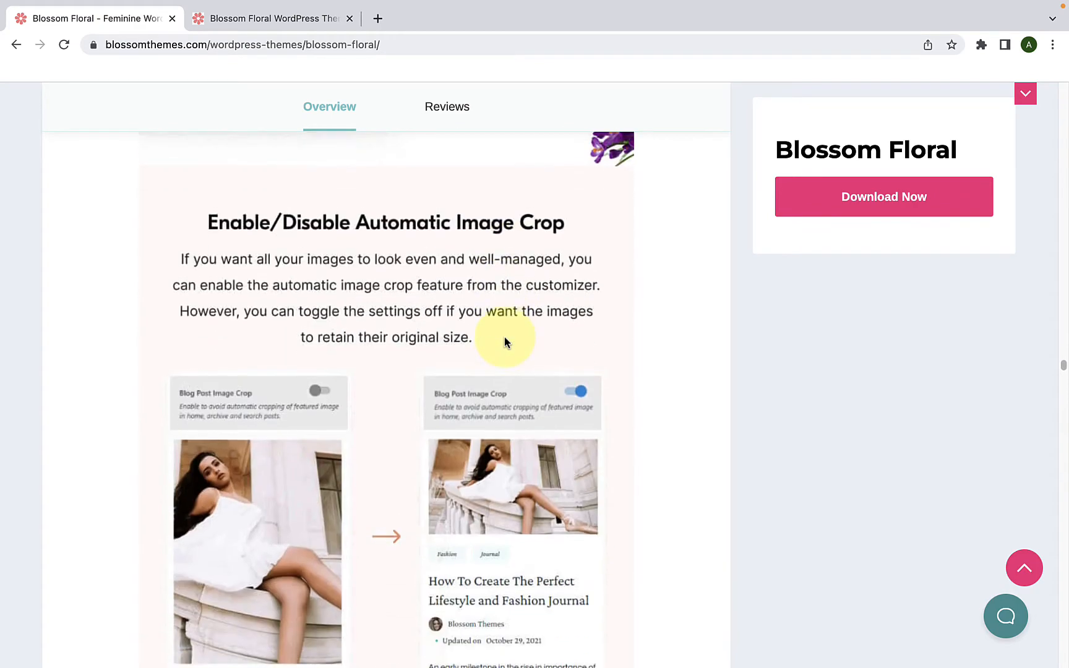
scroll(484, 314, "down", 3)
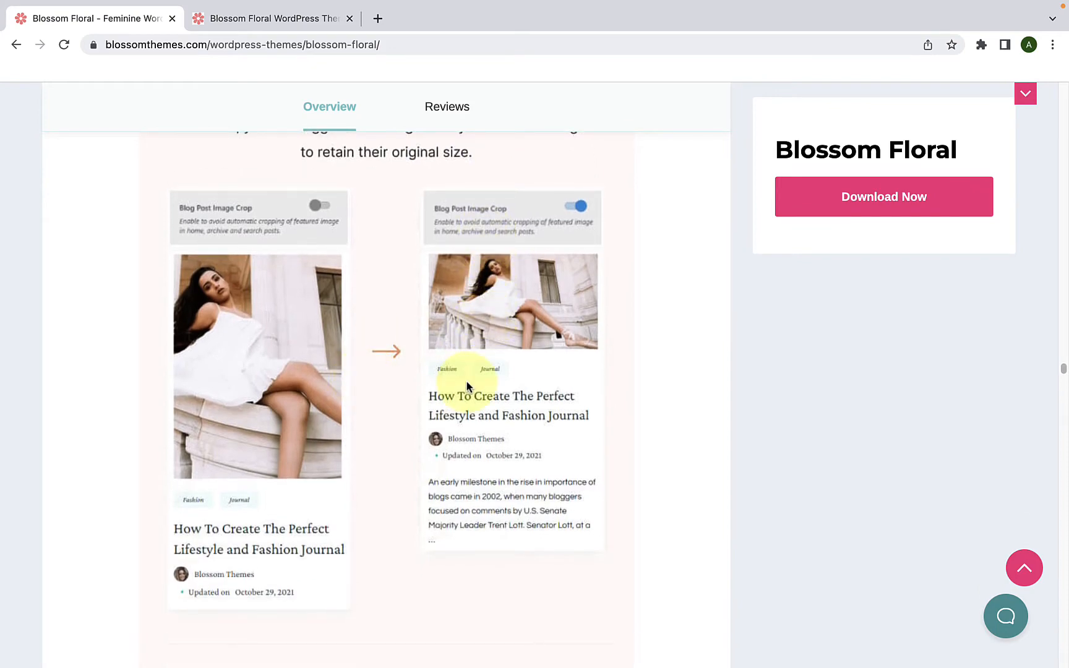
scroll(467, 384, "down", 8)
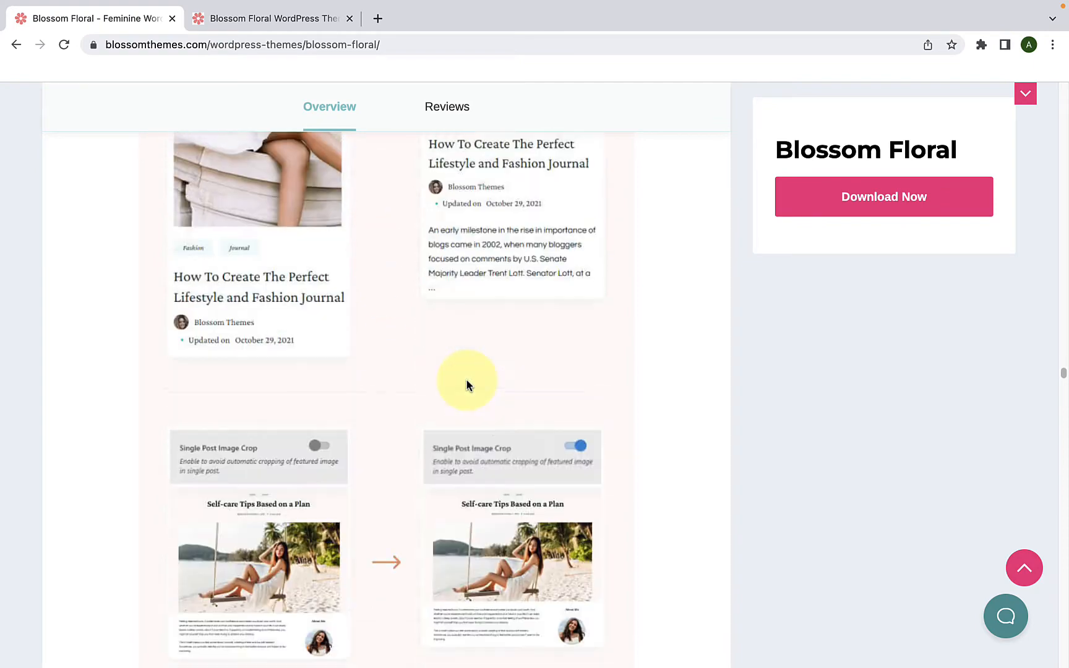
scroll(467, 383, "down", 5)
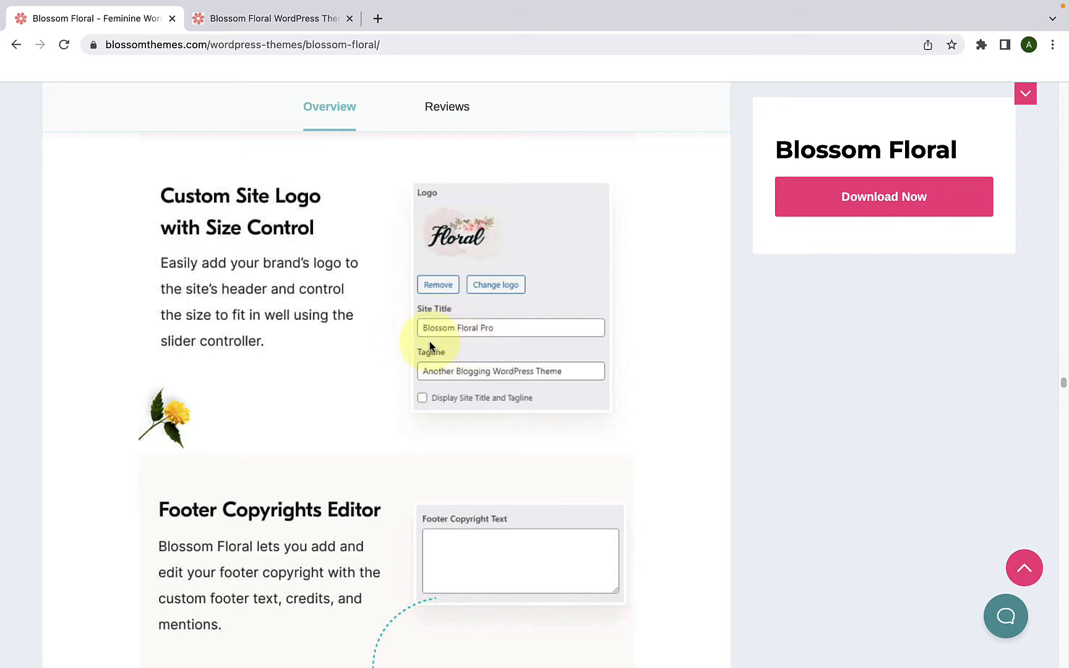
scroll(431, 347, "down", 4)
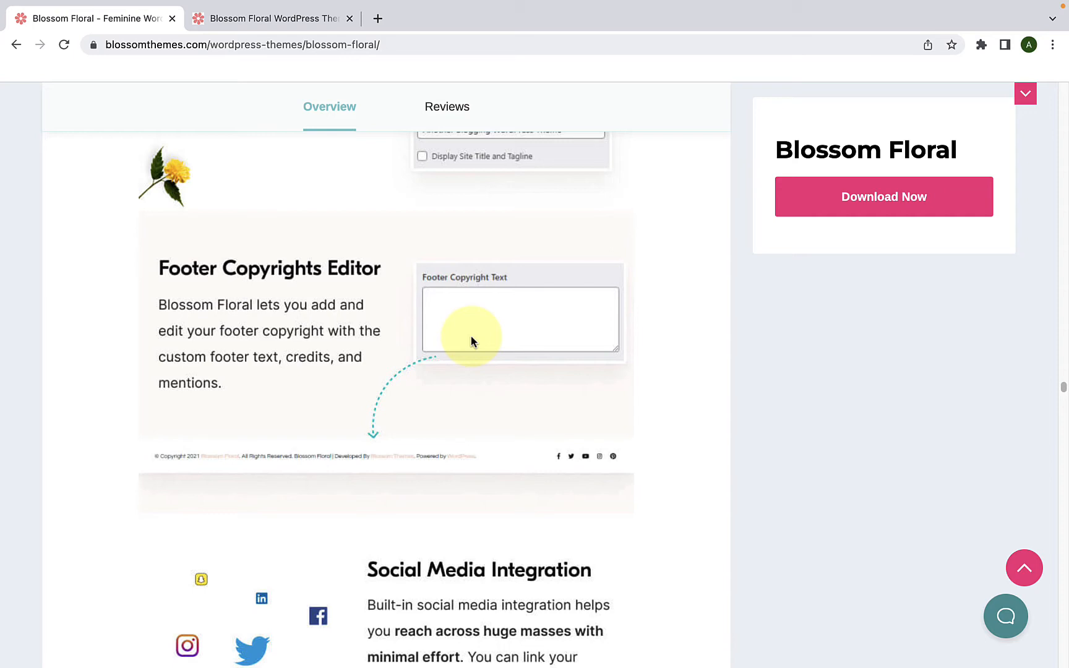
scroll(420, 365, "down", 5)
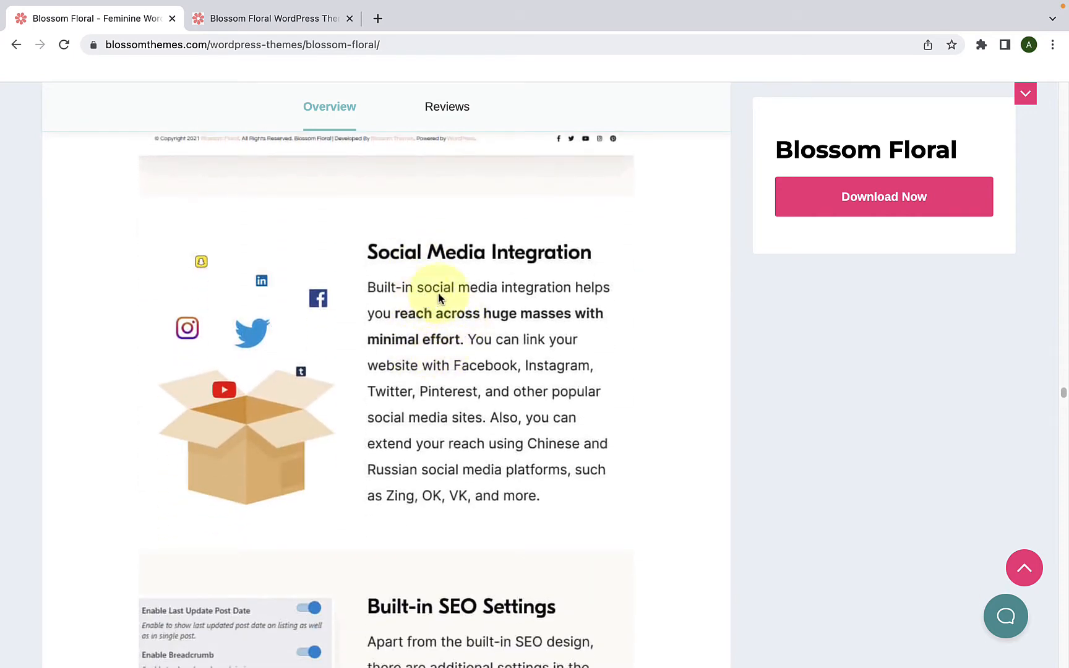
- Read the Built-in SEO Settings, Shop Page Settings and Post Excerpt sections of the feature list
scroll(501, 302, "down", 4)
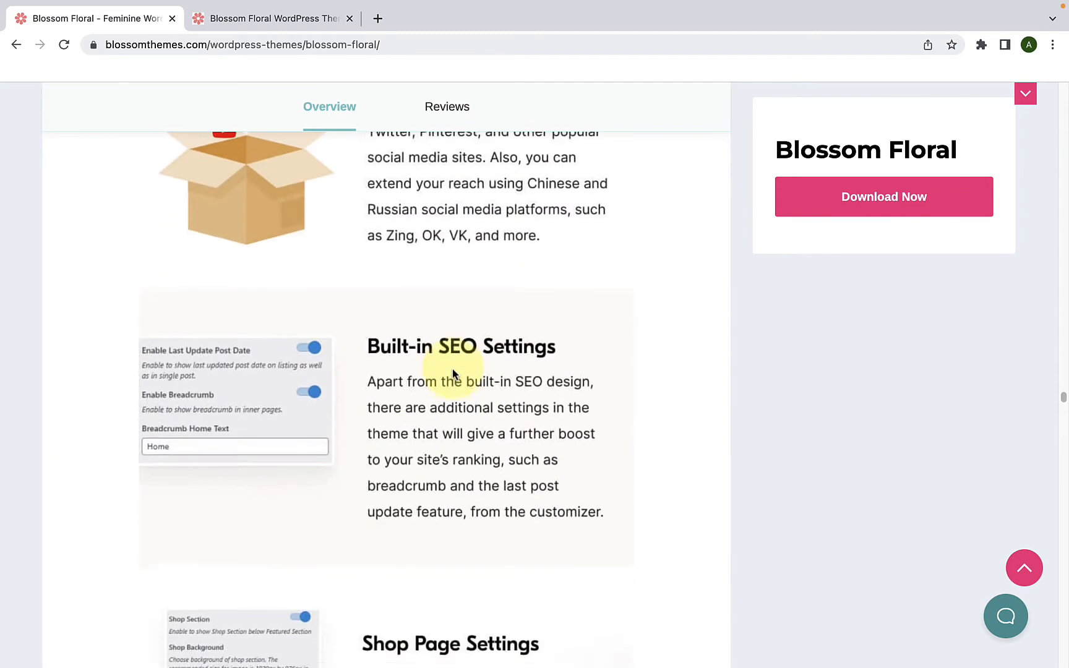
scroll(466, 376, "down", 5)
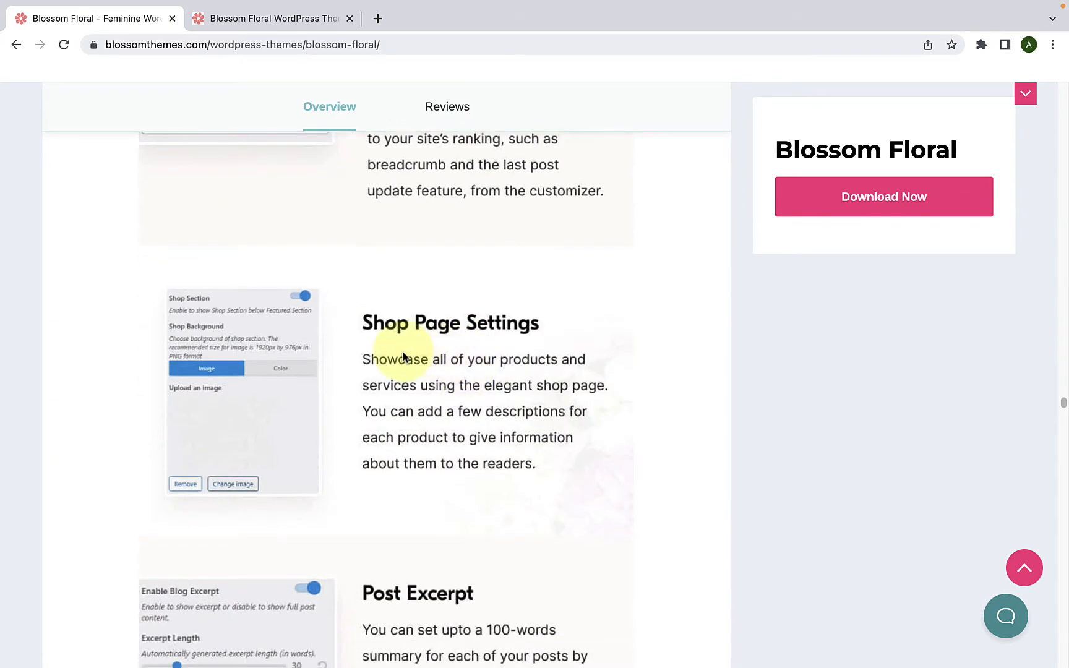
scroll(469, 371, "down", 2)
scroll(471, 360, "down", 3)
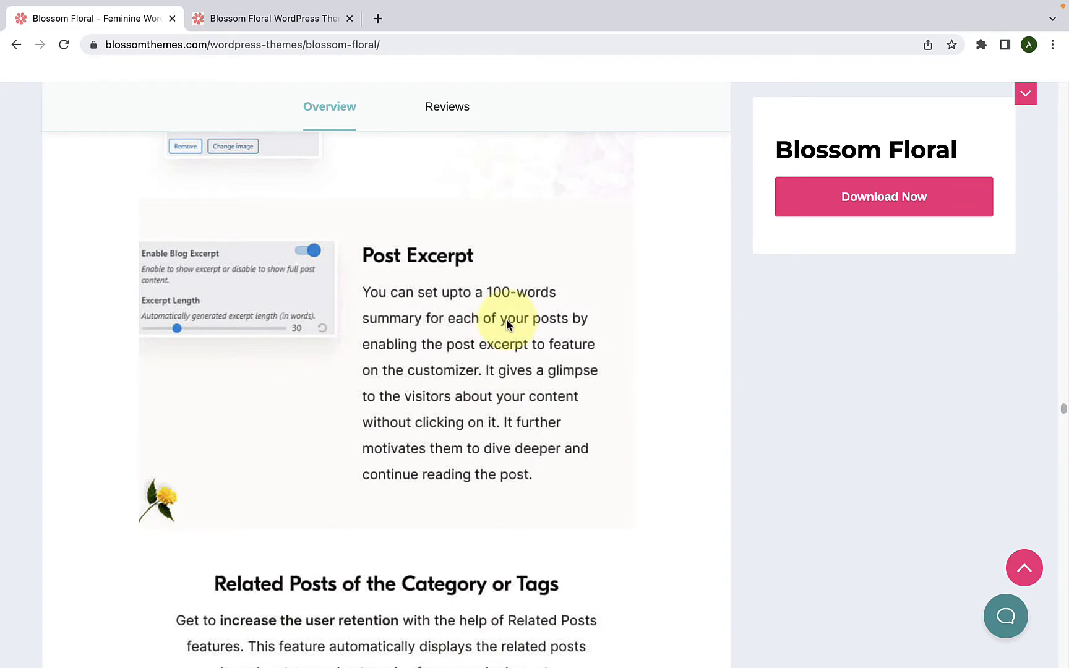
scroll(507, 323, "down", 1)
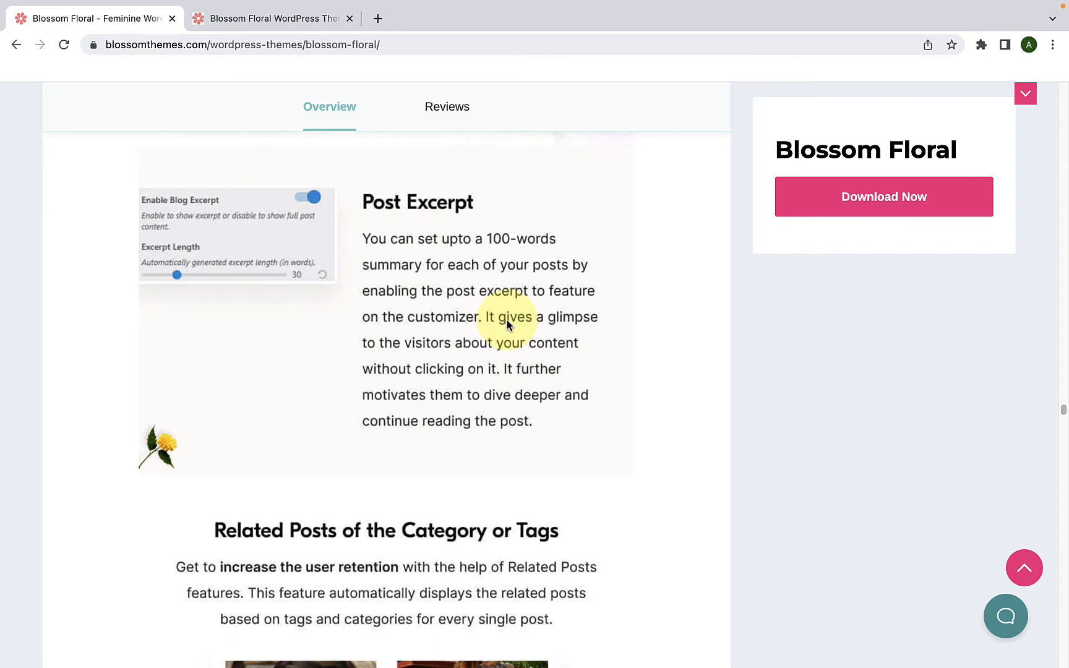
- Review the Related Posts of the Category or Tags, Comment Section Toggle and Back to Top Button features
scroll(506, 318, "down", 5)
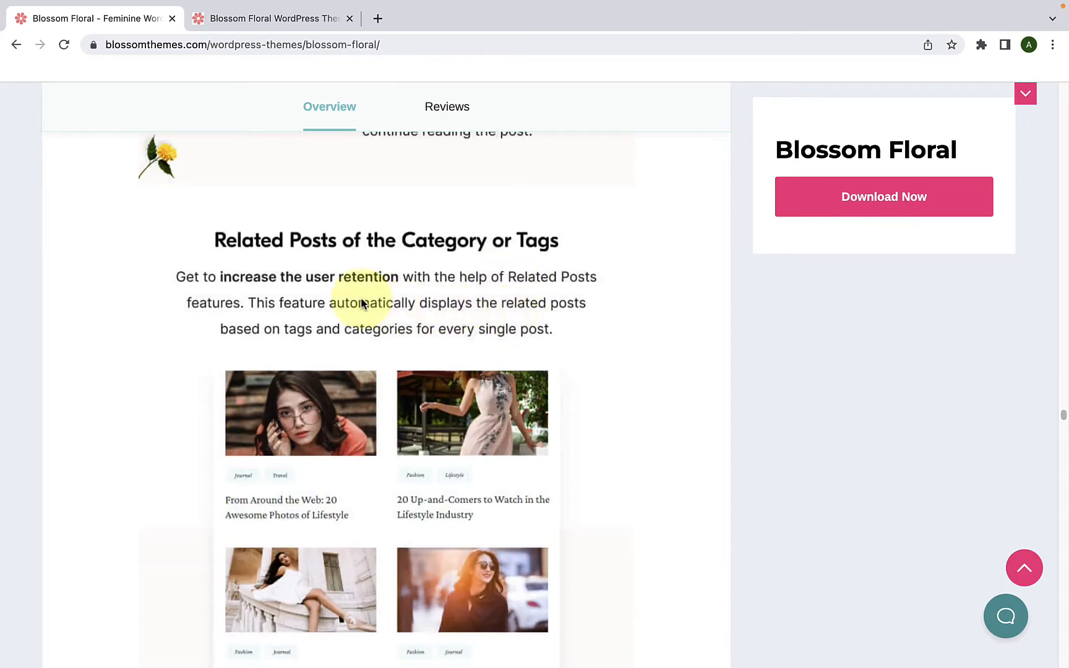
scroll(434, 305, "down", 1)
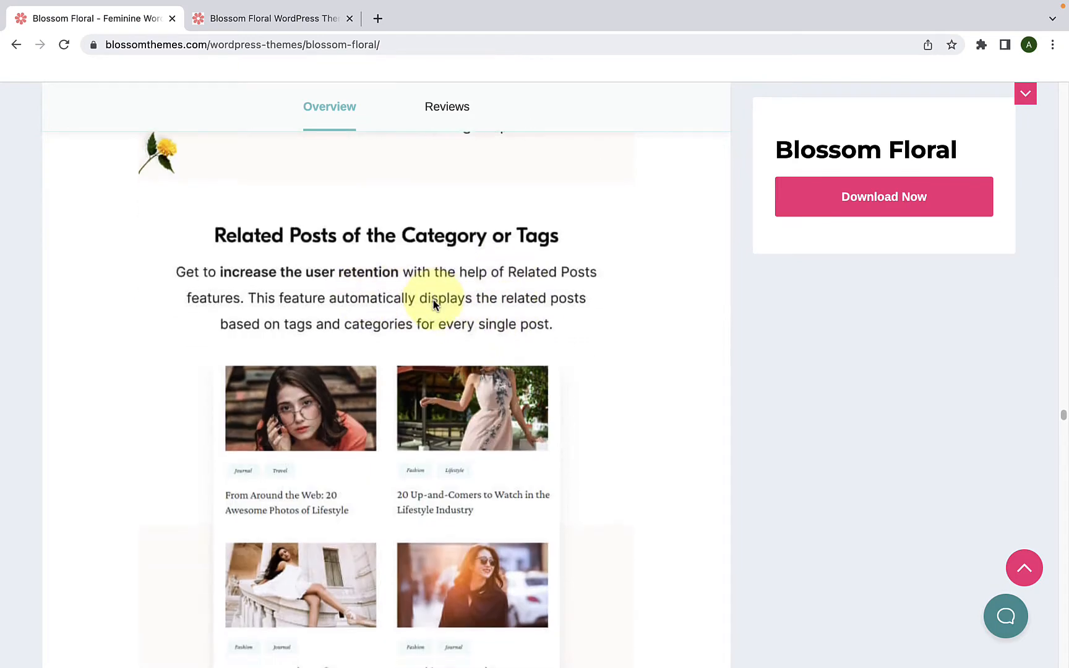
scroll(434, 303, "down", 3)
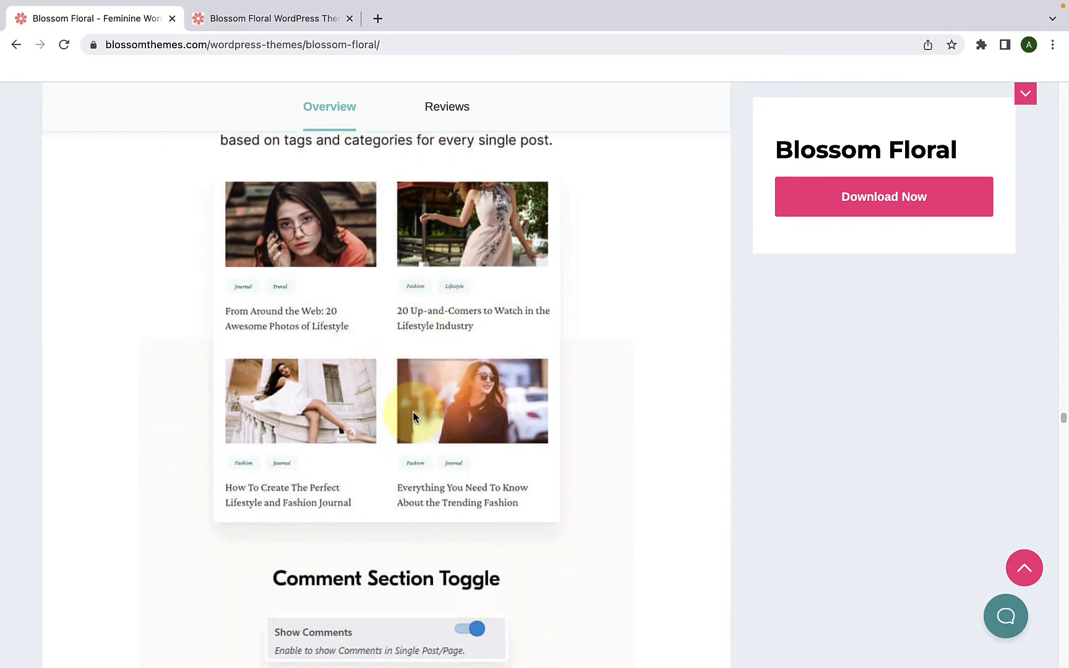
scroll(413, 419, "down", 5)
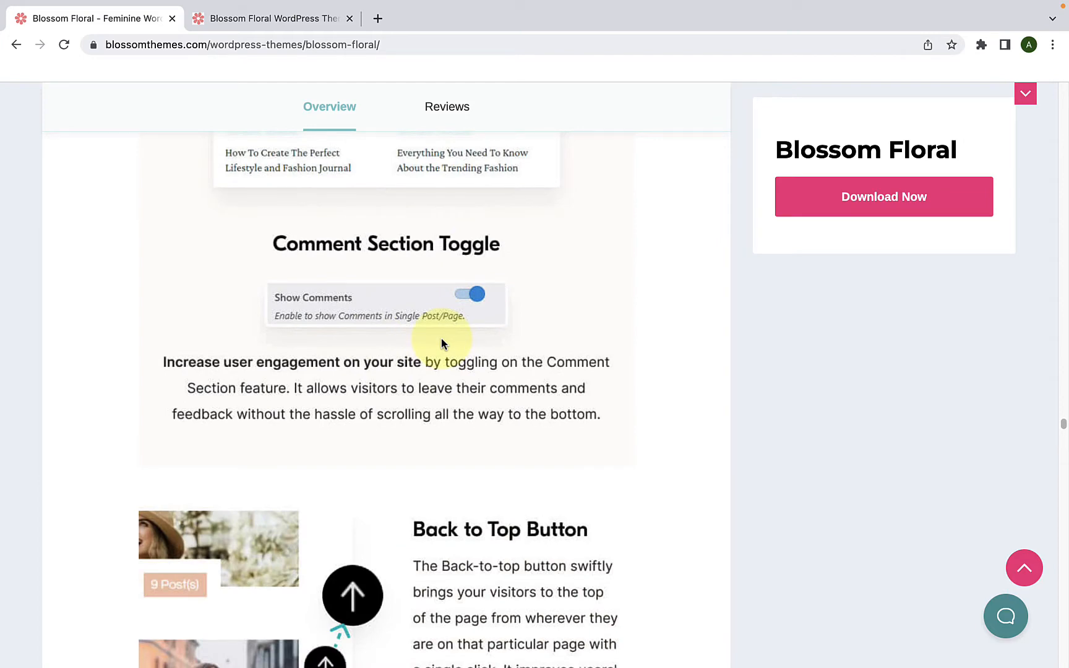
scroll(441, 337, "down", 5)
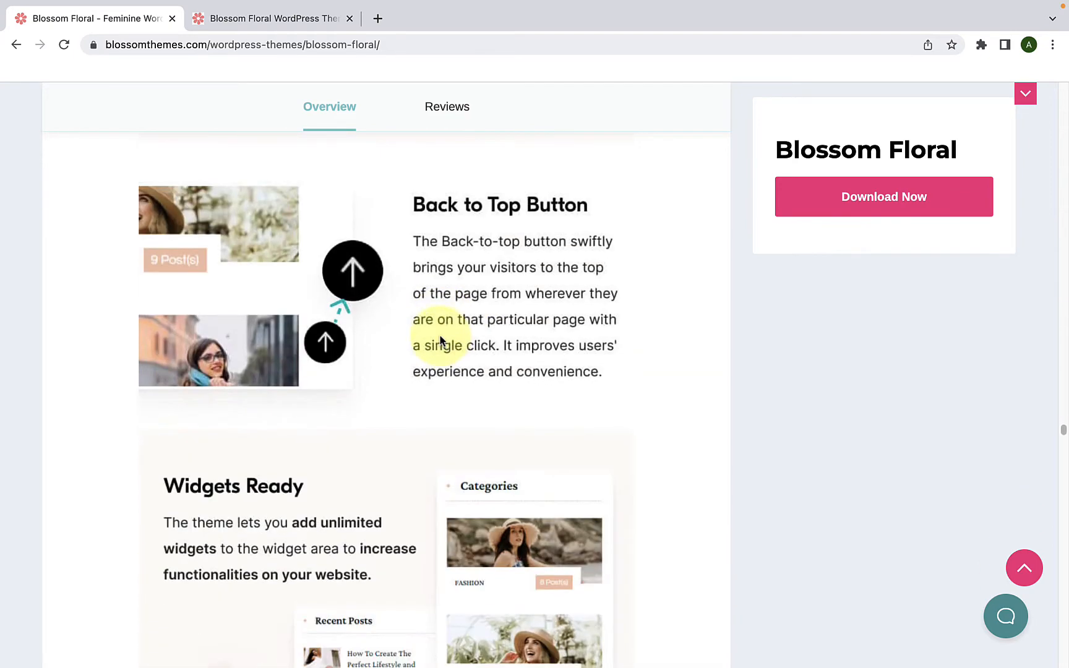
- Examine the Widgets Ready section and the full list of custom Blossom widgets
scroll(498, 322, "down", 4)
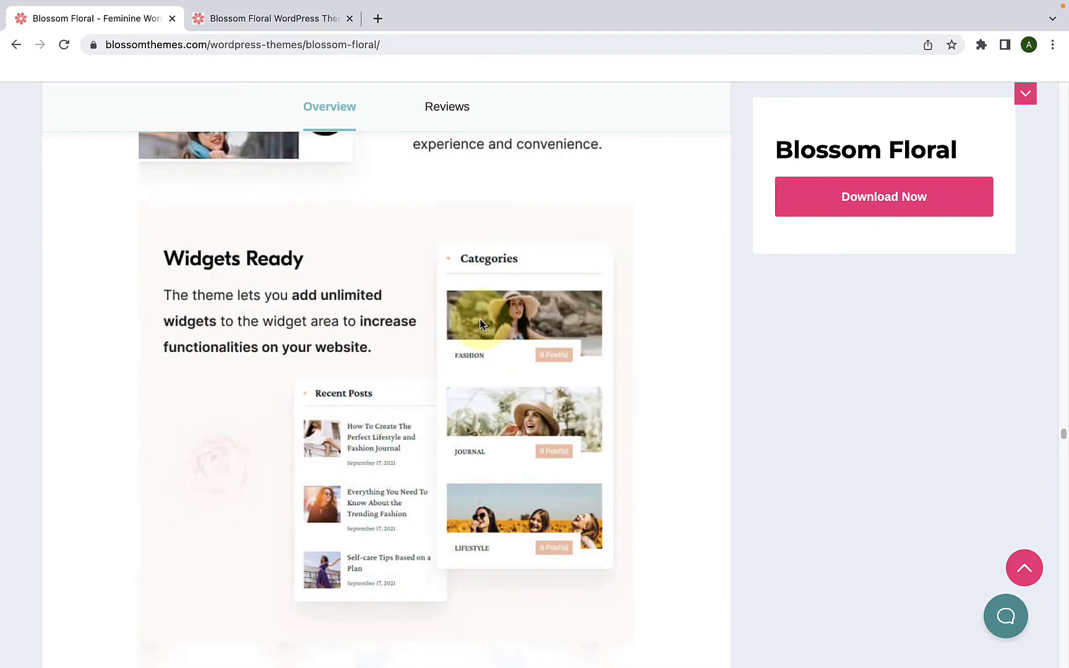
scroll(399, 319, "down", 5)
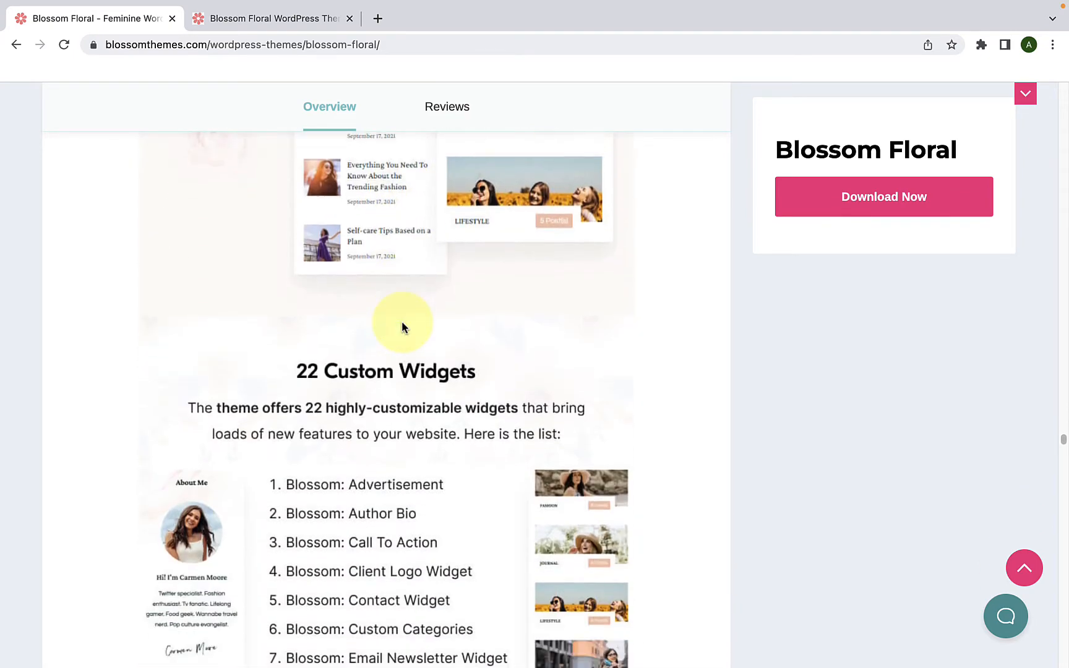
scroll(438, 387, "down", 5)
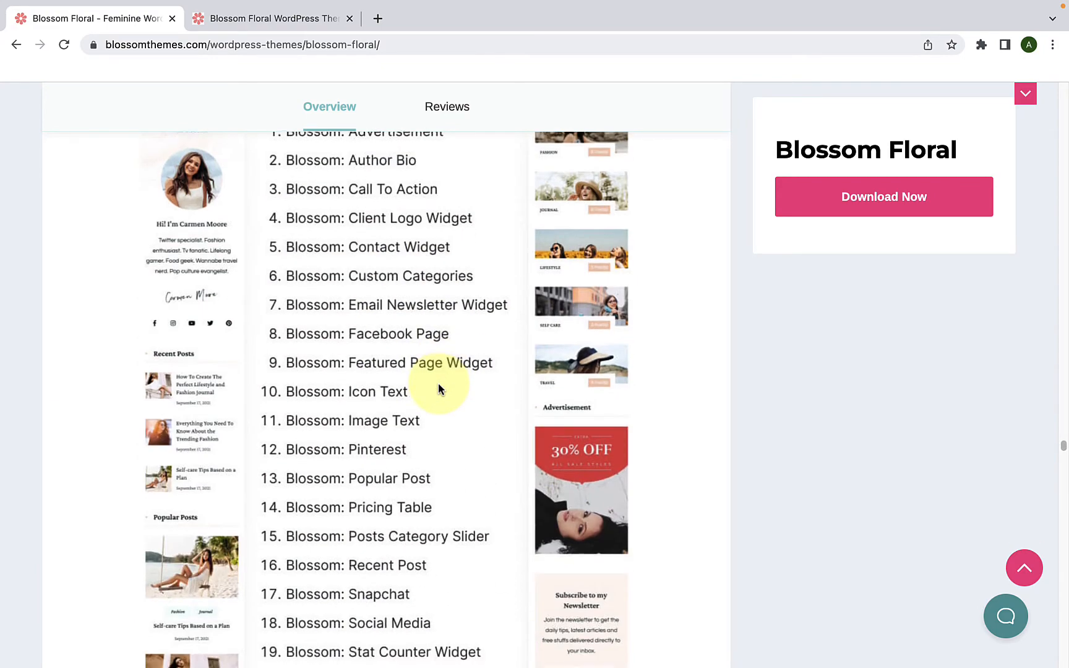
scroll(437, 387, "down", 1)
scroll(439, 387, "down", 3)
scroll(441, 372, "up", 1)
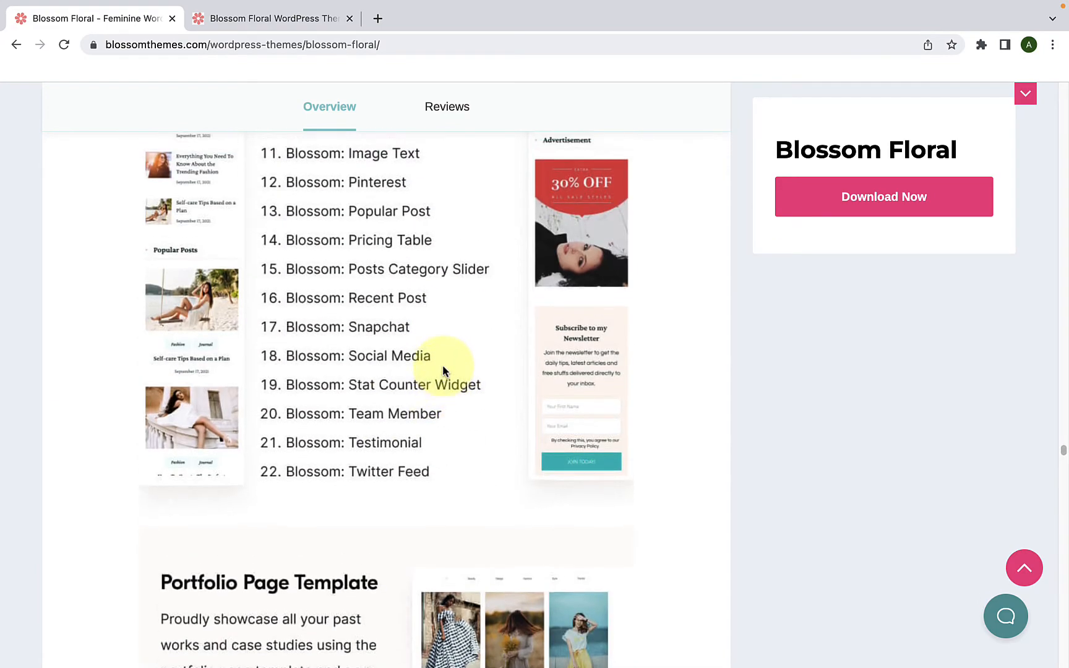
scroll(443, 367, "up", 4)
- Review the Portfolio Page Template, Cross-Browser Compatible, Easy Legibility and Schema-Friendly sections
scroll(443, 367, "down", 10)
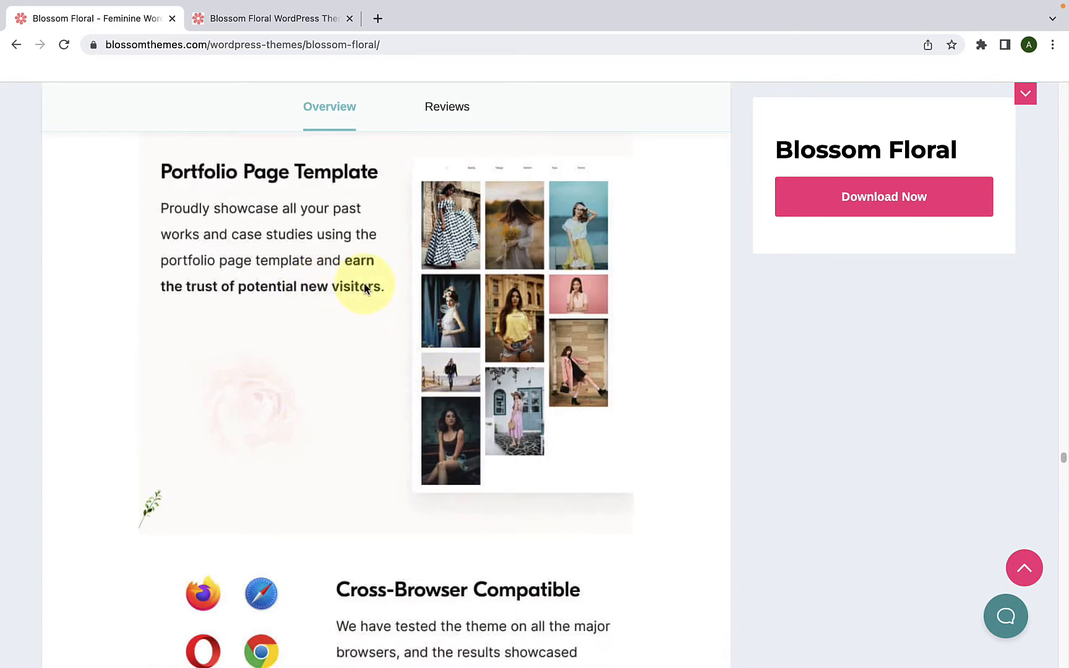
scroll(364, 285, "down", 6)
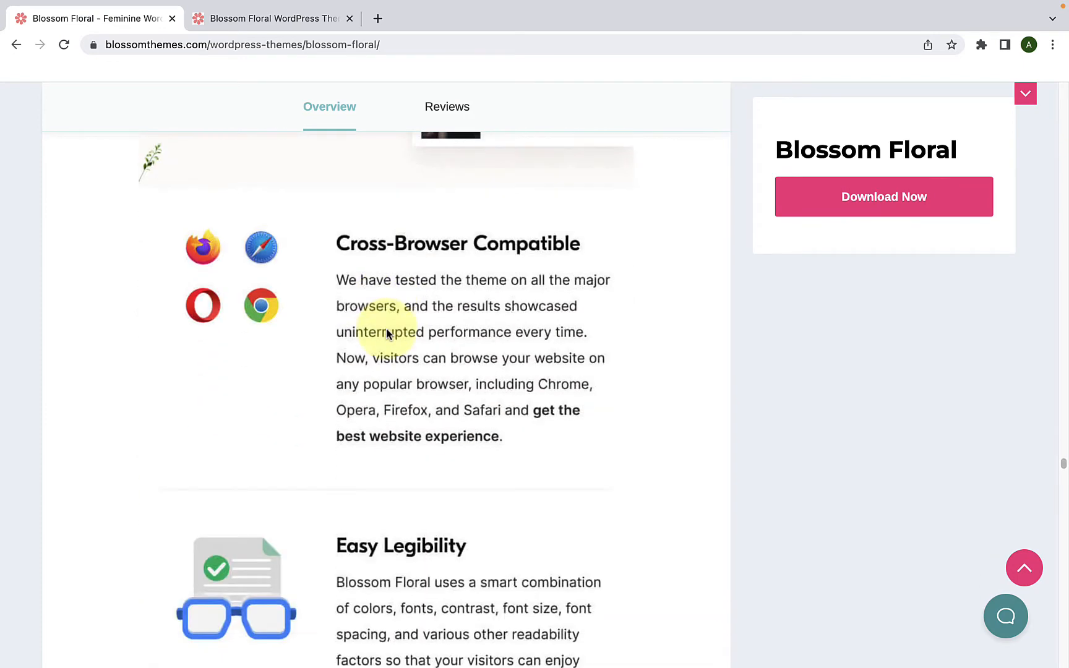
scroll(438, 293, "down", 6)
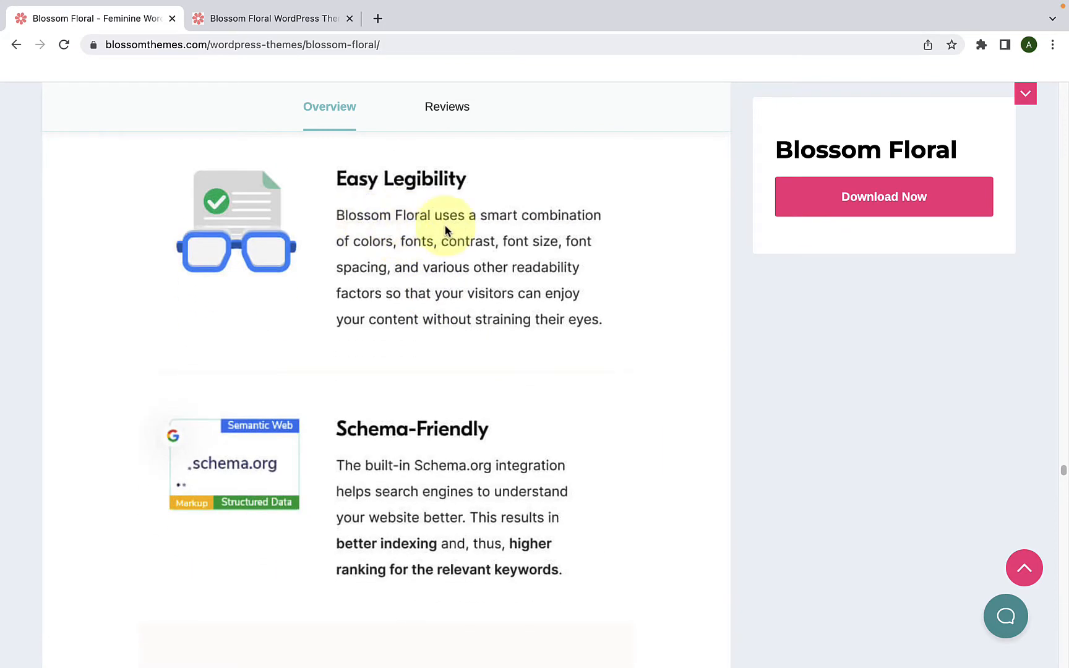
scroll(444, 232, "down", 2)
scroll(445, 227, "down", 1)
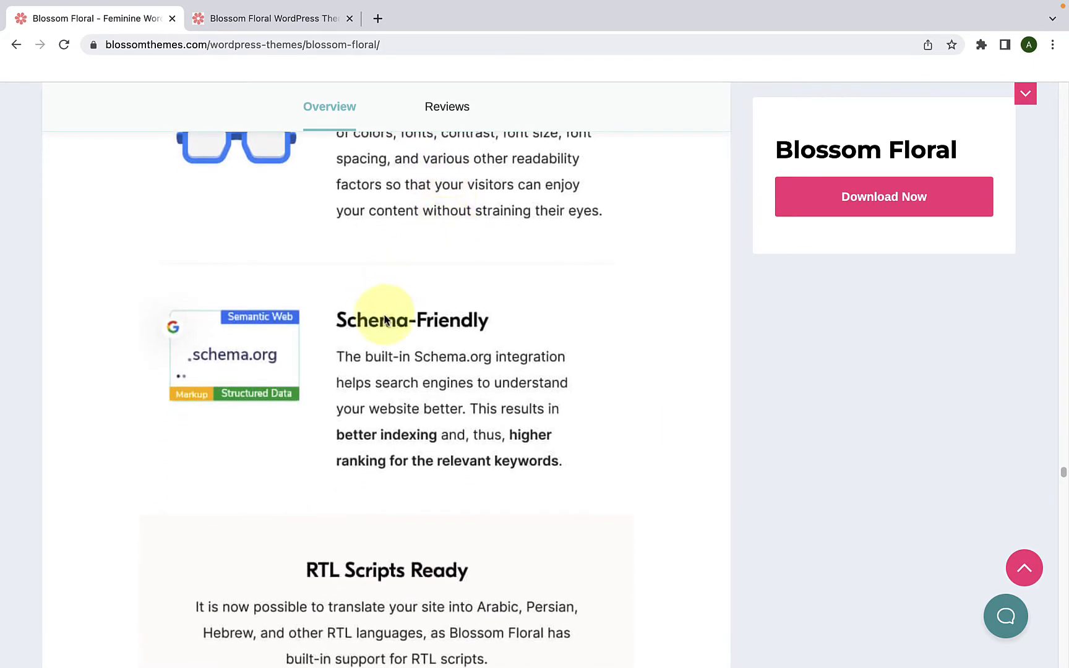
- Read about the theme's language support: RTL Scripts Ready, Translation Ready, Polylang Compatible and WPML Compatible
scroll(452, 332, "down", 4)
scroll(453, 331, "down", 2)
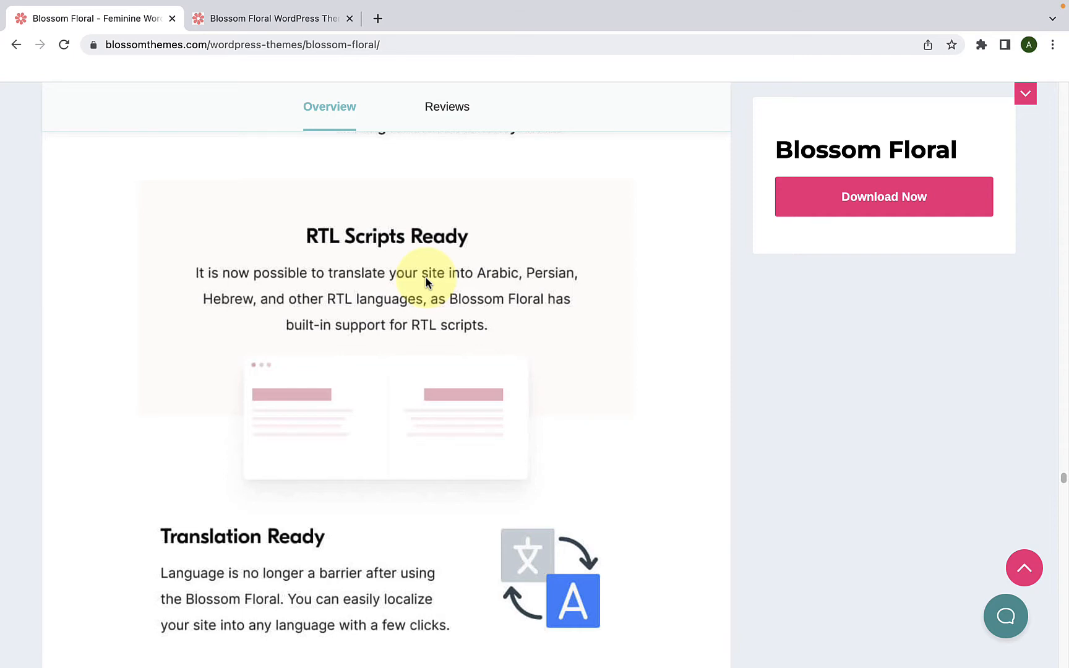
scroll(426, 282, "down", 5)
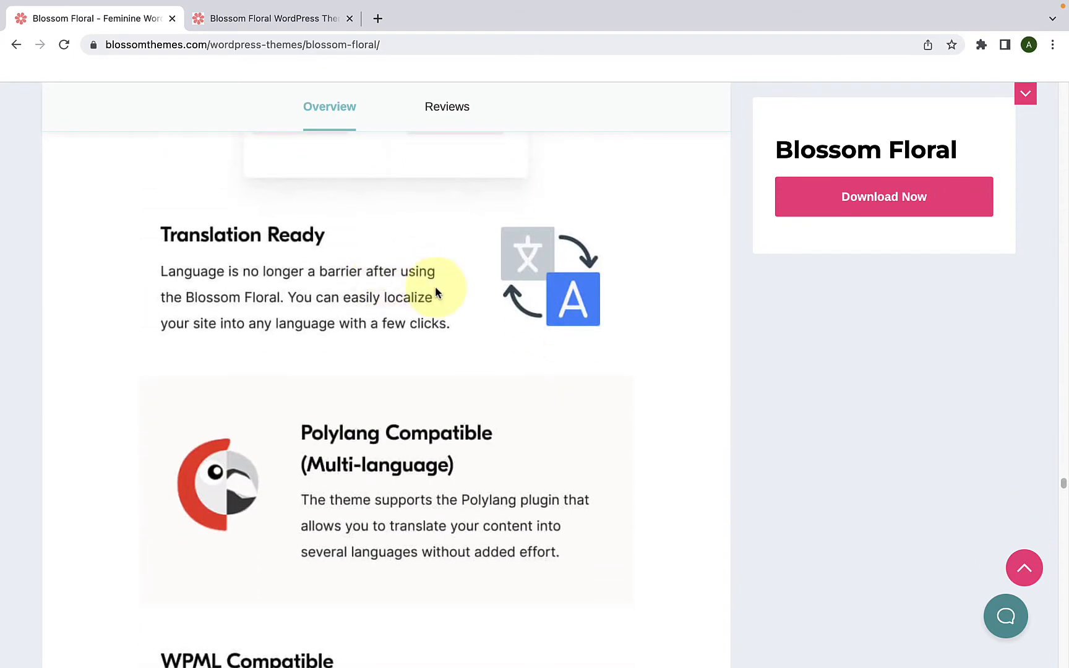
scroll(435, 286, "down", 3)
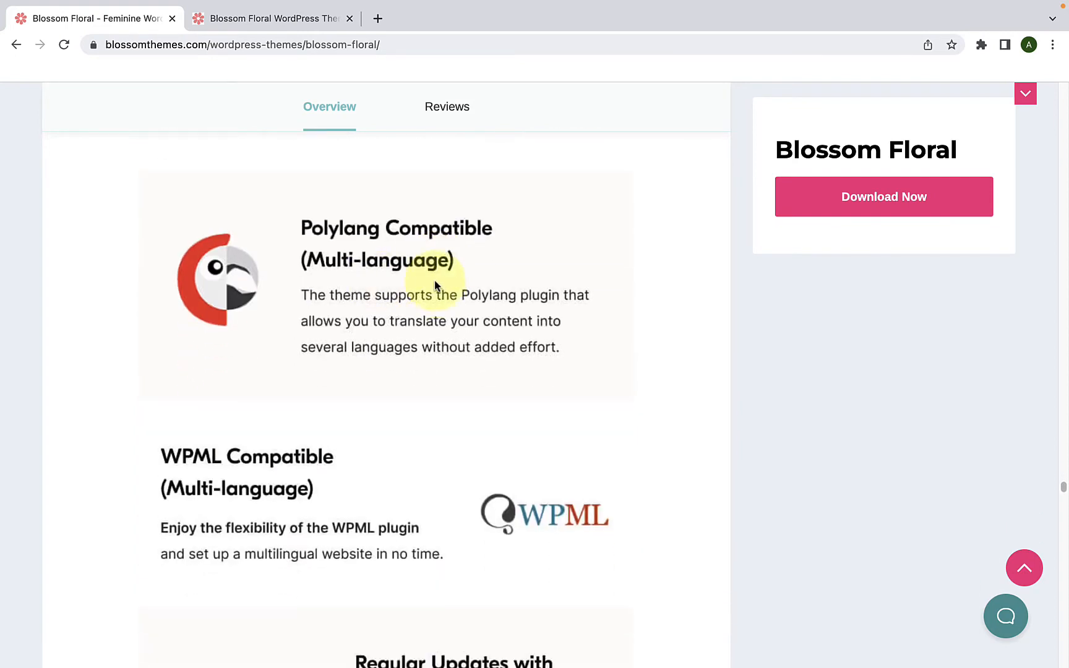
scroll(435, 279, "down", 3)
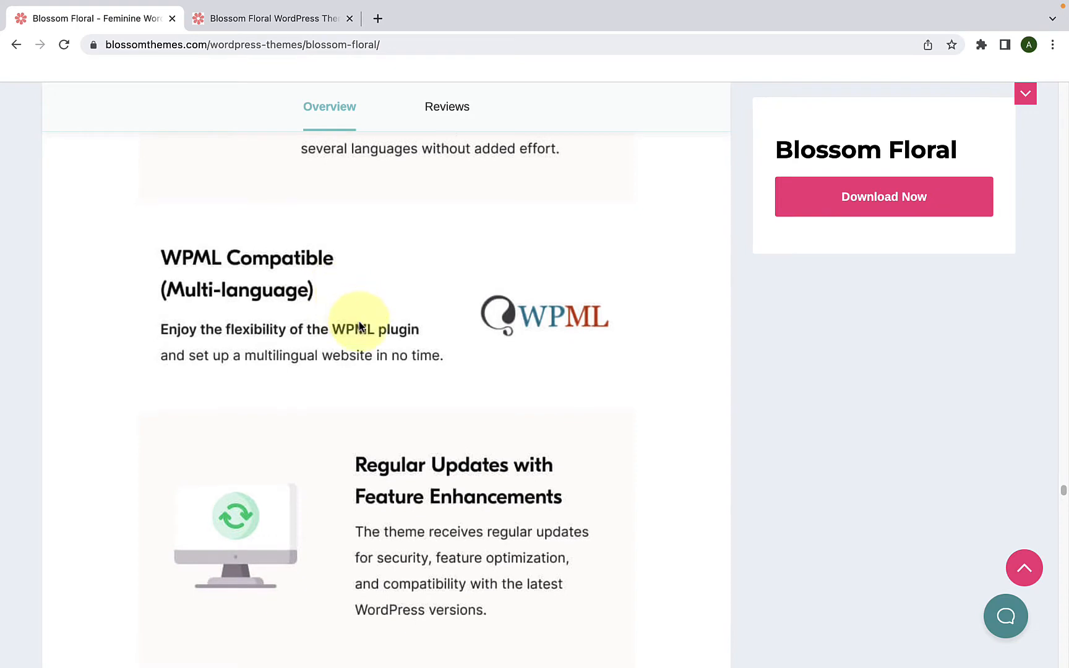
- Review the Regular Updates with Feature Enhancements, Custom CSS, Clean Codes and Extensive Documentation sections
scroll(358, 322, "down", 3)
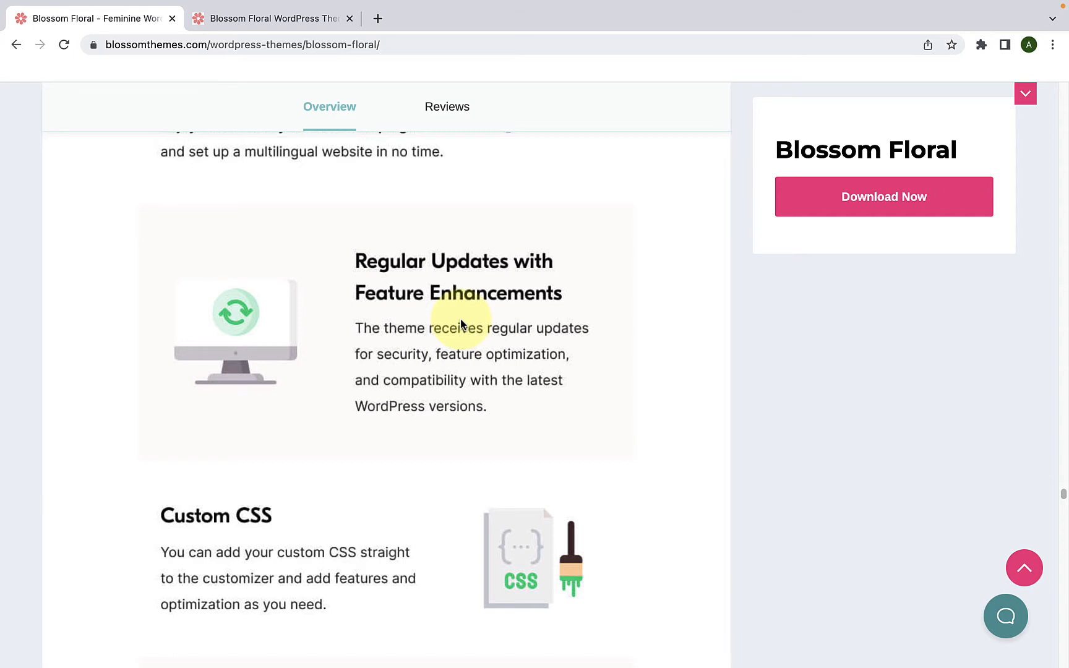
scroll(460, 325, "down", 5)
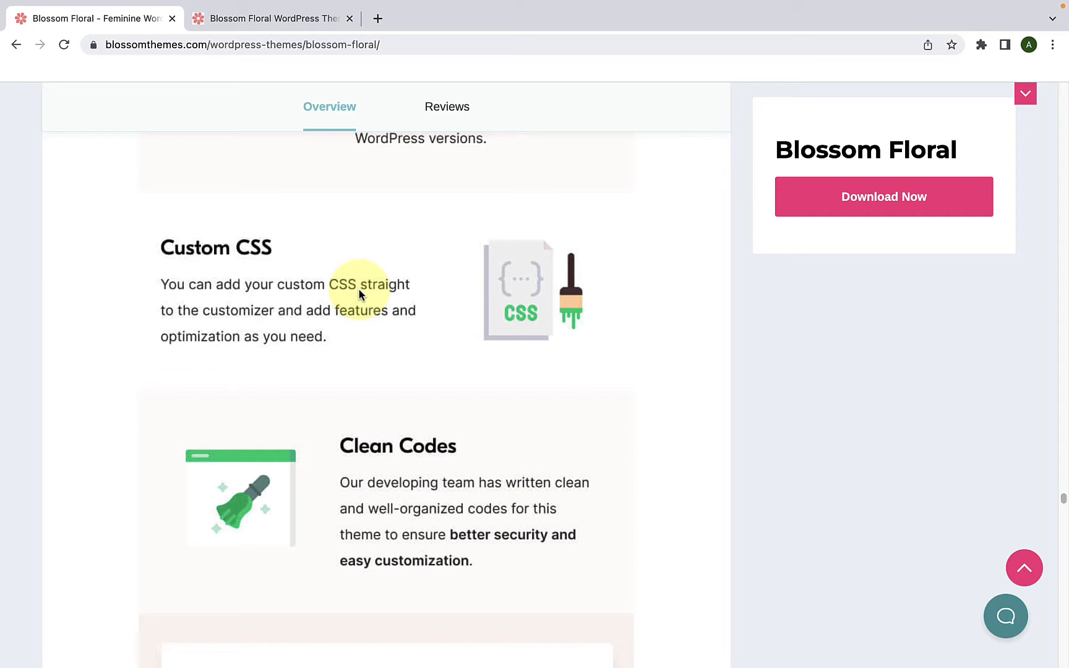
scroll(359, 294, "down", 4)
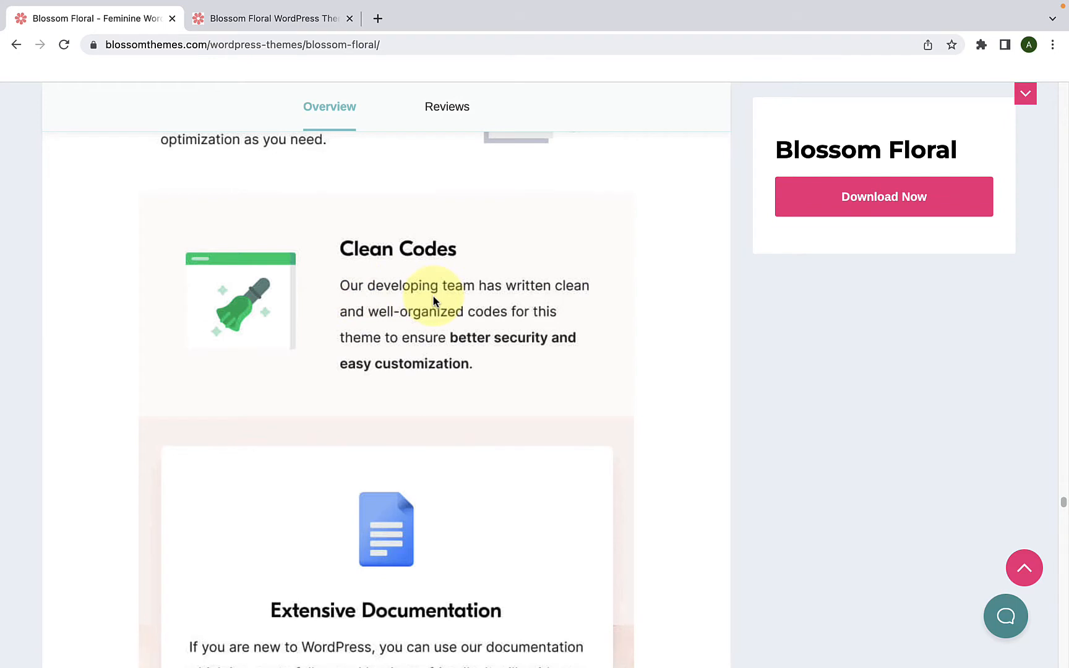
scroll(432, 300, "down", 5)
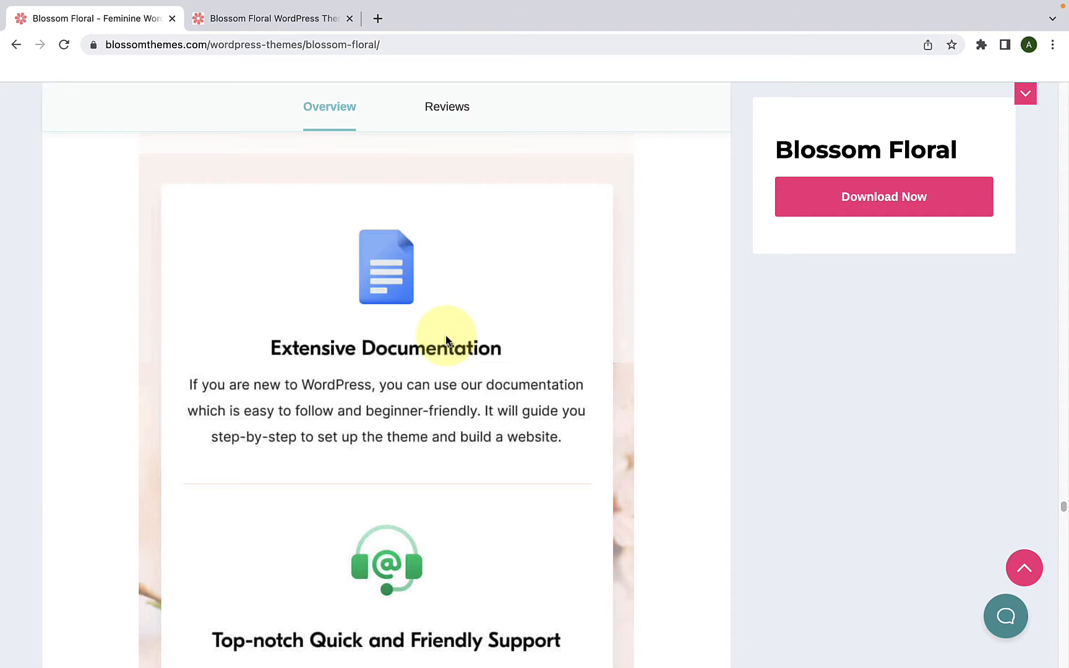
- Read the Top-notch Quick and Friendly Support section and return to the beginning of the theme page
scroll(445, 340, "down", 5)
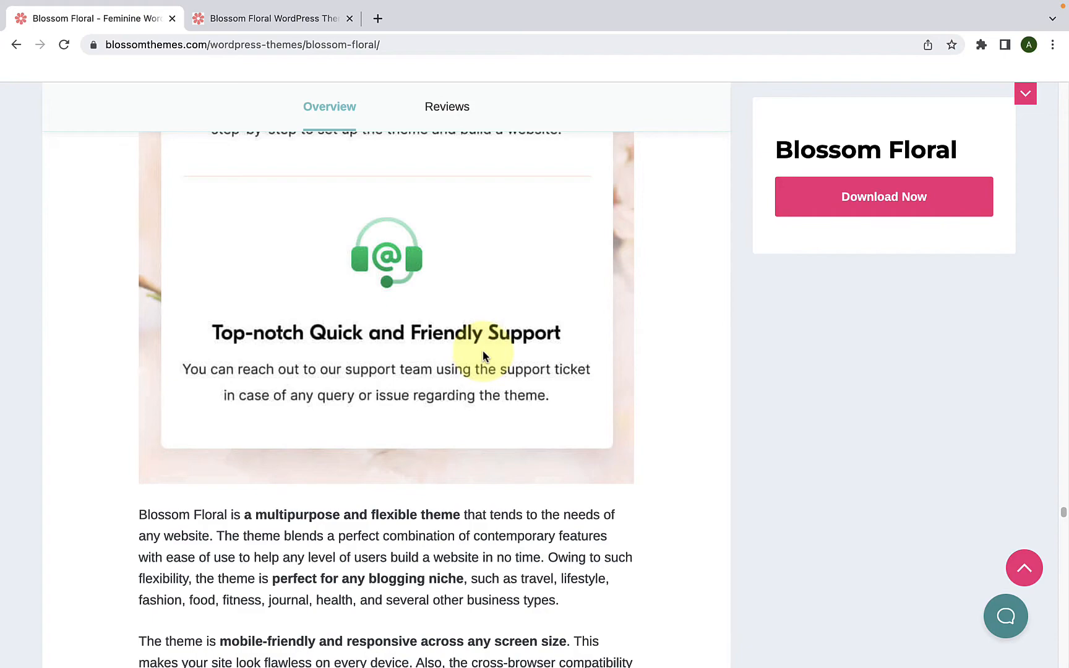
left_click(1024, 568)
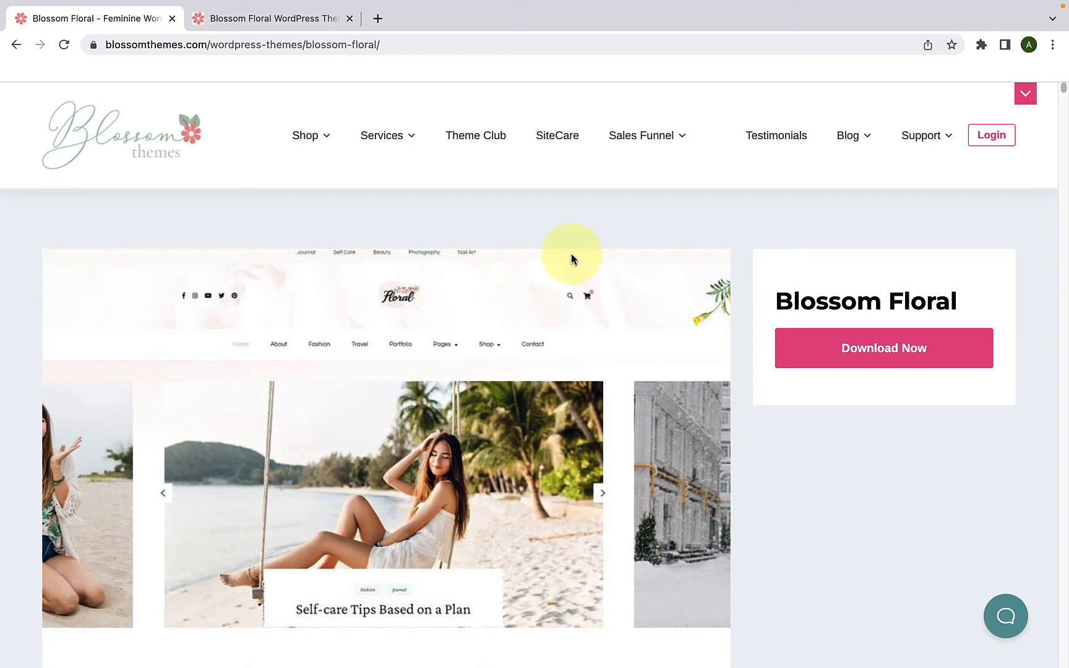
- Go to the blossomthemes.com homepage and open the Blossom Floral (Free) page from the shop's free themes
left_click(396, 48)
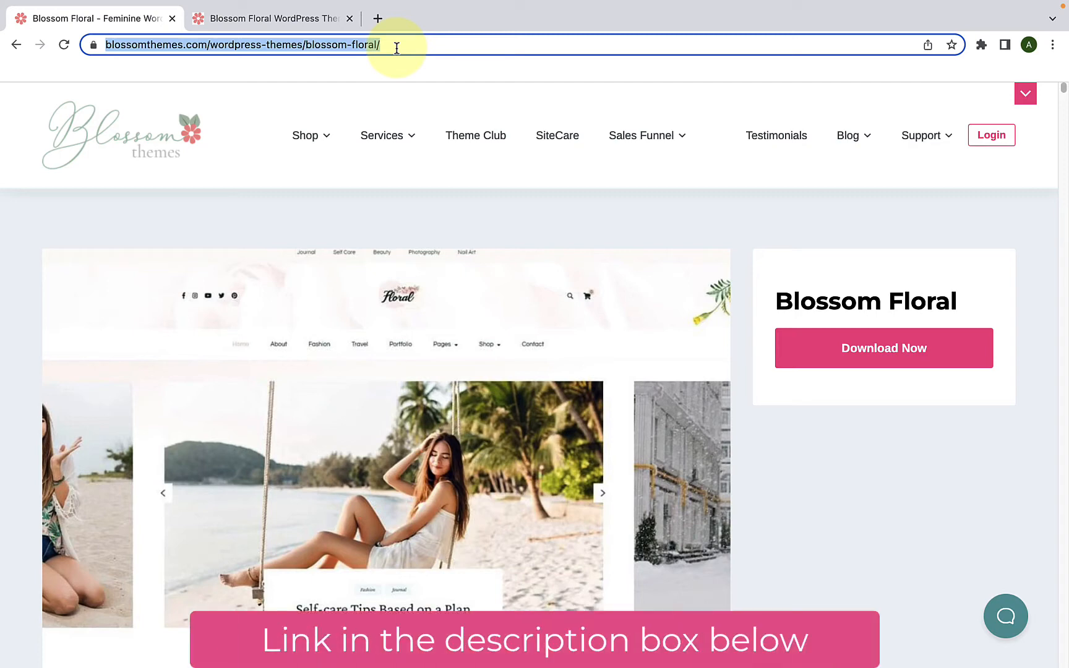
type("bl")
key("Return")
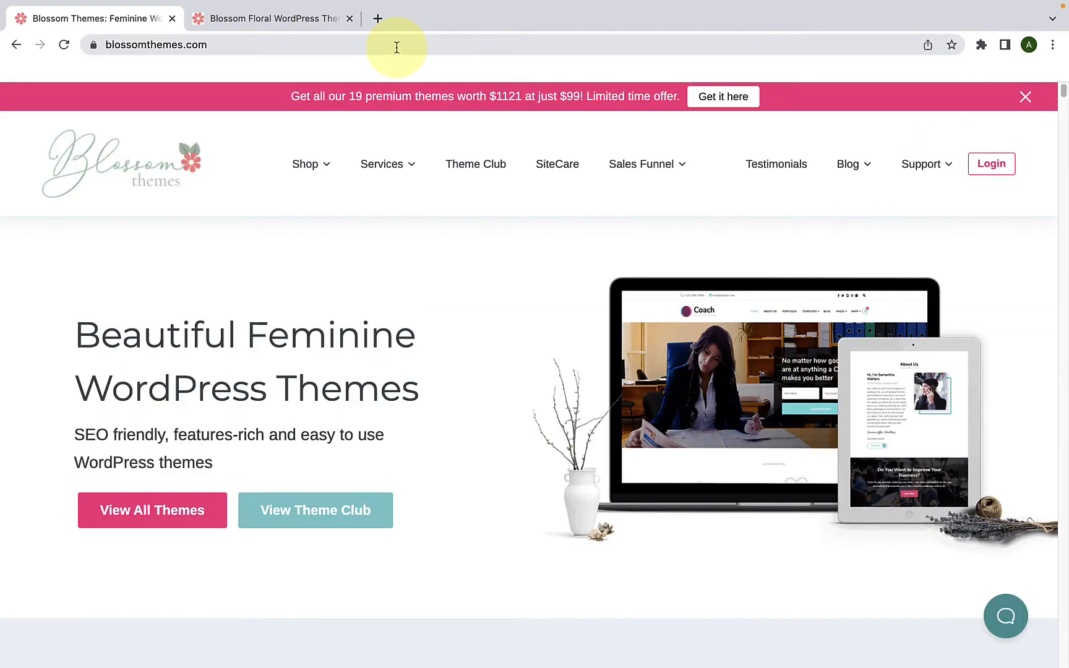
mouse_move(298, 162)
mouse_move(309, 250)
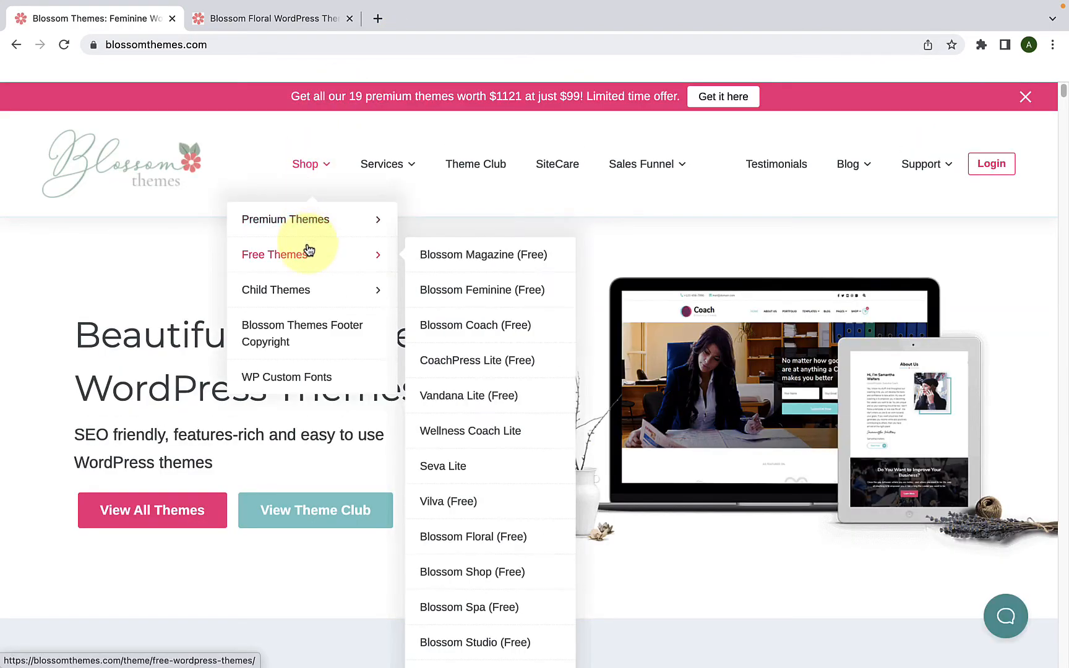
scroll(461, 459, "down", 1)
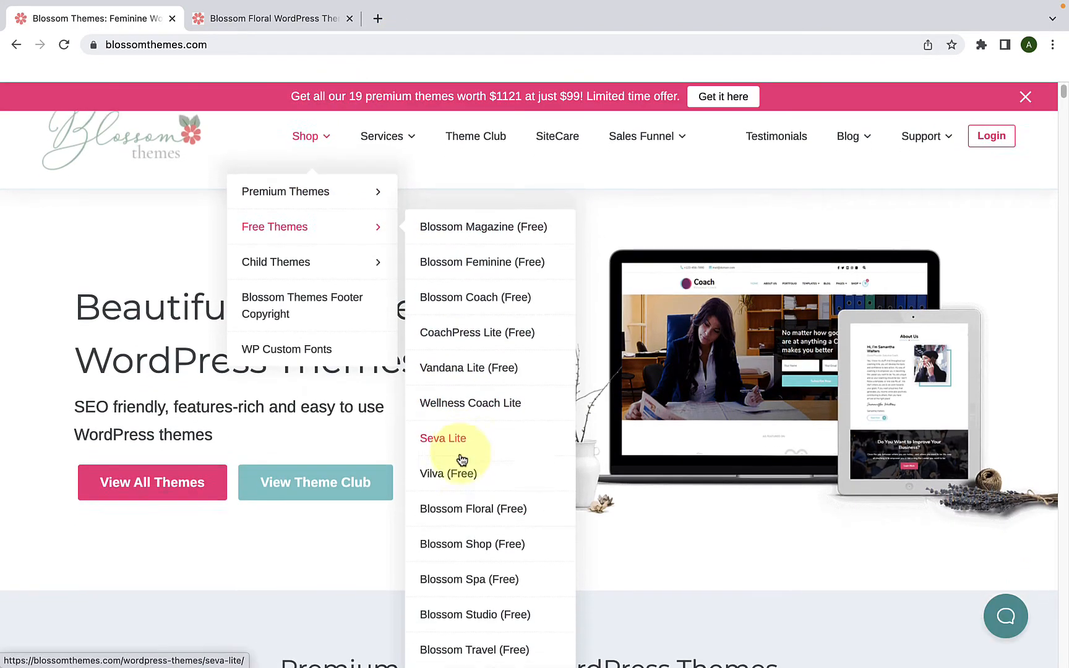
scroll(465, 512, "down", 3)
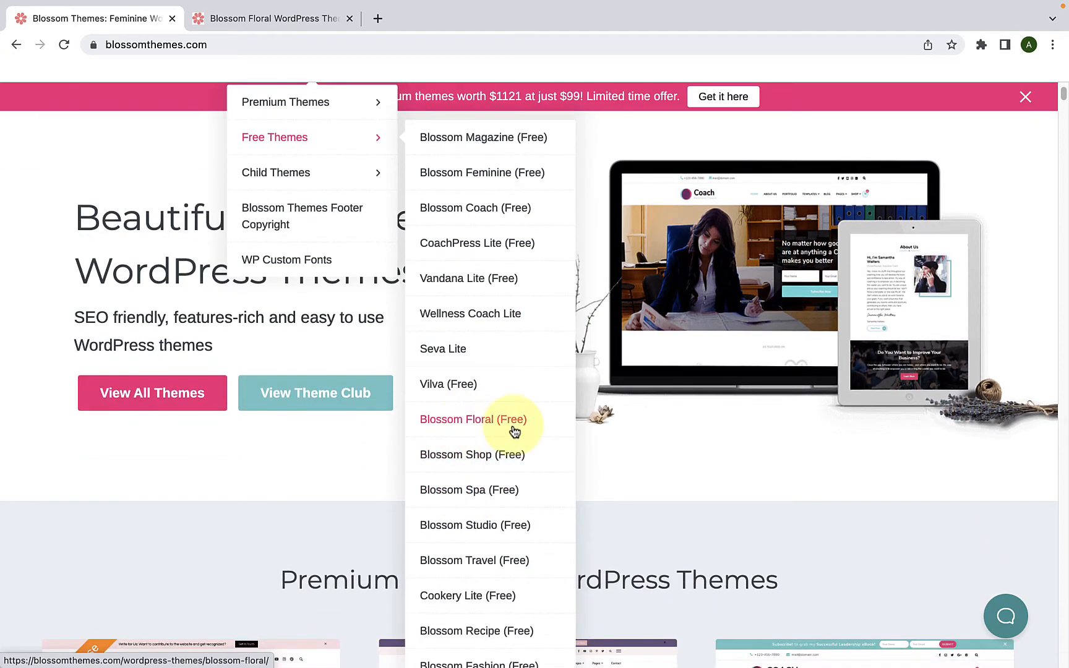
left_click(506, 427)
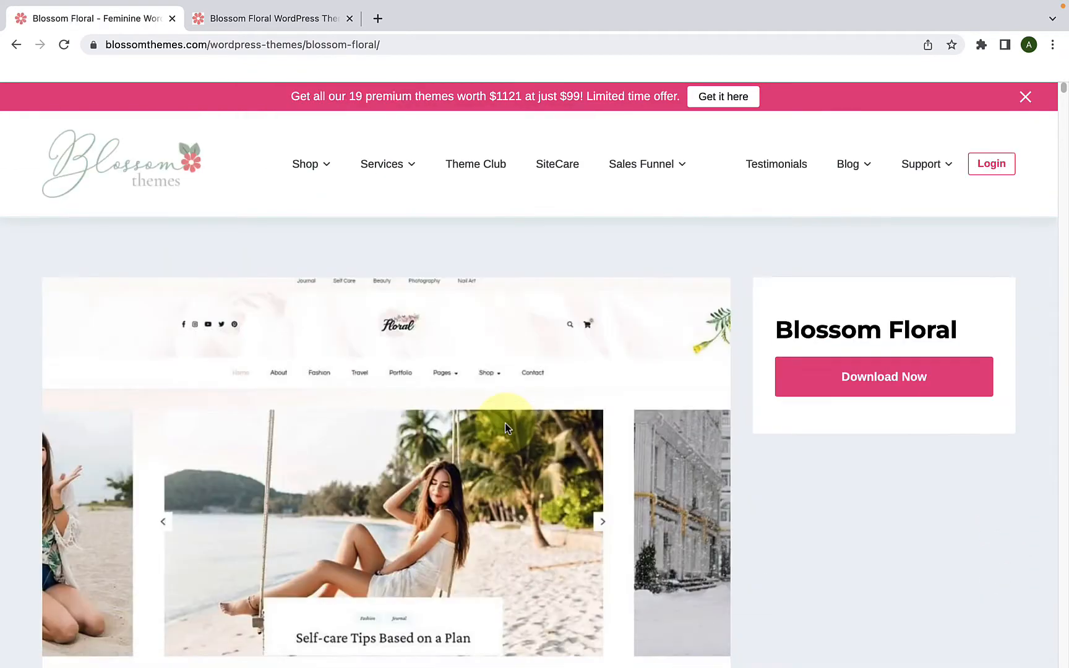
- Look over the Blossom Floral preview and its demo and documentation links, and download the free theme
scroll(506, 427, "down", 5)
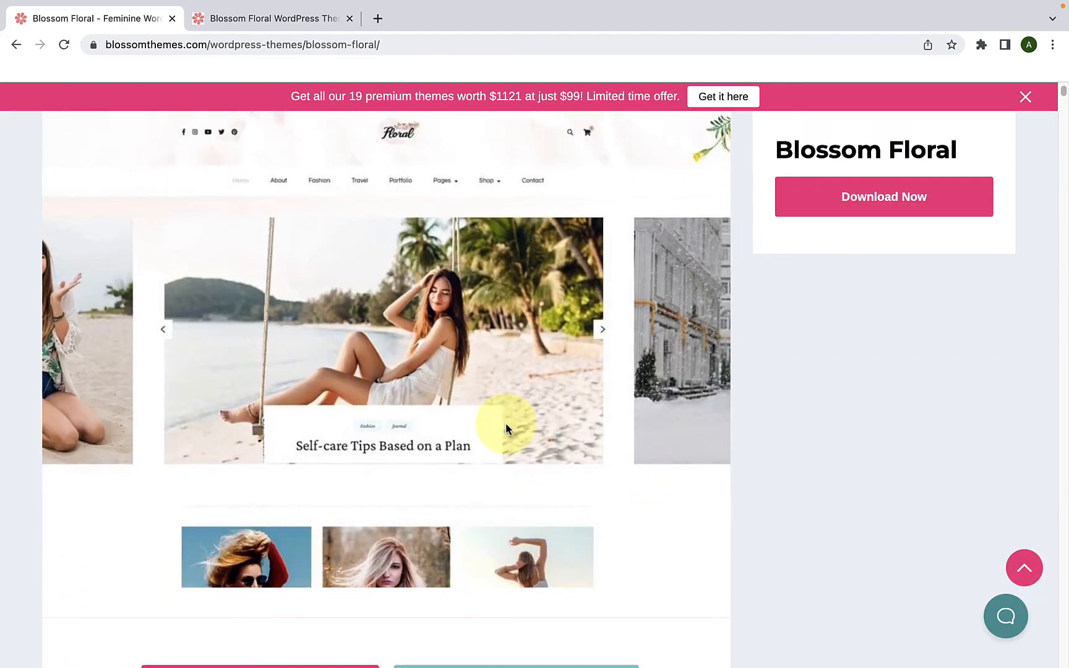
scroll(506, 428, "up", 5)
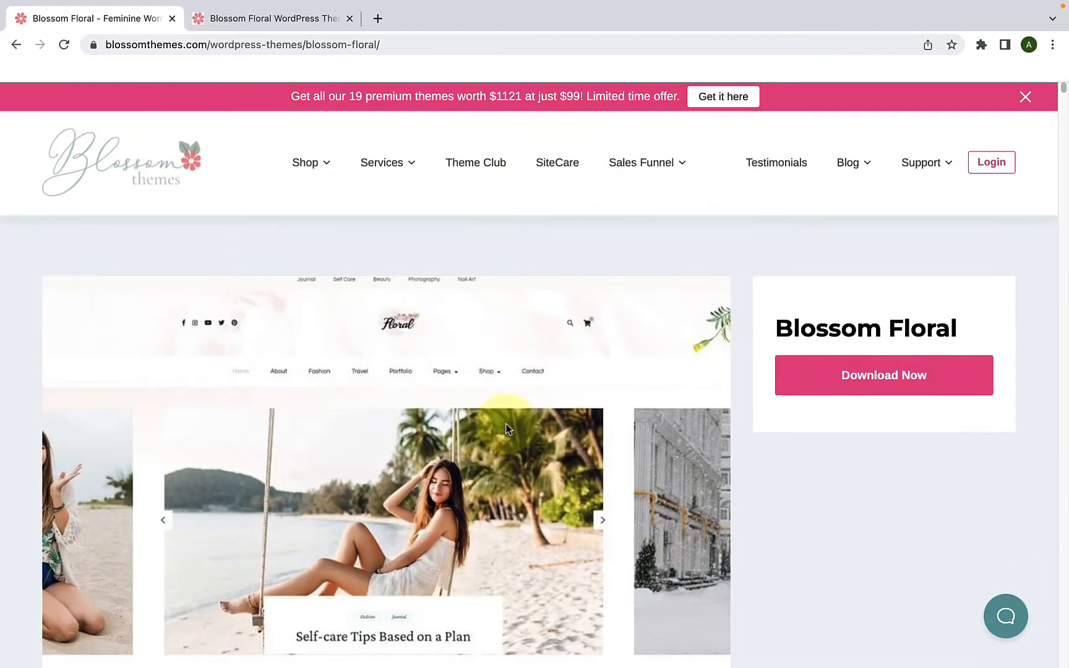
scroll(507, 429, "down", 6)
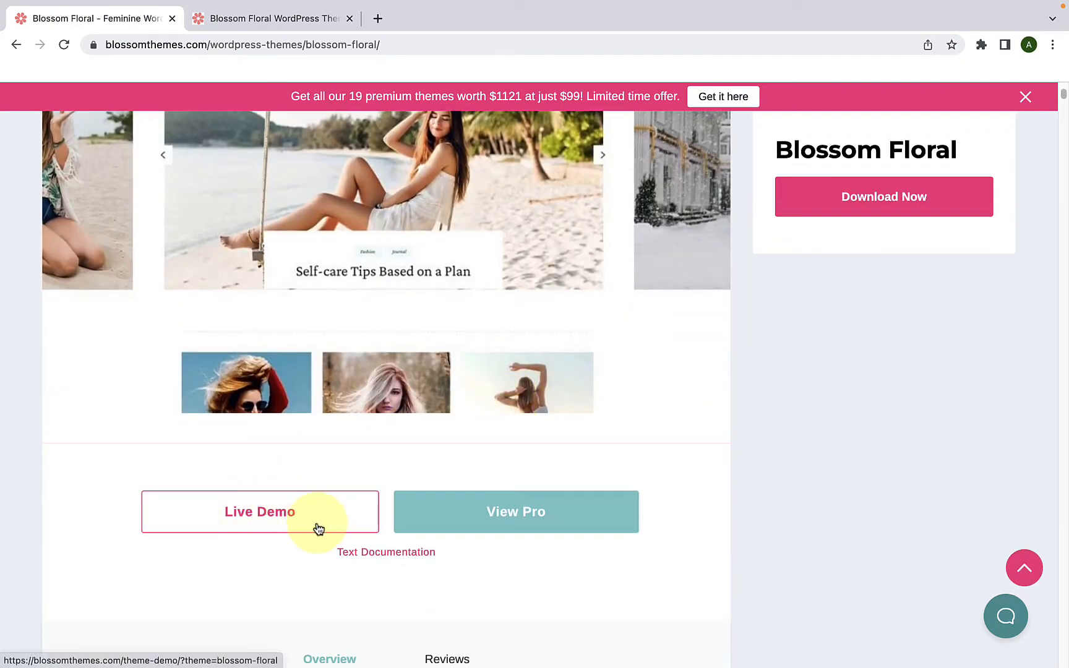
scroll(318, 528, "up", 6)
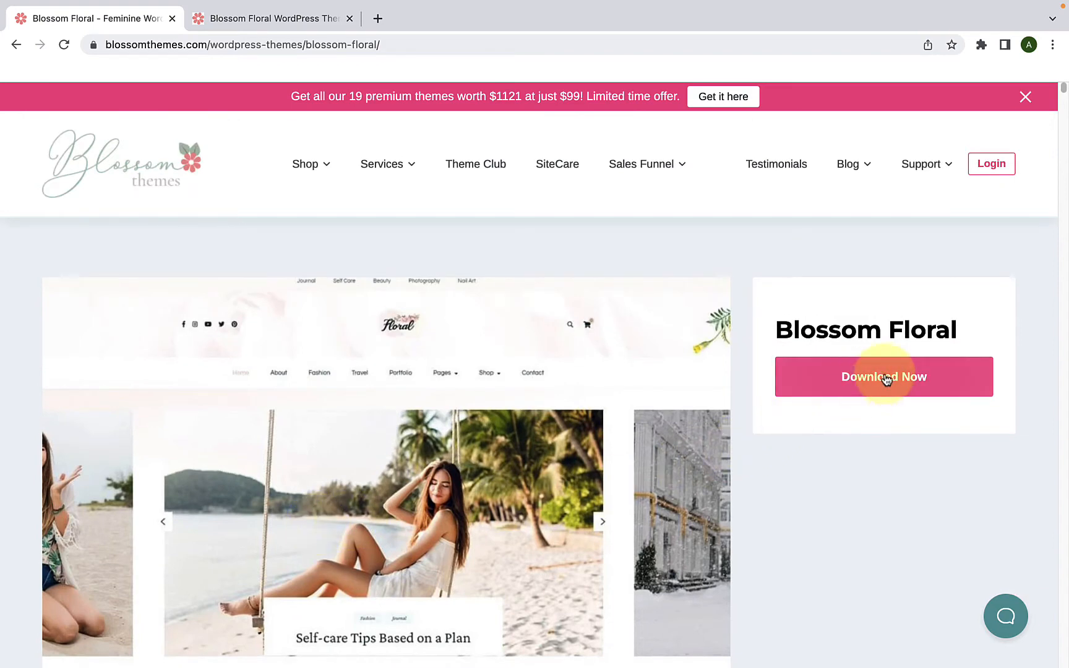
left_click(928, 389)
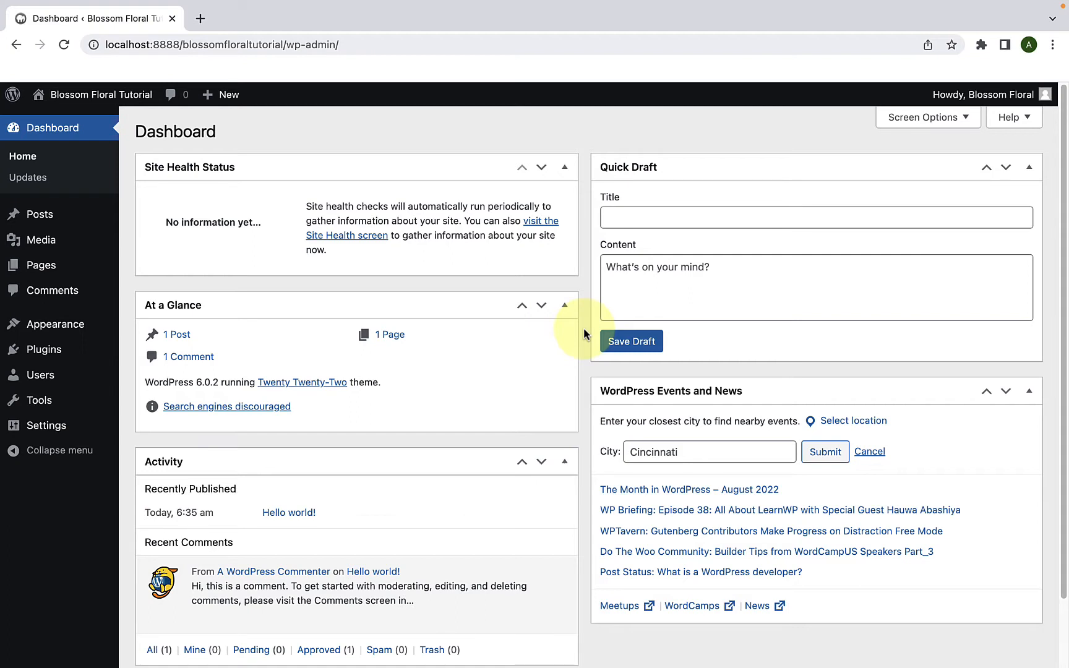
- Open the Blossom Floral Tutorial site's front end in a new tab and look over its homepage
mouse_move(44, 109)
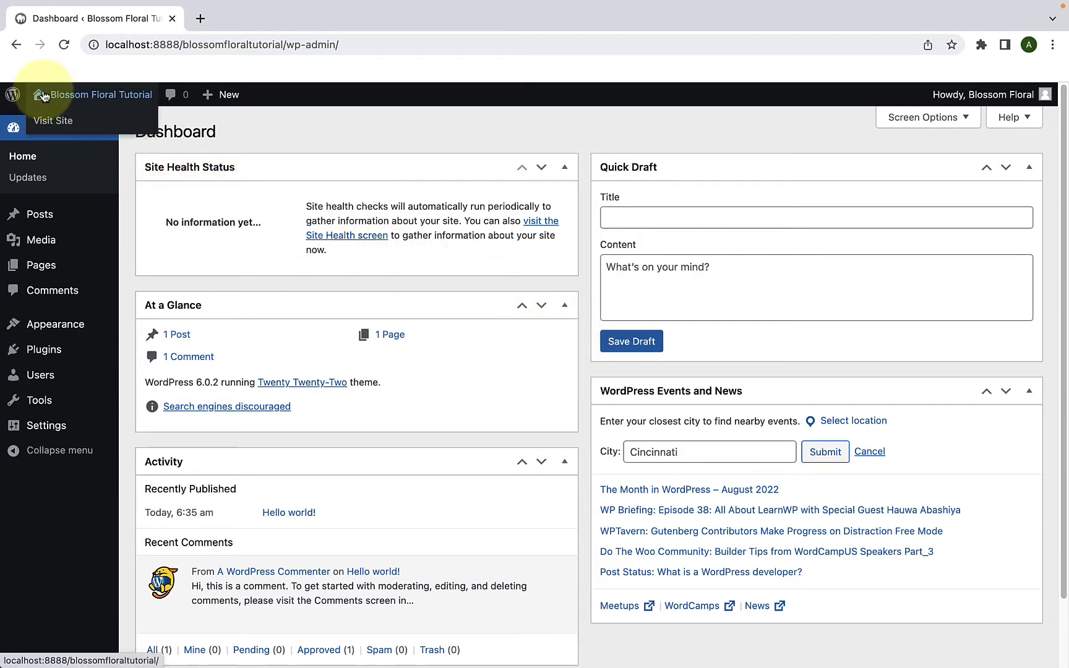
right_click(65, 128)
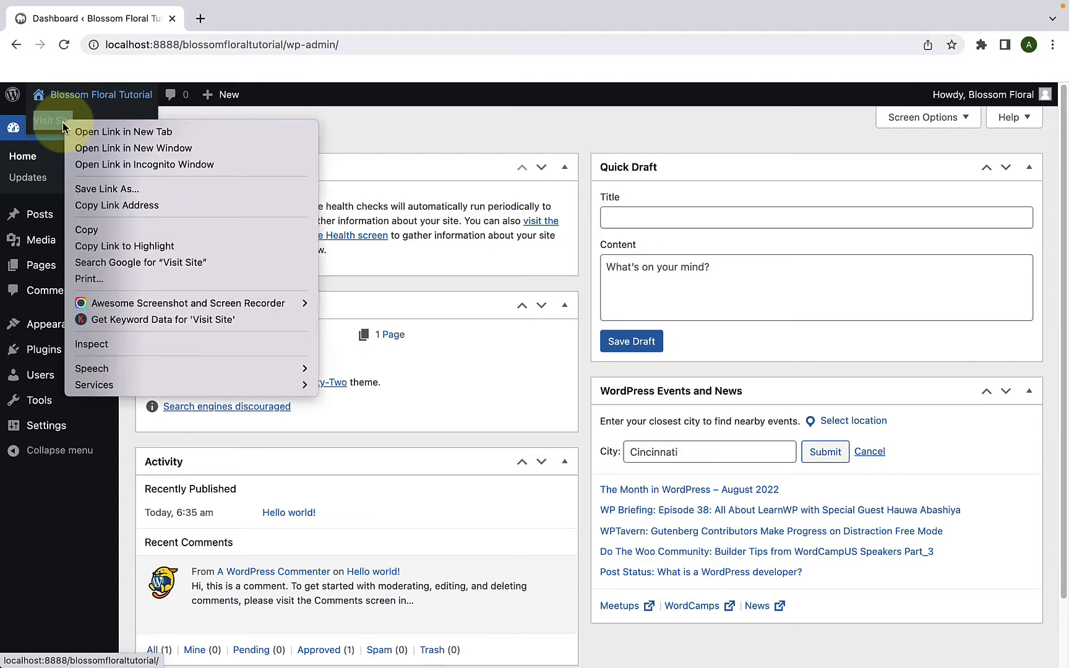
left_click(95, 130)
left_click(213, 19)
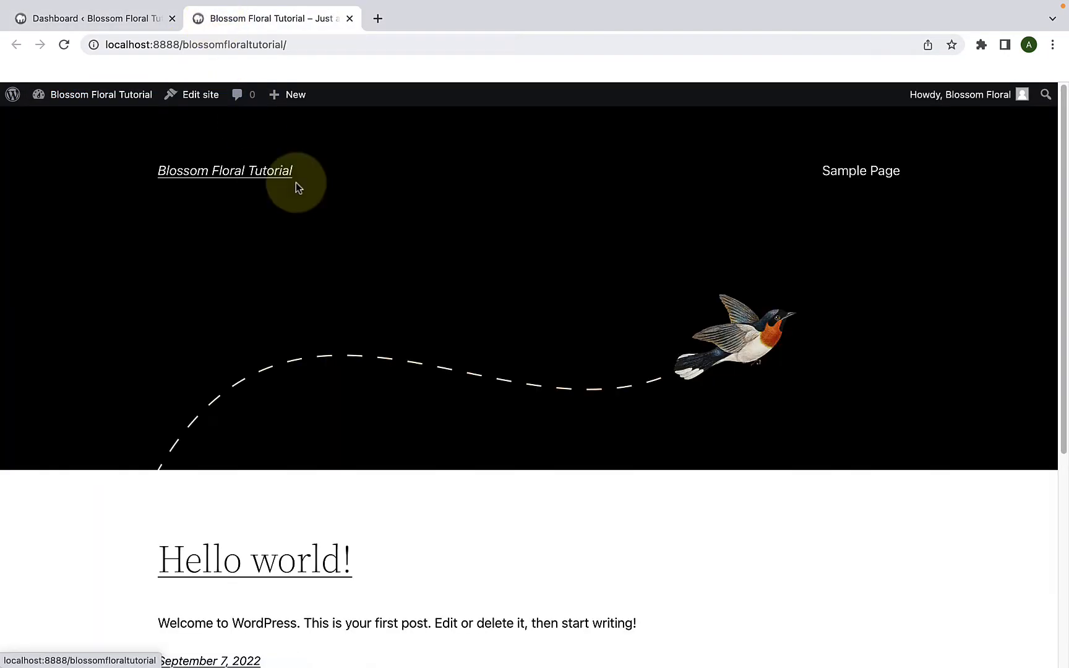
scroll(520, 372, "down", 5)
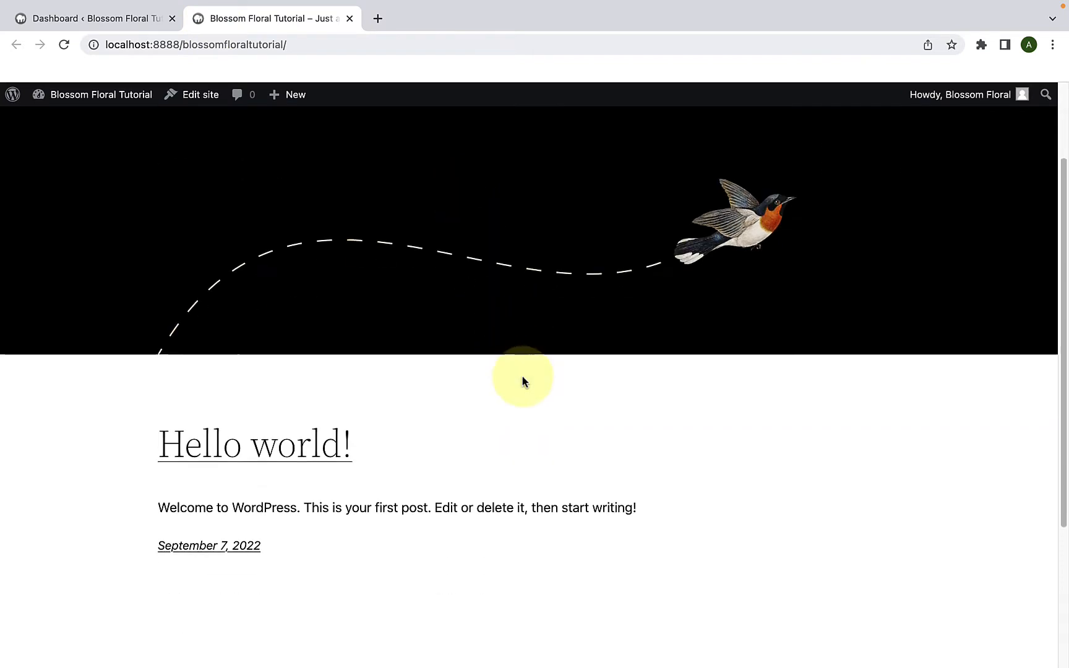
scroll(522, 383, "up", 5)
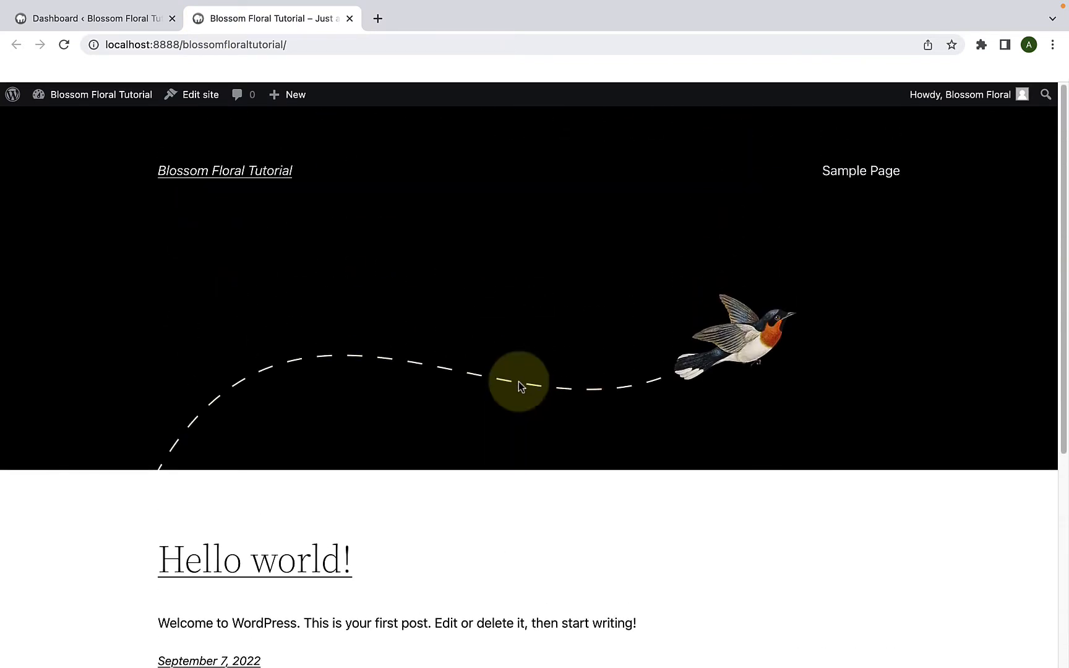
- Return to the WordPress dashboard and open the Add Themes page
left_click(110, 24)
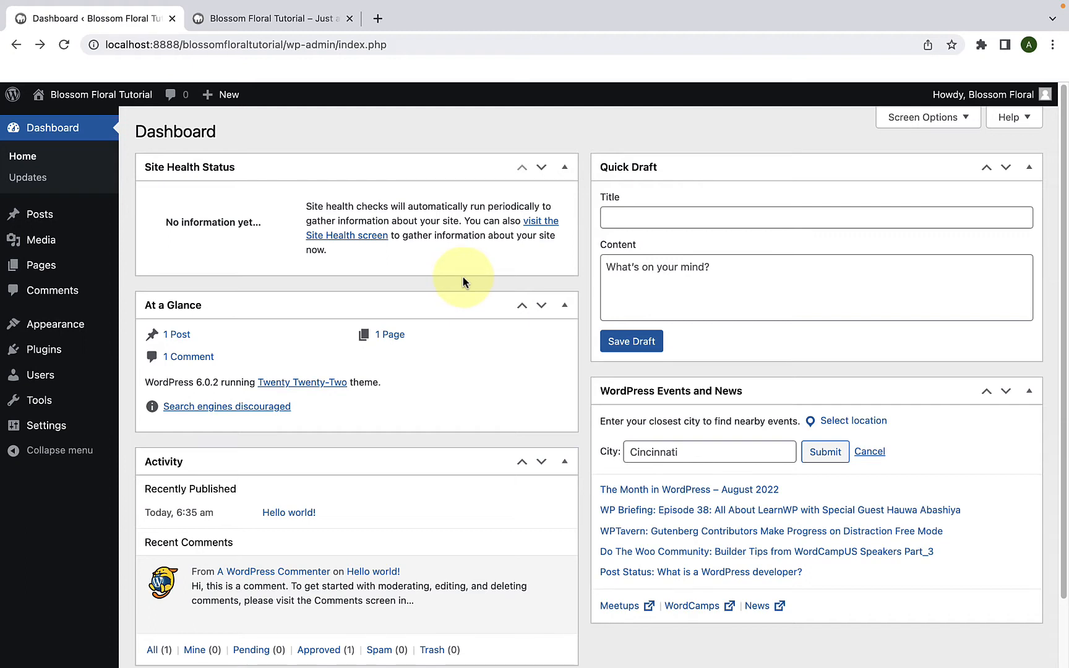
mouse_move(91, 327)
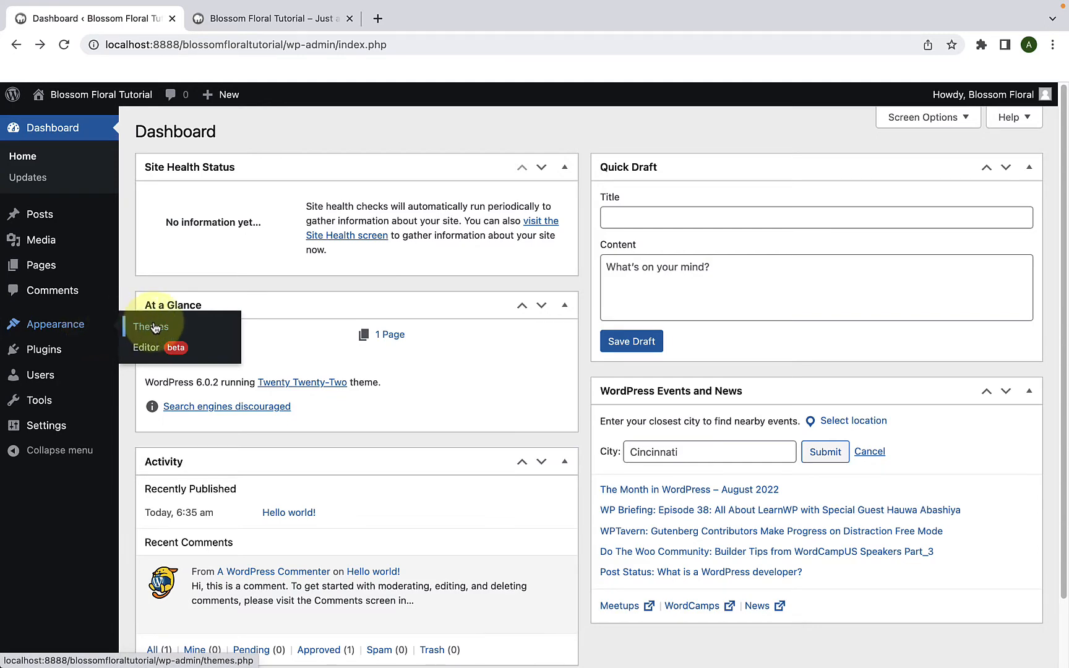
left_click(154, 327)
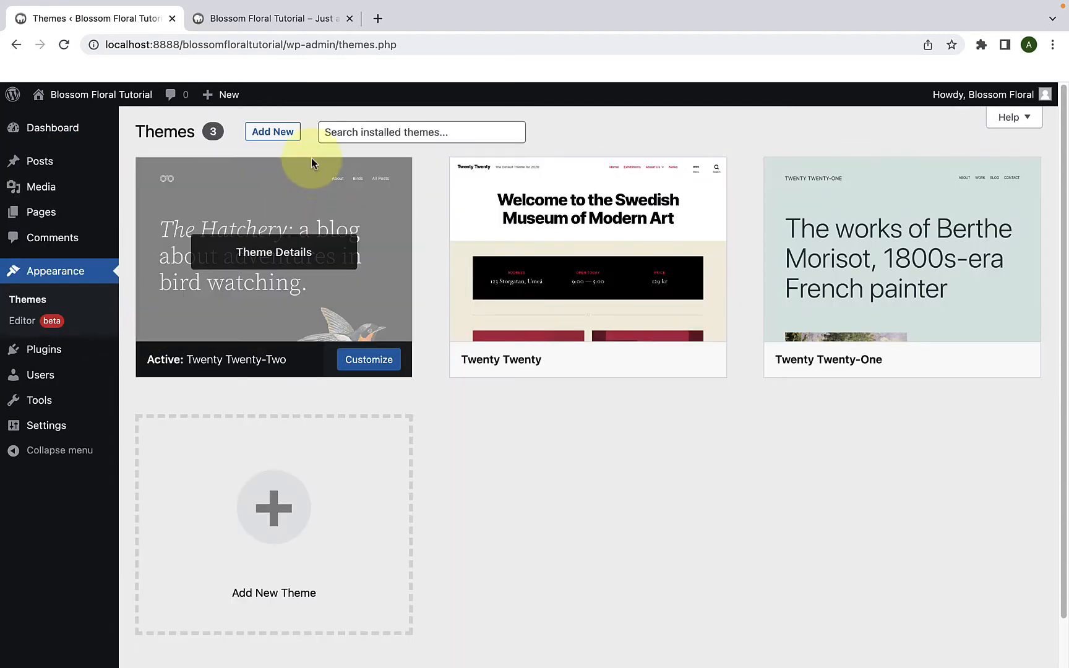
left_click(296, 139)
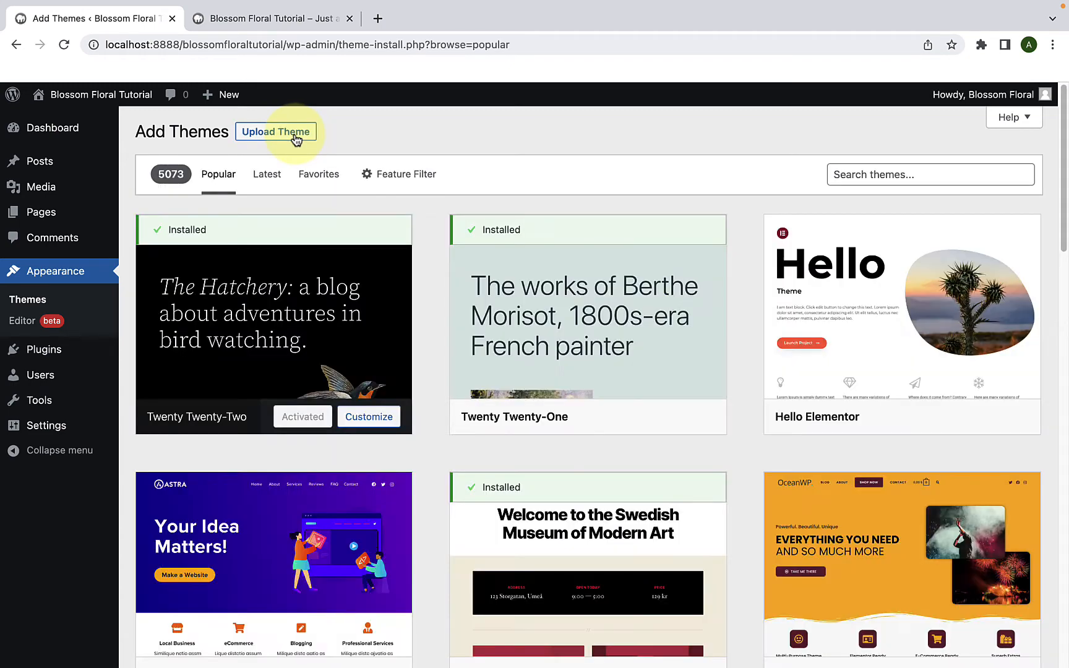
- Choose blossom-floral.1.0.5.zip from the Blossom Floral folder as the theme file to upload
left_click(296, 139)
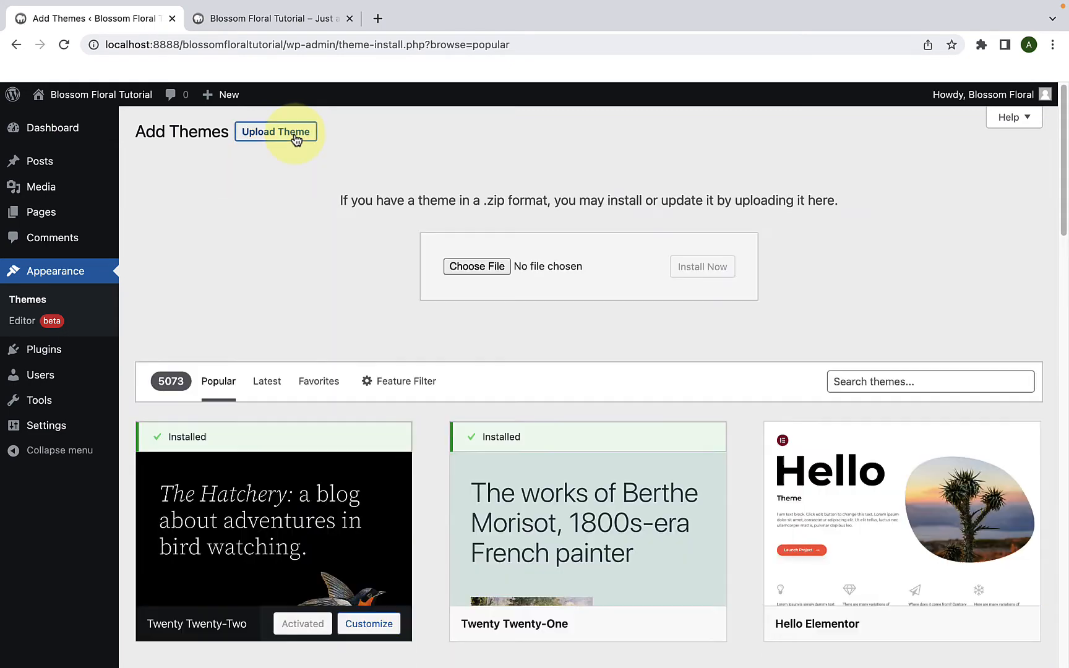
left_click(481, 267)
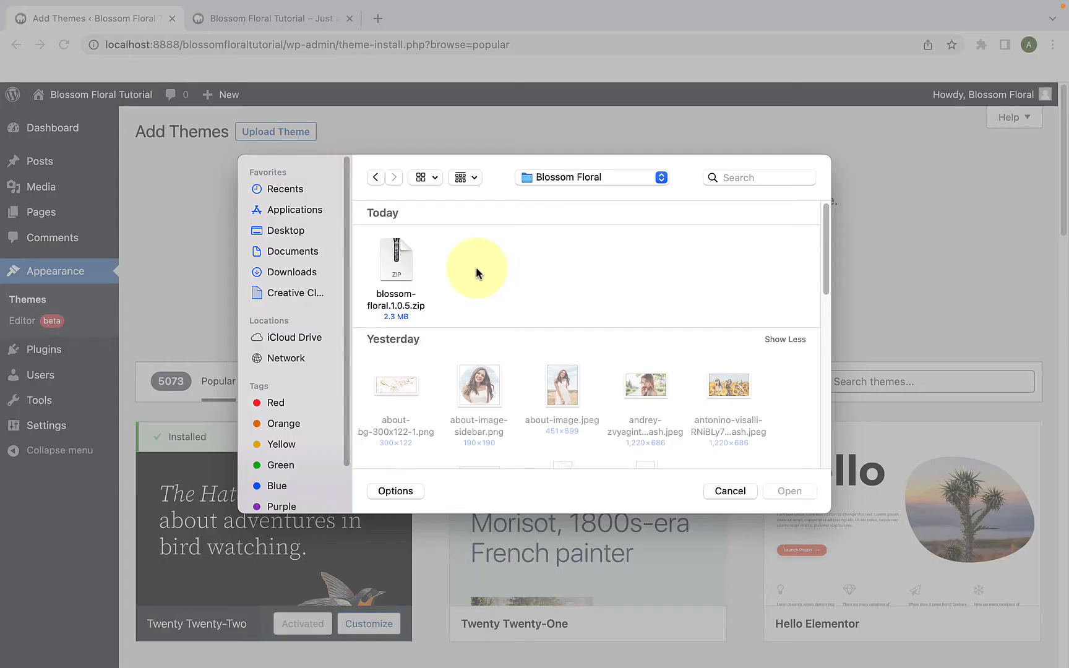
left_click(404, 263)
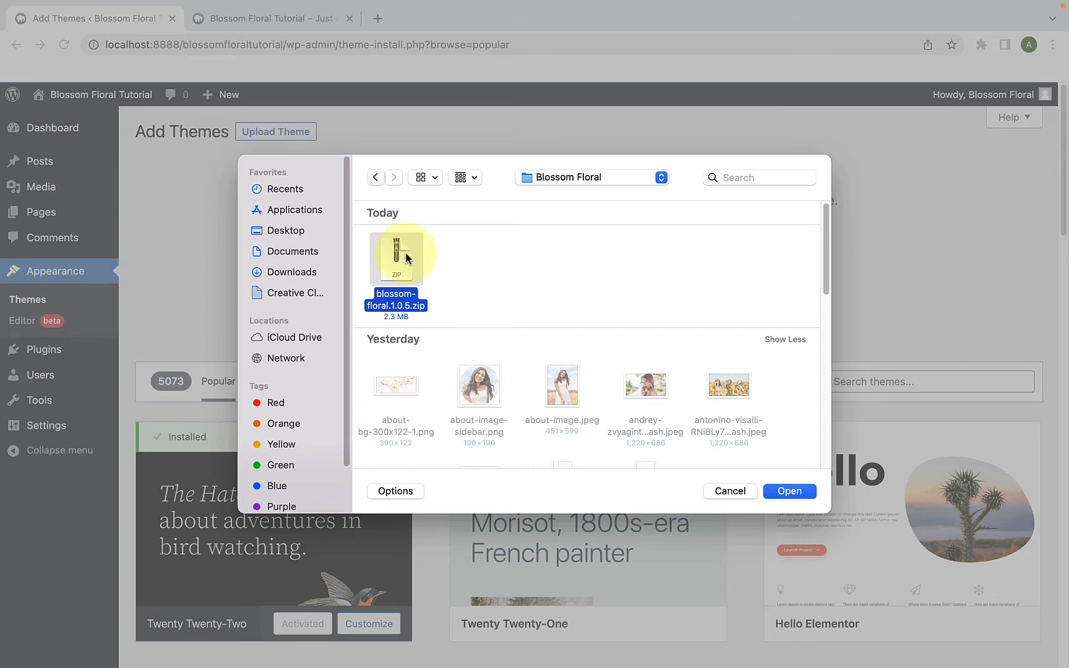
left_click(793, 491)
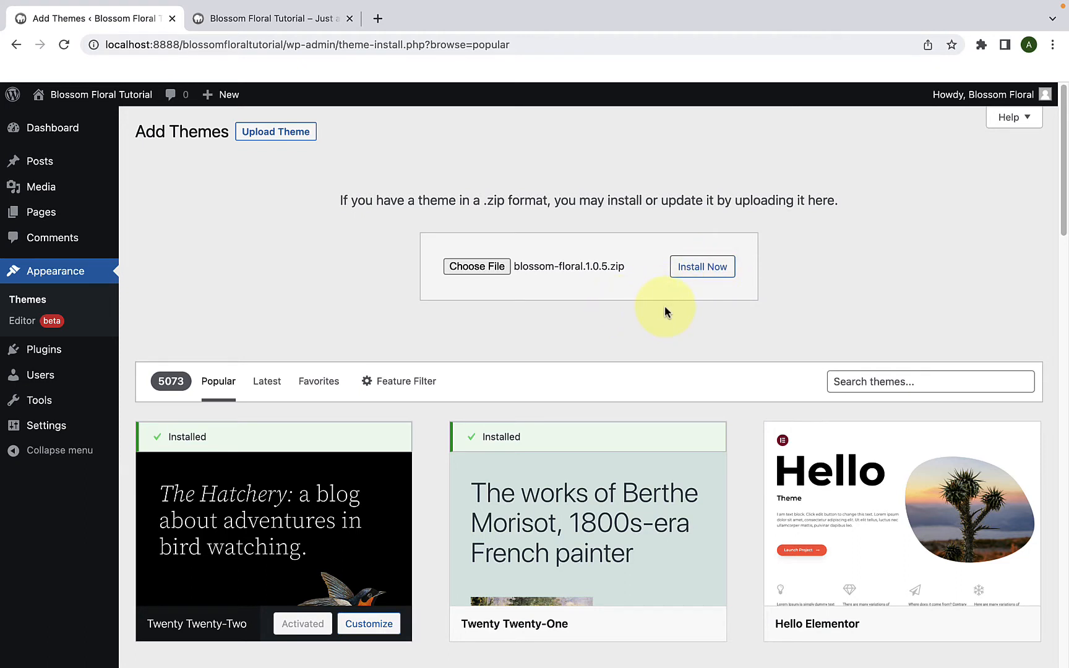
- Search the theme directory for "blossom floral", and install and activate the Blossom Floral theme
scroll(798, 337, "down", 1)
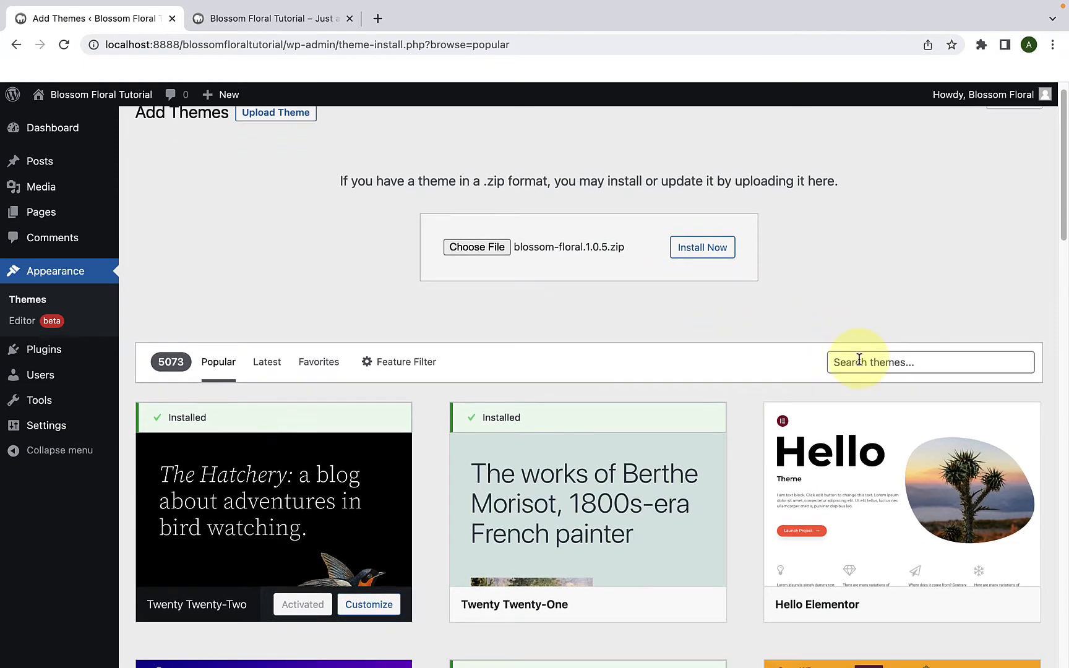
left_click(897, 362)
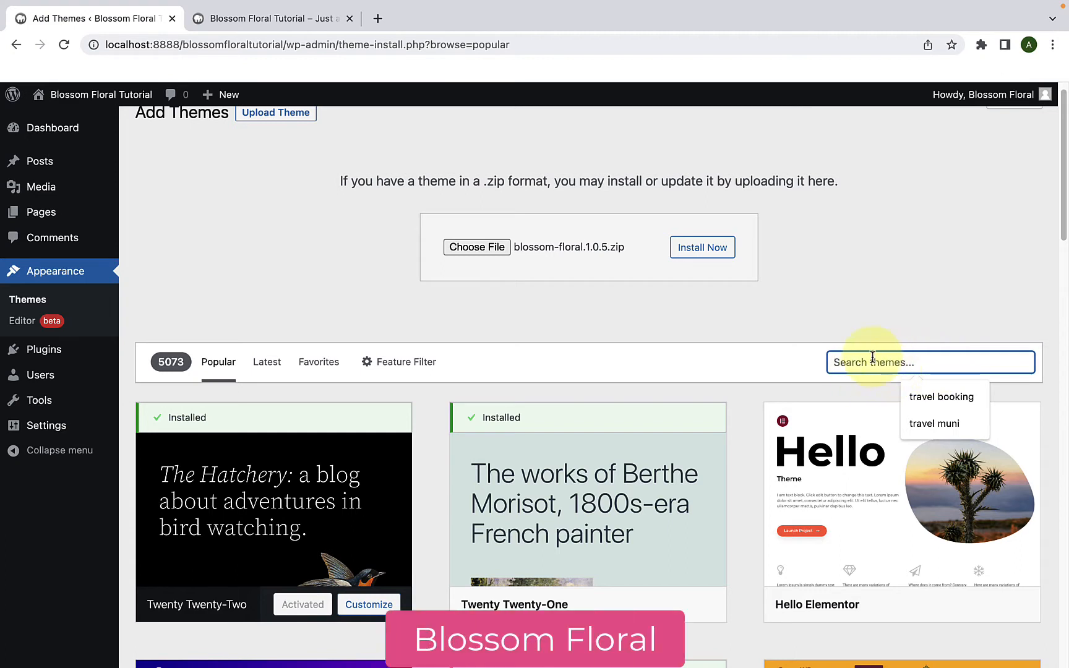
type("bl")
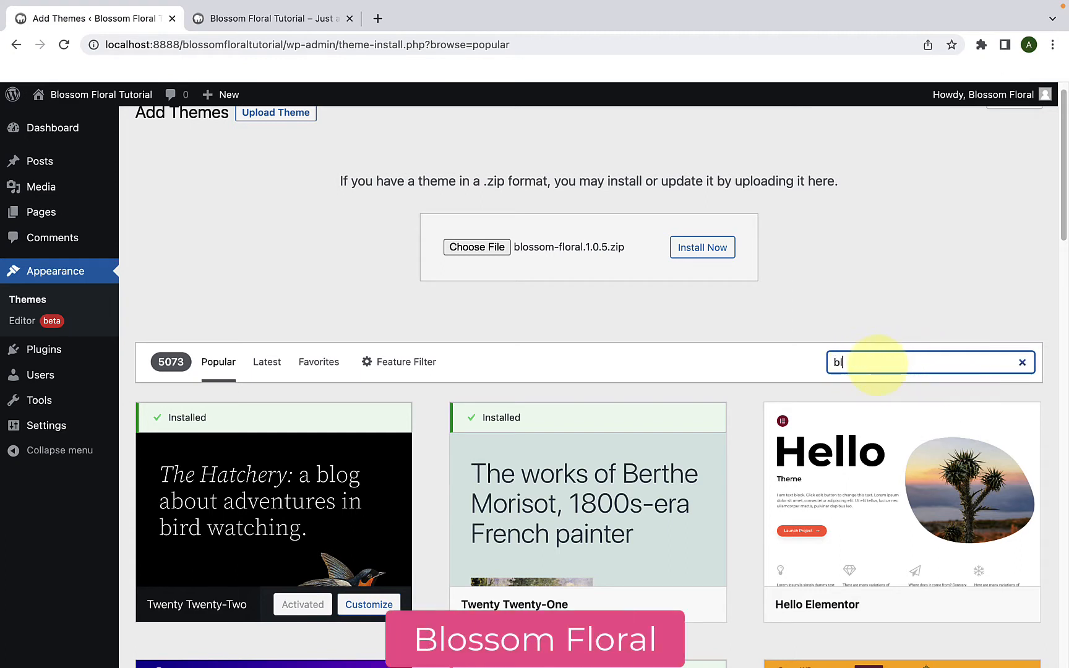
type("osso")
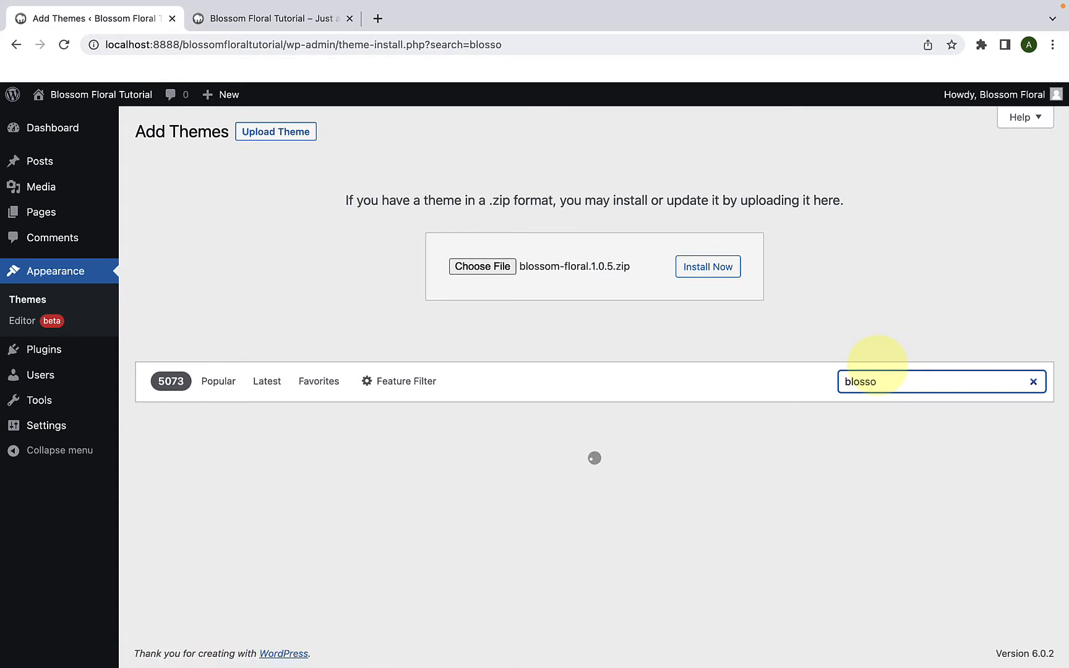
type("m floral")
mouse_move(305, 551)
scroll(279, 554, "down", 2)
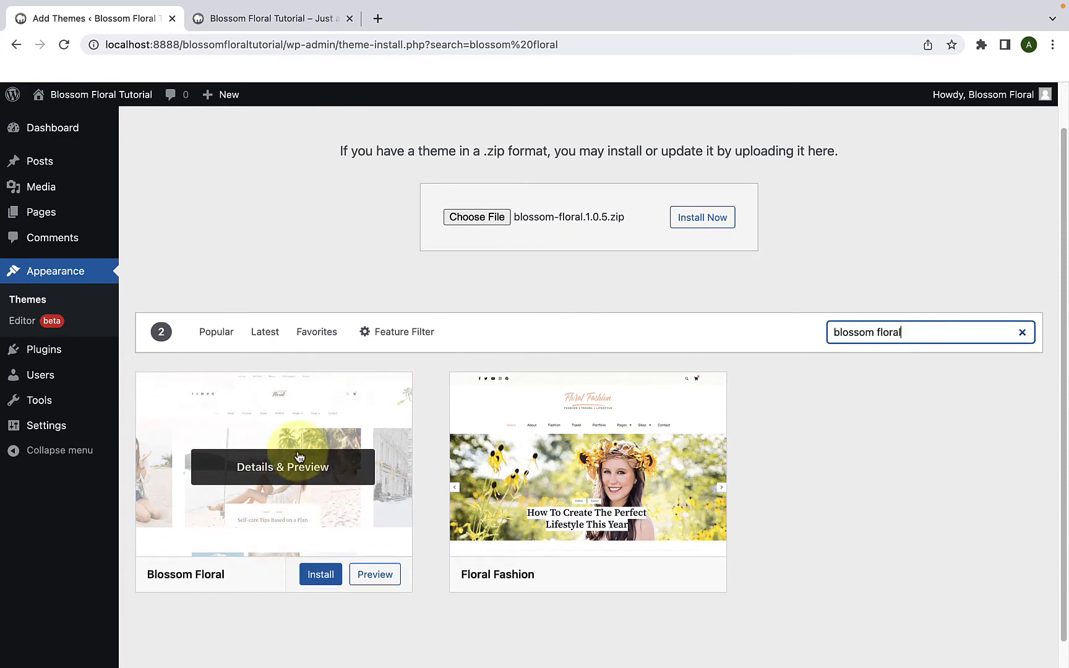
left_click(337, 586)
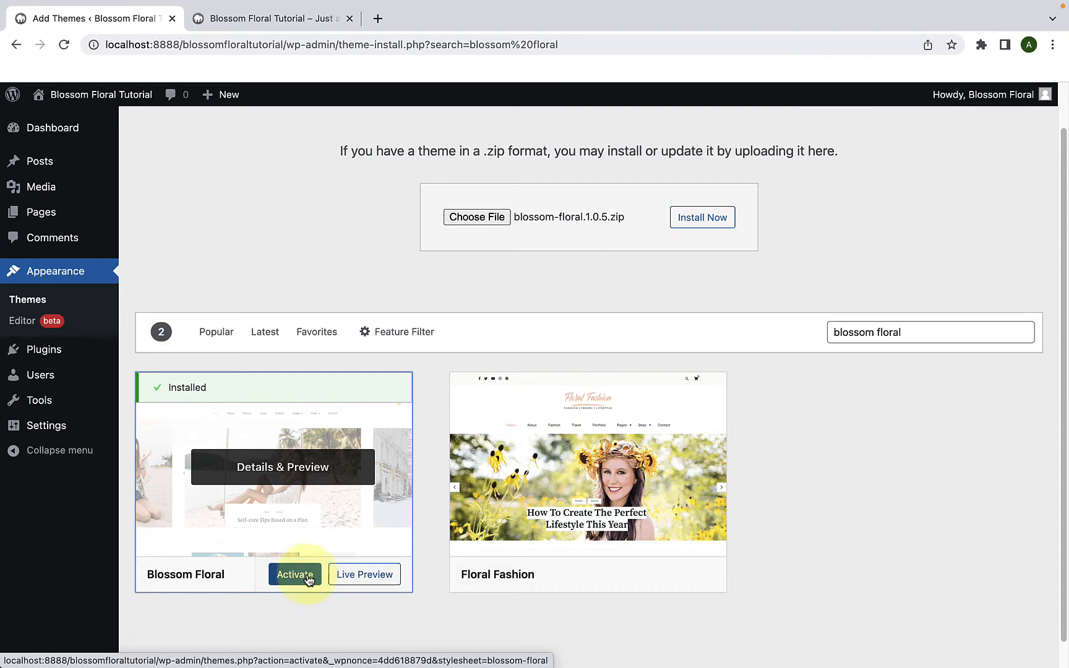
left_click(309, 577)
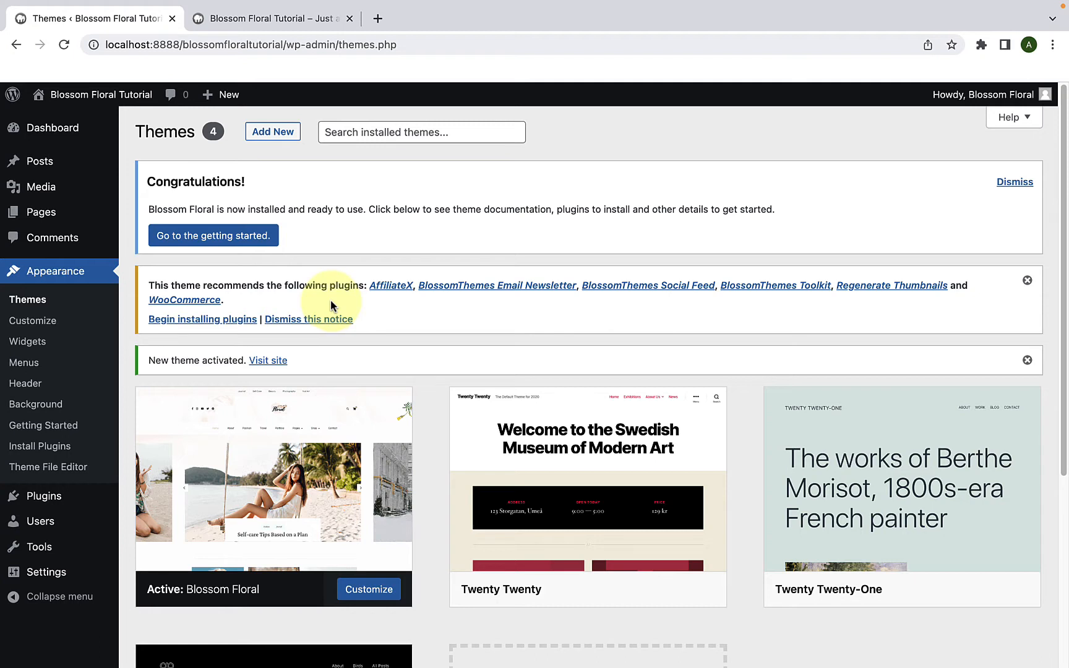
- Install all six plugins recommended by the Blossom Floral theme in bulk
left_click(217, 326)
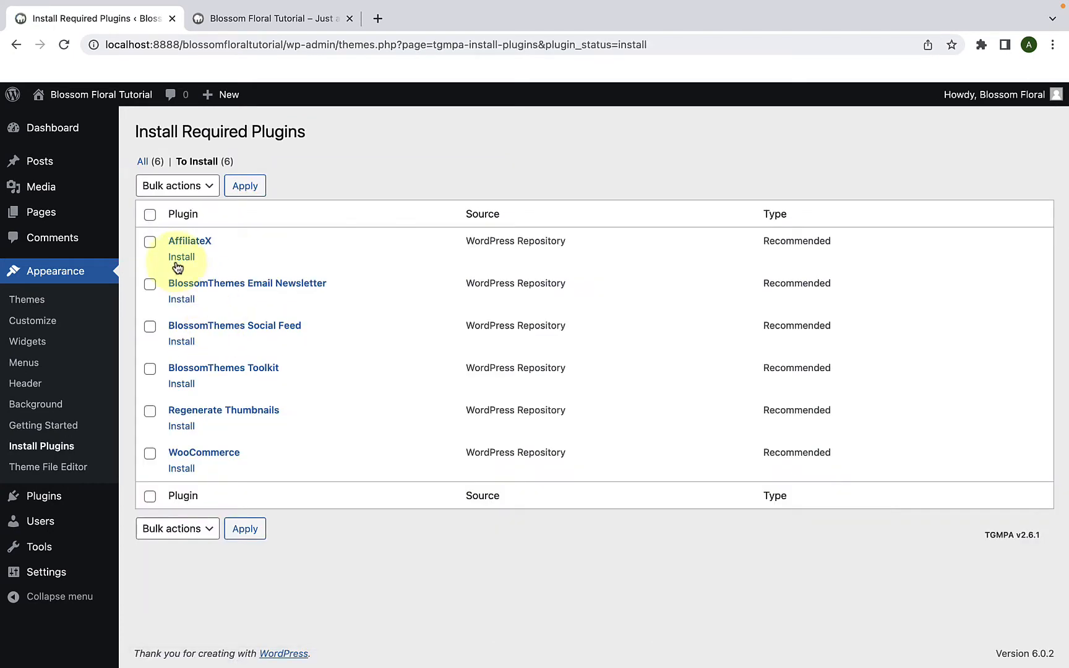
left_click(152, 221)
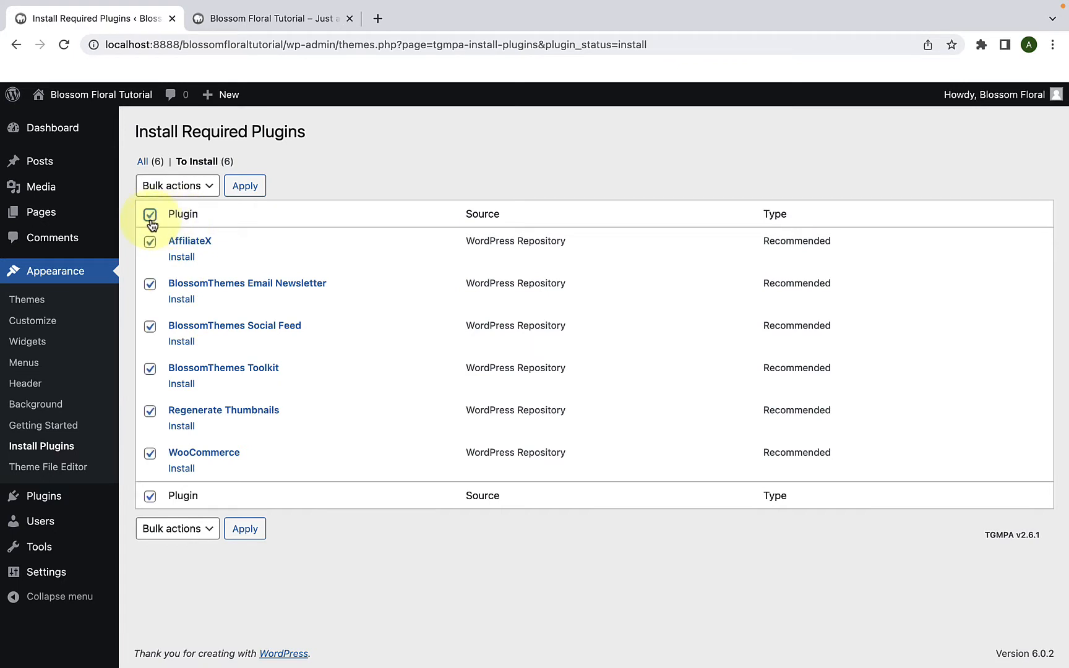
left_click(206, 190)
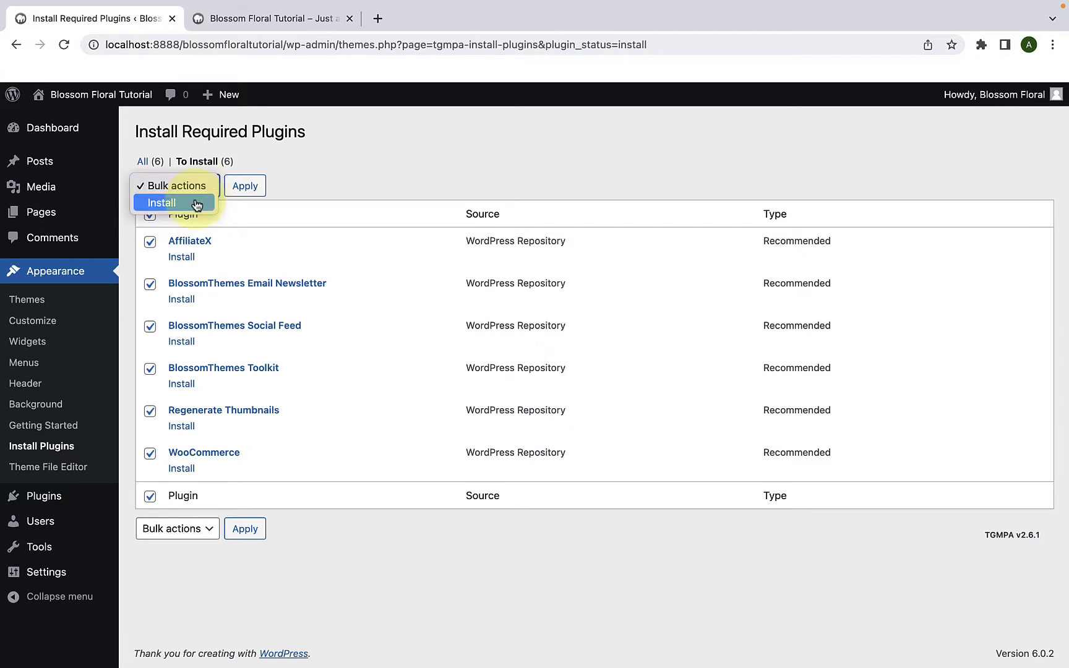
left_click(197, 204)
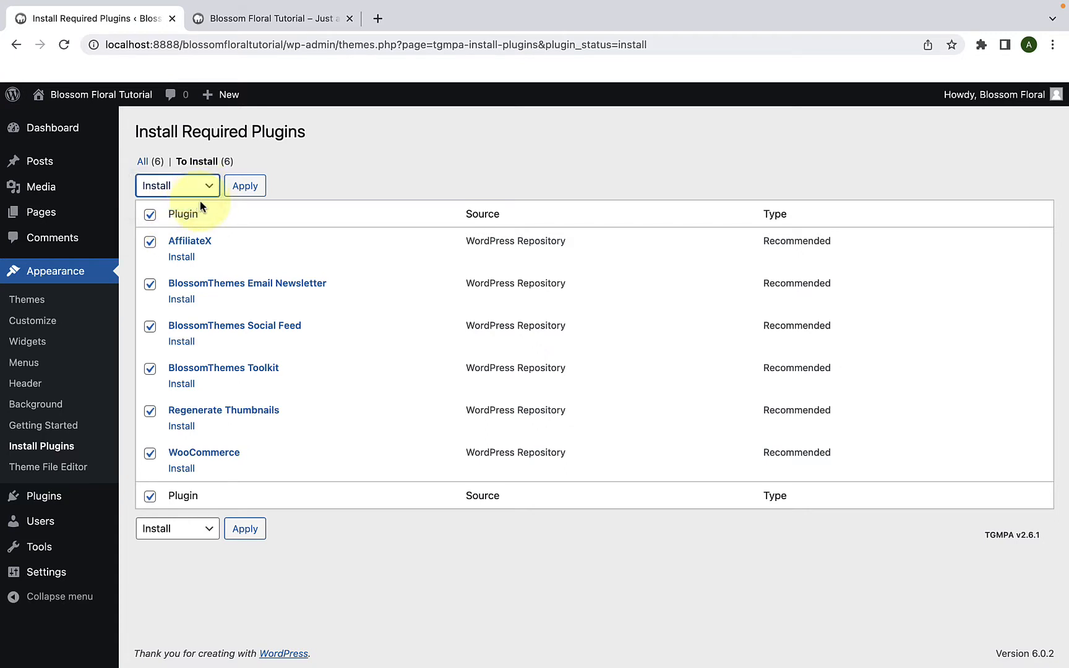
left_click(245, 193)
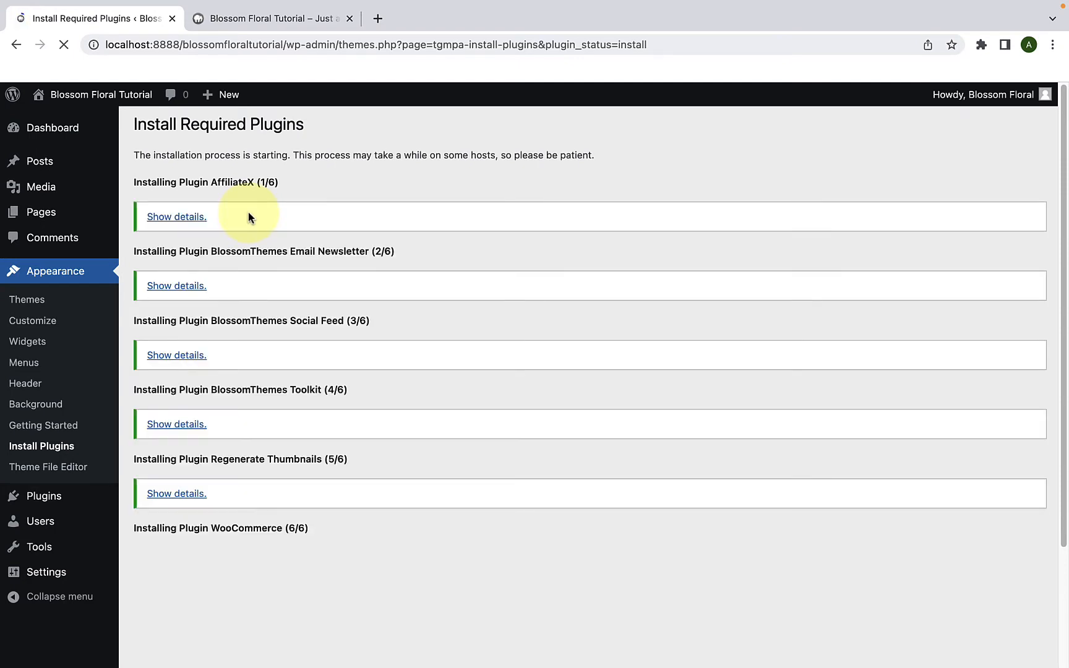
- Return to the required plugins installer and activate all six recommended plugins in bulk
scroll(278, 360, "down", 1)
scroll(266, 409, "down", 4)
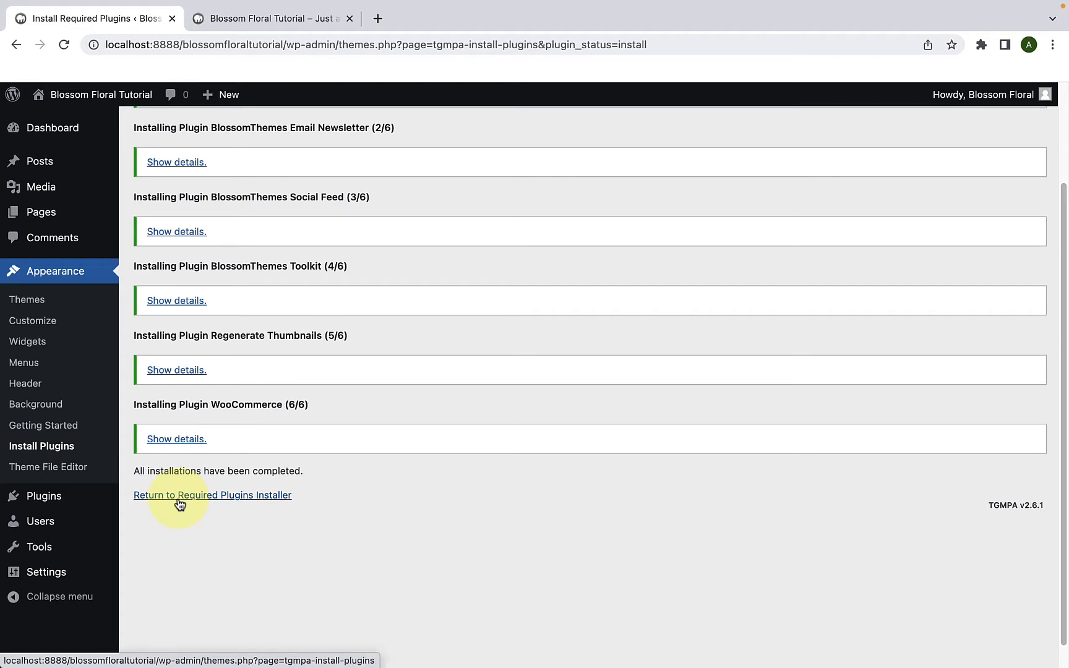
left_click(204, 503)
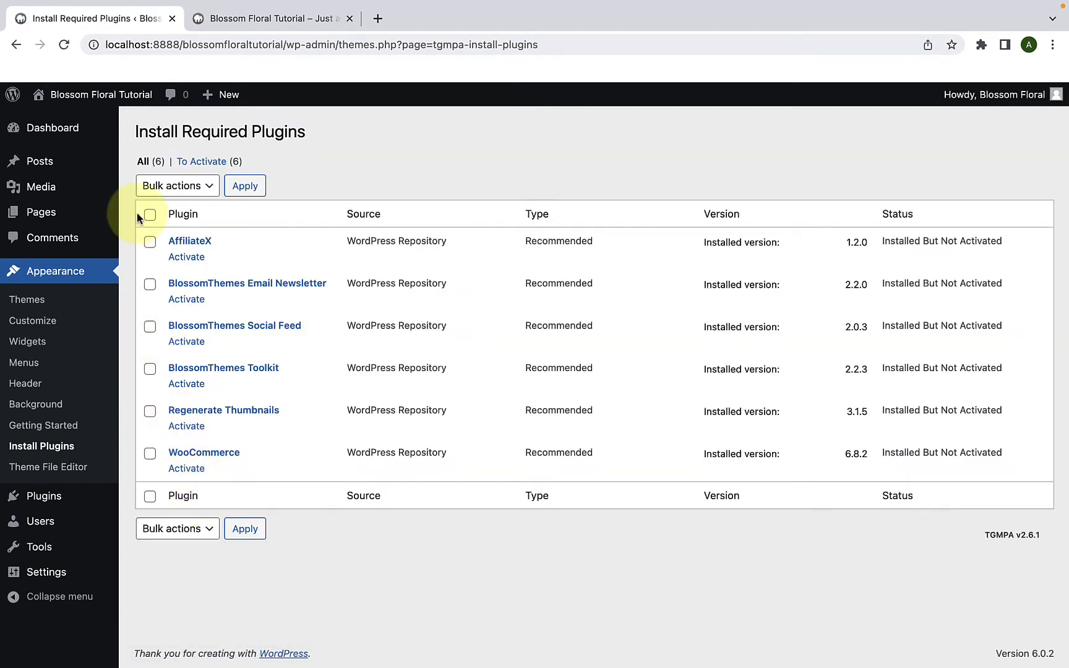
left_click(150, 215)
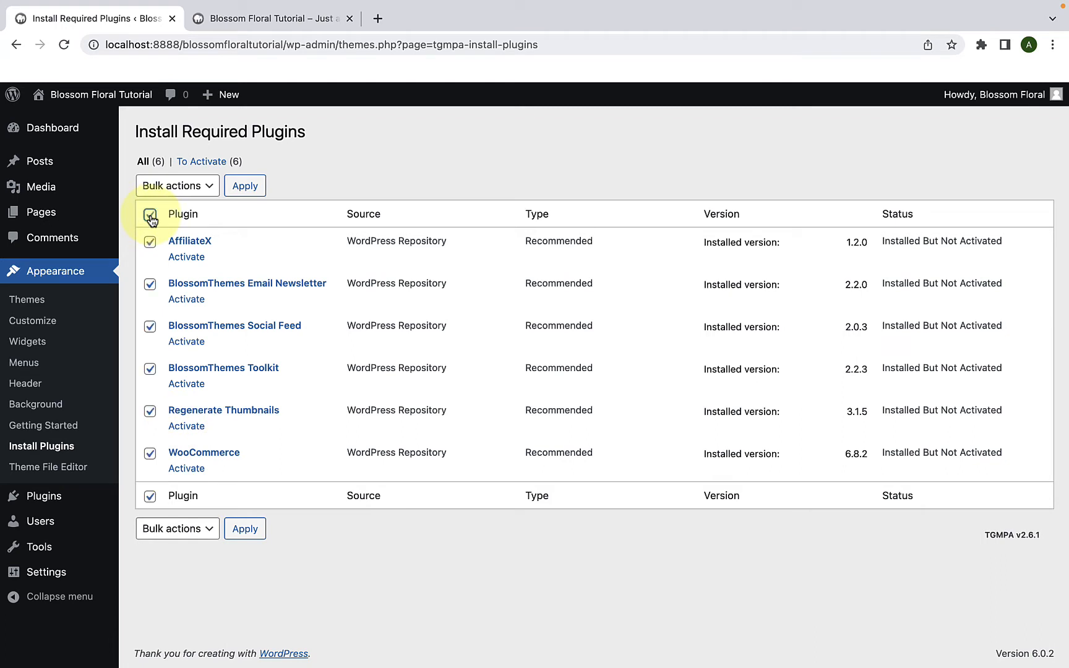
left_click(208, 187)
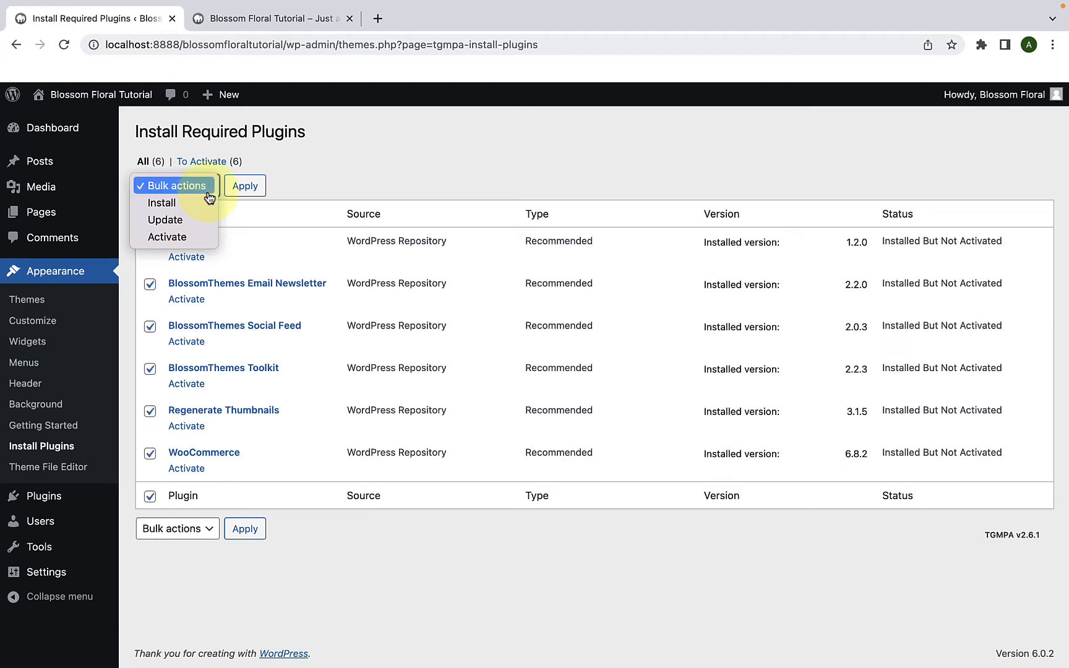
left_click(187, 238)
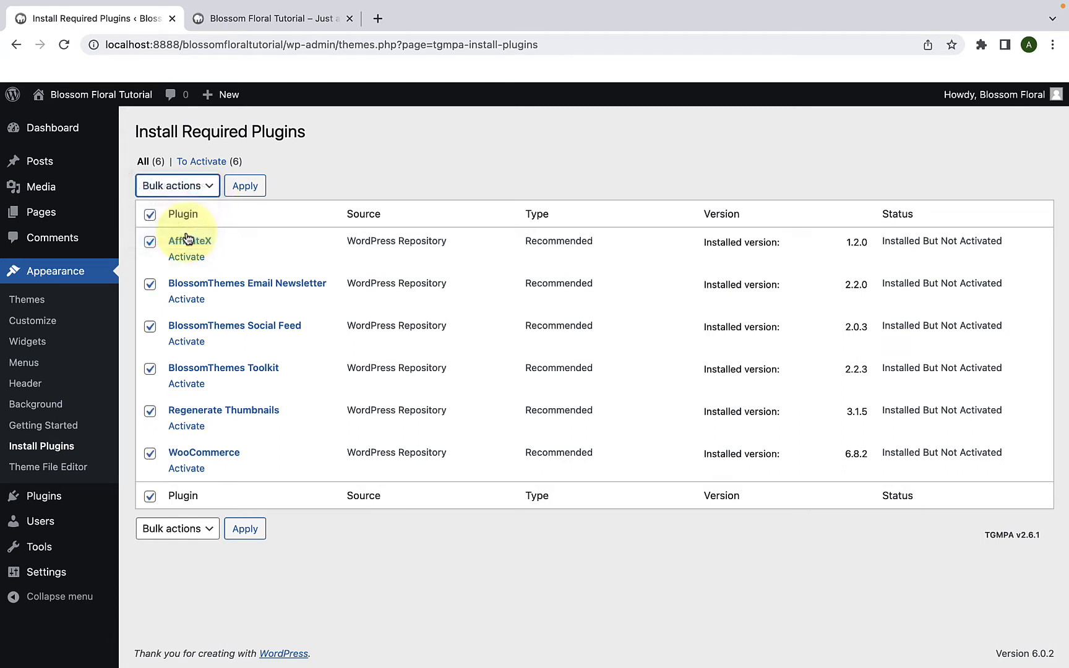
left_click(246, 187)
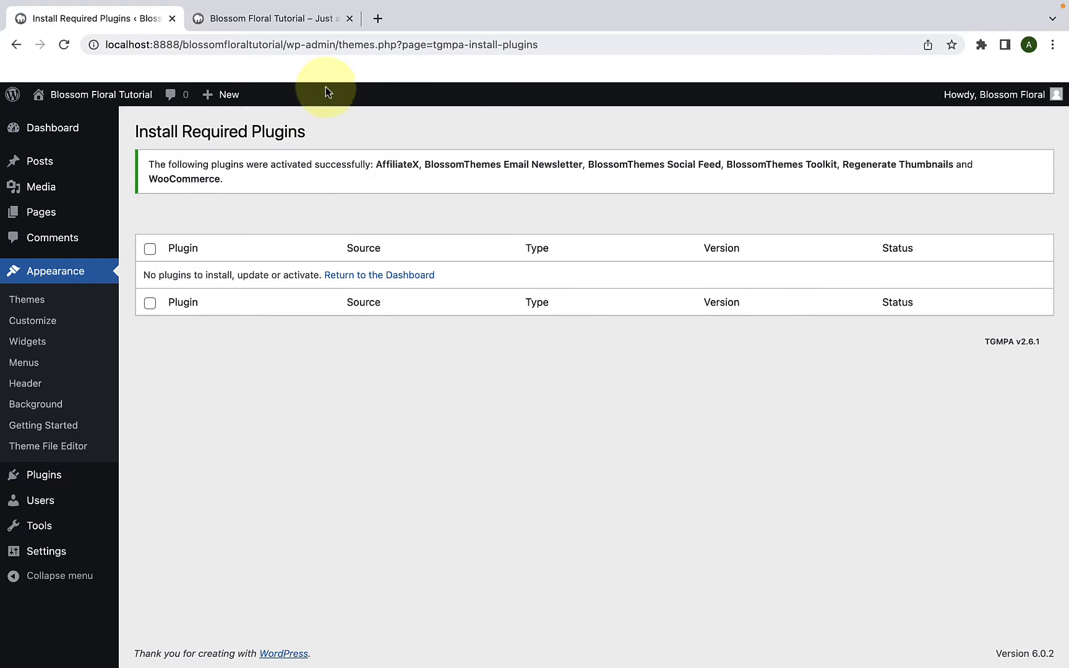
- Reload the site's front end and look over the homepage with the Blossom Floral theme active
left_click(290, 22)
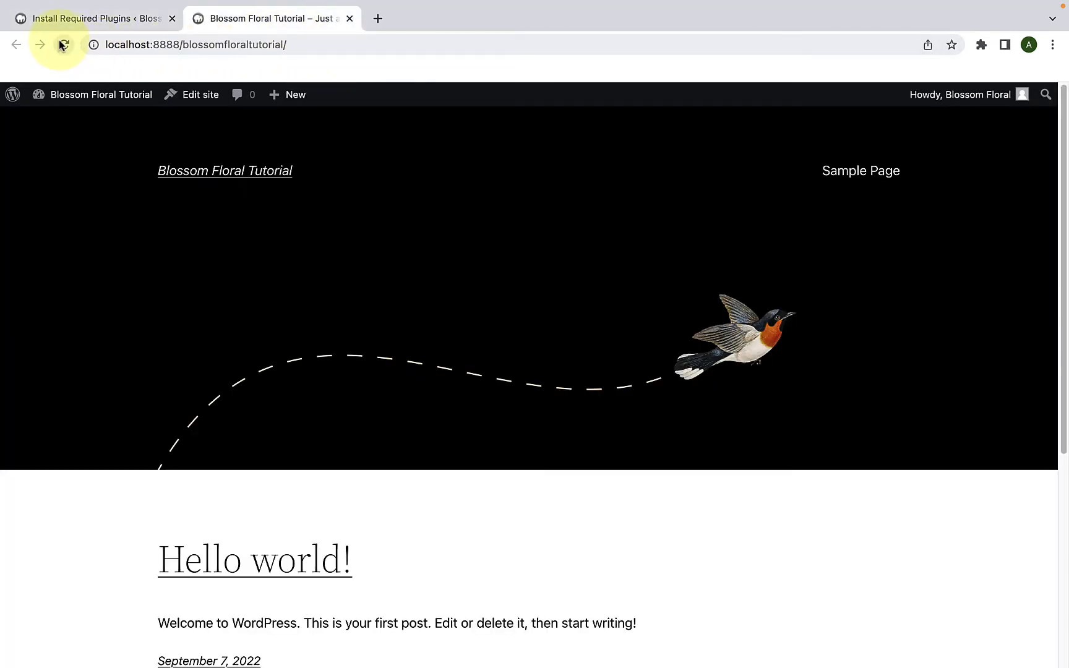
left_click(62, 45)
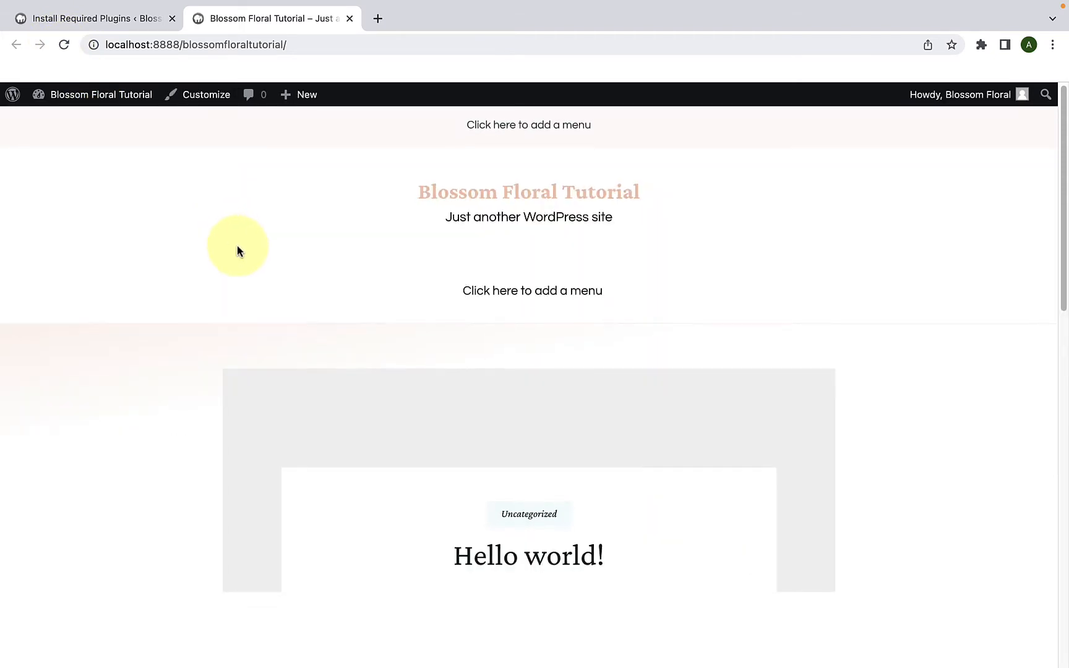
scroll(241, 250, "down", 8)
scroll(242, 260, "up", 10)
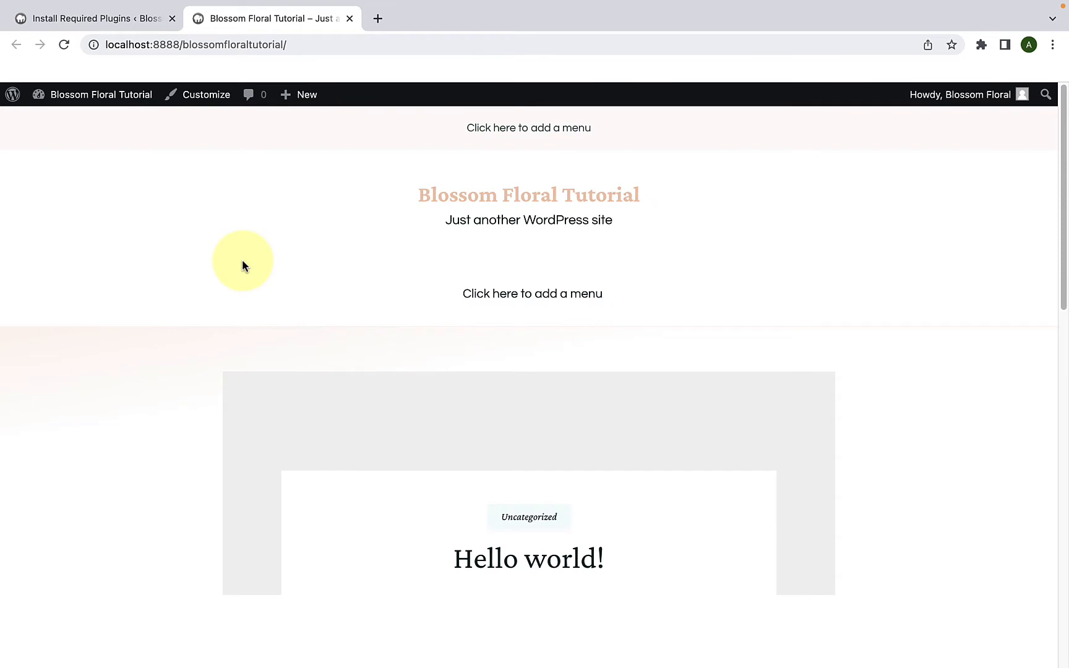
- Return to the WordPress dashboard and open the theme Customizer in a new tab
left_click(122, 24)
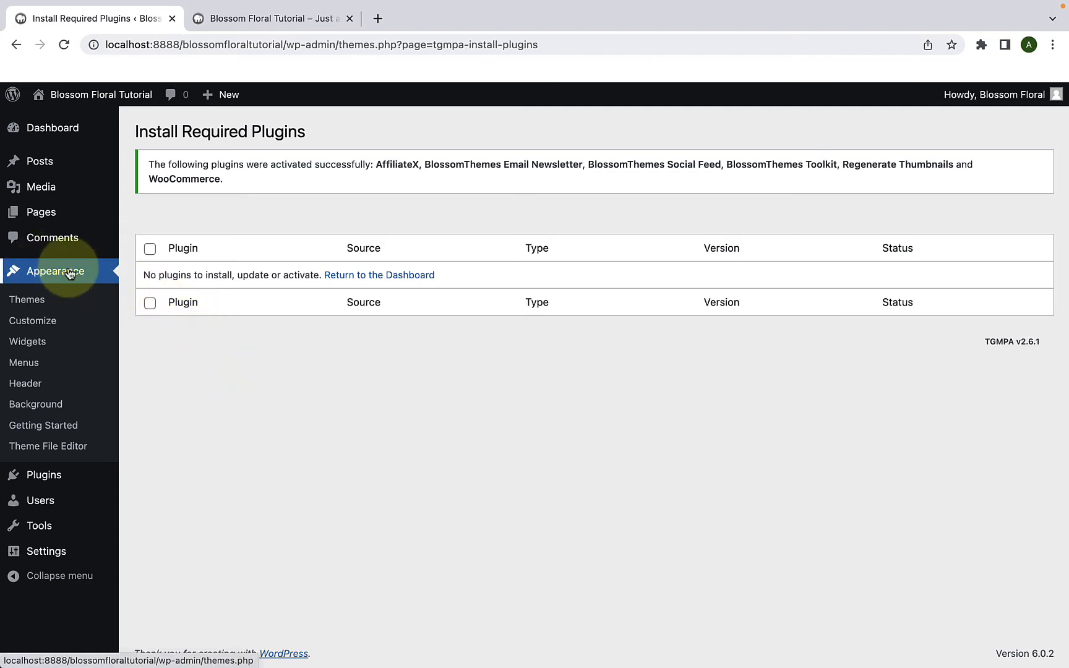
right_click(52, 326)
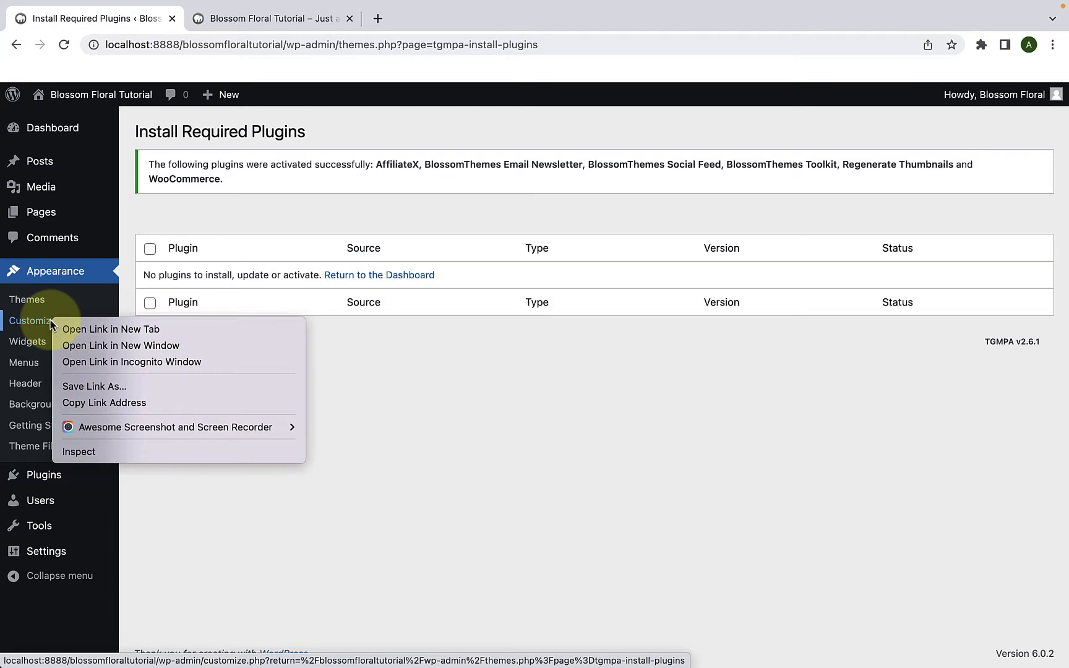
left_click(96, 329)
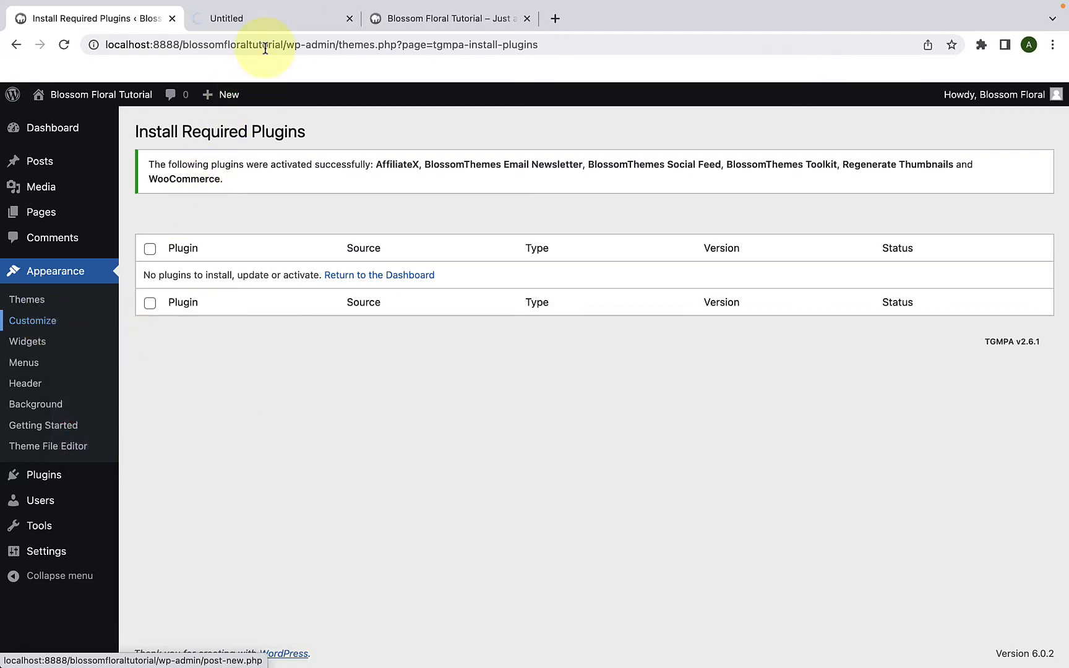
left_click(281, 16)
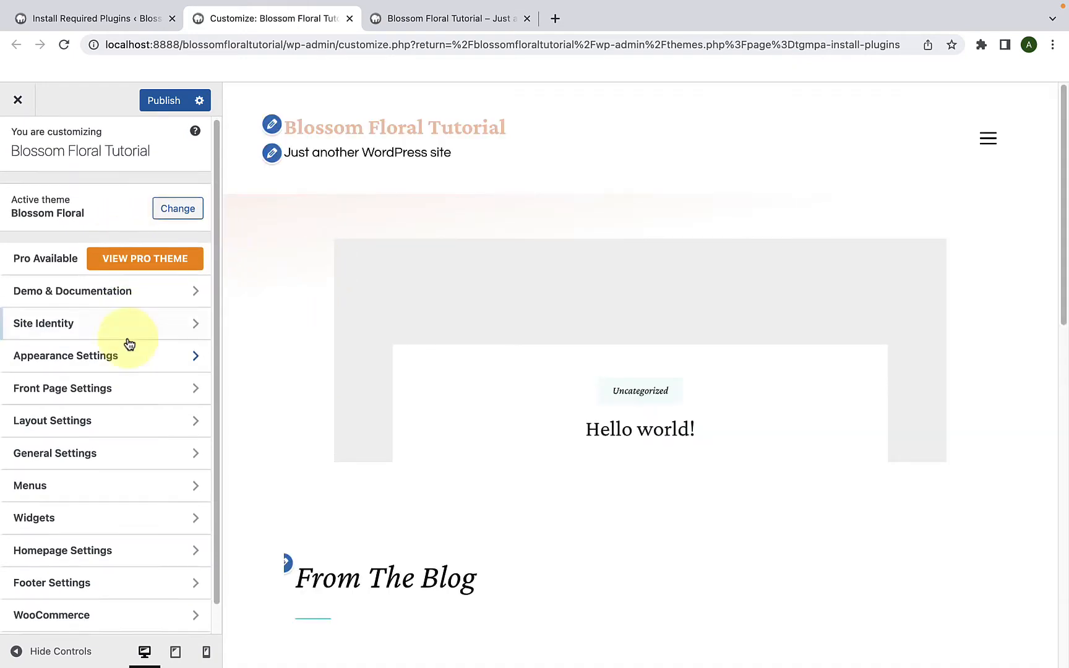
scroll(126, 342, "down", 1)
scroll(130, 428, "up", 1)
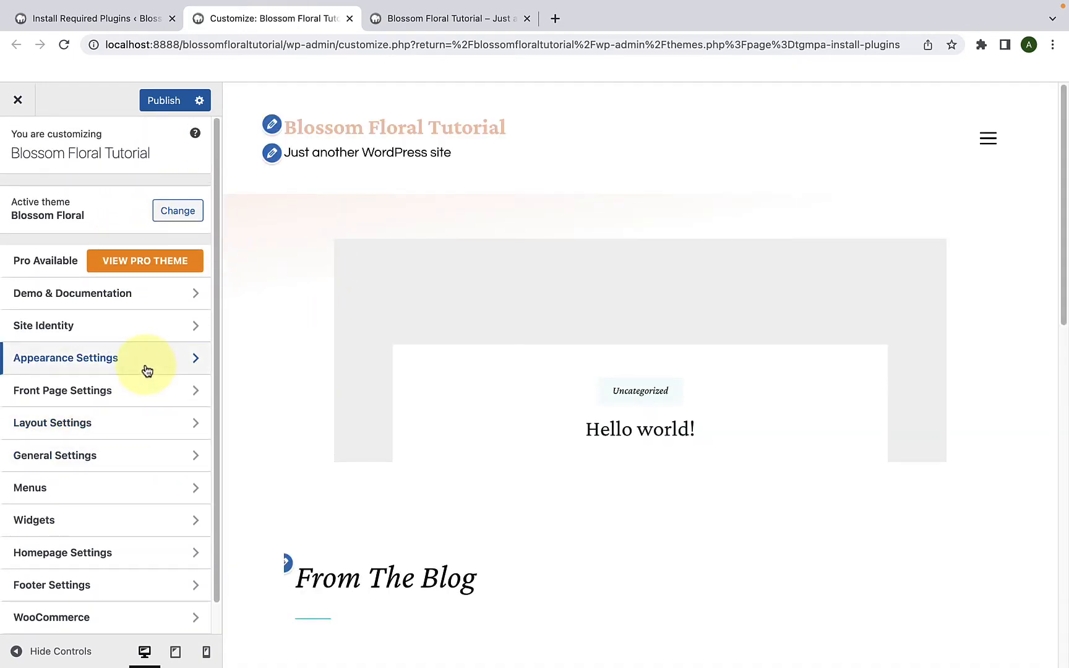
- Check the Customize link on the site's front end, and look over the Customizer's list of settings sections
left_click(461, 20)
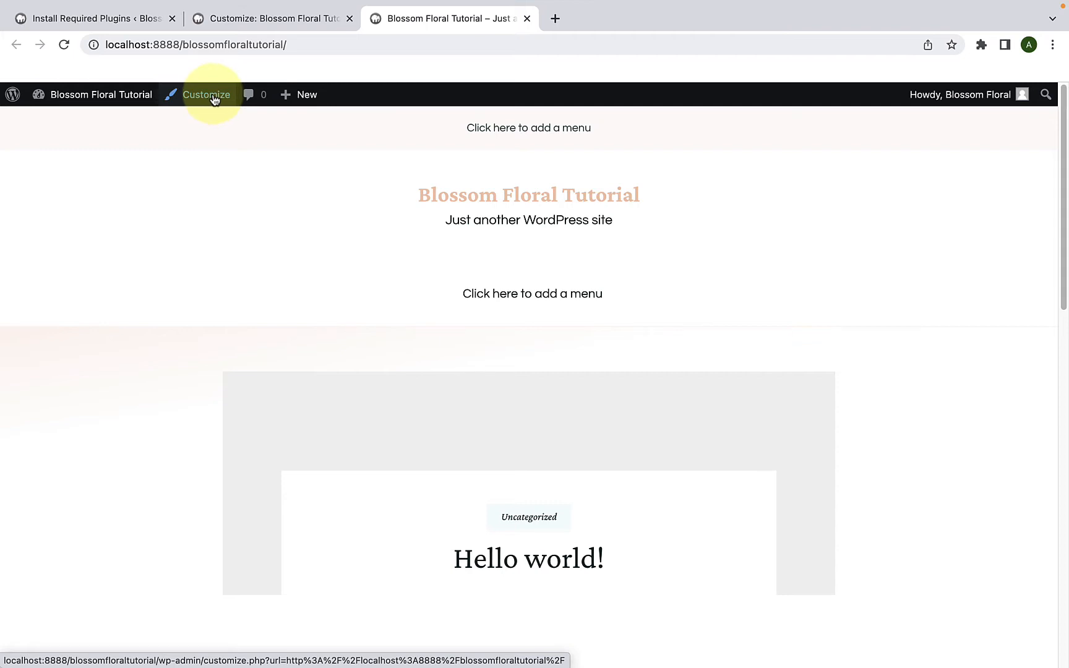
left_click(275, 19)
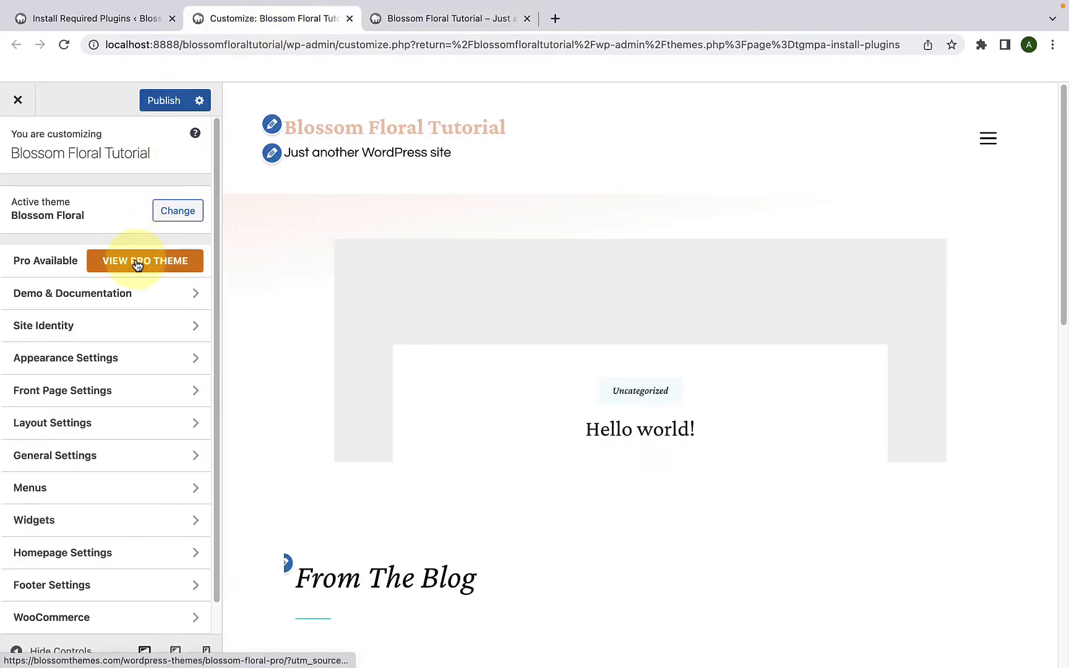
scroll(133, 403, "down", 1)
scroll(136, 286, "up", 1)
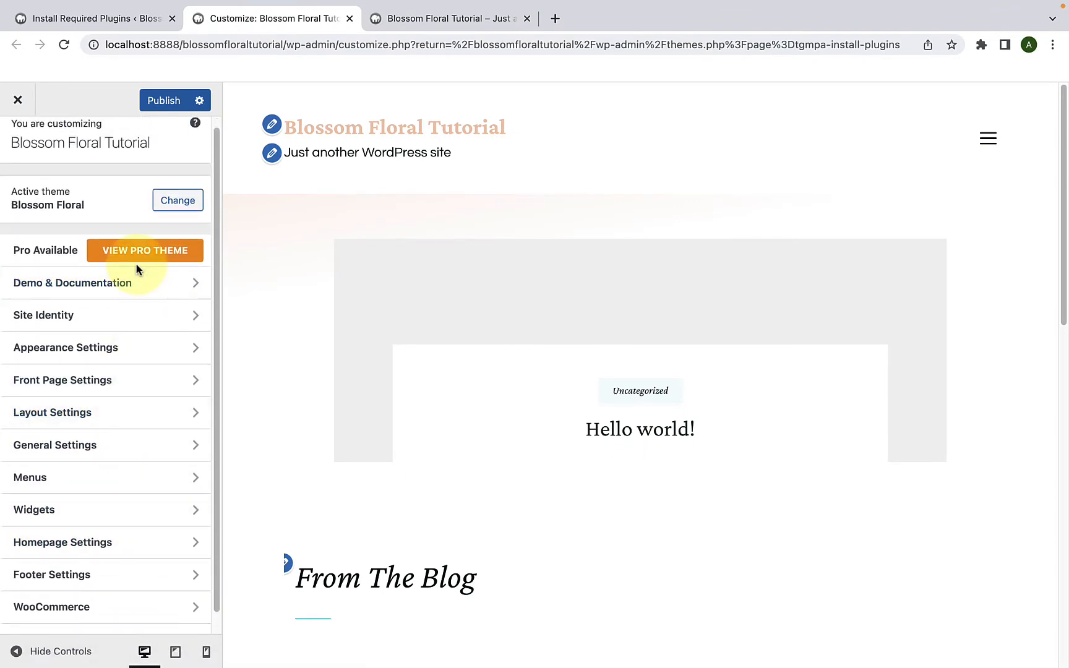
scroll(140, 365, "down", 1)
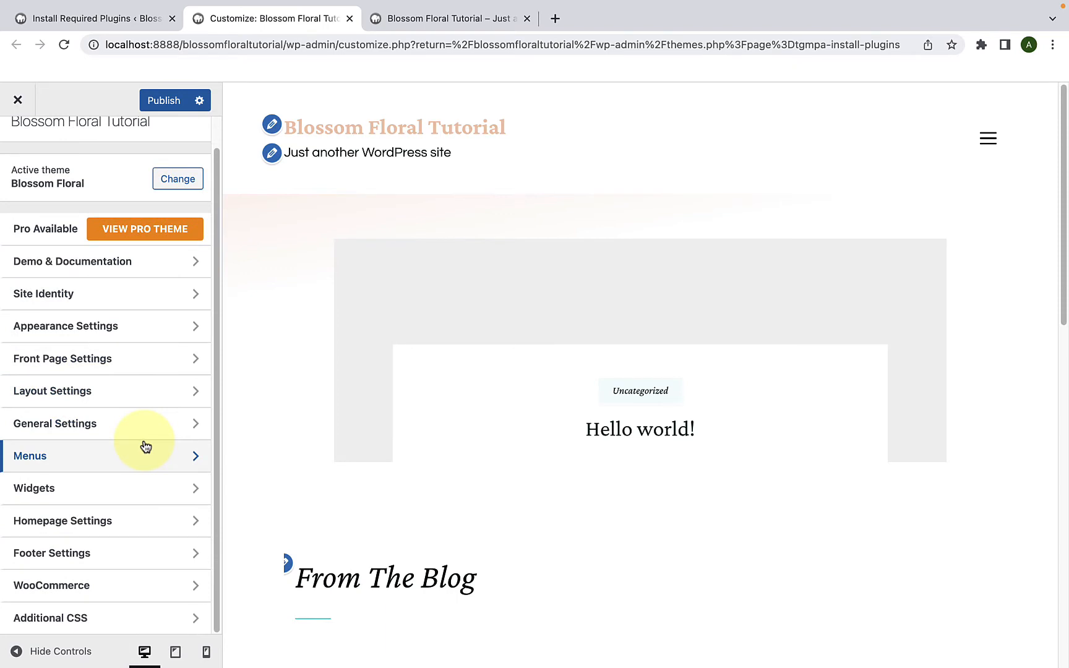
scroll(143, 444, "up", 1)
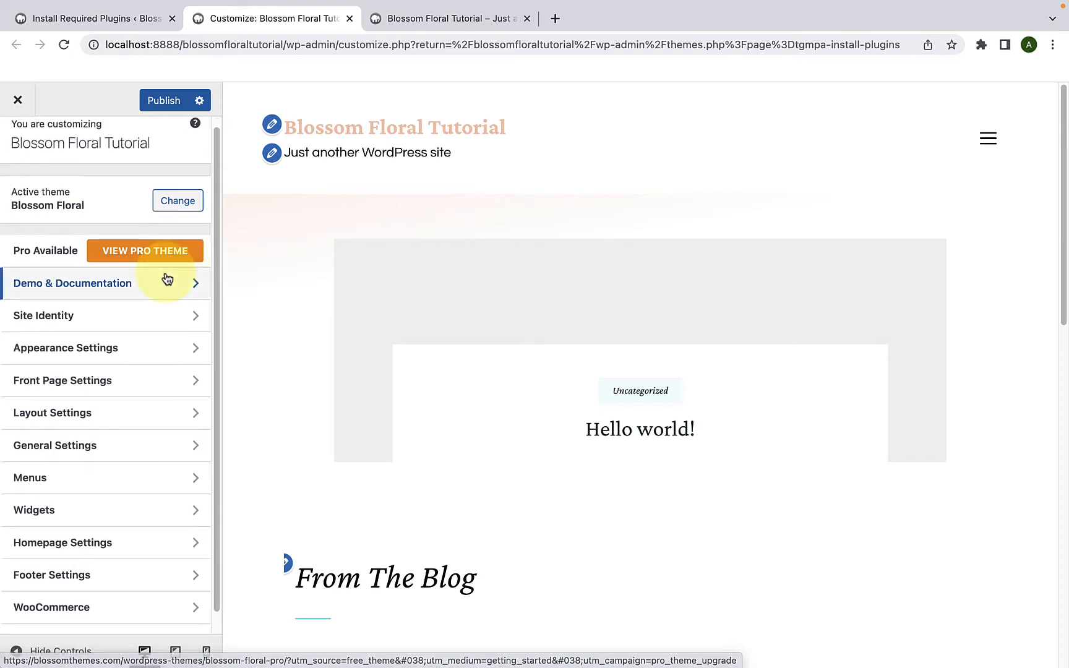
- Look through the Demo & Documentation and Site Identity sections of the Customizer
left_click(165, 276)
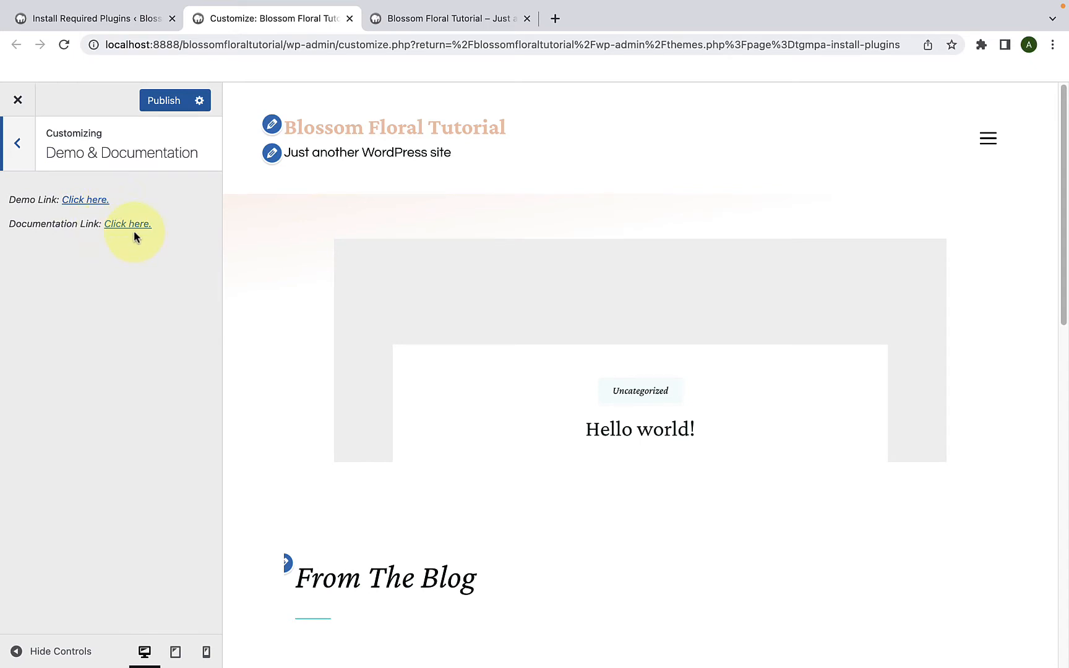
left_click(33, 158)
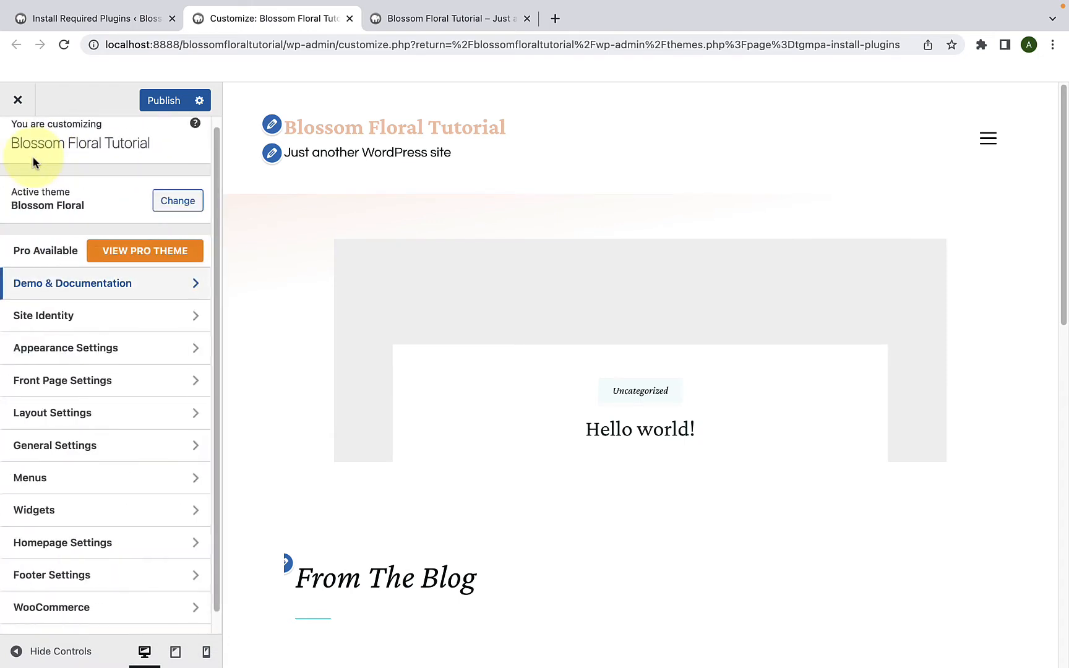
left_click(101, 324)
scroll(99, 322, "down", 2)
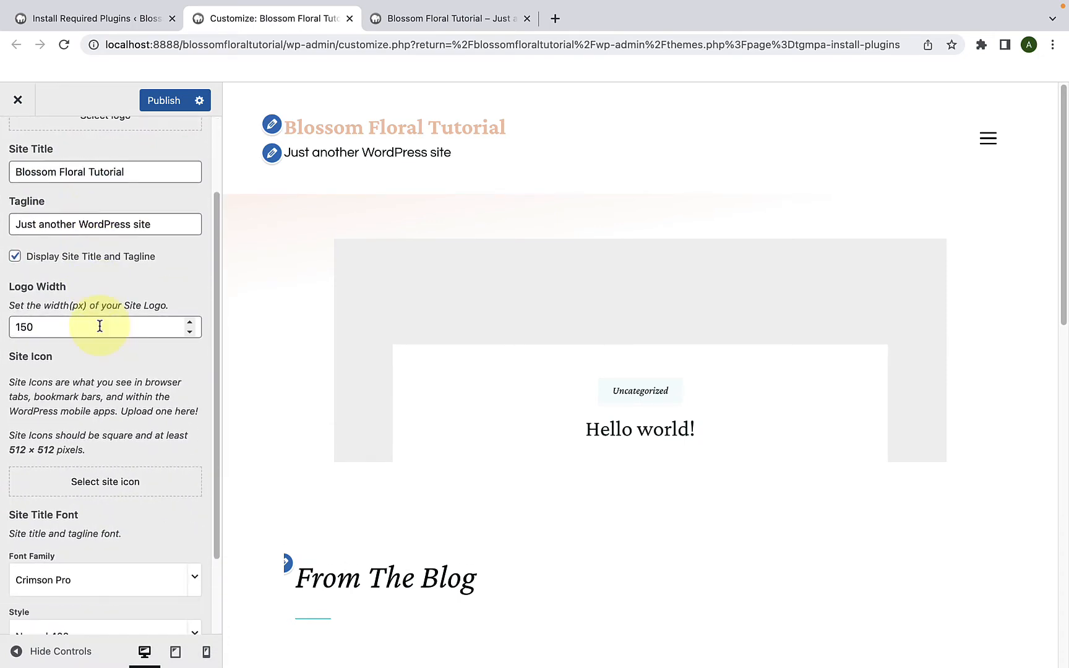
scroll(100, 324, "up", 3)
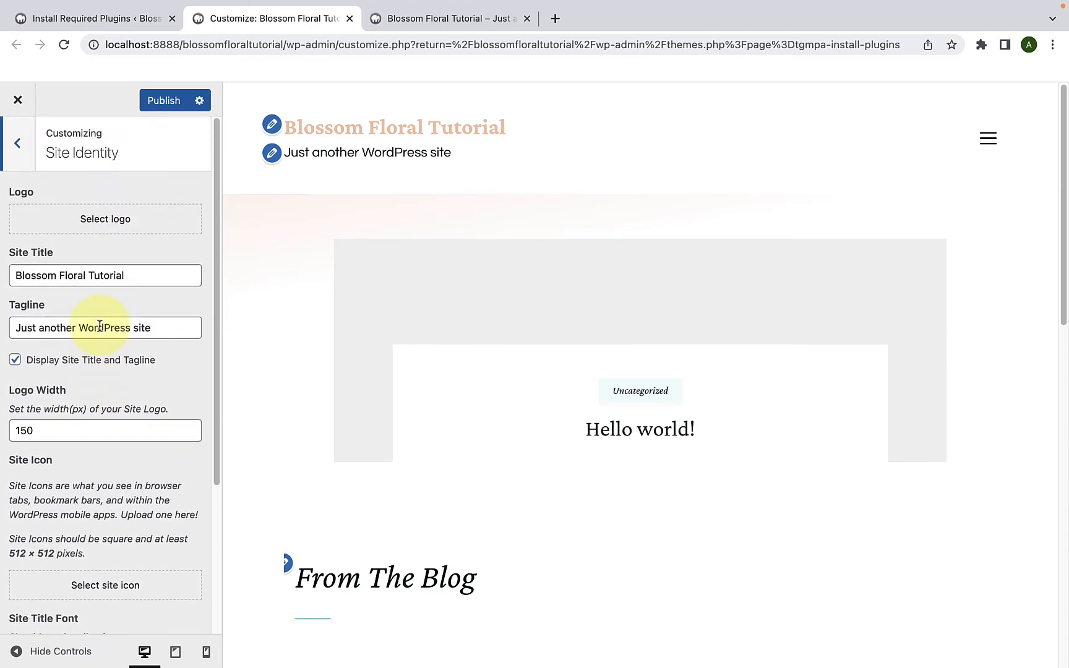
left_click(19, 144)
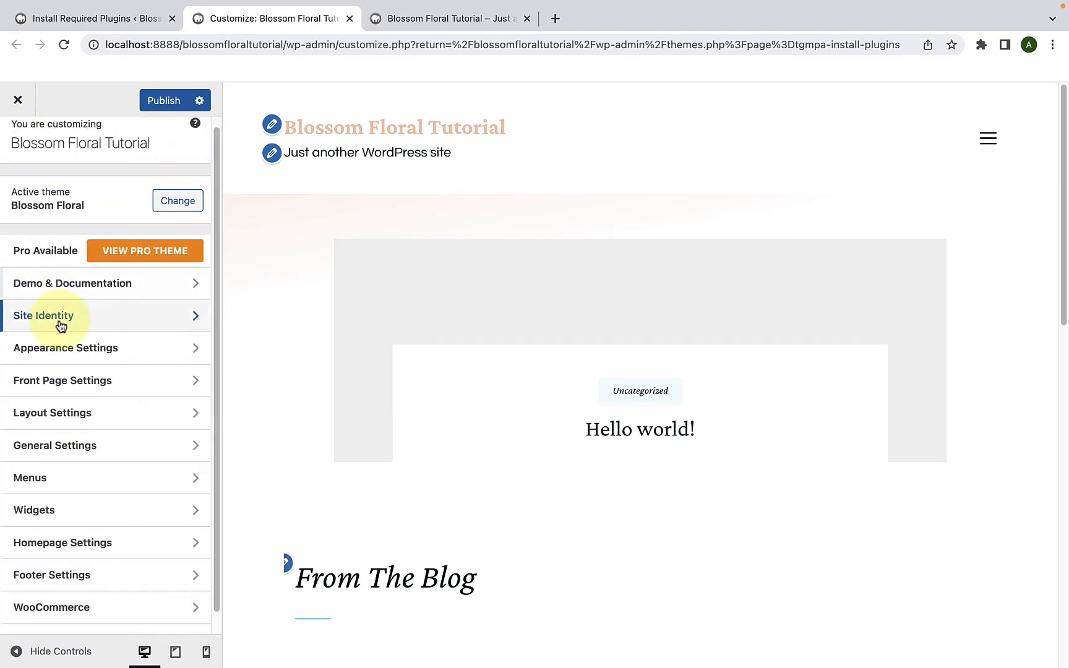
- Look through the Colors, Background Image and Typography options in Appearance Settings
left_click(83, 350)
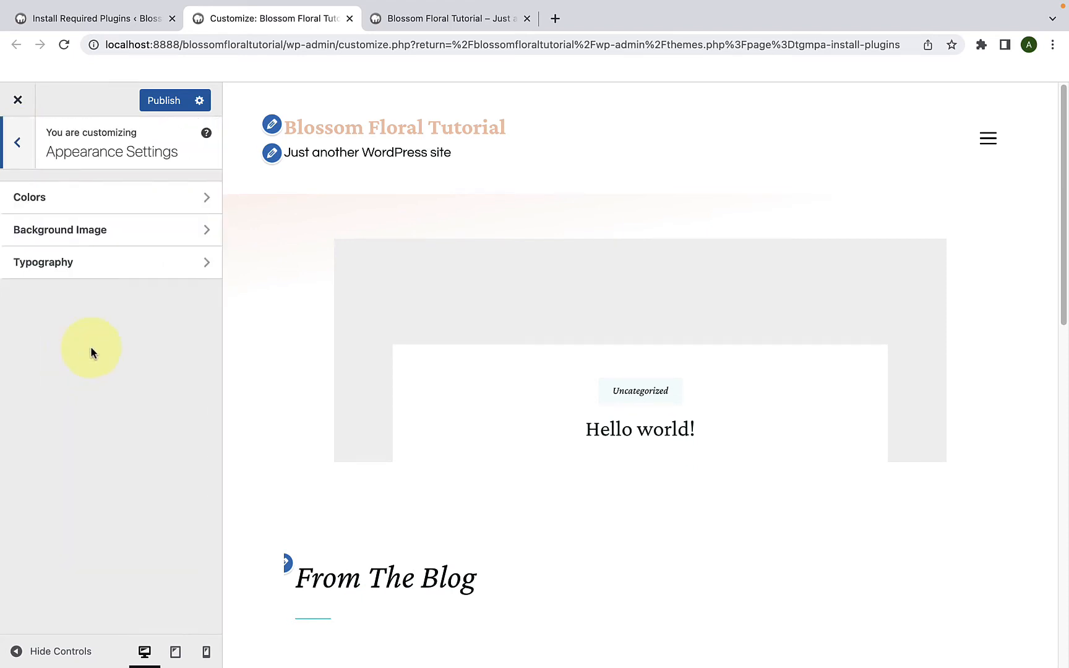
left_click(81, 207)
left_click(27, 160)
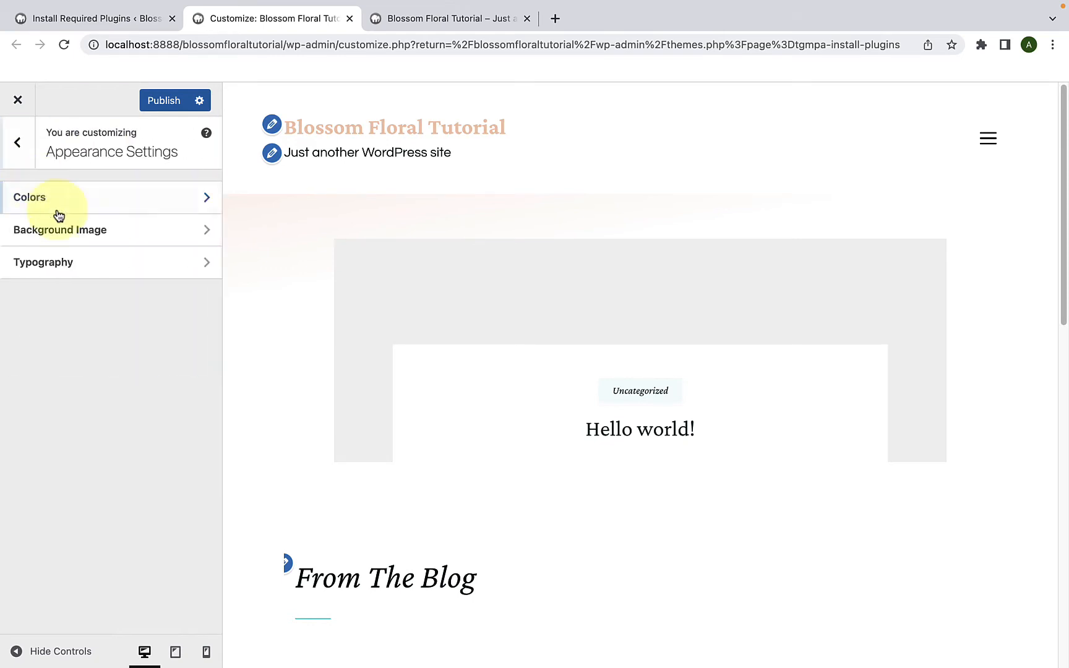
left_click(69, 231)
left_click(19, 152)
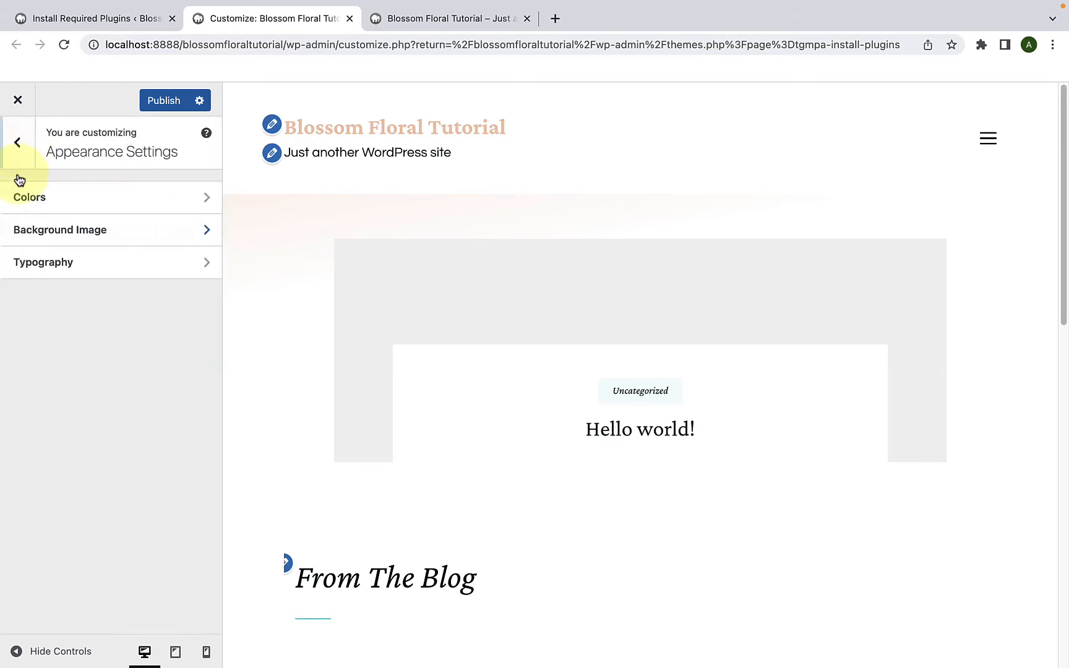
left_click(56, 262)
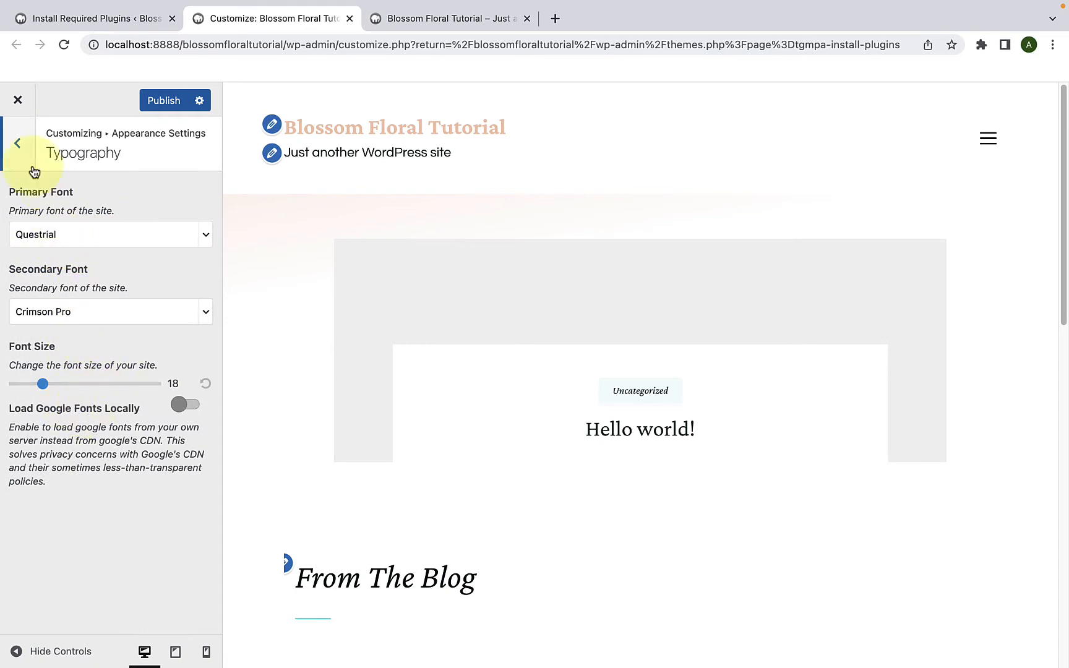
left_click(19, 146)
left_click(19, 146)
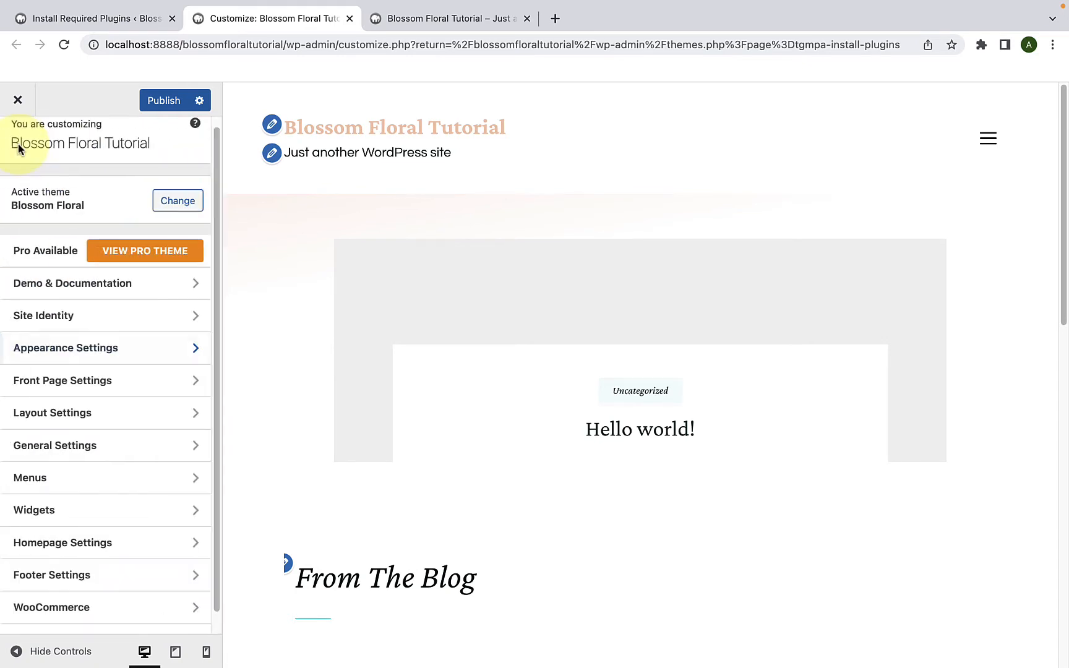
- Look over the Front Page Settings sections and the page, post and default sidebar layouts in Layout Settings
left_click(53, 382)
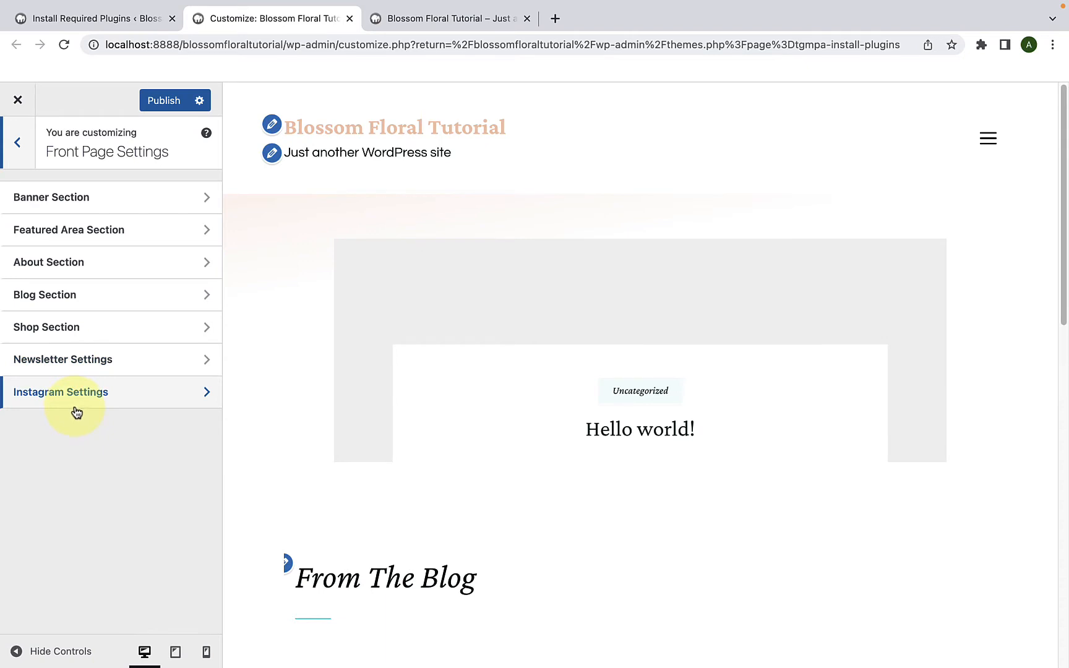
left_click(18, 152)
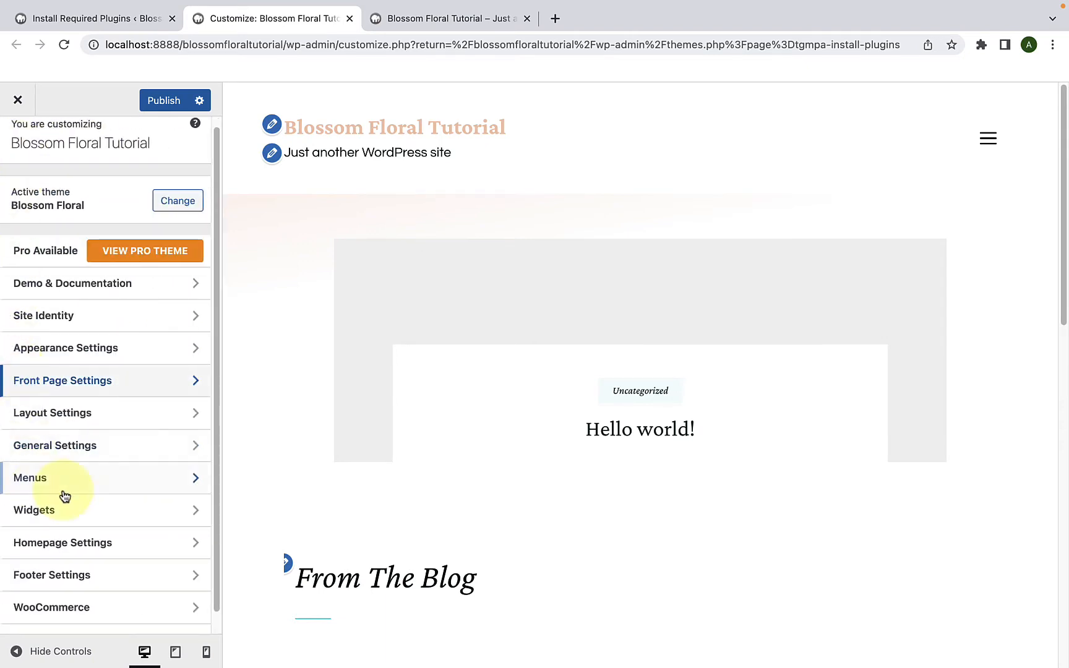
left_click(92, 425)
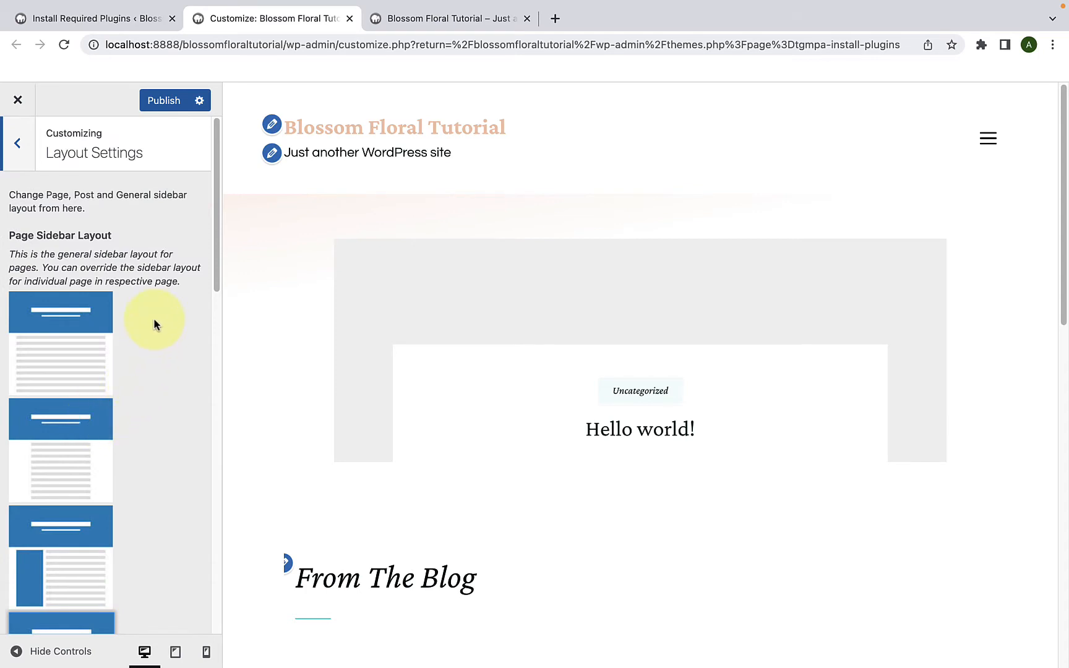
scroll(75, 421, "down", 10)
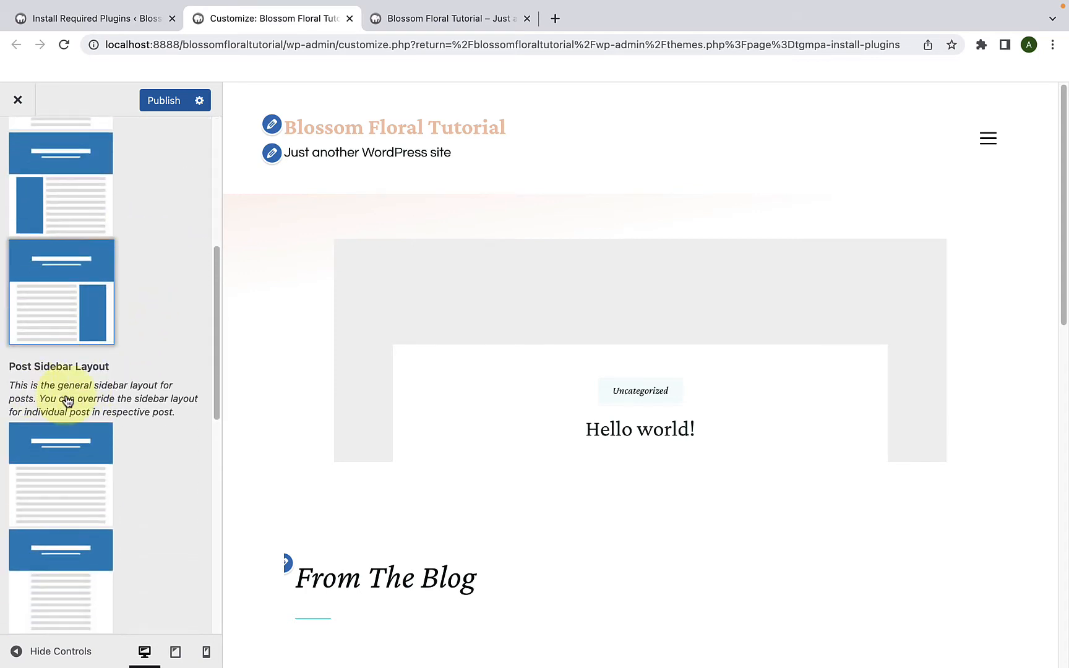
scroll(71, 413, "down", 5)
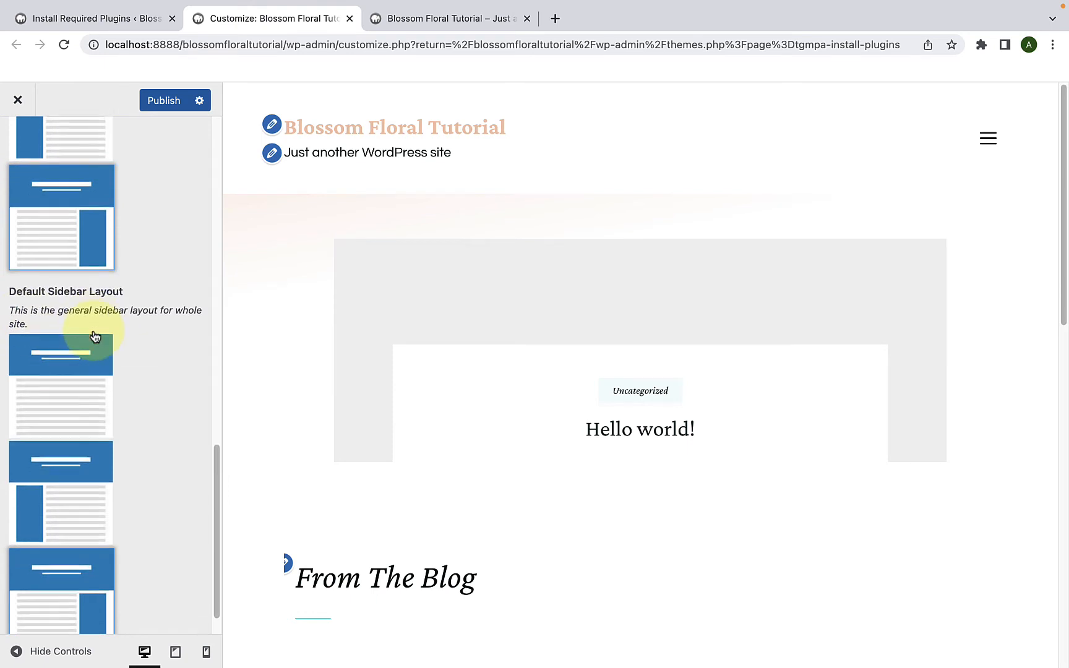
scroll(96, 343, "up", 6)
scroll(96, 350, "up", 3)
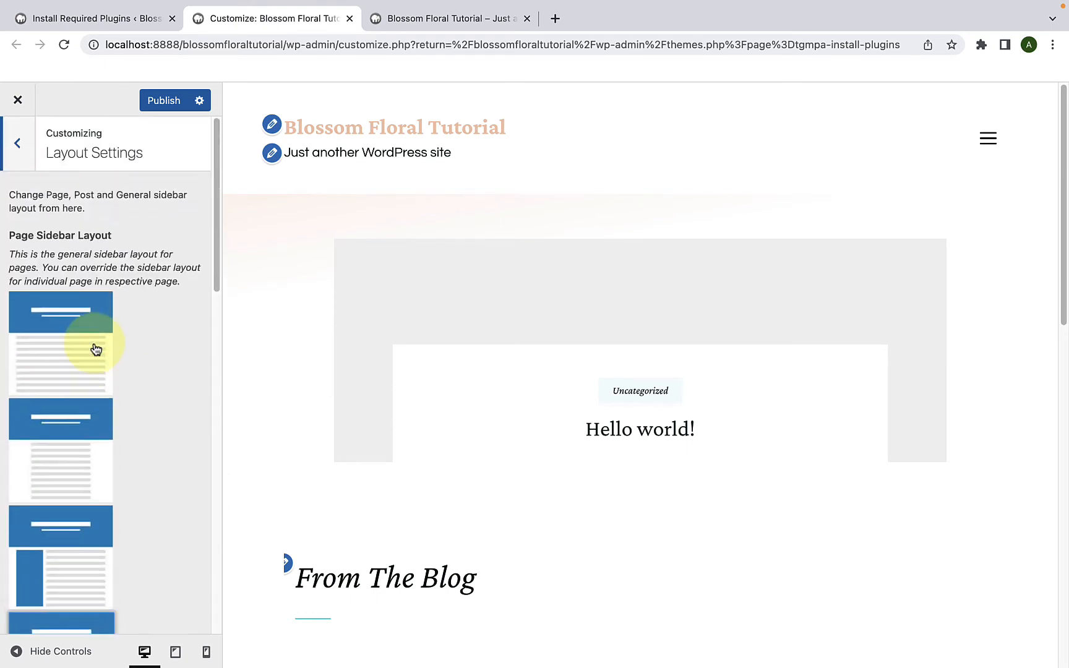
left_click(18, 143)
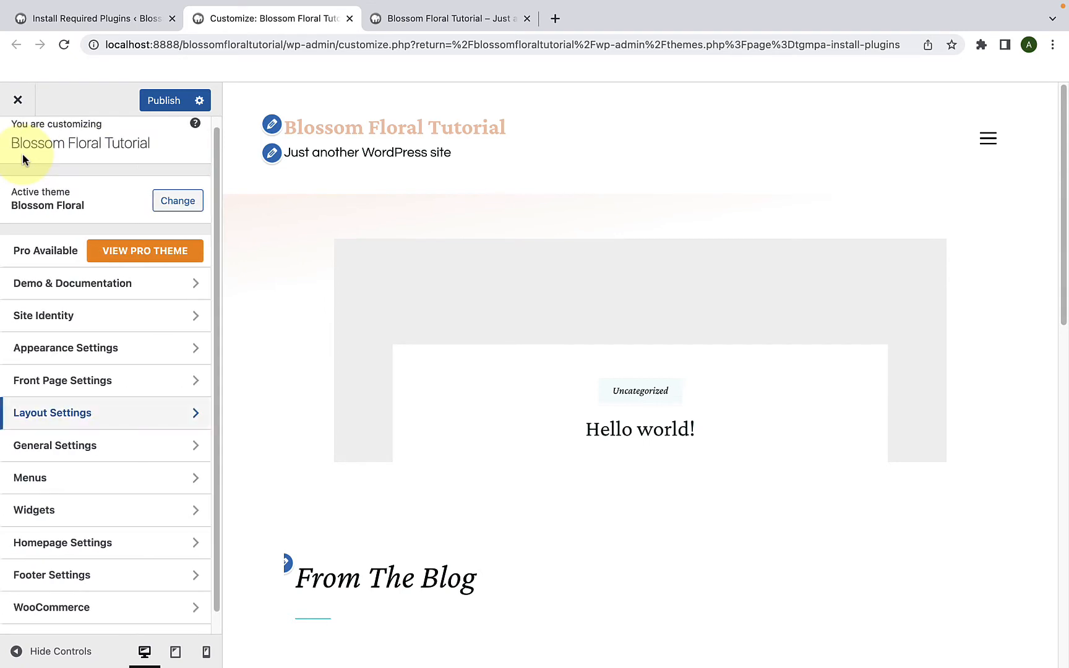
- Look through the Header, Social Media and SEO options in General Settings
left_click(89, 451)
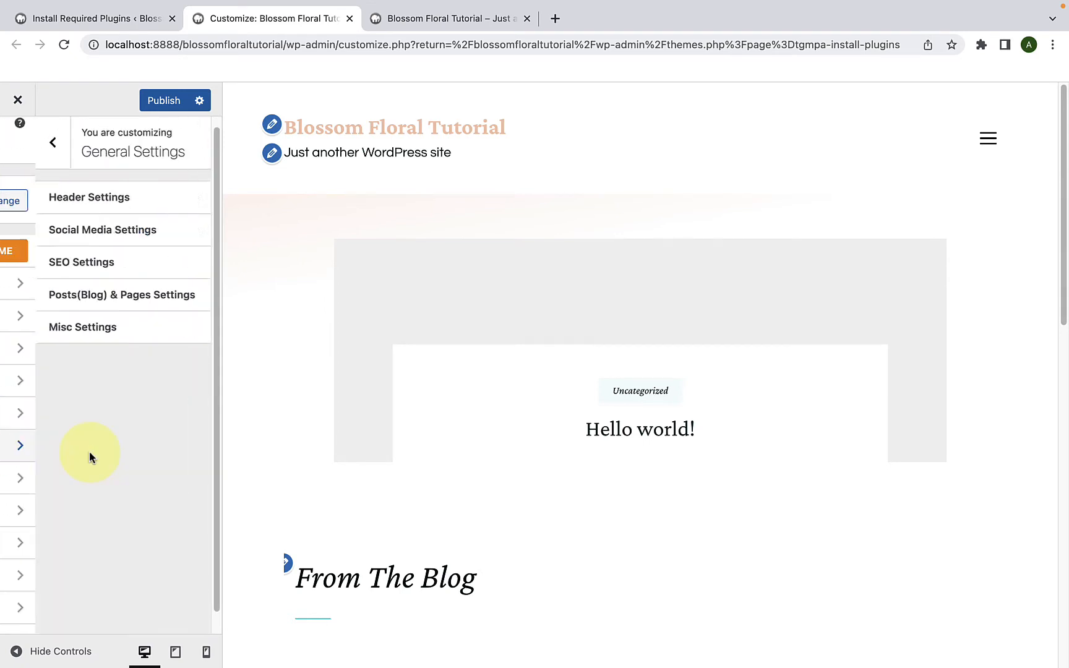
left_click(95, 199)
left_click(18, 149)
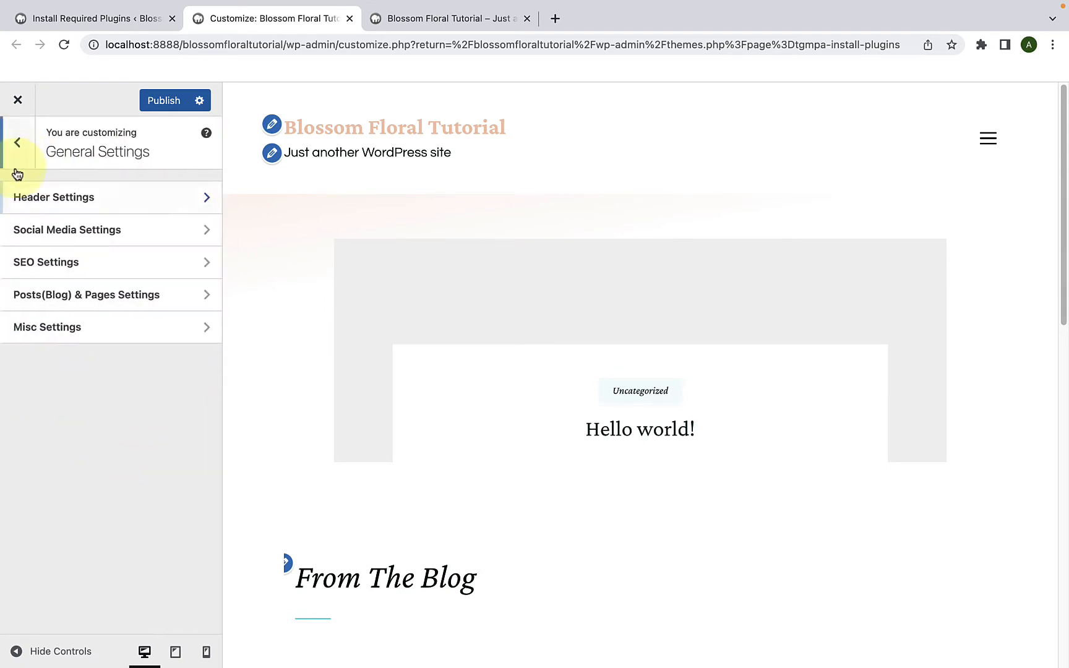
left_click(103, 240)
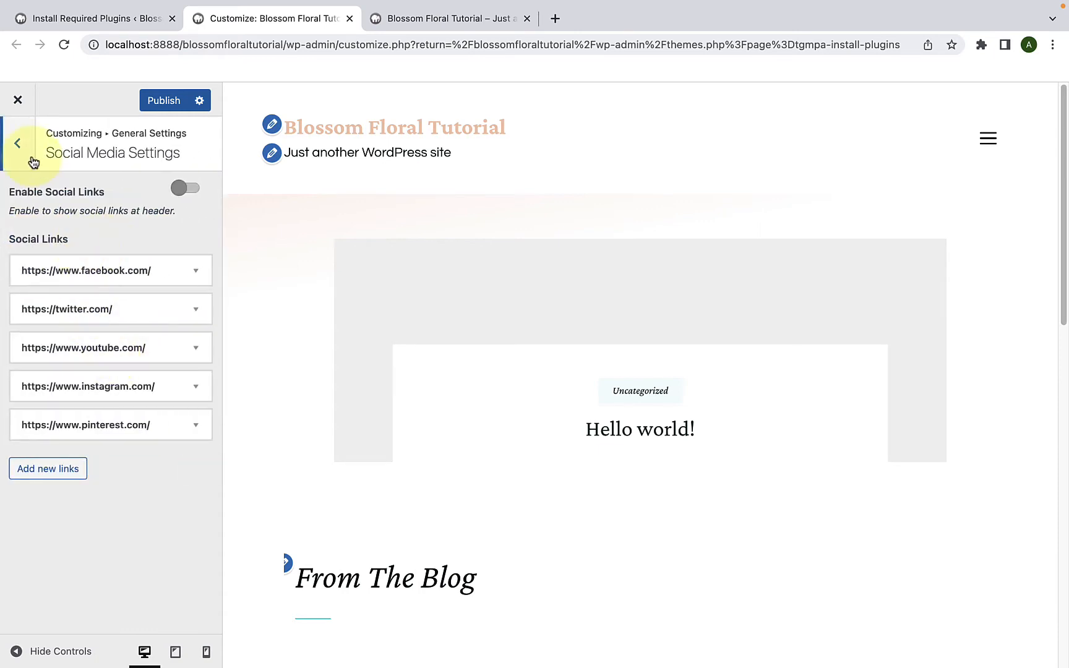
left_click(19, 143)
left_click(90, 272)
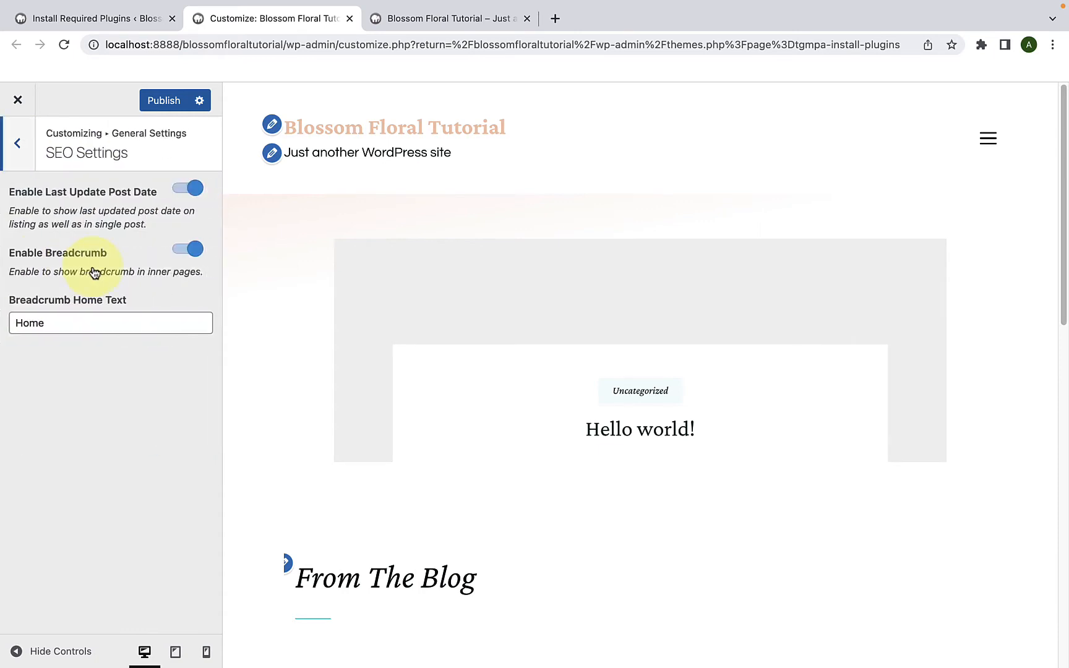
left_click(27, 149)
- Look through the Posts(Blog) & Pages Settings and the Misc Settings, including the 404 image option, in General Settings
left_click(76, 300)
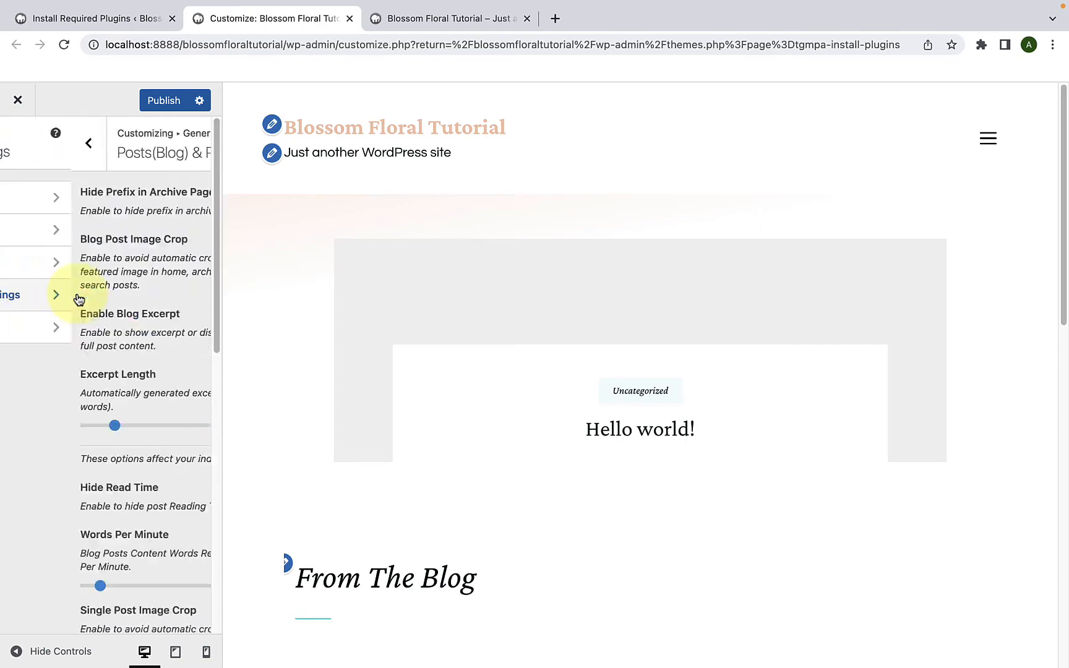
scroll(87, 347, "down", 5)
scroll(90, 363, "up", 5)
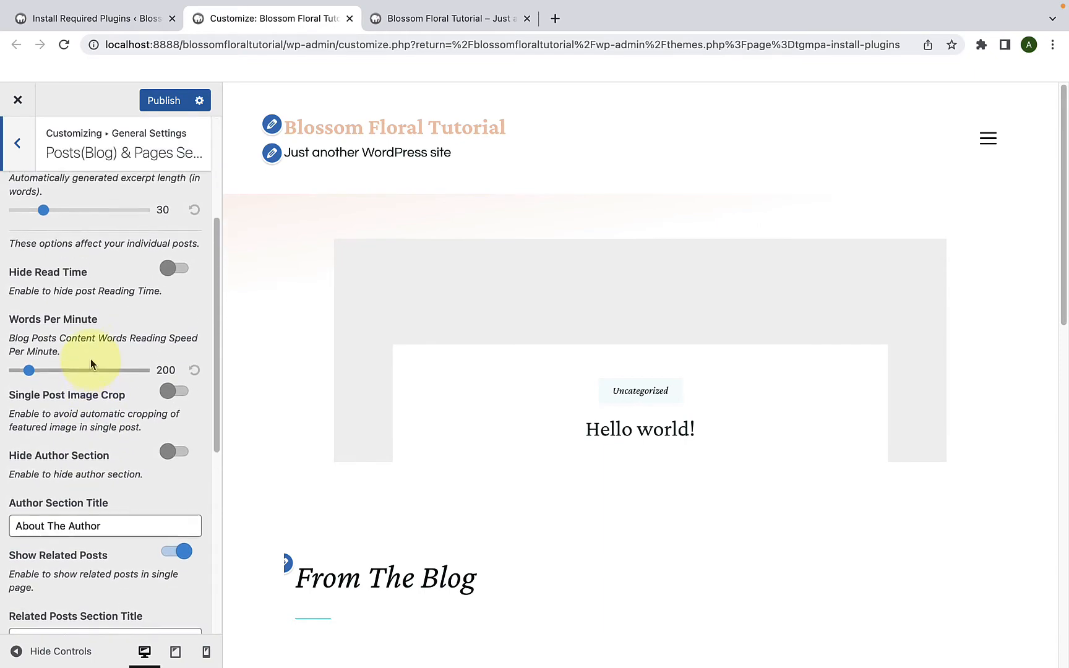
left_click(31, 167)
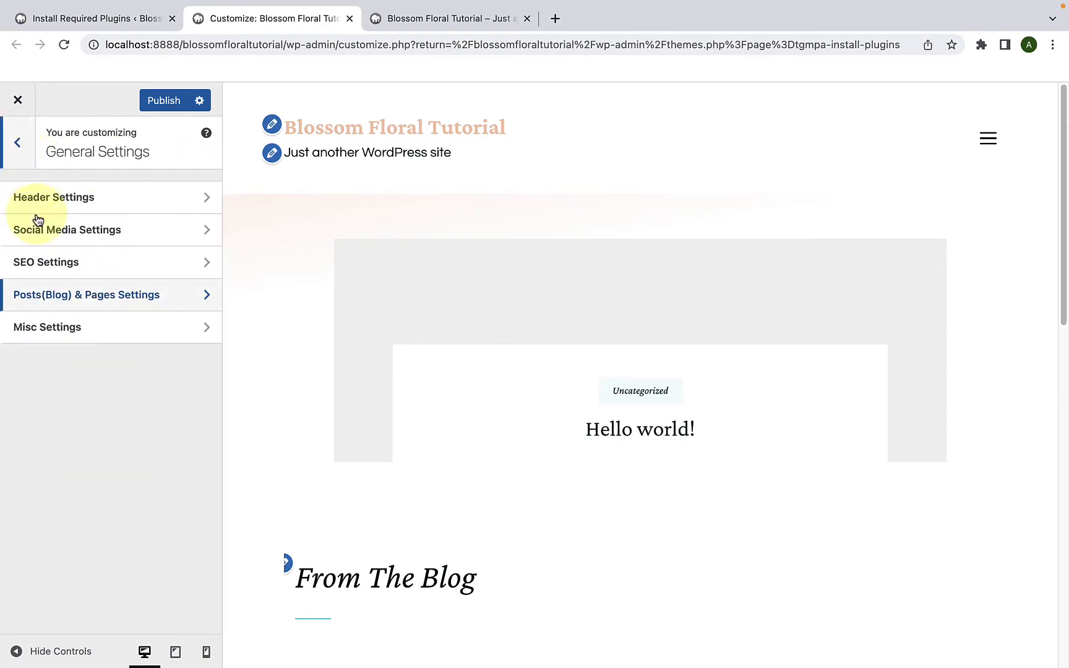
left_click(78, 334)
scroll(99, 340, "down", 1)
scroll(105, 350, "down", 2)
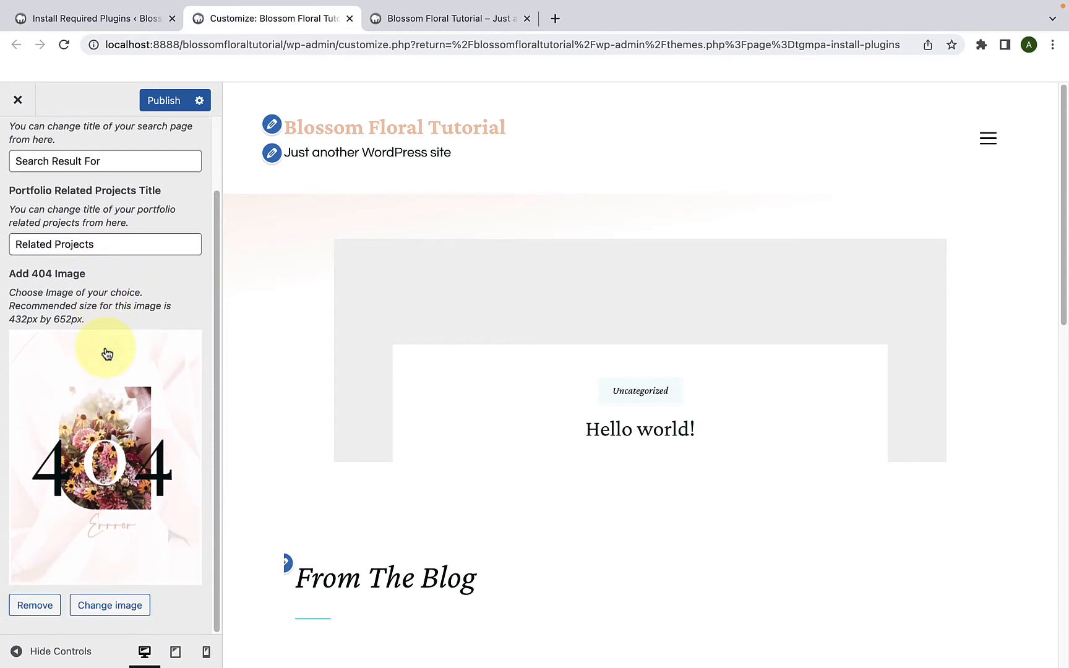
scroll(105, 352, "up", 3)
left_click(25, 159)
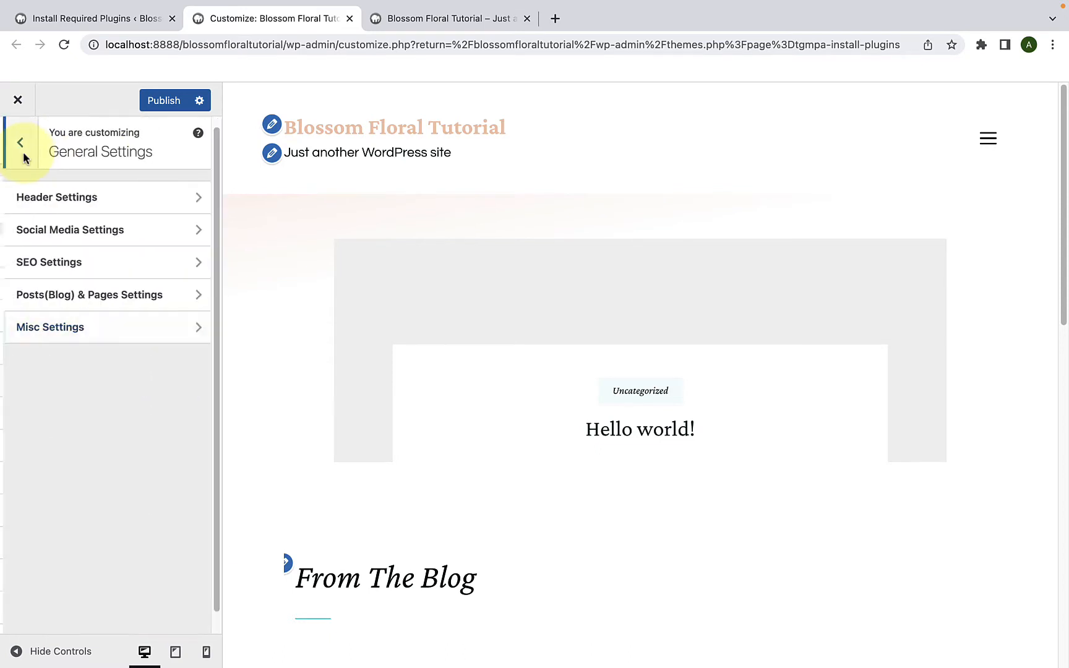
left_click(23, 151)
- Look over the Menus section and the widget areas in Widgets, including the blocks in the Sidebar area
scroll(68, 458, "down", 1)
left_click(70, 458)
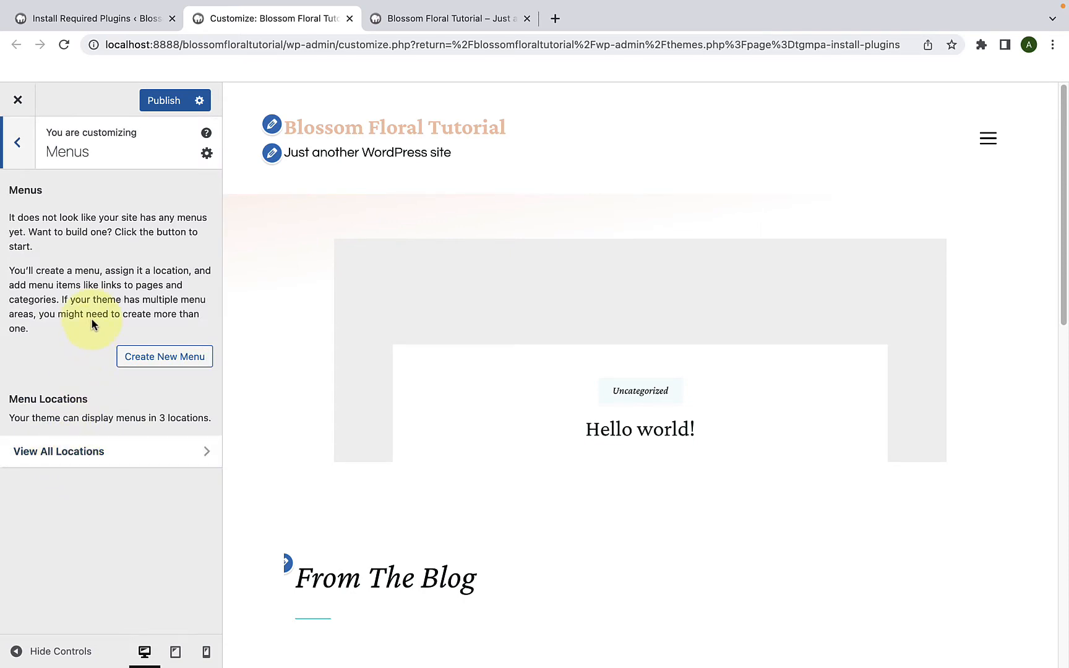
left_click(26, 147)
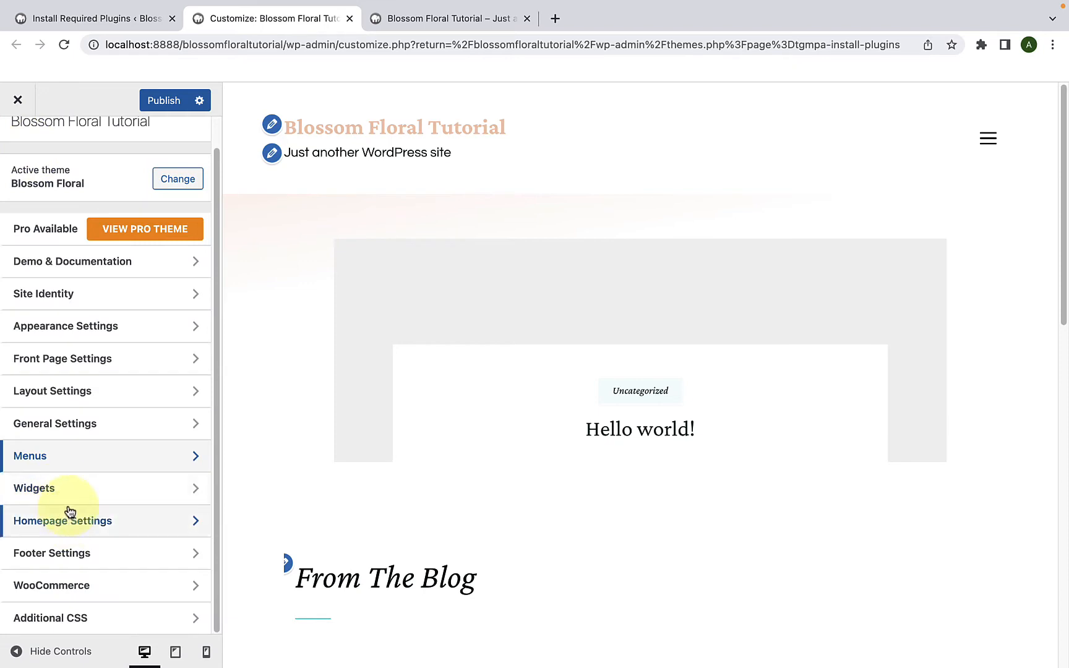
left_click(69, 501)
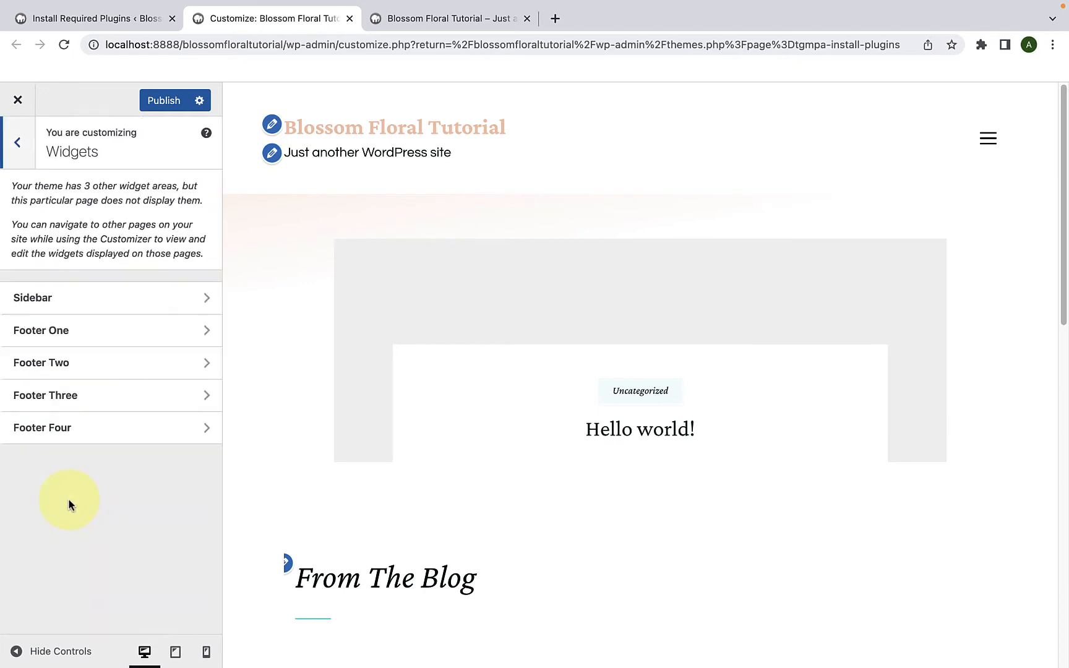
left_click(102, 310)
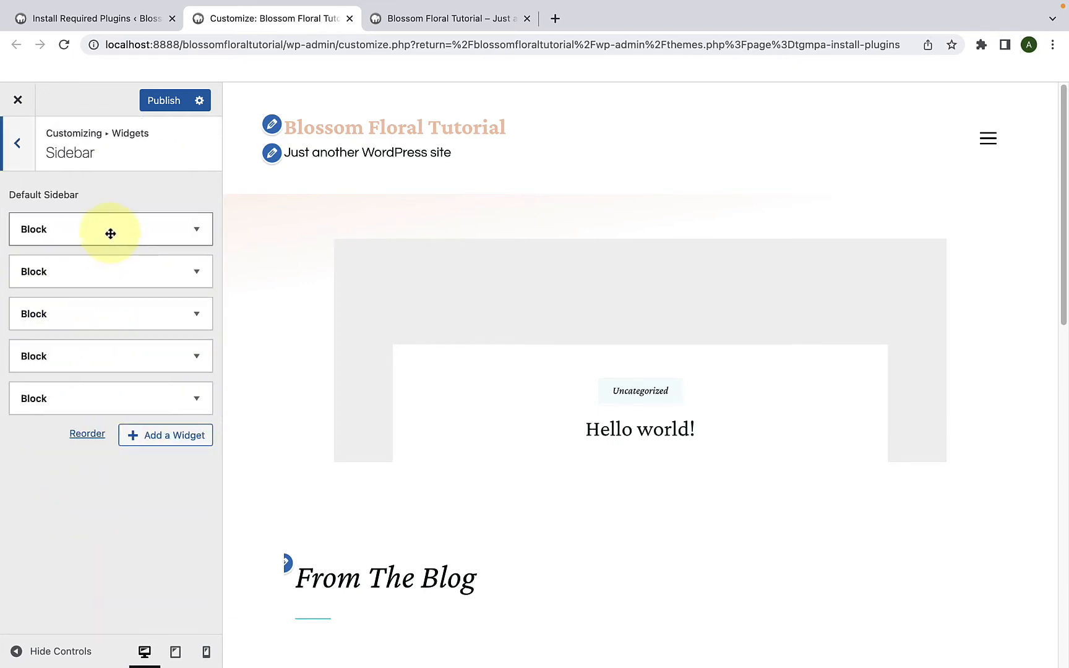
left_click(23, 151)
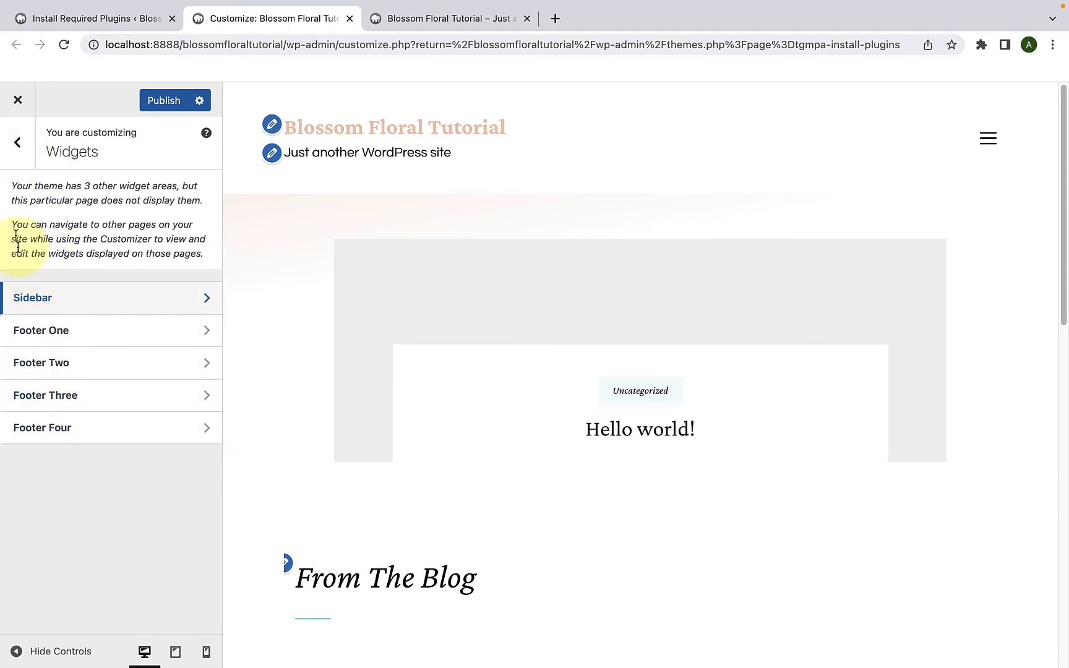
left_click(18, 144)
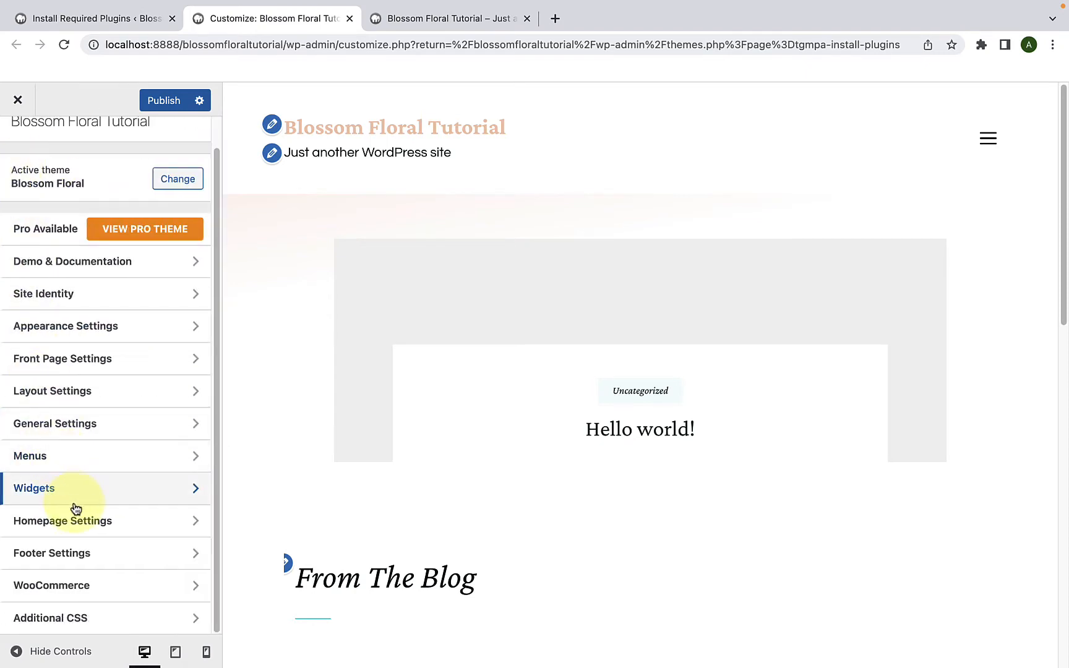
- Look over the Homepage Settings, Footer Settings, WooCommerce and Additional CSS sections of the Customizer
left_click(96, 518)
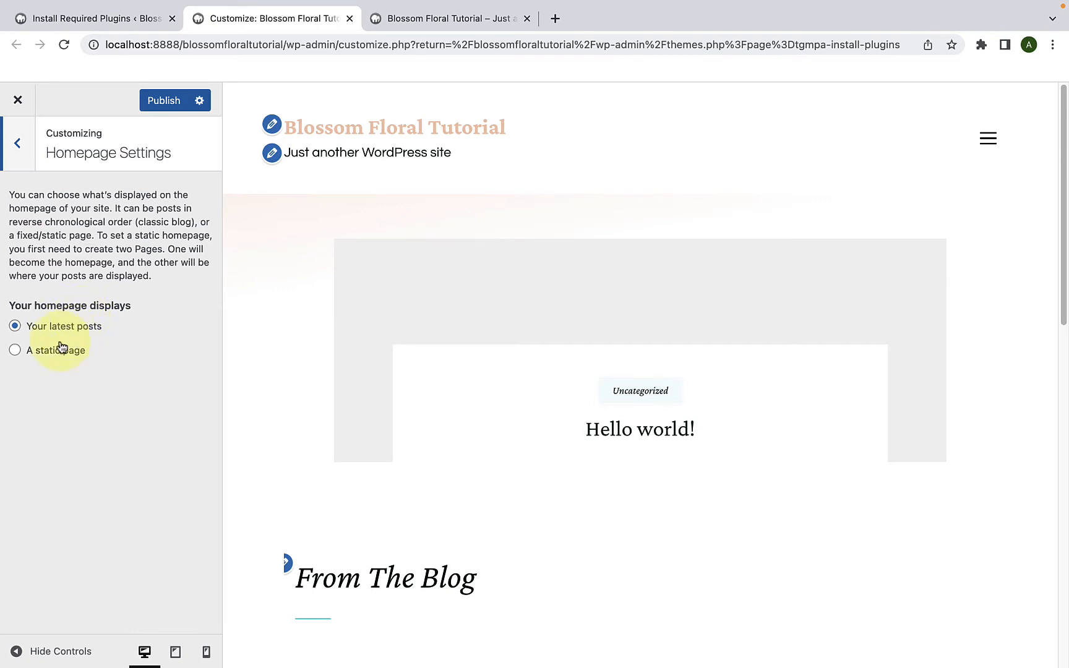
left_click(19, 166)
left_click(89, 553)
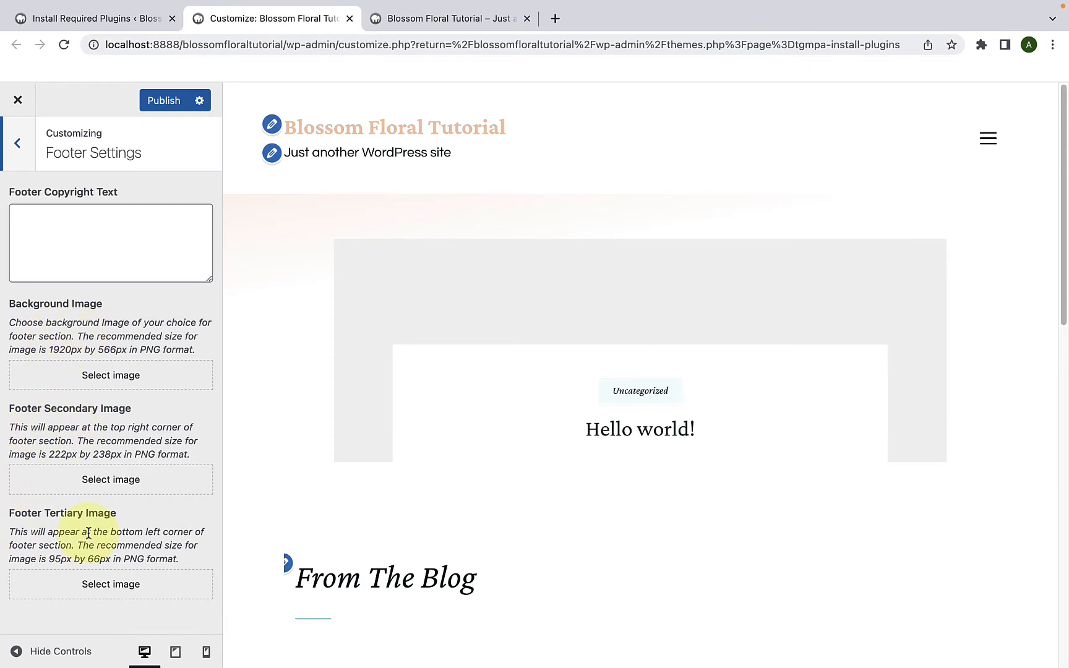
left_click(18, 143)
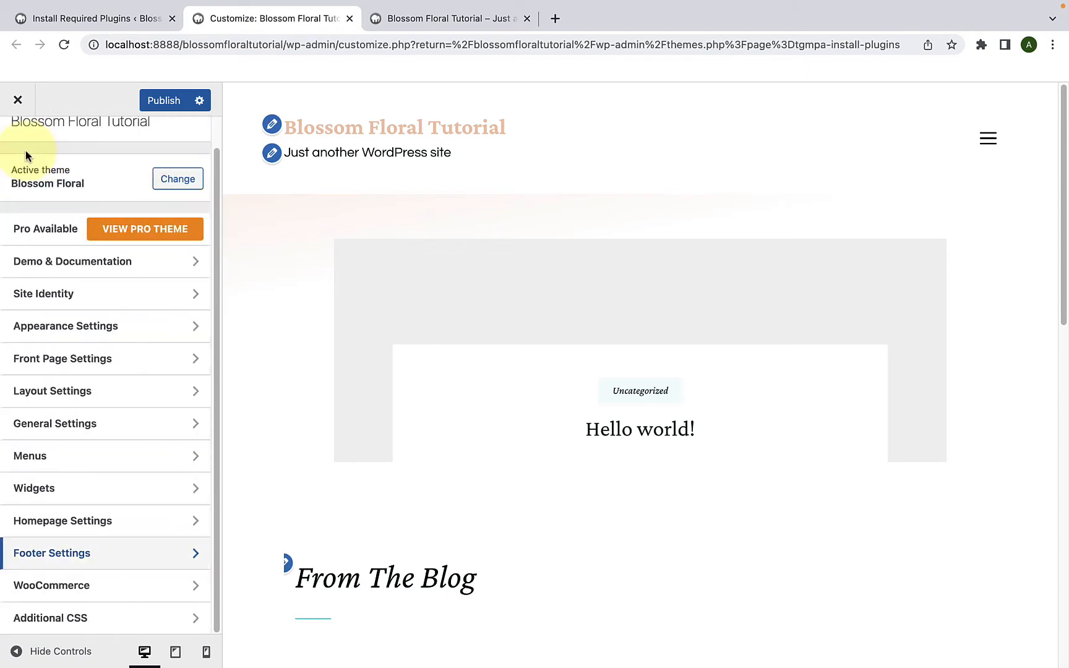
left_click(113, 593)
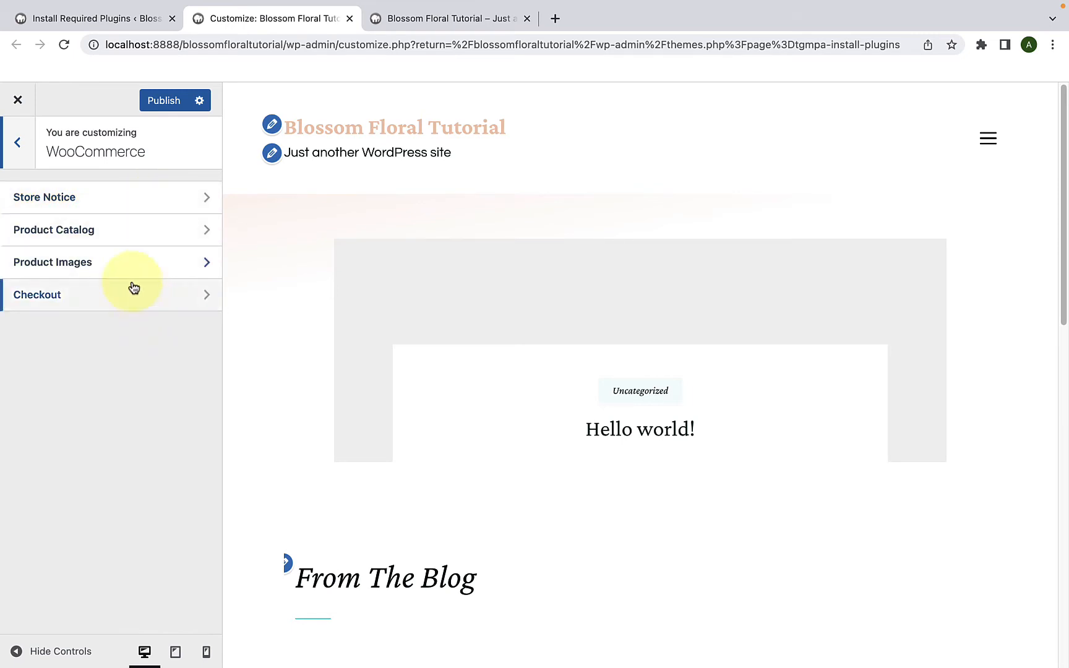
left_click(19, 146)
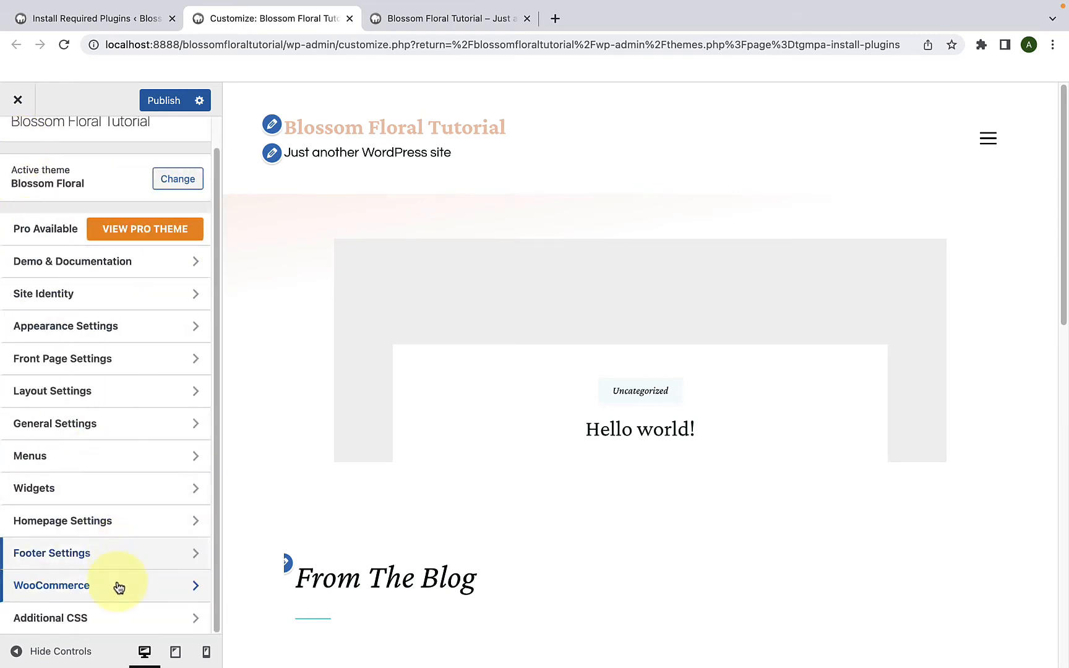
left_click(116, 620)
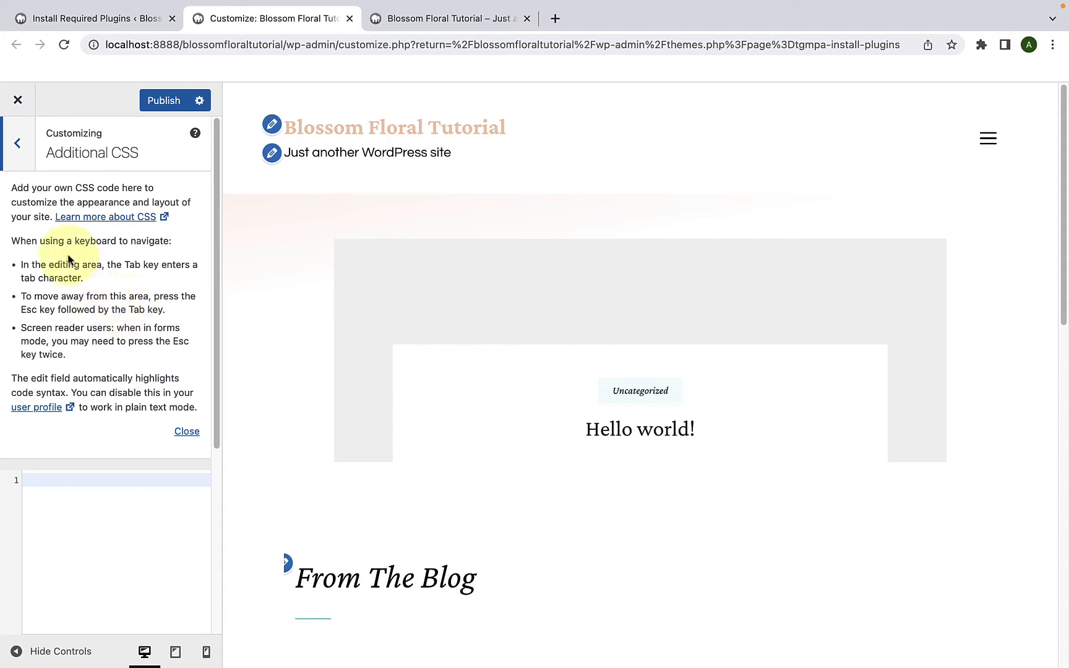
left_click(18, 143)
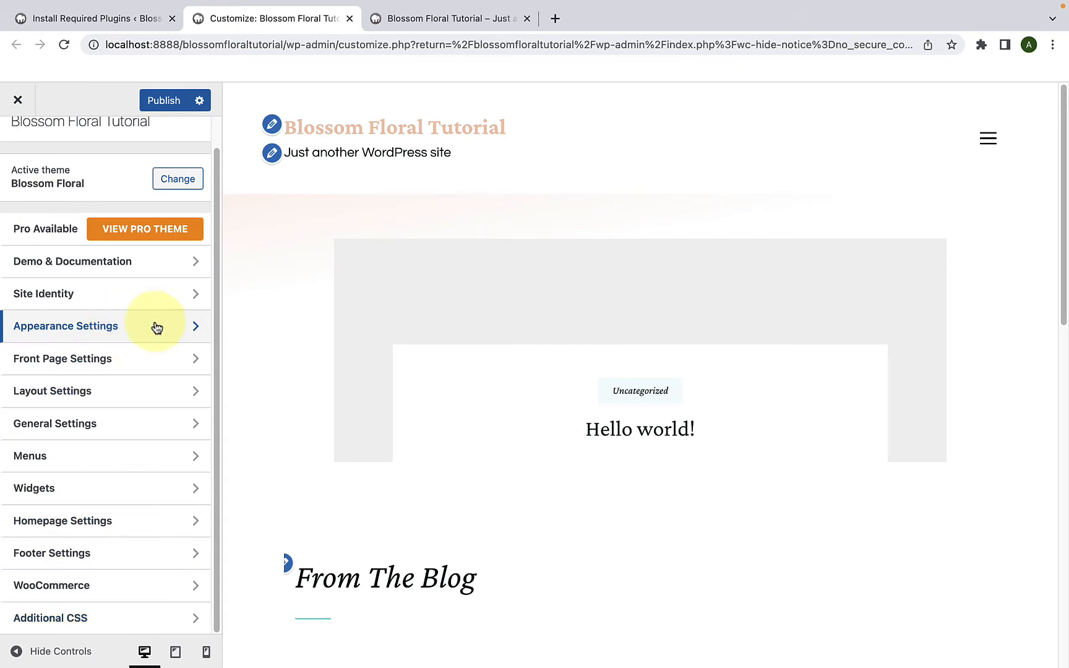
- In the Customizer's Homepage Settings, set the homepage to display a static page
left_click(151, 529)
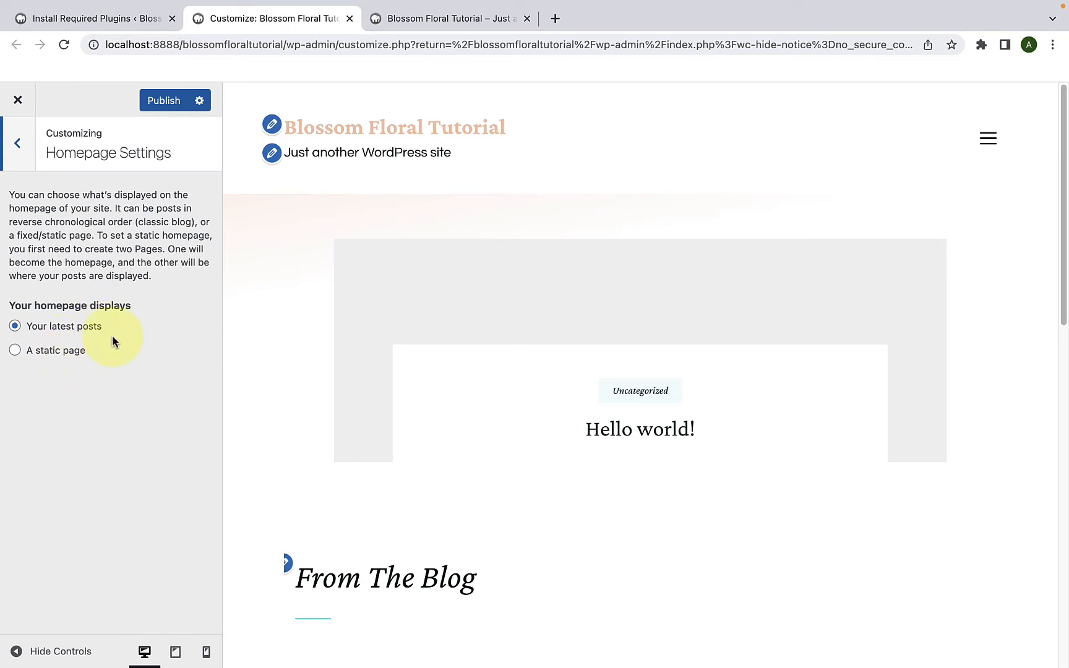
scroll(356, 426, "down", 10)
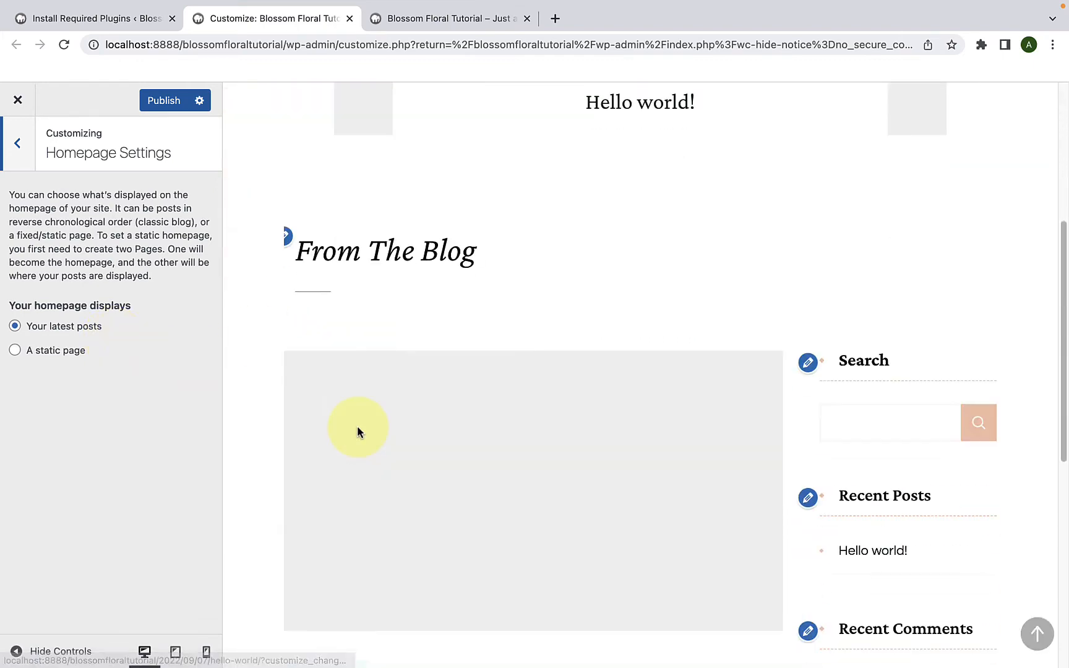
scroll(358, 427, "down", 4)
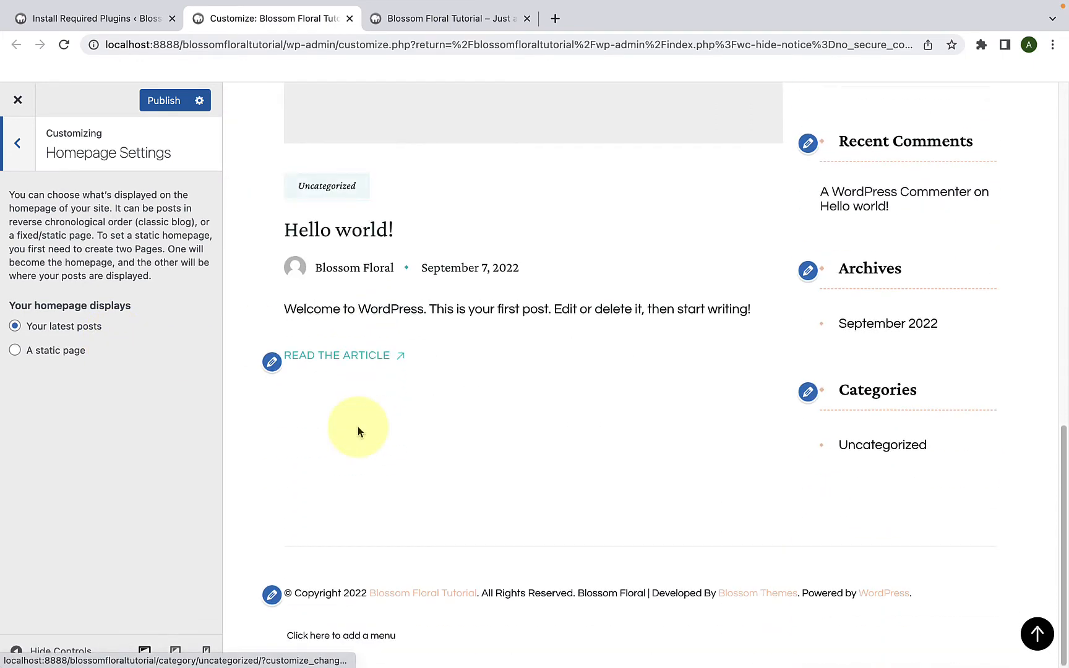
scroll(358, 427, "up", 6)
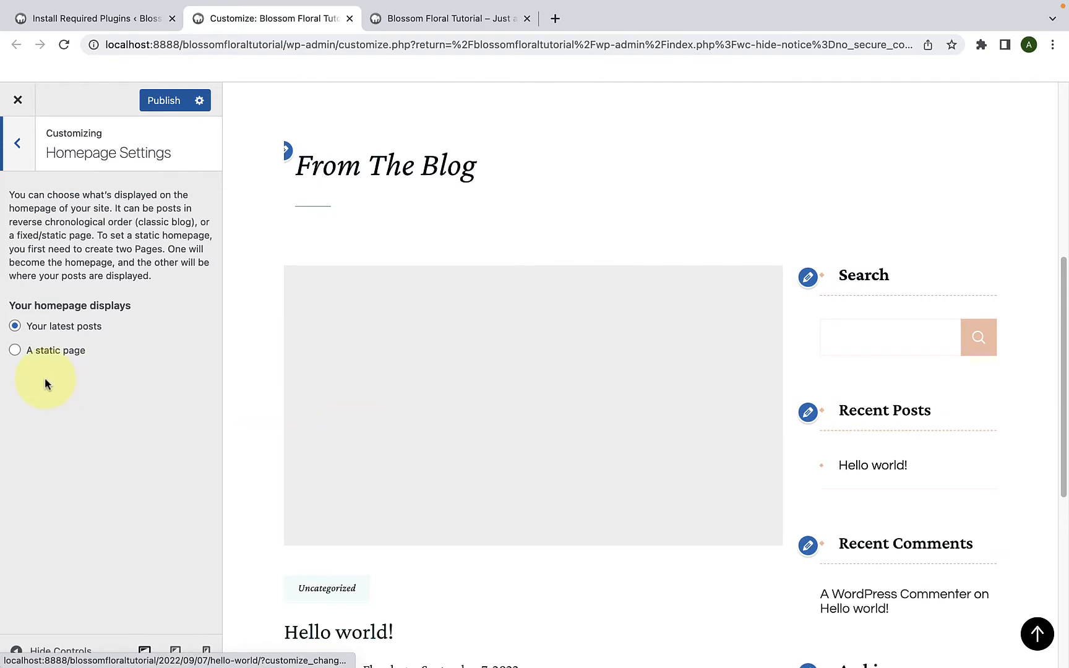
left_click(15, 353)
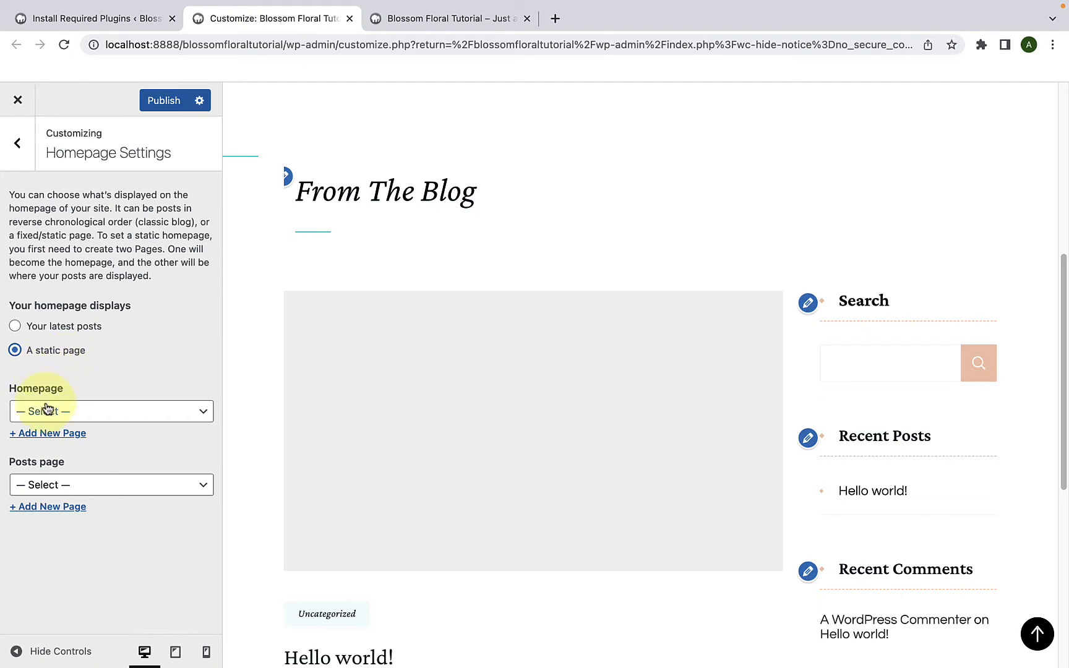
- Add a new page titled "Home" as the static homepage and look it over in the preview
left_click(71, 414)
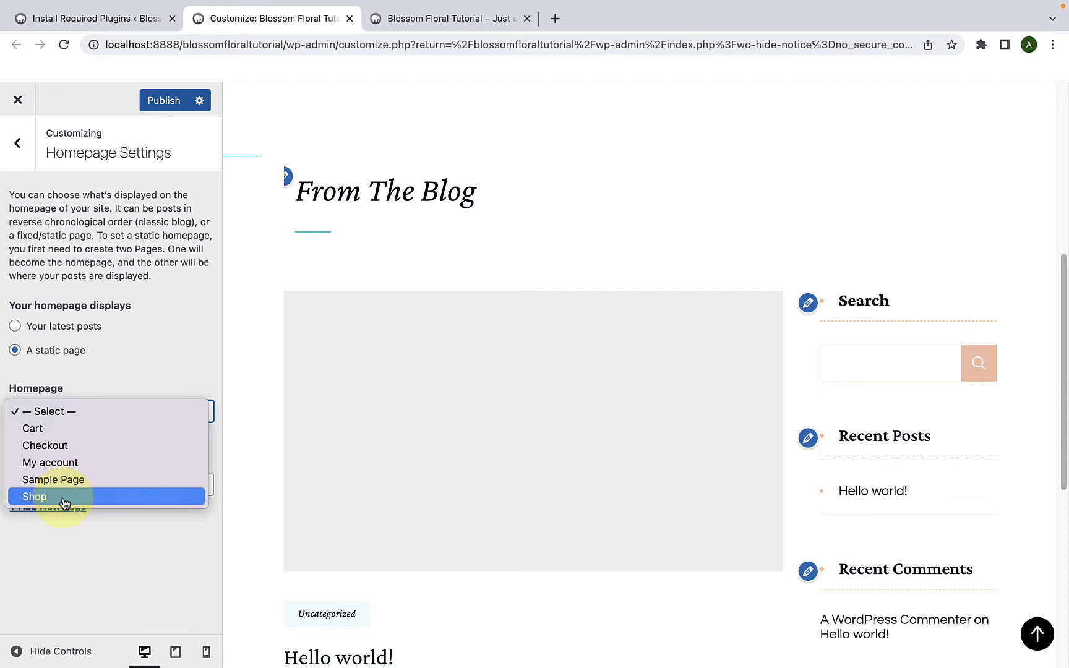
left_click(129, 373)
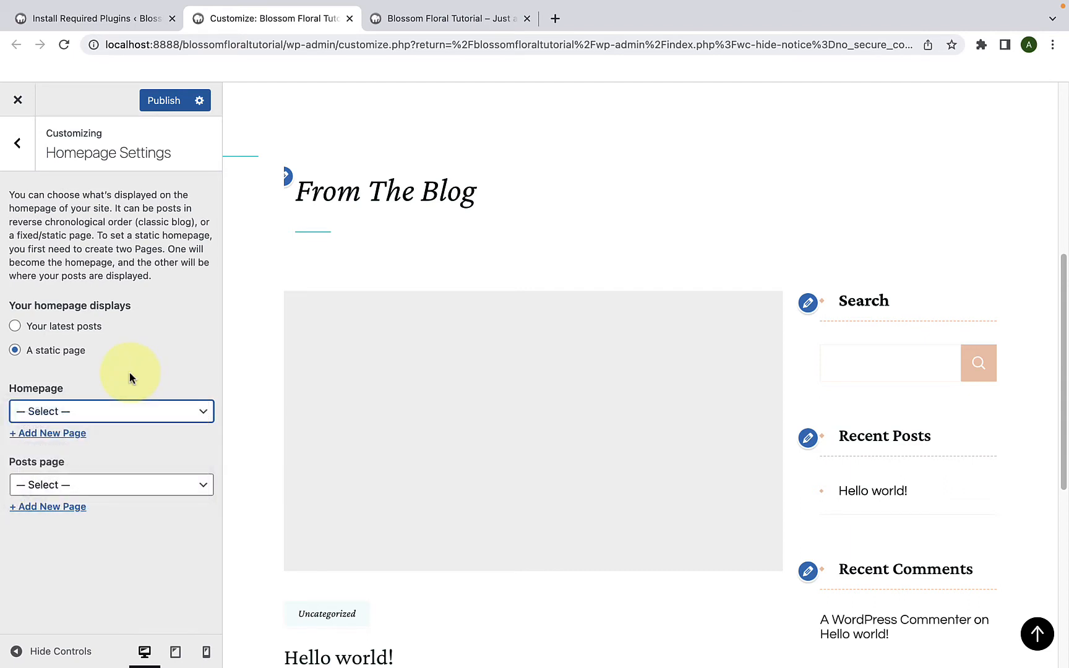
left_click(79, 444)
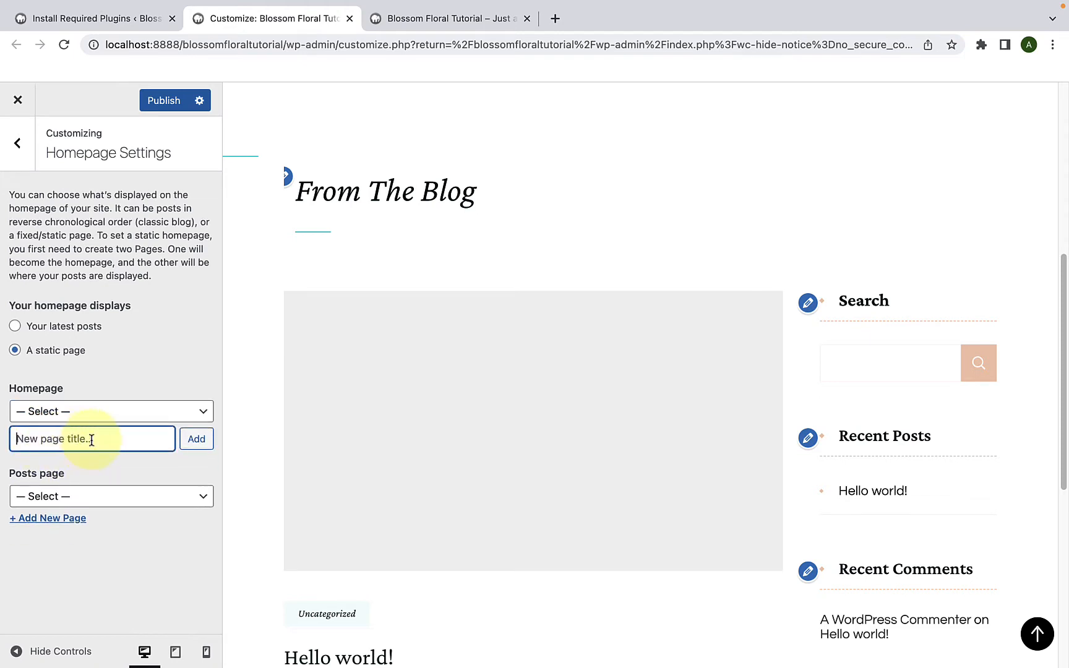
type("Home")
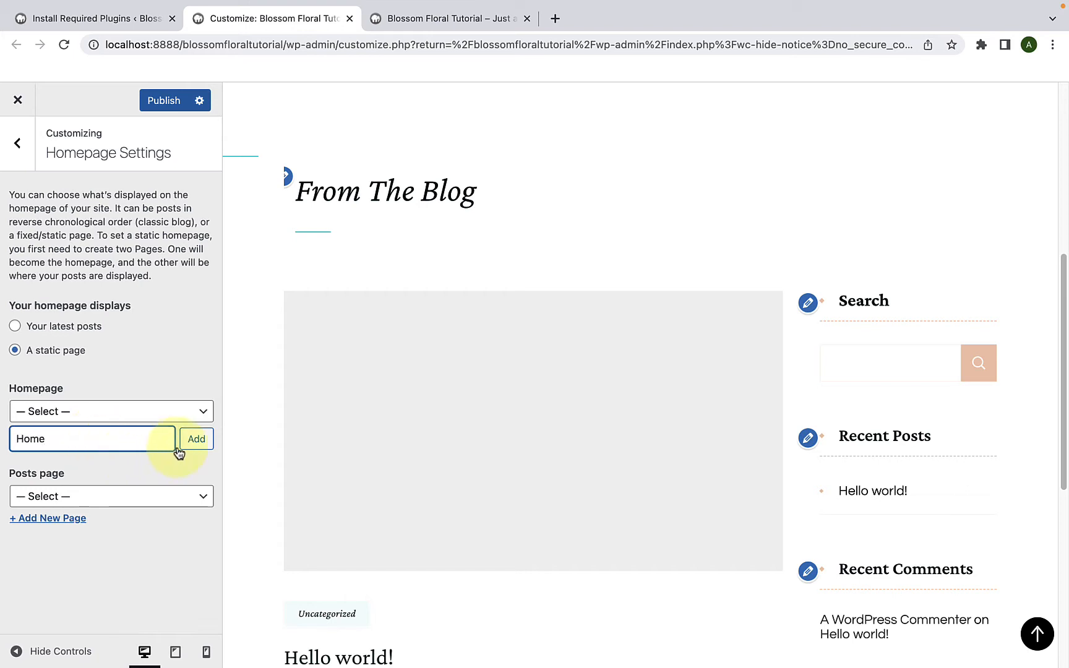
left_click(206, 439)
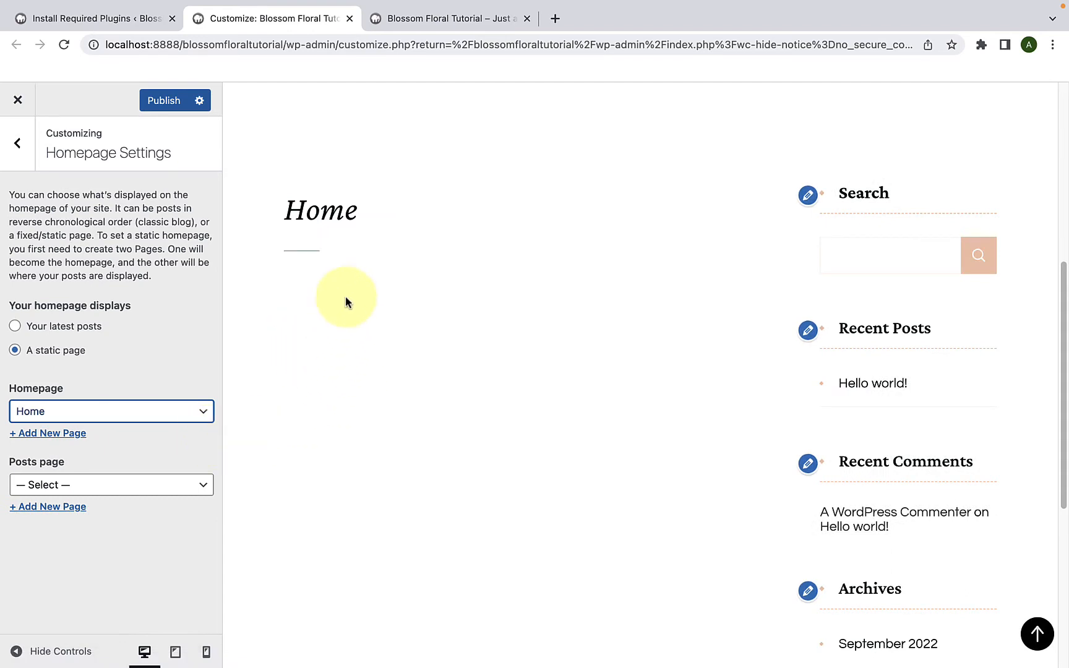
scroll(339, 303, "down", 5)
scroll(339, 302, "up", 5)
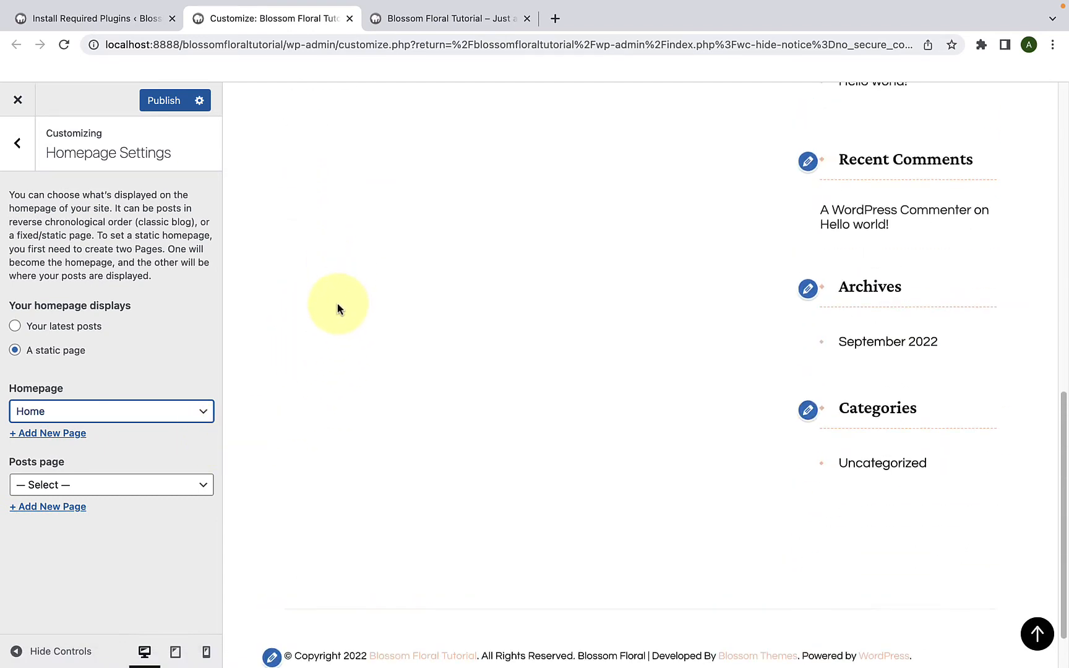
scroll(335, 314, "up", 1)
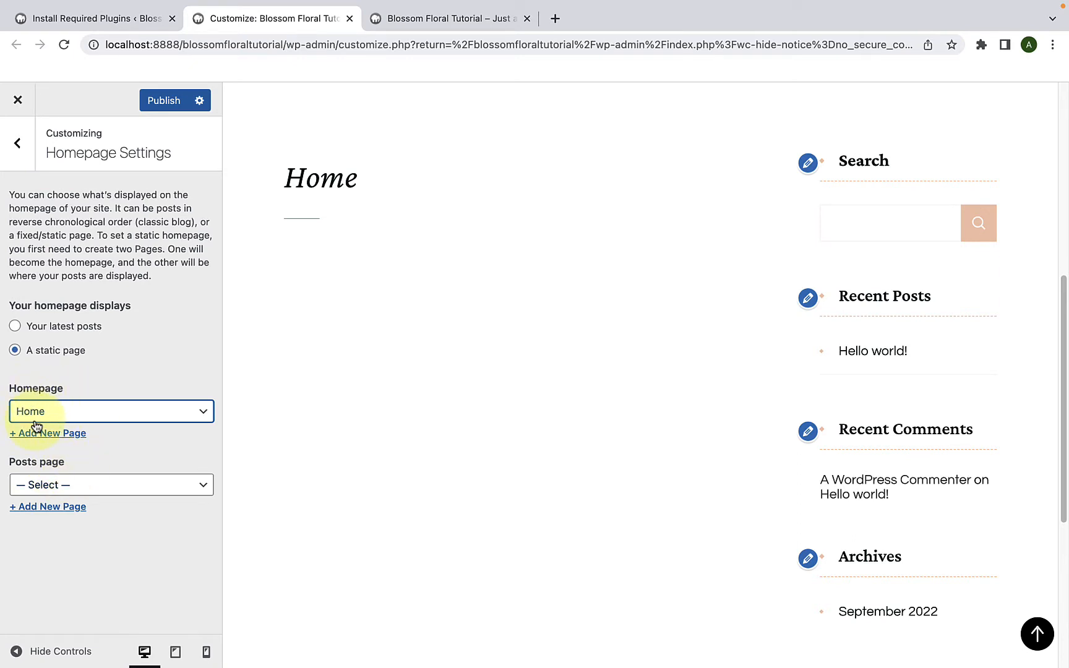
- Add a new page titled "Blog" as the posts page
left_click(75, 495)
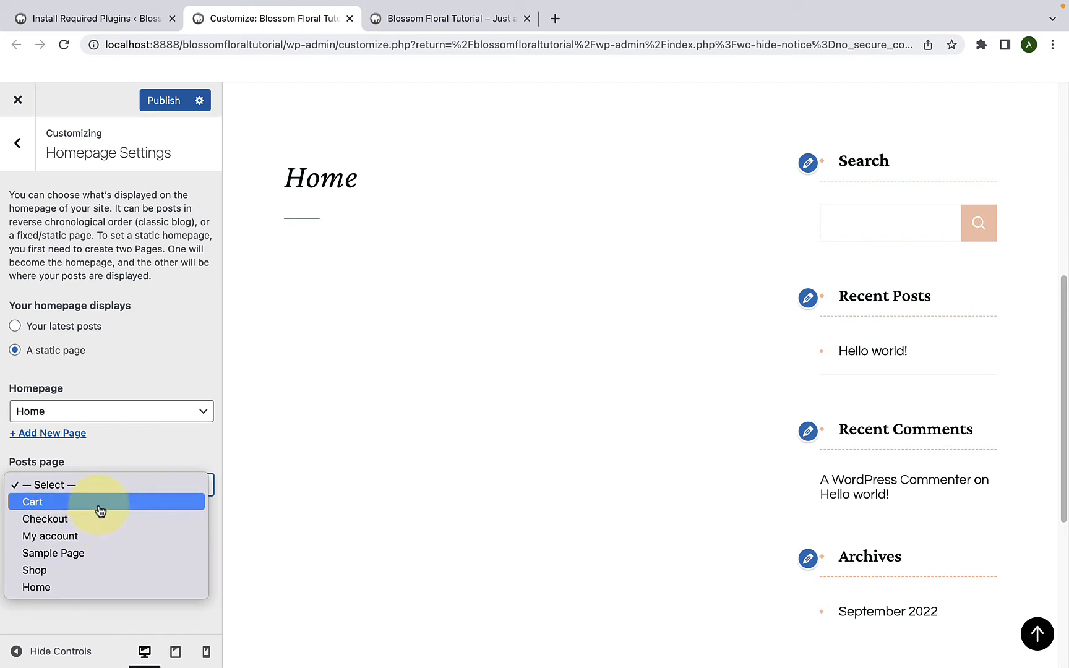
left_click(109, 457)
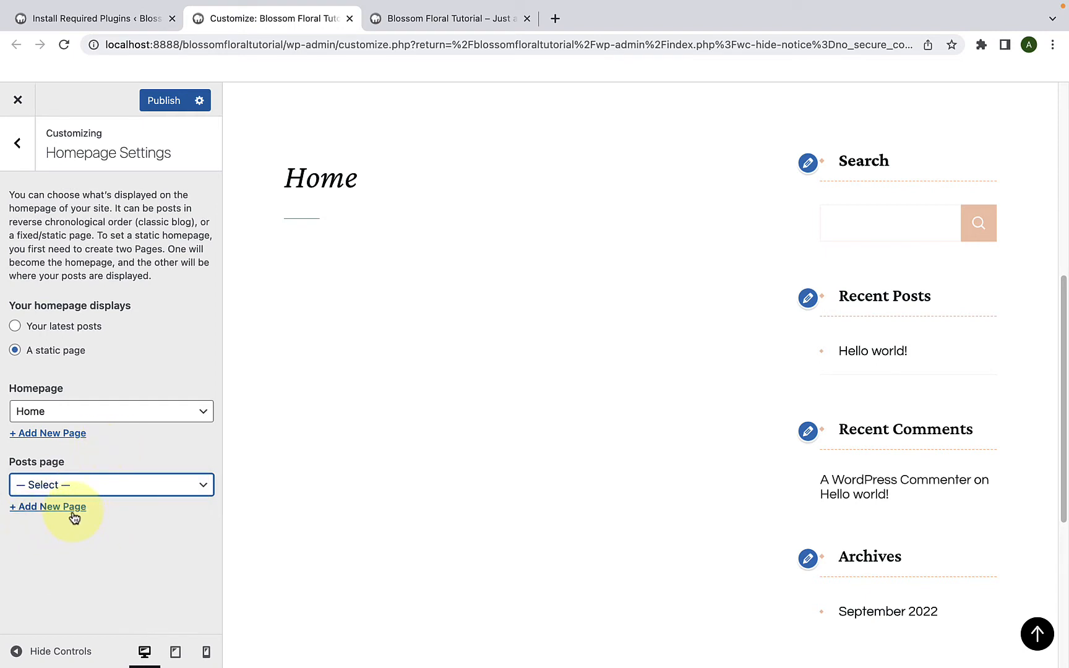
left_click(73, 515)
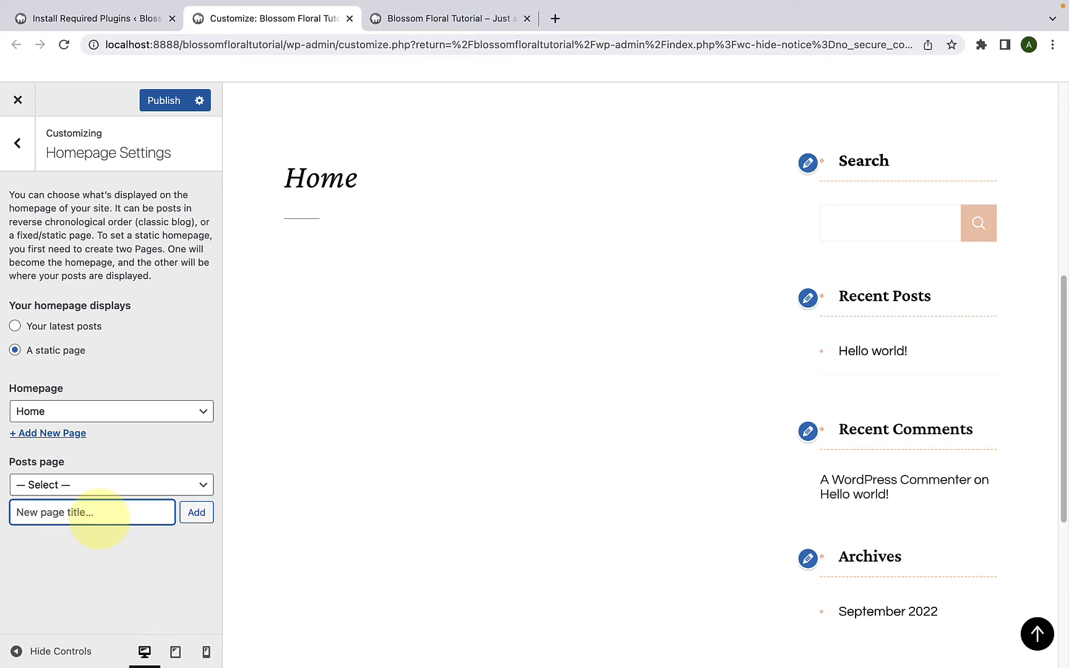
type("Blog")
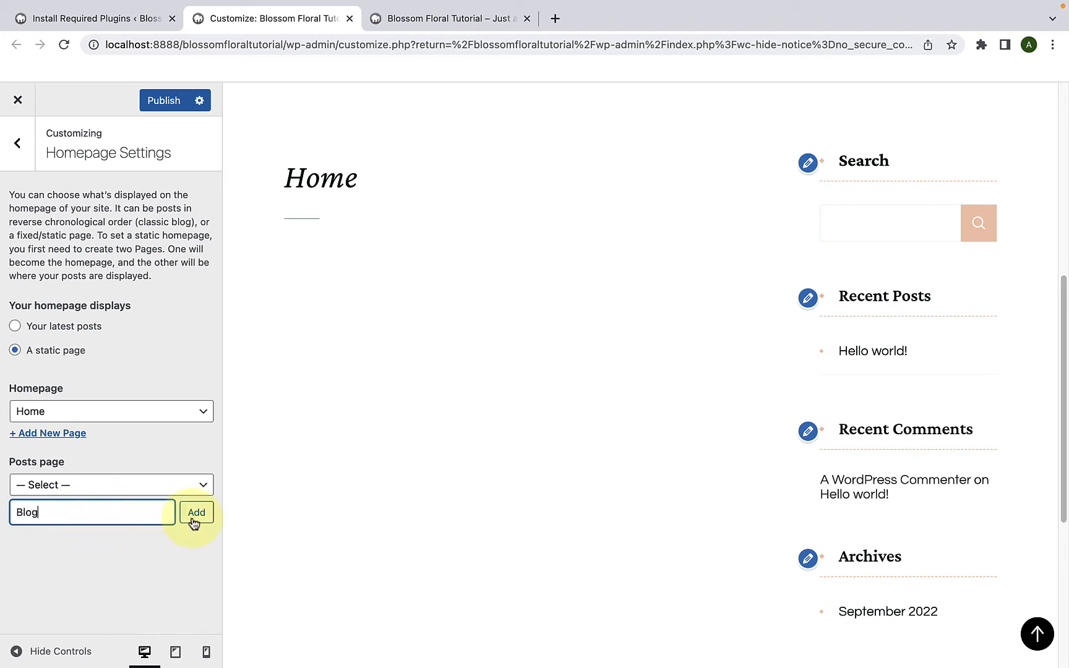
left_click(195, 513)
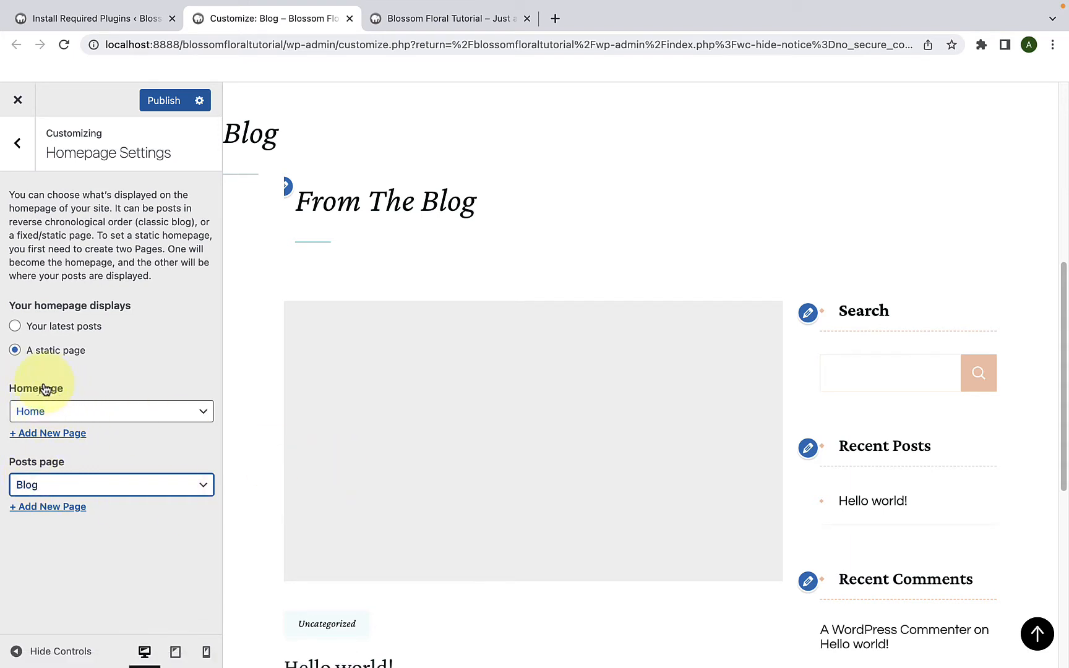
- Check the Blog and Home pages in the preview and publish the homepage settings
scroll(469, 346, "up", 3)
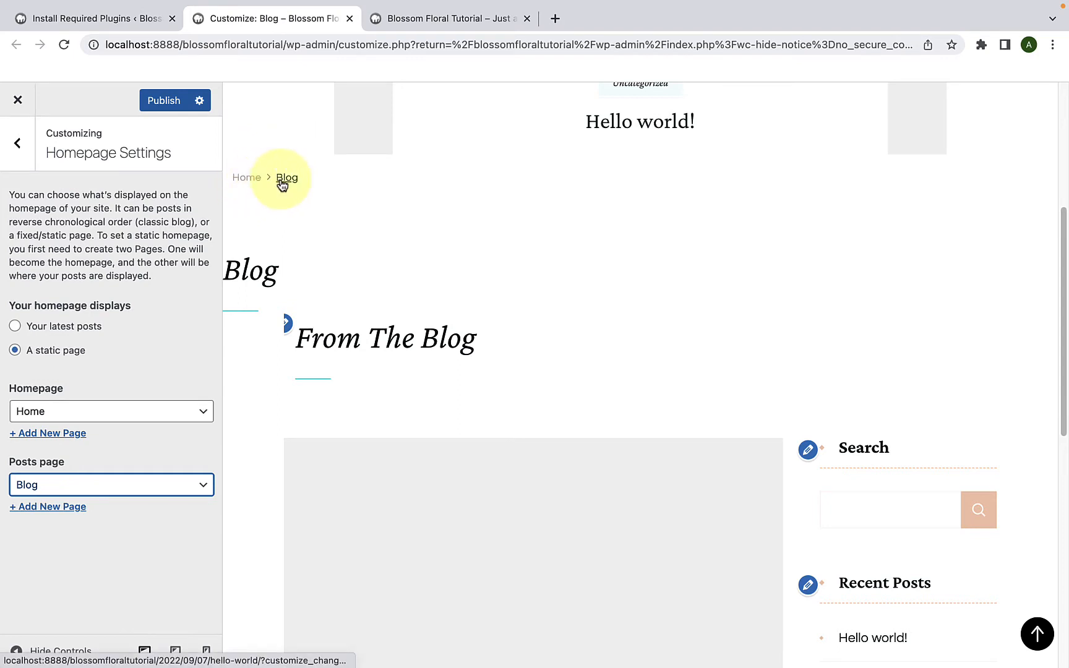
scroll(374, 350, "down", 3)
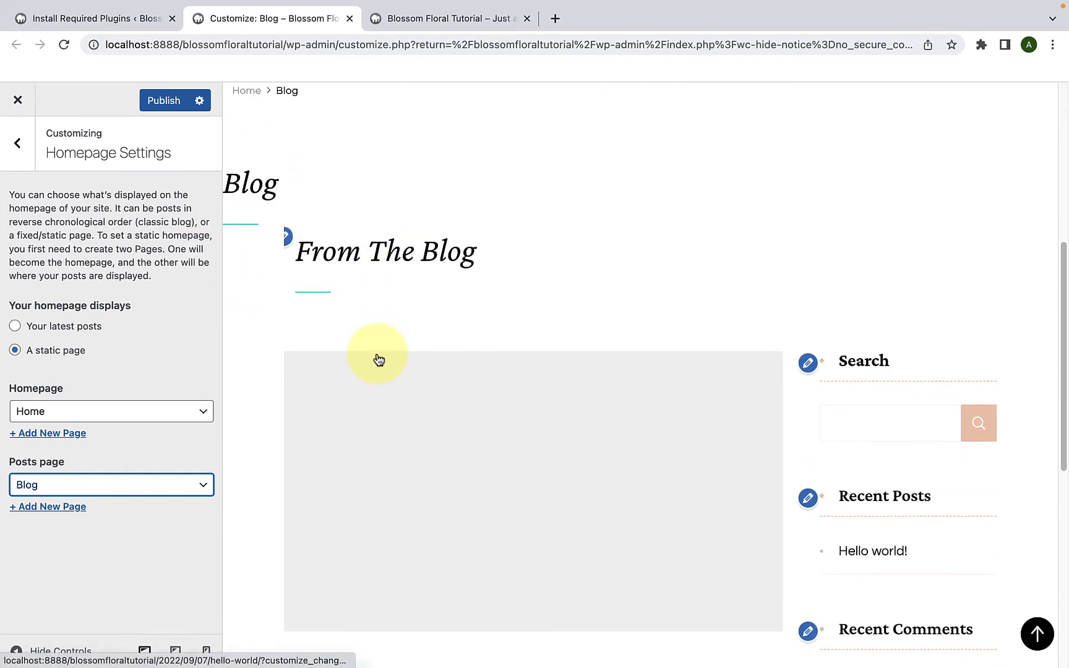
scroll(379, 360, "up", 3)
left_click(254, 231)
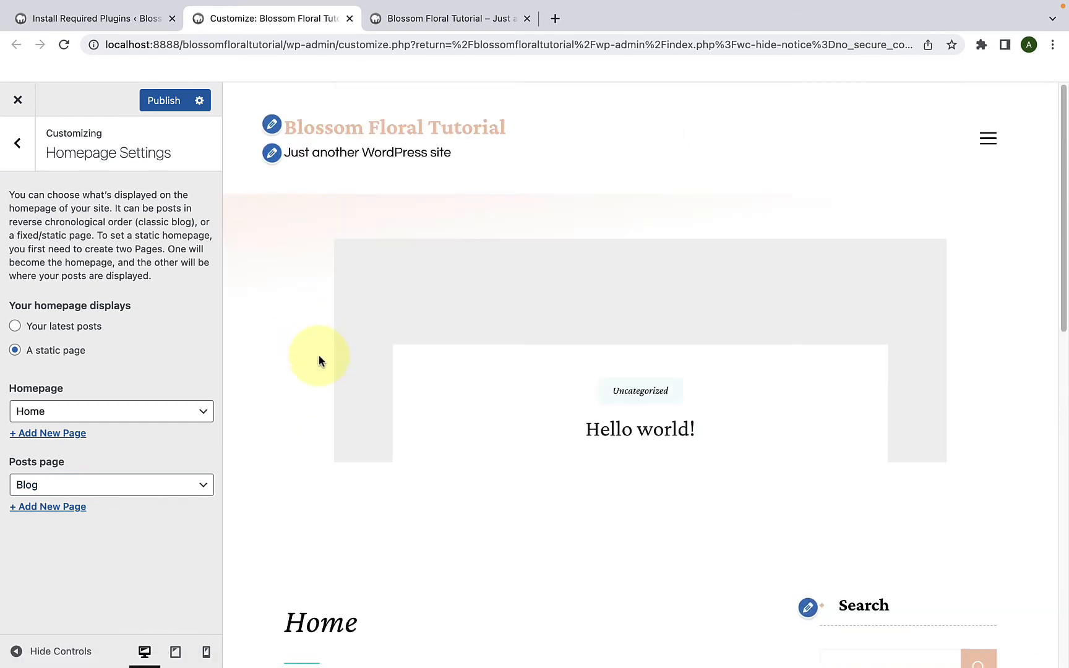
scroll(331, 393, "down", 8)
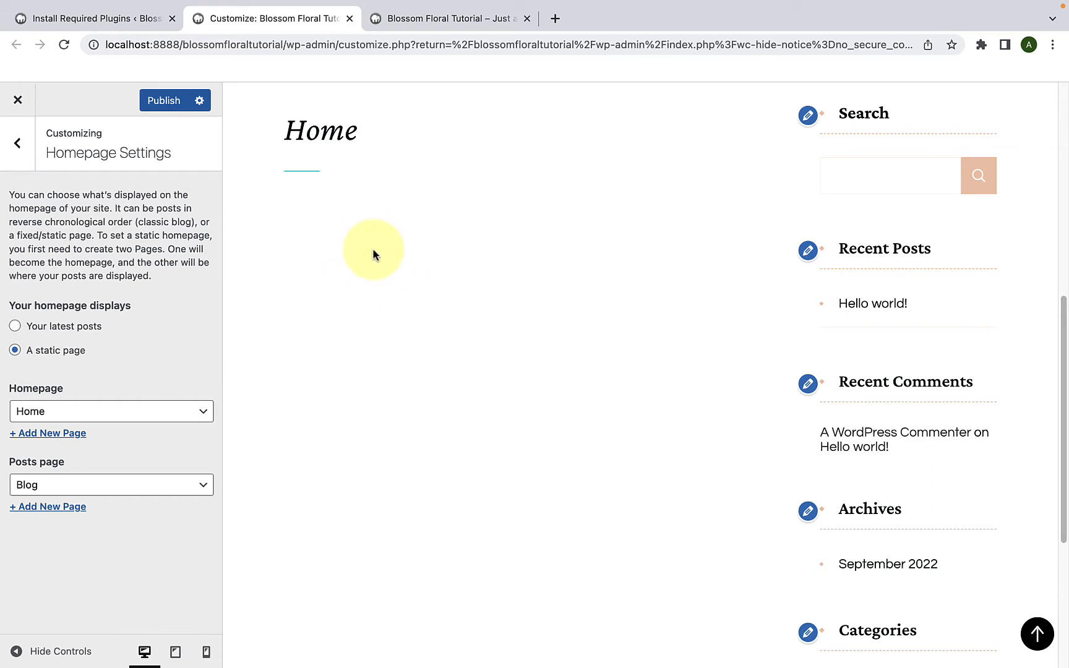
left_click(171, 103)
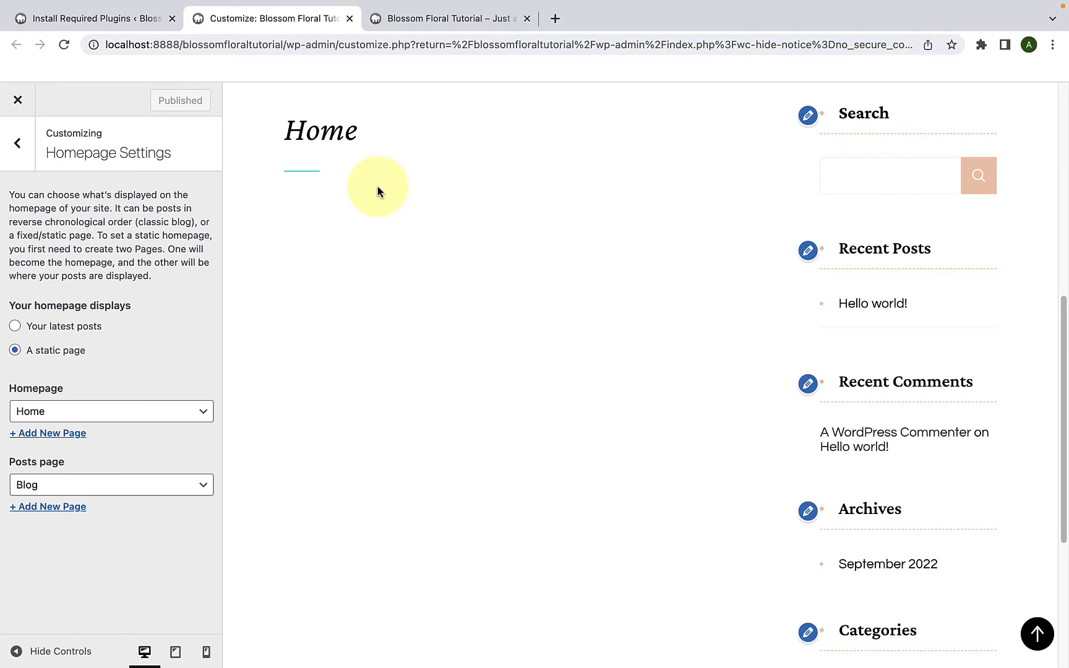
- From the WordPress dashboard's list of all pages, open the Home front page for editing
left_click(153, 19)
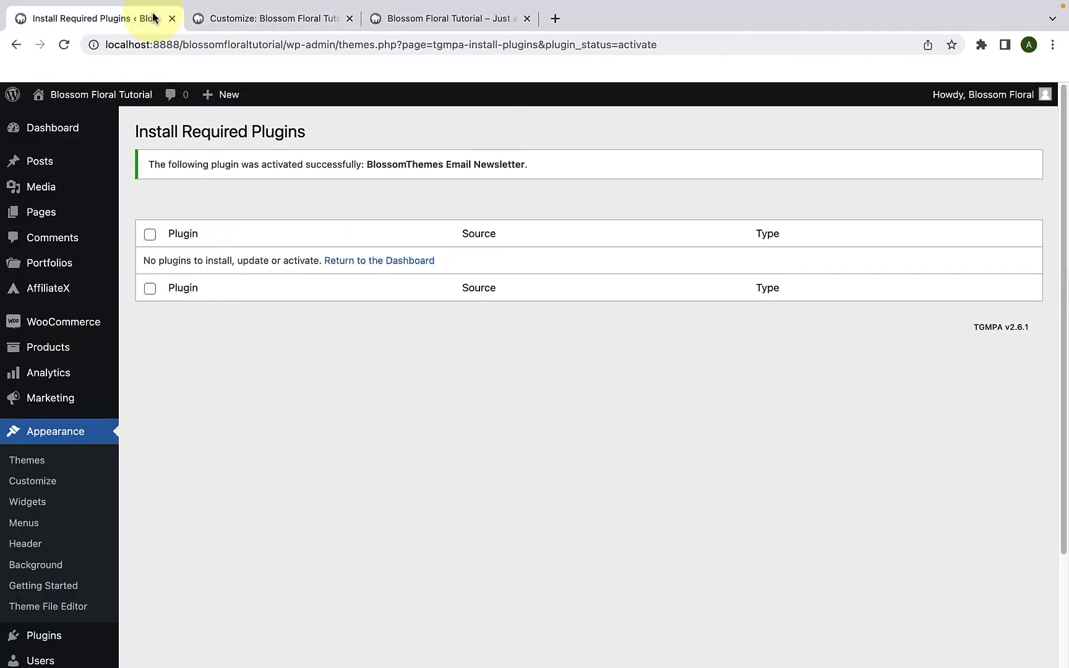
mouse_move(86, 214)
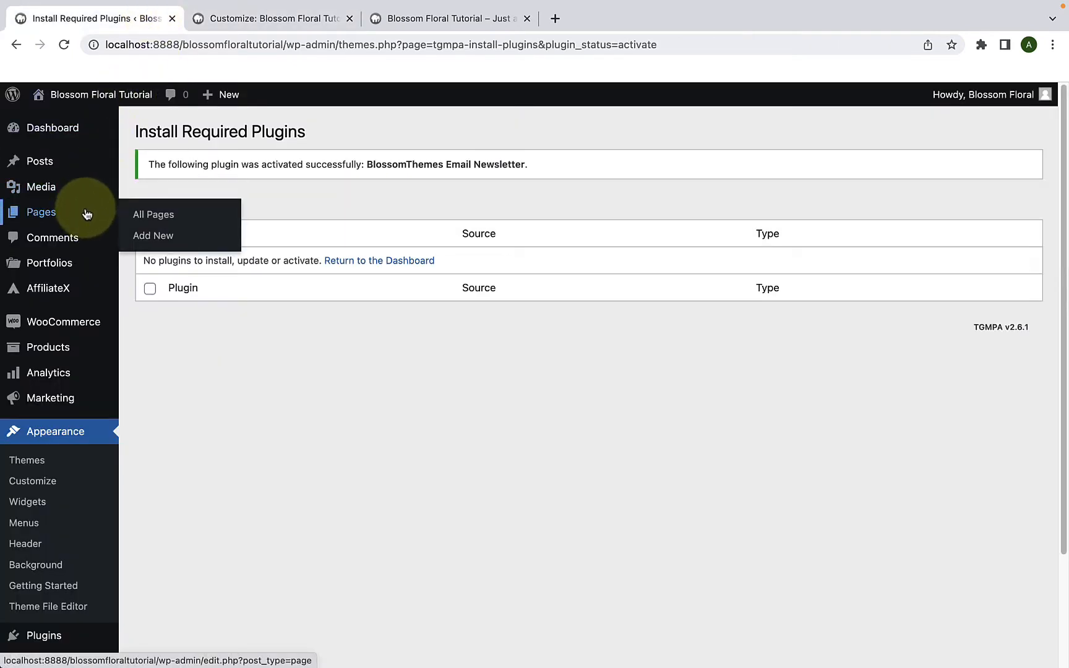
left_click(177, 216)
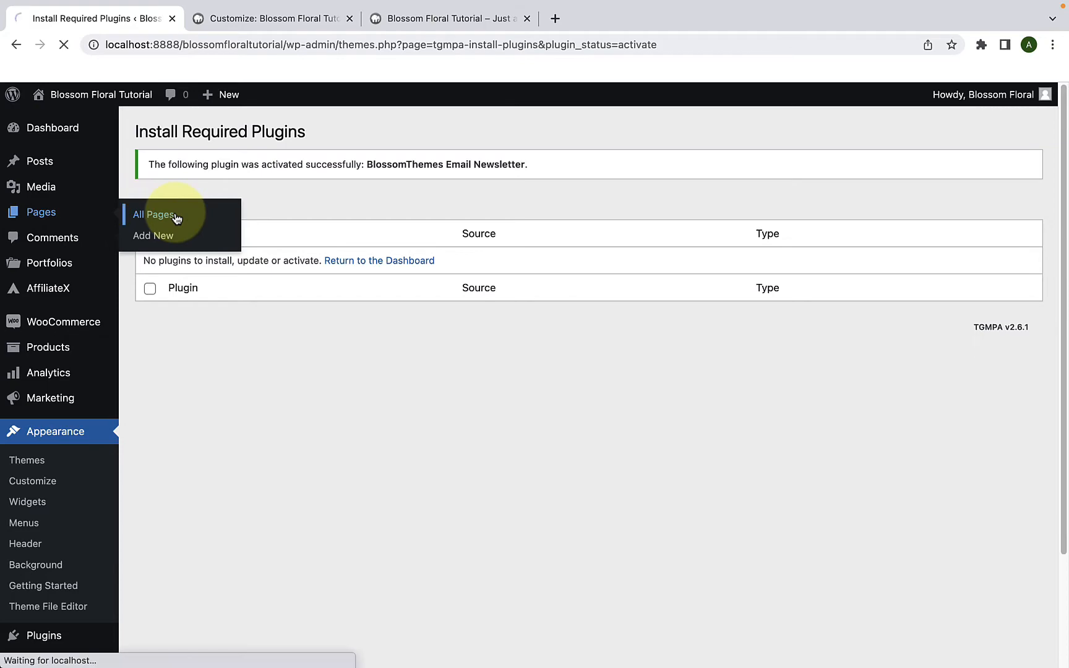
scroll(230, 317, "down", 3)
scroll(229, 317, "down", 1)
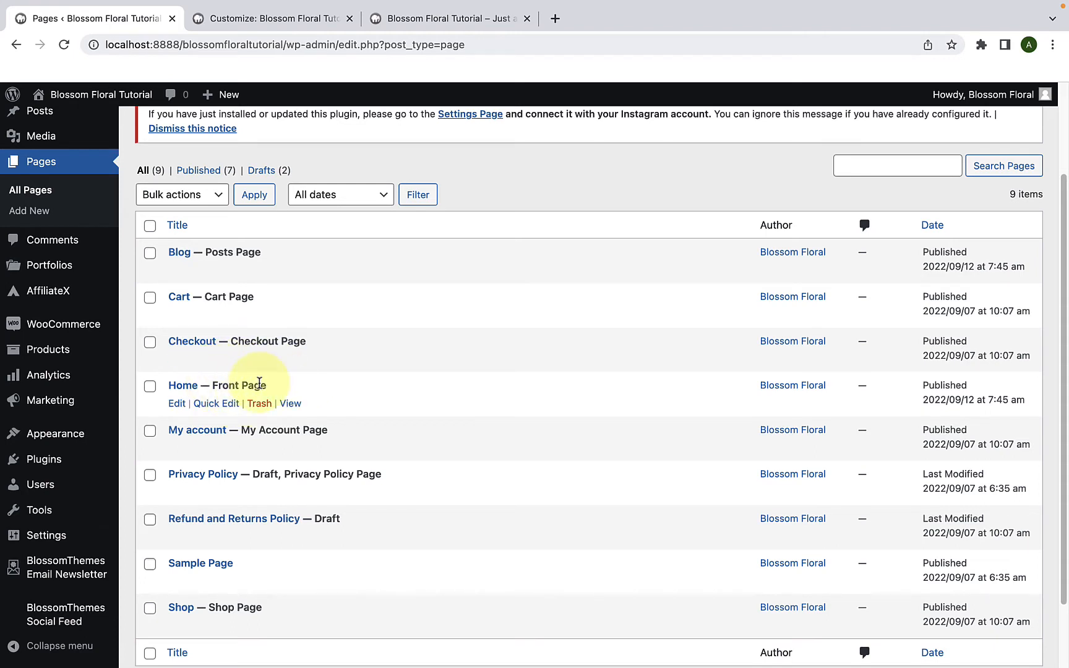
left_click(178, 406)
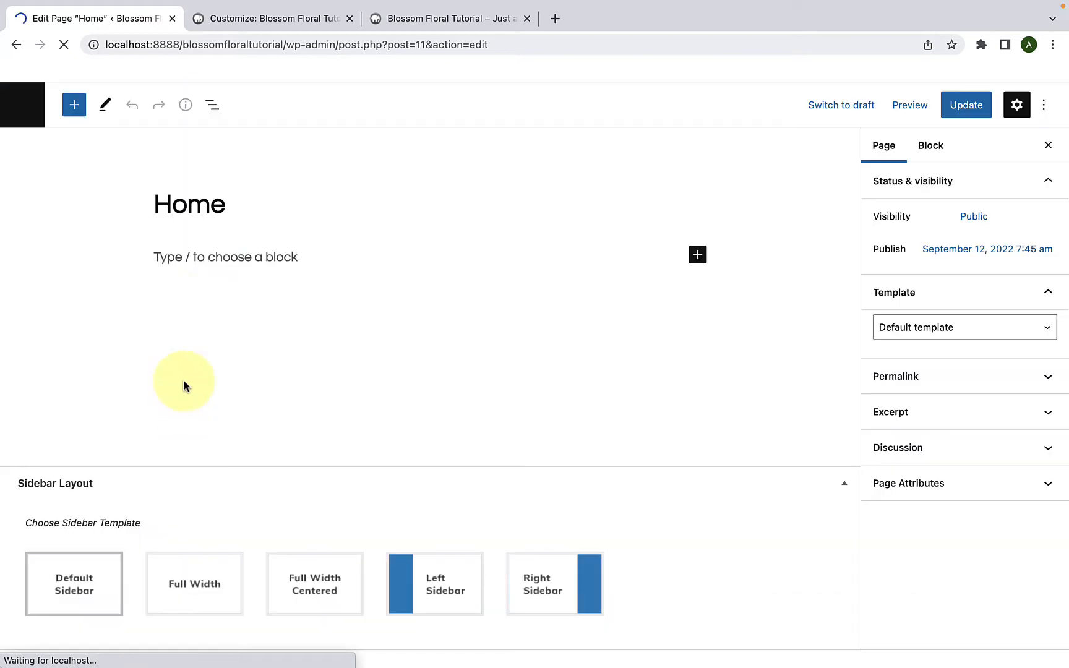
- Add a paragraph reading "Lorem Ipsum" to the Home page and update the page
left_click(192, 257)
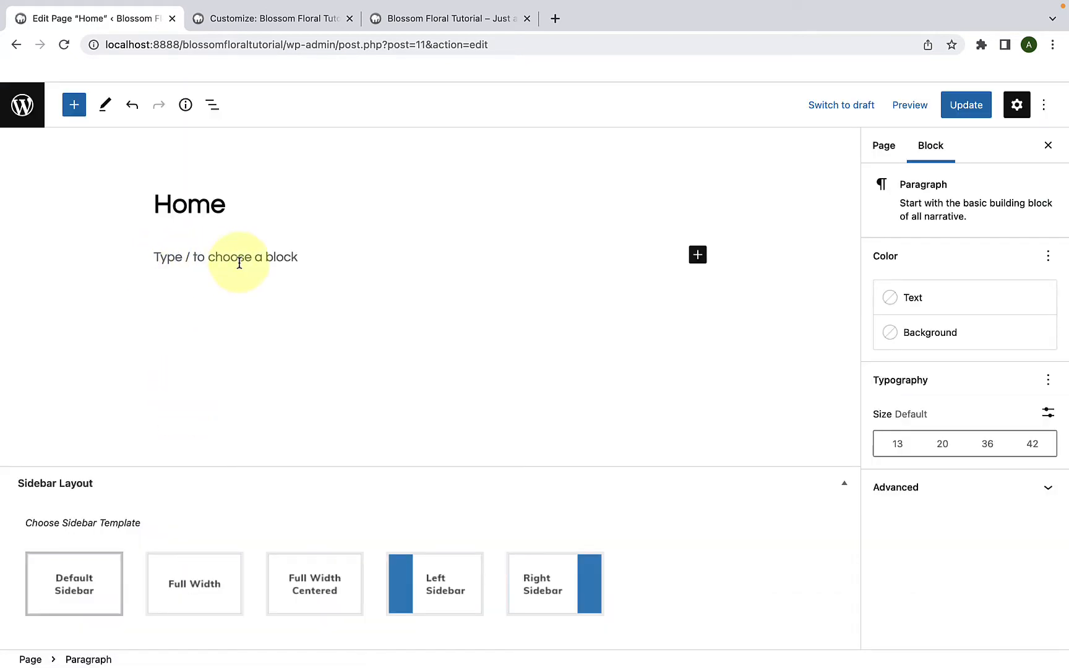
key("Tab")
left_click(234, 254)
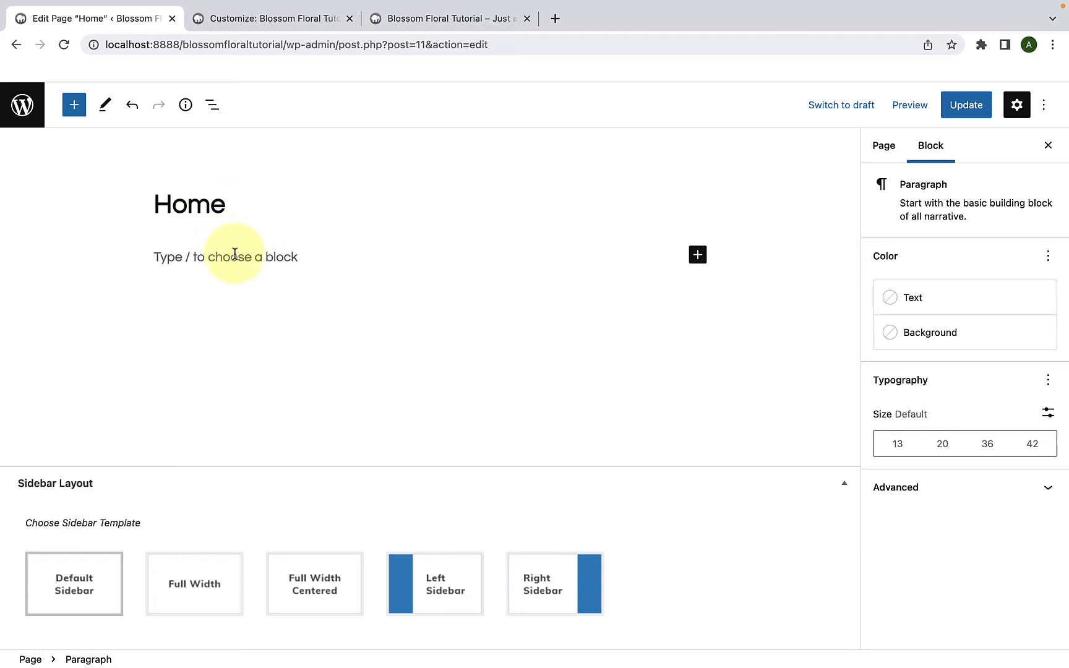
type("Lorem ")
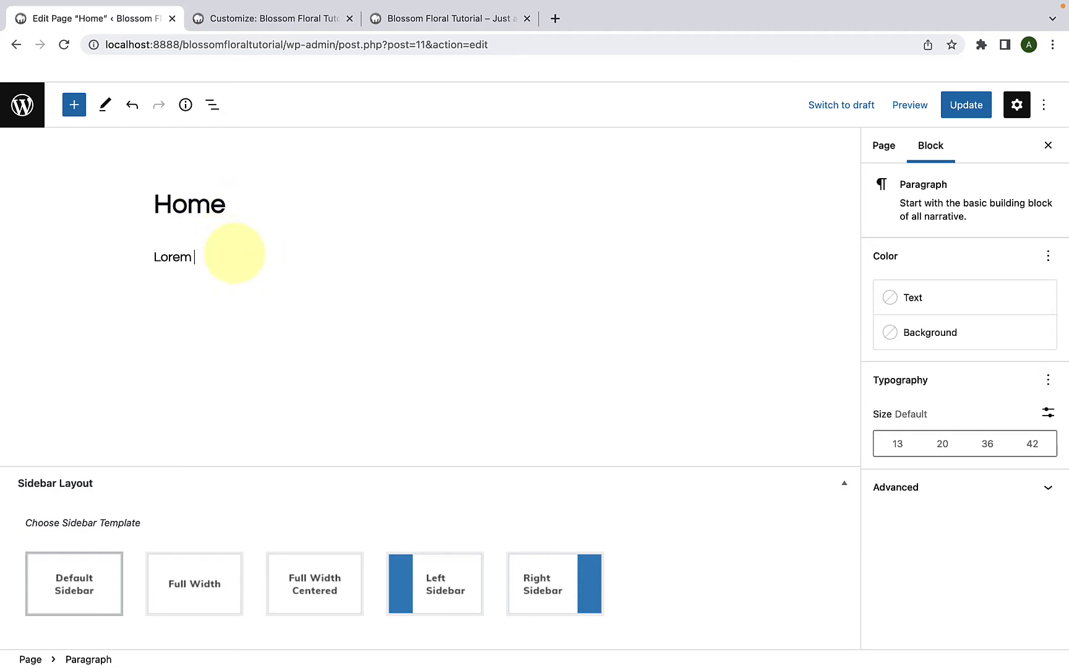
type("Ipsum")
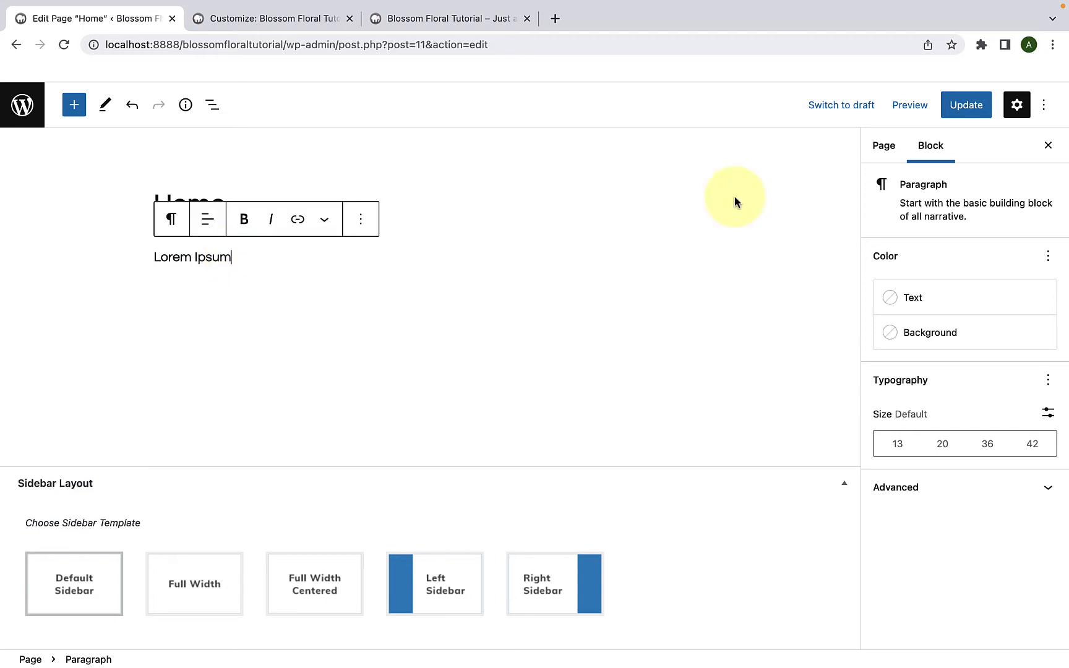
left_click(953, 112)
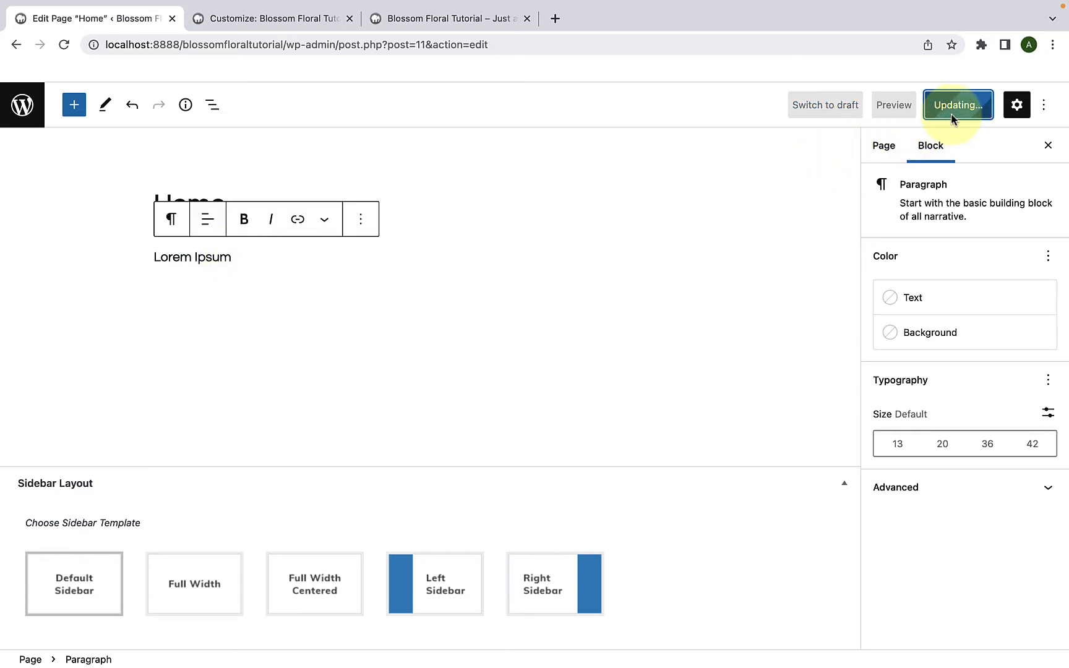
- Reload the Customizer and check the Home page's content in the preview
left_click(273, 19)
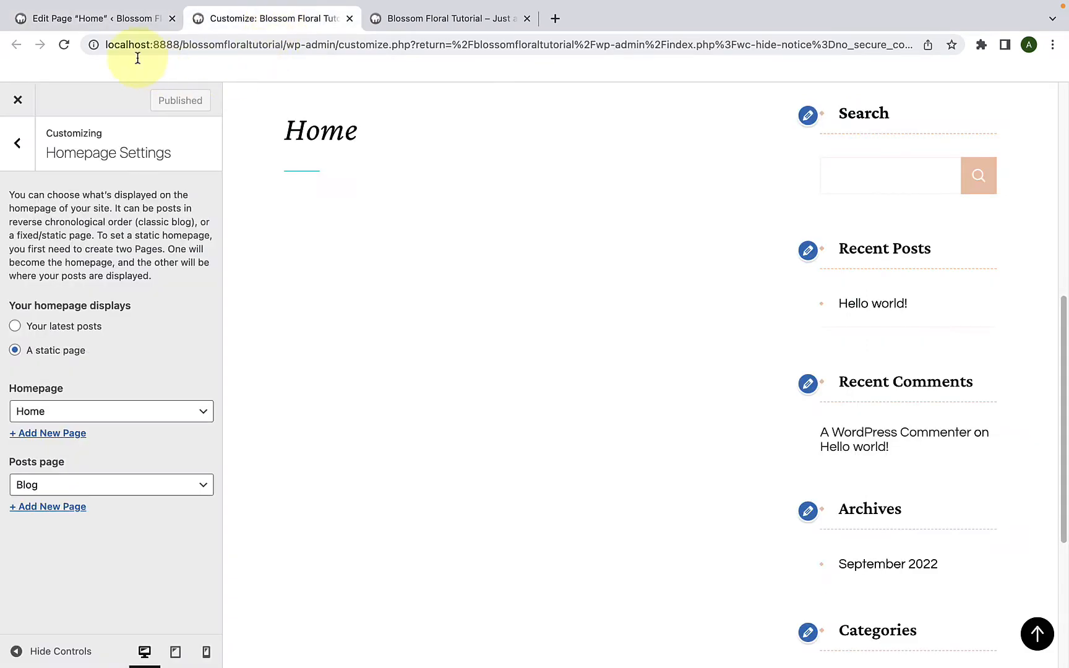
left_click(63, 45)
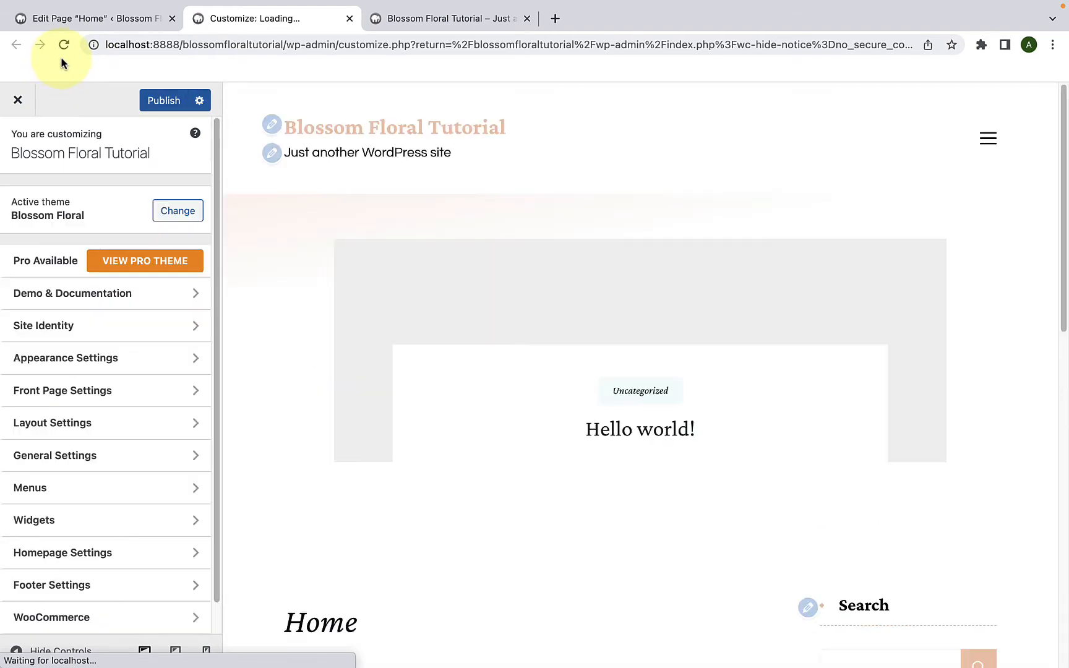
scroll(417, 282, "down", 7)
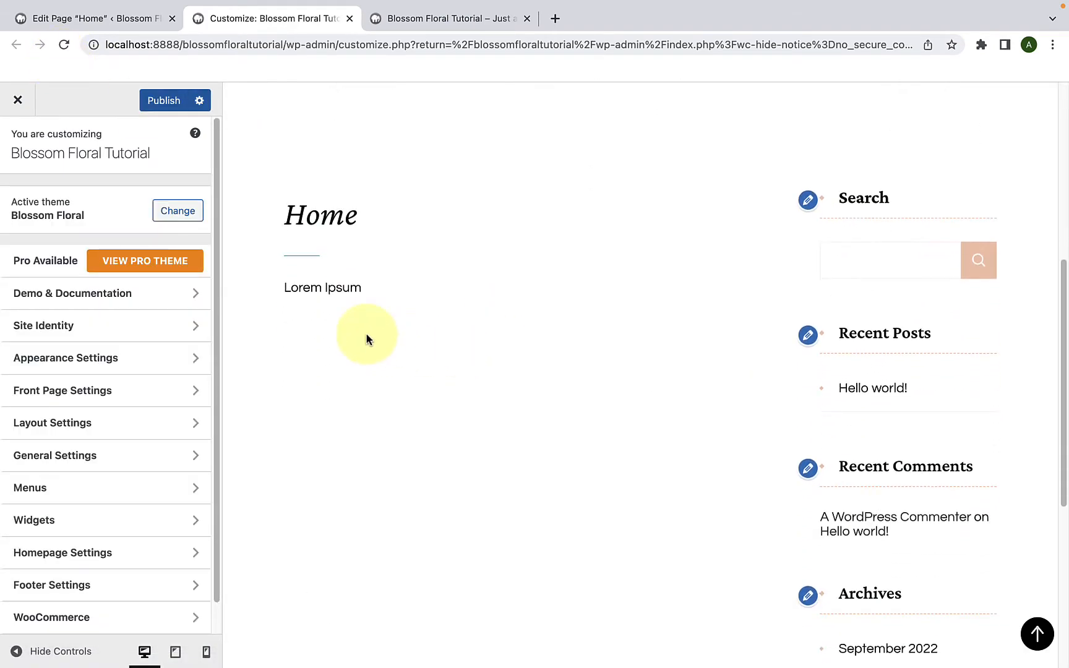
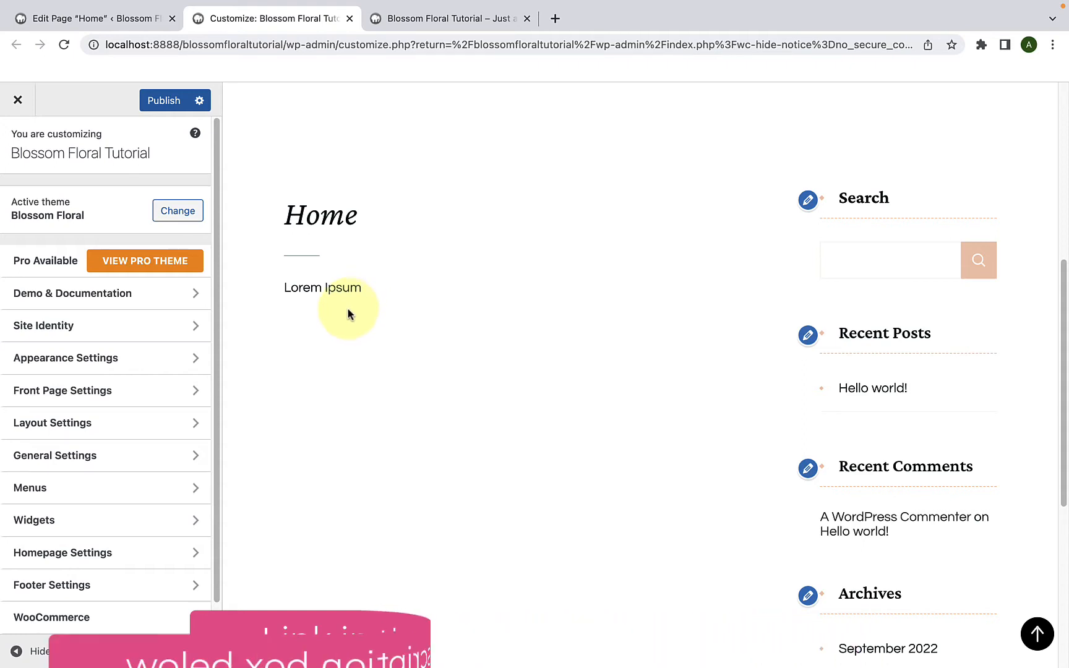
- Set the homepage to display the latest posts, check the result in the preview, and publish the change
scroll(126, 551, "down", 1)
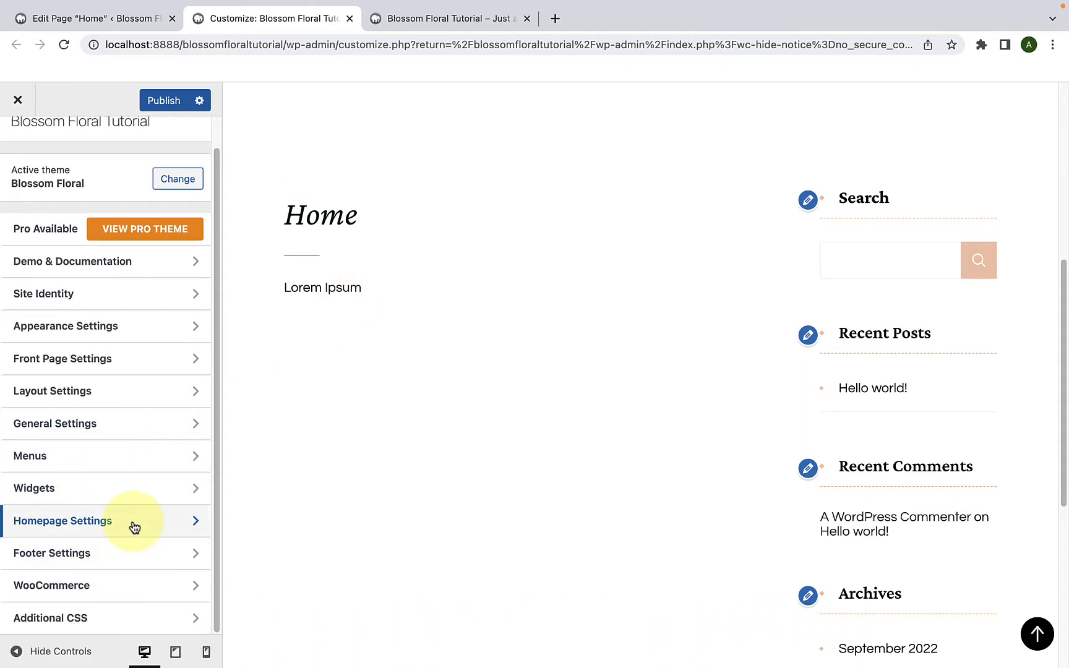
left_click(131, 527)
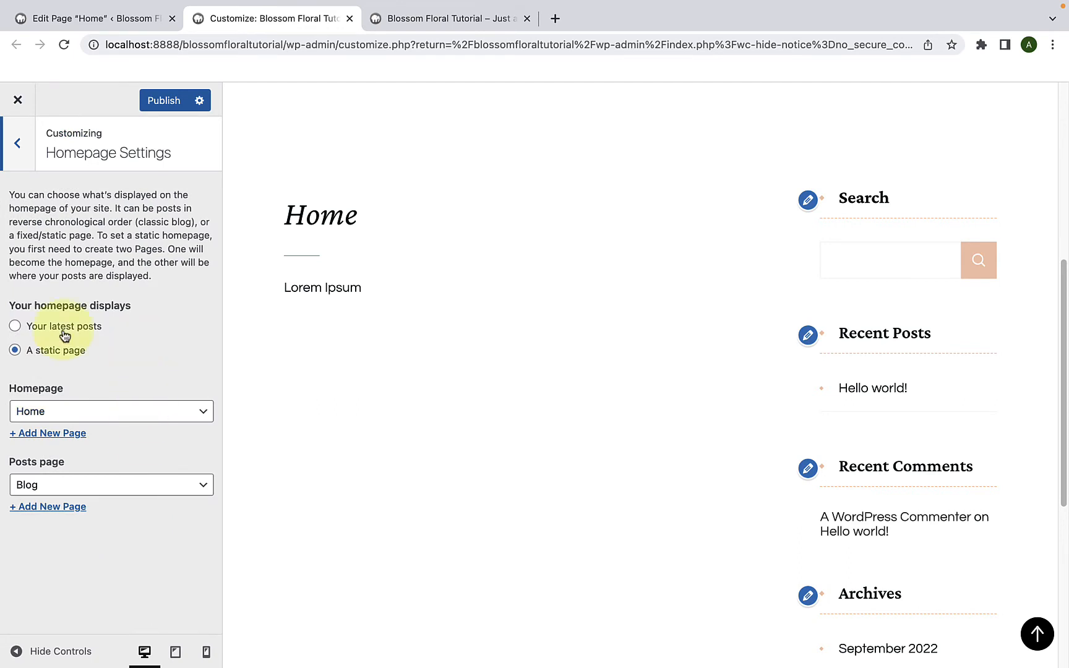
left_click(16, 328)
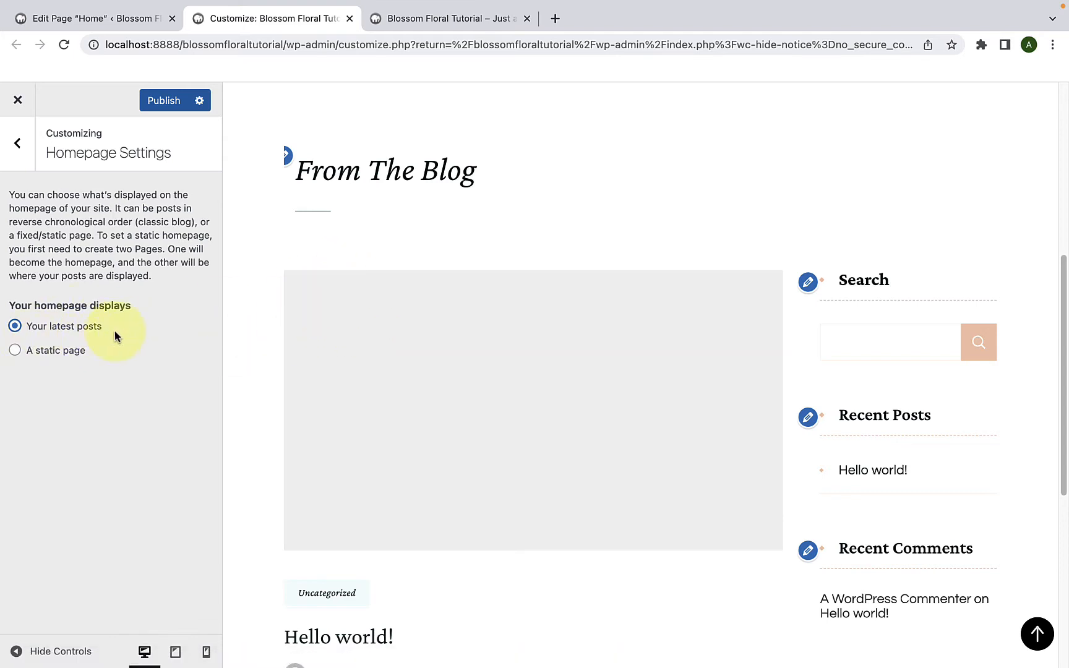
scroll(437, 425, "down", 4)
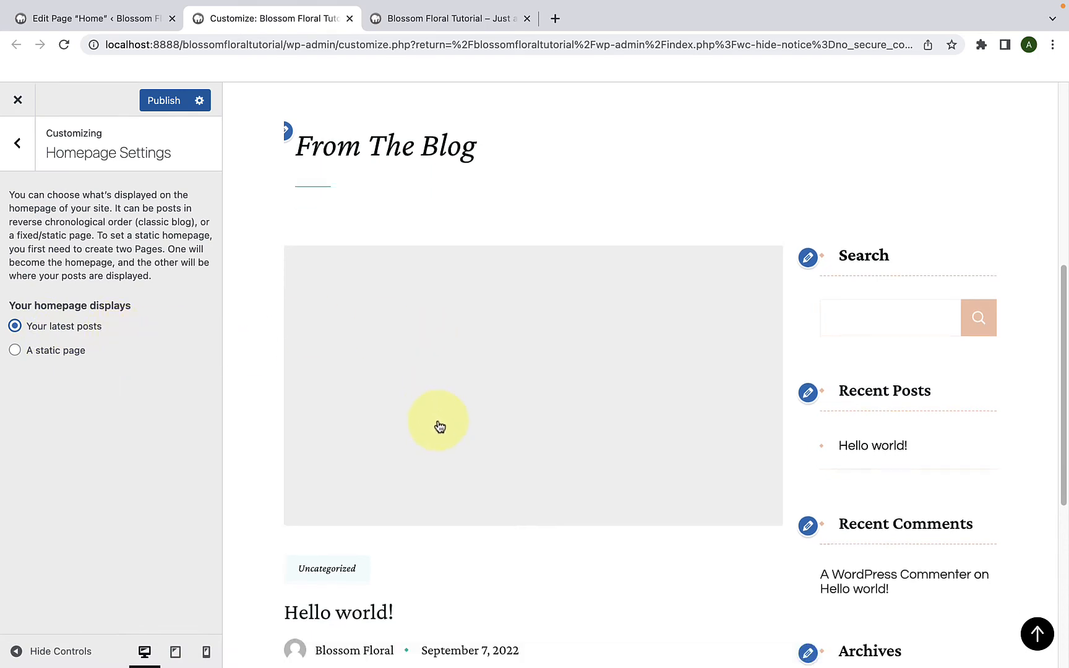
scroll(438, 425, "up", 6)
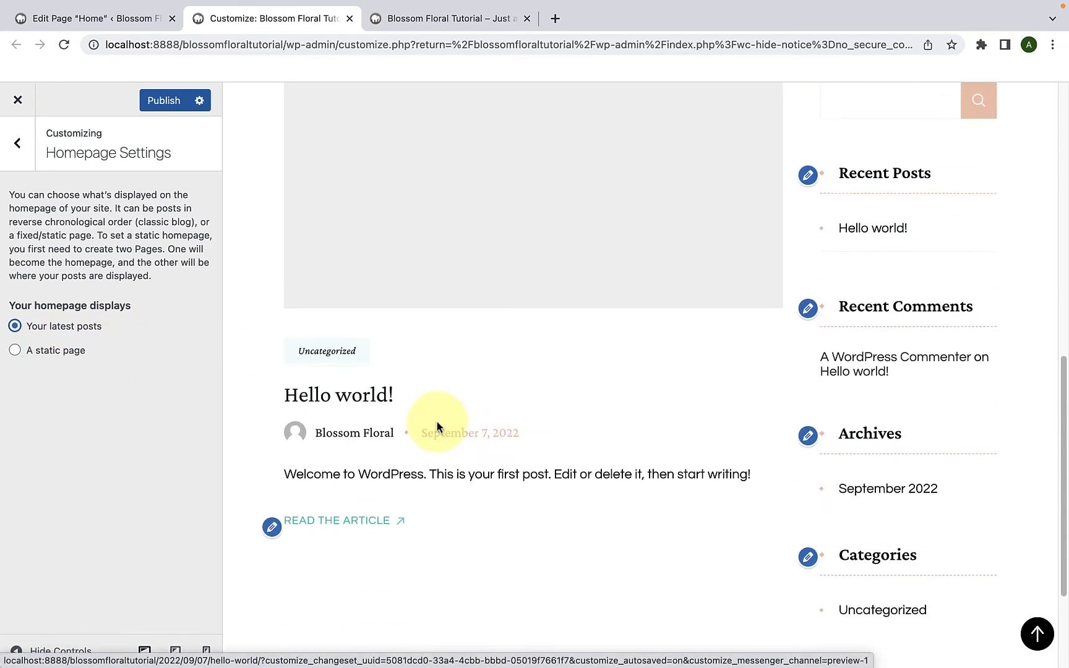
scroll(444, 435, "up", 3)
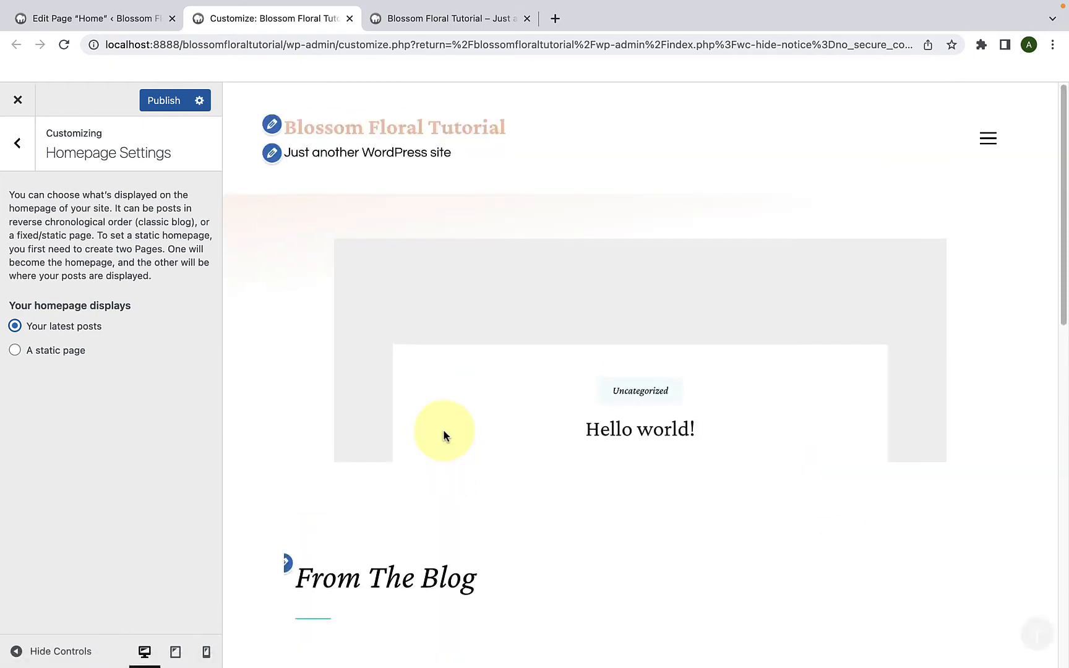
scroll(445, 435, "down", 7)
scroll(445, 435, "up", 1)
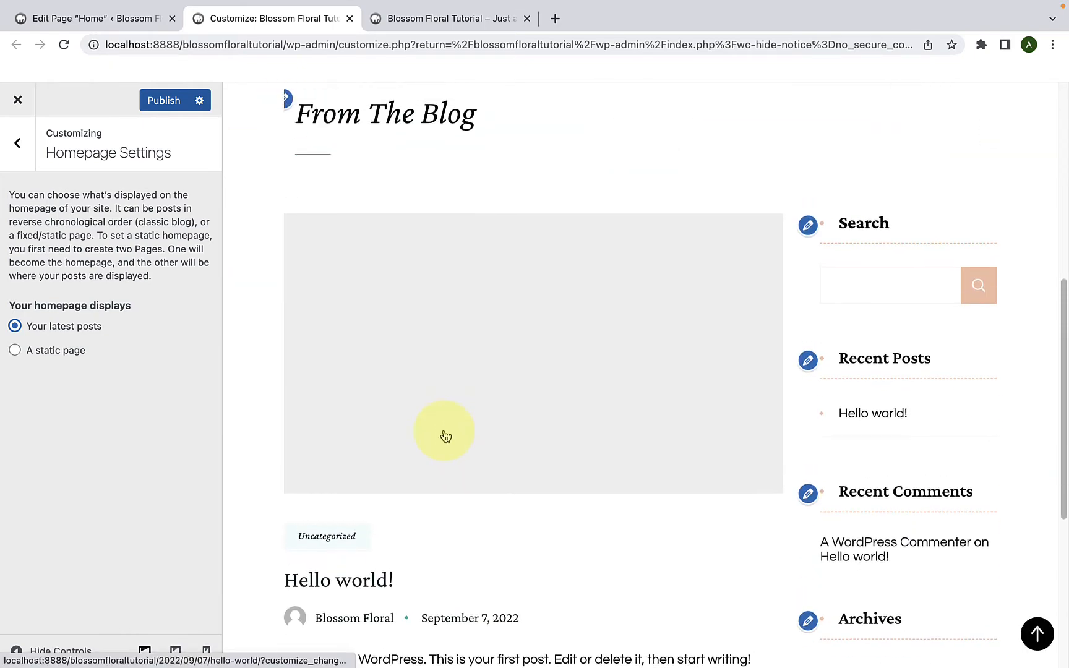
left_click(156, 100)
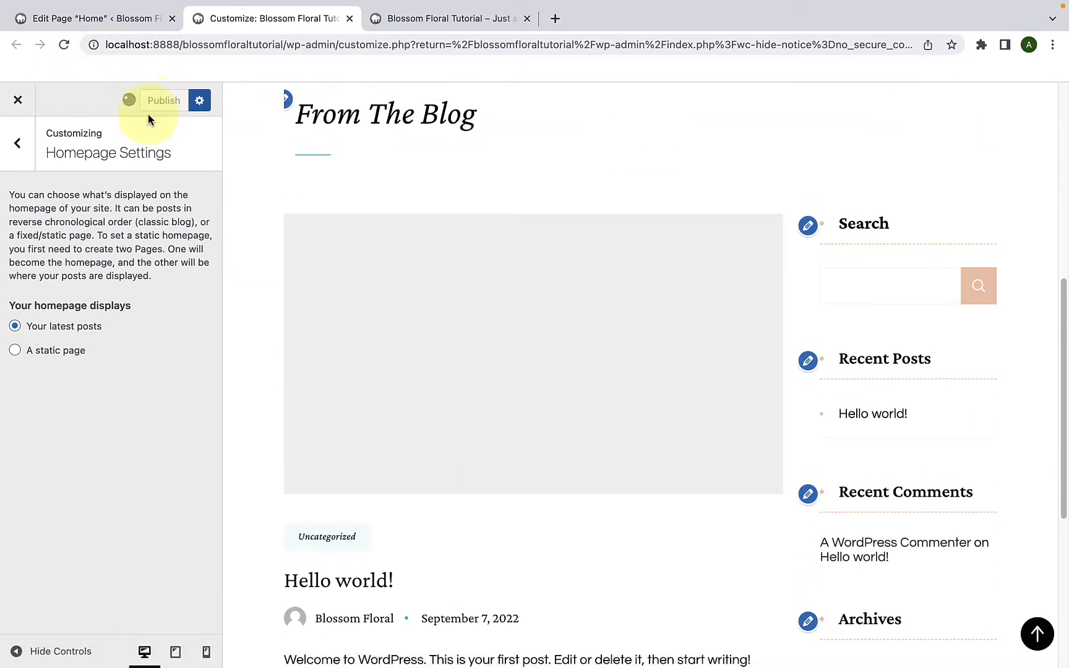
- In the Site Identity settings, change the site title to "Blossom Floral"
left_click(30, 164)
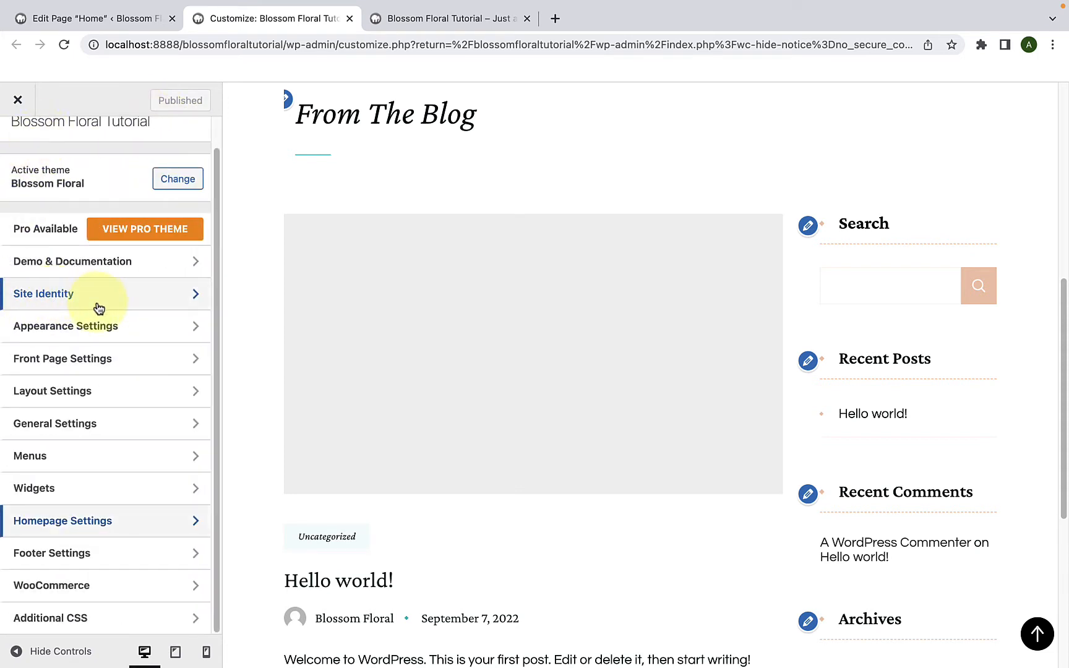
left_click(99, 308)
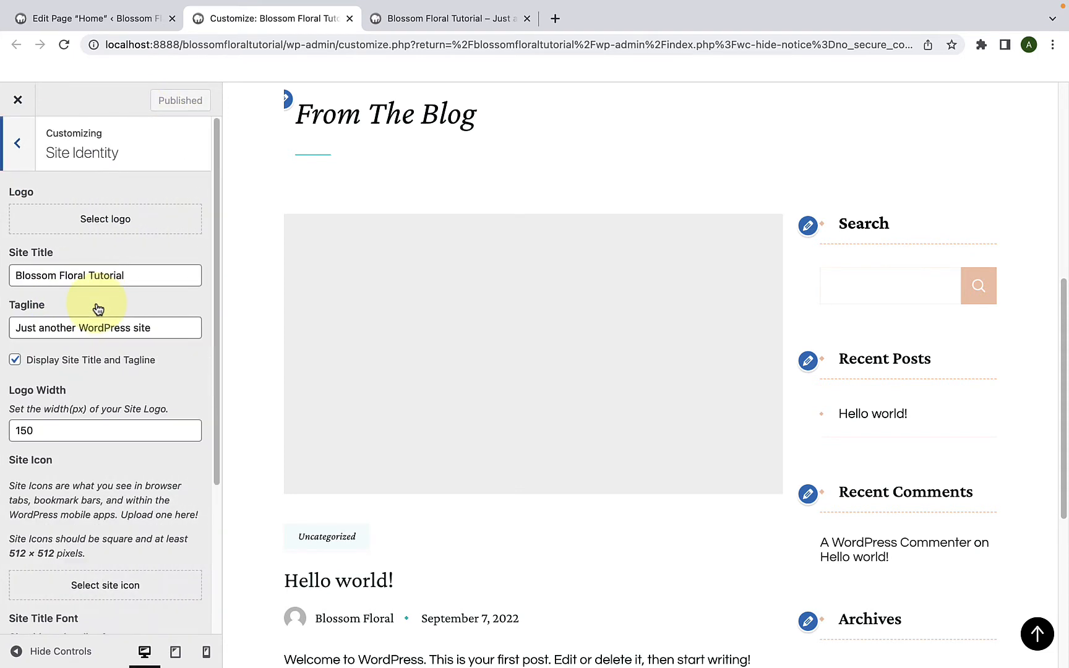
scroll(310, 320, "up", 2)
scroll(309, 321, "up", 6)
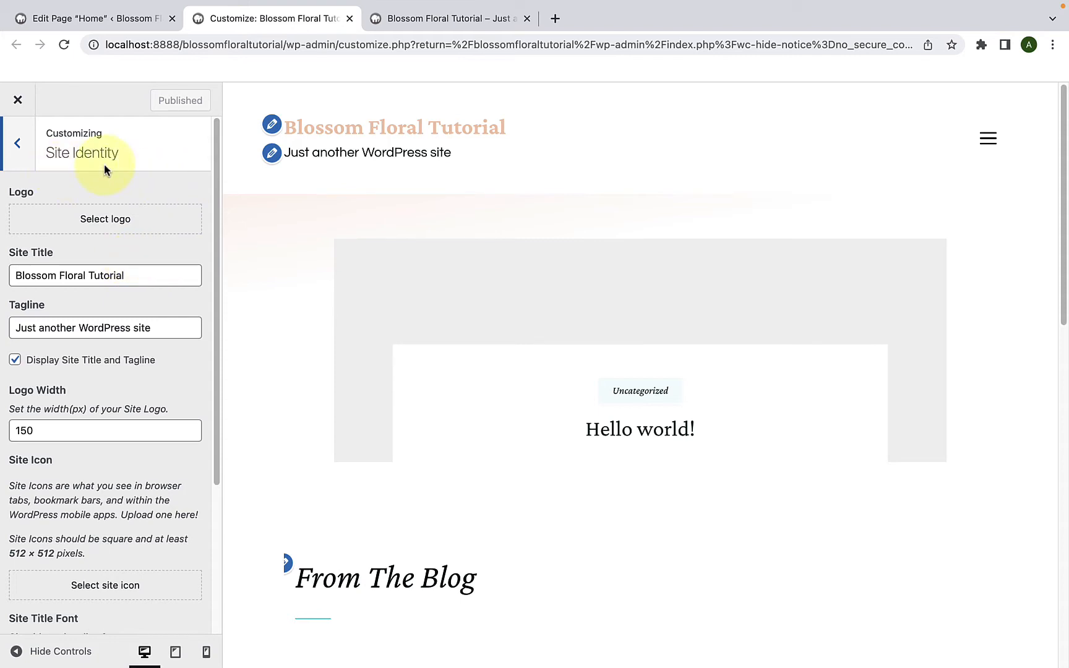
left_click_drag(145, 277, 11, 275)
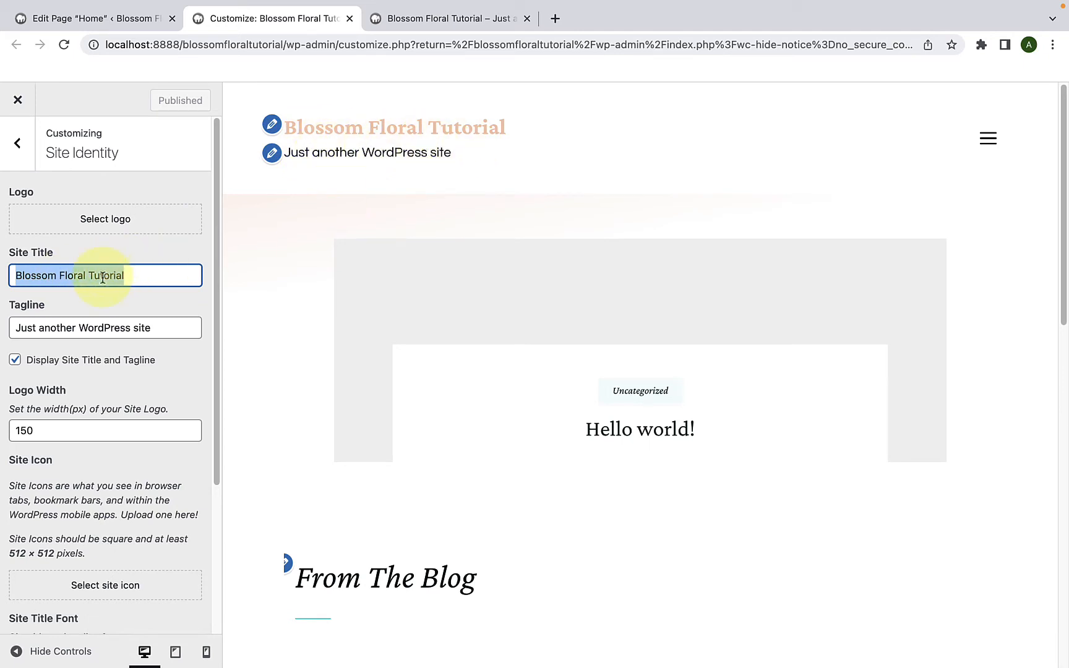
key("BackSpace")
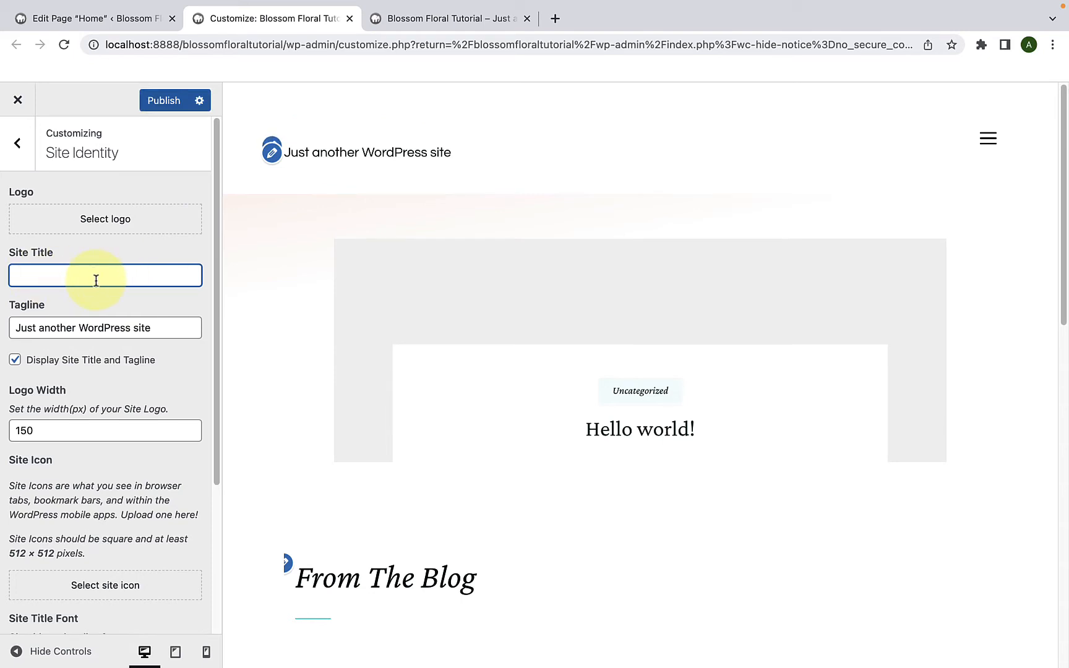
type("Blossom F")
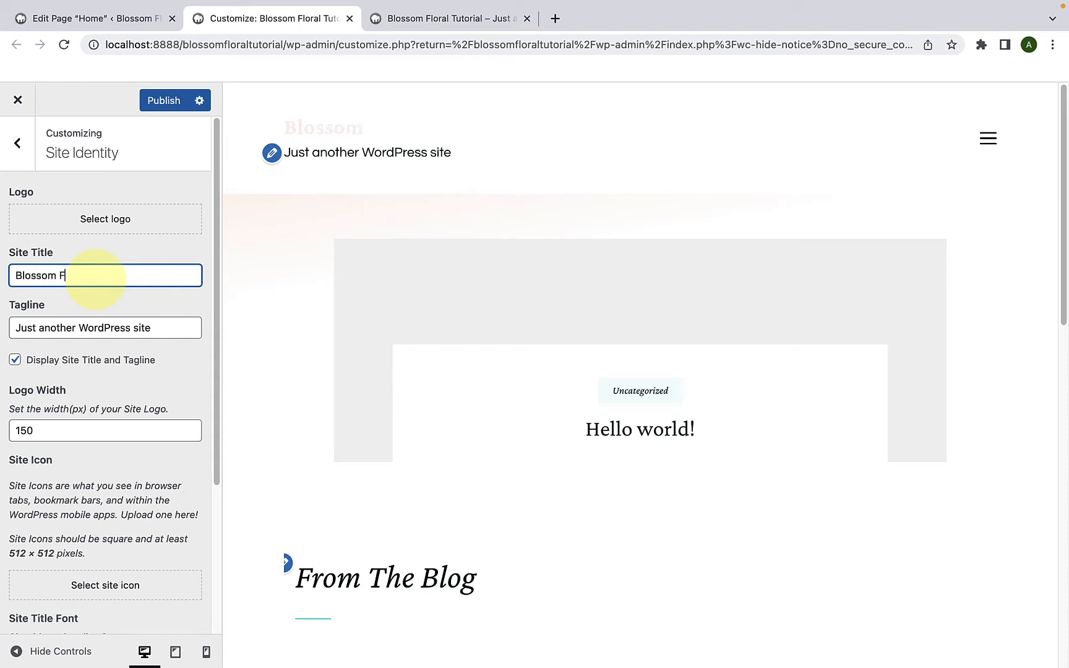
type("loral")
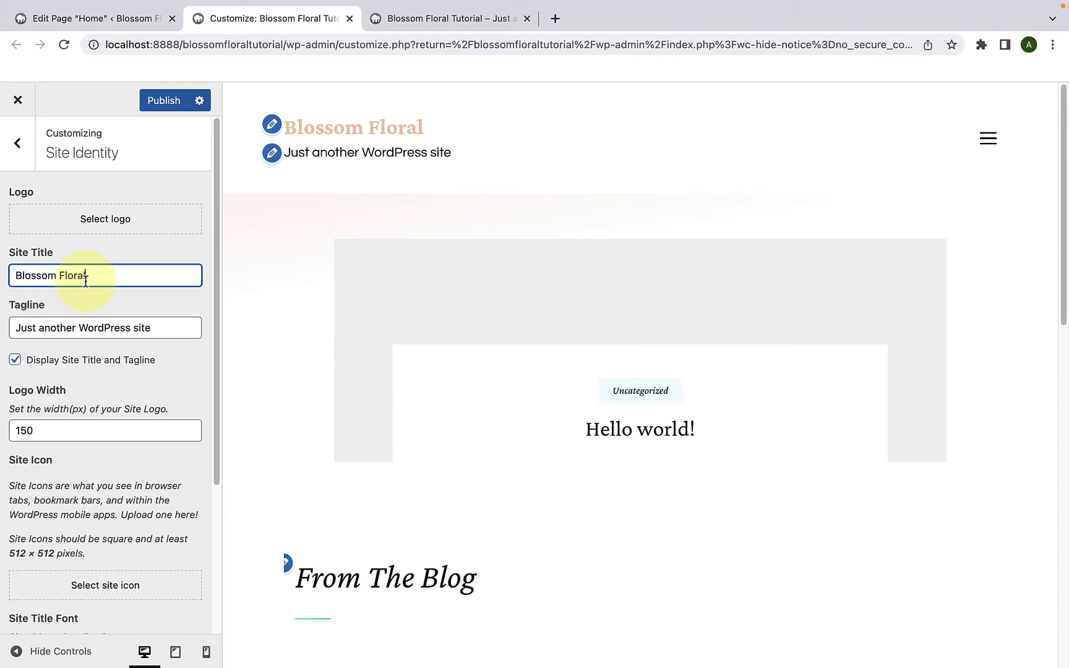
- Replace the site tagline with "Fashion, Beauty, Lifestyle"
left_click(40, 325)
triple_click(42, 327)
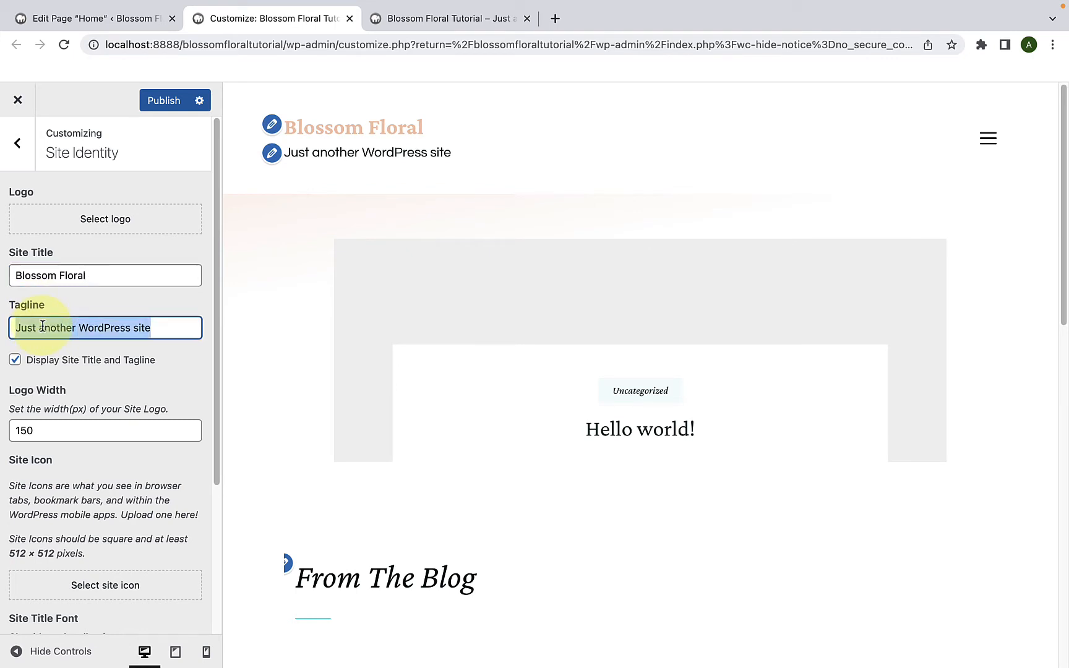
key("BackSpace")
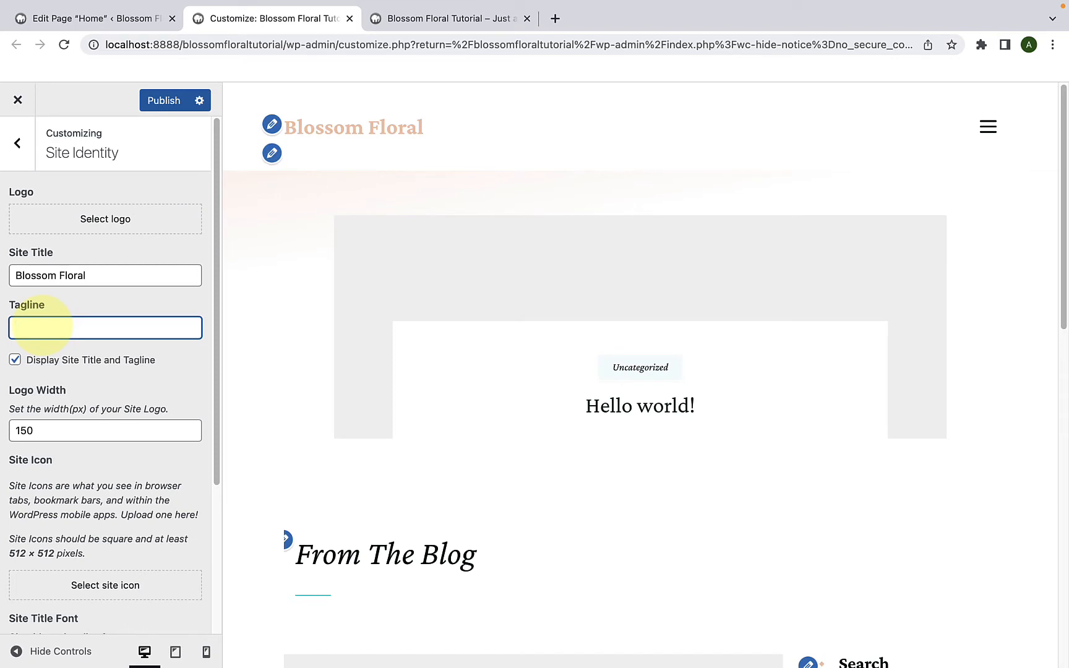
type("Fashion, Beauty, Lifestyle")
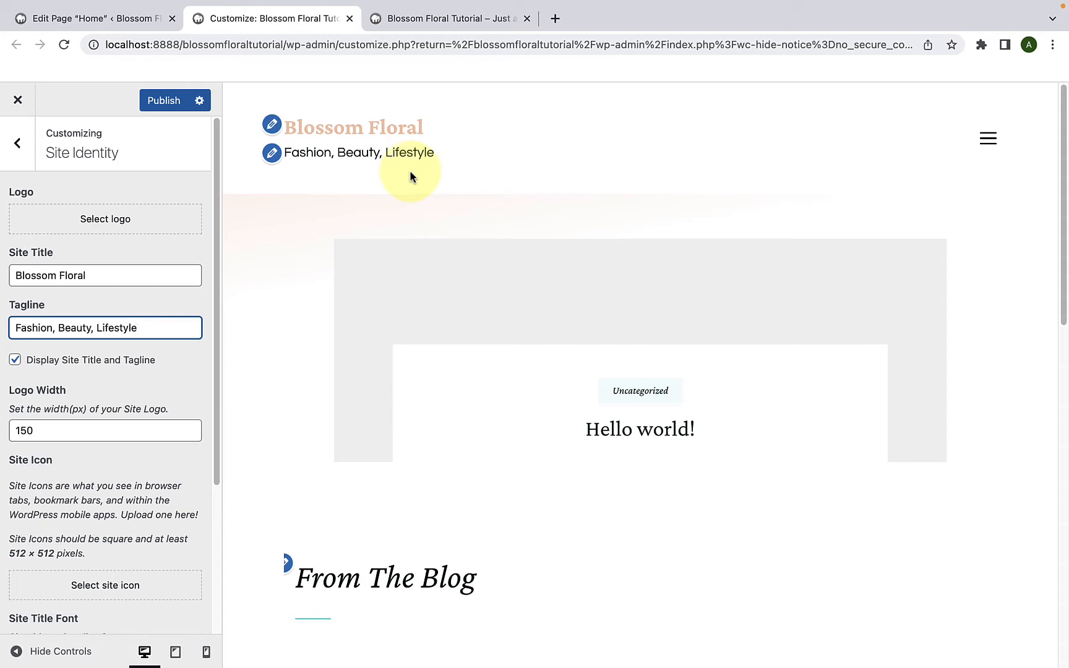
- Start selecting a site logo and upload floral-logo.png from the Blossom Floral folder
left_click(116, 219)
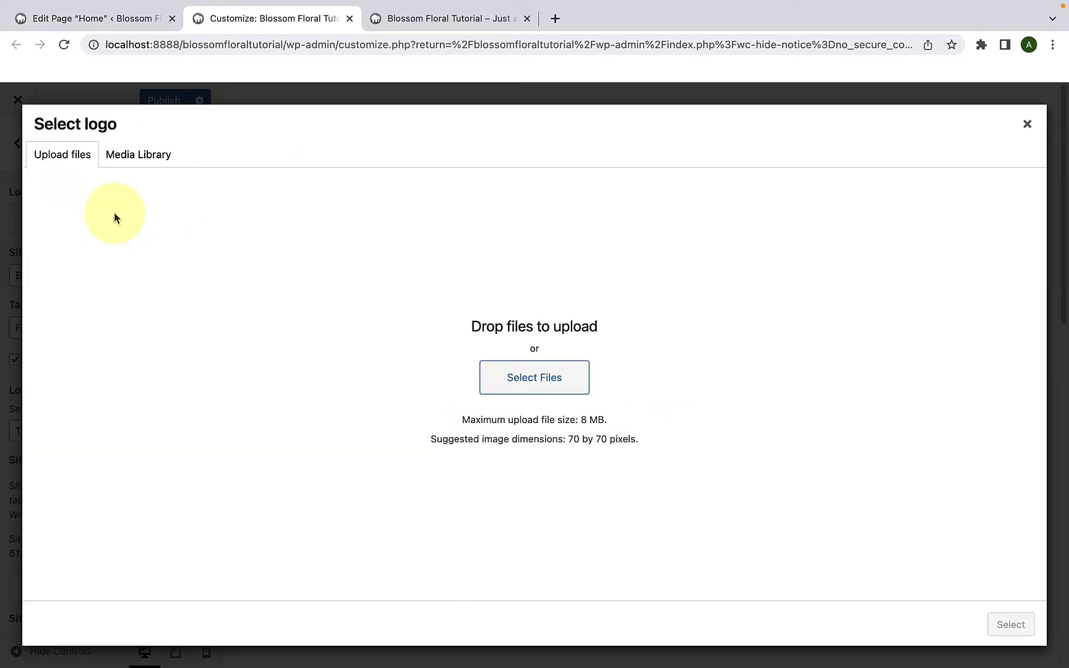
left_click(530, 385)
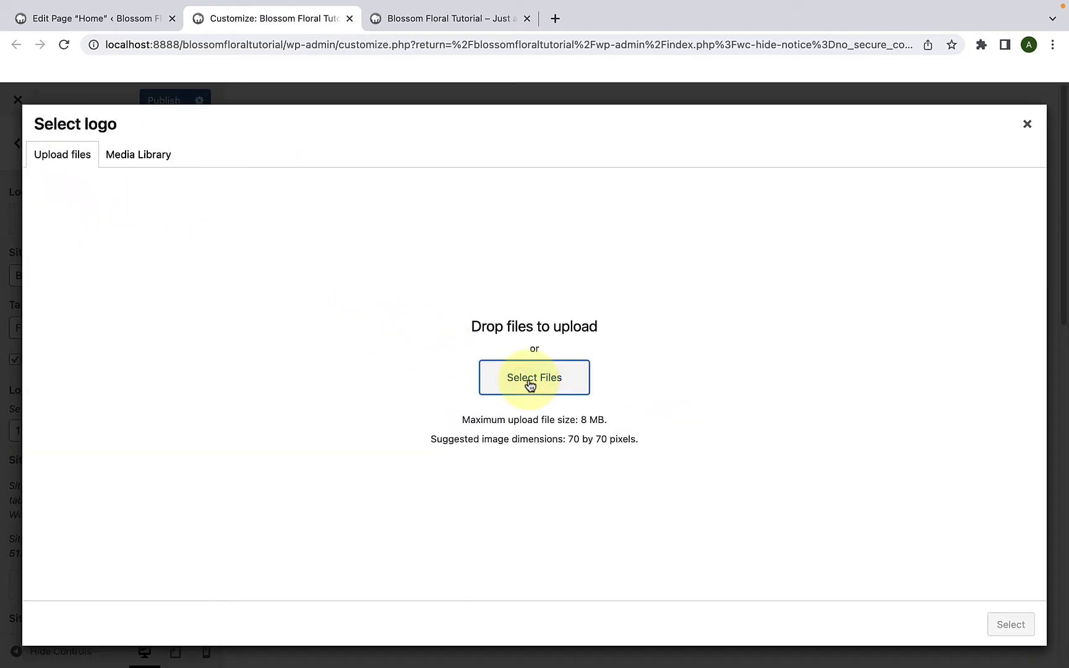
scroll(560, 333, "down", 3)
scroll(560, 329, "down", 2)
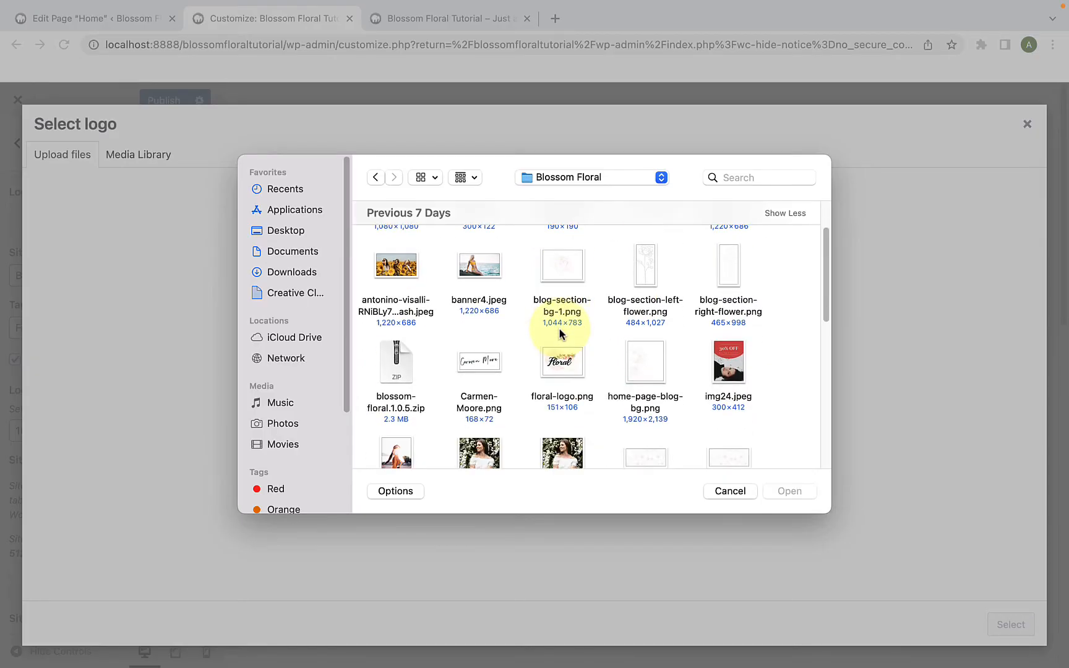
left_click(546, 365)
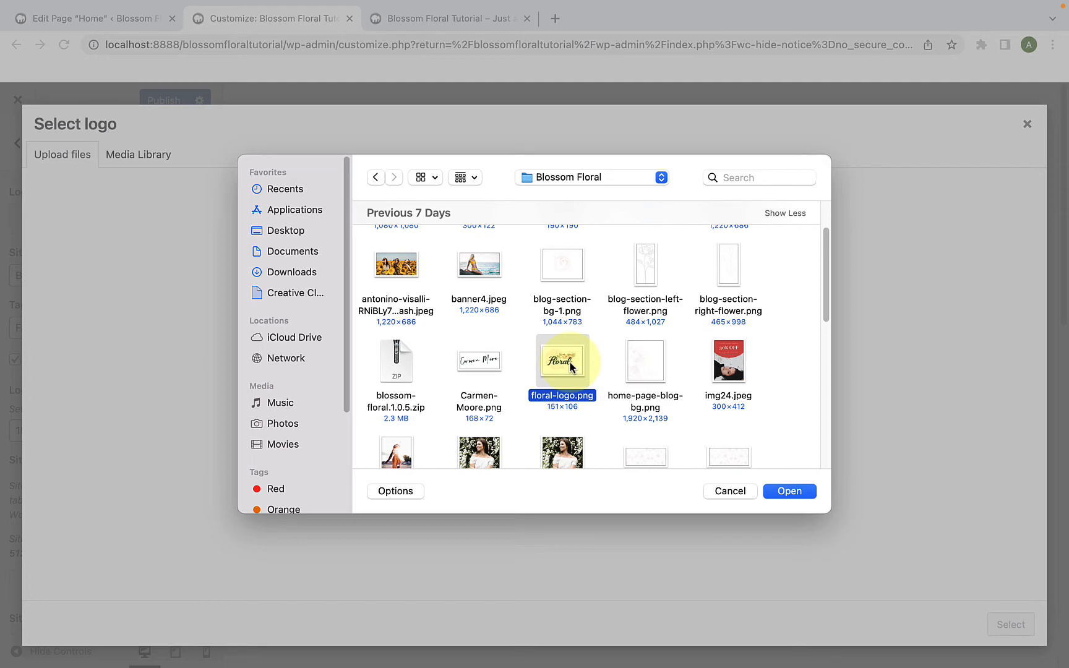
left_click(790, 491)
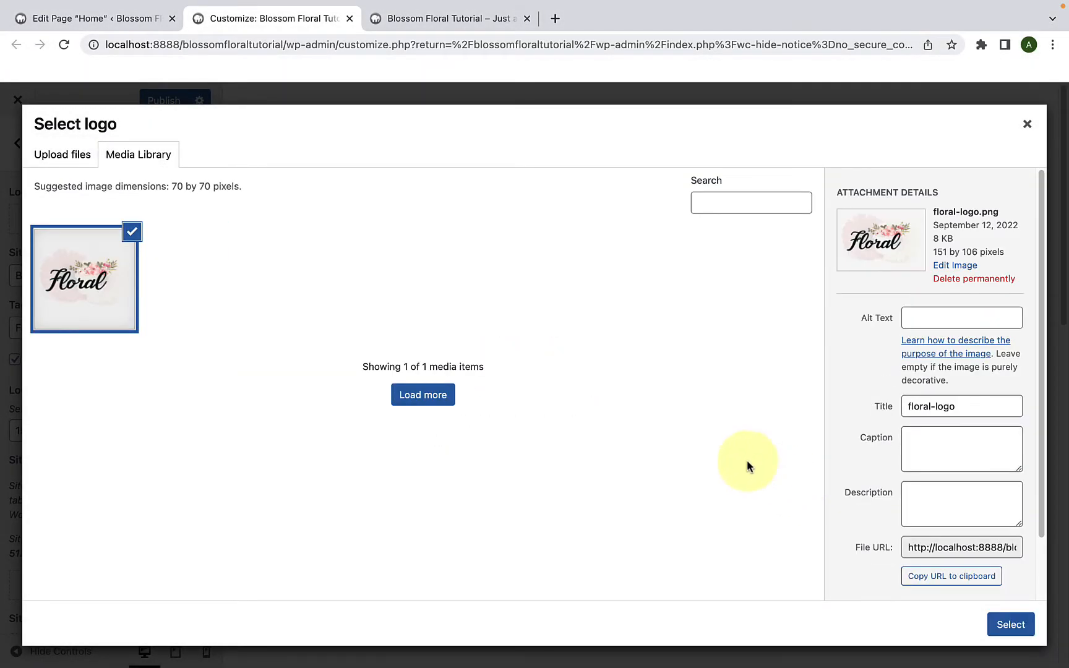
- Upload all the files in the Blossom Floral folder to the media library
left_click(73, 169)
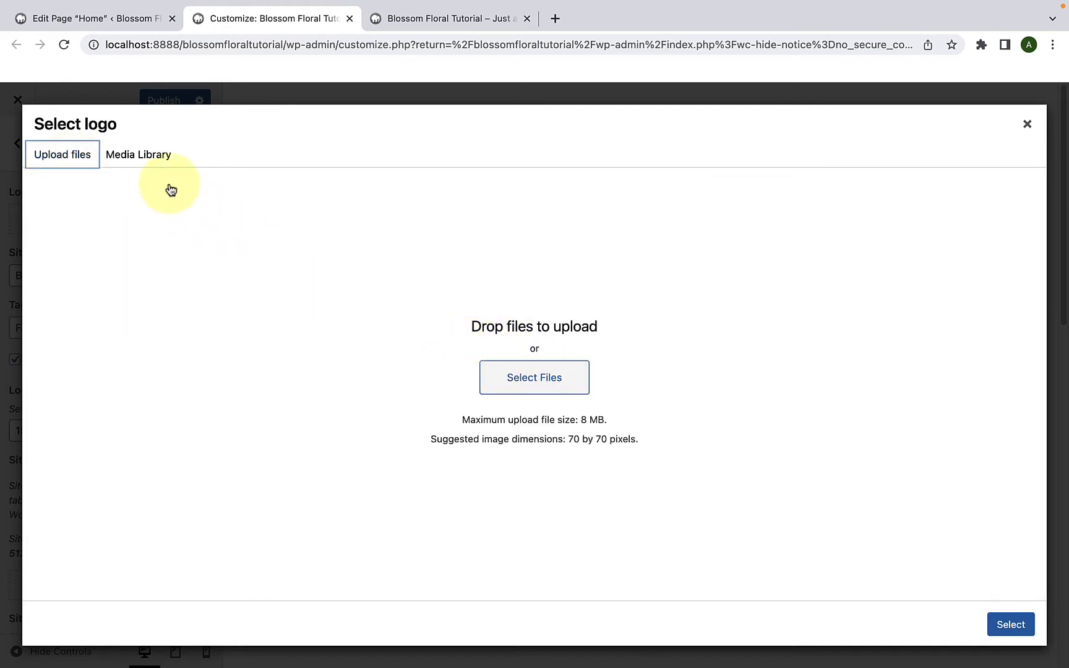
left_click(142, 155)
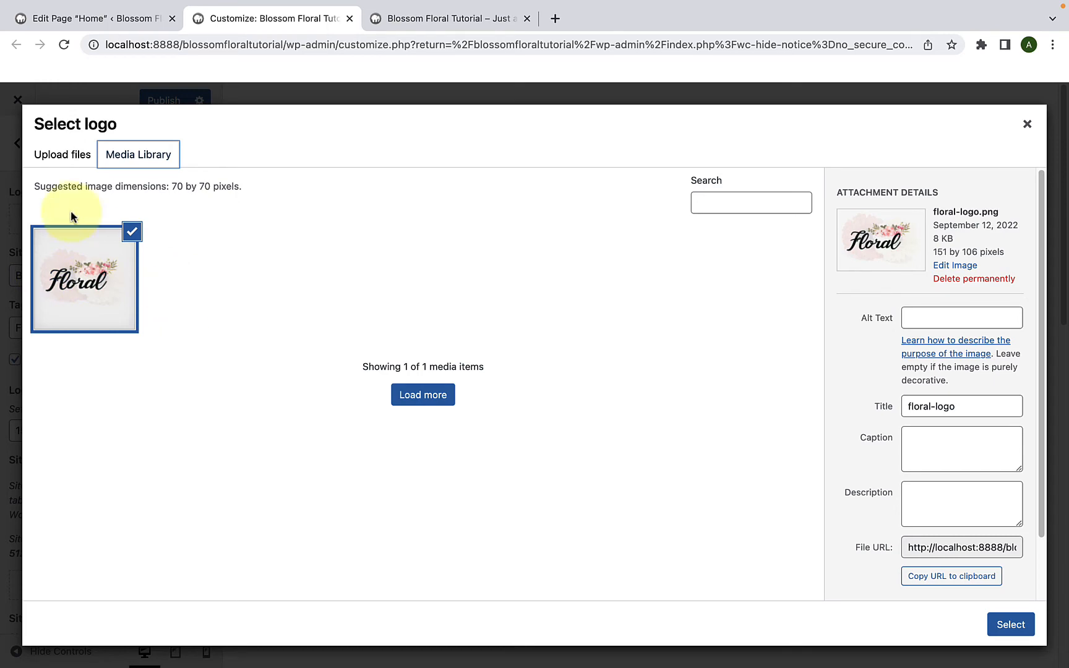
left_click(73, 159)
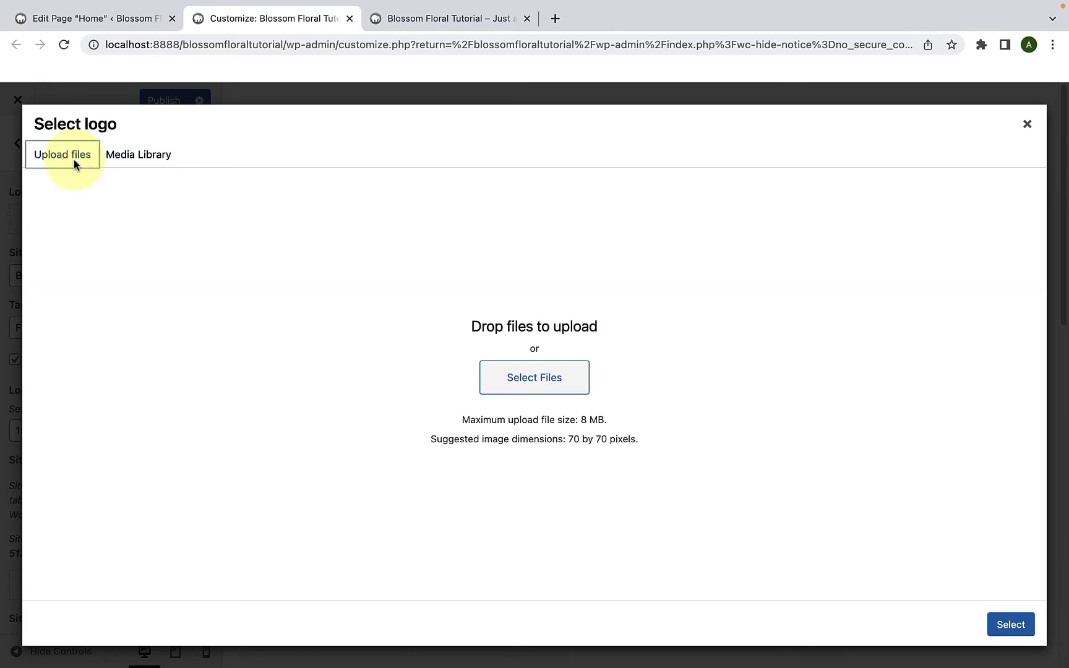
left_click(551, 374)
key("super+a")
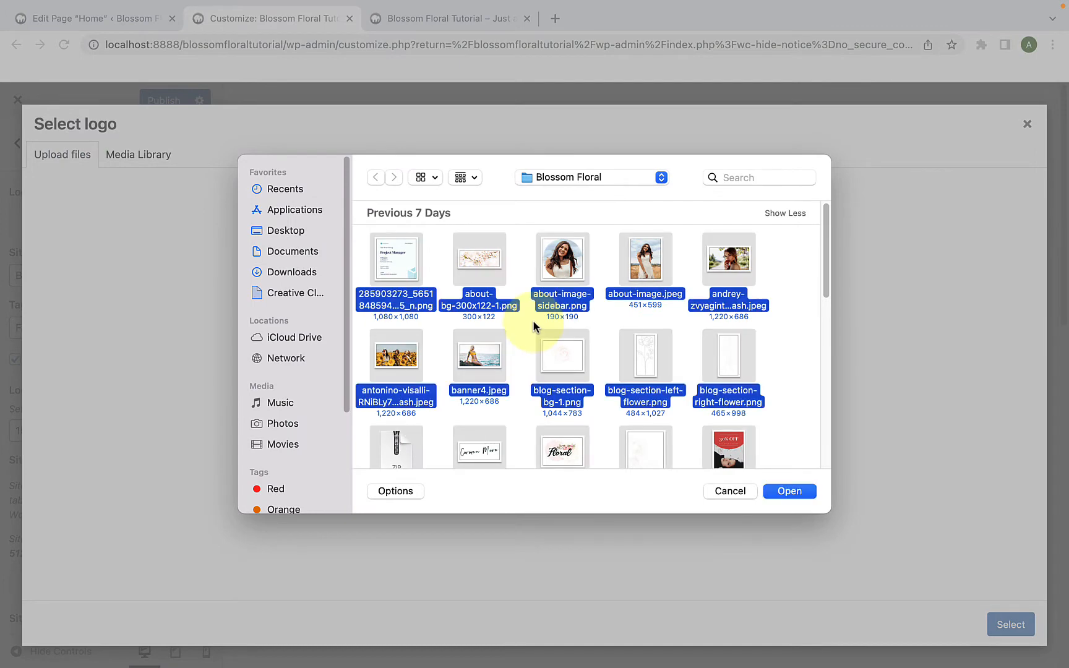
left_click(795, 491)
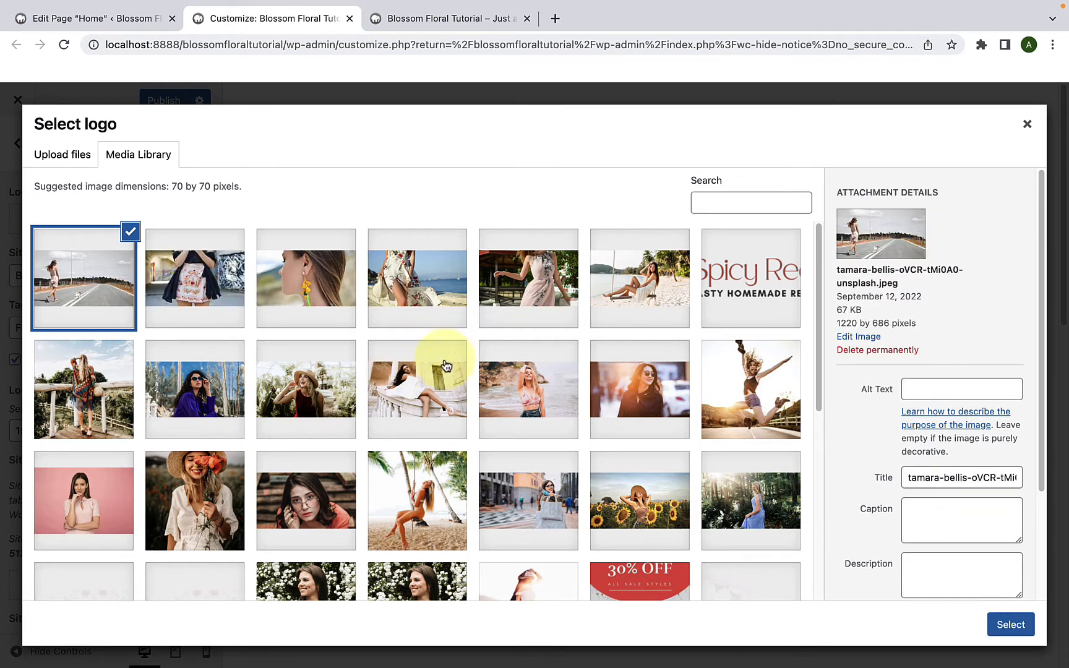
- Set floral-logo-1.png from the media library as the site logo without cropping, and turn off display of the site title and tagline
scroll(471, 359, "down", 6)
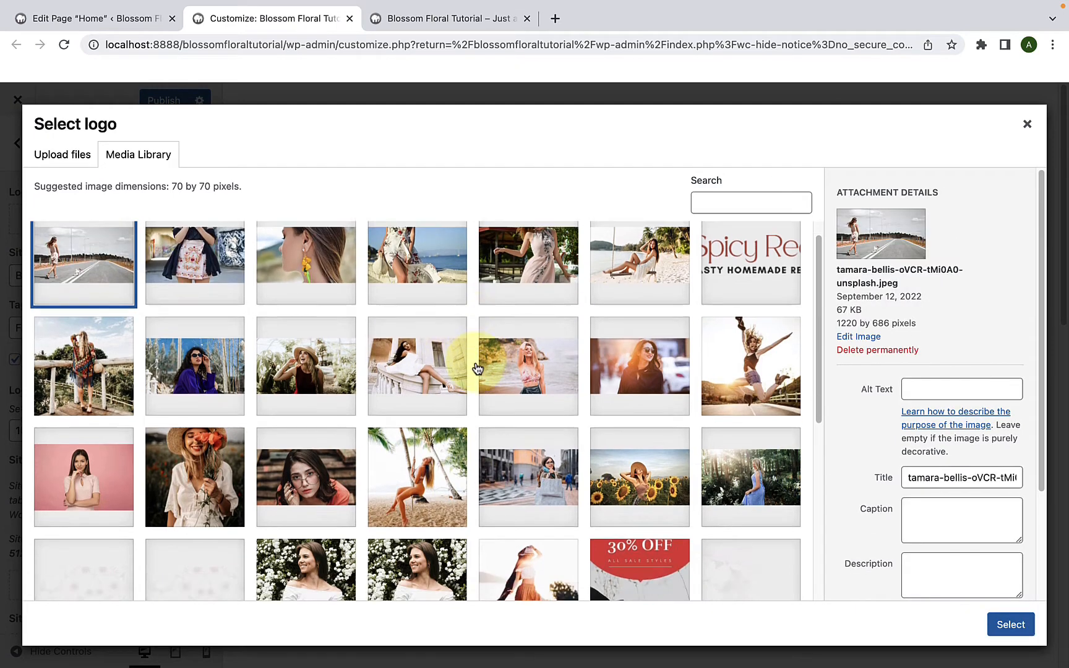
left_click(92, 362)
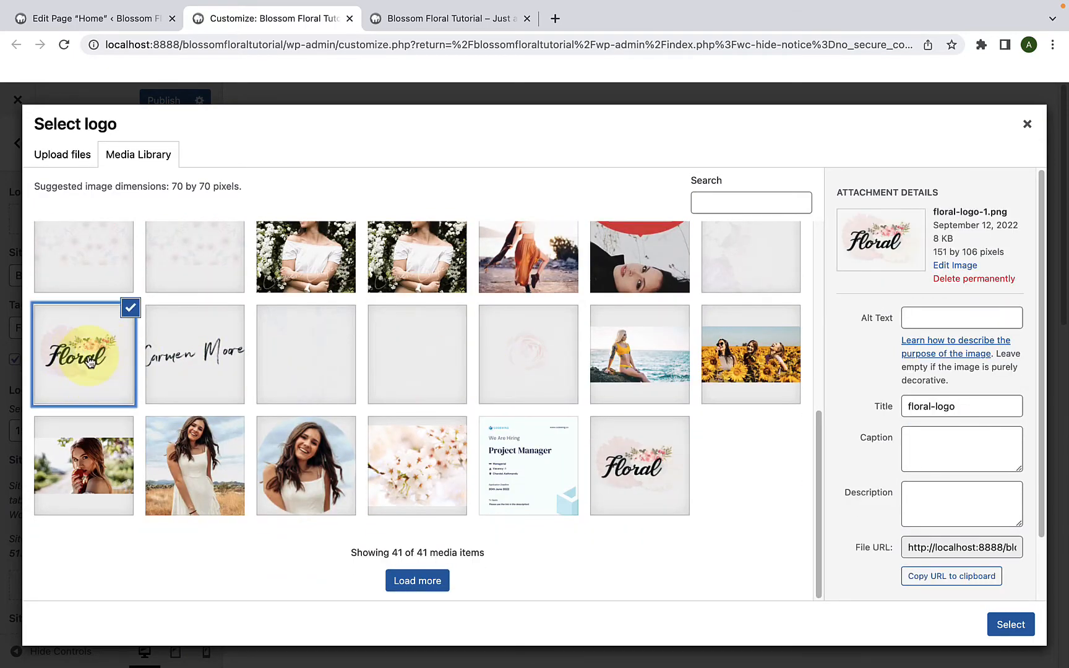
left_click(1012, 625)
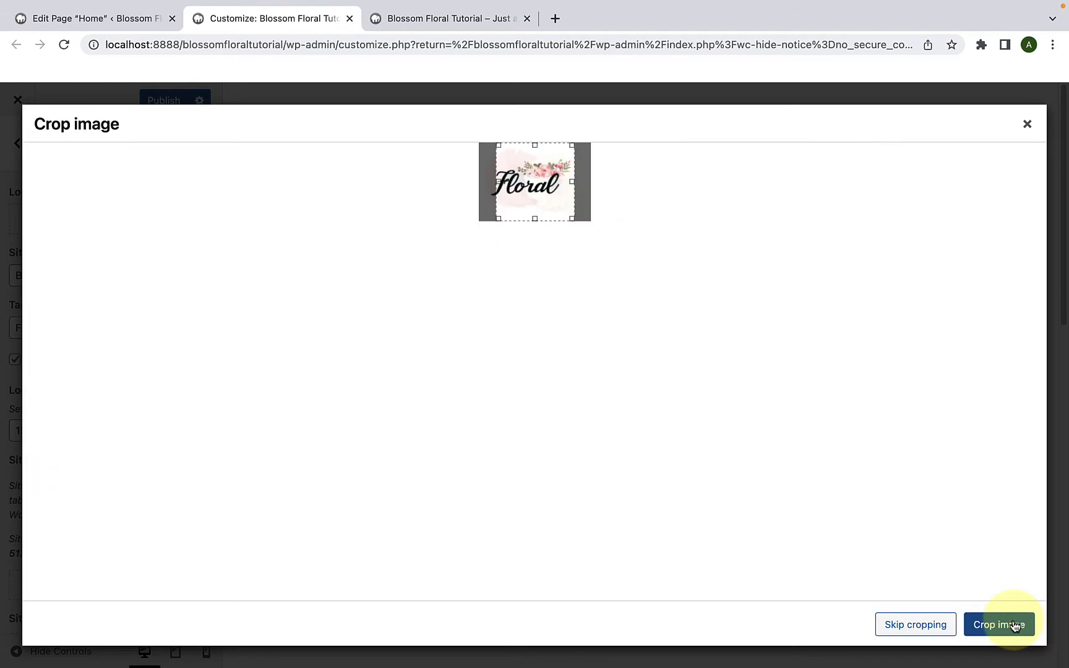
left_click(920, 626)
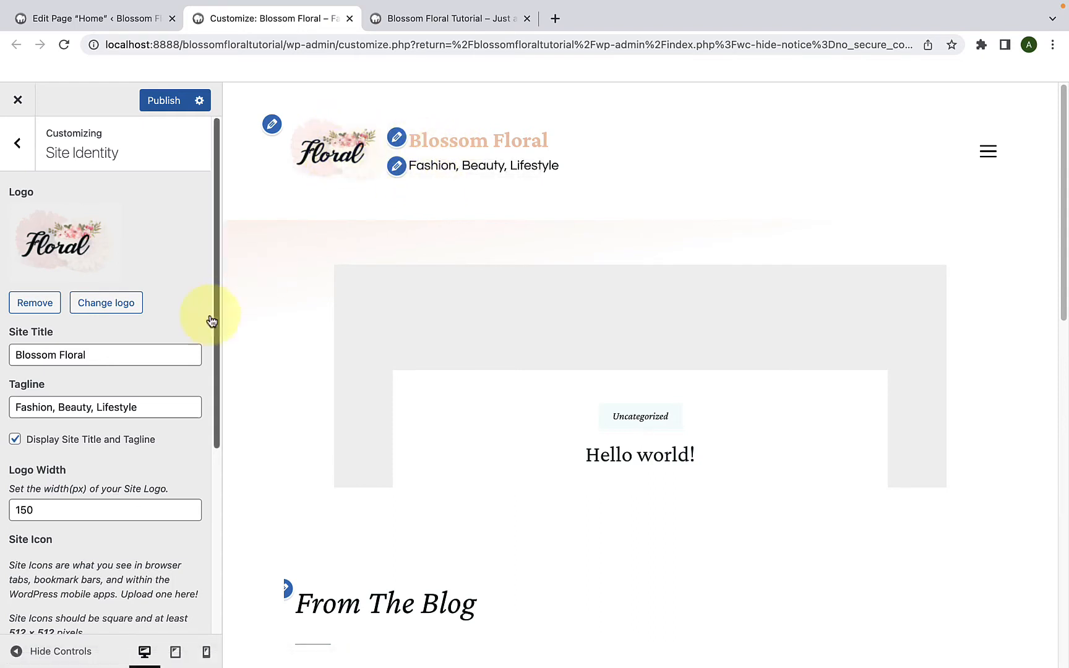
scroll(72, 447, "down", 2)
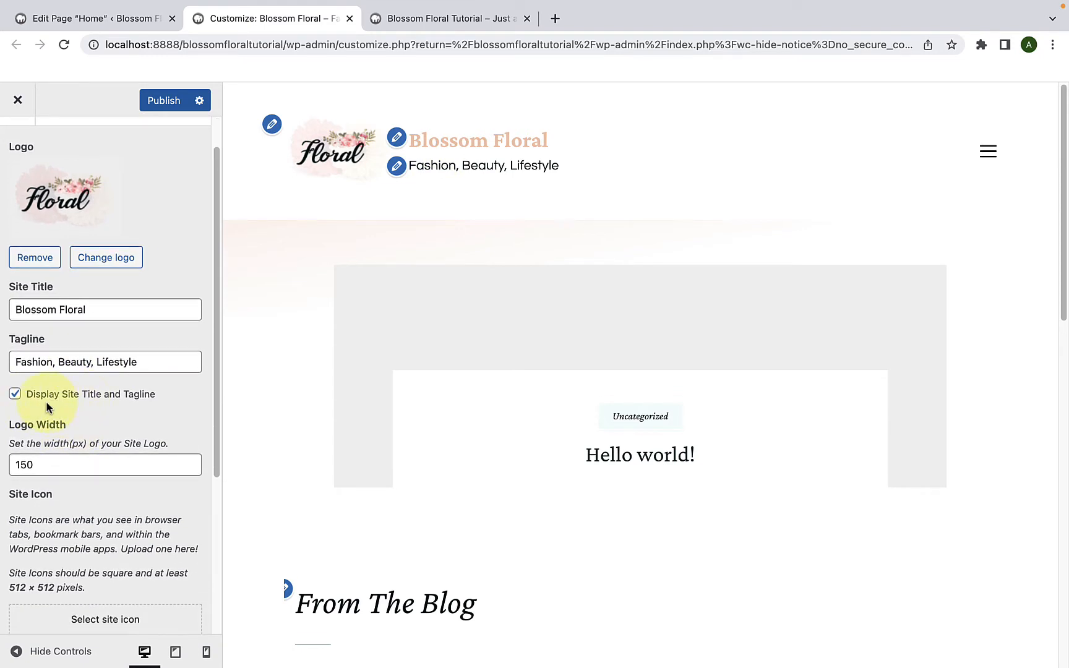
left_click(15, 396)
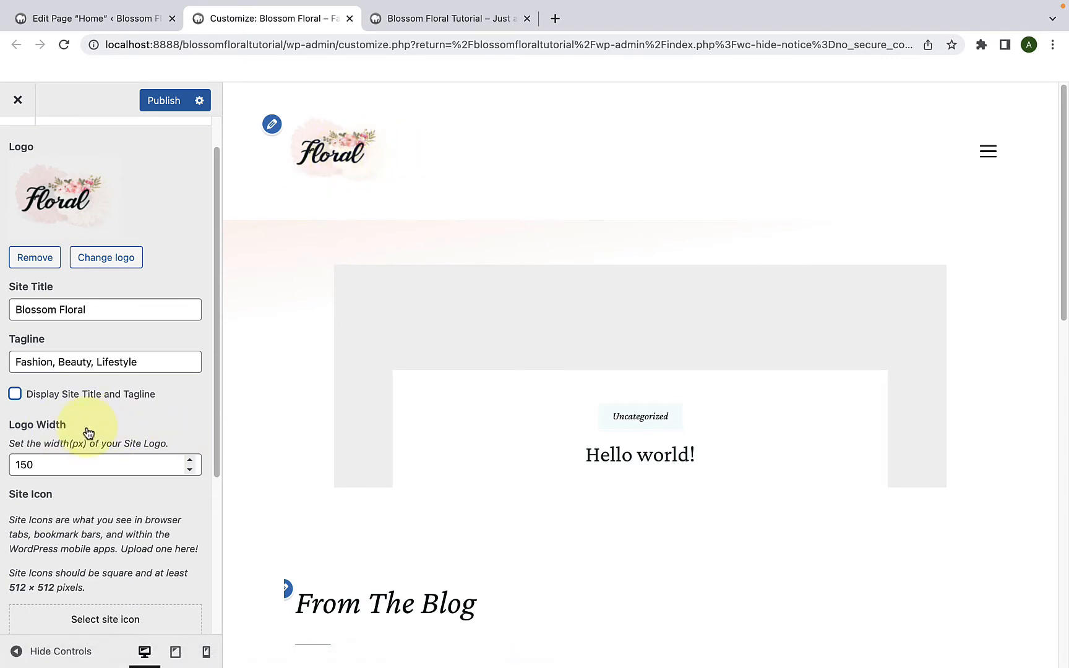
- Raise the logo width to about 155 px in single-pixel increments, and lower it to 152 px
left_click(190, 461)
left_click(190, 461)
left_click(190, 461)
left_click(190, 461)
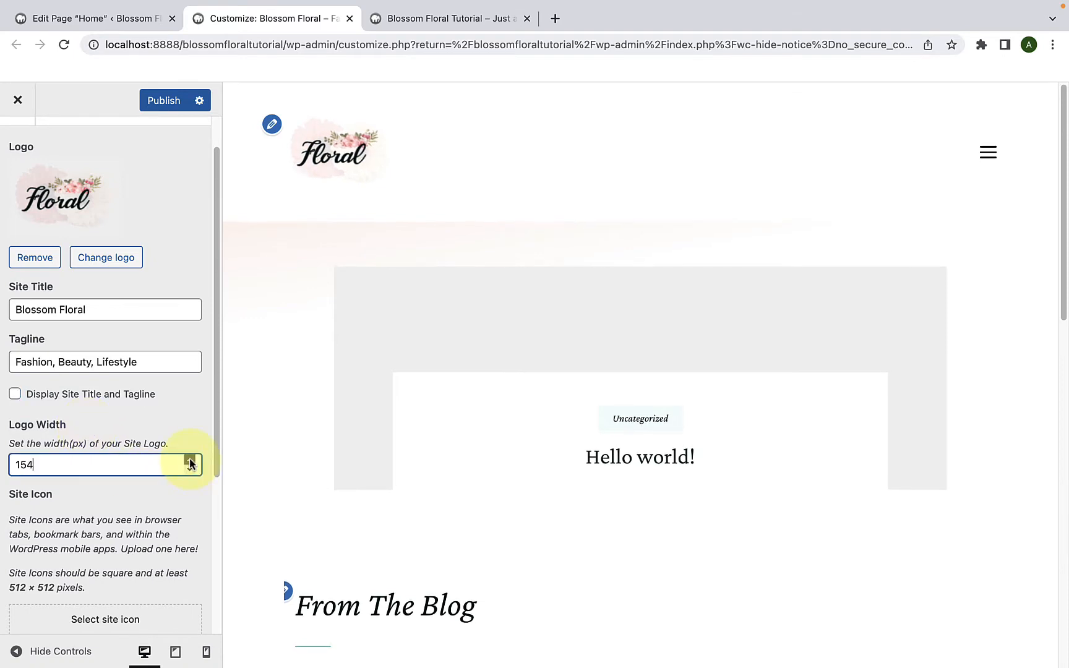
left_click(190, 461)
left_click(190, 461)
left_click(190, 470)
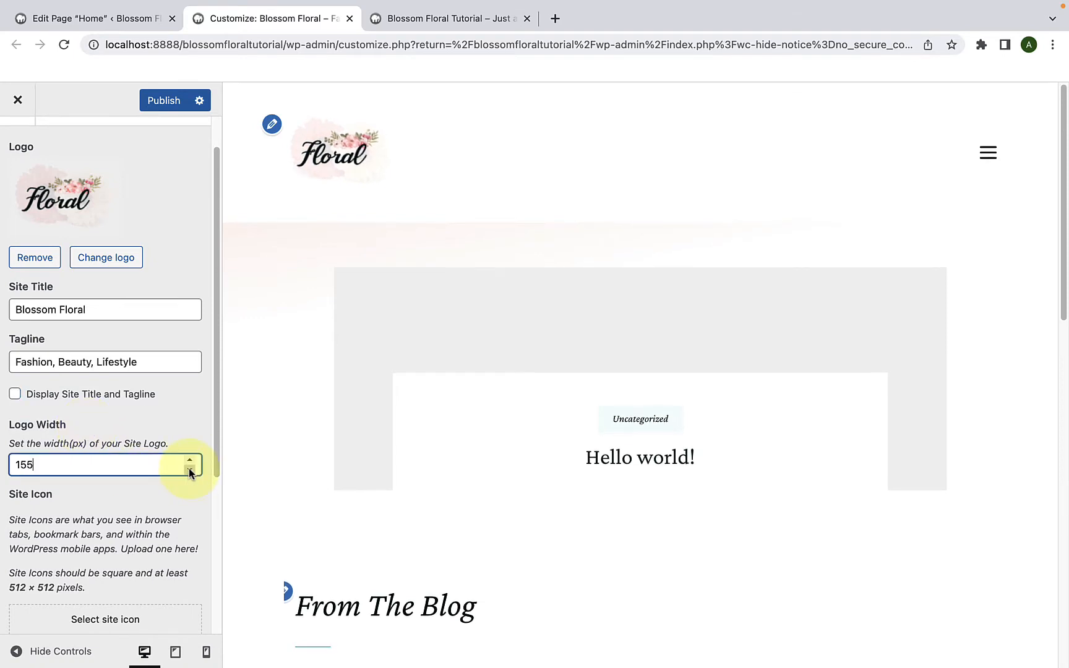
left_click(190, 471)
left_click(190, 471)
left_click(190, 471)
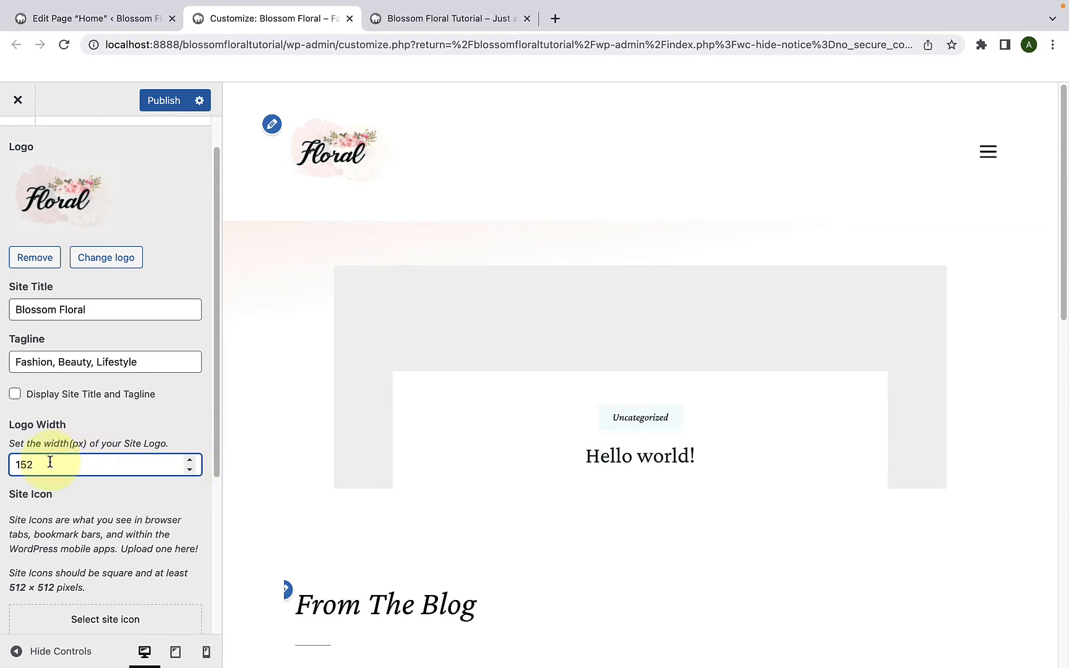
- Try a logo width of 240 px
left_click_drag(47, 464, 7, 469)
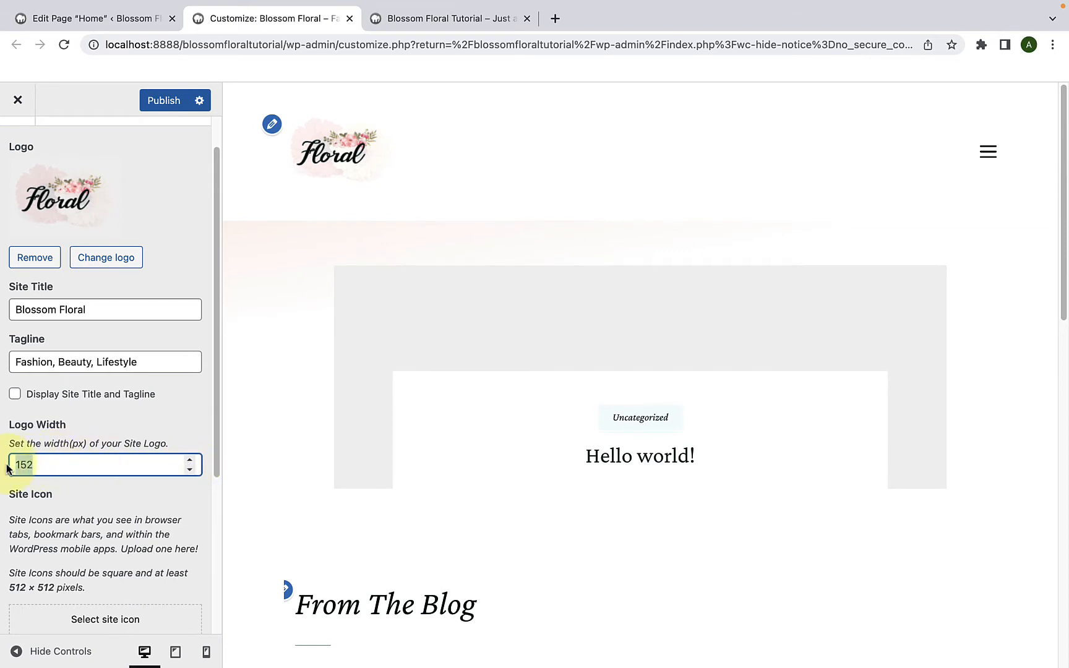
type("24")
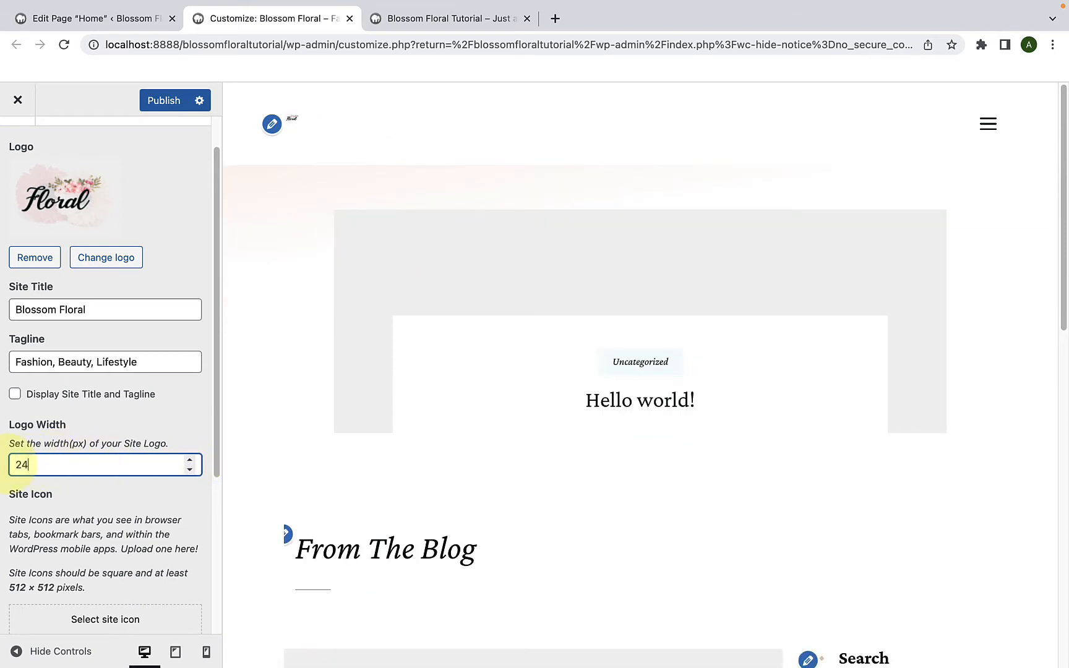
type("0")
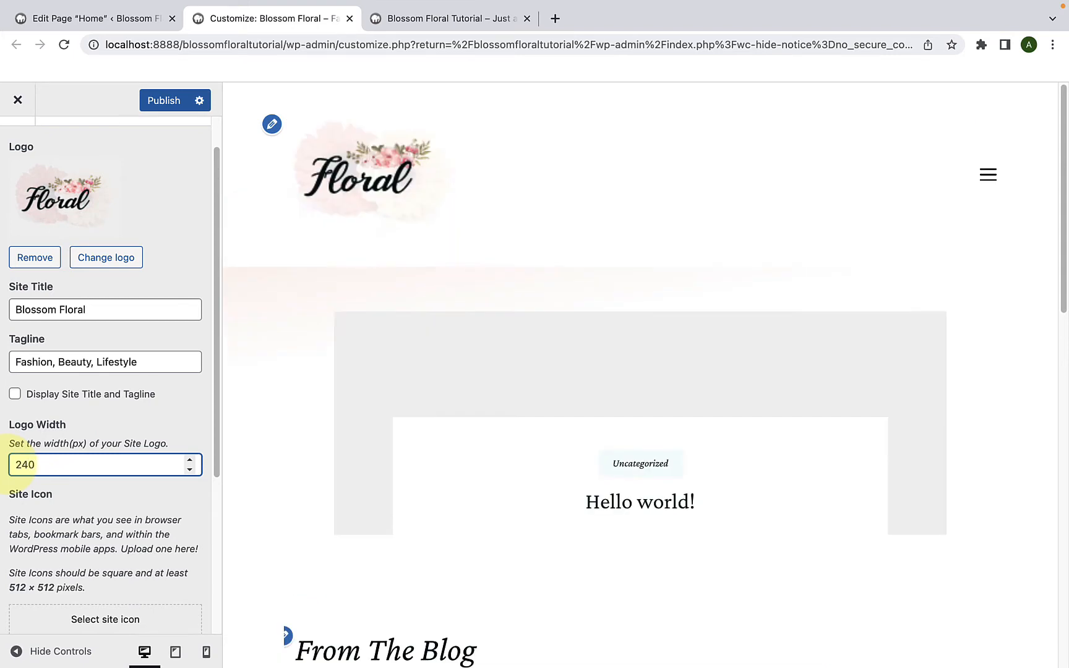
- Set the logo width to 184 px
left_click_drag(53, 468, 13, 468)
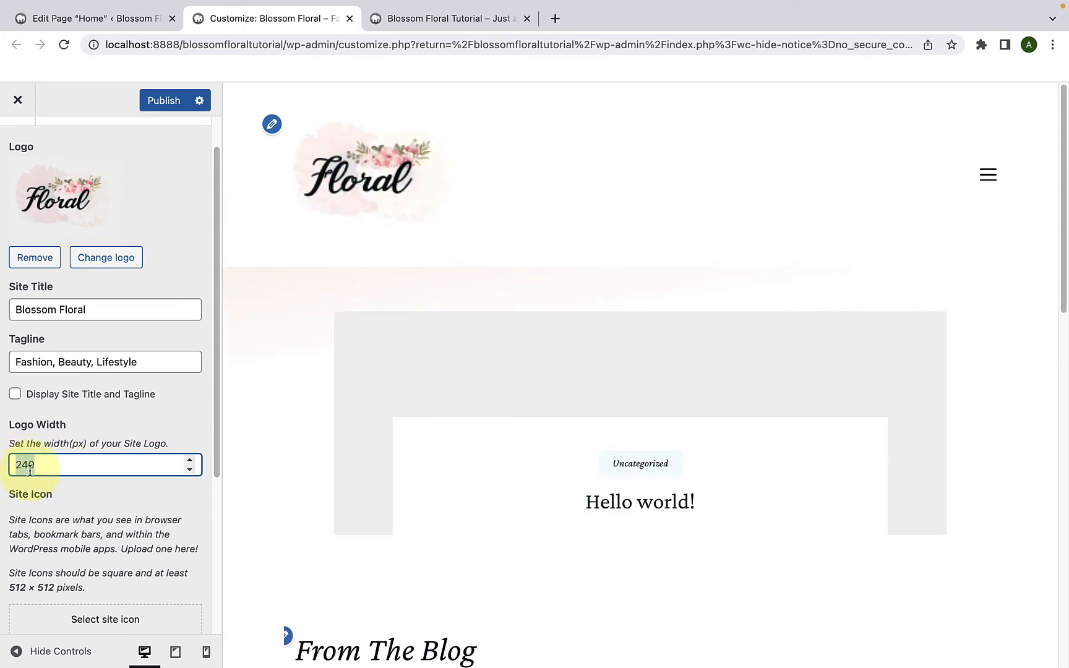
key("BackSpace")
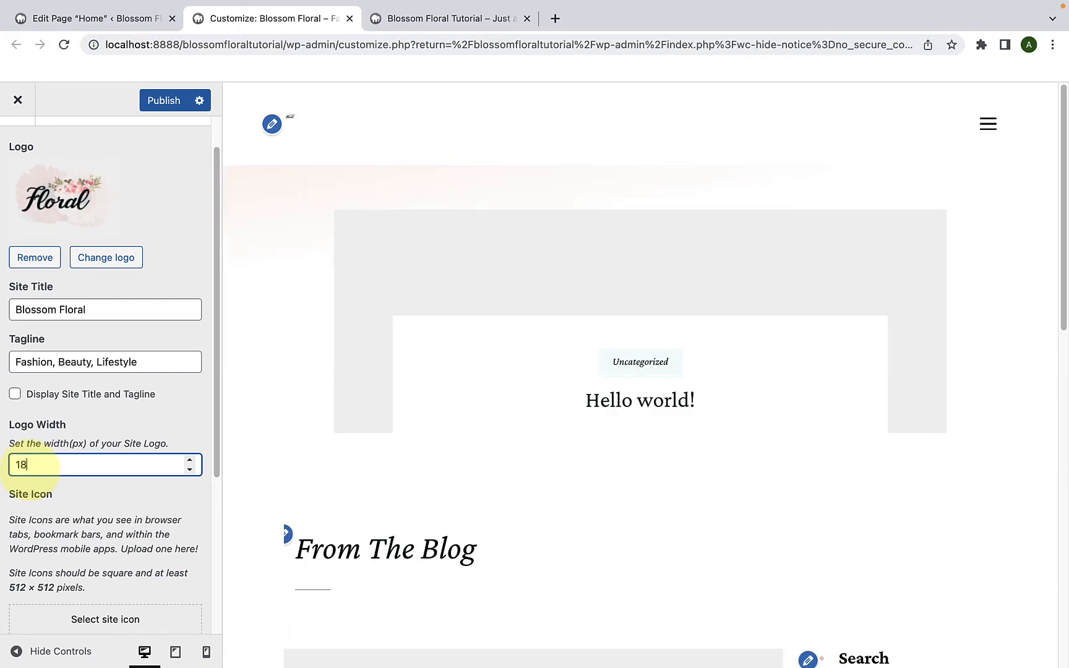
type("184")
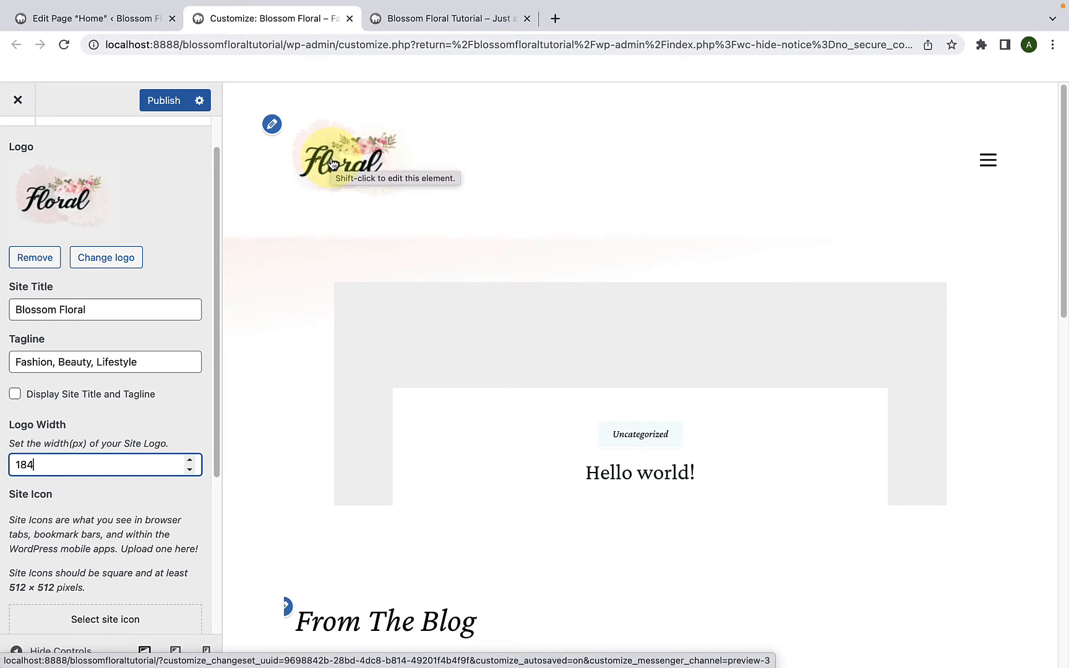
- Set the photo of the woman in a hat among sunflowers as the site icon, cropped to the left part of the image
scroll(29, 545, "down", 5)
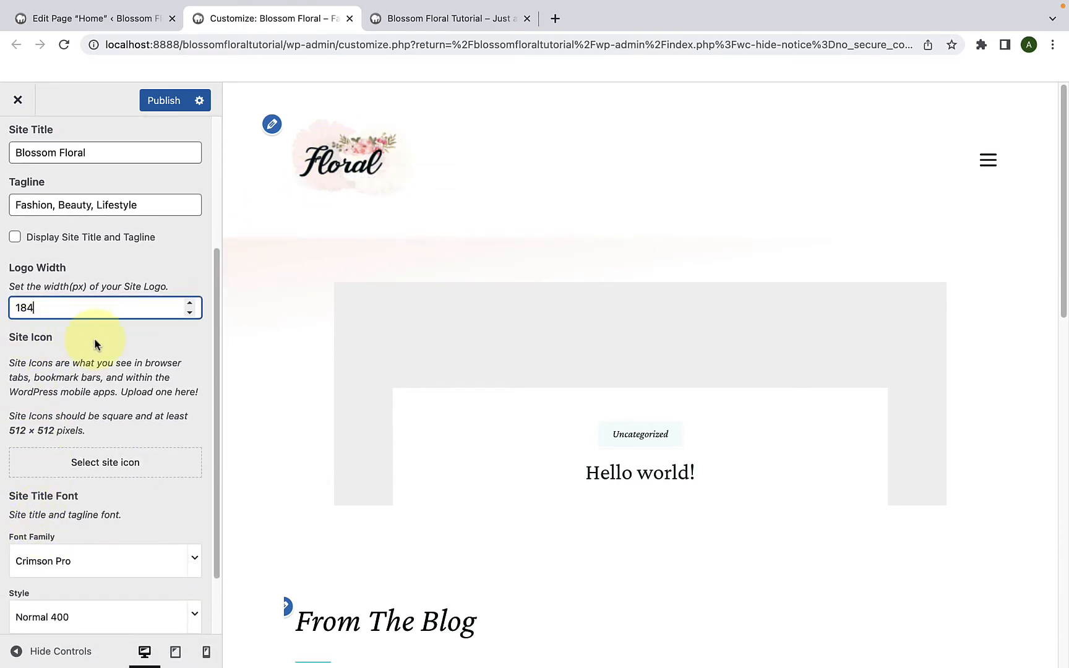
left_click(120, 474)
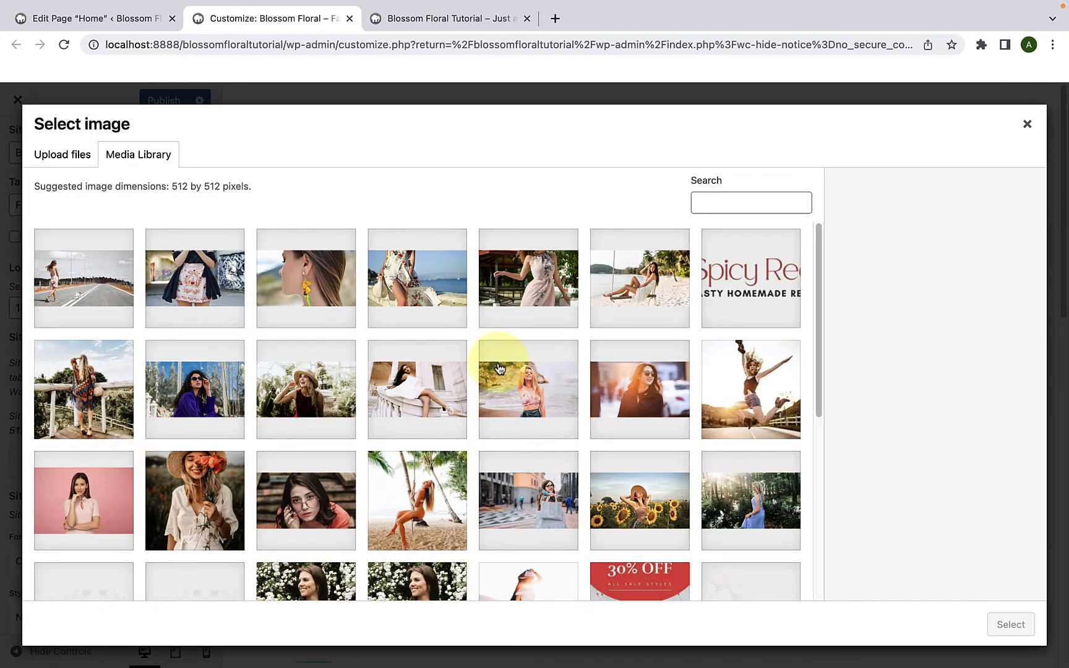
left_click(656, 509)
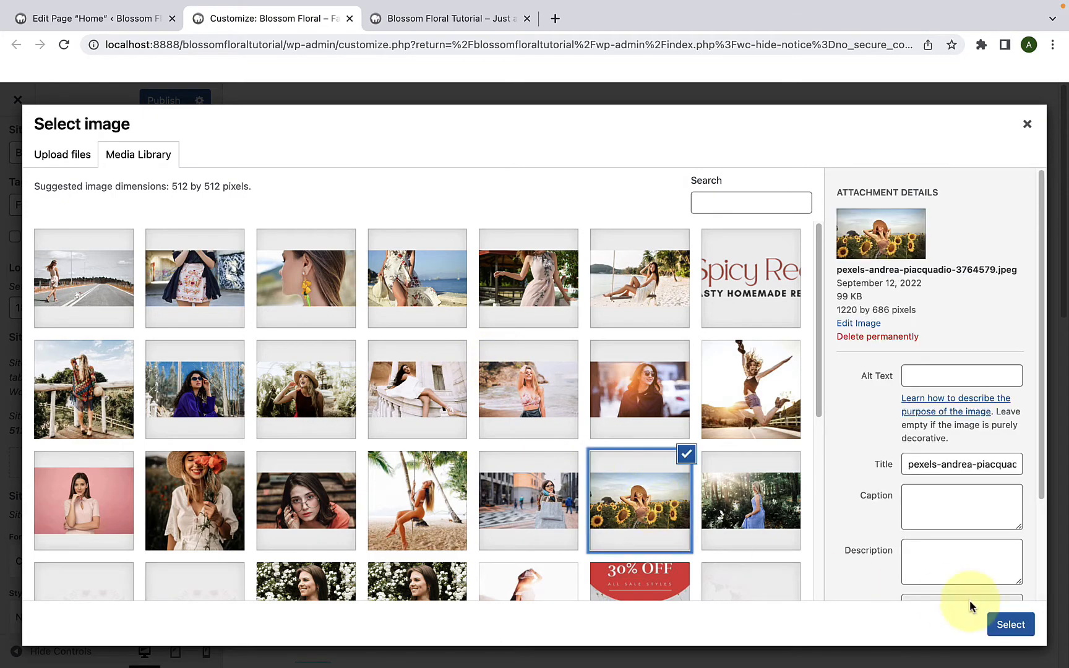
left_click(1011, 624)
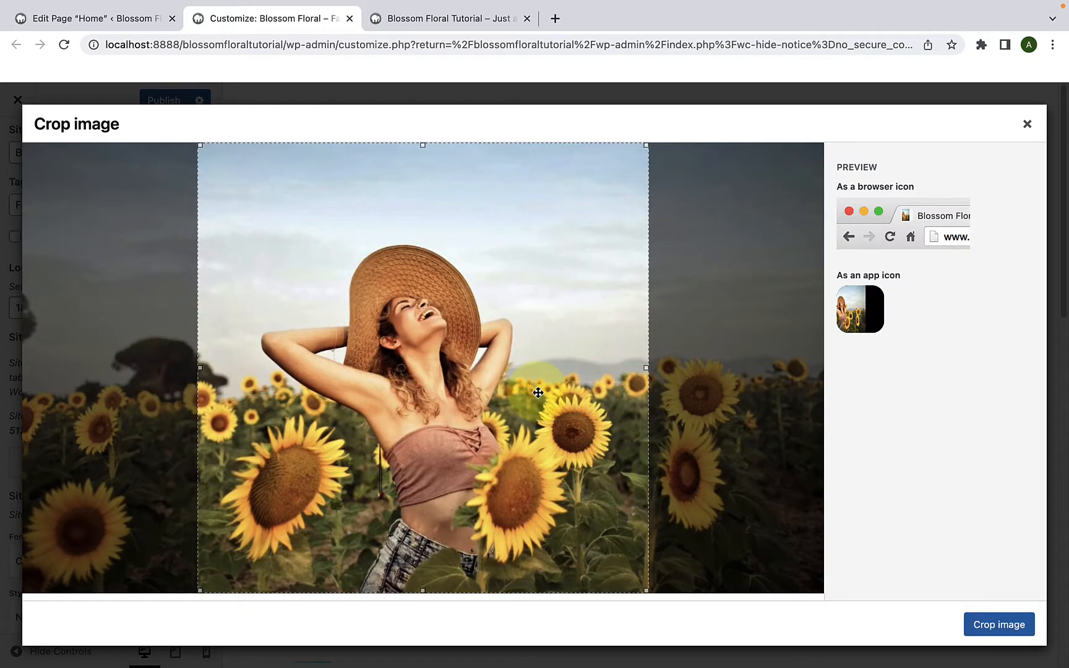
left_click_drag(536, 383, 357, 379)
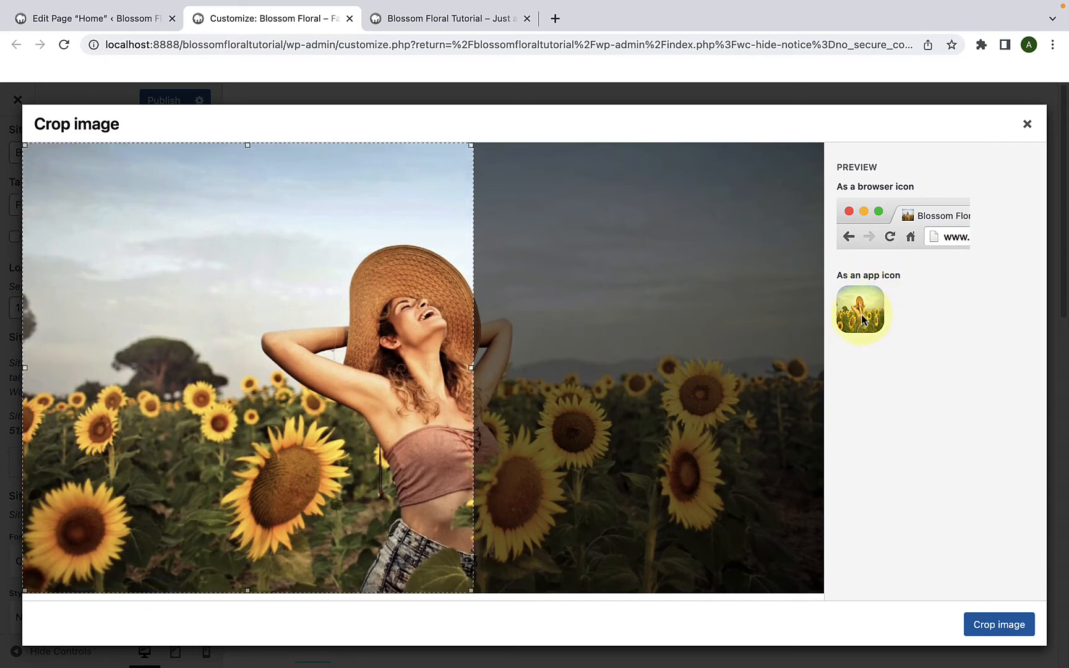
left_click(1008, 627)
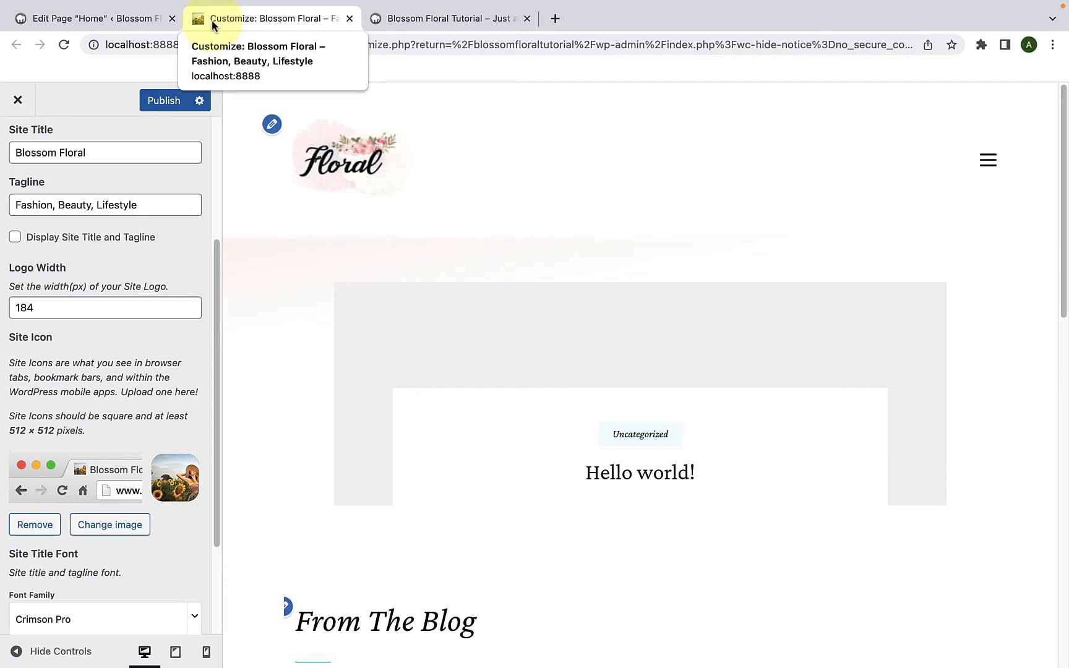
- Enable display of the site title and tagline, and remove the site logo
scroll(103, 401, "down", 5)
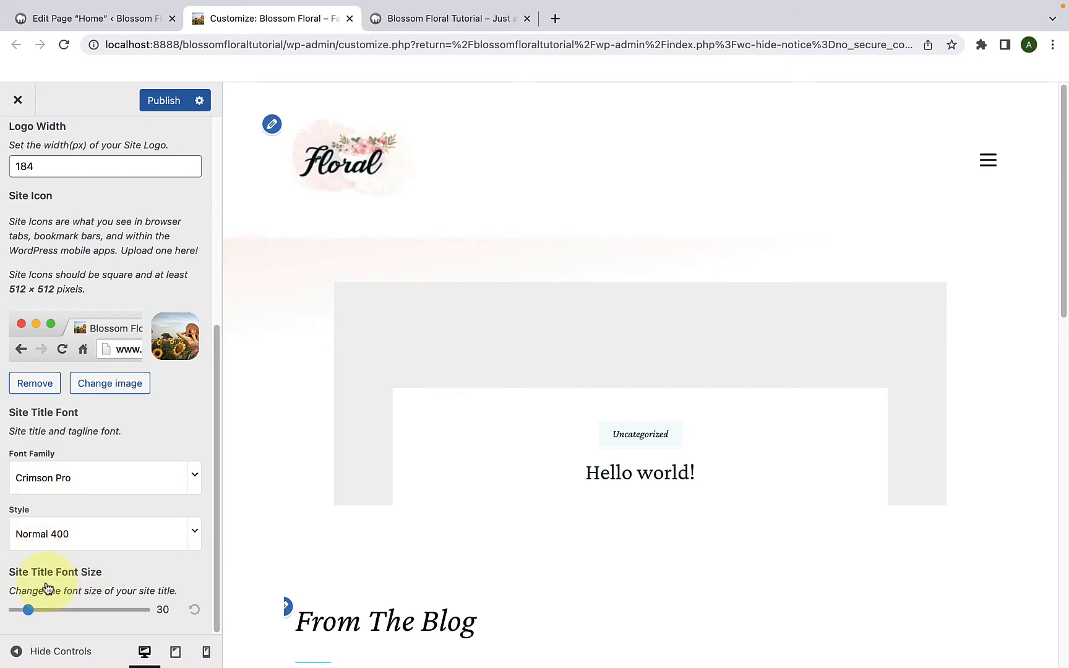
scroll(87, 514, "up", 10)
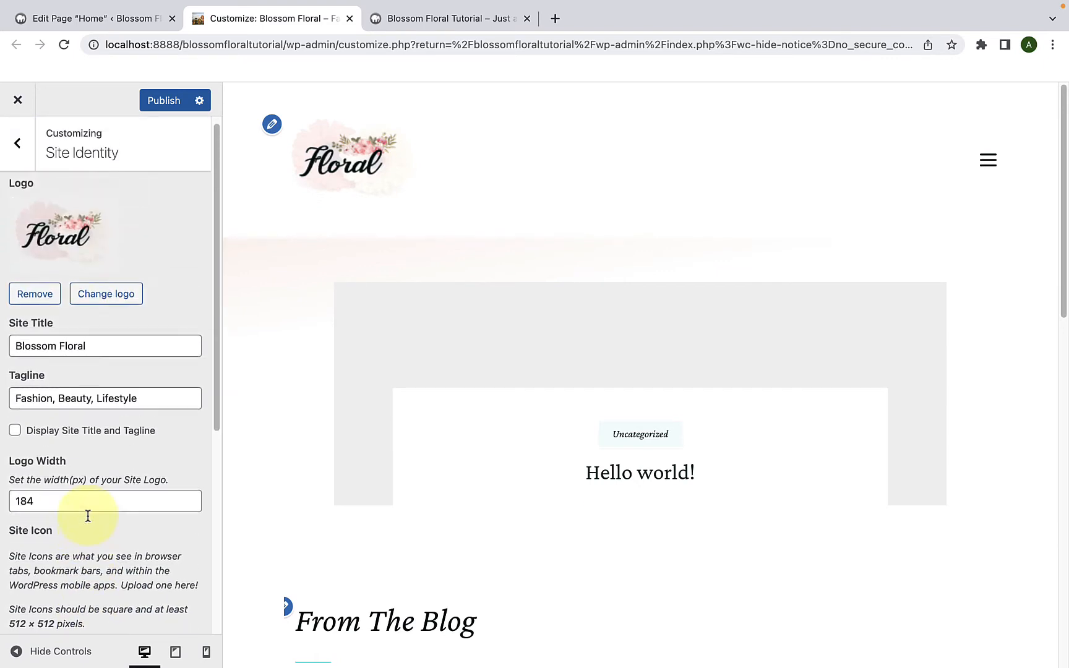
scroll(19, 462, "down", 1)
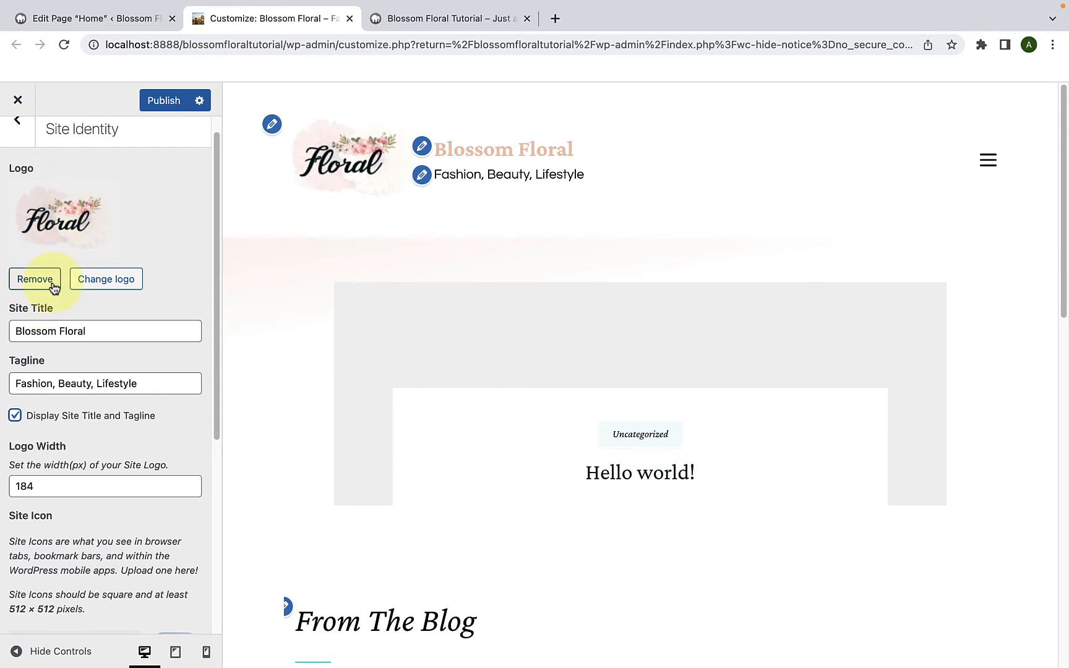
left_click(53, 286)
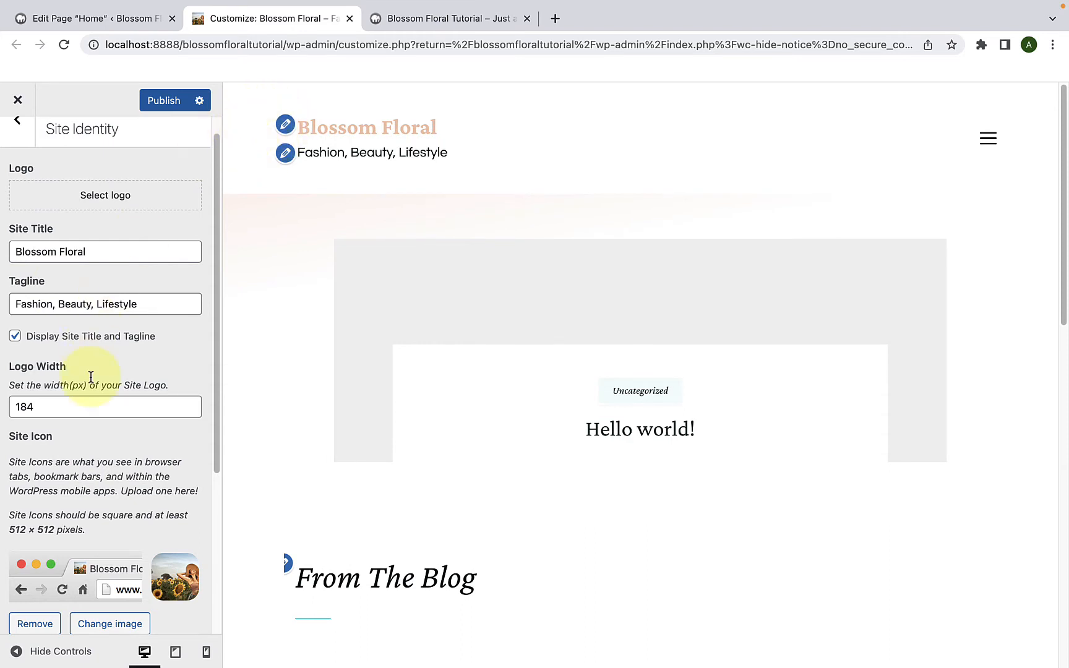
- Set the site title font family to DM Sans
scroll(91, 402, "down", 2)
scroll(91, 405, "down", 5)
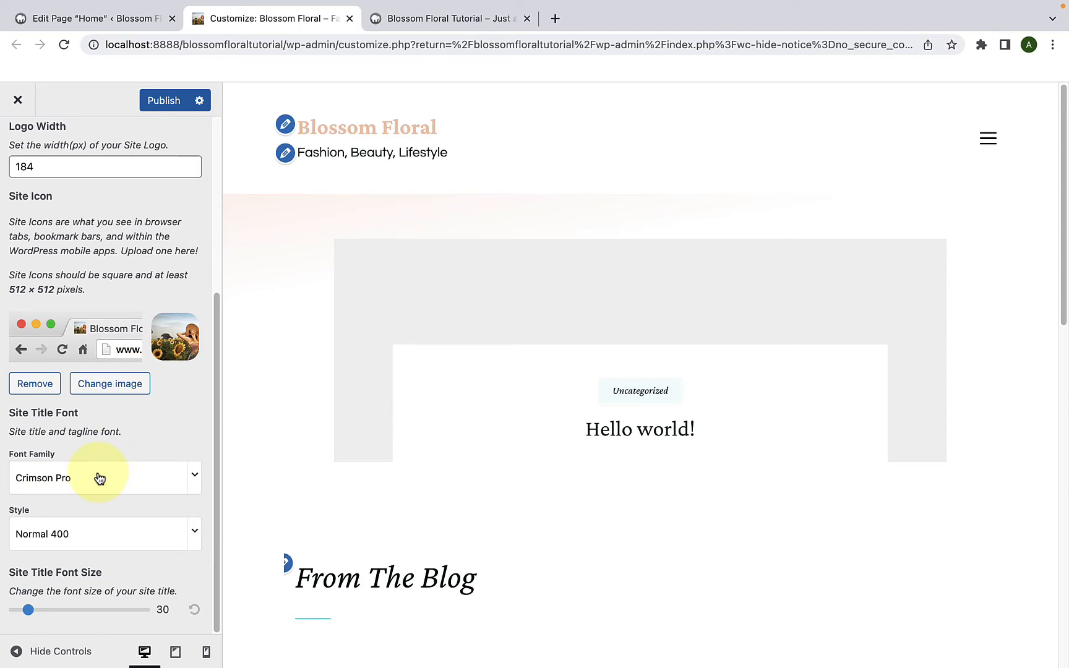
left_click(196, 475)
scroll(84, 585, "down", 5)
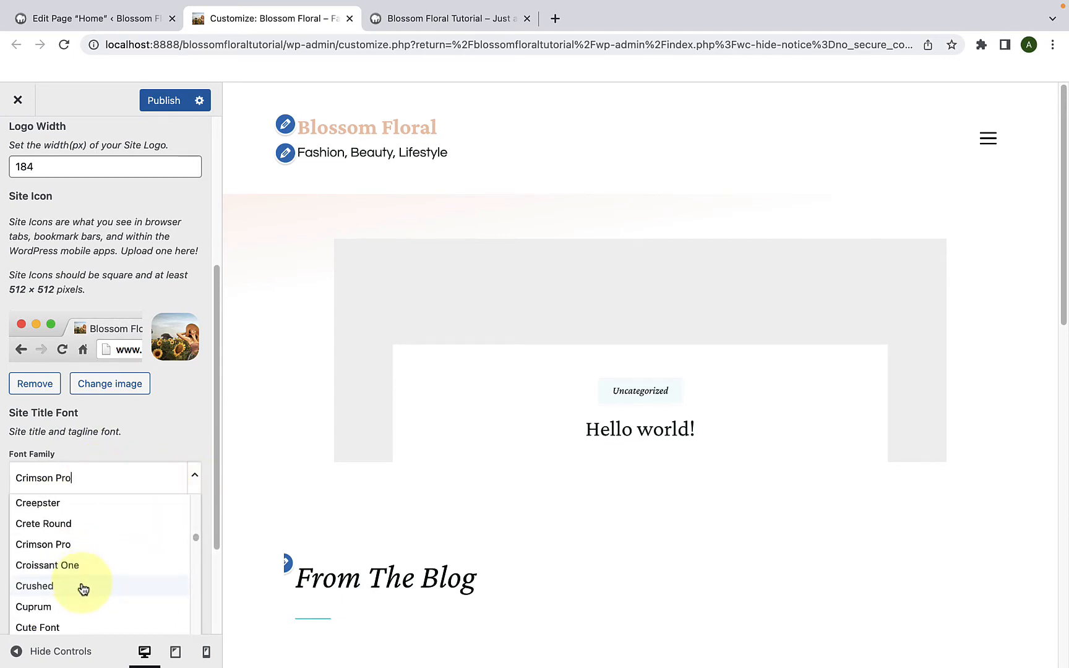
left_click(84, 585)
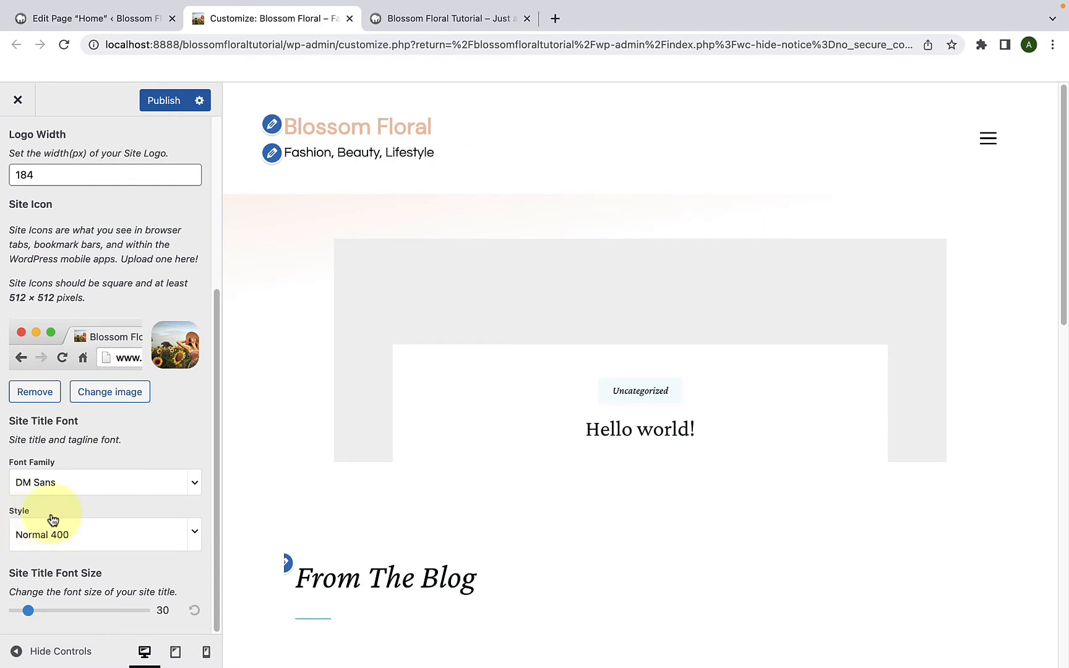
- Change the site title font style to Medium 500
left_click(174, 539)
scroll(89, 606, "down", 2)
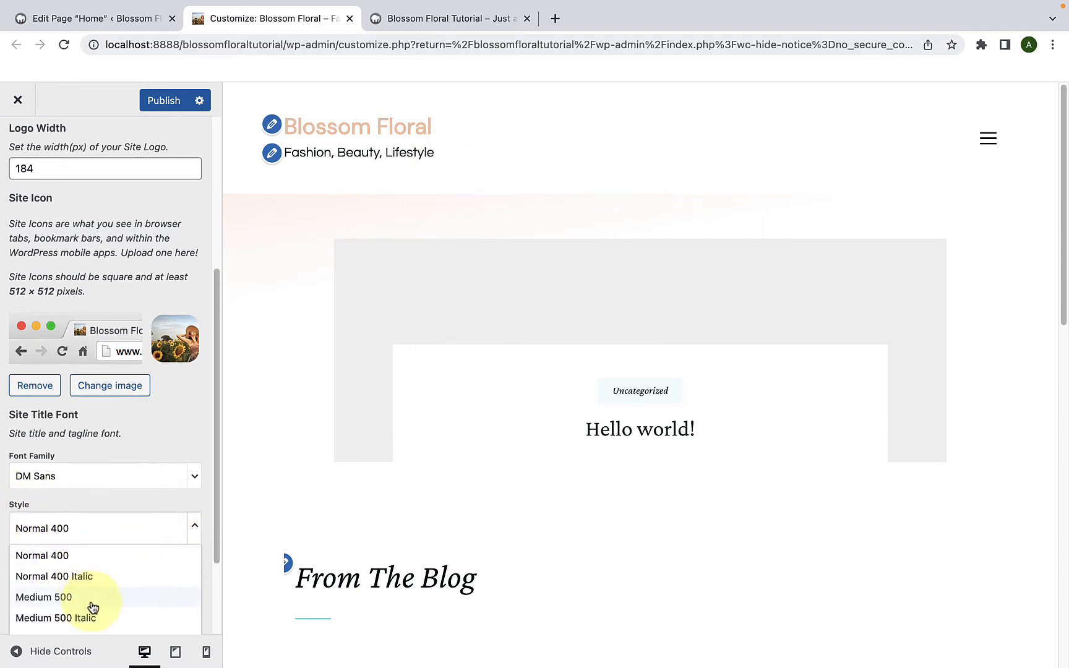
scroll(93, 603, "down", 1)
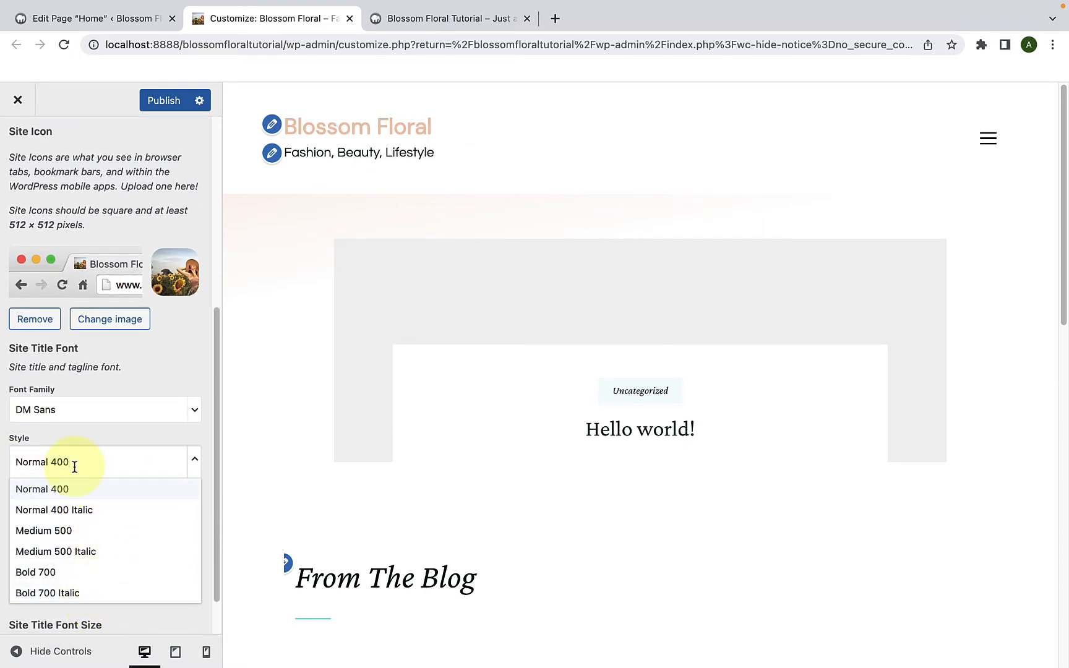
left_click(70, 533)
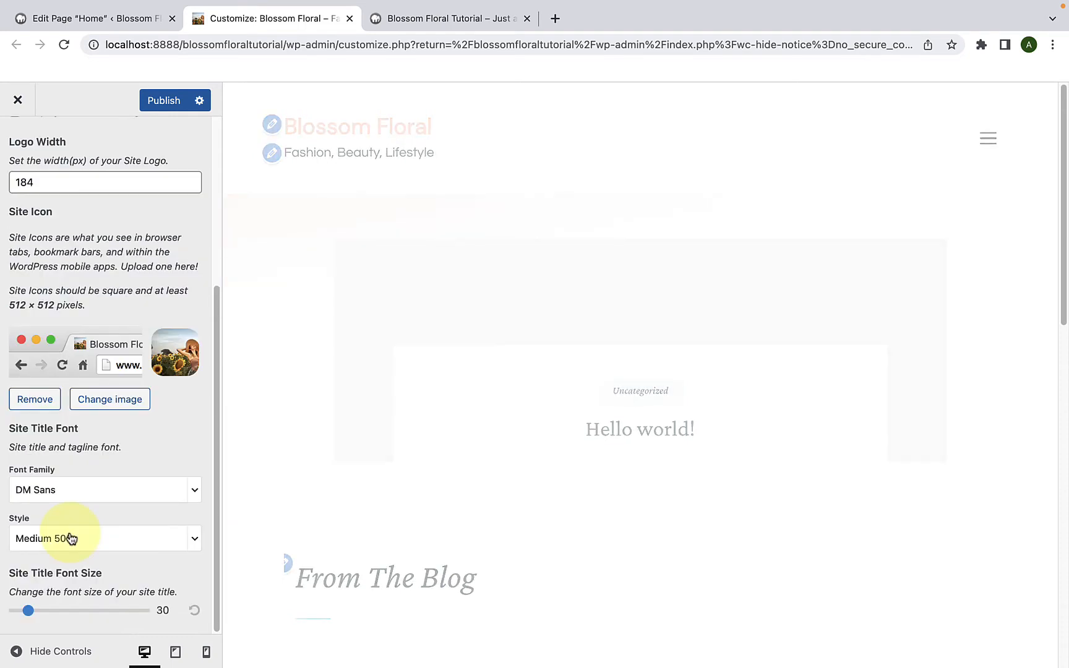
- Try the Bold 700 and Bold 700 Italic styles on the site title font
left_click(99, 543)
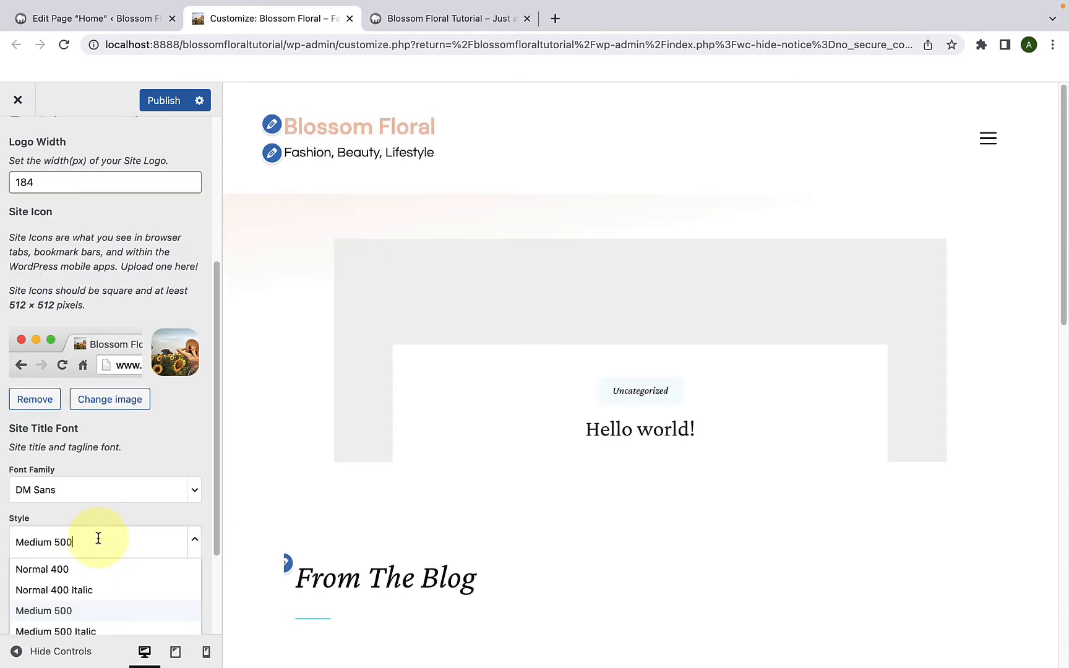
scroll(95, 551, "down", 5)
left_click(76, 524)
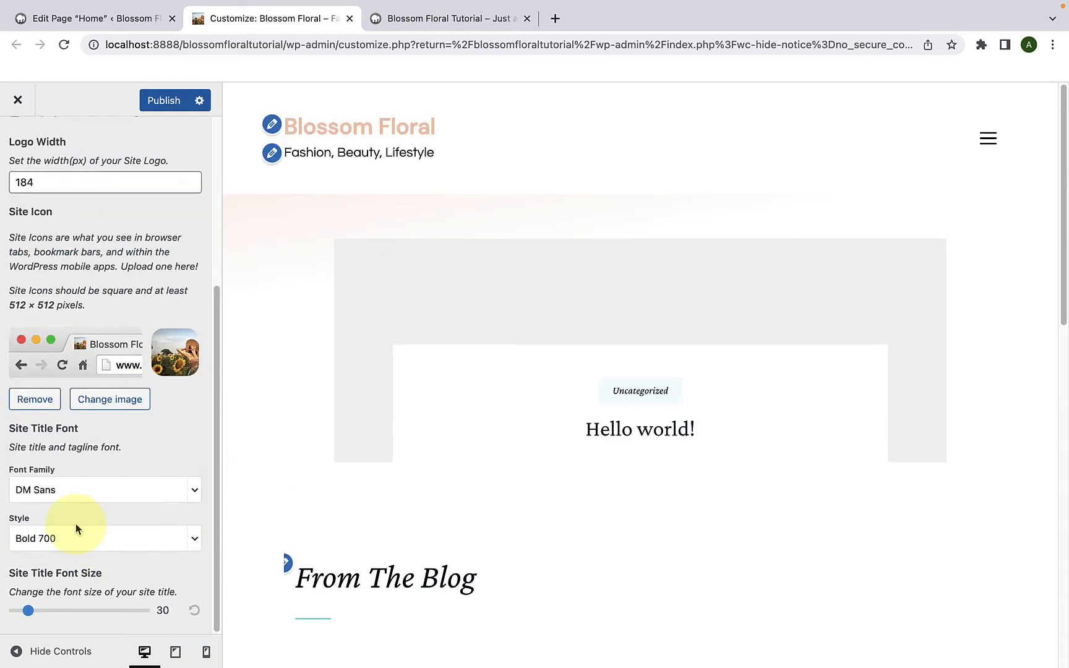
left_click(81, 535)
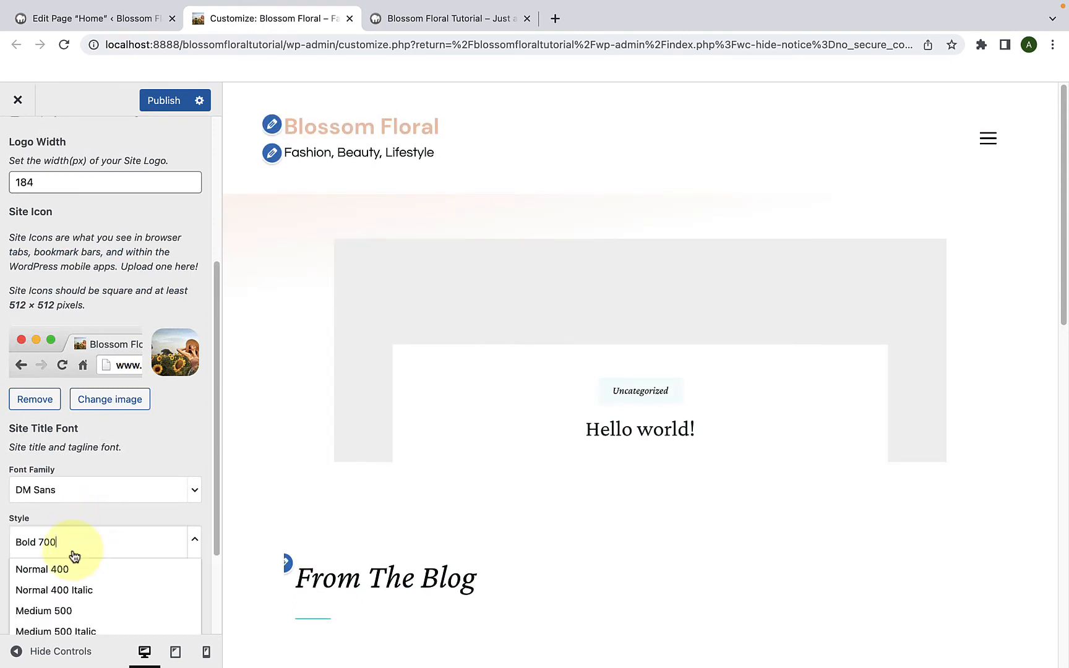
scroll(83, 613, "down", 3)
left_click(91, 573)
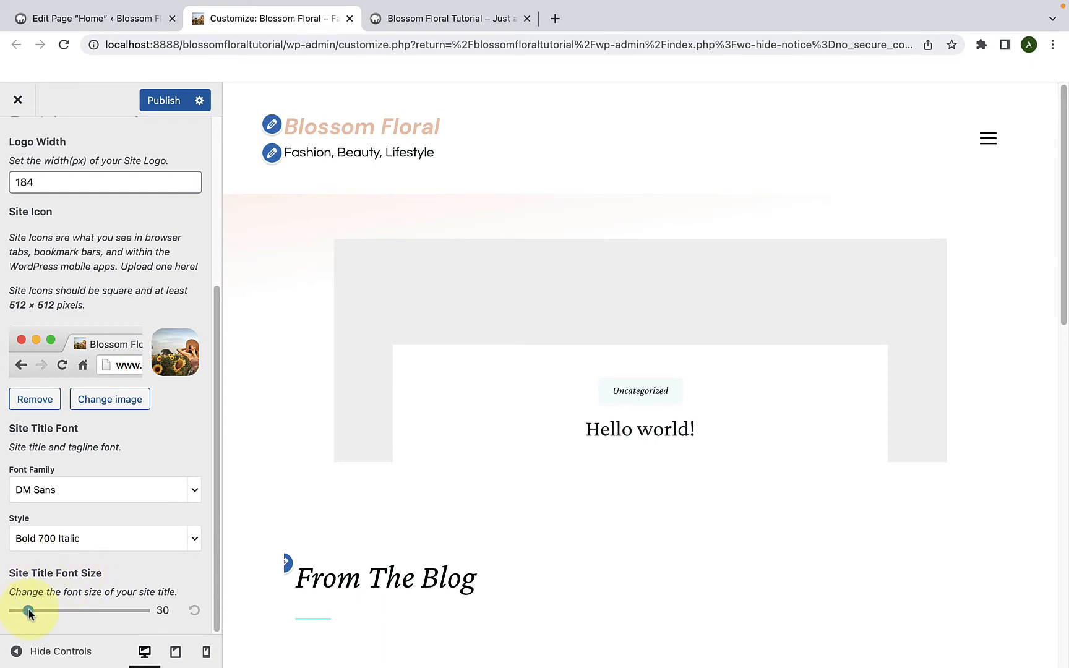
- Try the site title font size at 61, settle on 29, and set the font style to Medium 500
left_click_drag(28, 610, 50, 613)
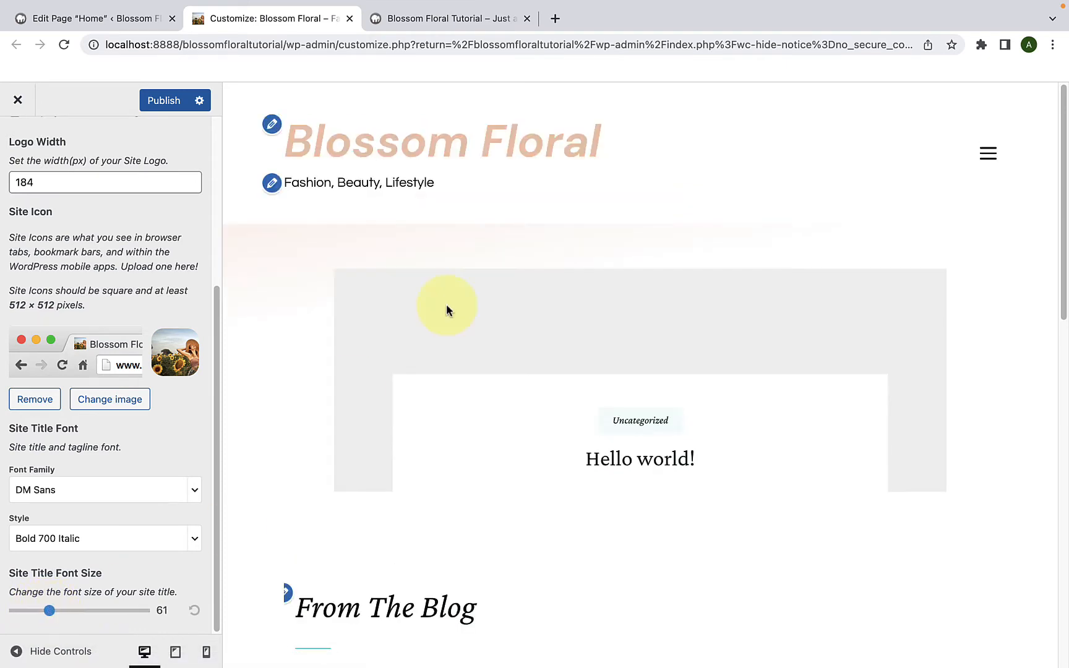
left_click_drag(44, 617, 26, 612)
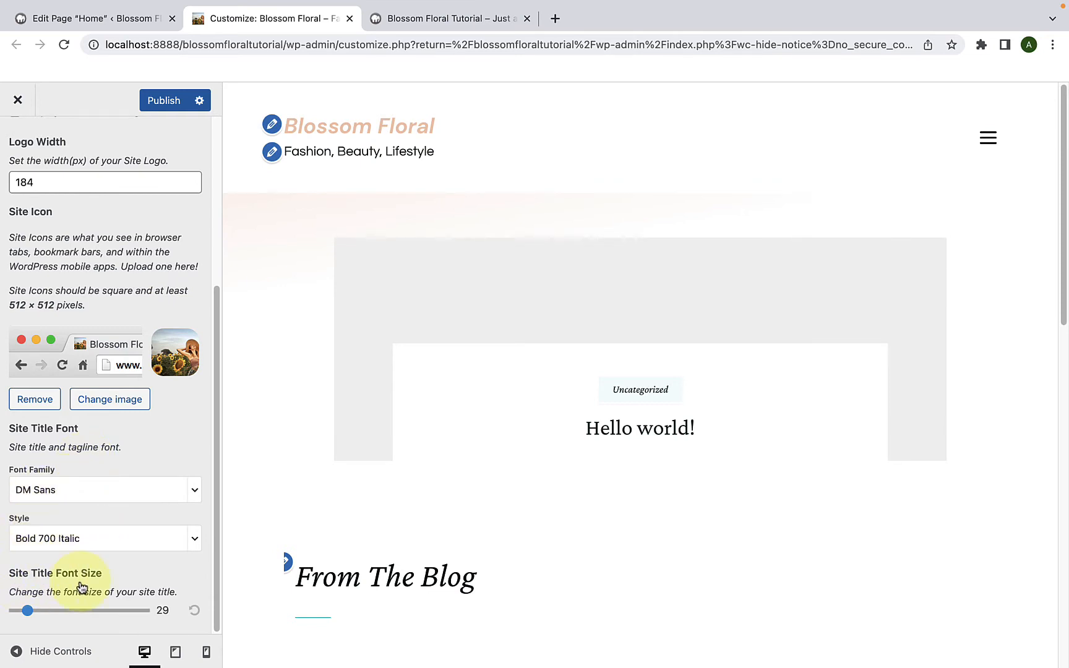
left_click(195, 545)
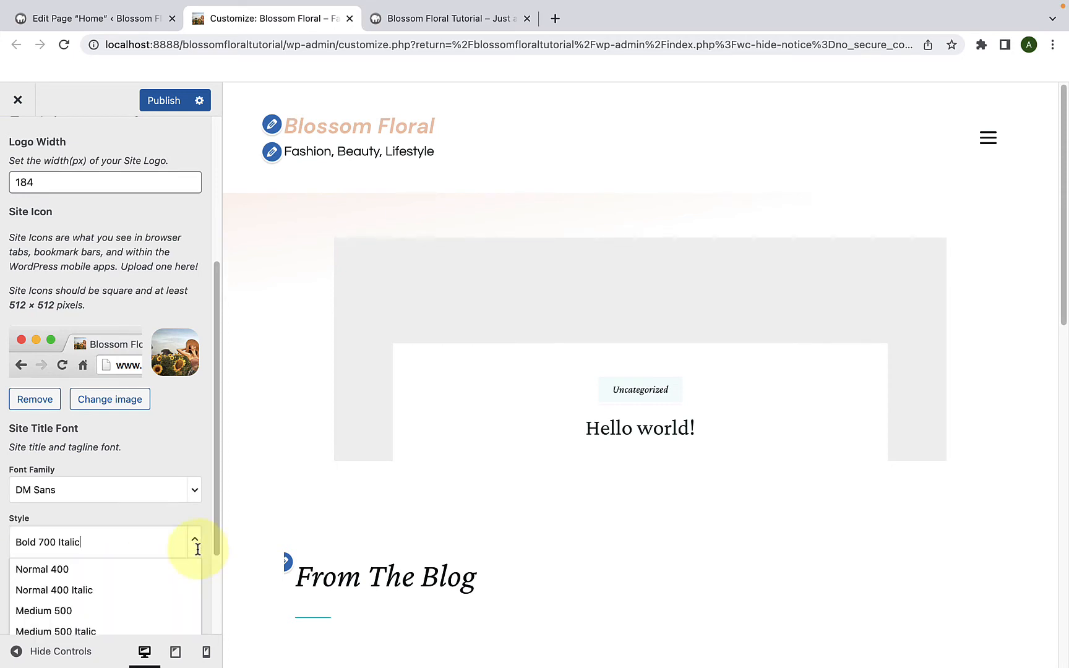
left_click(107, 616)
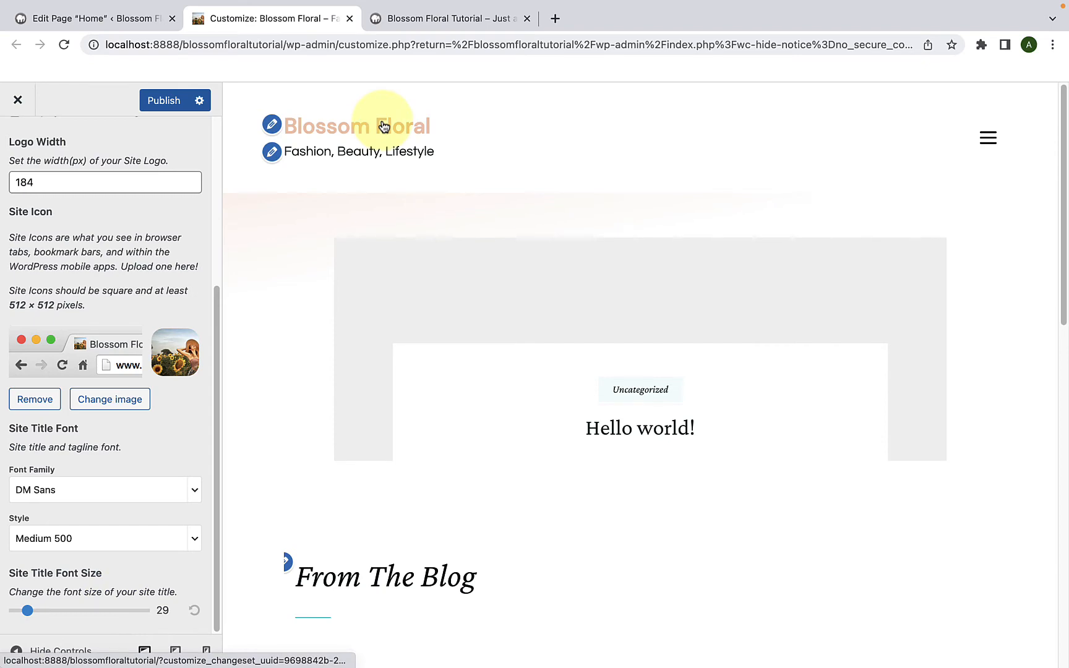
- Turn off display of the site title and tagline
scroll(124, 309, "up", 5)
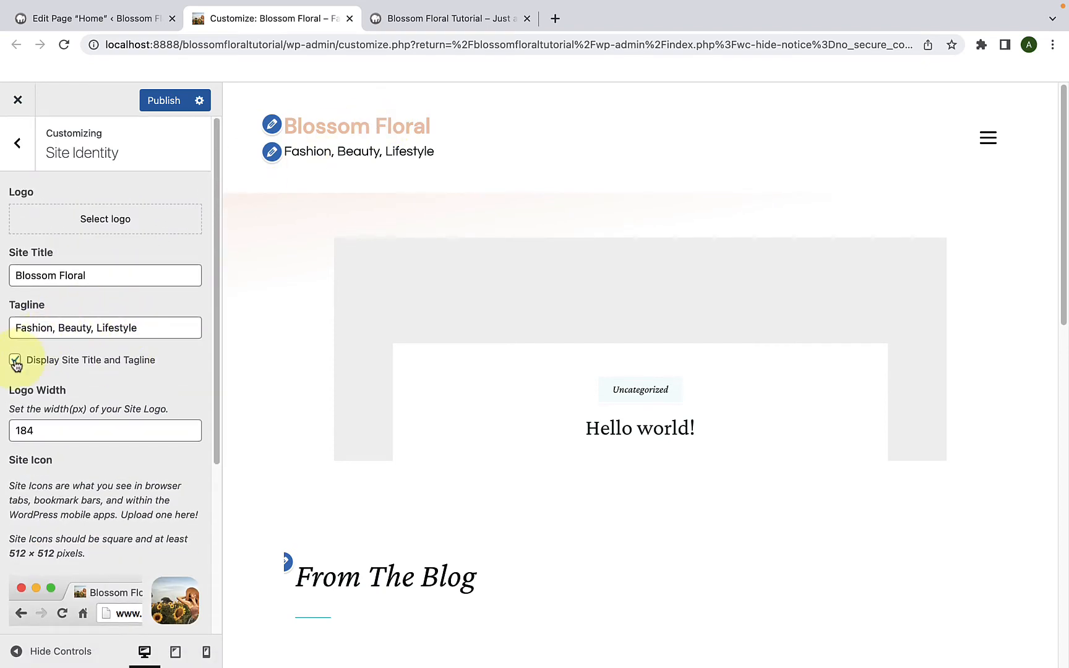
left_click(15, 362)
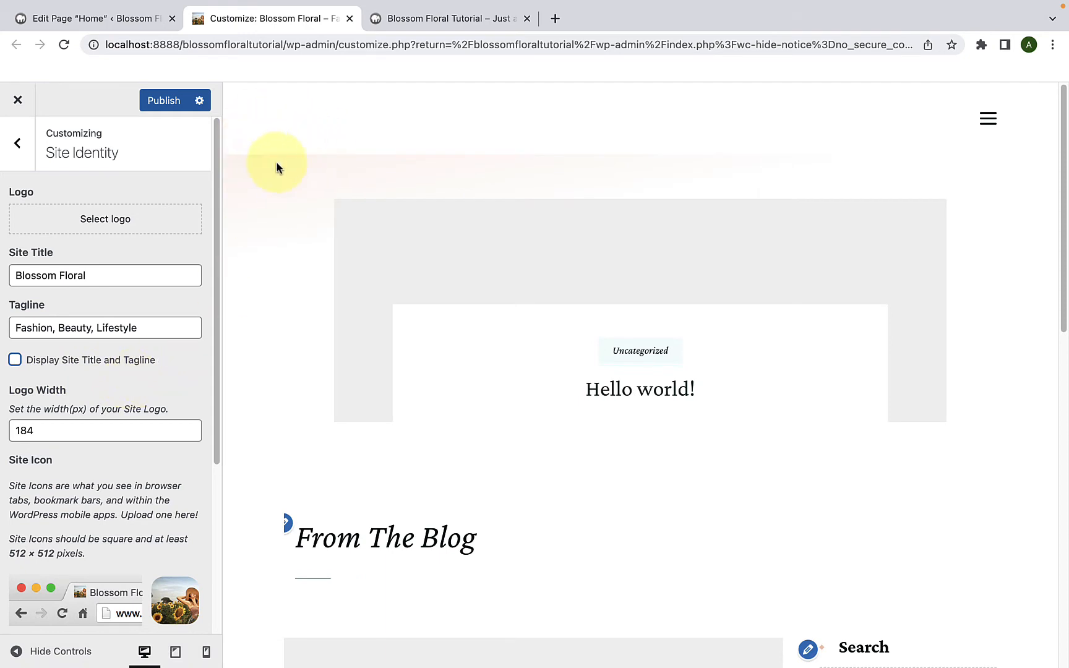
- Set floral-logo-1.png from the media library as the site logo, without cropping it
left_click(80, 224)
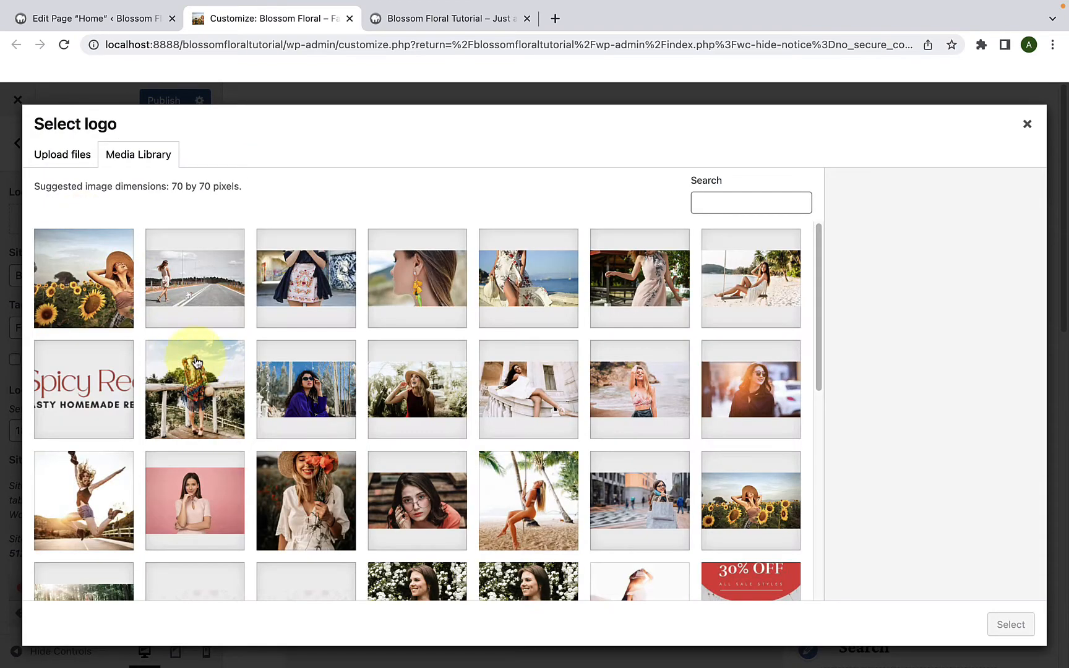
scroll(197, 427, "down", 5)
left_click(208, 425)
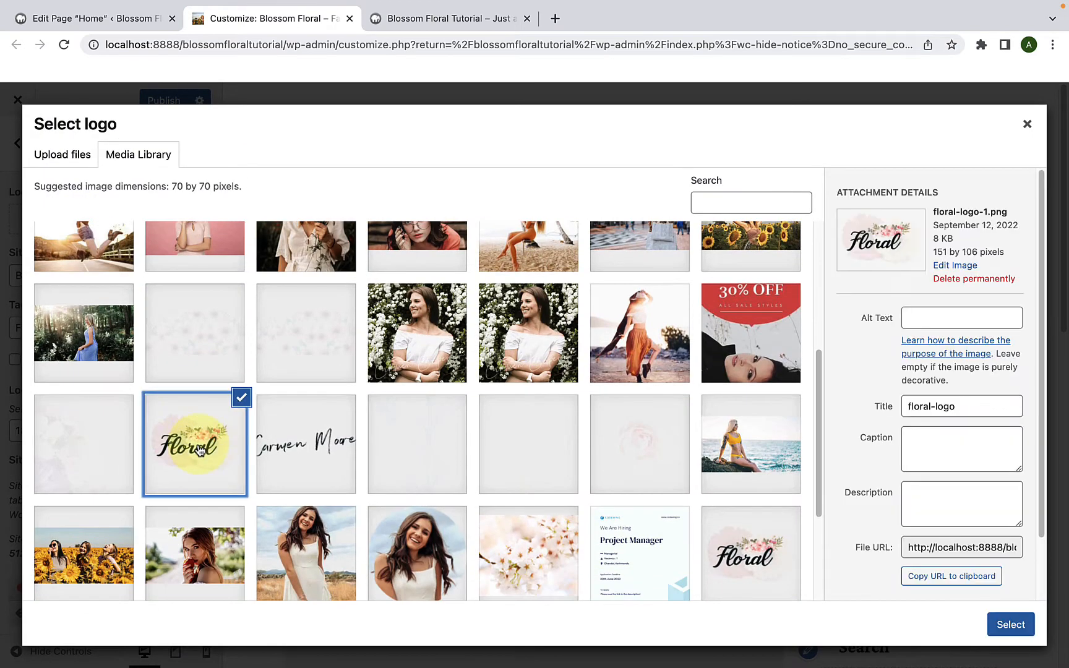
left_click(1010, 626)
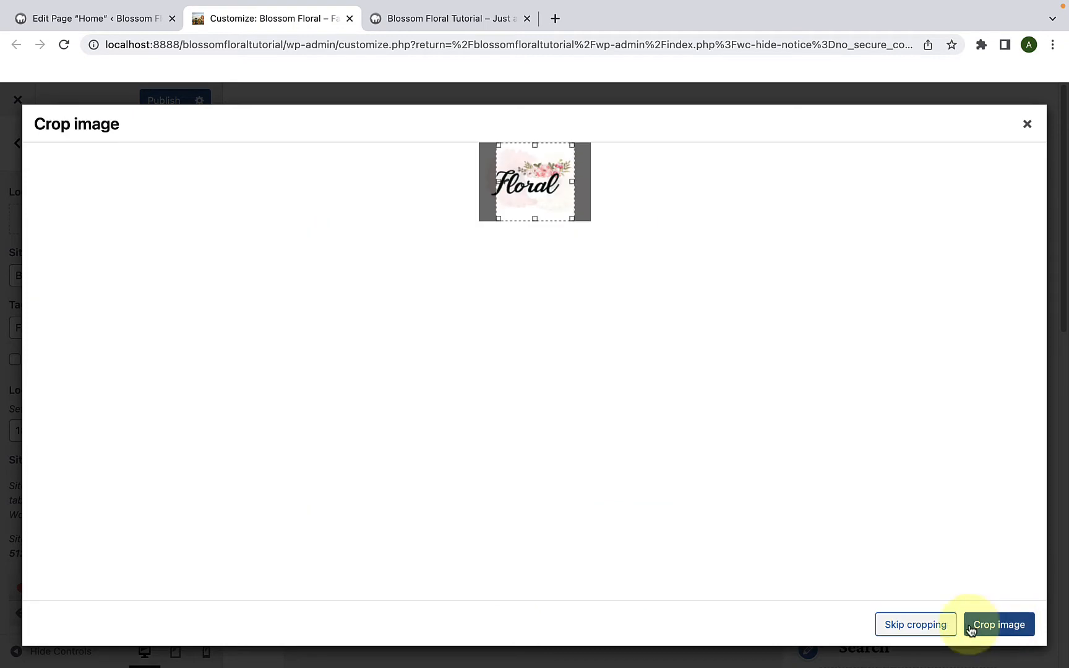
left_click(945, 624)
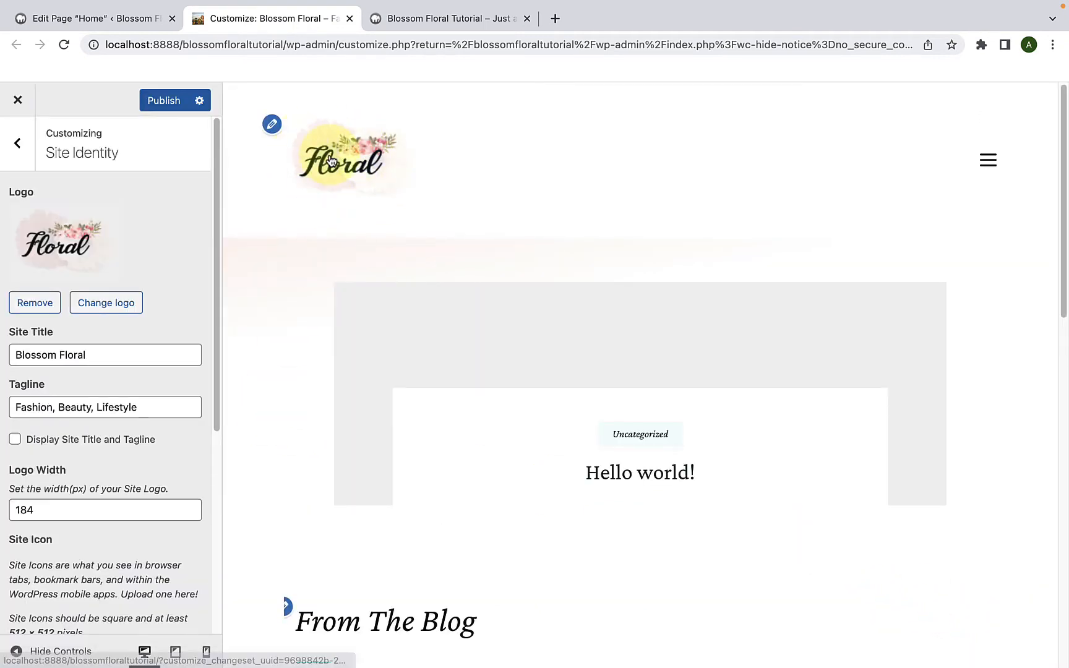
- Publish the site identity changes and reload the live site to check the logo and site icon
scroll(90, 490, "down", 5)
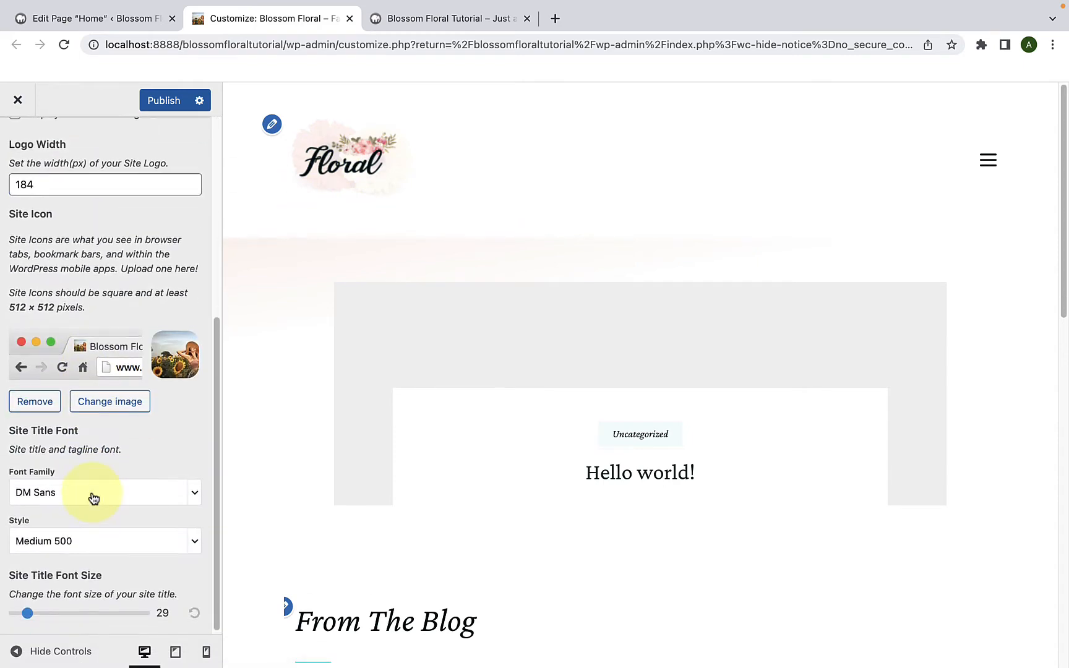
scroll(91, 490, "up", 5)
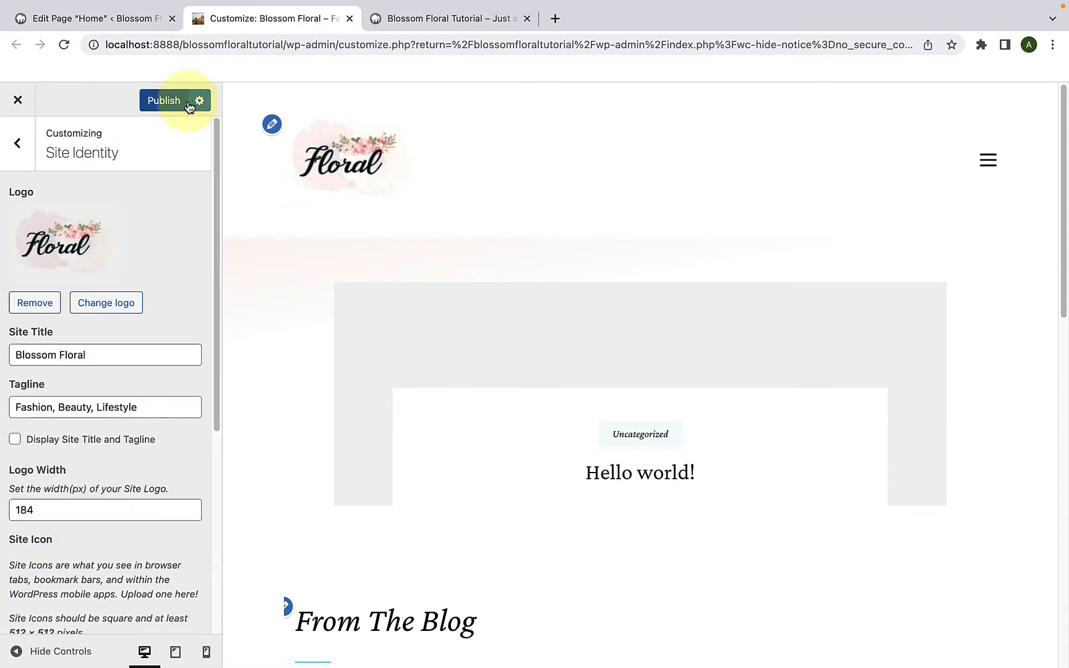
left_click(164, 102)
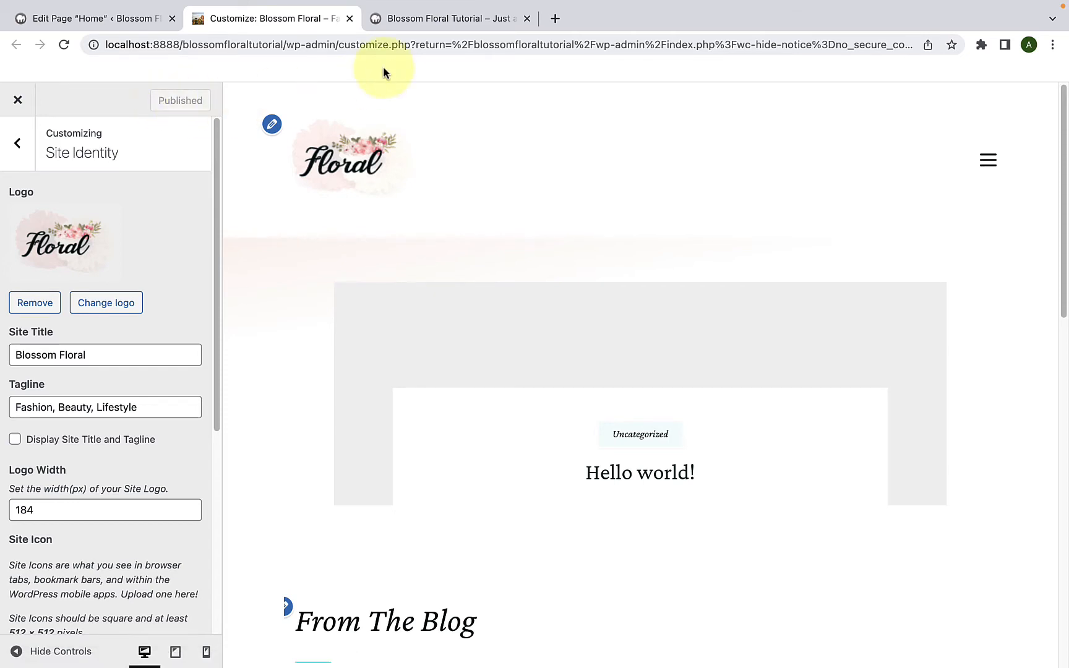
left_click(405, 25)
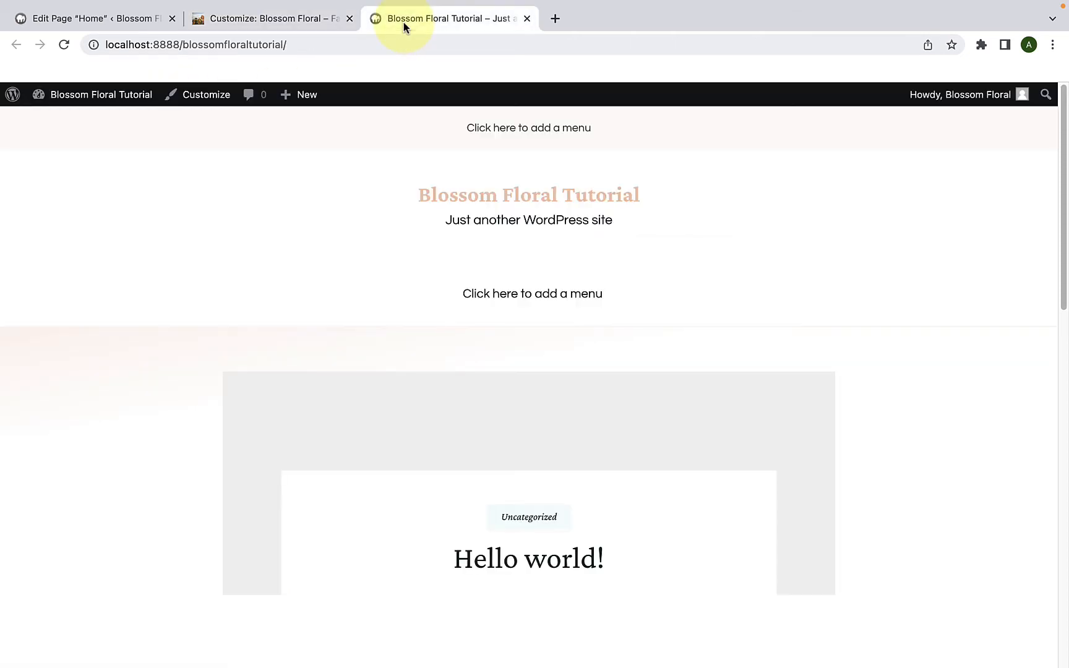
left_click(65, 44)
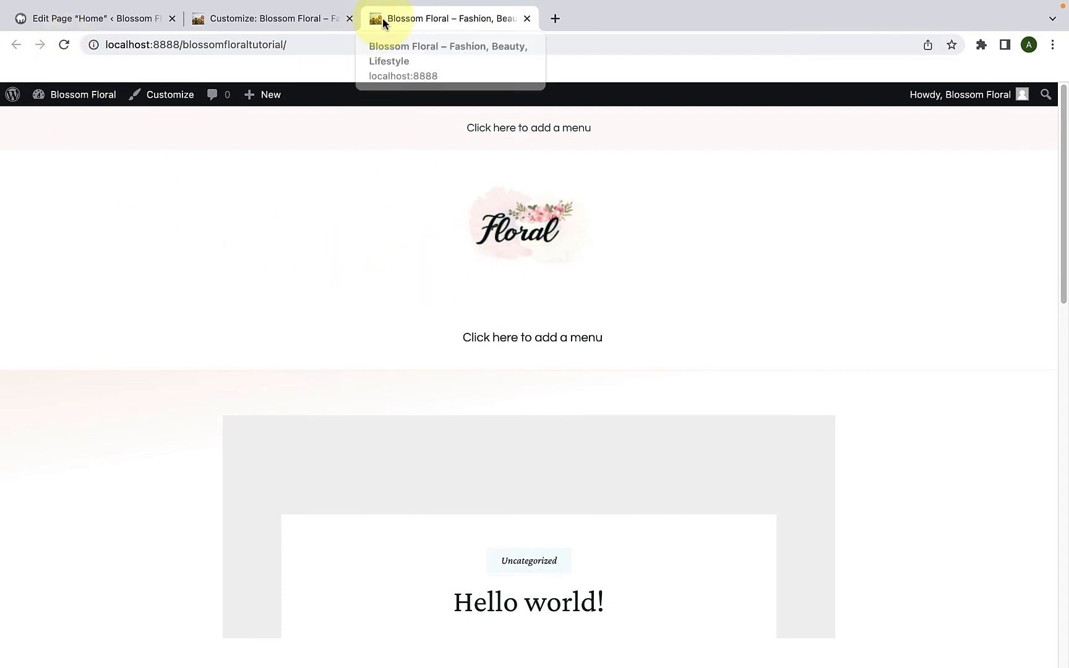
- Return to the customizer, enable the header social links in the general social media settings, and check them in the full-width preview
left_click(268, 22)
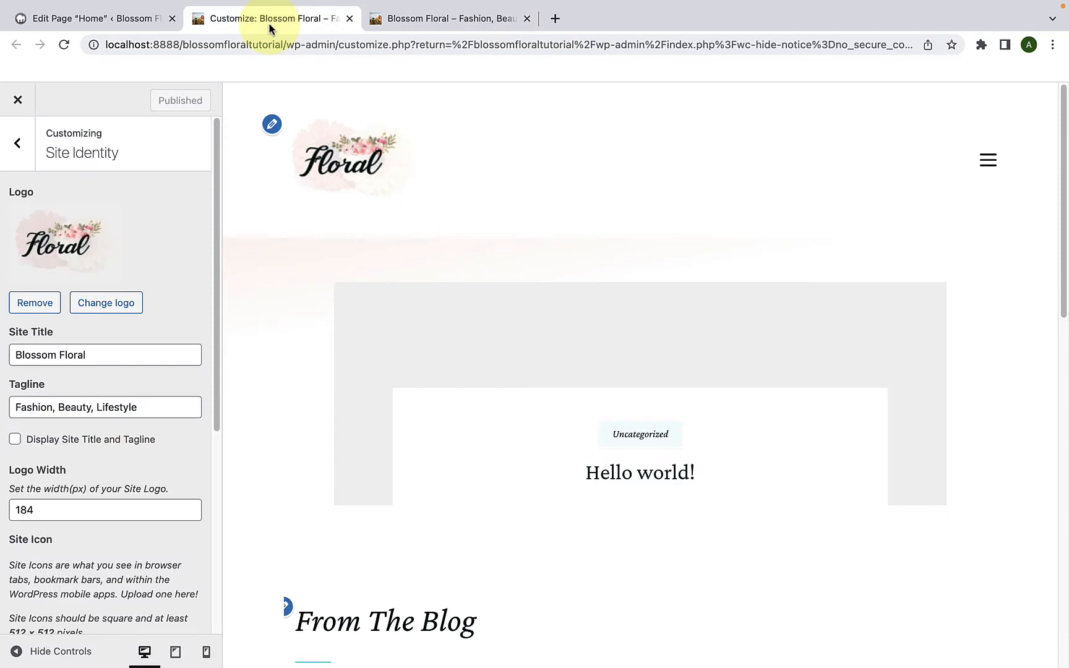
left_click(17, 144)
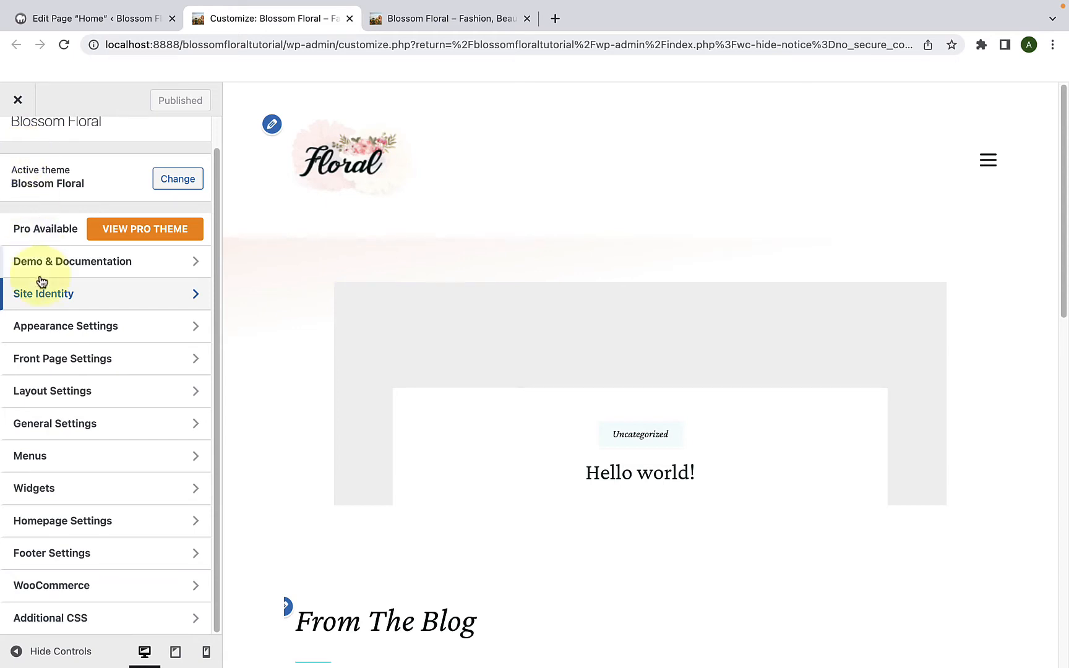
left_click(79, 424)
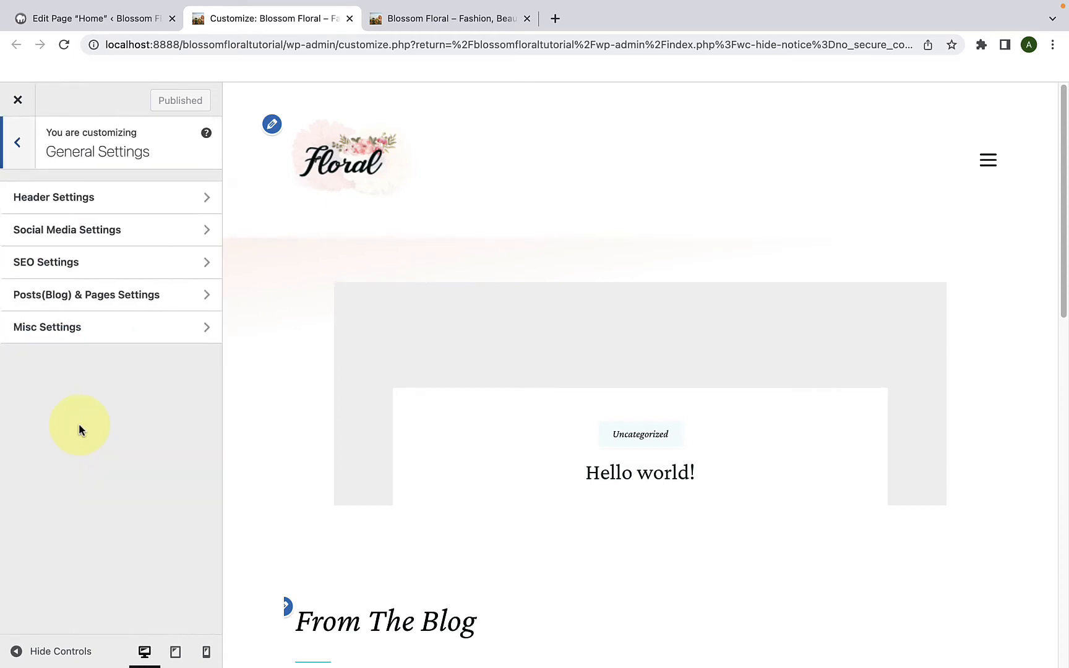
left_click(158, 242)
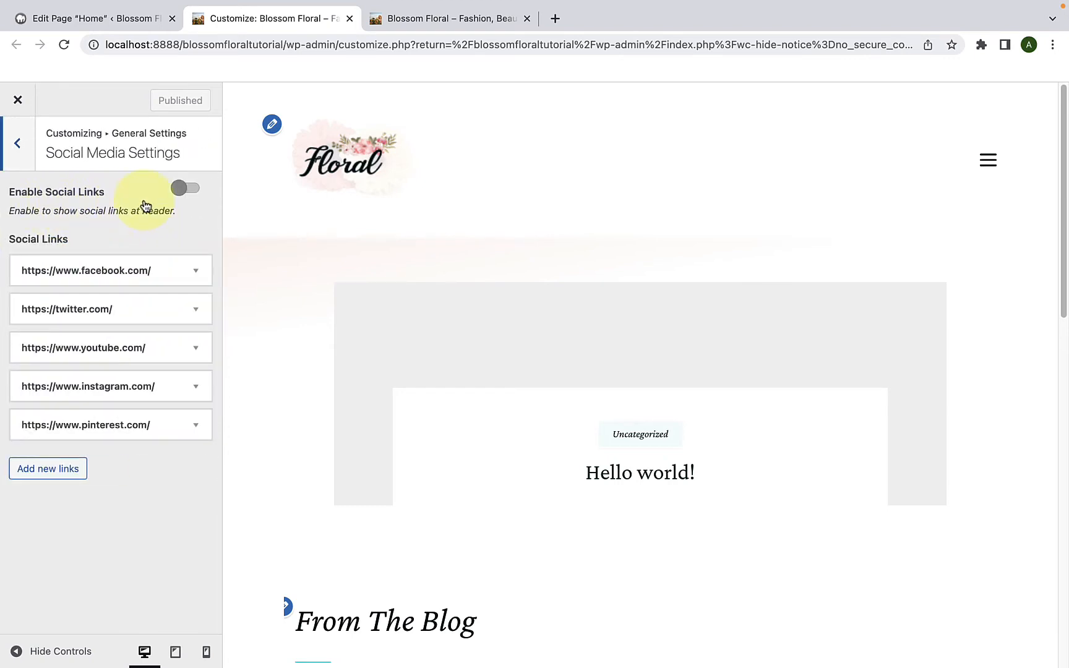
left_click(192, 194)
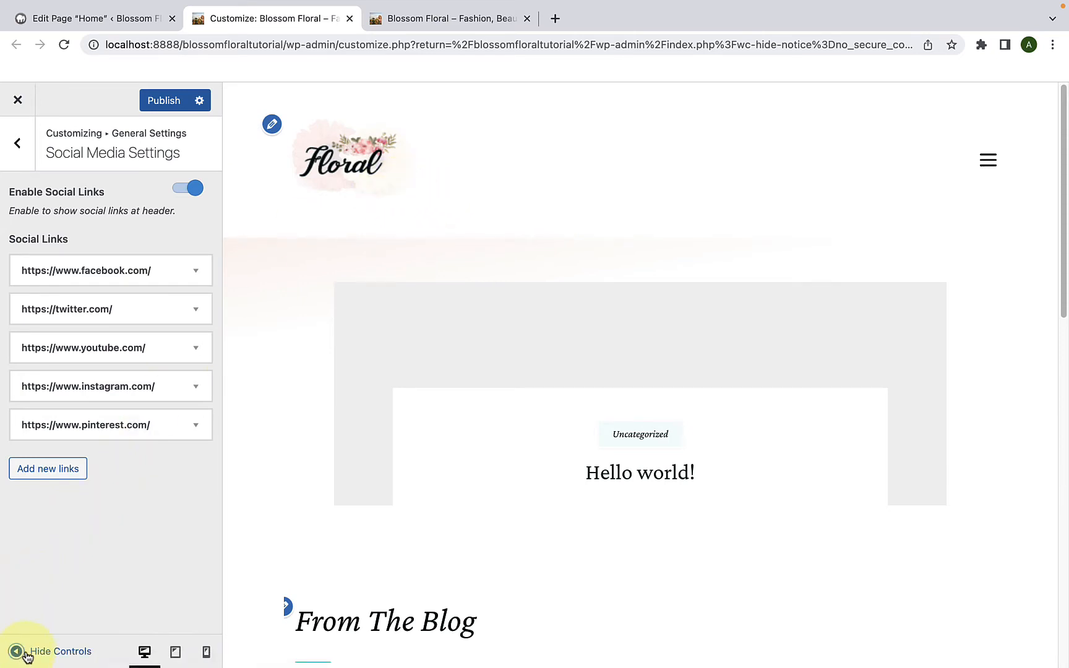
left_click(24, 661)
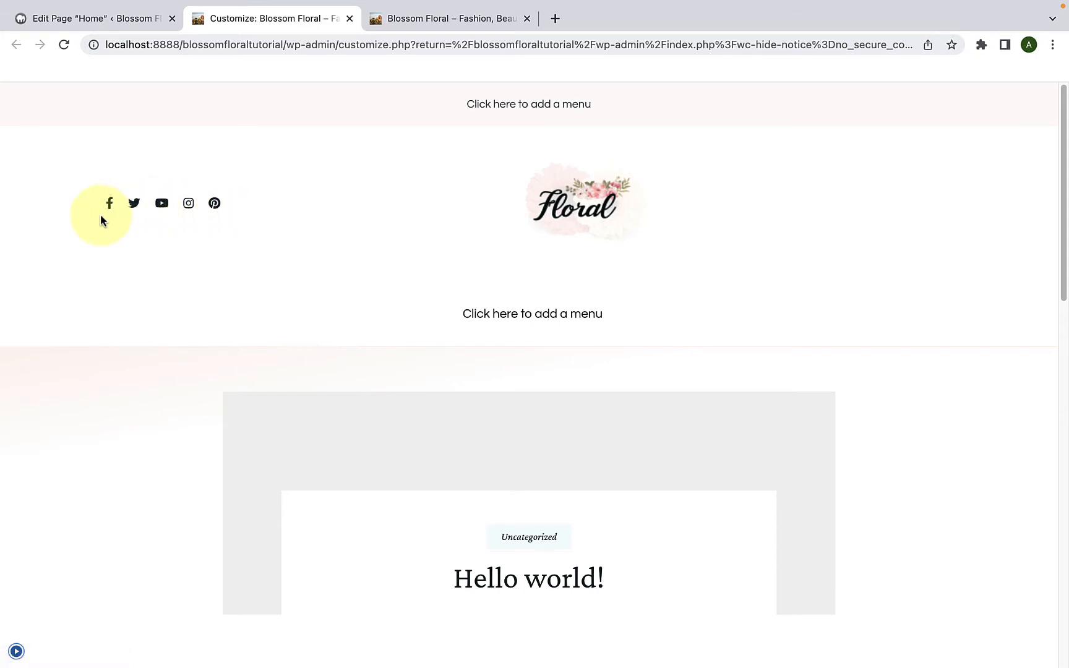
left_click(15, 651)
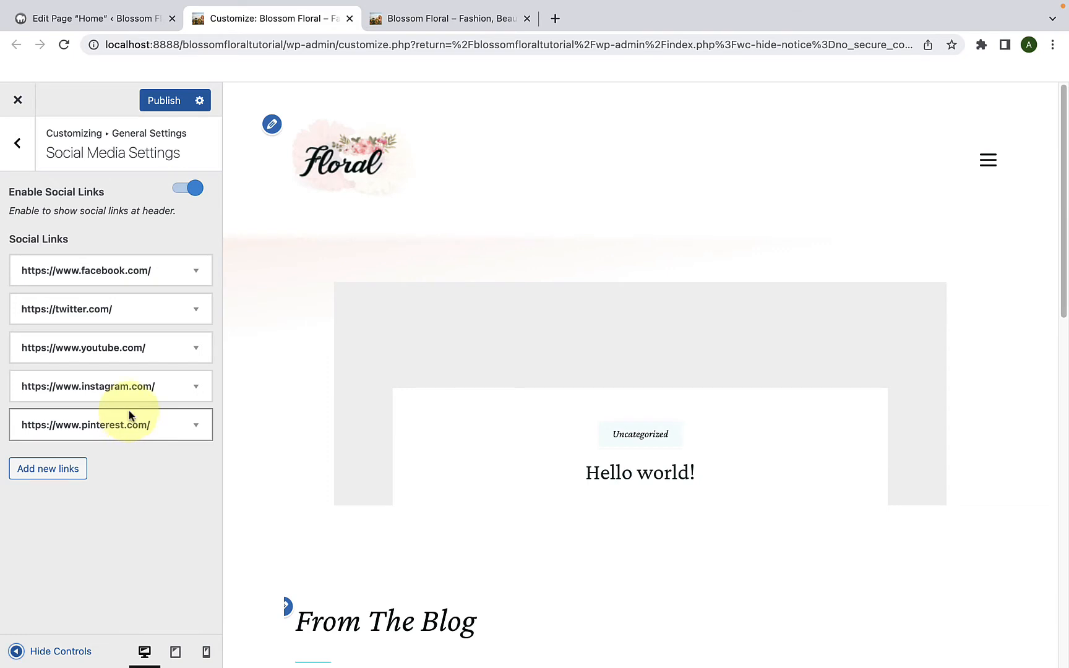
- Examine the icon and link fields of the Facebook social link and copy its URL
left_click(198, 271)
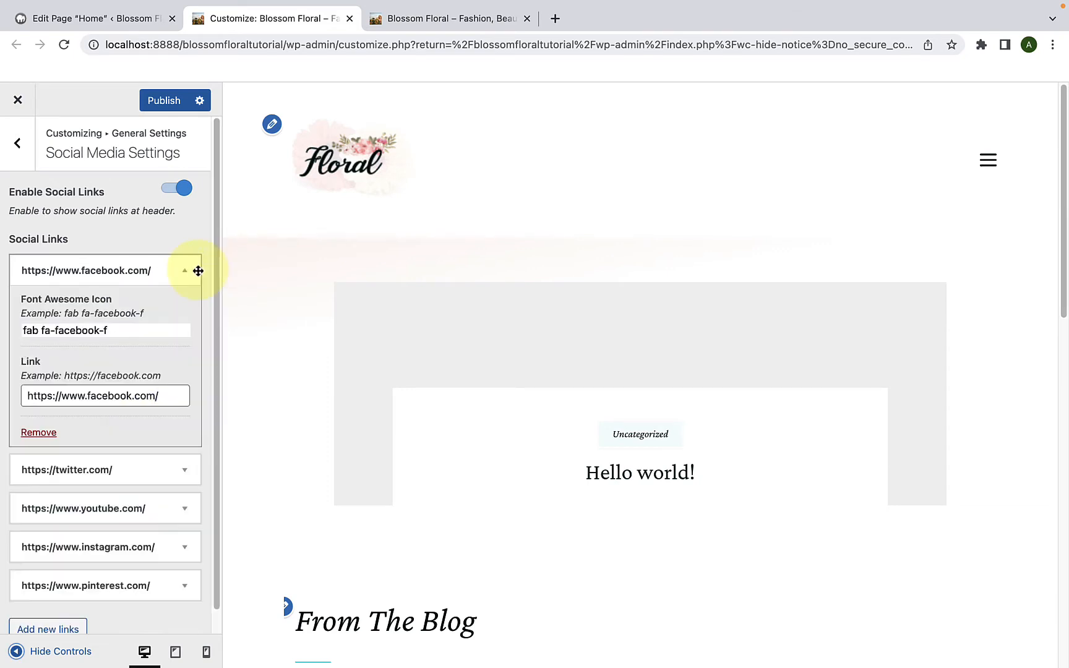
triple_click(113, 397)
key("super+c")
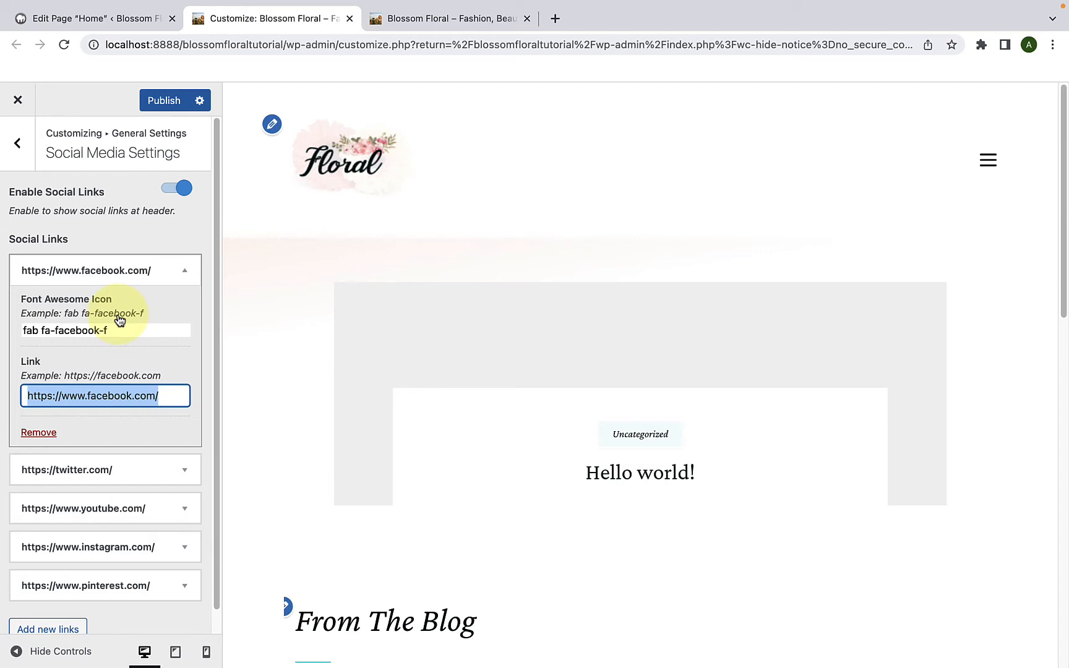
left_click(186, 277)
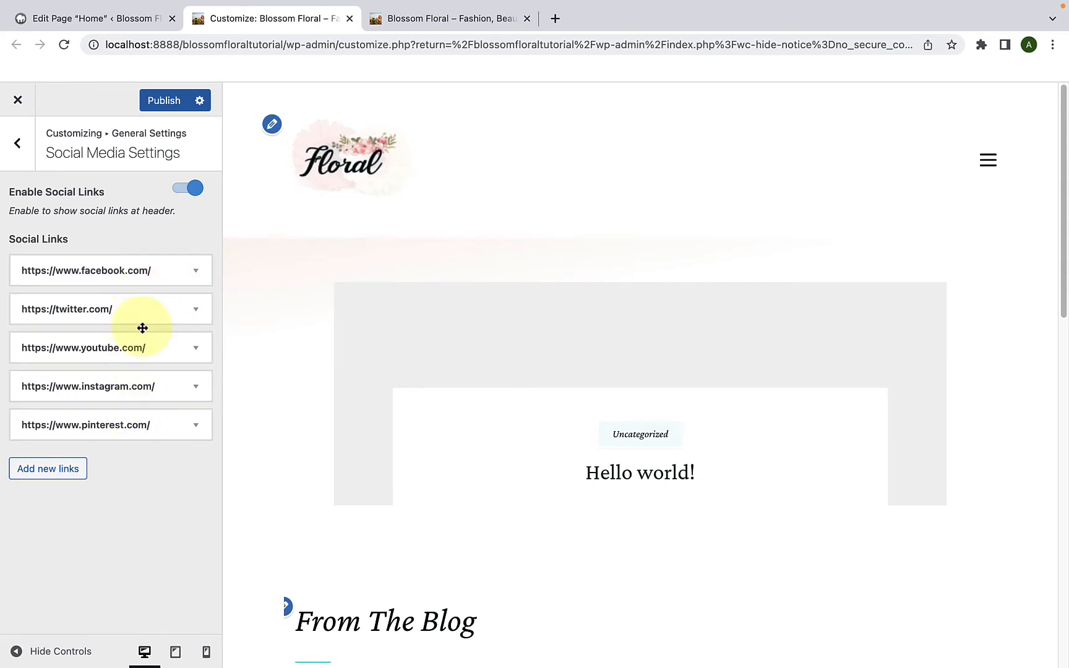
- Remove the Pinterest, Instagram, YouTube, Twitter and Facebook social links, and check the header in the full-width preview
left_click(136, 424)
scroll(100, 529, "down", 1)
left_click(40, 564)
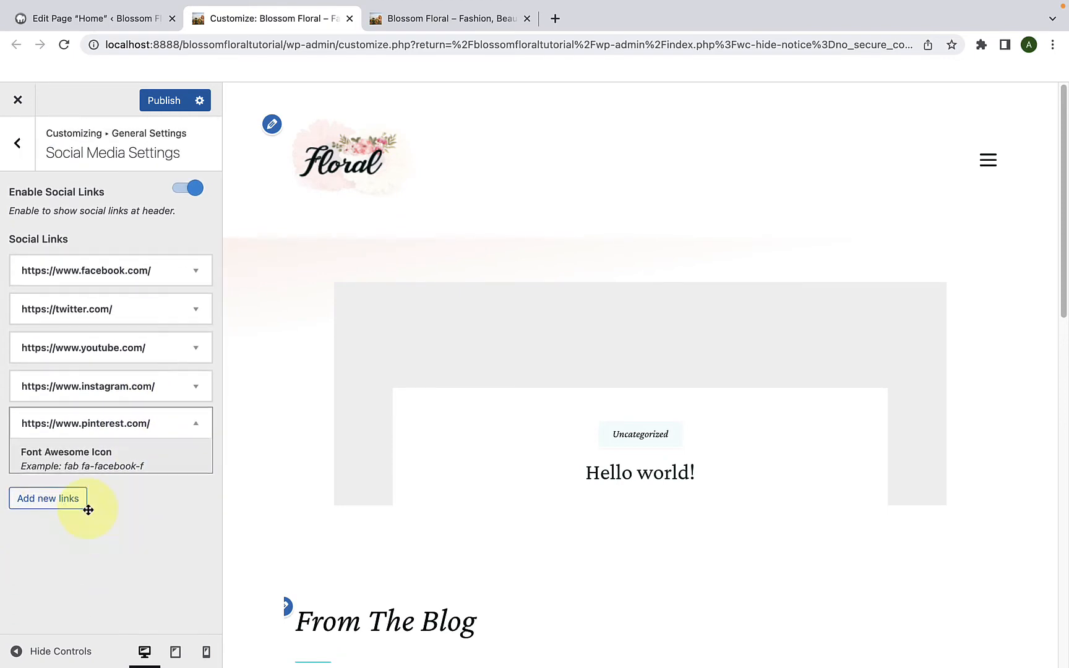
left_click(135, 388)
left_click(37, 556)
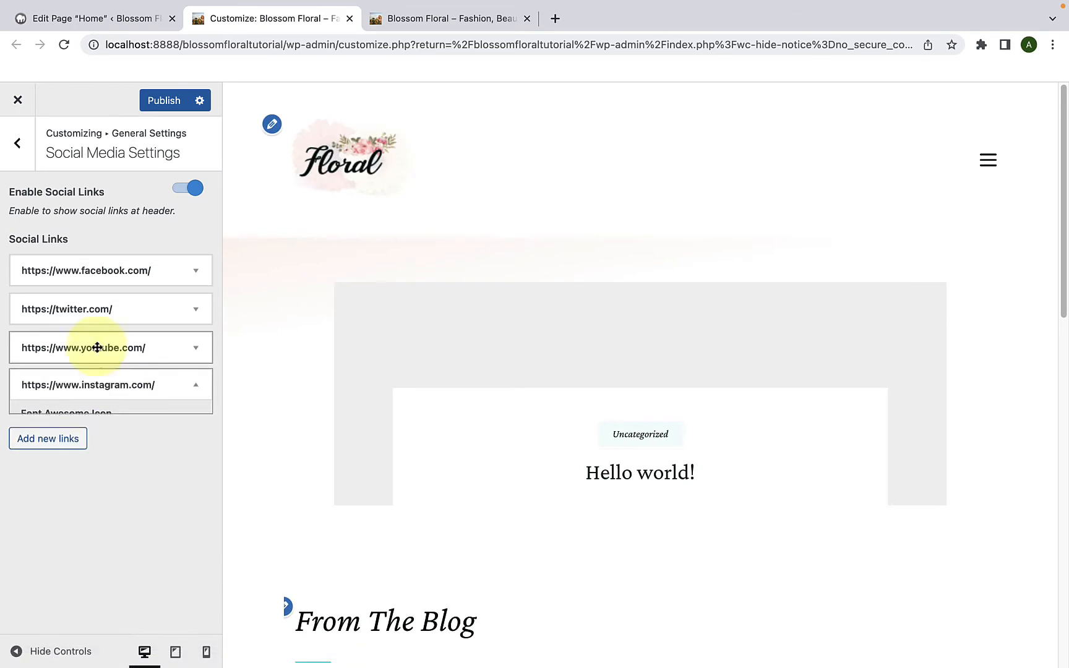
left_click(97, 347)
left_click(41, 508)
left_click(136, 312)
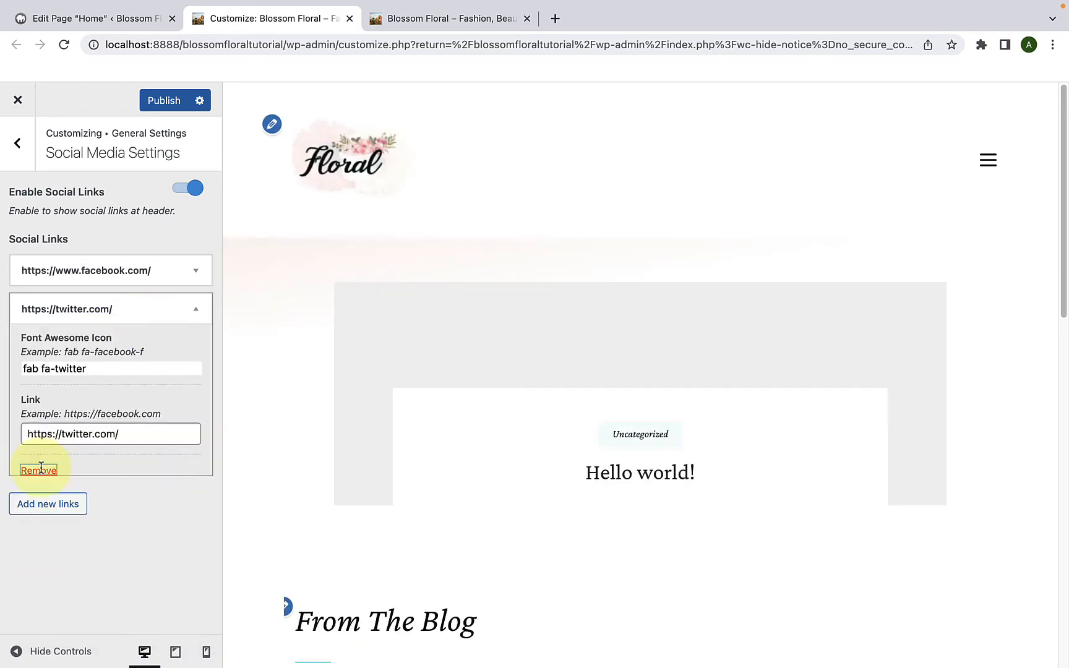
left_click(41, 468)
left_click(143, 274)
left_click(38, 432)
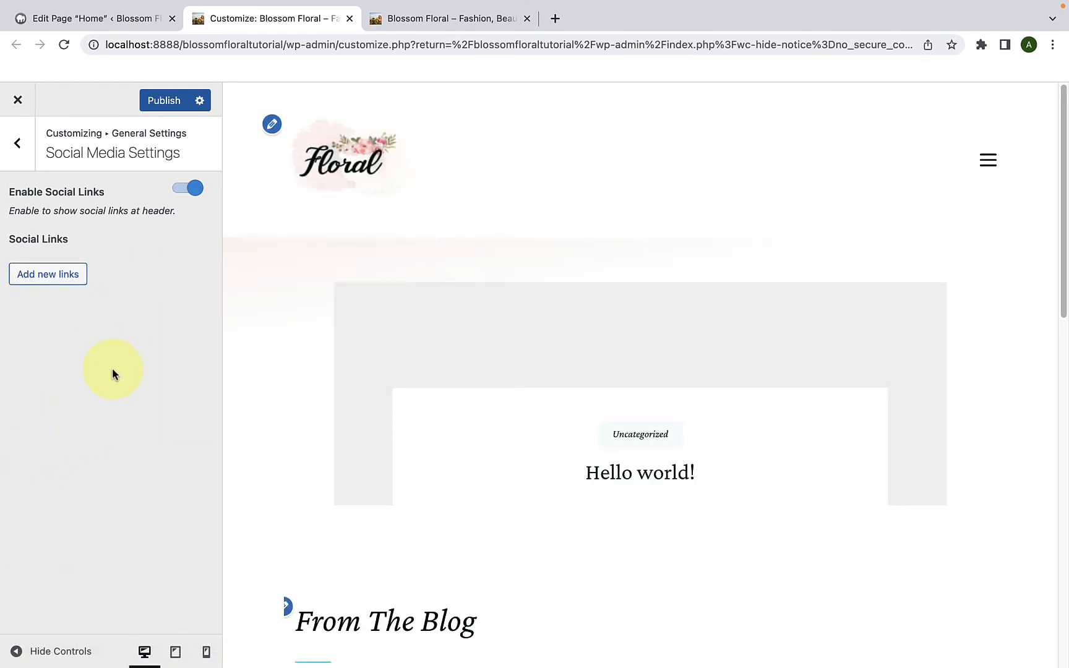
left_click(16, 651)
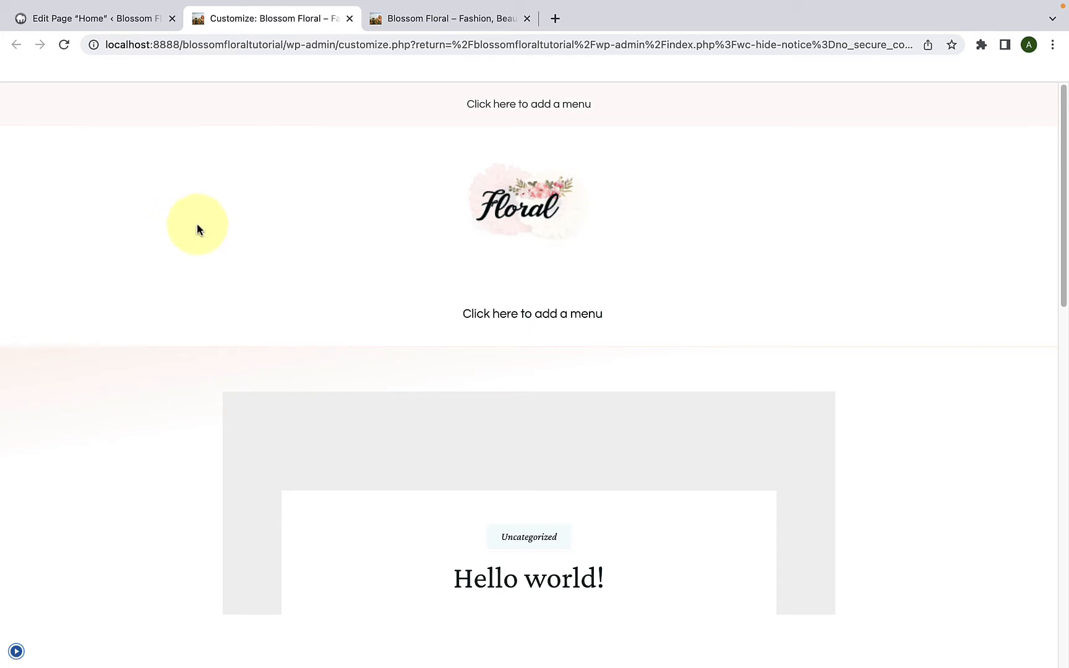
left_click(16, 652)
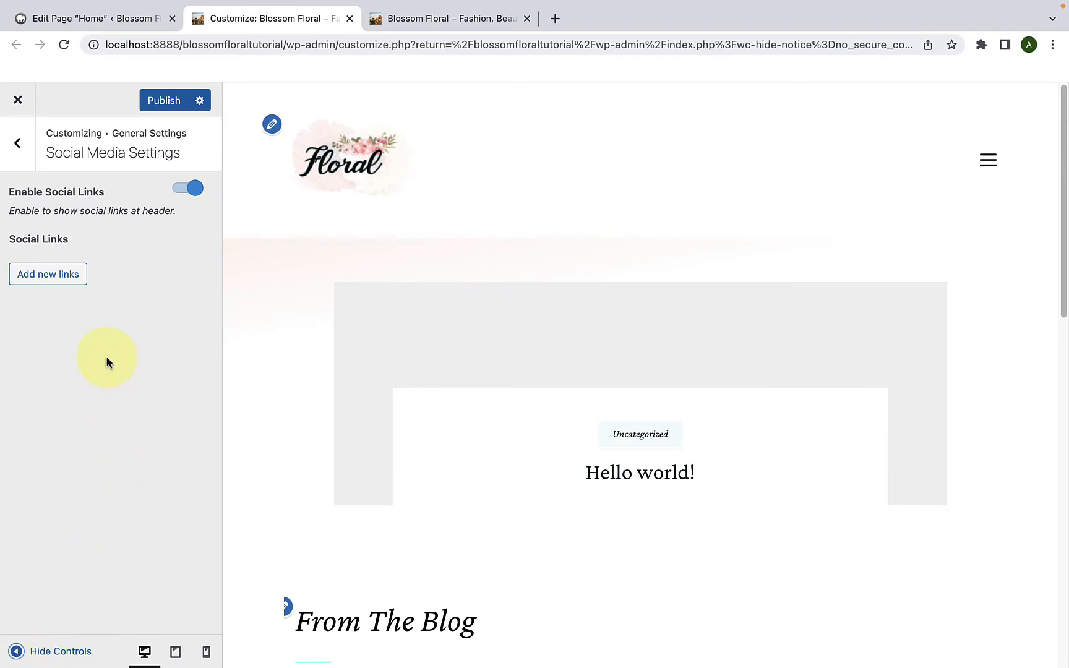
left_click(69, 283)
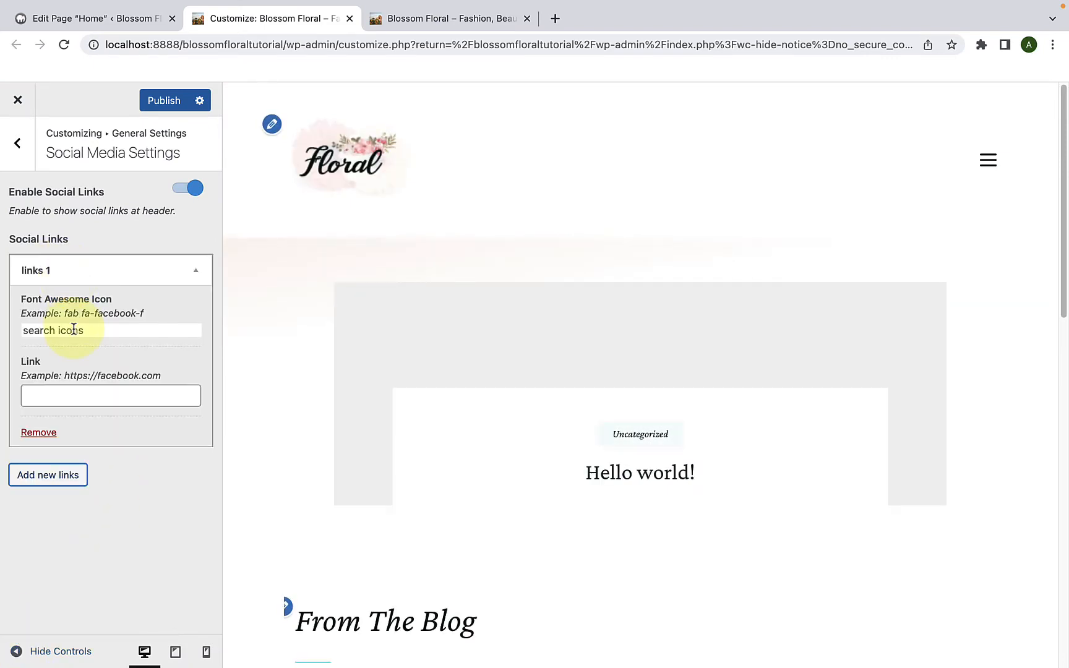
left_click(73, 329)
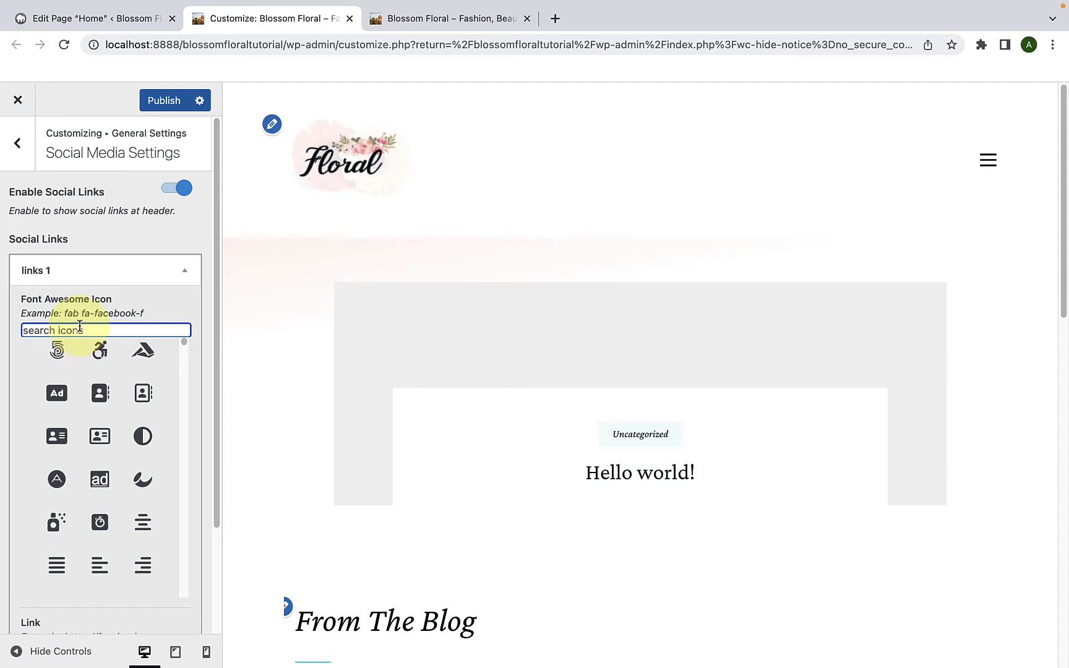
type("facebook")
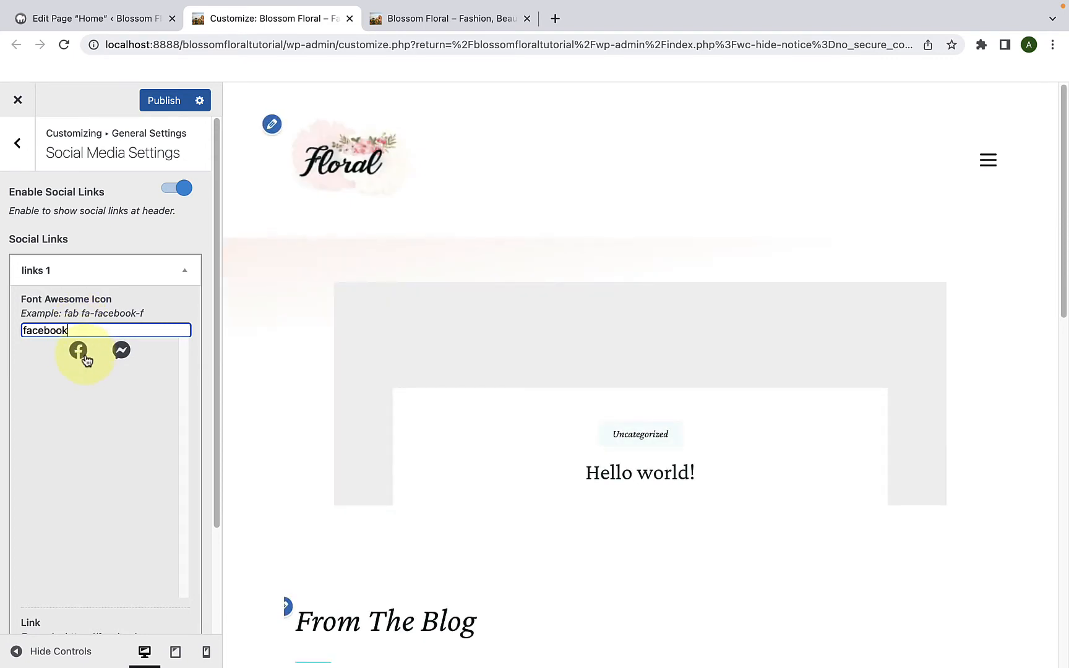
left_click(79, 351)
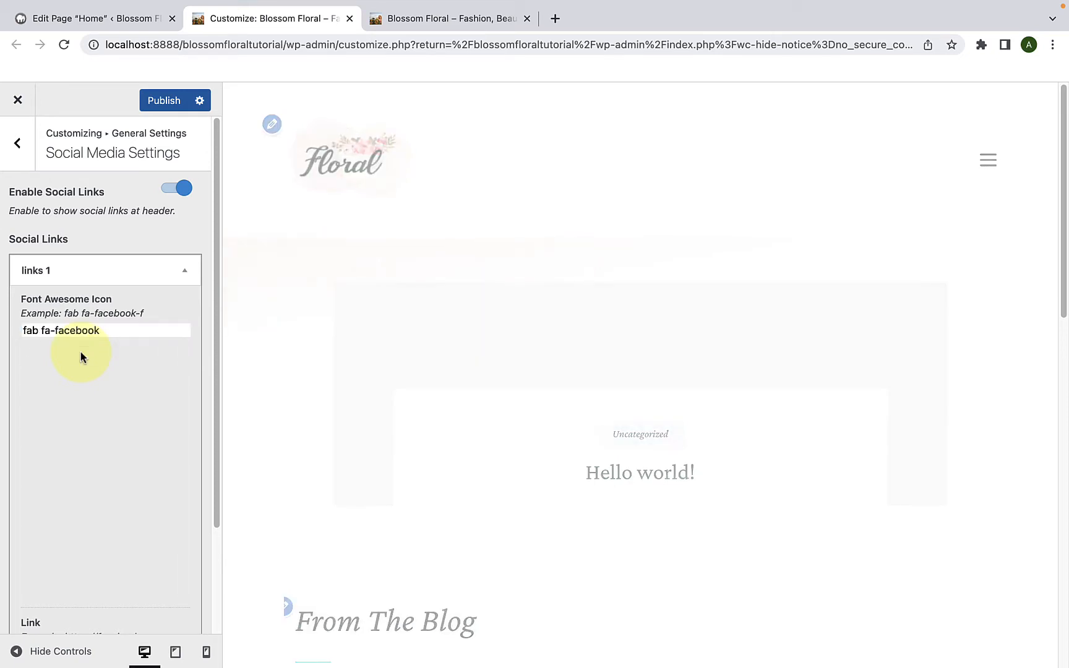
left_click(77, 396)
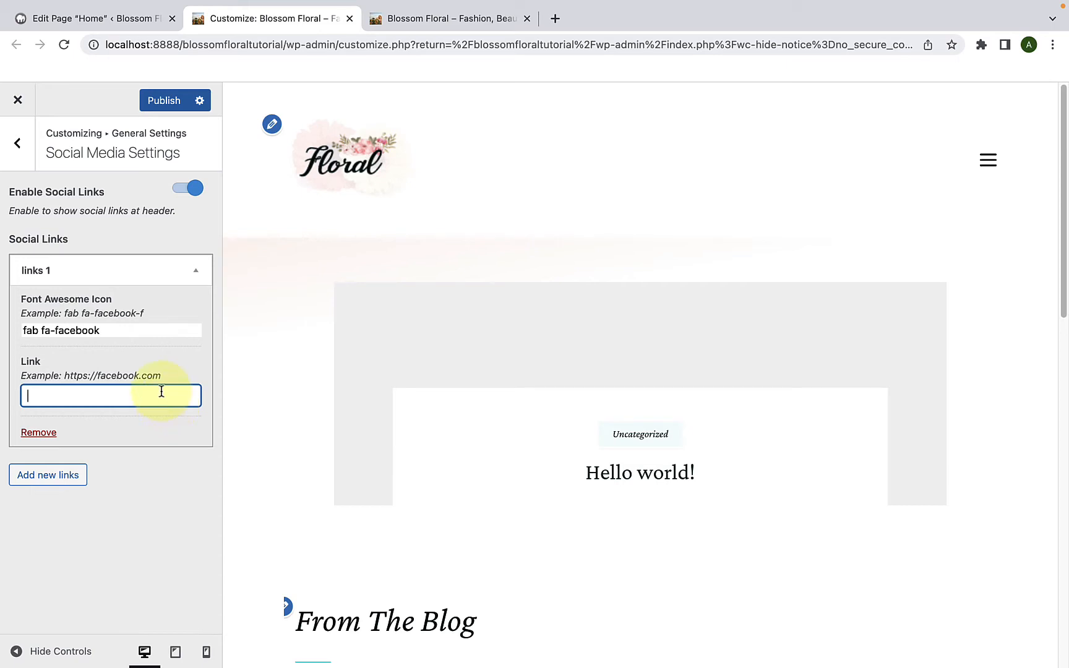
key("super+v")
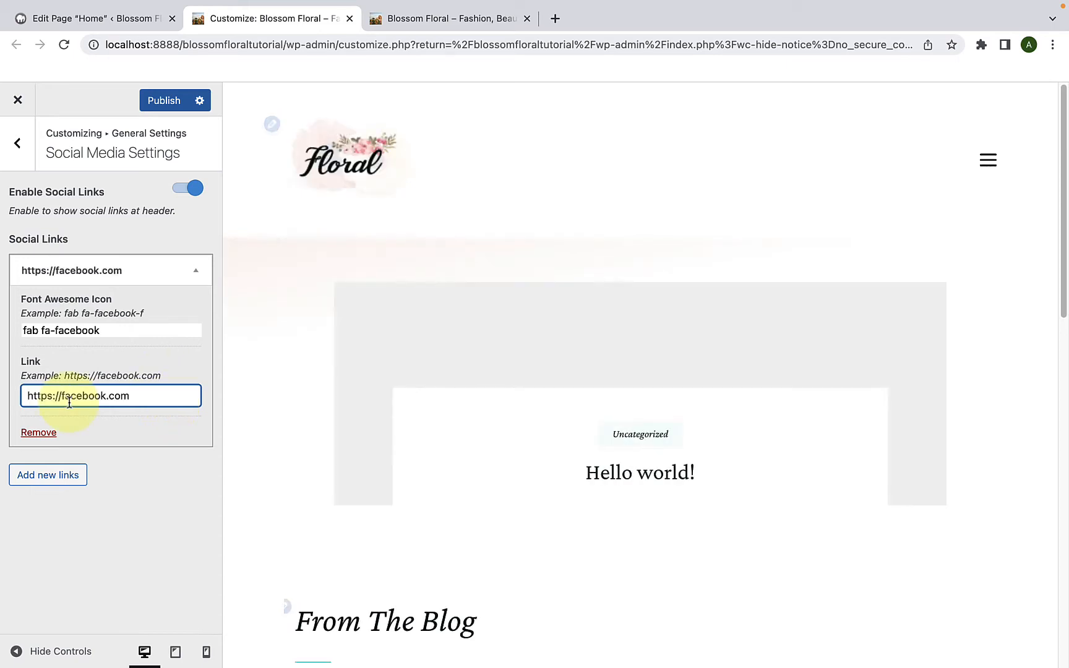
left_click(85, 424)
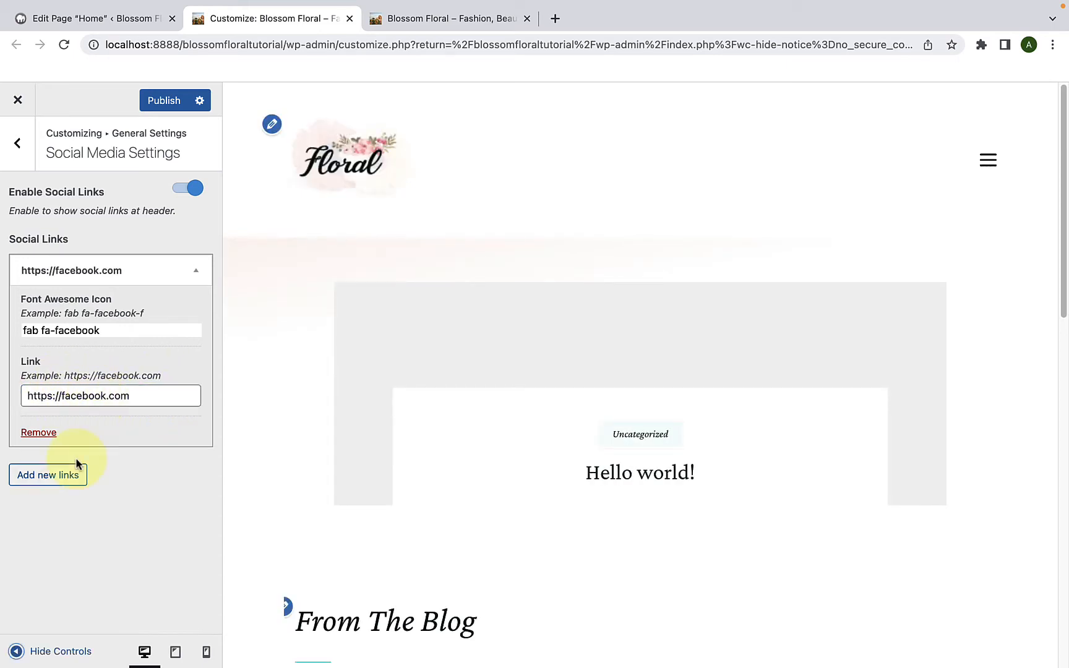
- Check the new Facebook icon in the header using the full-width preview, and return to the social media settings
left_click(16, 652)
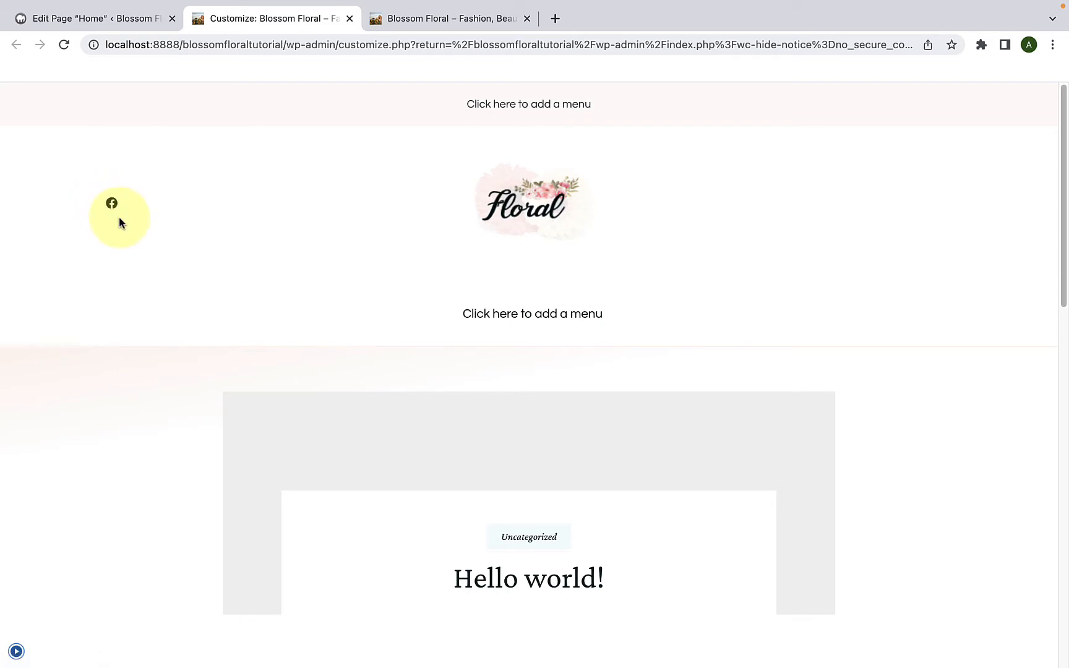
left_click_drag(117, 211, 121, 217)
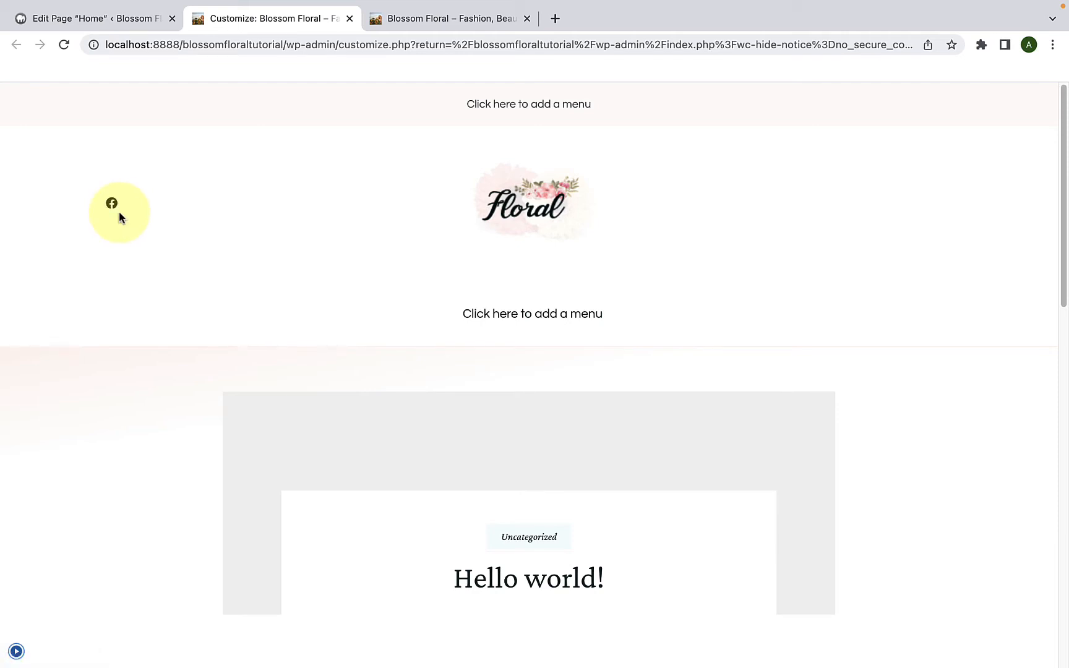
left_click(16, 651)
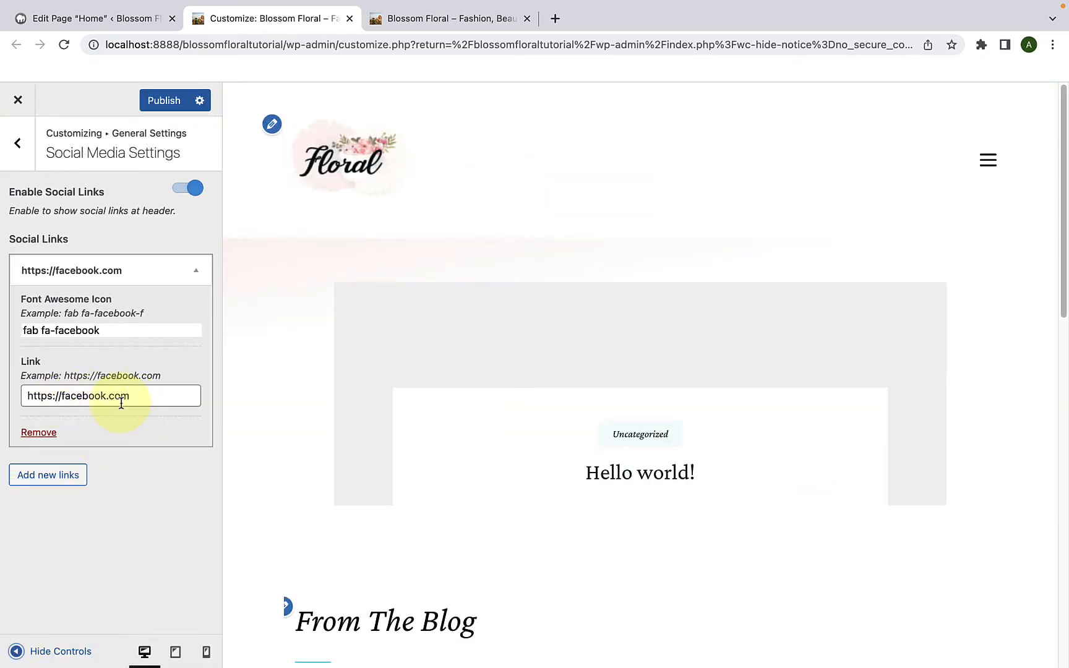
- Add a second social link with the fab fa-instagram icon, found by searching for "insta", and the link instagram.com
left_click(55, 483)
scroll(68, 482, "down", 2)
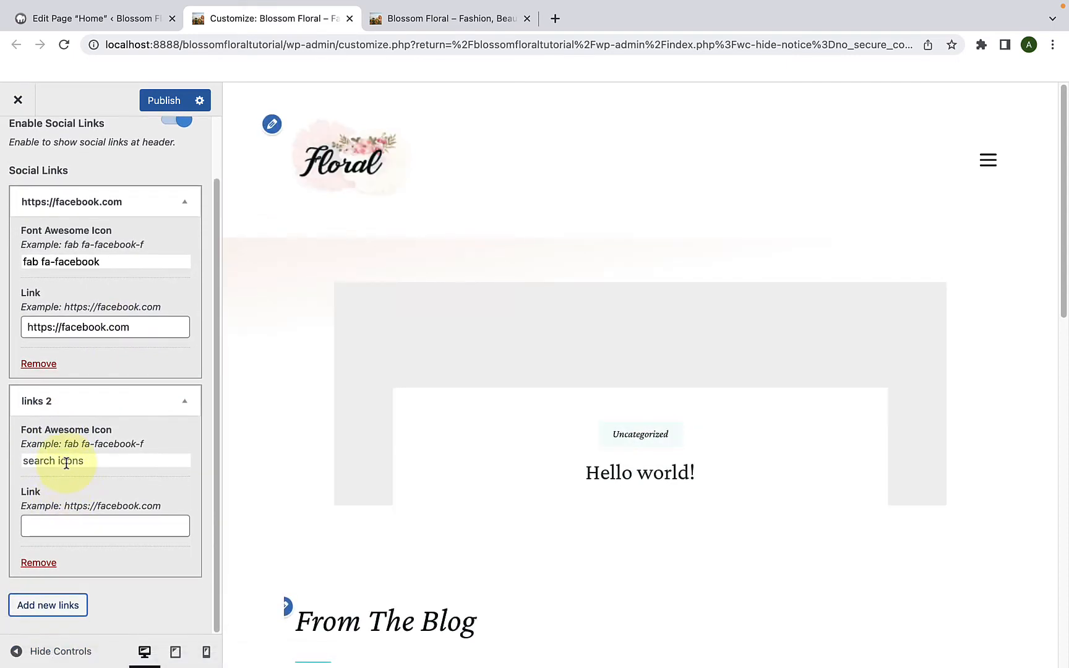
left_click(62, 462)
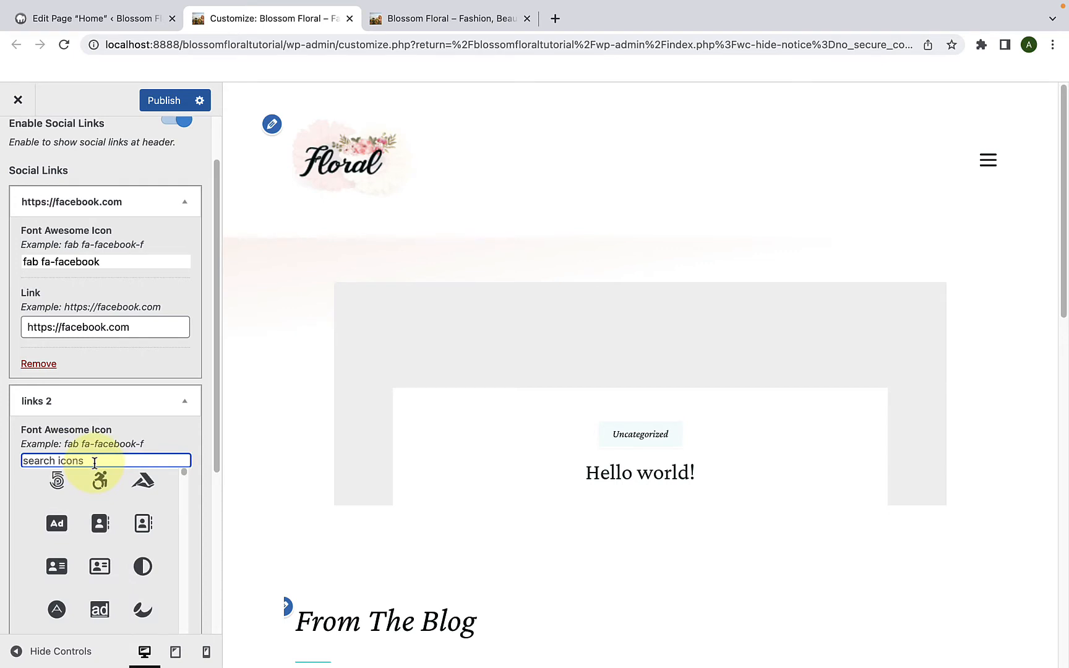
type("in")
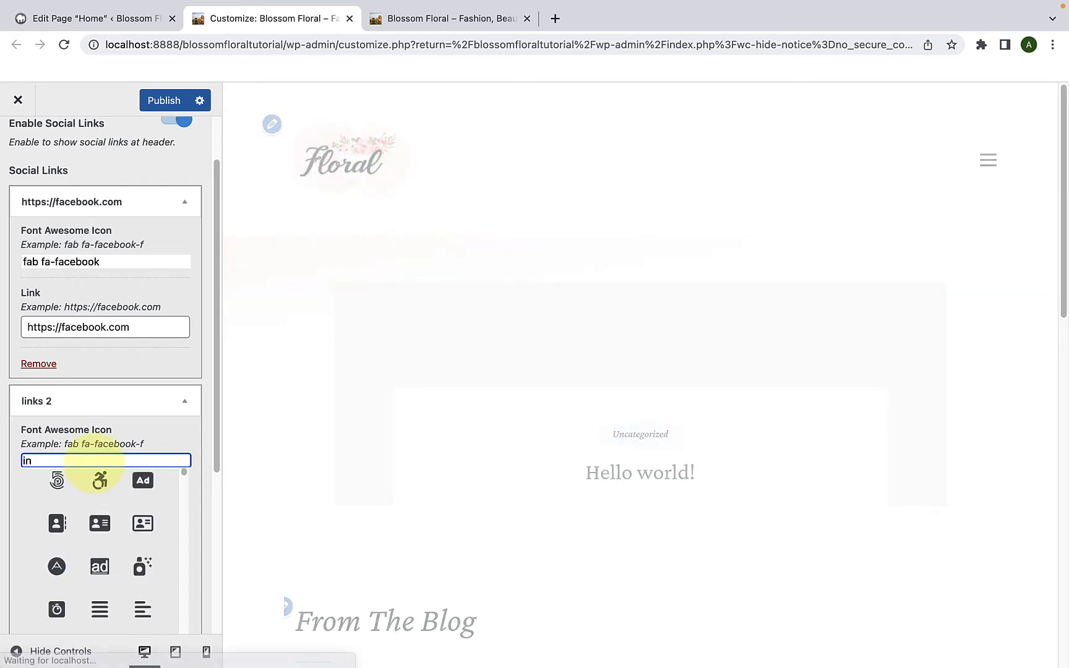
type("s")
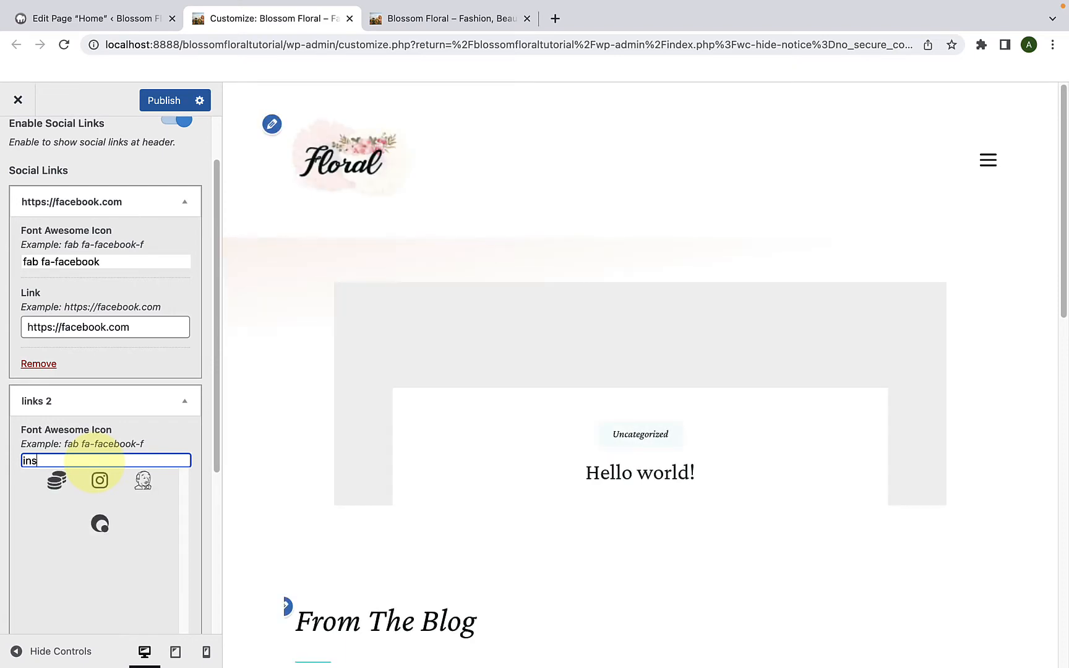
type("ta")
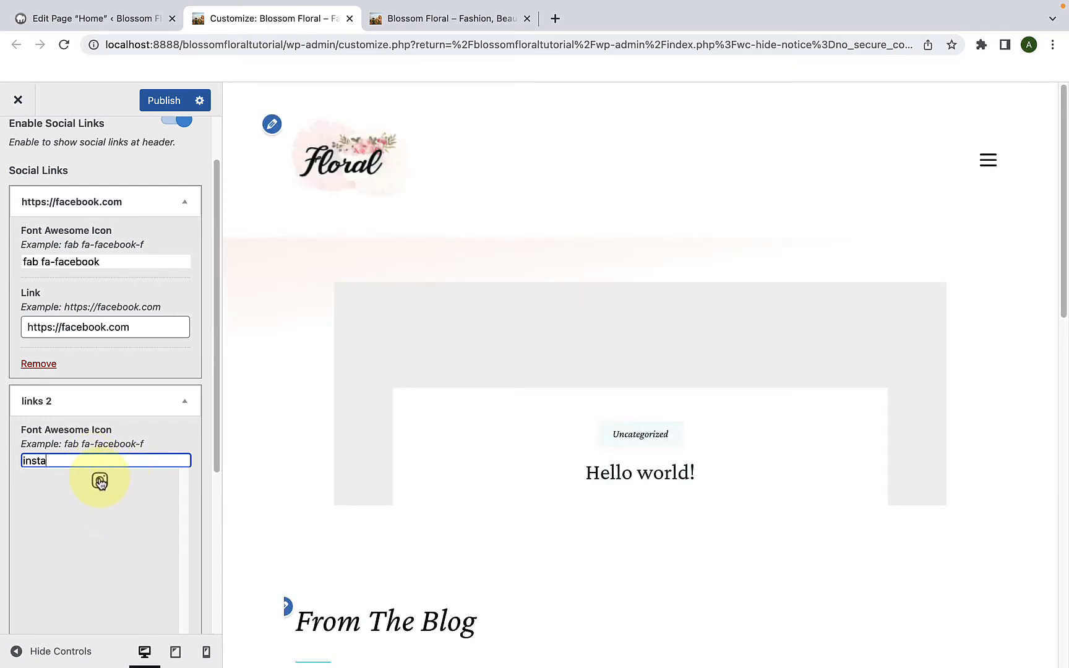
left_click(100, 481)
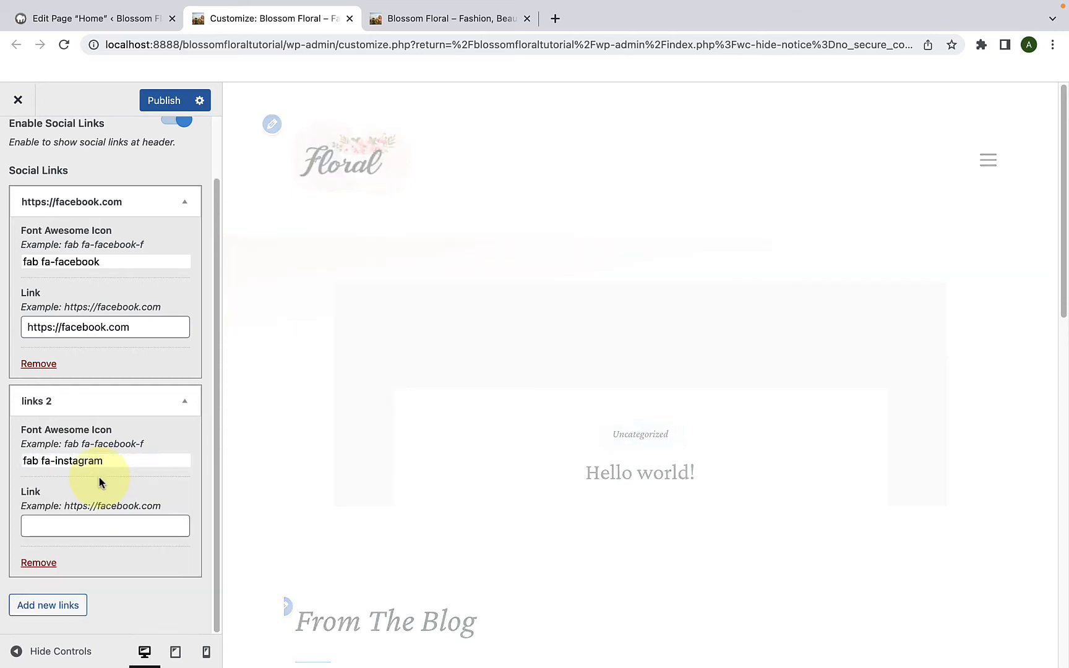
left_click(73, 524)
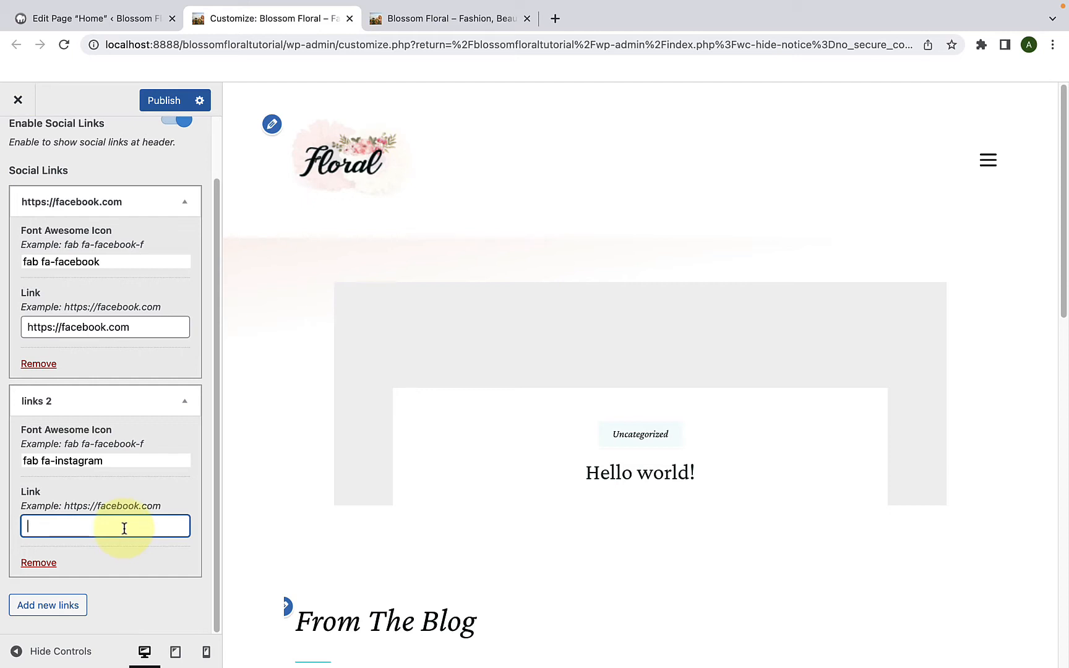
type("instagram.com")
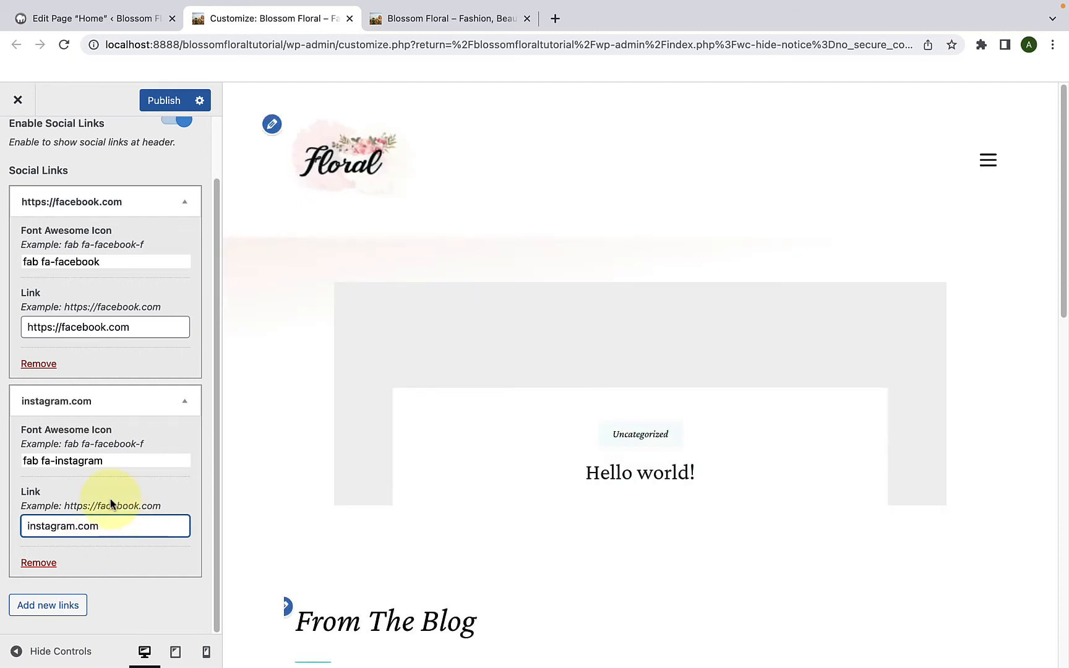
- Preview the header with the controls hidden and add a social link with the fab fa-twitter icon and address twitter.com
left_click(17, 651)
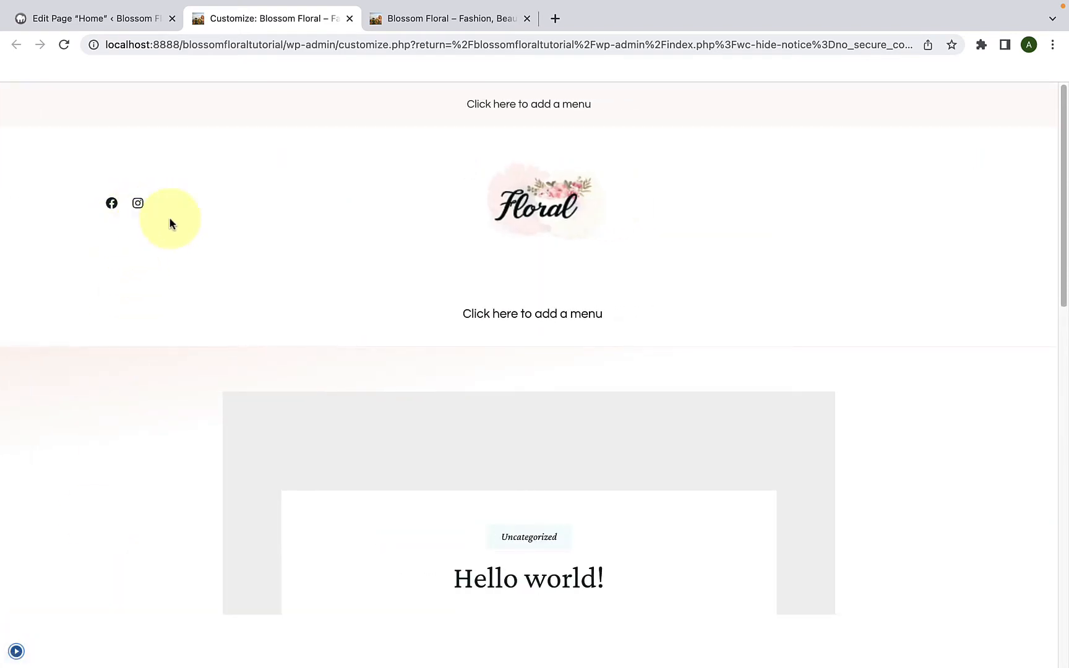
left_click(16, 651)
left_click(47, 605)
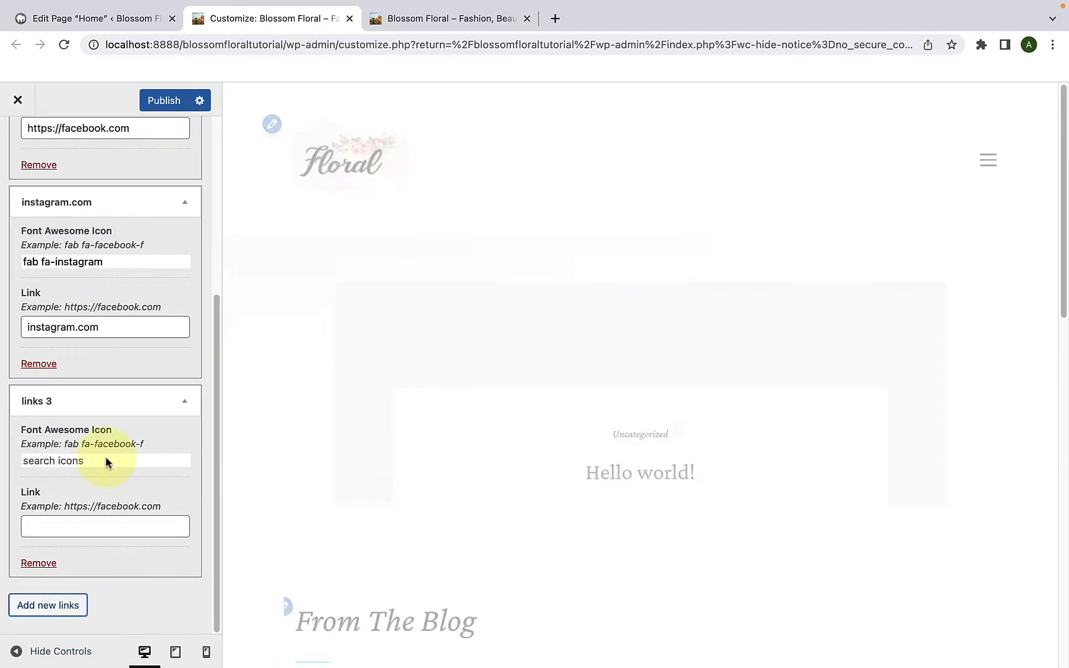
left_click(105, 460)
left_click(99, 477)
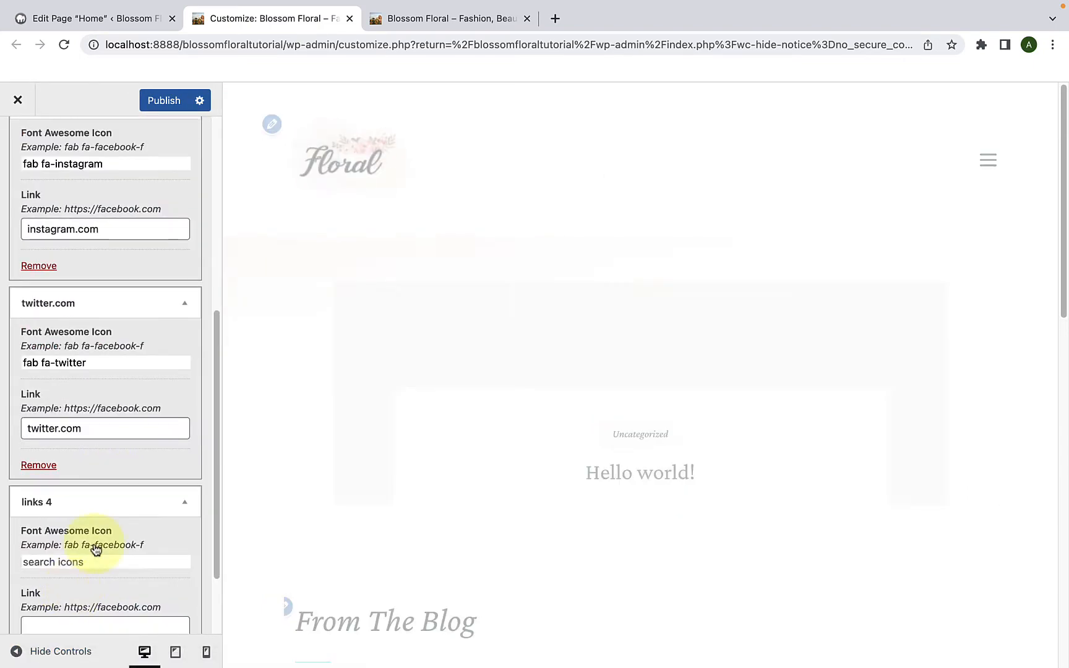
- Set up the fourth social link with the fab fa-linkedin icon and the address linkedin.com
left_click(93, 557)
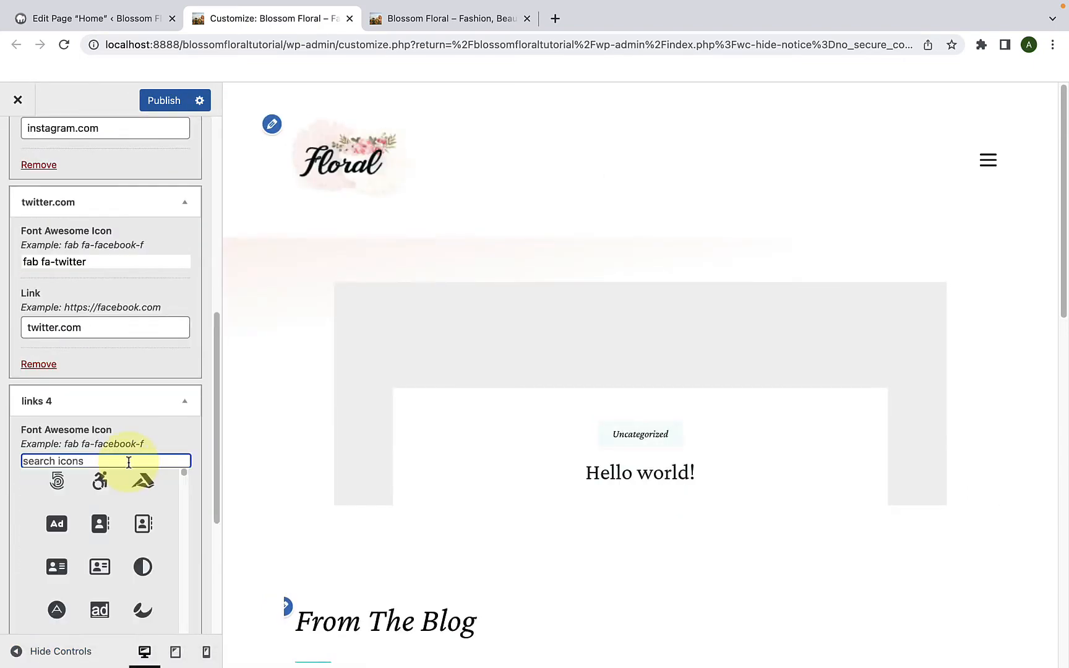
type("linke")
left_click(98, 480)
type("linkedin.com")
- Add a fifth social link with the fab fa-youtube icon and the address youtube.com
left_click(76, 603)
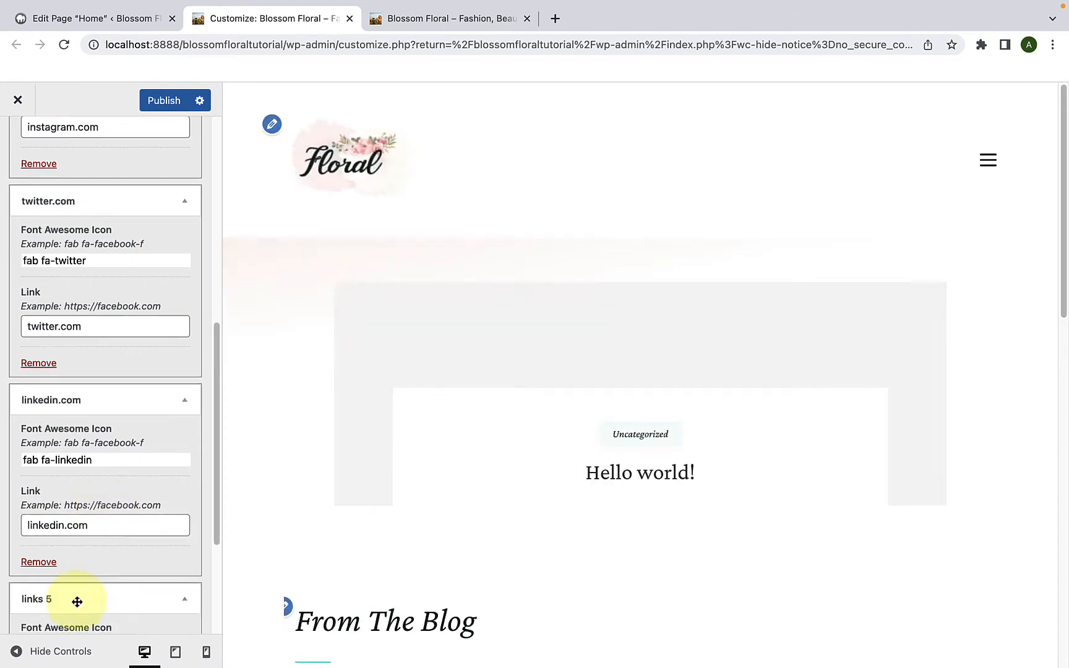
scroll(77, 594, "down", 4)
left_click(100, 462)
type("you")
left_click(100, 479)
left_click(105, 526)
type("youtube.com")
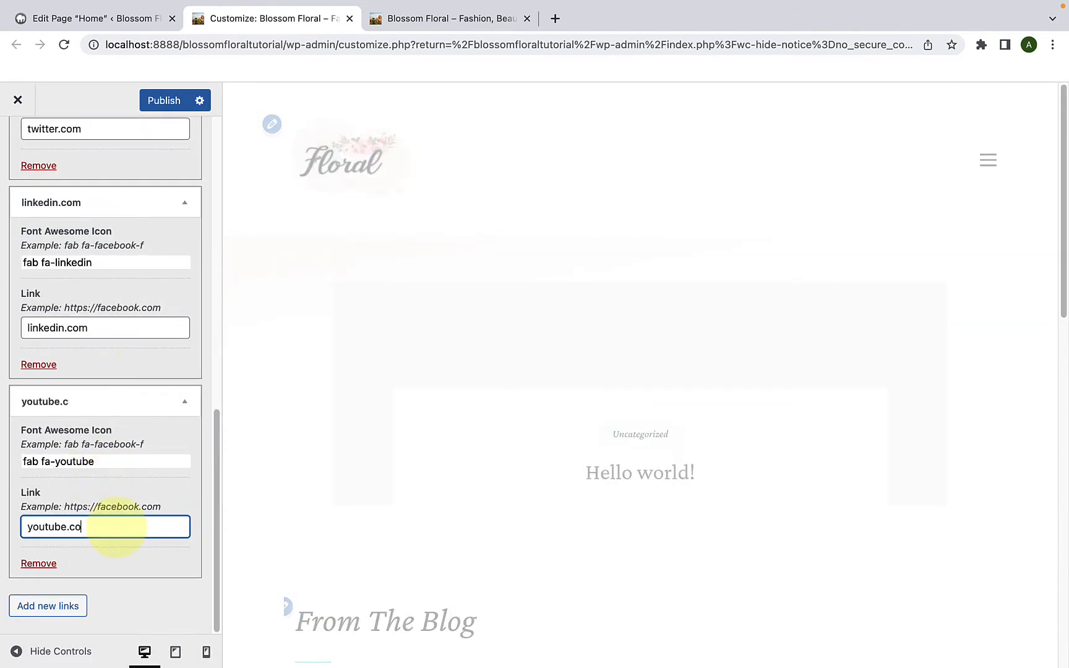
- Add a sixth social link with the fab fa-pinterest icon and the address pinterest.com
left_click(47, 606)
scroll(72, 607, "down", 4)
left_click(105, 460)
type("pinterest")
left_click(114, 480)
left_click(115, 527)
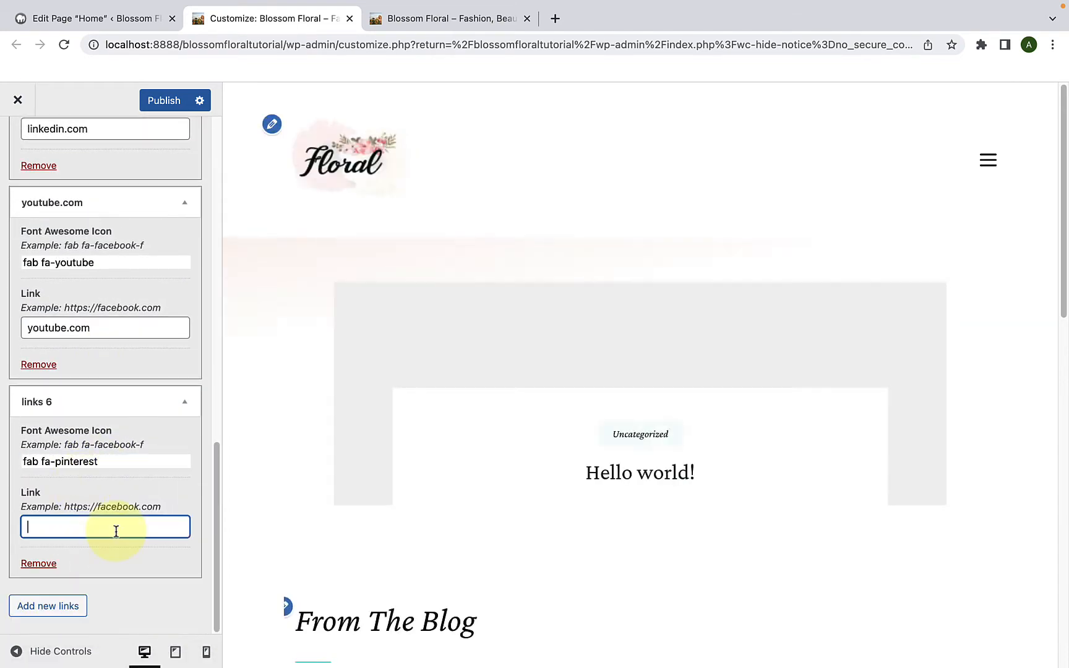
type("pinterest.com")
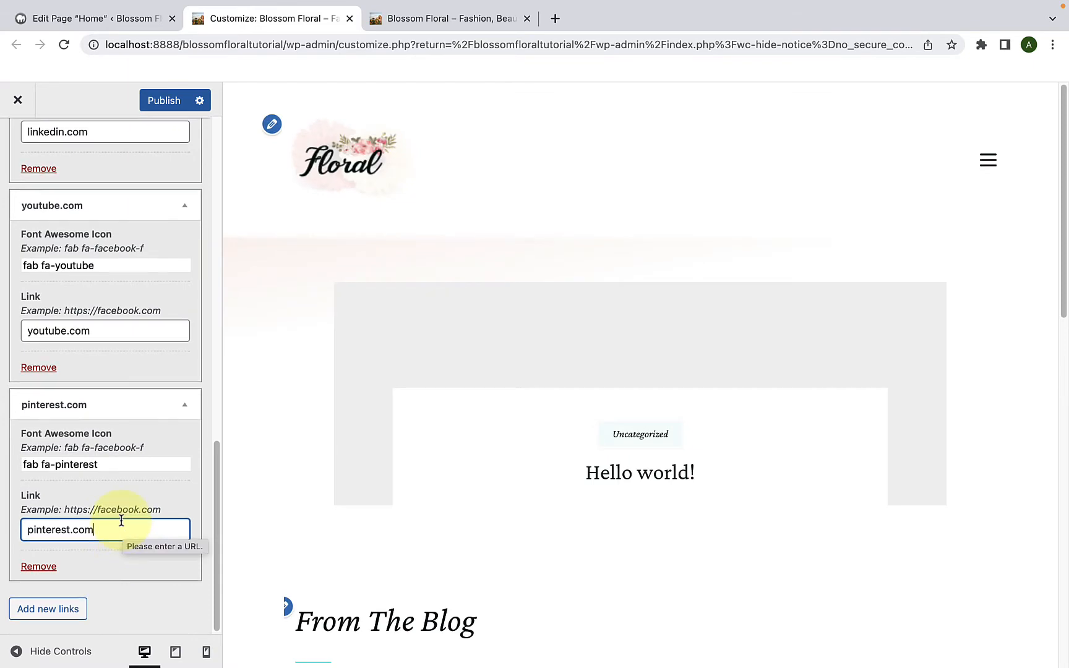
- Preview the header's social icons with the controls hidden and publish the social media settings
scroll(123, 525, "up", 5)
scroll(122, 521, "up", 5)
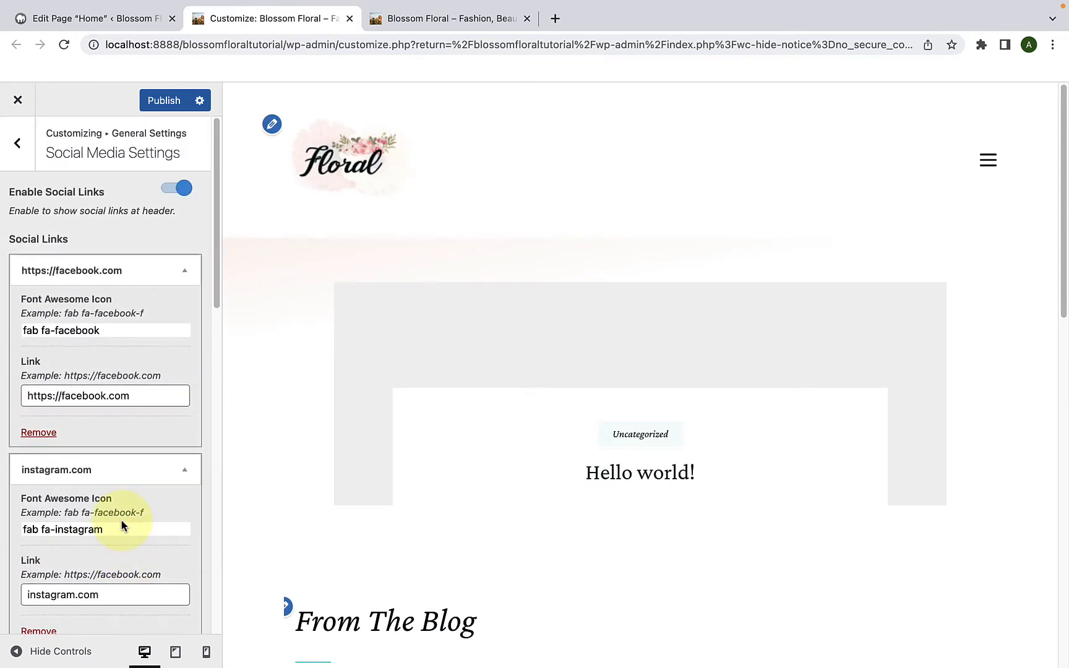
left_click(16, 652)
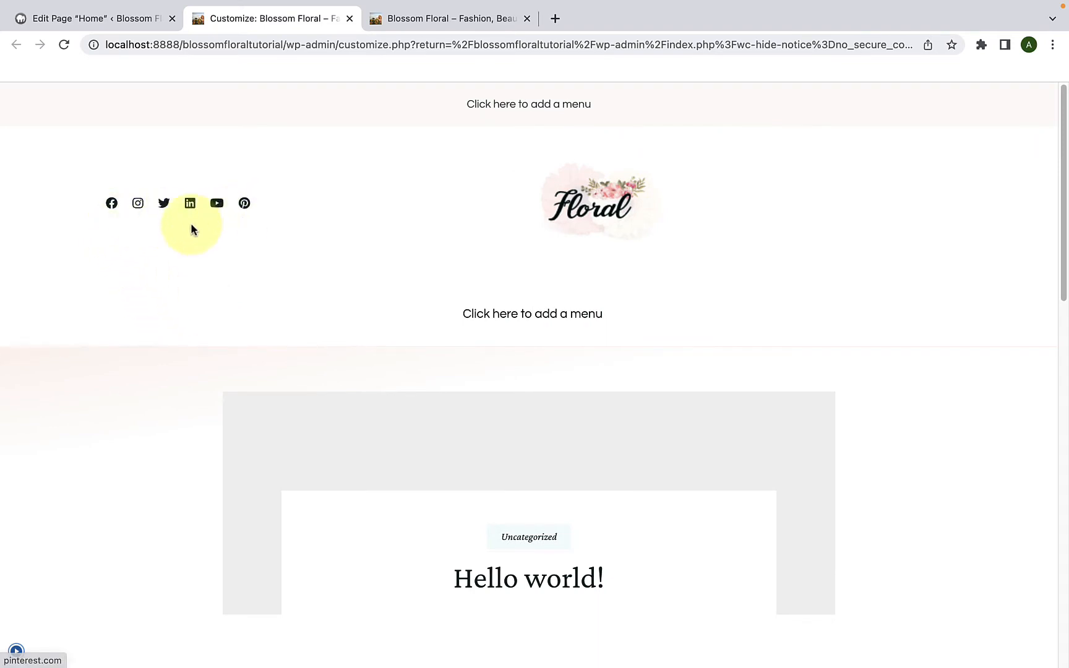
left_click(17, 651)
left_click(176, 109)
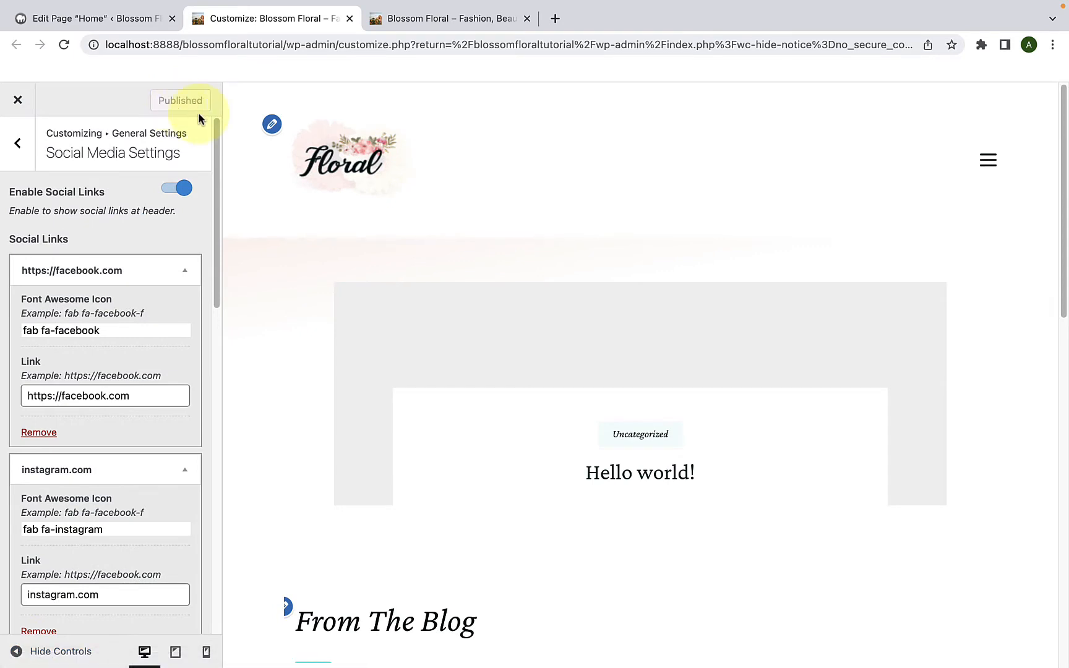
- Reload the live site, examine the social icons in its header and go back to the Customizer
left_click(406, 20)
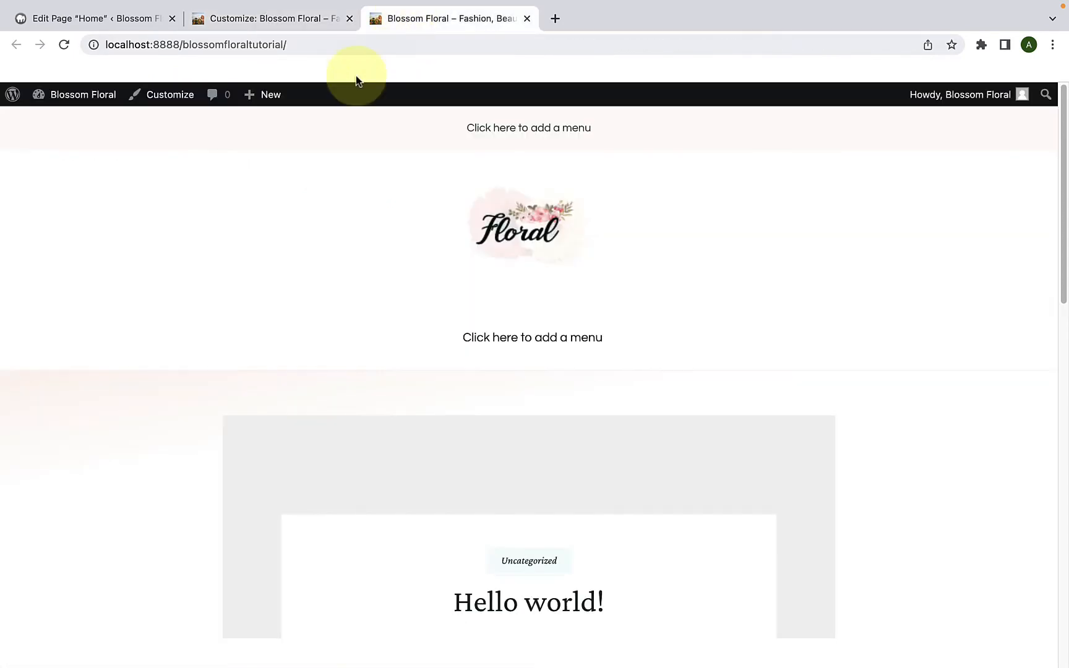
left_click(63, 45)
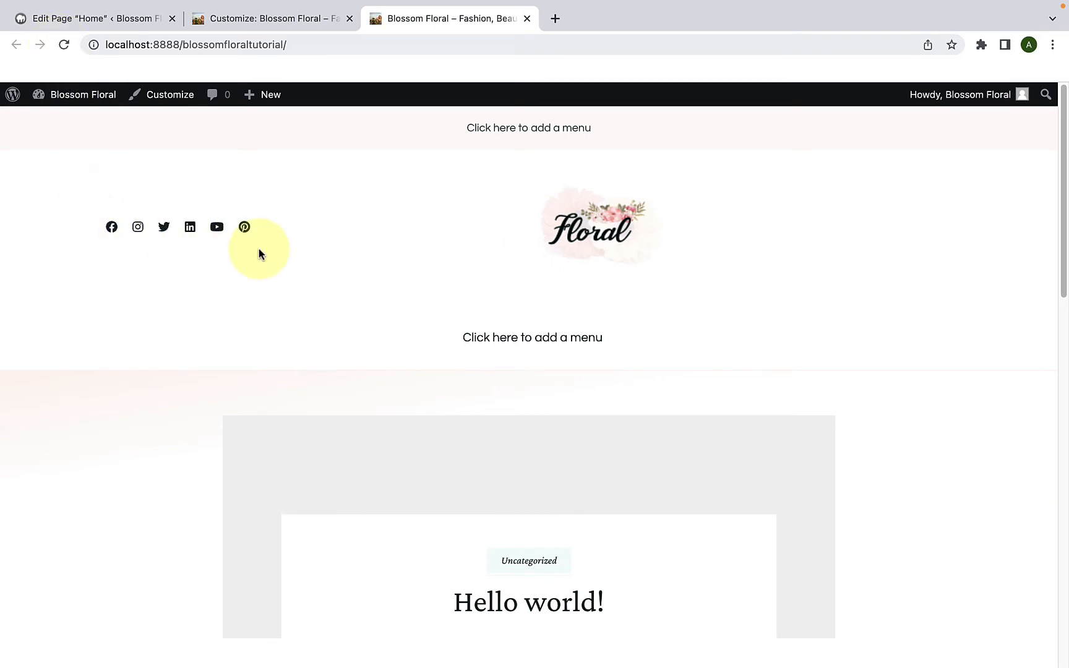
left_click(301, 20)
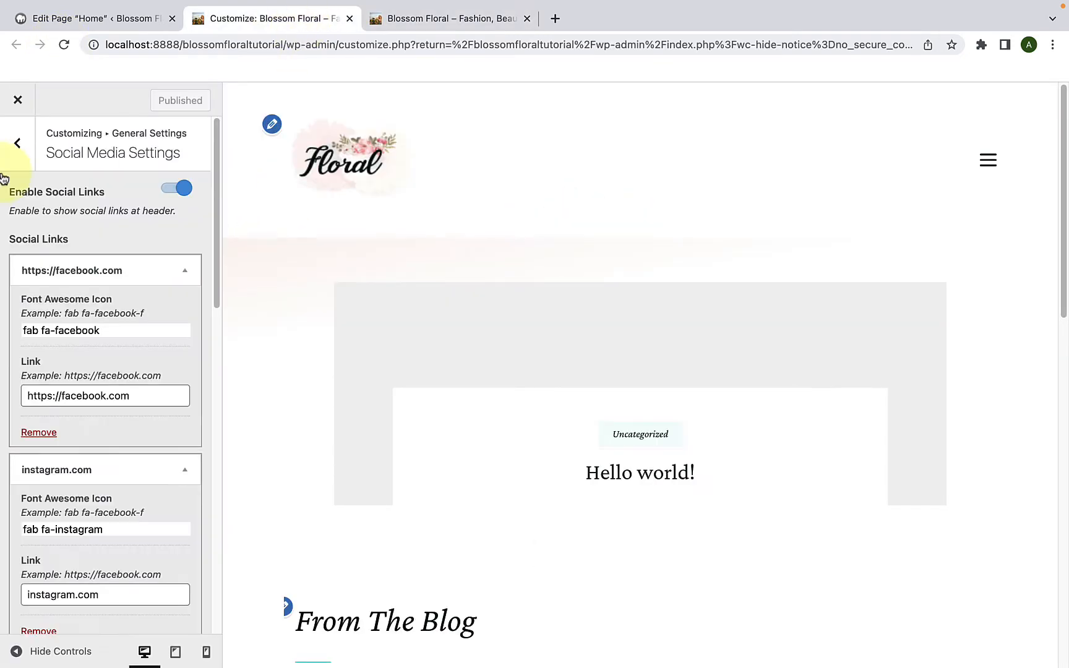
- Return to the Customizer's main list of sections and look over the blog area in the homepage preview
left_click(30, 156)
left_click(28, 149)
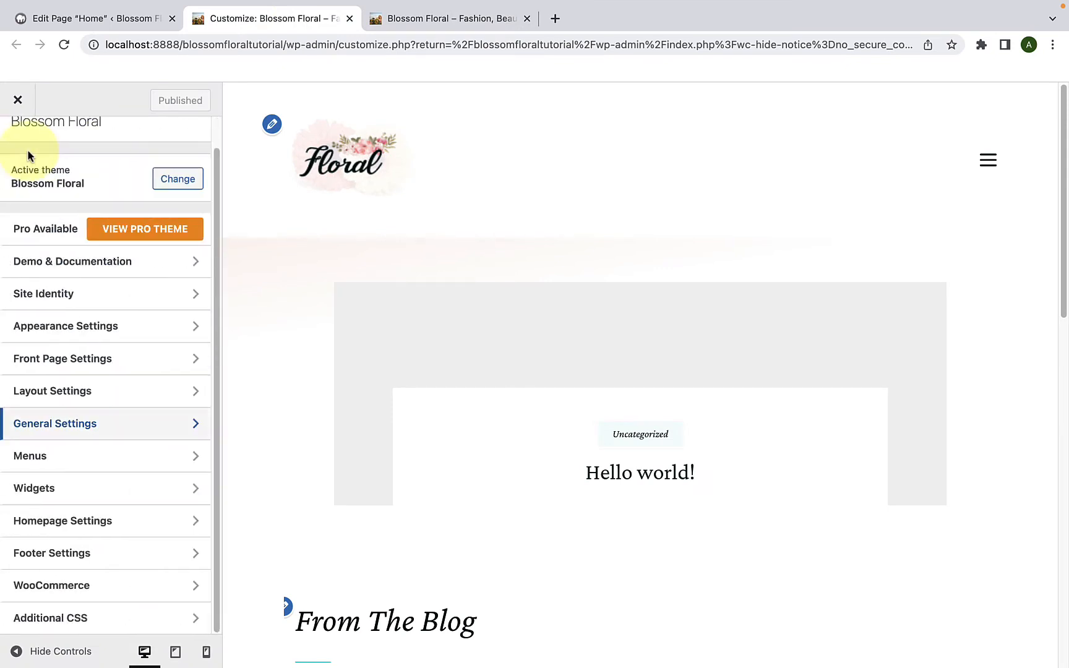
scroll(471, 362, "down", 5)
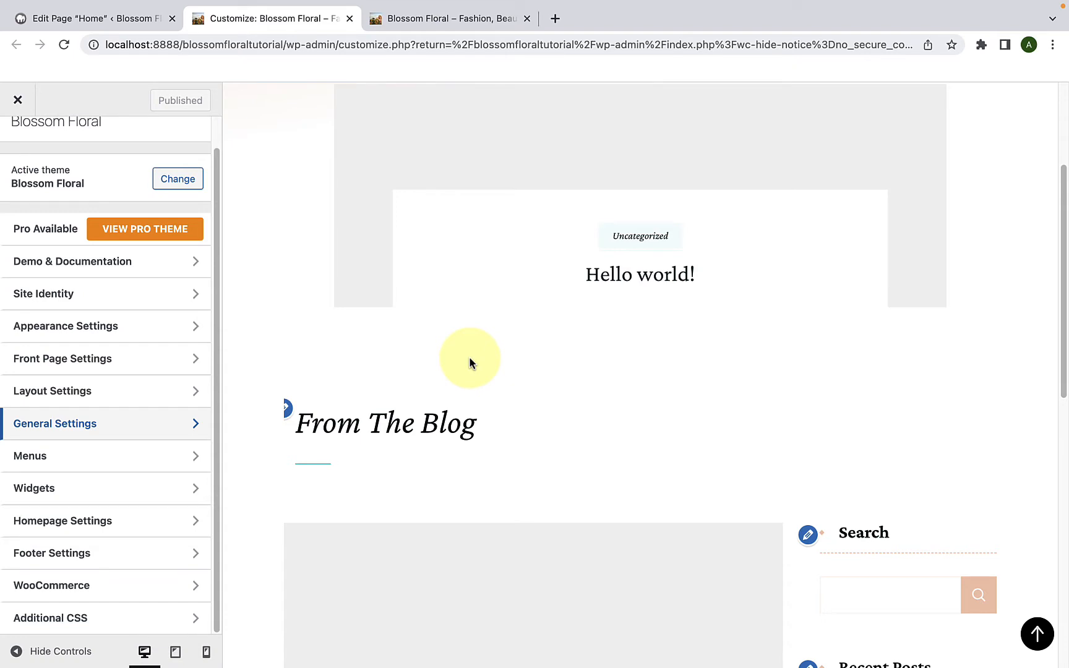
scroll(470, 363, "up", 5)
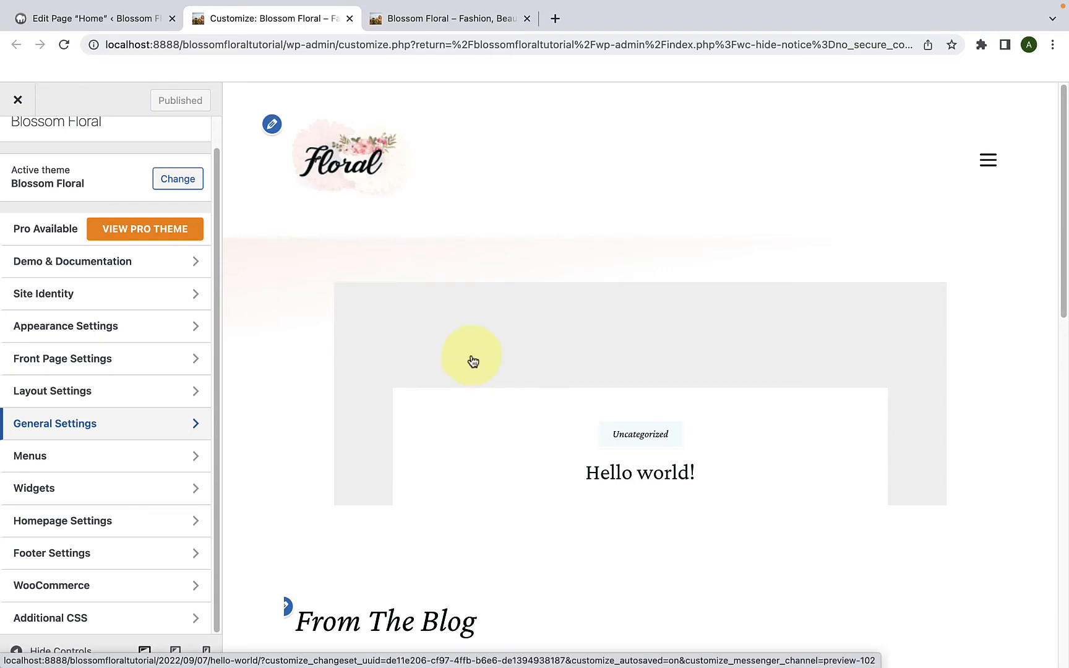
- Leave the Home page editor and start a new blog post from the WordPress dashboard
left_click(122, 26)
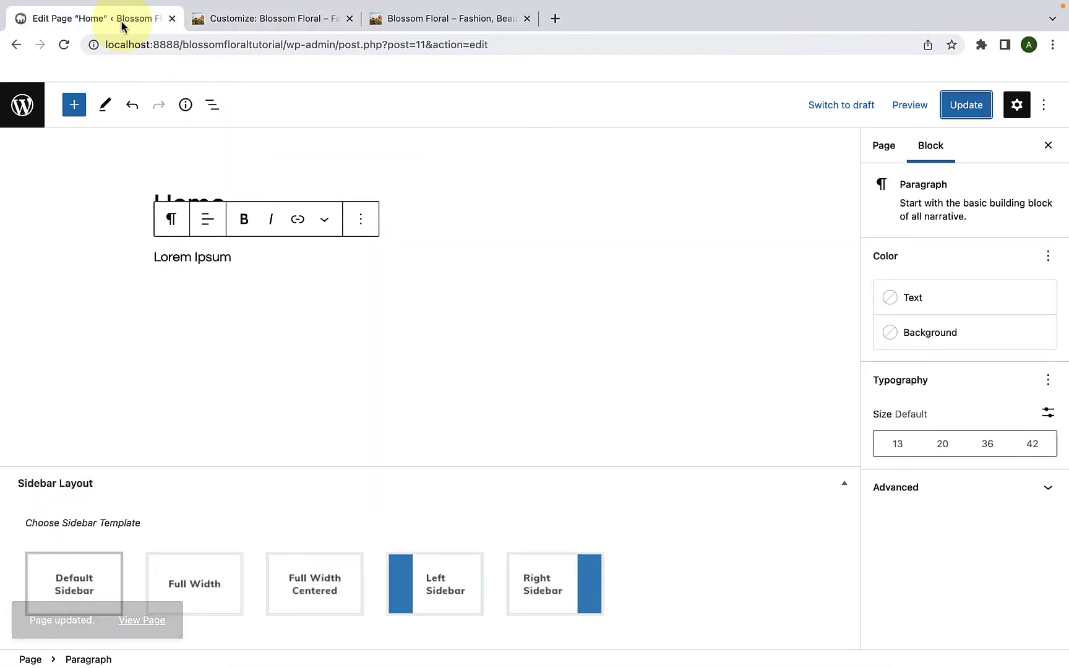
left_click(17, 47)
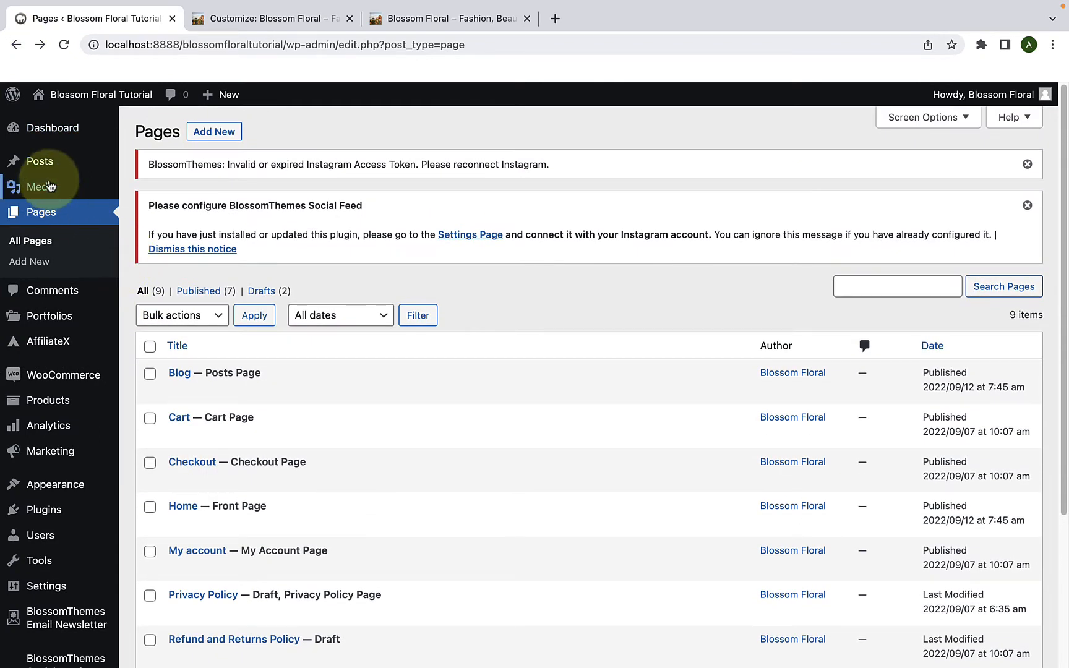
mouse_move(50, 175)
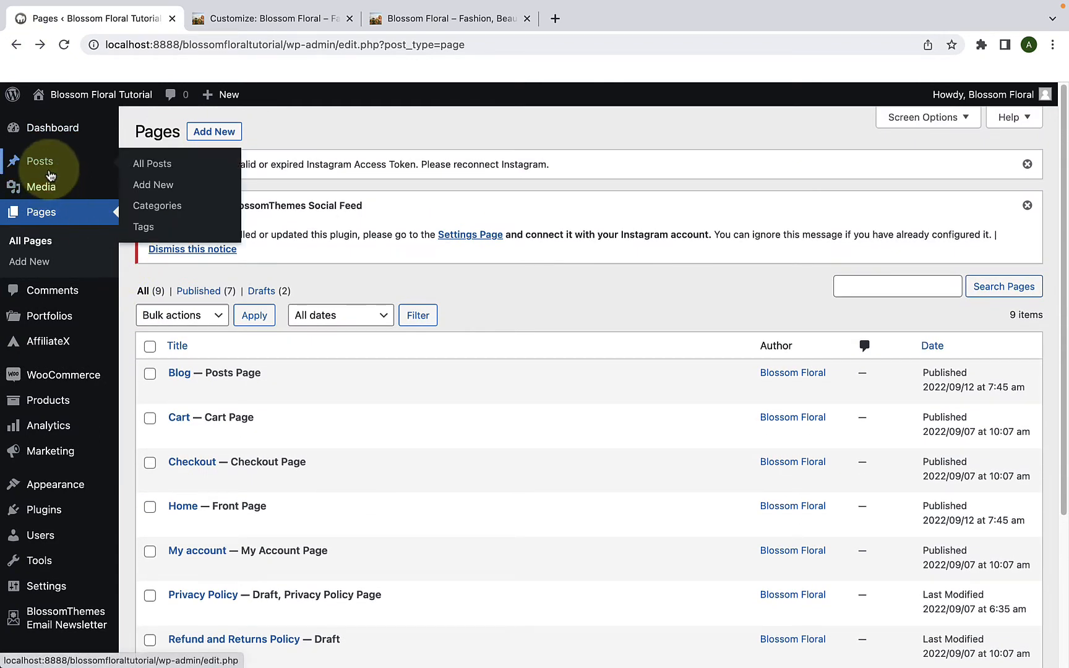
left_click(174, 189)
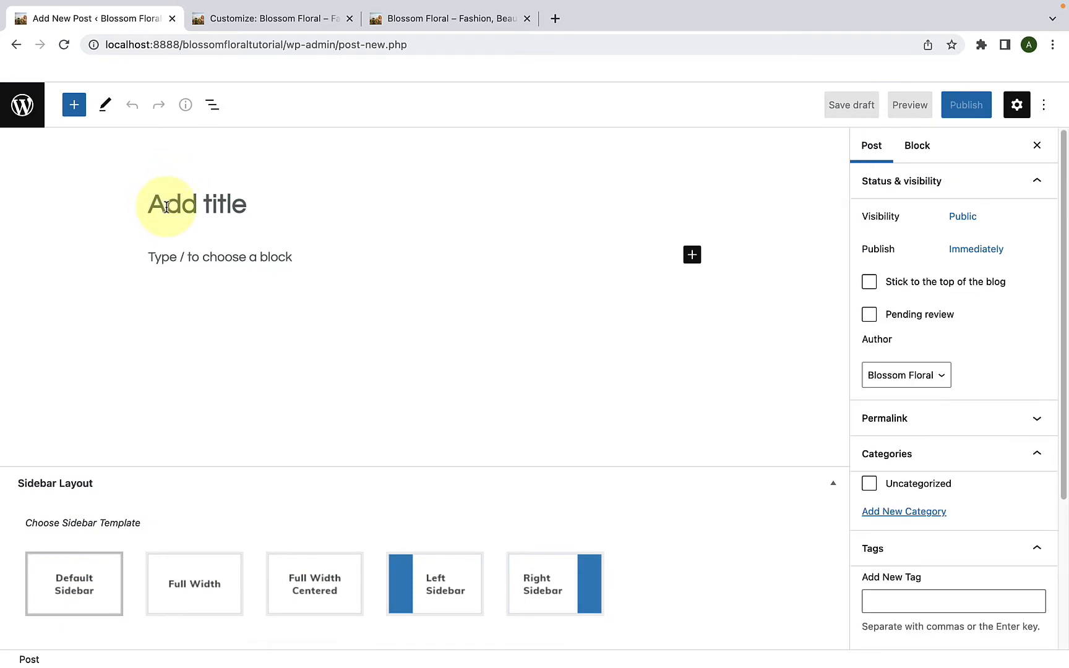
- Title the post "The Best Things in Life That You Can Get For Free" and paste the copied article as its body
type("The Best Things in Life That You Can Get For Free")
left_click(200, 310)
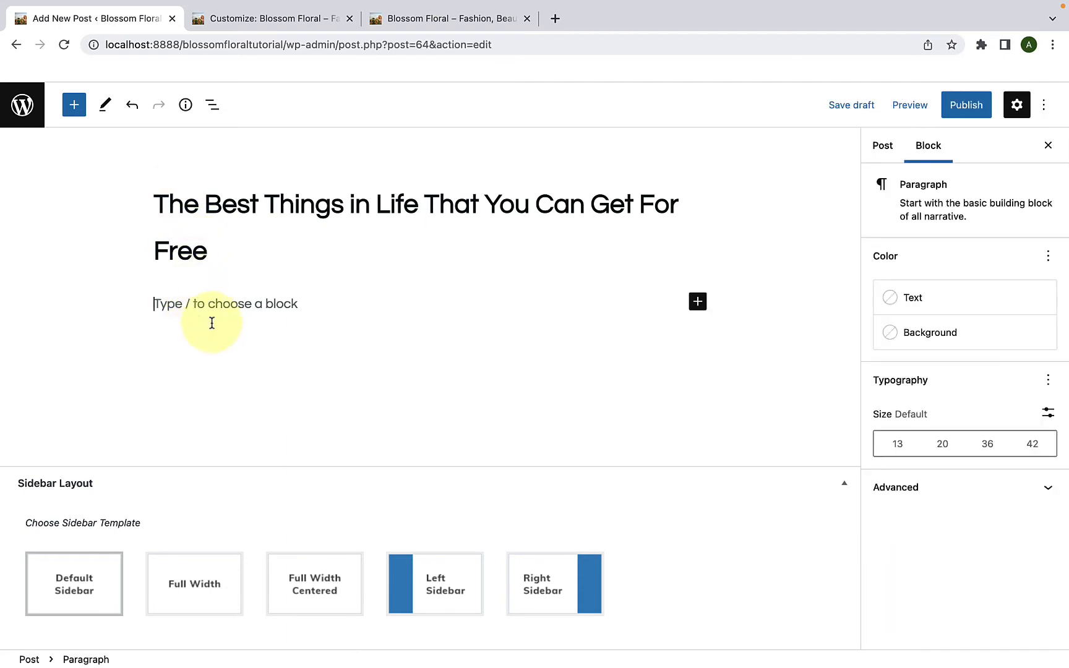
key("super+v")
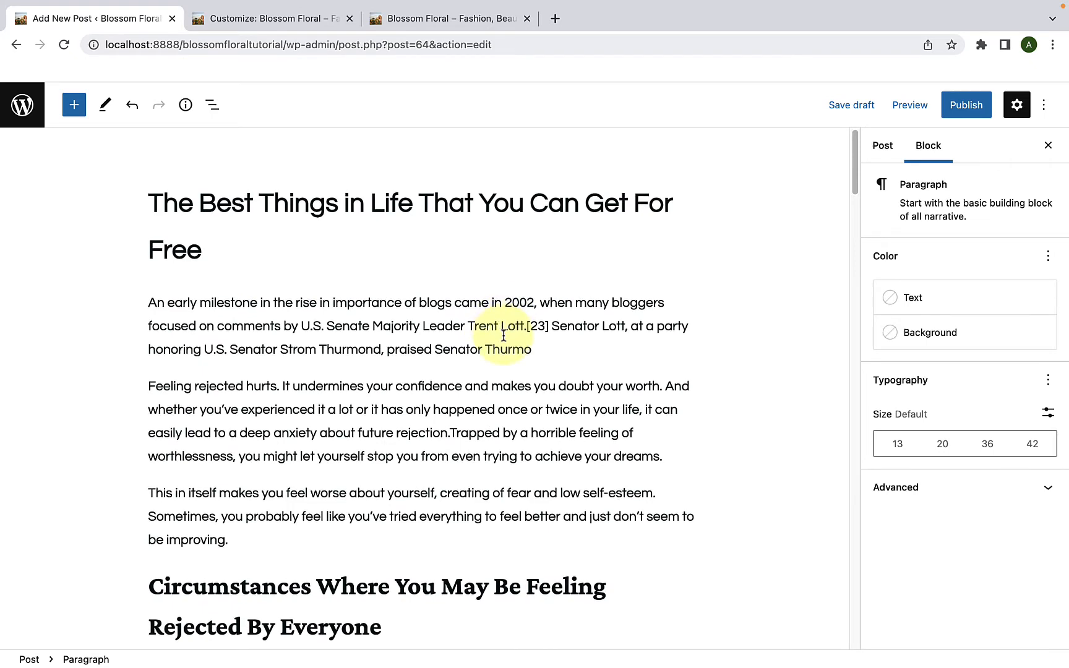
- Insert an Image block in the post body just above the "Romantic Relationships" heading
scroll(489, 341, "down", 7)
scroll(481, 353, "down", 1)
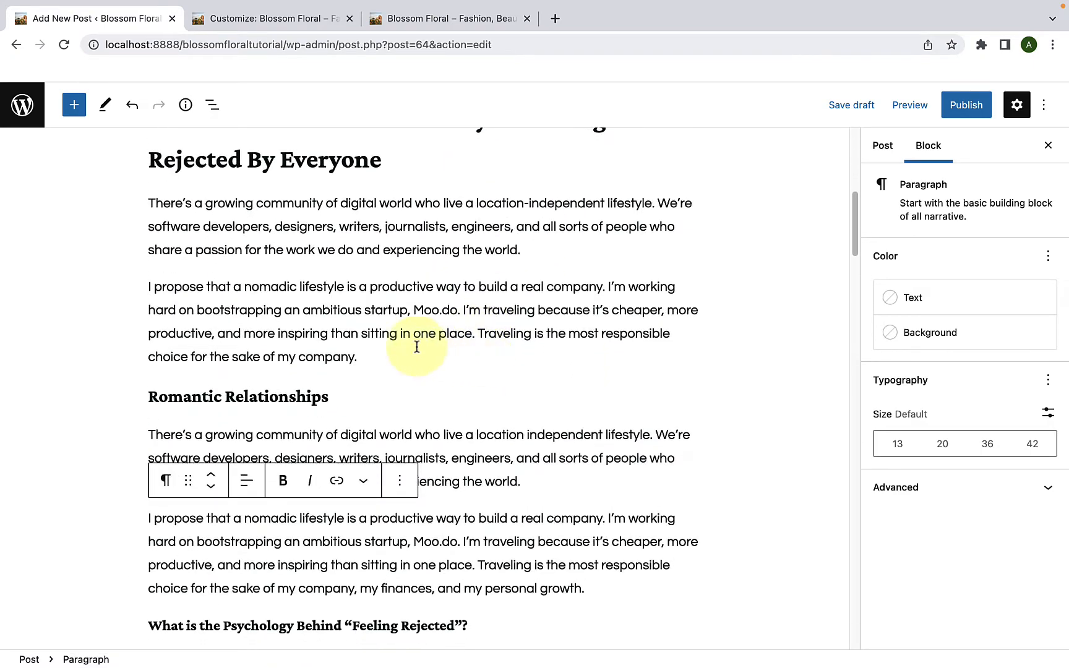
left_click(424, 358)
key("Return")
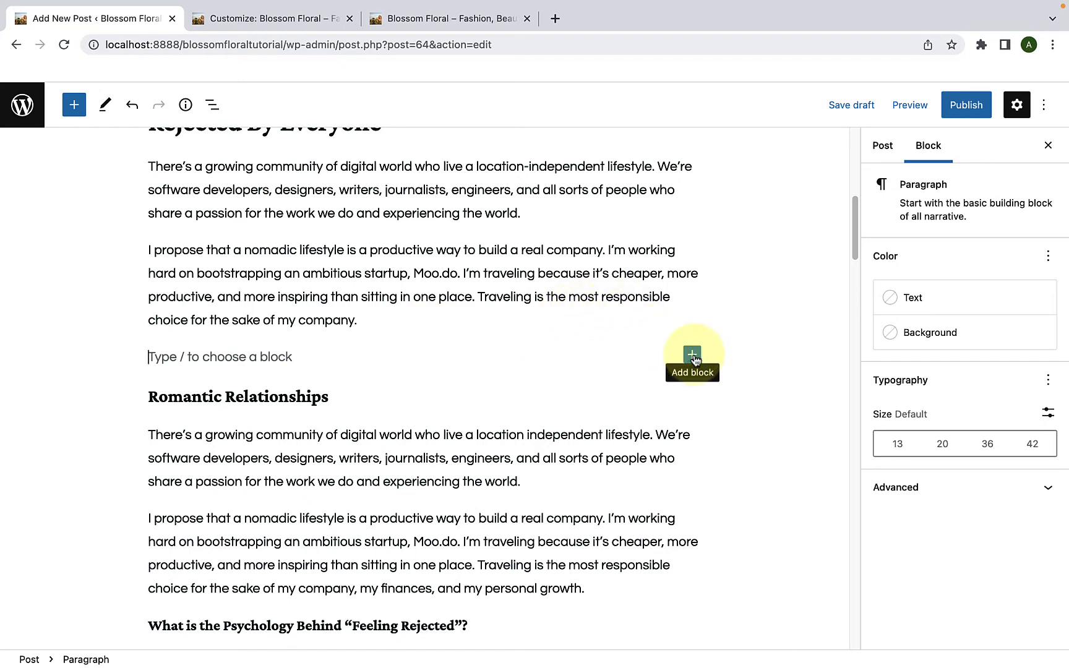
left_click(693, 356)
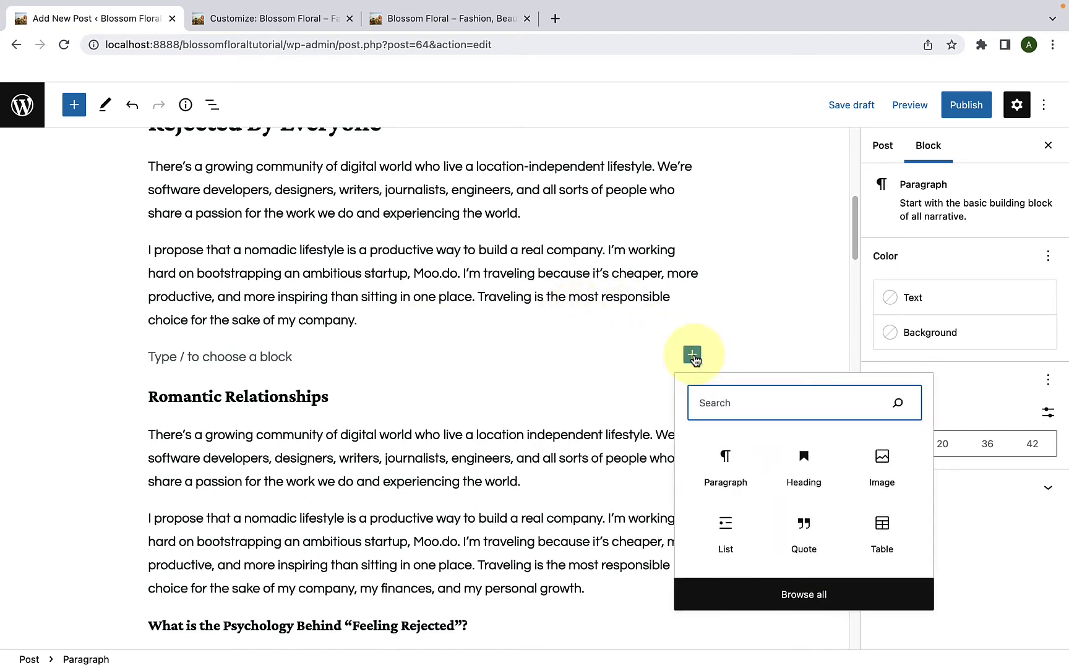
left_click(881, 461)
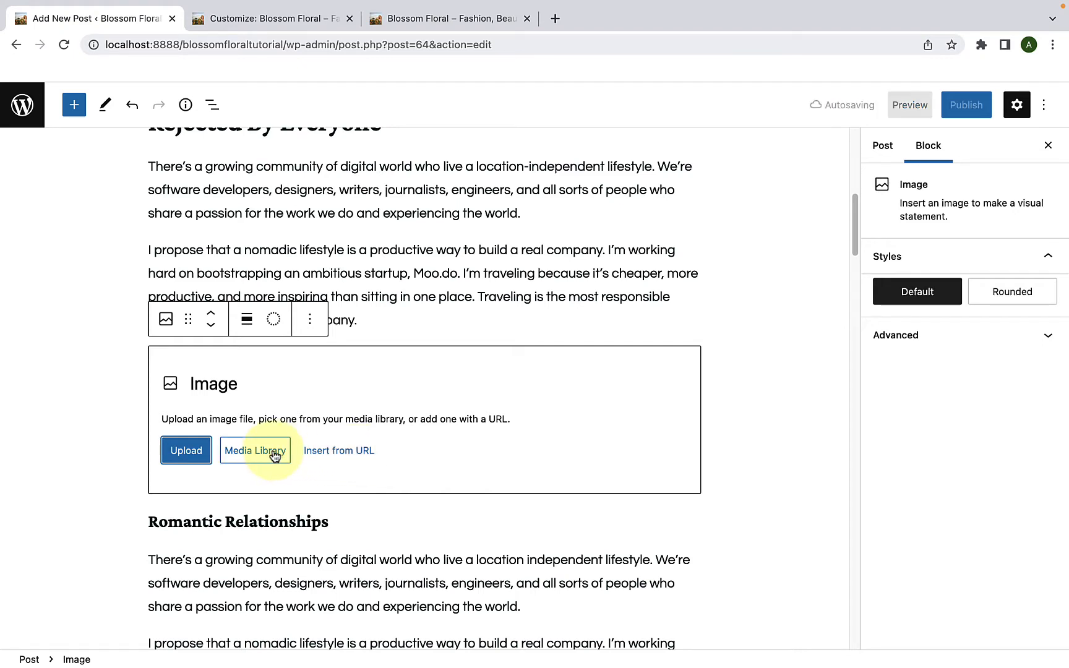
- Fill the image block with the media library photo of the woman in a blue dress in the forest
left_click(251, 449)
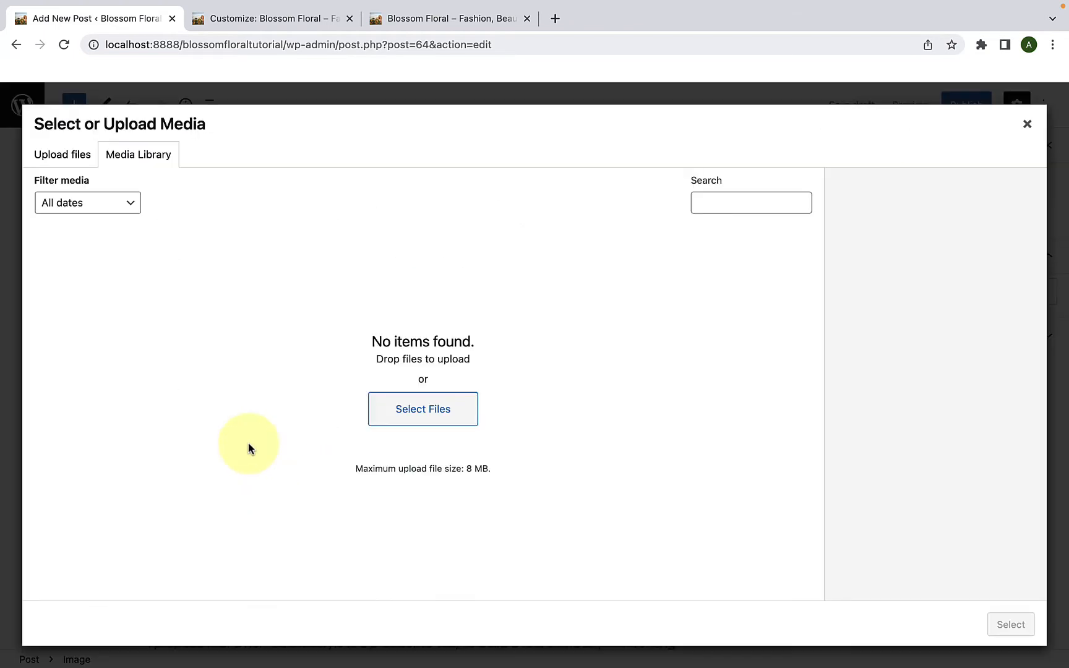
scroll(313, 490, "down", 10)
scroll(315, 495, "up", 5)
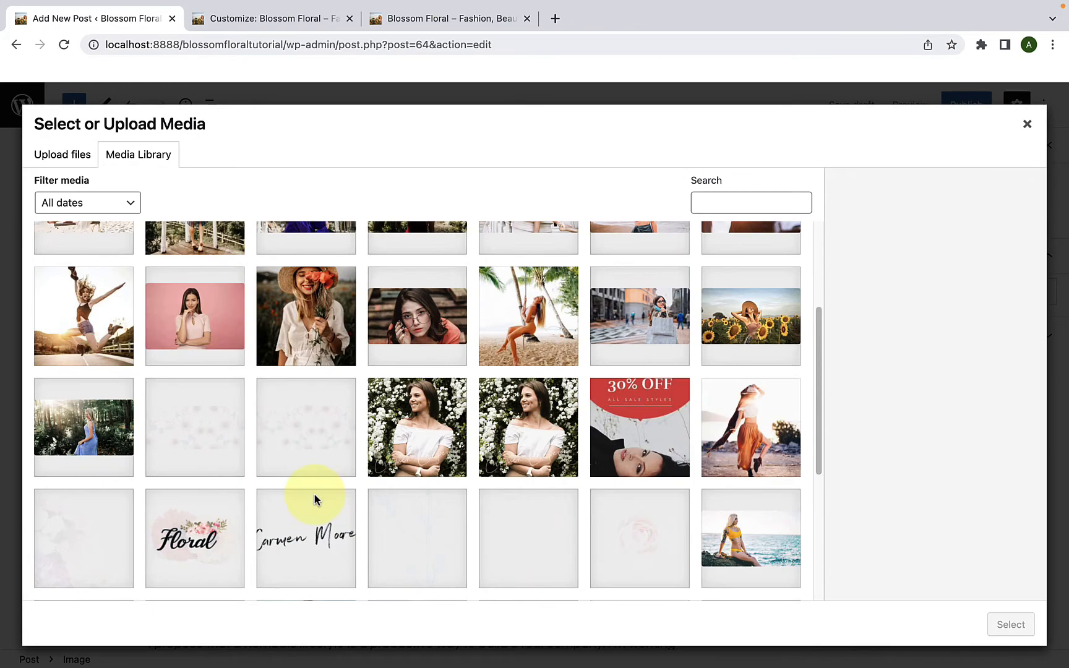
left_click(90, 449)
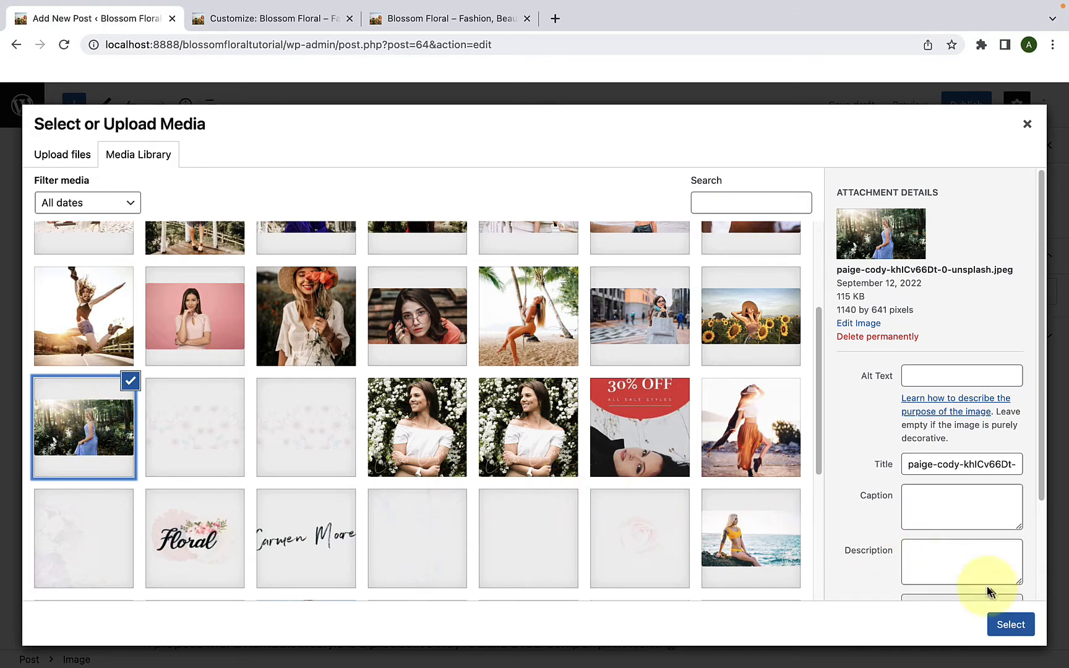
left_click(1021, 626)
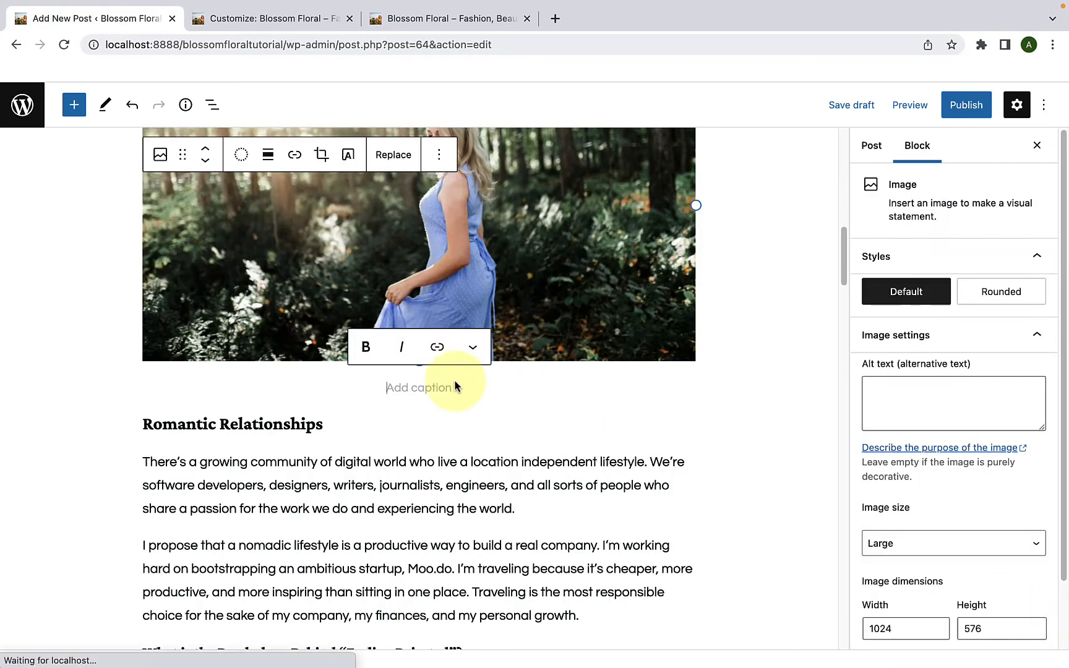
scroll(488, 365, "up", 3)
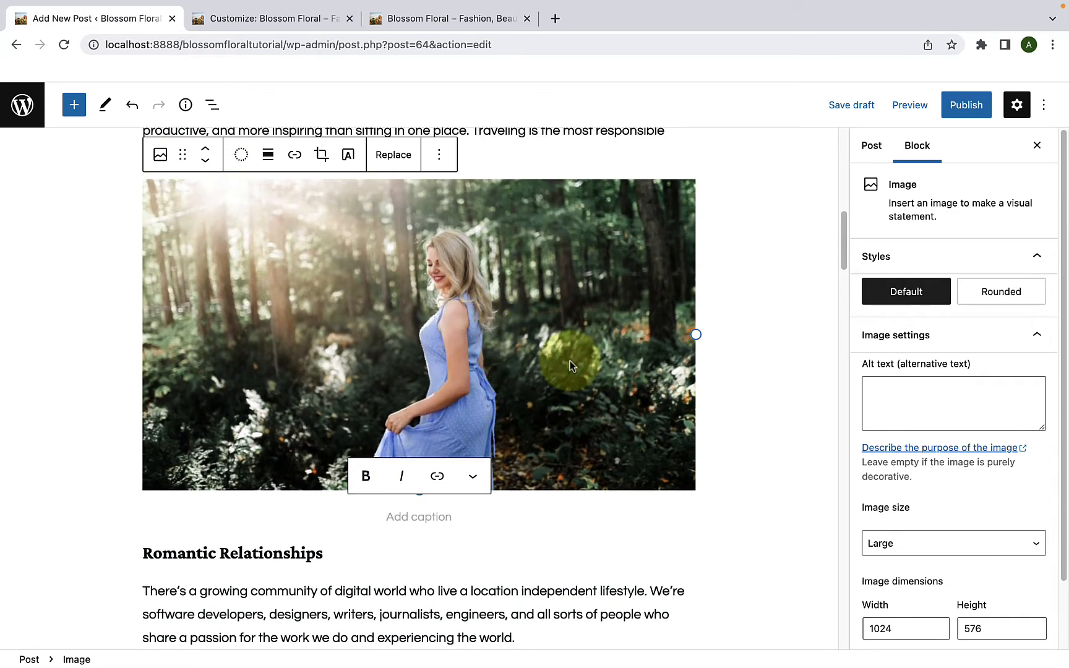
- Create a new category named "Fashion" in the post's settings
left_click_drag(838, 236, 794, 626)
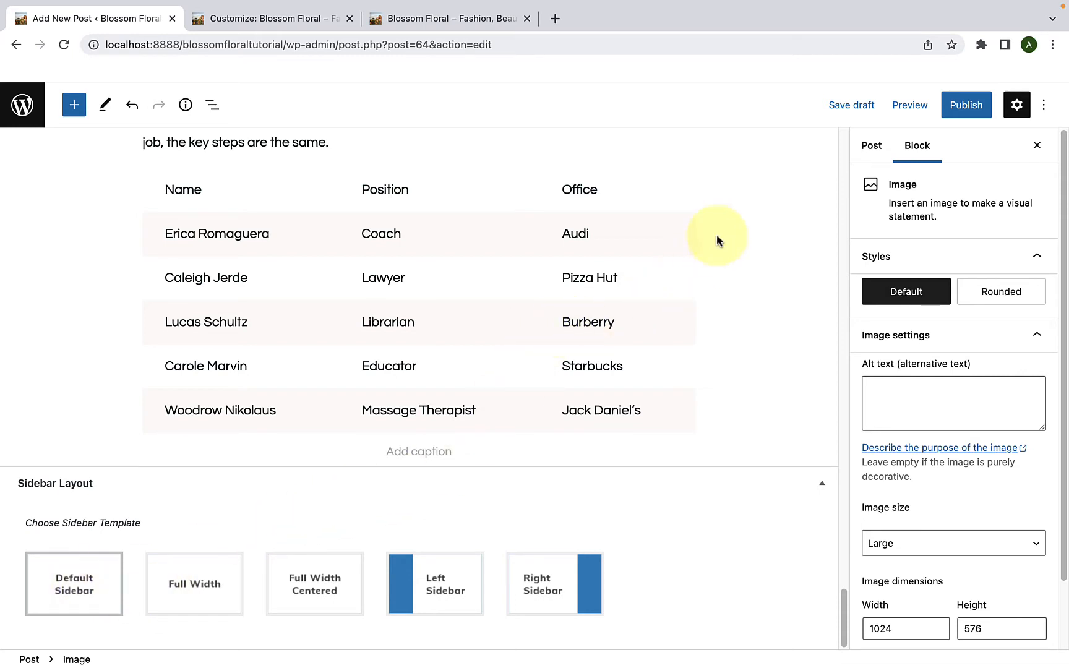
left_click(874, 152)
scroll(910, 563, "down", 3)
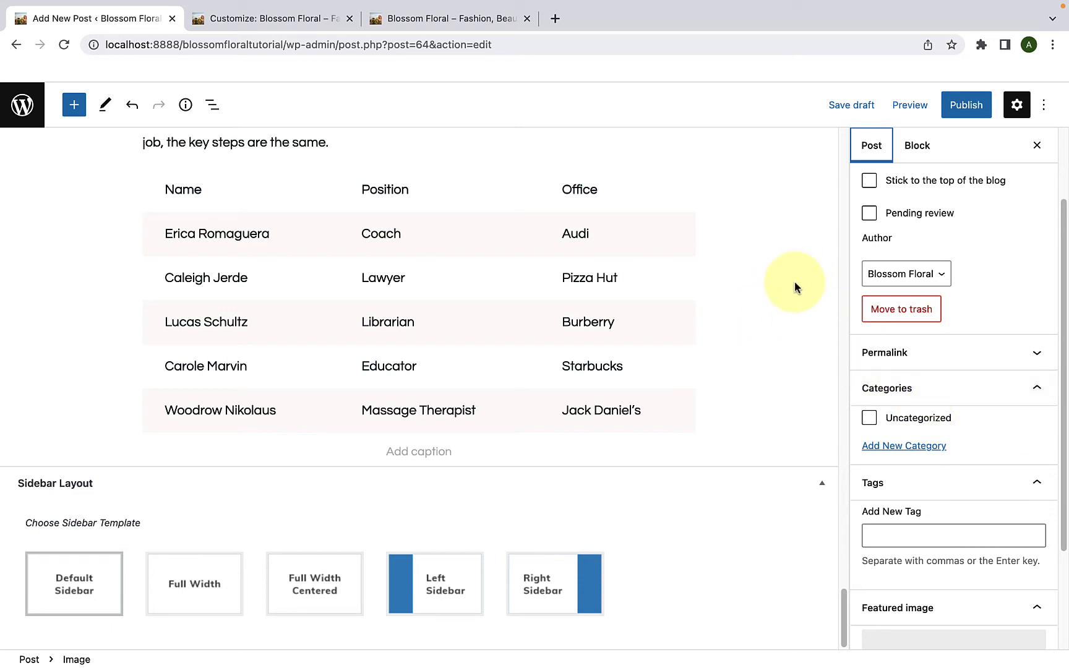
scroll(929, 408, "down", 1)
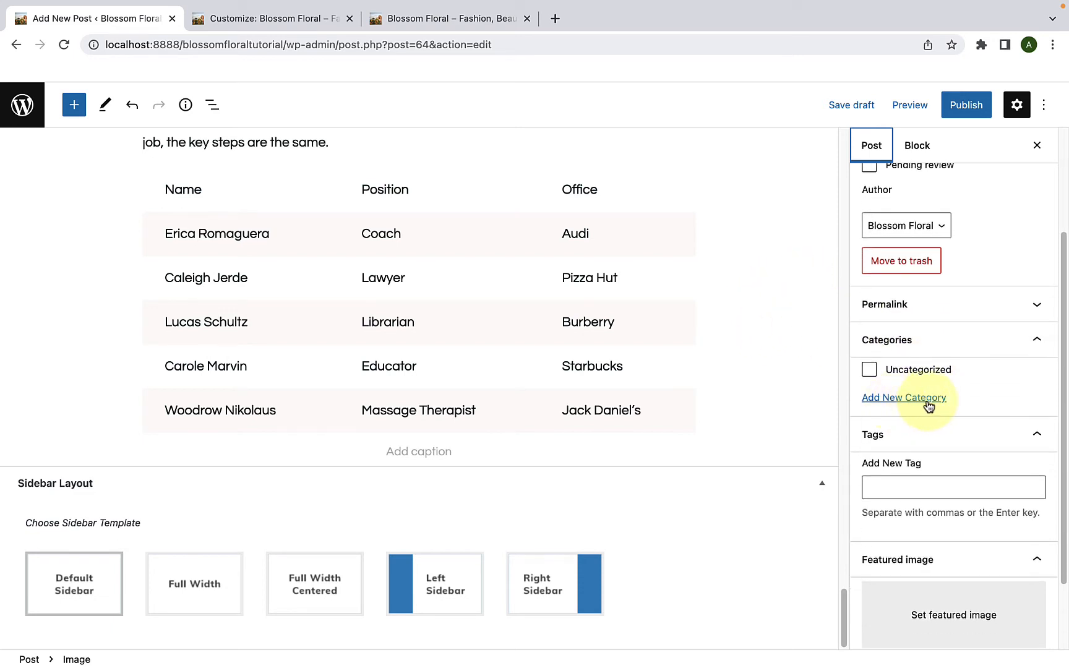
left_click(929, 399)
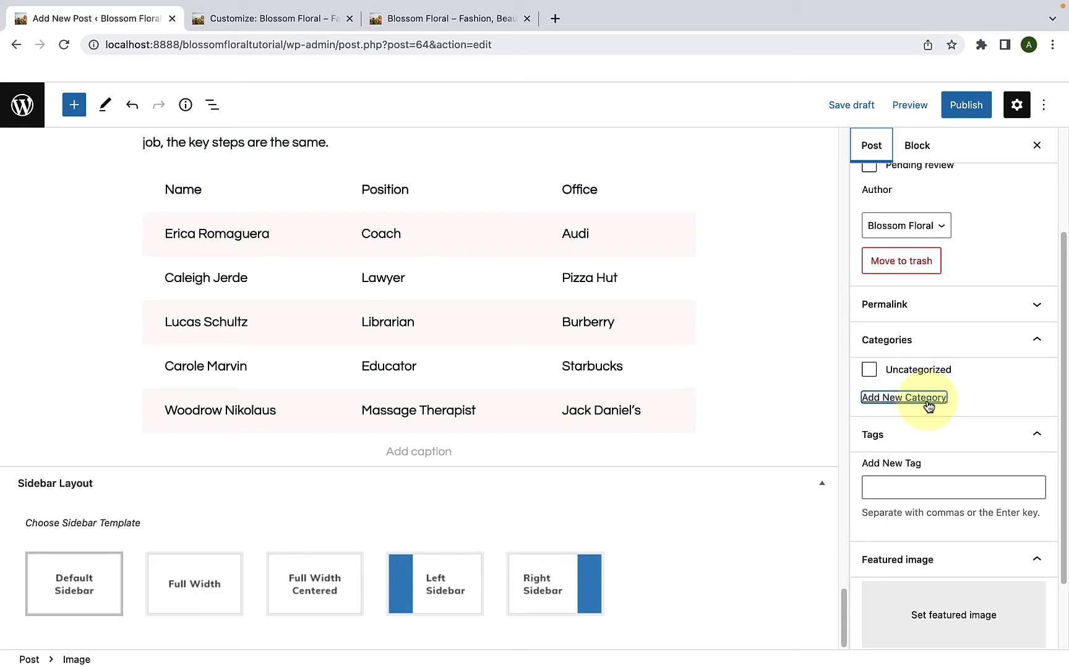
scroll(916, 378, "down", 1)
left_click(918, 365)
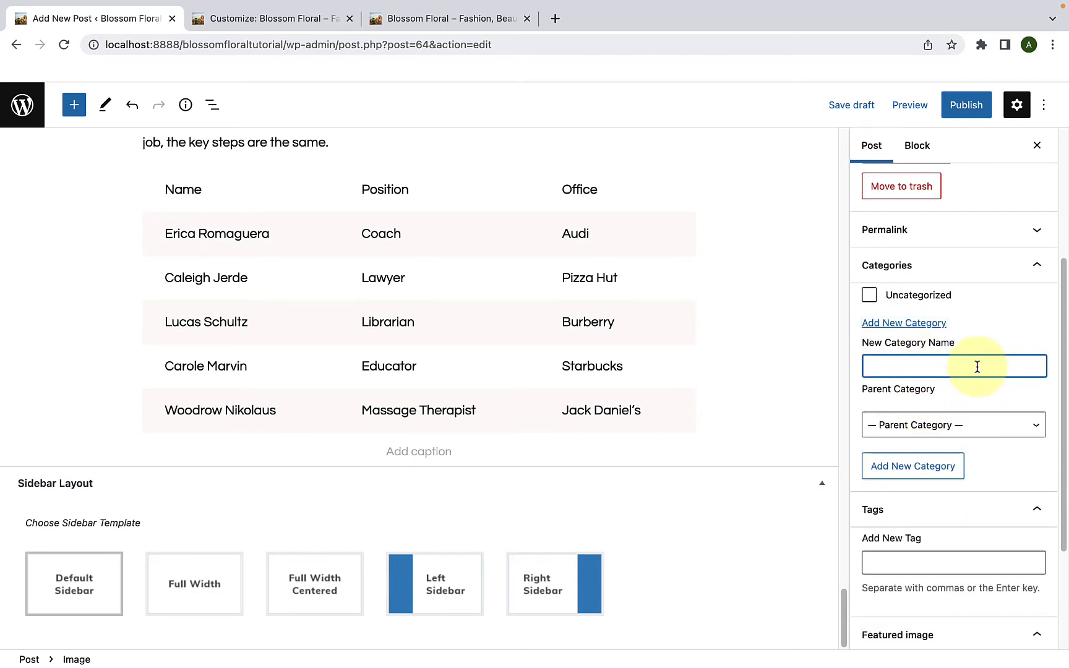
type("Fashion")
key("Return")
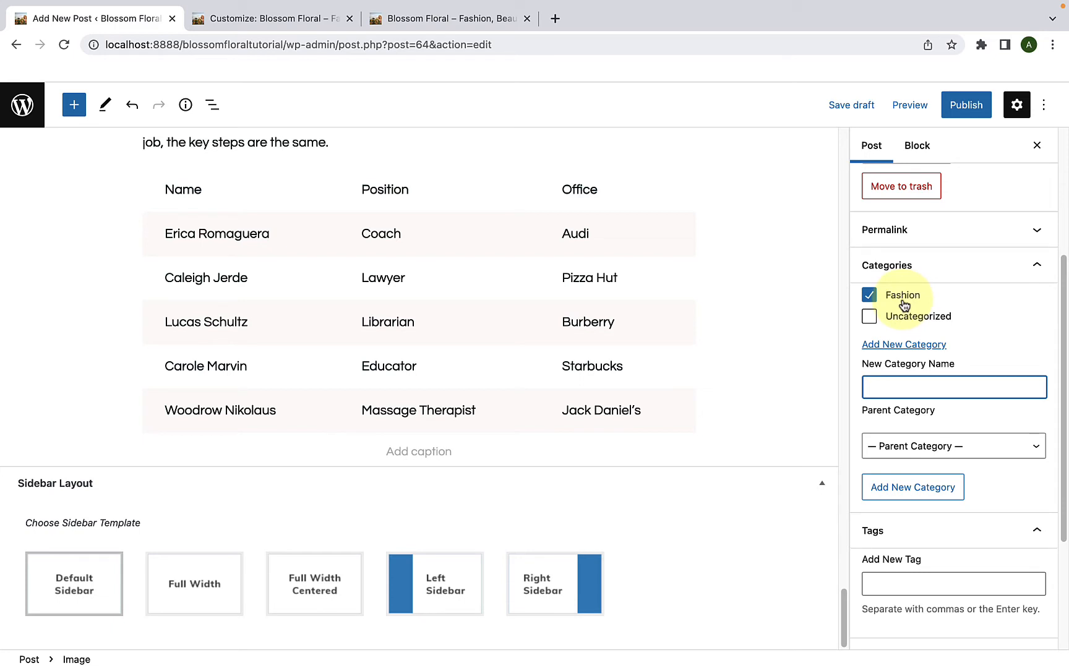
- Create five more post categories: Journal, Travel, Lifestyle, Beauty and Self Care
type("Journal")
key("Return")
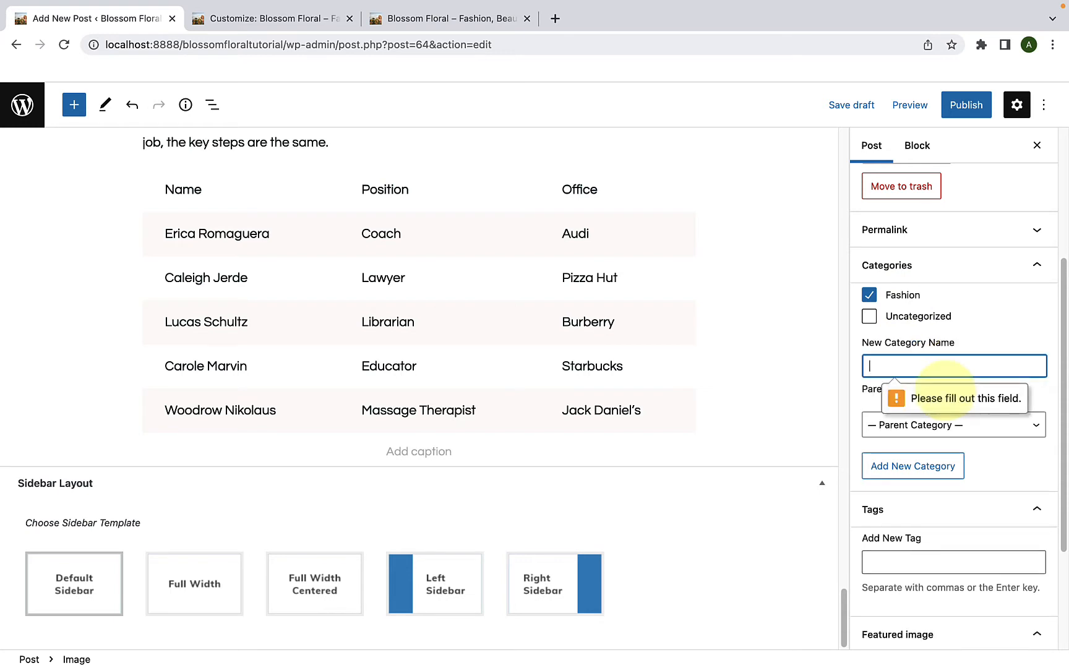
left_click(944, 404)
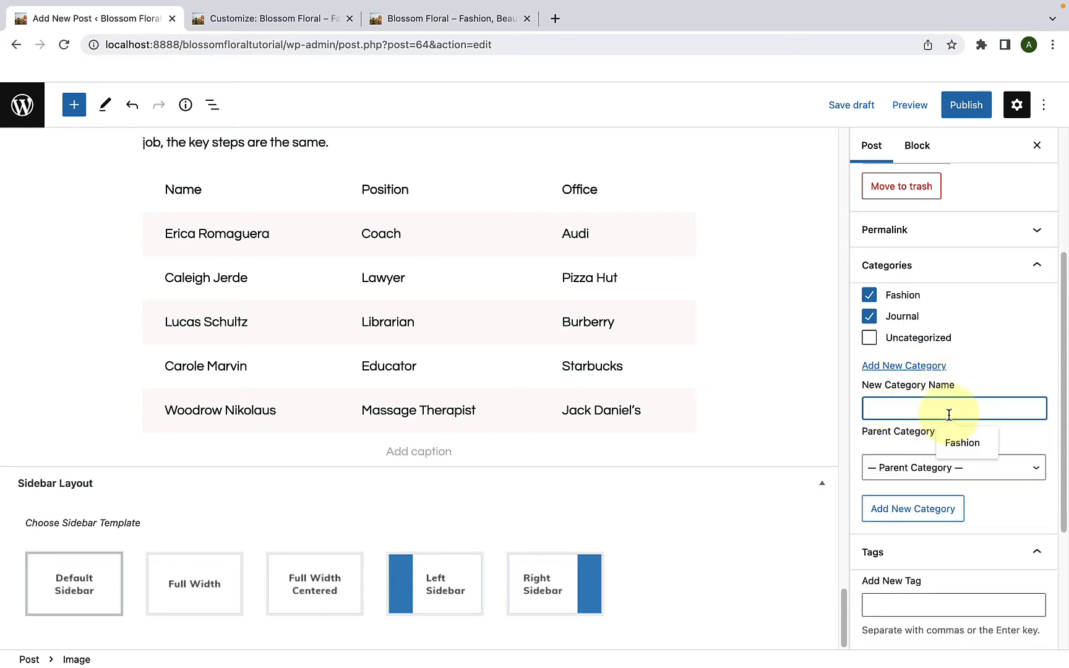
type("Travel")
key("Return")
type("Lifestyle")
key("Return")
type("Beauty")
key("Return")
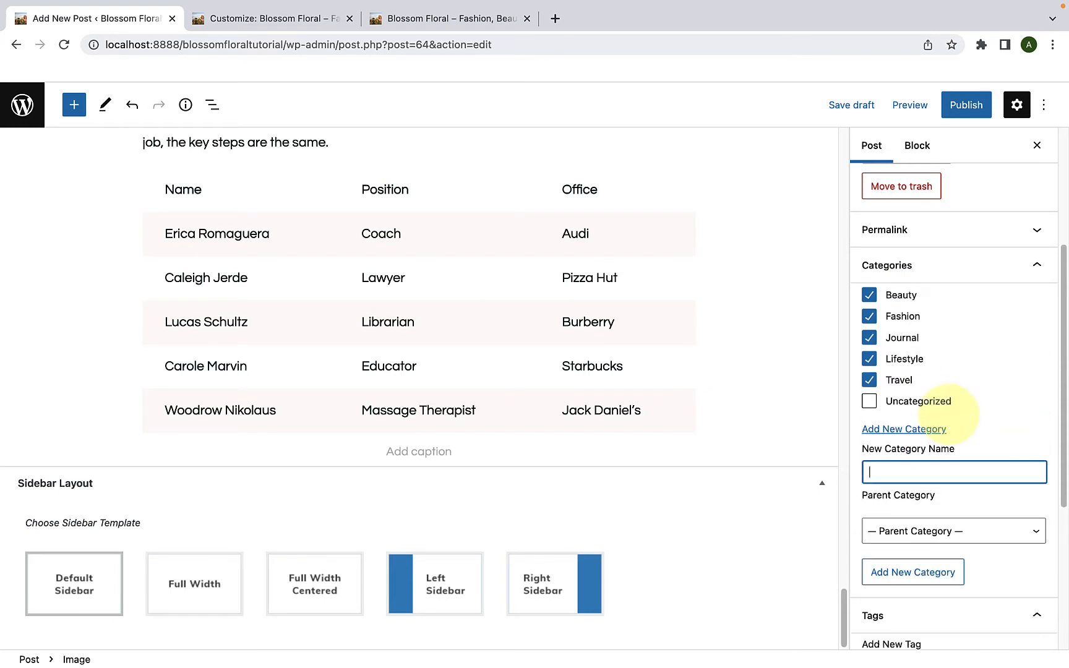
type("Self Care")
key("Return")
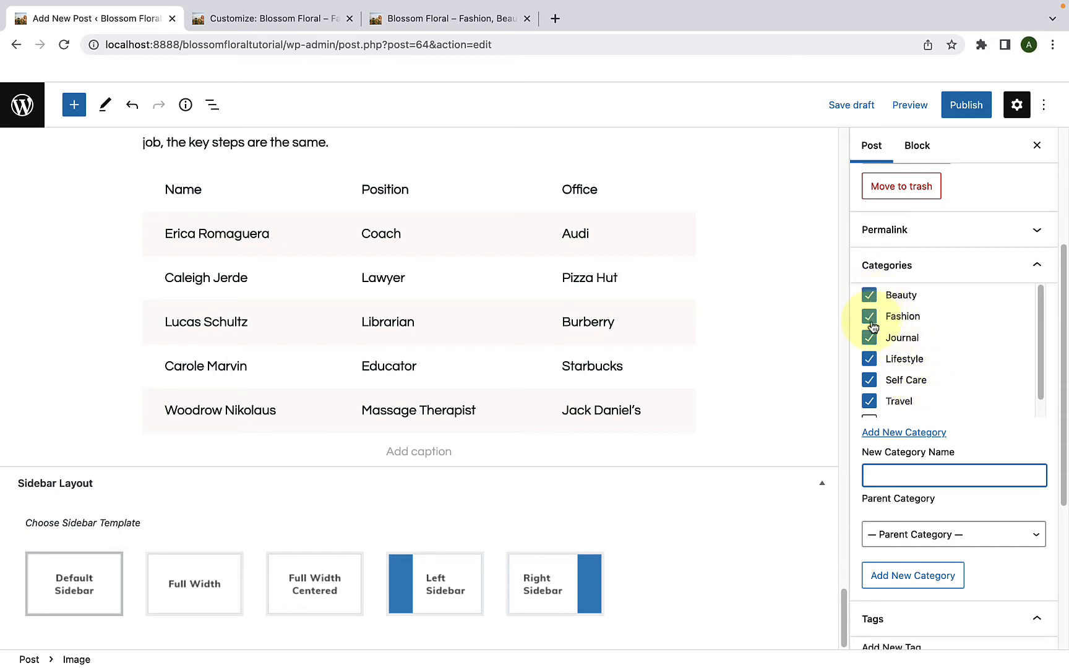
- Clear all the selected categories and assign only Fashion and Journal to the post
left_click(871, 404)
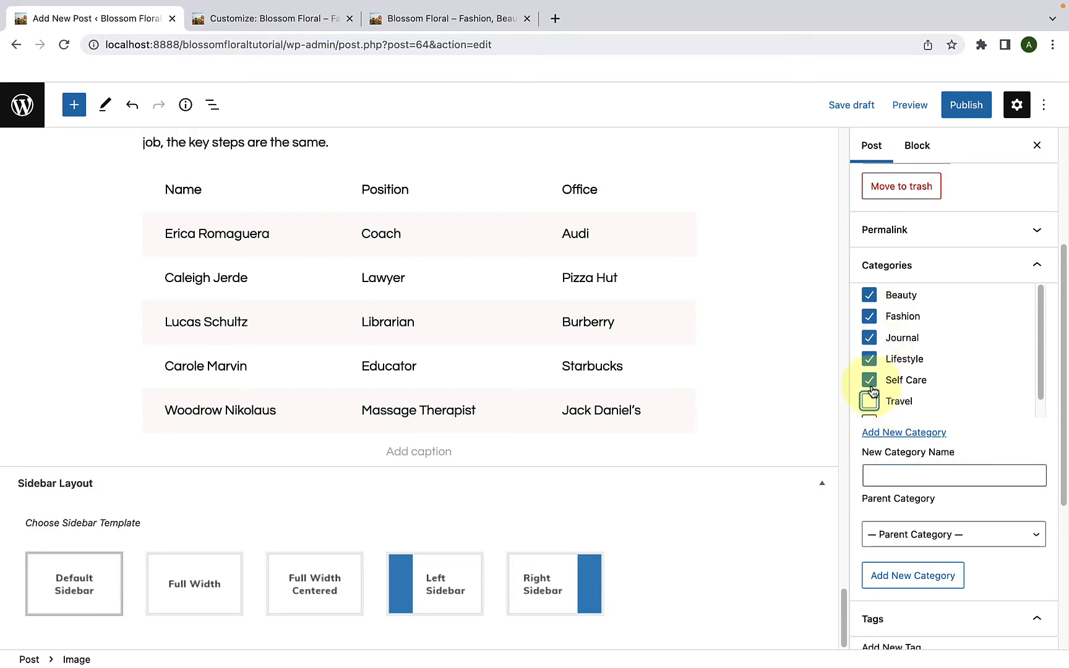
left_click(870, 381)
left_click(870, 362)
left_click(869, 337)
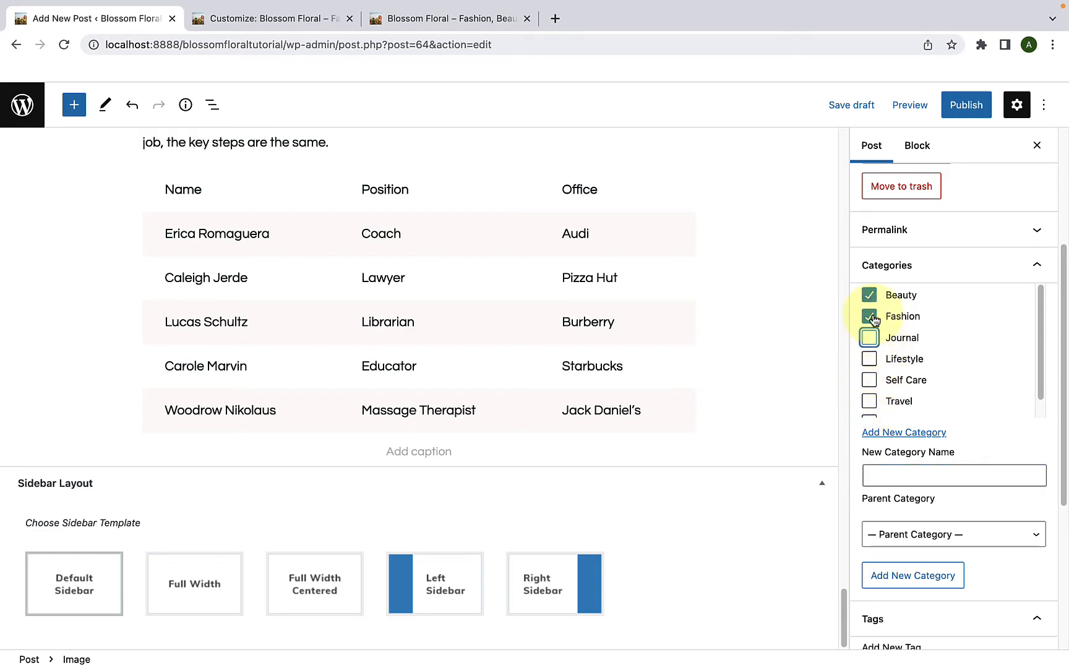
left_click(870, 316)
left_click(870, 294)
scroll(894, 372, "down", 1)
scroll(872, 365, "up", 1)
left_click(715, 322)
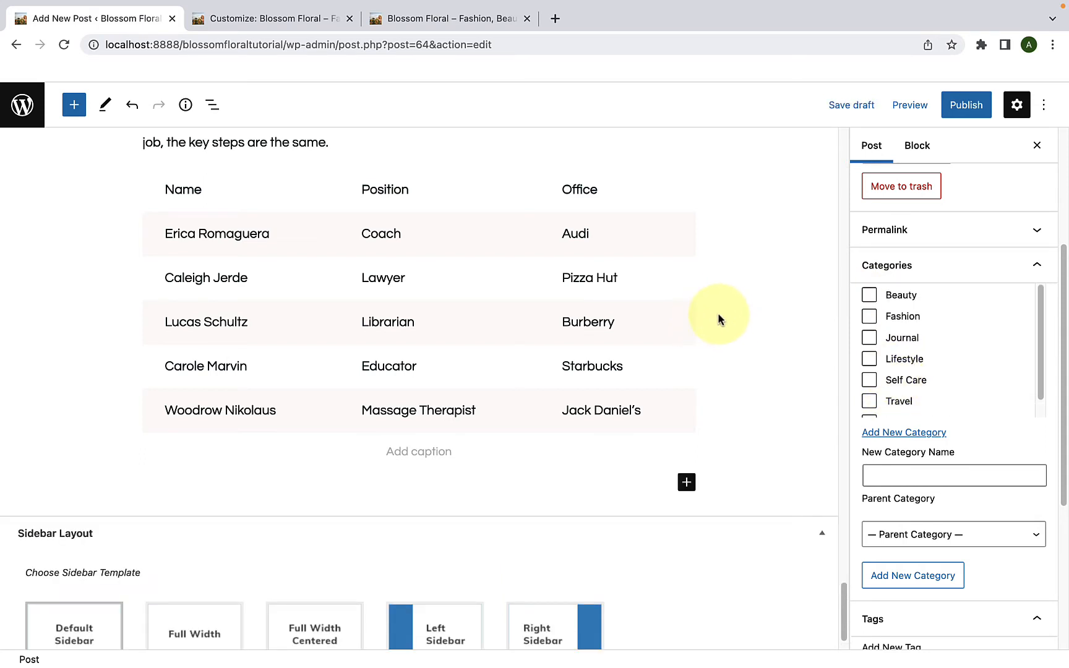
left_click(874, 321)
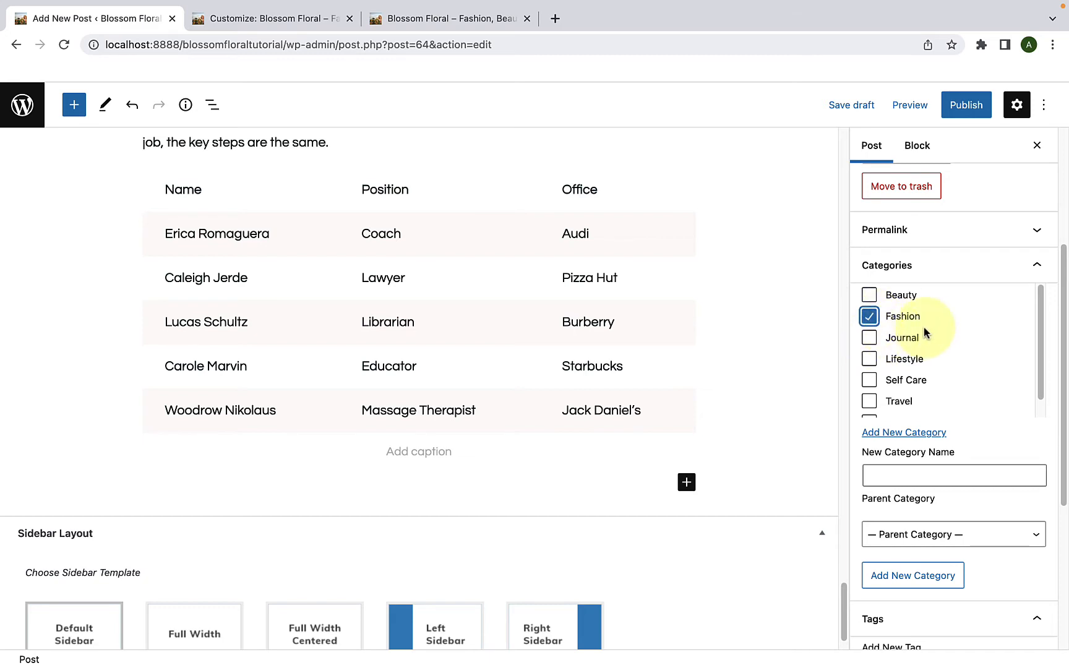
left_click(871, 340)
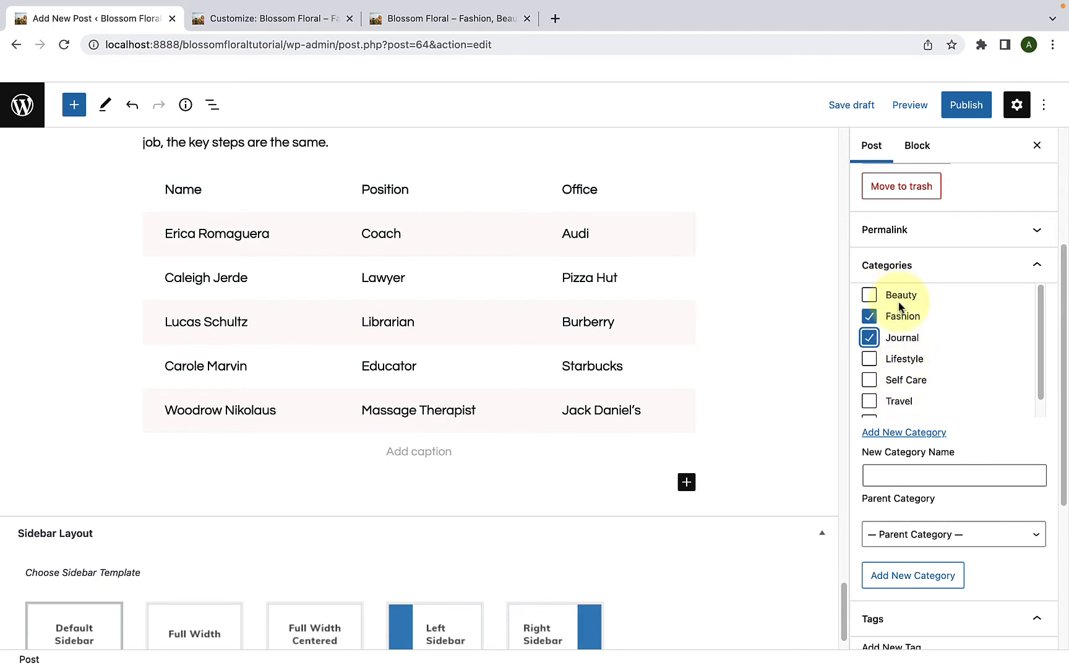
- Add the tags "new looks", "trends" and "hobbies" to the post
scroll(916, 453, "down", 5)
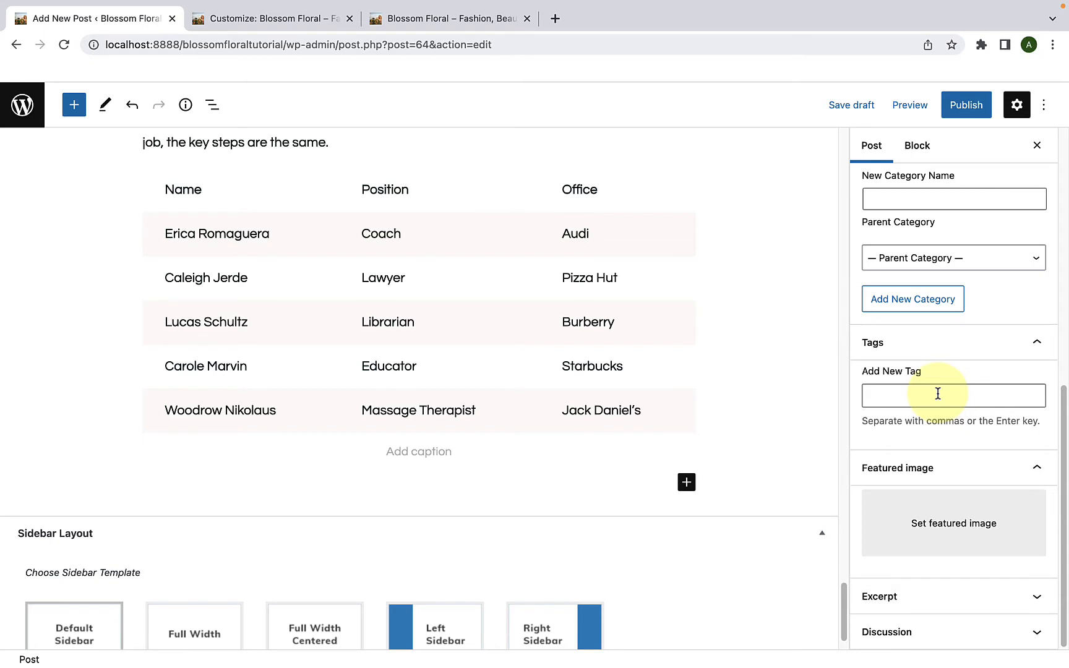
left_click(939, 394)
type("new loo")
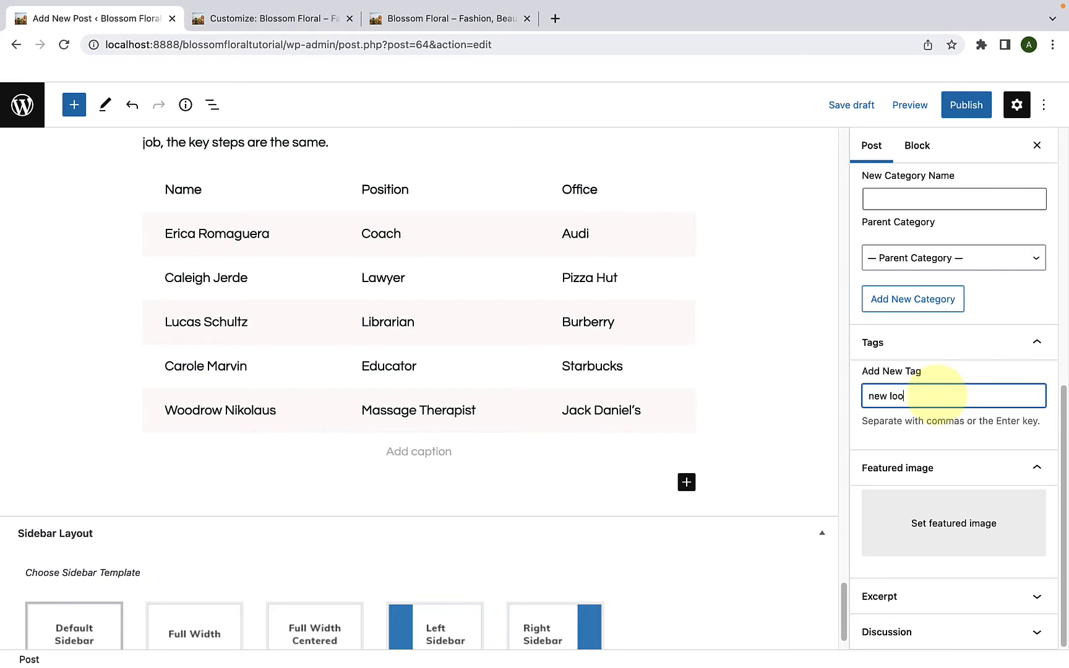
type("ks,trends,hobbies,")
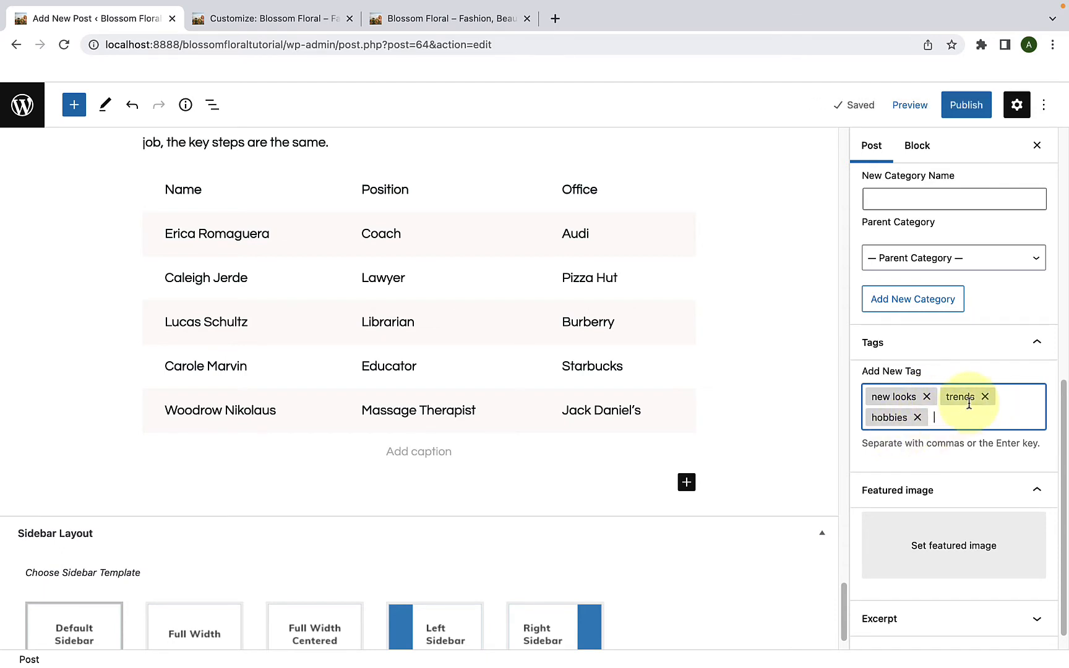
- Set the landscape media library photo of the woman in a straw hat among sunflowers as the featured image
scroll(941, 489, "down", 1)
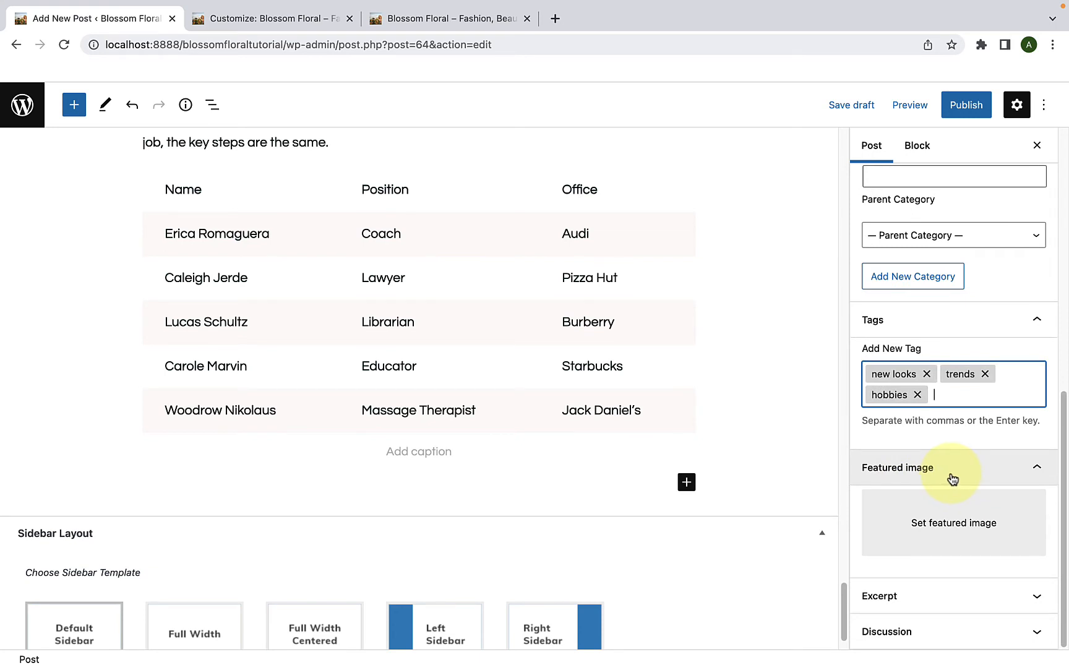
left_click(949, 519)
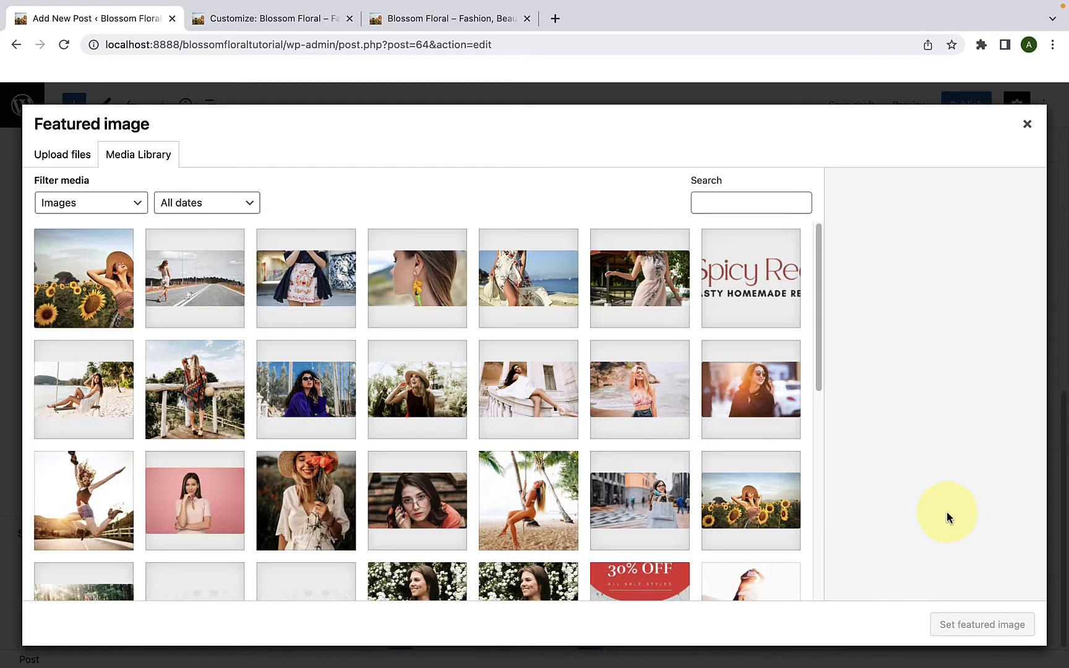
scroll(691, 472, "down", 2)
left_click(743, 438)
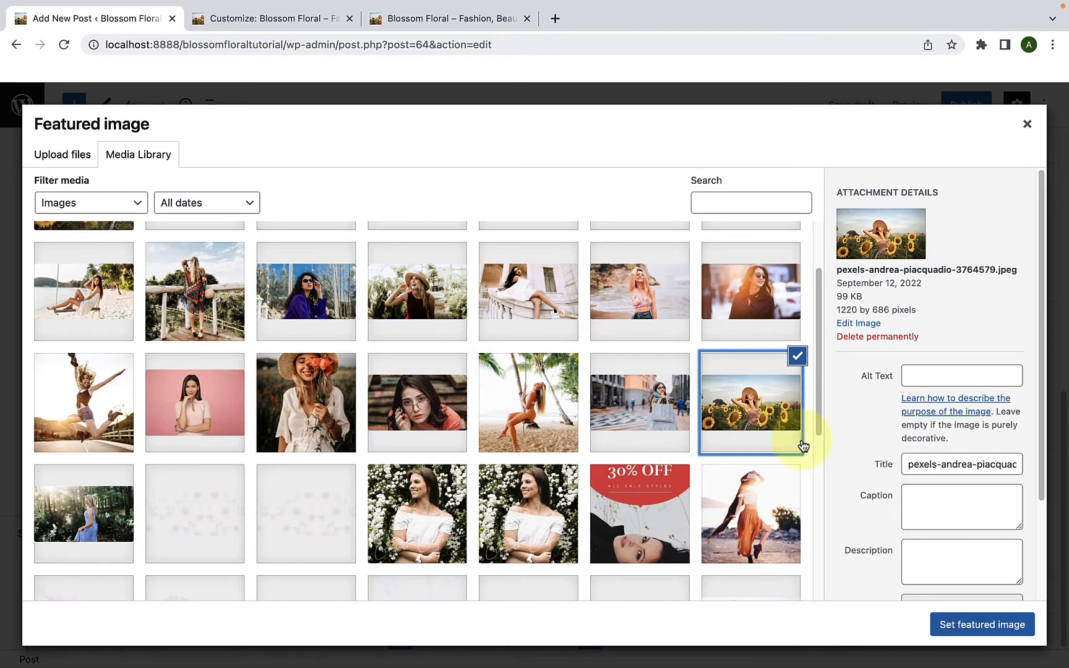
left_click(1003, 638)
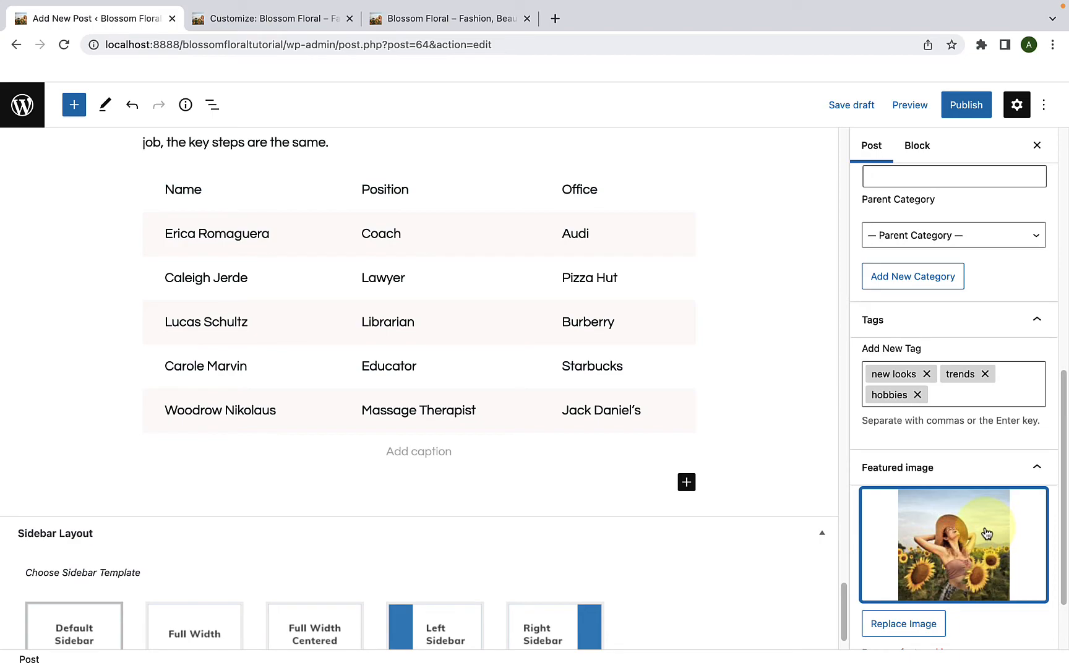
- Return to the beginning of the post and publish it with public visibility, immediately
scroll(752, 401, "up", 2)
left_click_drag(842, 575, 869, 139)
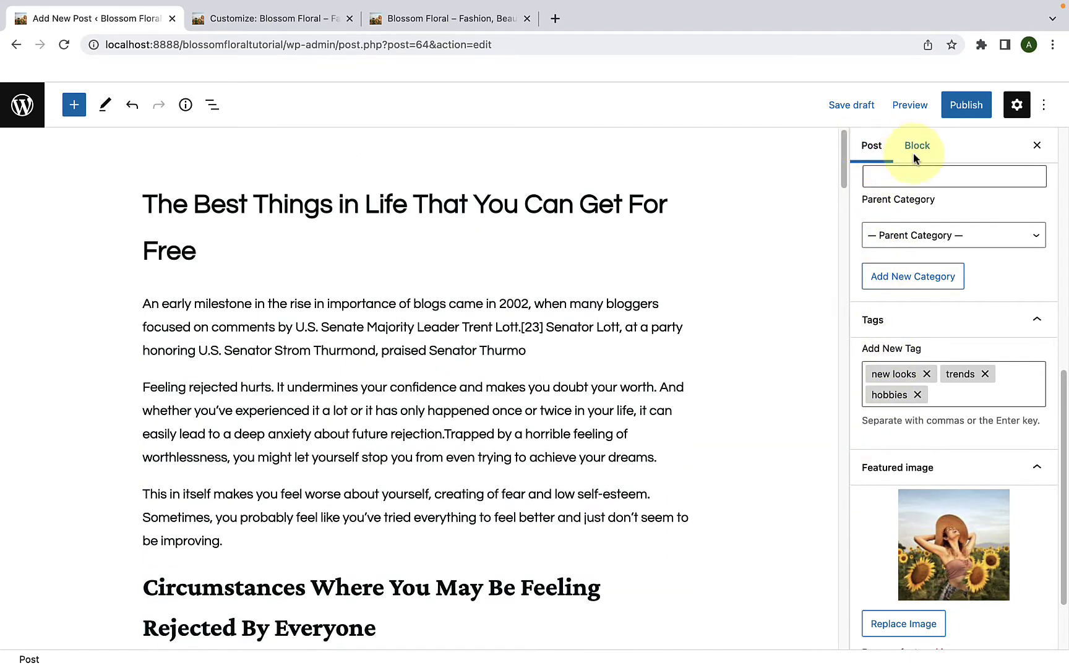
left_click(973, 112)
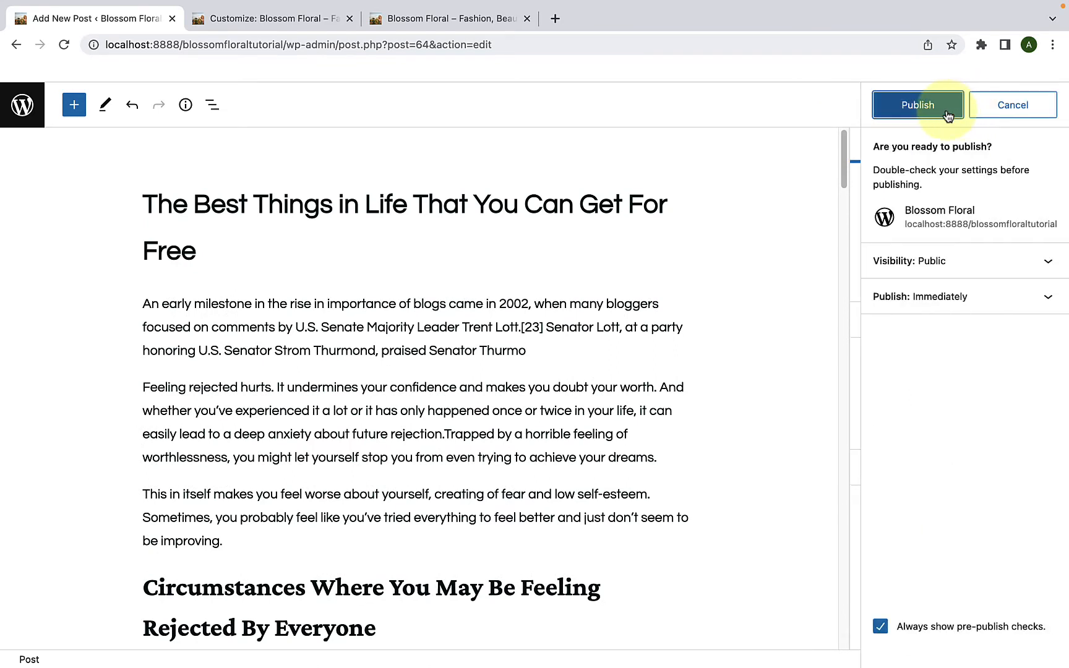
left_click(947, 109)
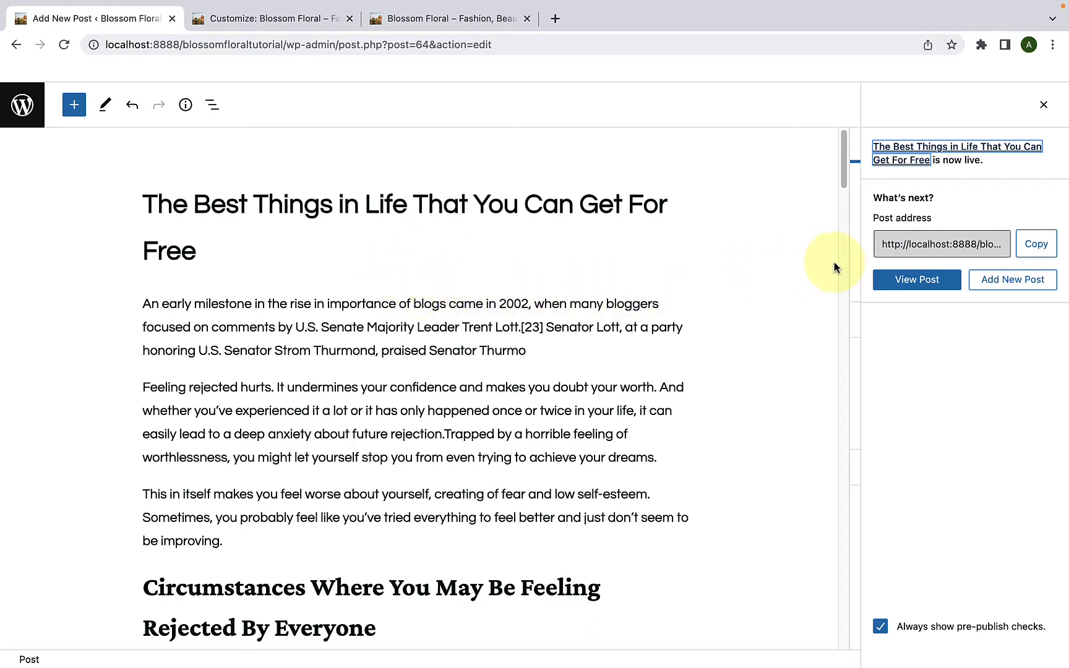
- View the live post and examine its category labels, title, featured image, body content and sidebar
left_click(935, 284)
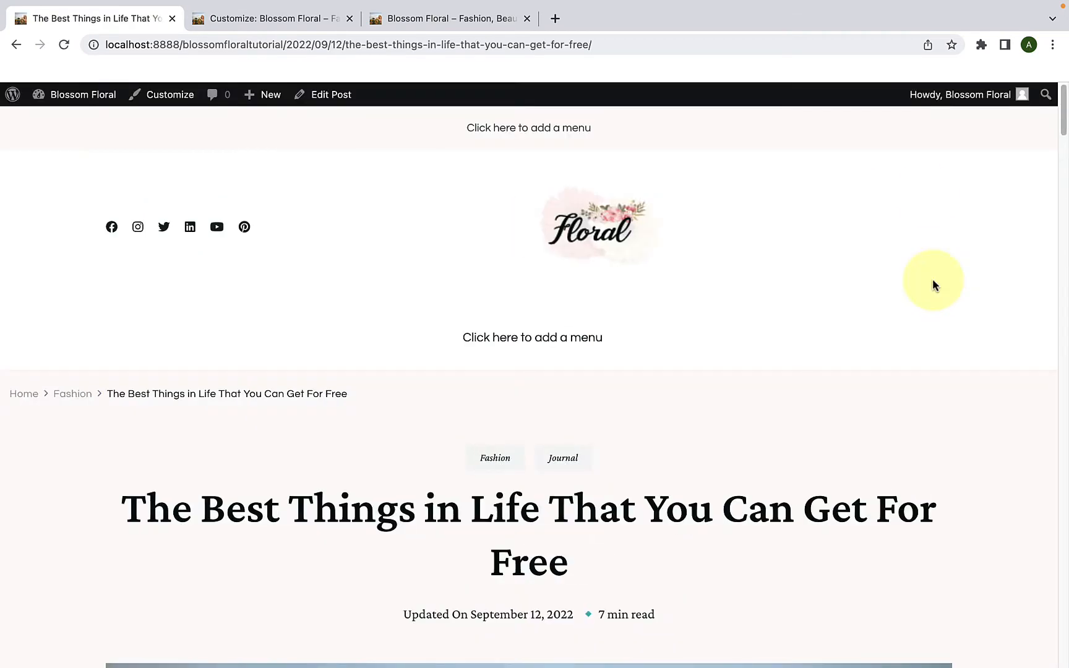
scroll(927, 195, "down", 8)
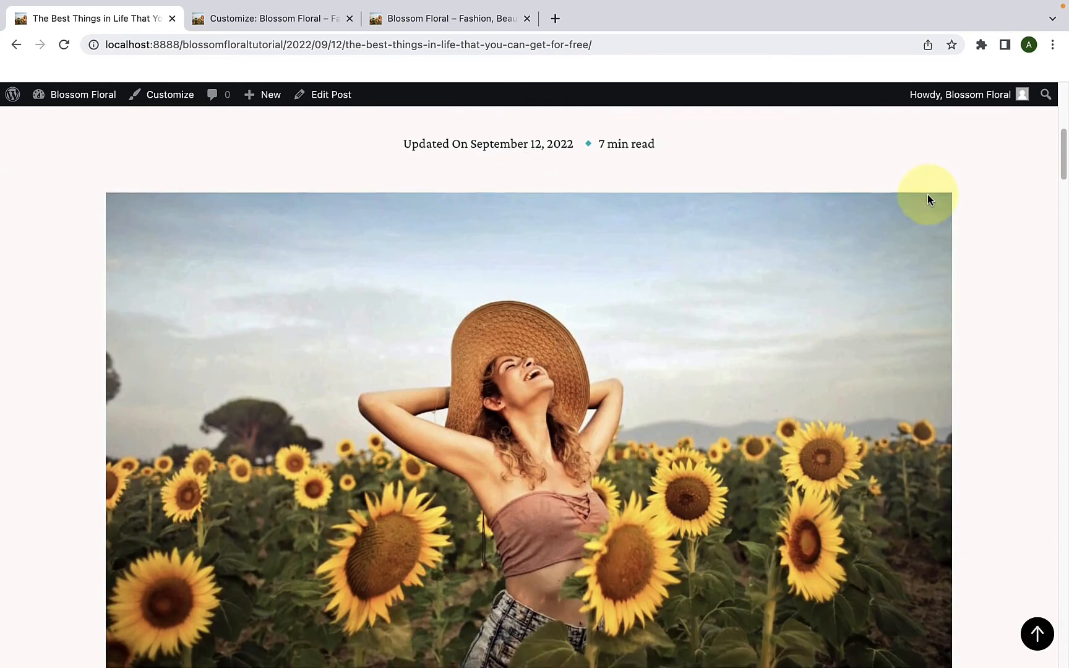
scroll(927, 198, "down", 1)
scroll(926, 199, "up", 5)
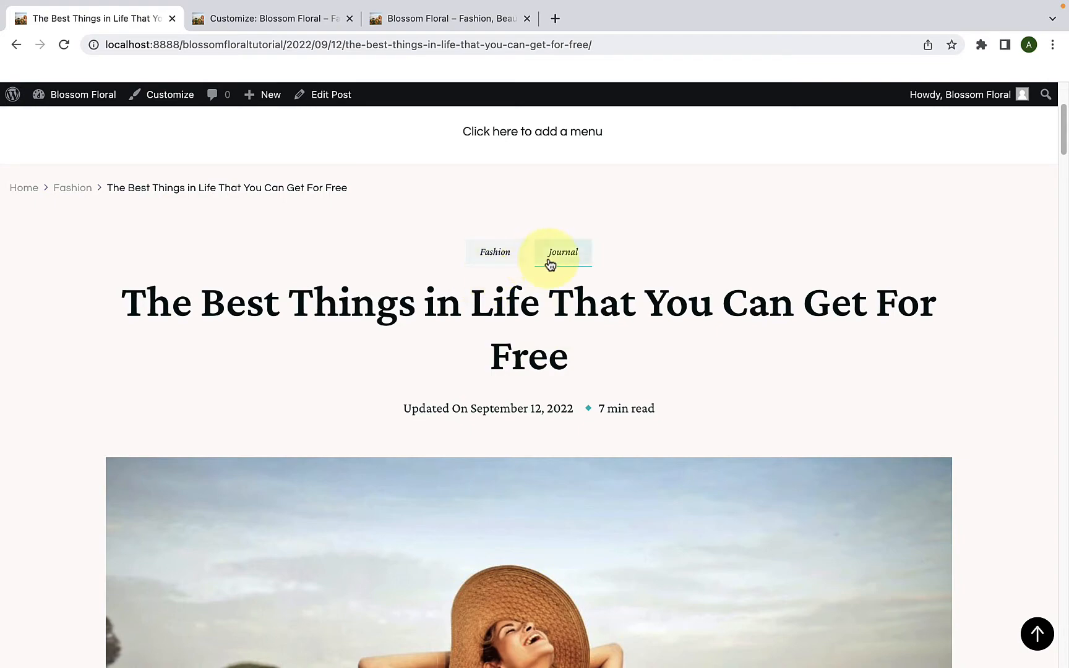
scroll(766, 405, "down", 6)
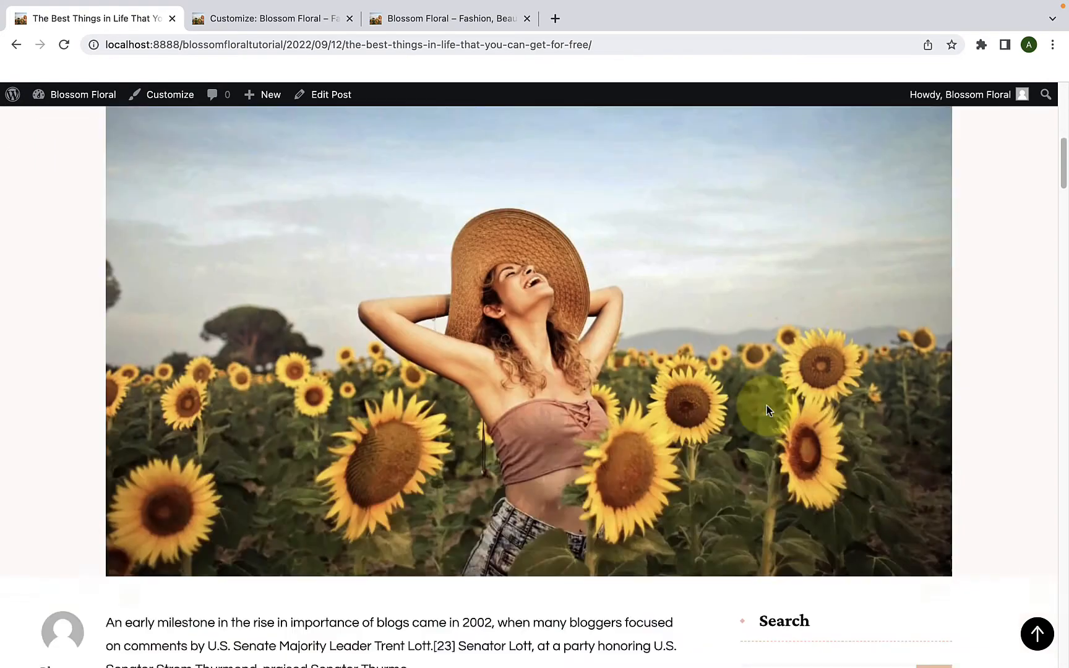
scroll(767, 410, "down", 2)
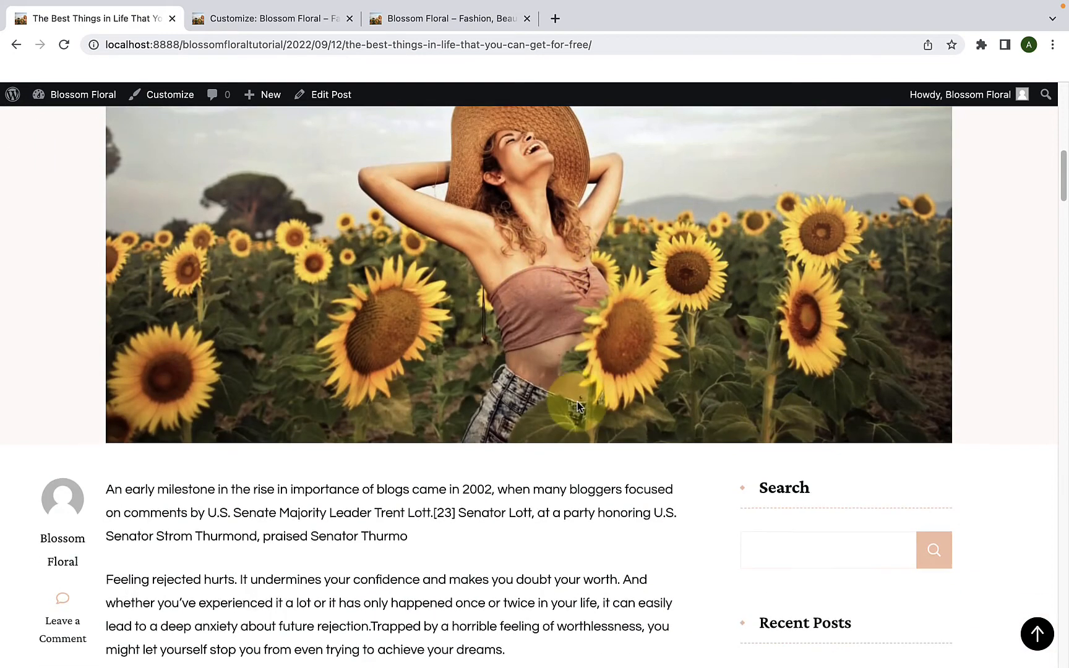
scroll(579, 405, "down", 12)
scroll(579, 410, "down", 4)
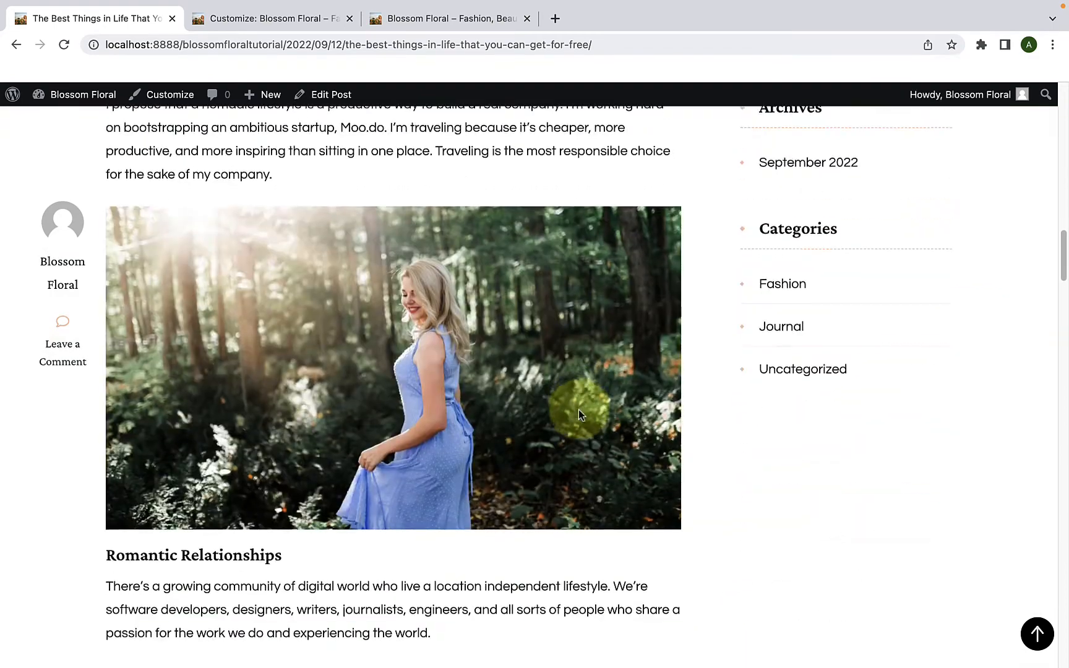
scroll(624, 506, "down", 19)
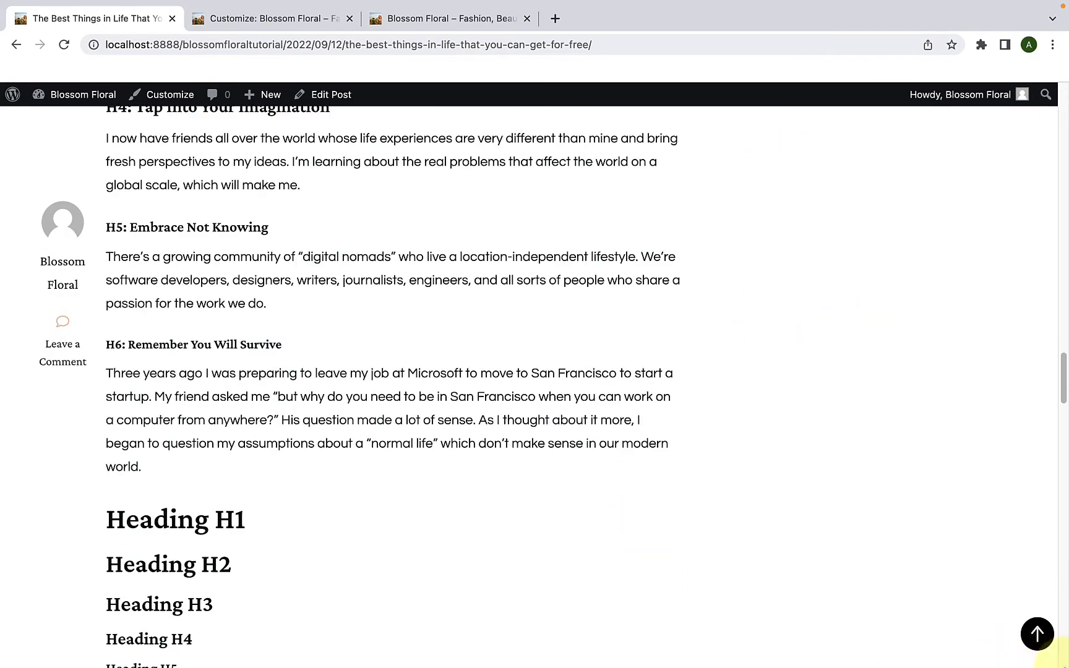
left_click(1038, 634)
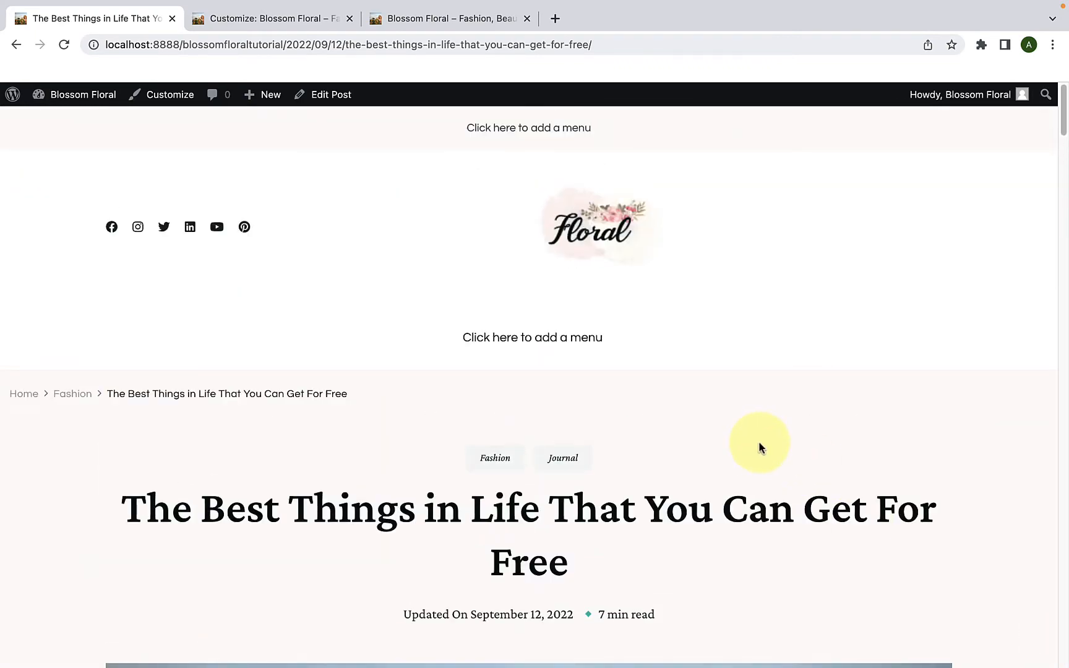
scroll(761, 447, "down", 4)
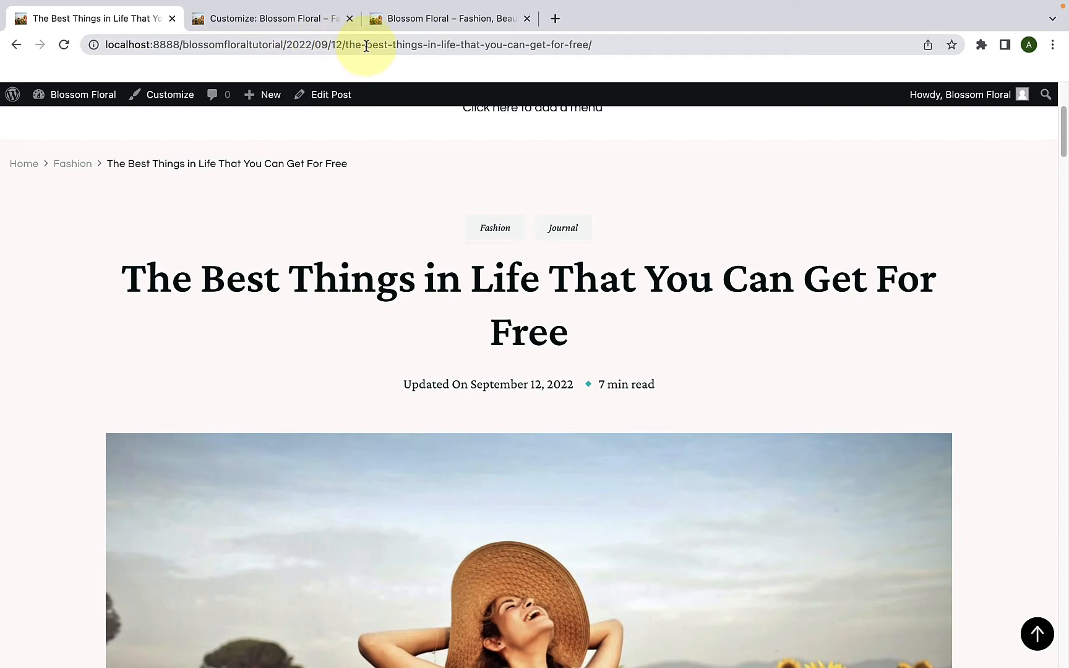
- Duplicate the browser tab showing the live post, keeping the original tab active
right_click(134, 26)
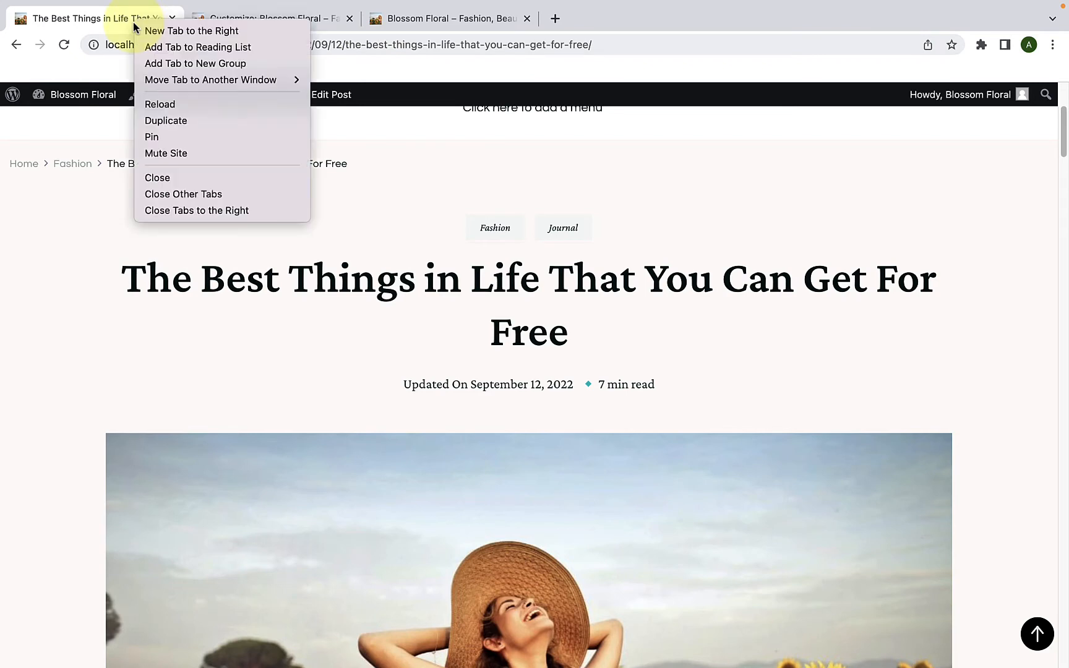
left_click(160, 121)
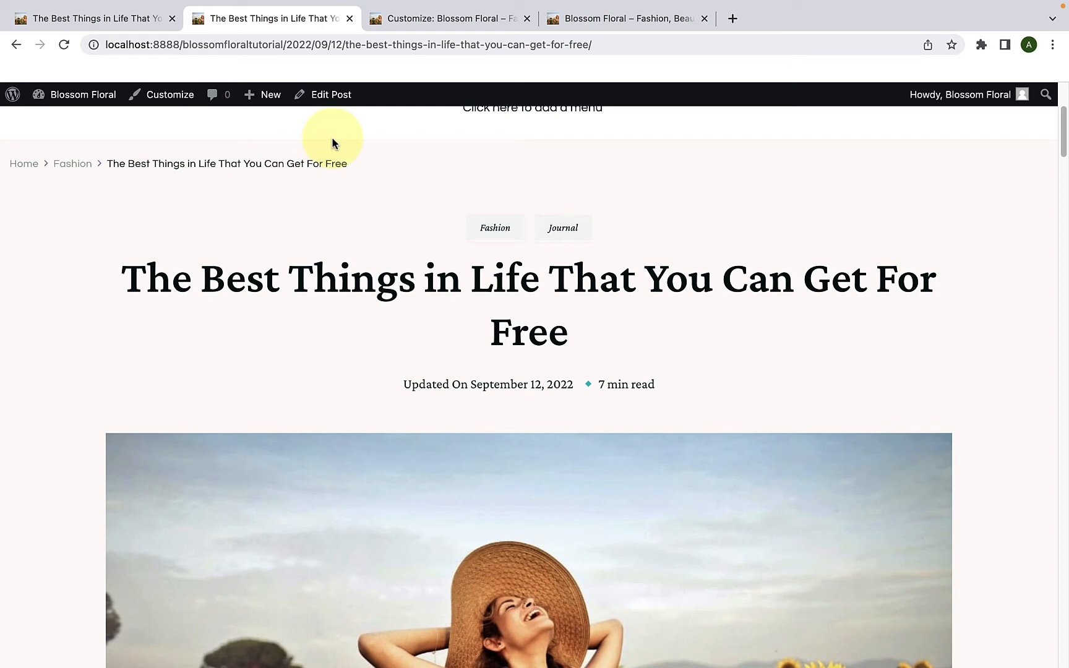
left_click(115, 24)
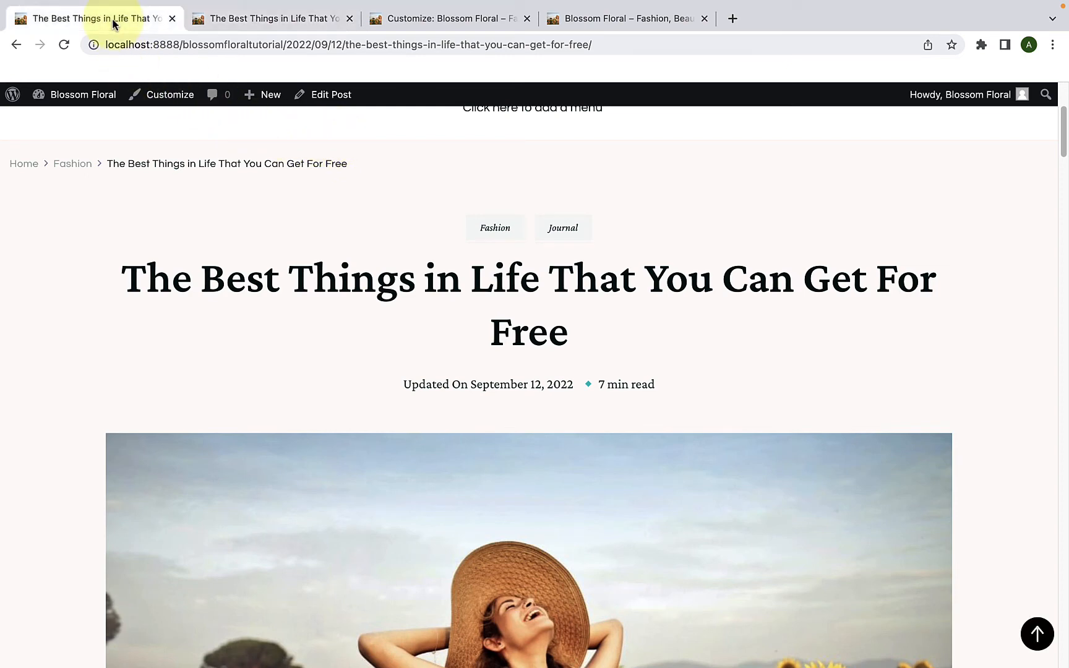
- Go back from the live post to the WordPress admin area and open the Permalink settings
left_click(15, 46)
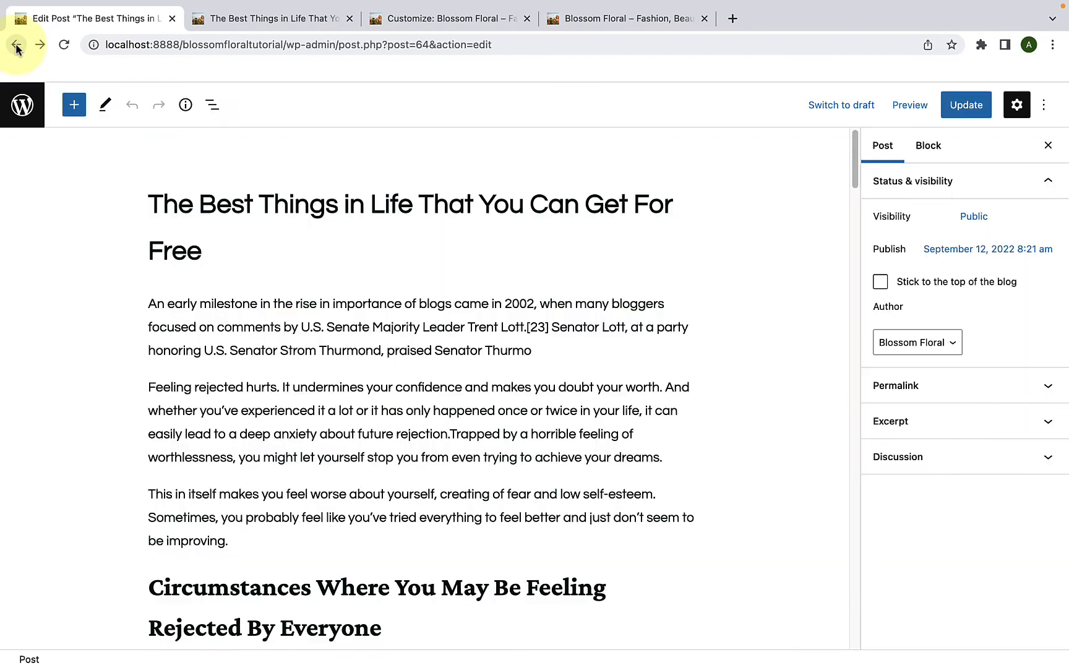
left_click(15, 44)
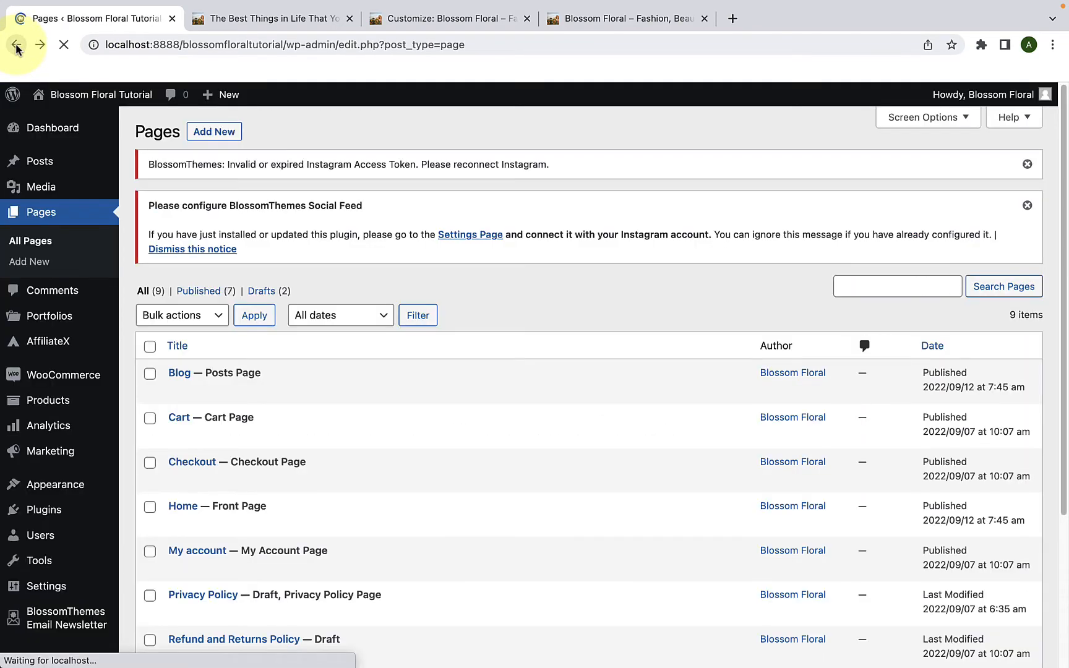
scroll(62, 381, "down", 3)
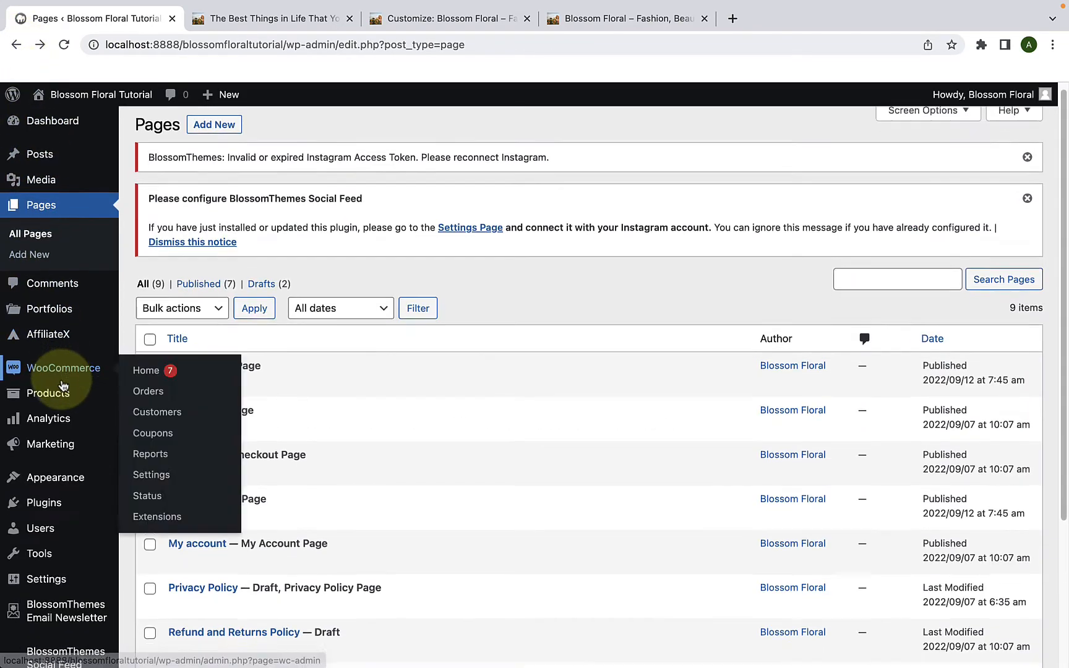
scroll(56, 434, "down", 2)
mouse_move(59, 538)
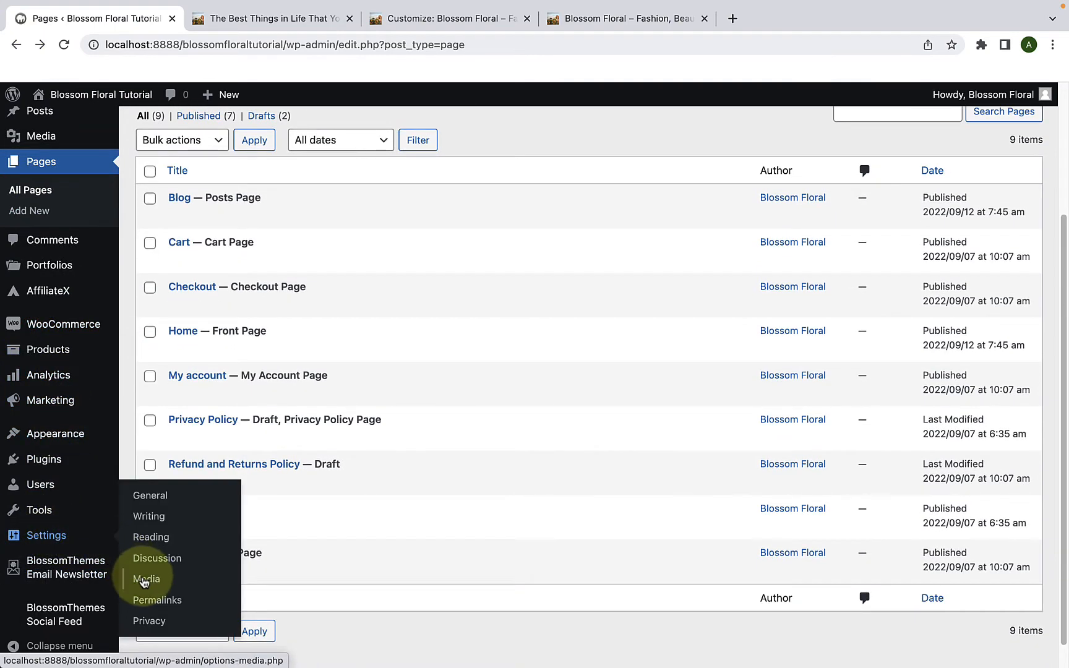
left_click(176, 608)
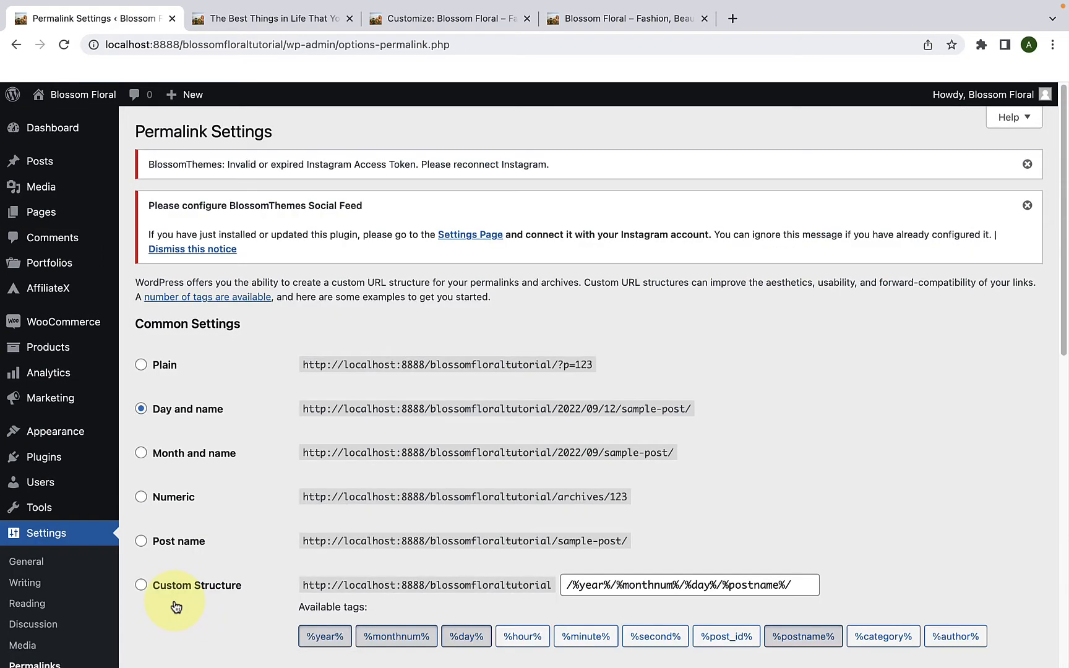
- Set the site's permalink structure to Post name and save the changes
scroll(176, 605, "down", 1)
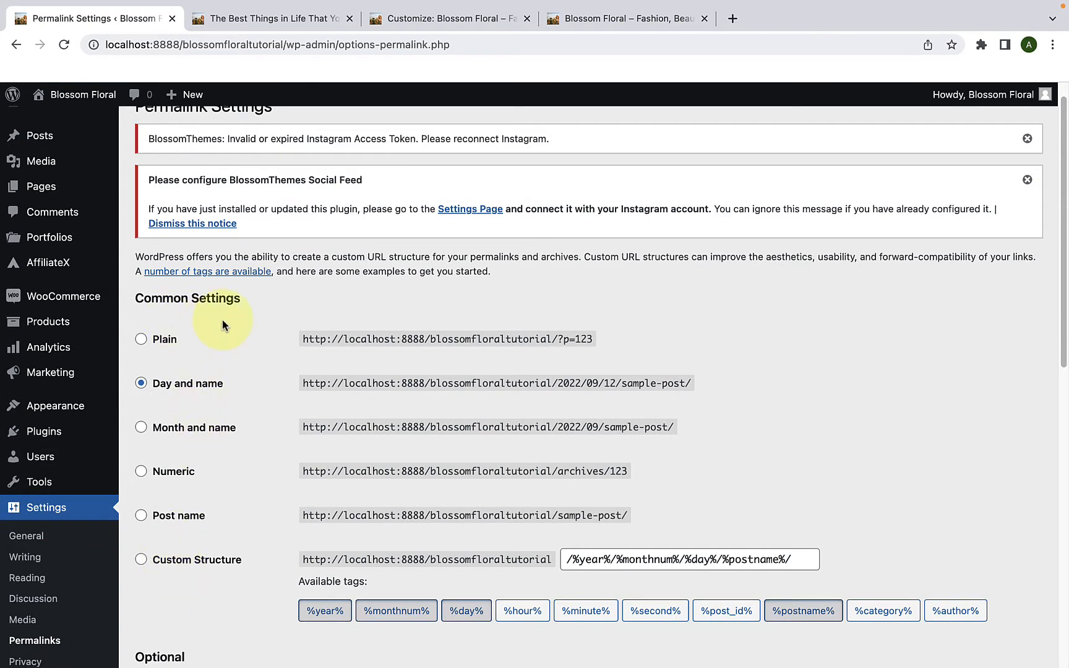
scroll(222, 328, "down", 3)
scroll(226, 394, "down", 1)
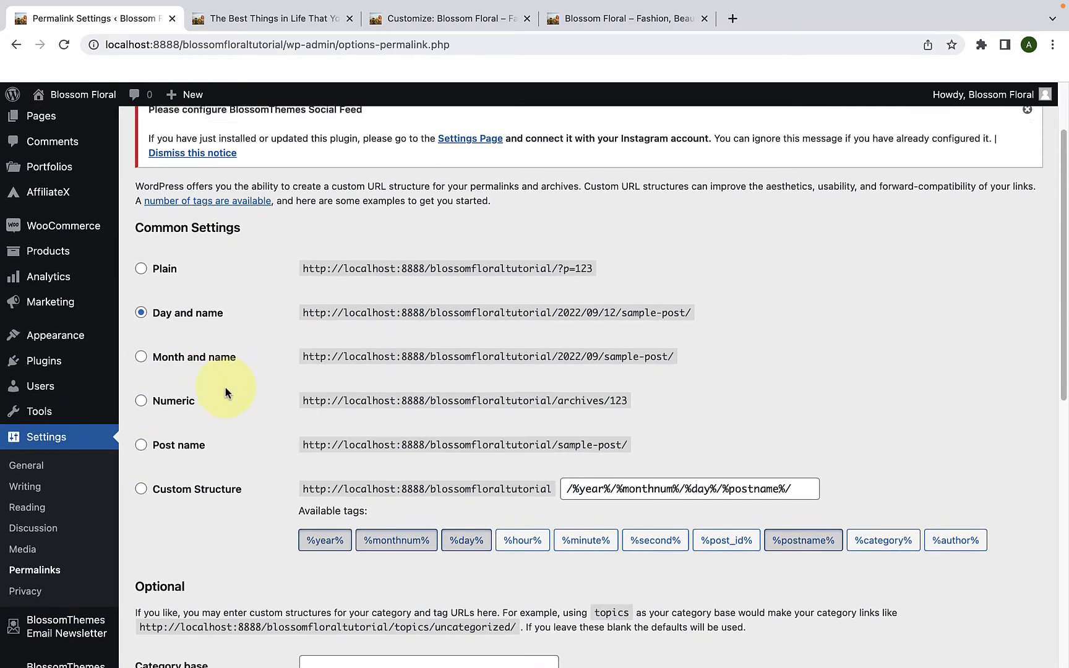
left_click(141, 429)
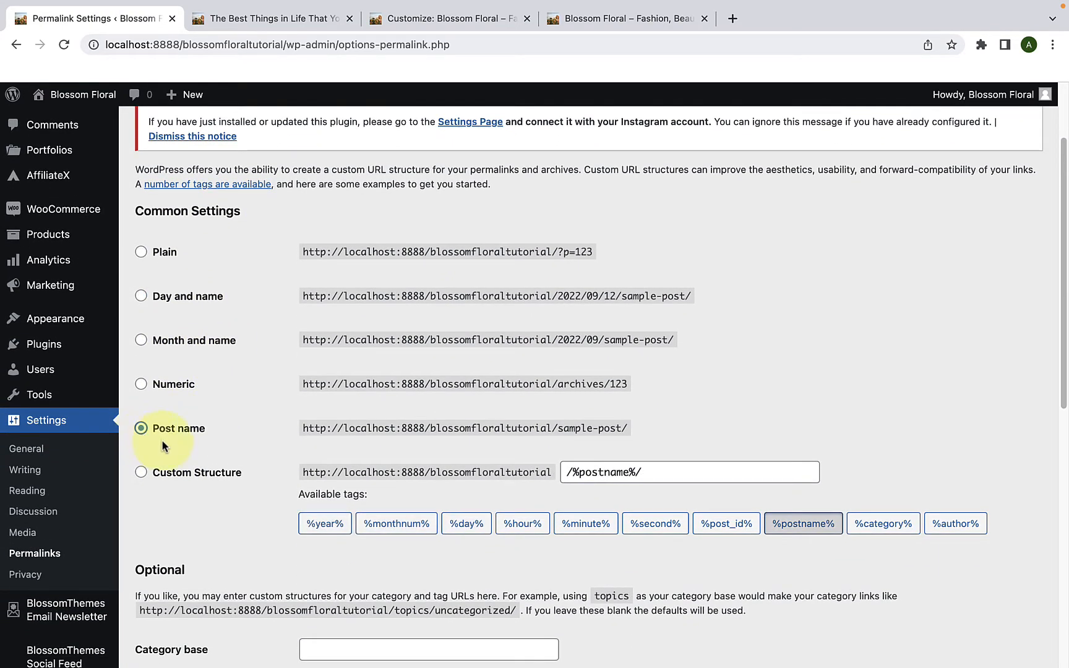
scroll(238, 490, "down", 20)
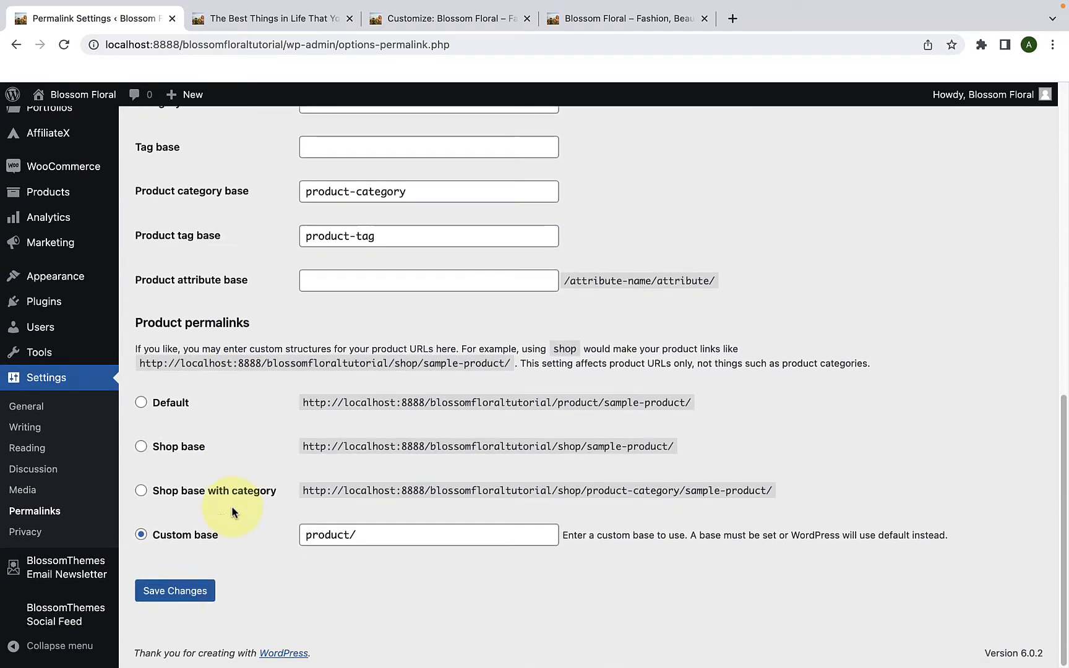
left_click(175, 591)
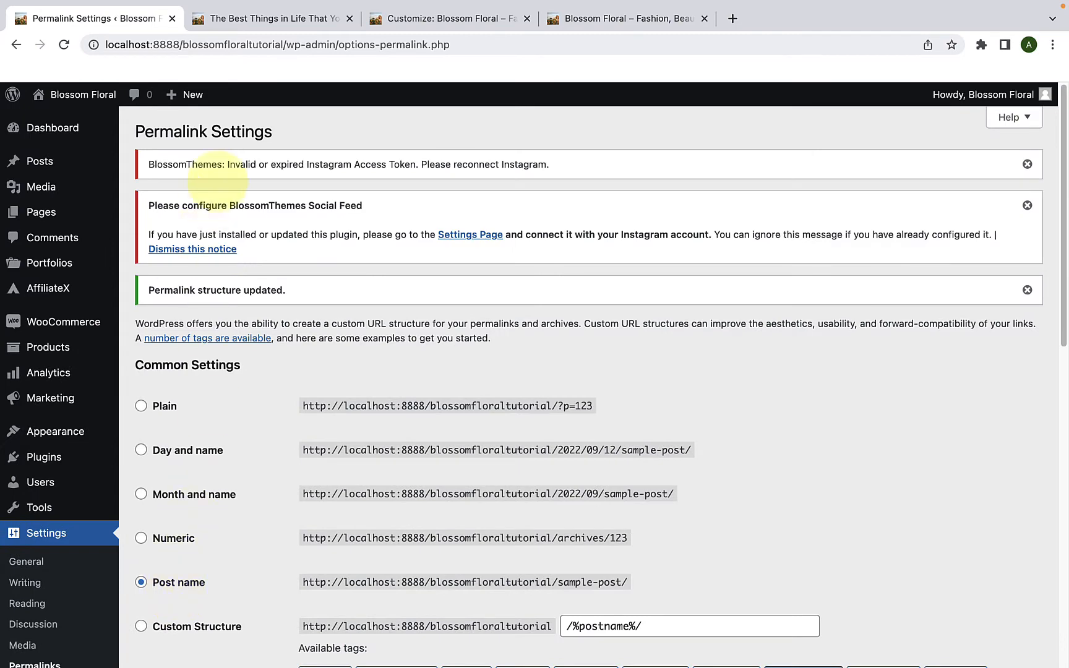
- Browse the homepage's post slider in the duplicated tab and open the post "The Best Things in Life That You Can Get For Free"
left_click(251, 21)
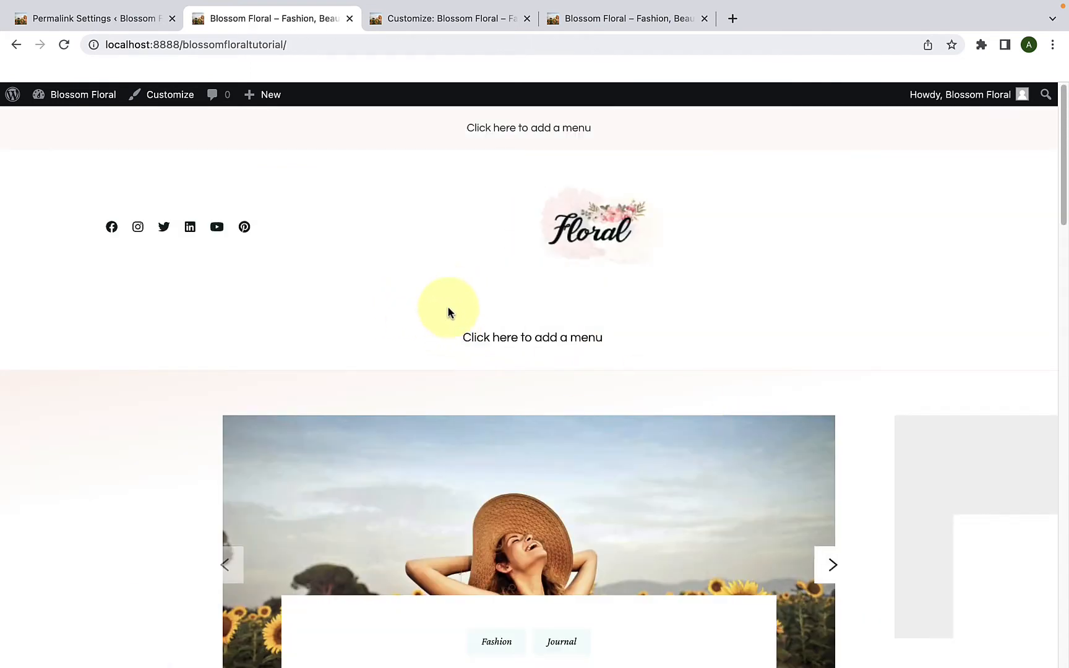
scroll(446, 423, "down", 5)
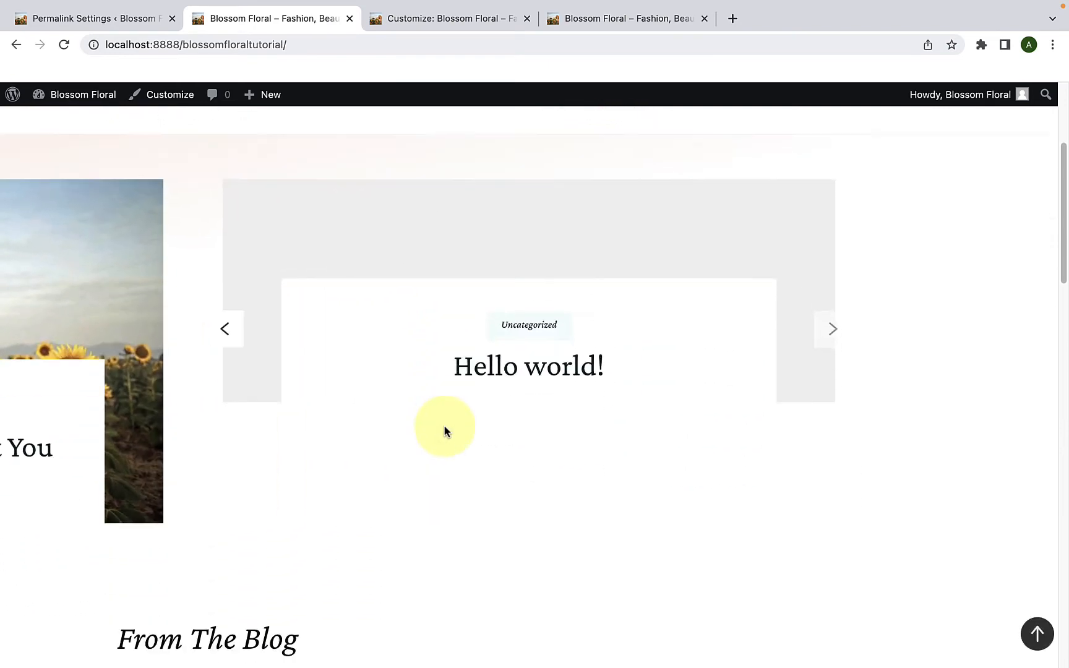
left_click(226, 308)
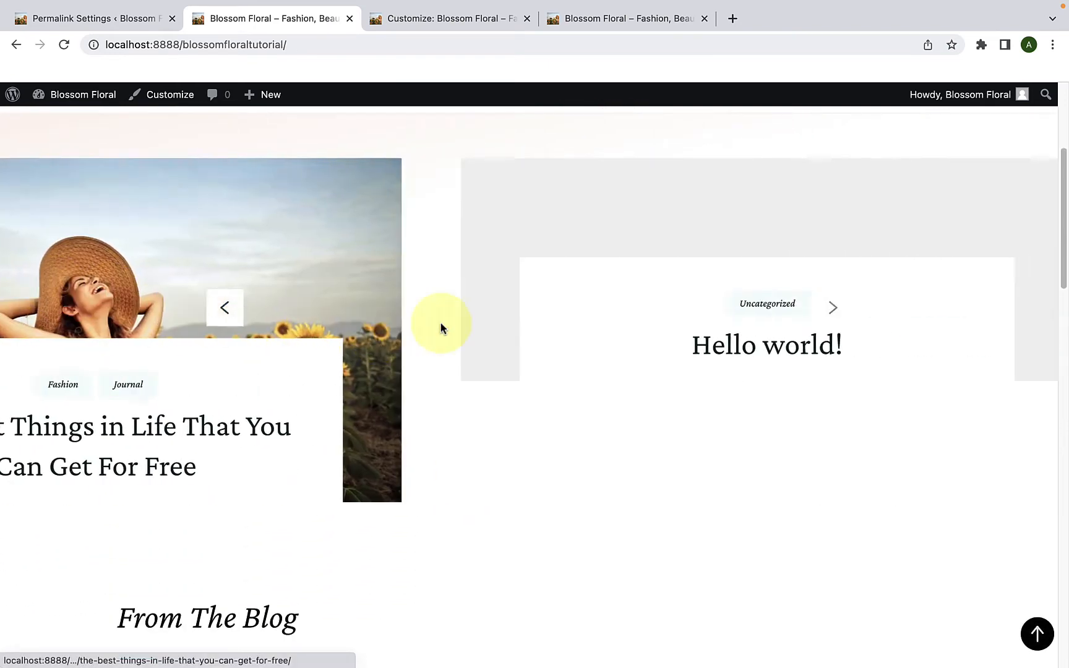
left_click(229, 307)
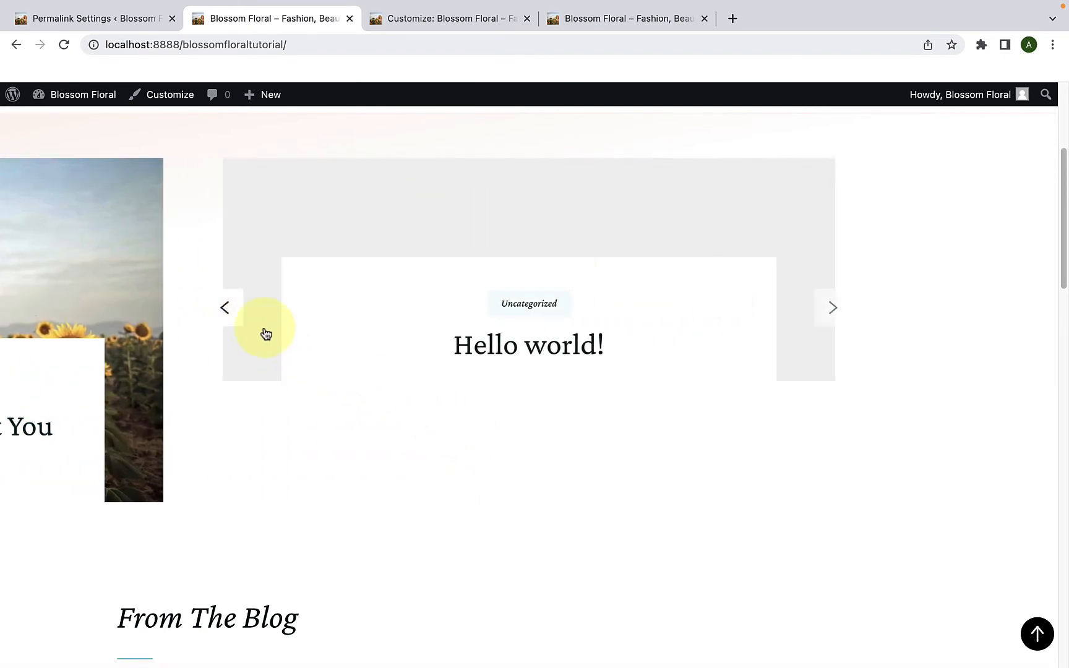
left_click(229, 310)
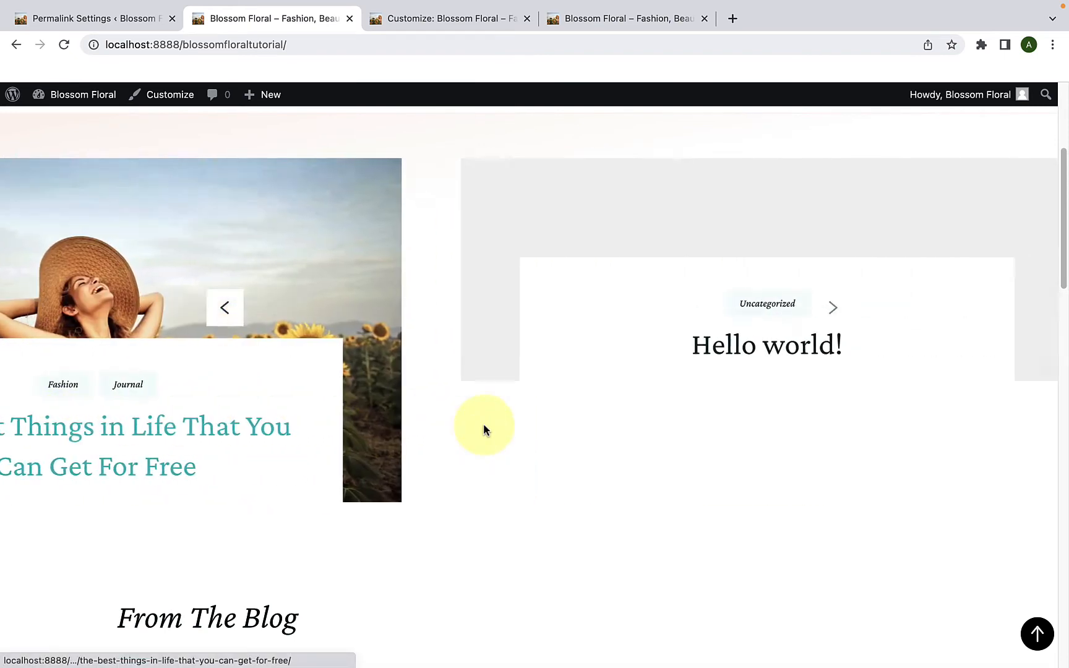
left_click(226, 309)
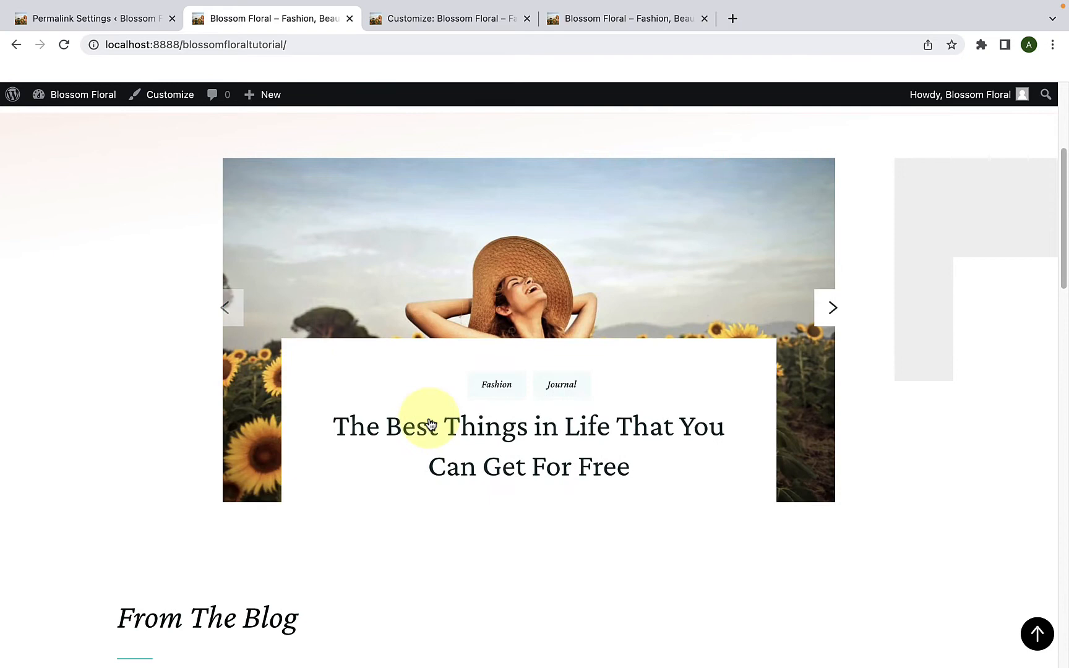
left_click(468, 435)
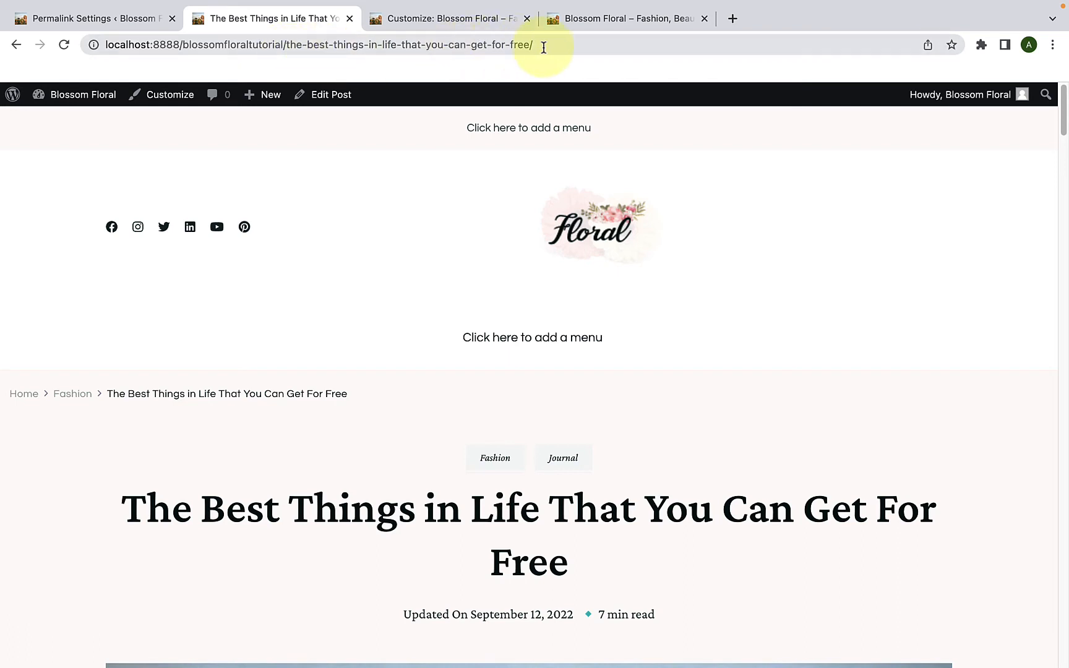
- Check the post name part of the live post's web address and look over its title and featured image
left_click_drag(544, 44, 403, 54)
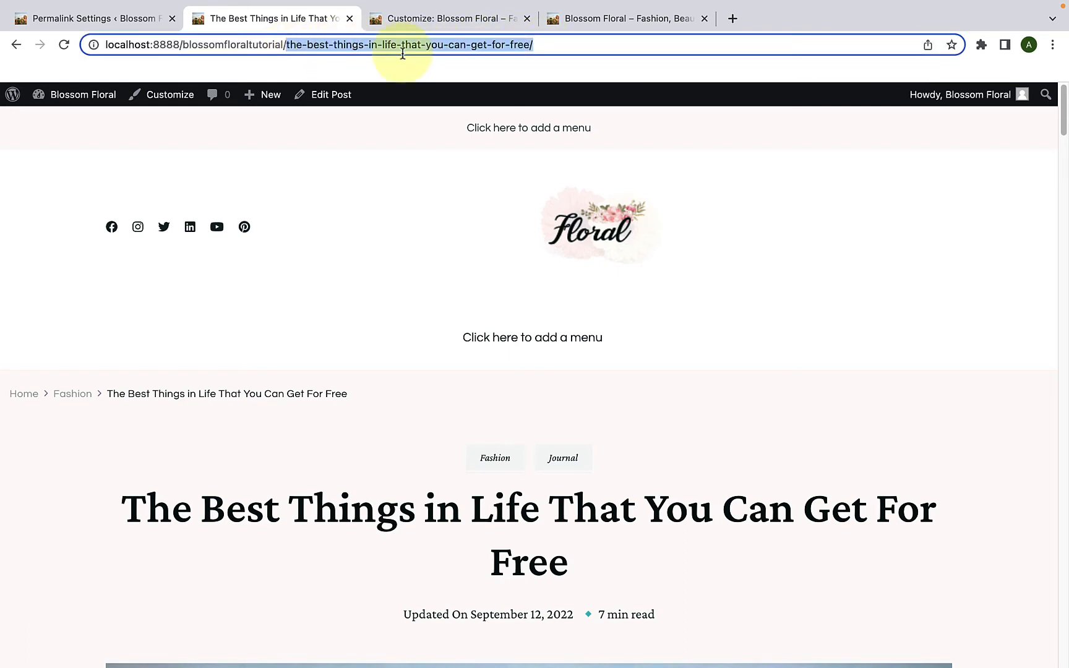
left_click(547, 48)
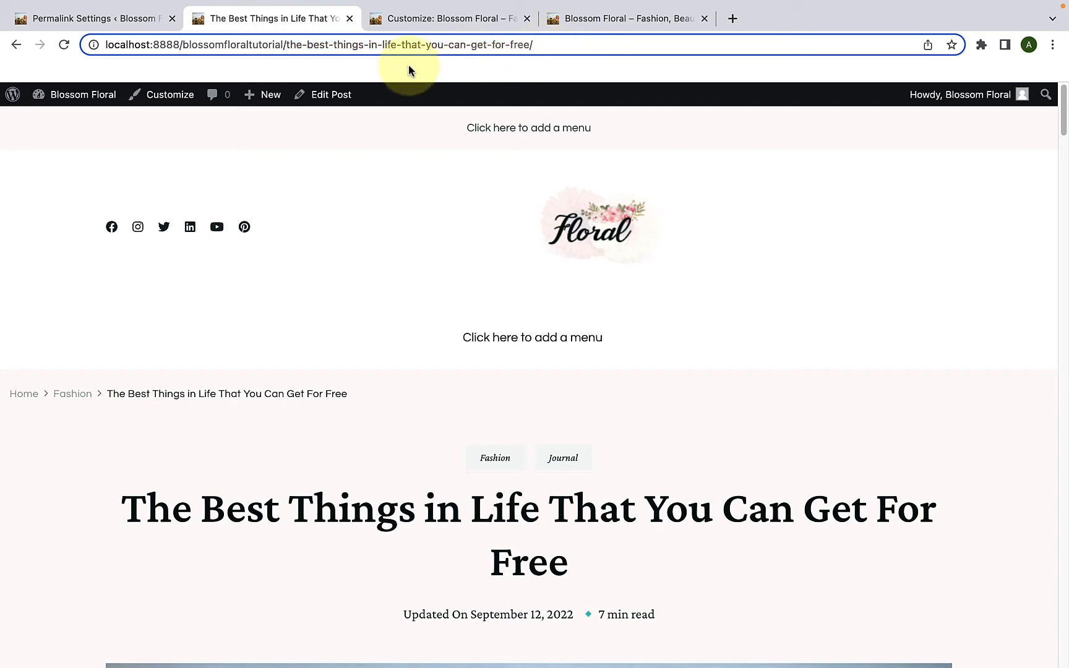
left_click(466, 282)
scroll(471, 302, "down", 3)
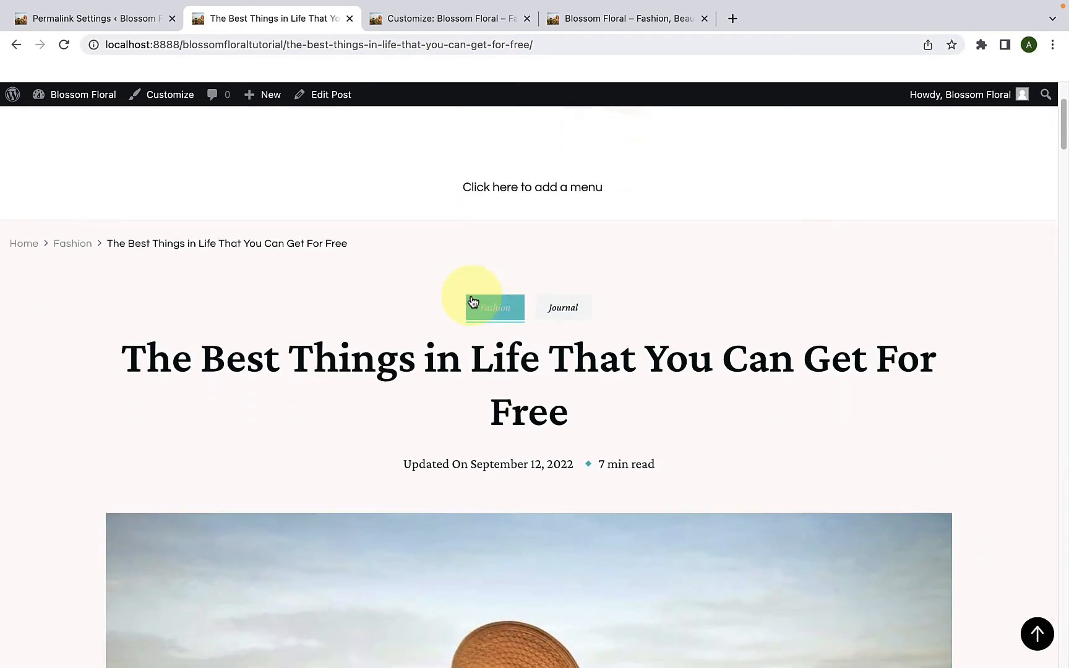
scroll(473, 303, "down", 5)
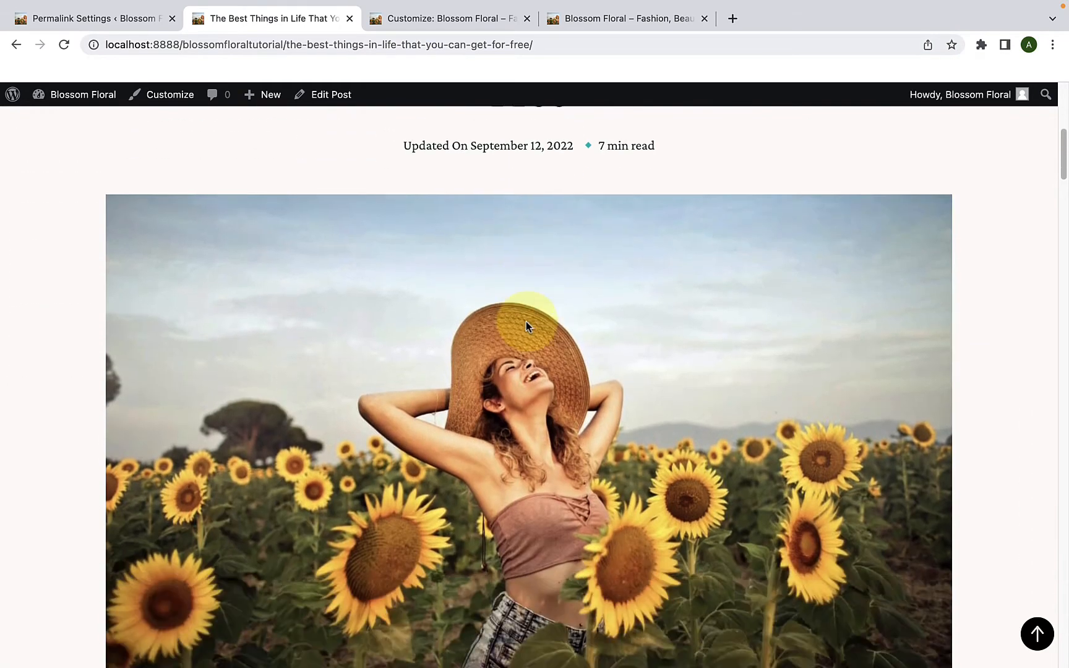
- Open the list of all posts in the WordPress admin area and review their titles, categories and tags
left_click(126, 23)
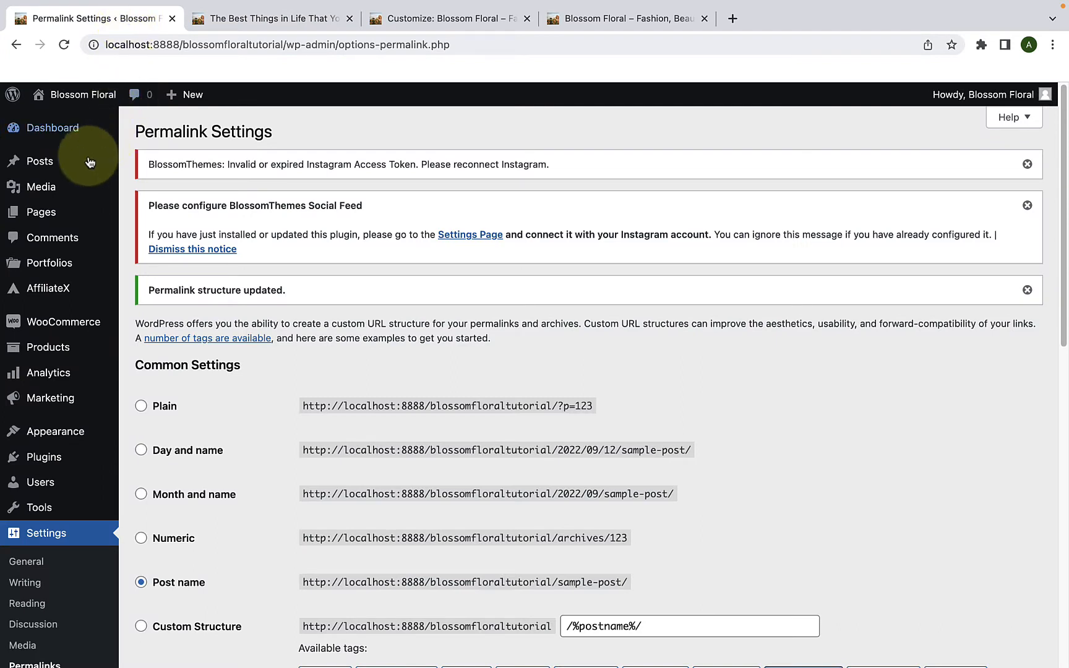
mouse_move(75, 174)
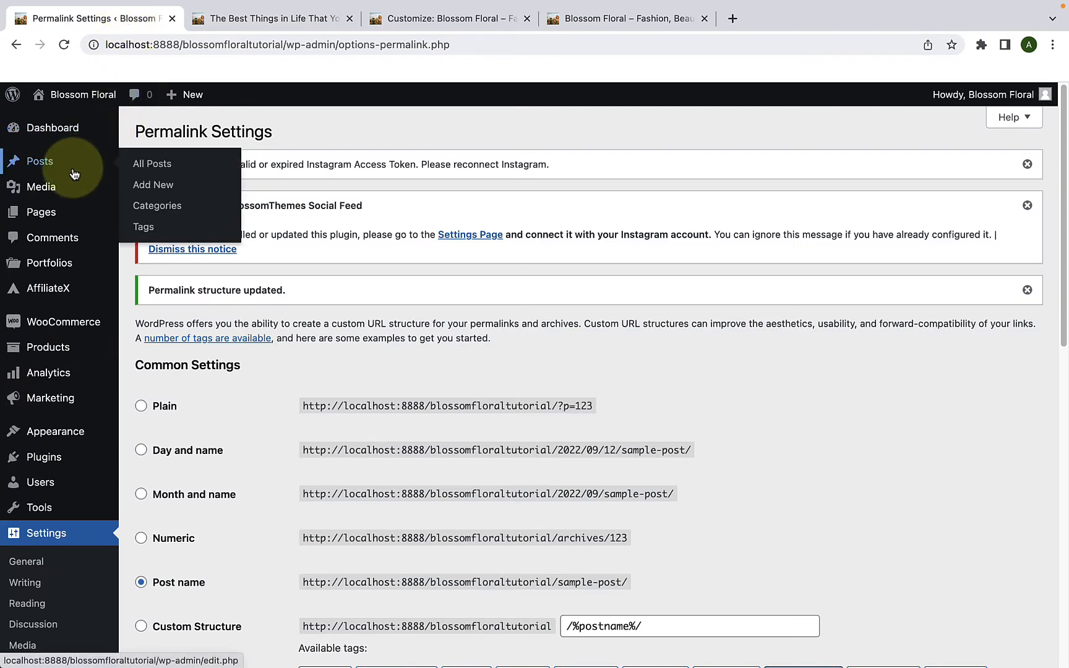
left_click(160, 168)
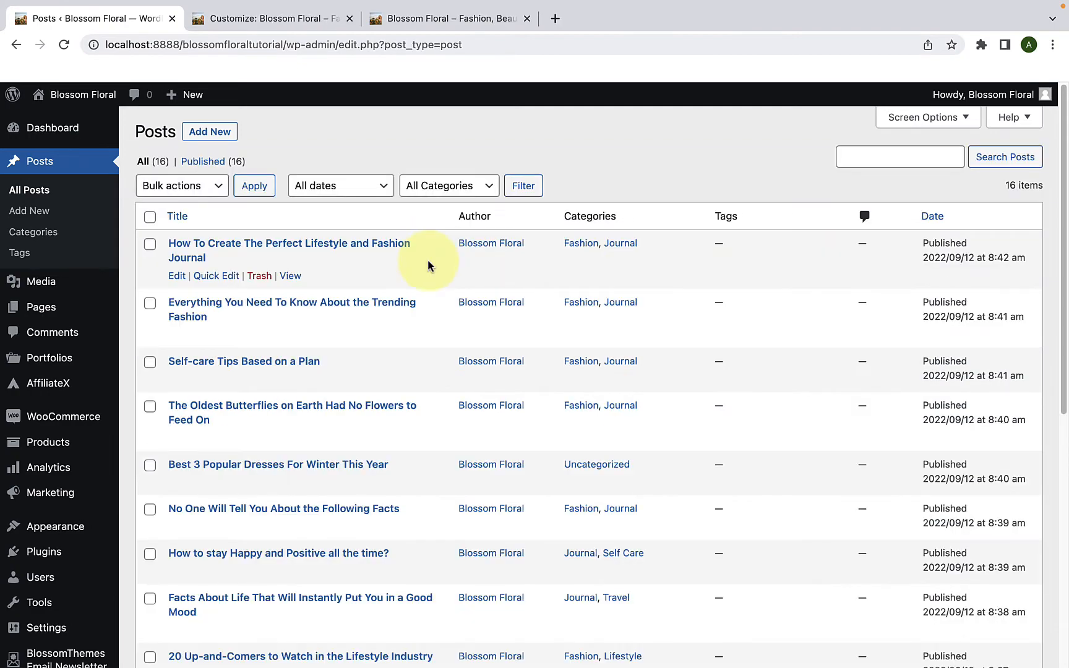
scroll(666, 304, "down", 7)
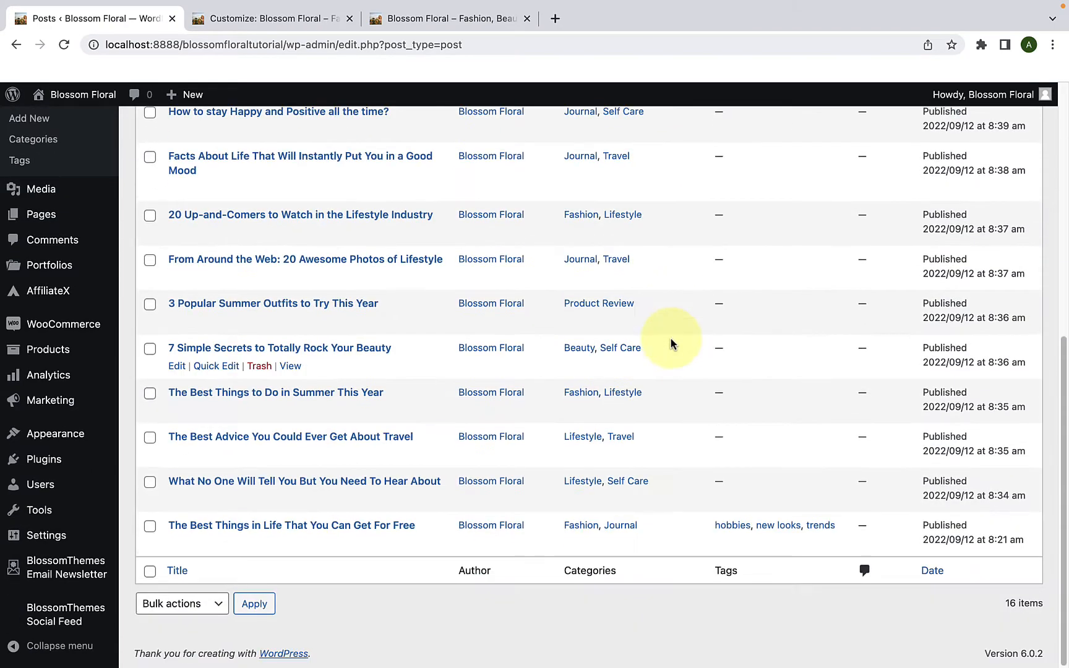
scroll(671, 351, "up", 10)
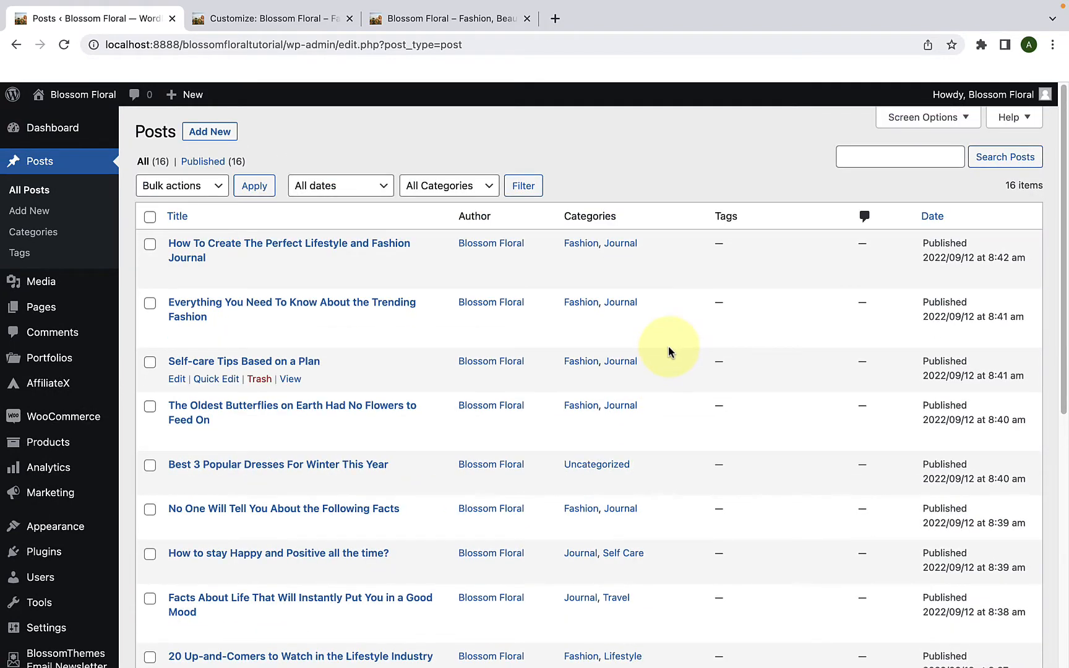
- Reload the site's homepage and examine the post slider, the From The Blog listing and the sidebar
left_click(455, 20)
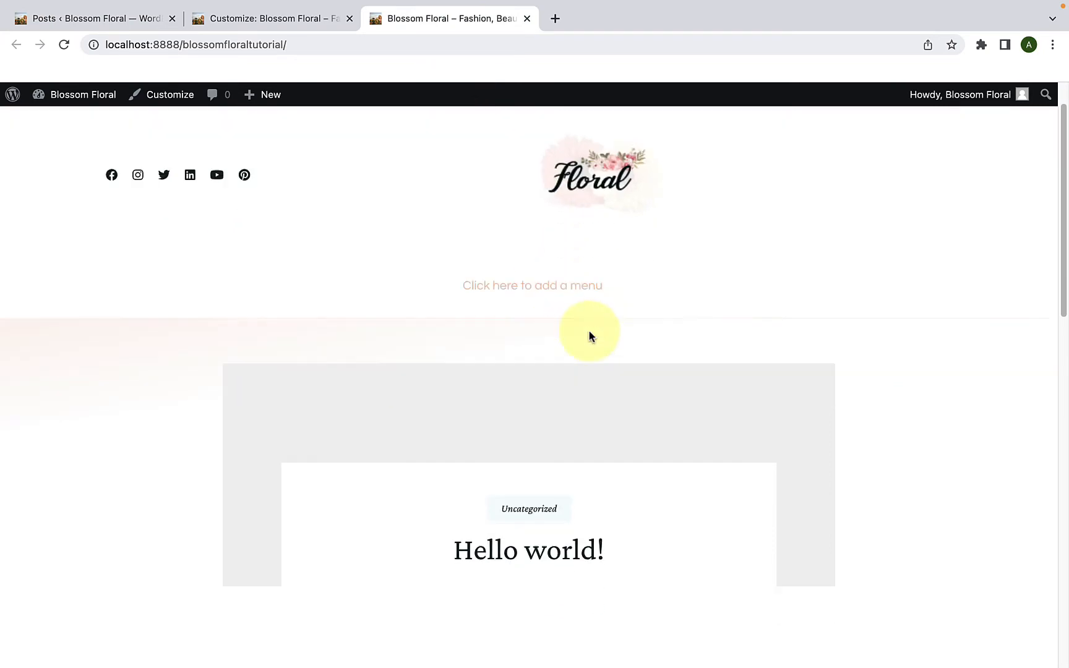
scroll(590, 336, "down", 3)
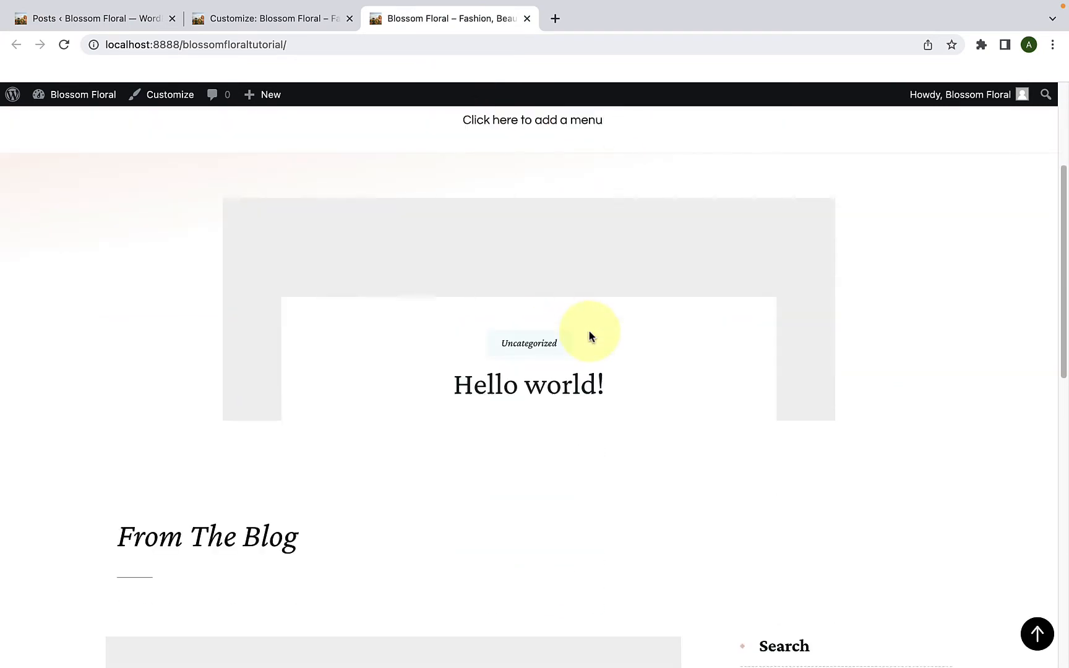
left_click(62, 45)
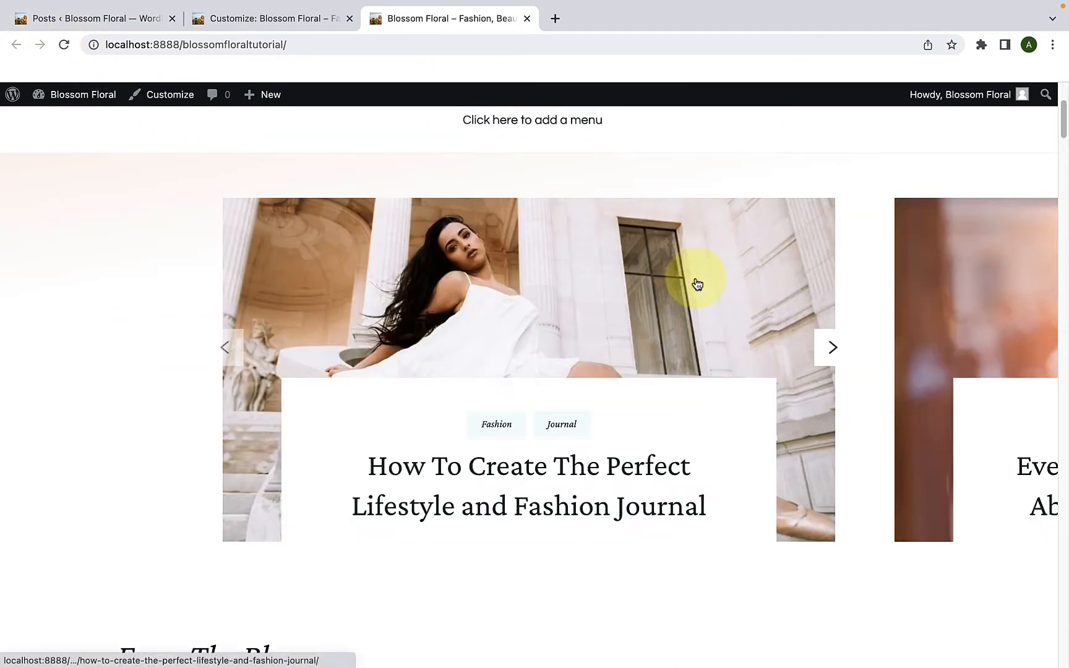
scroll(699, 303, "down", 9)
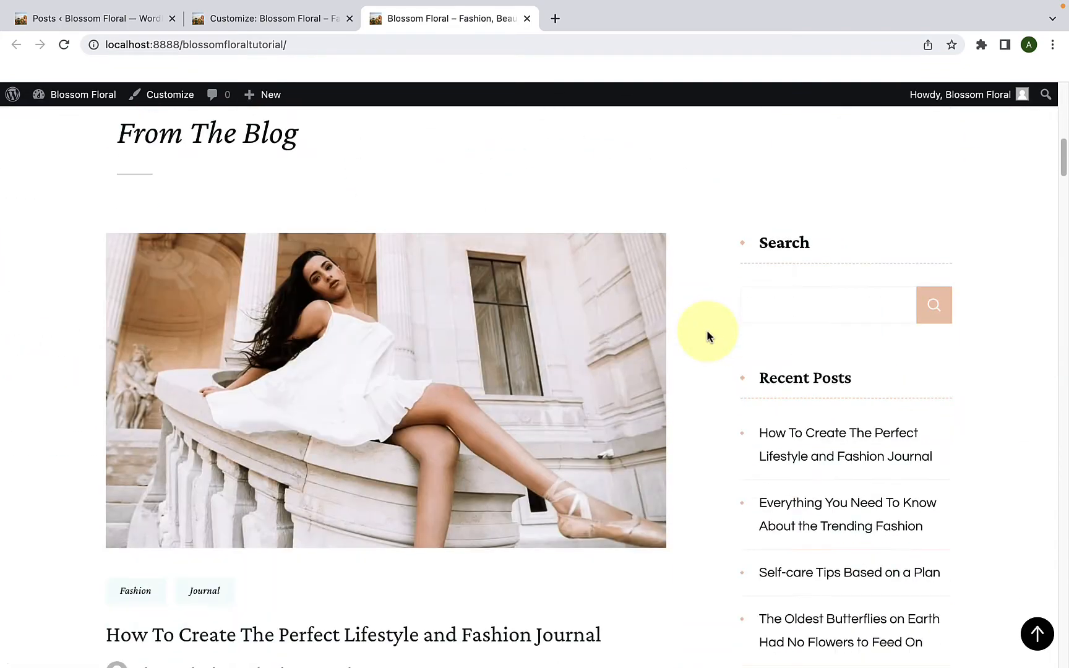
scroll(708, 332, "down", 7)
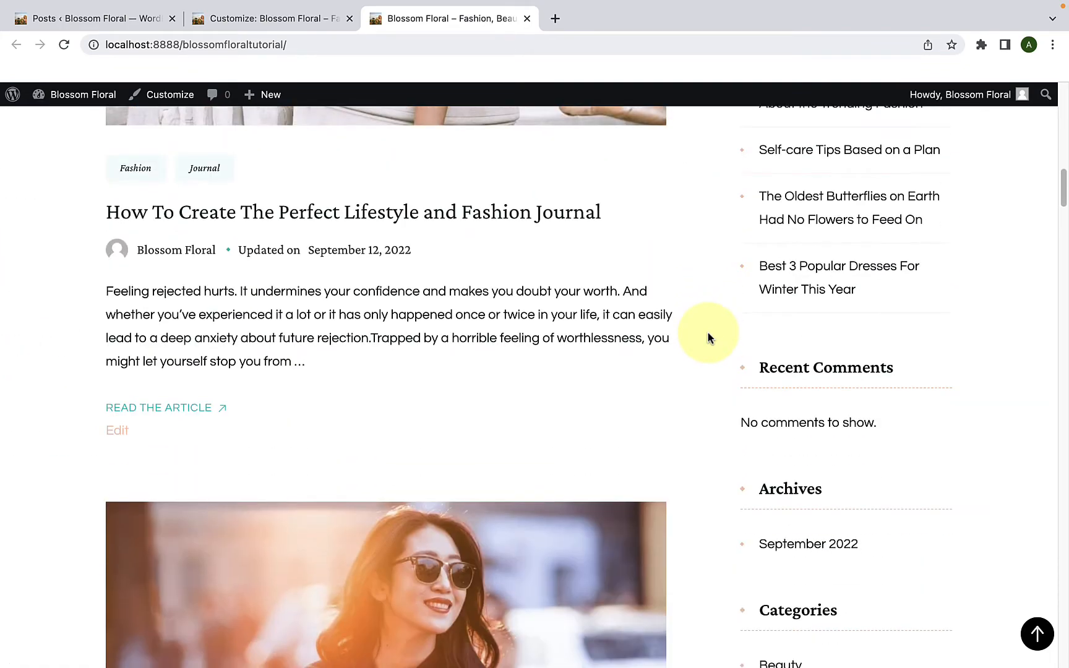
scroll(708, 335, "down", 13)
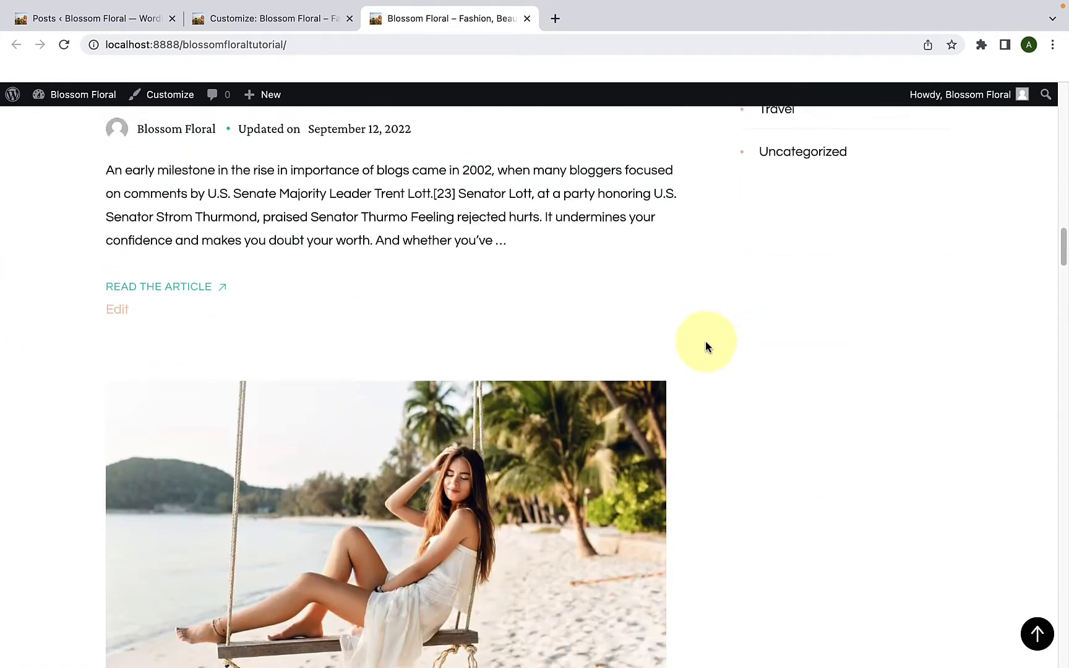
- Look through the homepage's blog listing down to the pagination and footer, then return to the post slider and browse its slides
scroll(706, 347, "down", 20)
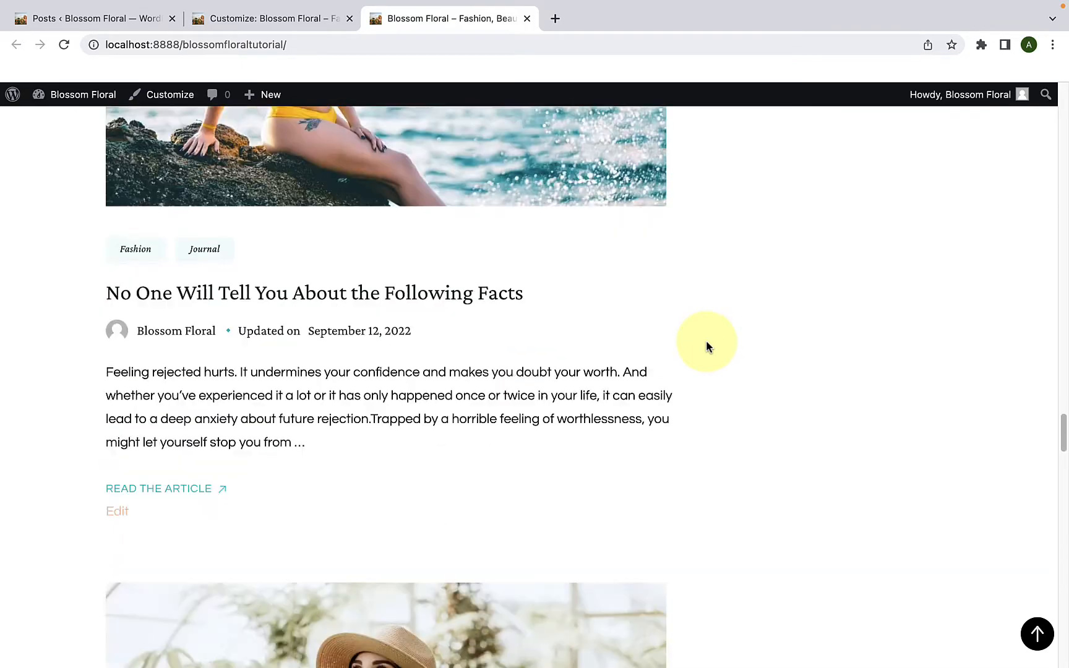
scroll(707, 344, "down", 20)
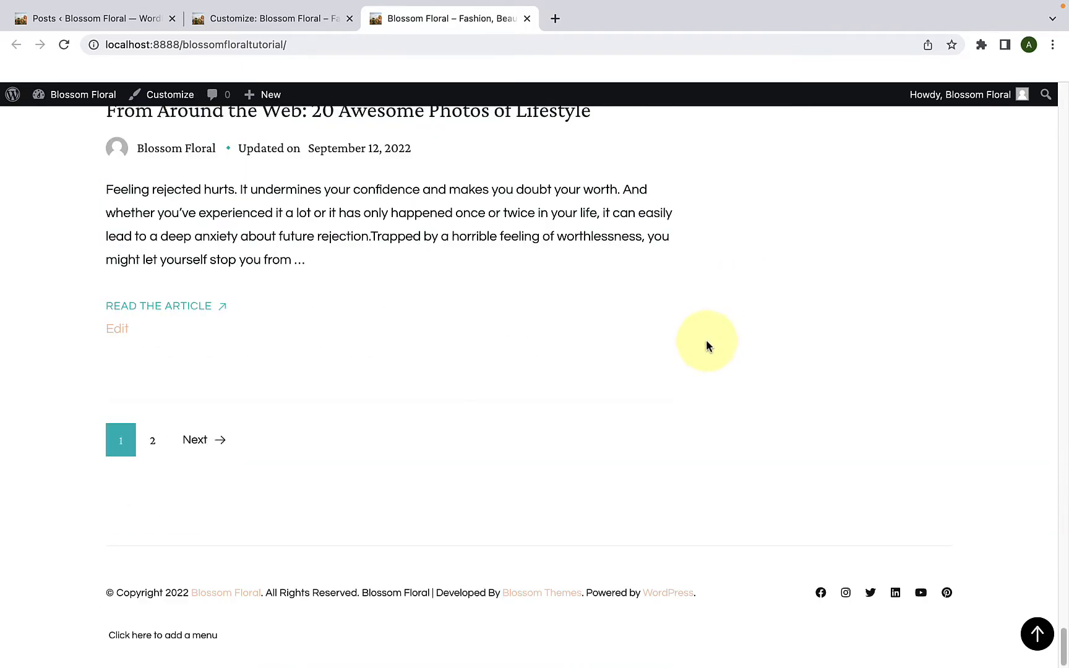
left_click(1045, 639)
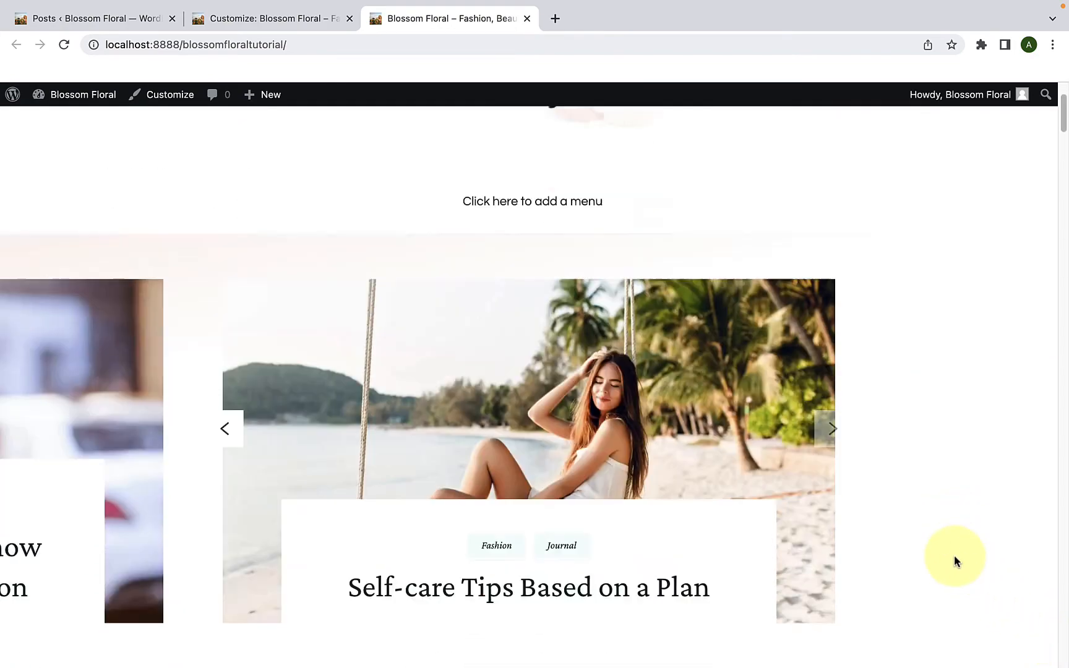
scroll(954, 555, "down", 2)
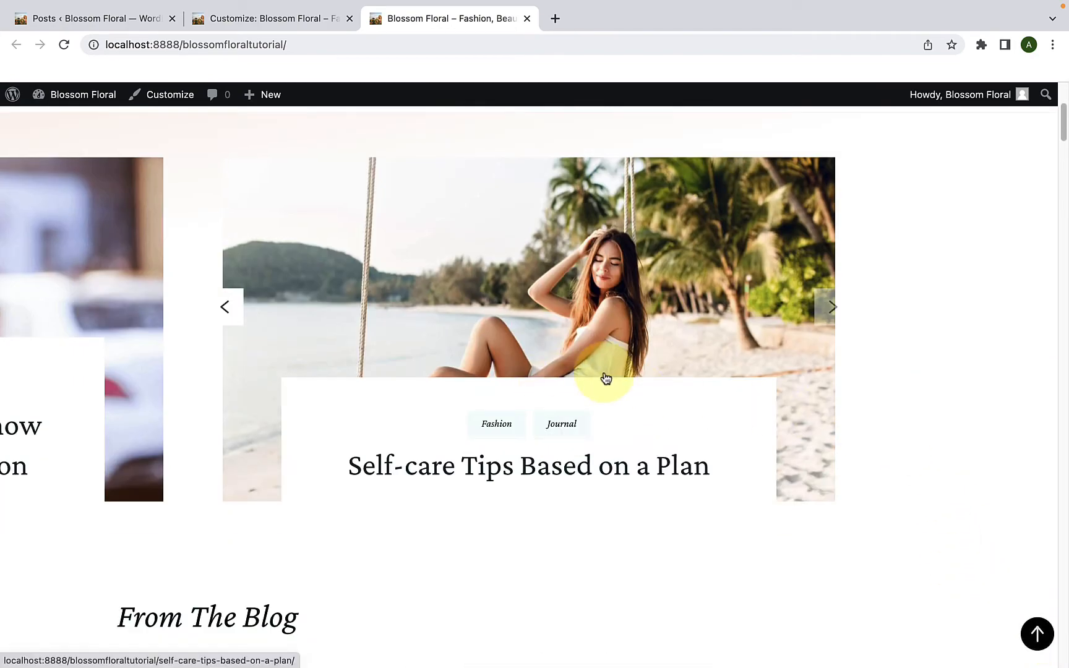
left_click(229, 310)
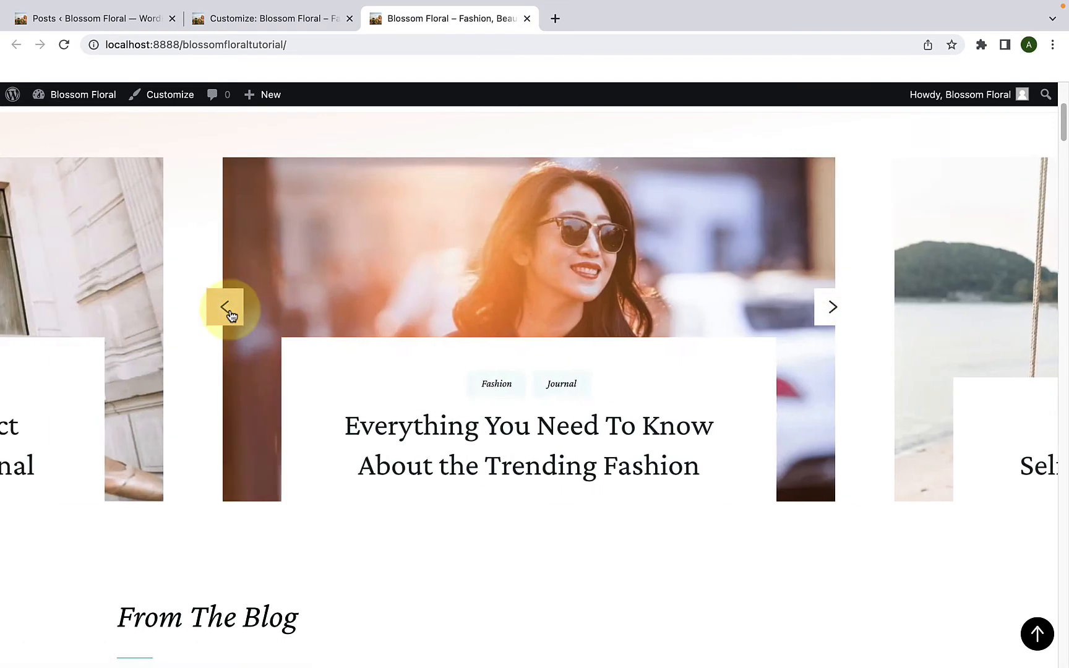
left_click(234, 321)
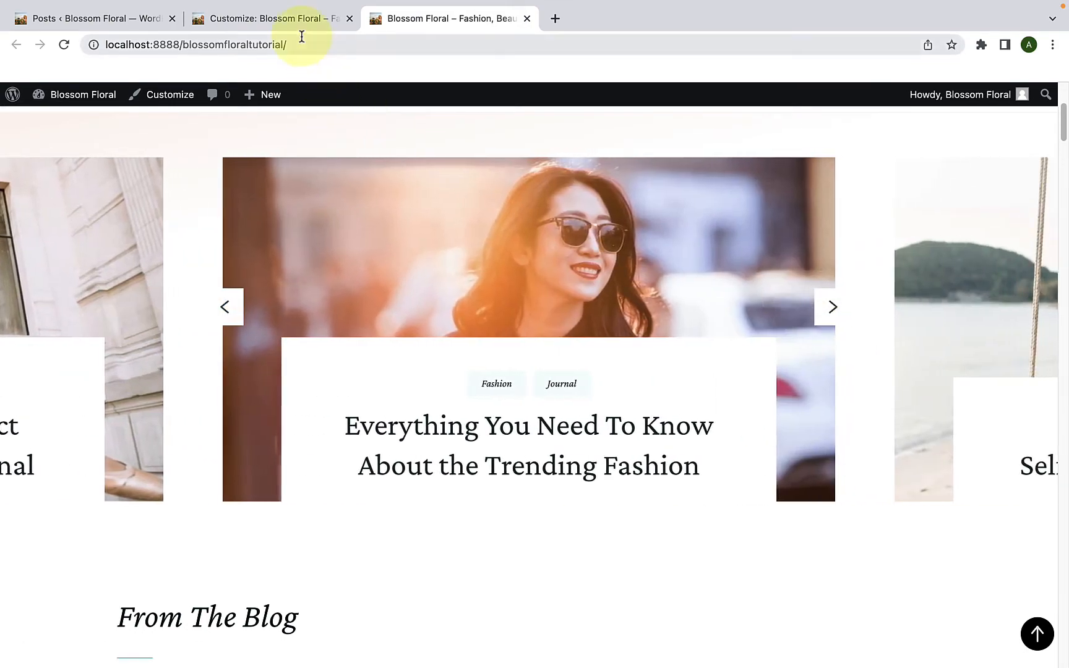
- Reload the theme customizer so its preview includes the new posts, and open the Colors section of the Appearance Settings
left_click(301, 24)
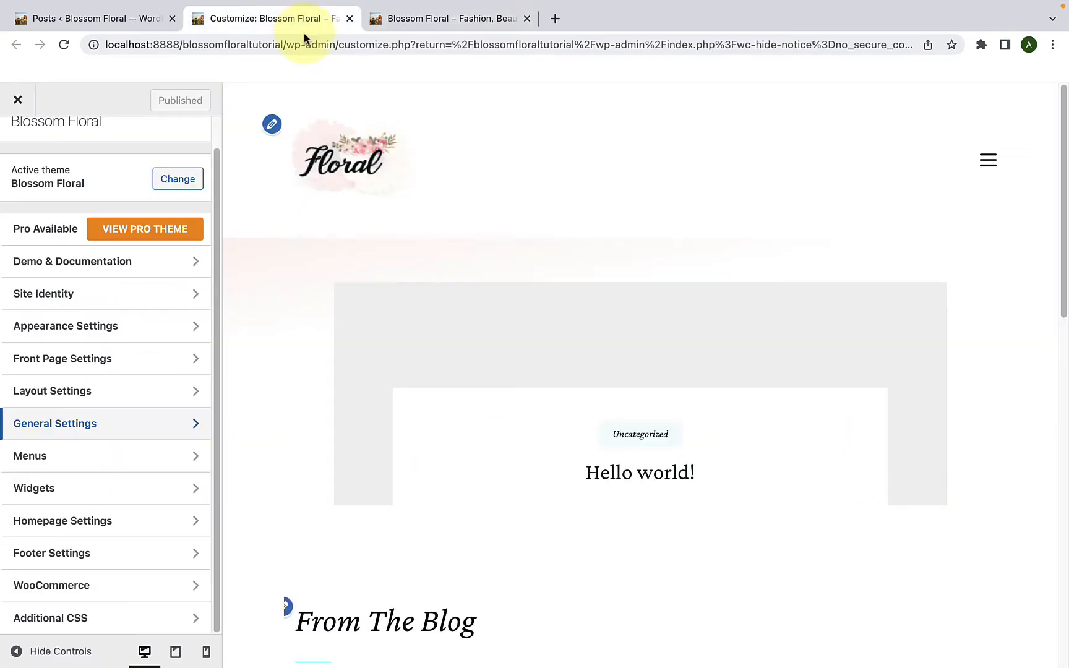
left_click(65, 44)
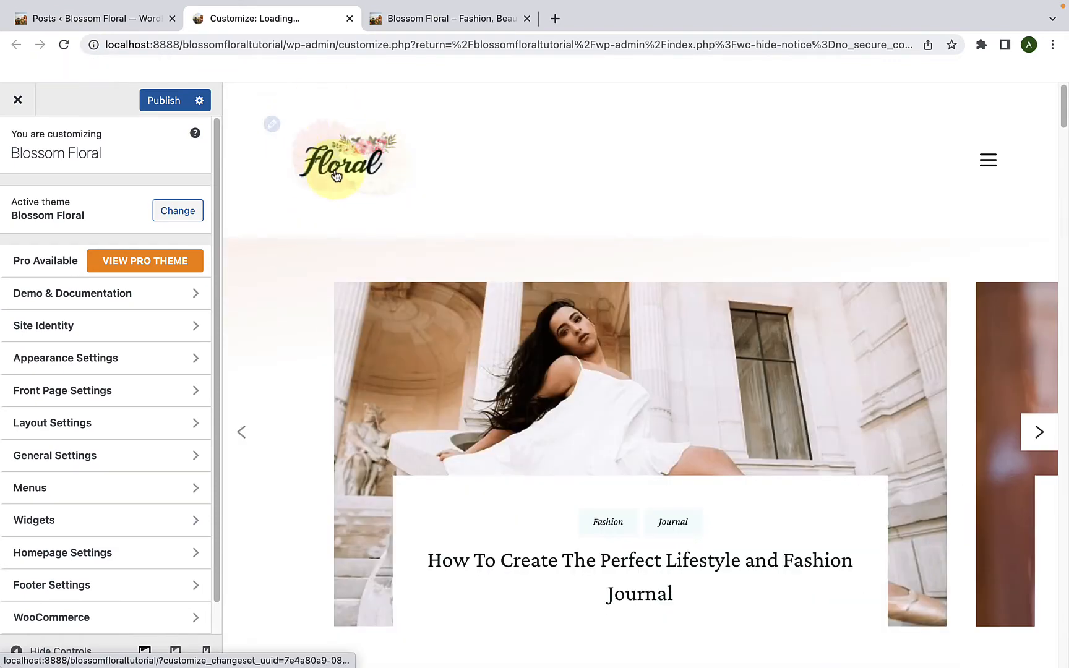
scroll(610, 476, "down", 3)
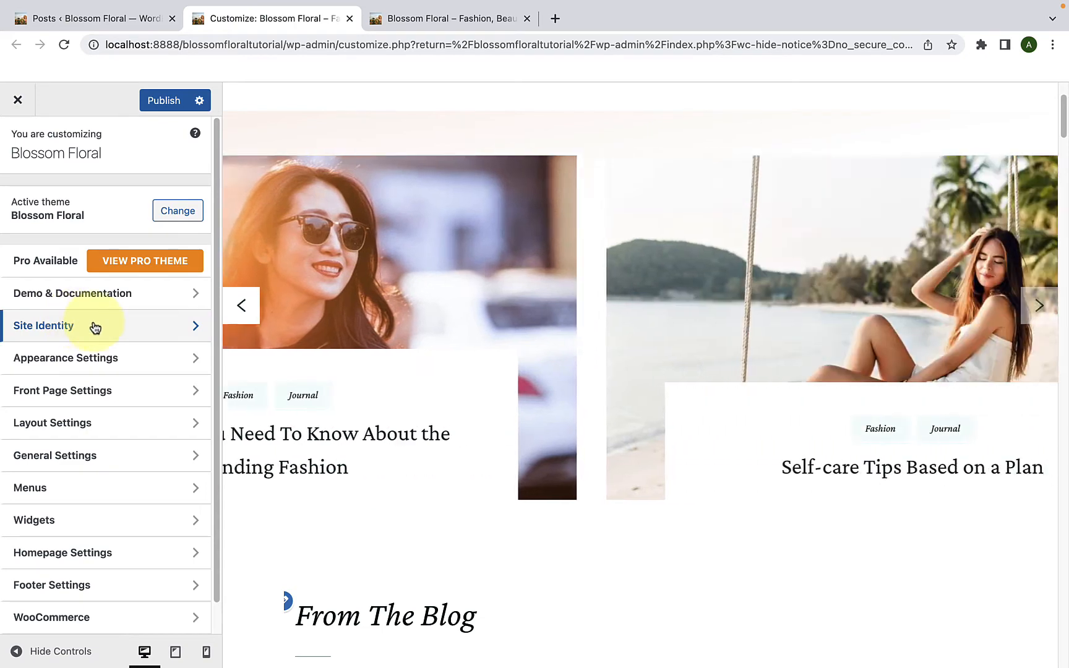
left_click(92, 366)
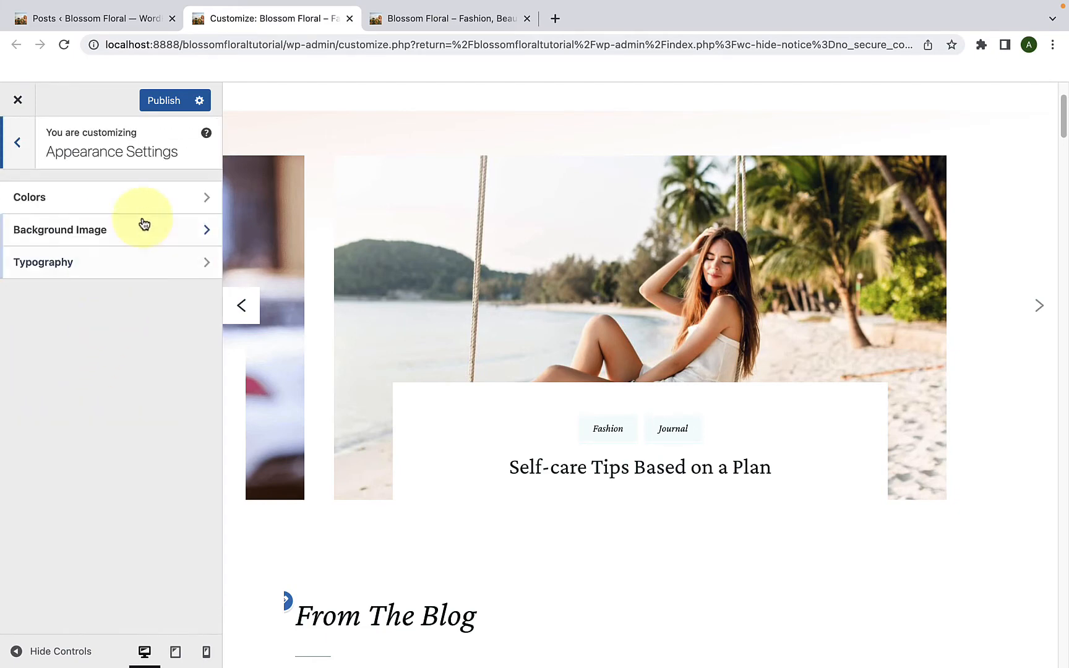
left_click(146, 198)
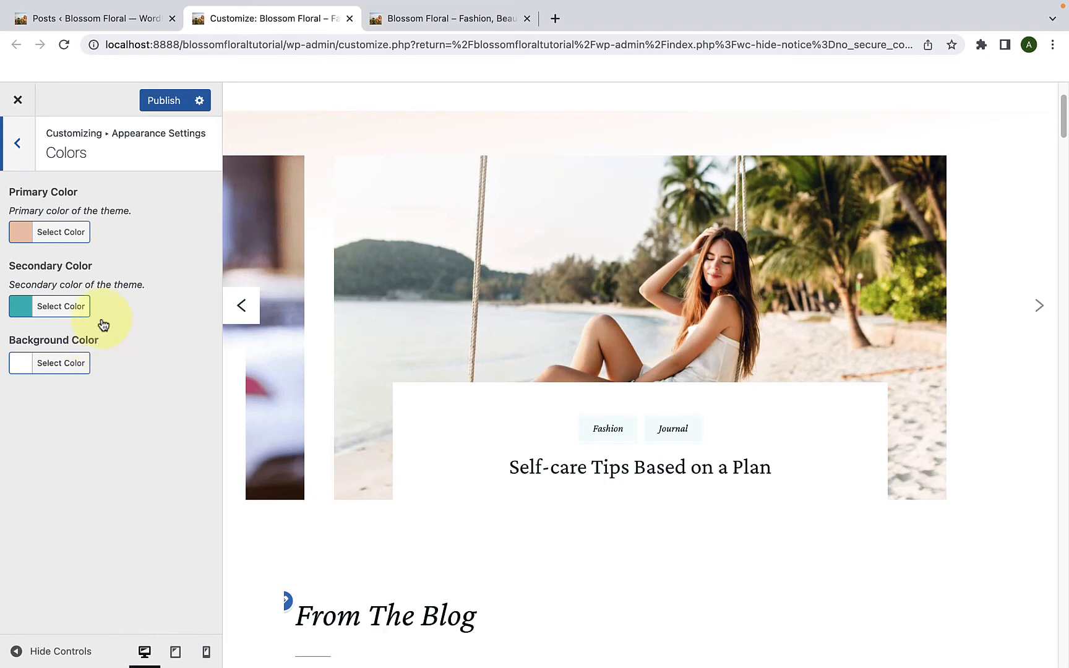
- Examine where the primary and secondary colors appear in the preview's header, slider, category labels, article links and sidebar
scroll(530, 393, "up", 3)
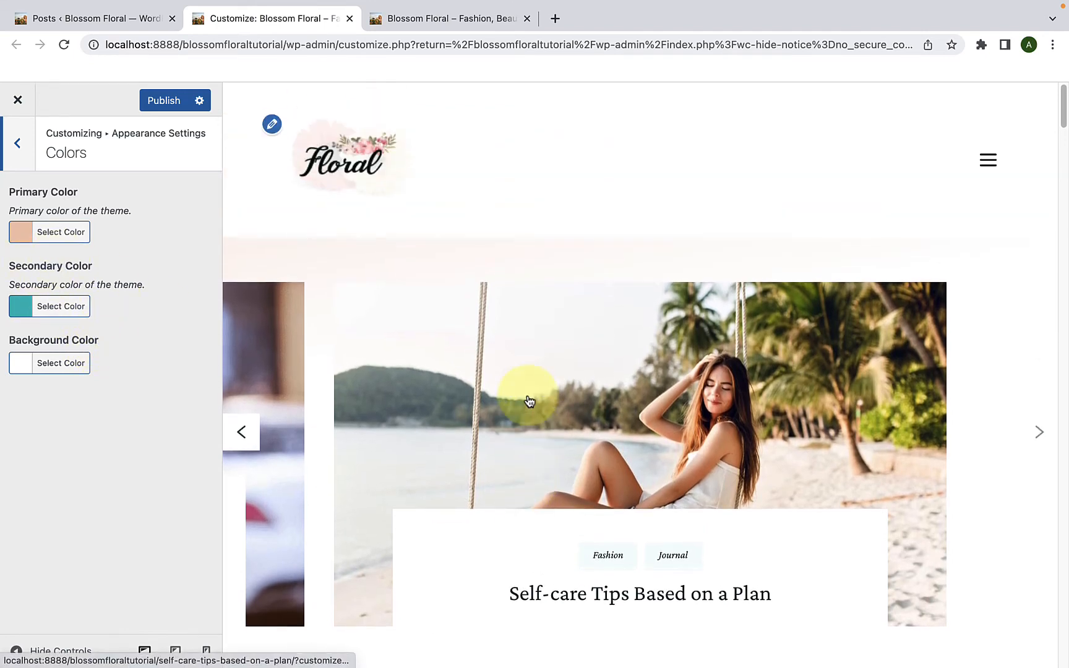
scroll(611, 251, "down", 5)
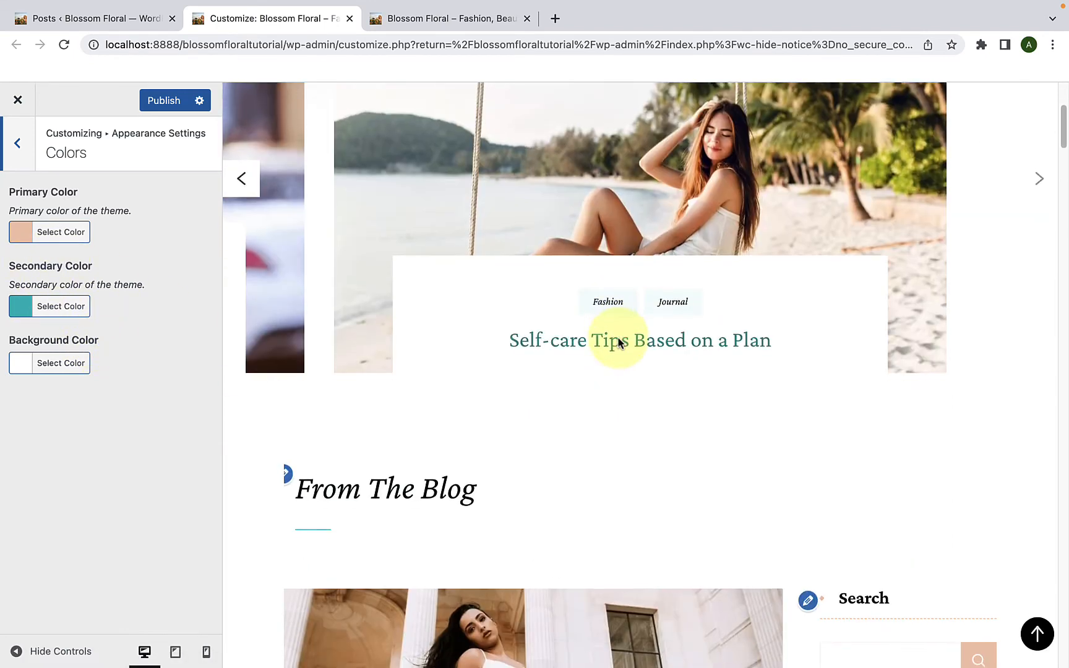
scroll(619, 342, "down", 5)
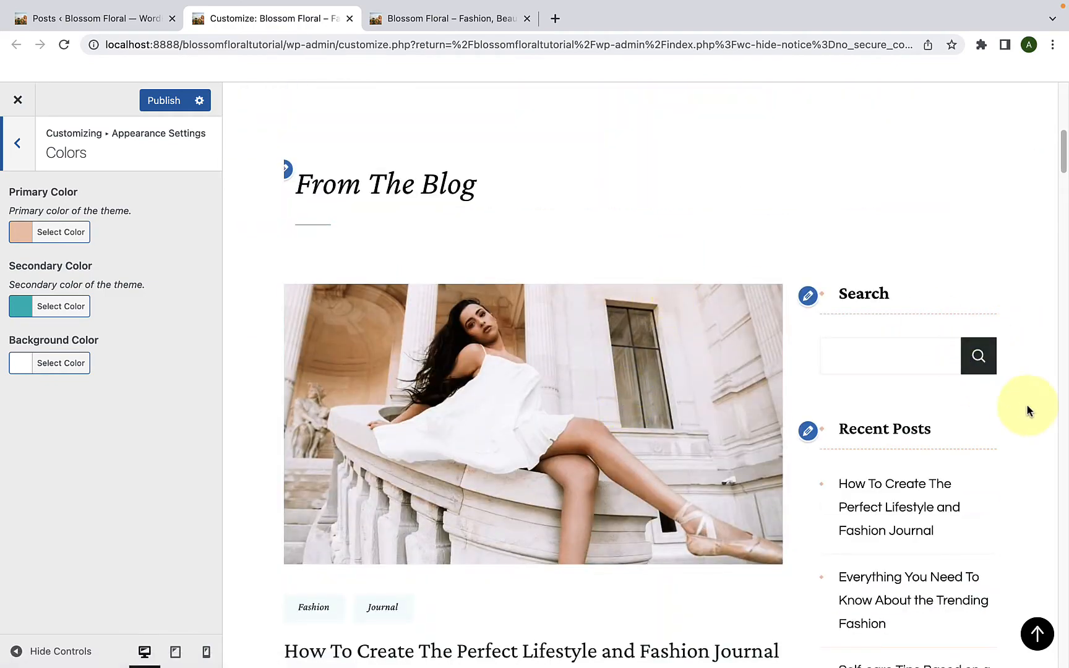
scroll(1027, 407, "down", 10)
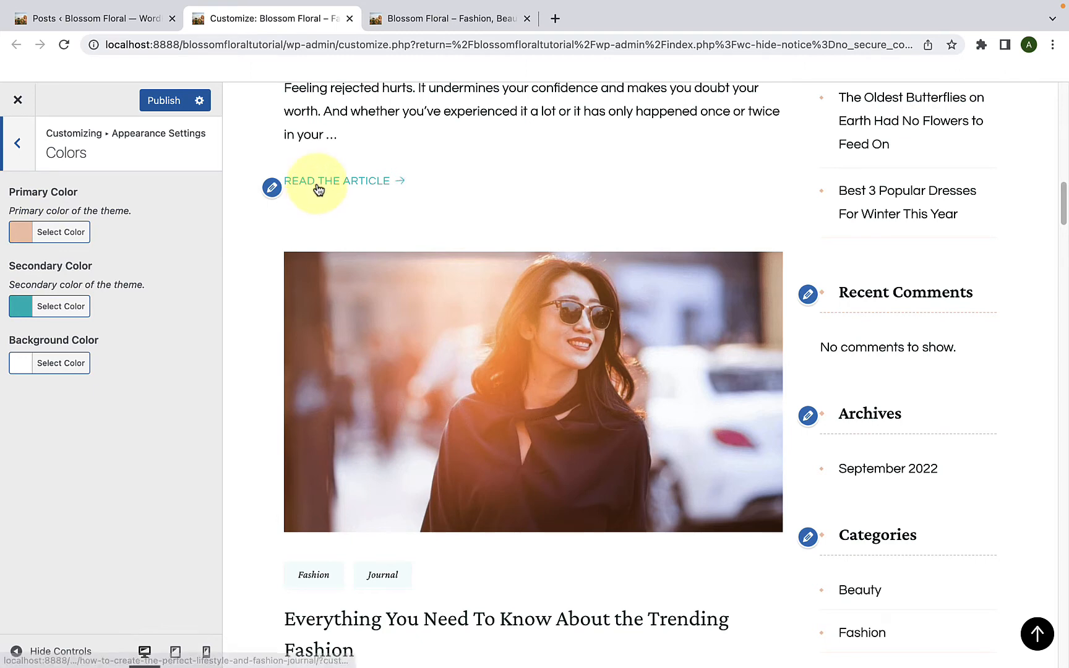
scroll(377, 207, "up", 4)
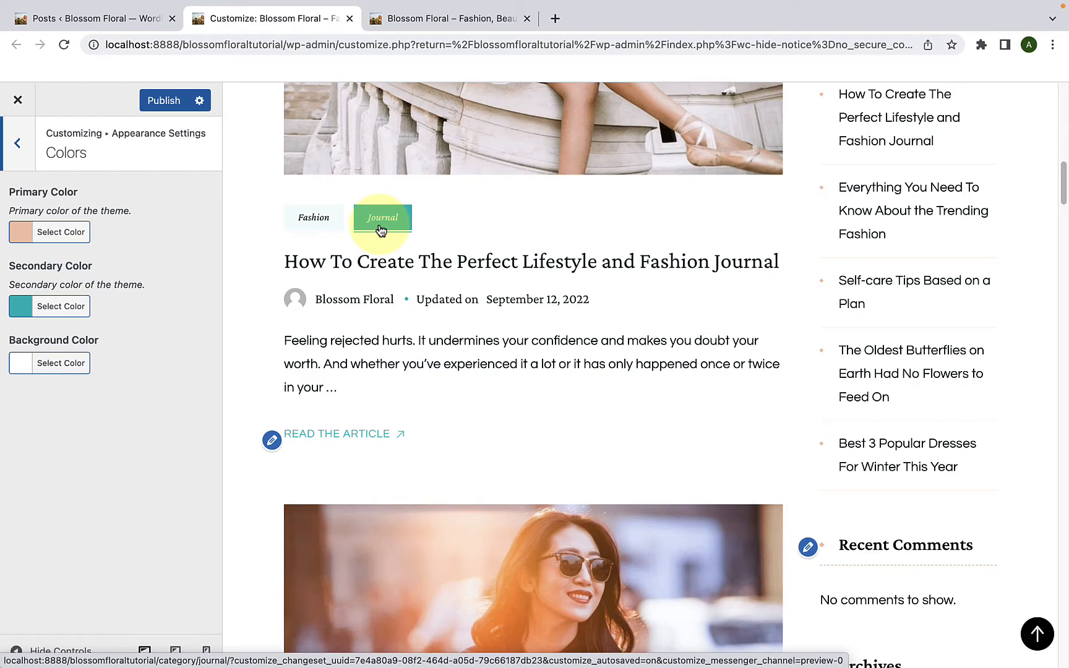
left_click(1037, 634)
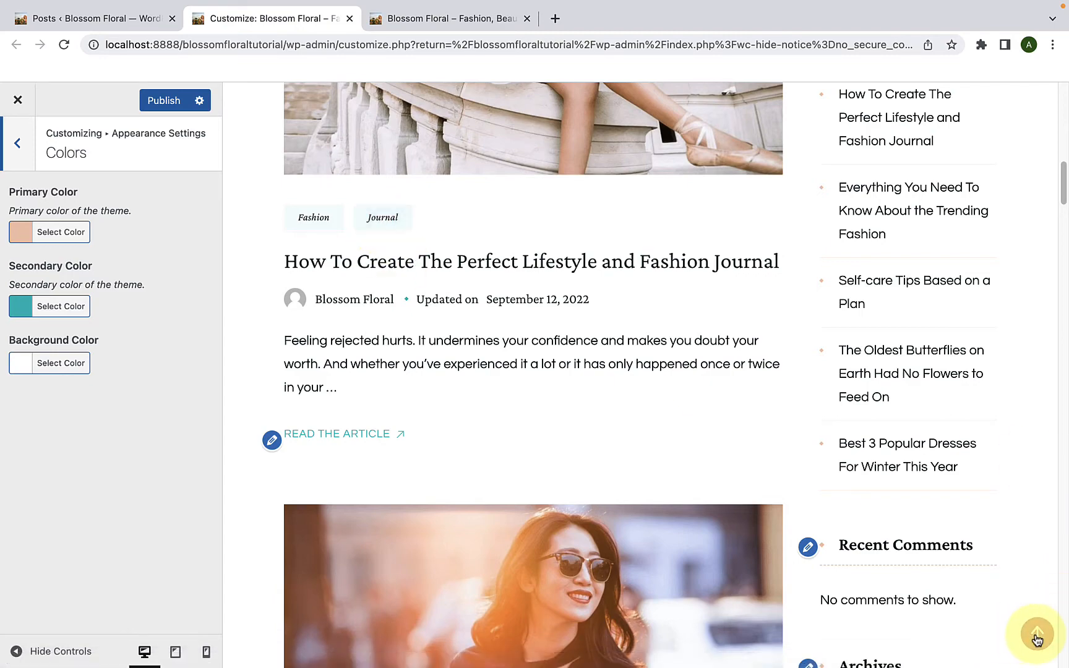
scroll(1002, 601, "down", 1)
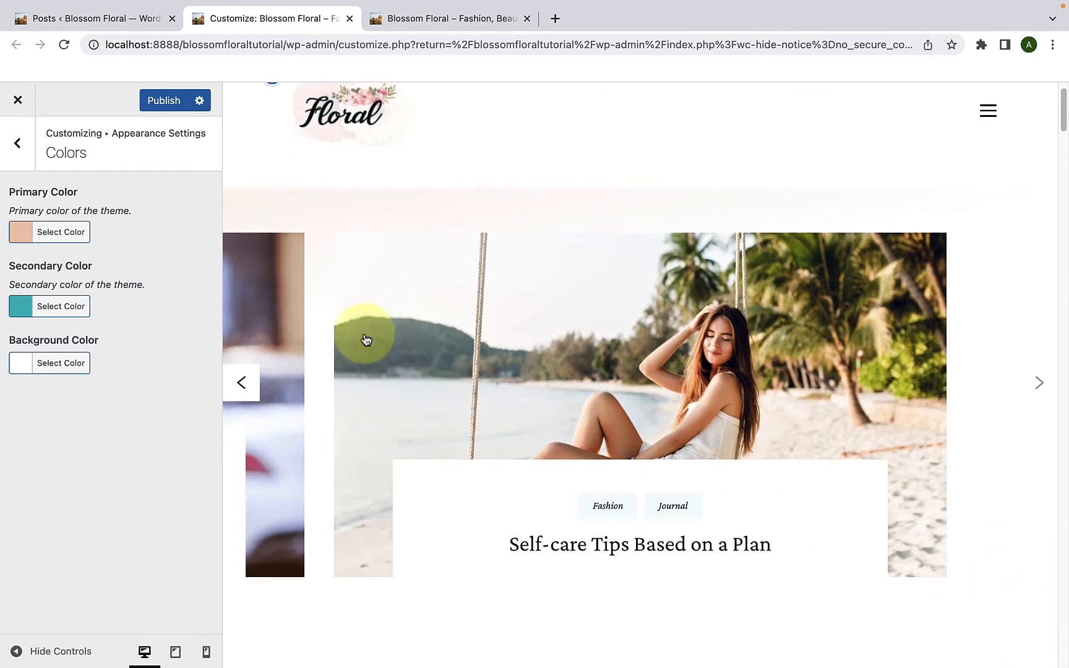
- Set the theme's primary color to light violet-blue #b1b6ef and check it on the header band, search box and sidebar
left_click(66, 238)
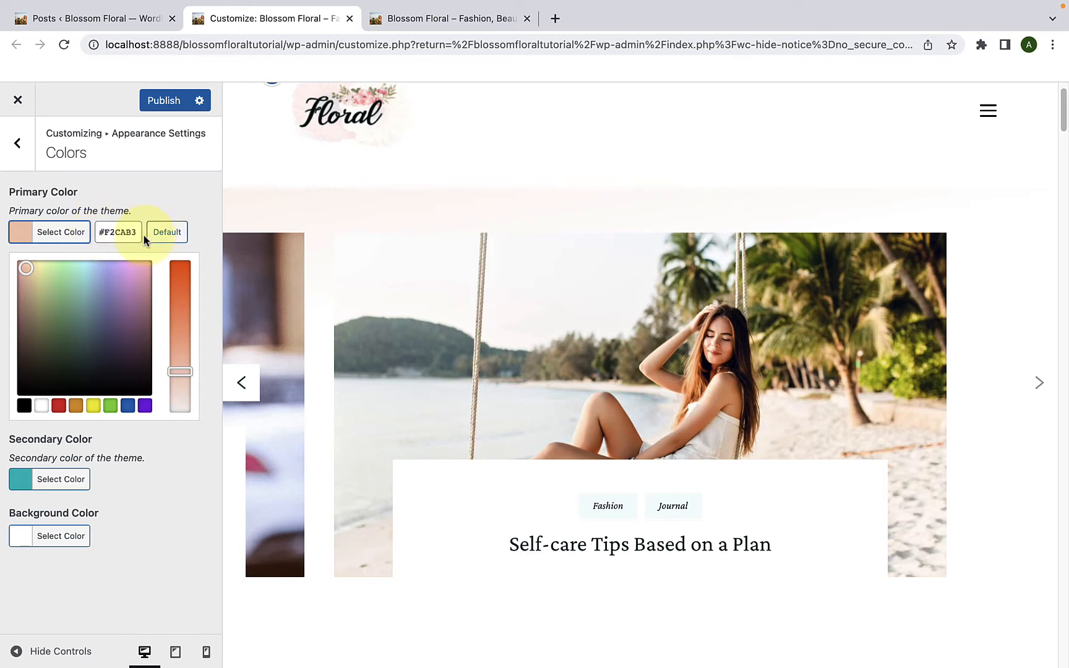
left_click_drag(31, 269, 111, 271)
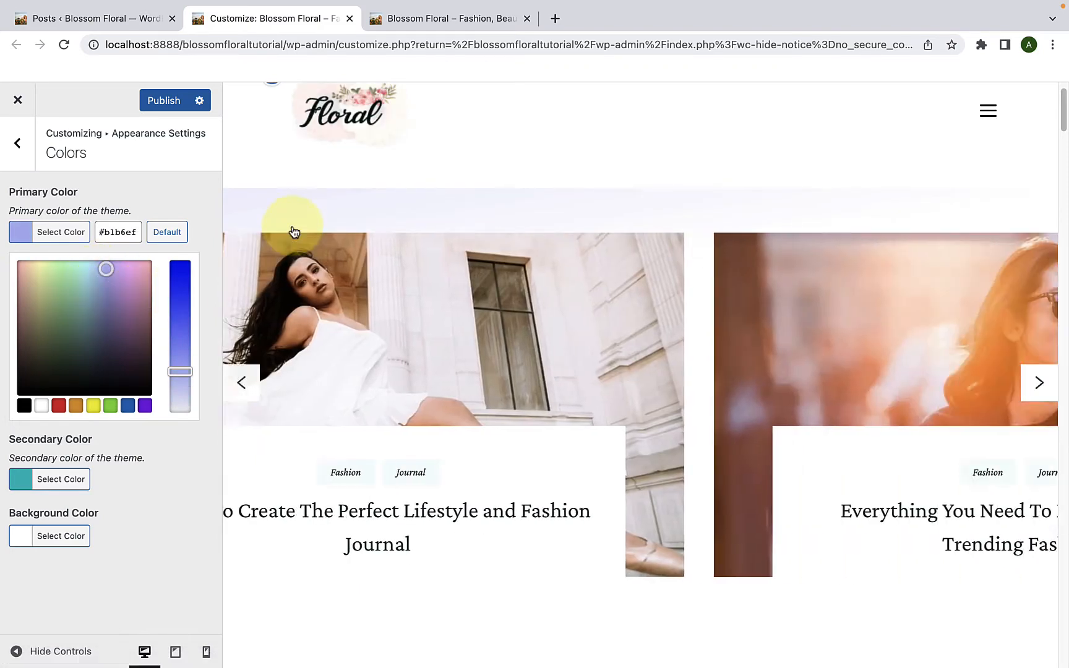
scroll(783, 449, "down", 4)
scroll(792, 476, "down", 4)
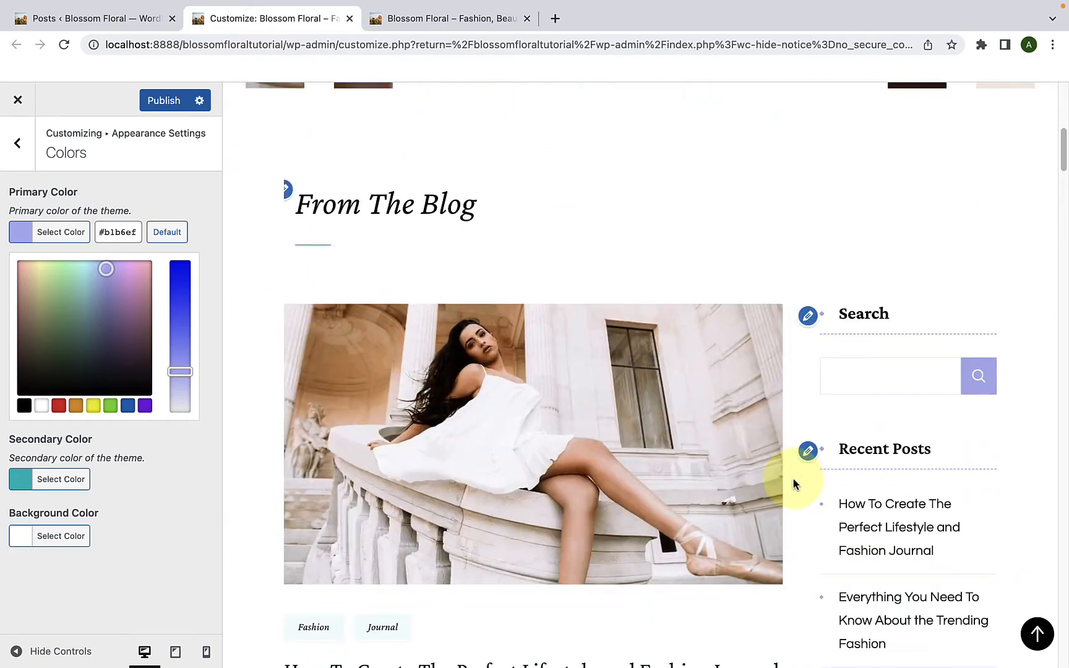
scroll(1002, 418, "down", 1)
scroll(1007, 421, "down", 15)
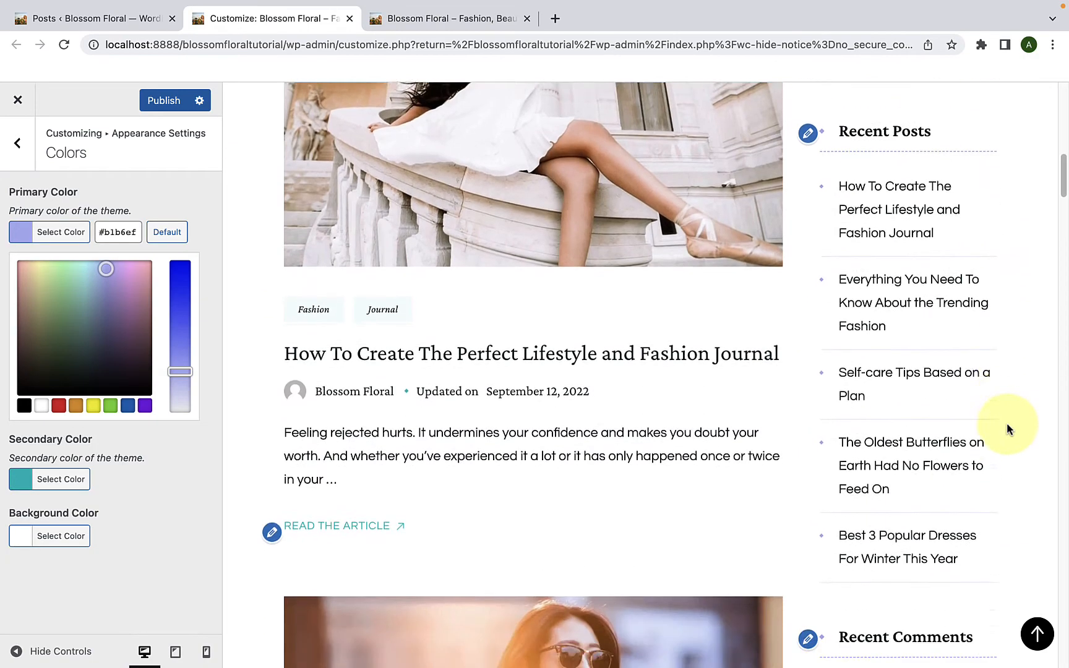
scroll(1007, 427, "down", 3)
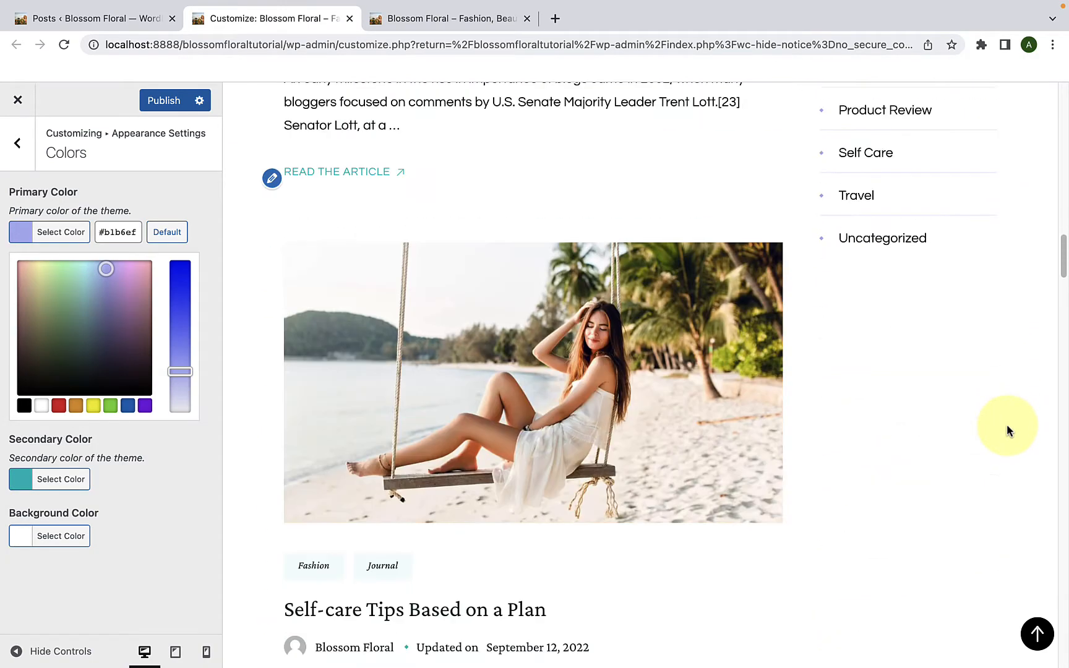
scroll(1012, 496, "up", 3)
left_click(1033, 634)
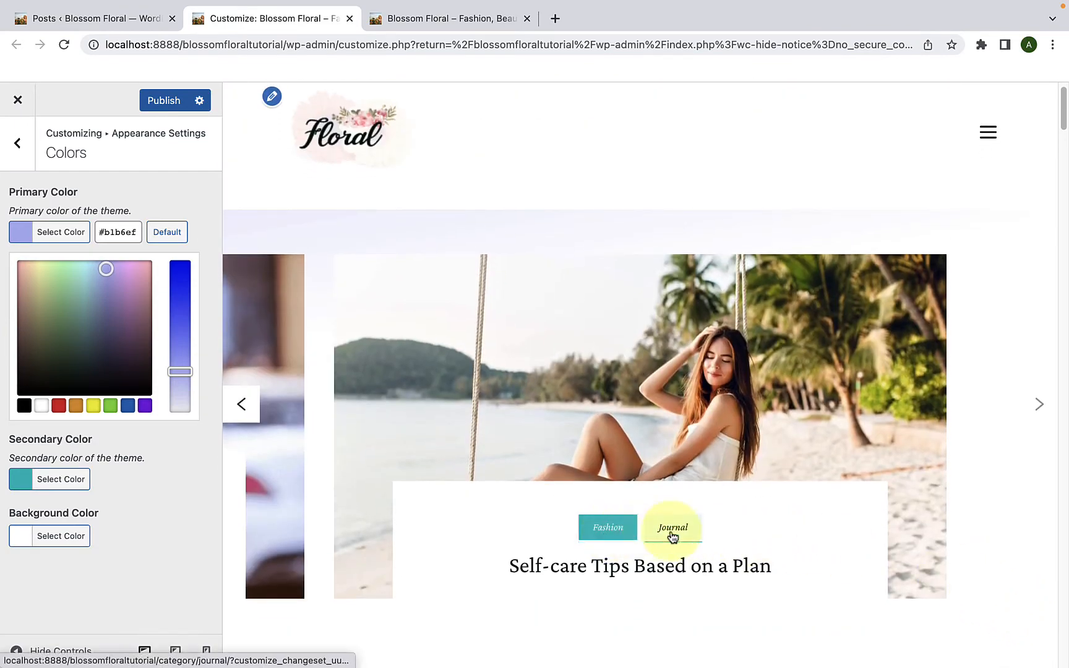
left_click(102, 206)
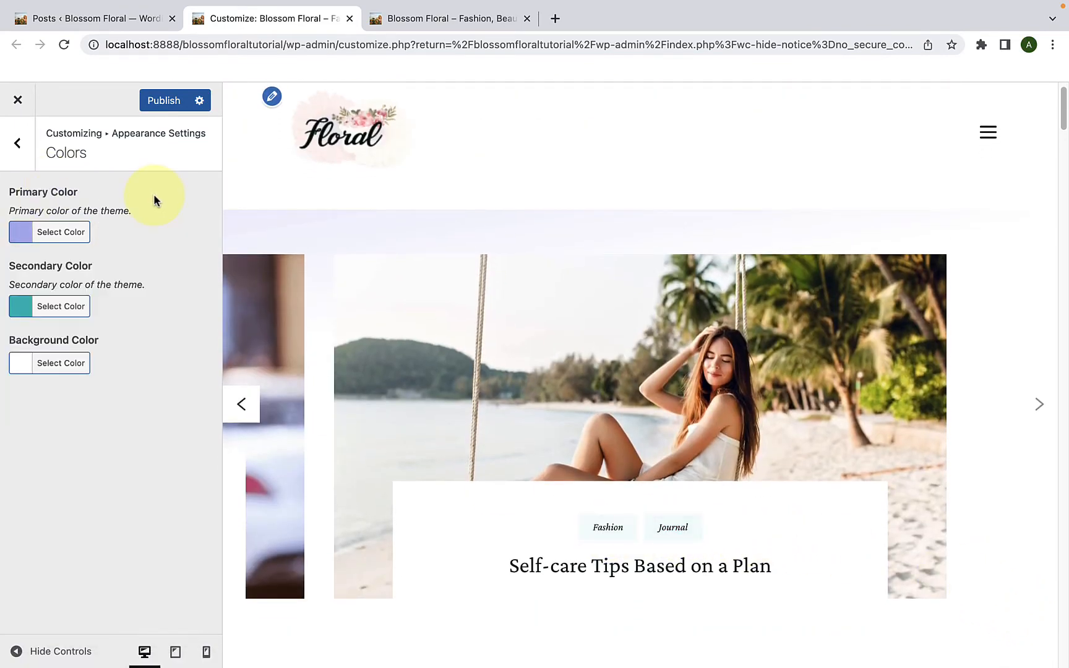
- Set the theme's secondary color to deep blue #1925c6 and check it on the slider and blog listing
left_click(72, 310)
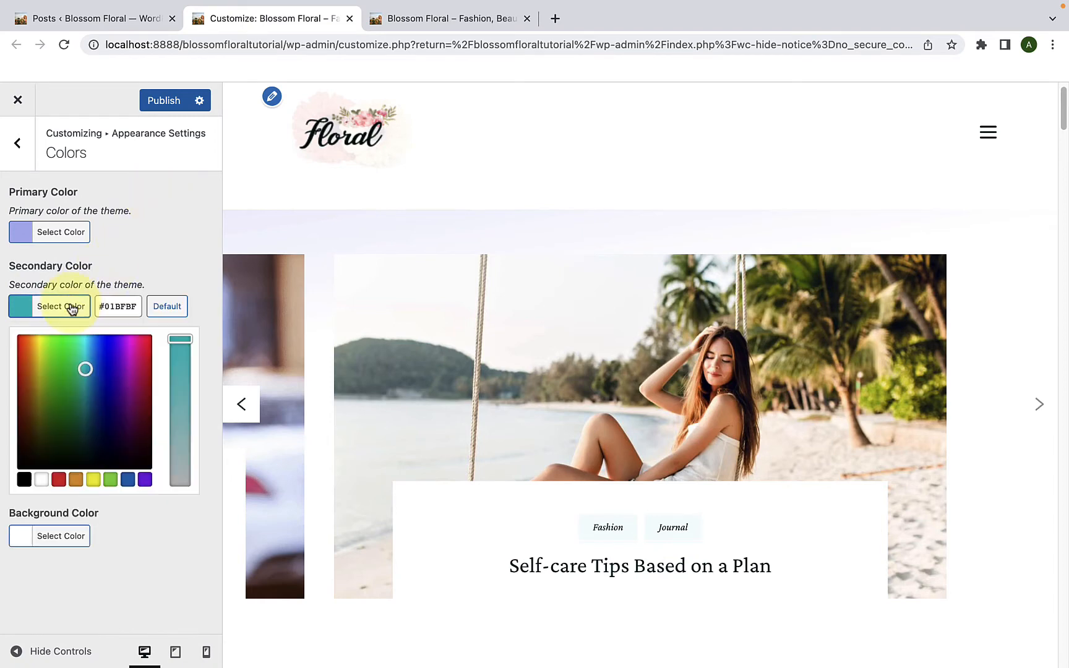
left_click(132, 481)
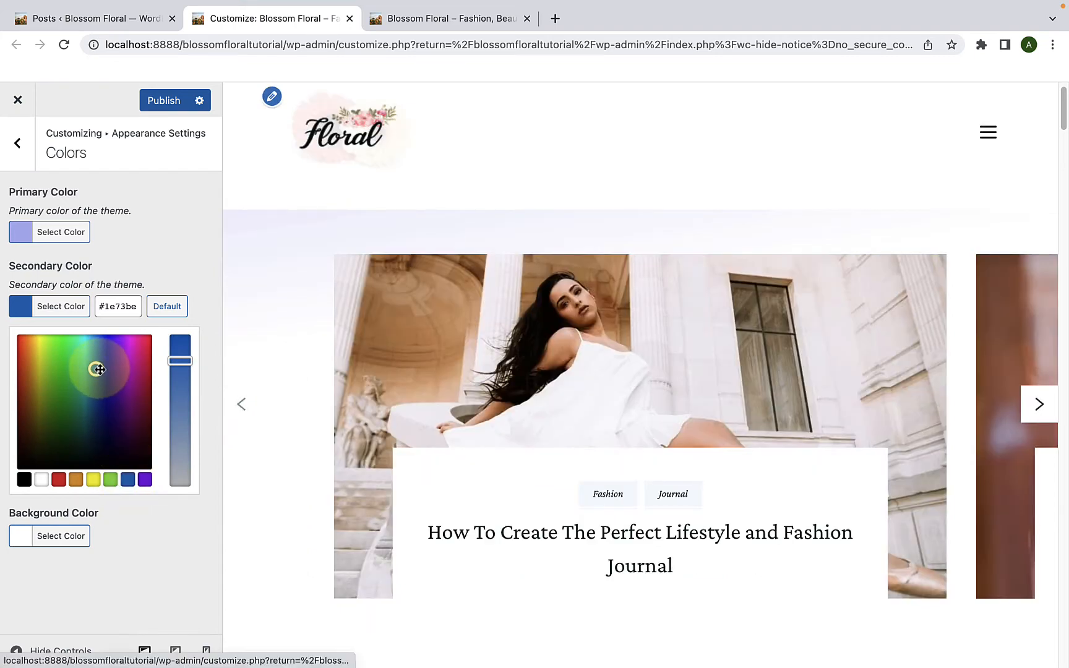
left_click_drag(95, 370, 106, 364)
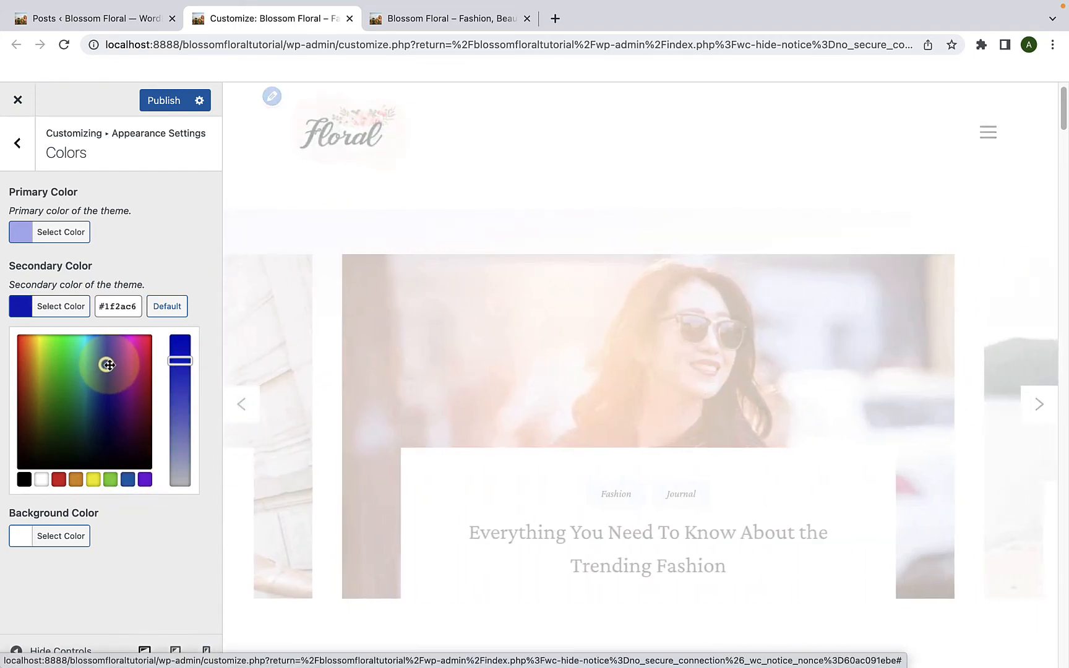
left_click(185, 360)
mouse_move(186, 359)
left_mouse_down()
mouse_move(183, 377)
mouse_move(185, 358)
left_mouse_up()
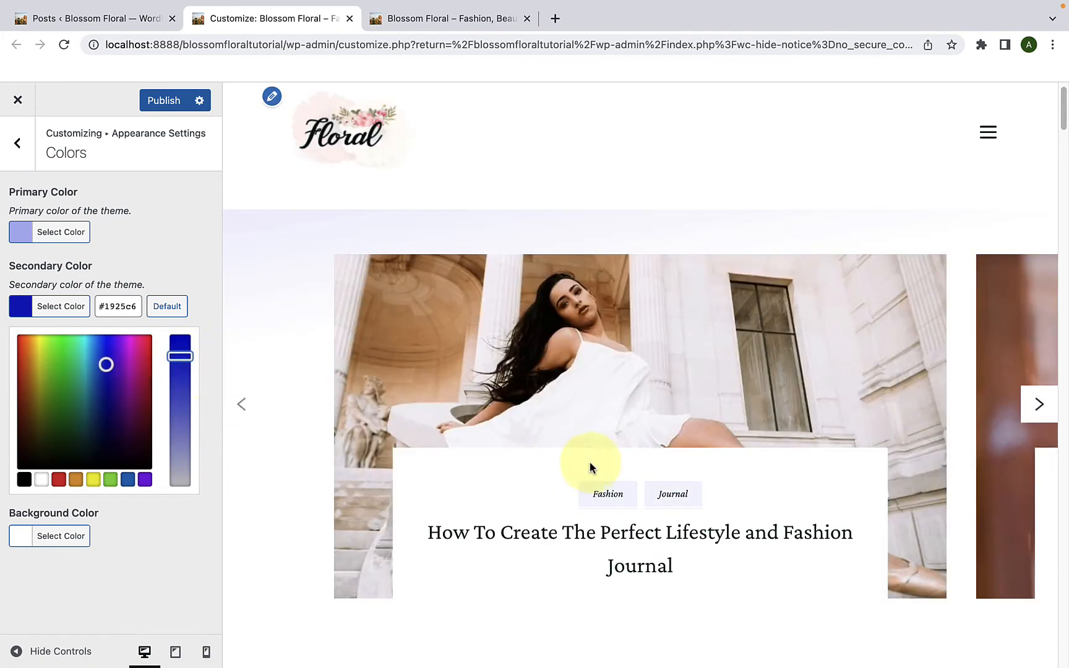
scroll(594, 463, "down", 2)
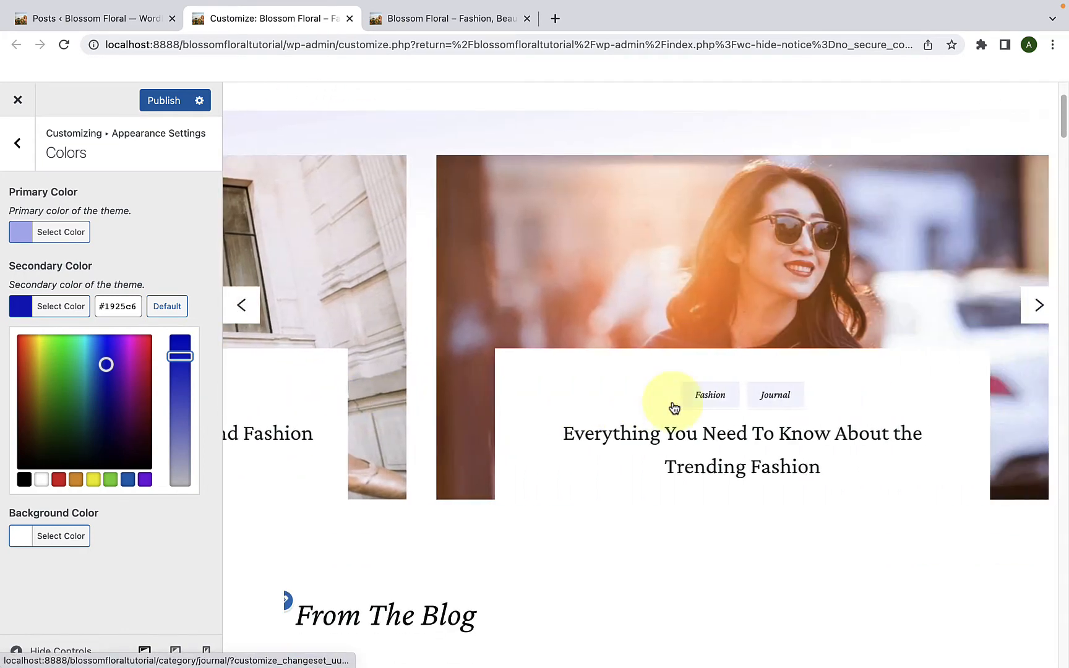
scroll(656, 433, "down", 8)
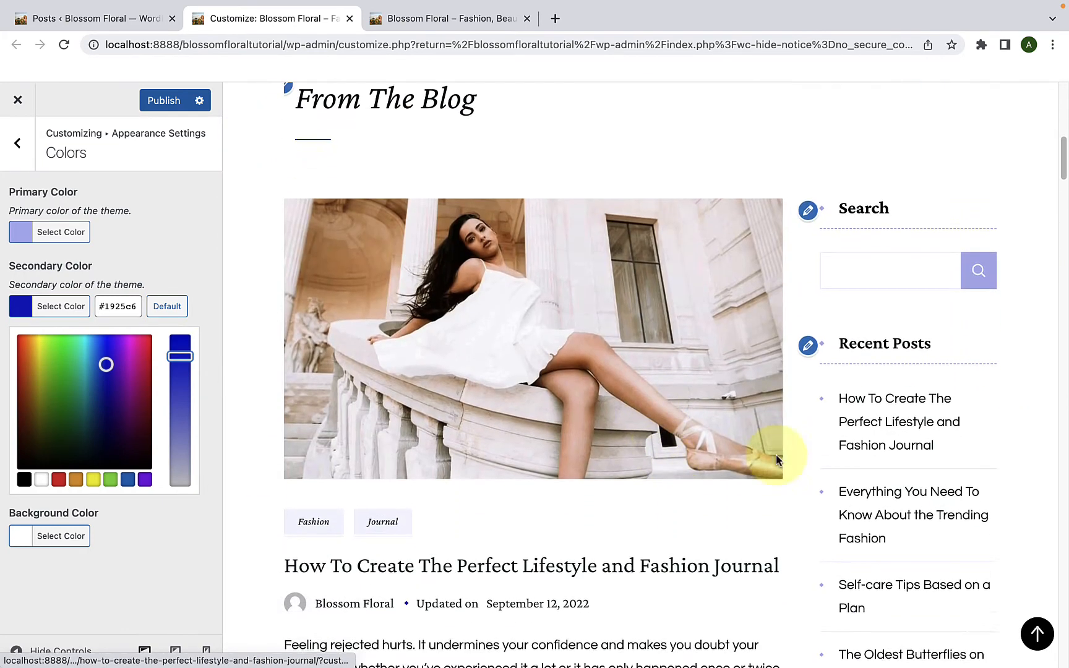
left_click(200, 260)
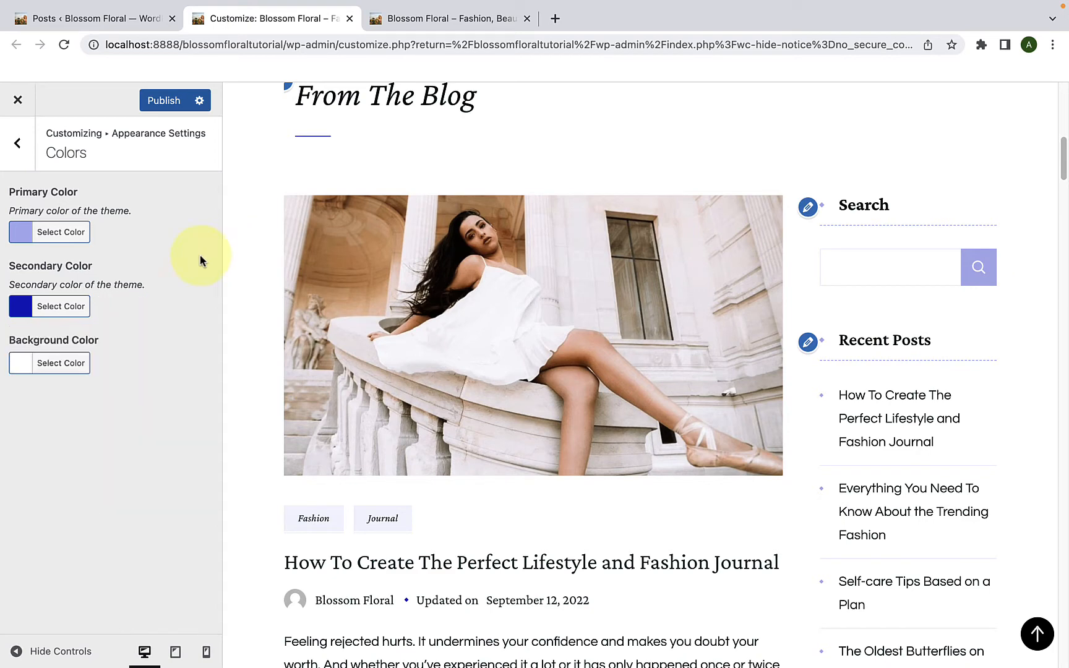
- Set the site's background color to light gray #ededed and check it in the preview
left_click(68, 367)
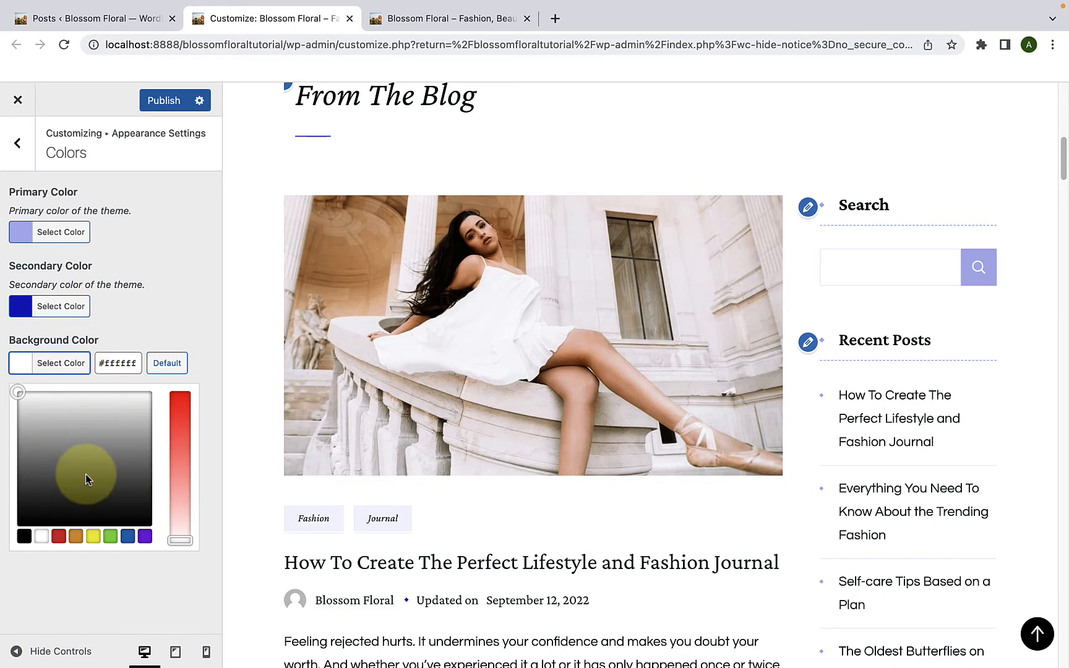
left_click(24, 395)
left_click_drag(25, 396, 108, 403)
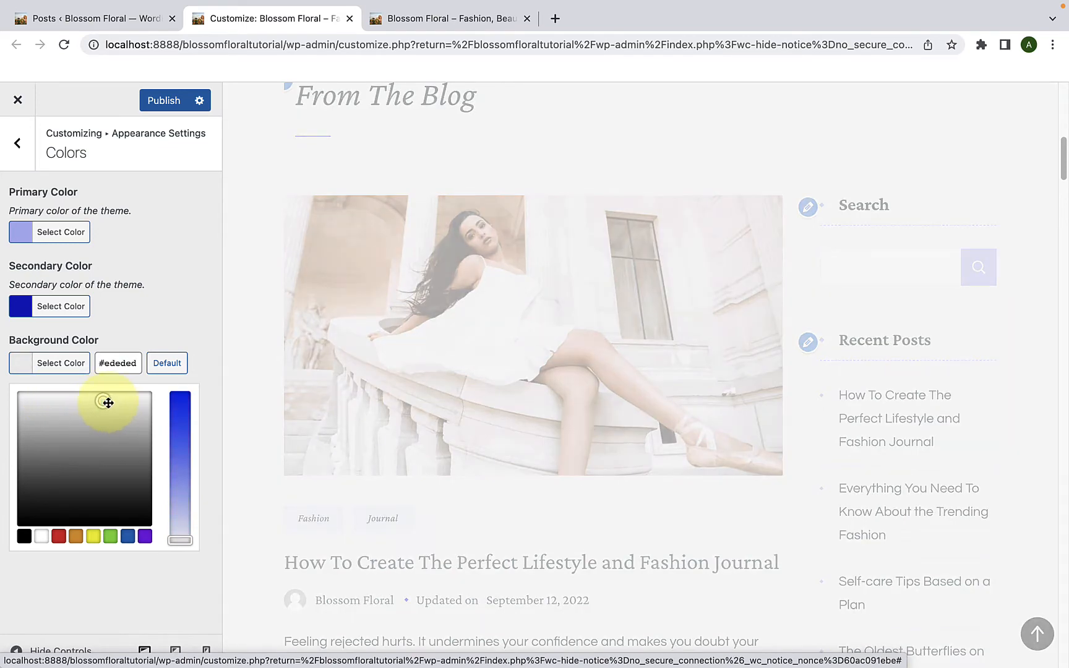
scroll(797, 283, "up", 10)
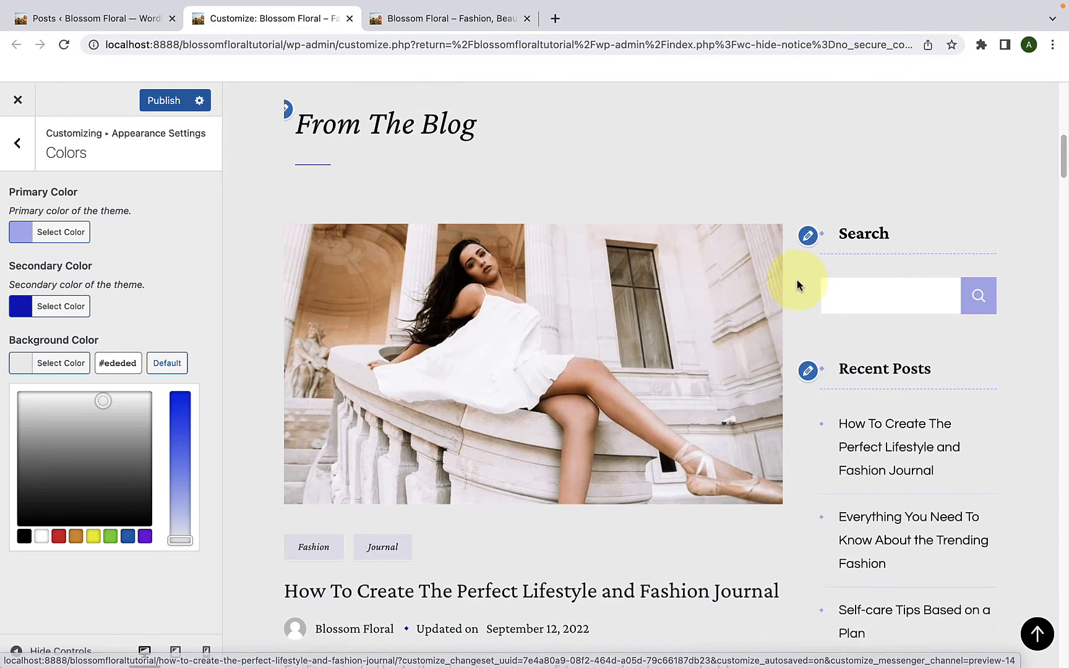
- Check the gray background down the preview and reset the site's background color to its default #ffffff
scroll(790, 320, "down", 10)
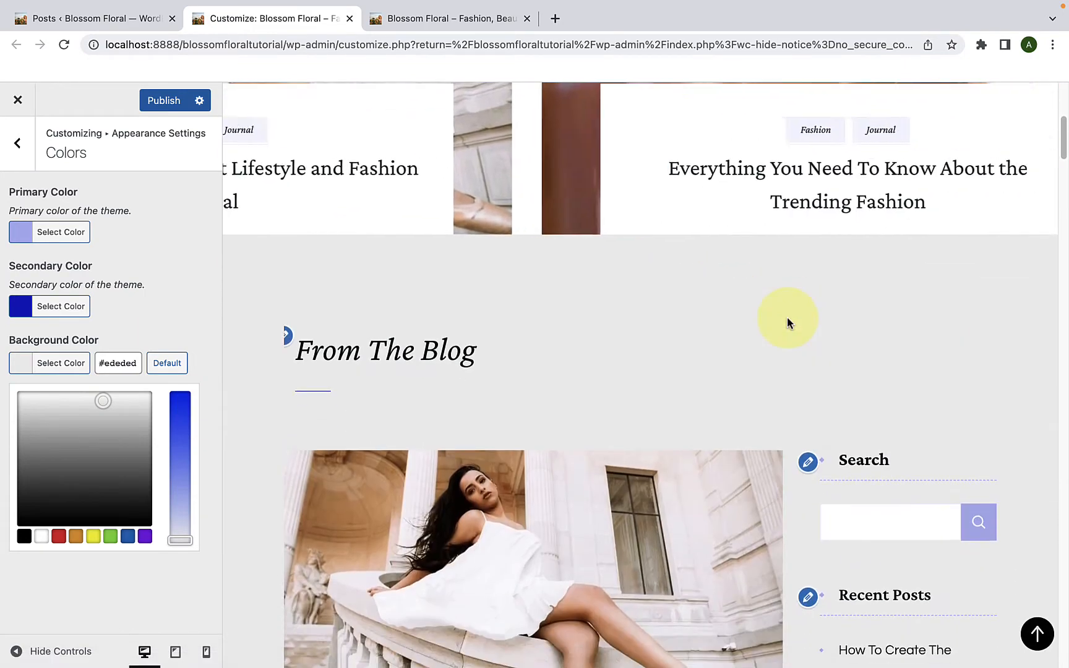
scroll(788, 321, "down", 7)
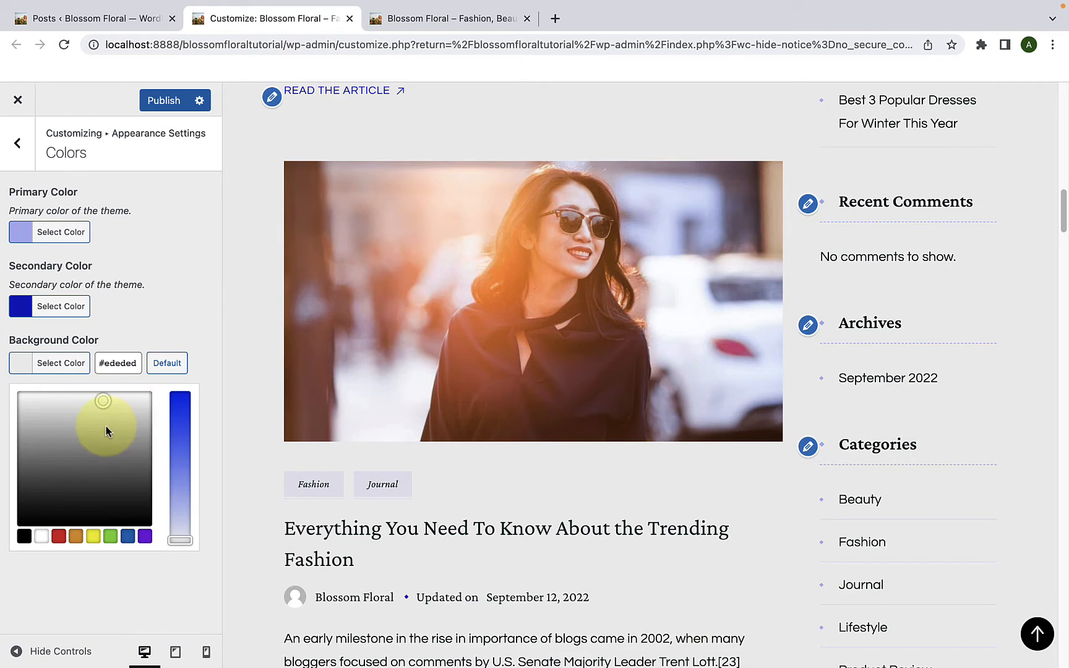
left_click(179, 365)
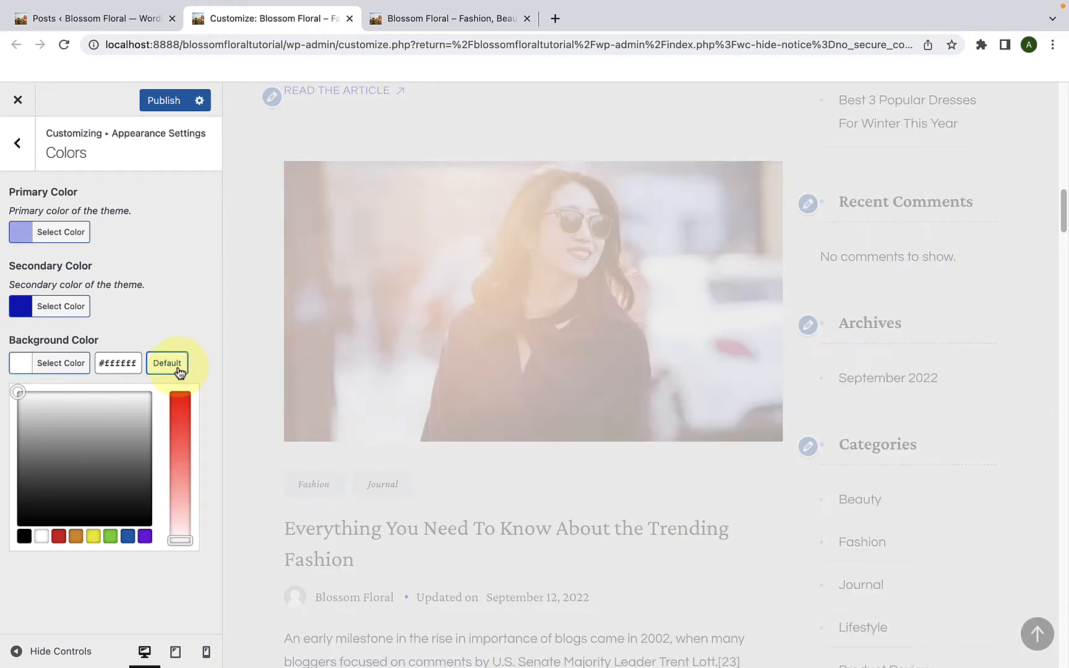
scroll(768, 235, "up", 5)
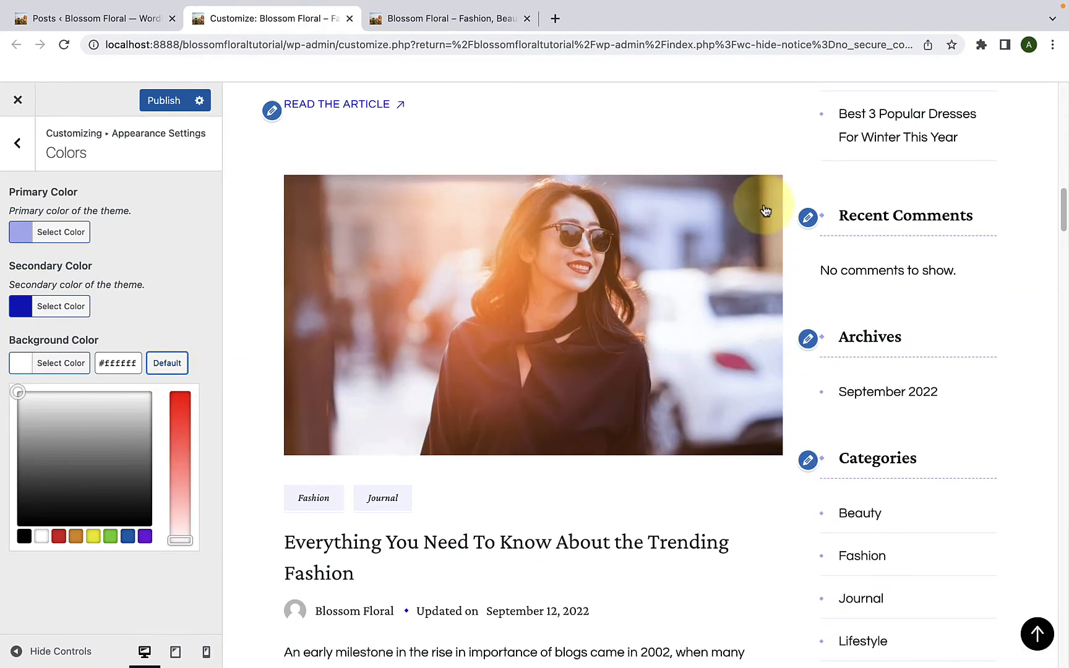
scroll(754, 289, "up", 10)
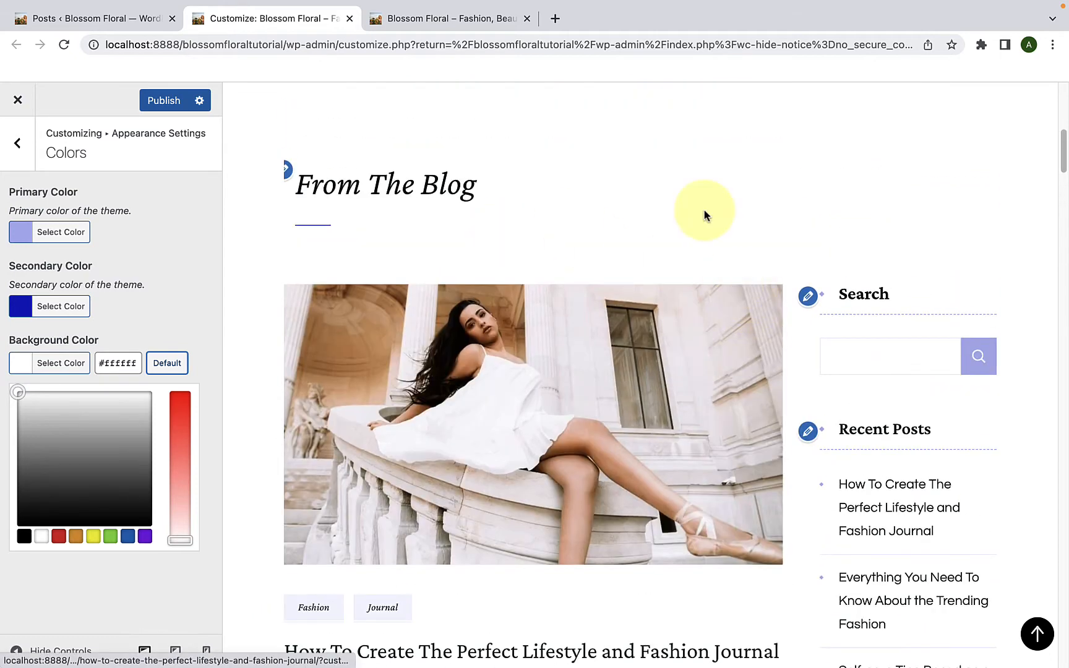
- Reset the secondary color to its default #01bfbf and the primary color to its default #f2cab3
left_click(81, 307)
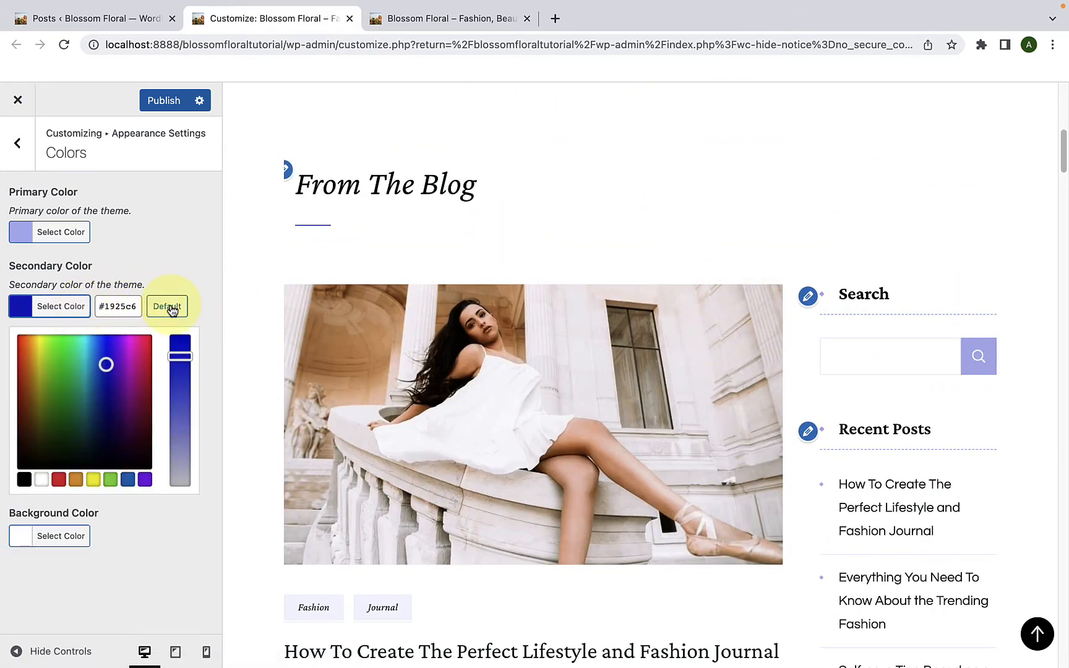
left_click(168, 307)
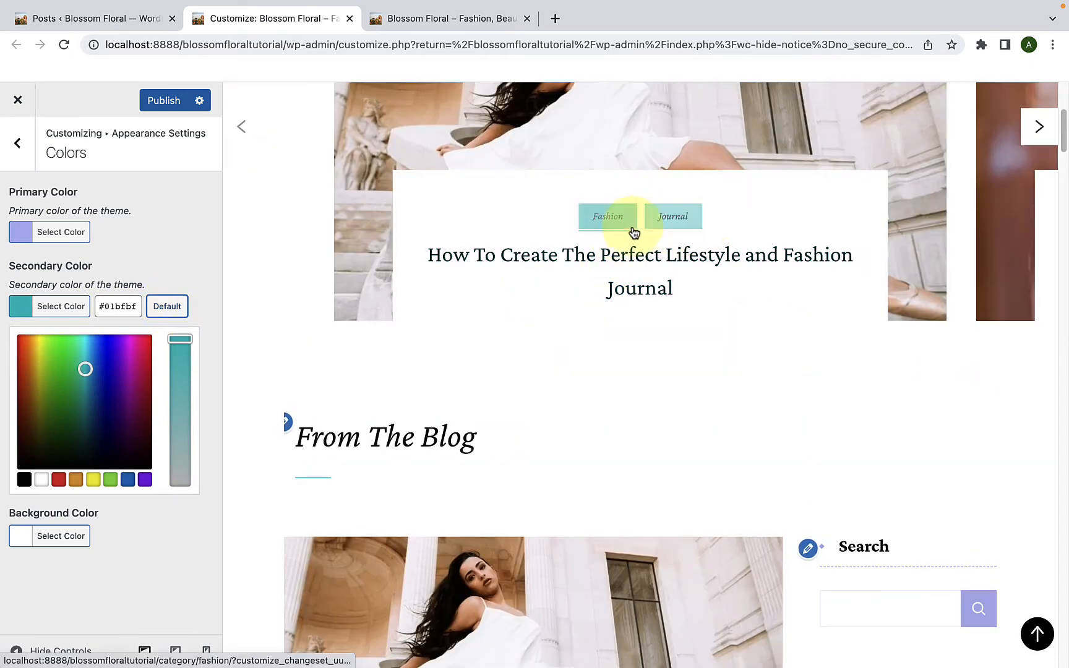
left_click(78, 241)
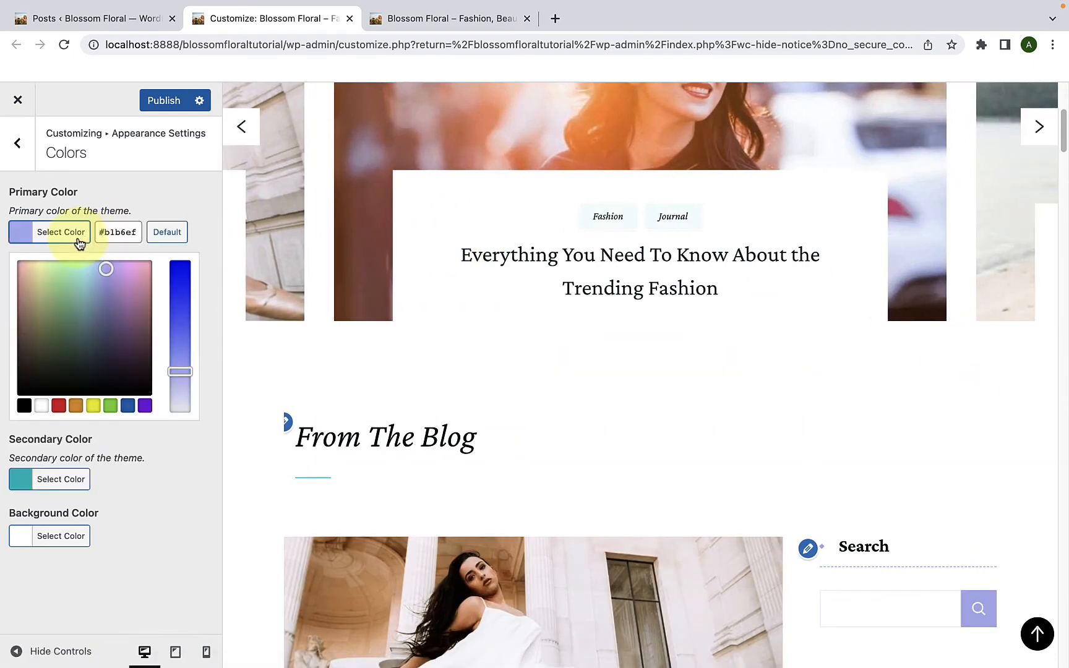
scroll(365, 340, "up", 5)
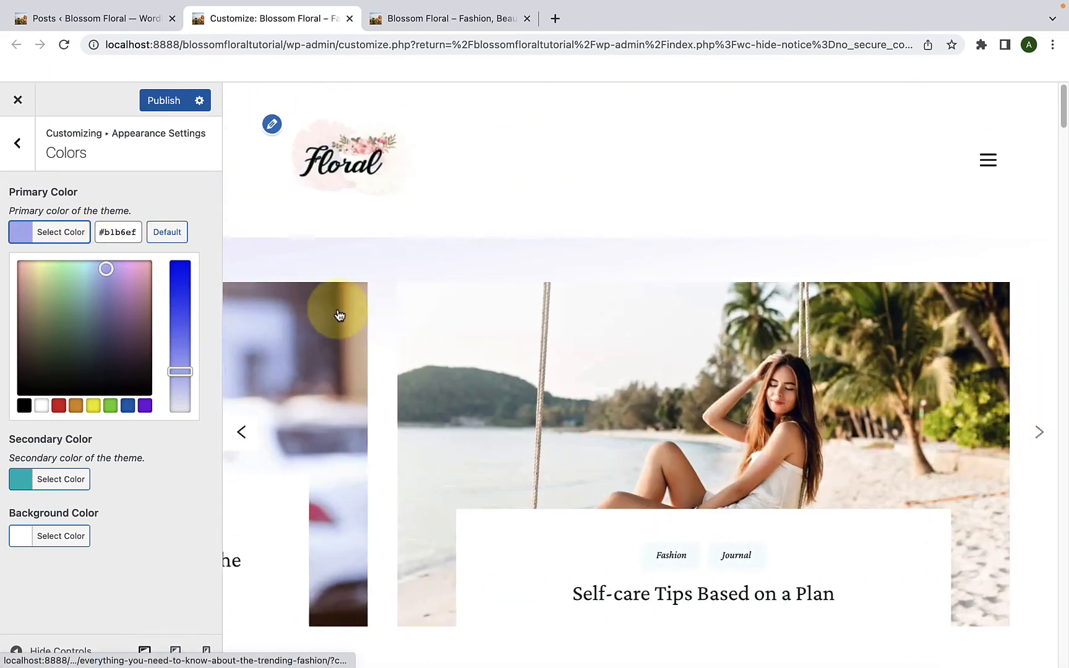
left_click(162, 235)
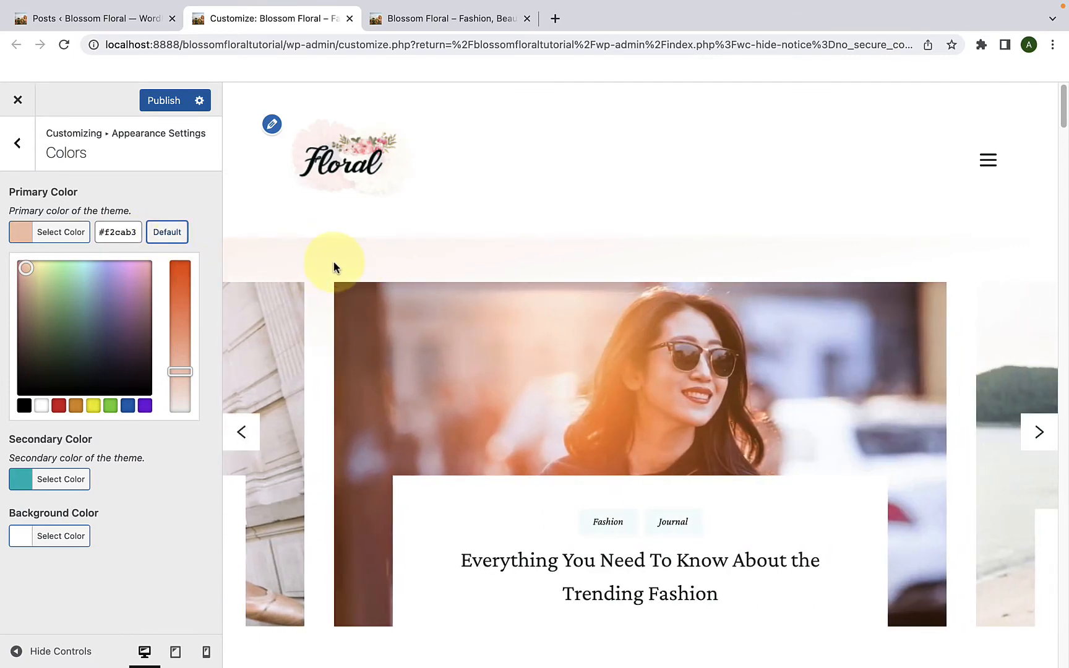
left_click(194, 188)
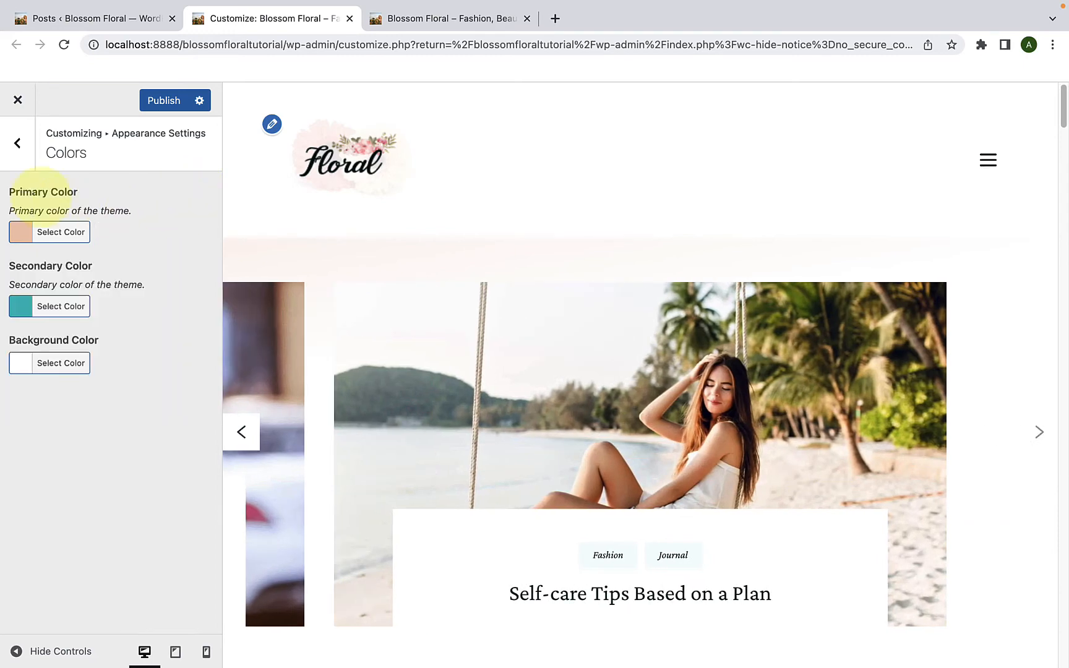
- Set the palm-tree pool photo pexels-pixabay-235466-scaled.jpg from the media library as the site's background image and check it in the preview
left_click(17, 143)
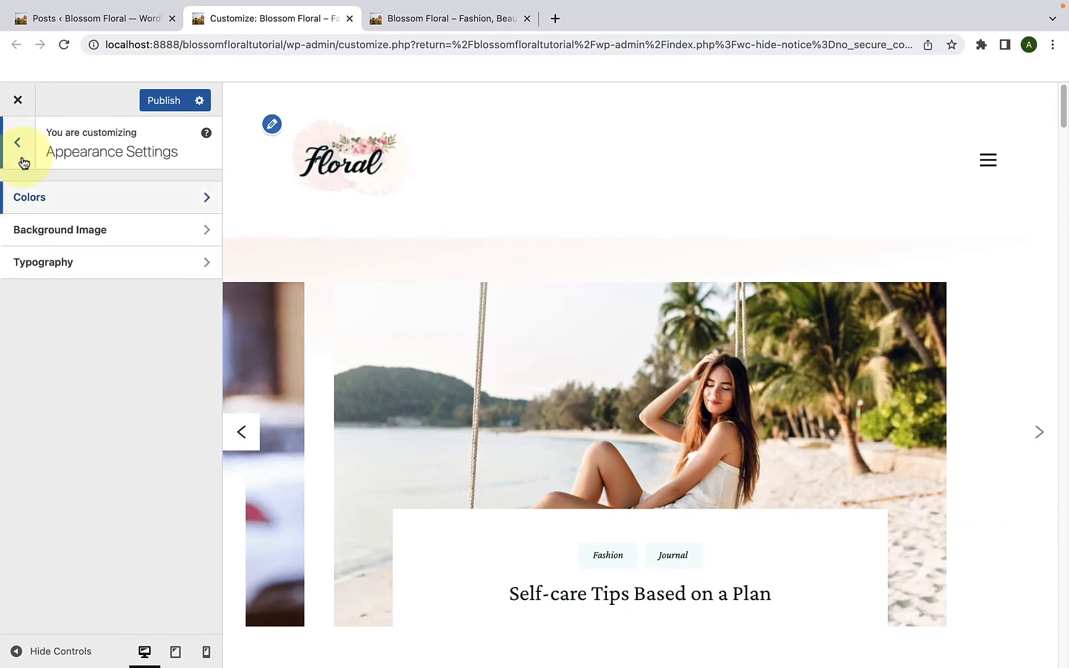
left_click(89, 238)
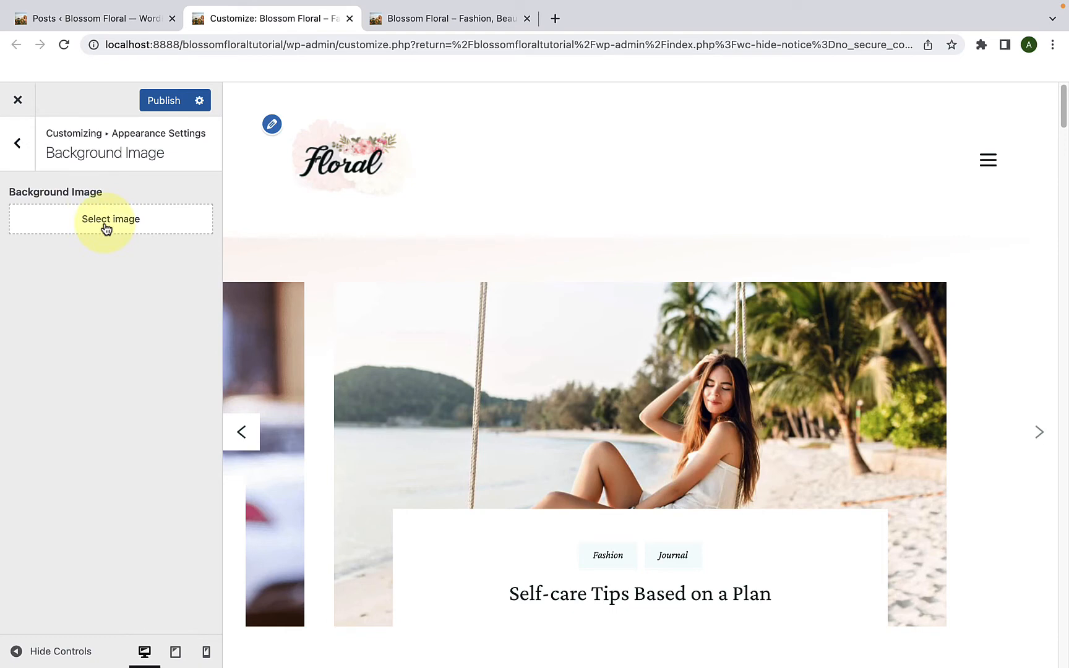
left_click(106, 228)
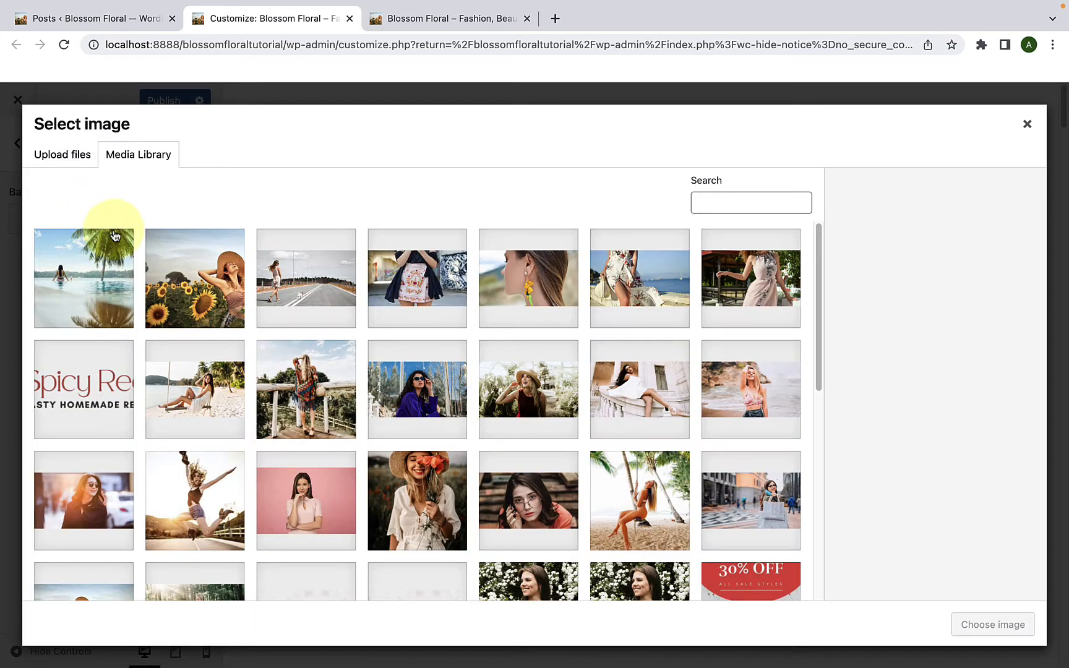
left_click(86, 281)
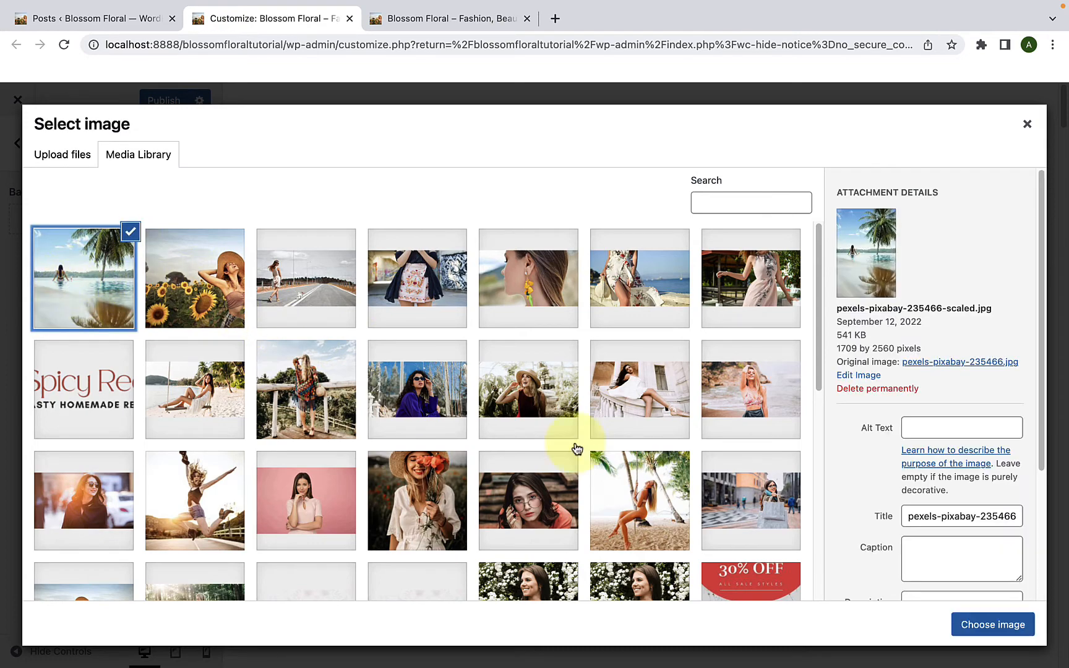
left_click(992, 625)
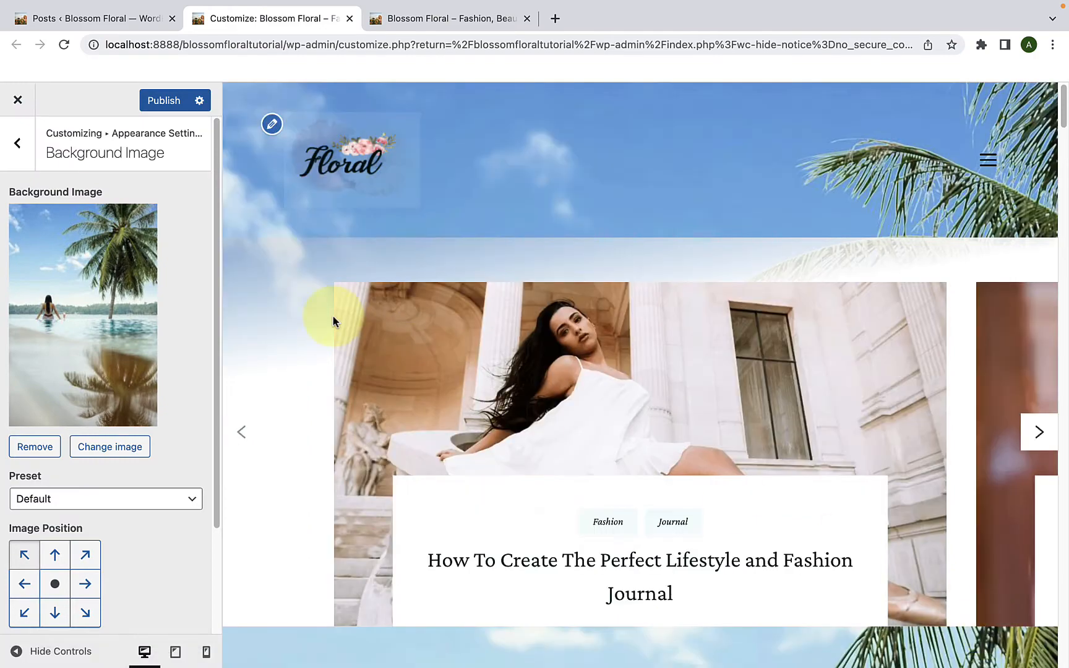
scroll(681, 416, "down", 1)
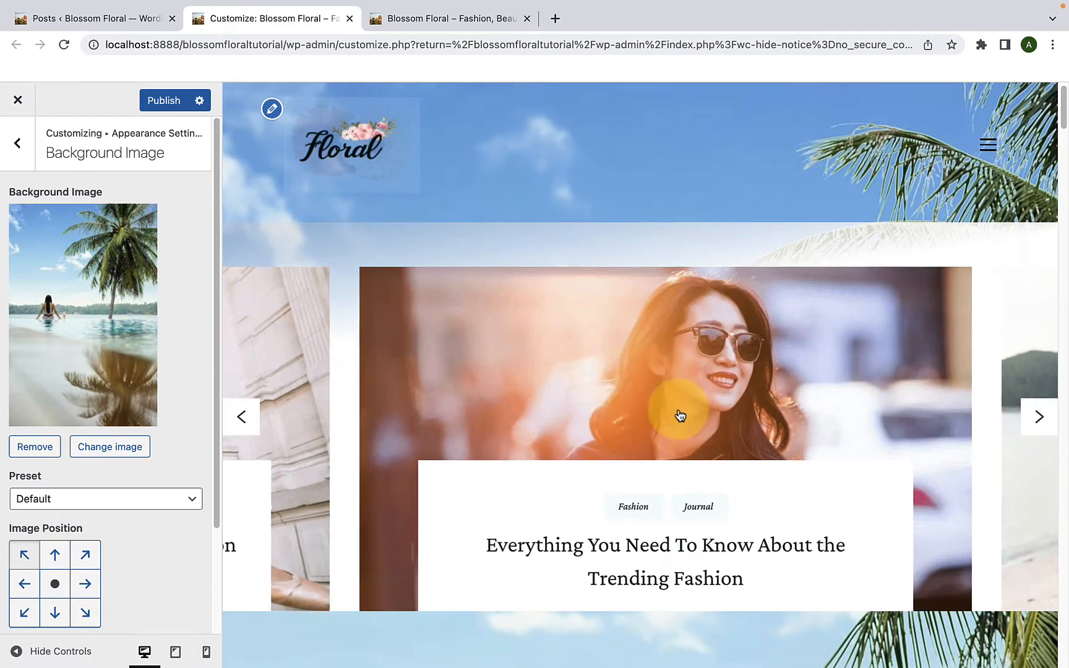
scroll(680, 415, "down", 9)
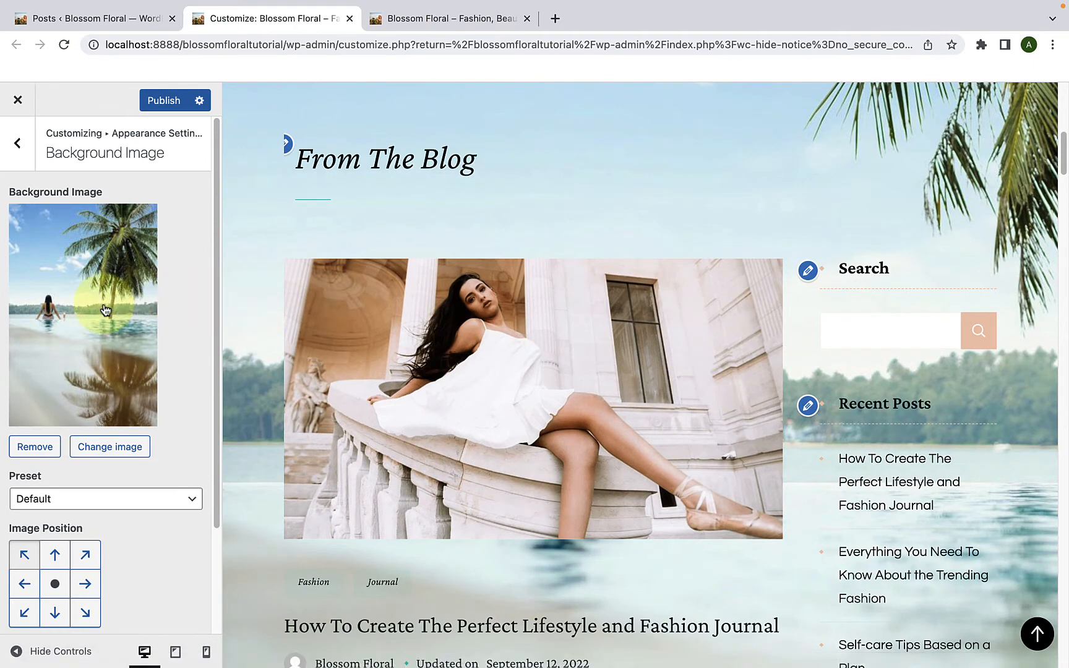
- Look over the background presets and try the image positions around the grid, finishing on the top-left position
scroll(108, 437, "down", 3)
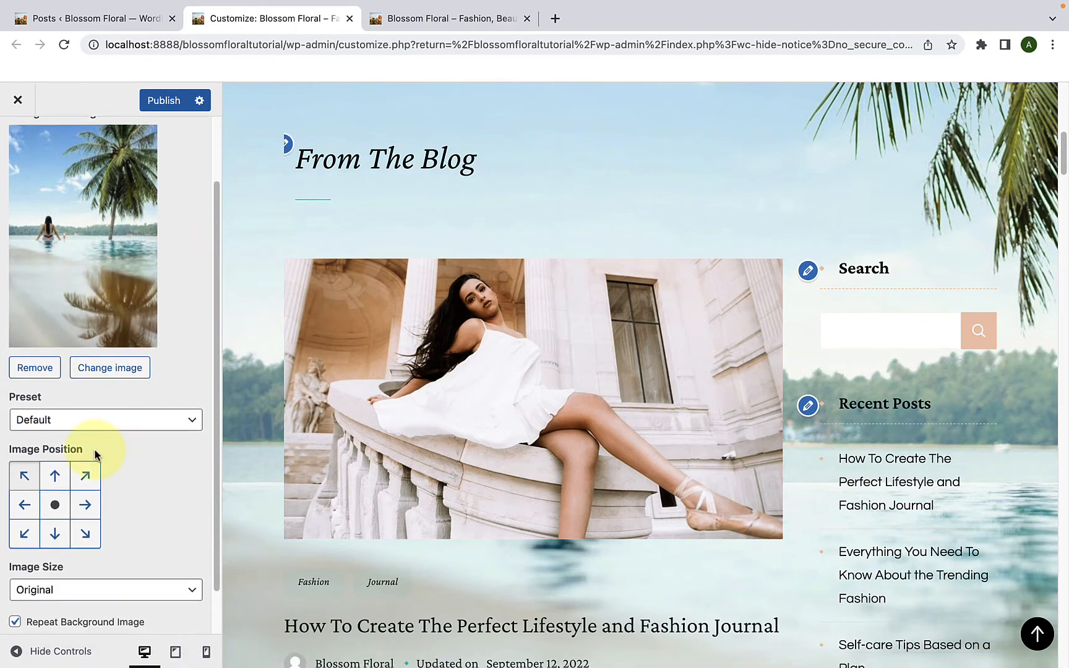
scroll(96, 455, "down", 2)
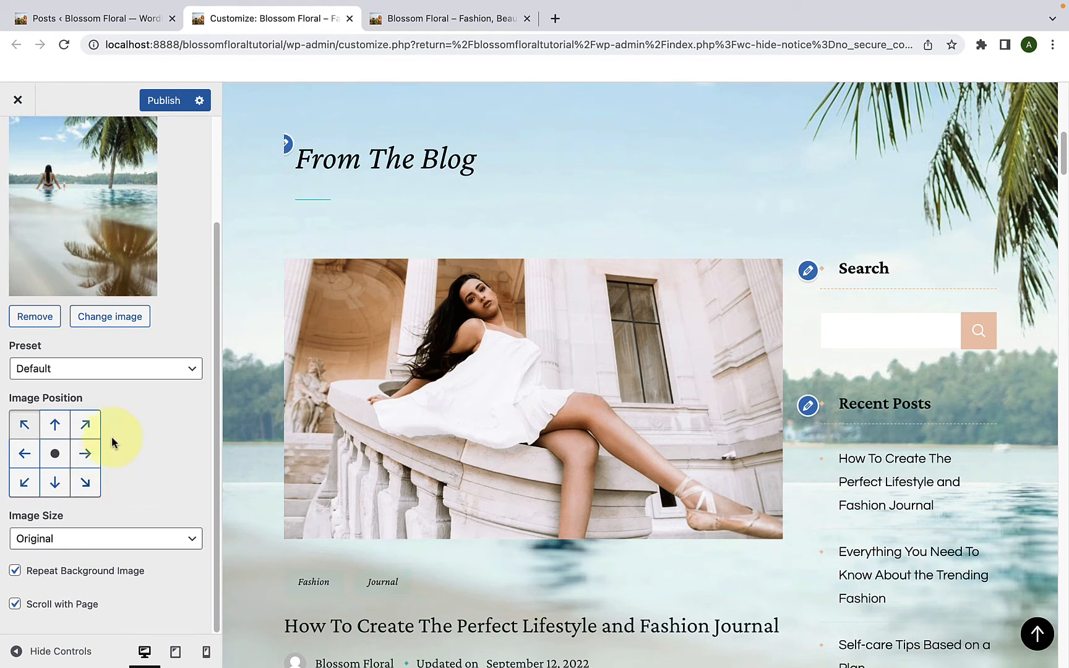
left_click(72, 374)
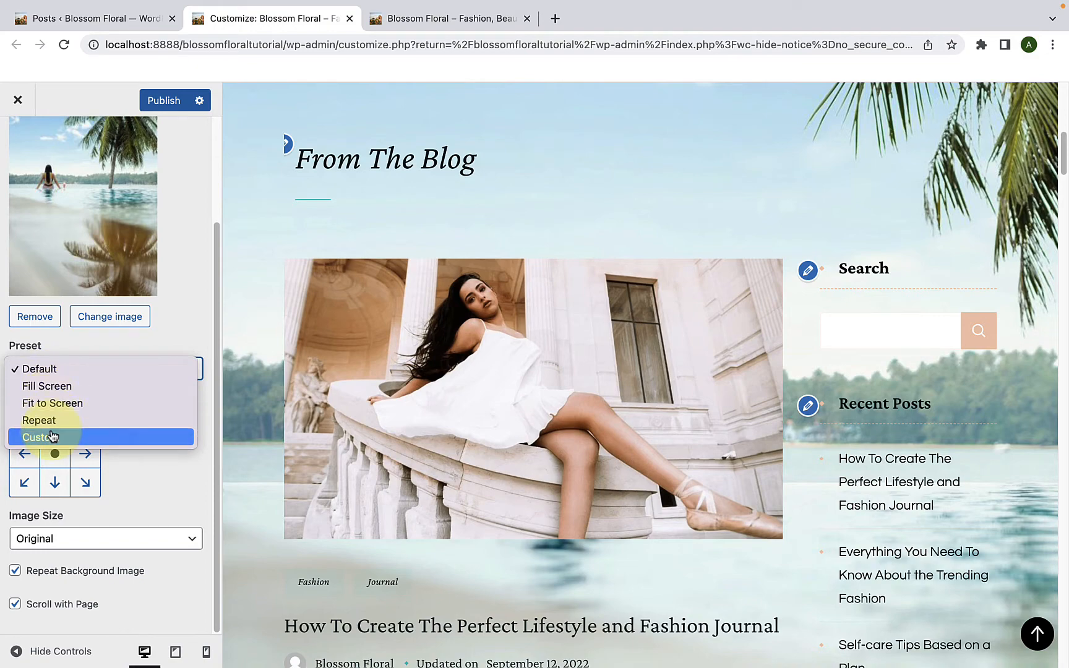
left_click(165, 480)
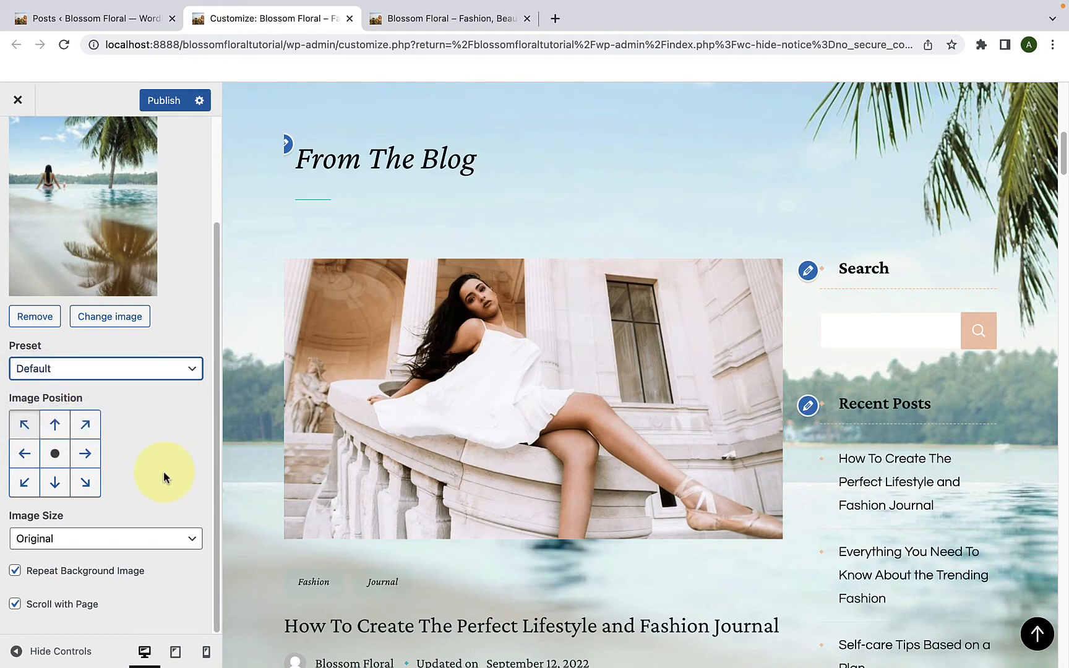
left_click(54, 425)
left_click(86, 425)
left_click(85, 454)
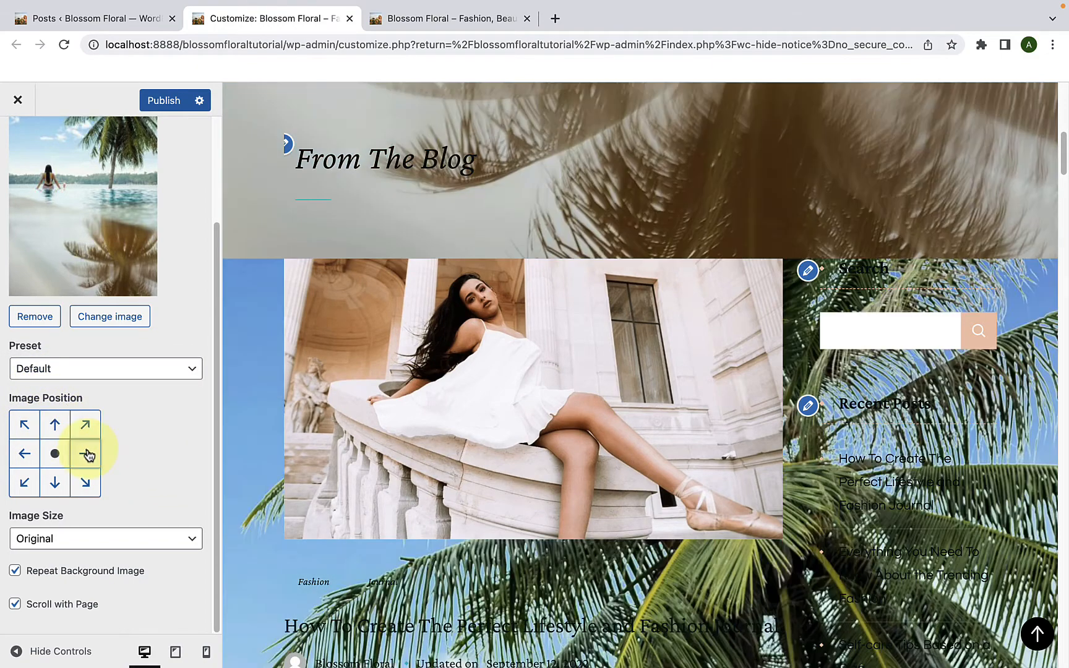
left_click(86, 483)
left_click(55, 484)
left_click(24, 483)
left_click(25, 454)
left_click(24, 425)
left_click(55, 427)
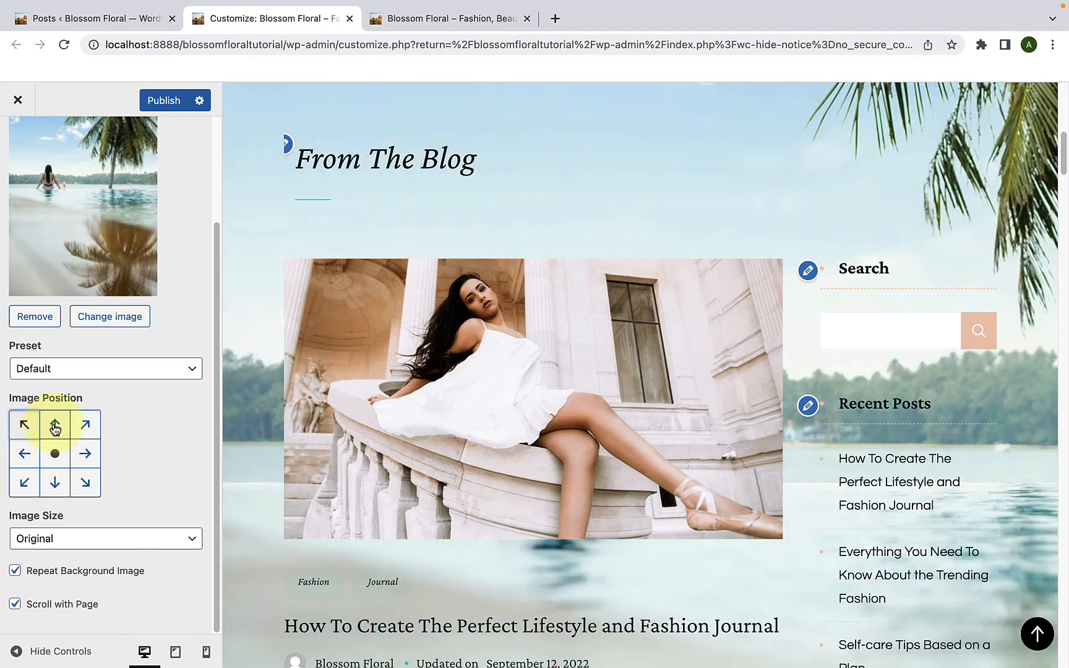
left_click(87, 432)
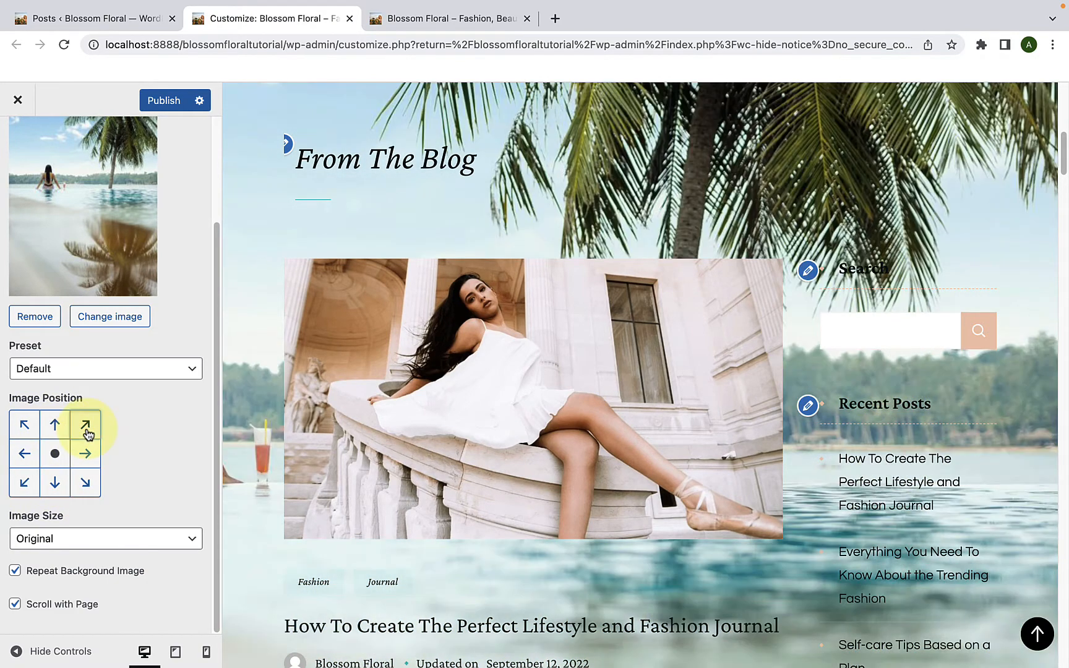
left_click(24, 425)
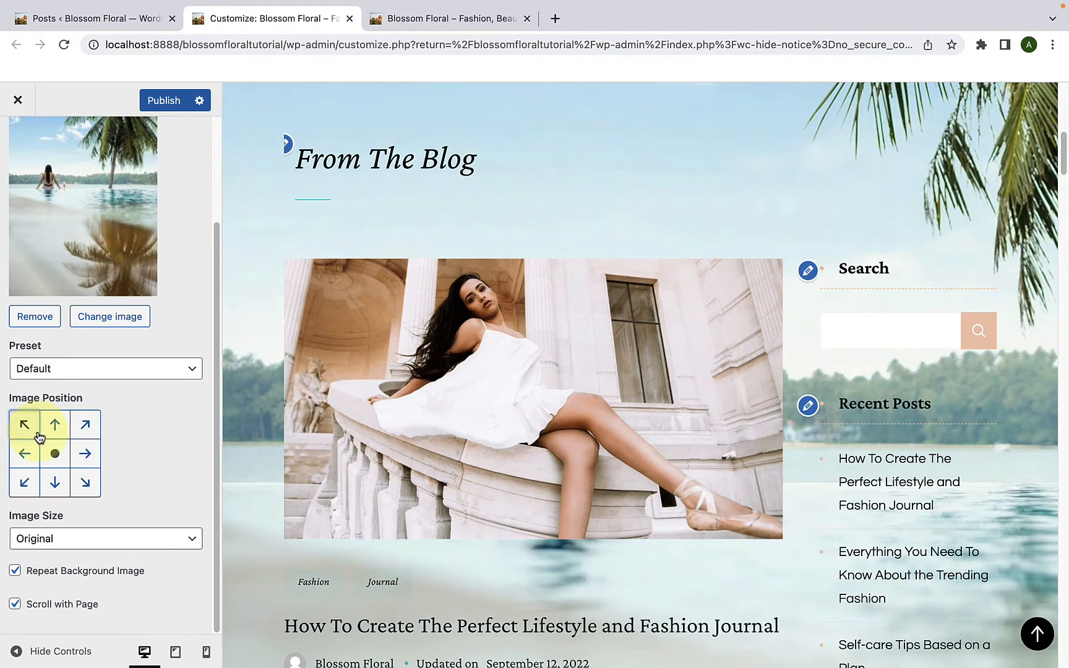
- Try the background image size as Fit to Screen and set it to Fill Screen
left_click(47, 538)
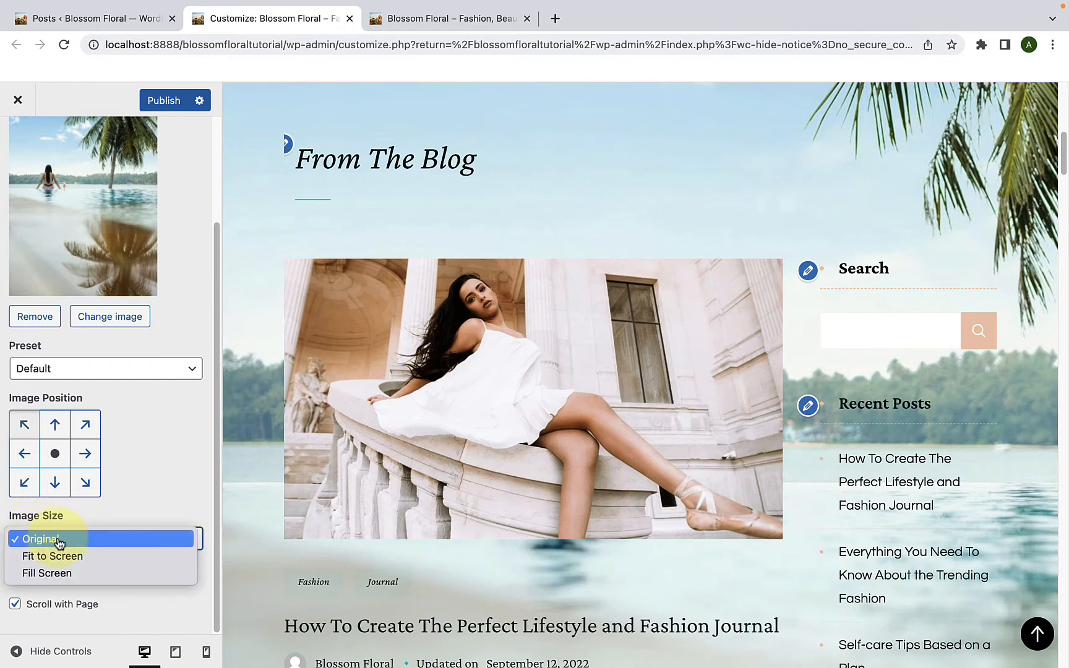
left_click(53, 556)
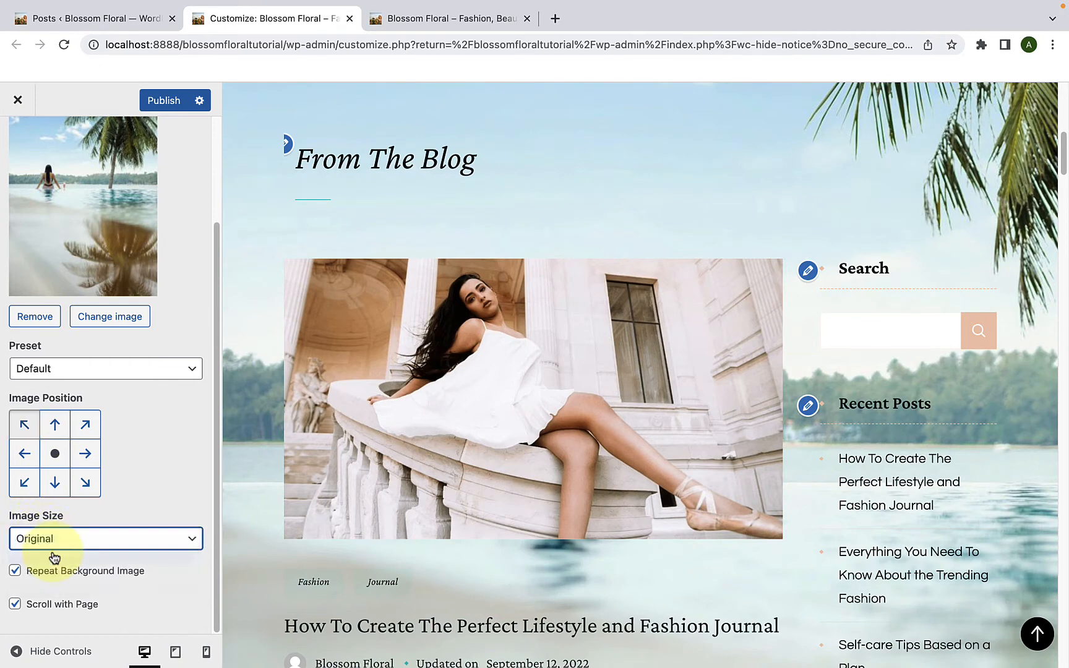
left_click(60, 548)
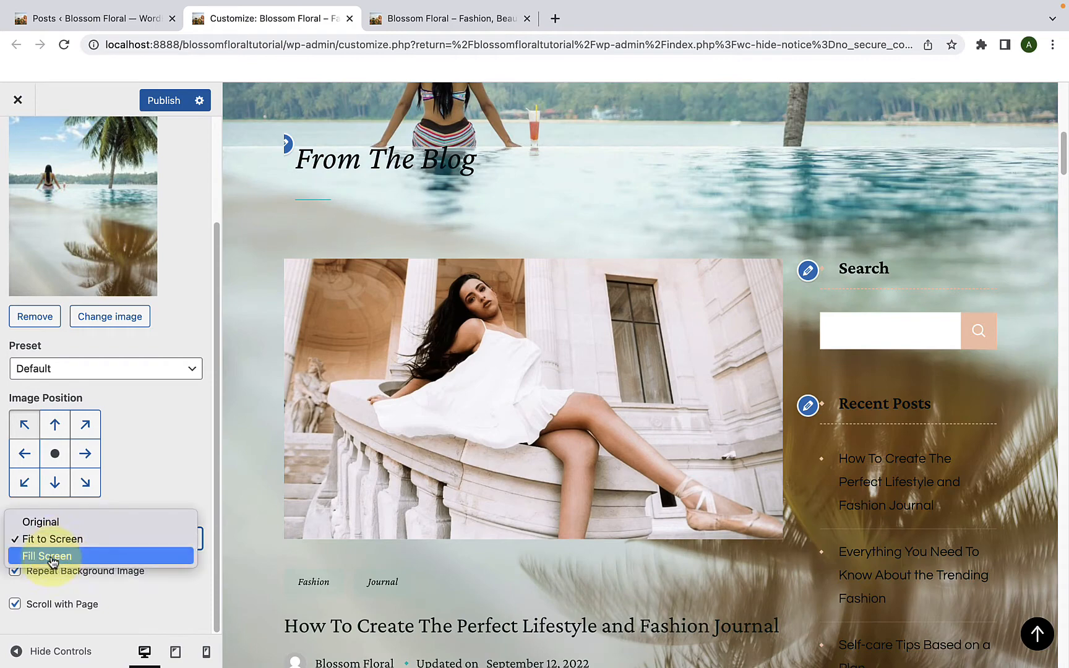
left_click(53, 555)
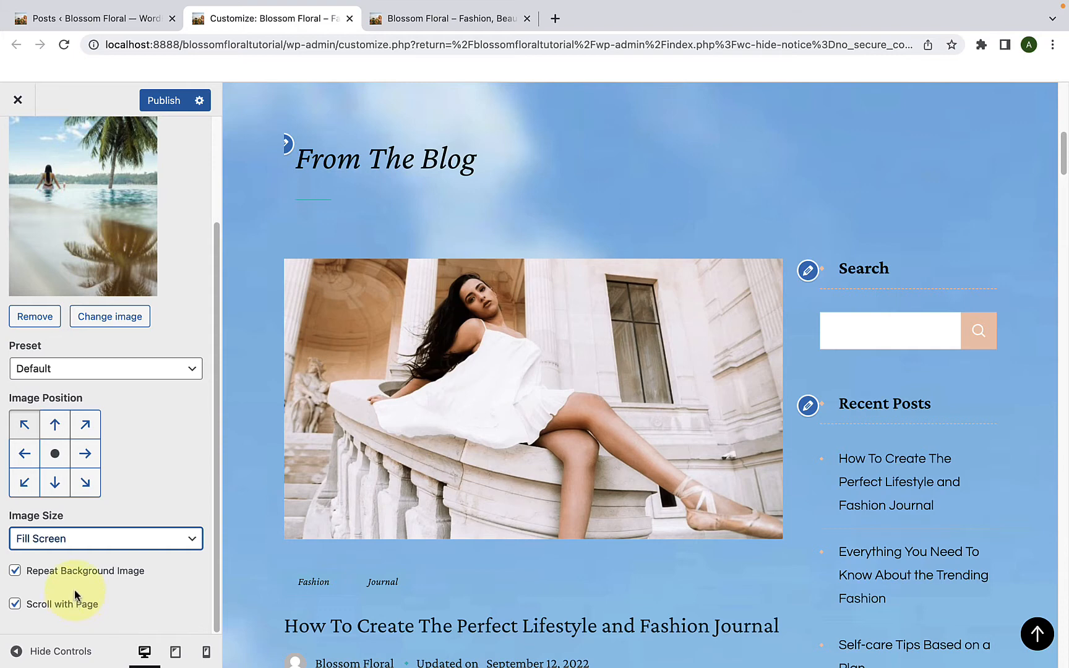
- Remove the background image, check the preview and return to Appearance Settings
scroll(80, 476, "up", 4)
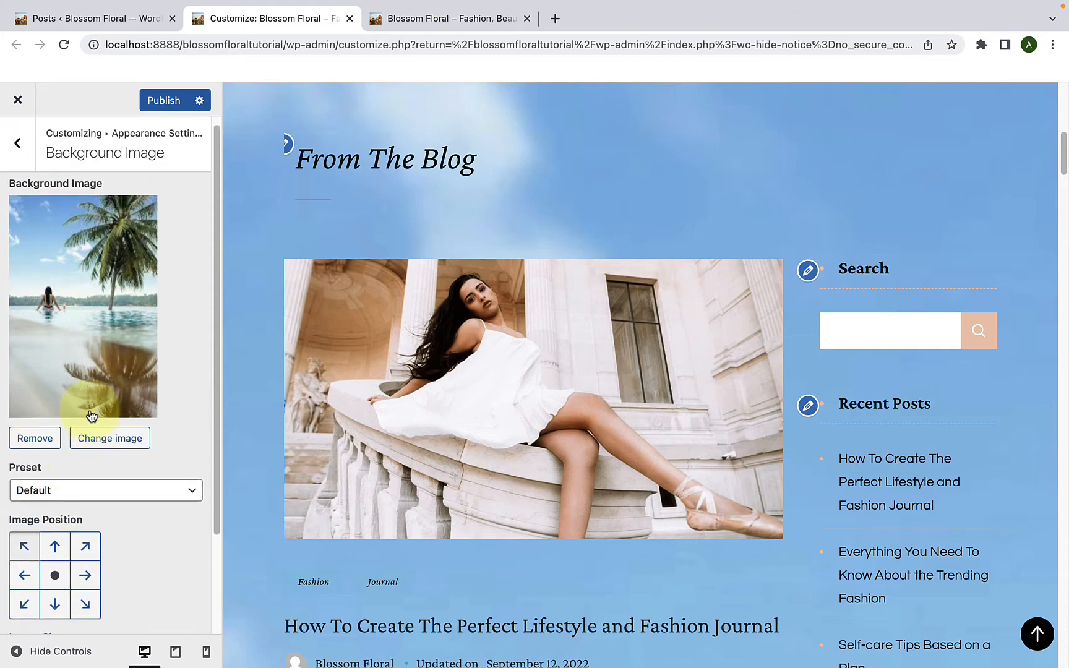
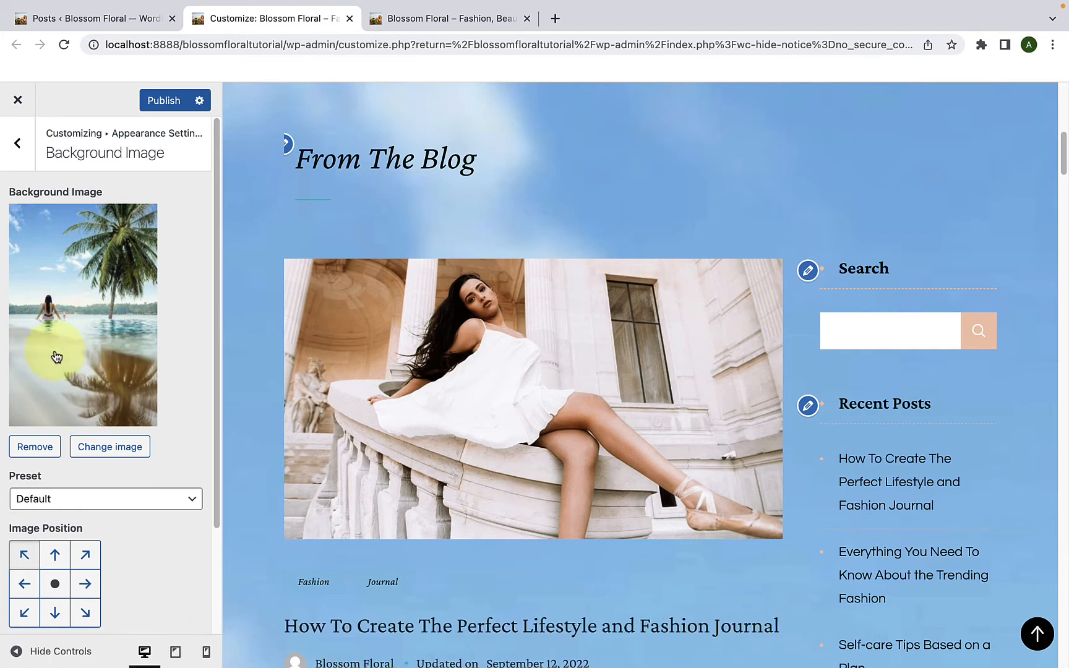
left_click(35, 447)
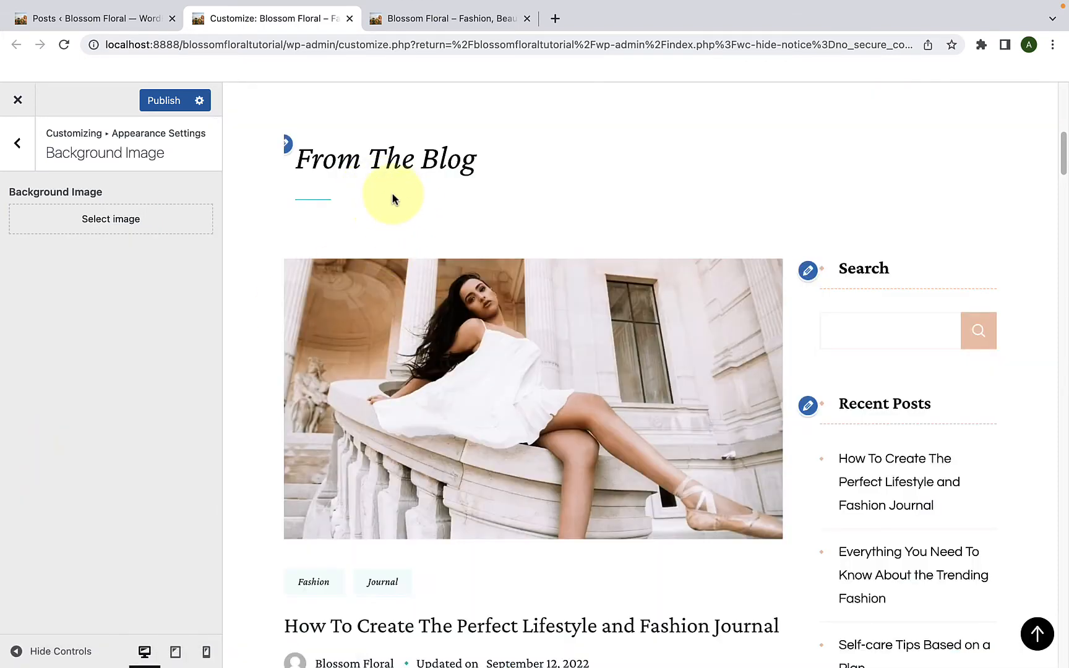
scroll(380, 223, "up", 8)
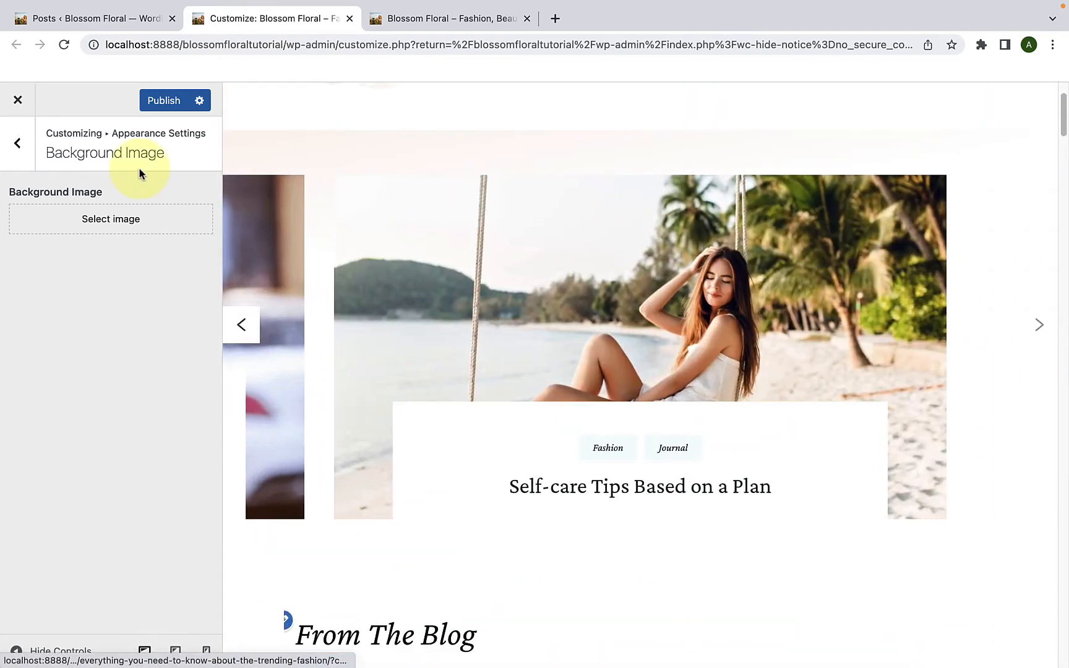
left_click(24, 166)
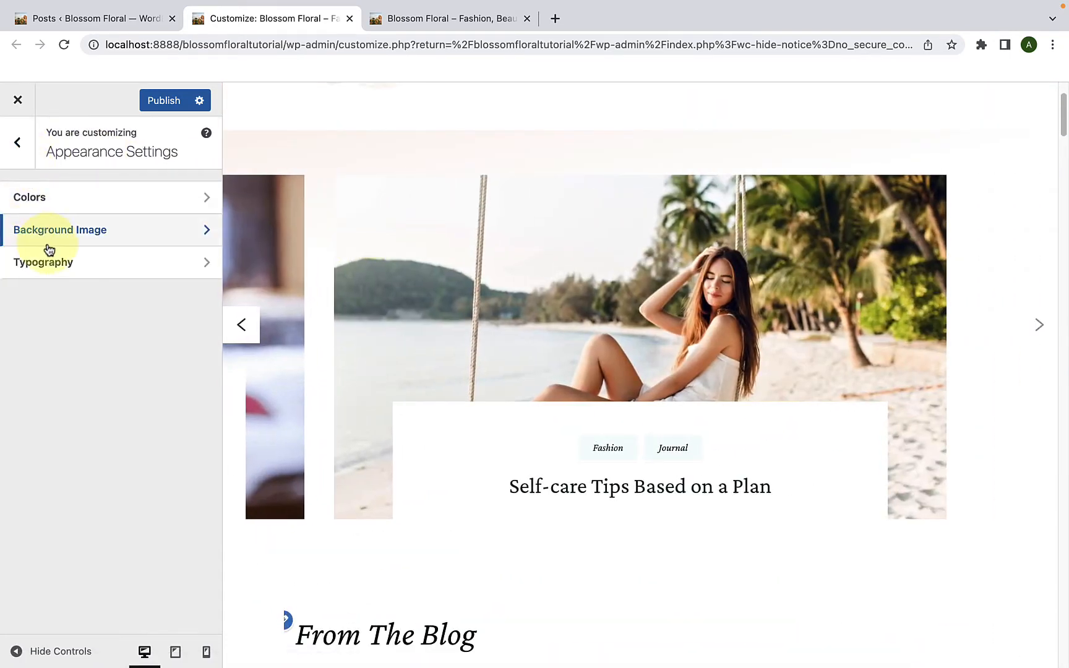
- Open the typography settings and look over the site's current text styling in the preview
left_click(72, 270)
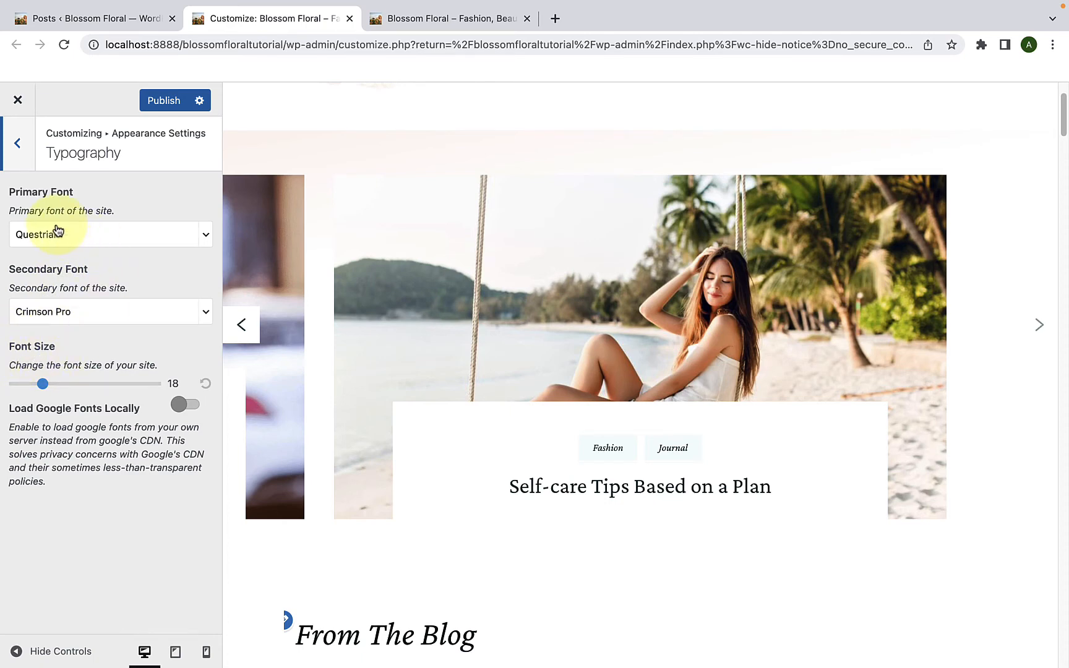
scroll(552, 404, "down", 5)
scroll(554, 407, "down", 10)
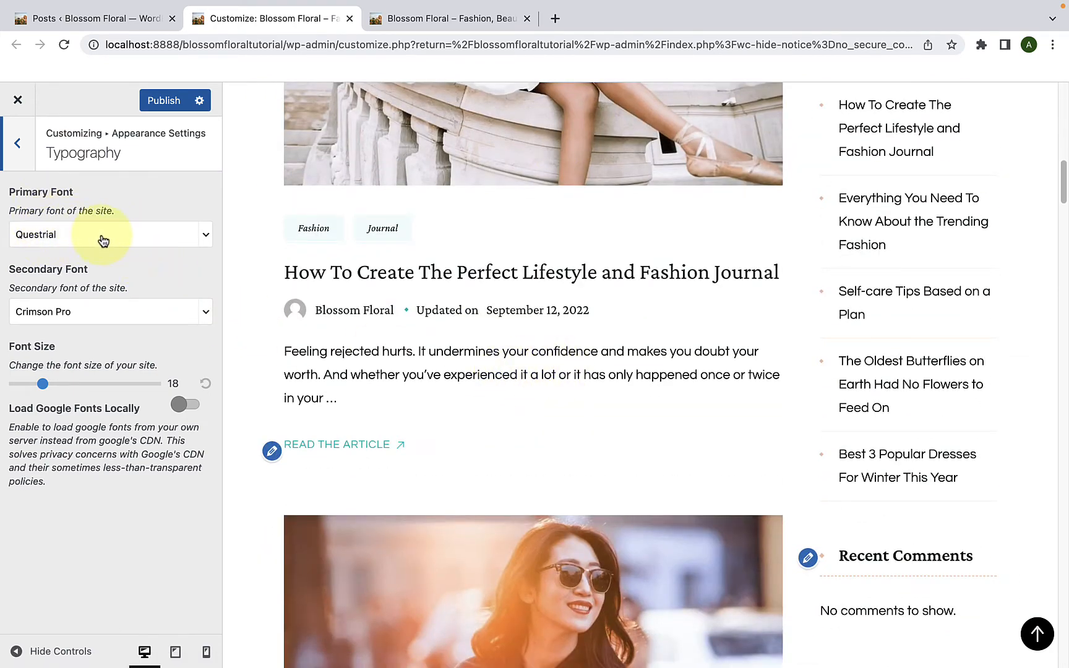
- Try Times New Roman, Times as the site's primary font and check the blog text in the preview
left_click(80, 242)
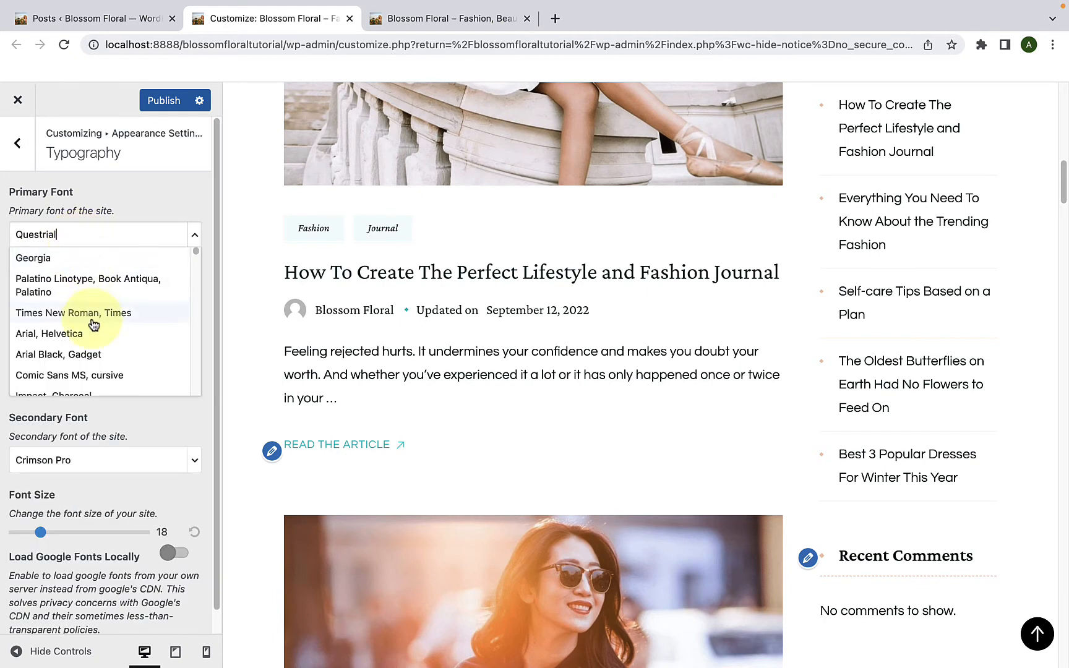
scroll(103, 379, "down", 8)
scroll(106, 368, "up", 8)
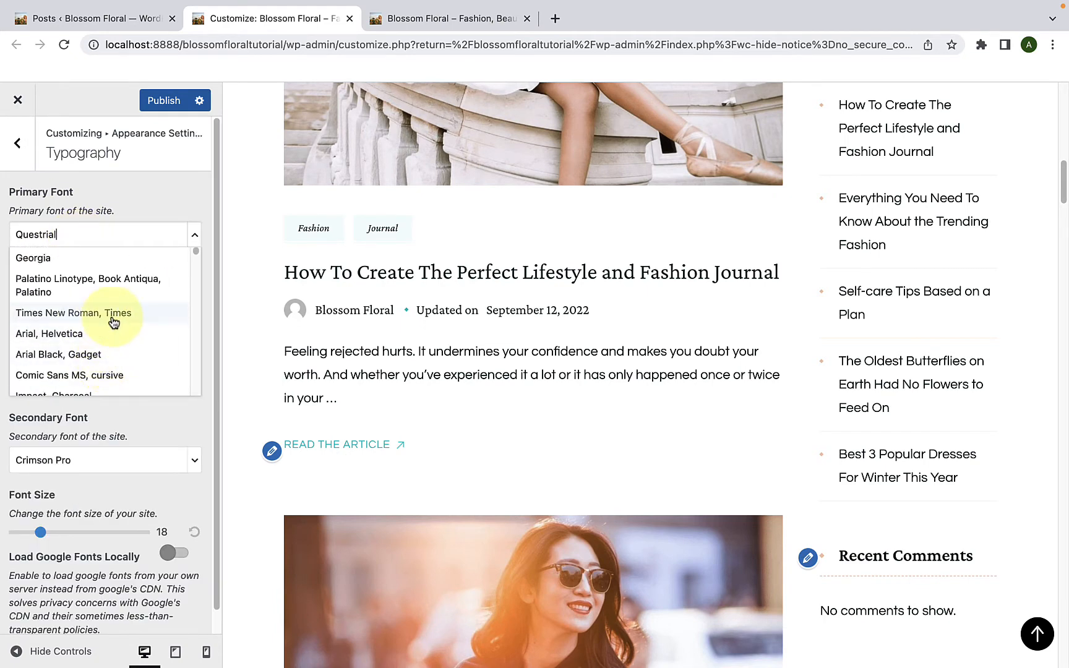
left_click(114, 314)
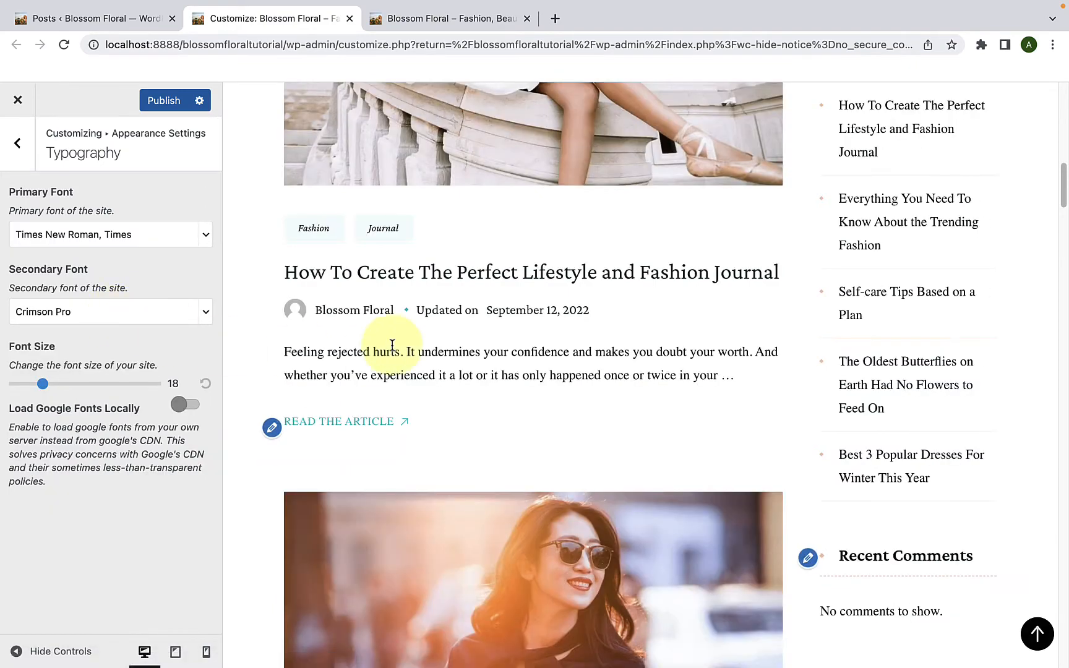
scroll(780, 371, "down", 1)
scroll(783, 390, "down", 15)
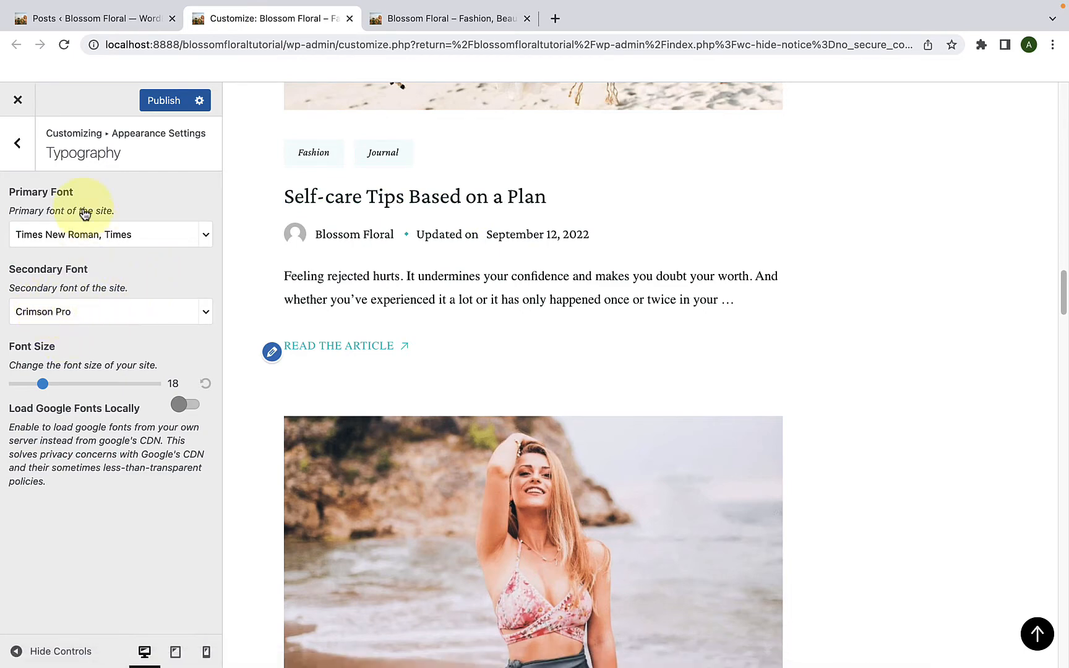
- Try DM Serif Display as the site's secondary font and check the post titles and widget headings in the preview
left_click(81, 318)
scroll(88, 378, "down", 8)
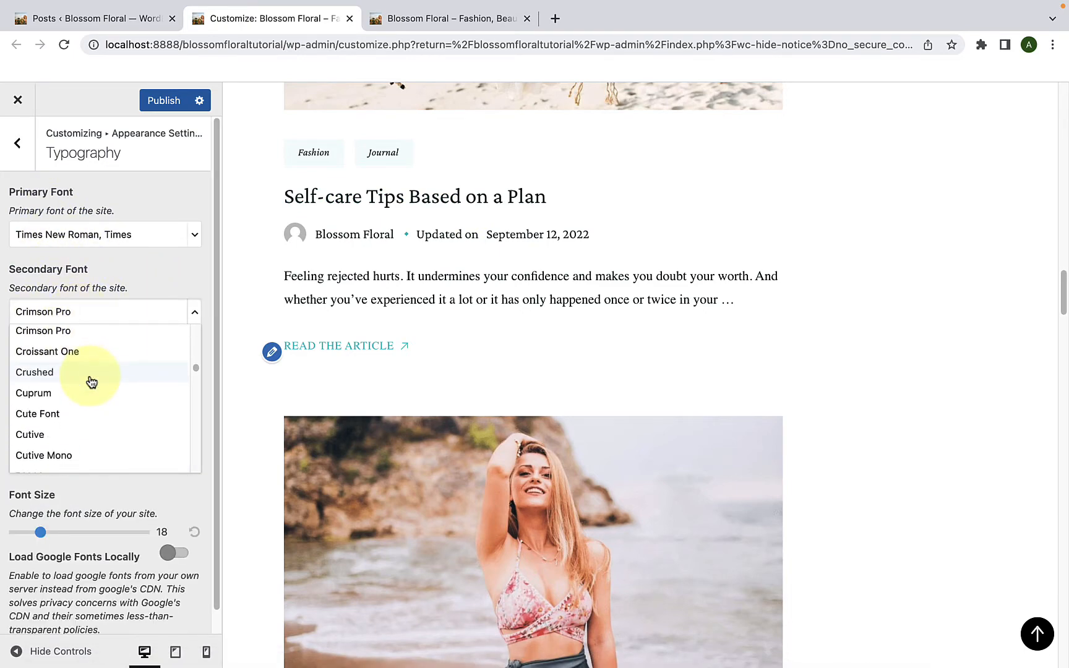
scroll(92, 386, "down", 1)
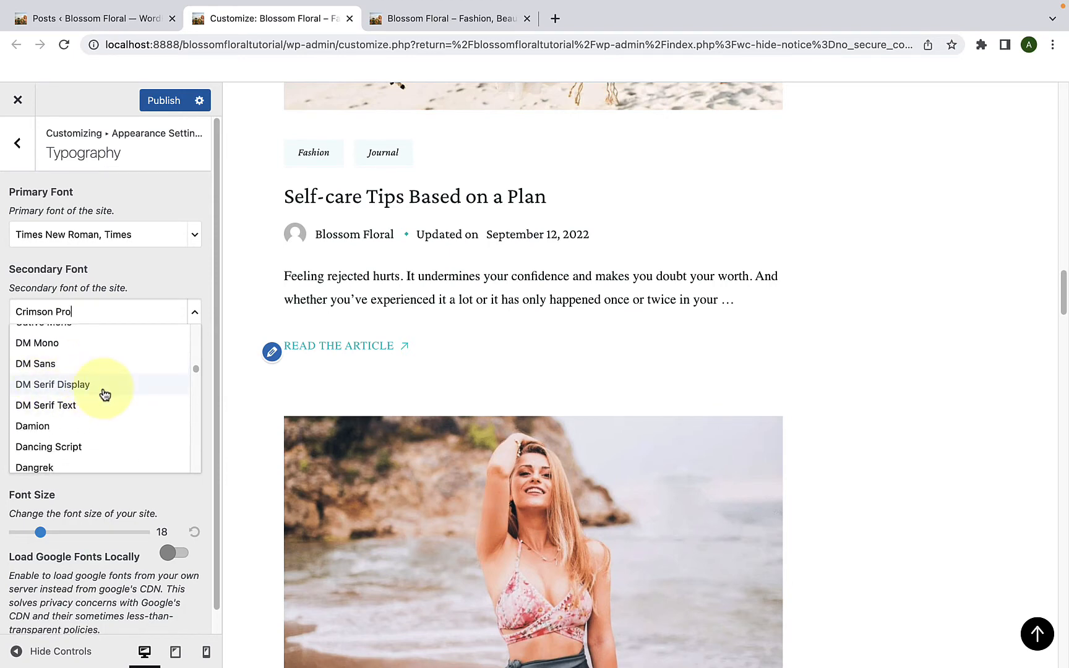
left_click(103, 388)
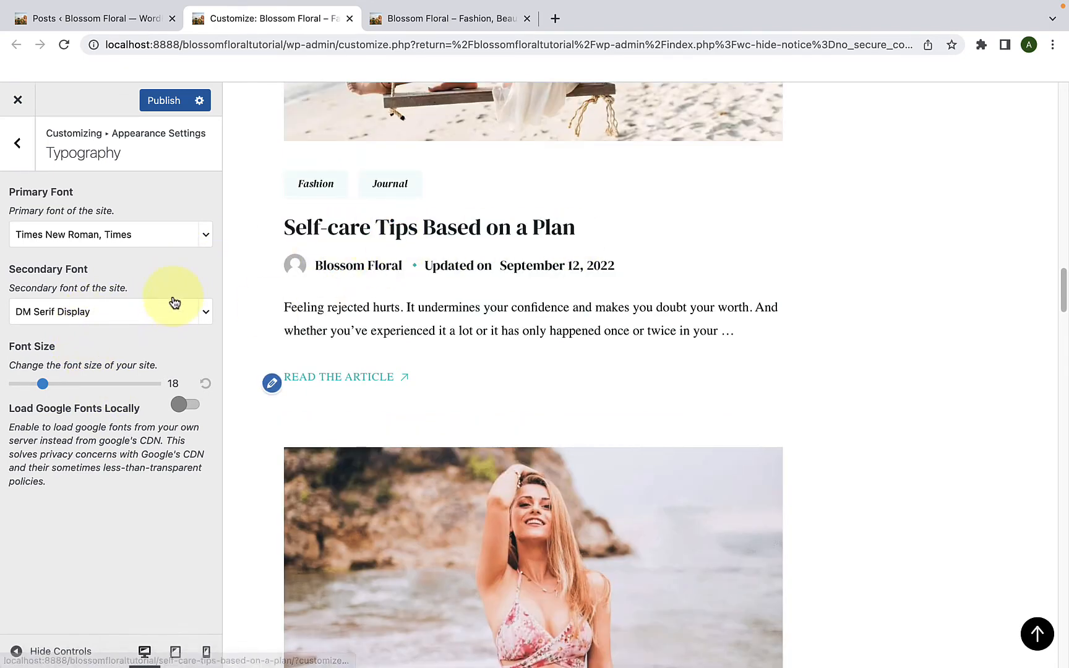
scroll(568, 342, "down", 8)
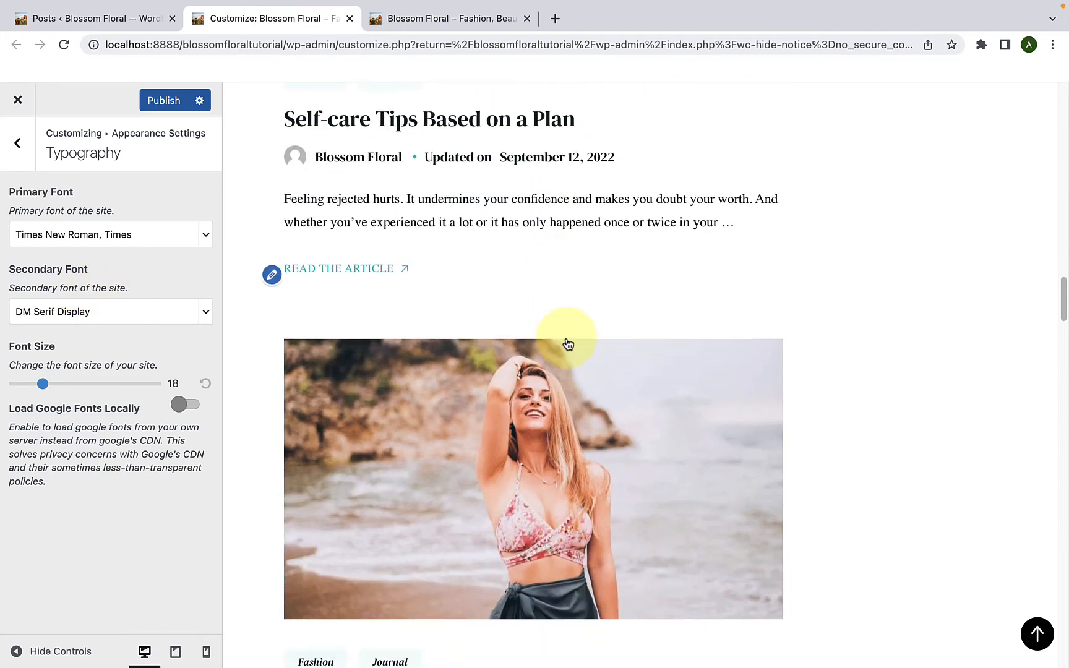
scroll(568, 344, "up", 10)
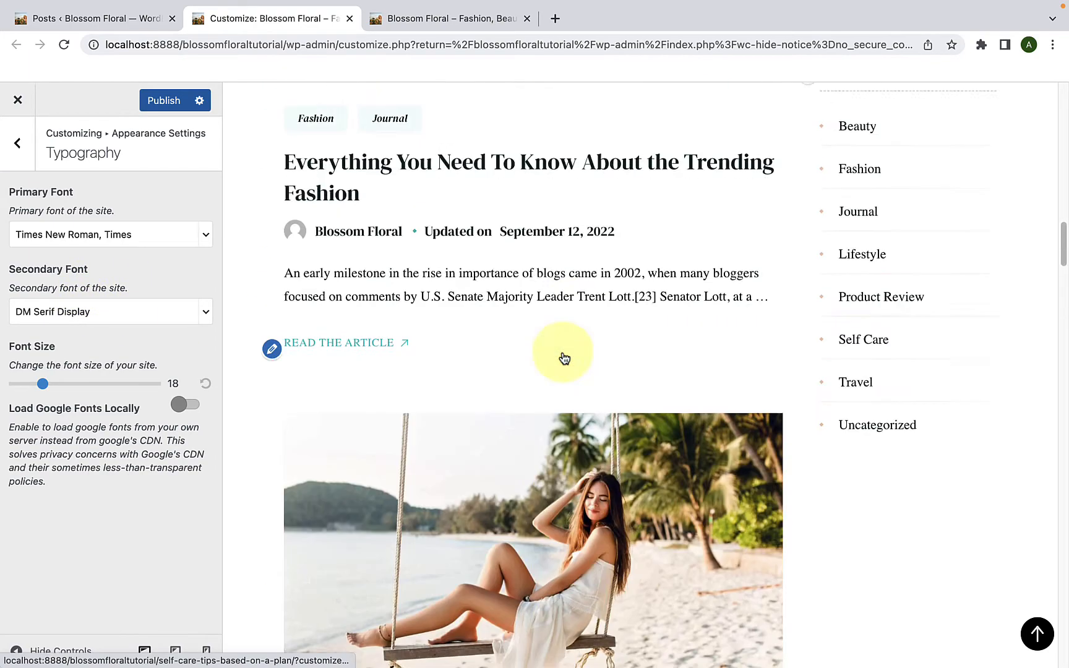
scroll(563, 358, "up", 10)
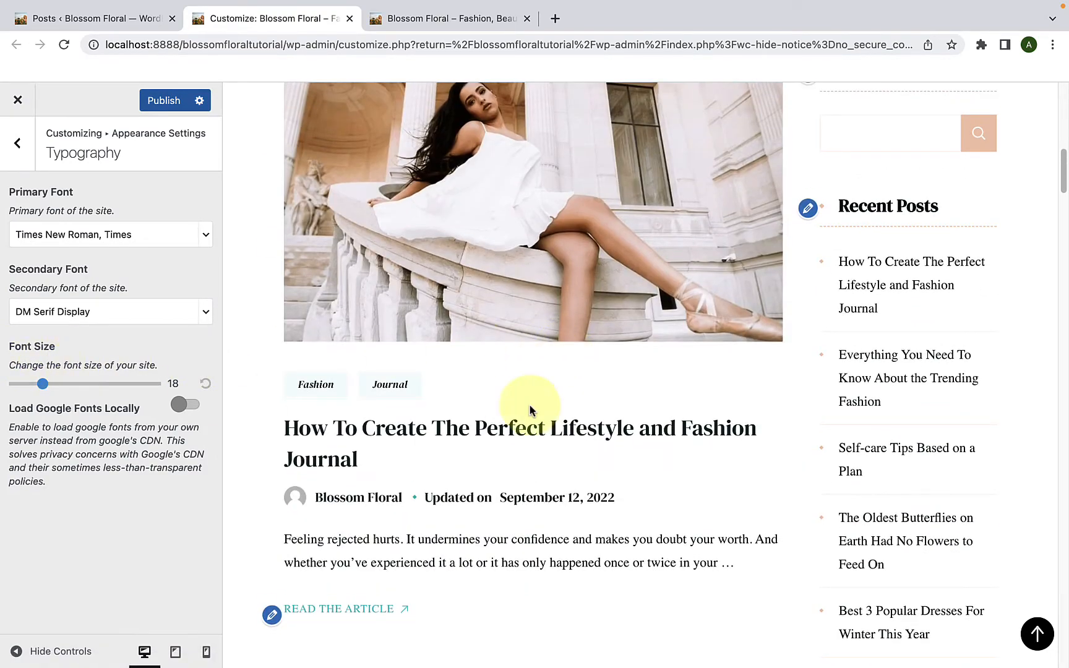
scroll(540, 393, "down", 5)
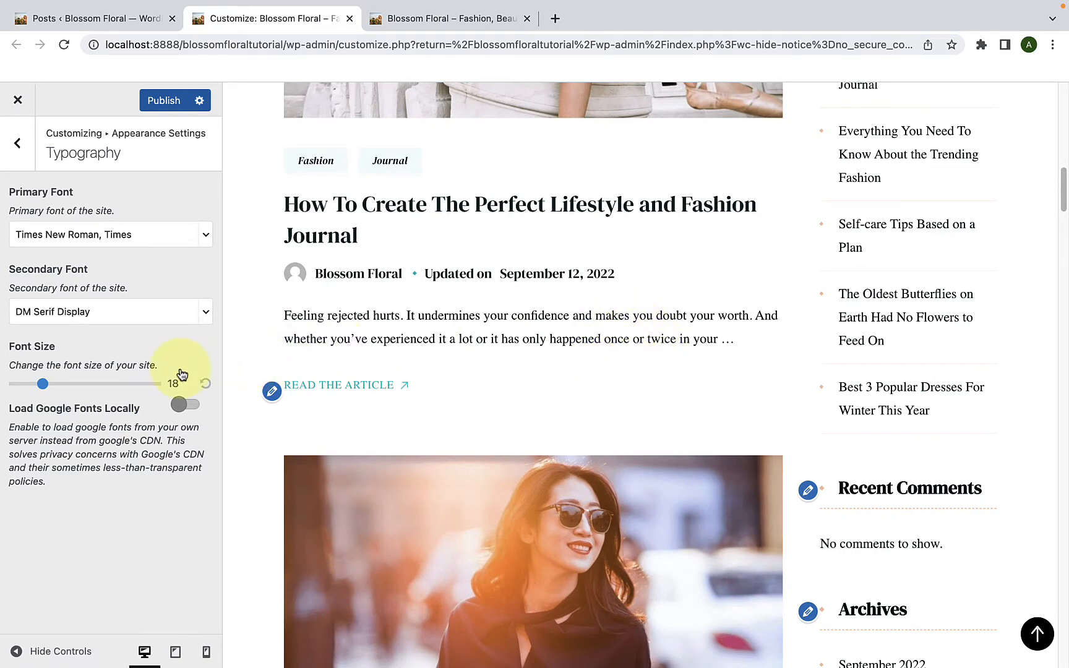
- Try a site font size of 23, check the posts in the preview, and set the size back to 18
left_click_drag(43, 386, 61, 387)
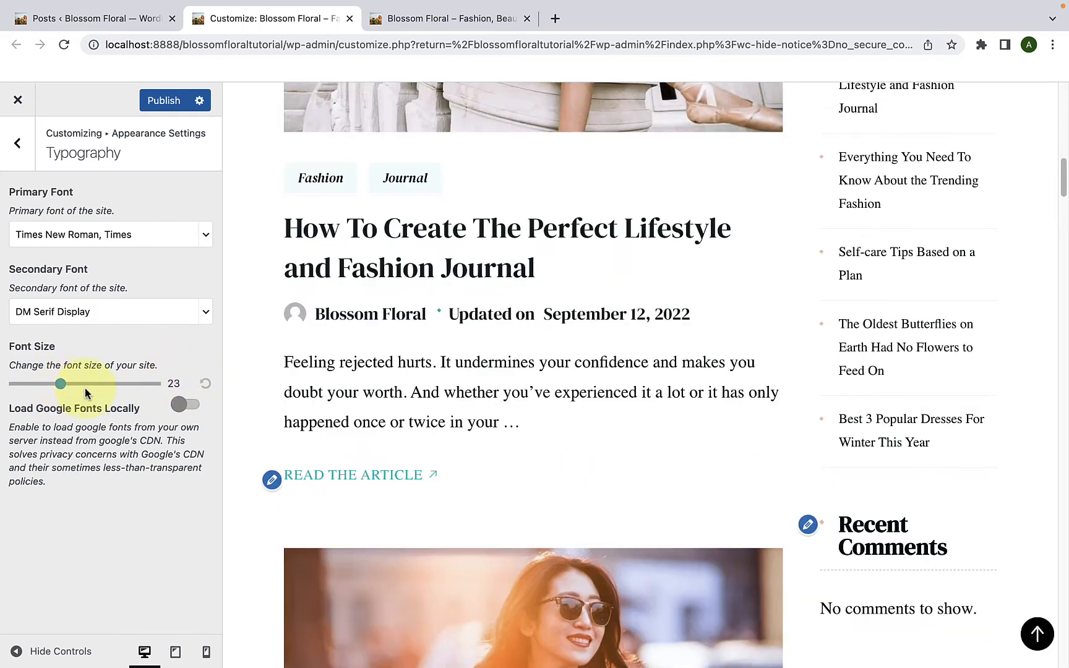
scroll(460, 396, "down", 12)
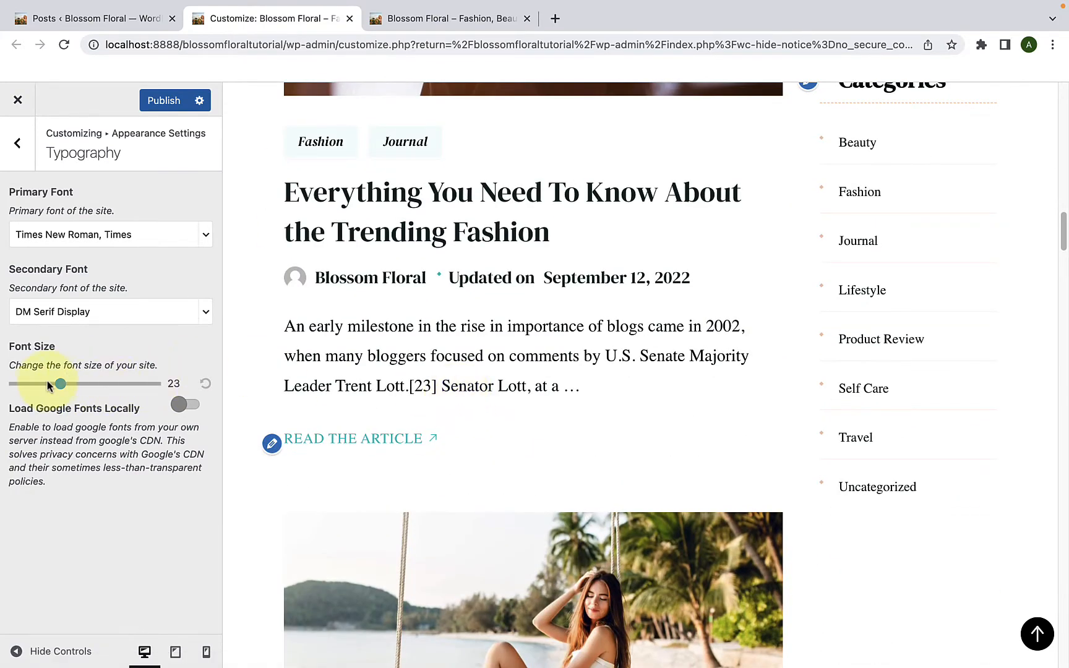
left_click_drag(60, 386, 41, 385)
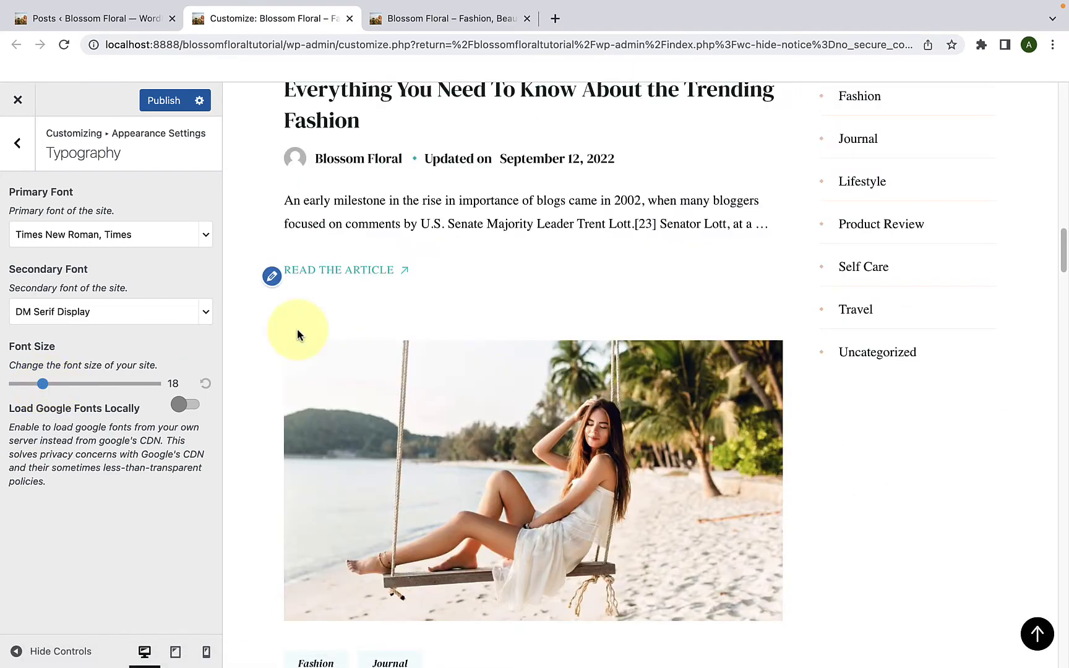
scroll(520, 309, "down", 4)
scroll(519, 322, "down", 4)
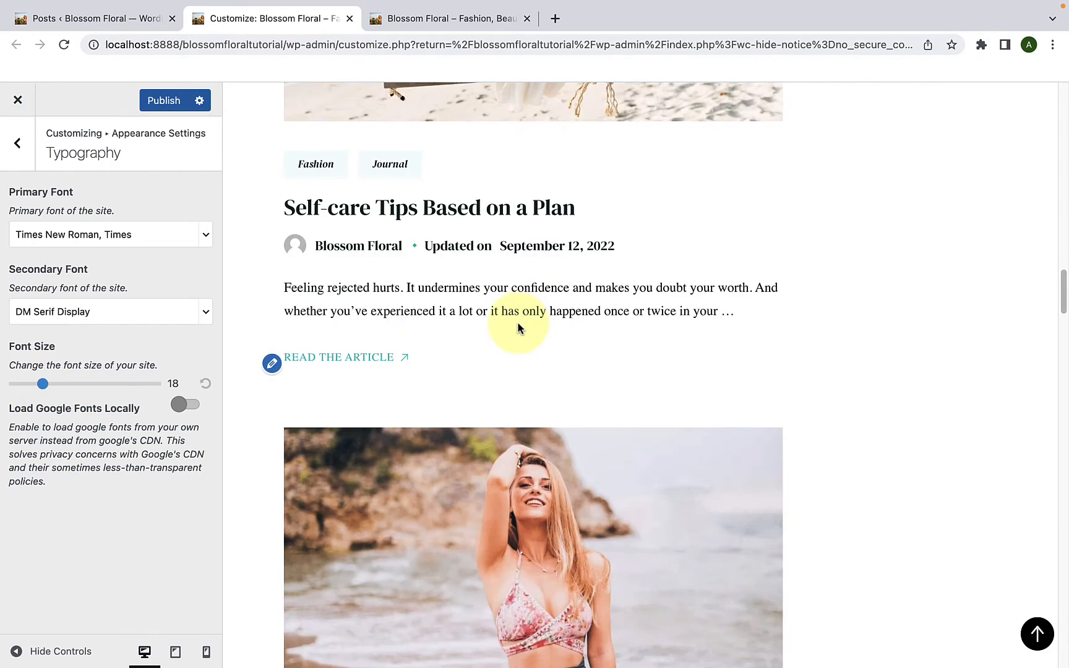
scroll(519, 328, "down", 9)
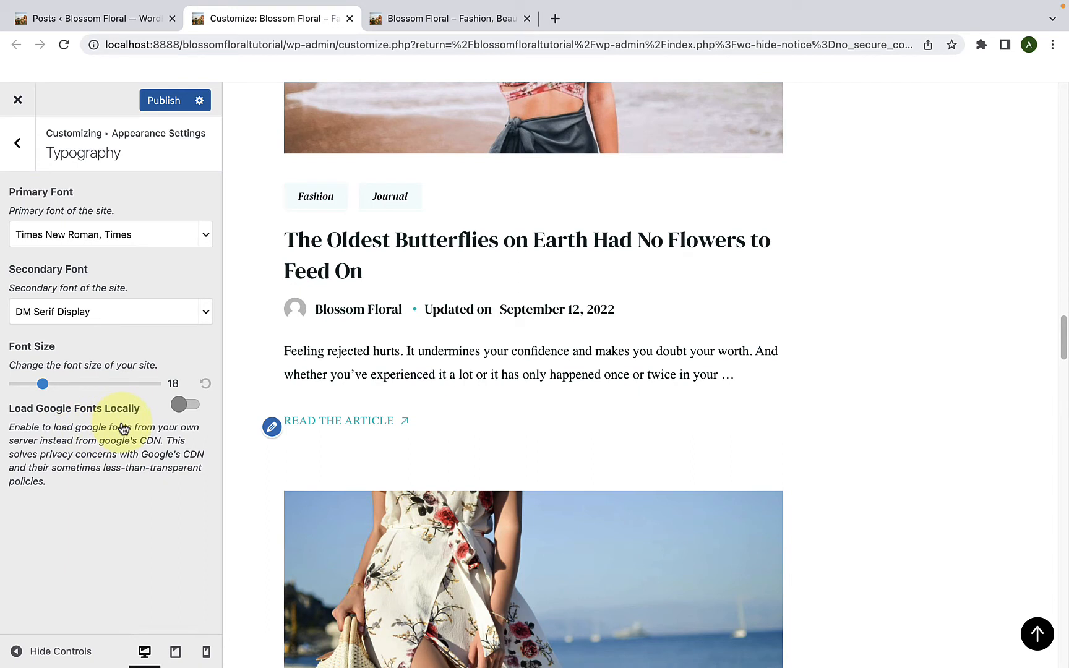
- Enable loading Google fonts locally and preloading of the local fonts
left_click(191, 407)
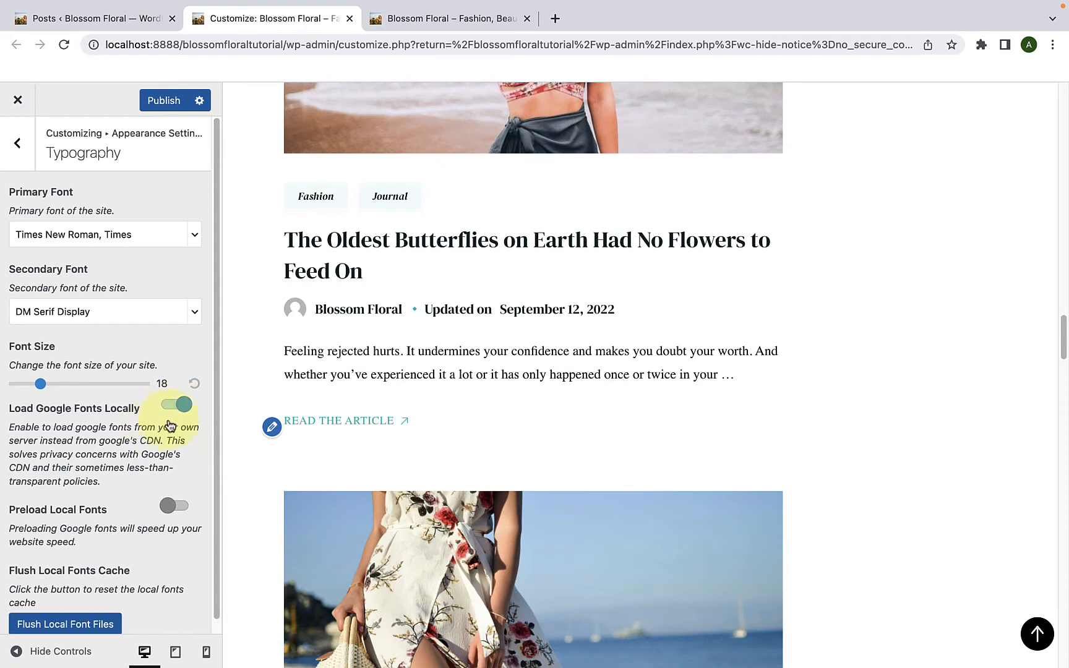
scroll(161, 438, "down", 1)
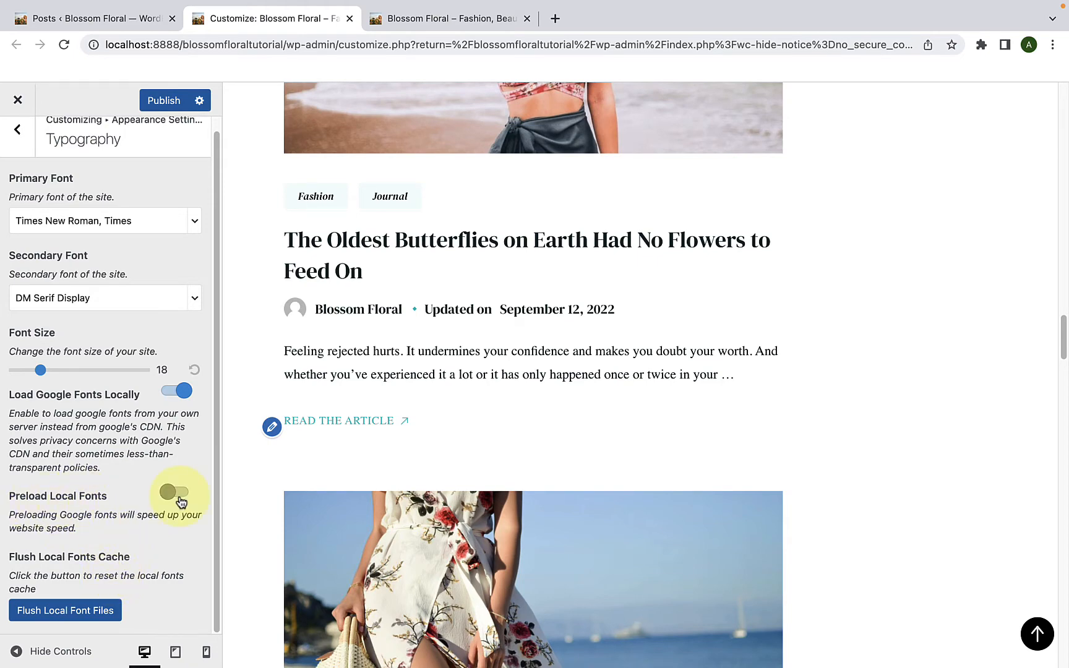
left_click(179, 493)
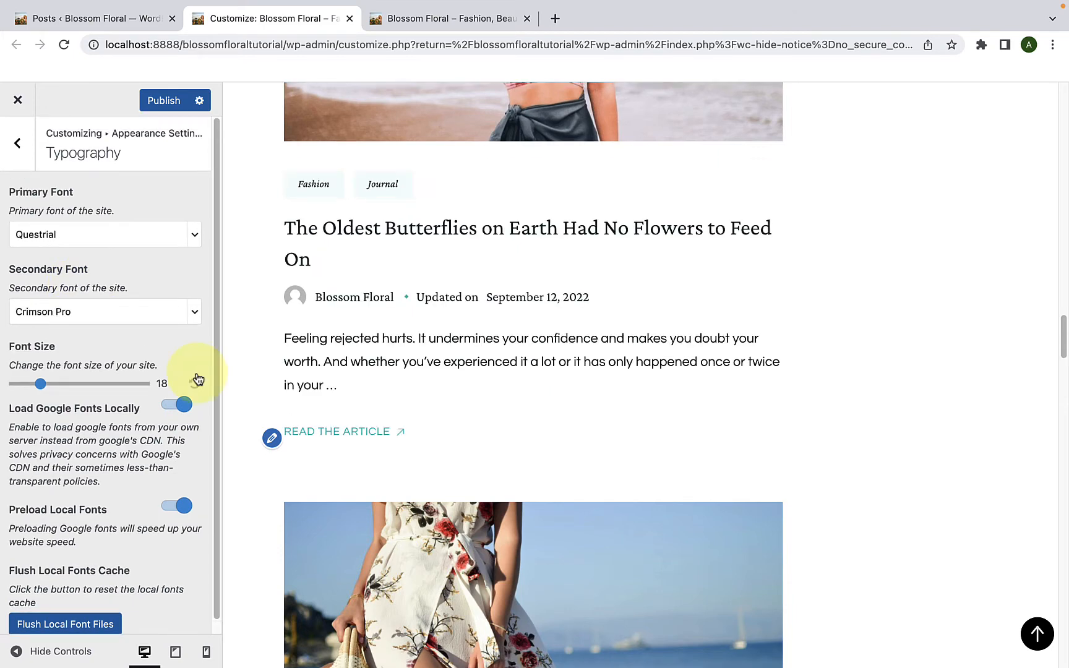
- Publish the typography changes and open the Banner Section of the Front Page Settings
left_click(170, 105)
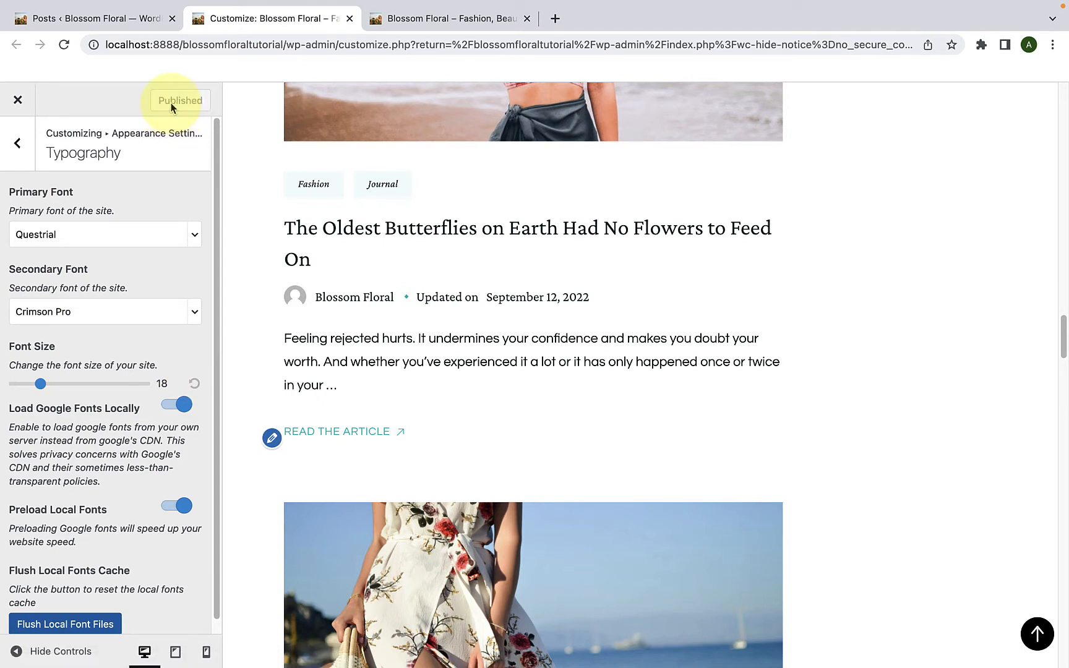
left_click(19, 146)
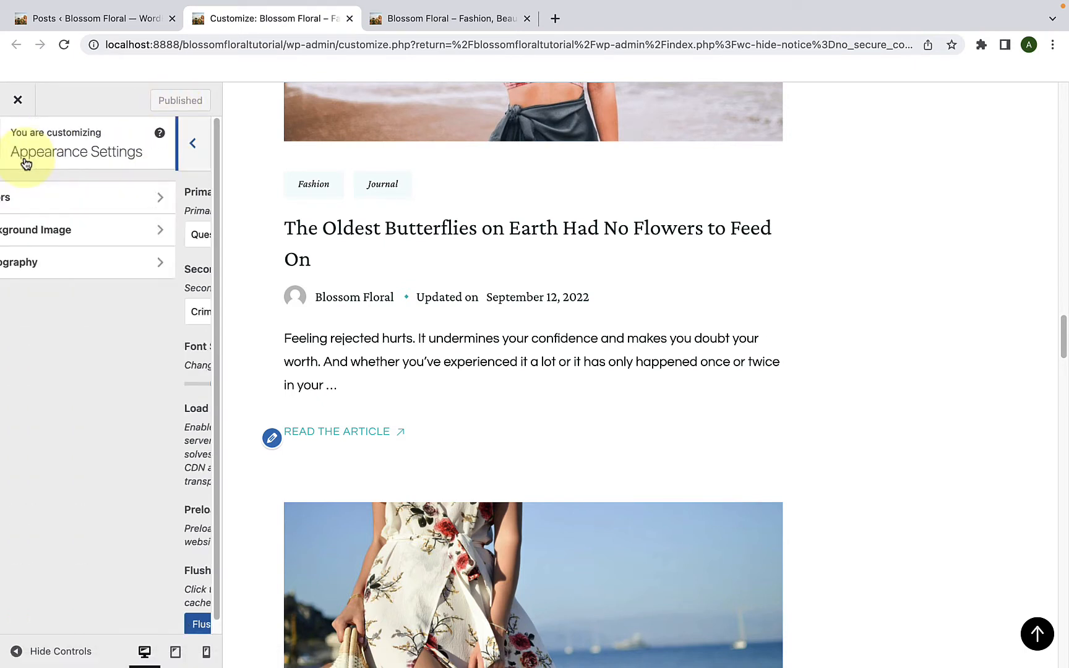
left_click(19, 146)
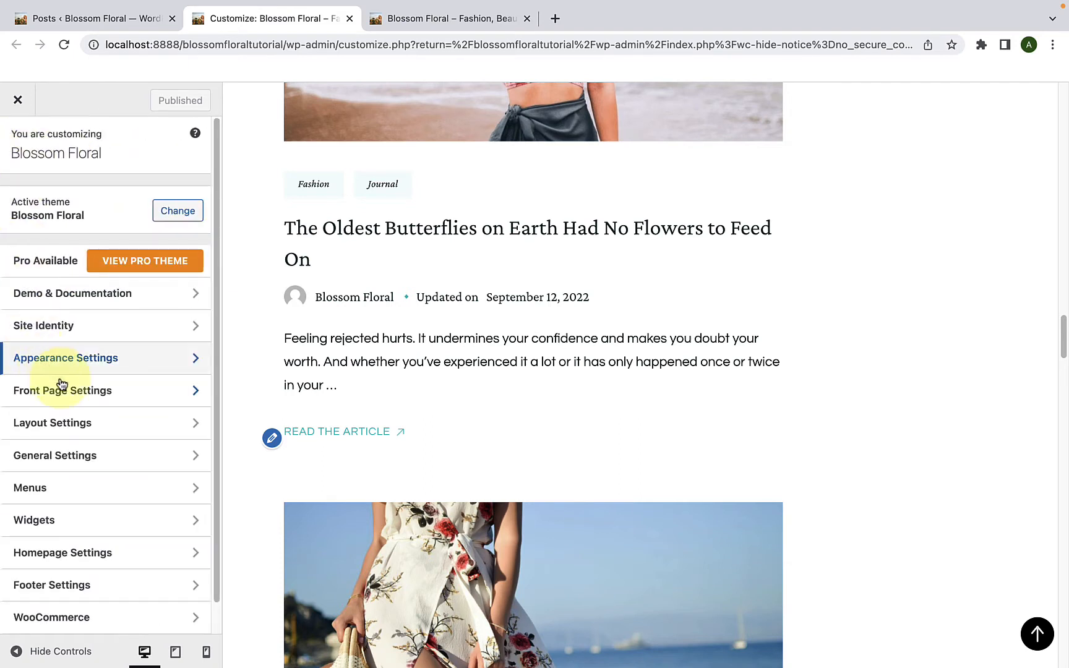
left_click(94, 391)
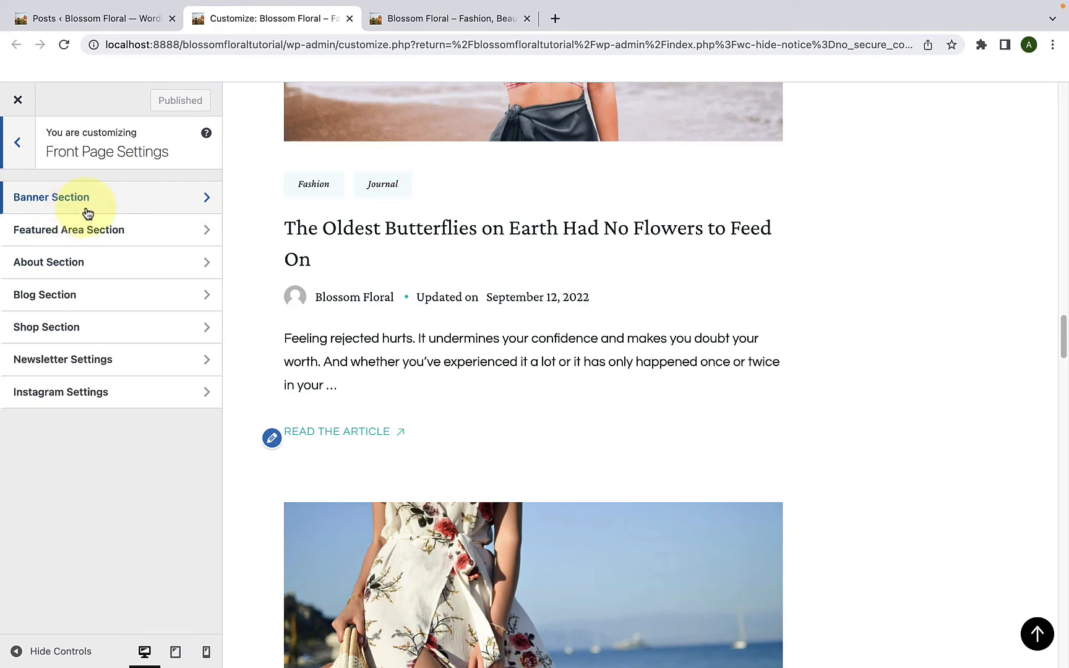
left_click(88, 213)
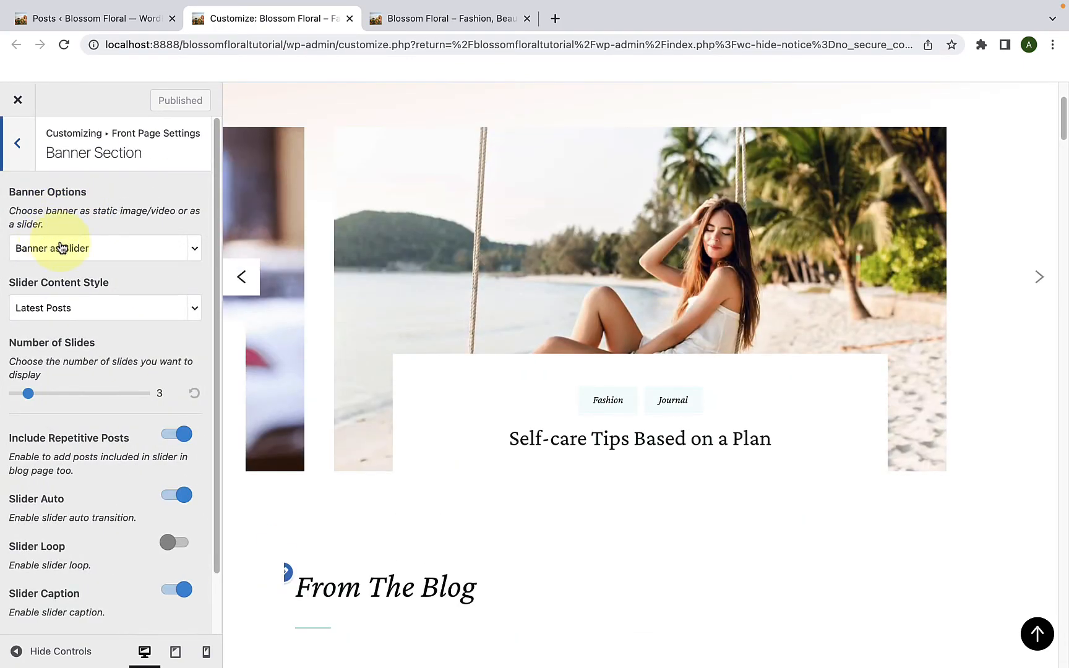
- Try disabling the banner section, check the preview, and switch the banner option back to Banner as Slider
left_click(73, 245)
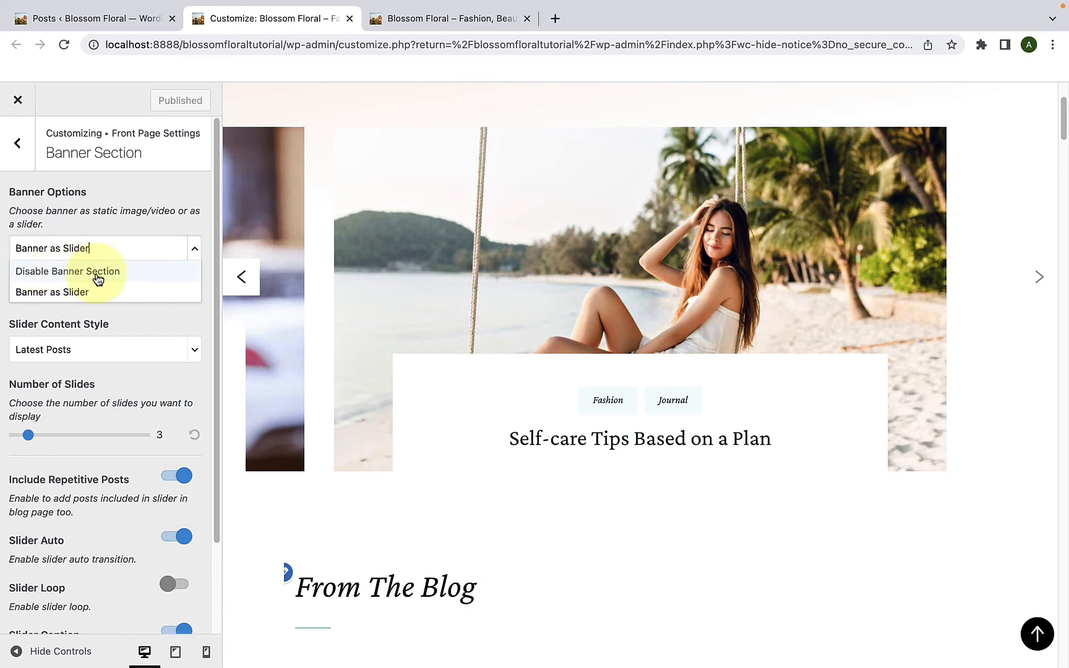
left_click(124, 279)
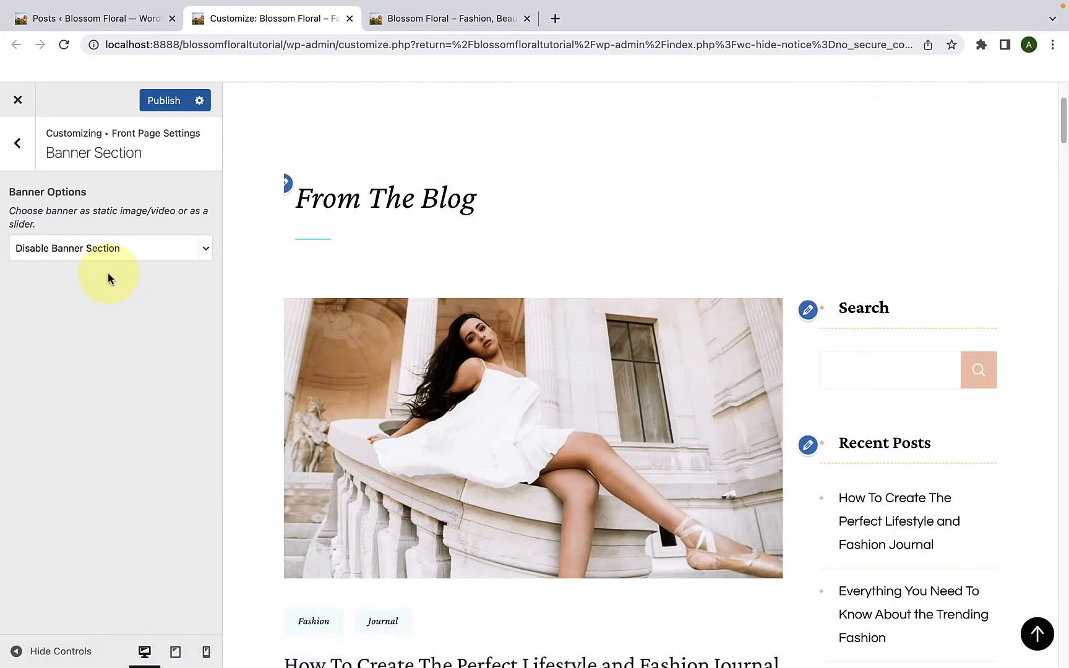
scroll(755, 232, "up", 1)
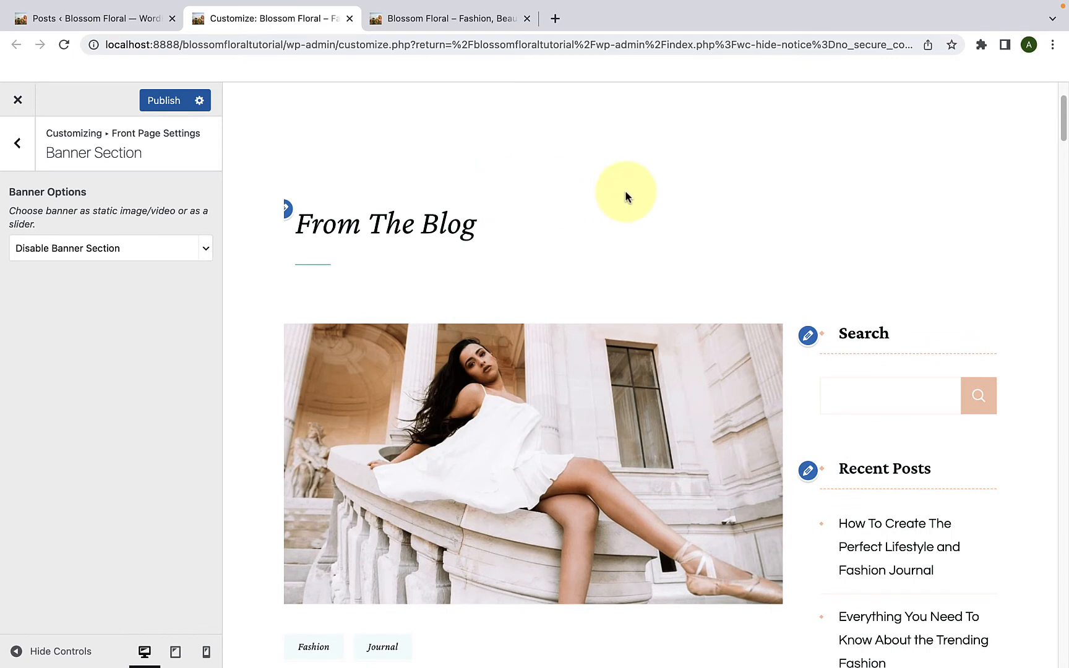
left_click(206, 252)
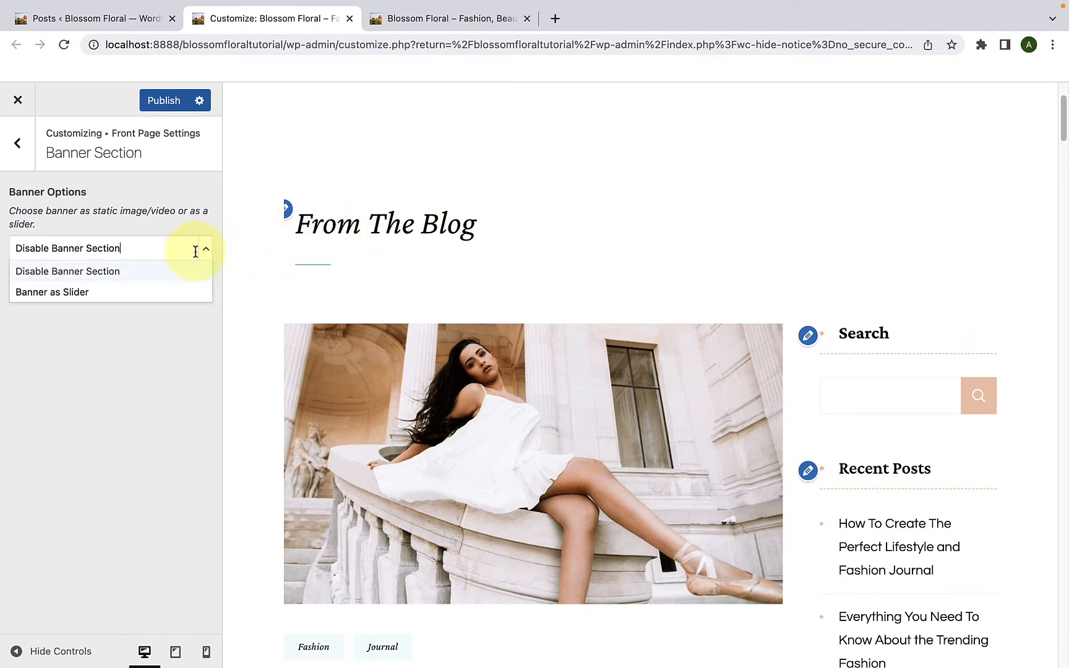
left_click(152, 294)
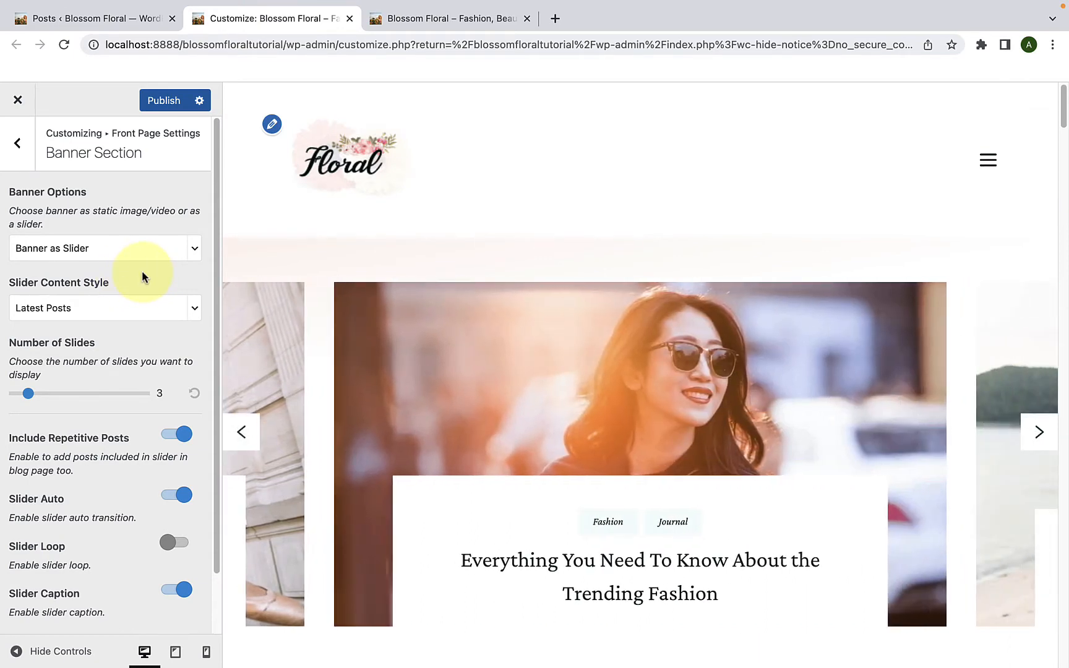
- Choose Latest Posts as the slider content style and set the number of slides to 8
scroll(100, 304, "down", 1)
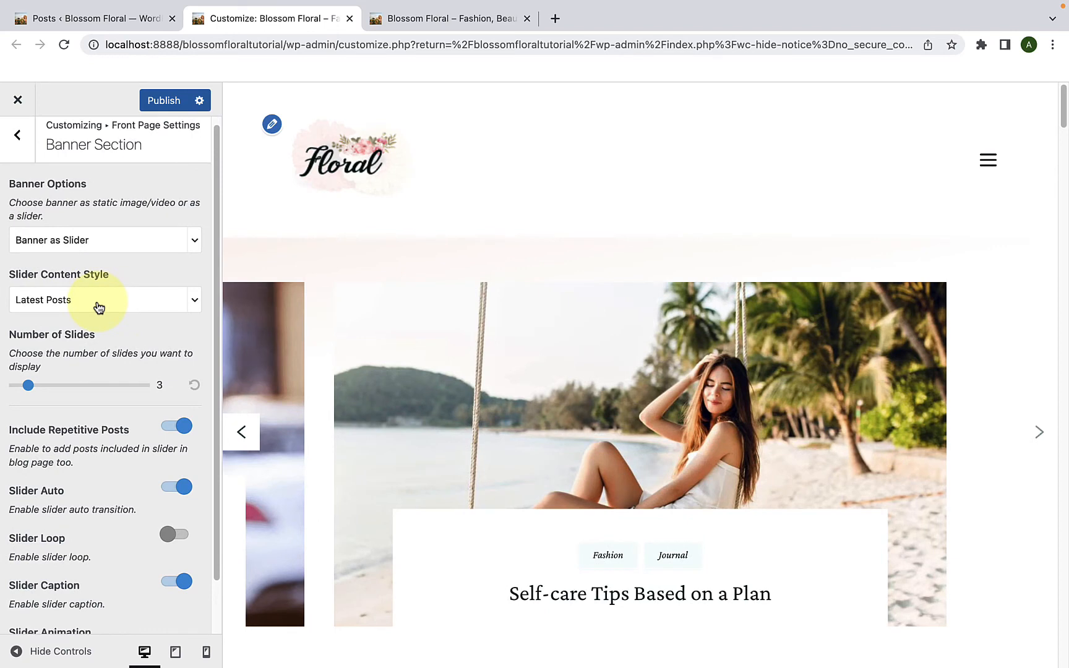
left_click(138, 307)
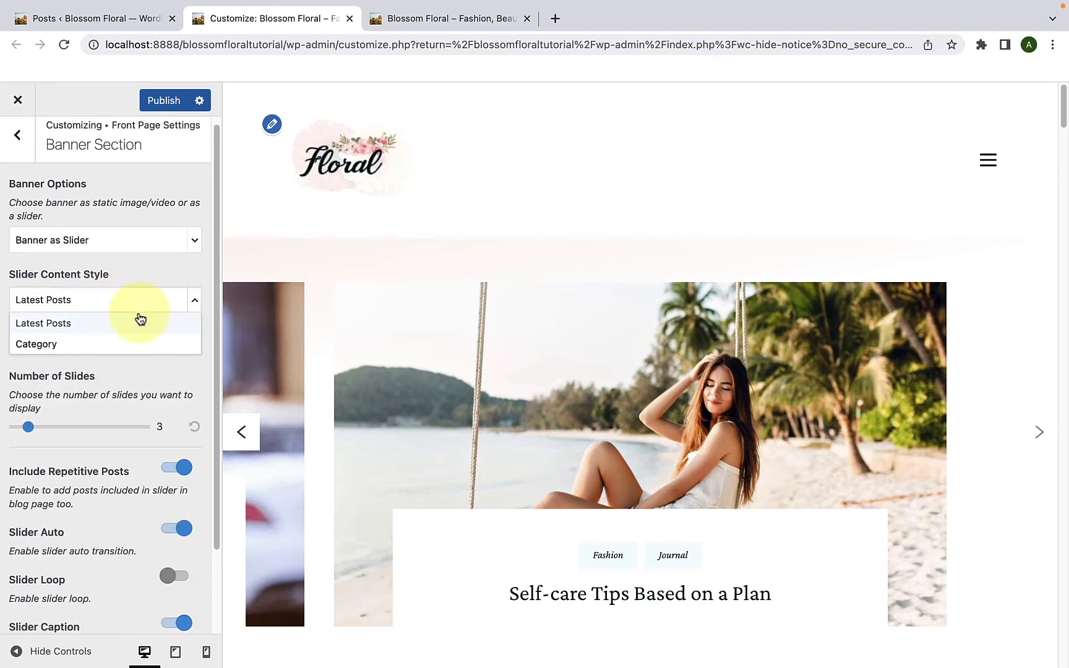
left_click(71, 331)
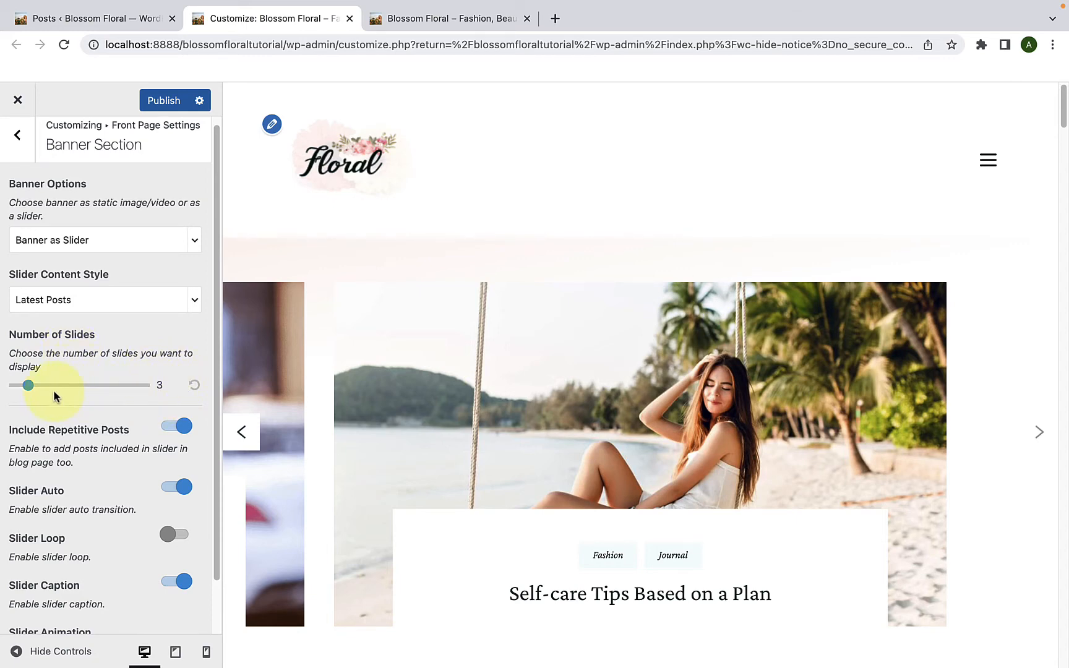
left_click_drag(26, 385, 60, 383)
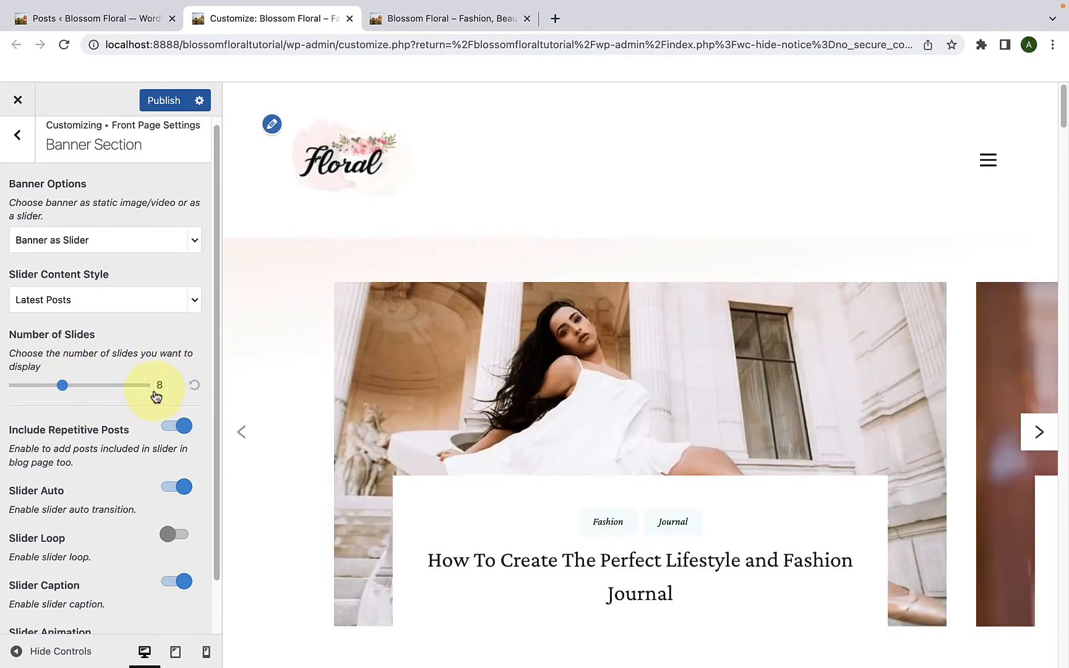
- Page through the banner slides in the preview to the last one and back to the first
left_click(1039, 433)
left_click(1045, 437)
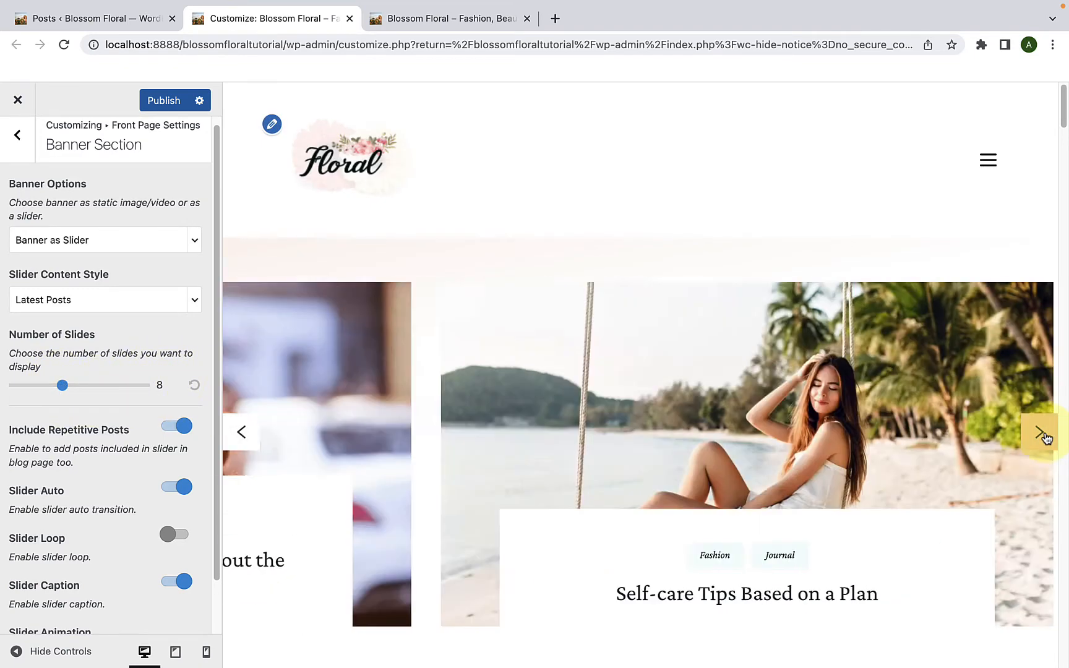
left_click(1044, 437)
left_click(1044, 437)
left_click(1045, 436)
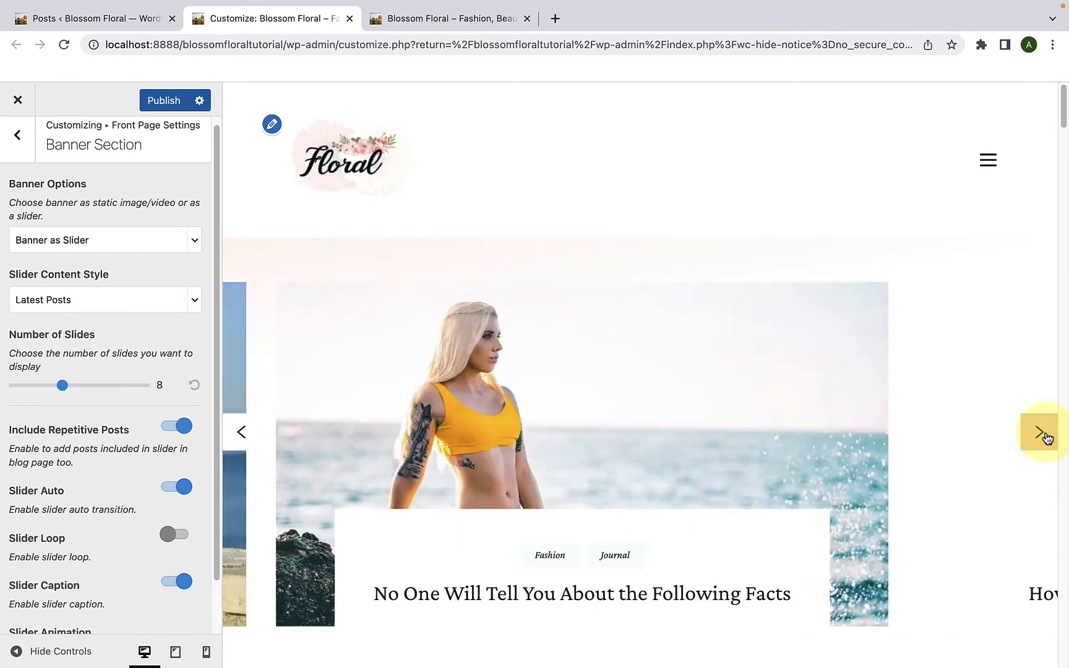
left_click(1045, 436)
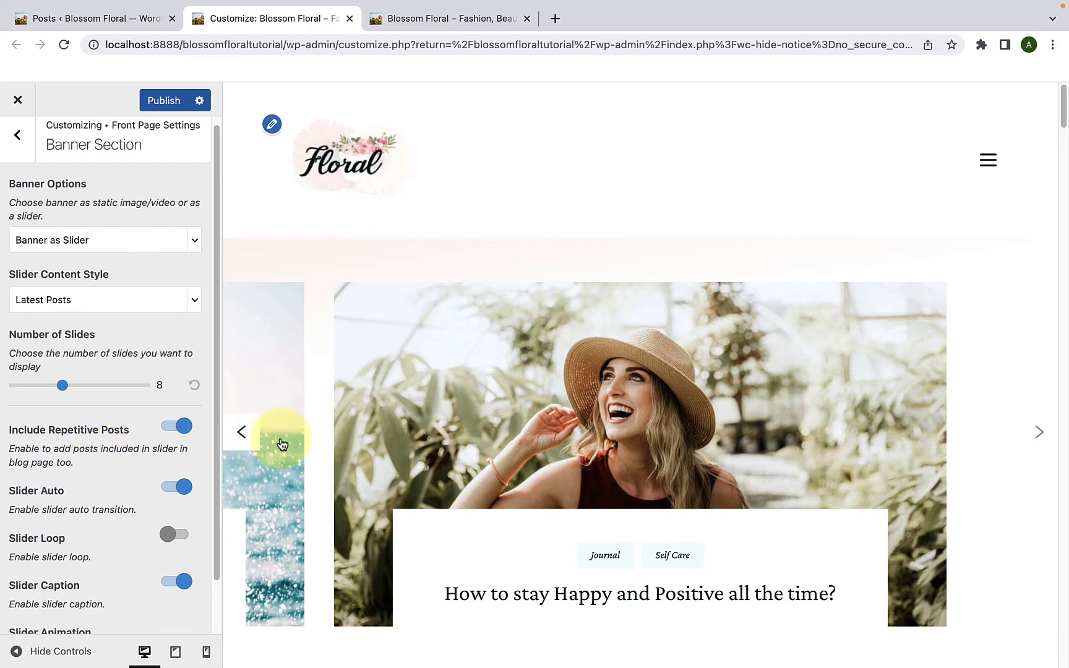
left_click(245, 433)
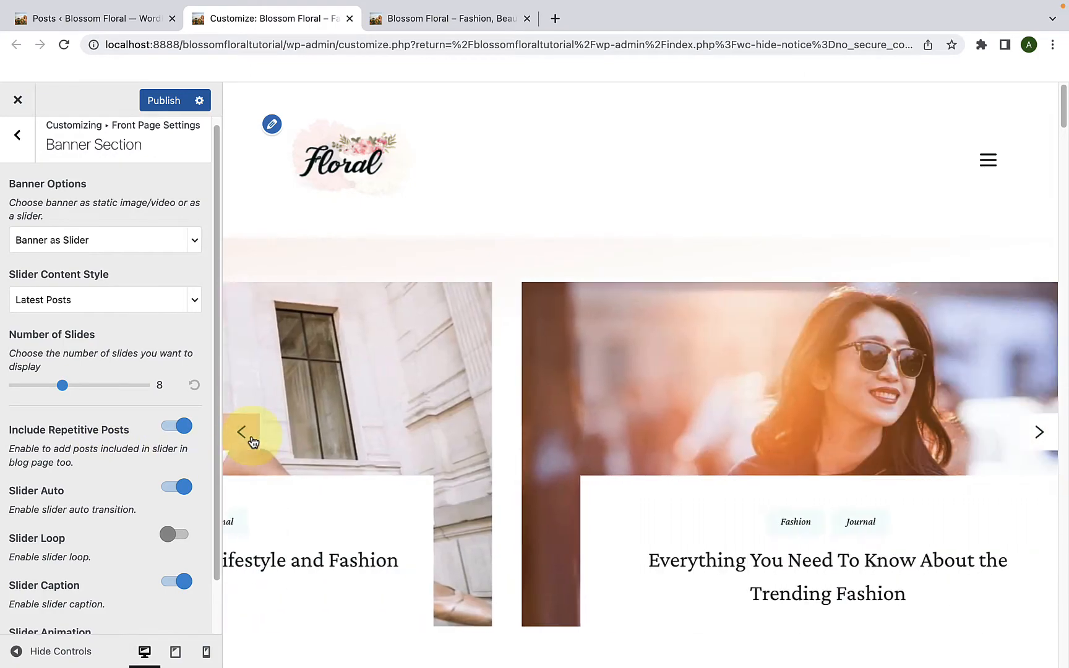
left_click(251, 437)
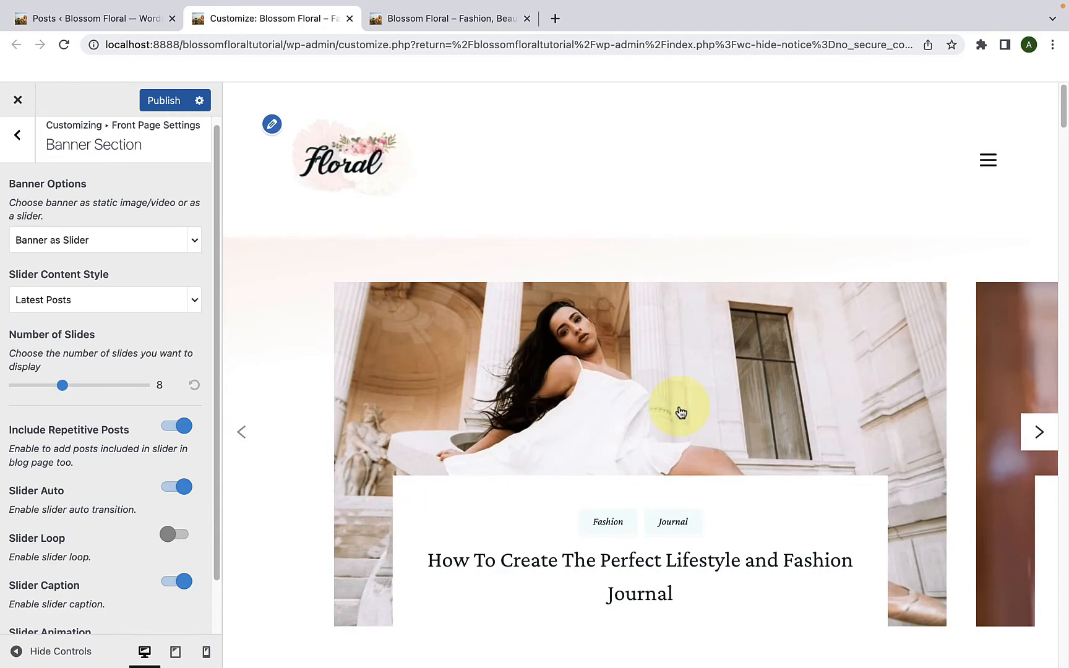
- Compare the posts in the banner slider with those listed under From The Blog in the preview
scroll(626, 458, "down", 15)
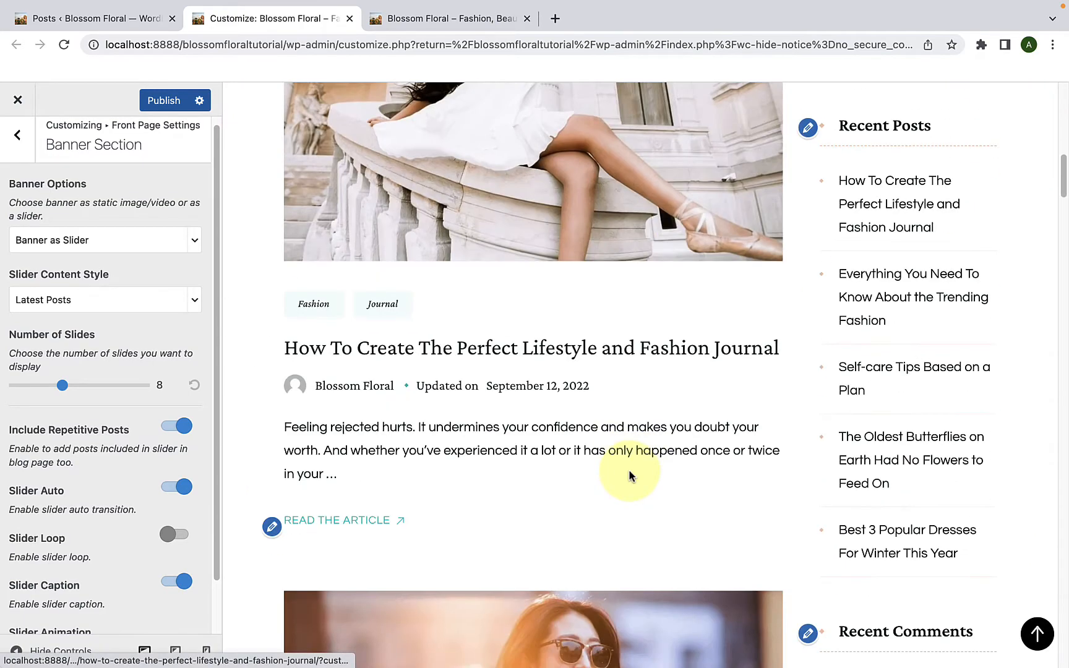
scroll(631, 473, "up", 5)
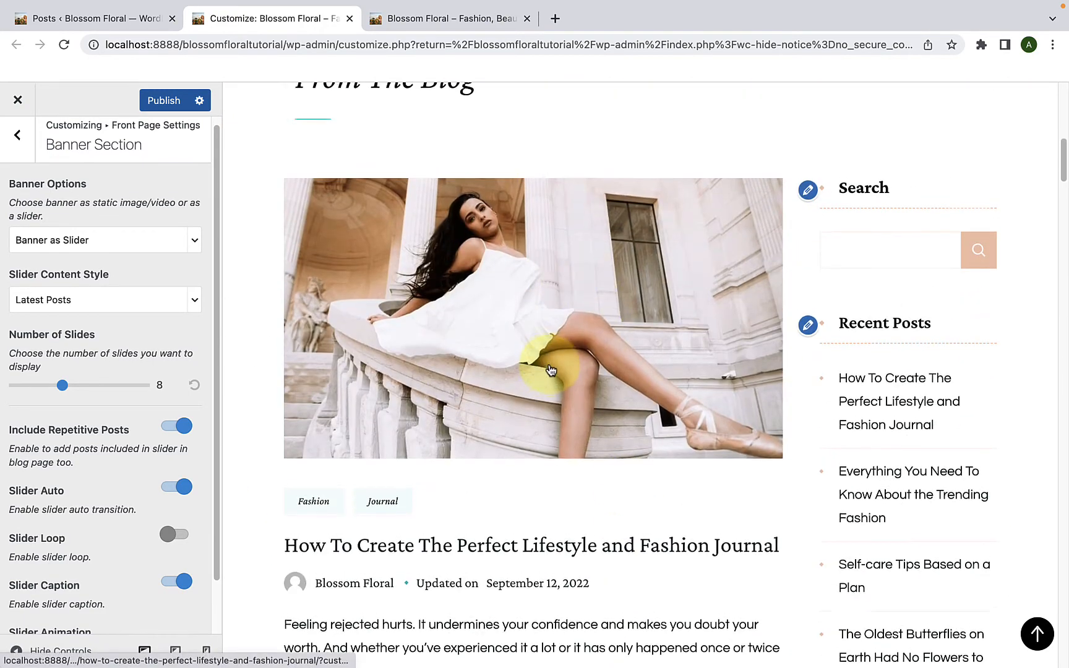
scroll(562, 399, "down", 2)
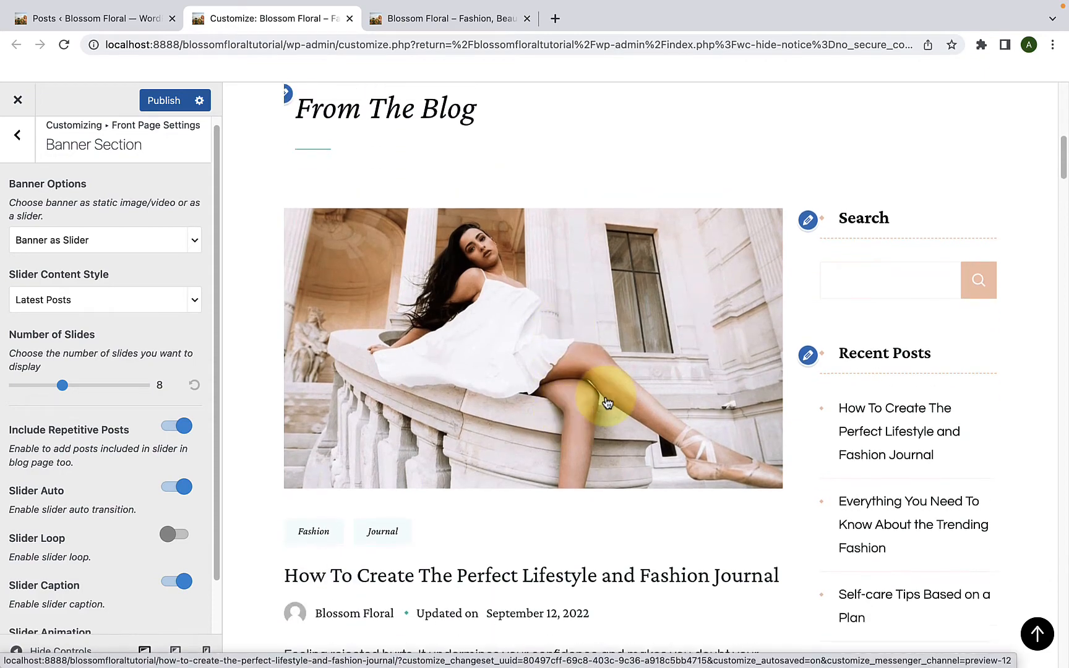
scroll(607, 401, "up", 10)
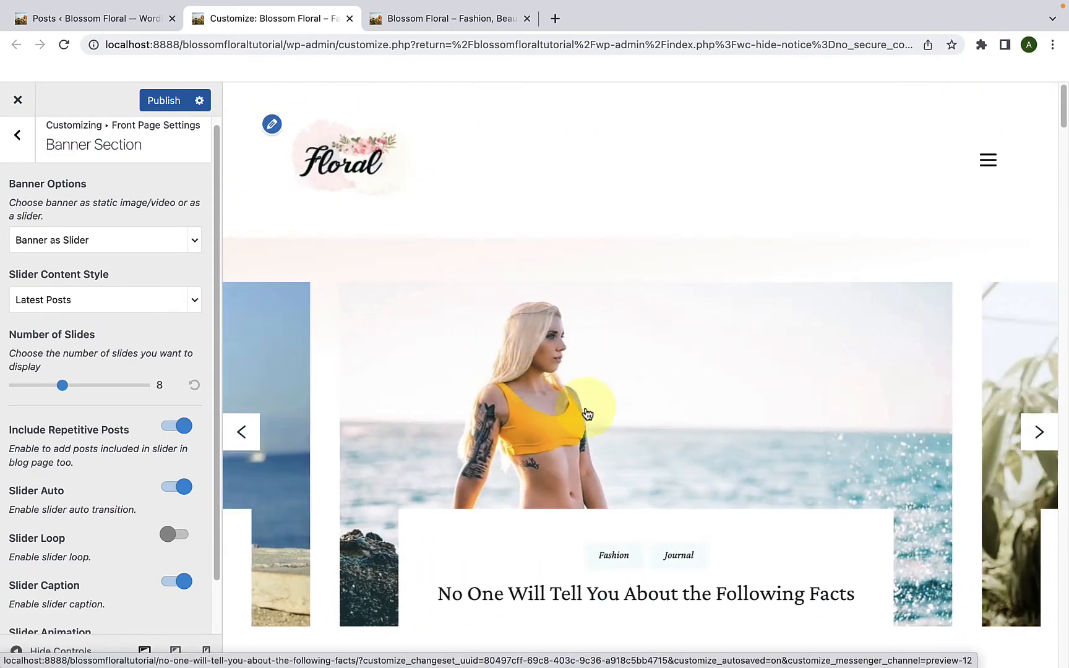
scroll(581, 433, "down", 5)
scroll(579, 455, "down", 6)
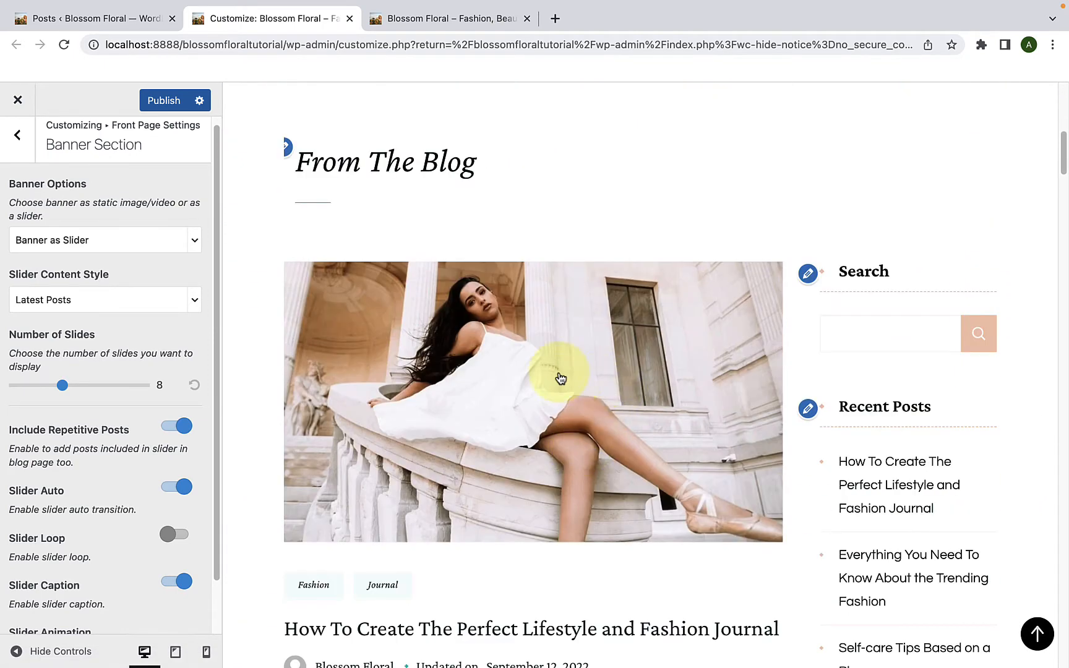
- Try turning off Include Repetitive Posts, compare the slider with the blog list, and turn the option back on
left_click(172, 432)
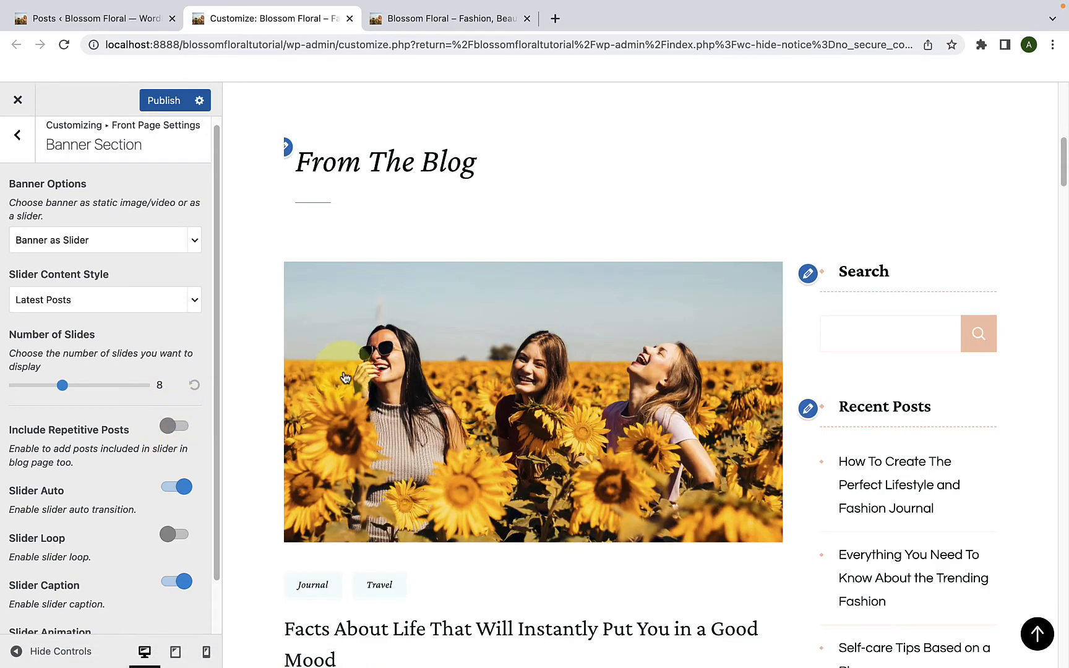
scroll(347, 399, "up", 7)
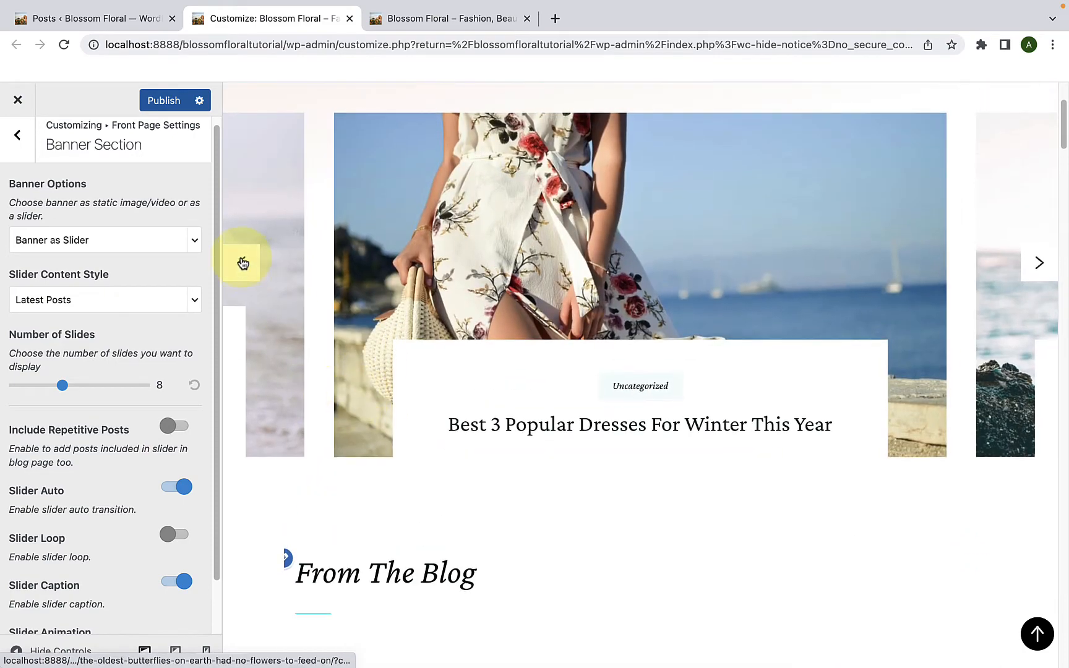
left_click(242, 261)
left_click(241, 260)
left_click(241, 261)
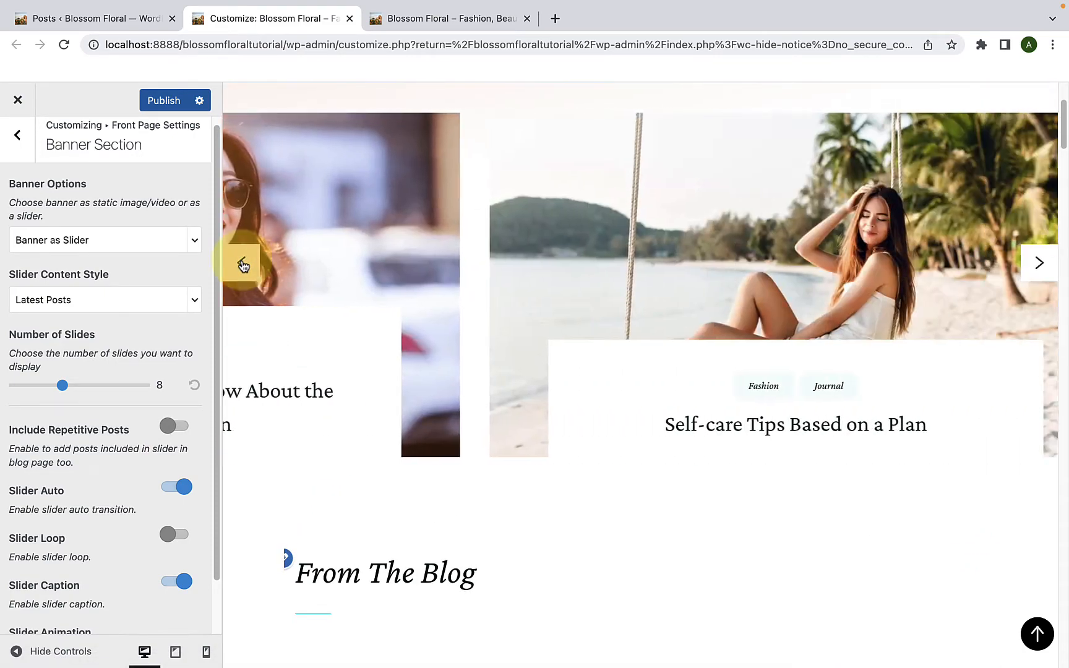
left_click(242, 264)
left_click(242, 263)
scroll(438, 403, "down", 6)
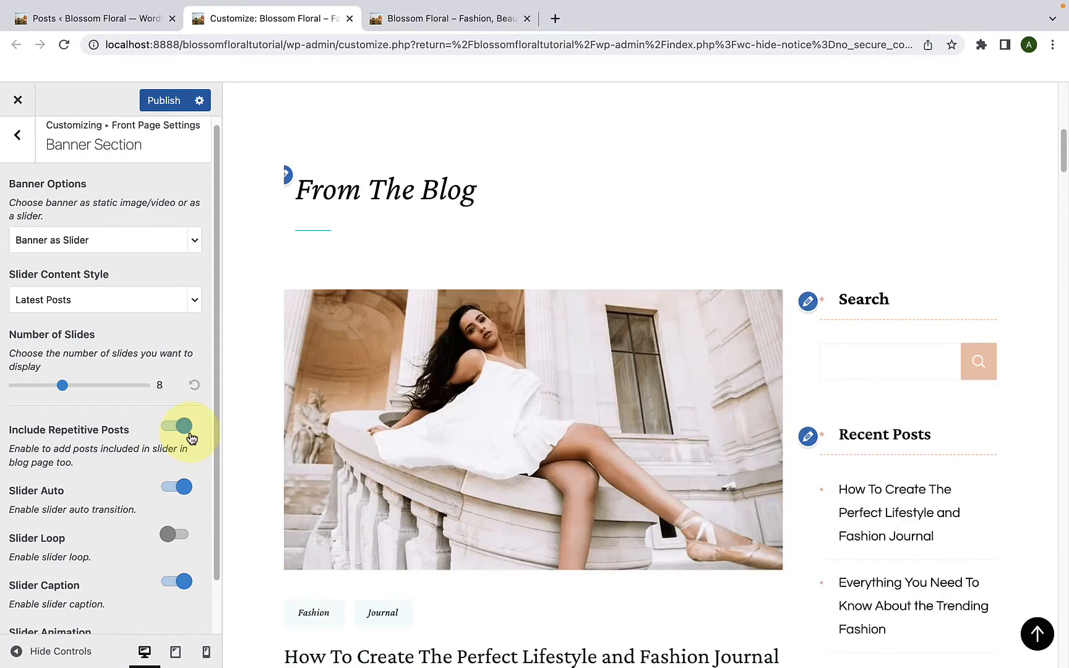
- Examine the slider posts and the blog list with Include Repetitive Posts enabled, and return to the page top
scroll(346, 389, "up", 5)
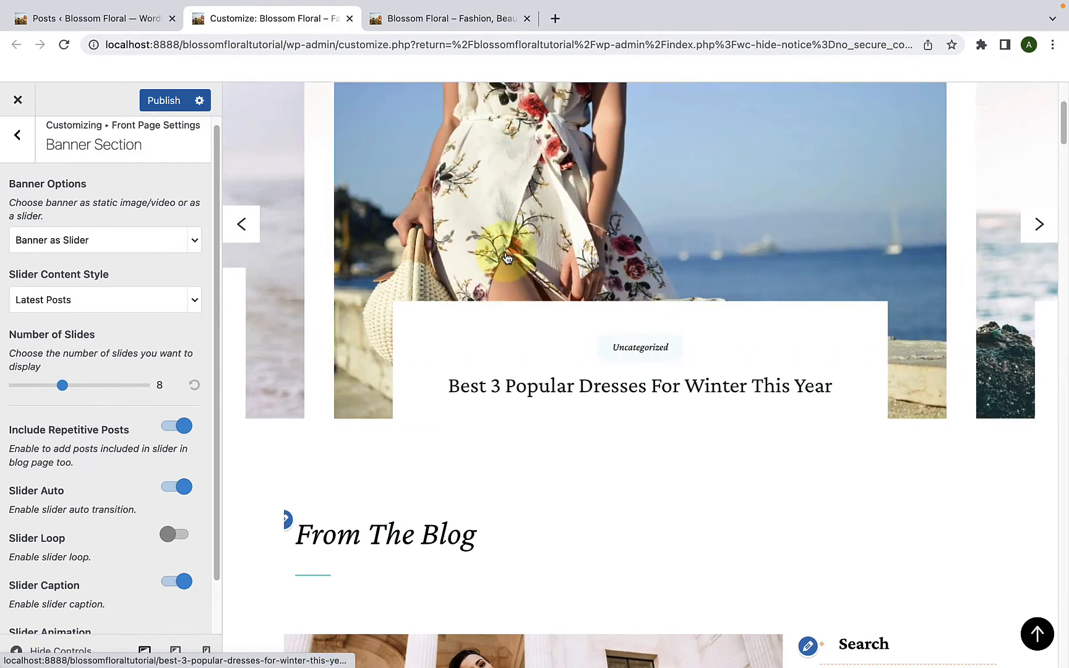
left_click(268, 232)
left_click(263, 233)
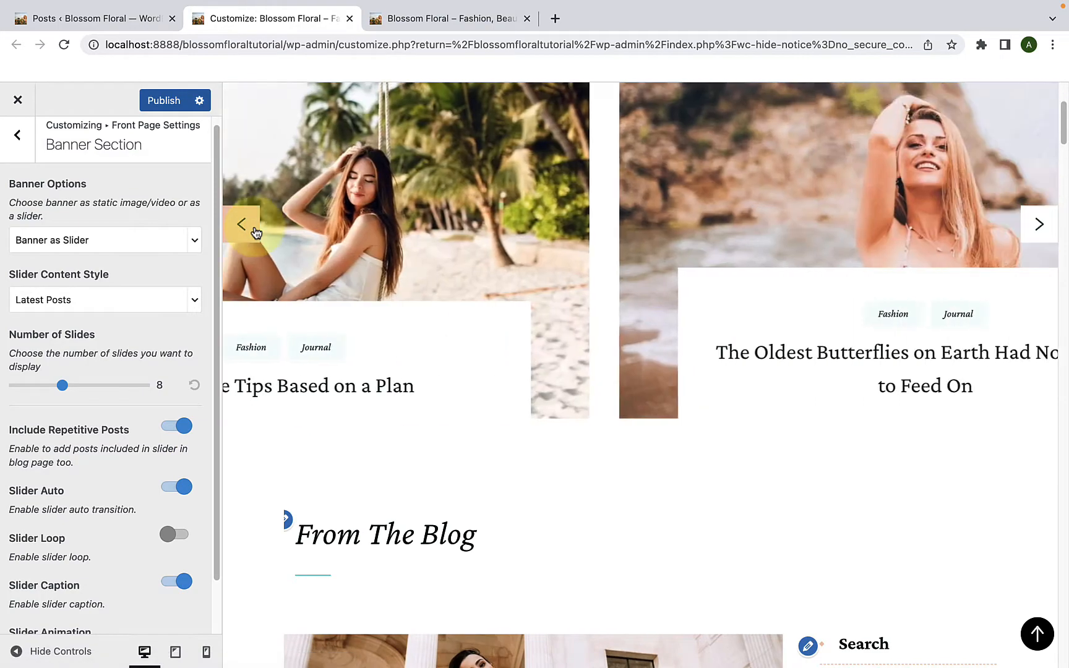
left_click(256, 232)
left_click(255, 231)
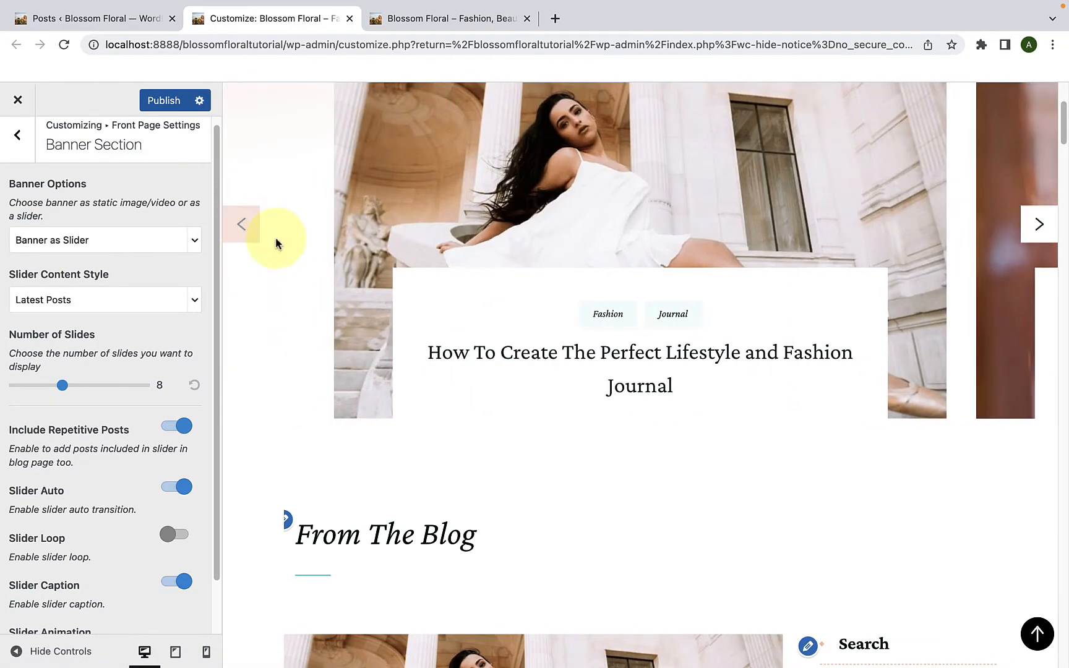
scroll(559, 352, "down", 10)
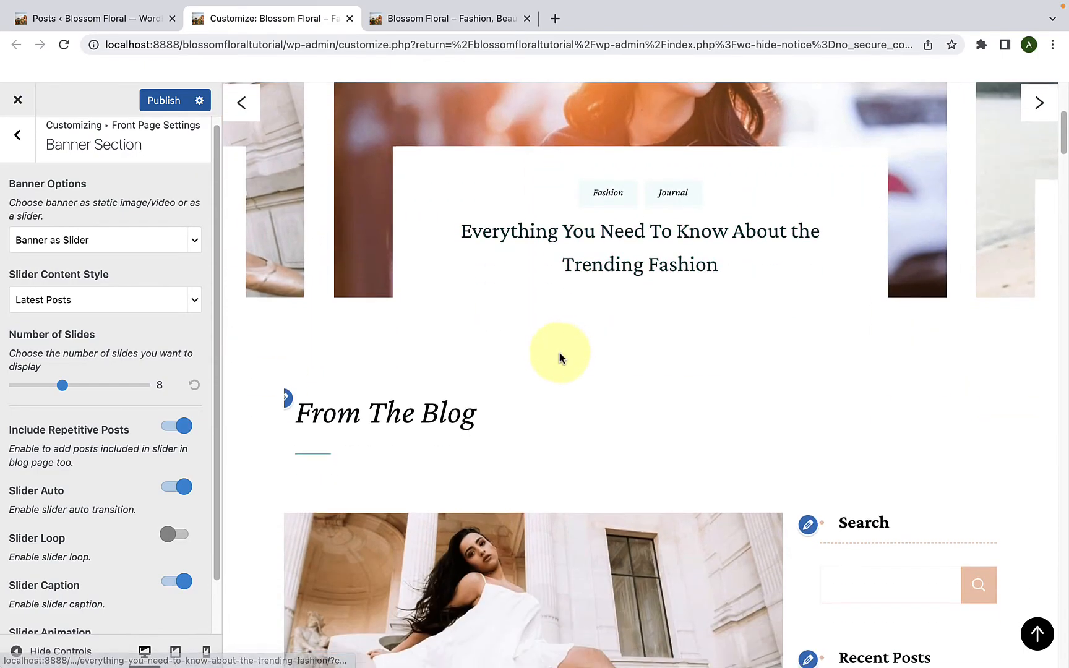
scroll(567, 345, "up", 5)
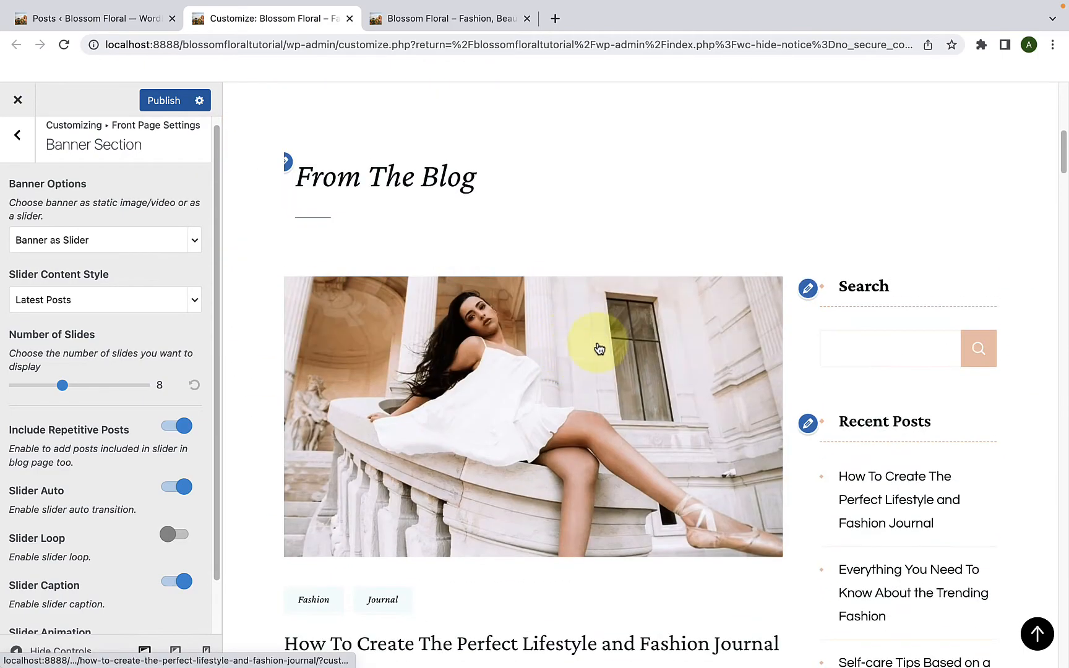
scroll(484, 370, "down", 4)
scroll(492, 394, "down", 20)
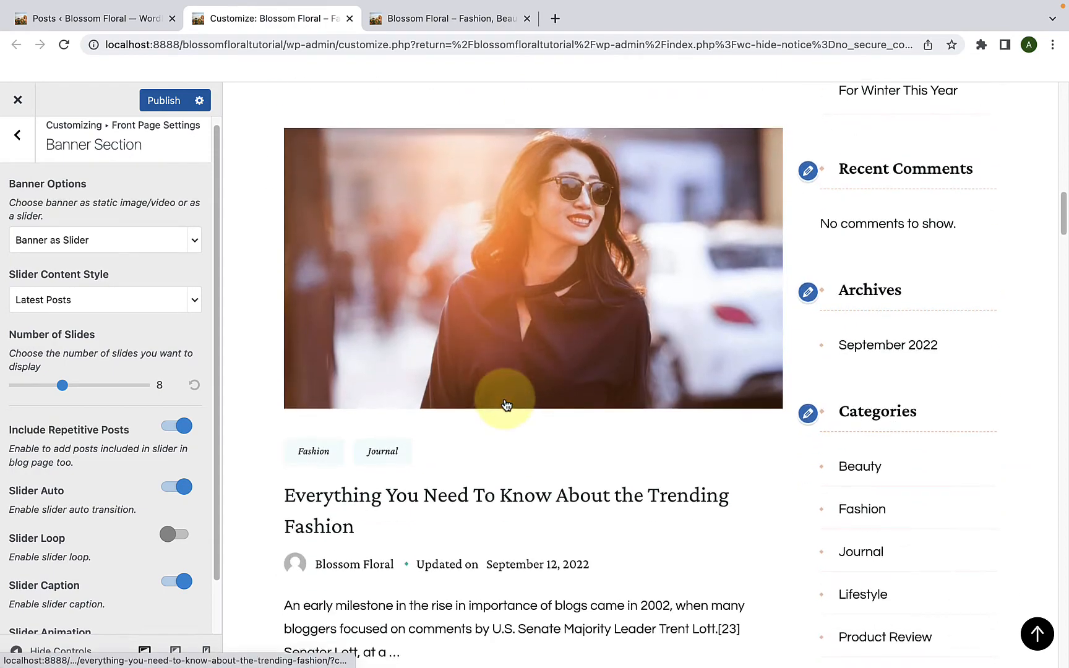
scroll(507, 403, "down", 6)
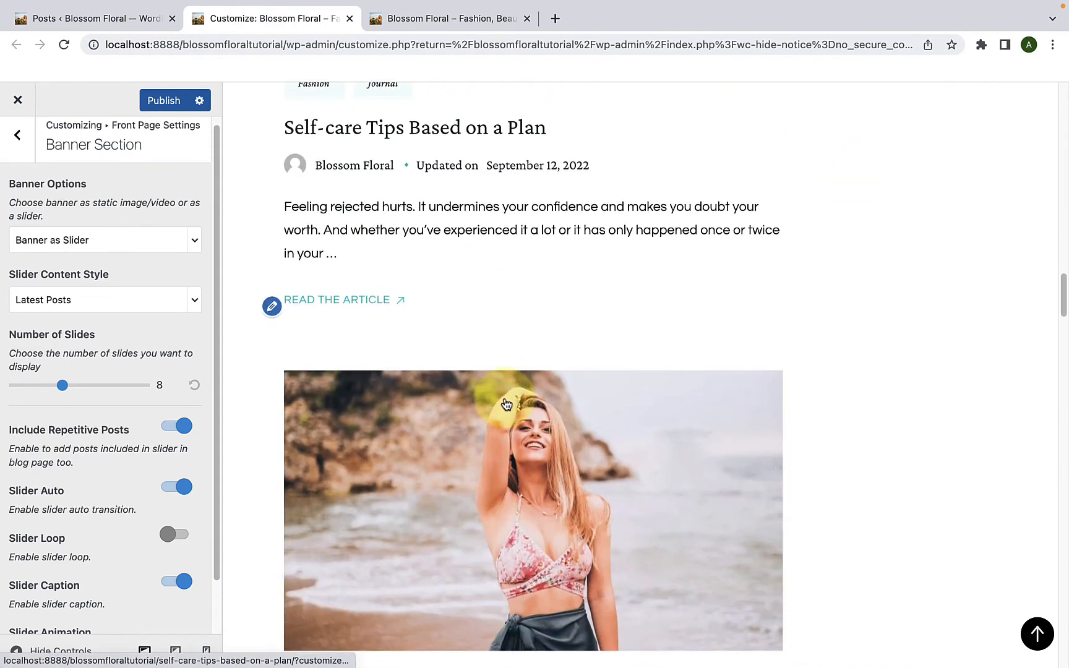
scroll(506, 402, "down", 3)
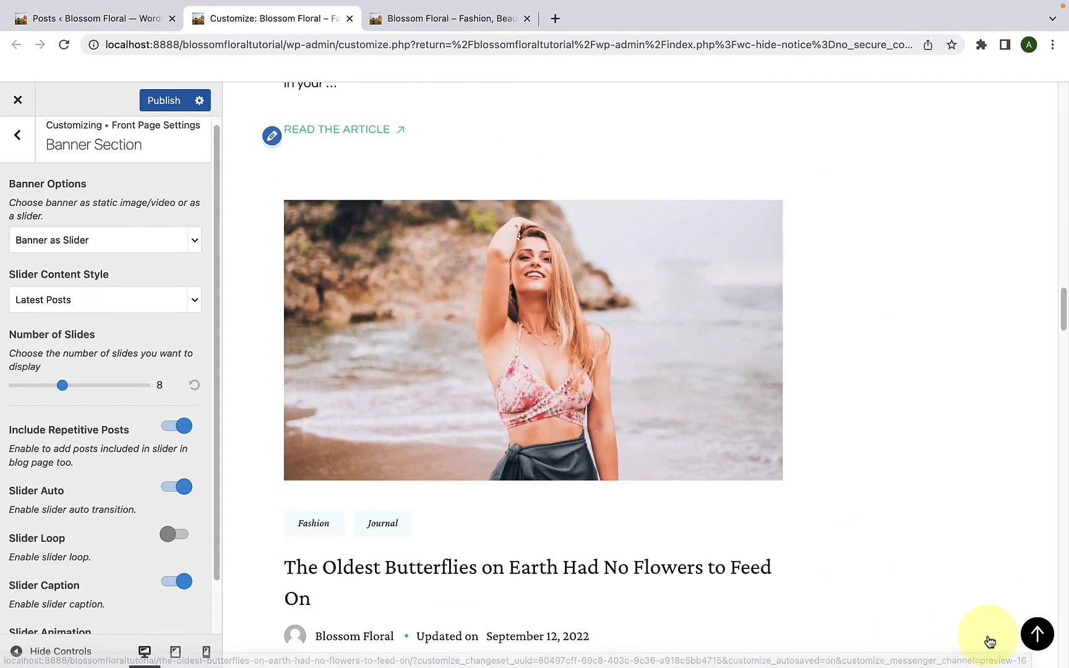
left_click(1038, 634)
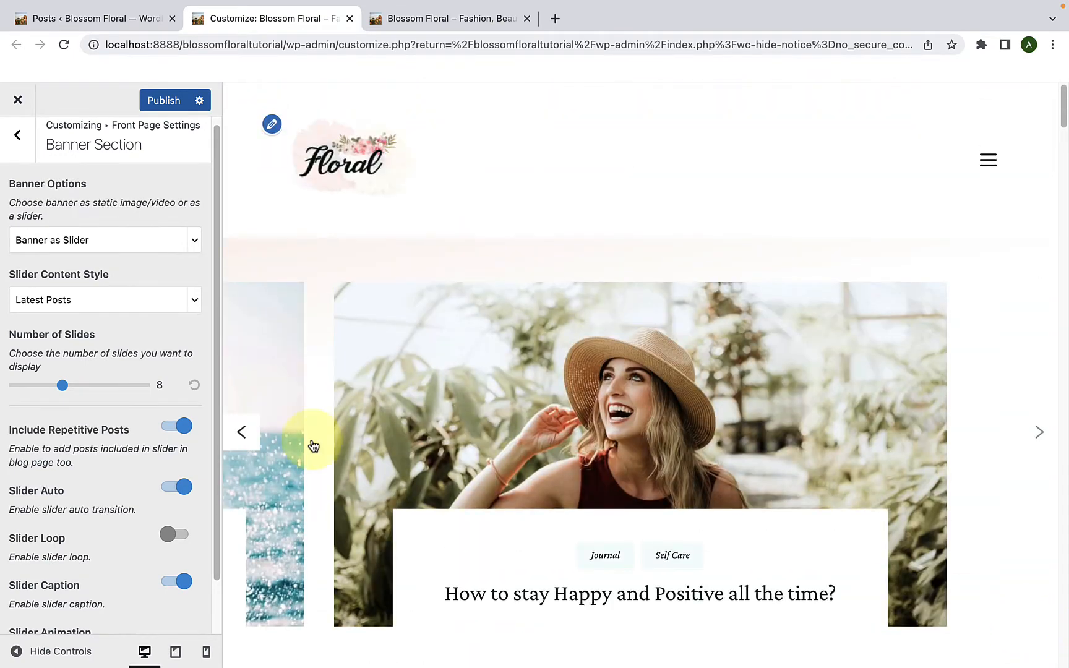
- Try disabling Slider Auto, move through the slides manually in the preview, and re-enable the automatic transition
scroll(105, 470, "down", 2)
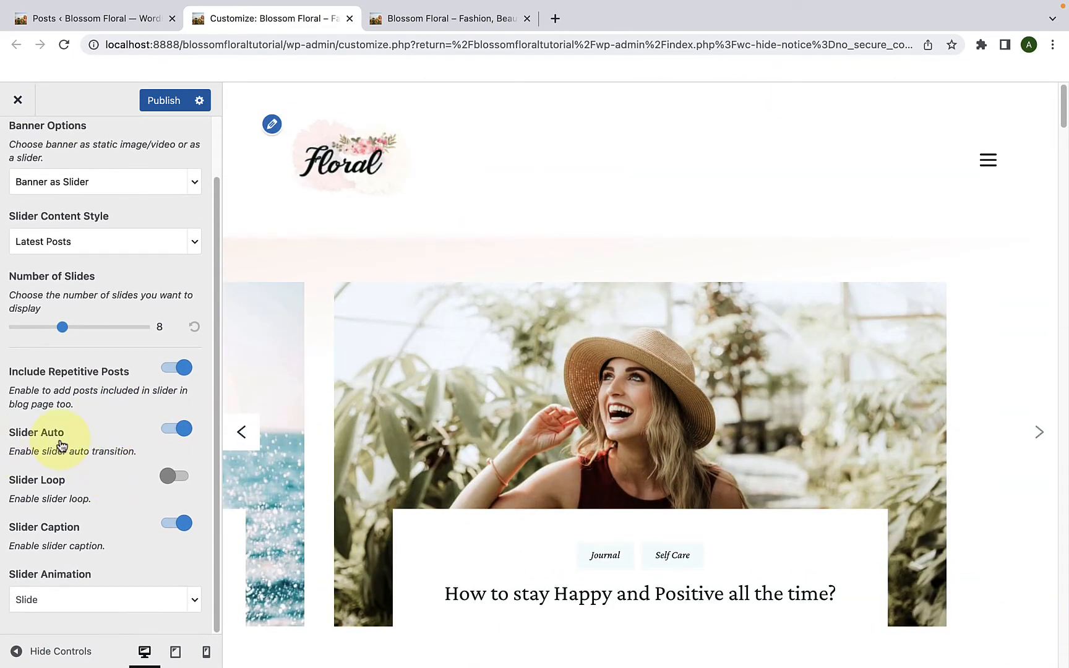
left_click(241, 432)
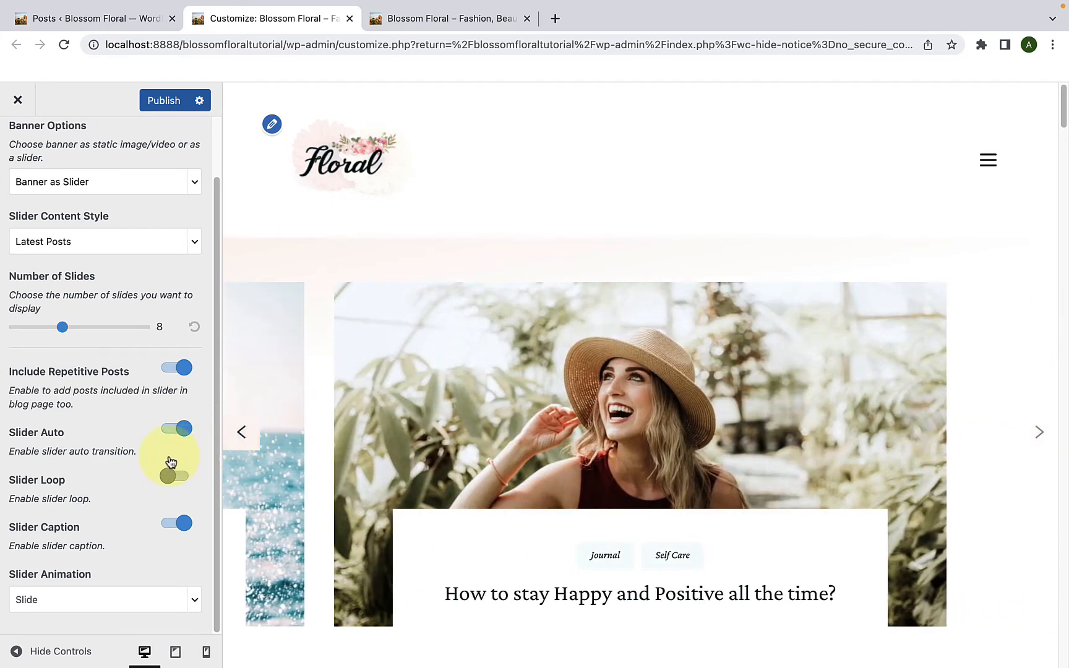
left_click(176, 434)
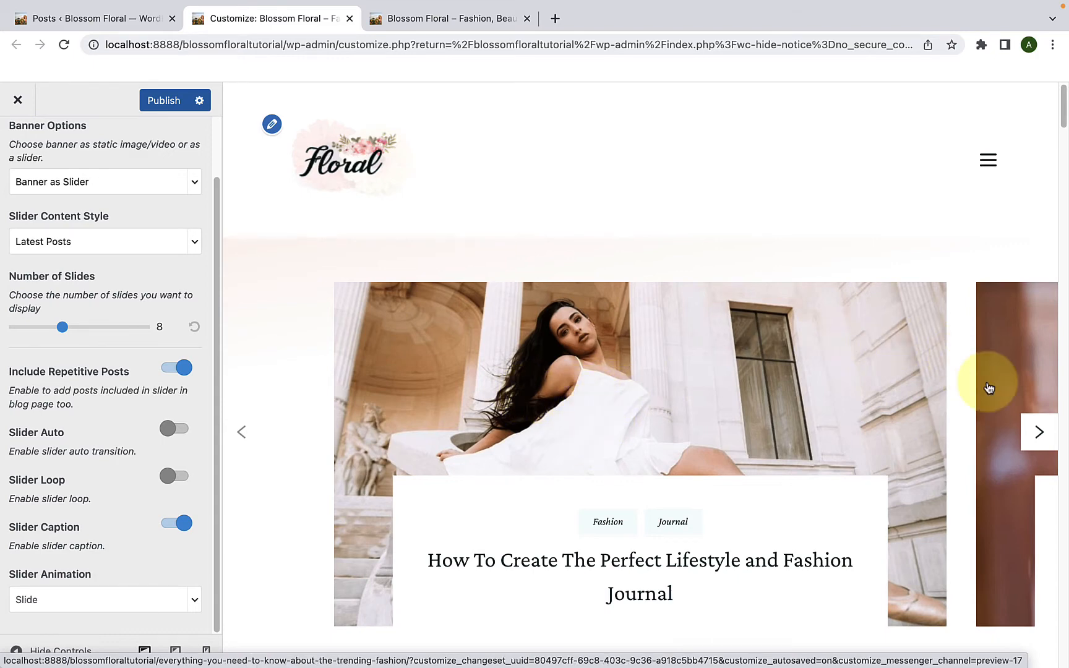
left_click(1050, 436)
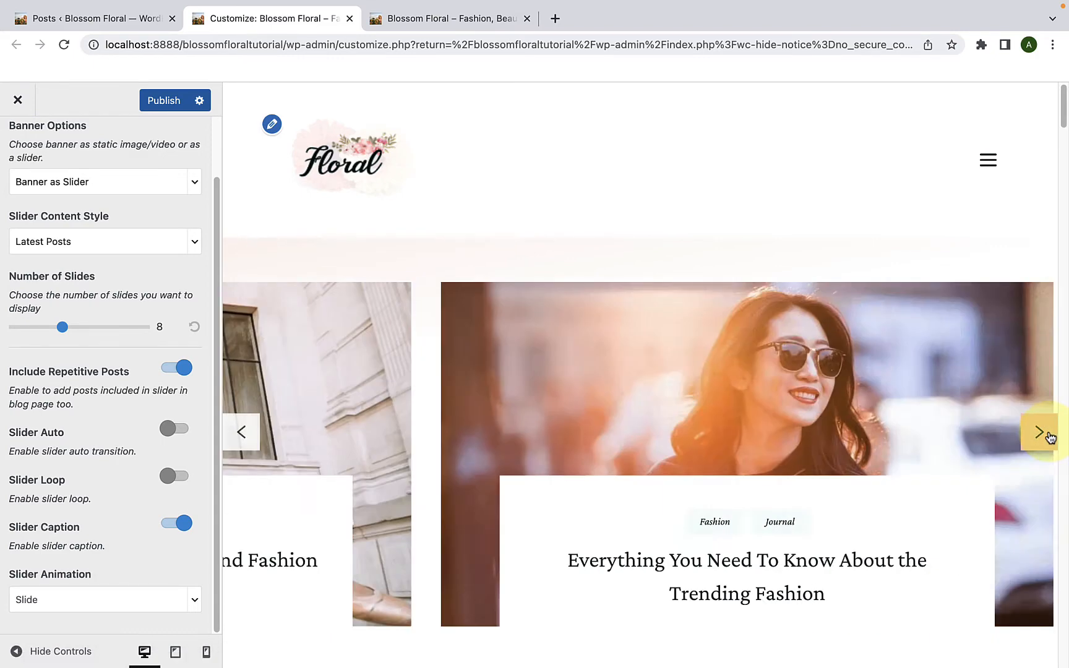
left_click(1047, 437)
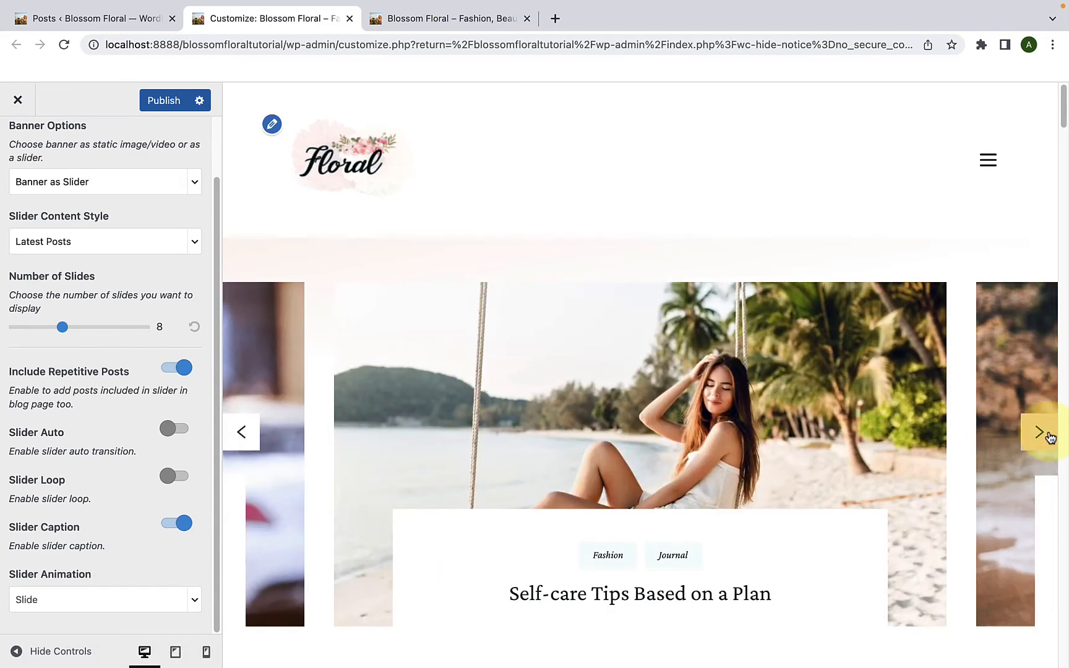
left_click(240, 431)
left_click(241, 433)
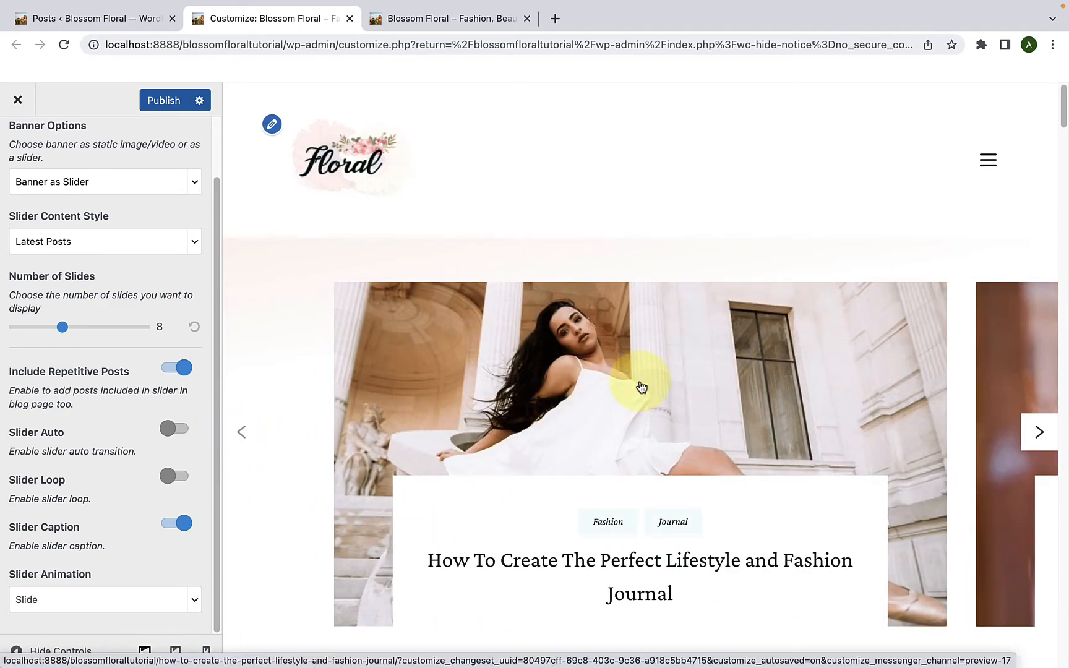
left_click(1053, 438)
left_click(1053, 440)
left_click(1054, 438)
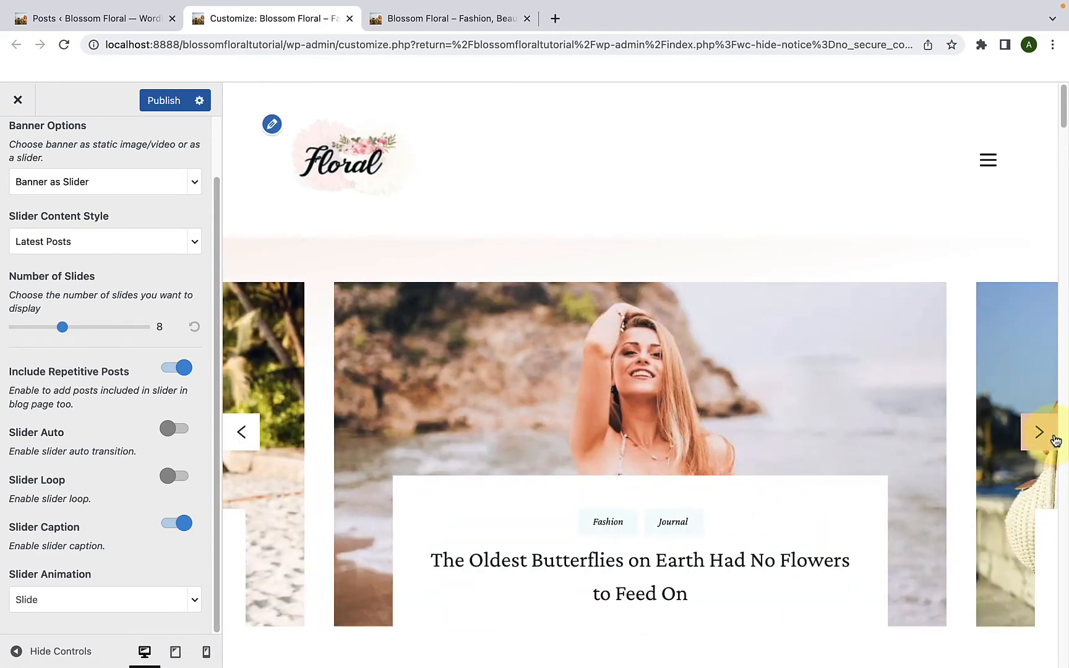
left_click(180, 430)
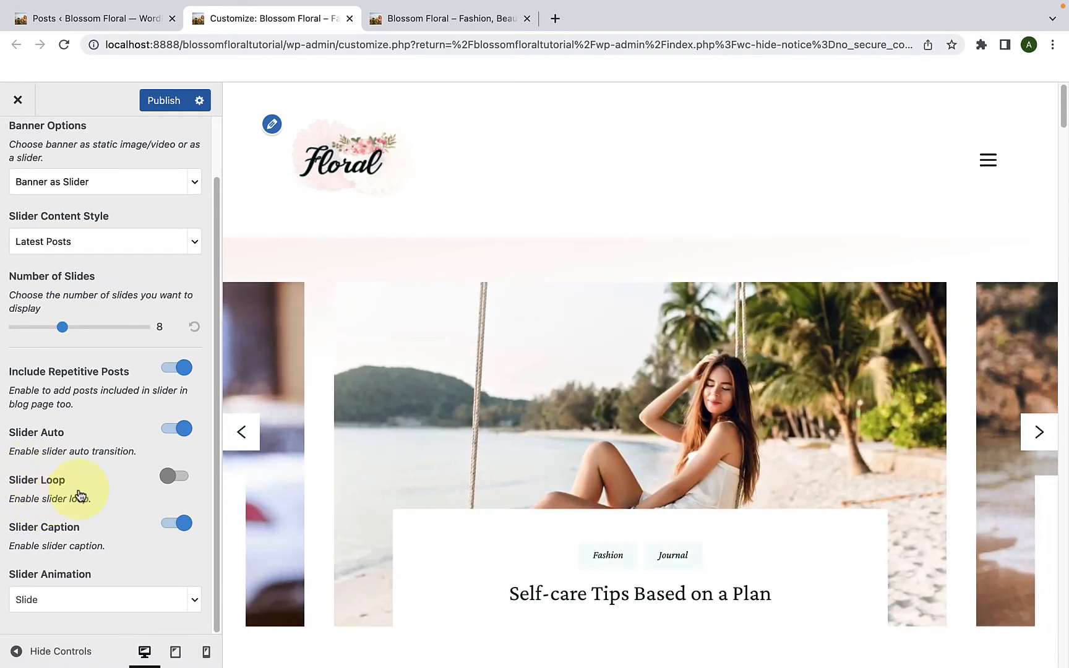
- Advance the banner to its last slide in the preview and enable Slider Loop
left_click(1040, 433)
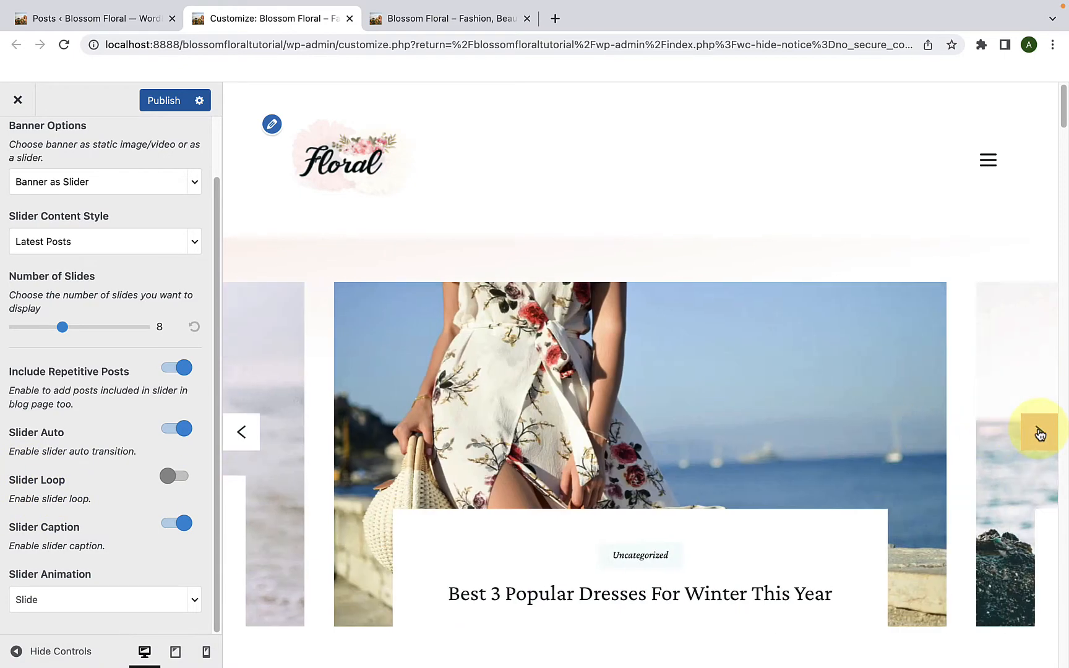
left_click(1040, 433)
left_click(1040, 433)
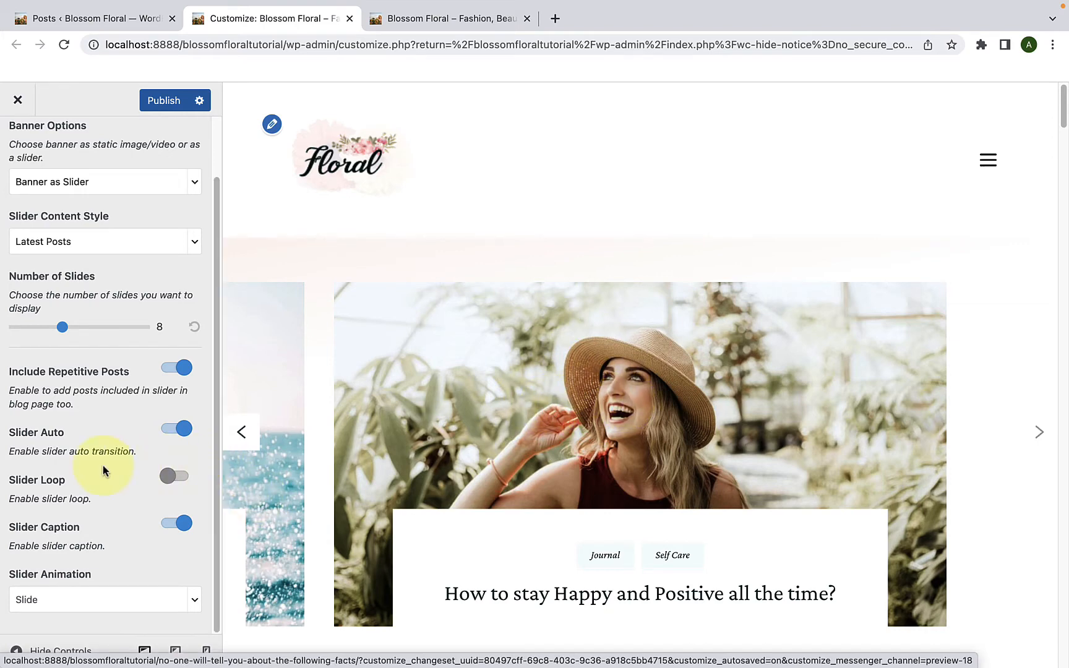
left_click(186, 483)
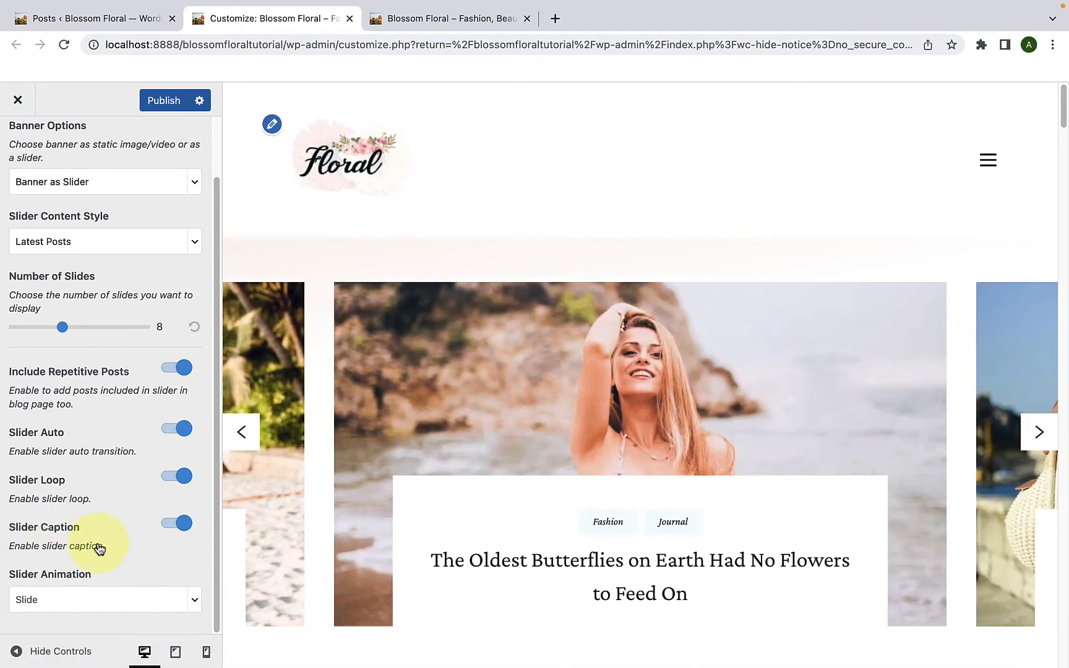
scroll(670, 544, "down", 1)
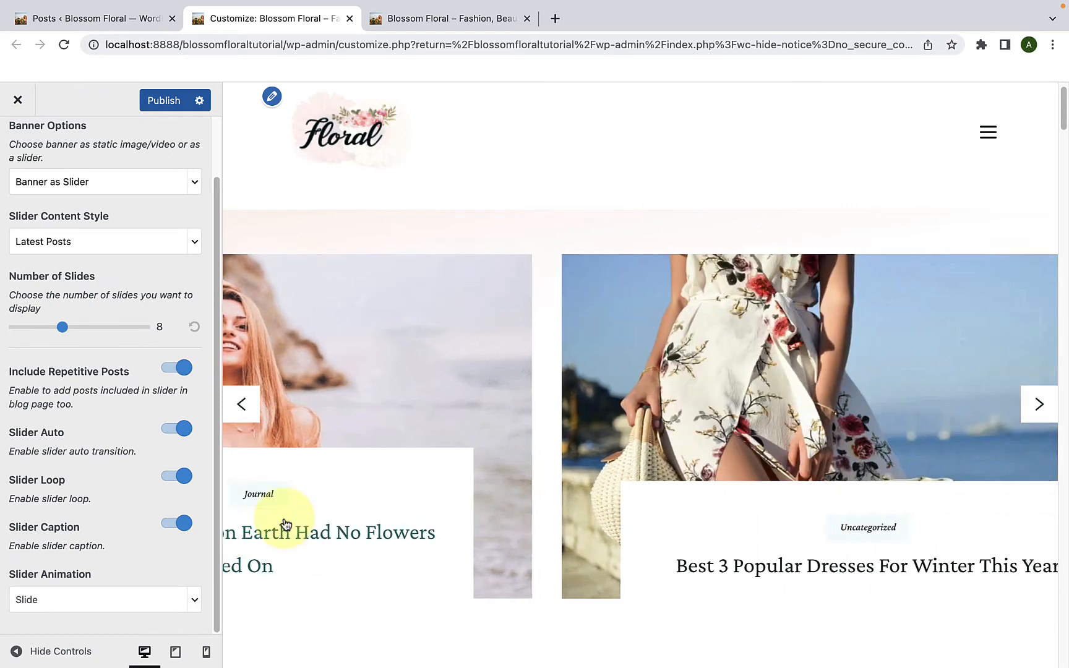
- Check the Slider Caption option and look through the available Slider Animation effects for the banner
left_click(172, 532)
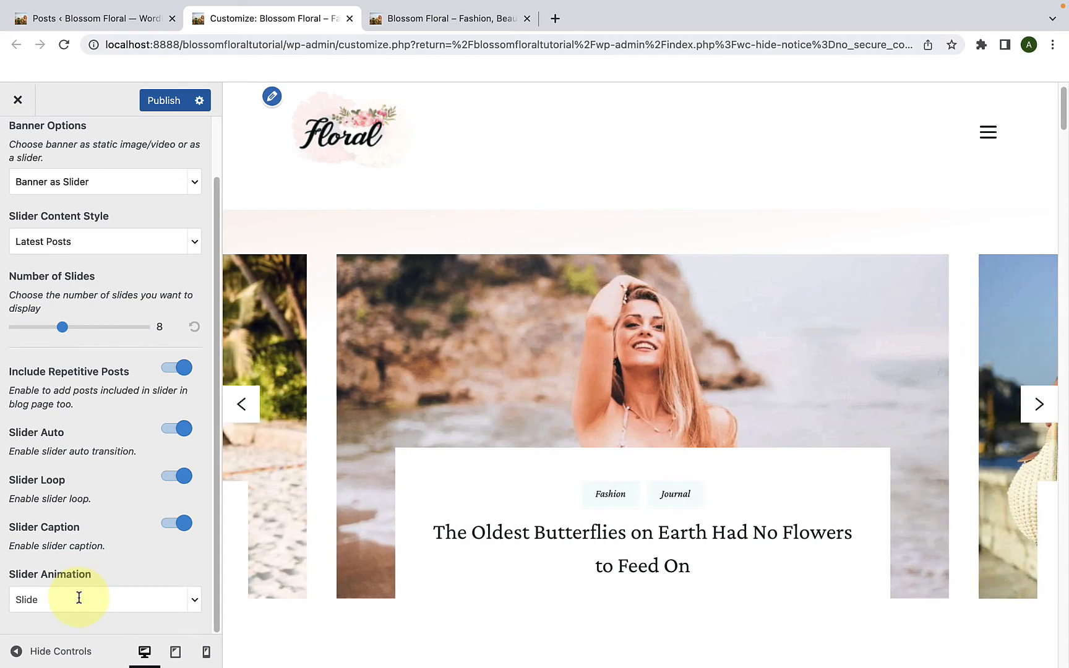
left_click(78, 598)
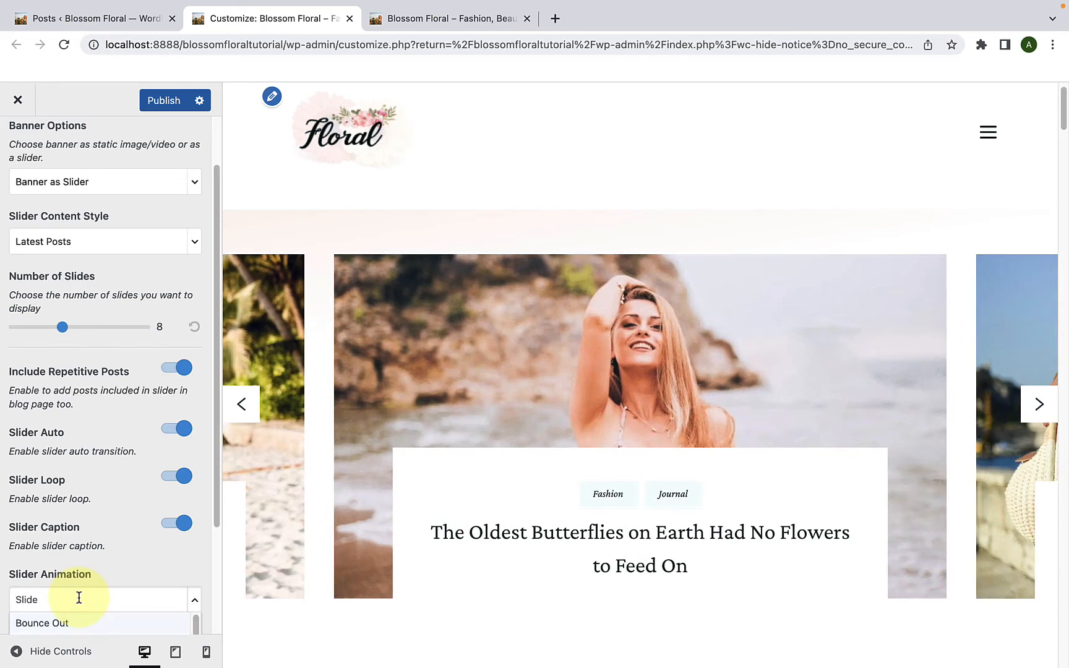
scroll(79, 598, "down", 3)
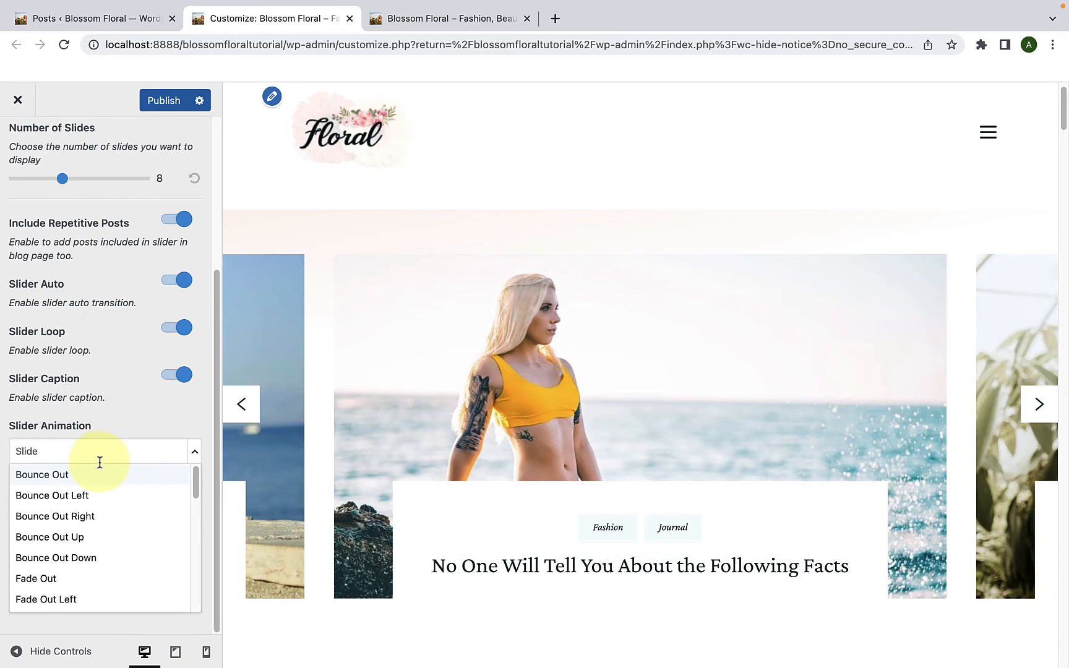
scroll(118, 434, "up", 5)
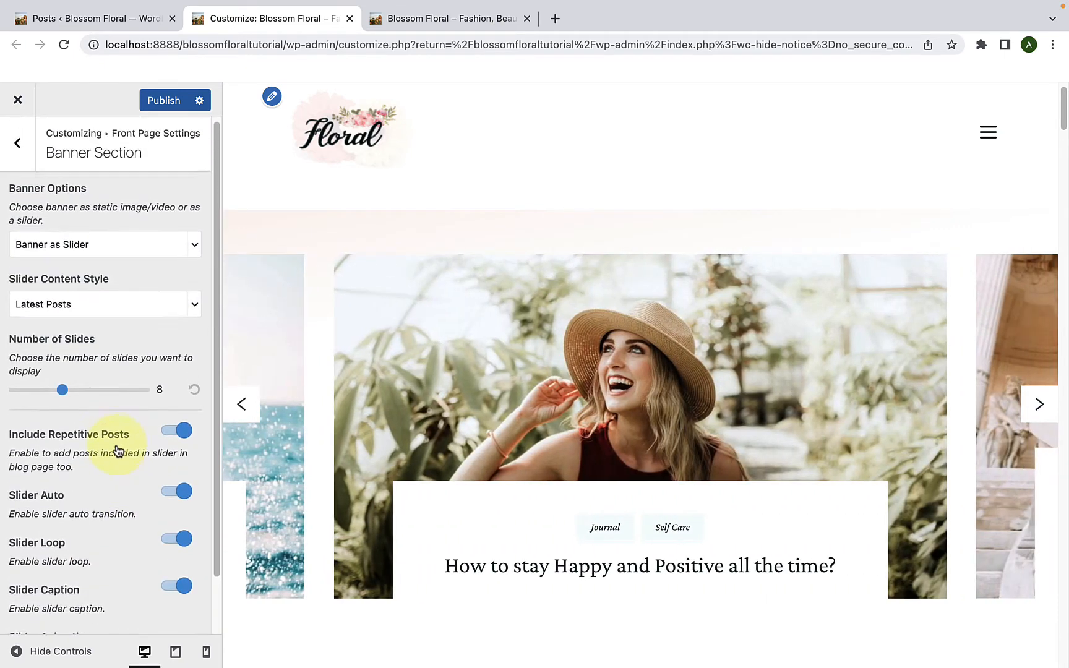
- Publish the Banner Section settings and check the reloaded live site's banner slider
left_click(177, 100)
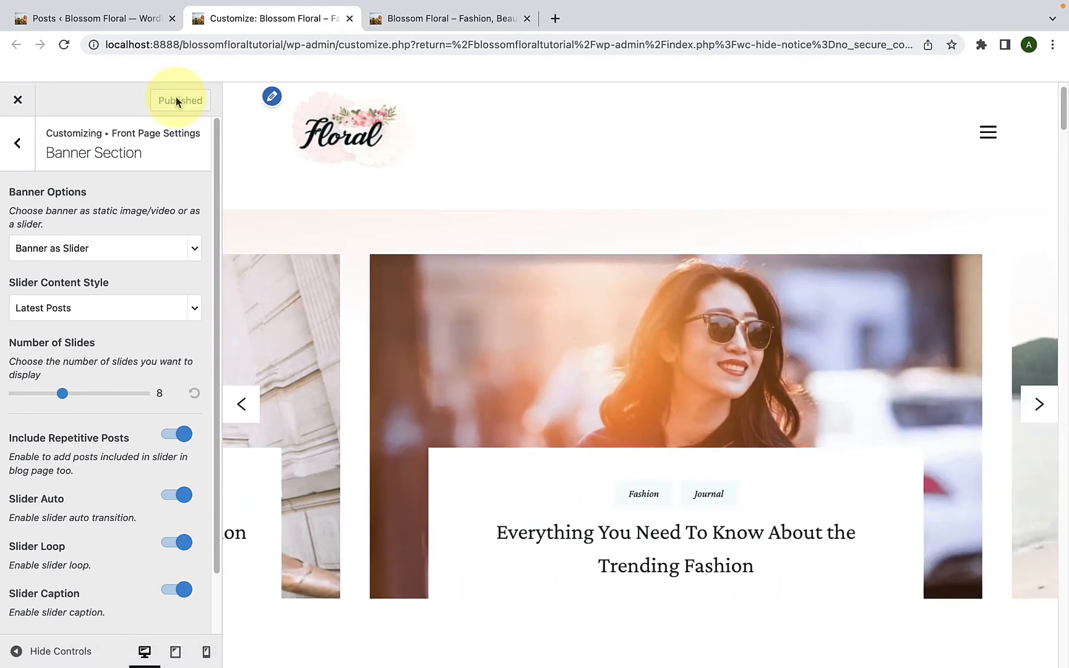
left_click(406, 20)
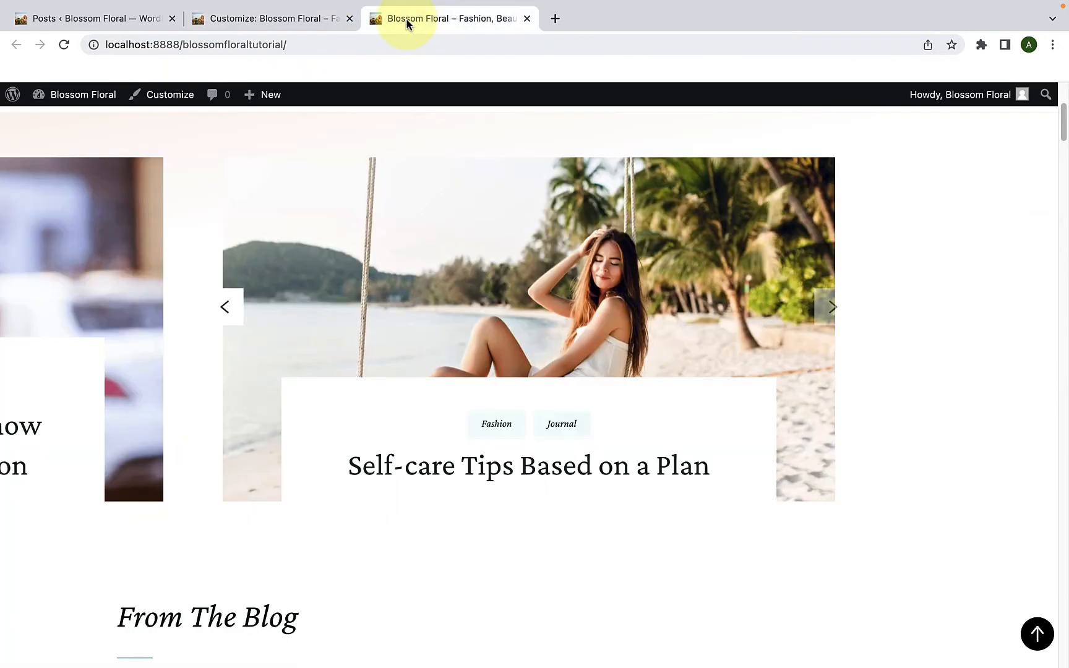
left_click(65, 45)
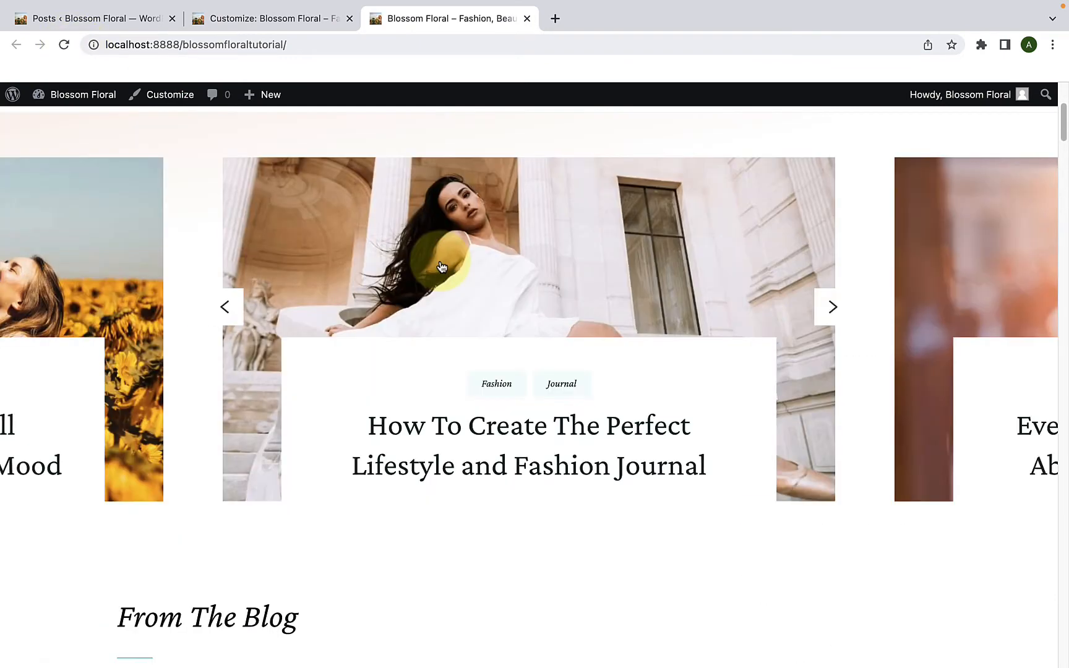
scroll(450, 276, "up", 4)
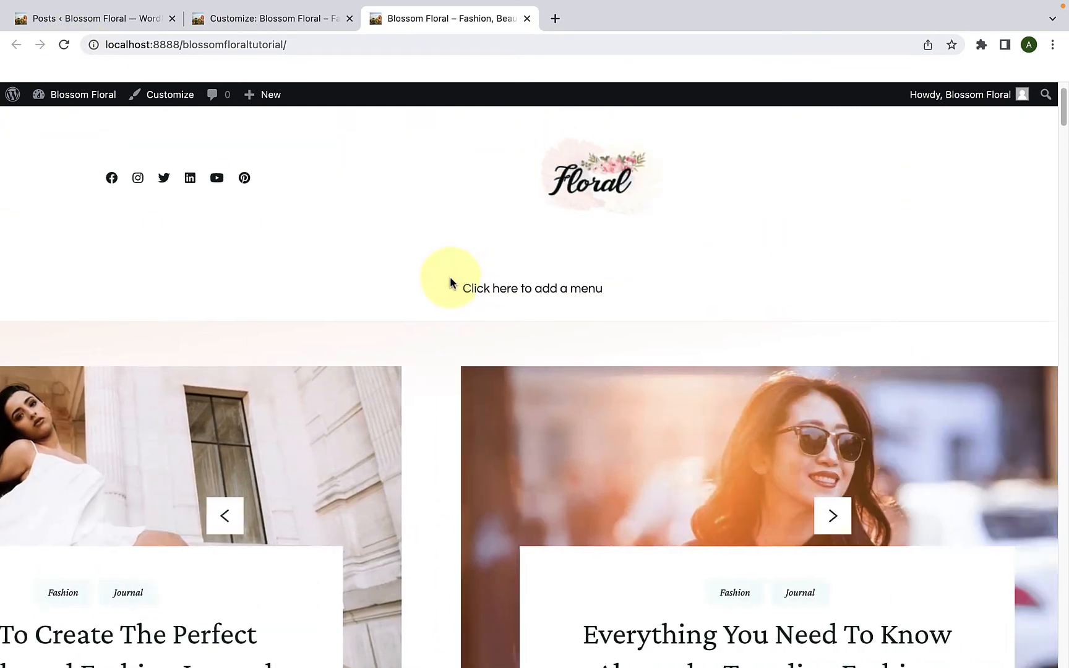
scroll(586, 377, "down", 3)
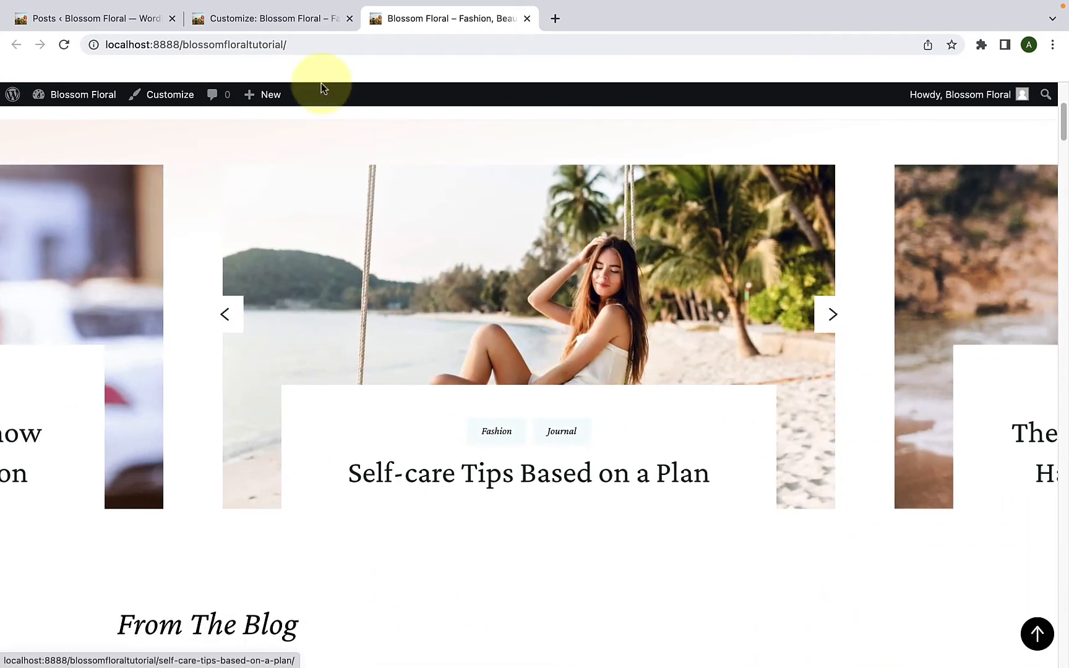
- Return to the Customizer and add a Blossom: Image Text widget to the front page's Featured Area Section
left_click(294, 22)
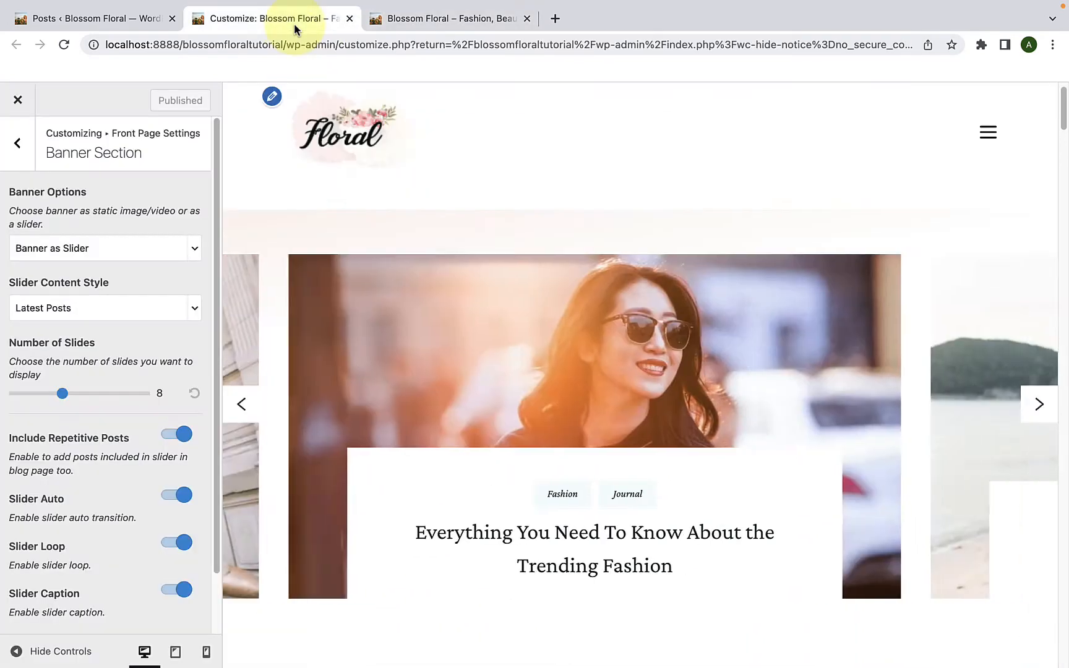
left_click(16, 141)
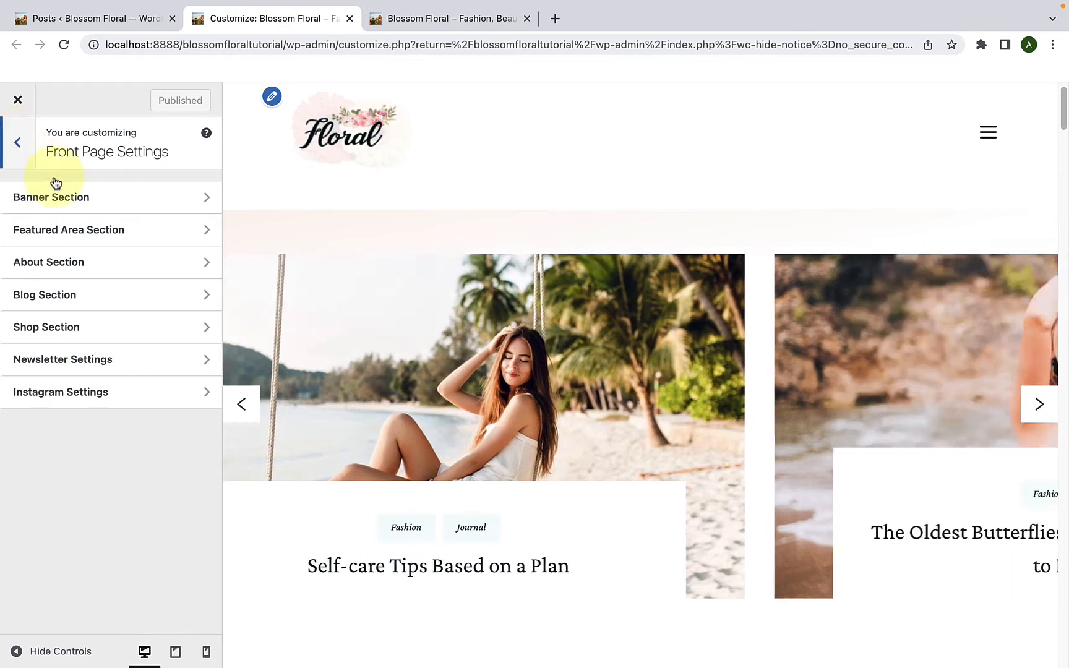
left_click(102, 235)
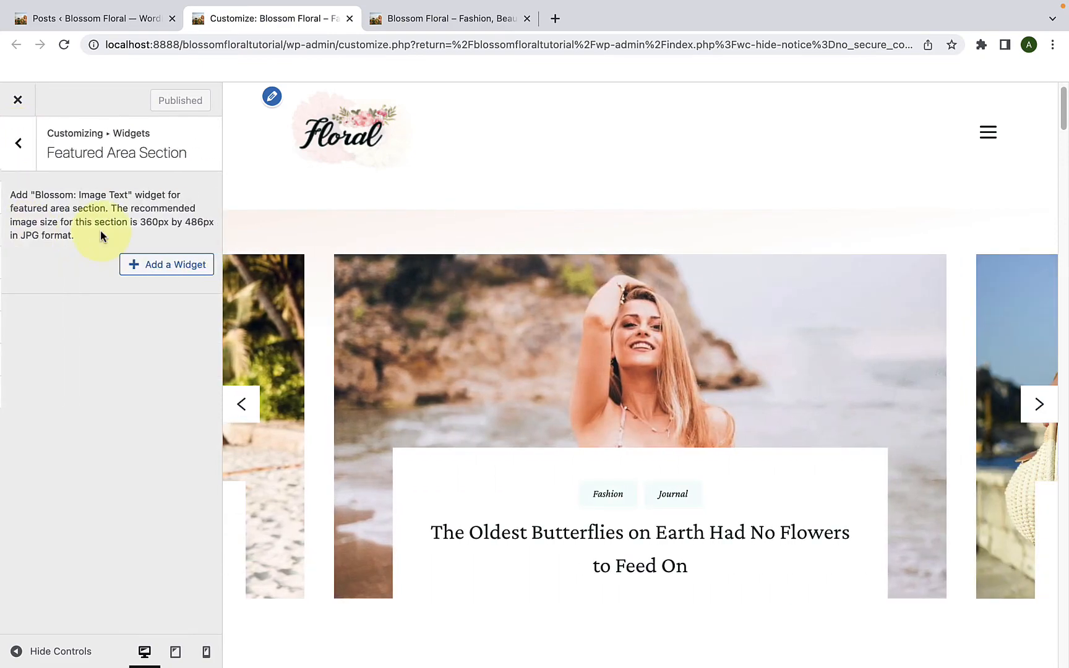
scroll(450, 358, "down", 10)
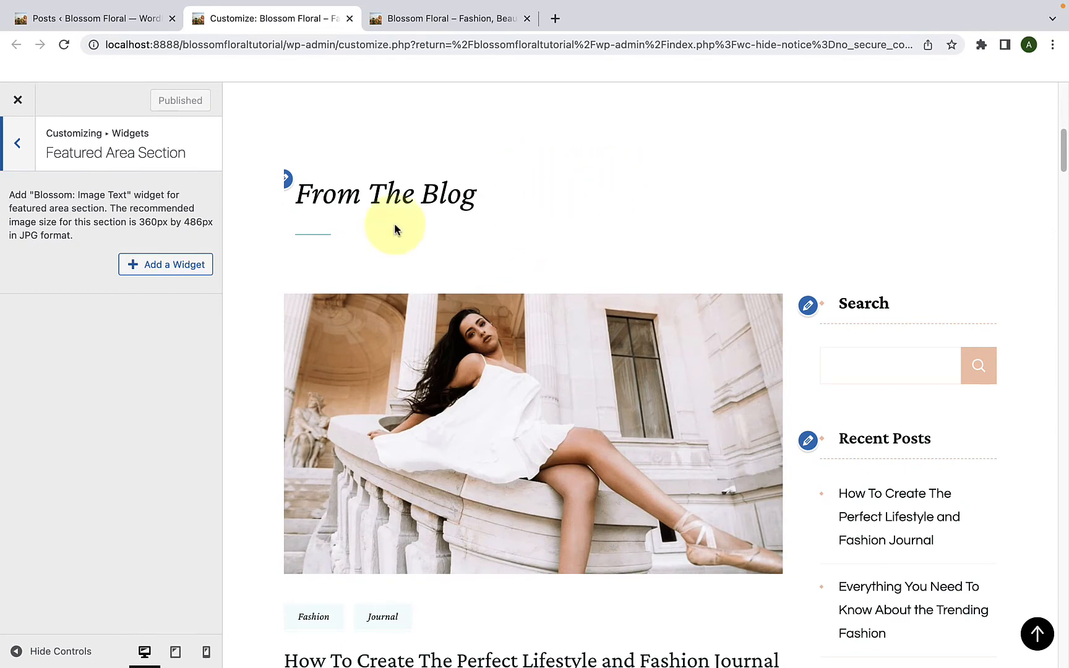
left_click(140, 266)
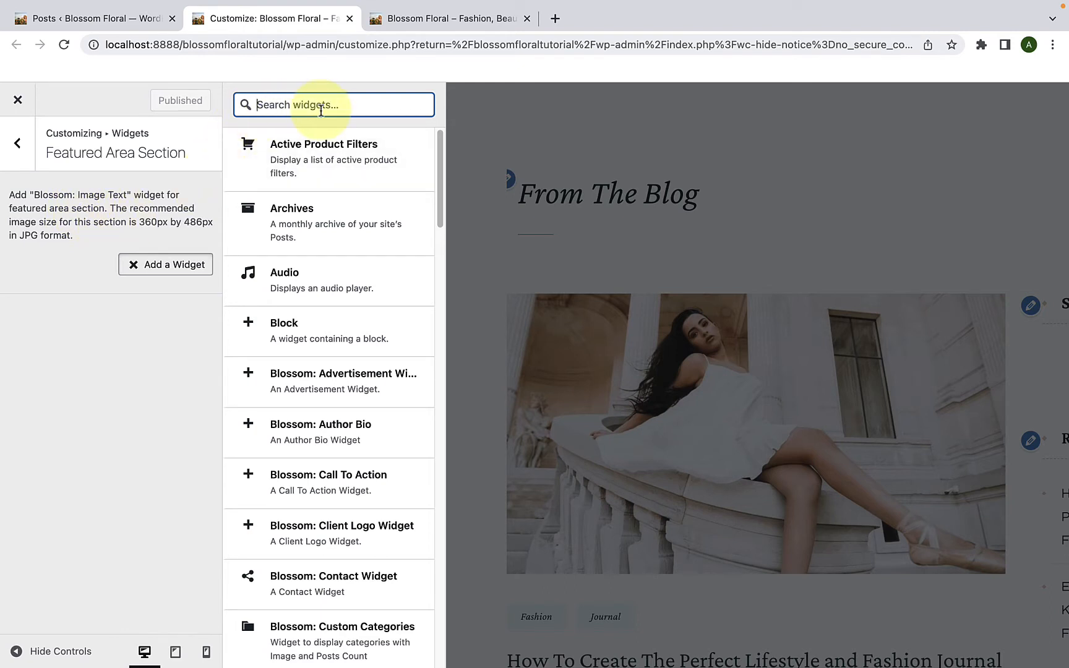
type("image")
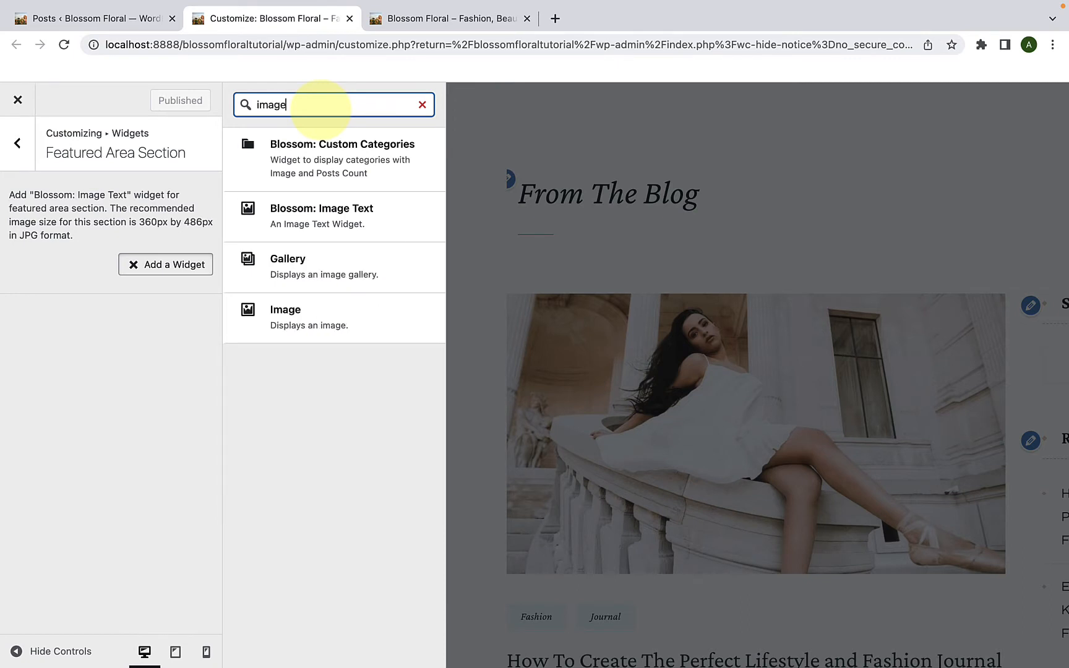
type(" text")
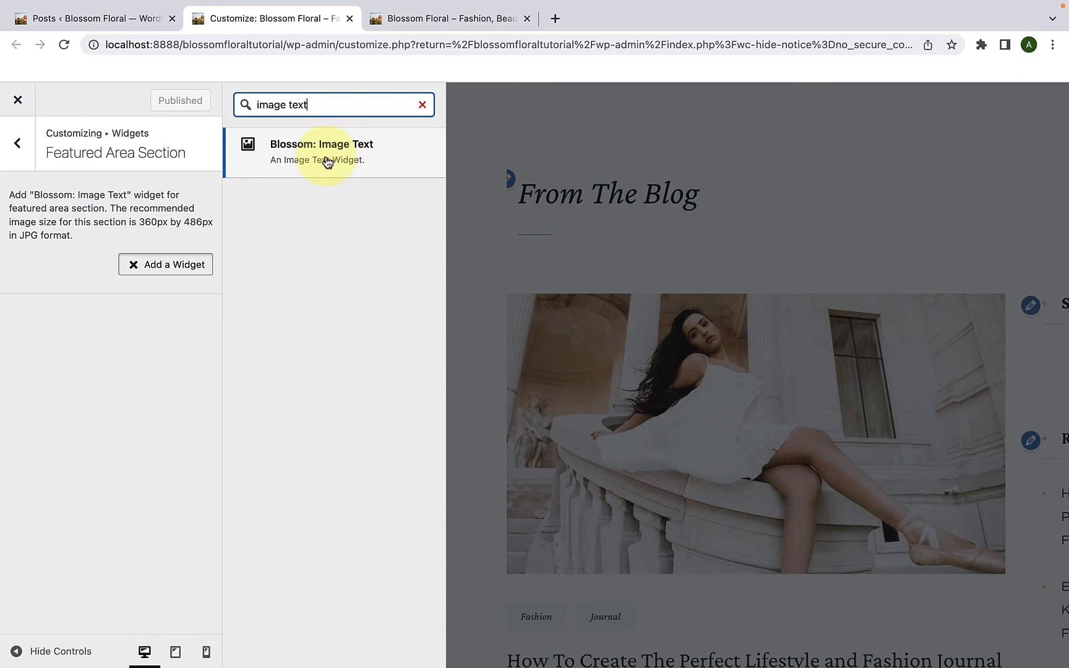
left_click(326, 162)
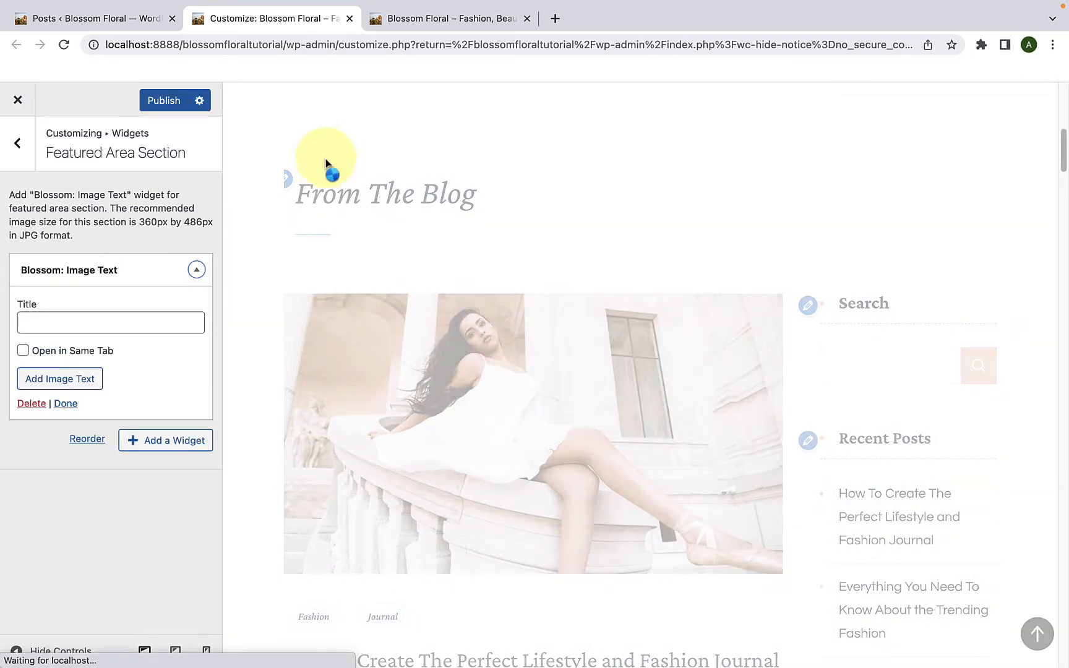
- Add an image text entry to the widget, using the media library photo of the woman in an orange skirt and hat
left_click(99, 325)
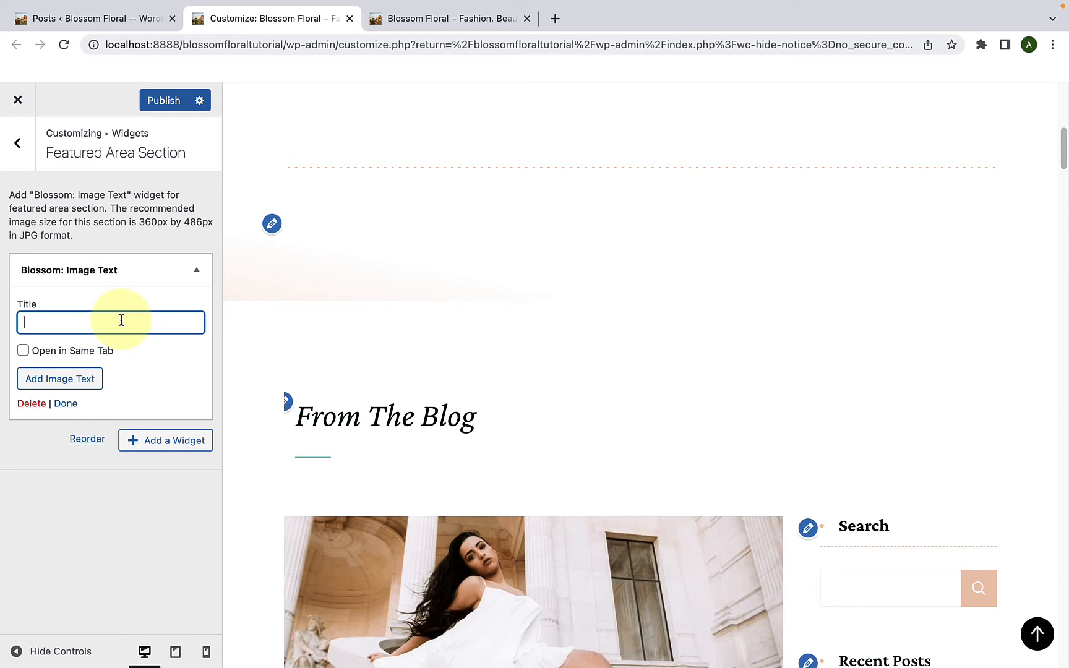
left_click(91, 382)
scroll(90, 381, "down", 1)
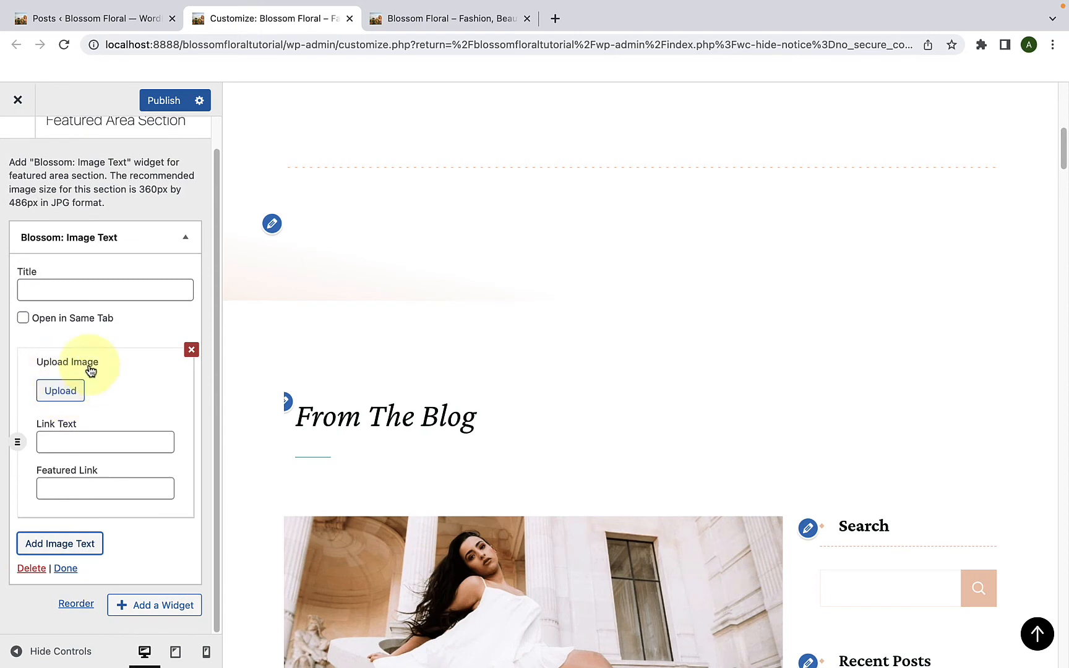
left_click(68, 390)
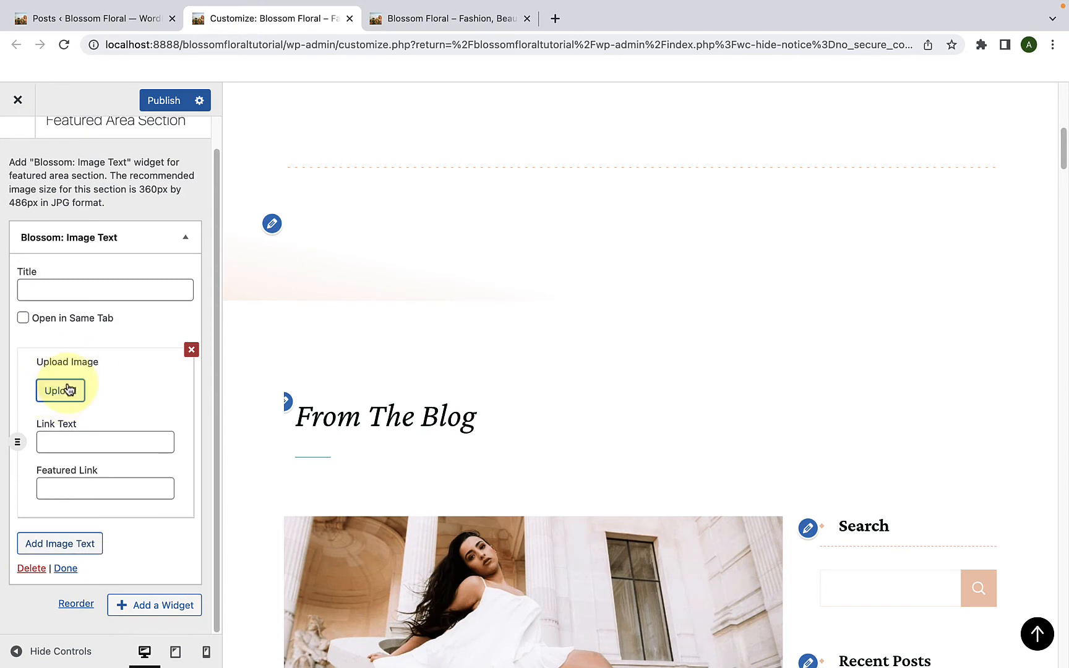
left_click(68, 391)
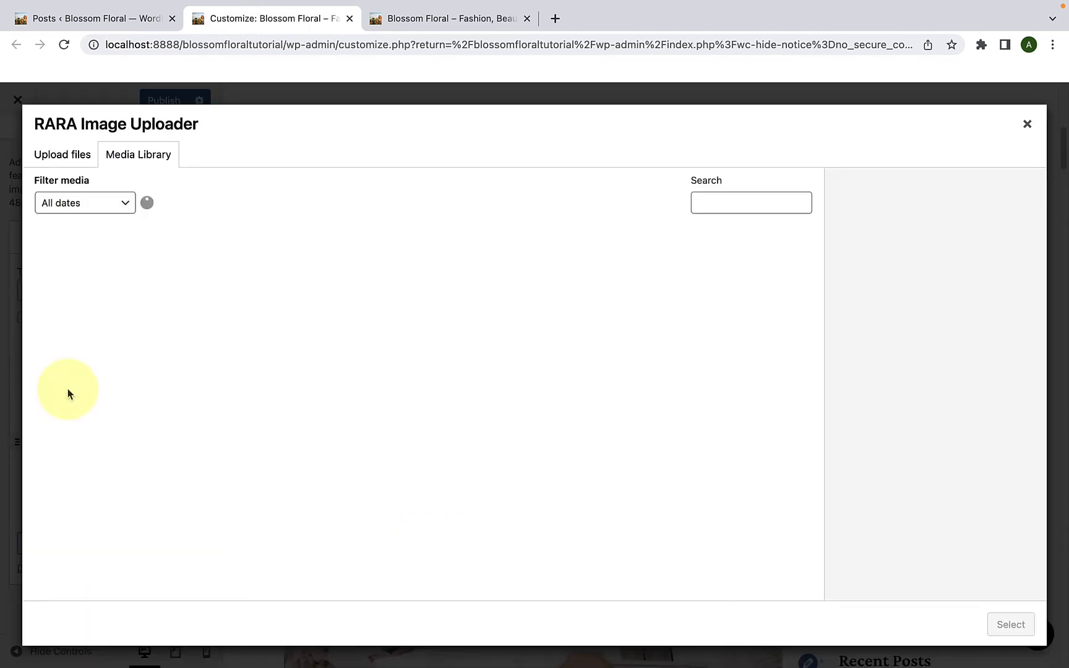
scroll(87, 409, "down", 10)
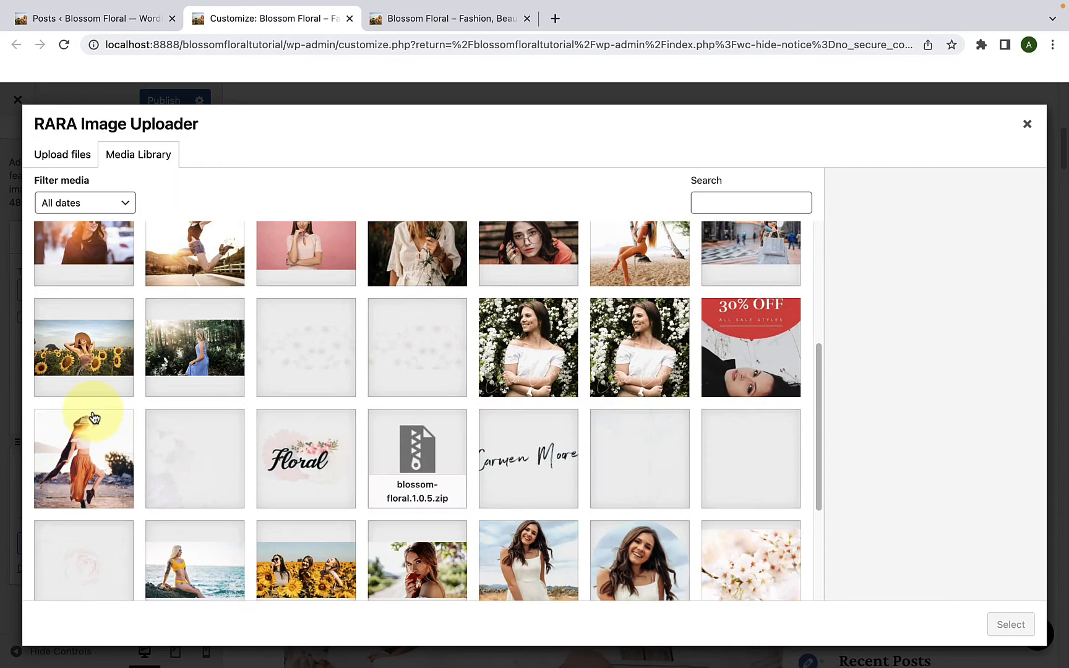
scroll(111, 383, "up", 1)
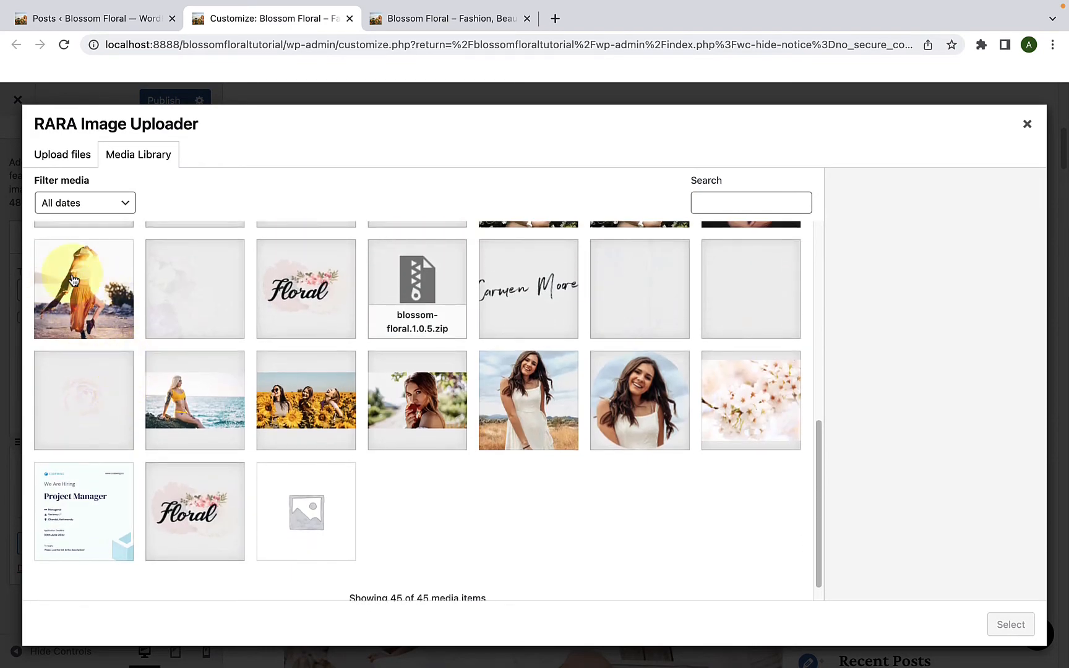
left_click(73, 280)
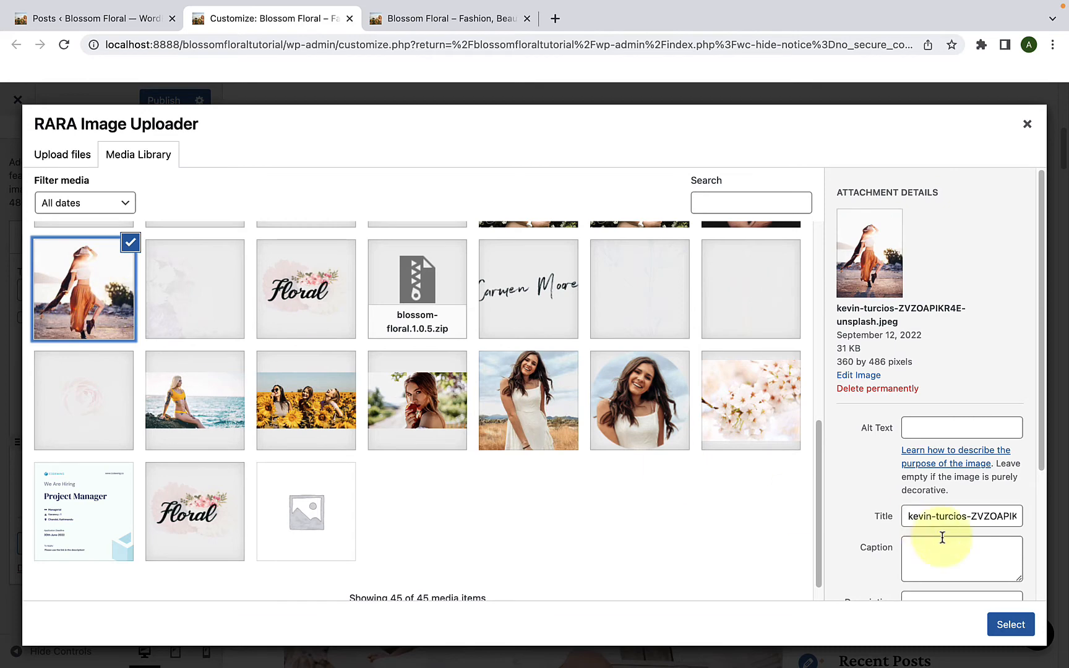
left_click(1011, 624)
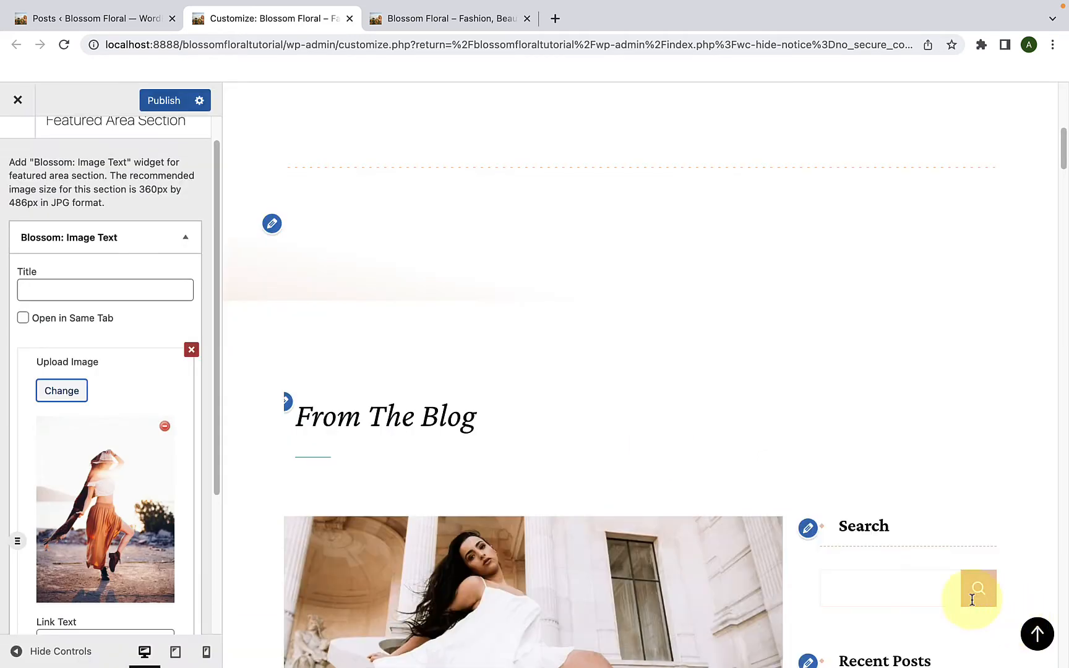
- Set the entry's link text to "About Me", paste the copied page address as its featured link, and apply the widget changes
scroll(120, 442, "down", 5)
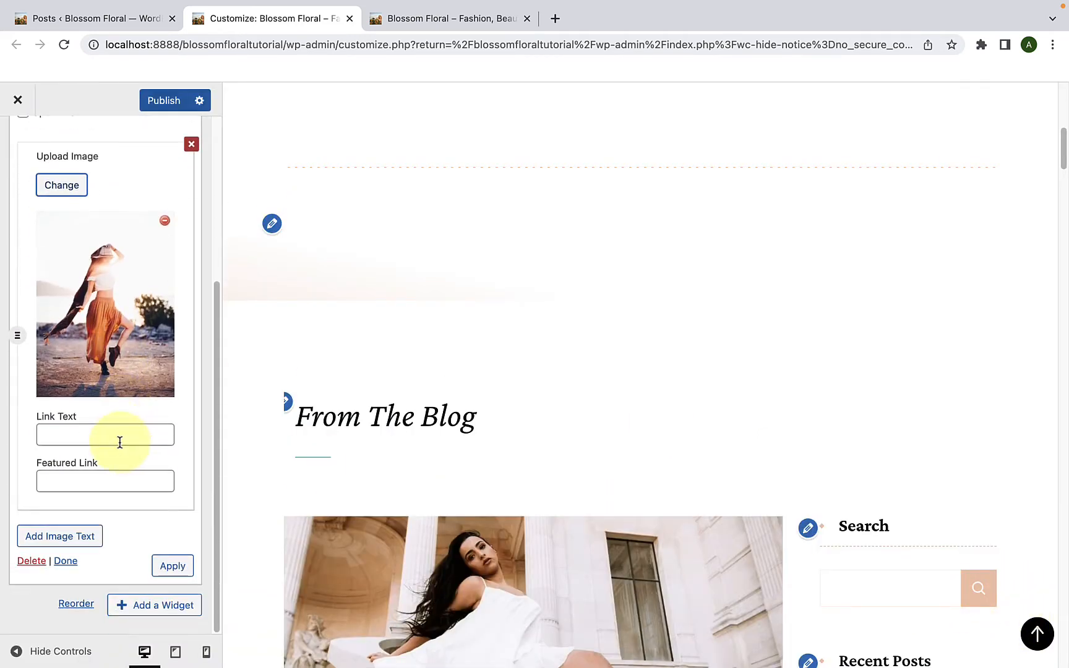
left_click(52, 441)
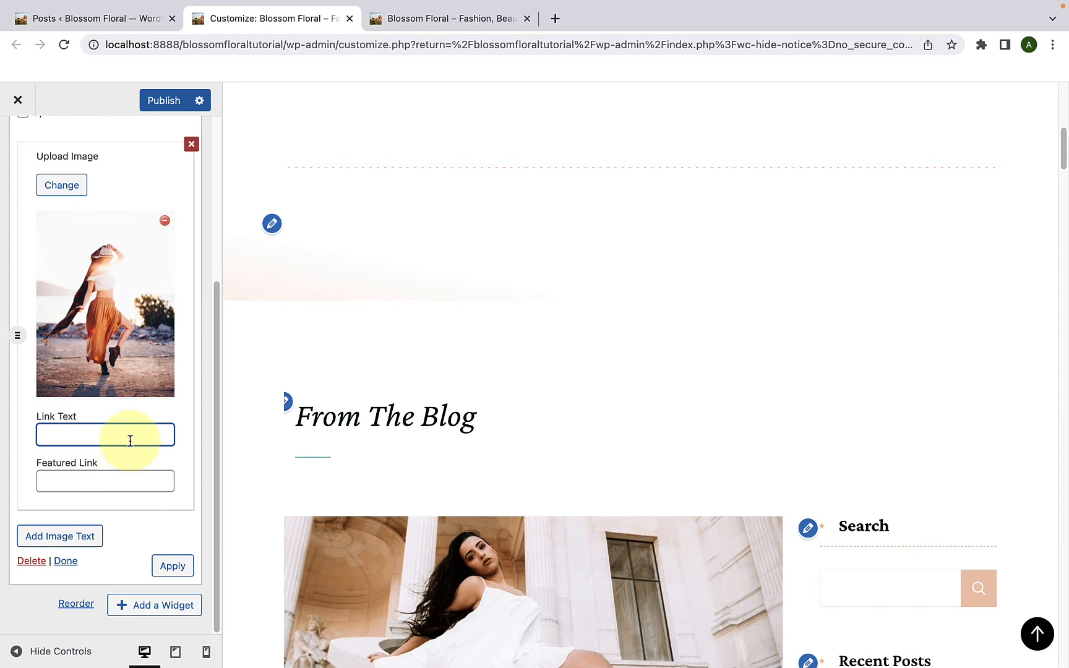
type("About Me")
left_click(93, 481)
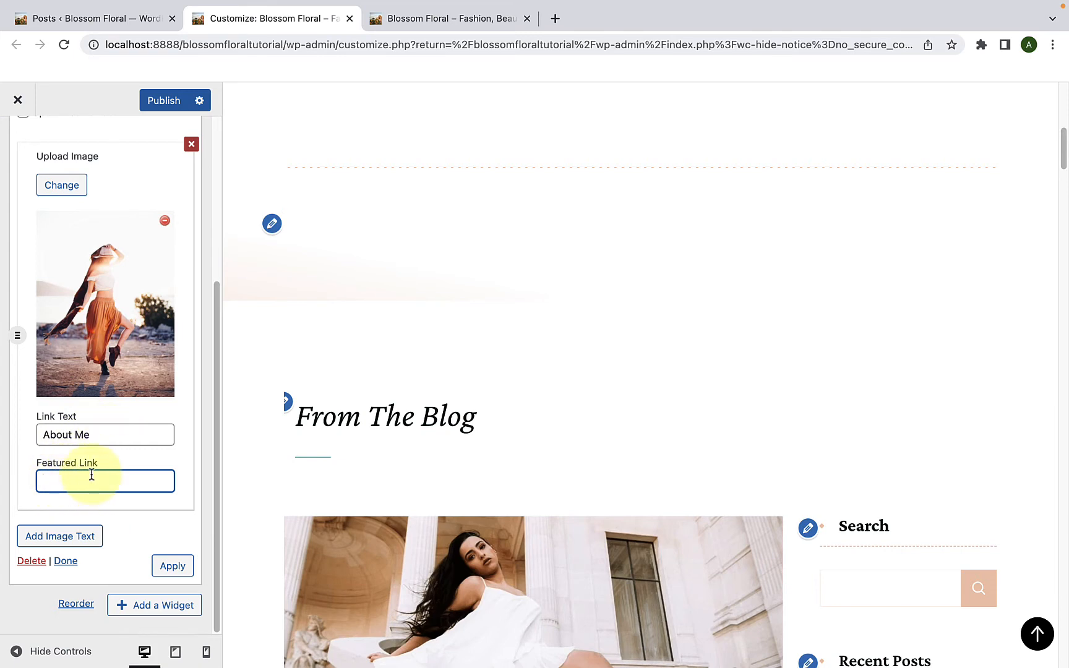
key("super+v")
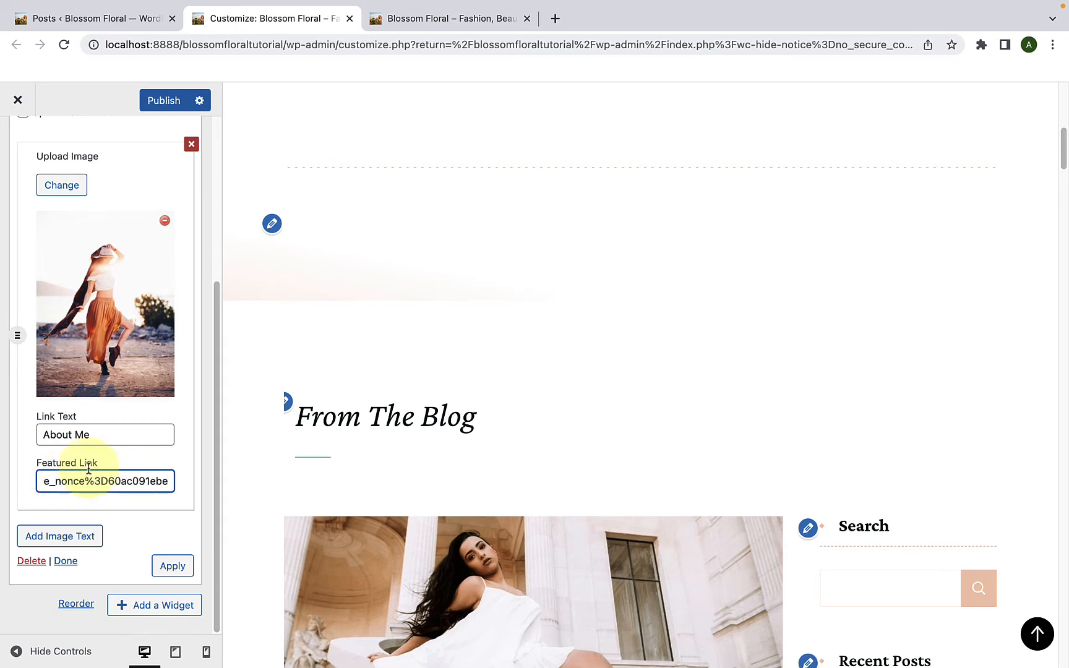
left_click(172, 564)
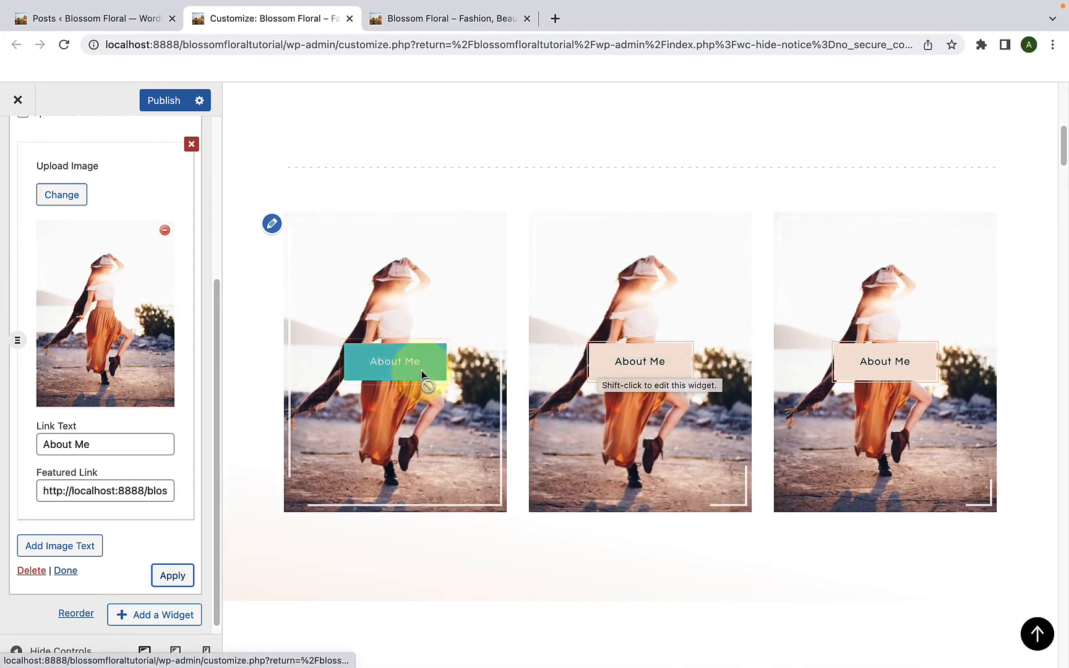
- Add a second image text entry using the media library photo of the woman in a patterned dress at a wooden railing
scroll(128, 459, "down", 1)
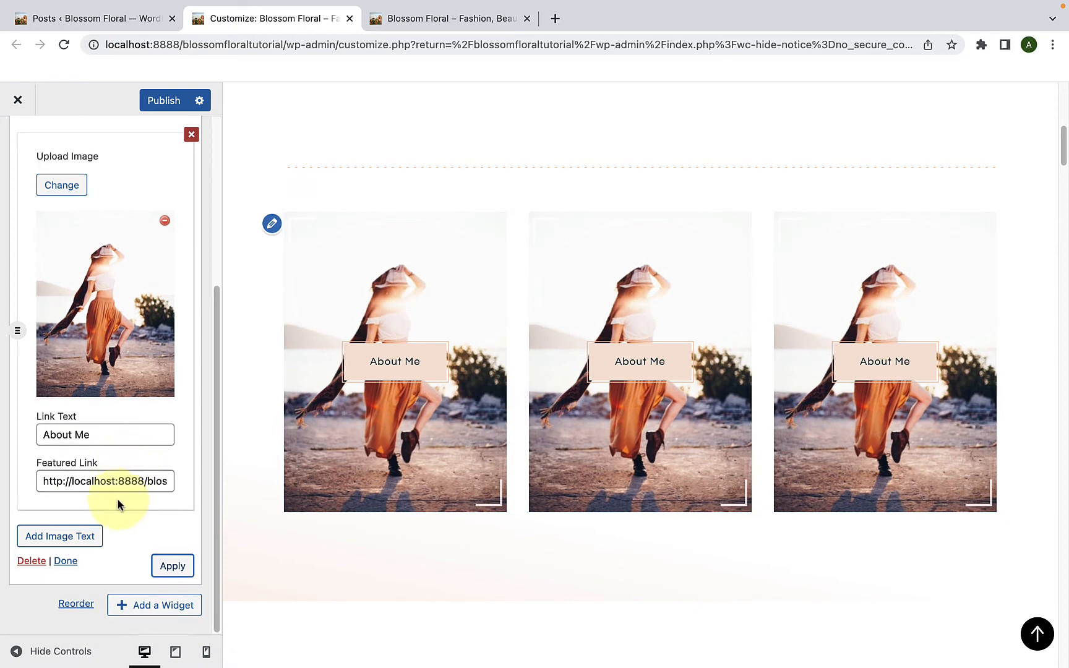
left_click(50, 537)
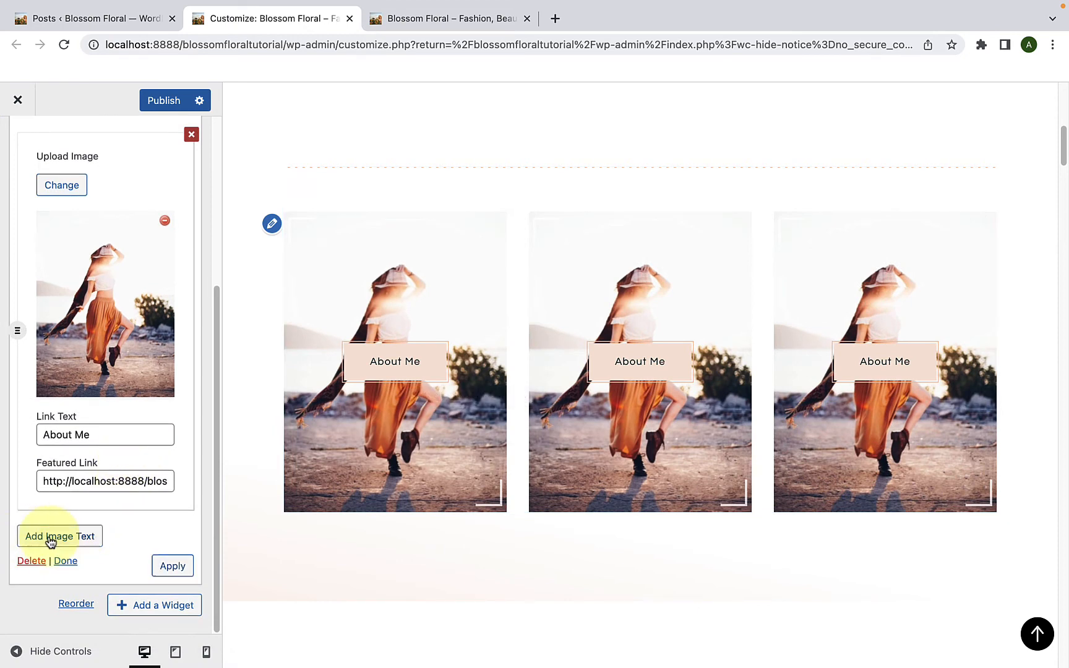
scroll(47, 540, "down", 3)
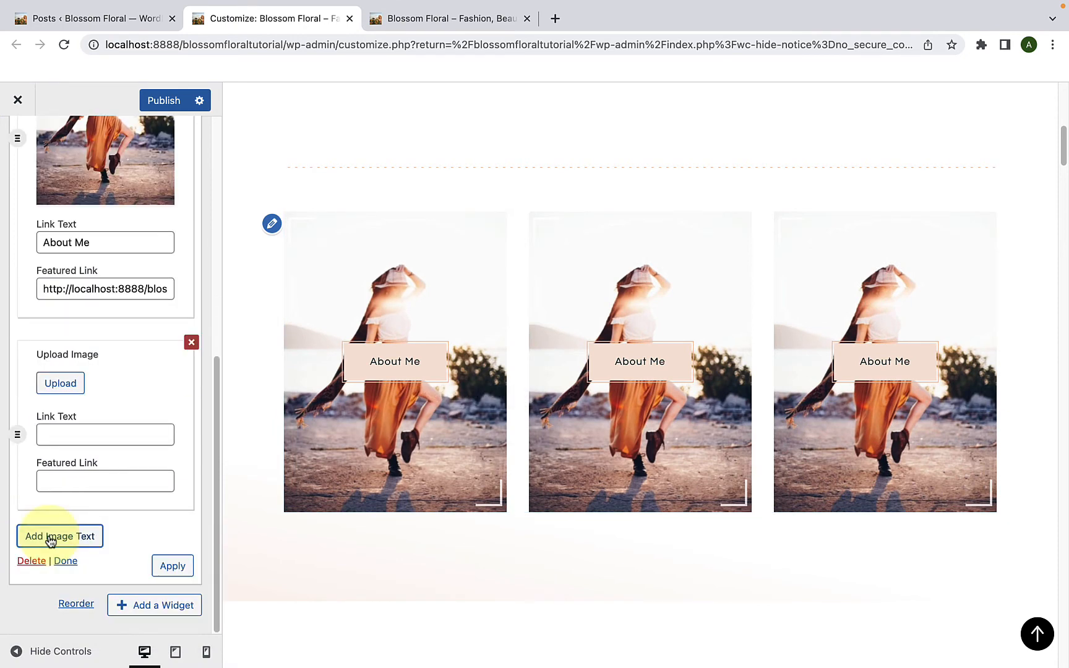
left_click(60, 384)
scroll(309, 402, "down", 1)
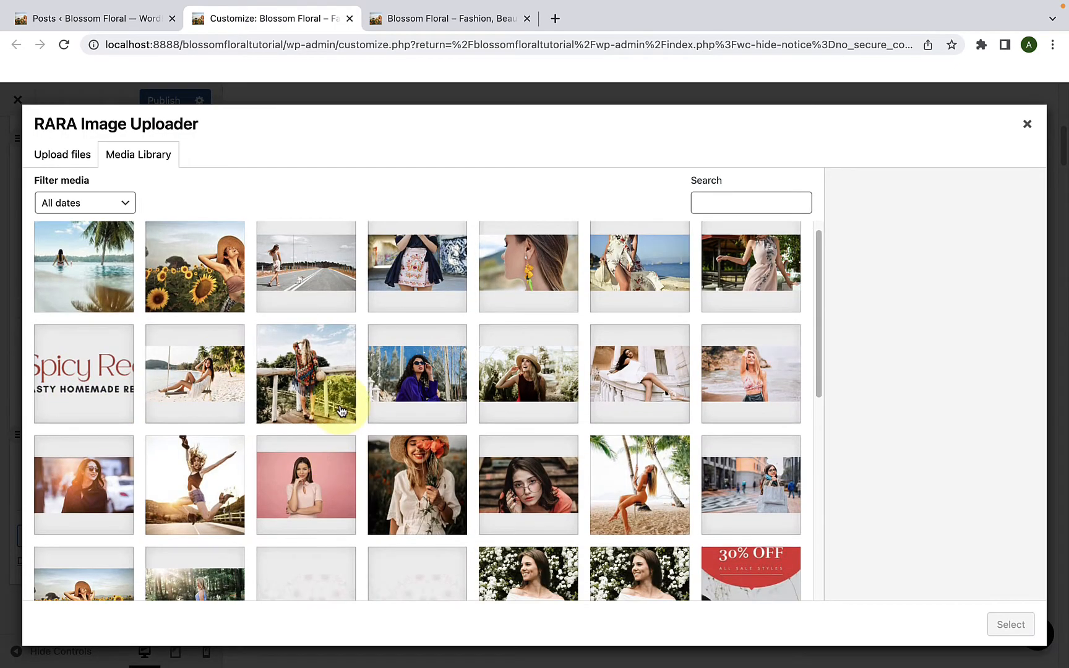
left_click(290, 370)
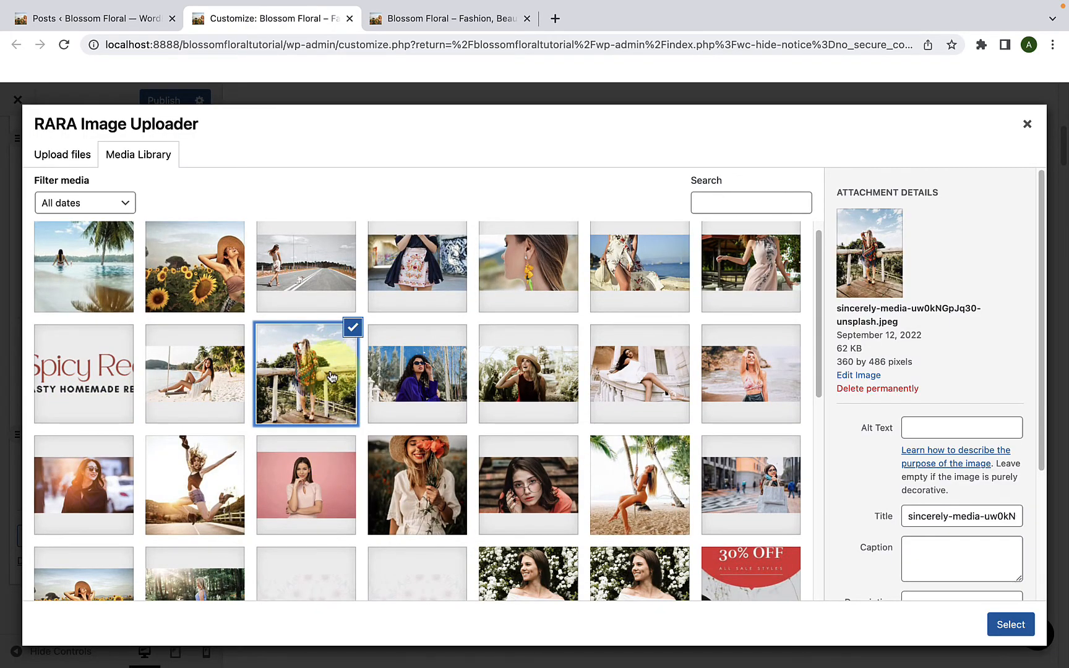
left_click(1011, 624)
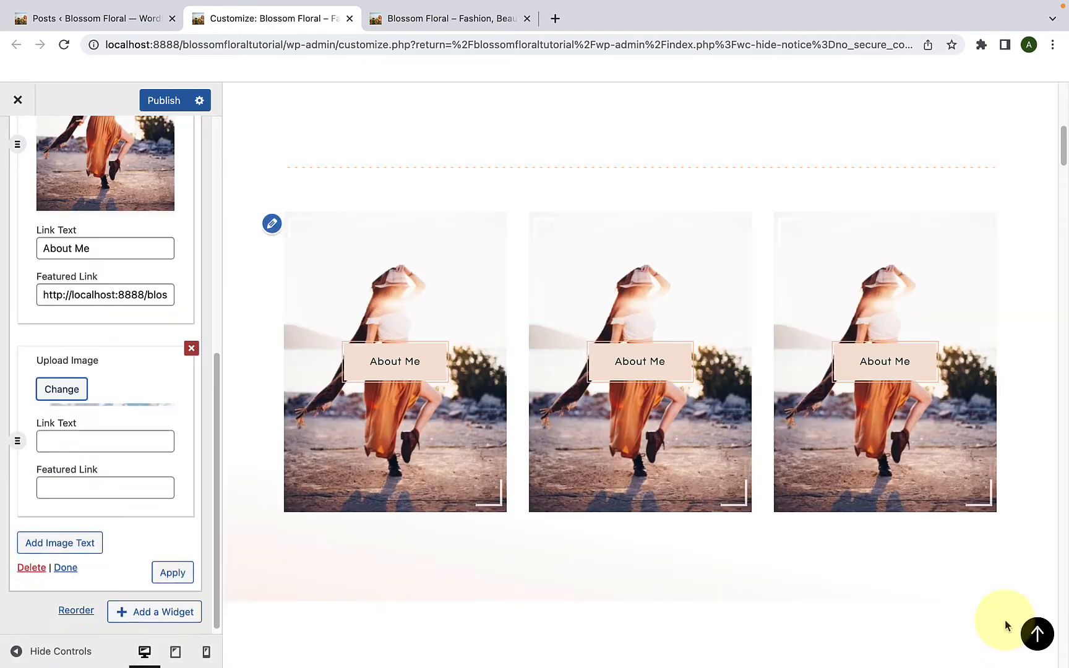
- Set the second entry's link text to "Shop", paste the copied page address as its featured link, and apply the widget changes
scroll(67, 446, "down", 1)
scroll(69, 449, "down", 3)
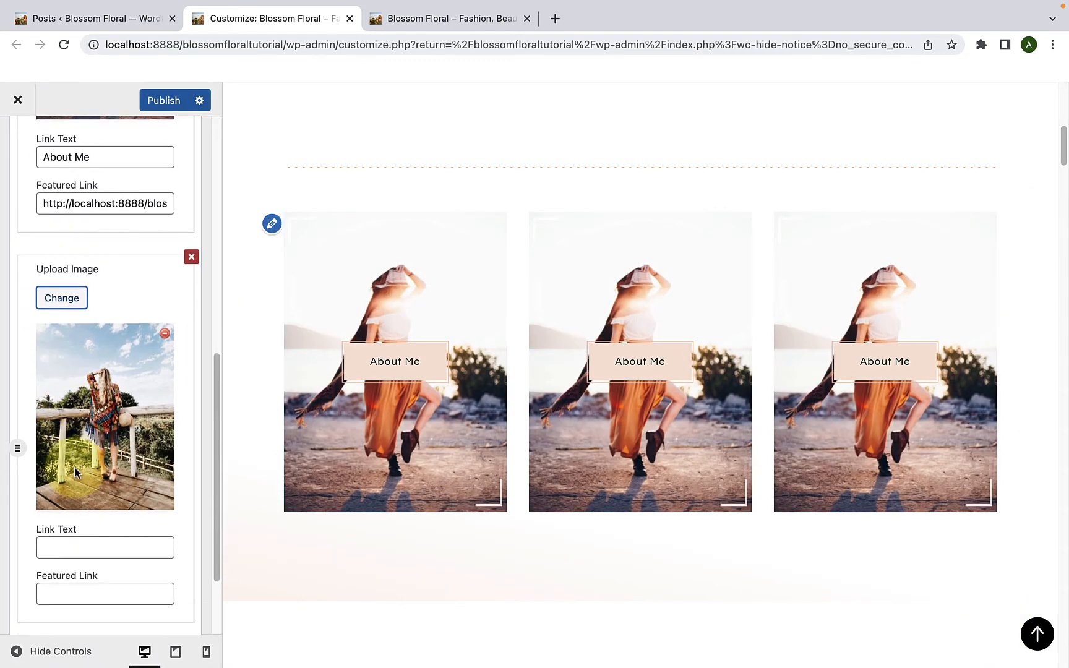
left_click(89, 532)
type("Shop")
scroll(87, 520, "down", 3)
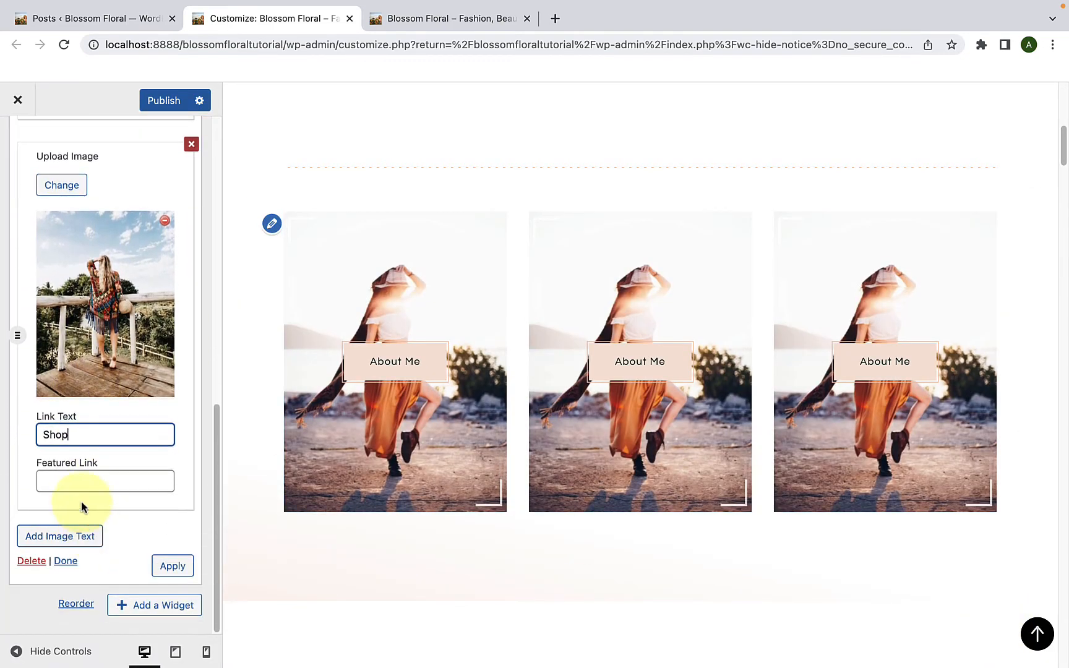
left_click(62, 483)
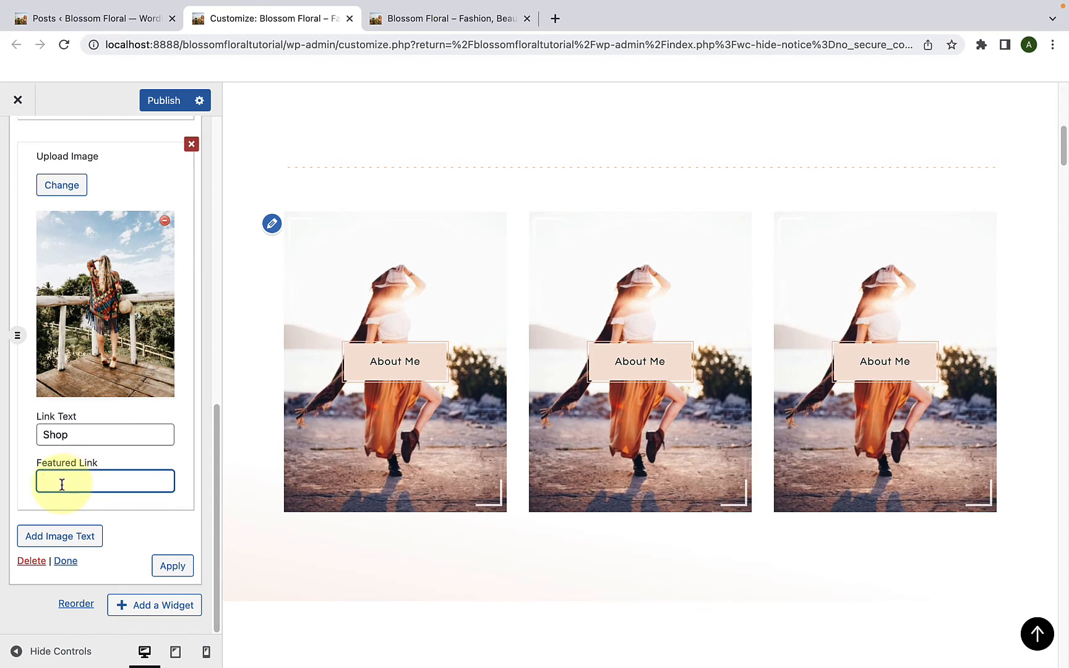
key("super+v")
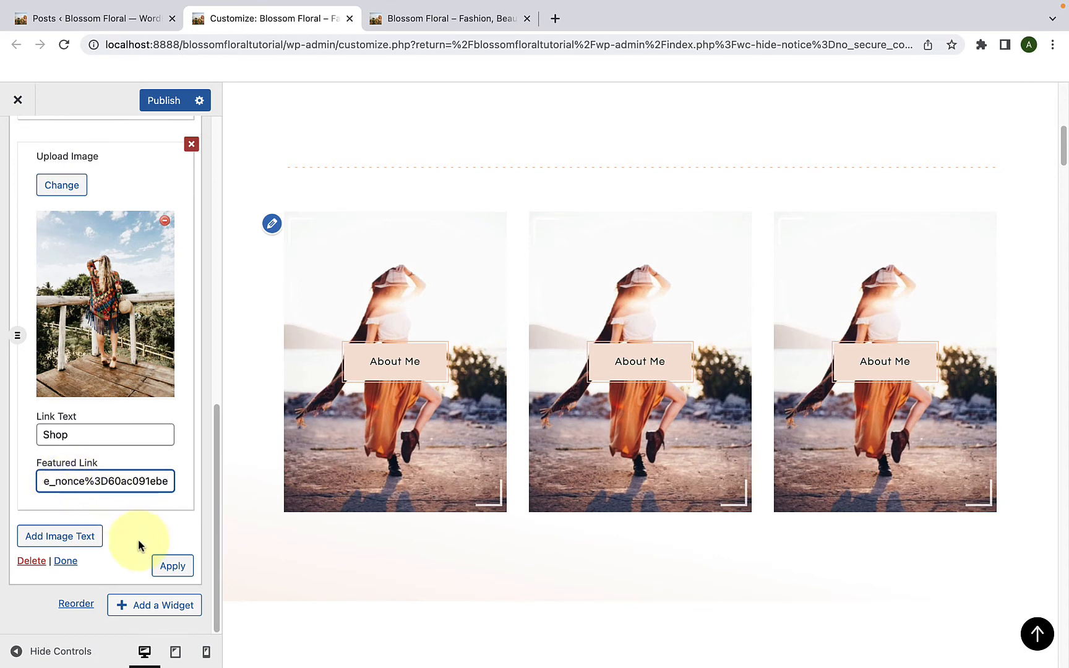
left_click(168, 565)
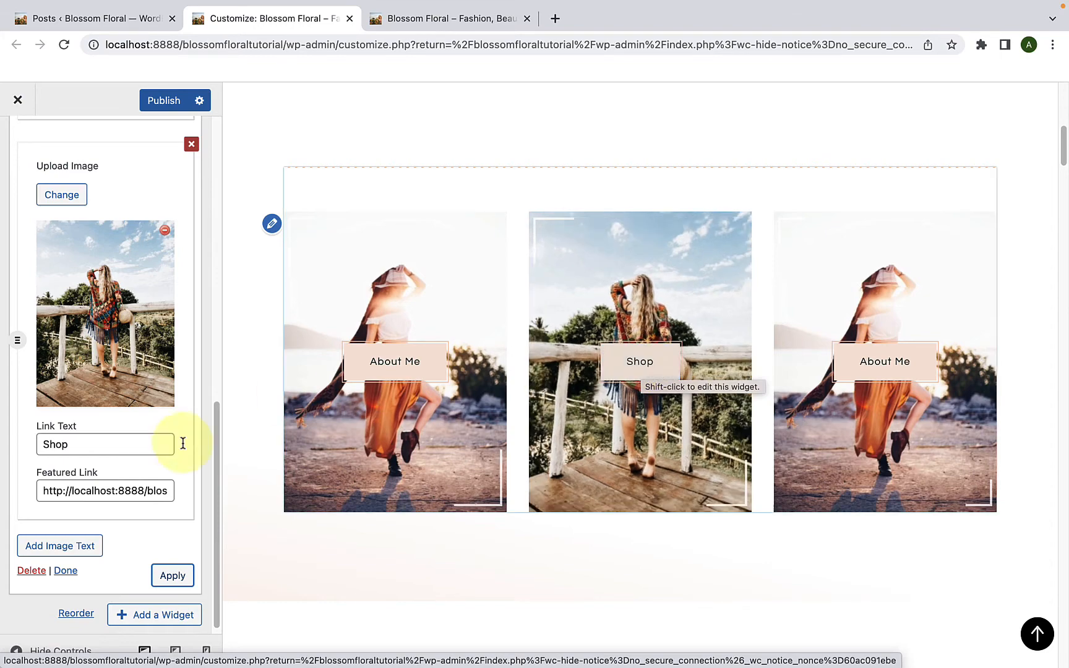
- Add a third image text entry using the photo of the woman on a swing beneath palm trees
left_click(83, 539)
left_click(87, 409)
scroll(290, 402, "down", 2)
left_click(640, 406)
left_click(1012, 625)
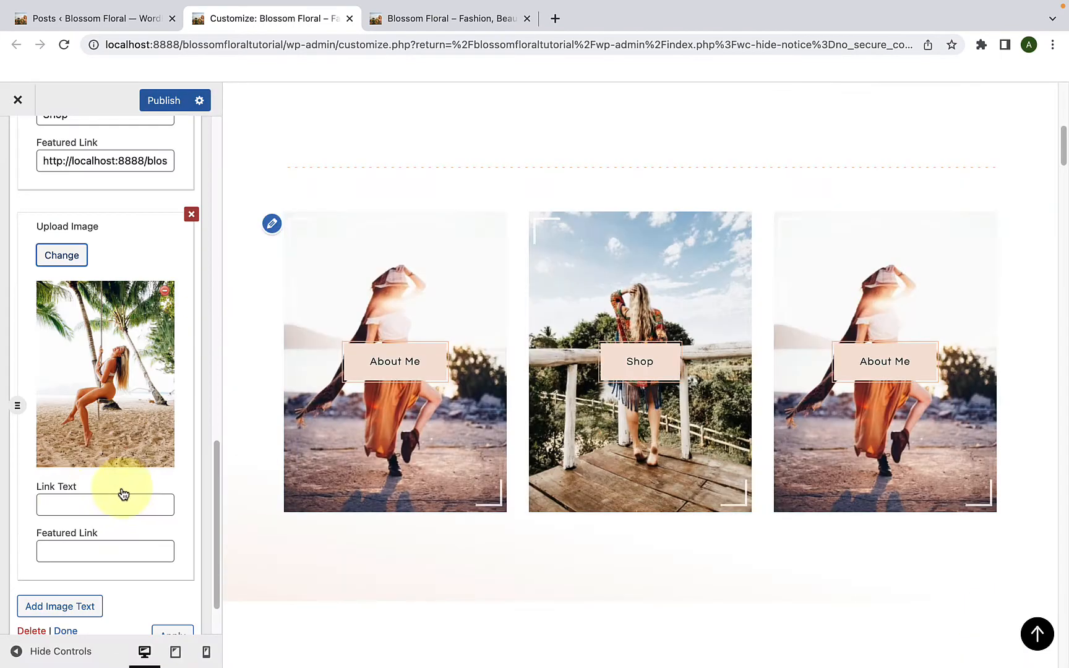
- Set the third entry's link text to "Travel" and paste the copied address as its featured link
left_click(97, 504)
type("Travel")
left_click(99, 551)
key("super+v")
- Add a fourth image text entry using the photo of the woman jumping on a road
scroll(109, 556, "down", 1)
left_click(68, 589)
left_click(72, 454)
left_click(213, 489)
left_click(1018, 624)
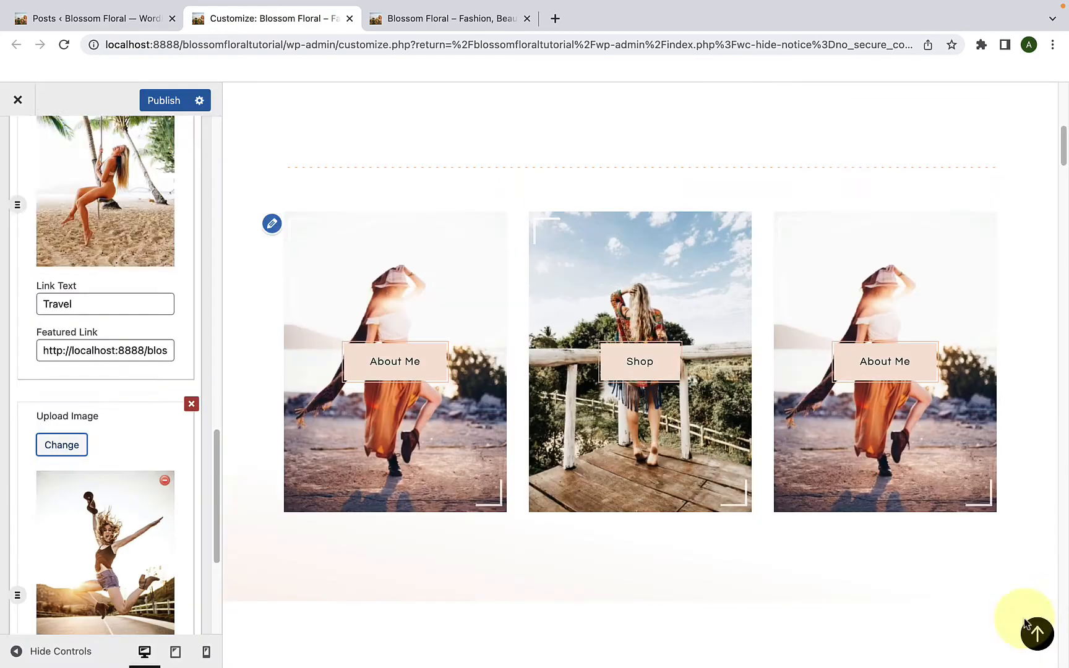
- Set the fourth entry's link text to "Journal" and paste the copied address as its featured link
left_click(99, 435)
type("Journal")
left_click(96, 485)
key("super+v")
- Add a fifth image text entry using the photo of the woman in a straw hat holding red flowers
left_click(66, 537)
scroll(66, 495, "down", 3)
left_click(66, 383)
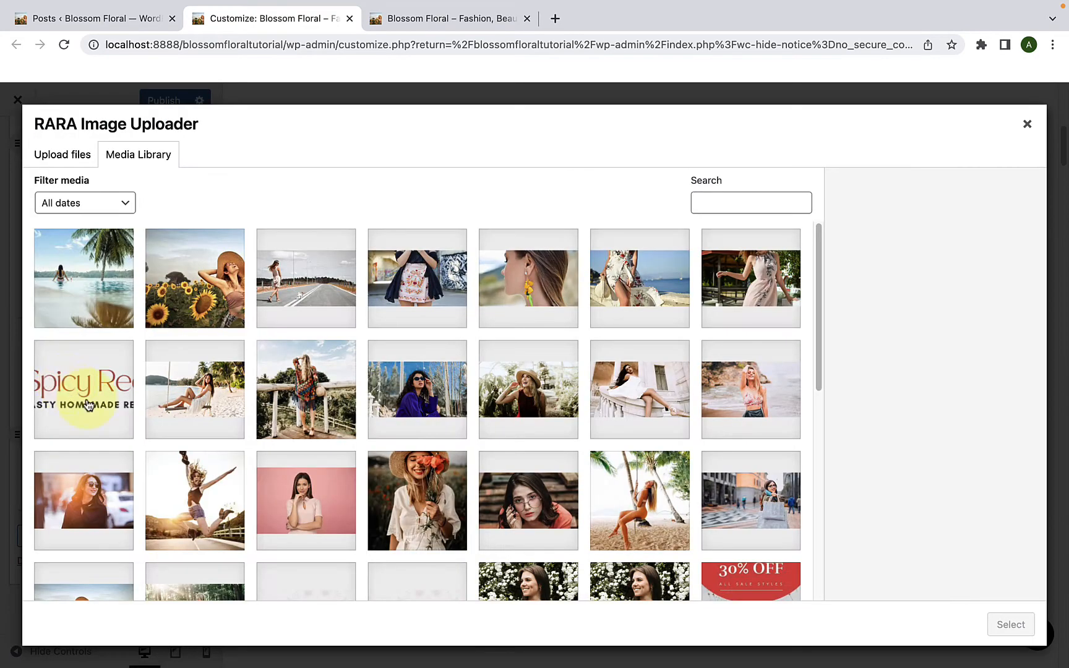
left_click(416, 500)
left_click(1010, 624)
- Set the fifth entry's link text to "Lifestyle" and paste the copied address as its featured link
scroll(101, 527, "down", 2)
left_click(103, 514)
type("Lifestyle")
left_click(76, 555)
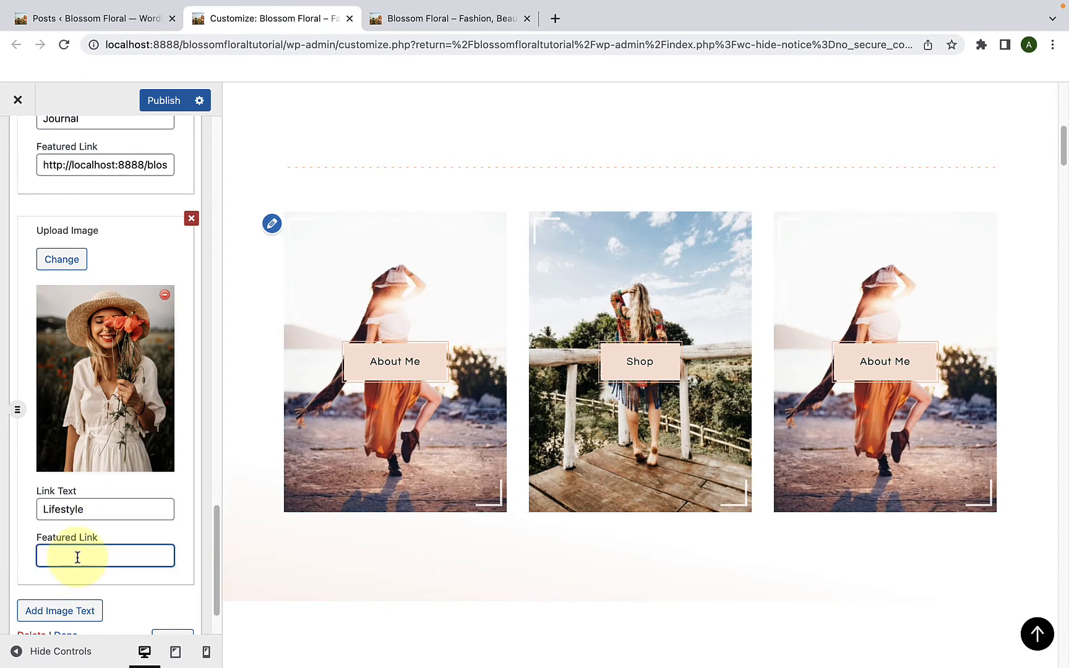
key("super+v")
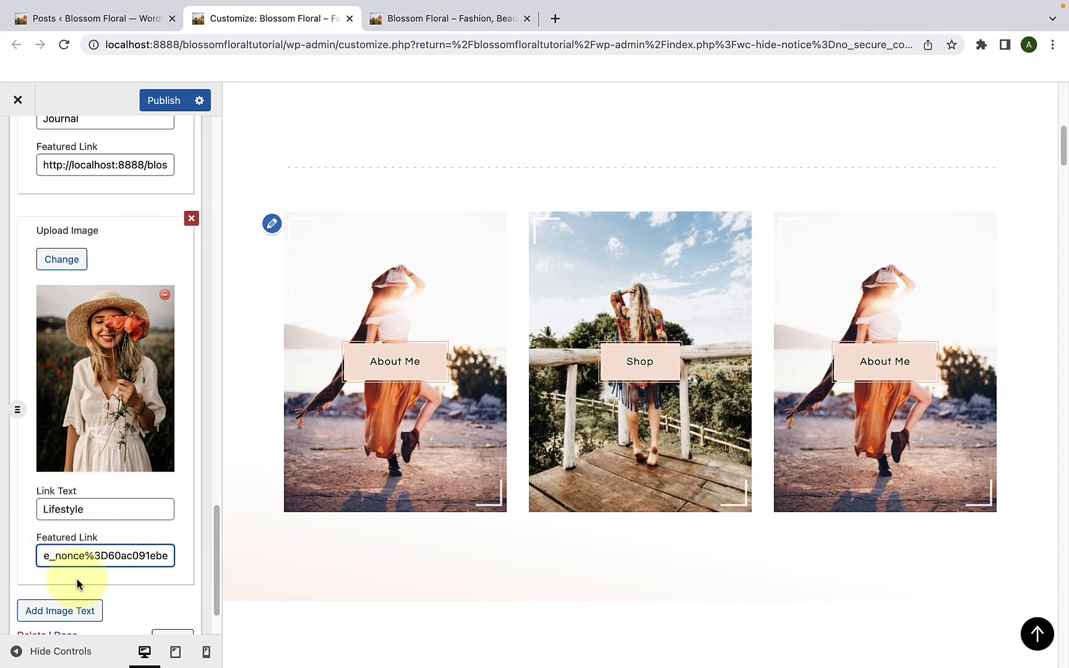
- Review the widget's Travel, Journal and Lifestyle entries and apply the changes to the preview
scroll(93, 587, "down", 1)
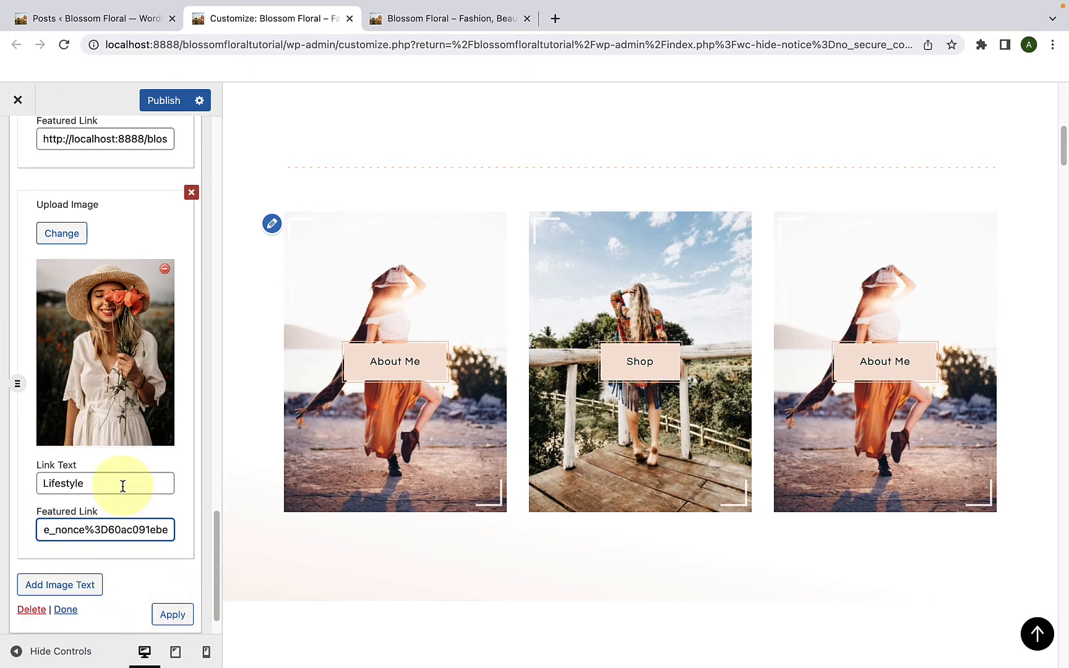
scroll(121, 484, "up", 10)
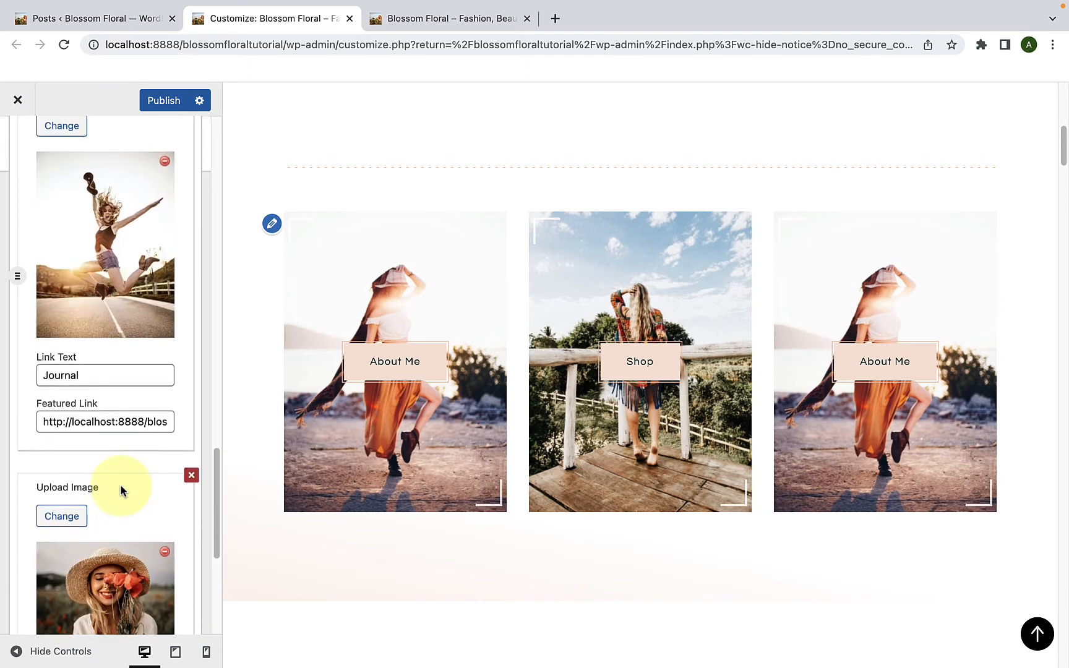
scroll(142, 455, "up", 4)
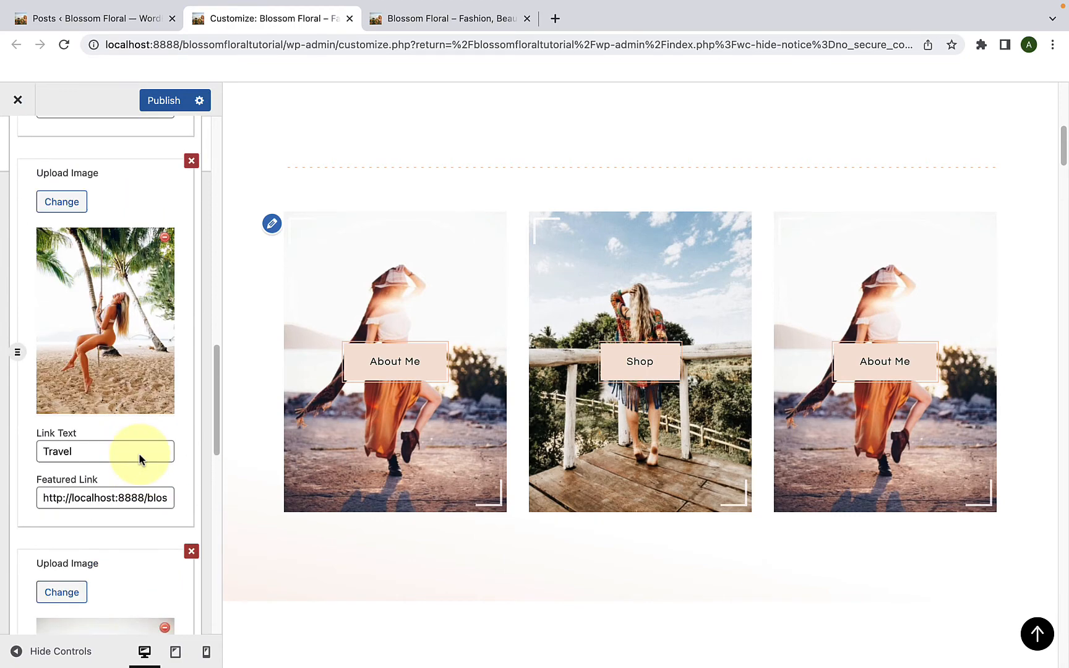
scroll(140, 455, "down", 12)
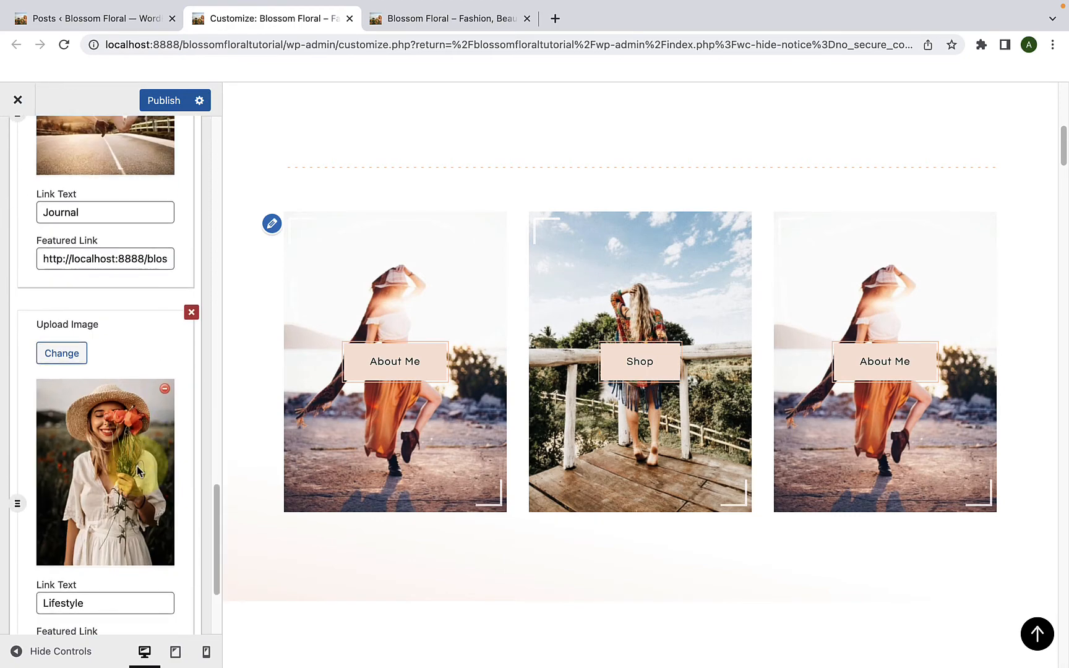
scroll(136, 471, "down", 2)
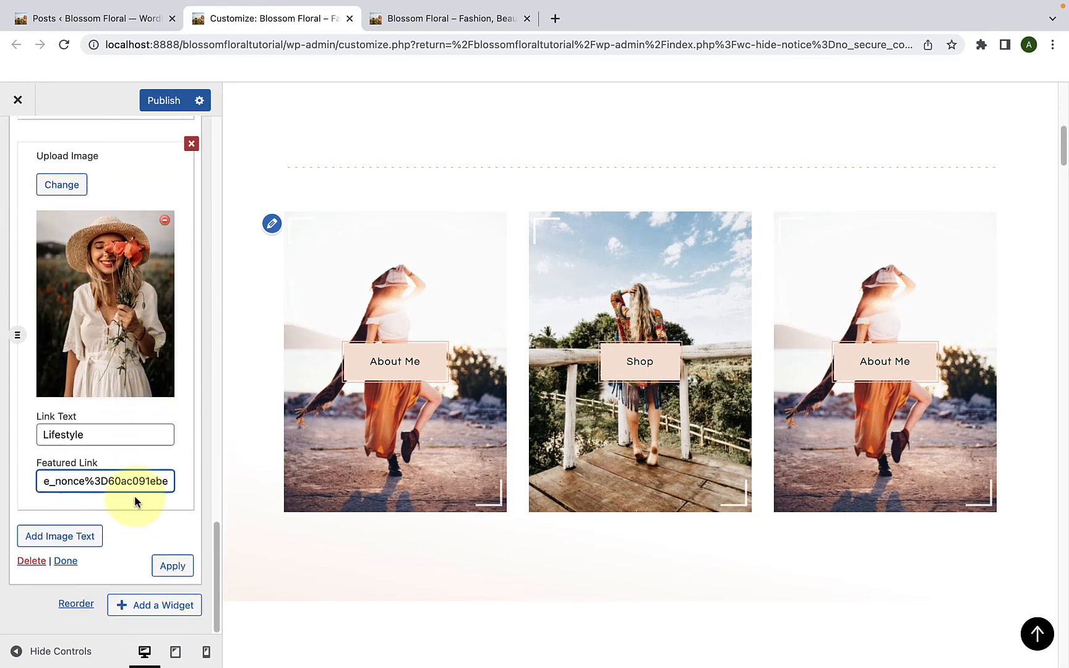
left_click(175, 568)
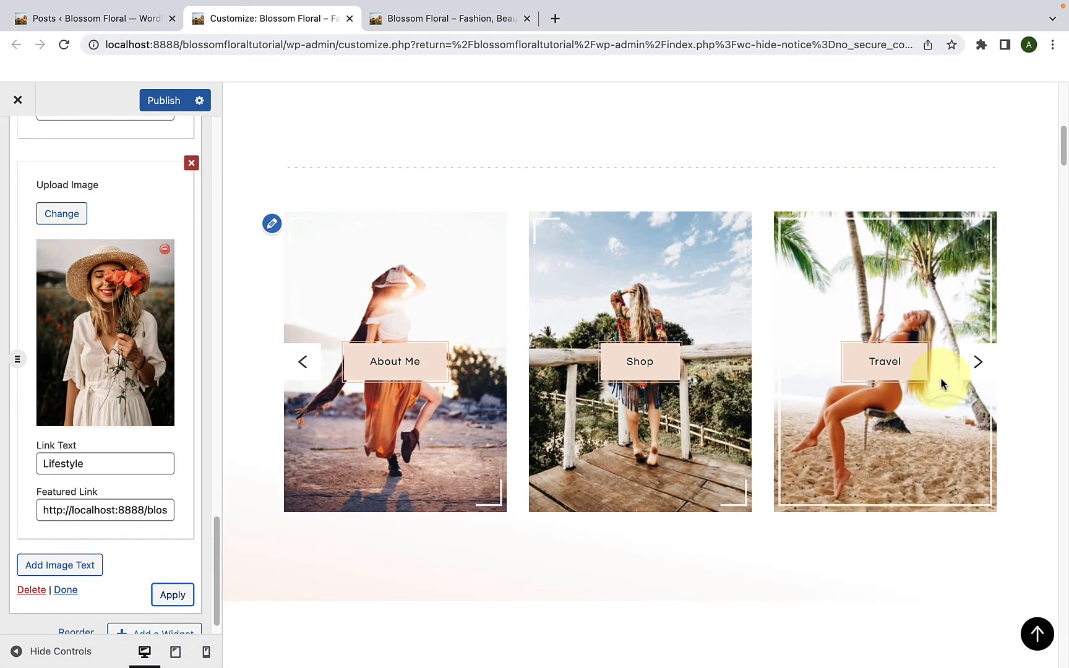
- Browse the featured area carousel forward to the last entry and back to the first in the preview
left_click(977, 369)
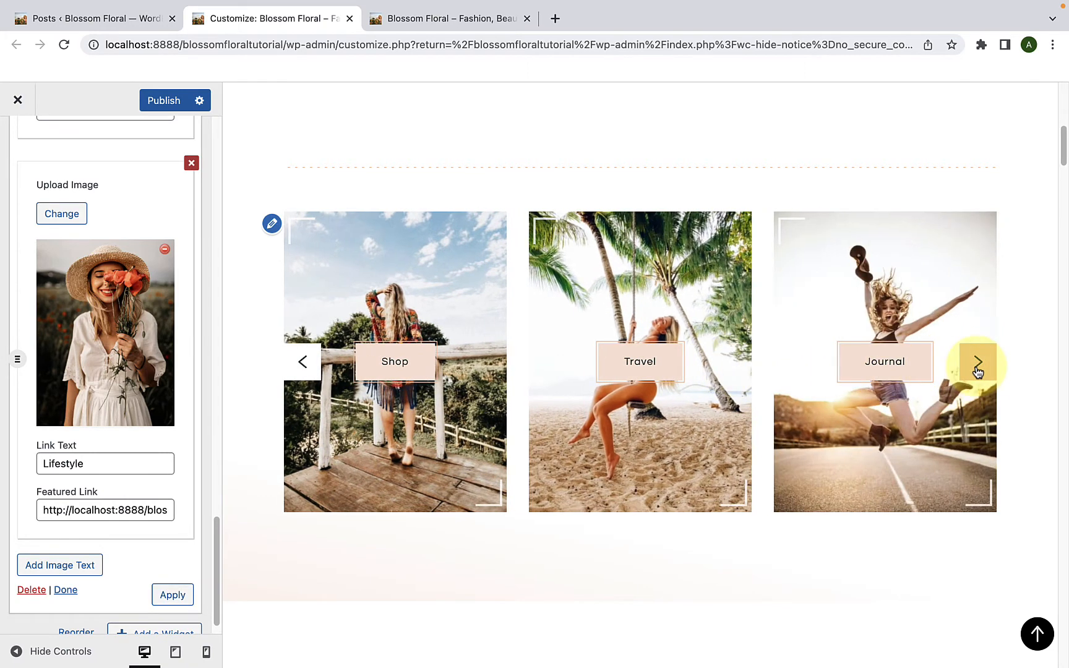
left_click(977, 369)
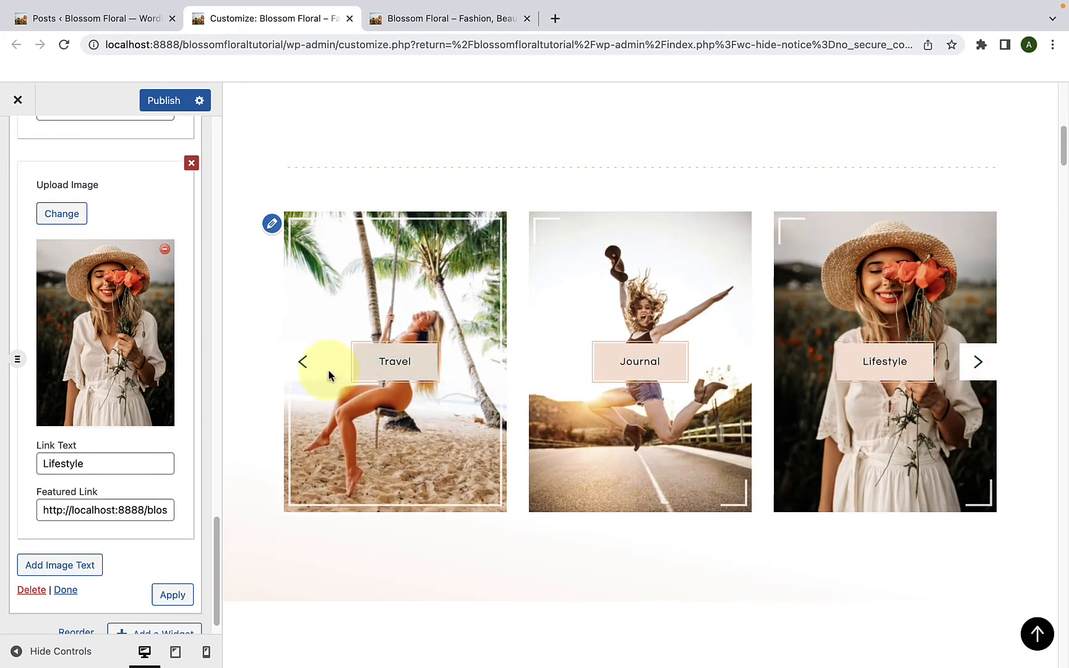
left_click(311, 373)
left_click(311, 373)
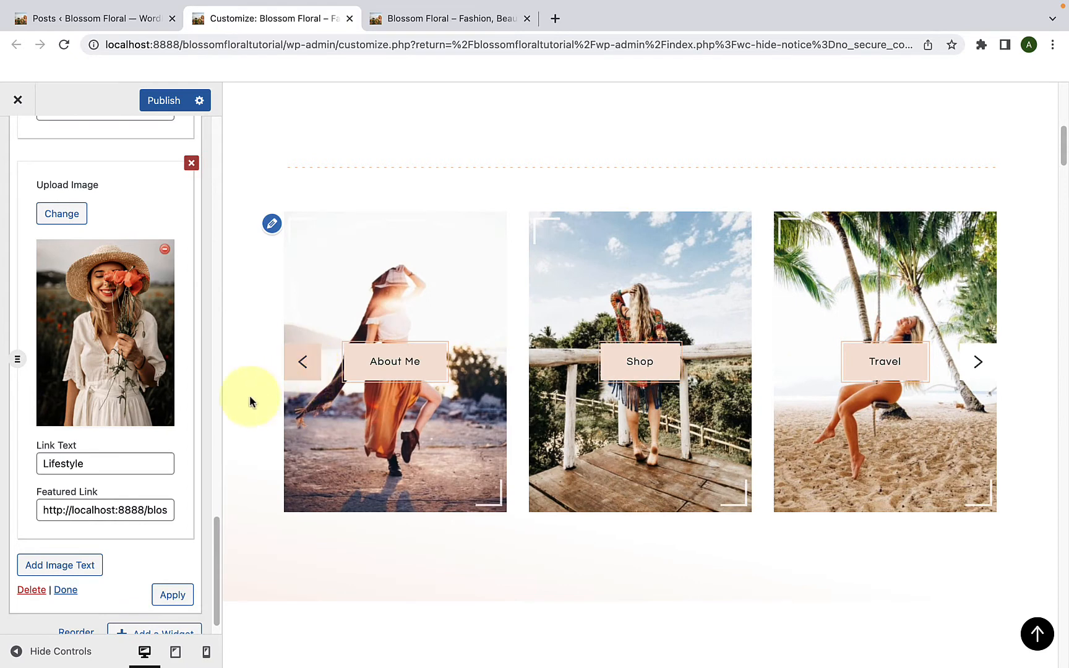
- Finish editing the widget and publish it, and check the featured area carousel on the reloaded live site
left_click(65, 591)
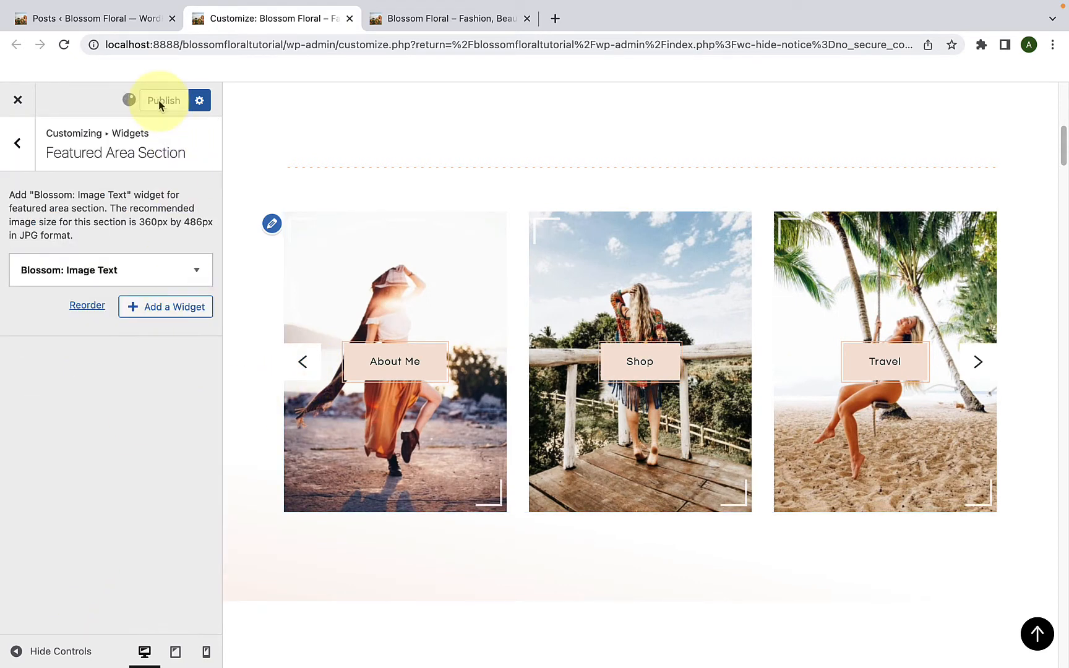
left_click(412, 18)
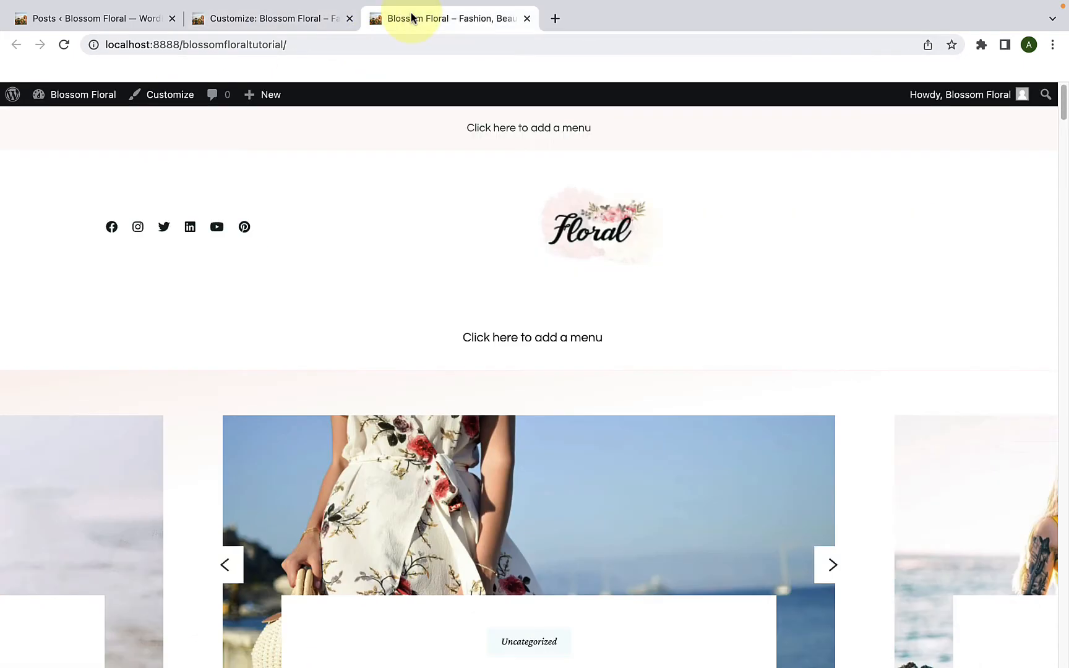
left_click(64, 48)
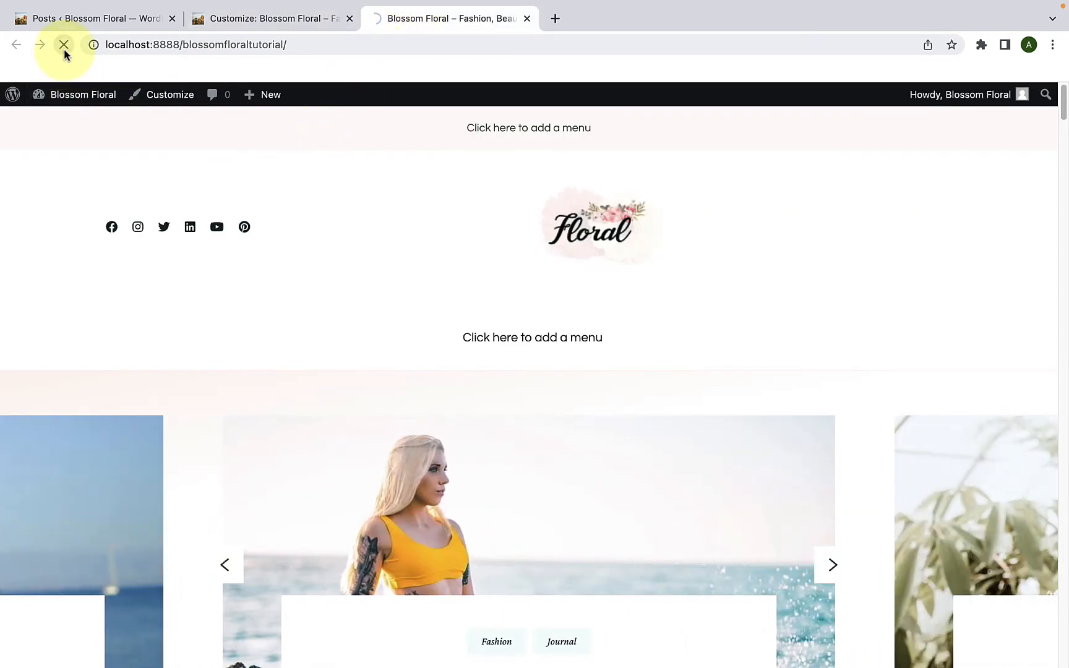
scroll(375, 262, "down", 12)
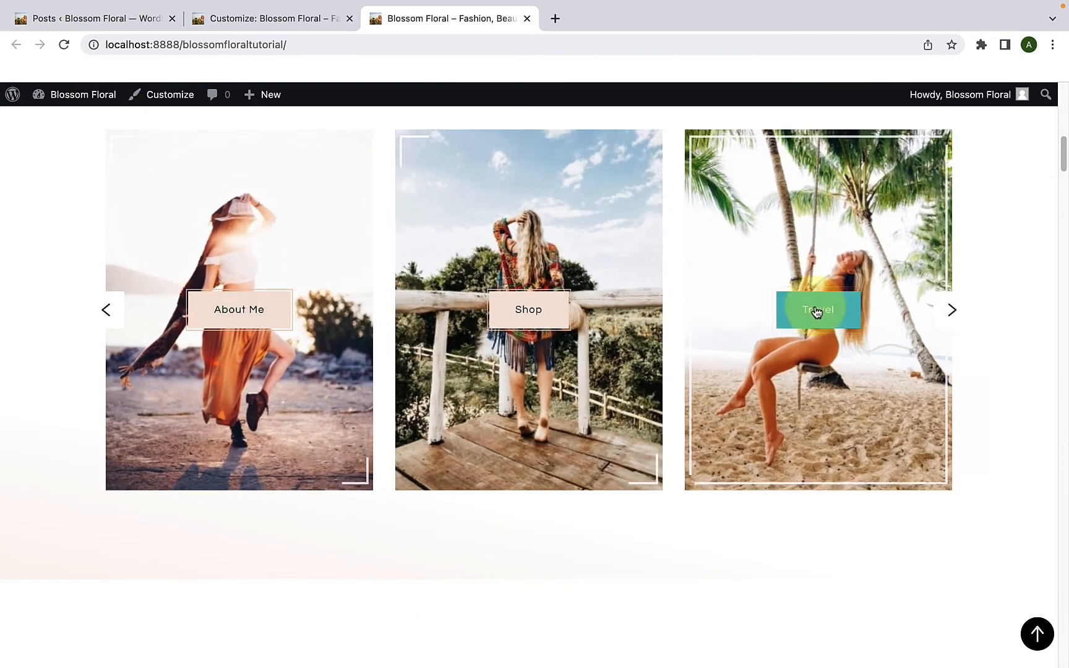
left_click(956, 316)
left_click(956, 317)
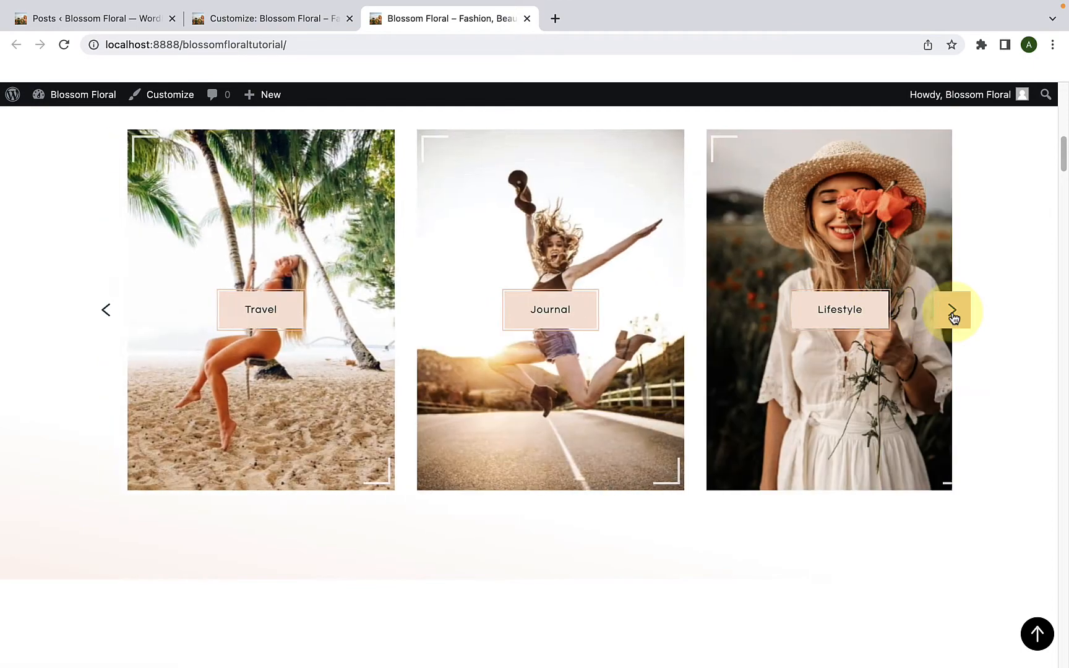
left_click(105, 319)
left_click(105, 318)
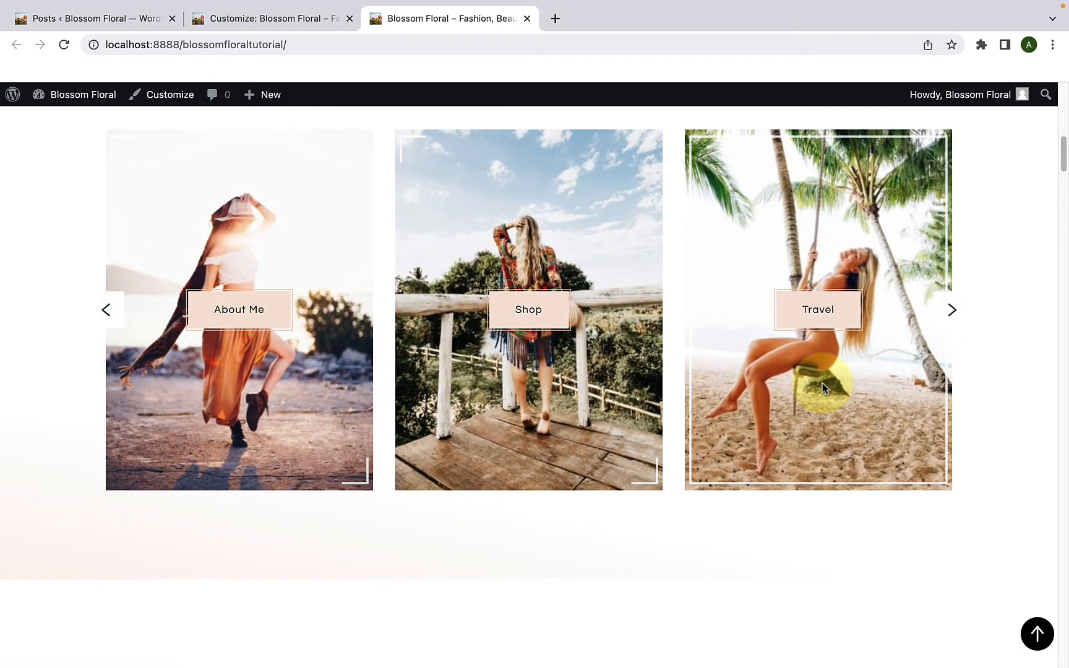
- Return to the Customizer and open the front page's About Section settings
left_click(312, 20)
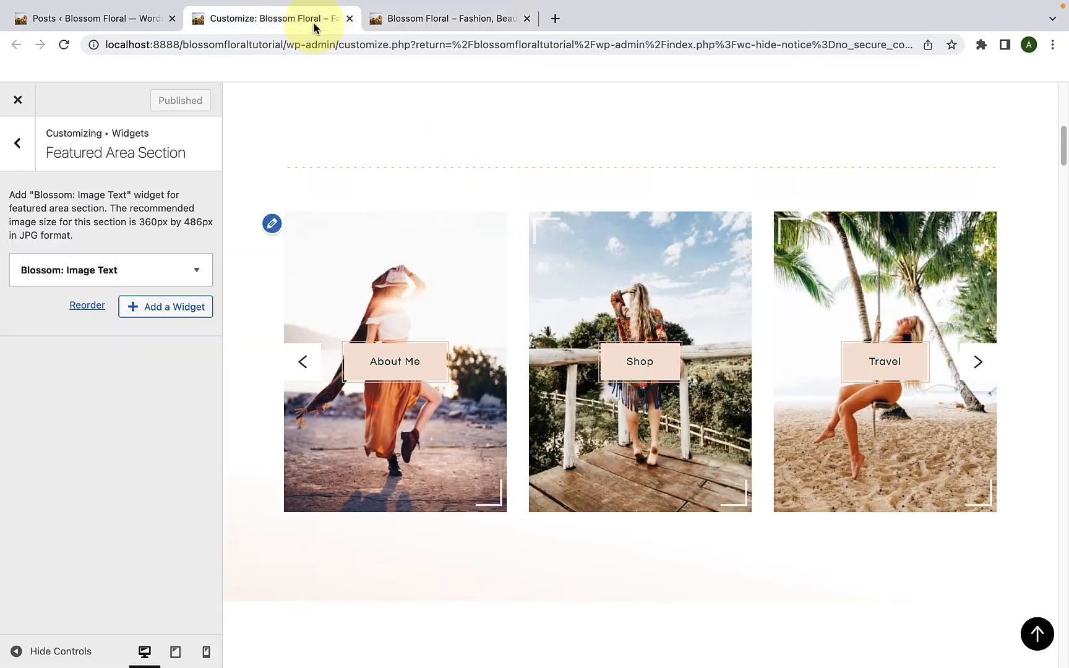
left_click(18, 143)
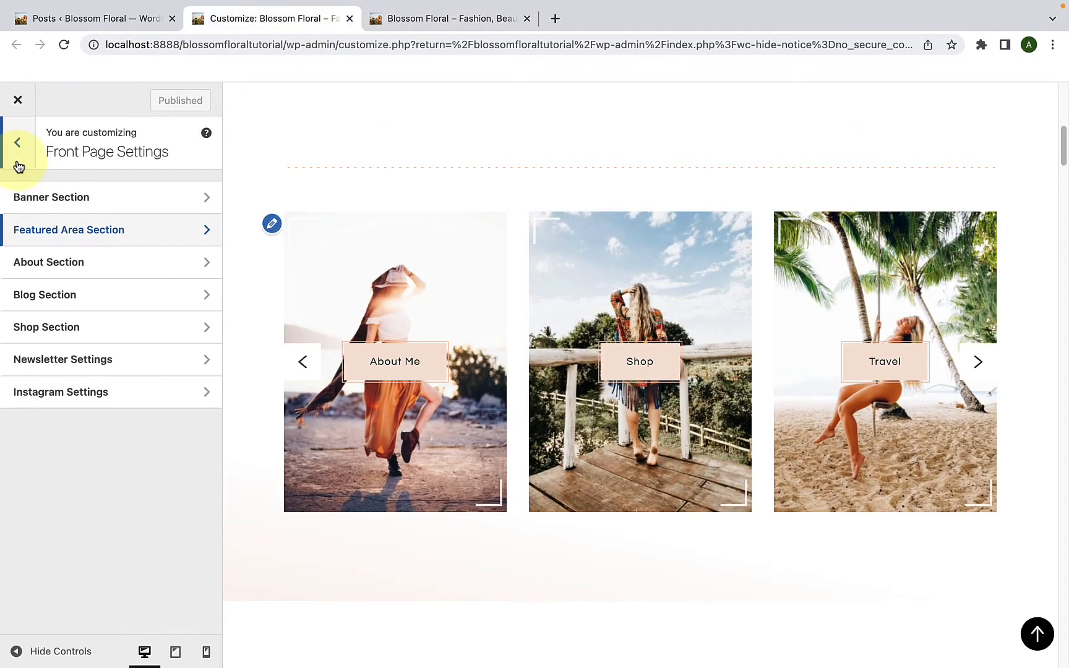
left_click(42, 276)
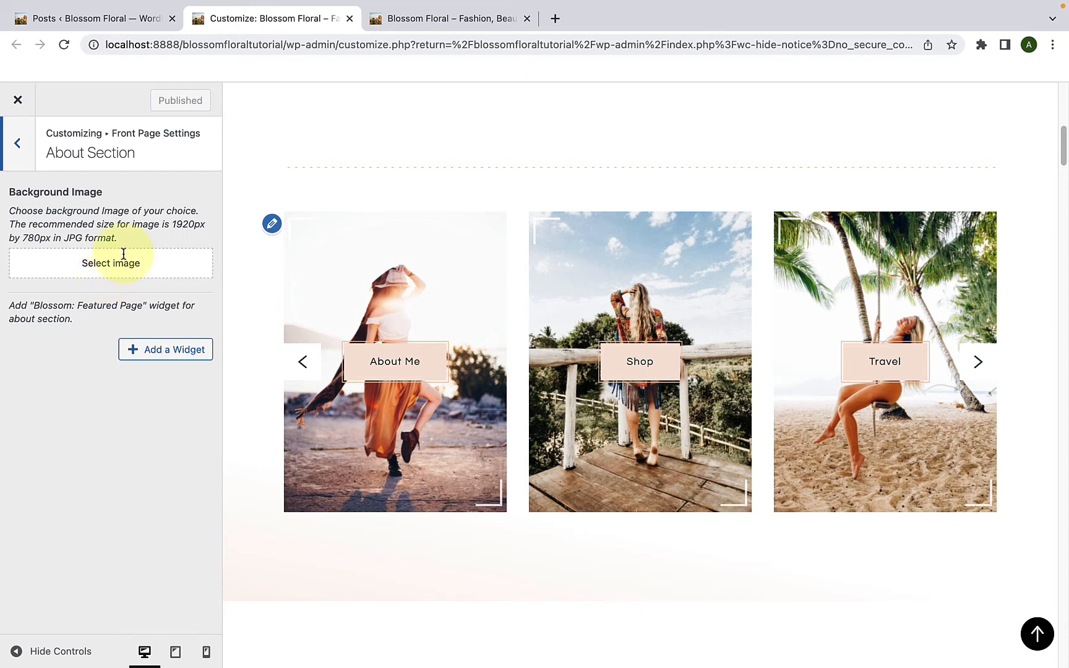
- Create a new page titled "Behind the Blog" and paste the copied introduction heading and paragraphs into its body
left_click(144, 17)
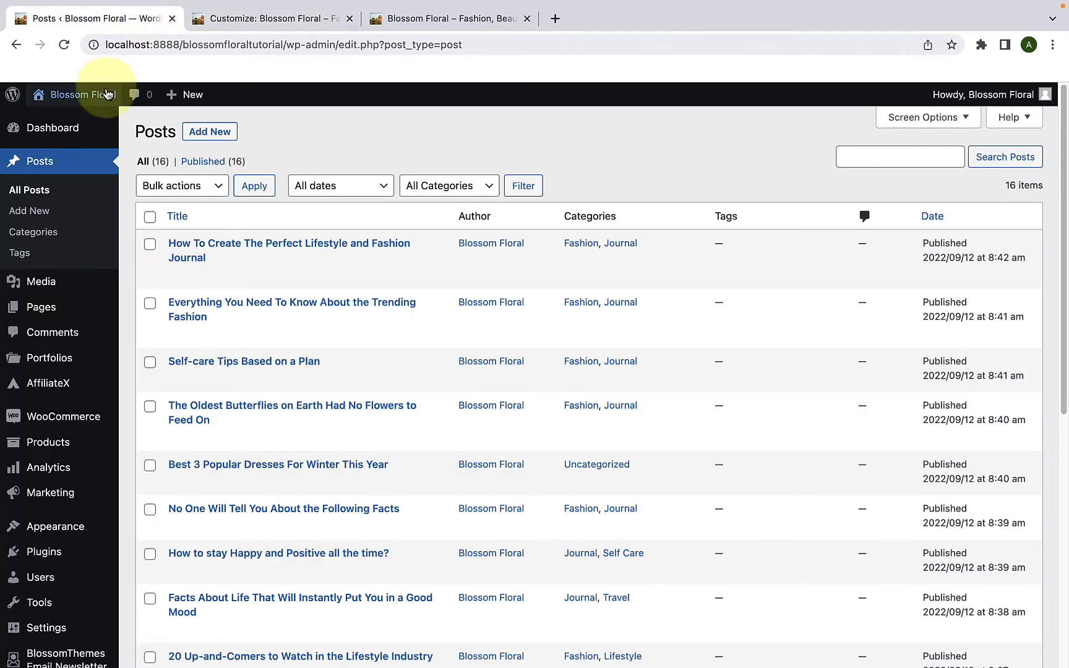
mouse_move(47, 314)
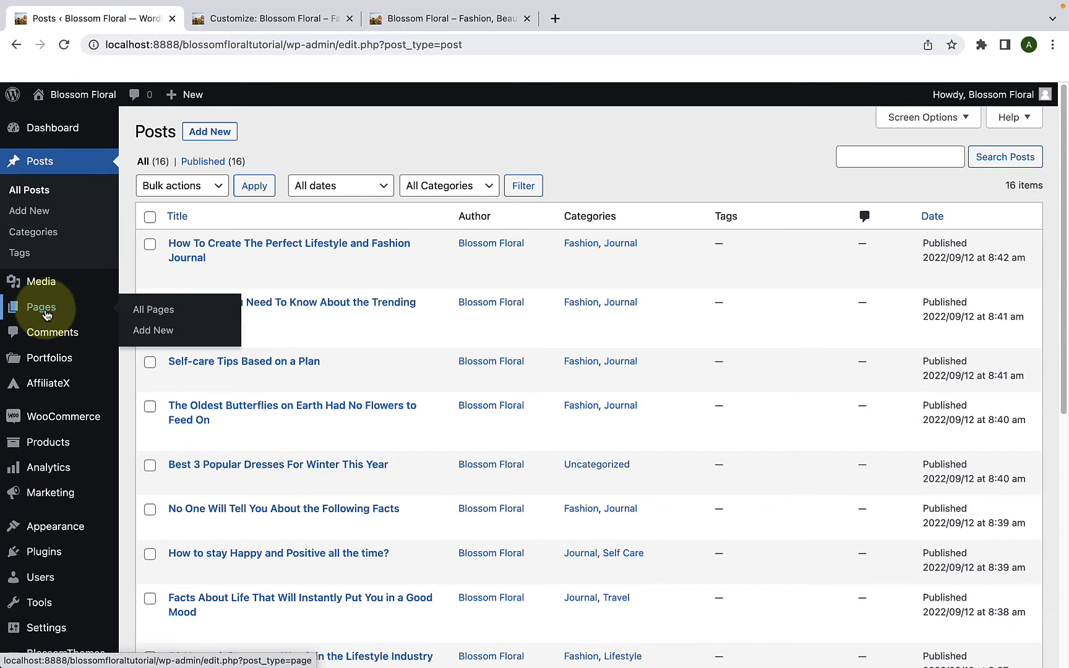
left_click(164, 332)
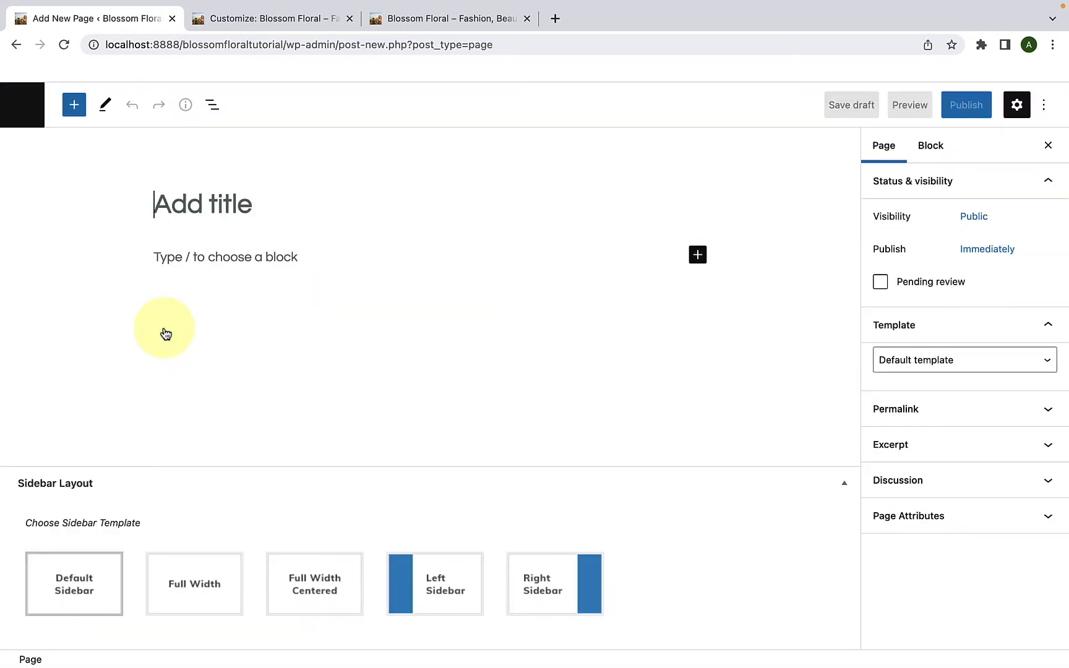
left_click(164, 204)
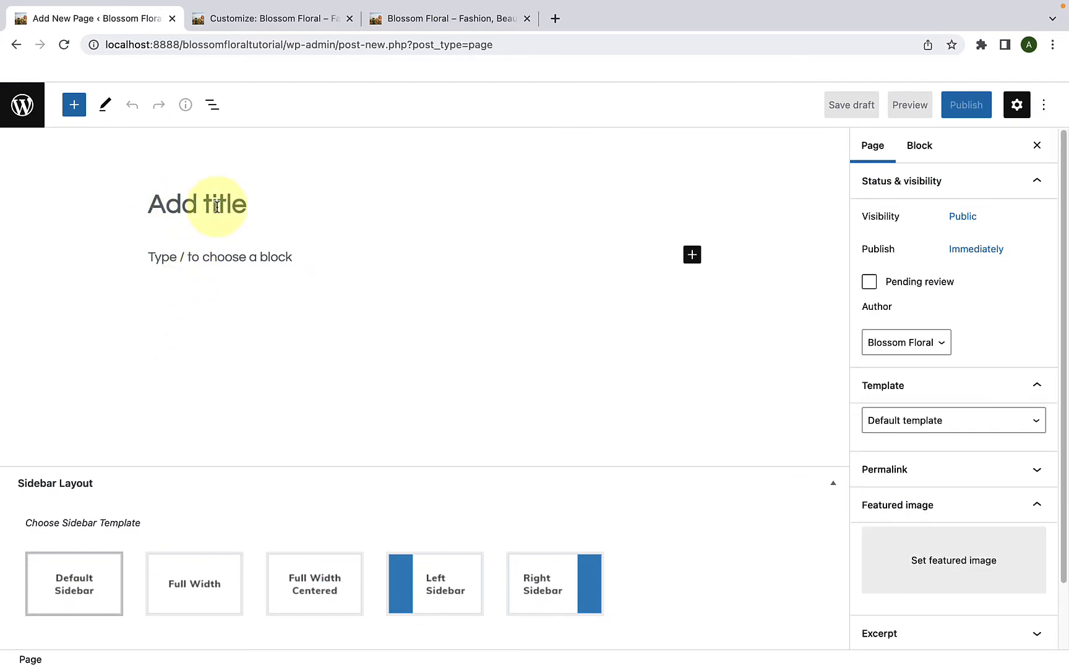
type("Behind the Blog")
left_click(202, 255)
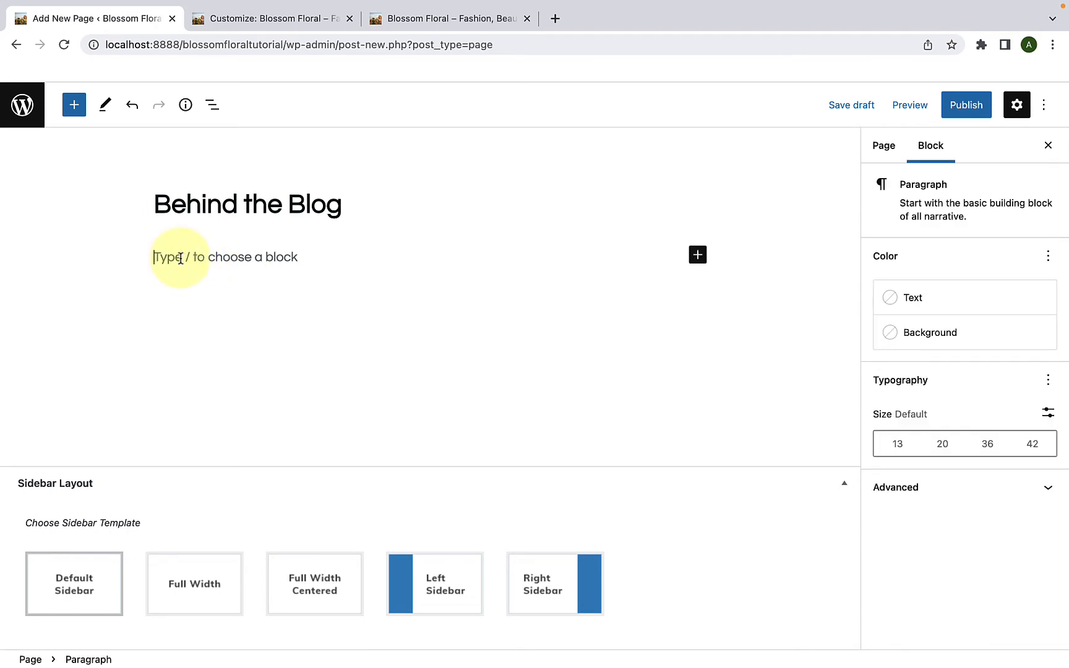
key("super+v")
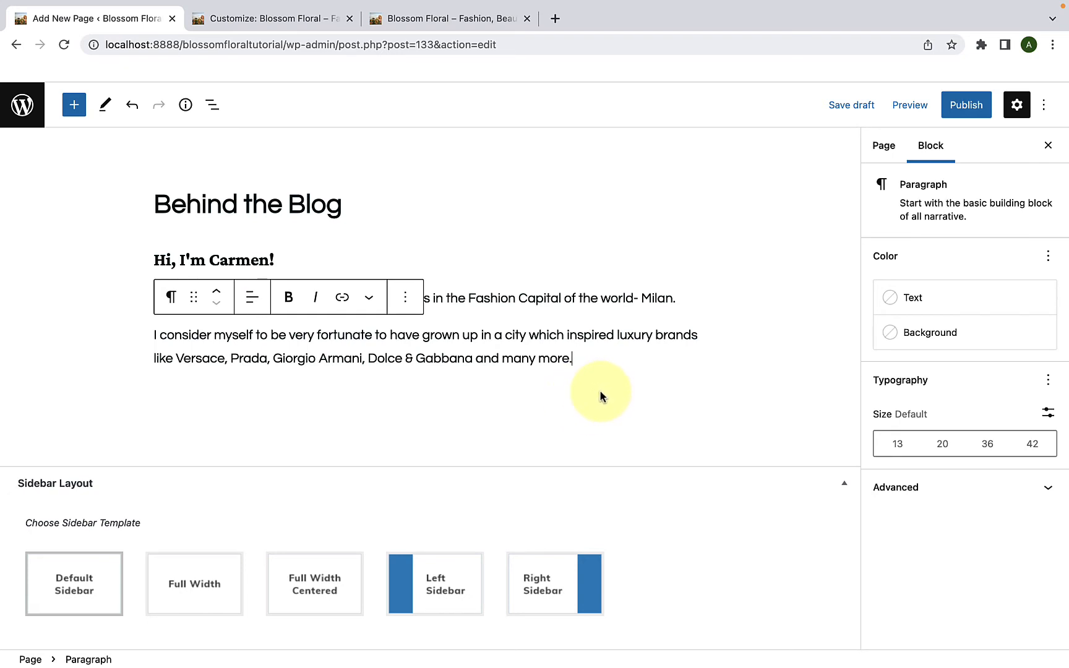
- Insert an image block below the introduction text and fill it with the handwritten signature image from the media library
key("Return")
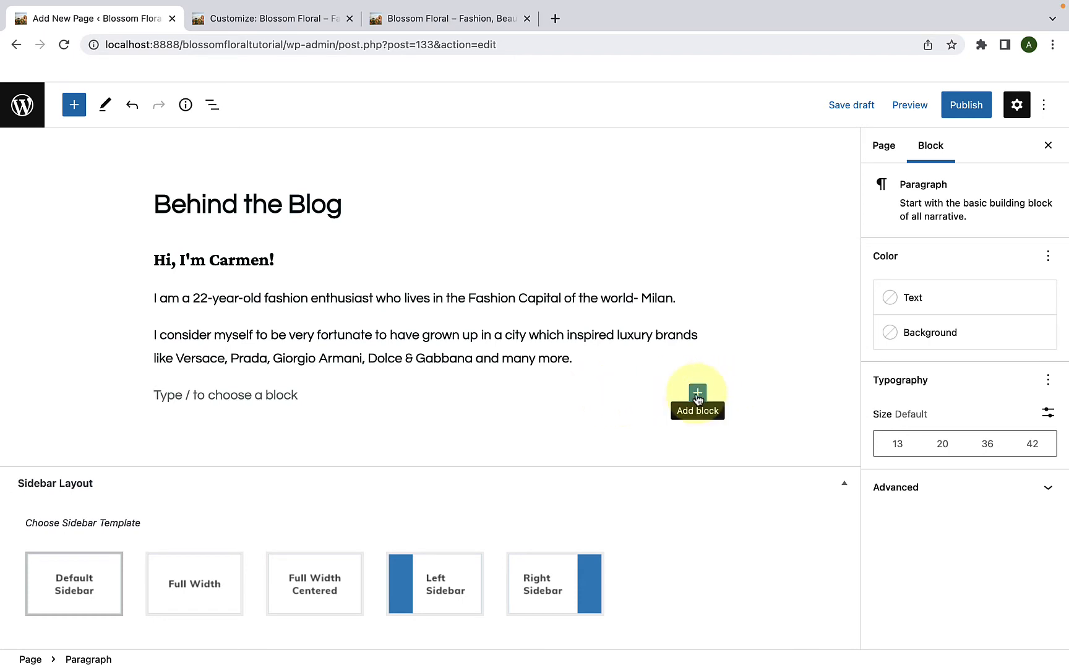
left_click(698, 395)
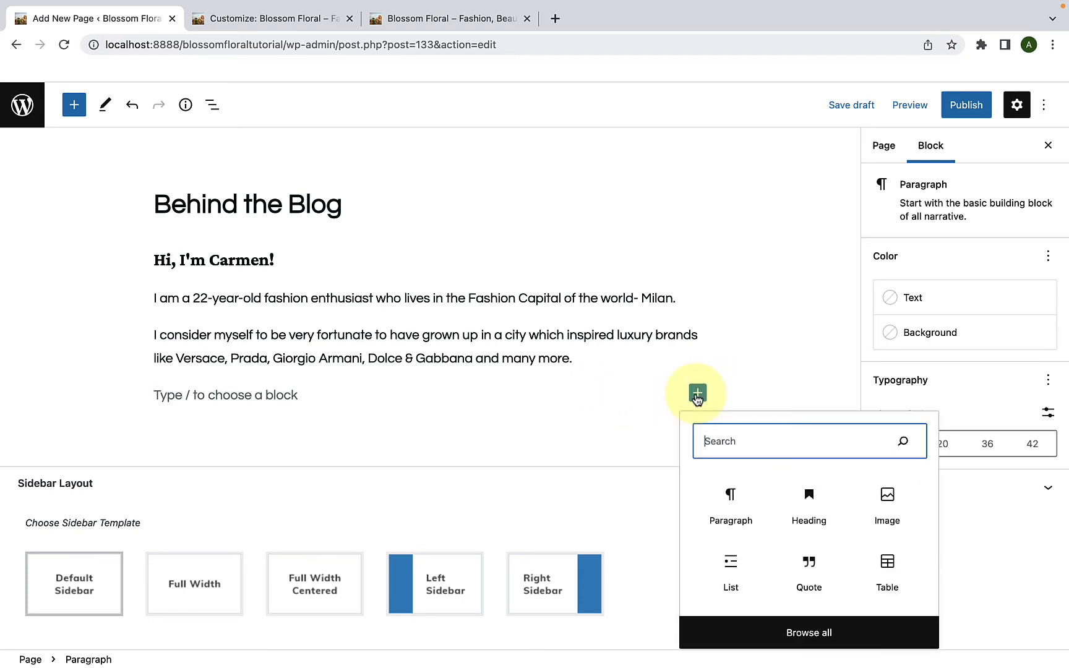
left_click(885, 476)
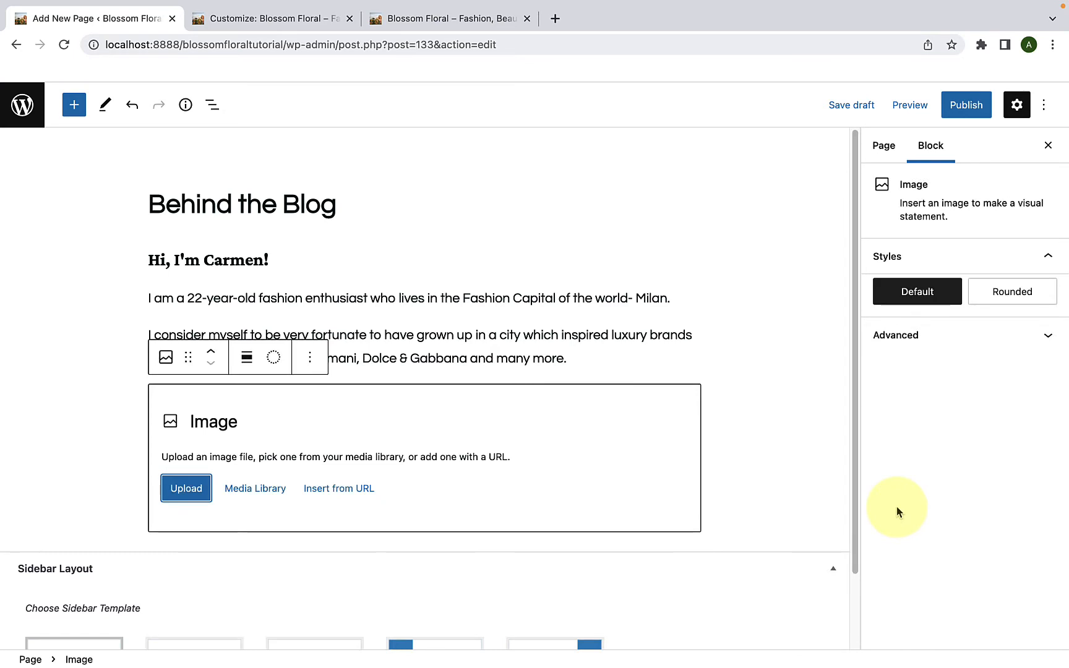
left_click(256, 489)
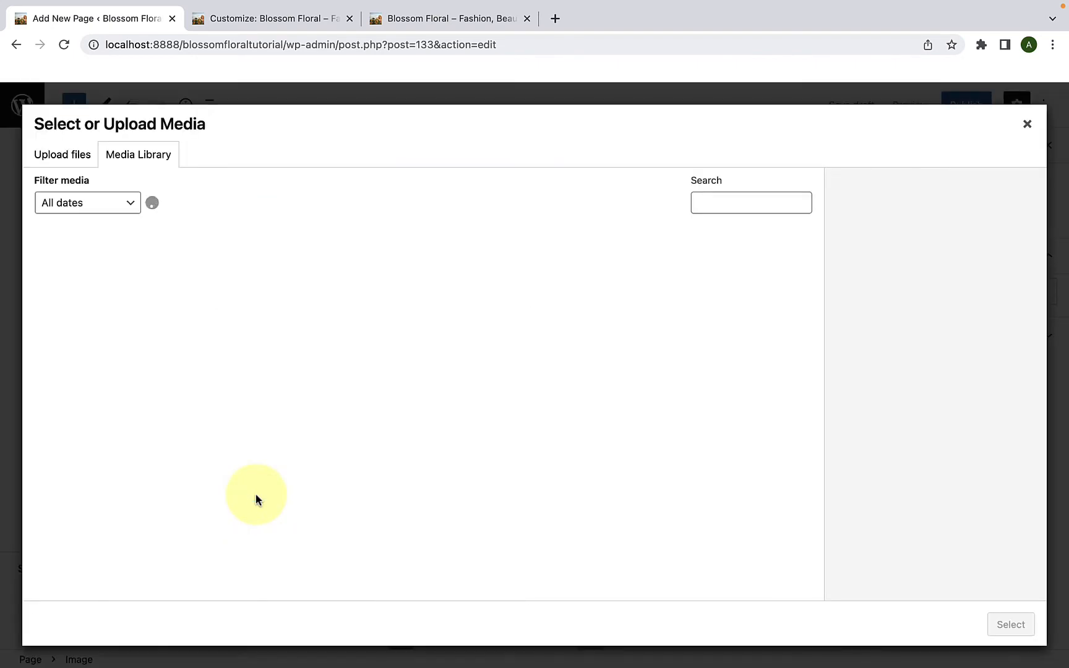
scroll(256, 494, "down", 4)
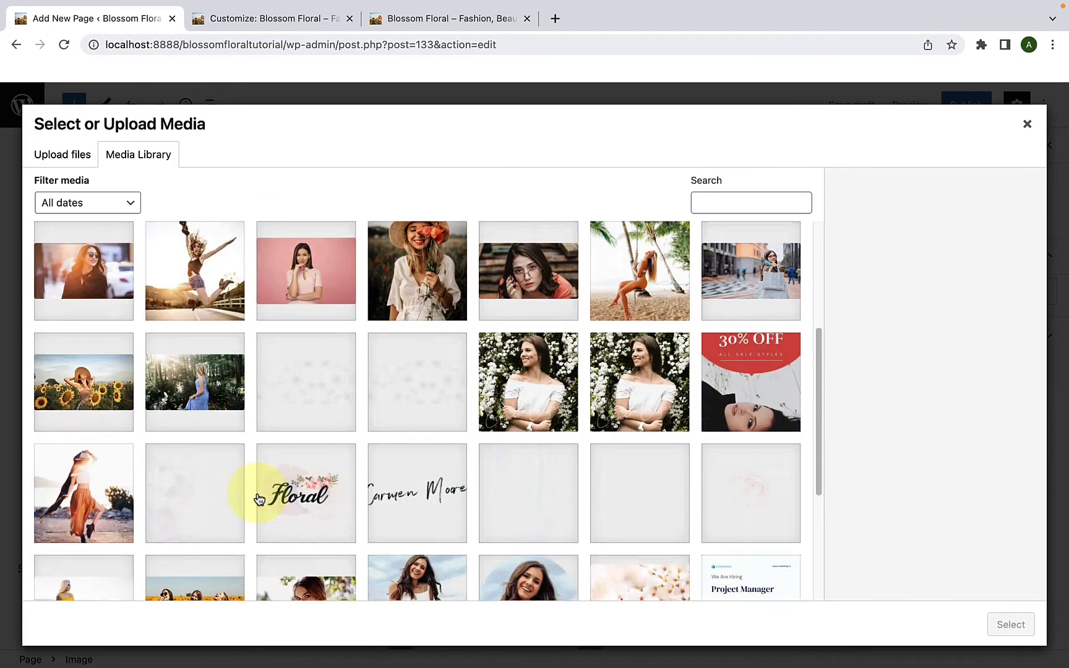
scroll(255, 497, "down", 4)
left_click(416, 302)
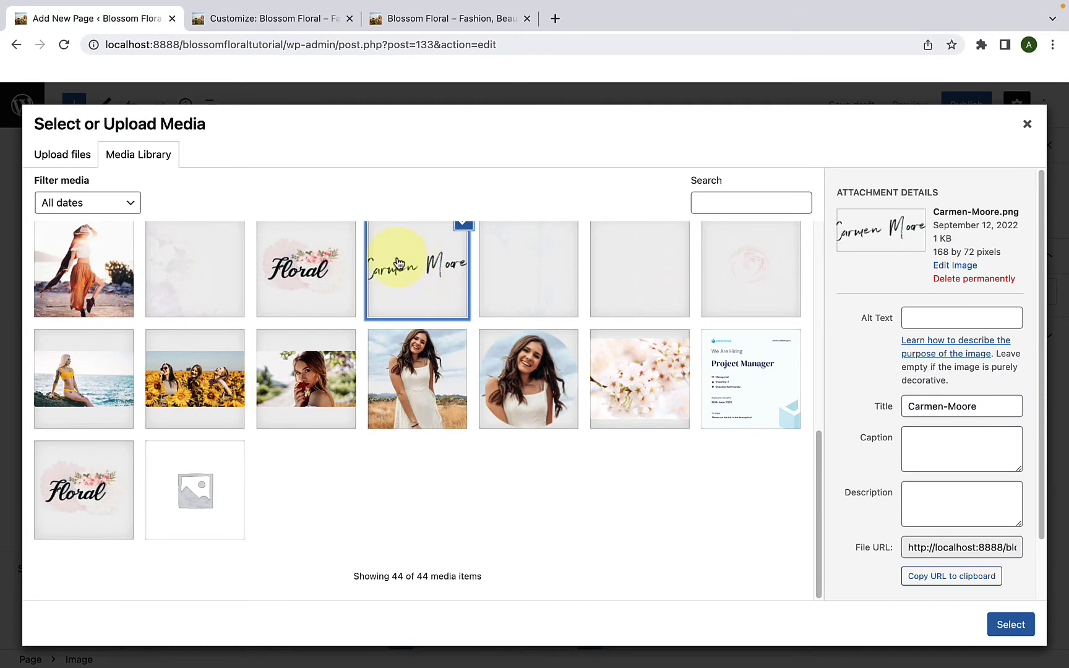
left_click(1009, 625)
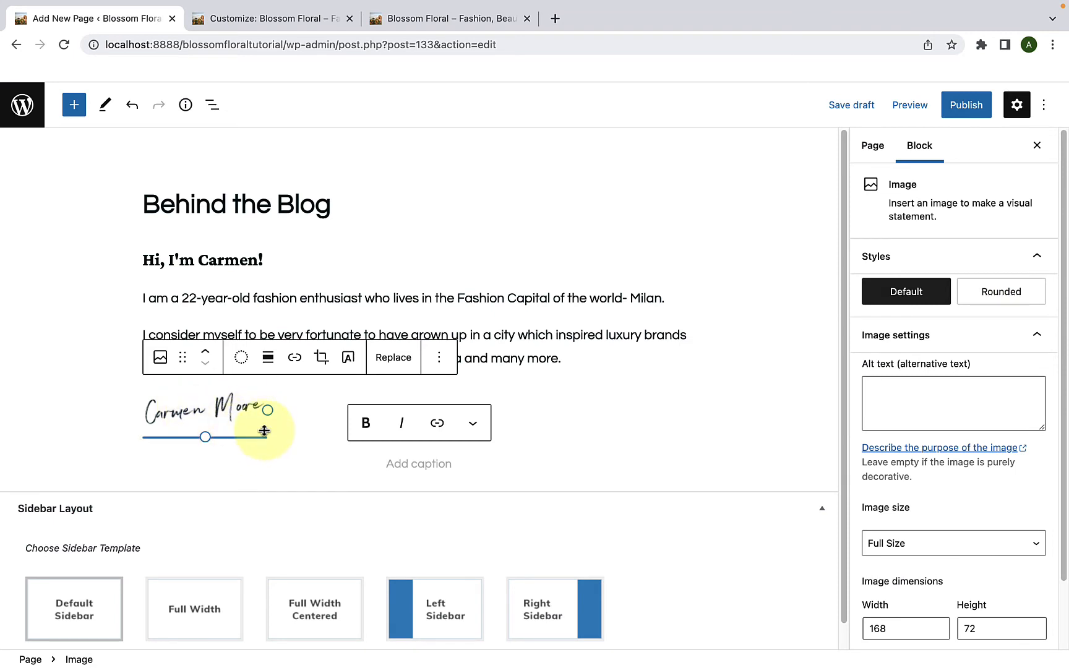
left_click(328, 431)
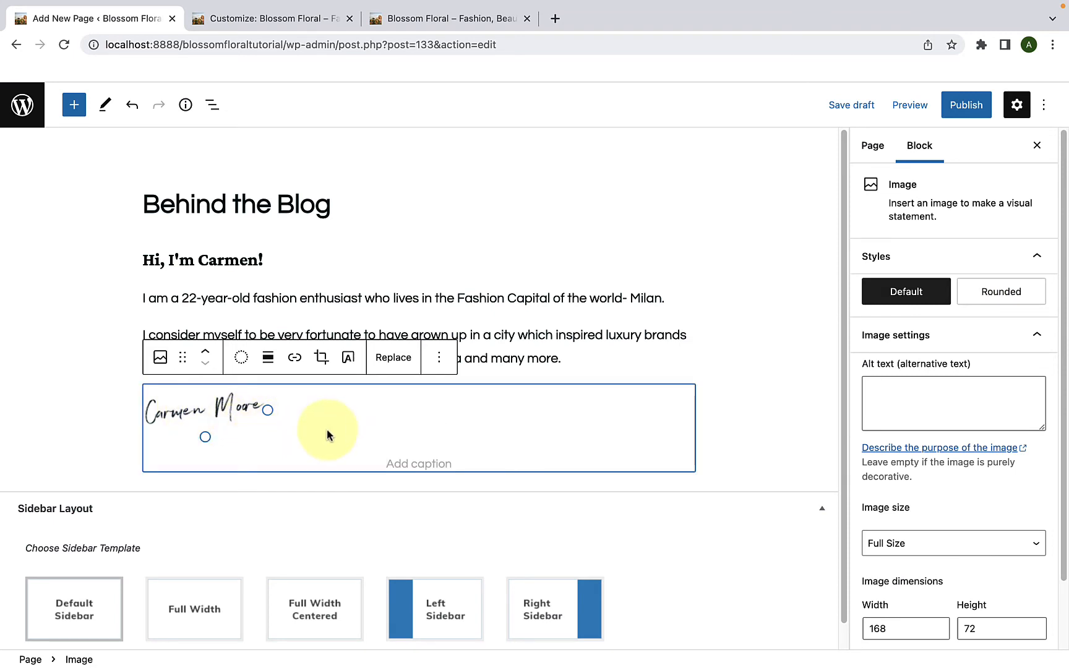
left_click(678, 358)
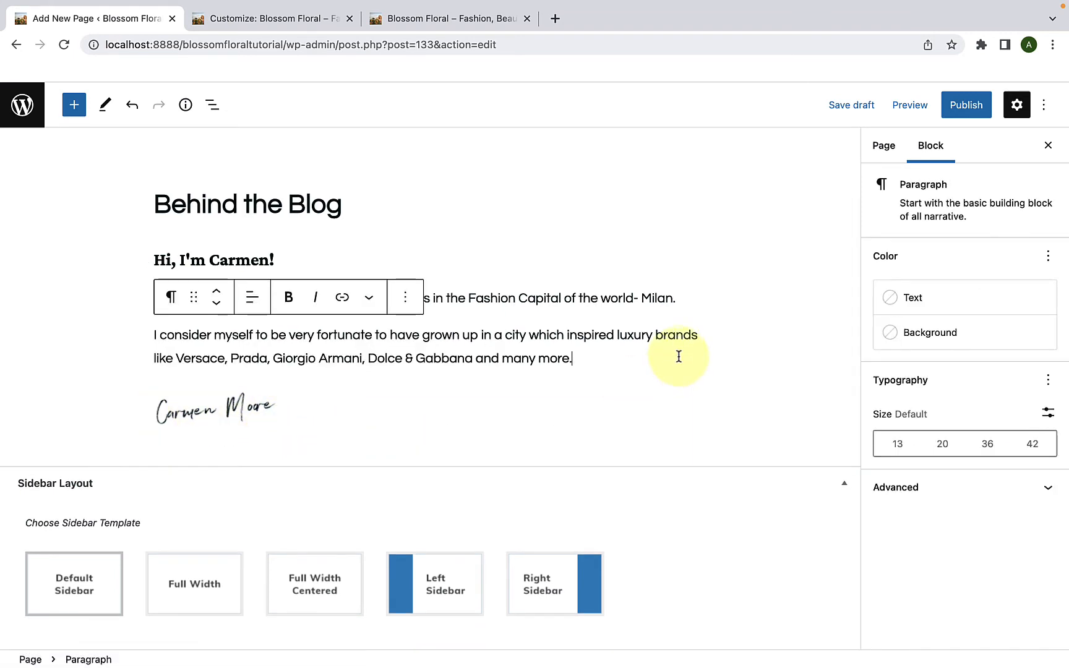
- Set about-image.jpeg from the media library as the page's featured image
left_click(889, 152)
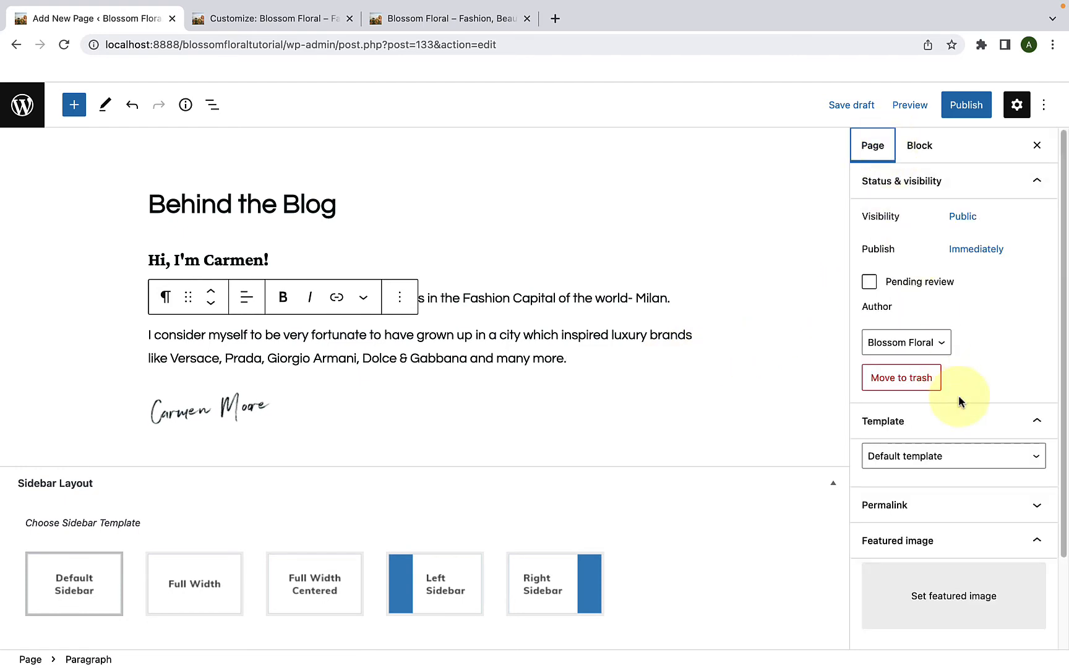
scroll(959, 400, "down", 2)
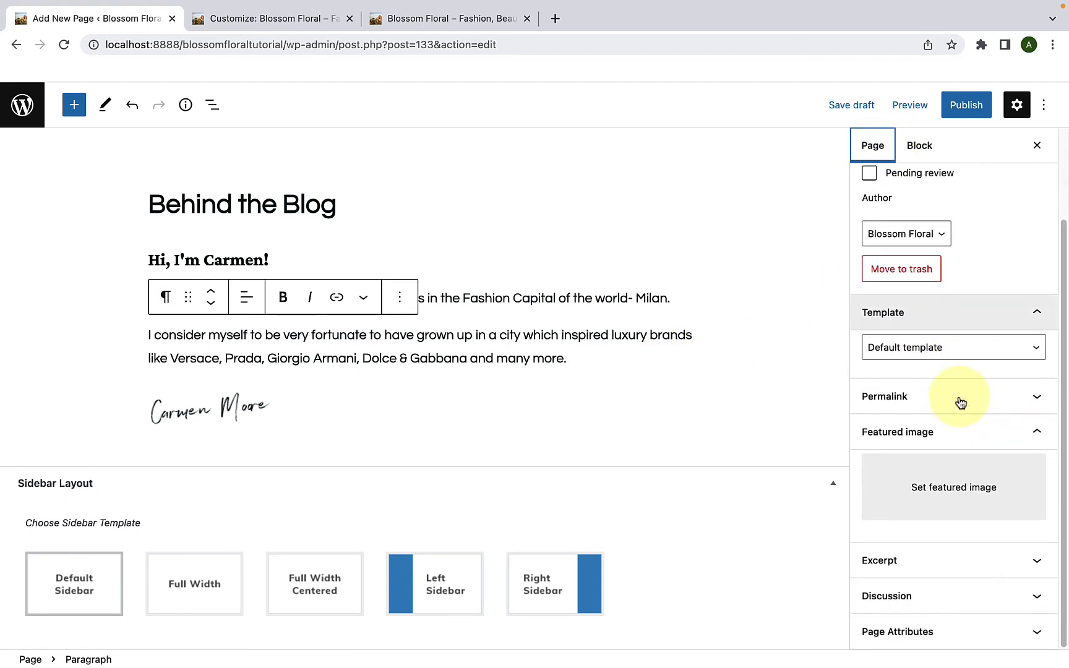
left_click(973, 499)
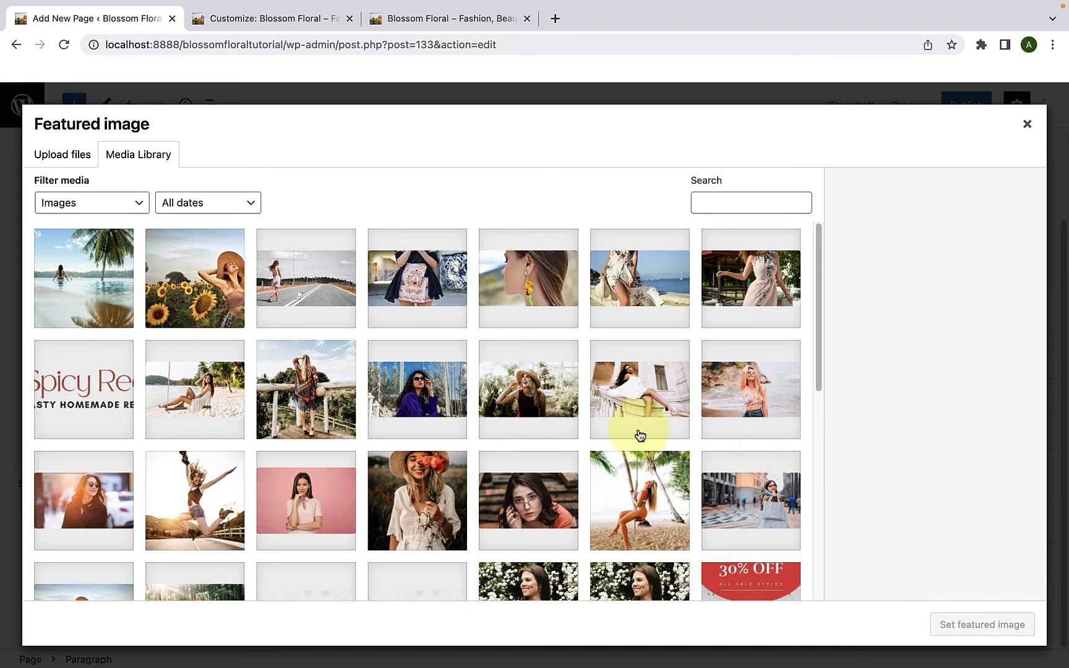
scroll(640, 436, "down", 5)
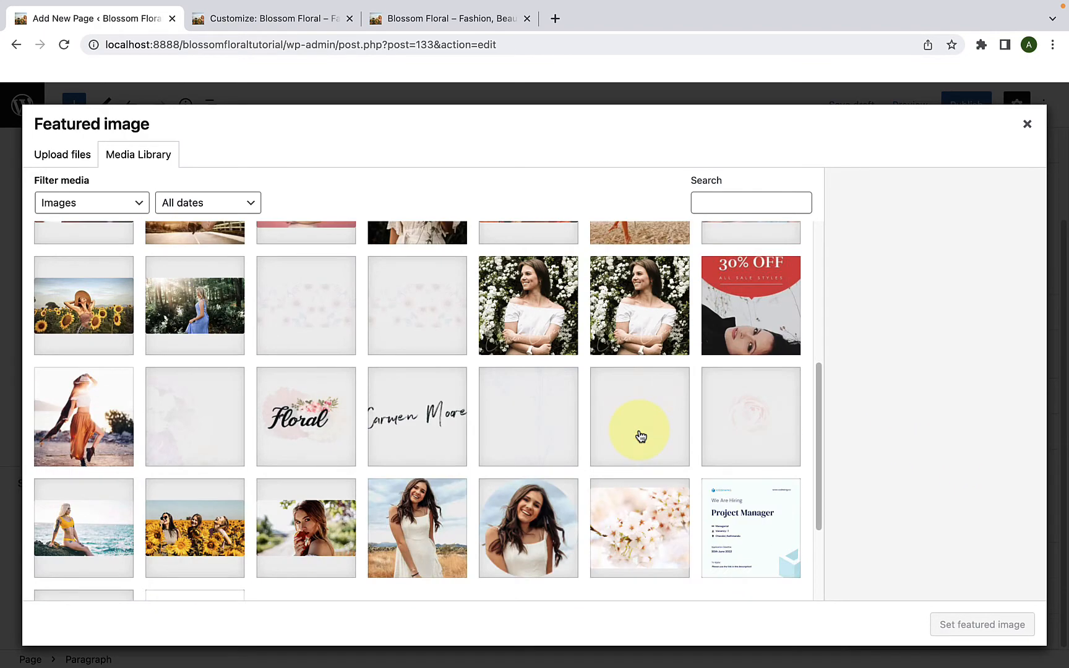
scroll(639, 433, "down", 2)
left_click(441, 411)
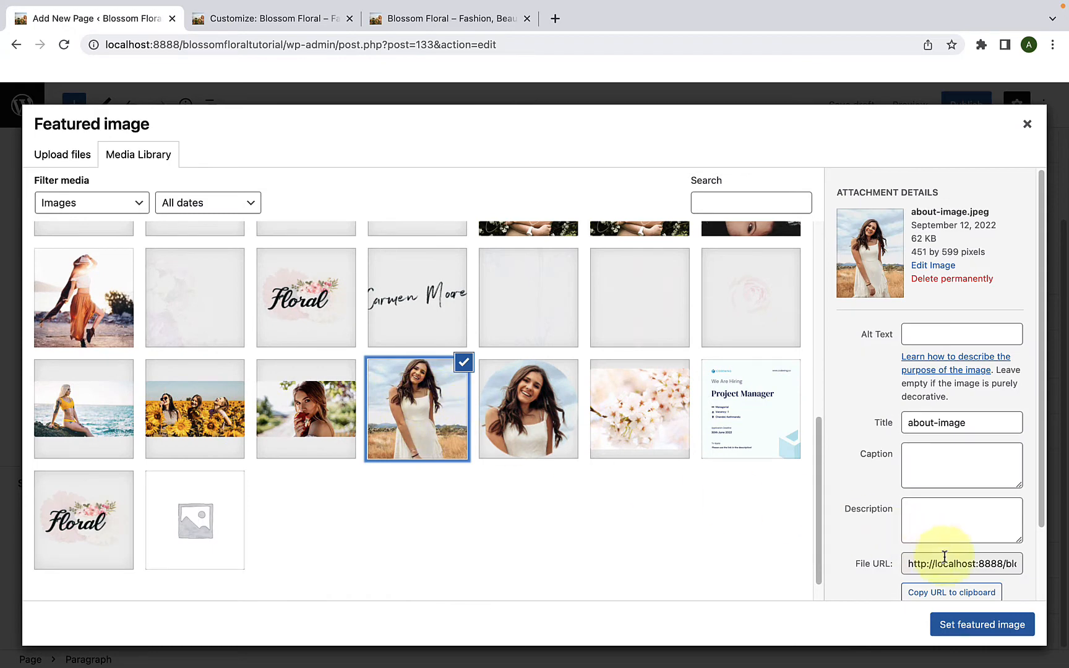
left_click(1002, 626)
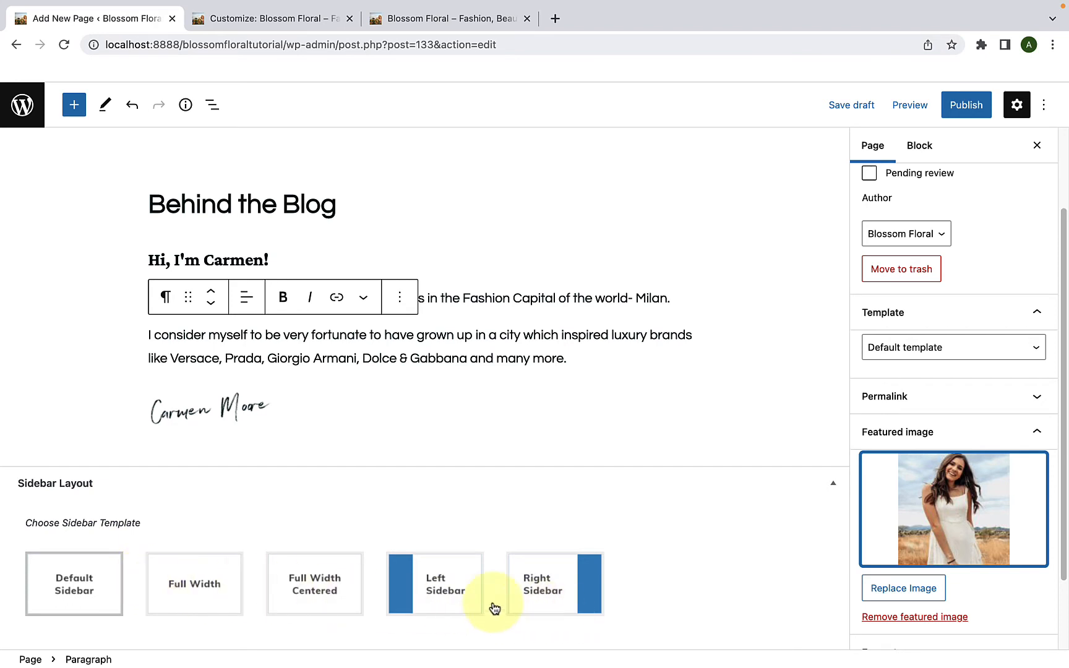
- Choose the Full Width sidebar layout for the page and publish it
left_click(218, 581)
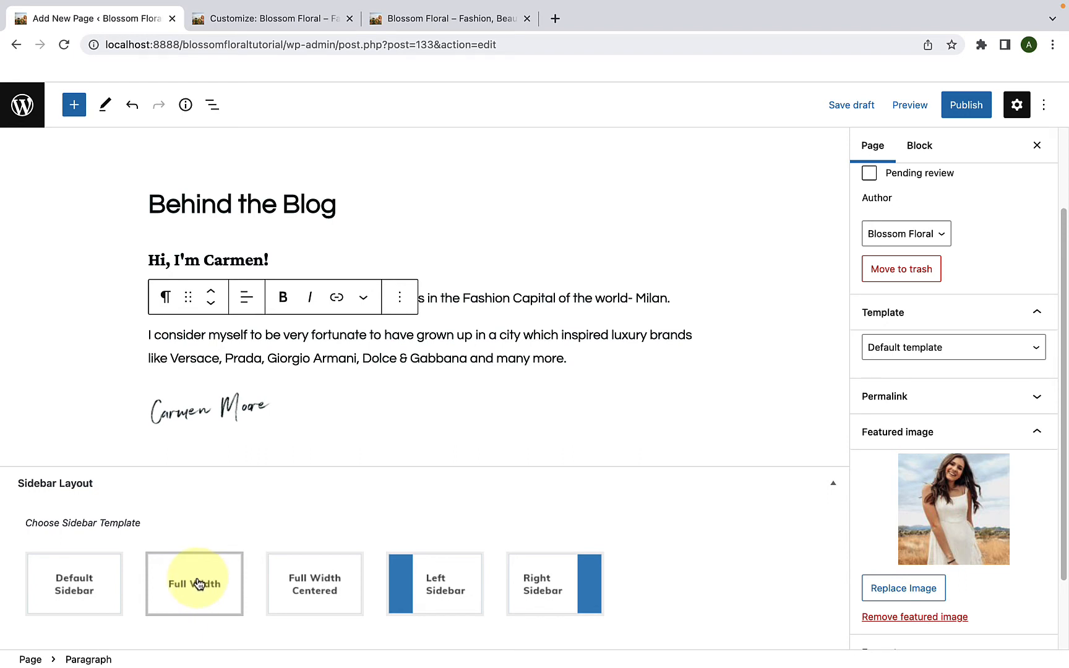
left_click(966, 104)
left_click(943, 108)
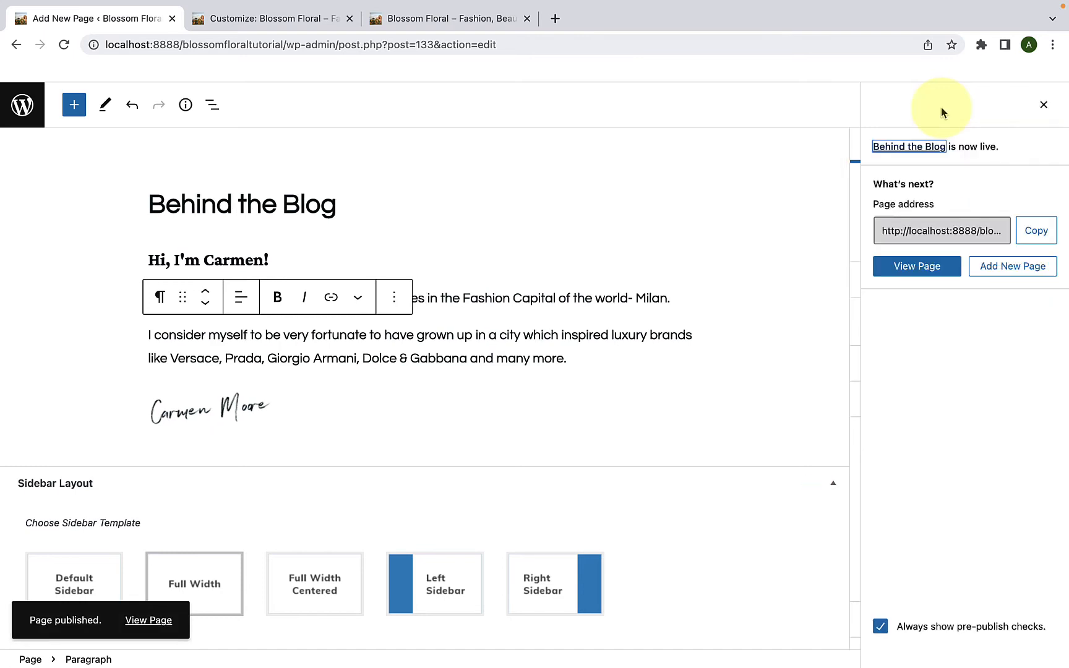
- Open the published page in a new tab, review its featured image, text and signature, and close the tab
right_click(149, 620)
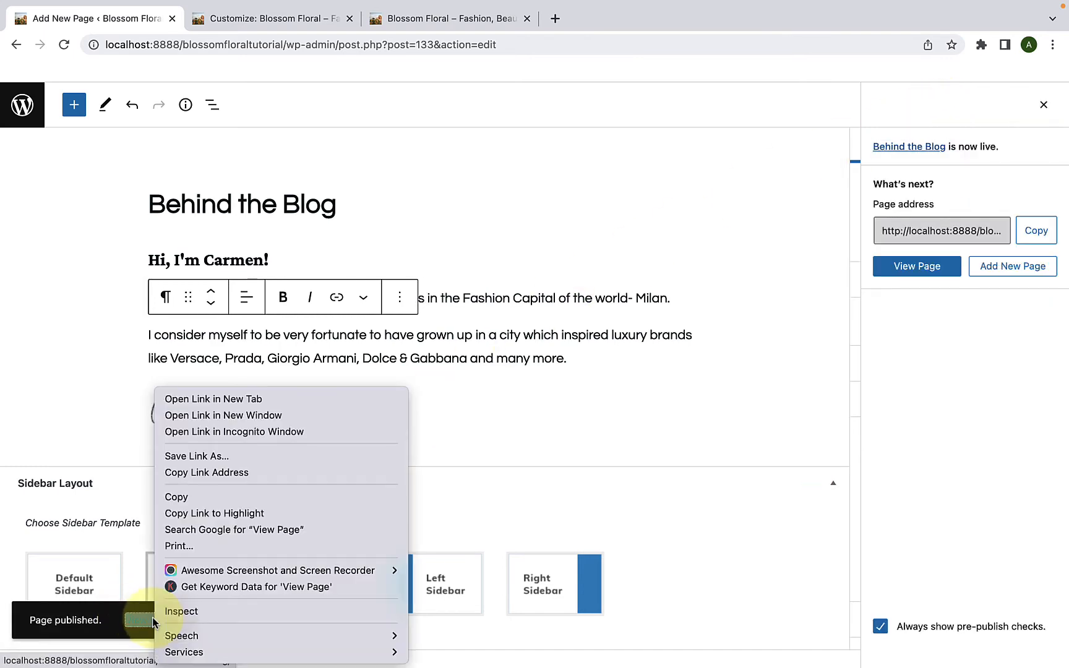
left_click(248, 399)
left_click(243, 20)
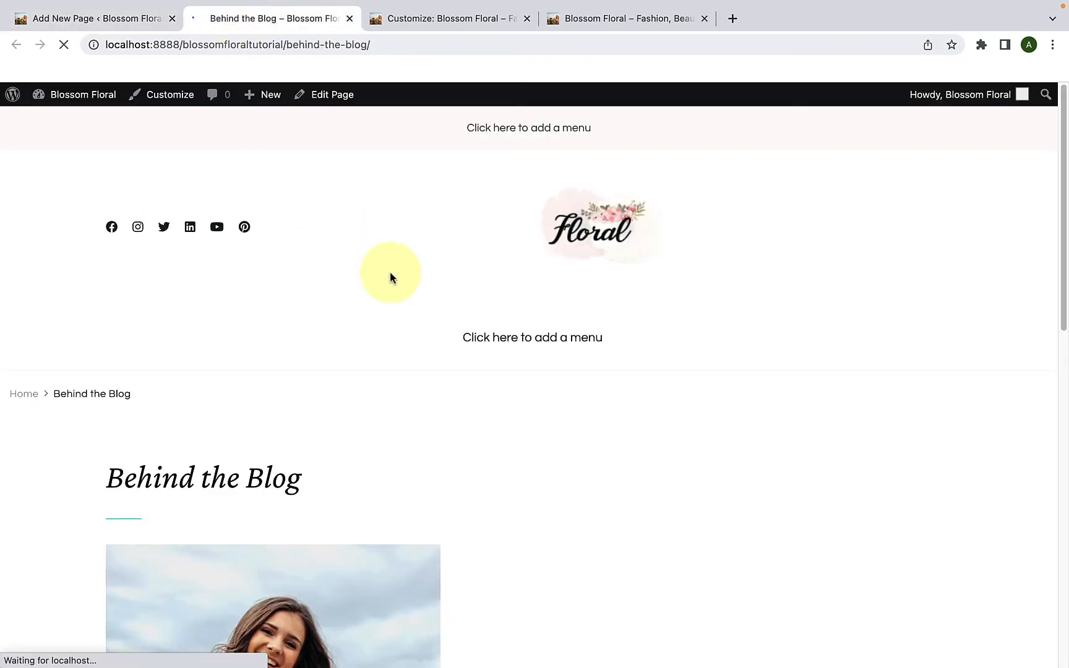
scroll(401, 332, "down", 5)
scroll(409, 339, "down", 10)
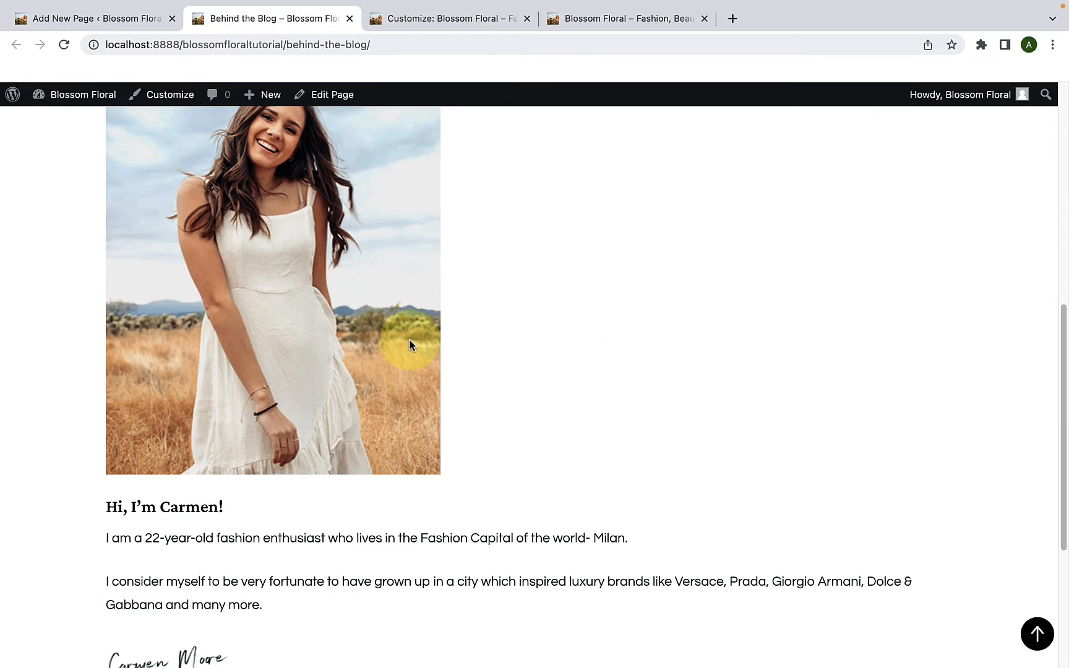
scroll(410, 339, "up", 5)
scroll(410, 345, "up", 6)
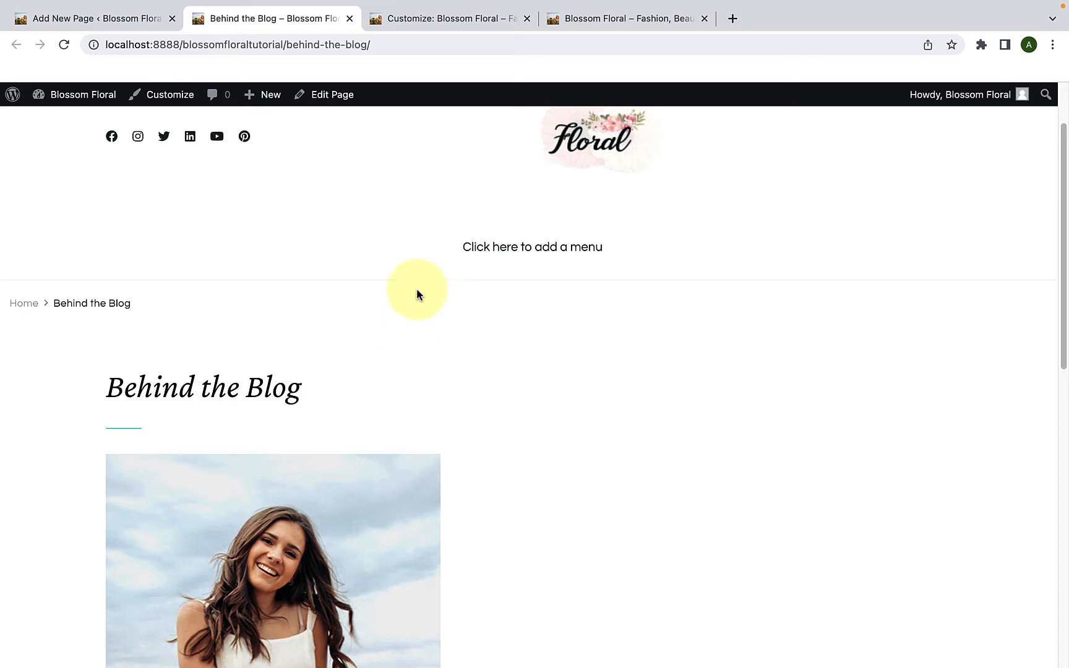
left_click(349, 18)
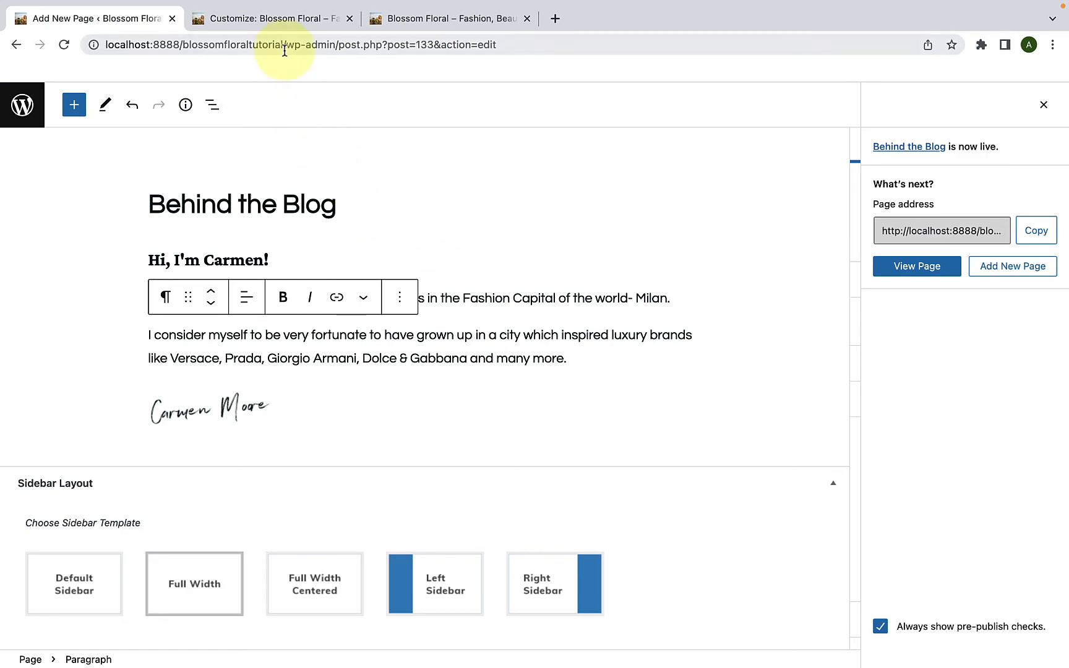
- Return to the Customizer, reload it and reopen the front page's About Section settings
left_click(289, 19)
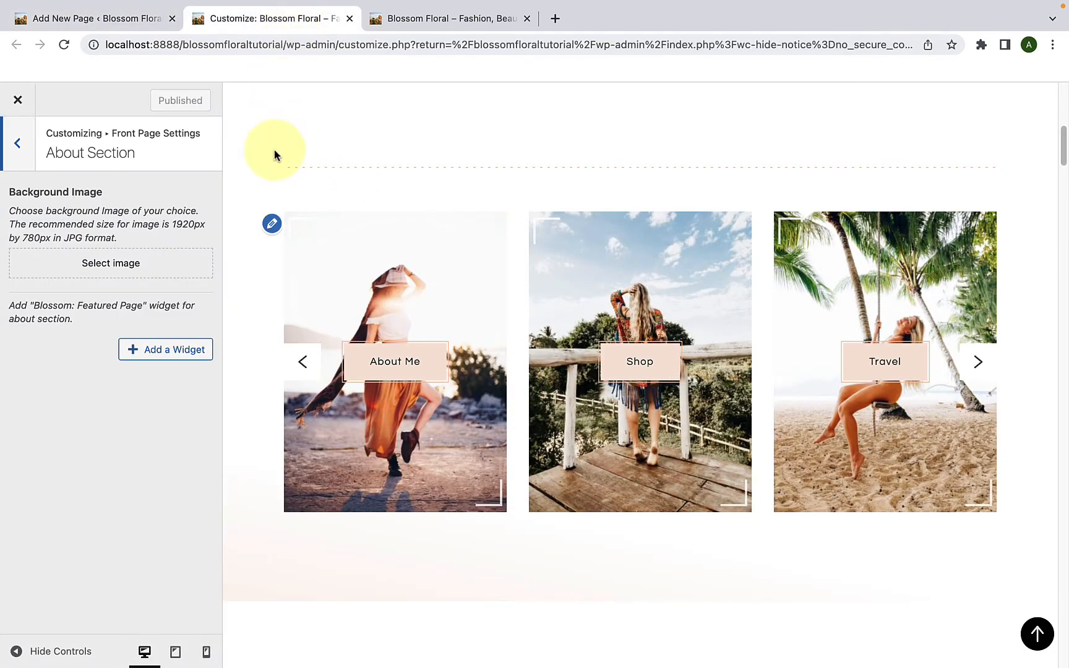
left_click(65, 45)
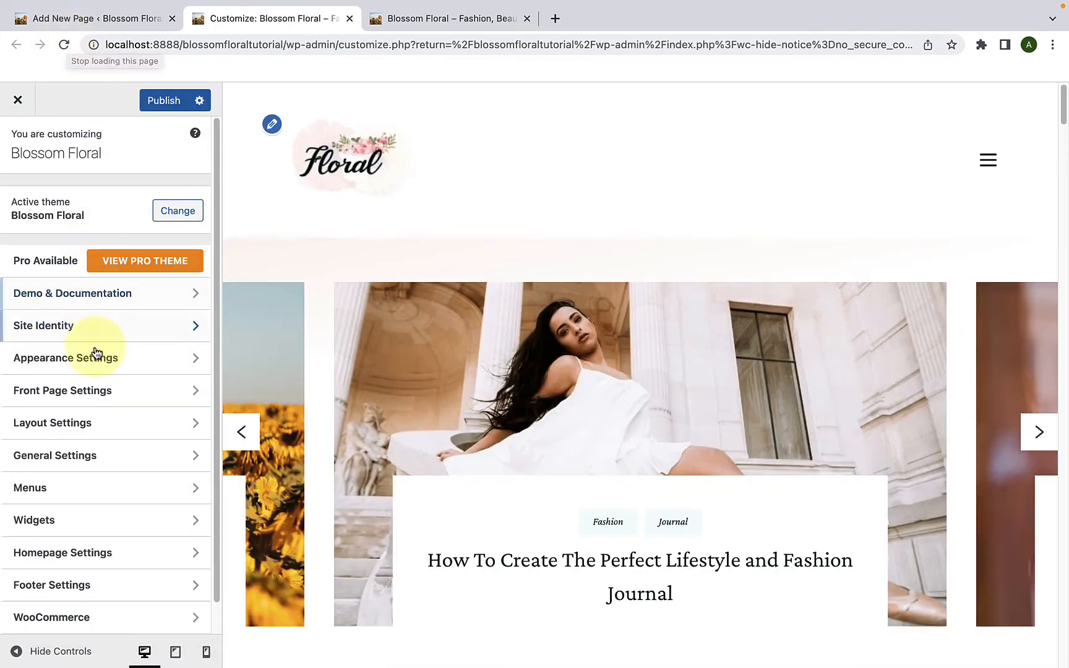
left_click(107, 393)
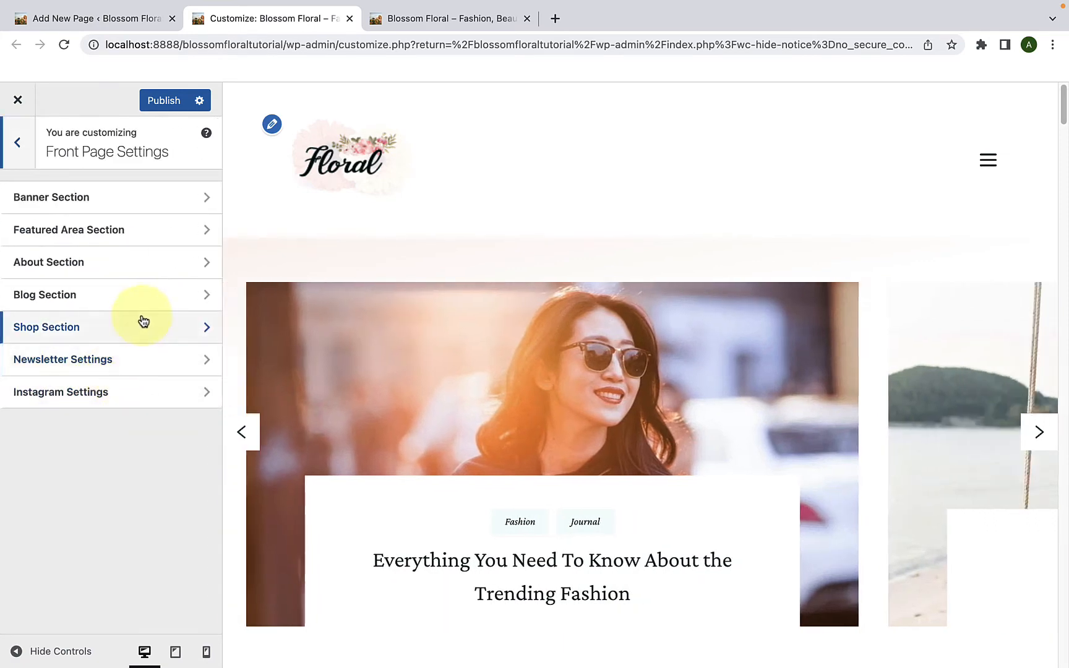
left_click(173, 274)
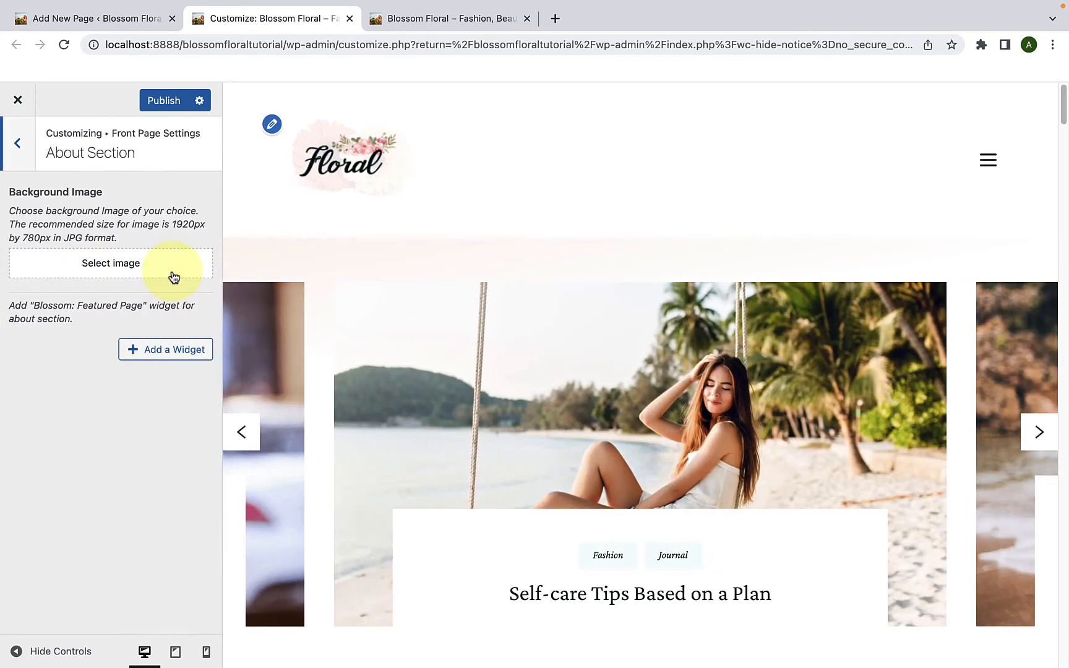
- Add the Blossom: Featured Page Widget to the About Section and choose Behind the Blog as its page
scroll(406, 416, "down", 5)
scroll(406, 412, "down", 10)
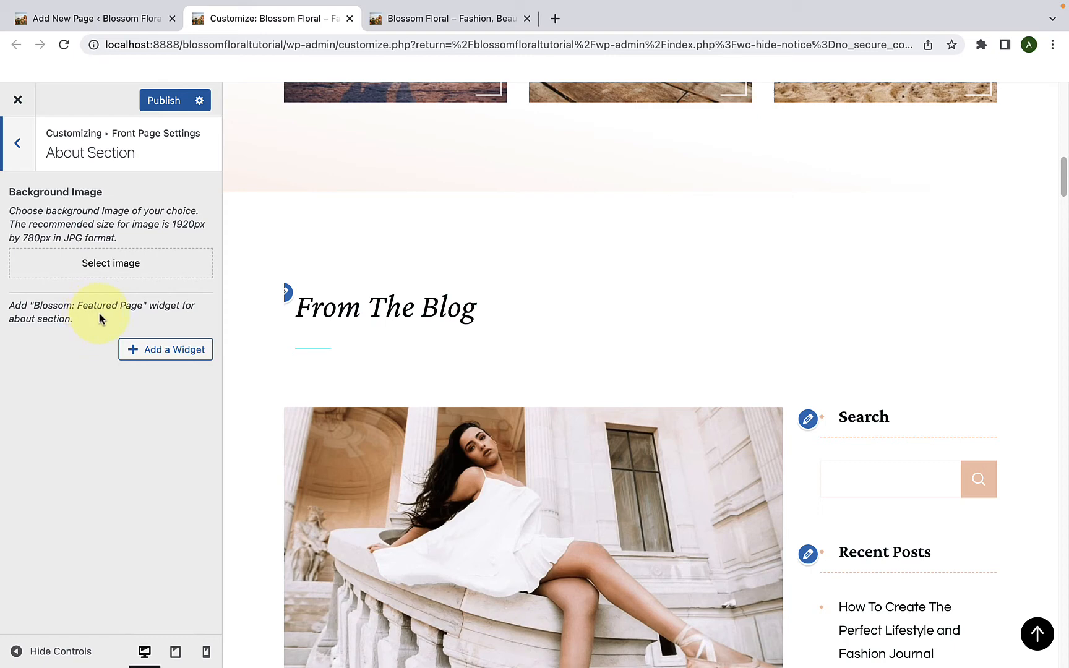
left_click(137, 359)
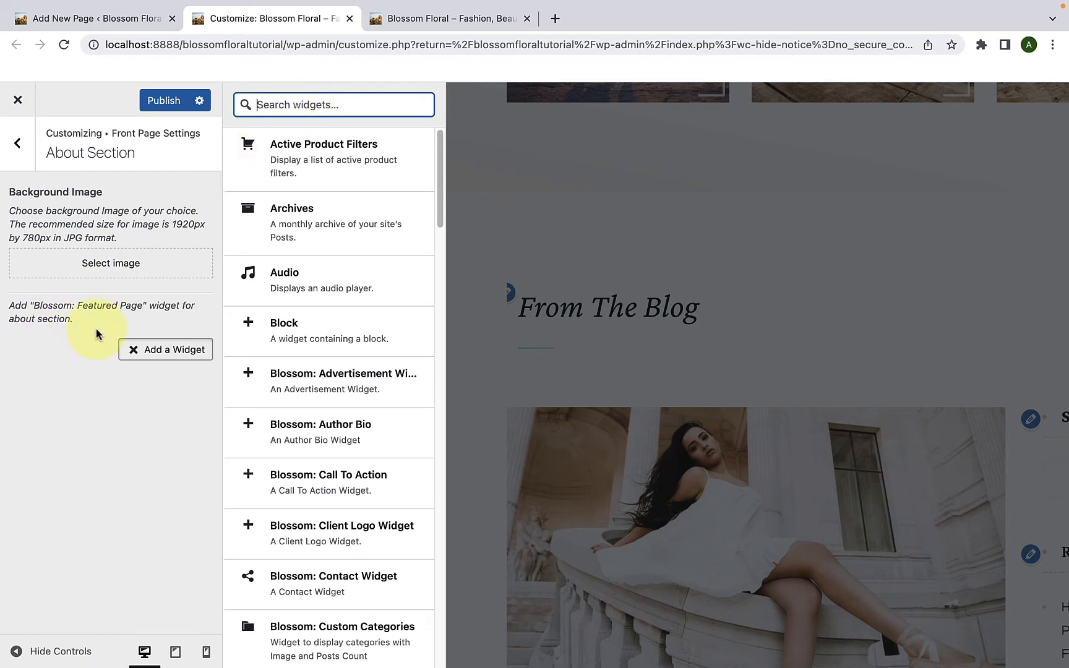
type("featured")
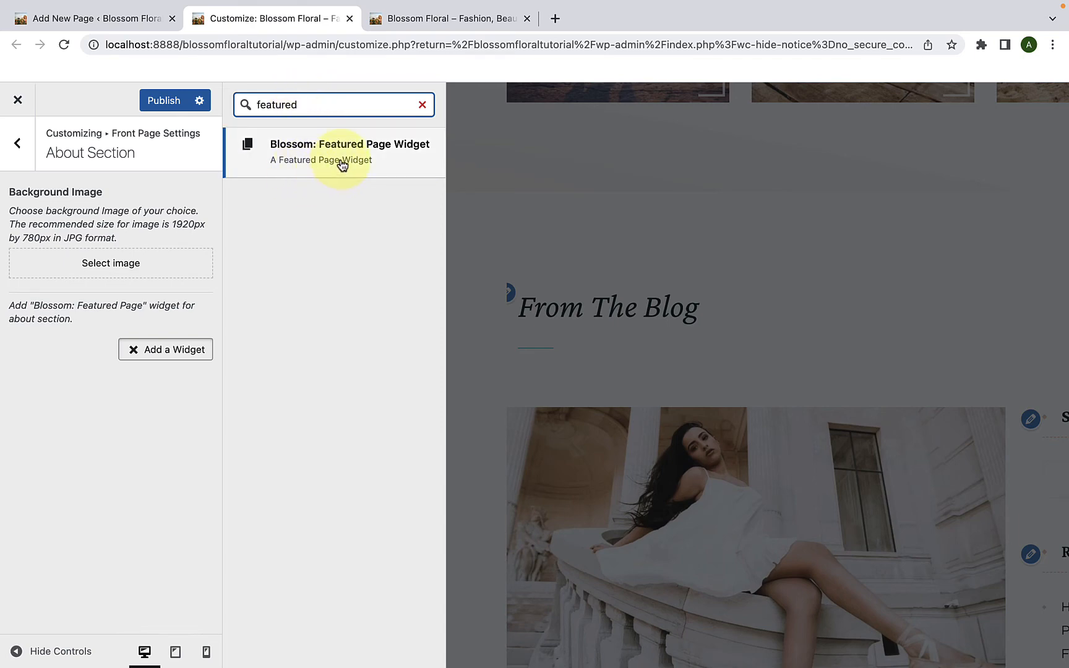
left_click(342, 163)
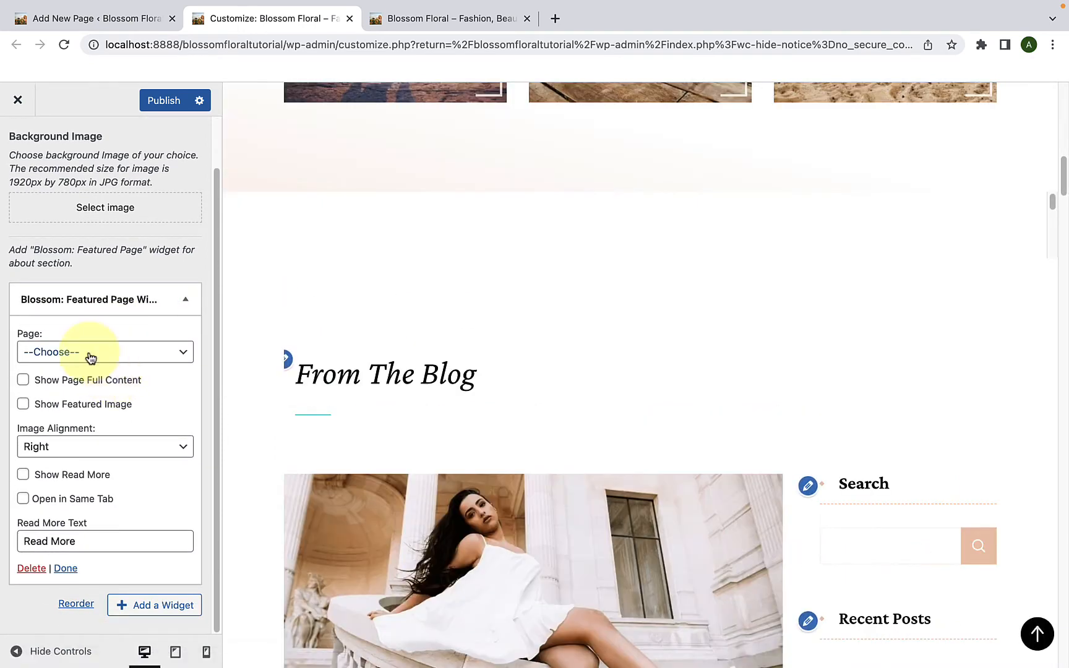
left_click(90, 354)
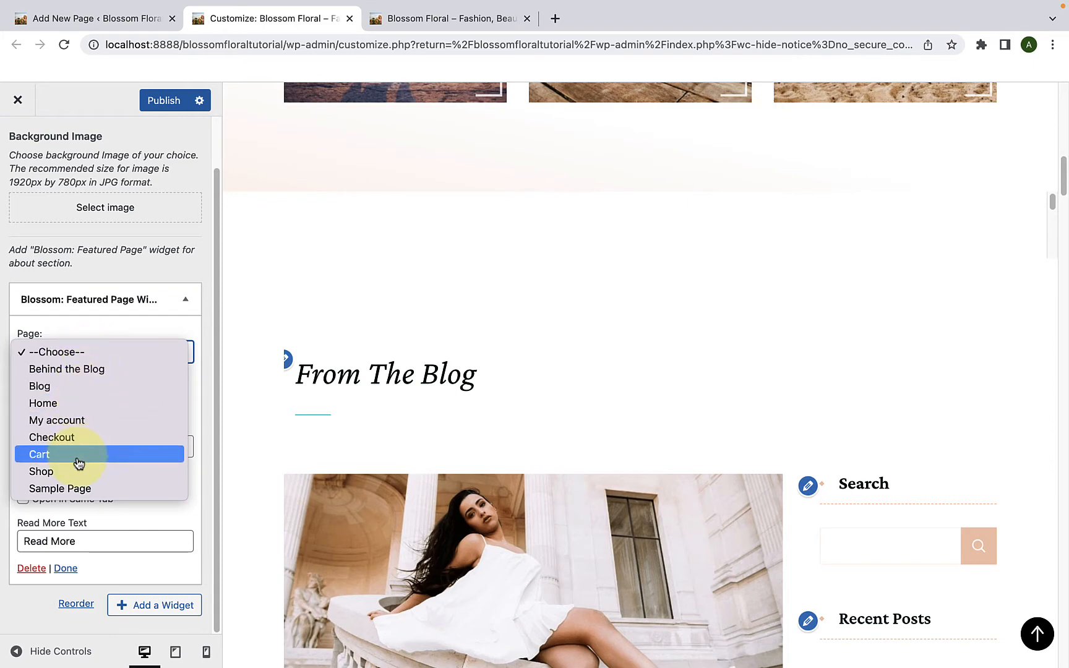
left_click(109, 376)
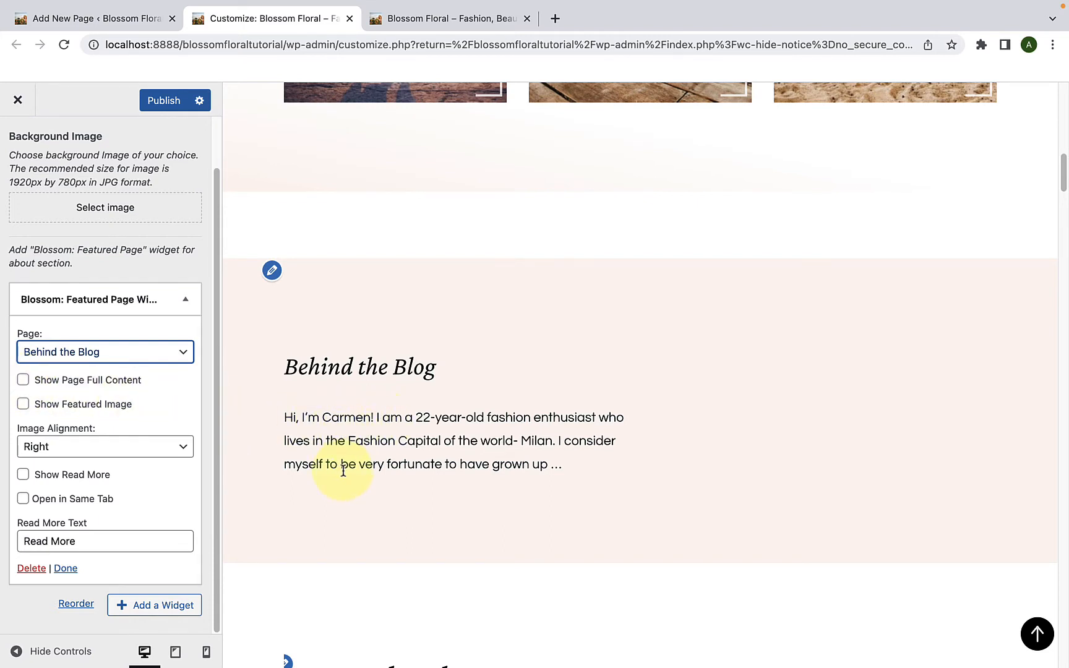
- Enable the widget's full page content and featured image for the Behind the Blog page
left_click(23, 380)
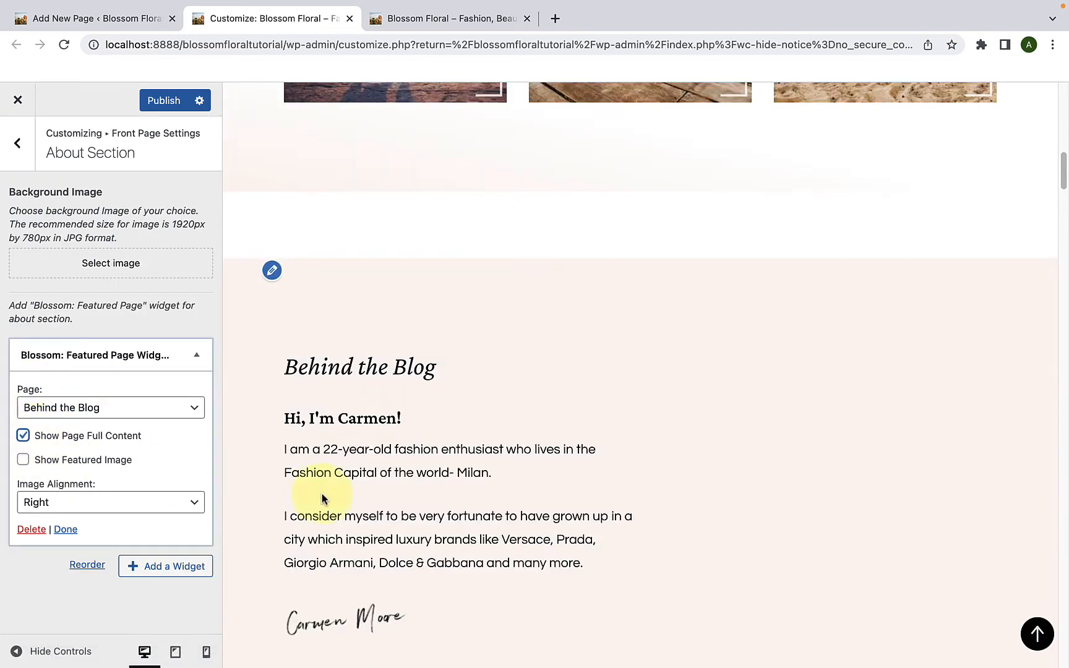
scroll(324, 497, "down", 1)
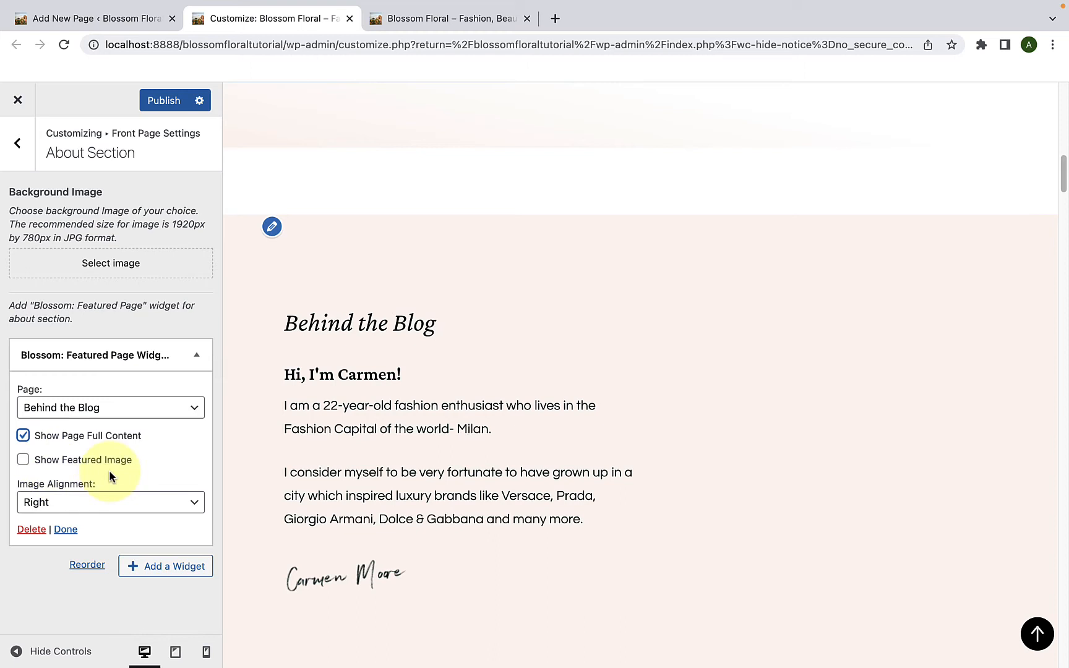
left_click(27, 466)
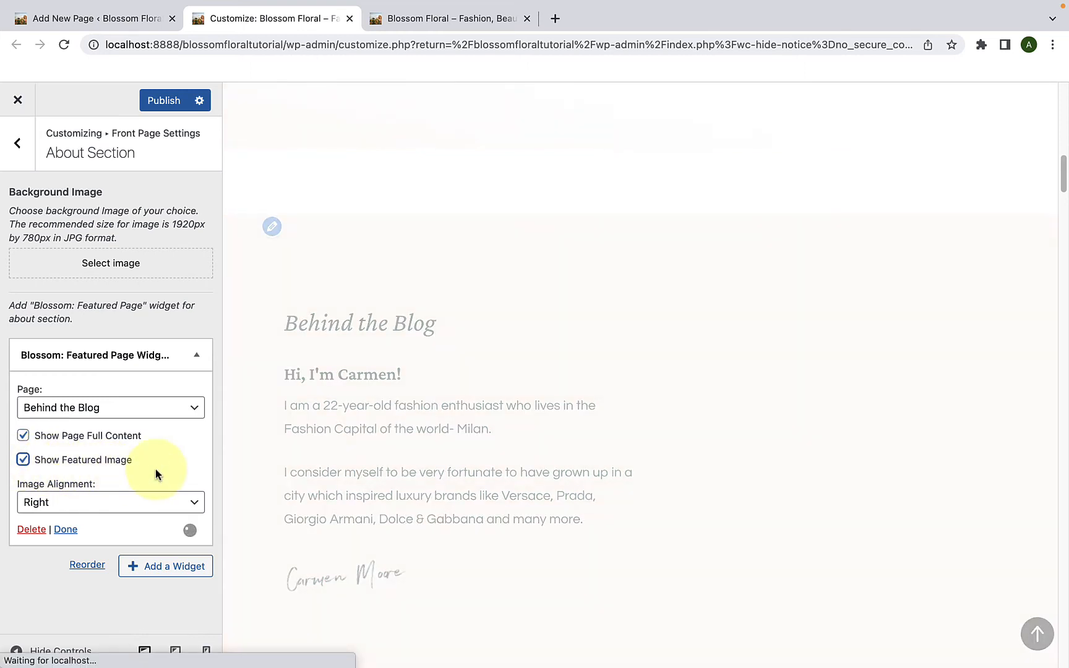
scroll(720, 455, "down", 1)
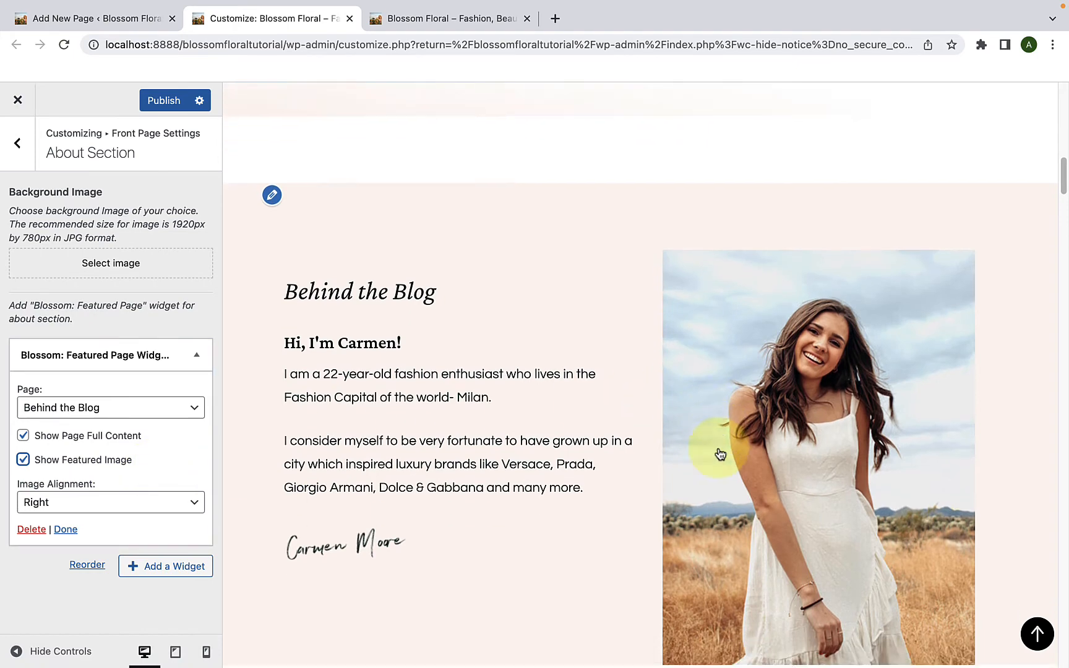
scroll(720, 455, "down", 2)
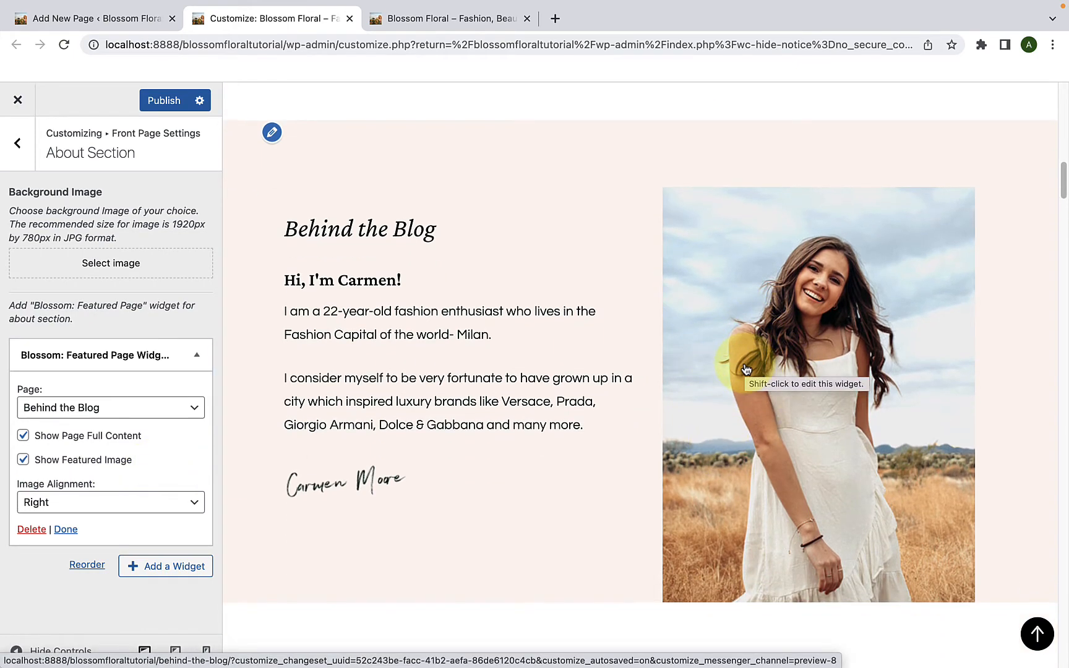
- Set the featured page widget's image alignment to Left
left_click(56, 501)
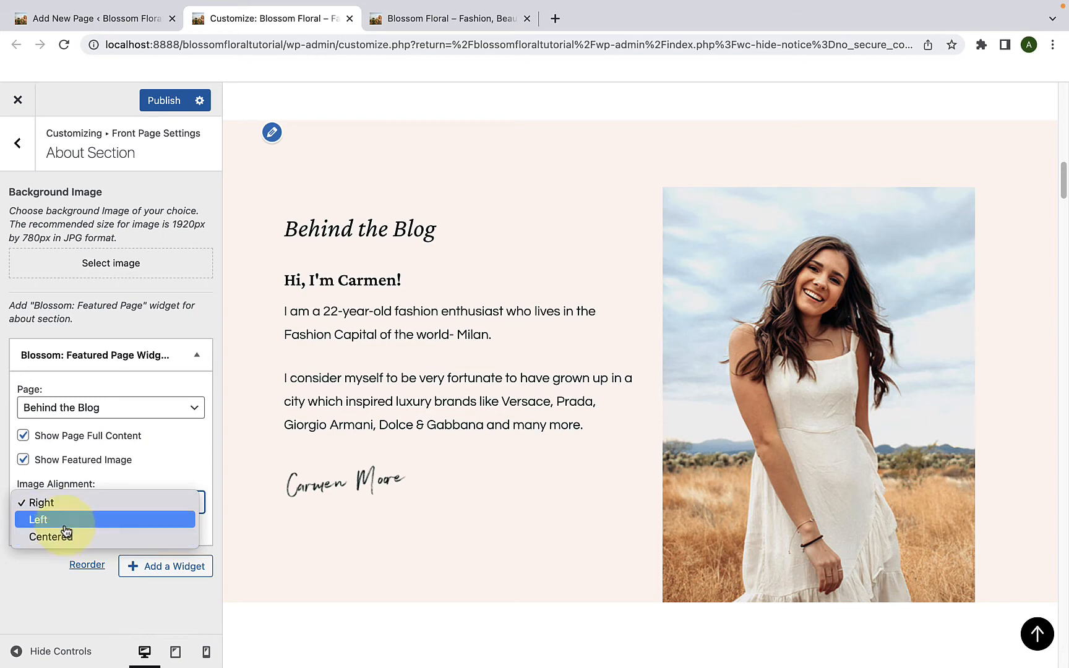
left_click(67, 520)
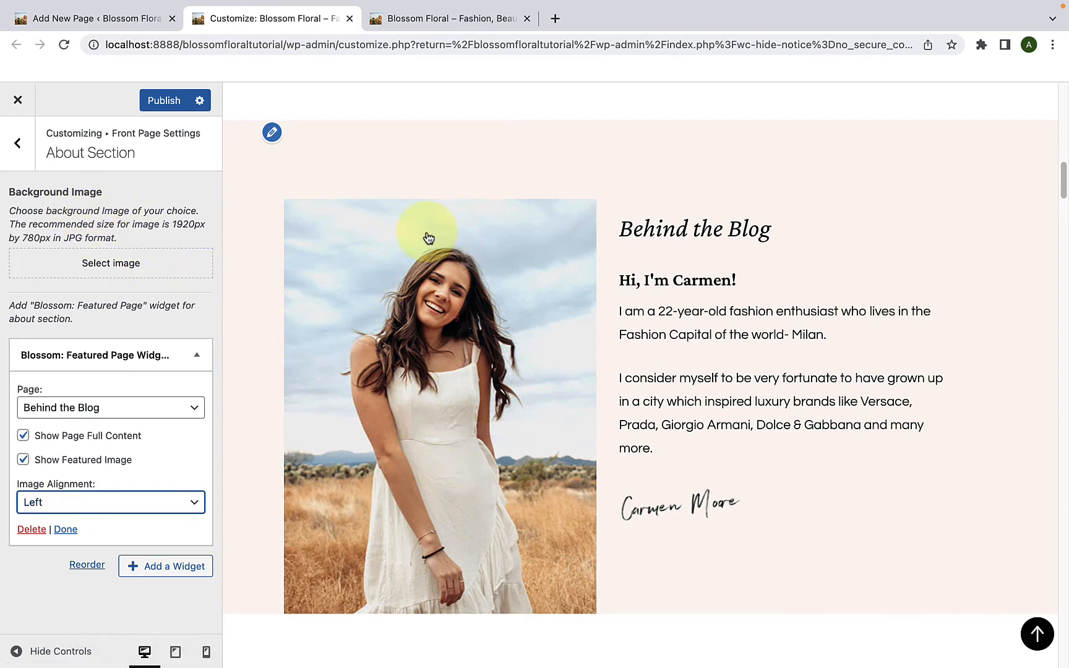
scroll(402, 274, "up", 1)
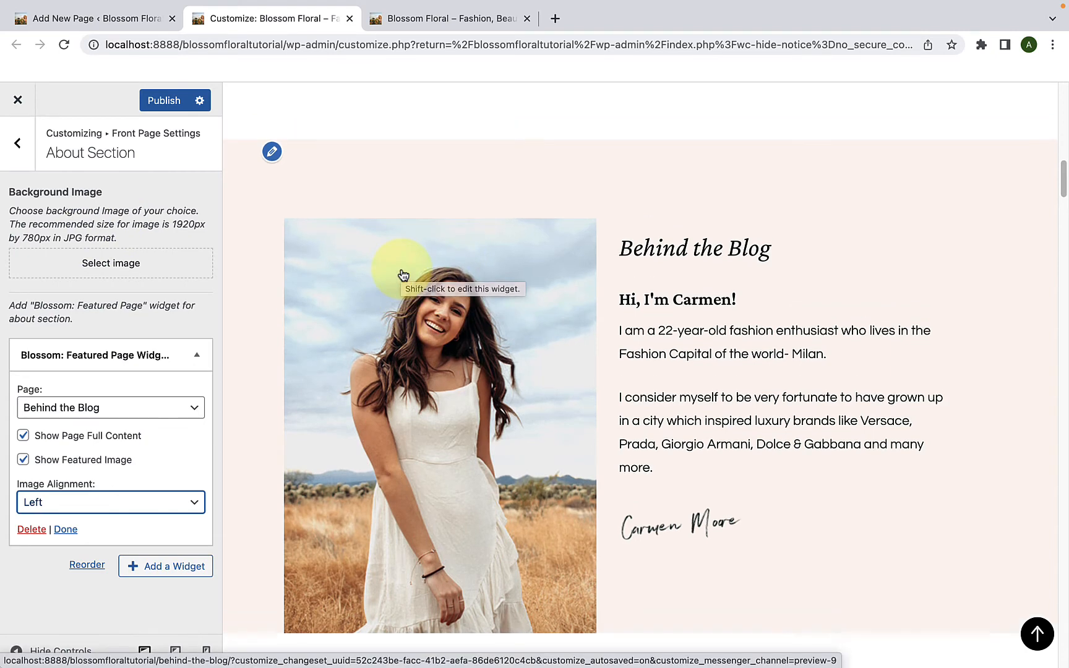
- Set the cherry blossom photo from the media library as the About Section's background image and publish the changes
left_click(126, 275)
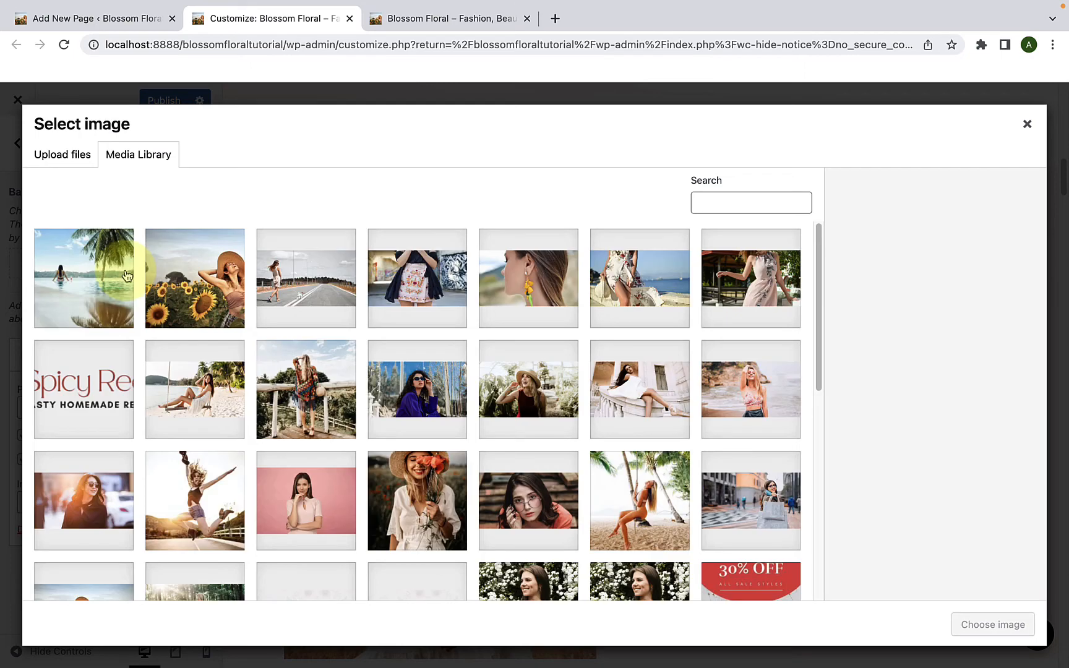
scroll(569, 427, "down", 2)
scroll(600, 444, "down", 8)
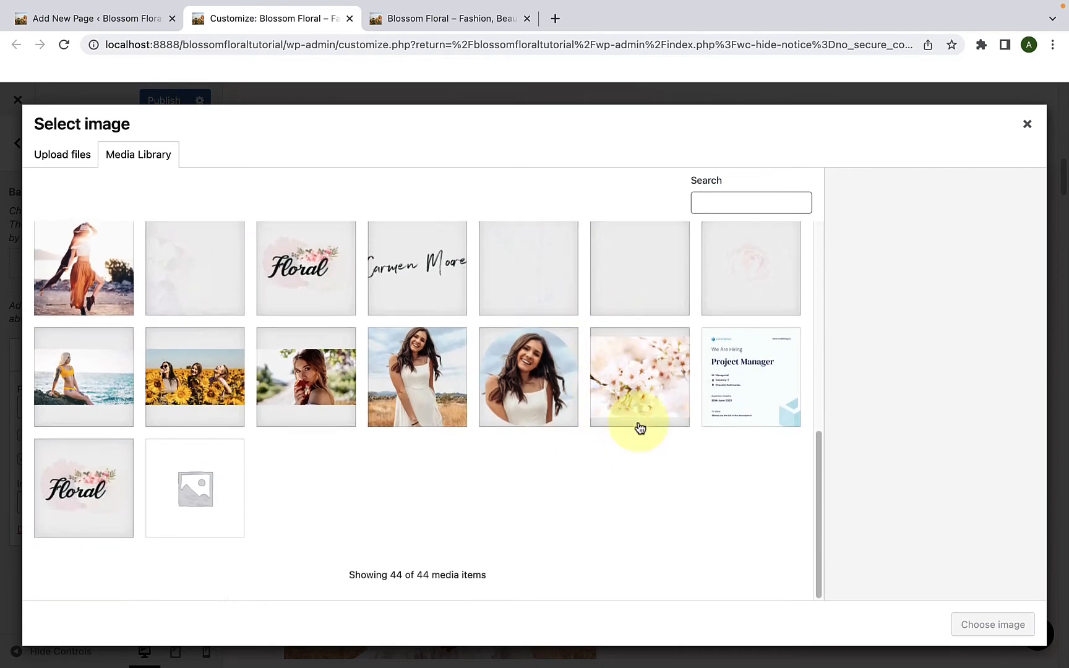
left_click(644, 410)
left_click(1007, 626)
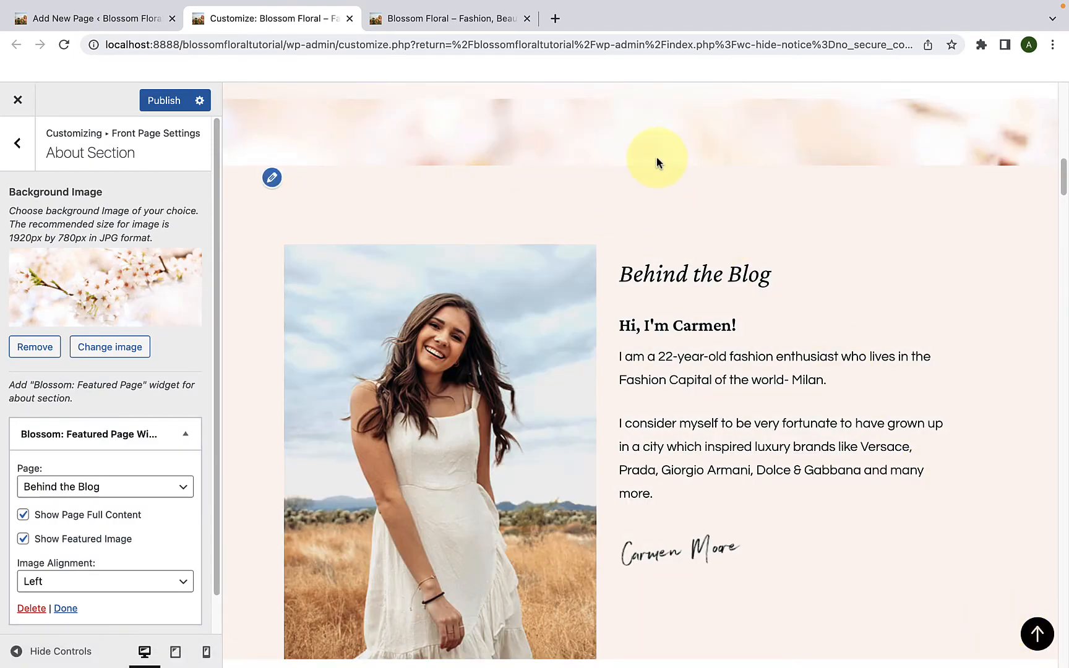
scroll(653, 154, "down", 3)
scroll(650, 161, "up", 6)
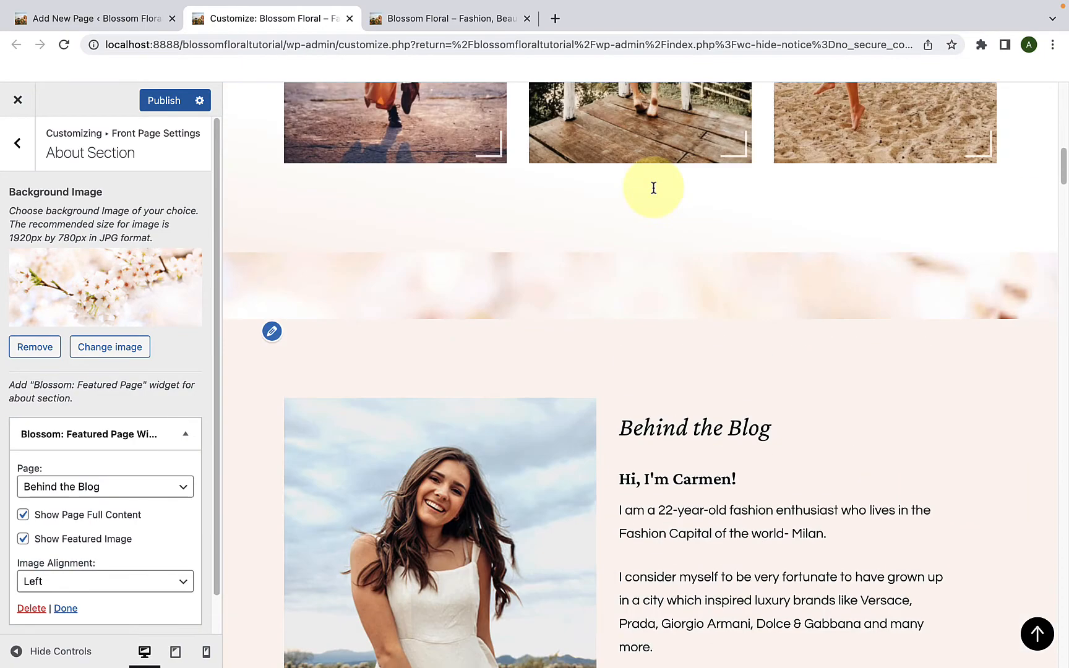
scroll(653, 189, "down", 2)
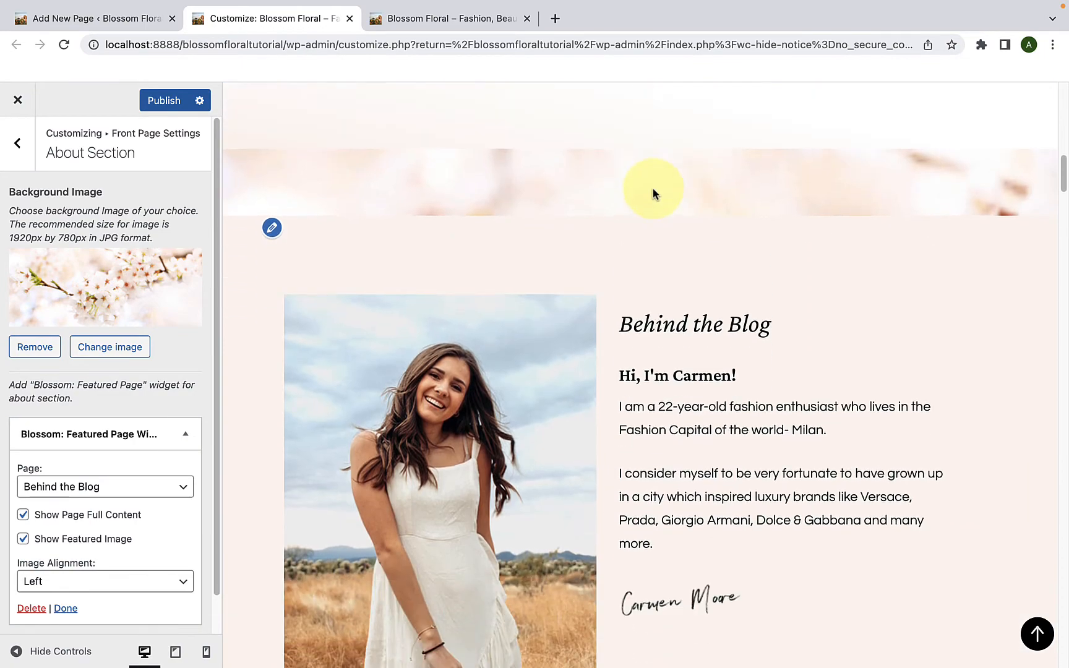
left_click(159, 107)
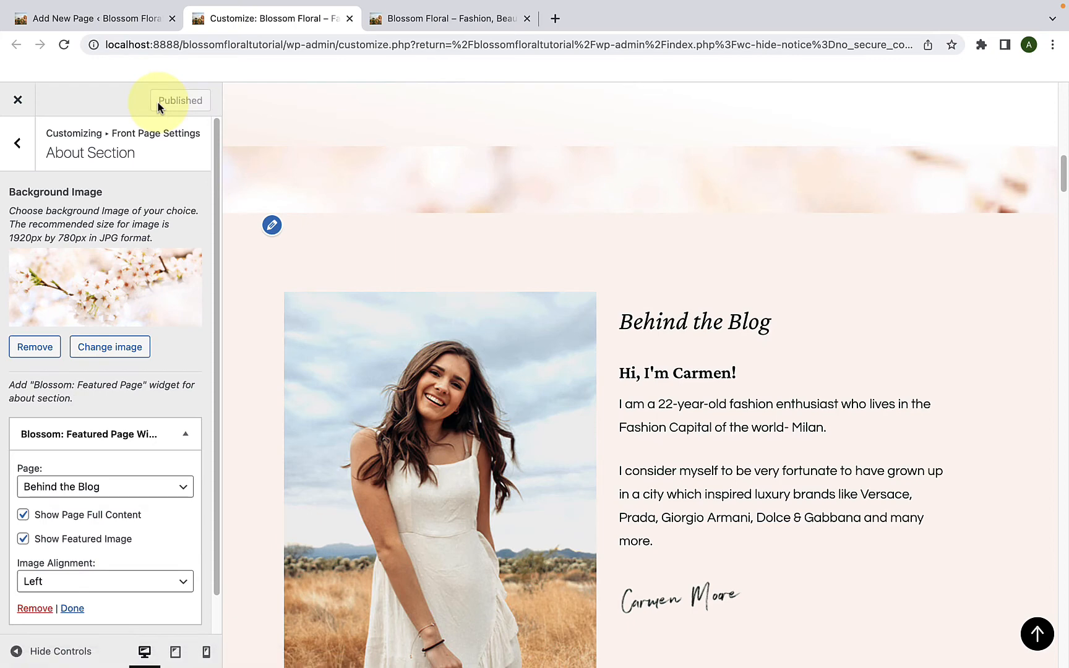
- Reload the live homepage and review the about section's background, photo, text and signature
left_click(465, 25)
scroll(459, 325, "down", 6)
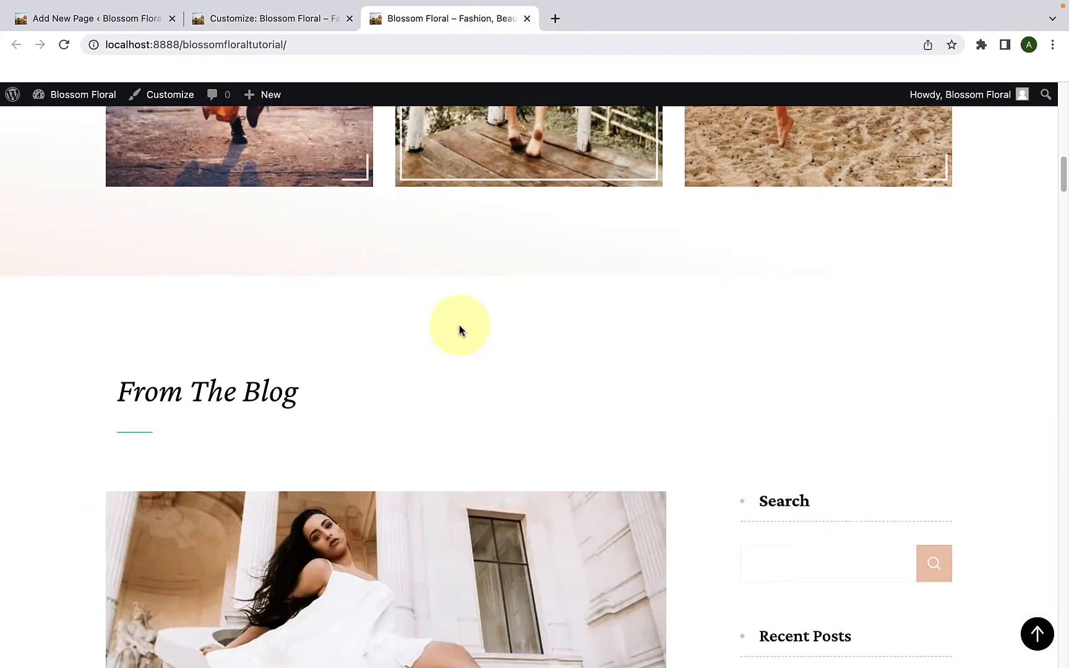
scroll(458, 323, "up", 1)
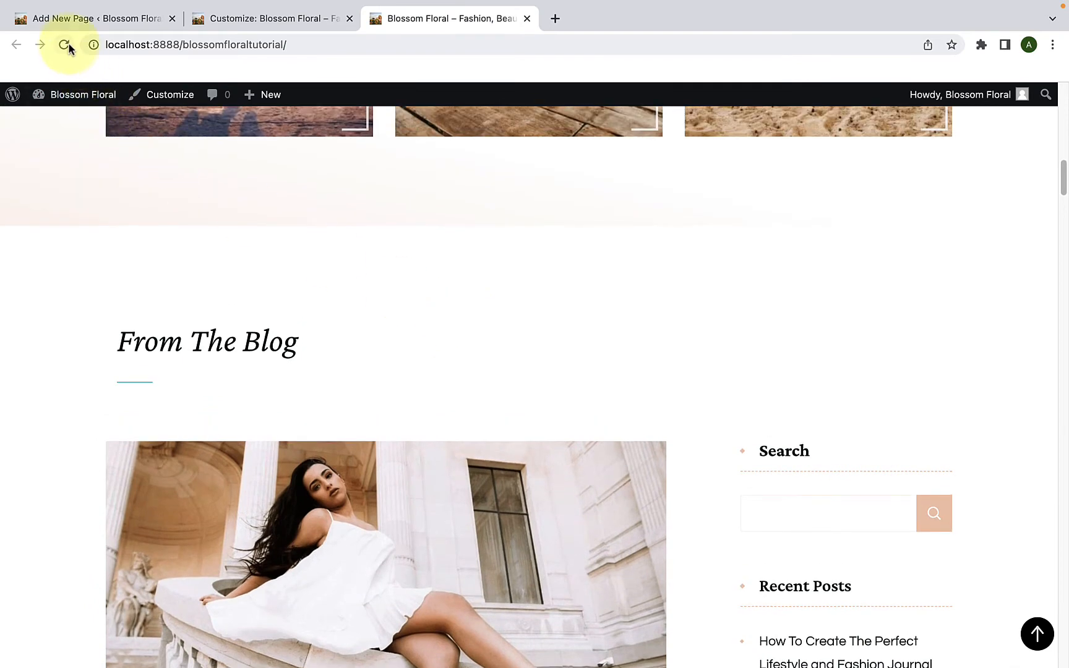
left_click(65, 44)
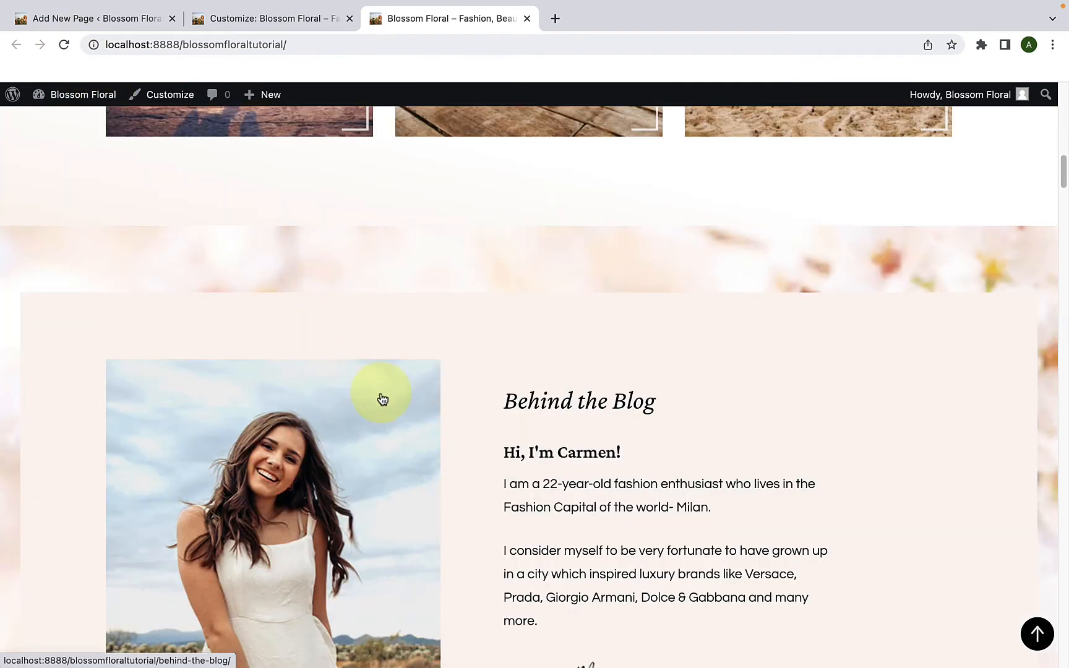
scroll(382, 397, "down", 3)
scroll(382, 398, "down", 1)
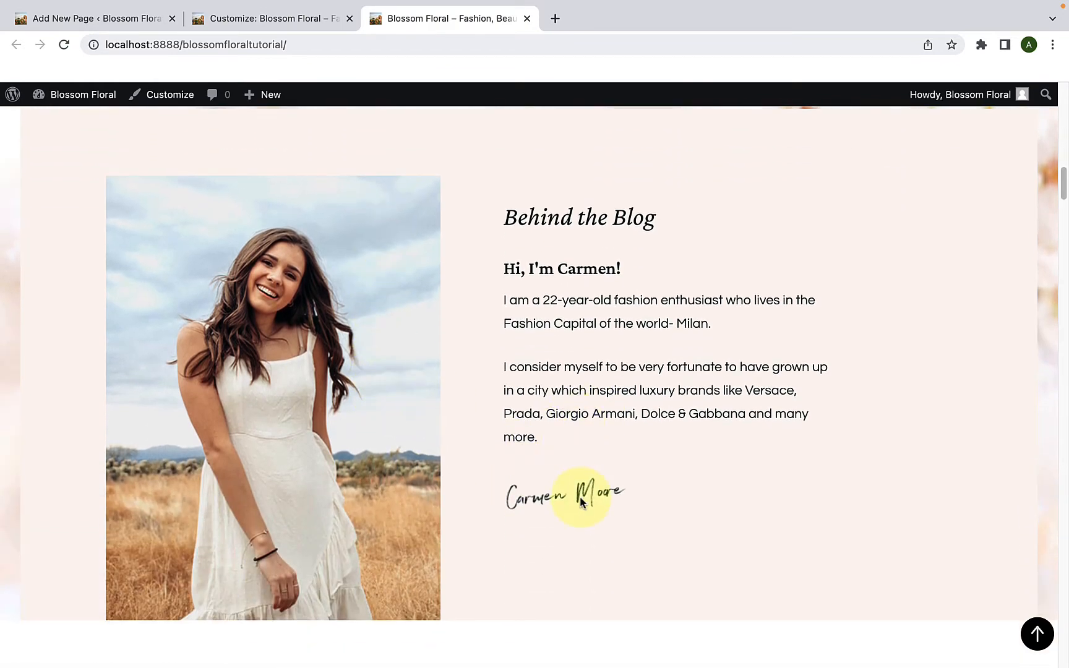
- Return to the Customizer and open the front page's Blog Section settings, keeping the blog title From The Blog
left_click(287, 20)
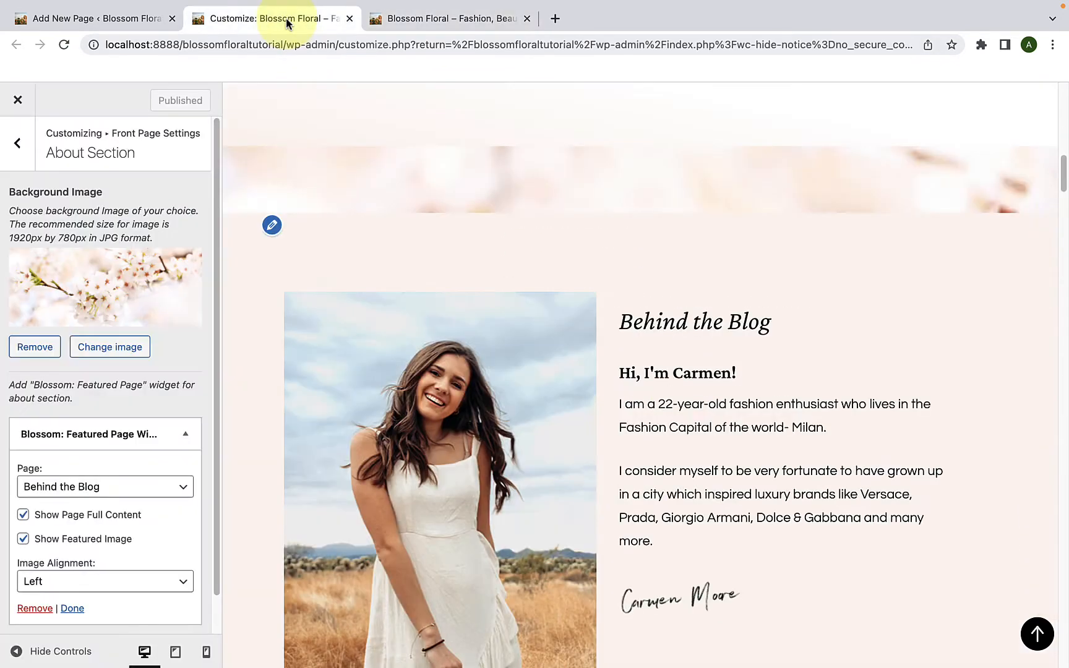
left_click(6, 158)
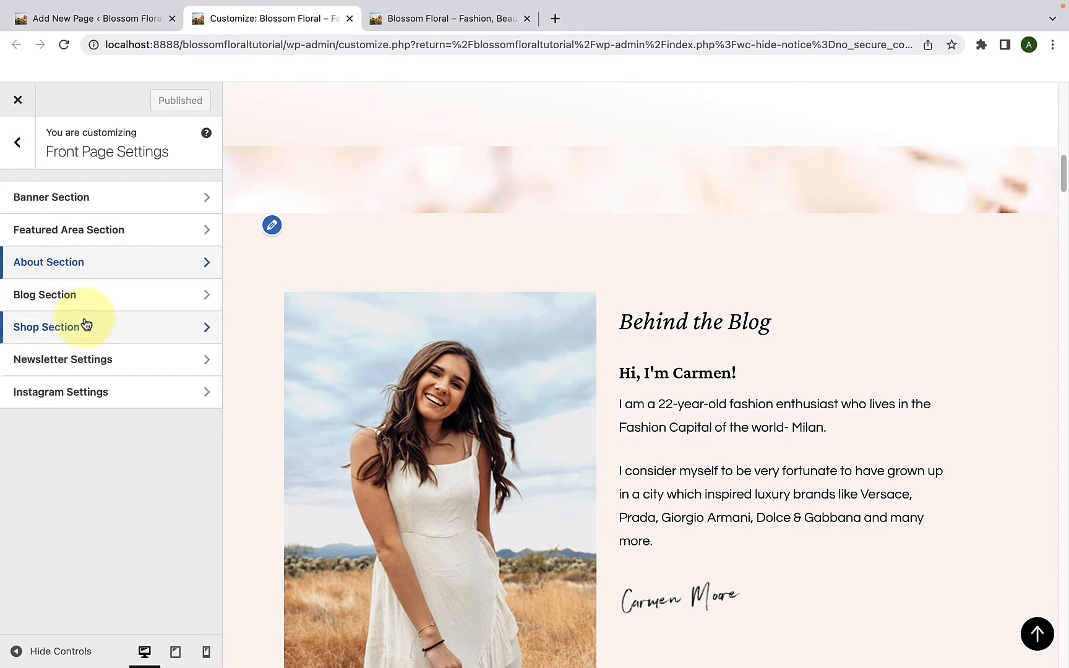
left_click(91, 303)
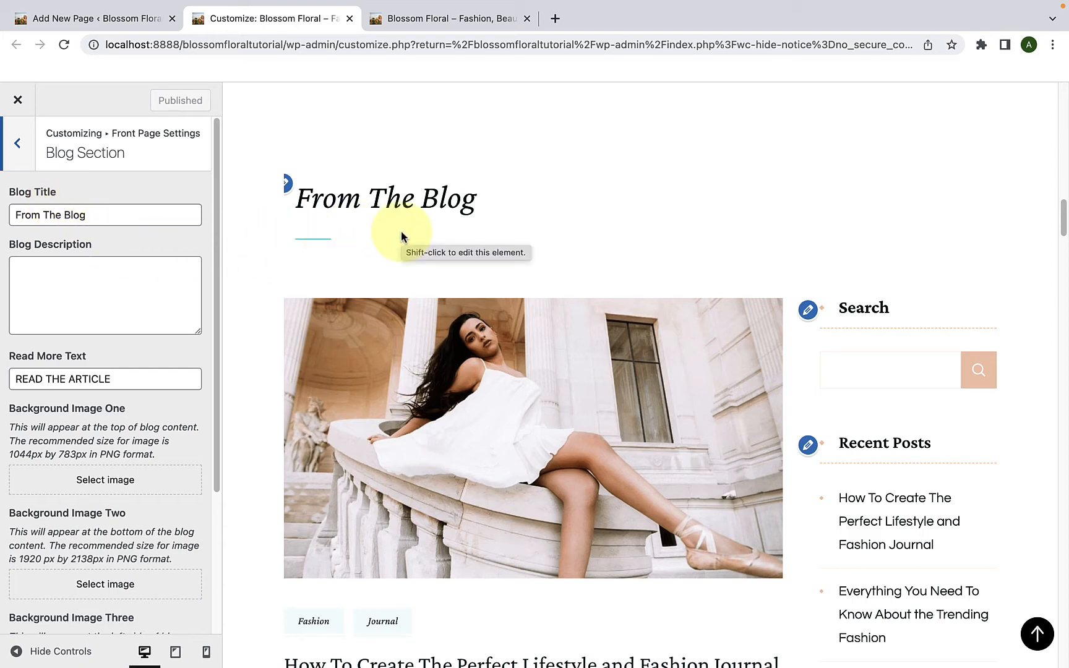
left_click_drag(124, 220, 12, 220)
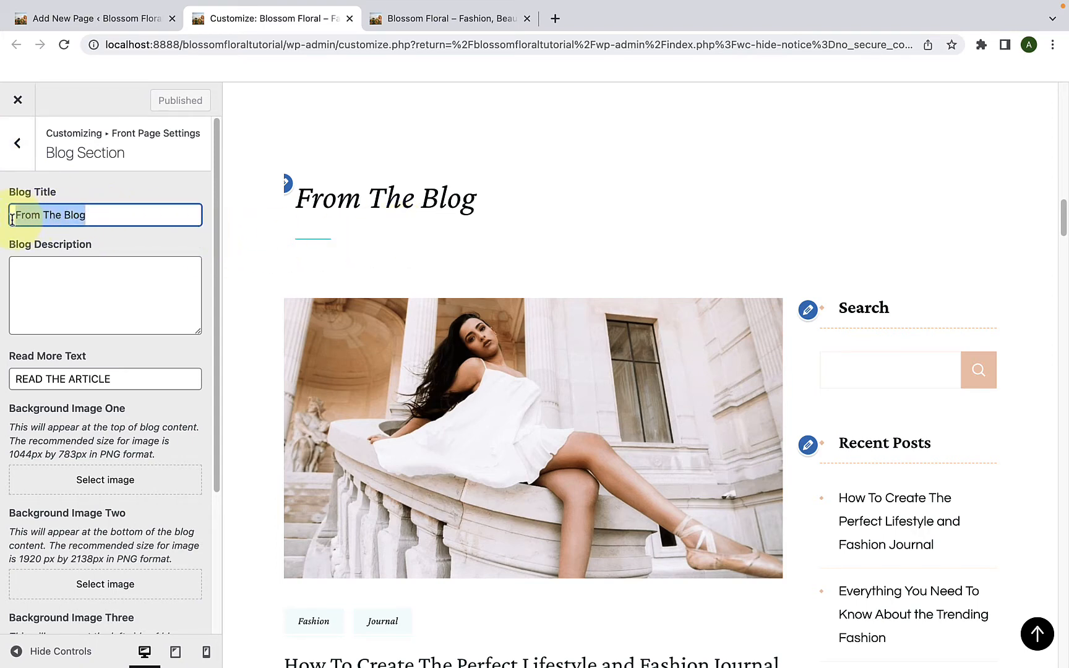
left_click(108, 219)
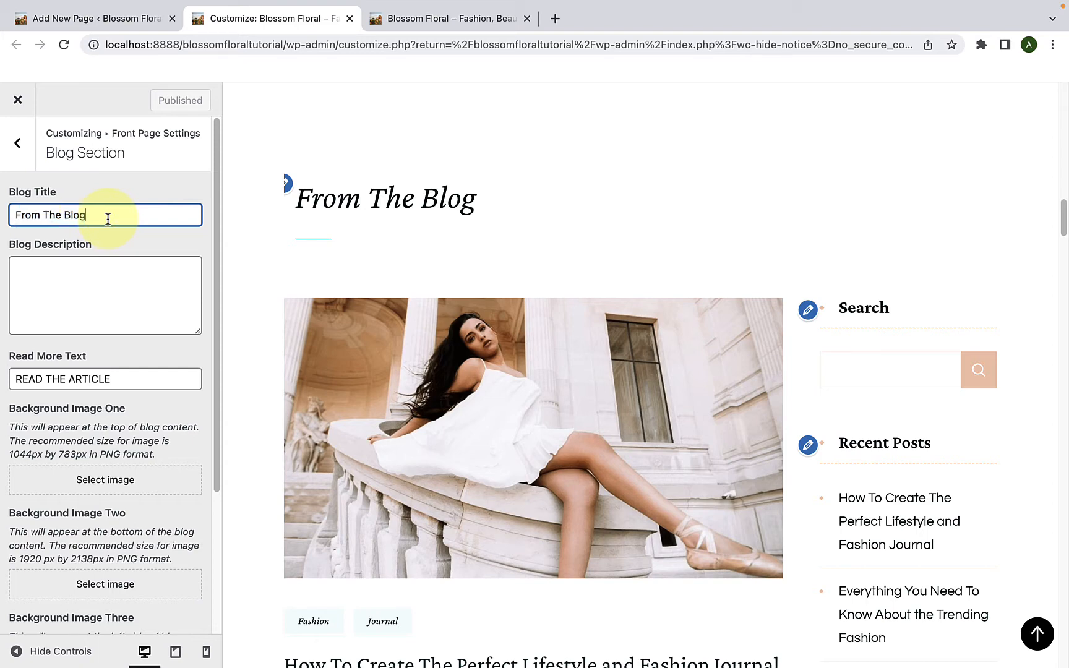
- Try "Latest Articles" as the blog description and clear the description again
left_click(93, 278)
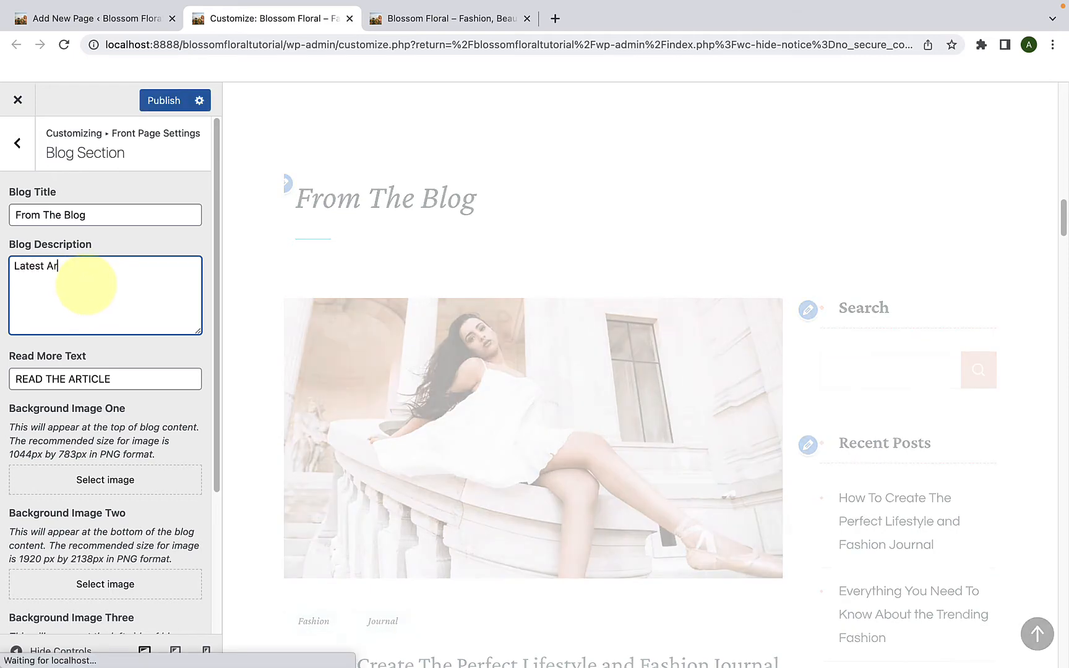
type("Latest Articles")
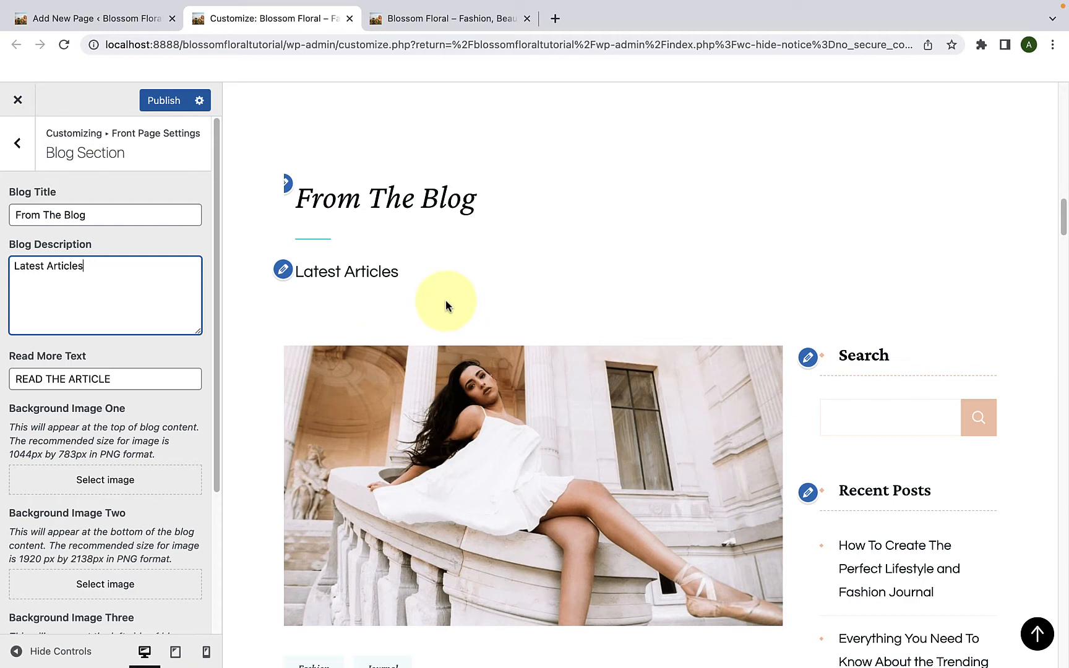
left_click_drag(84, 267, 9, 268)
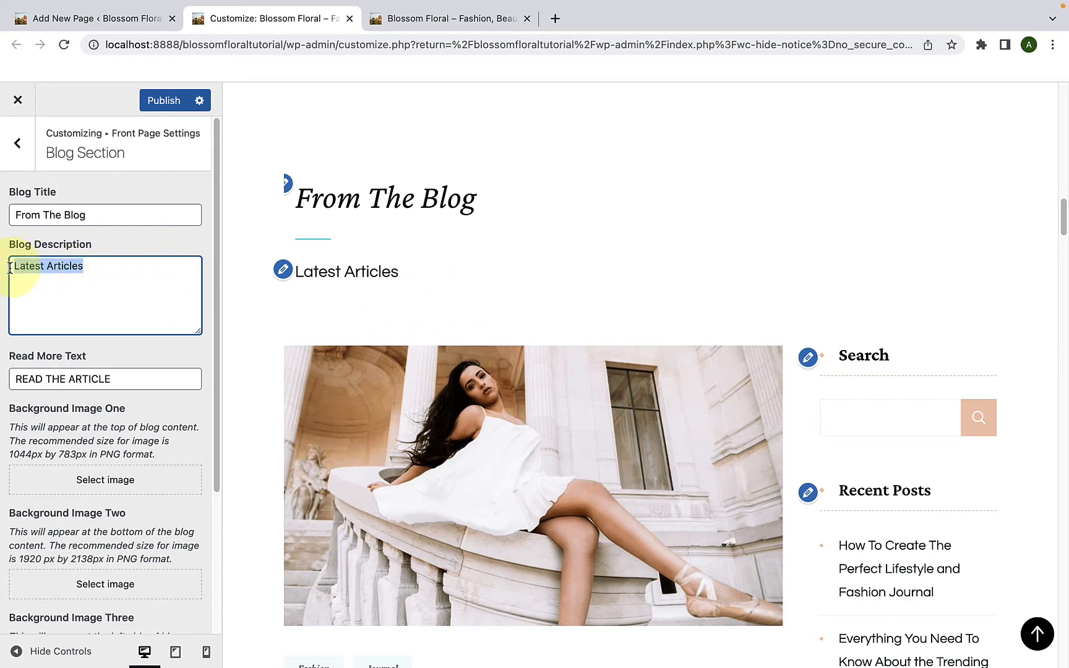
key("BackSpace")
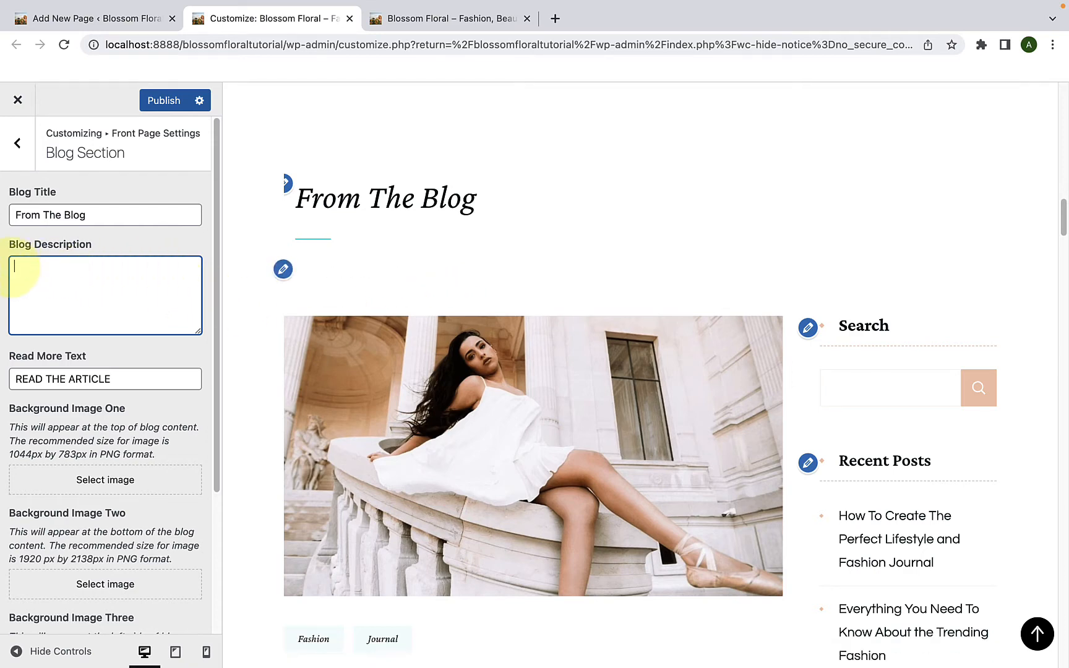
- Review the Read More Text setting and its READ THE ARTICLE link below the blog posts in the preview, keeping the text
scroll(52, 372, "down", 2)
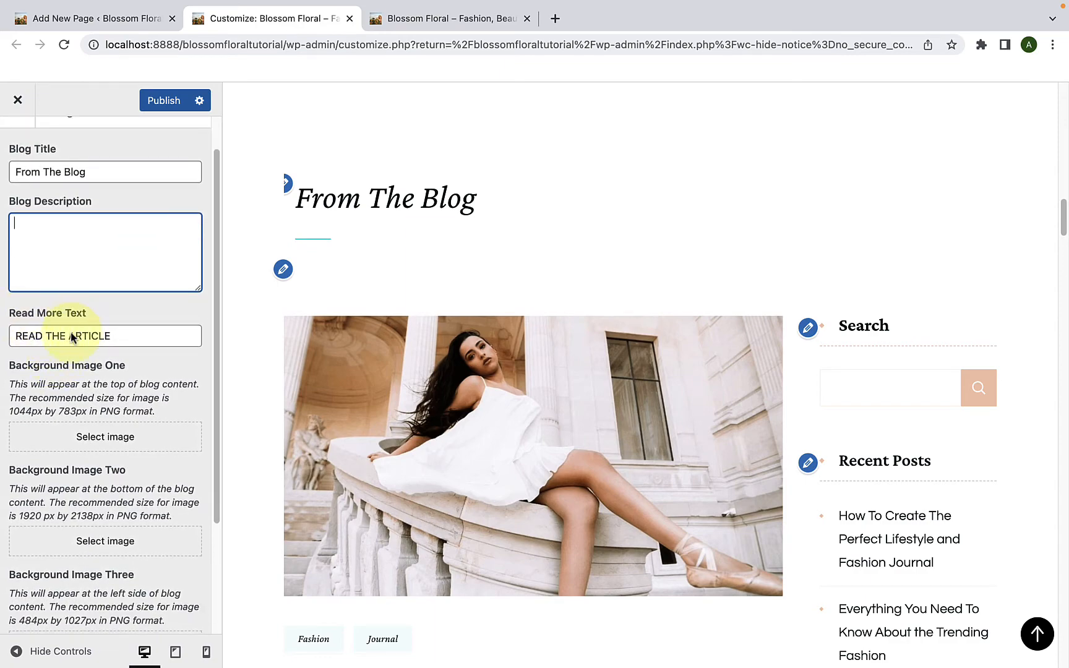
scroll(344, 408, "down", 10)
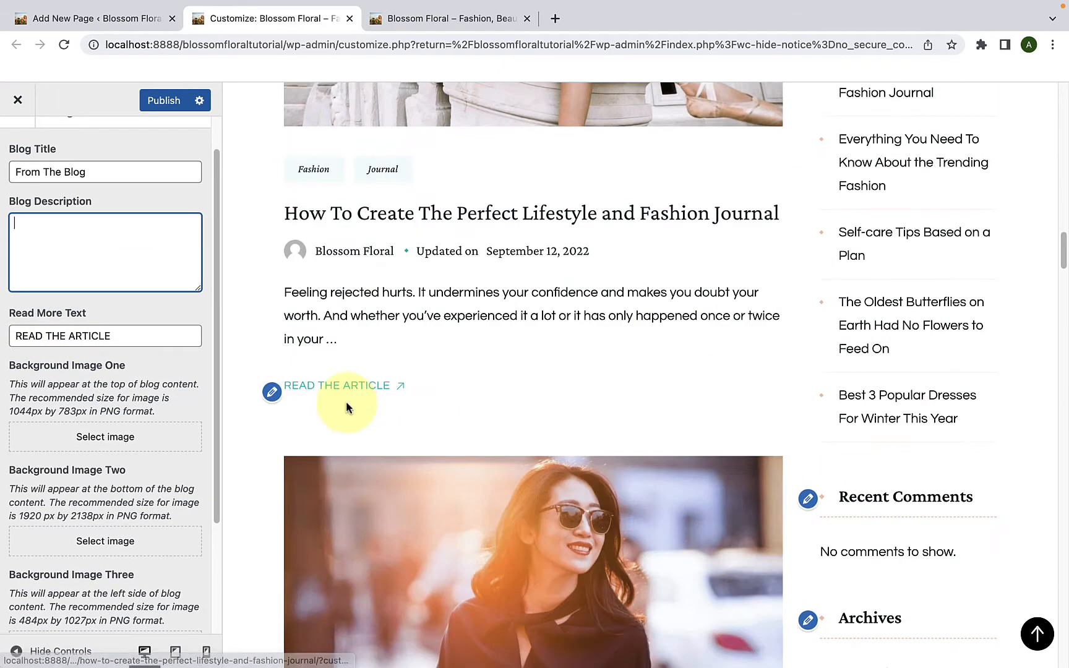
scroll(346, 408, "down", 2)
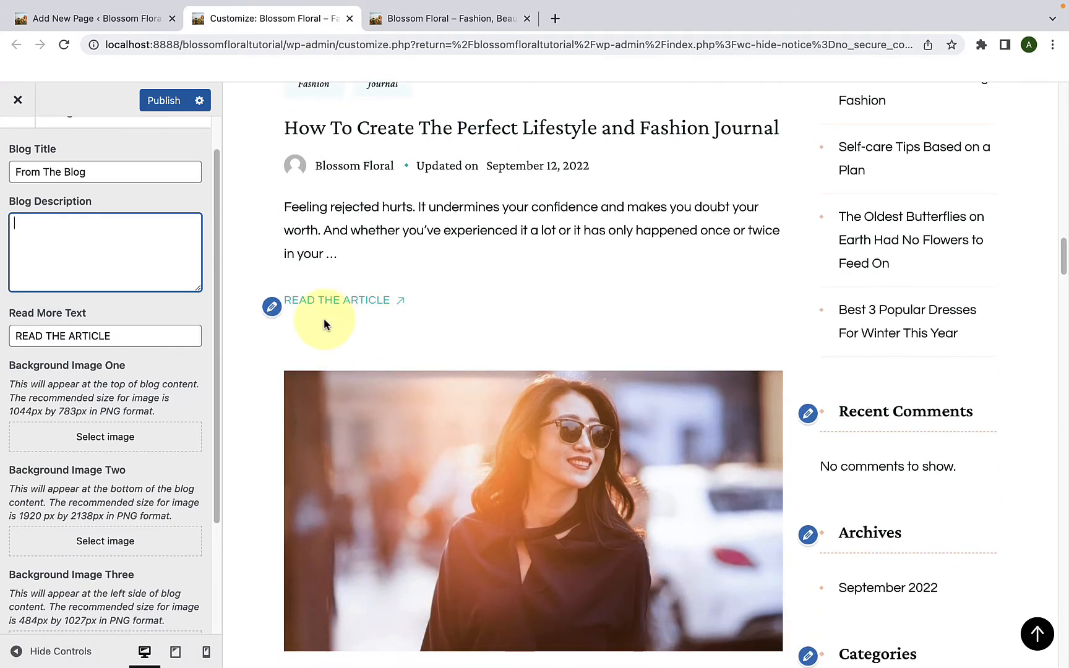
left_click_drag(138, 336, 10, 337)
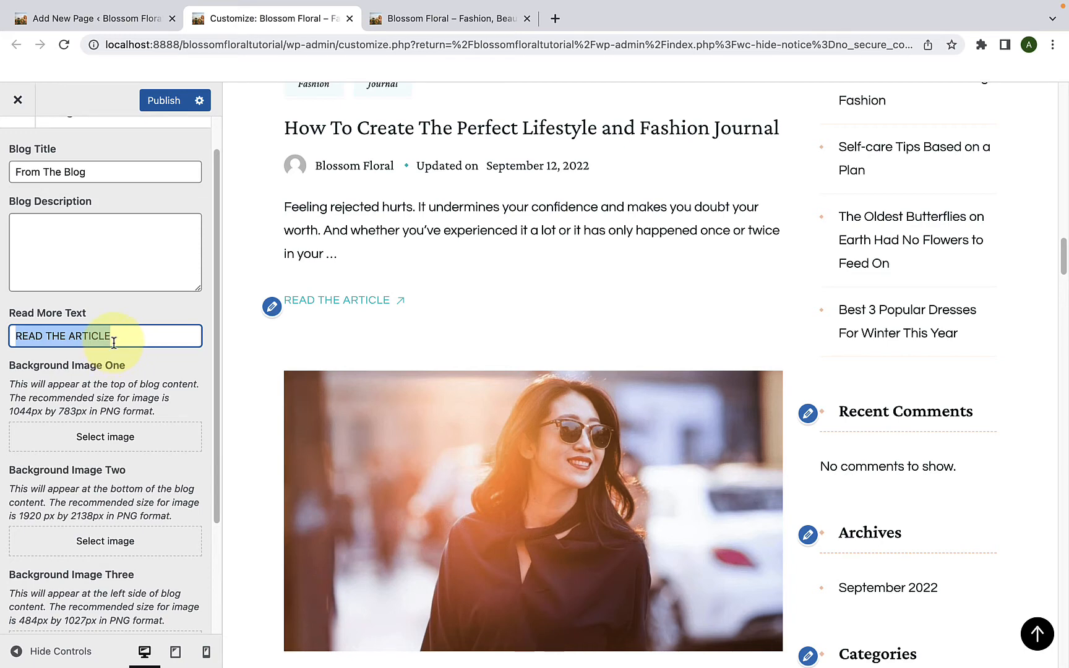
- Set the rose image blog-section-bg-1.png from the media library as the Blog Section's Background Image One
scroll(114, 344, "down", 5)
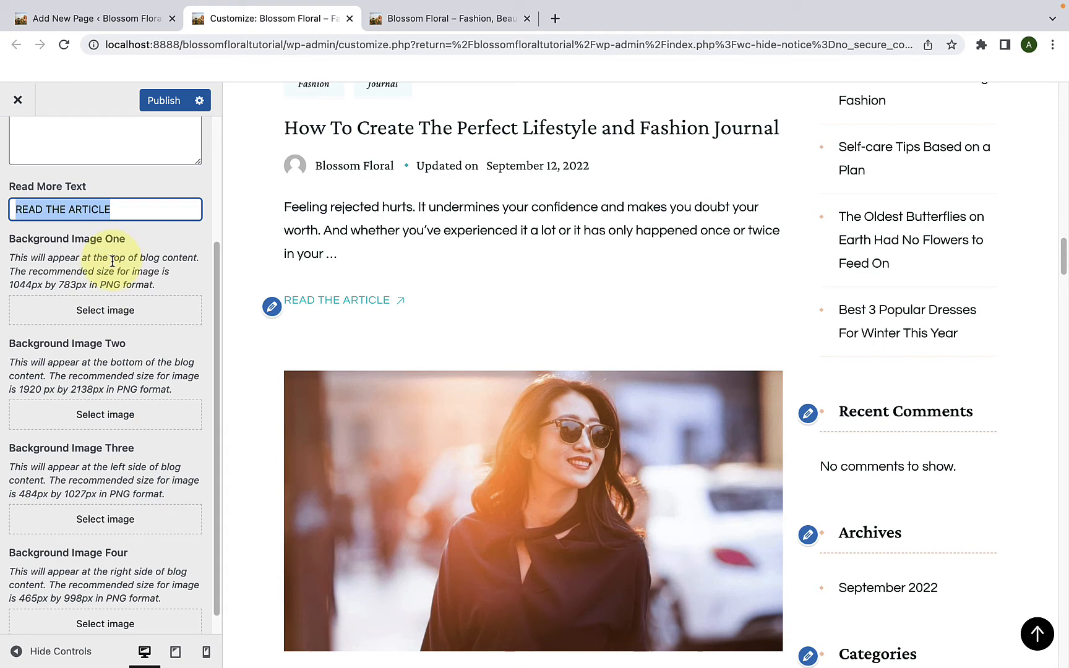
scroll(118, 397, "down", 1)
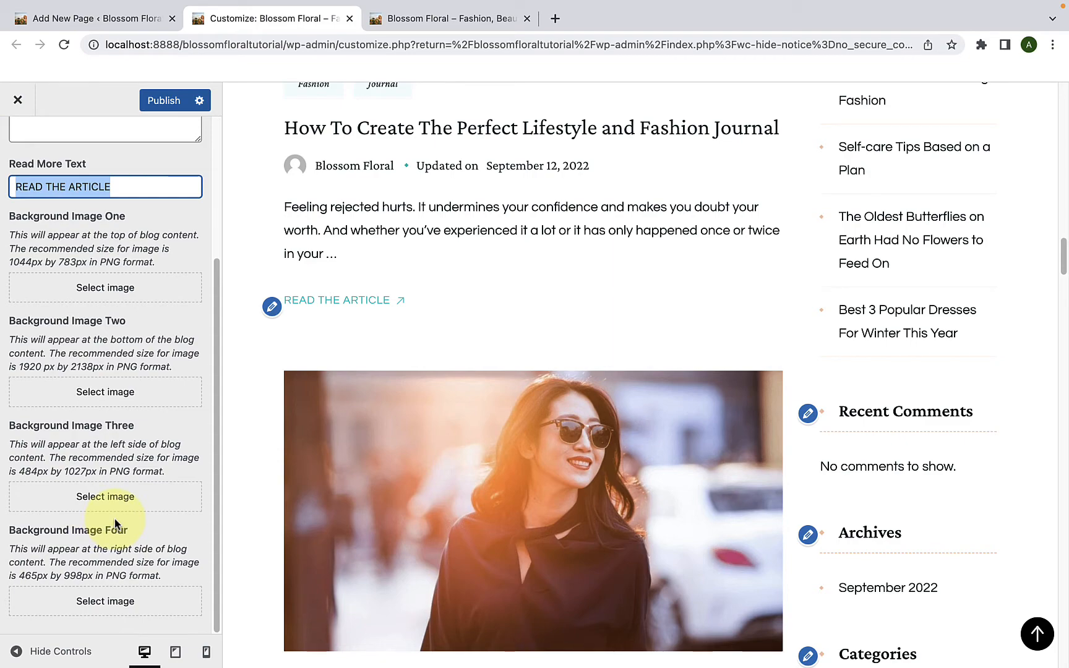
left_click(171, 215)
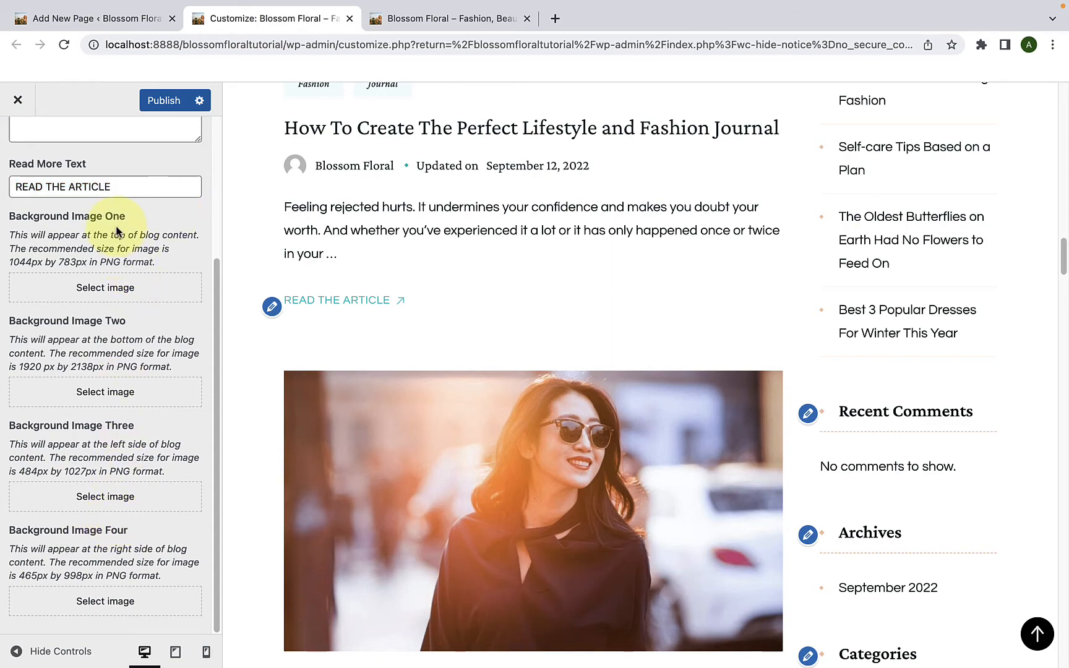
scroll(286, 260, "up", 9)
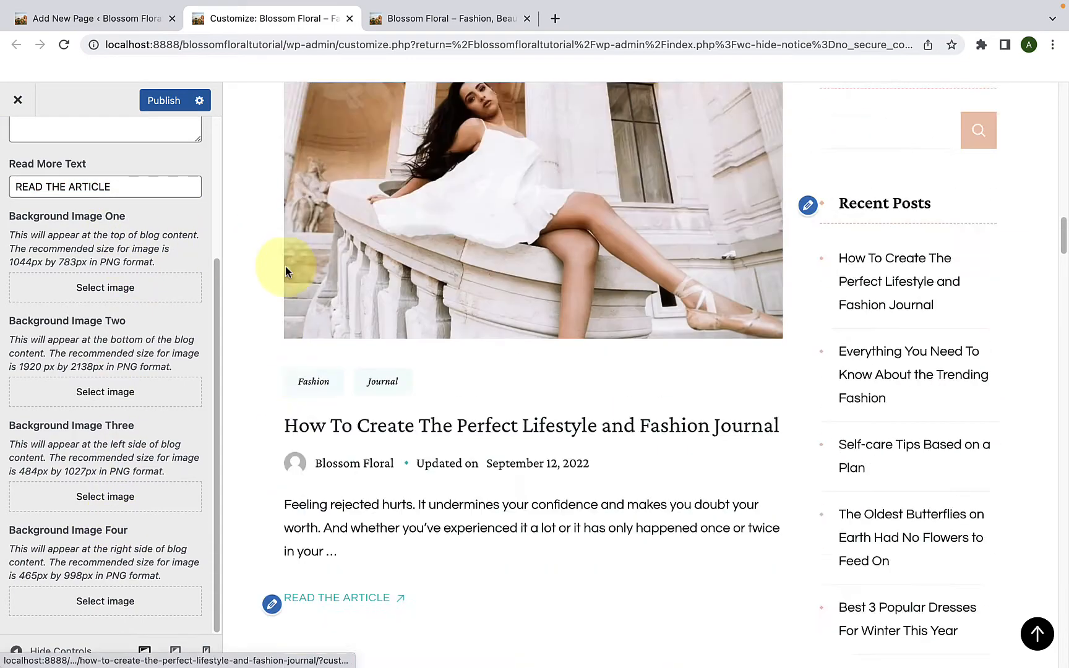
scroll(669, 209, "up", 1)
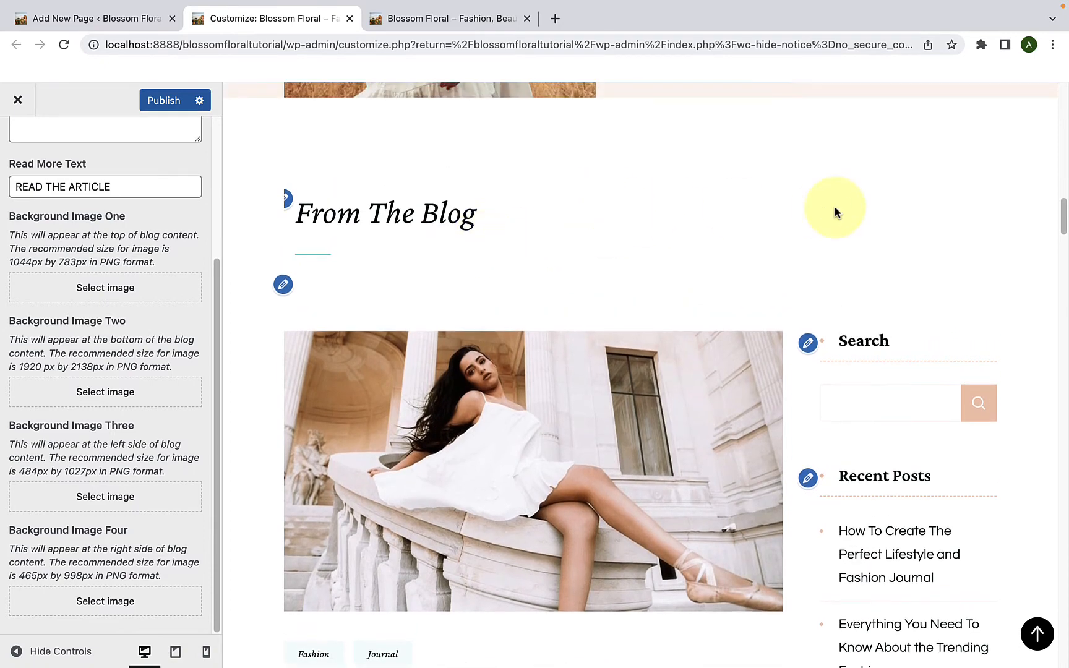
left_click(105, 300)
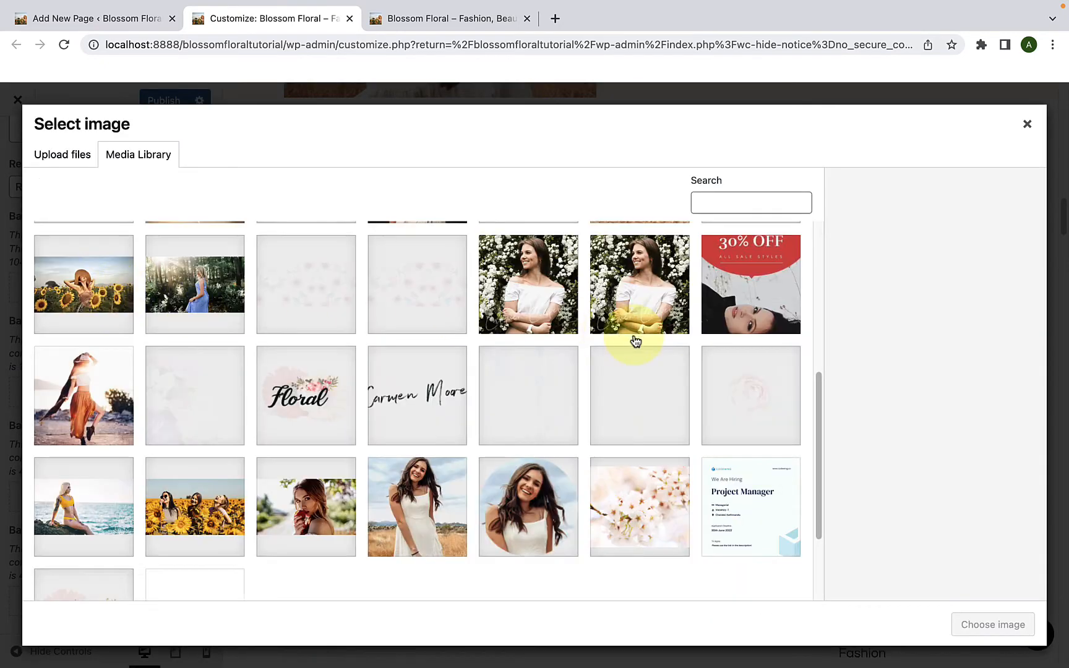
left_click(736, 415)
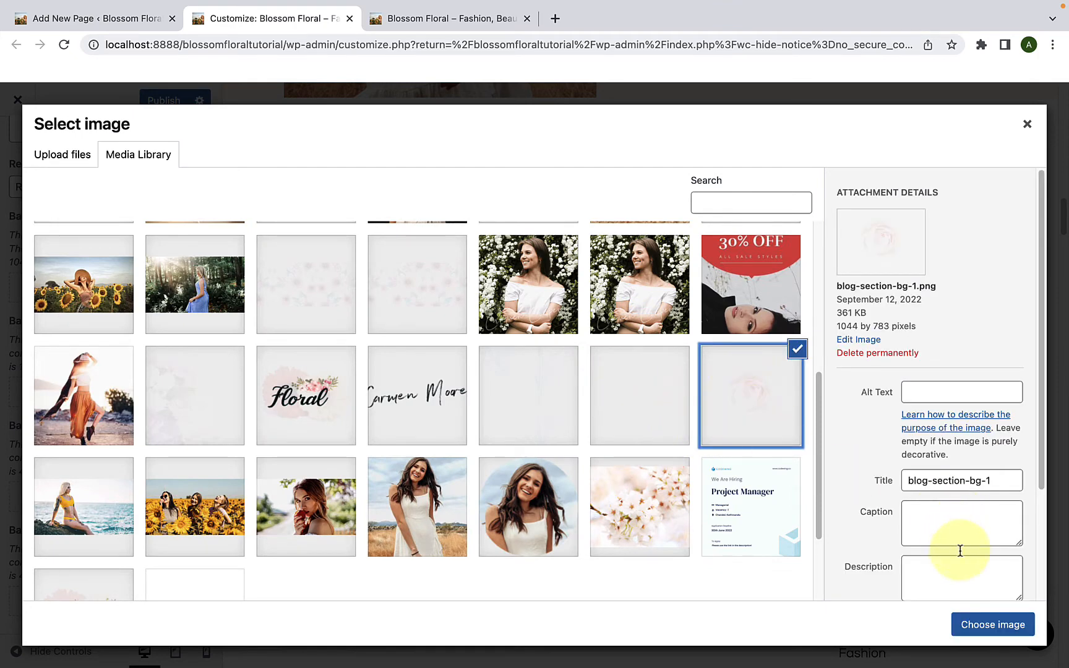
left_click(1021, 634)
left_click(992, 625)
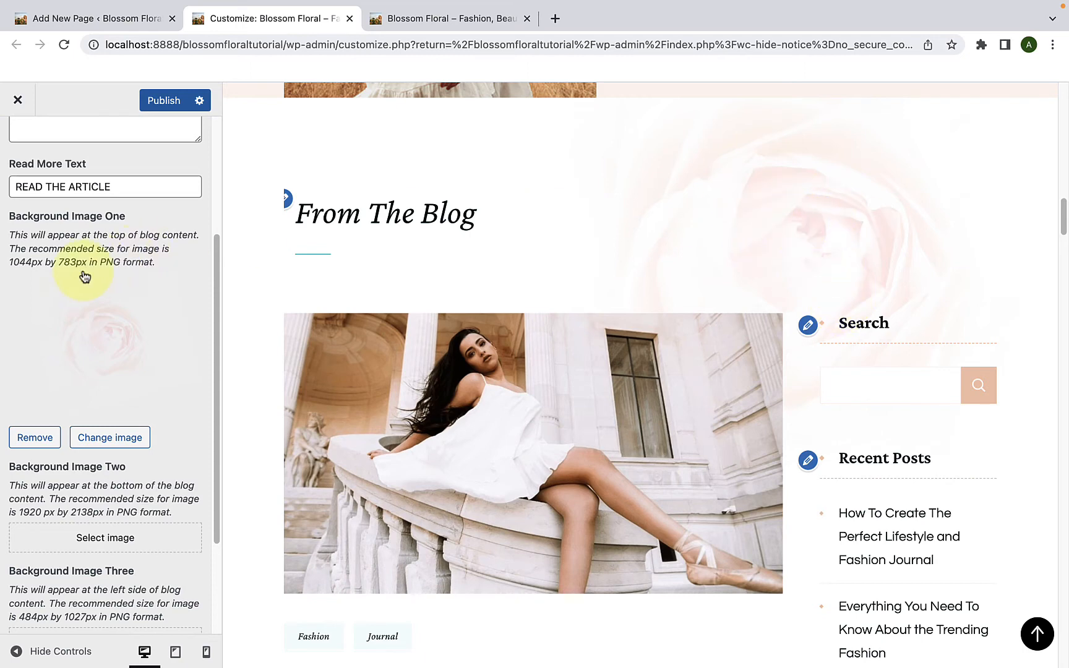
- Find the Background Image Two setting and examine the lower part of the blog content in the preview
scroll(78, 322, "down", 3)
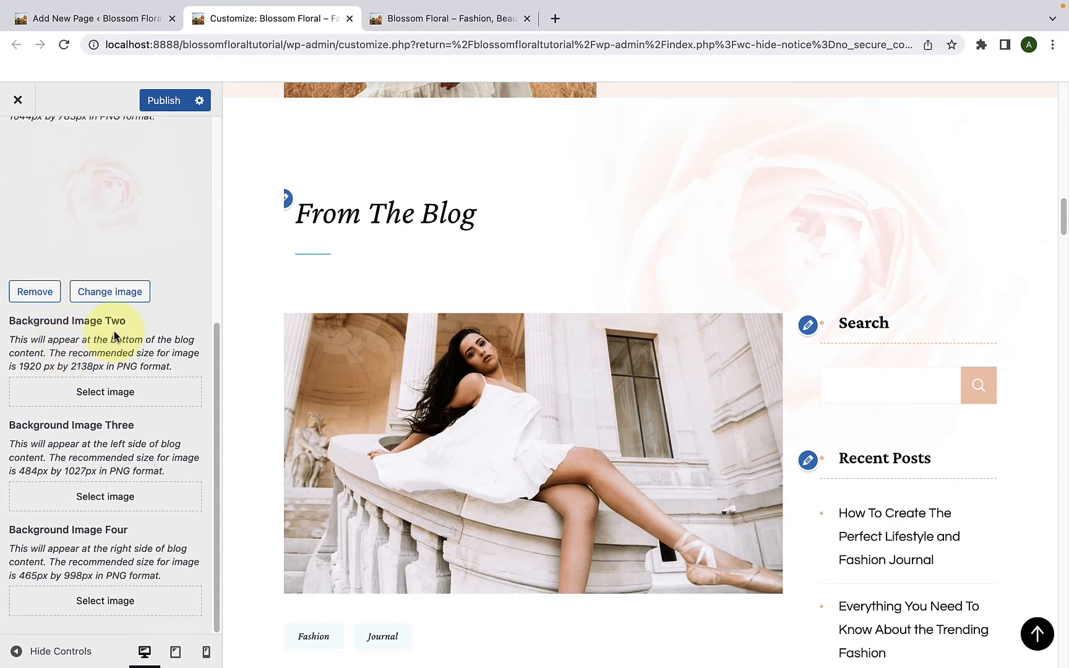
scroll(699, 471, "down", 15)
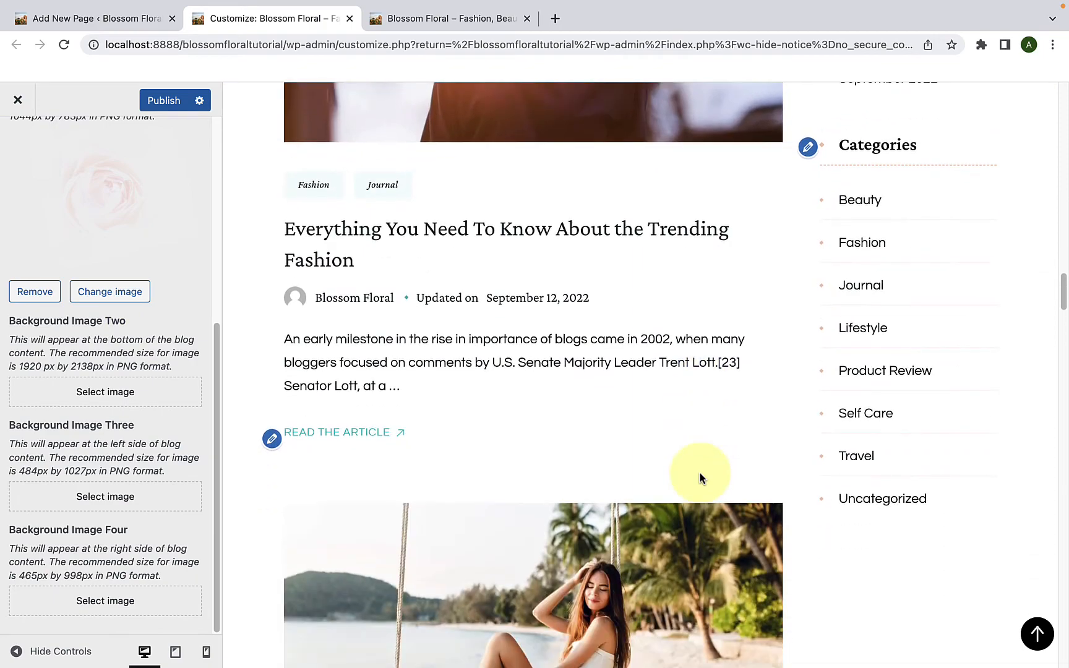
- Set Background Image Two of the blog section to home-page-blog-bg.png from the media library and check it in the preview
scroll(699, 472, "down", 20)
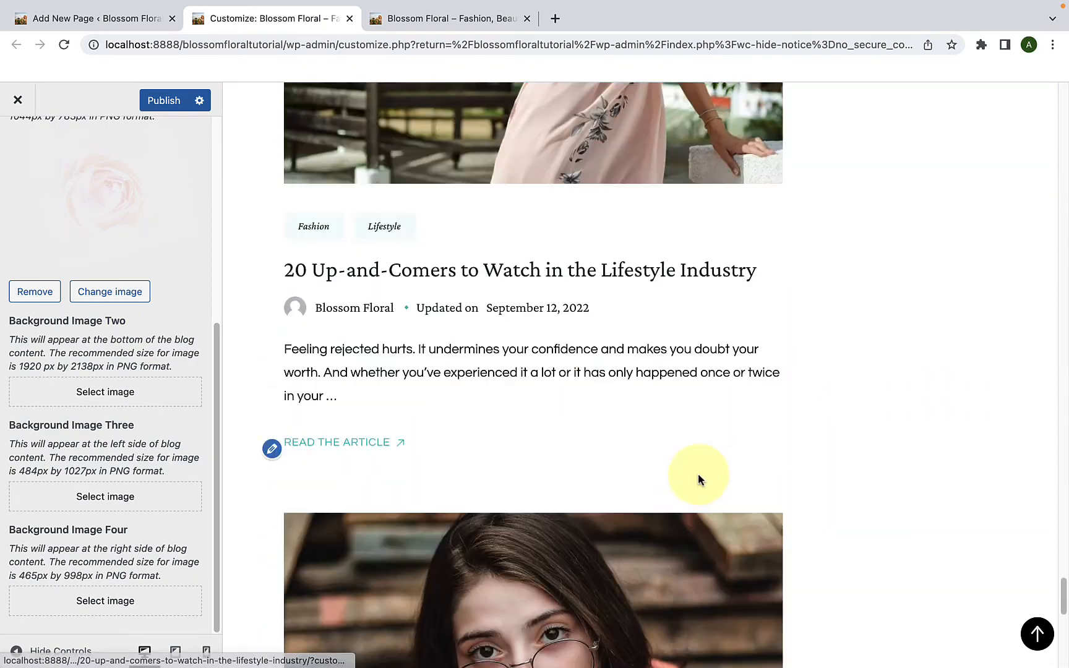
scroll(699, 480, "down", 5)
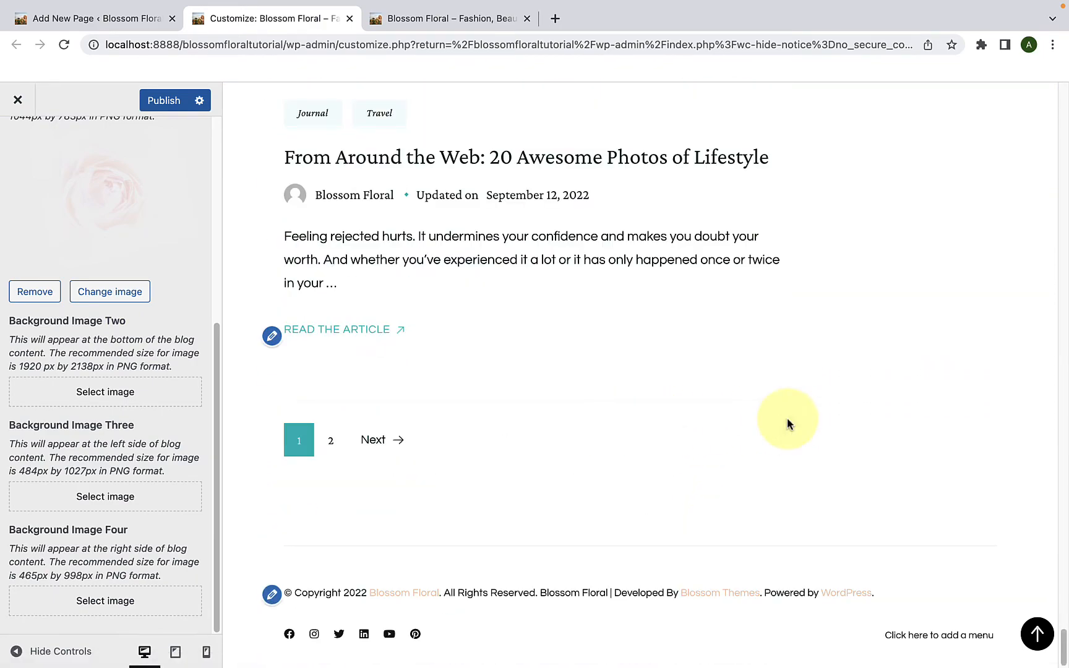
left_click(124, 396)
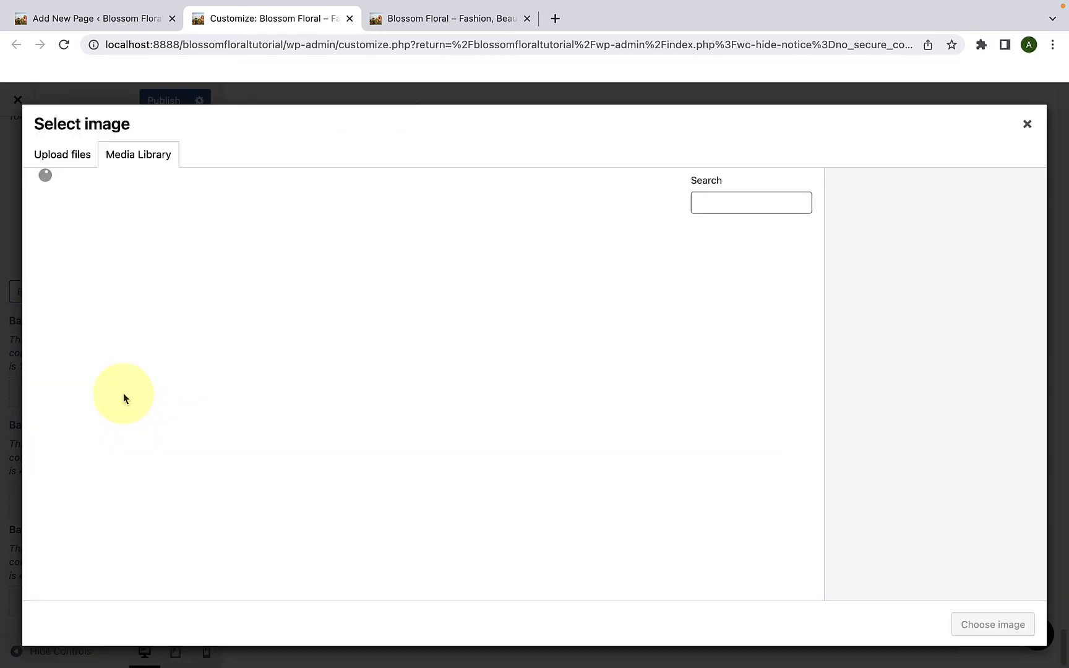
scroll(463, 434, "down", 8)
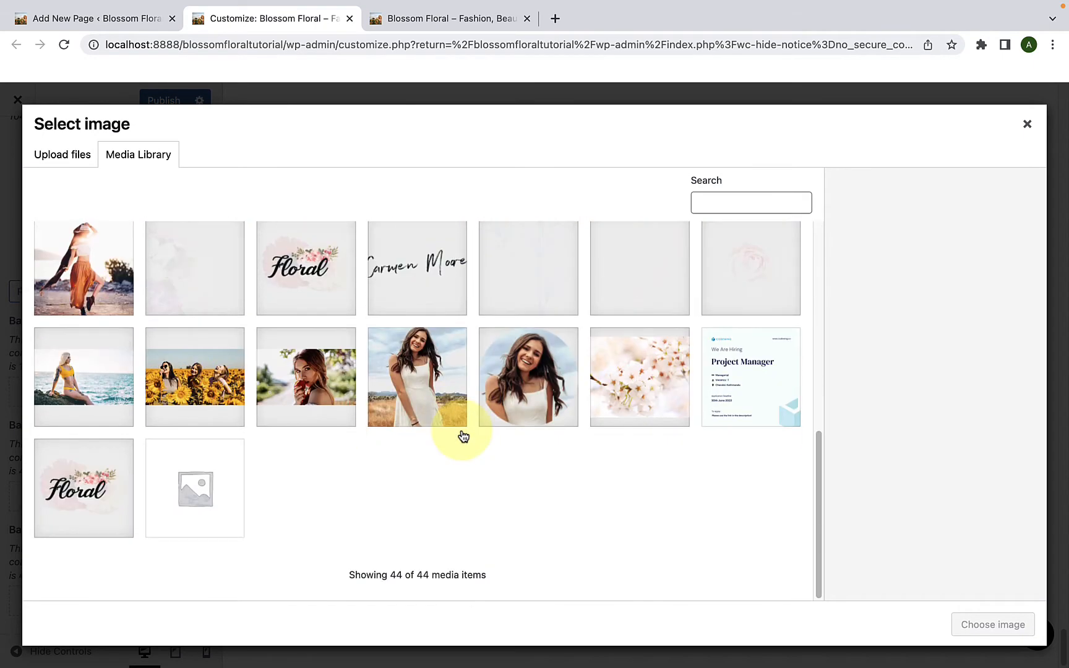
left_click(218, 273)
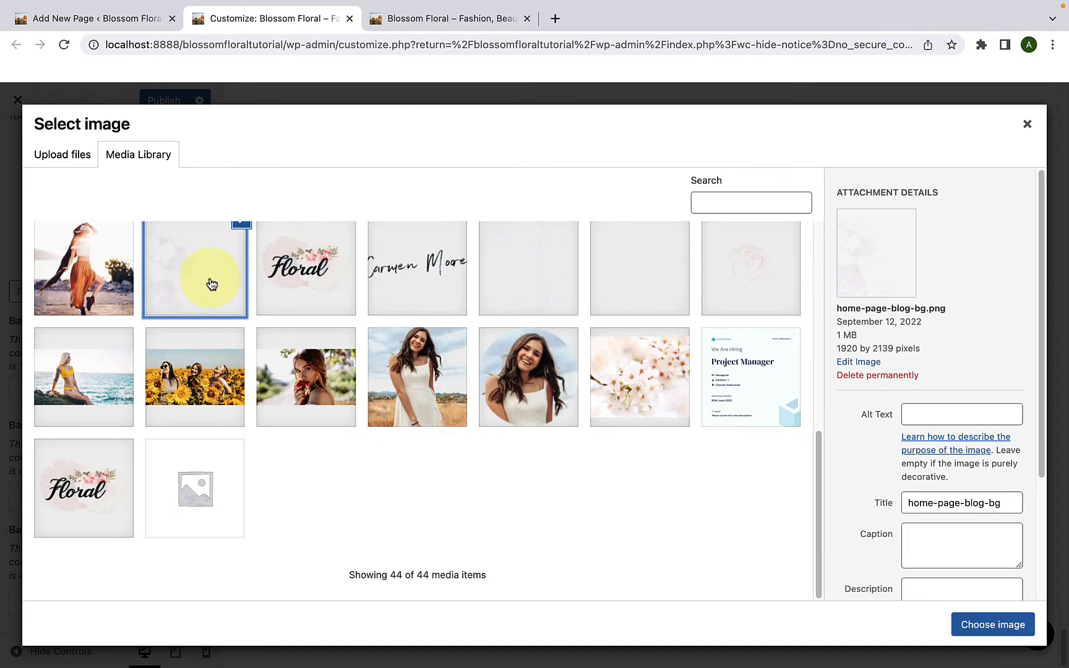
left_click(997, 625)
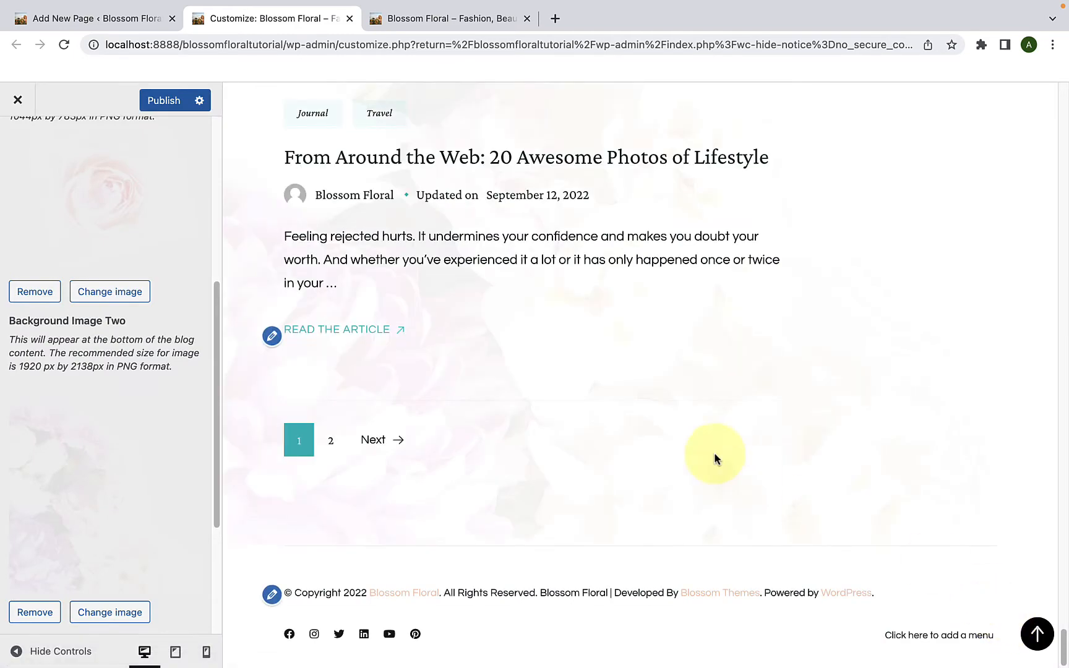
scroll(687, 449, "up", 2)
scroll(647, 444, "down", 4)
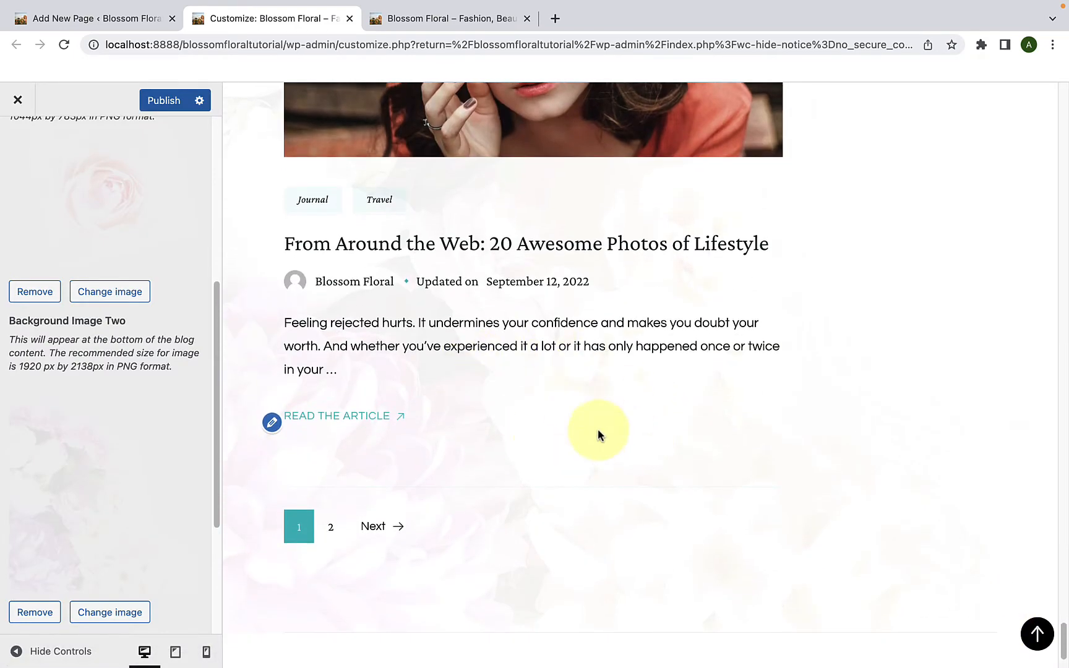
- Set Background Image Three of the blog section to blog-section-left-flower.png from the media library
scroll(191, 430, "down", 4)
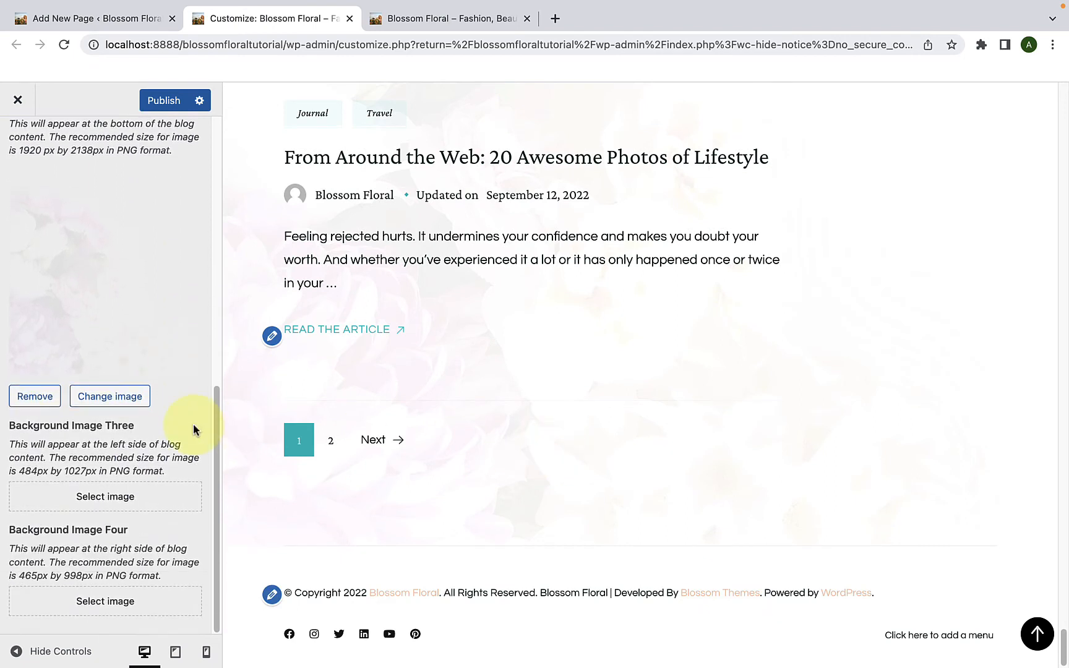
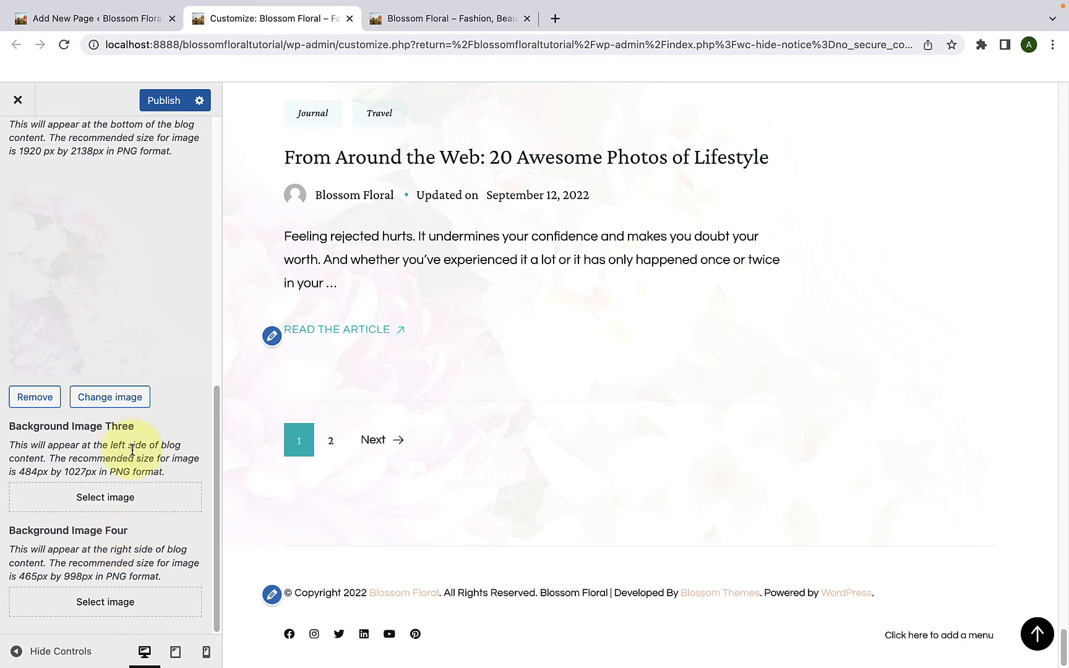
left_click(133, 498)
left_click(665, 364)
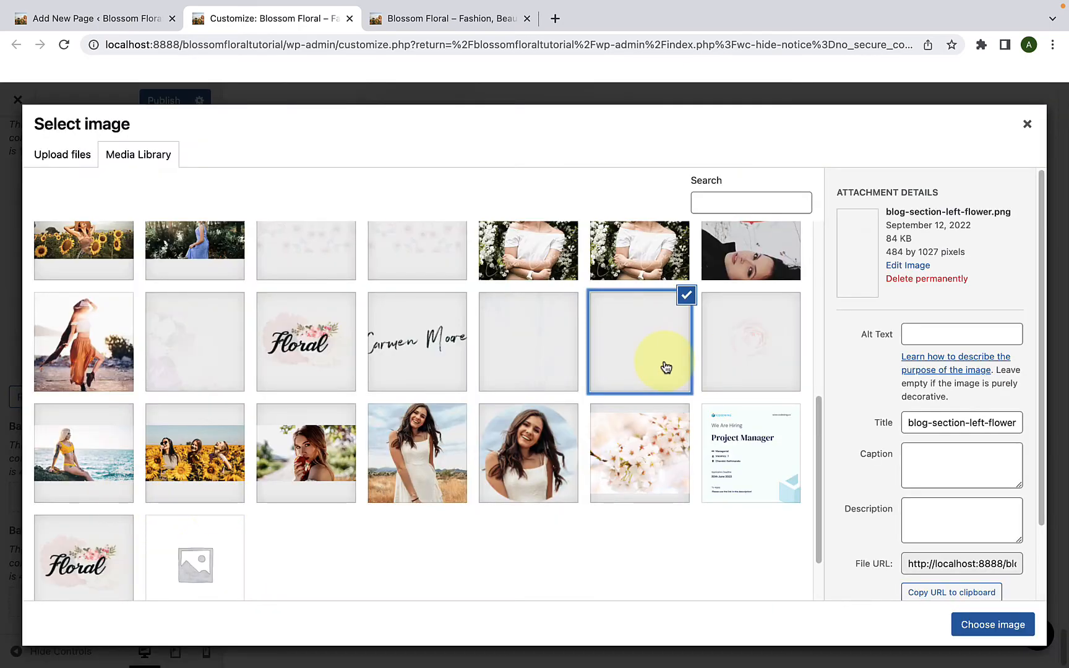
left_click(993, 625)
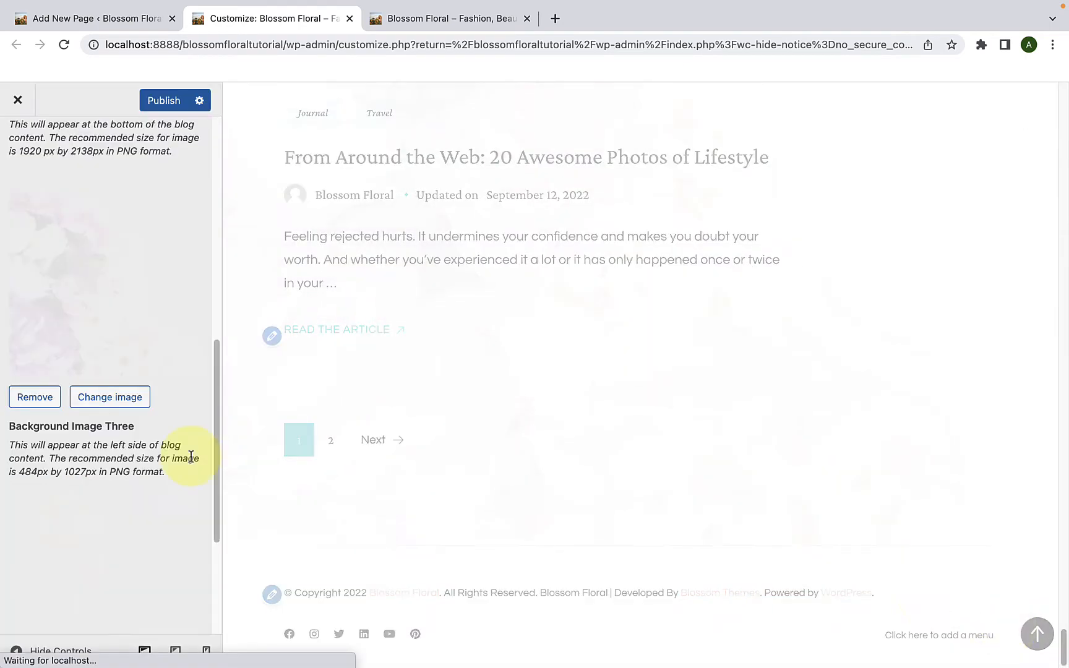
- Set Background Image Four of the blog section to blog-section-right-flower.png from the media library
scroll(187, 454, "down", 4)
left_click(119, 607)
left_click(566, 307)
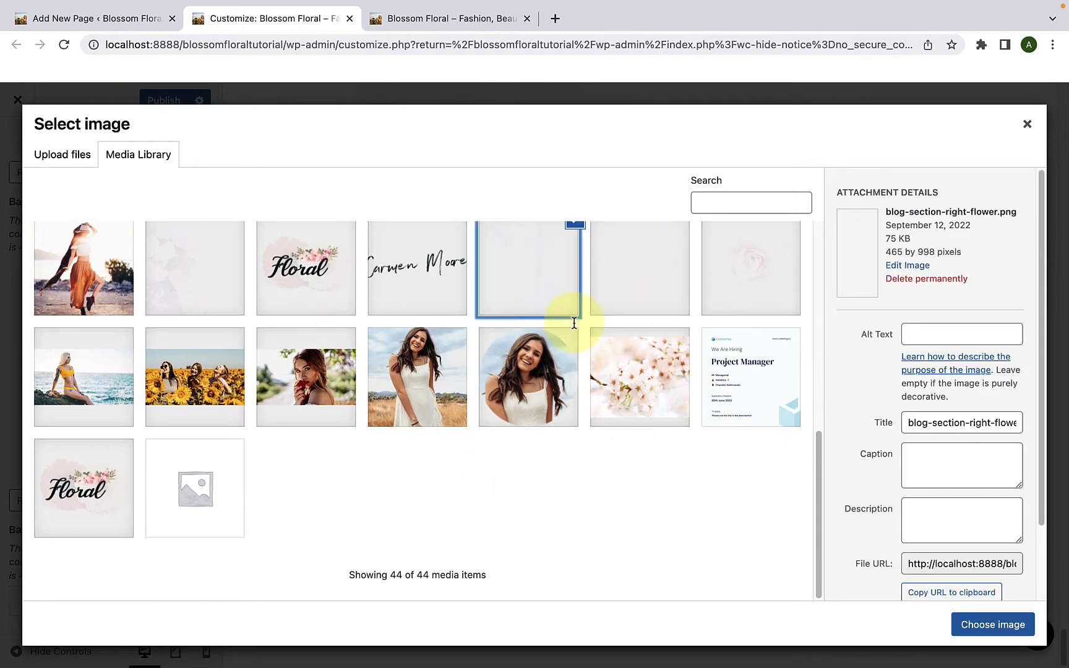
left_click(993, 625)
scroll(152, 470, "down", 4)
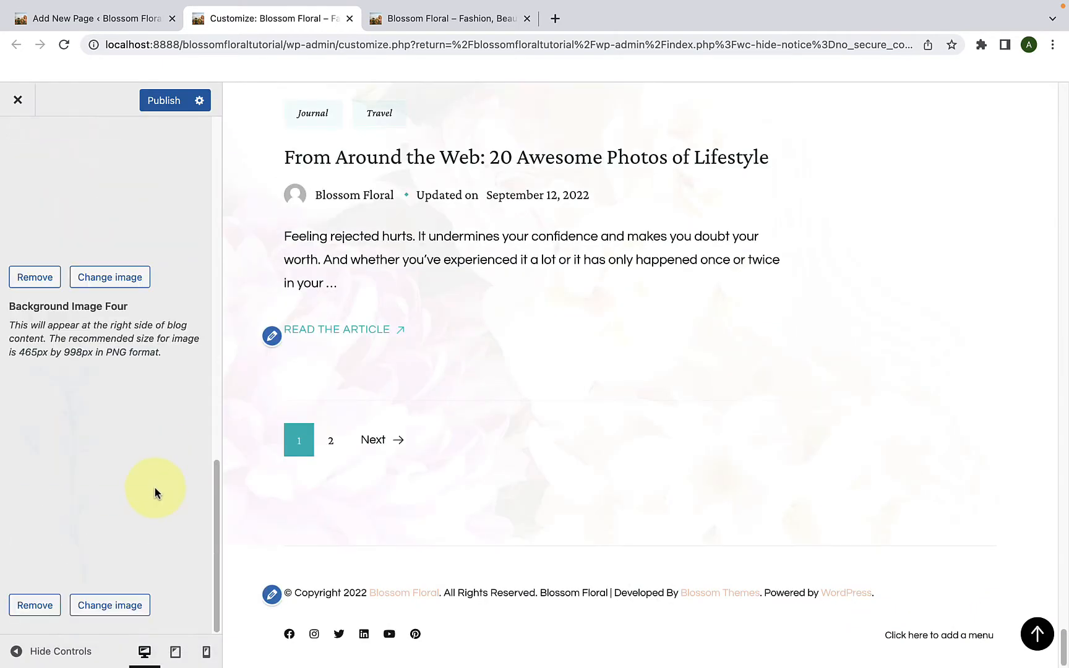
- Publish the blog section's background image changes
scroll(153, 486, "up", 9)
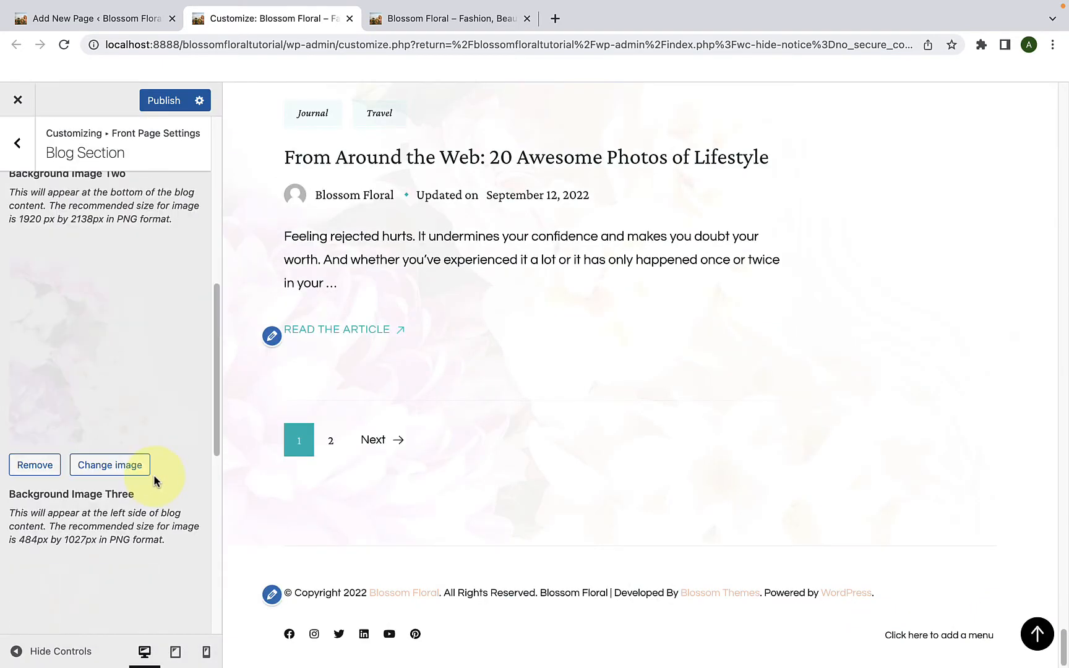
scroll(153, 483, "up", 6)
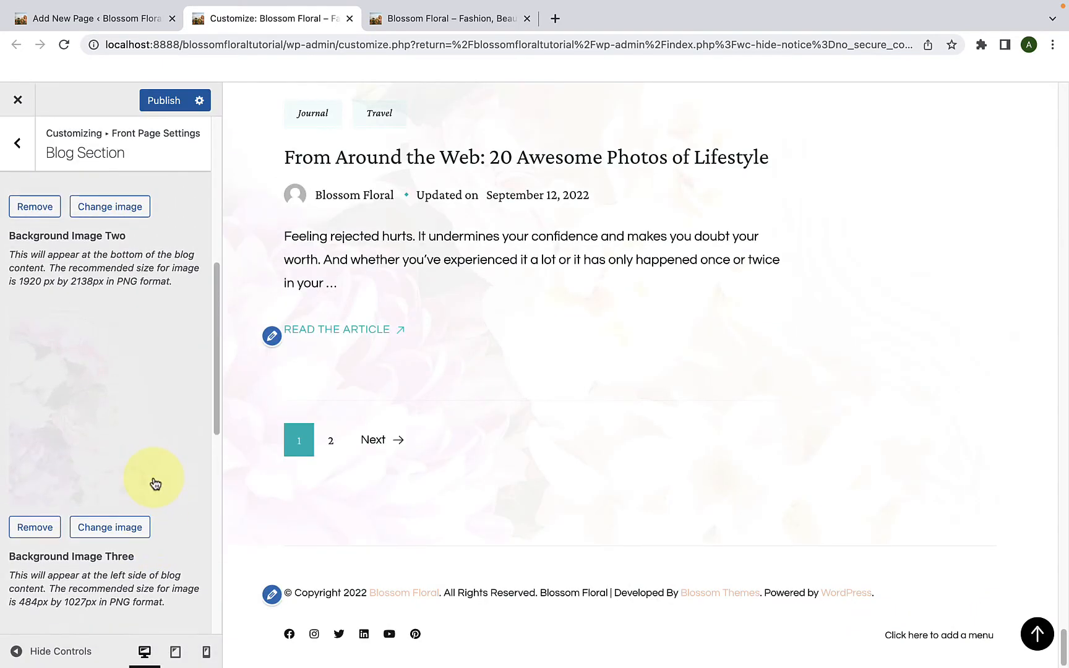
left_click(164, 104)
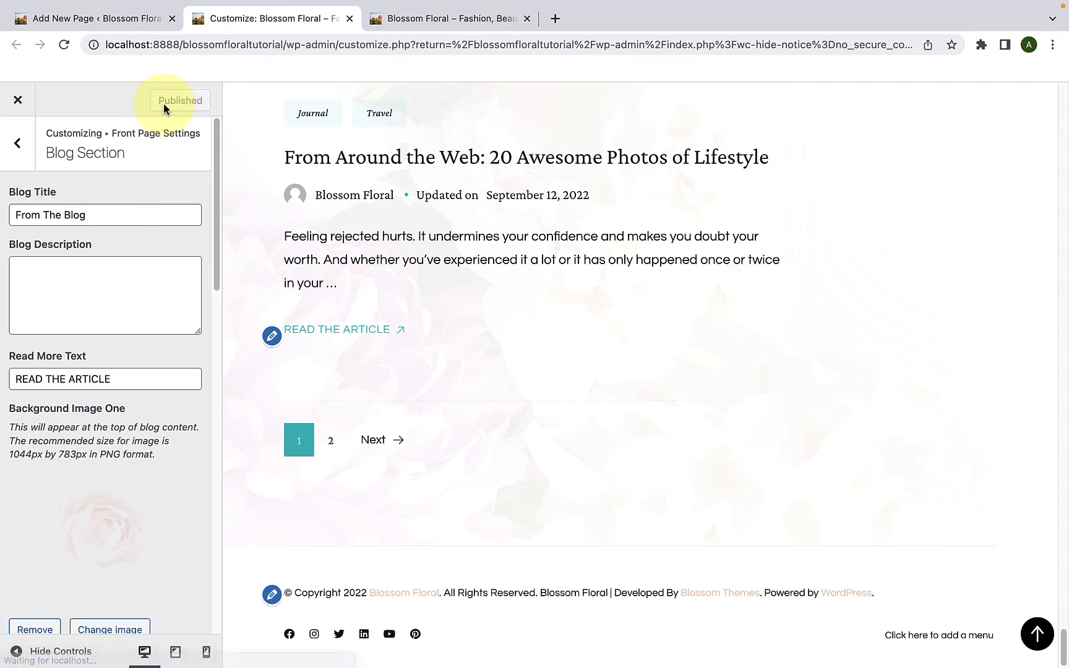
- Switch to the live site's From The Blog section and reload the page to load the published changes
left_click(425, 22)
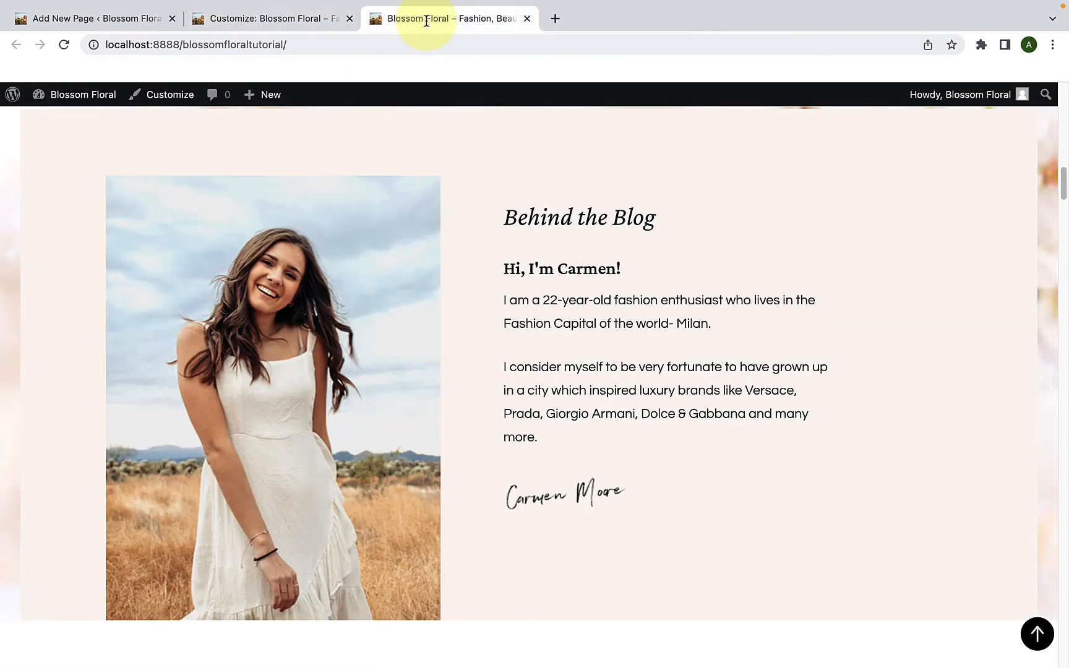
scroll(549, 301, "down", 10)
scroll(552, 320, "up", 3)
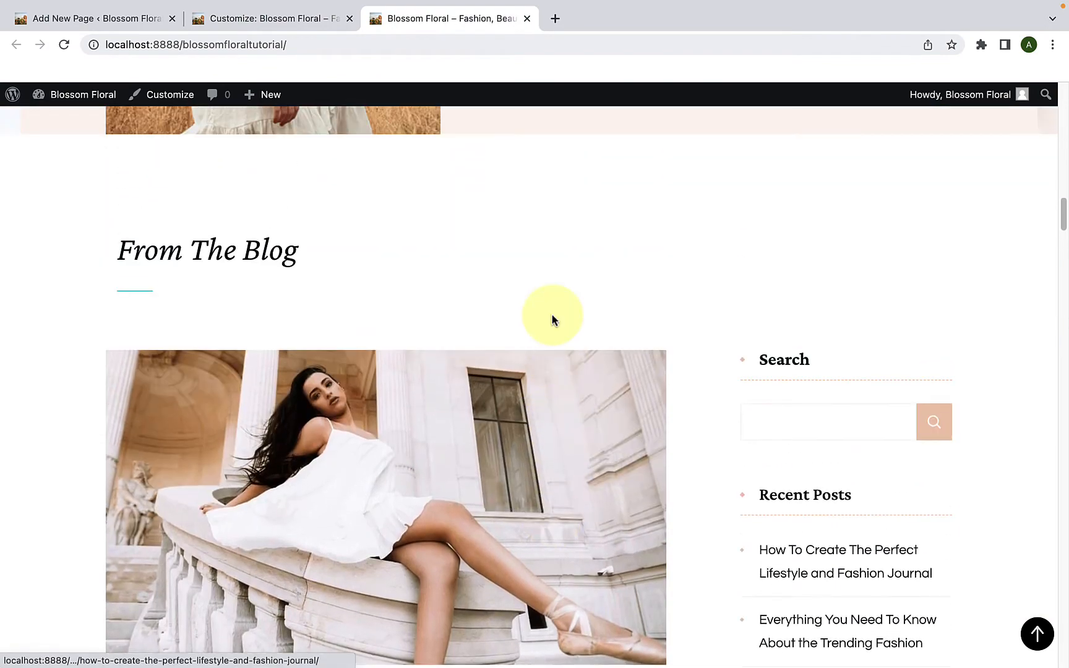
left_click(65, 45)
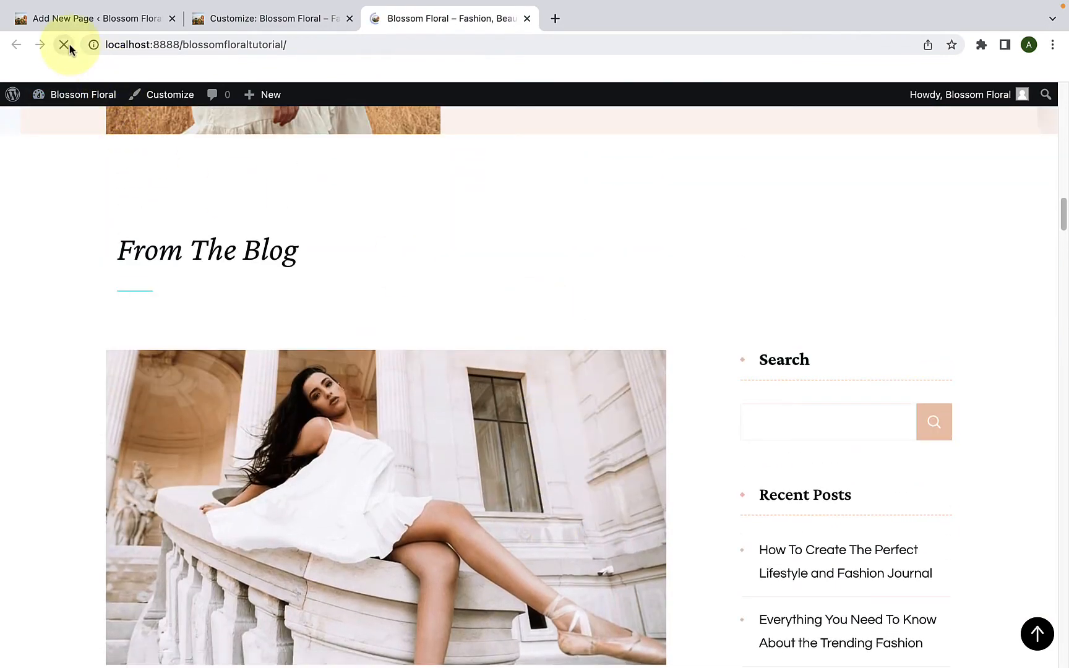
- Examine the top, side and bottom background images along the live blog section, and return to the top of the page
scroll(660, 351, "down", 2)
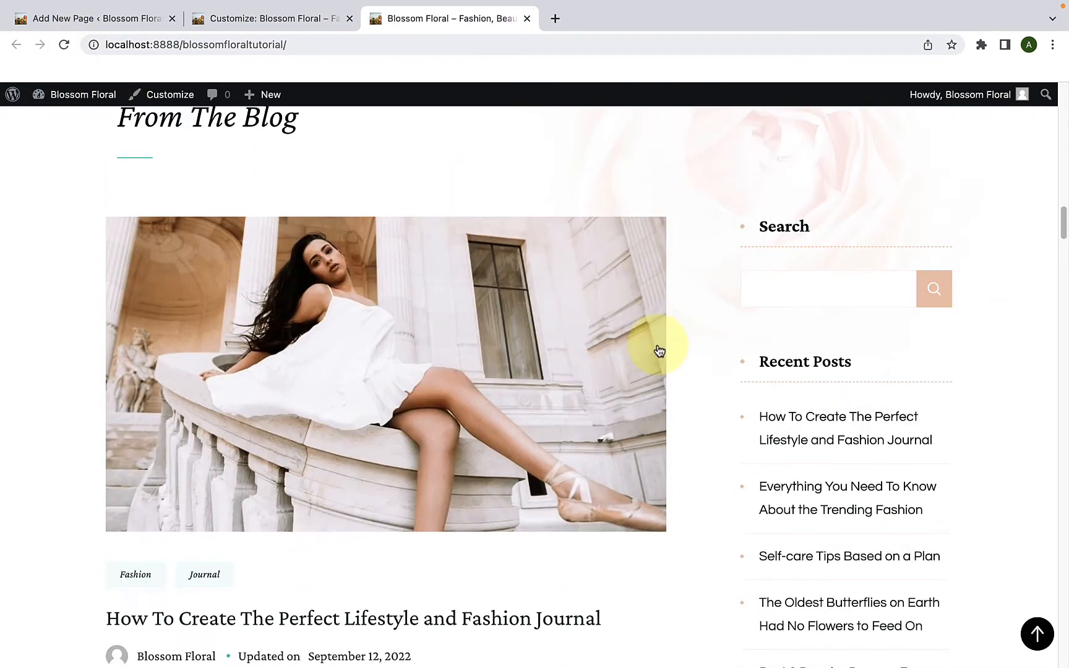
scroll(660, 351, "down", 7)
scroll(660, 351, "down", 3)
scroll(658, 354, "up", 2)
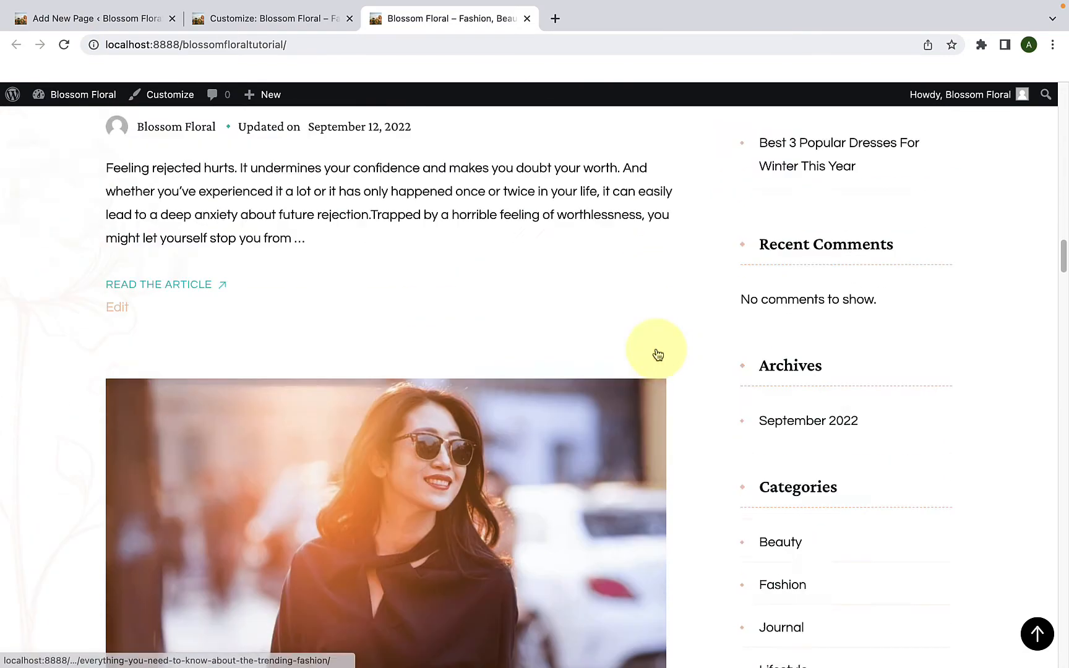
scroll(659, 354, "up", 2)
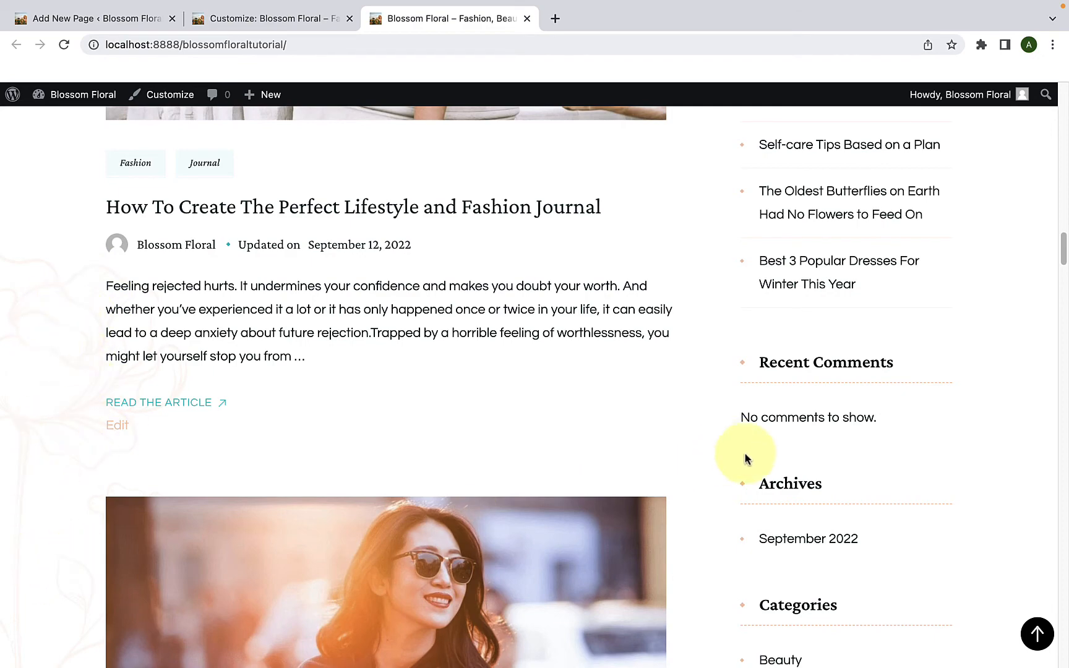
scroll(873, 505, "down", 12)
scroll(874, 505, "down", 15)
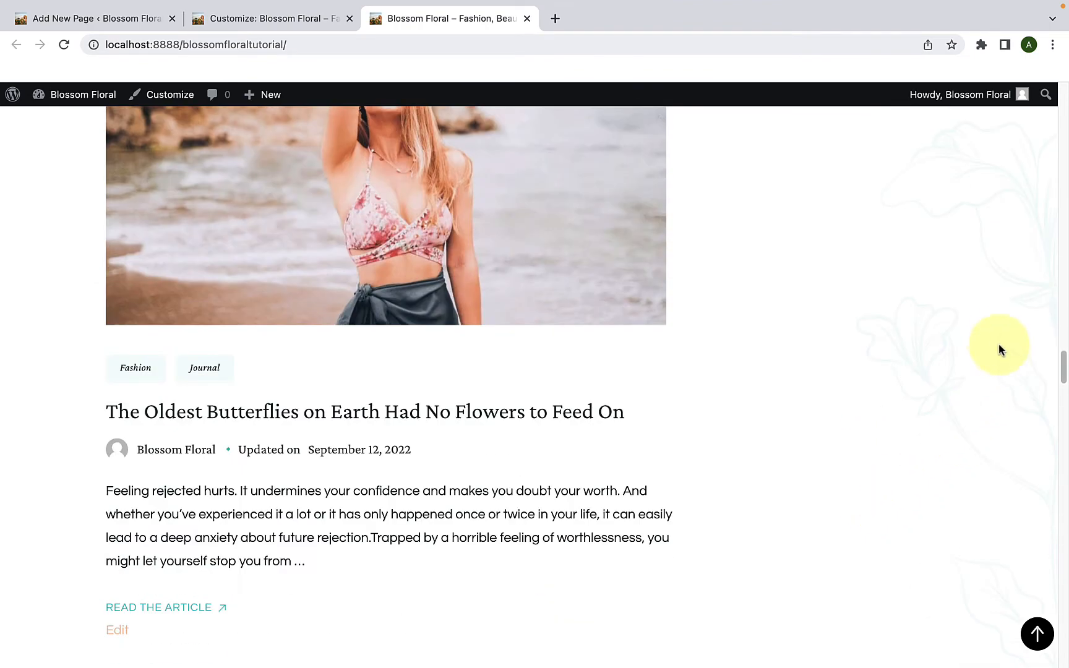
scroll(998, 343, "up", 2)
scroll(989, 458, "down", 20)
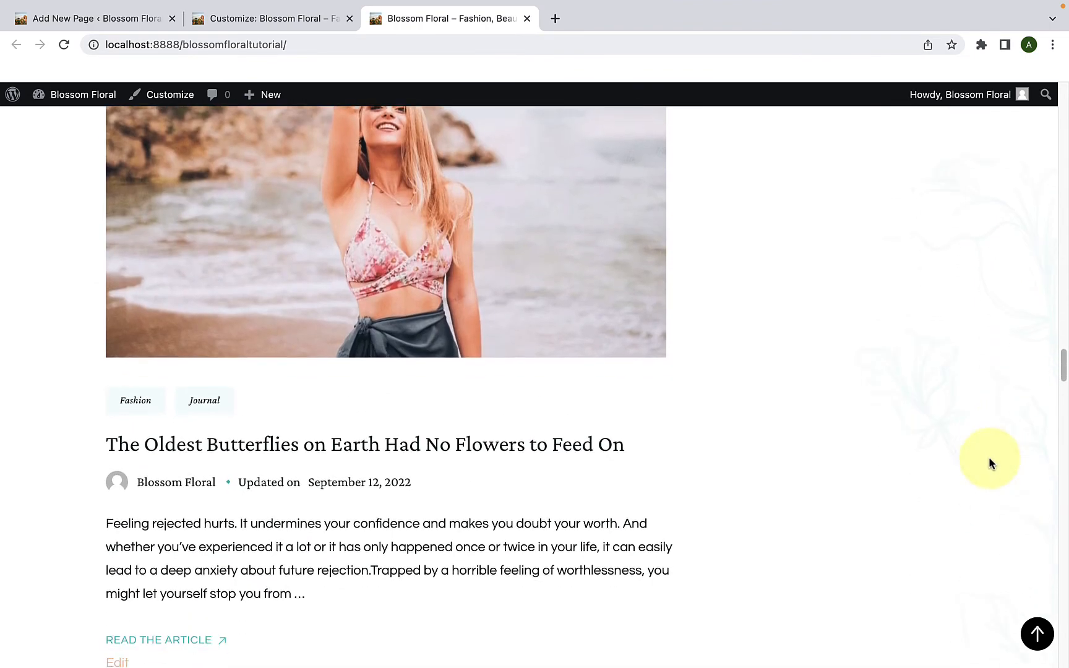
scroll(985, 459, "down", 20)
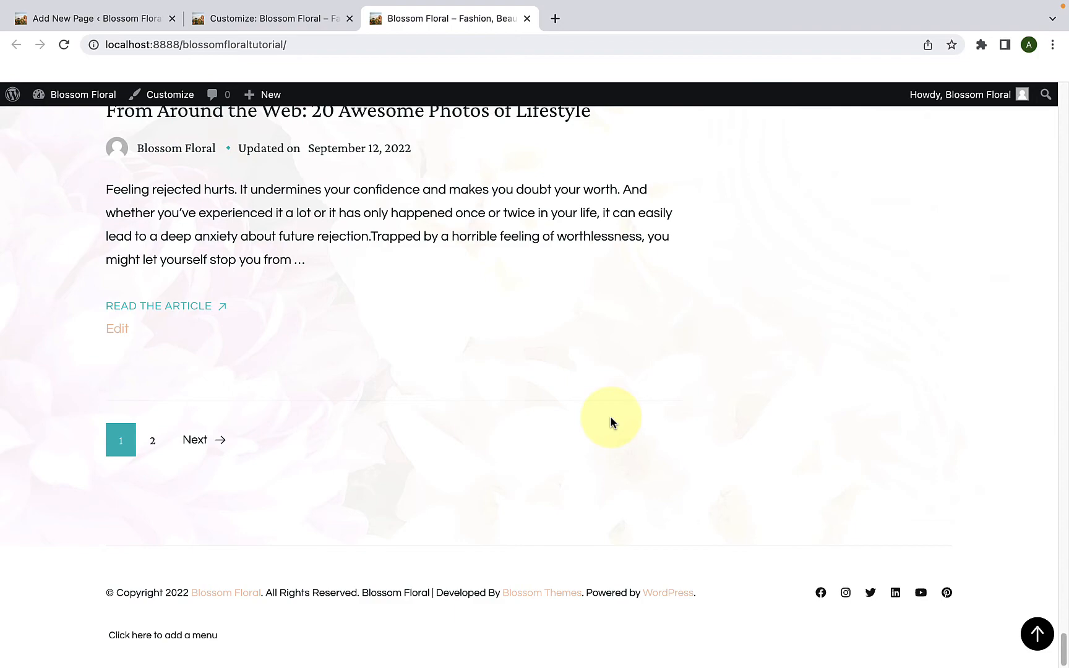
left_click(1035, 636)
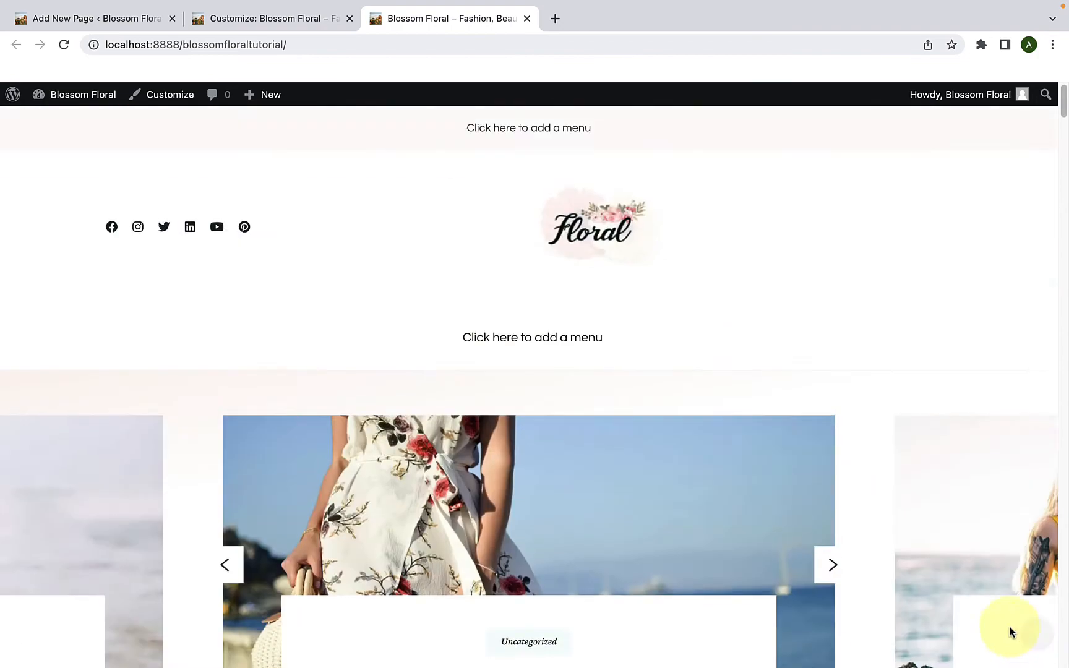
- Back in the theme customizer, review the Shop Section options and open Newsletter Settings under Front Page Settings
left_click(310, 19)
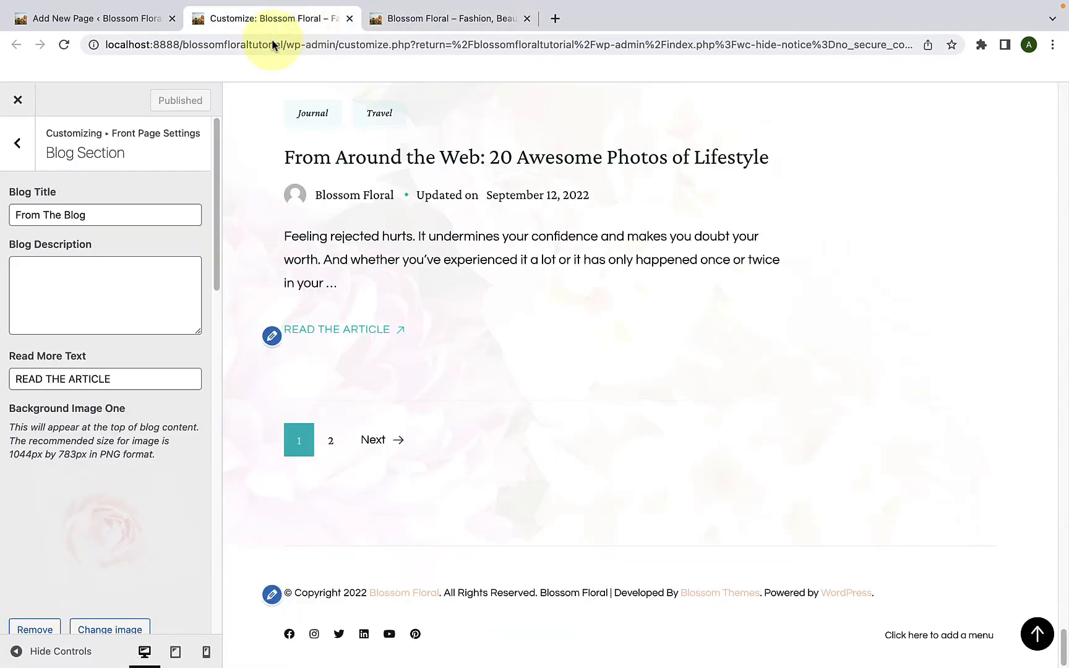
left_click(20, 168)
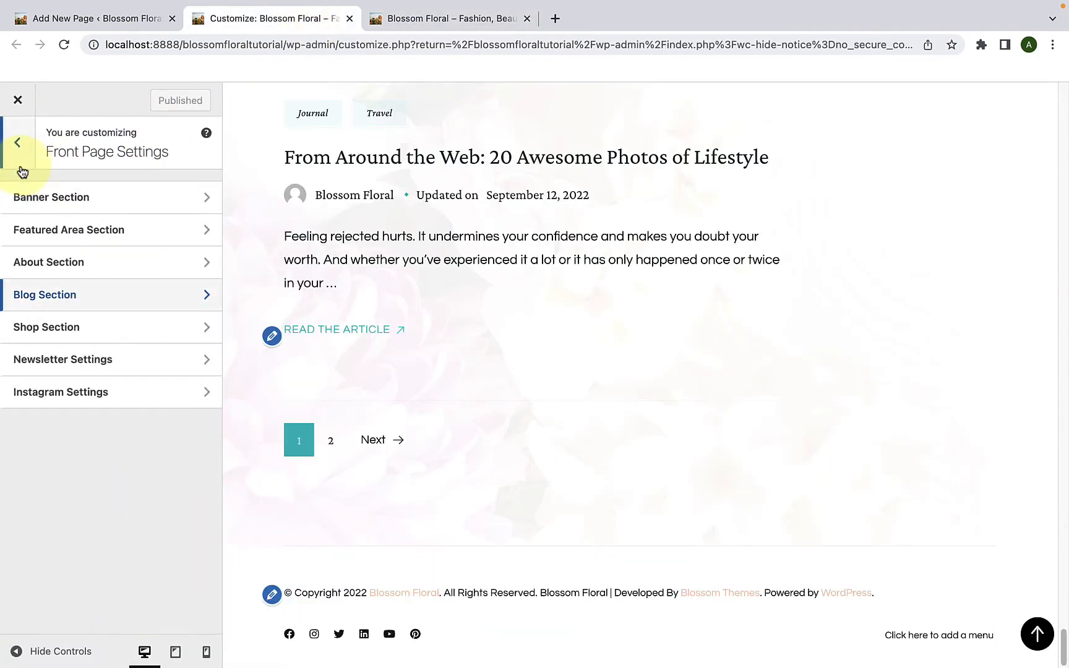
left_click(71, 337)
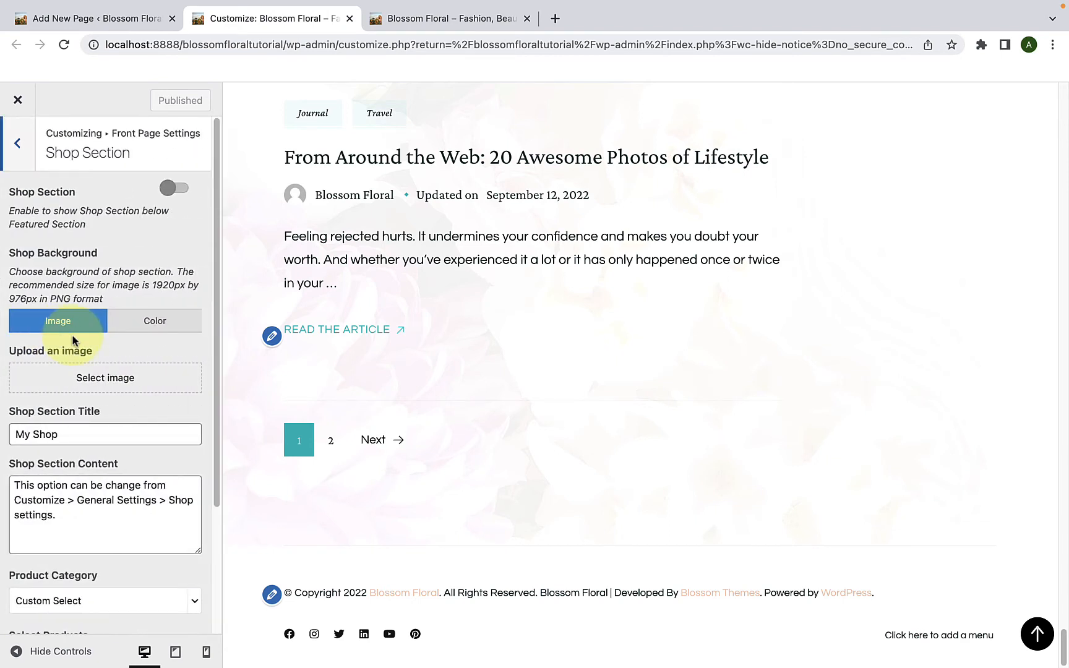
scroll(72, 334, "down", 3)
scroll(75, 342, "up", 3)
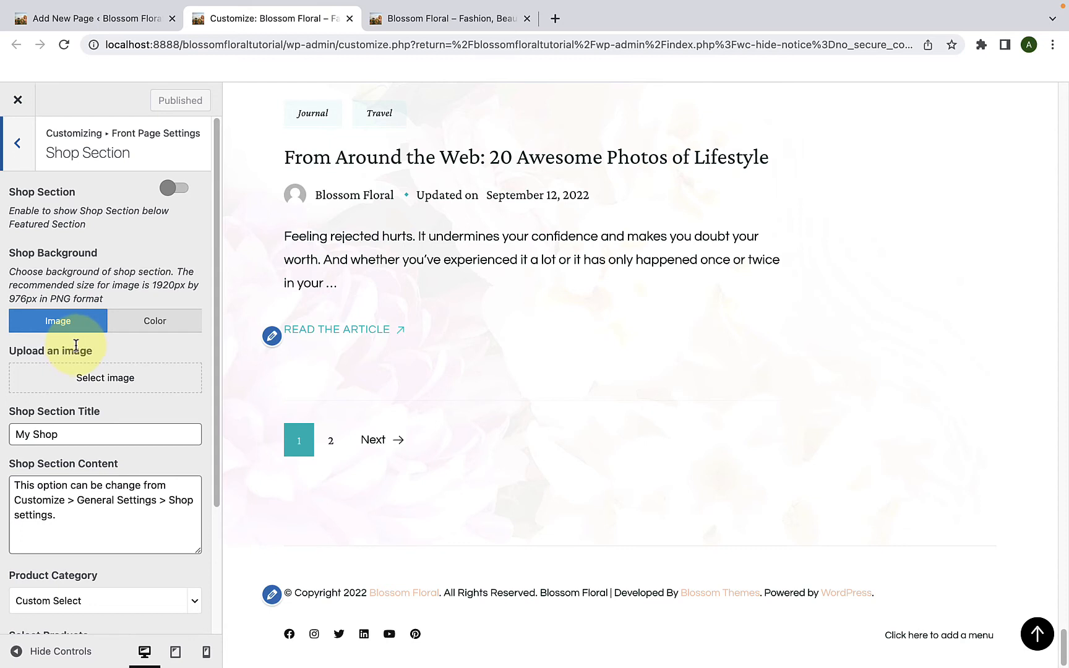
left_click(14, 143)
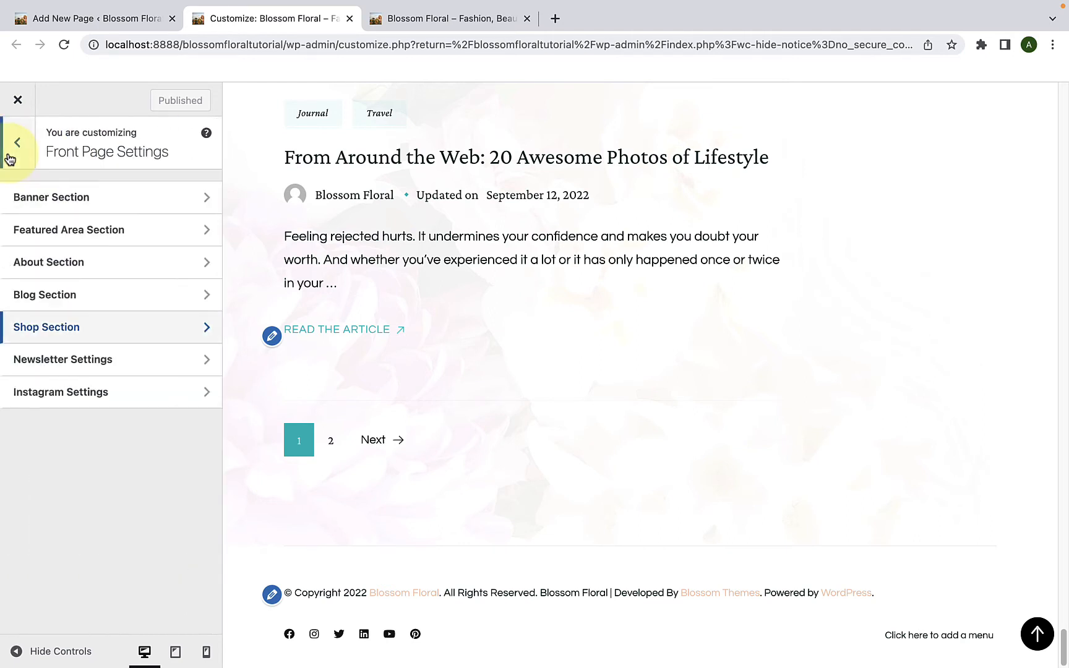
left_click(93, 372)
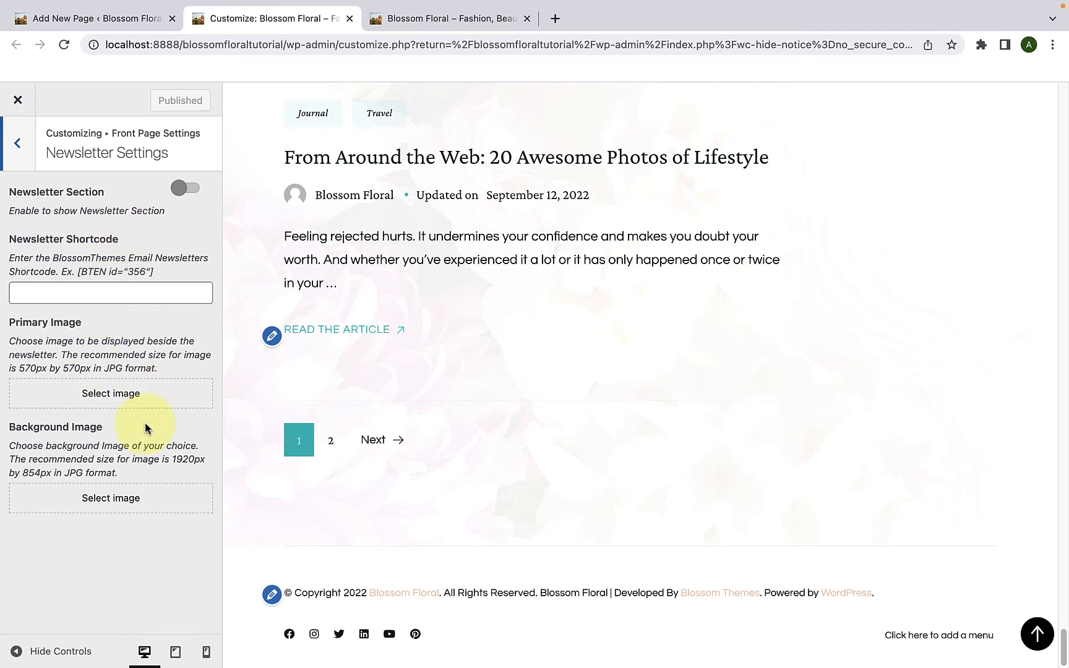
- Start a new newsletter form in the BlossomThemes Email Newsletter plugin from the WordPress admin
left_click(108, 22)
left_click(17, 45)
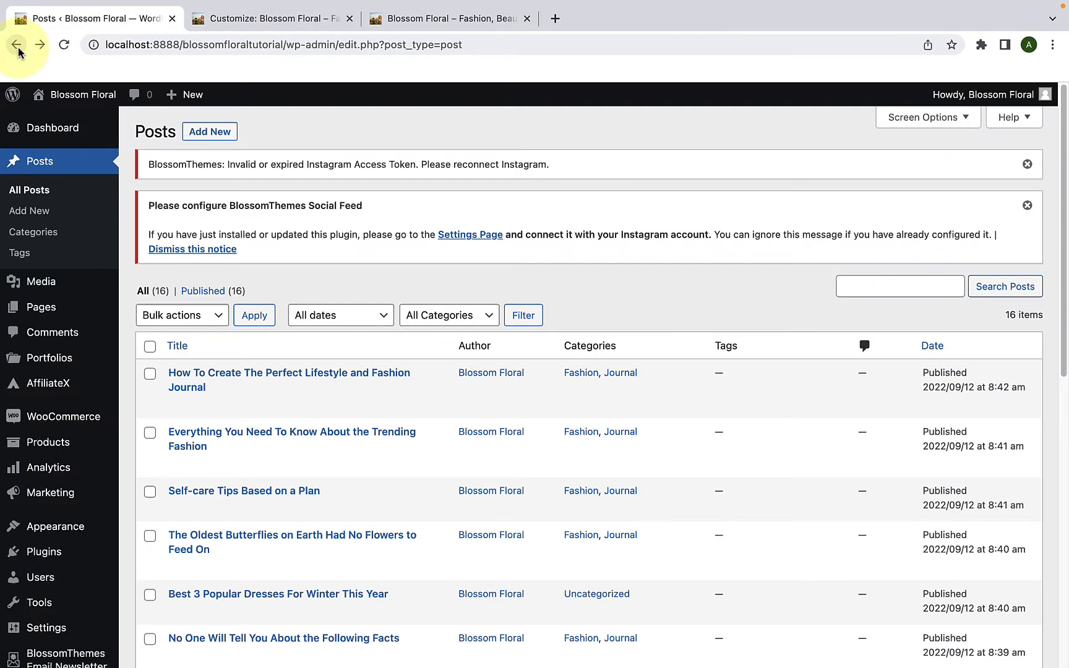
scroll(37, 483, "down", 4)
mouse_move(43, 564)
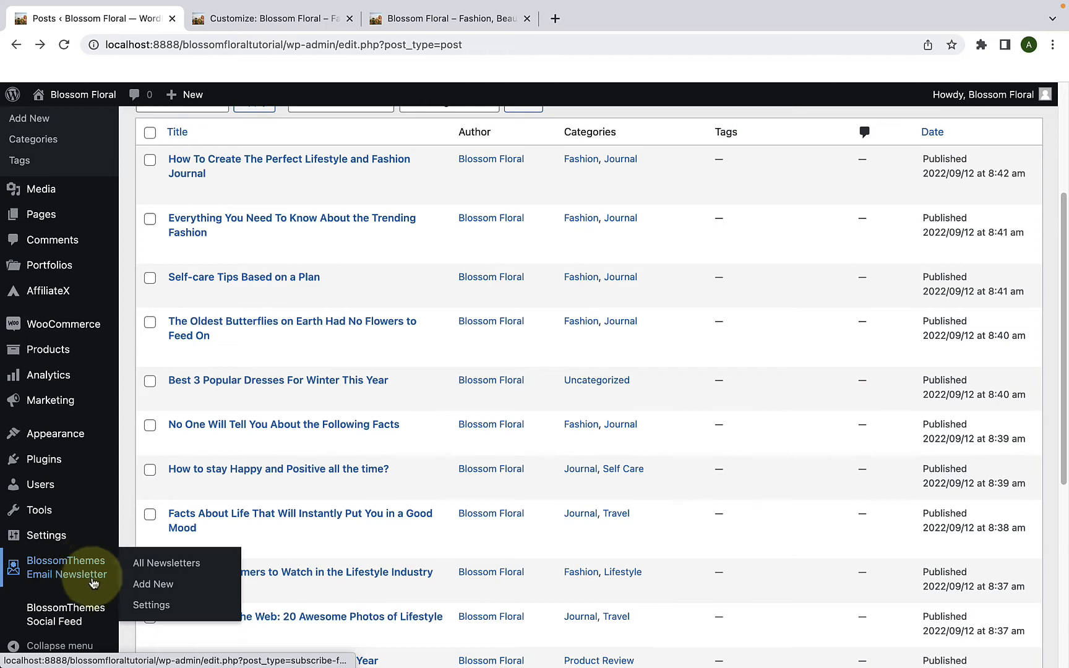
left_click(162, 593)
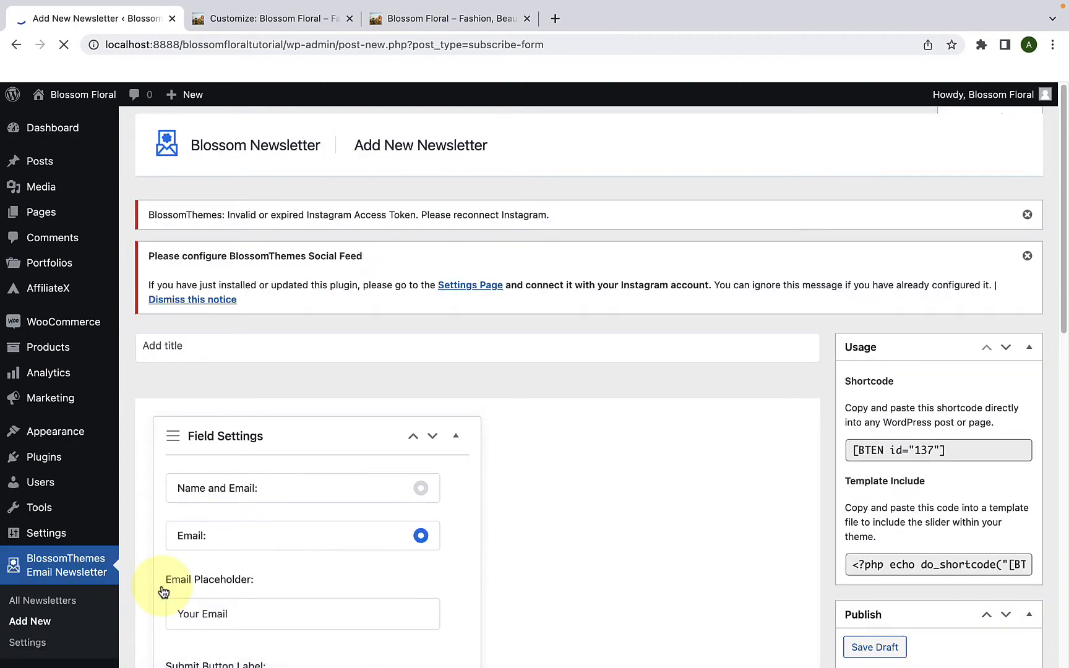
- Title the new newsletter form "Subscribe to my Newsletter"
scroll(249, 492, "down", 5)
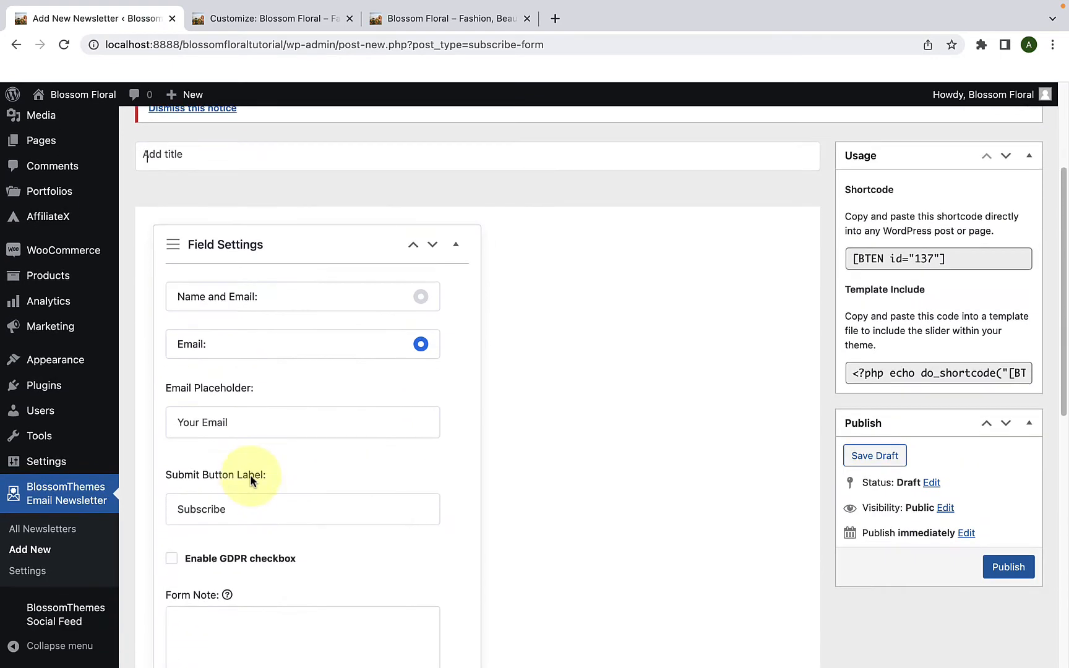
left_click(187, 157)
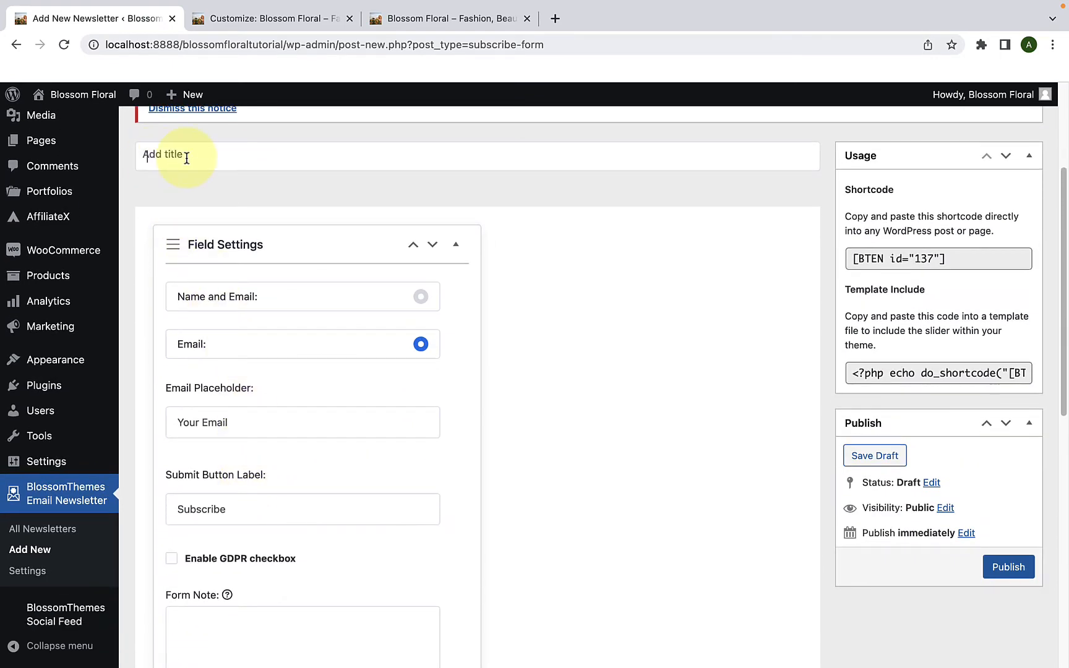
type("Subscribe to my Newsletter")
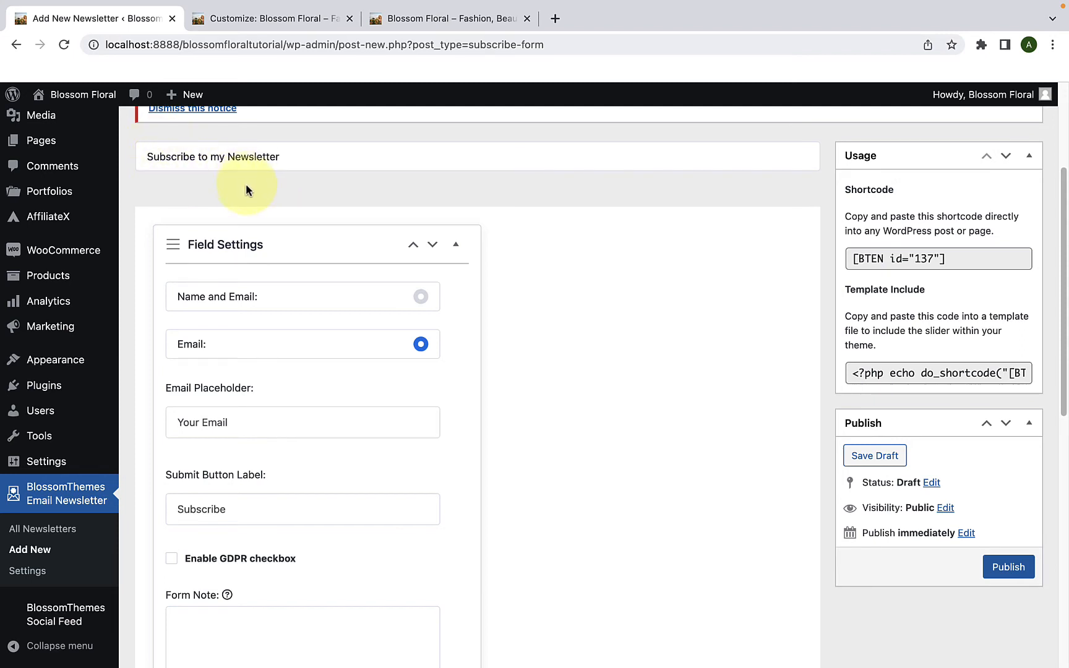
- Compare the Email and Name and Email field options, and keep Name and Email for the form
scroll(245, 184, "down", 3)
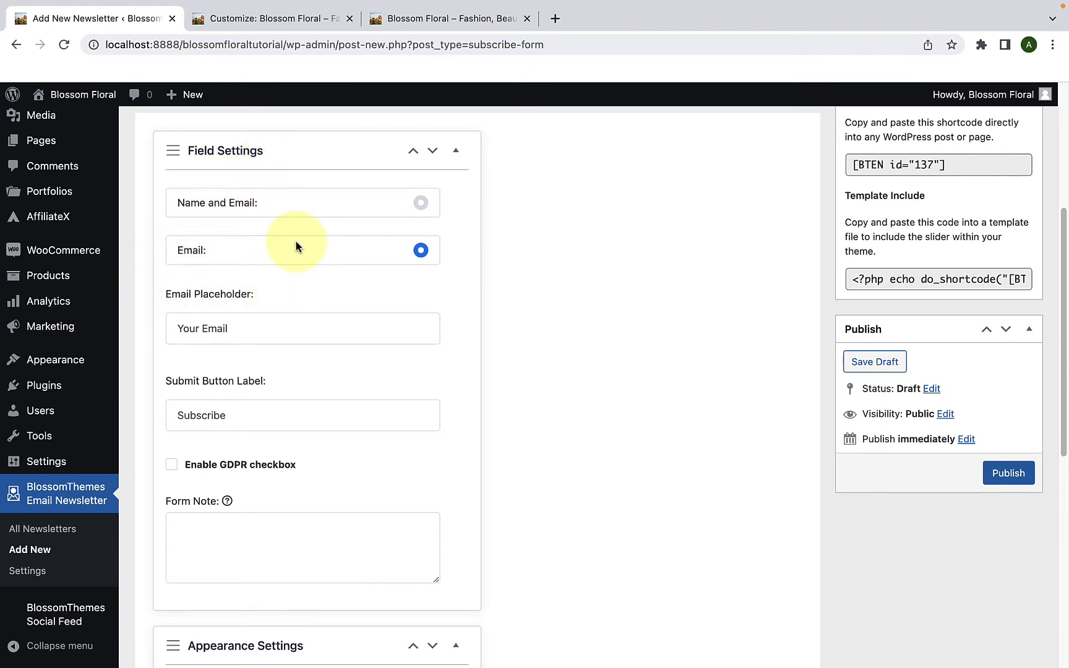
left_click(421, 204)
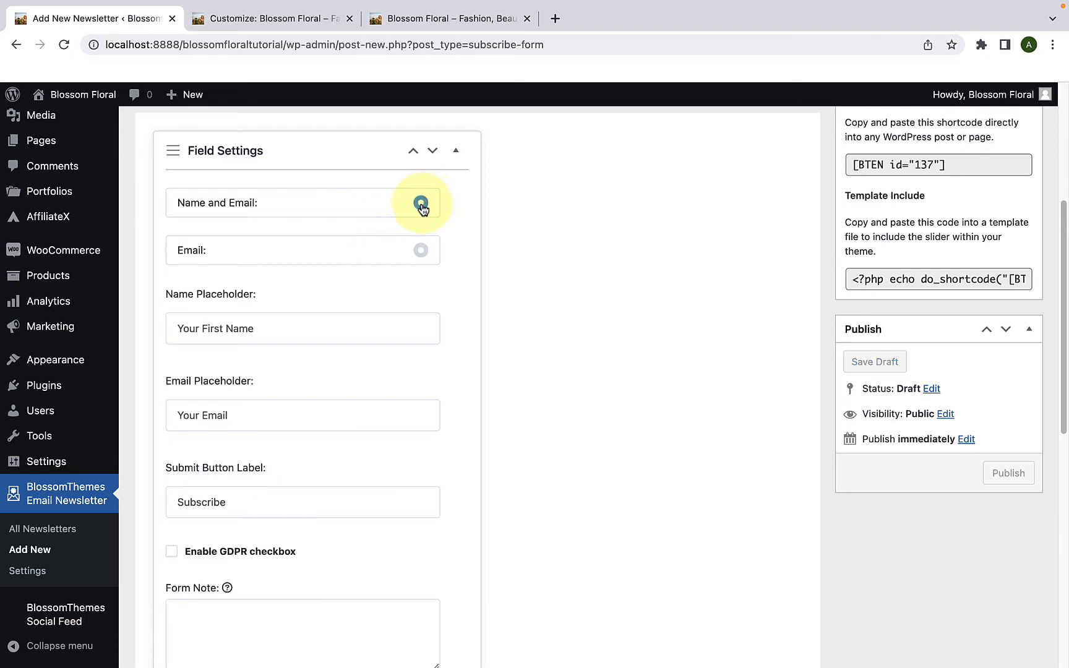
scroll(260, 282, "down", 3)
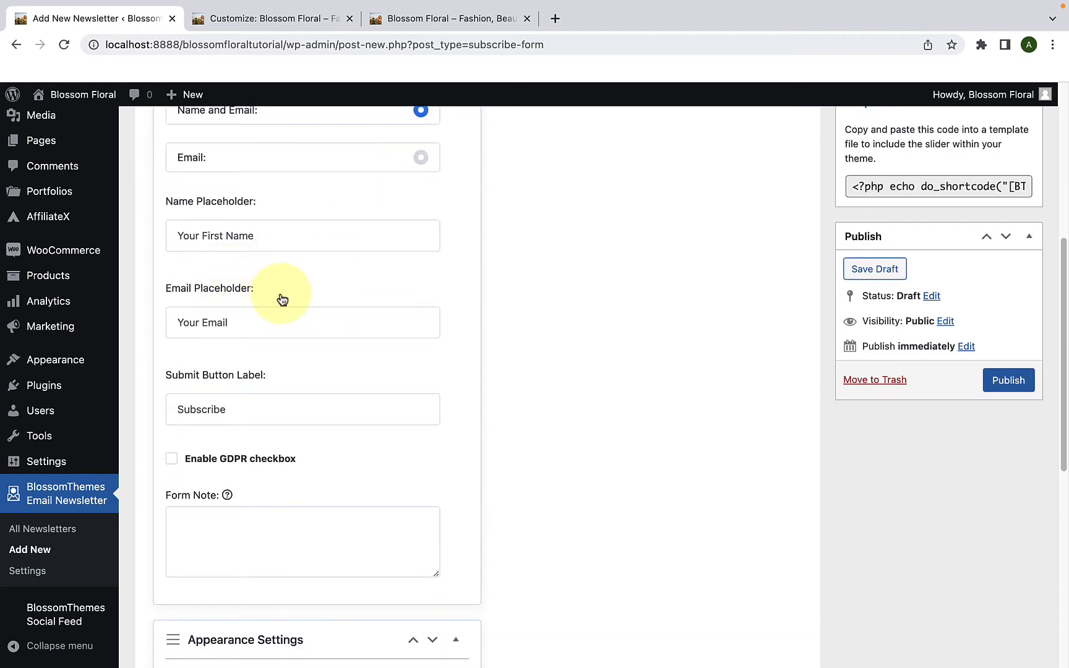
scroll(346, 260, "up", 1)
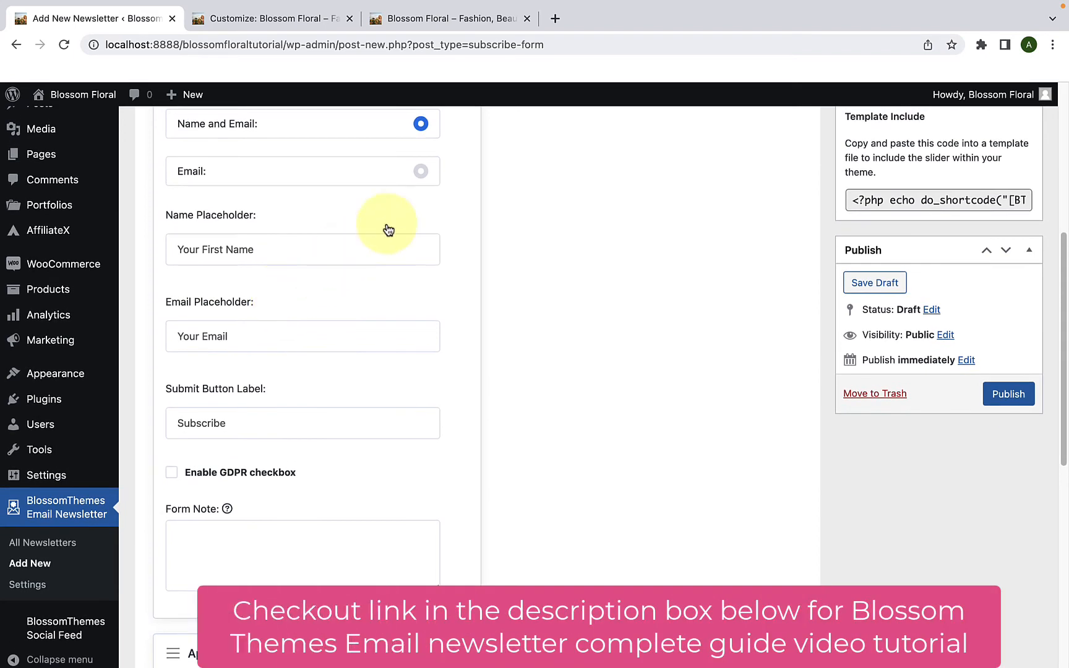
left_click(420, 172)
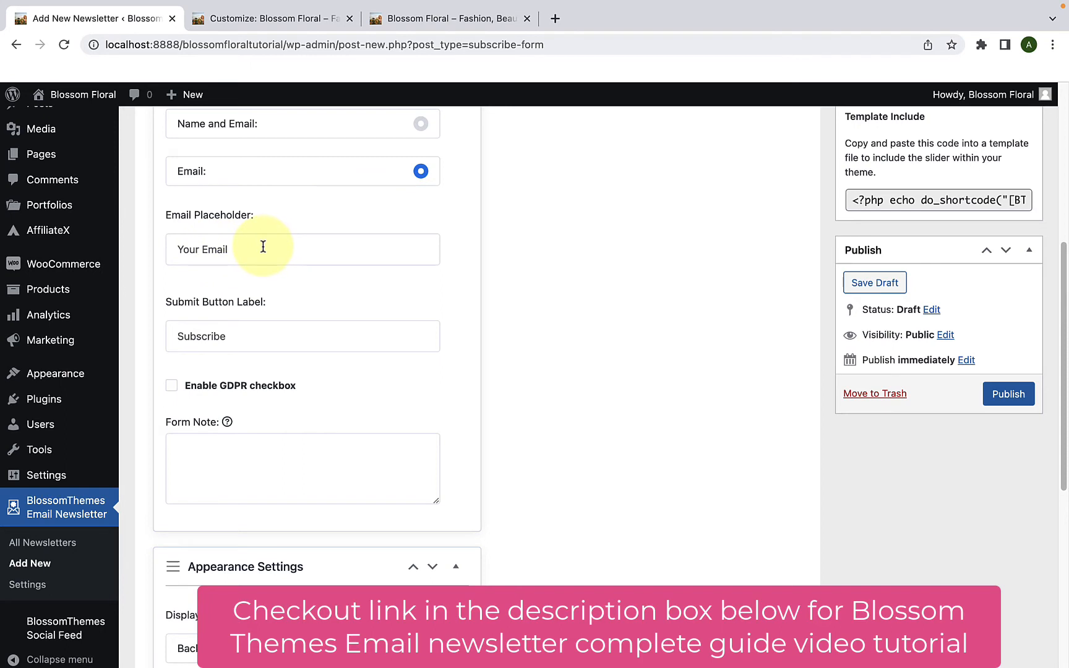
scroll(263, 246, "up", 1)
left_click(420, 149)
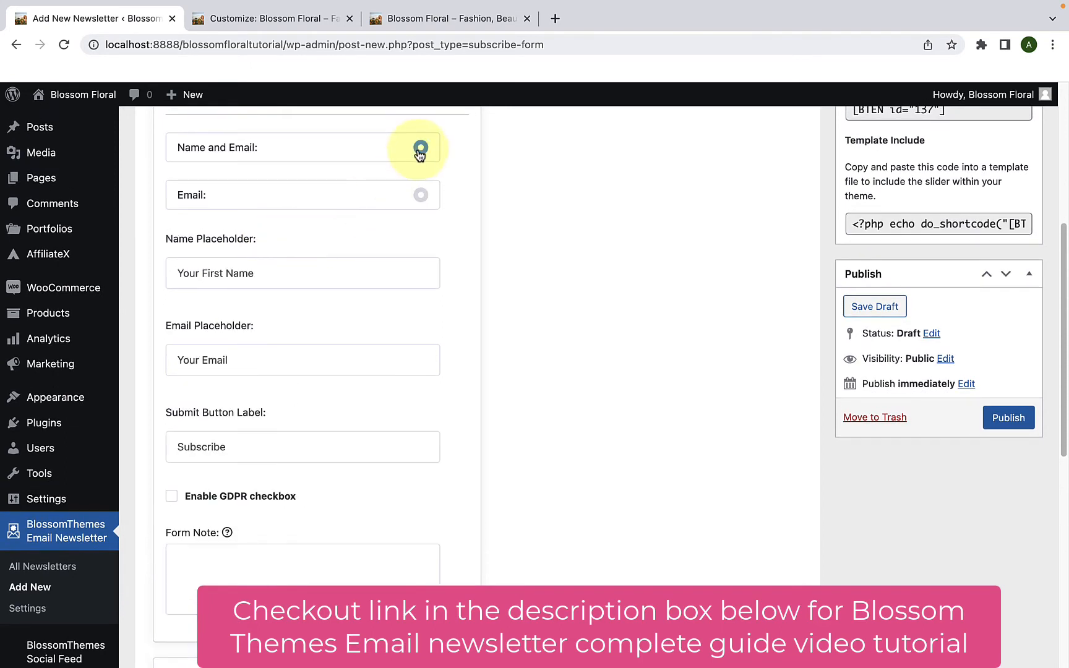
- Change the form's submit button label to "JOIN TODAY"
scroll(271, 249, "down", 1)
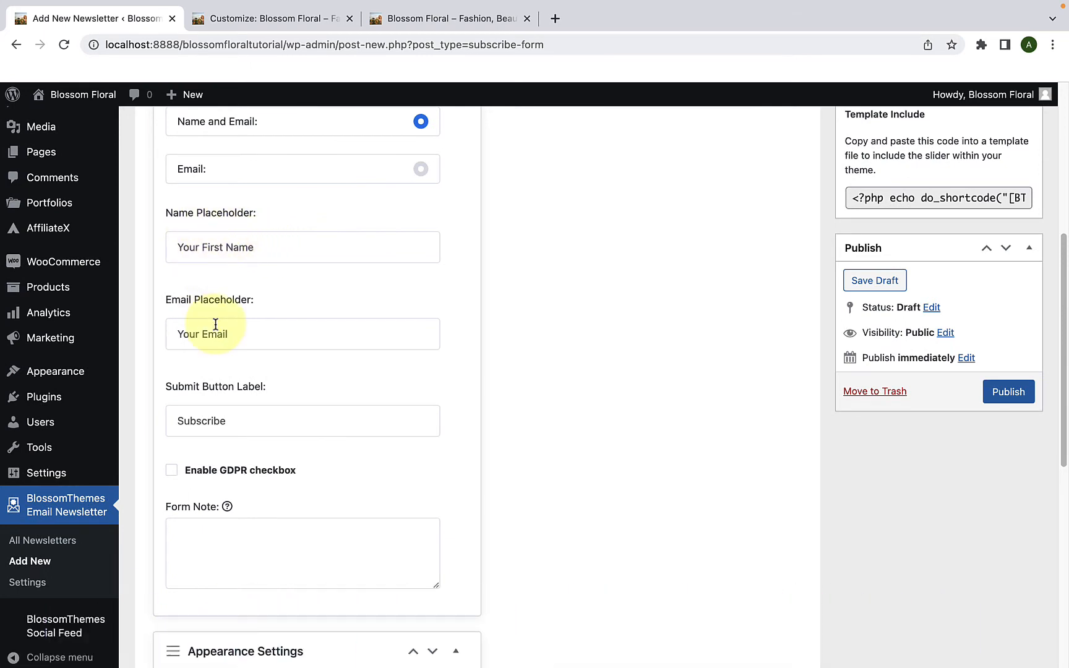
scroll(237, 294, "down", 3)
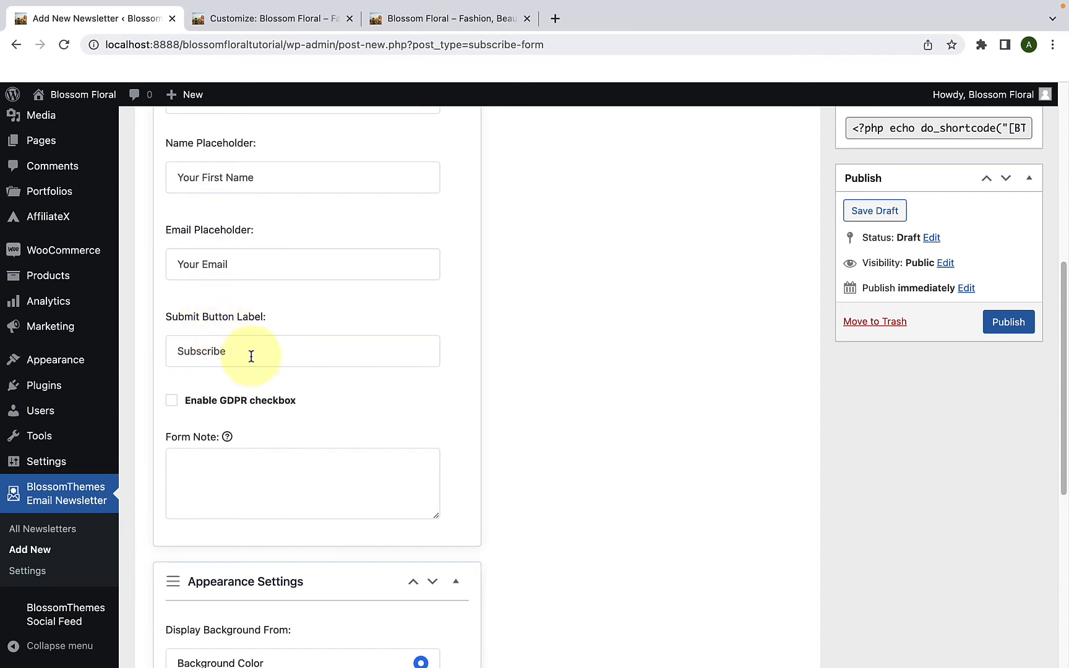
left_click_drag(251, 356, 172, 354)
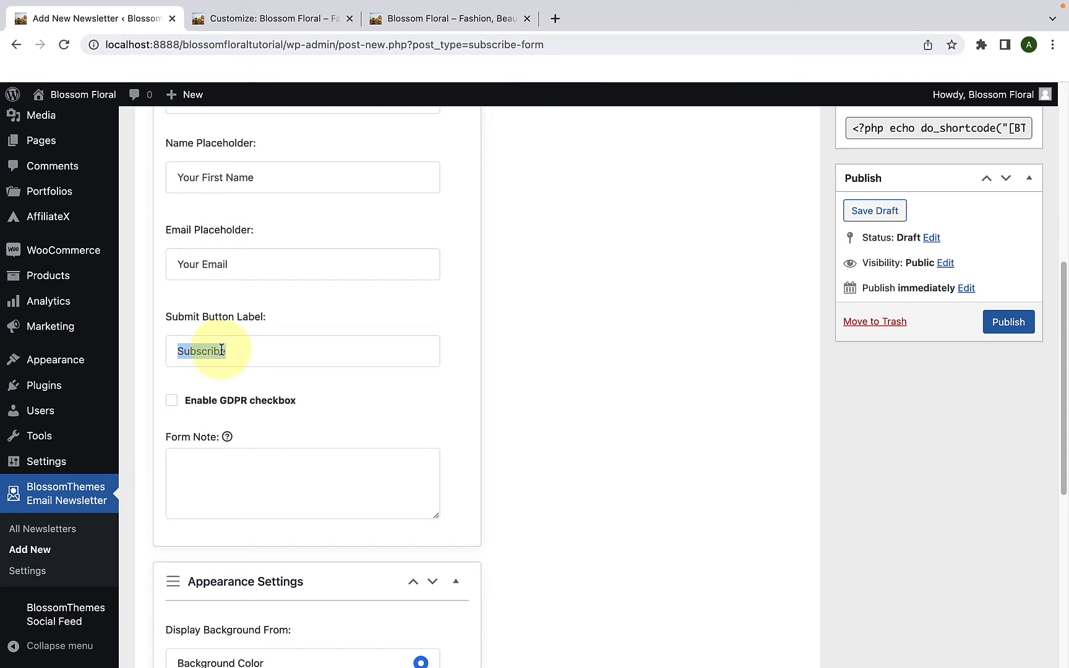
key("BackSpace")
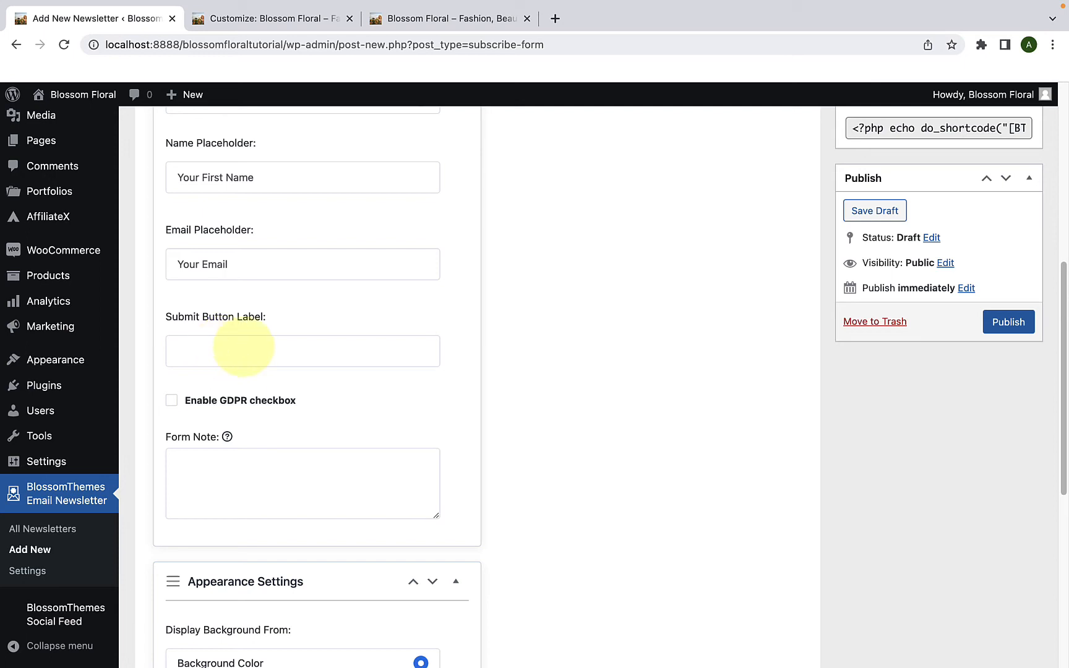
type("JOIN")
left_click(285, 392)
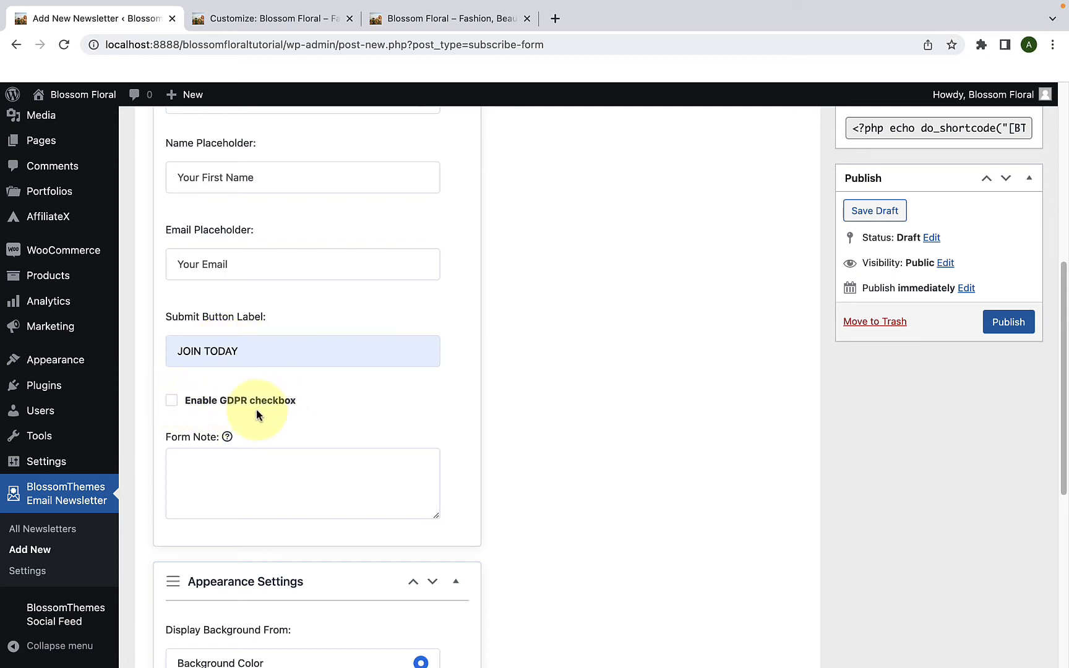
- Enable the GDPR checkbox and enter the form note "Join the newsletter to get the daily tips, latest articles and free stuffs delivered directly to your inbox."
left_click(170, 404)
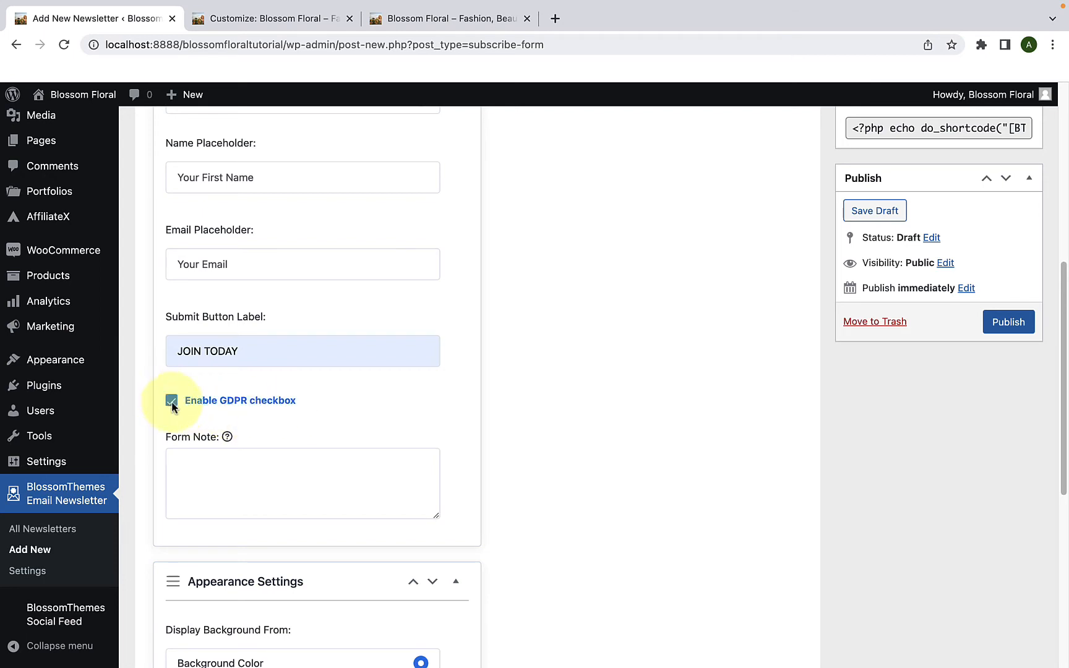
scroll(244, 448, "down", 3)
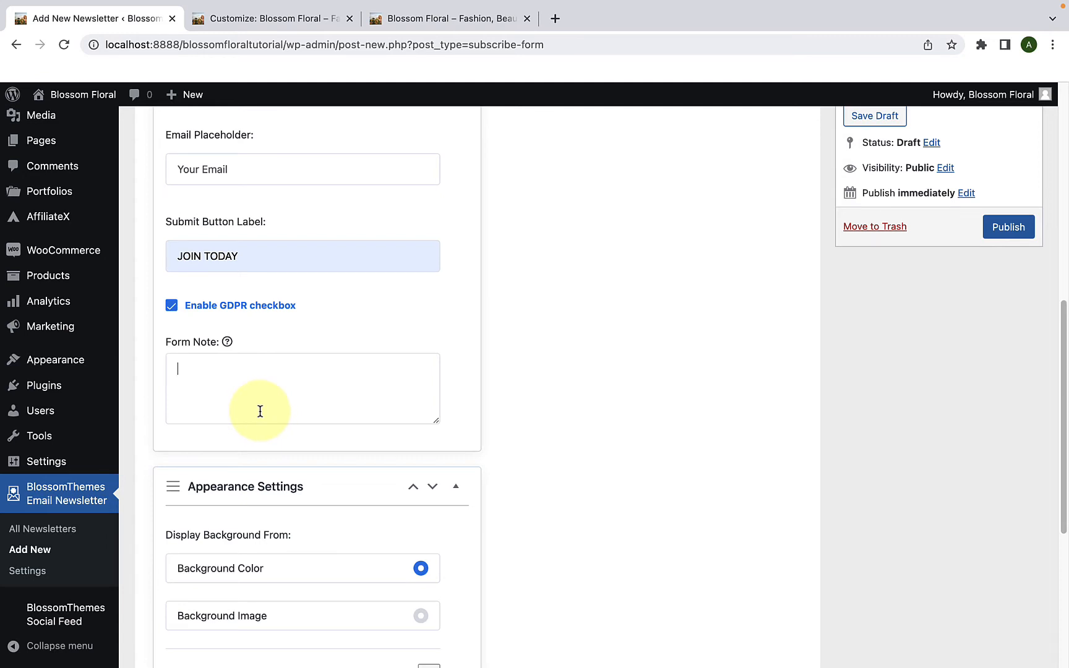
type("Join the newsletter to get the daily tips, latest articles and free stuffs delivered directly to your inbox.")
- Try the Background Image option by opening the image library, and return the form to Background Color
scroll(232, 448, "down", 3)
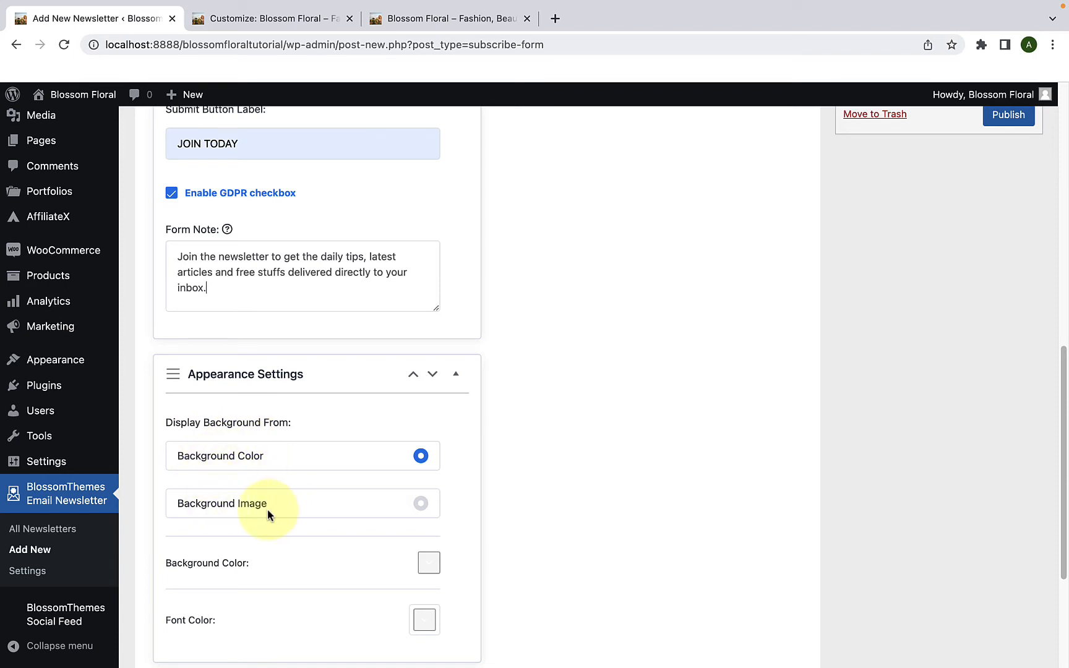
scroll(304, 508, "down", 1)
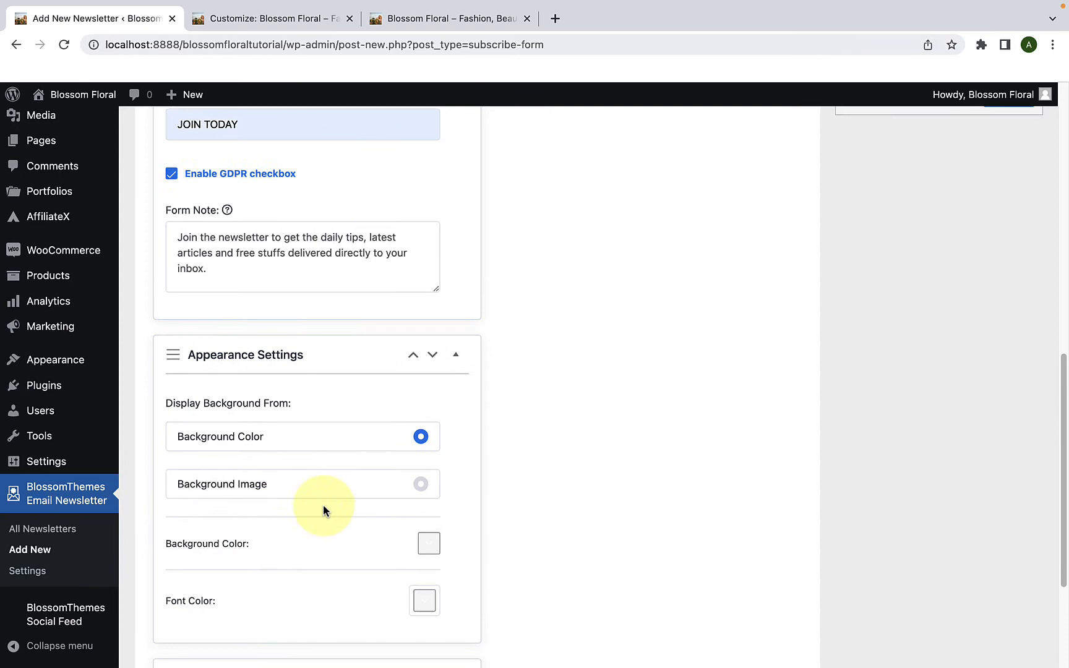
left_click(420, 484)
scroll(334, 526, "down", 5)
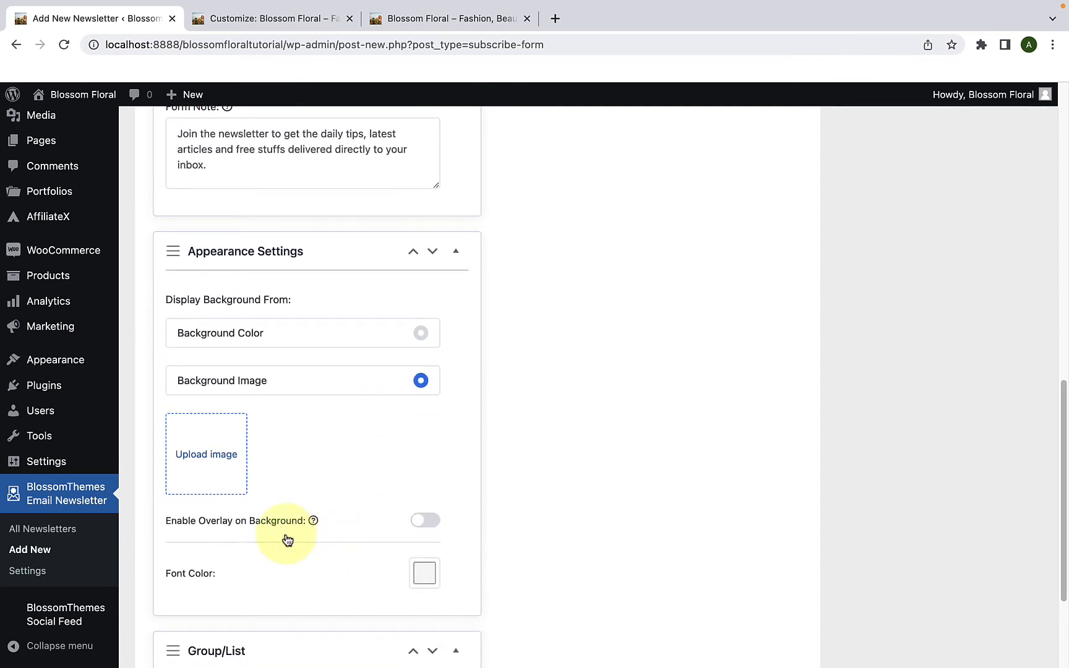
left_click(230, 469)
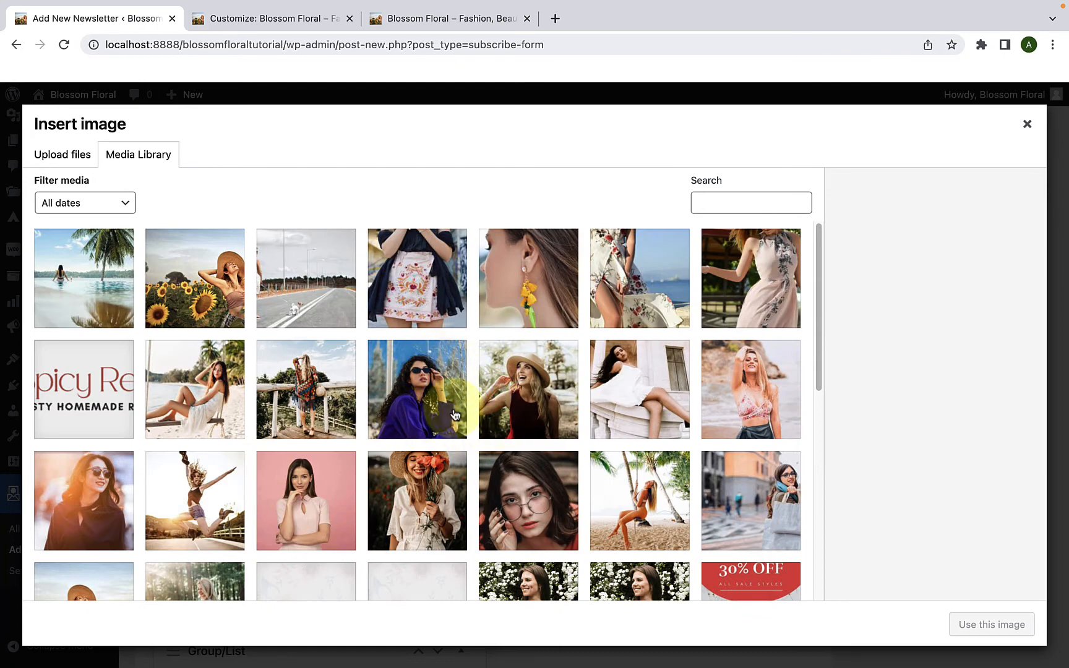
left_click(1028, 126)
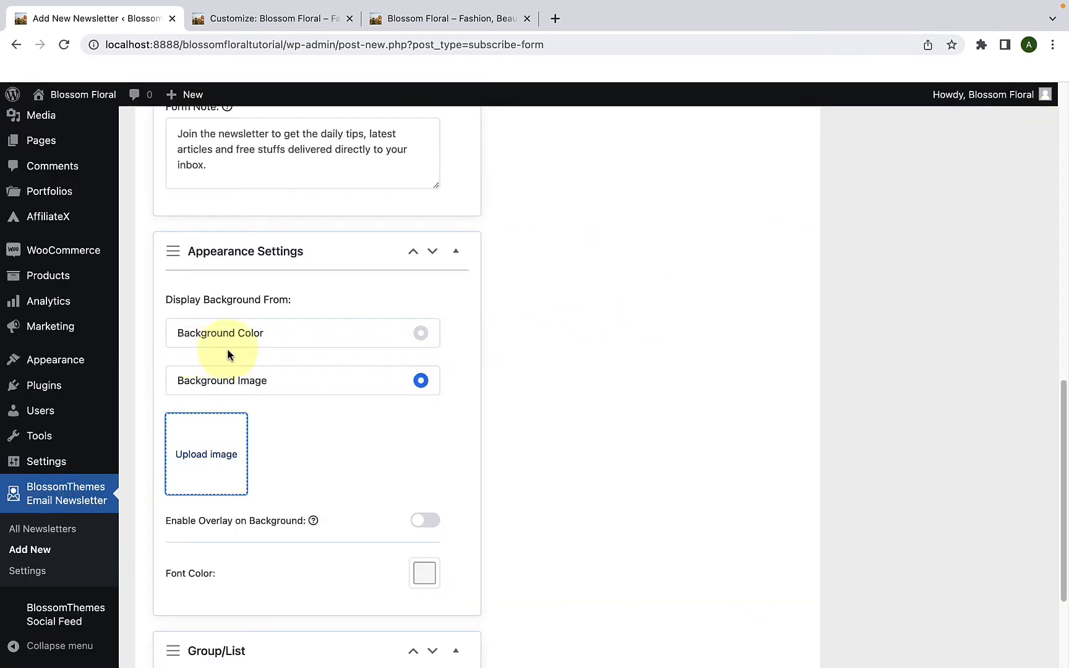
left_click(421, 334)
- Try the red, yellow, blue and purple swatches and a custom green, #4bc188, as the form's background color
scroll(434, 353, "down", 2)
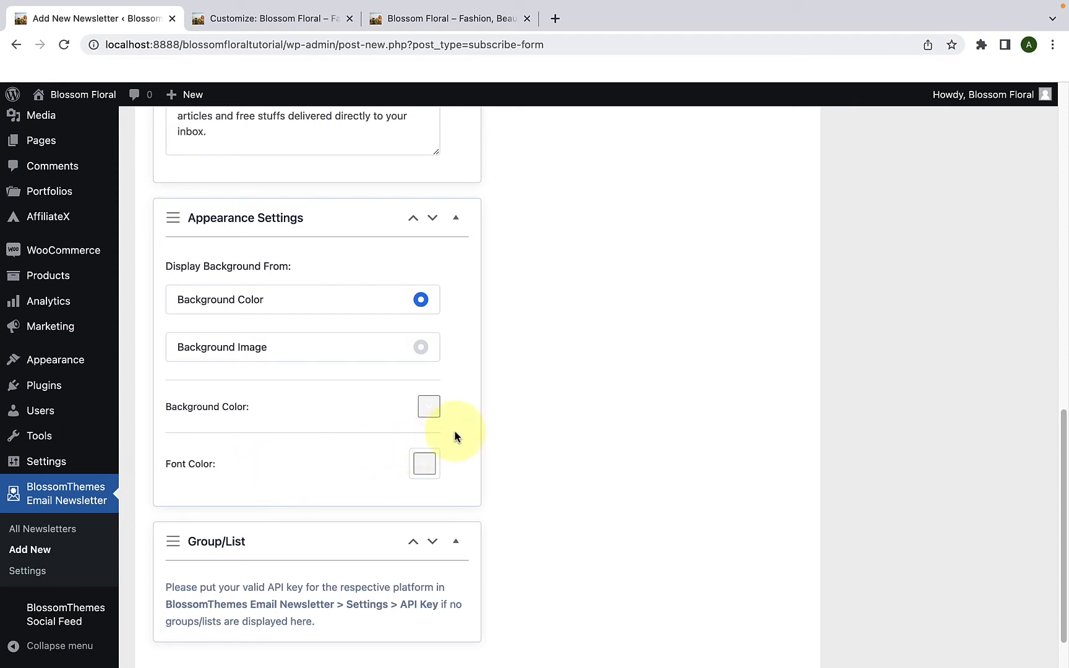
left_click(432, 409)
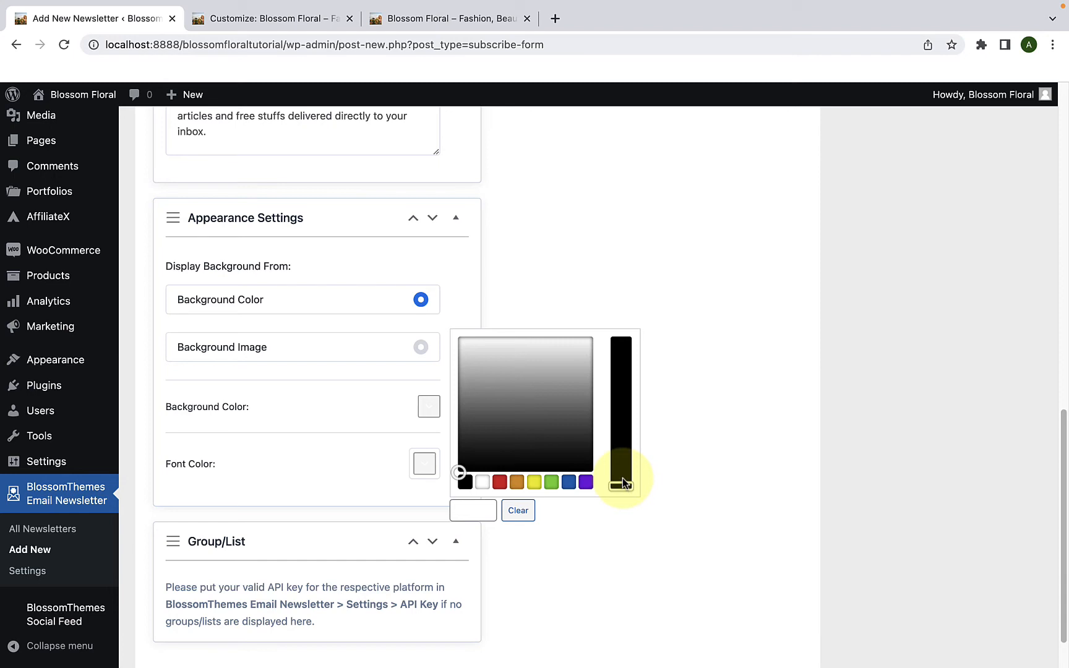
left_click(480, 512)
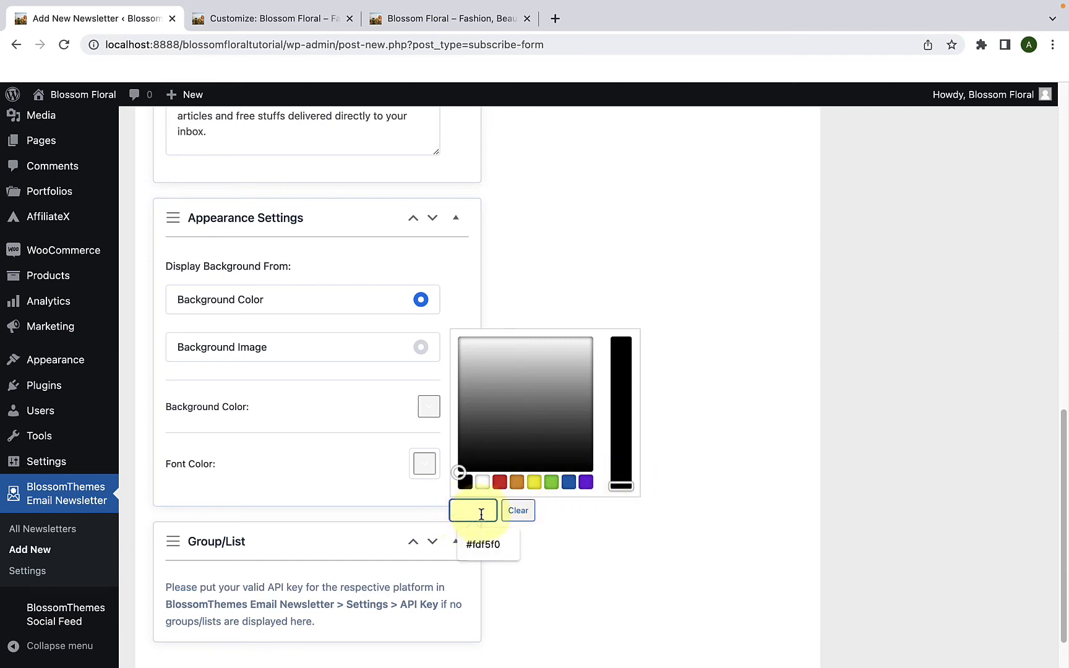
left_click(500, 482)
left_click(535, 482)
left_click(566, 484)
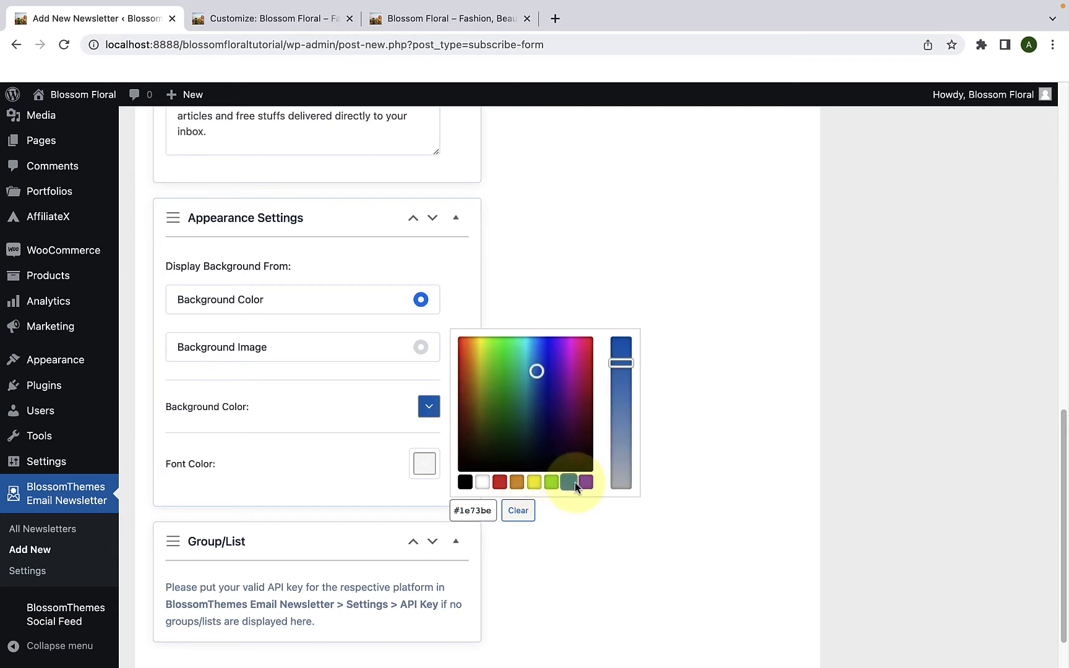
left_click(585, 482)
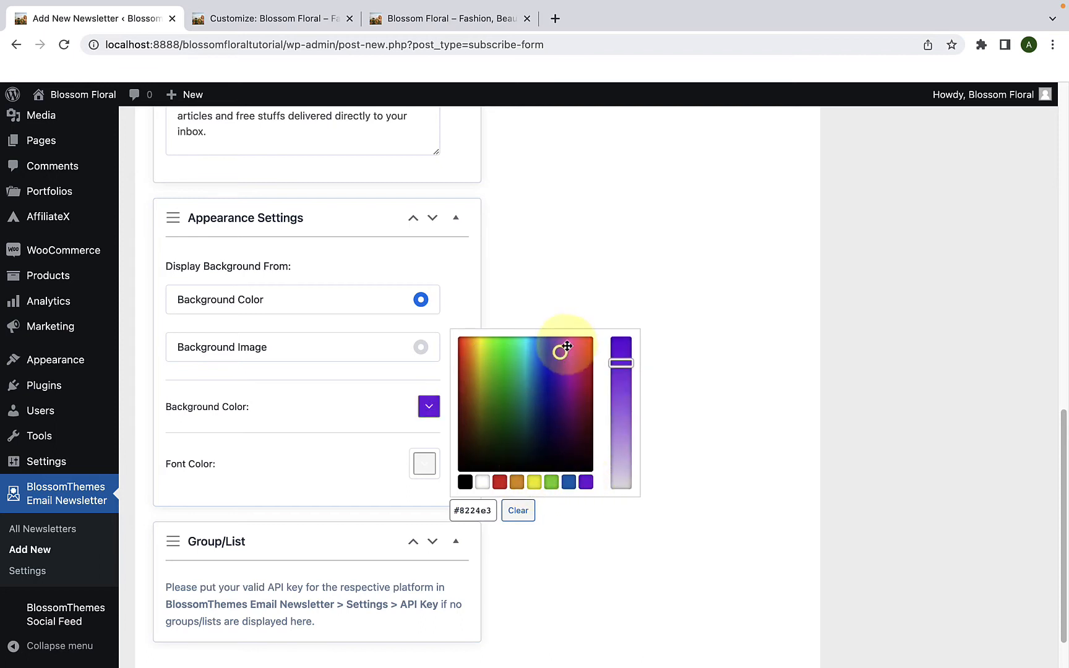
left_click_drag(561, 352, 516, 370)
left_click_drag(621, 363, 621, 397)
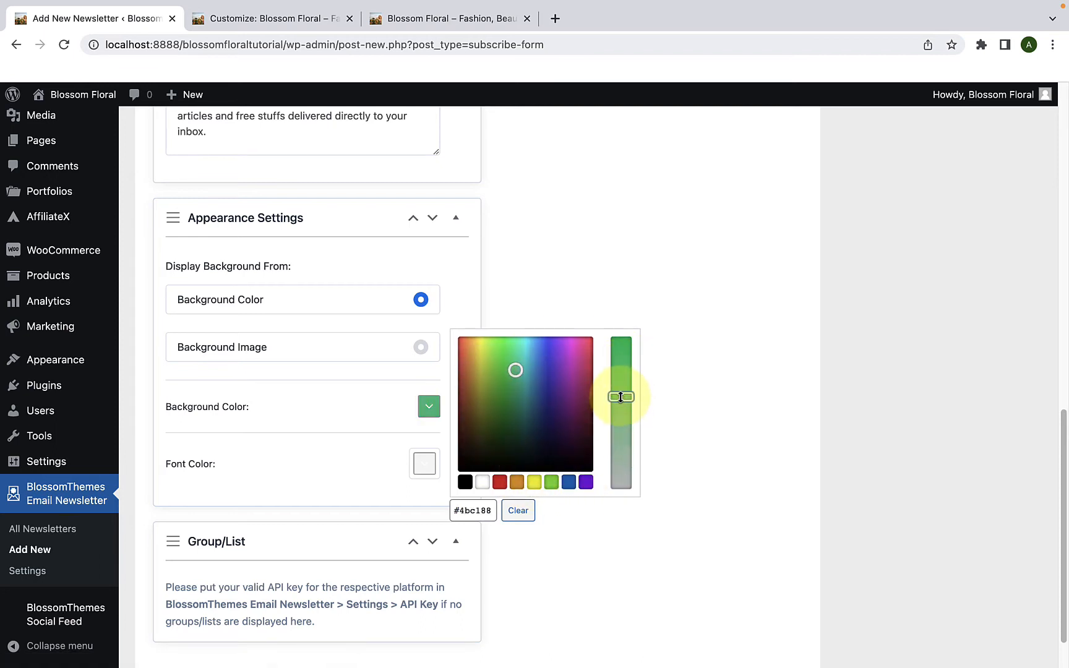
- Set the form's background color to #fdf5f0
left_click(477, 510)
key("BackSpace")
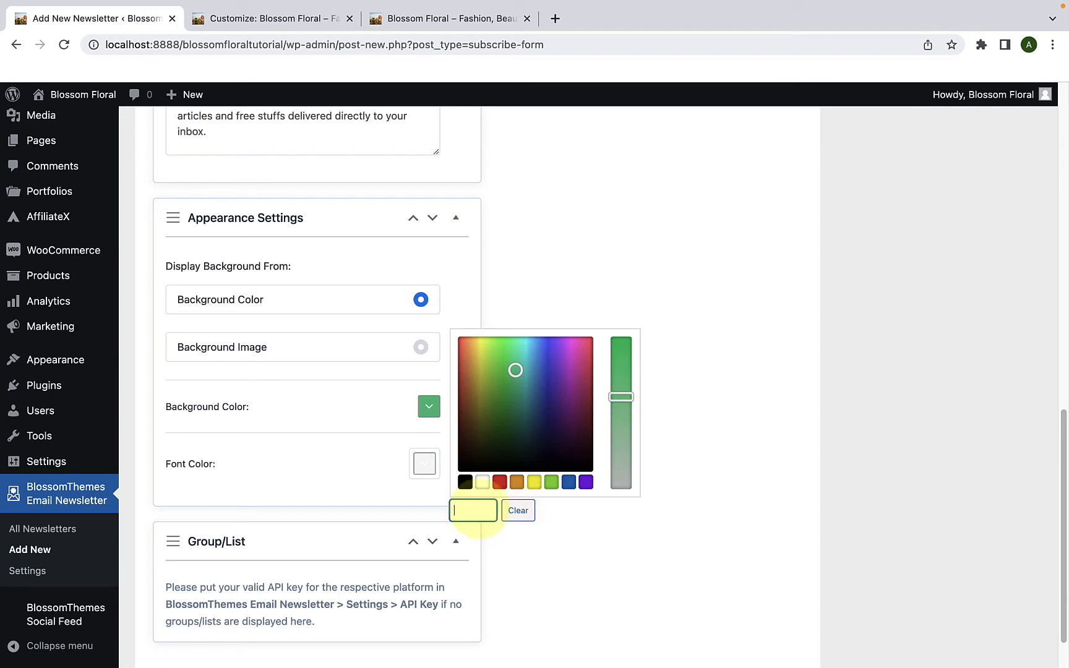
type("#fdf5f0")
left_click(565, 545)
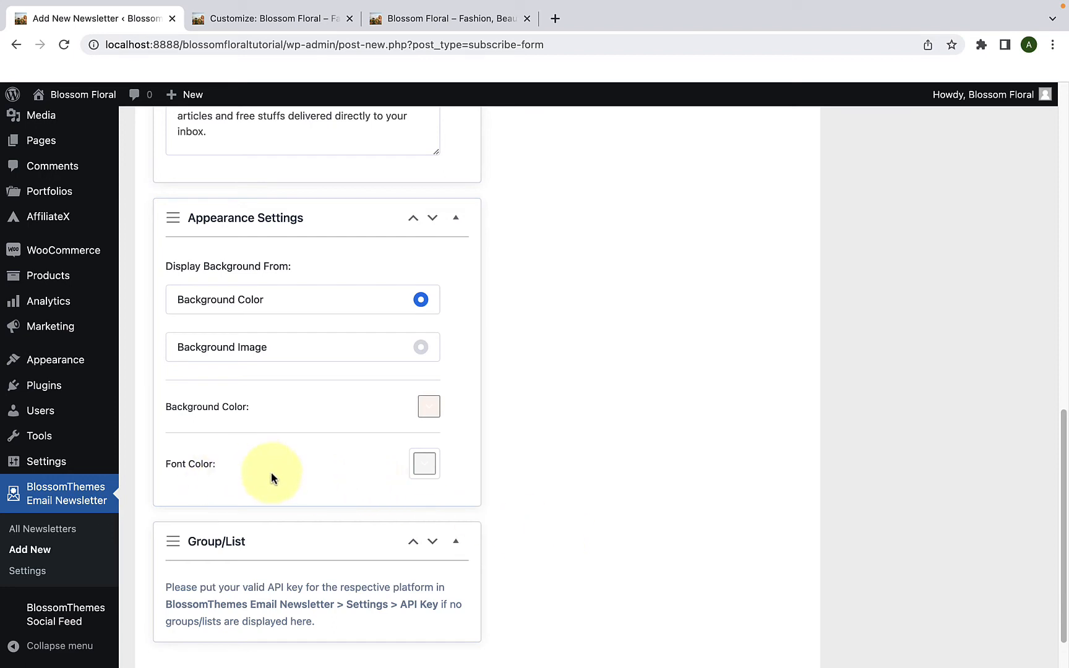
- Set the form's font color to black, #000000
left_click(426, 473)
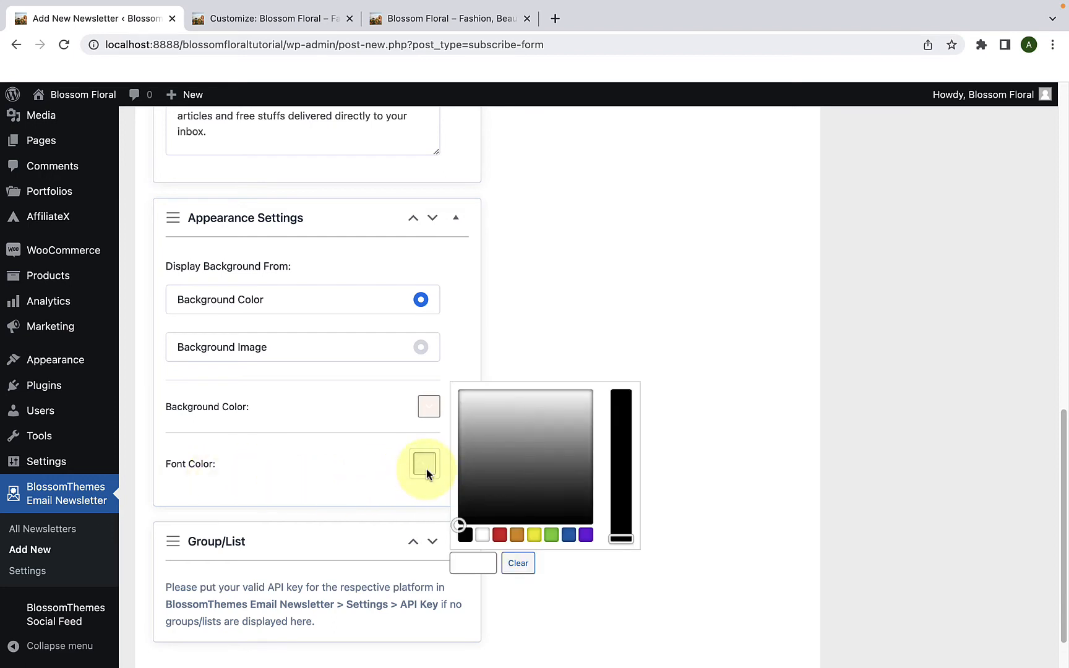
left_click(464, 533)
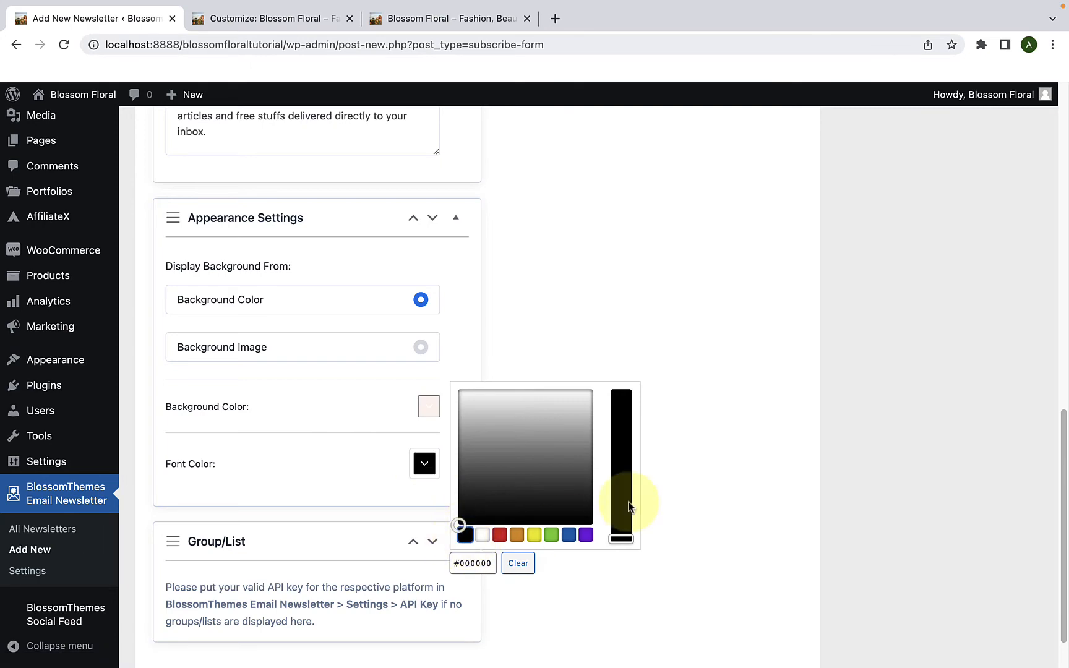
left_click(664, 484)
- Publish the newsletter form and select its whole shortcode
scroll(653, 471, "up", 10)
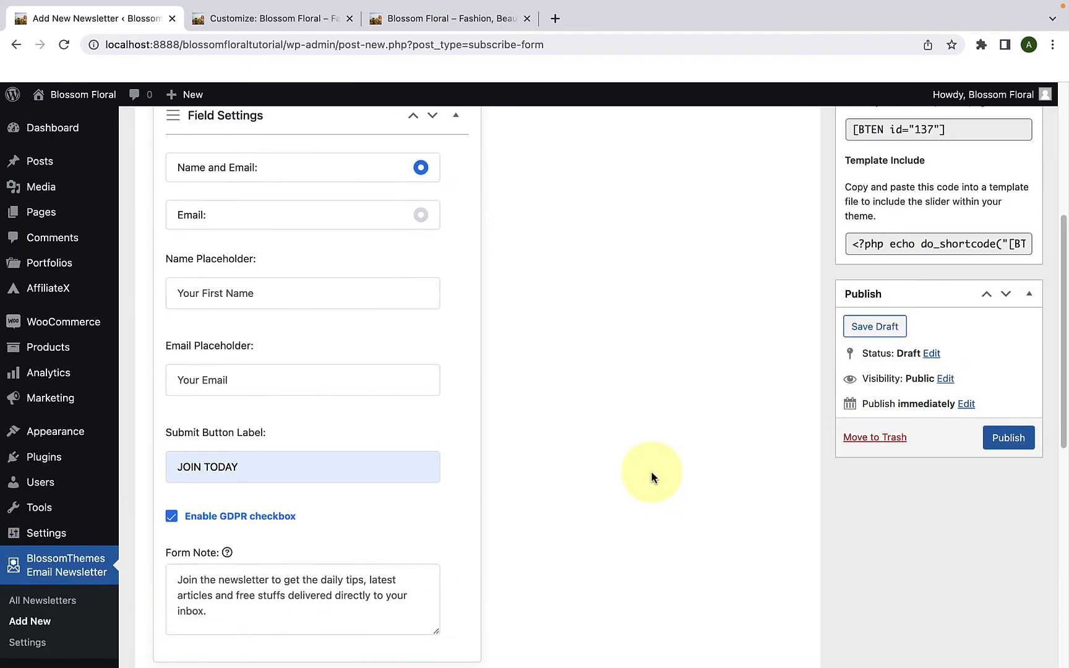
left_click(1015, 565)
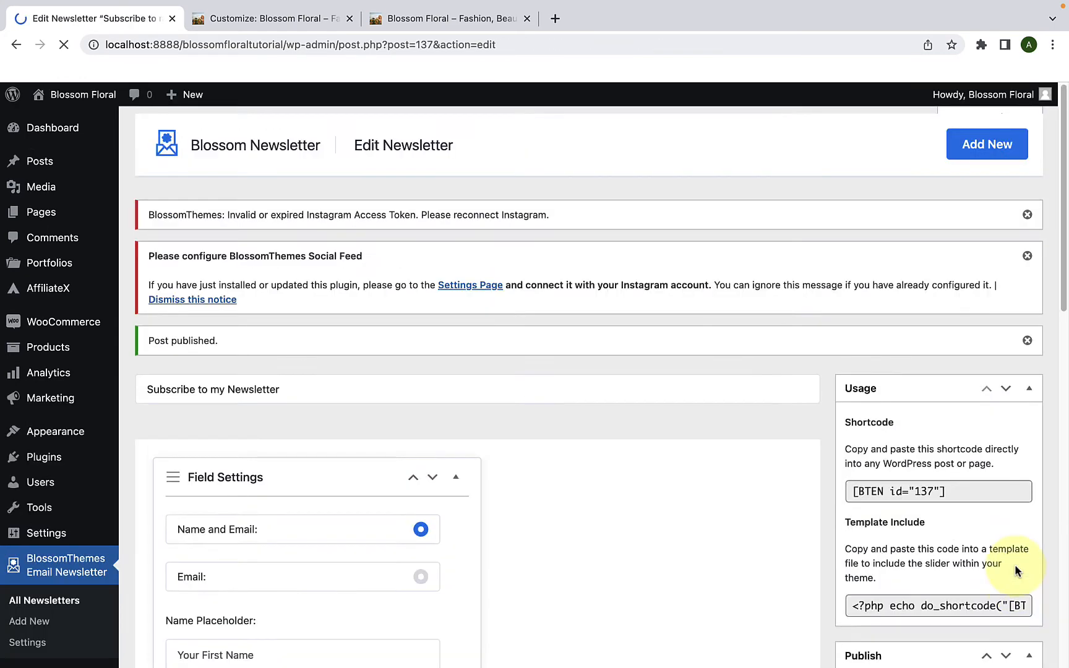
scroll(757, 502, "down", 5)
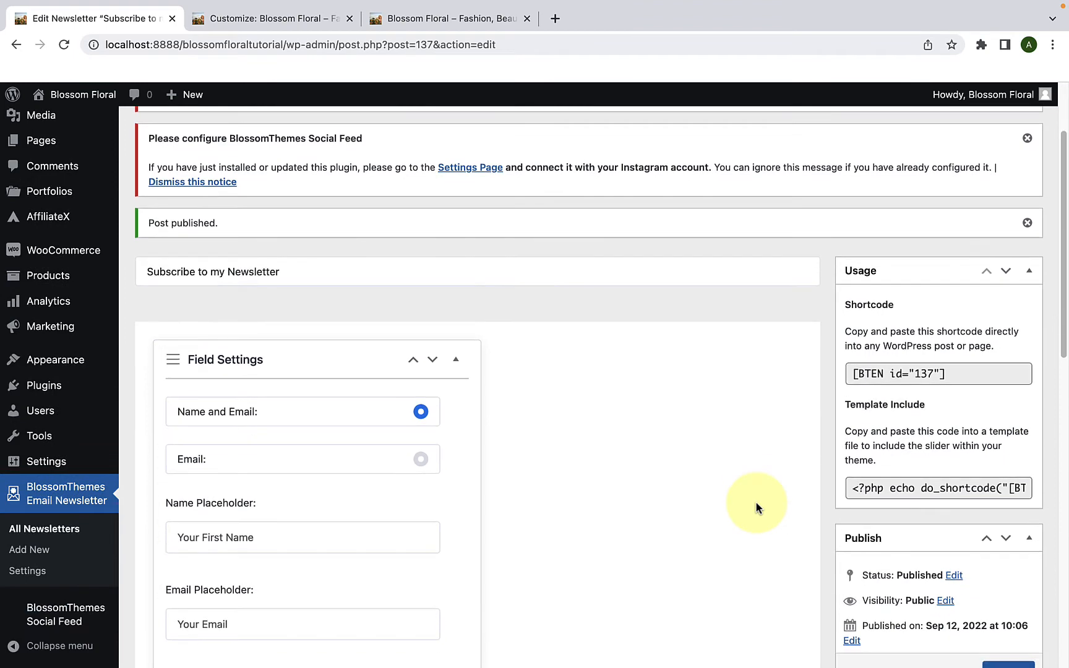
left_click(917, 281)
left_click(918, 280)
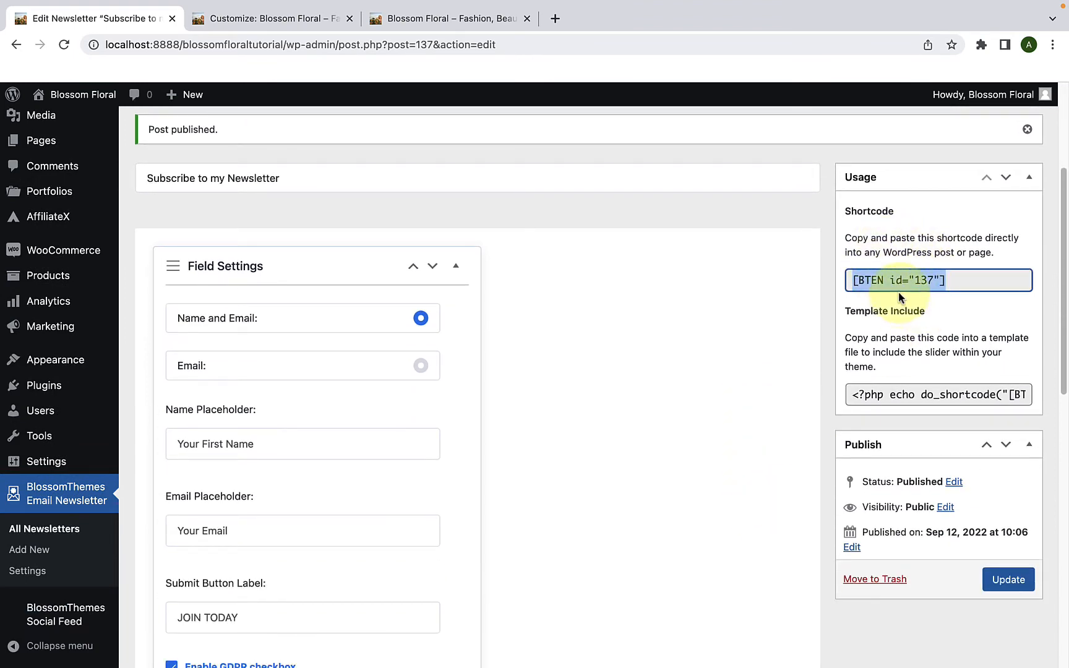
- Copy the published form's shortcode [BTEN id="137"] into the customizer's Newsletter Shortcode setting and enable the Newsletter Section
right_click(900, 284)
left_click(797, 320)
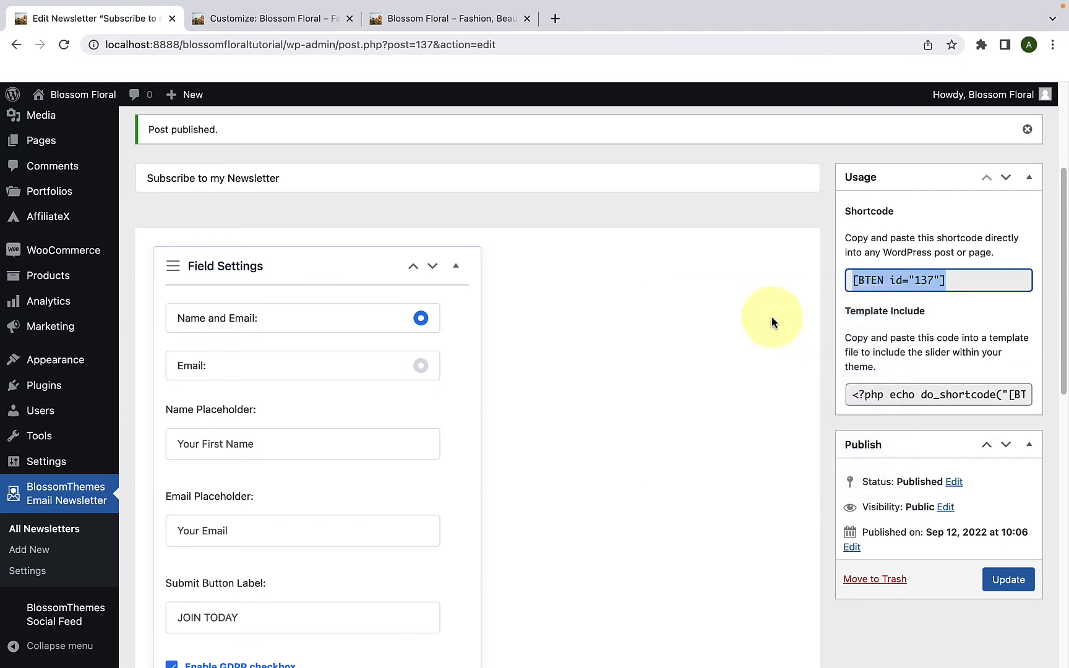
left_click(274, 22)
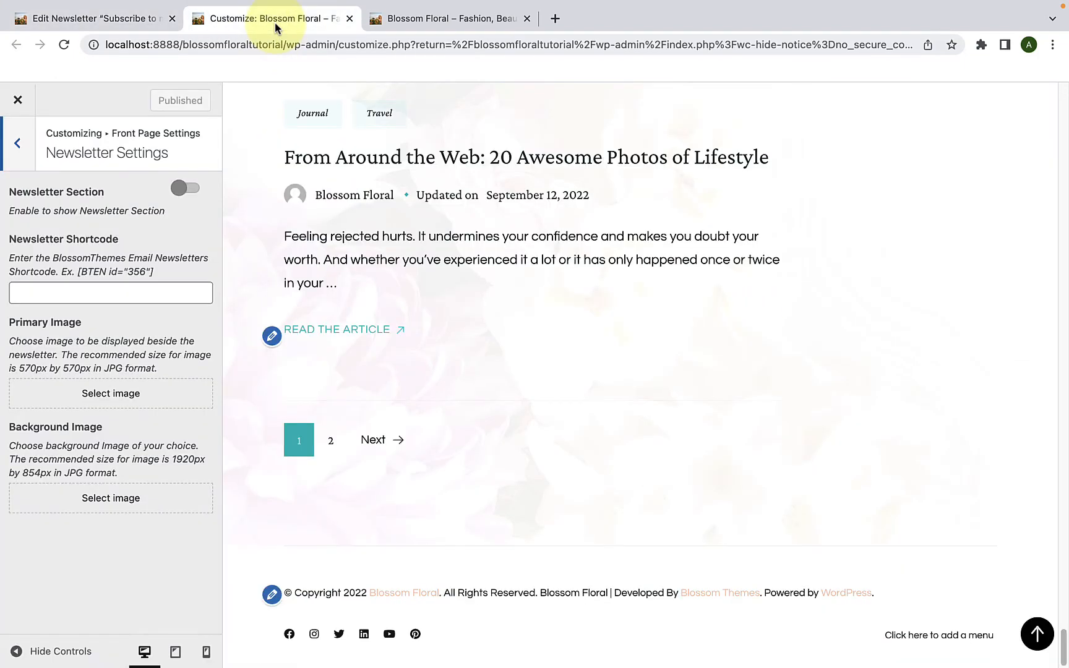
left_click(107, 294)
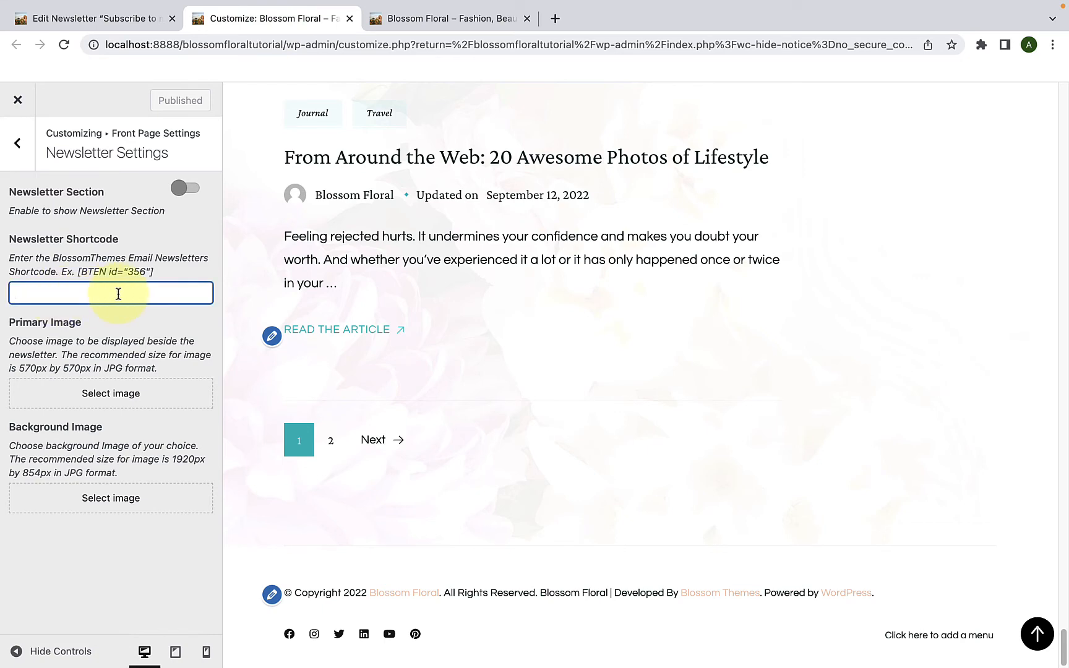
right_click(120, 294)
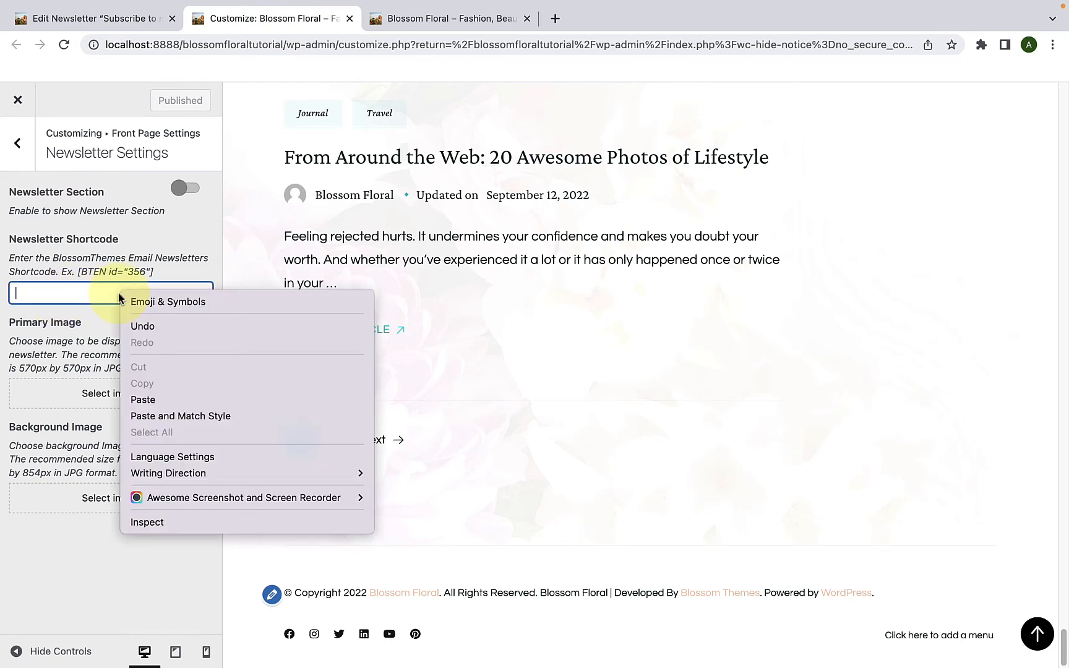
left_click(155, 401)
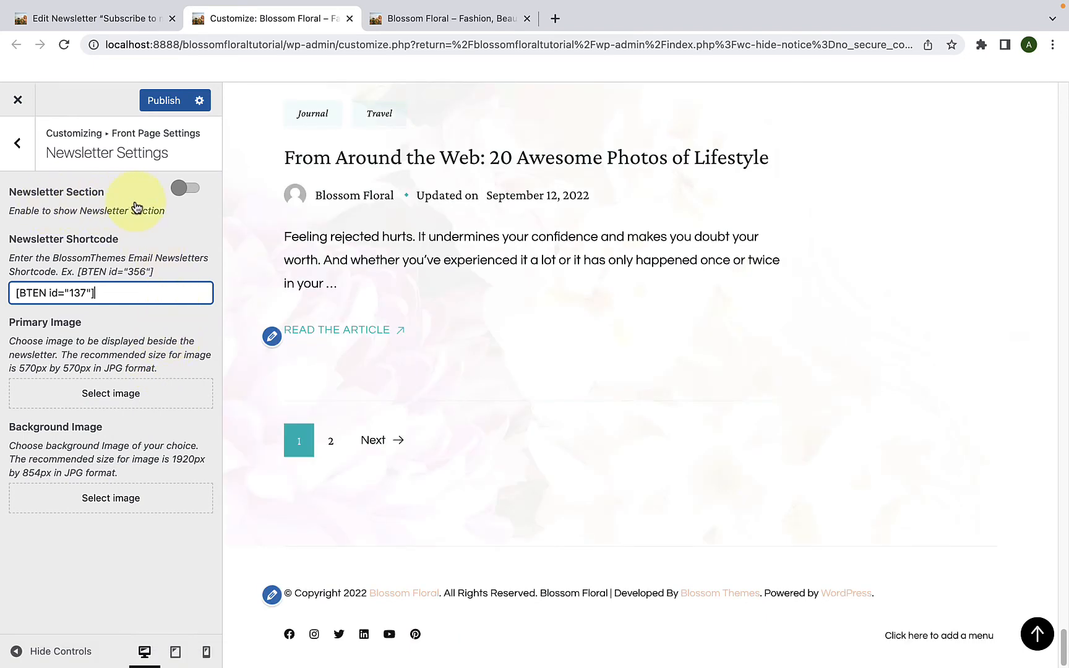
left_click(185, 191)
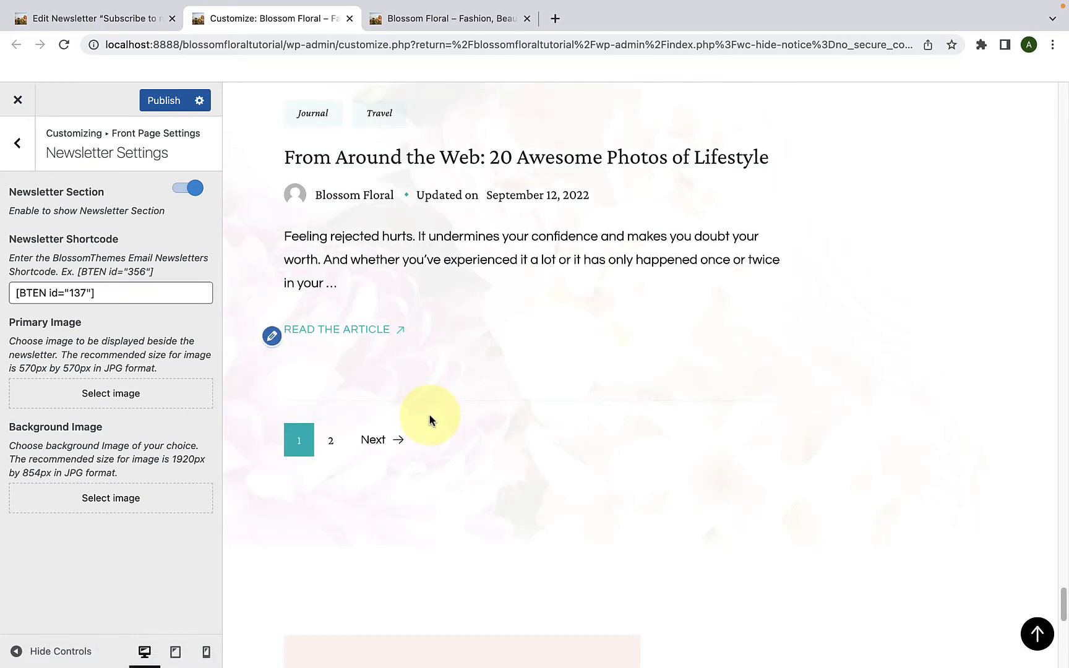
scroll(430, 415, "down", 10)
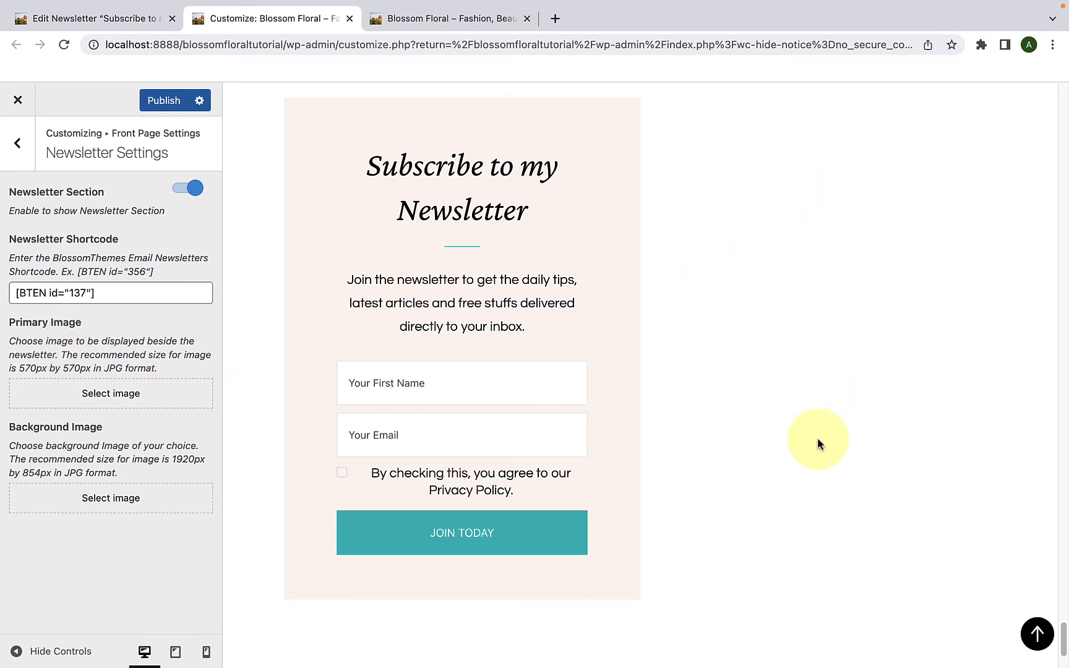
- Set the newsletter section's primary image to newsletter-section-img.png from the media library
left_click(120, 408)
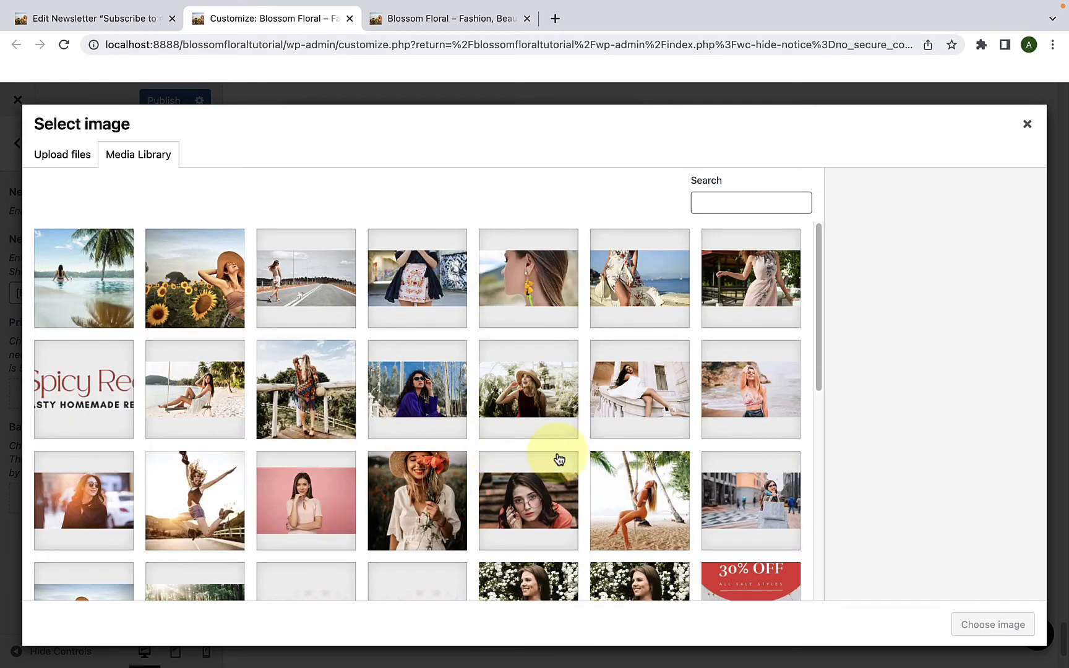
scroll(556, 459, "down", 2)
left_click(532, 490)
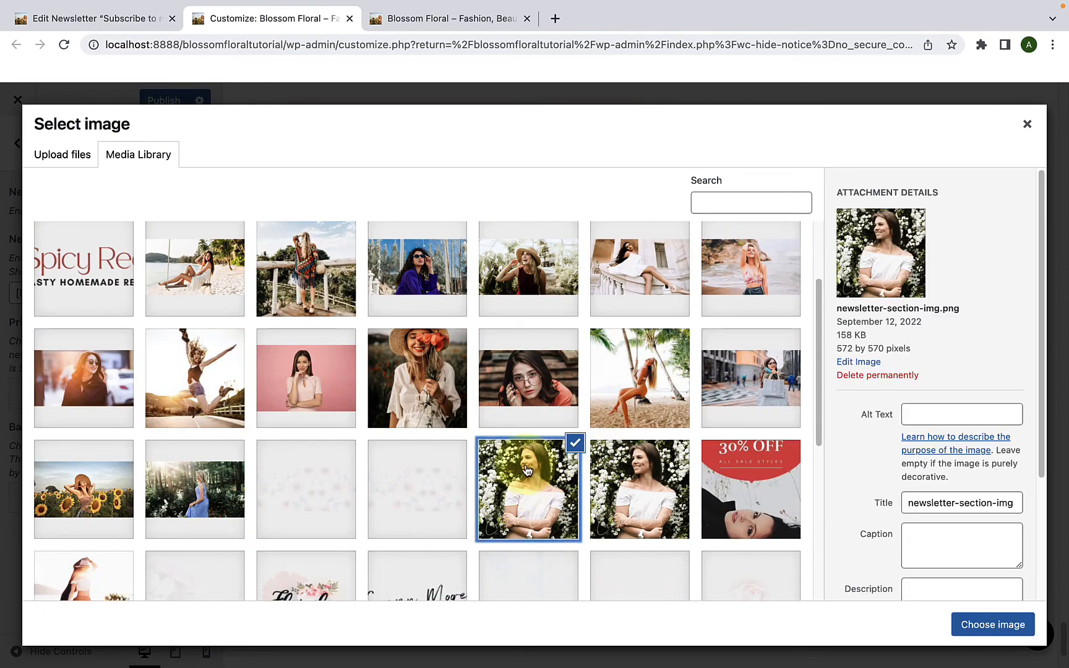
left_click(994, 625)
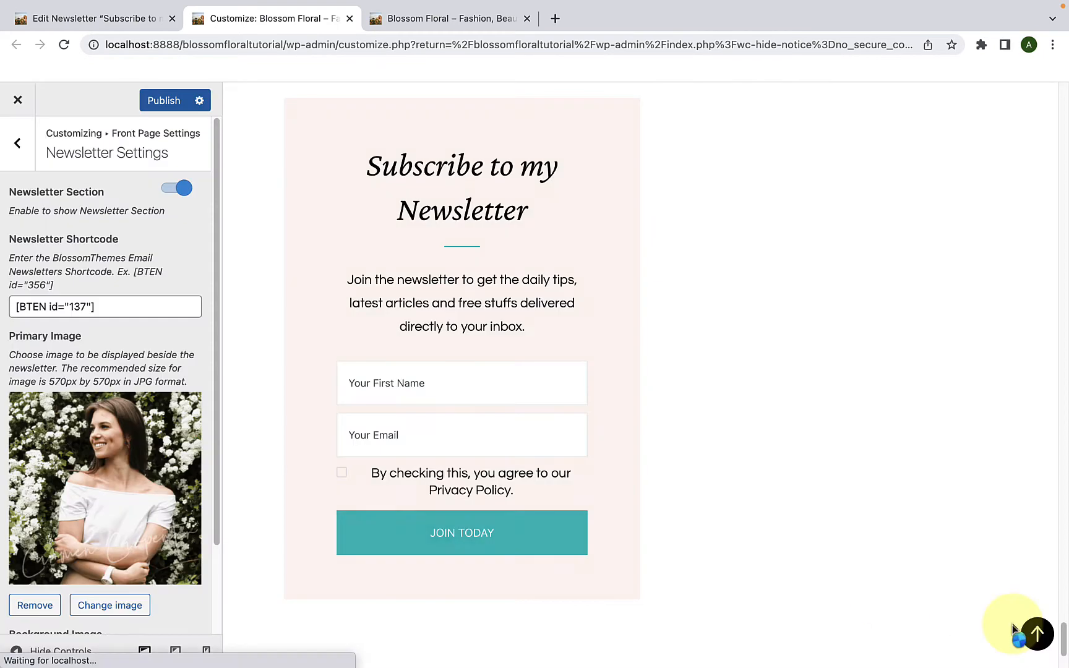
- Set the newsletter section's background image to newslettersection-bg.png from the media library
scroll(131, 393, "down", 2)
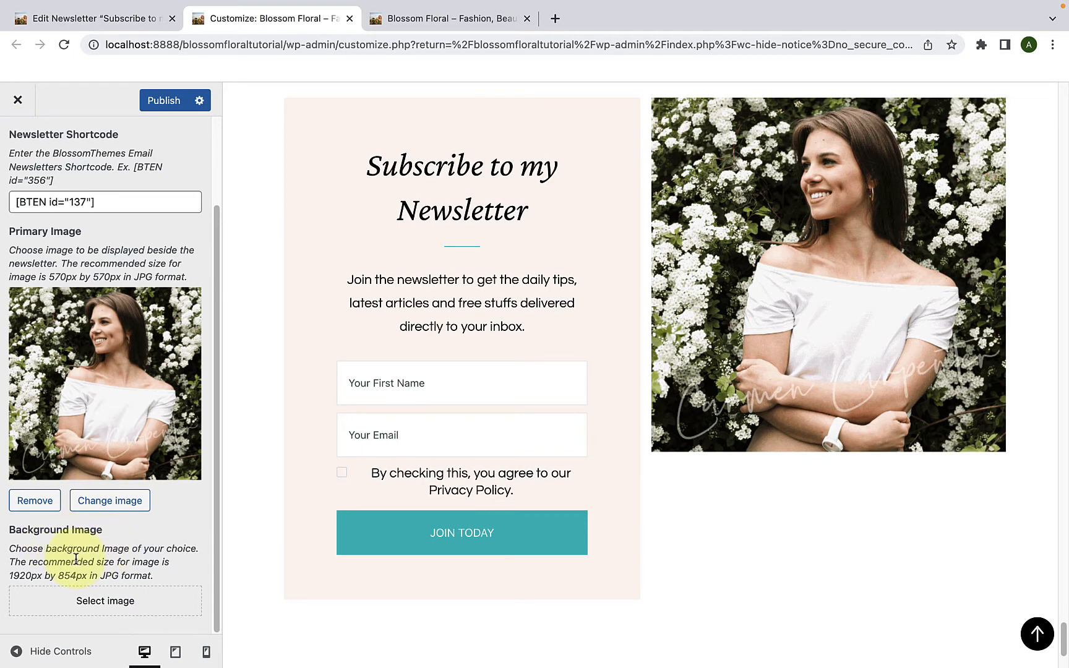
scroll(421, 492, "up", 1)
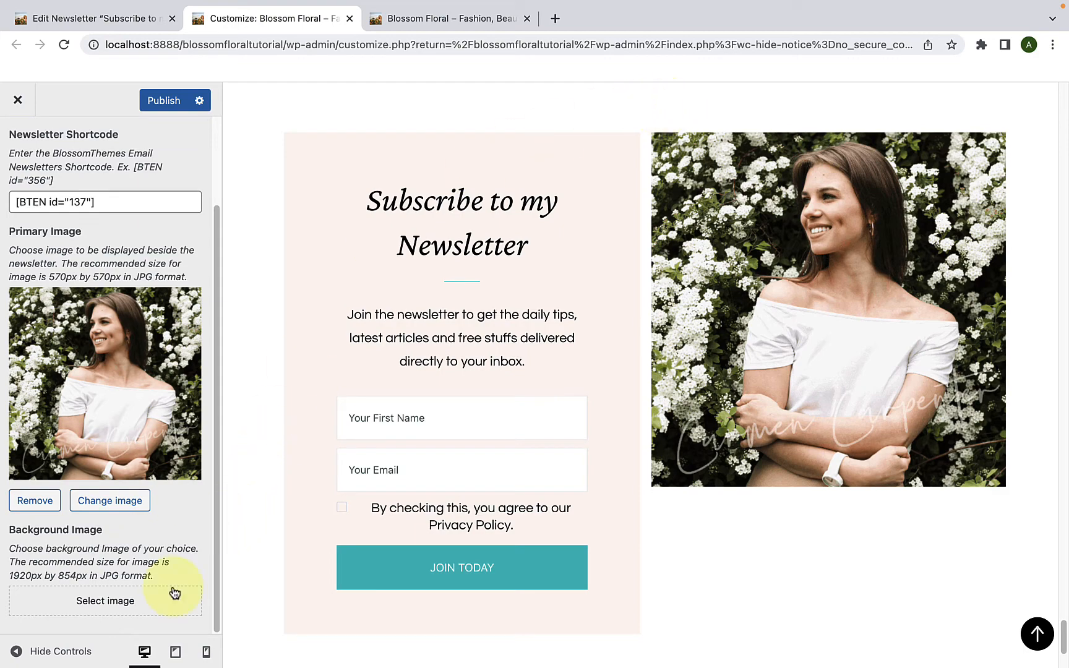
left_click(124, 600)
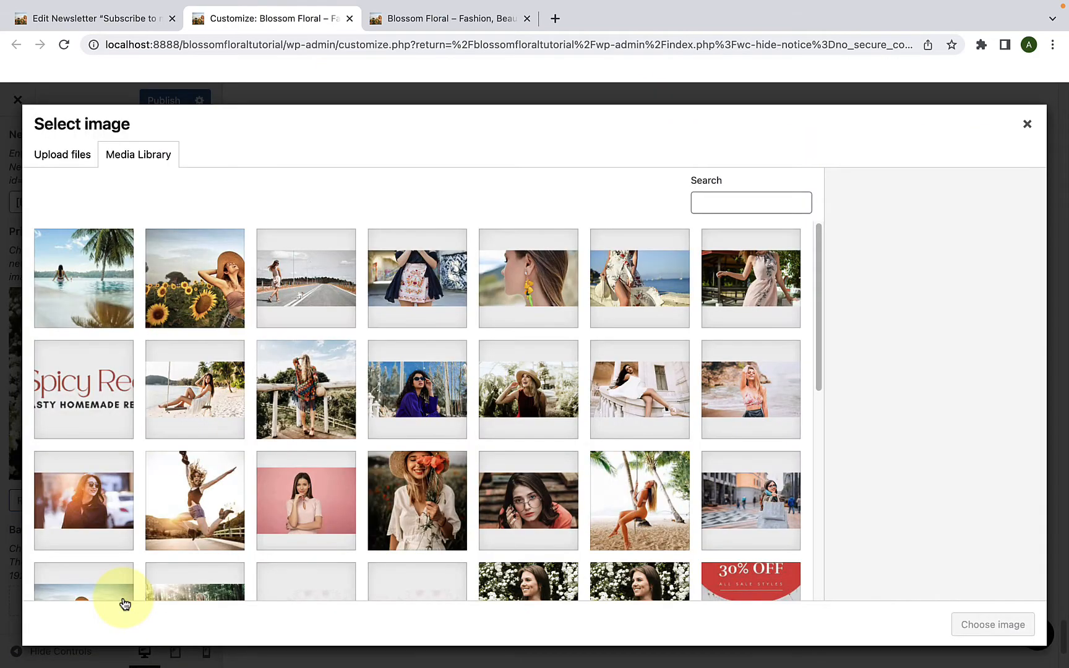
scroll(485, 449, "down", 2)
scroll(484, 449, "down", 2)
left_click(332, 399)
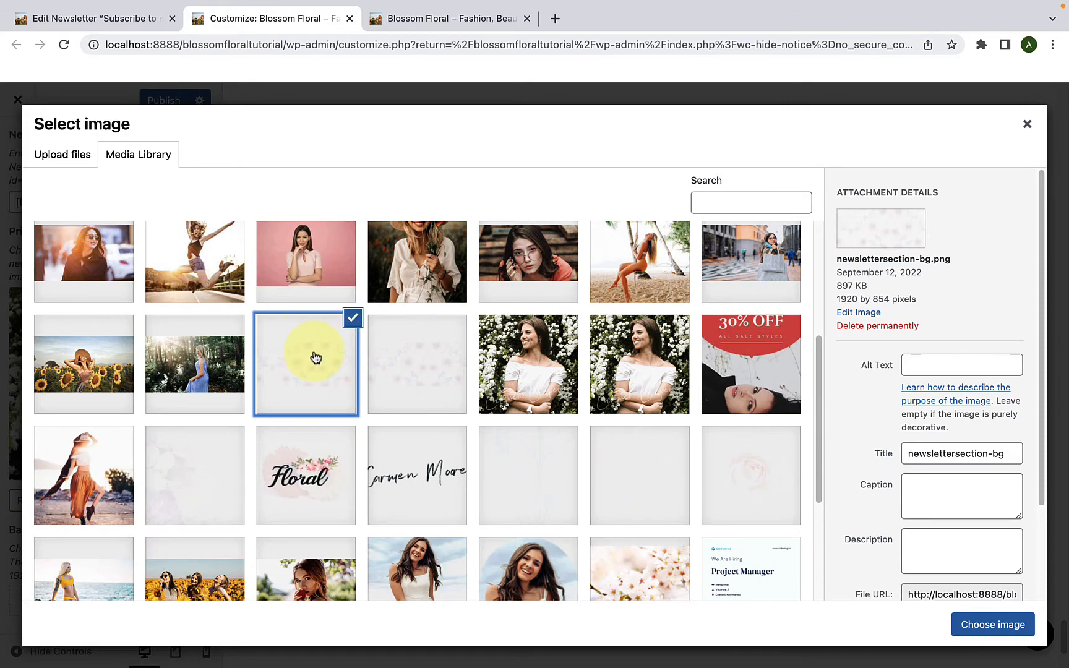
left_click(1004, 625)
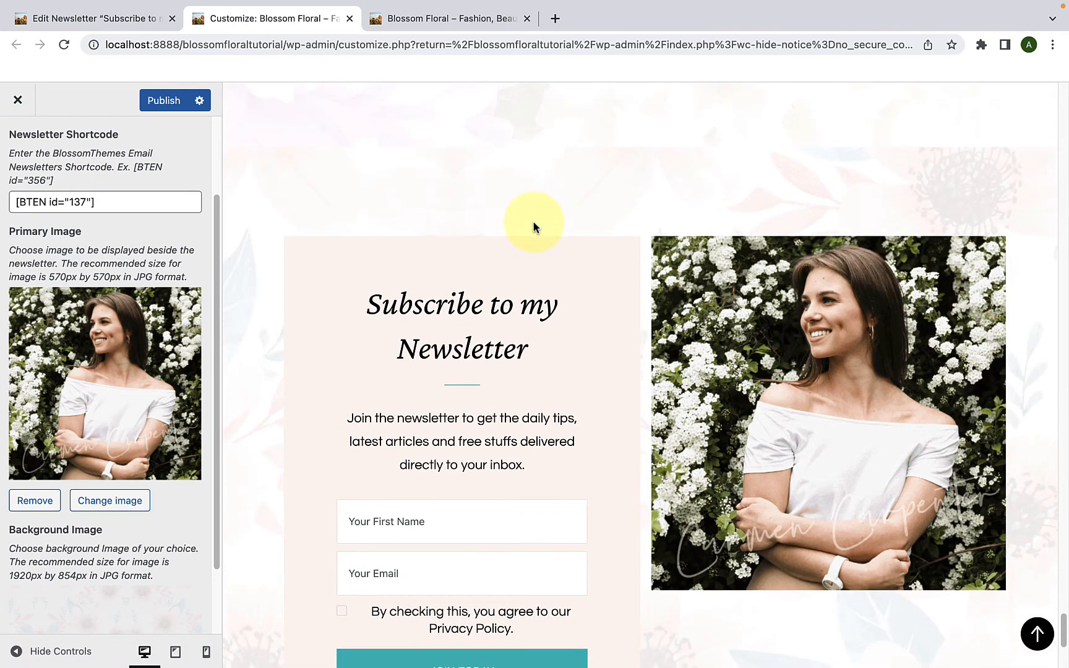
- Check the newsletter section in the preview and publish the customizer changes
scroll(955, 209, "up", 2)
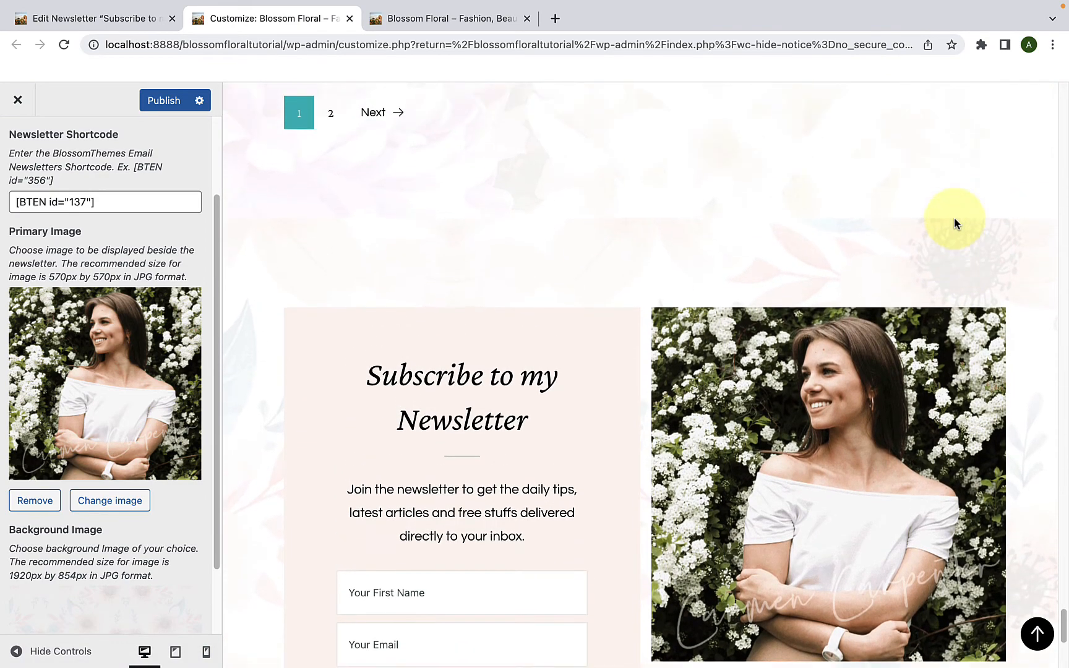
scroll(955, 229, "down", 5)
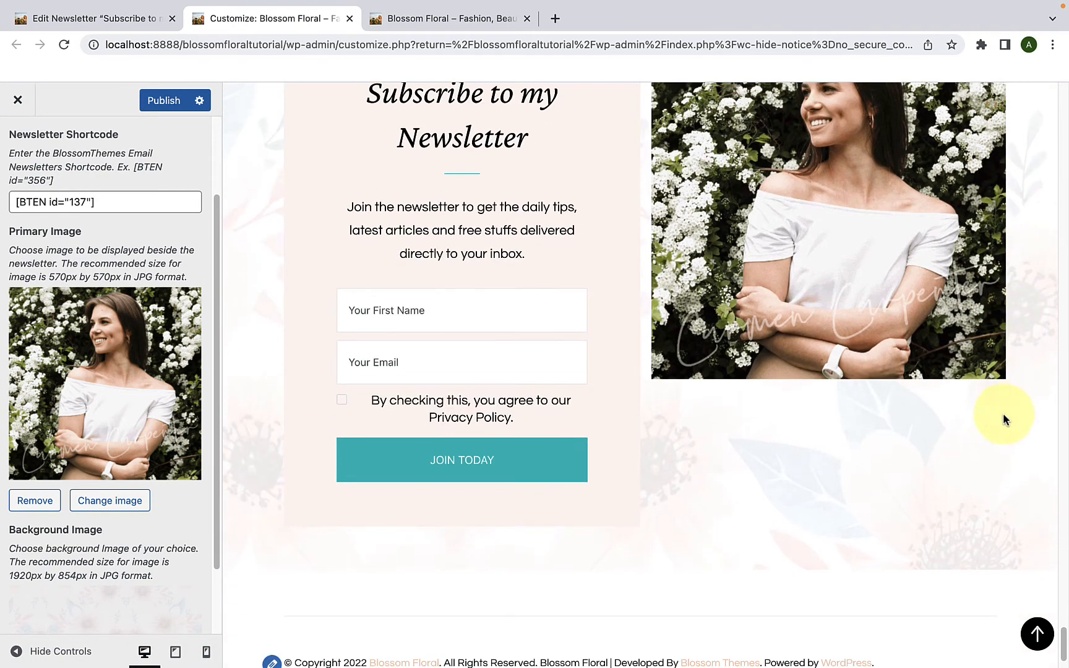
scroll(530, 502, "down", 1)
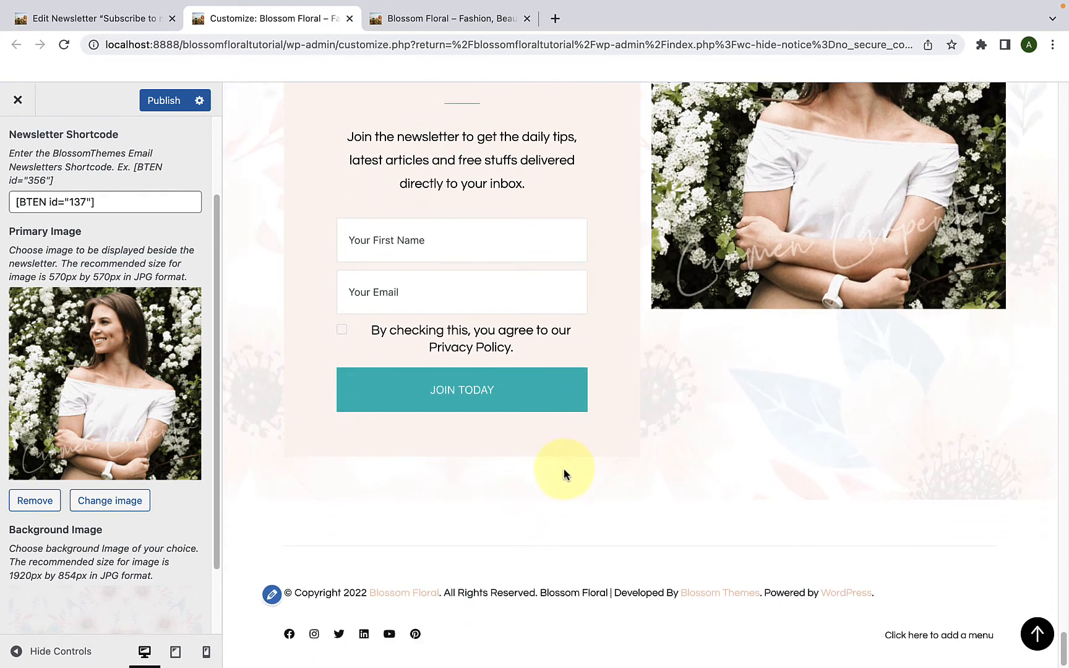
scroll(154, 405, "down", 3)
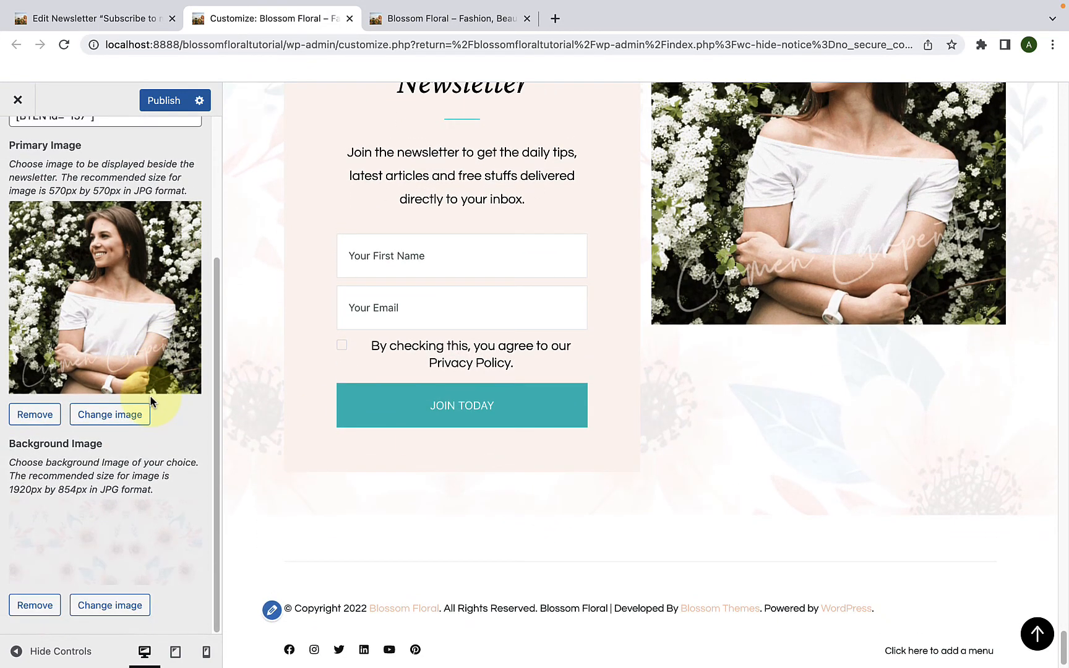
left_click(167, 107)
scroll(151, 247, "up", 5)
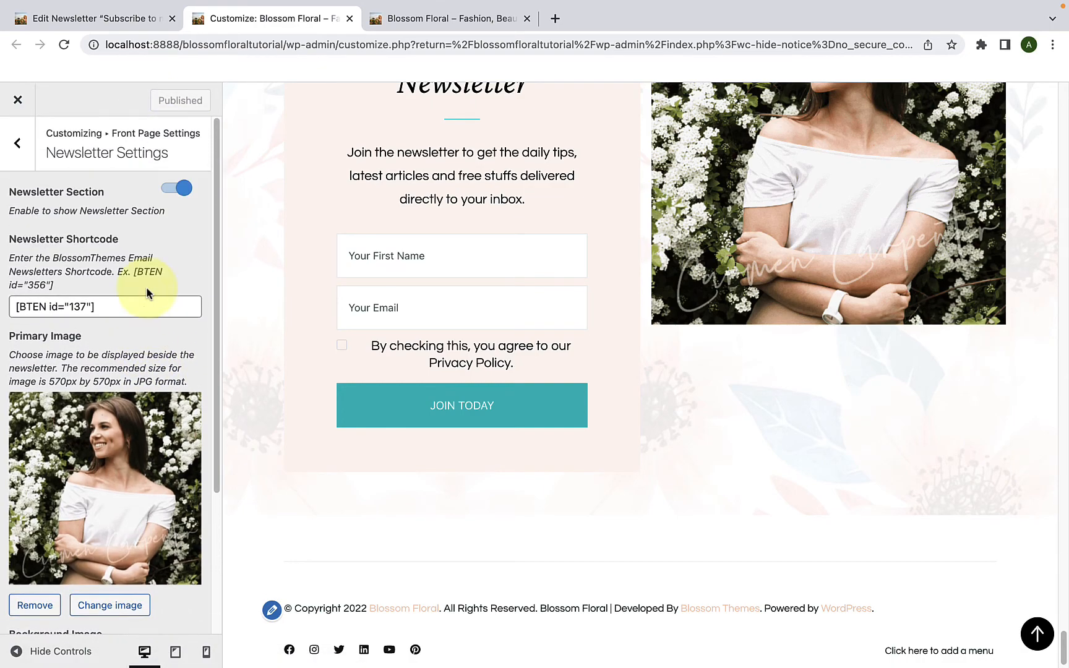
- Reload the live Blossom Floral front page and view the newsletter section near its end
left_click(408, 23)
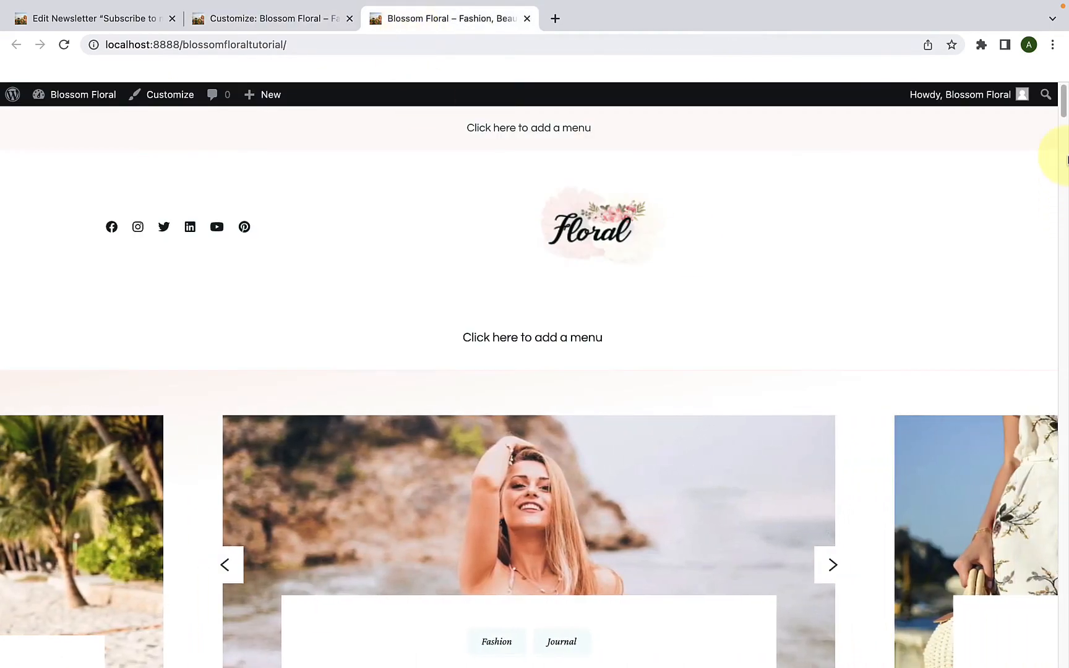
left_click_drag(1064, 94, 1058, 644)
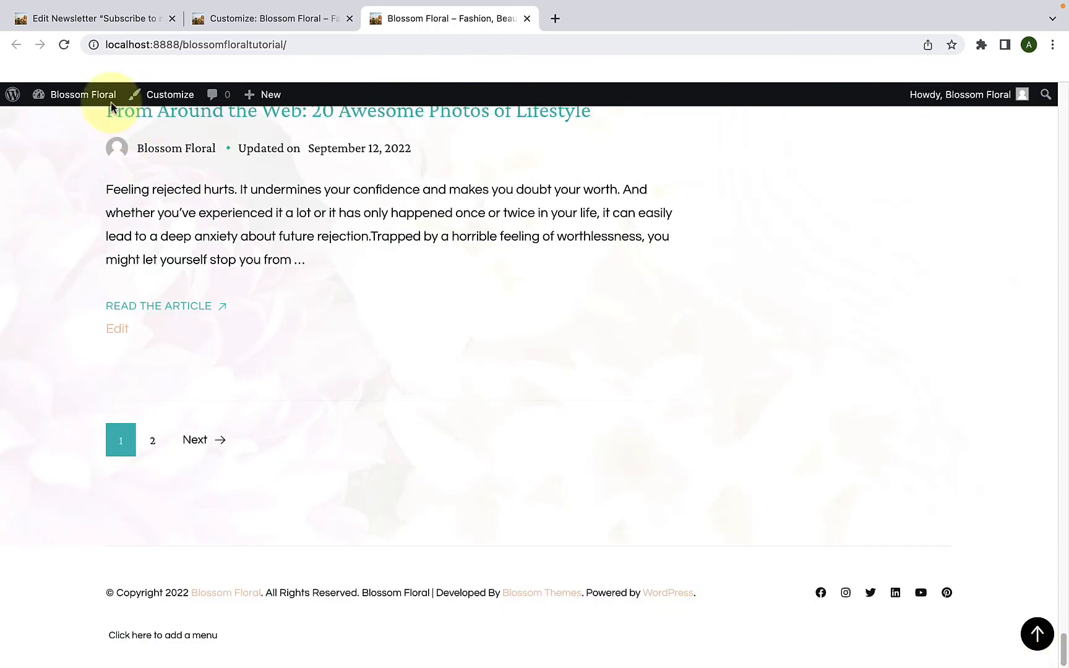
left_click(64, 45)
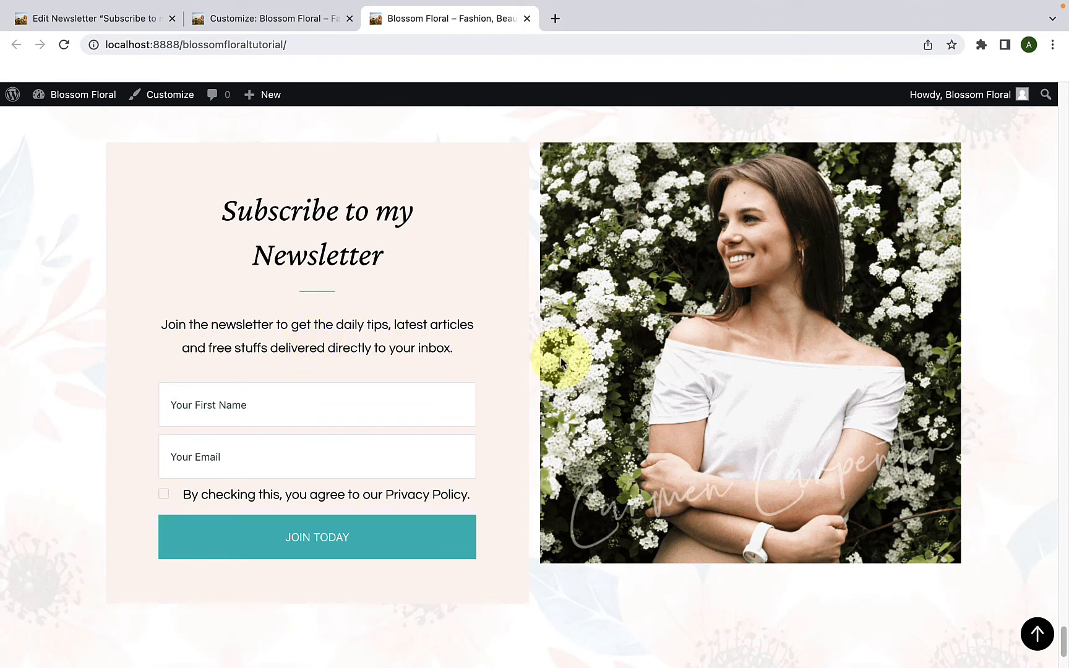
- Open the customizer's Instagram Settings and bring up the linked BlossomThemes Social Feed settings in a new tab
left_click(223, 22)
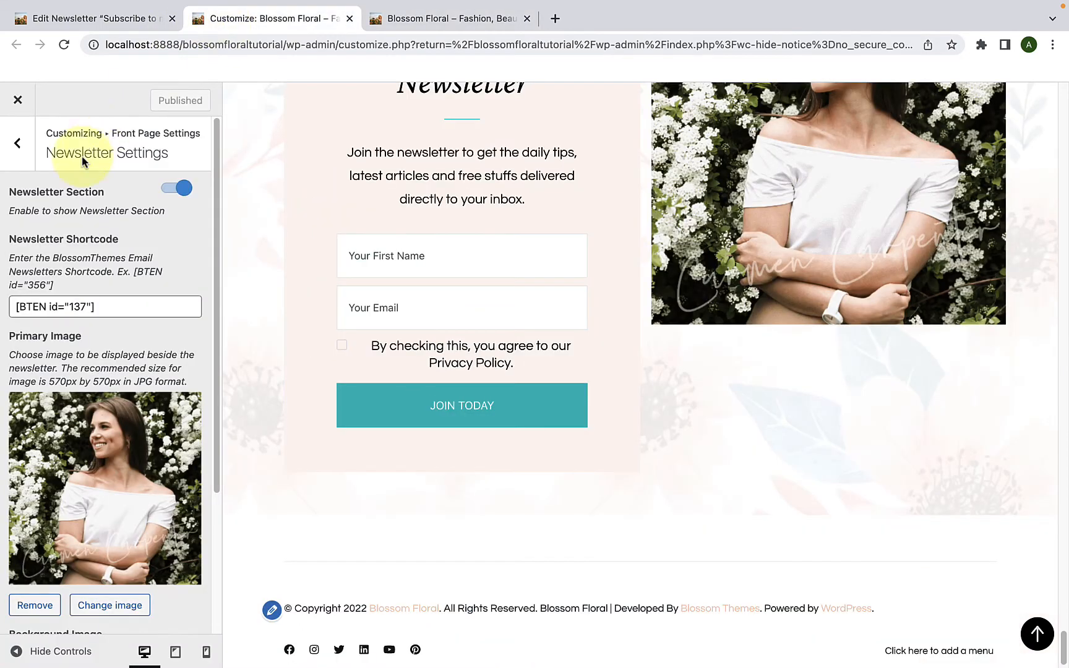
left_click(18, 155)
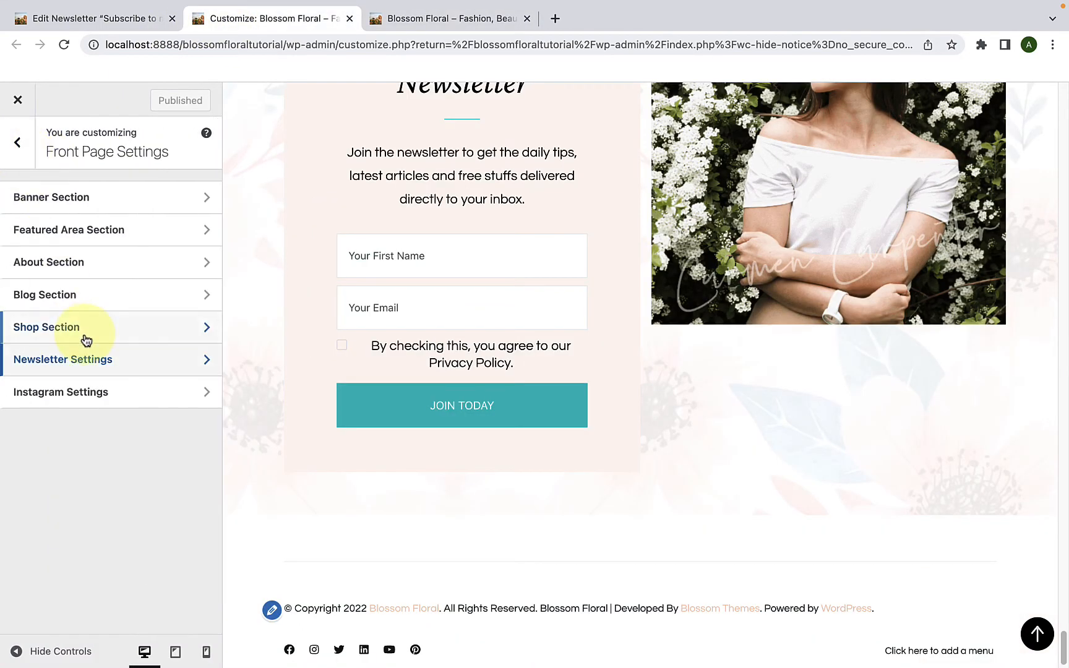
left_click(85, 393)
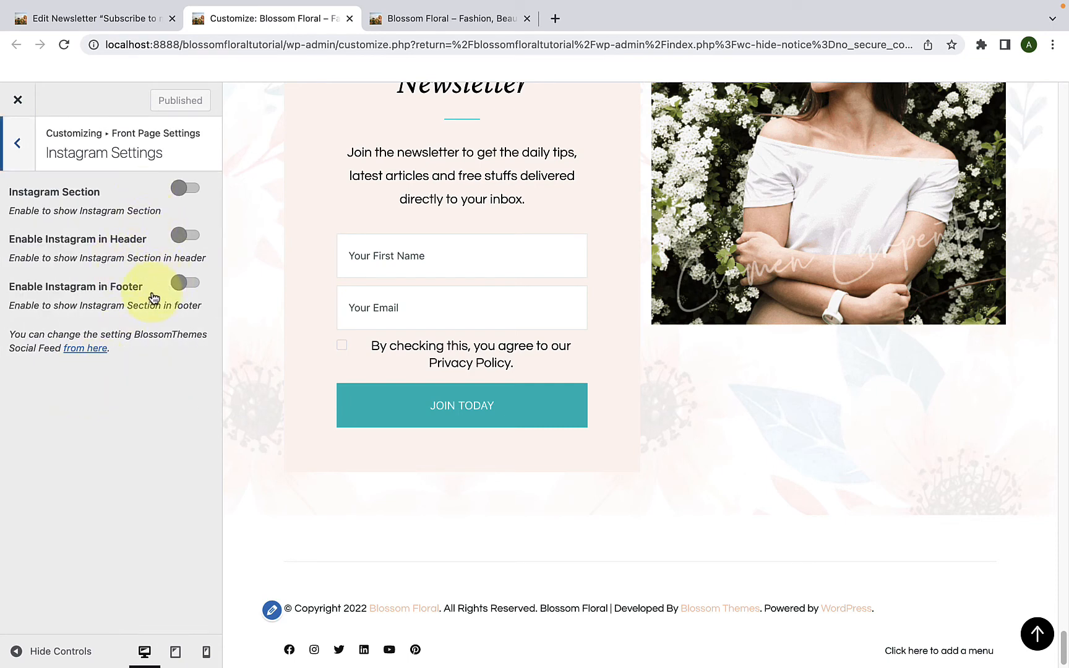
right_click(103, 348)
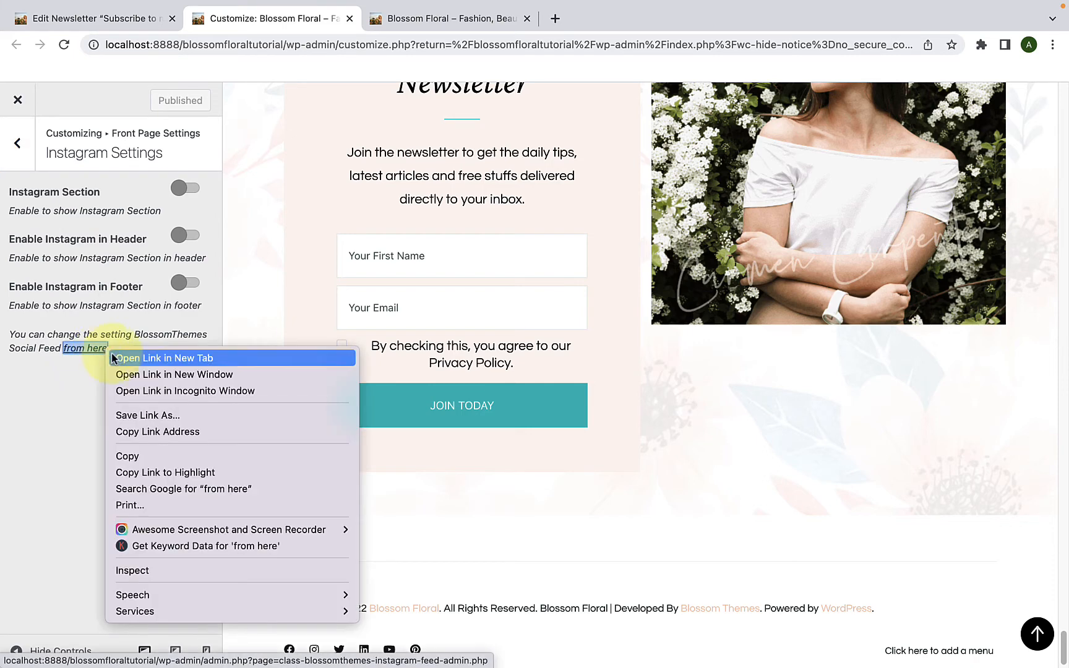
left_click(147, 358)
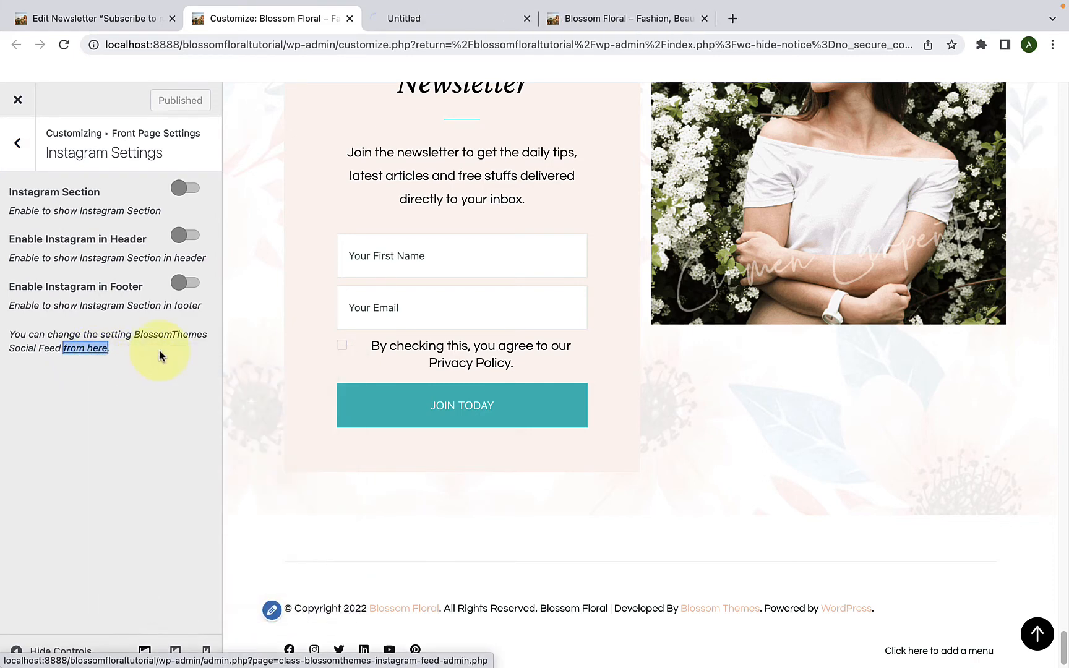
left_click(469, 22)
- Connect BlossomThemes Social Feed with Instagram and allow it to access the account
scroll(460, 341, "down", 3)
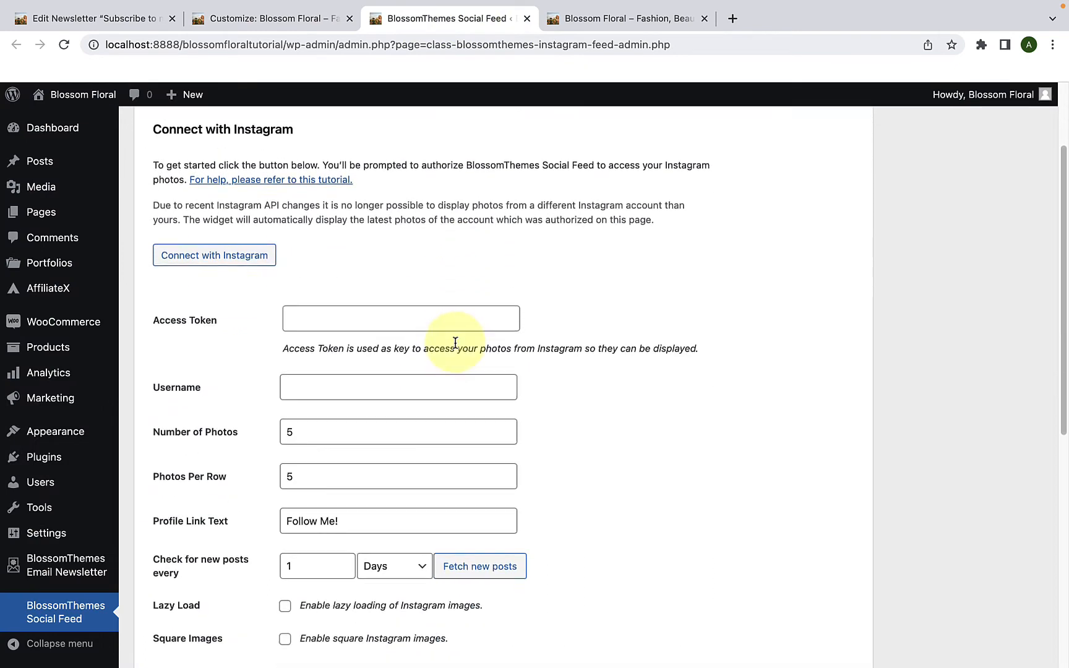
left_click(251, 244)
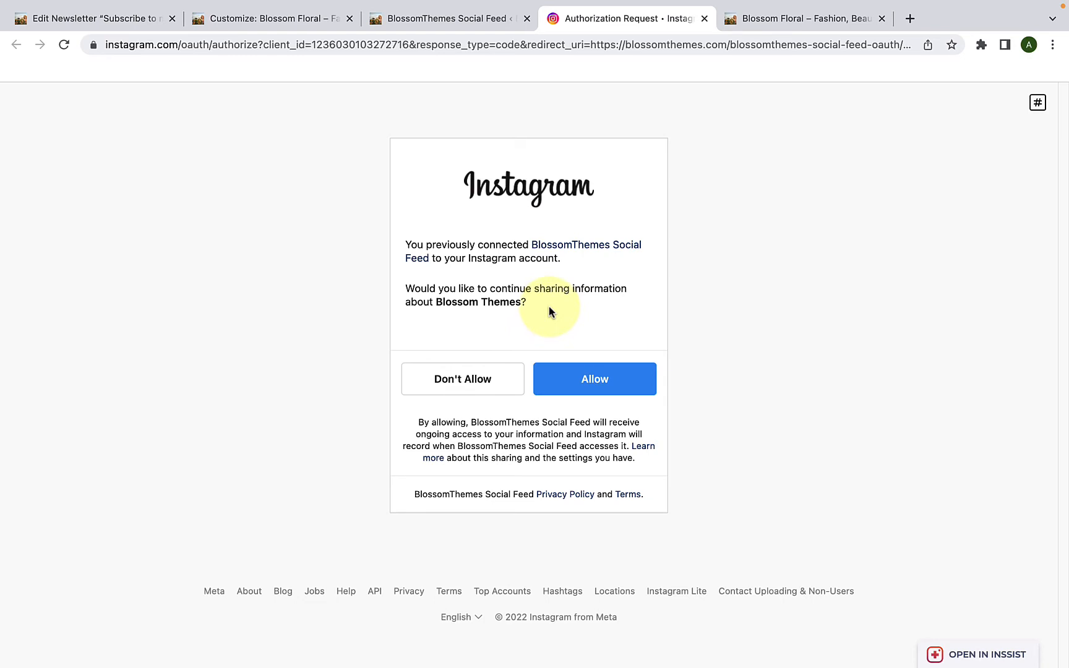
left_click(609, 387)
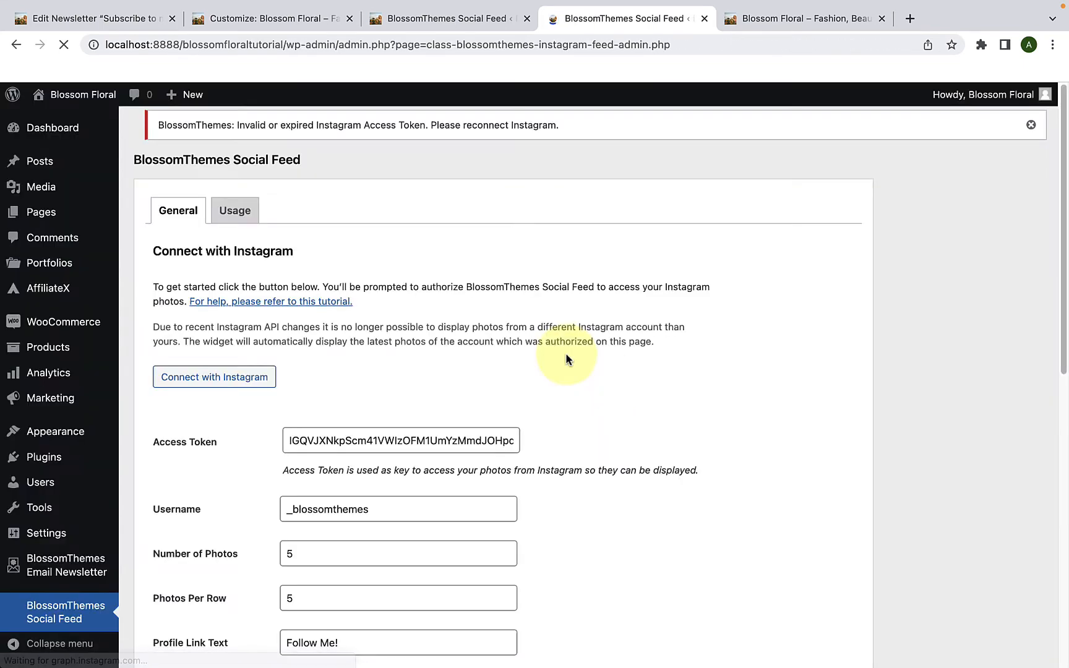
- Set the Instagram feed's Number of Photos to 10
scroll(563, 356, "down", 3)
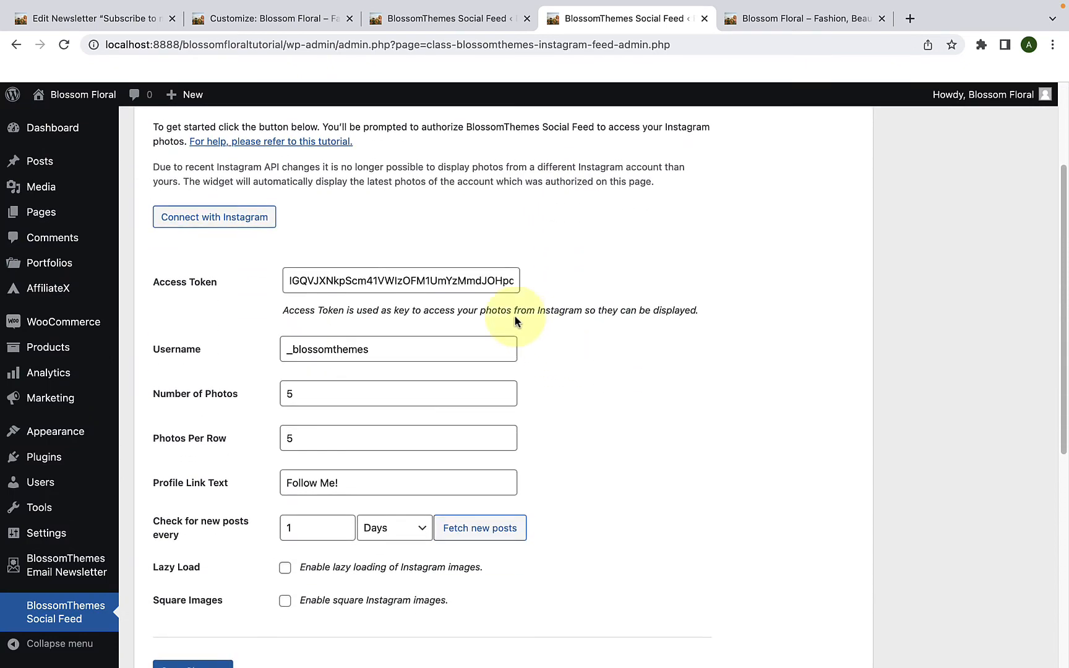
scroll(424, 425, "down", 3)
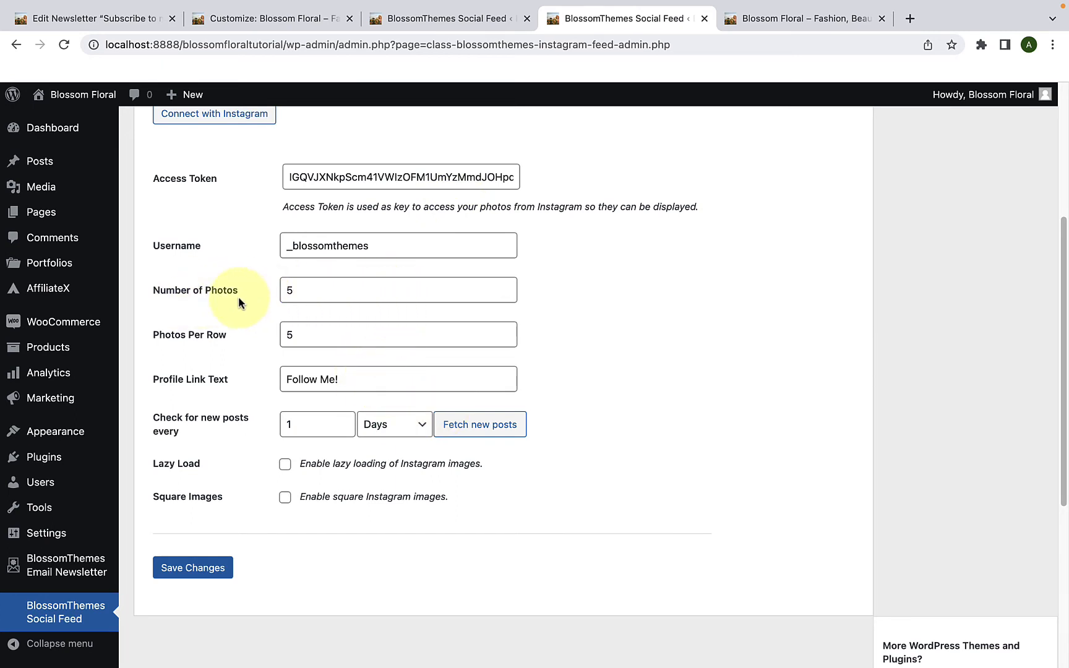
double_click(305, 289)
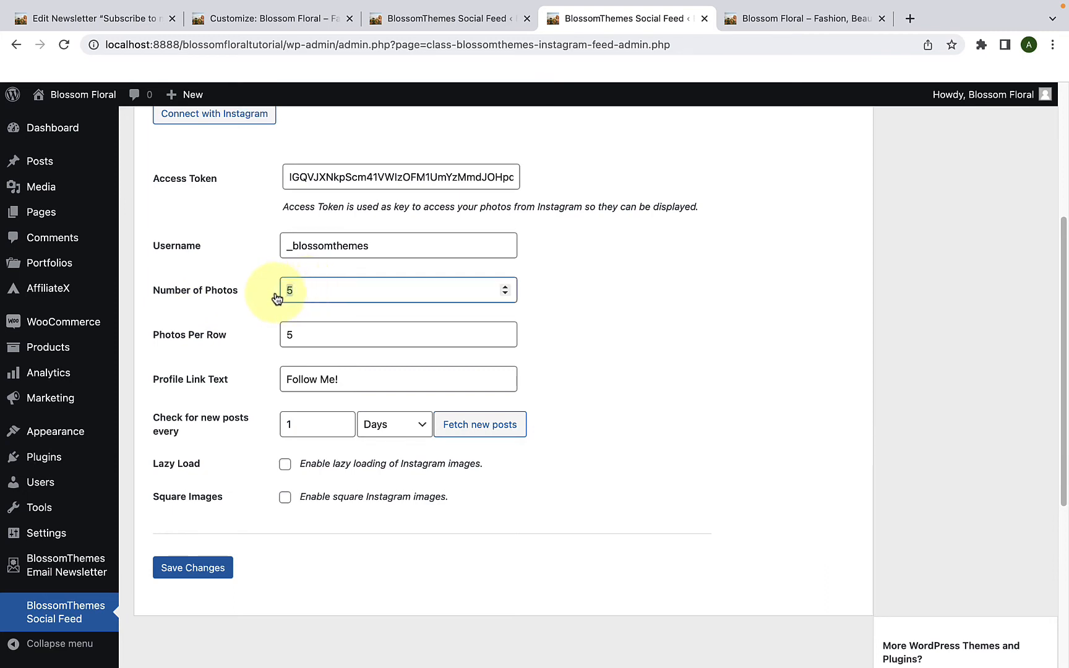
type("10")
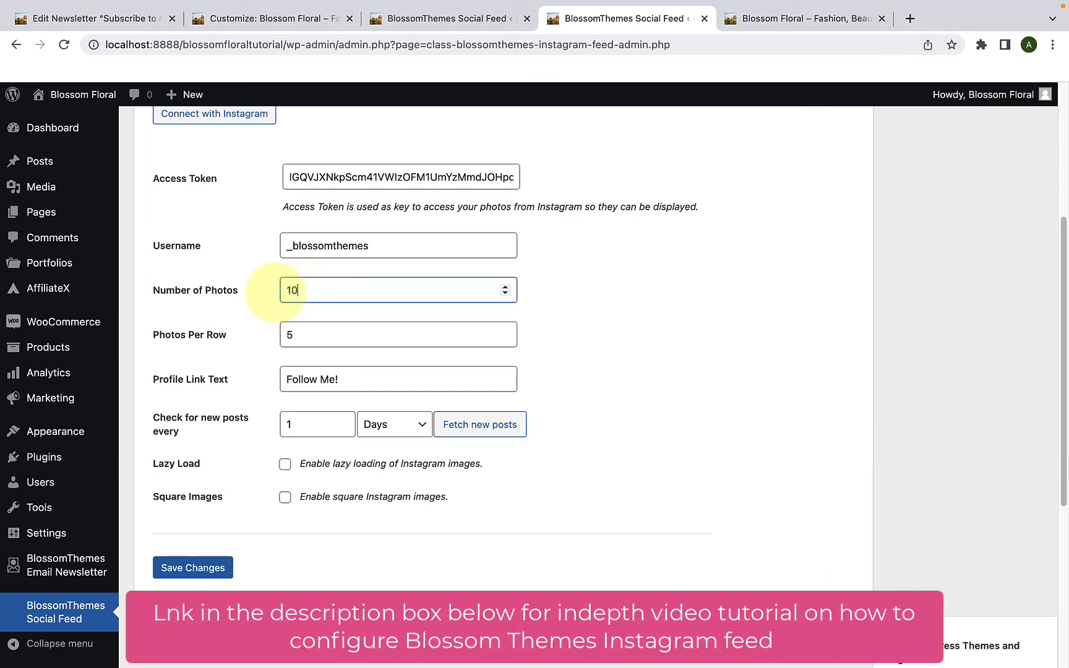
- Set the Instagram feed's Photos Per Row to 10, enable square Instagram images, and save the feed settings
double_click(293, 335)
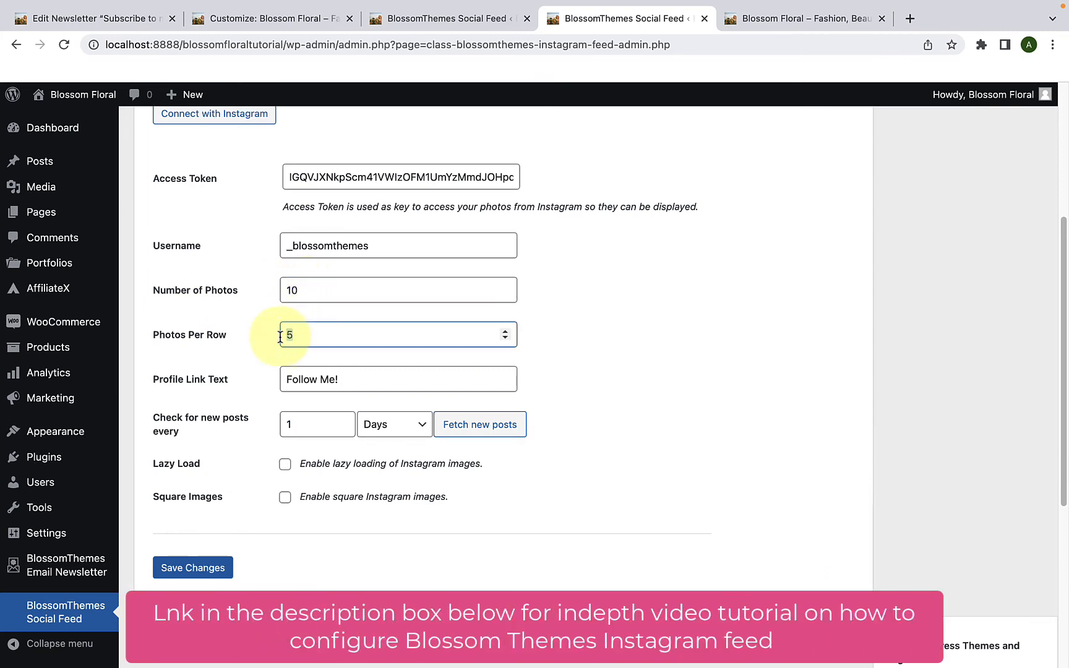
type("10")
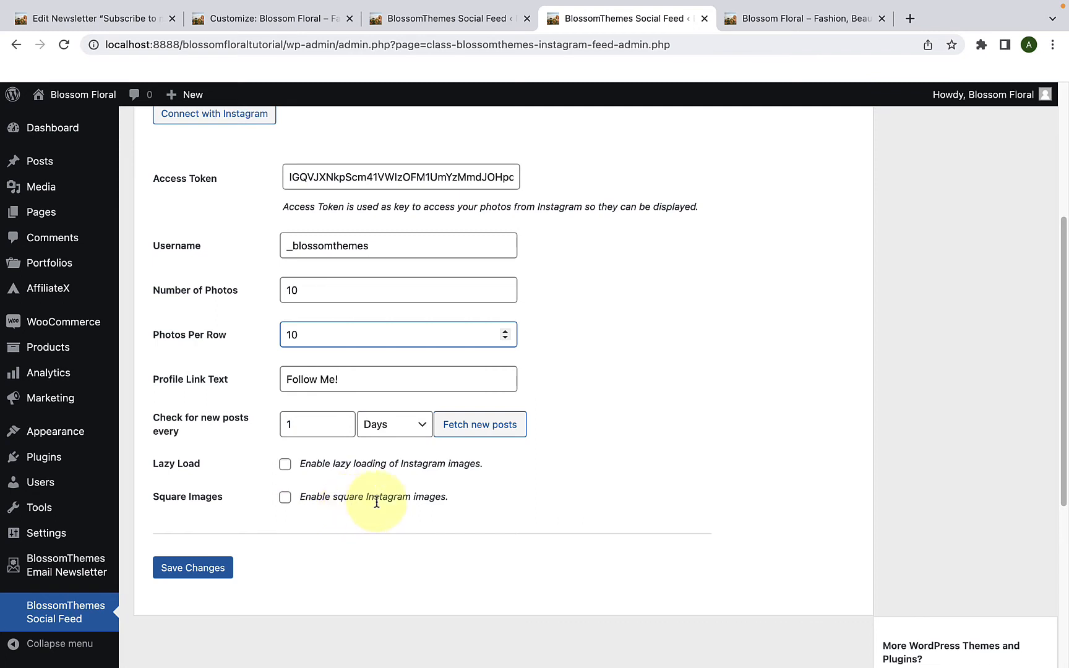
left_click(427, 506)
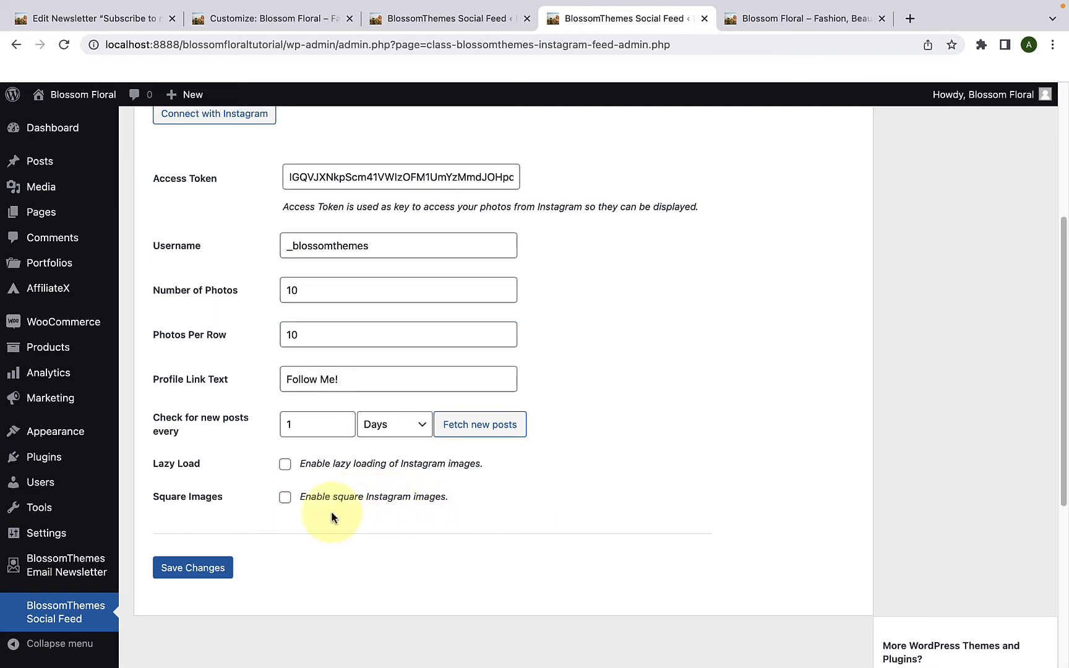
left_click(286, 501)
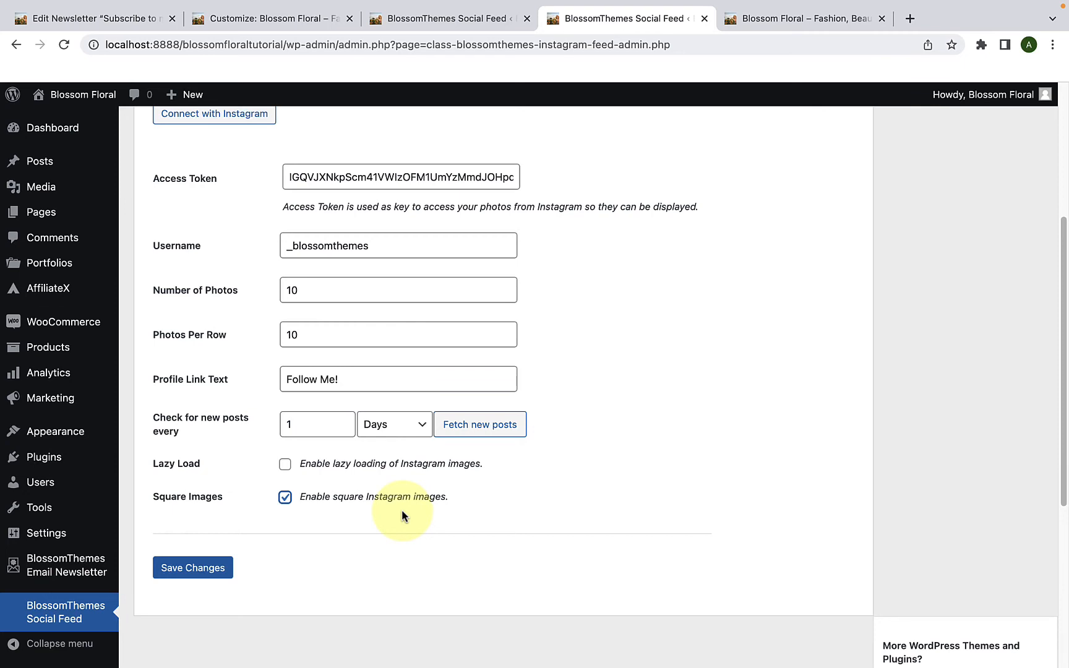
left_click(211, 569)
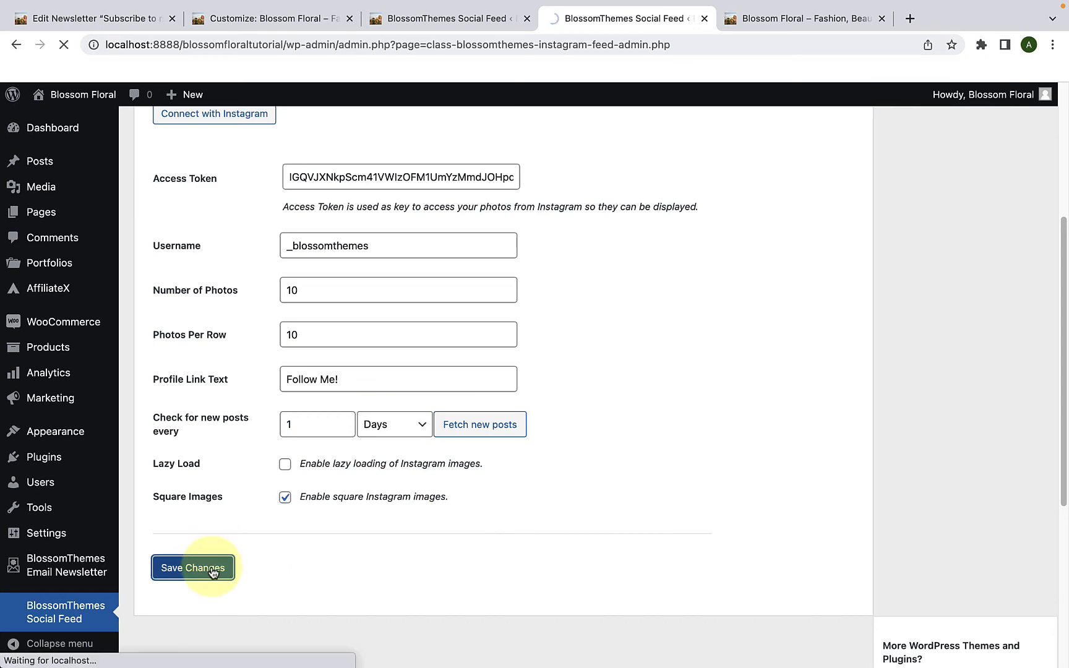
scroll(211, 567, "down", 2)
scroll(212, 566, "down", 5)
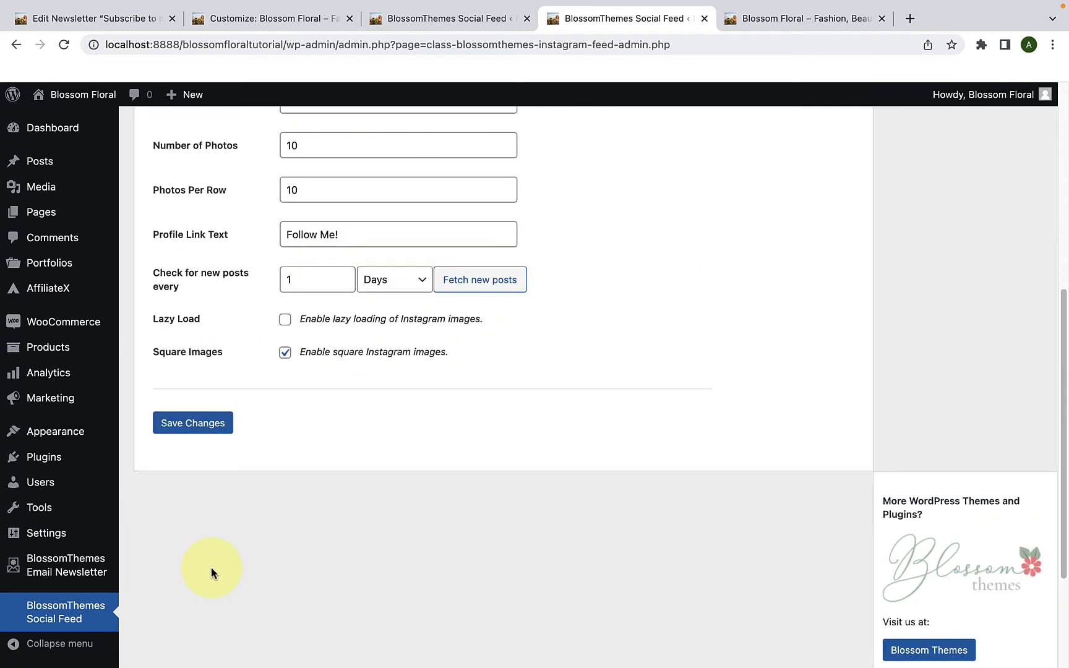
scroll(214, 489, "up", 4)
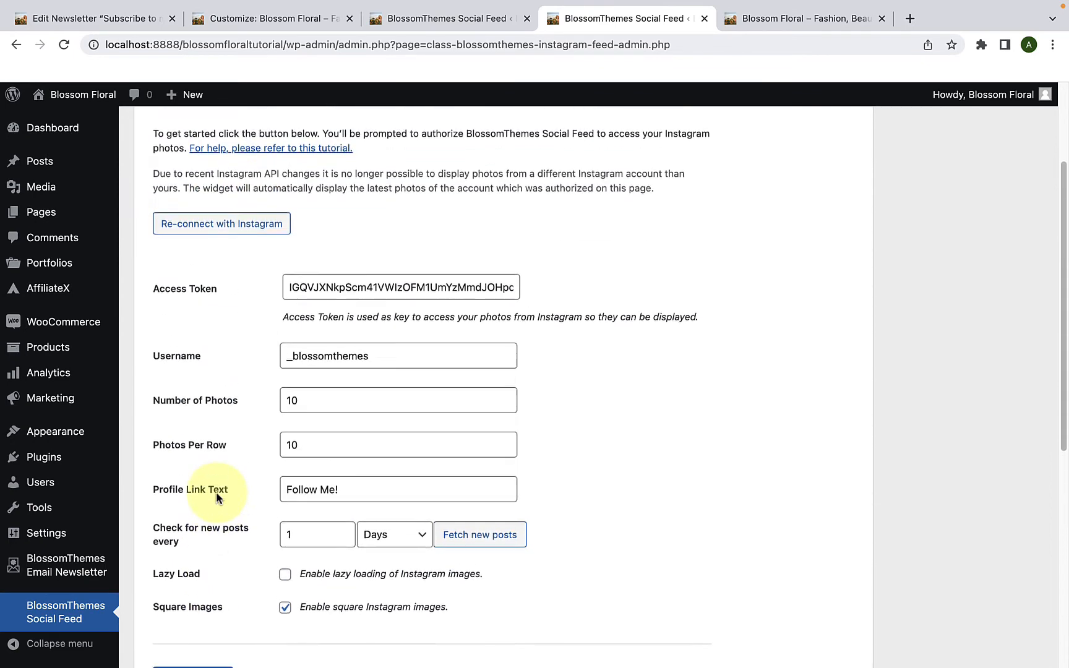
scroll(217, 495, "up", 2)
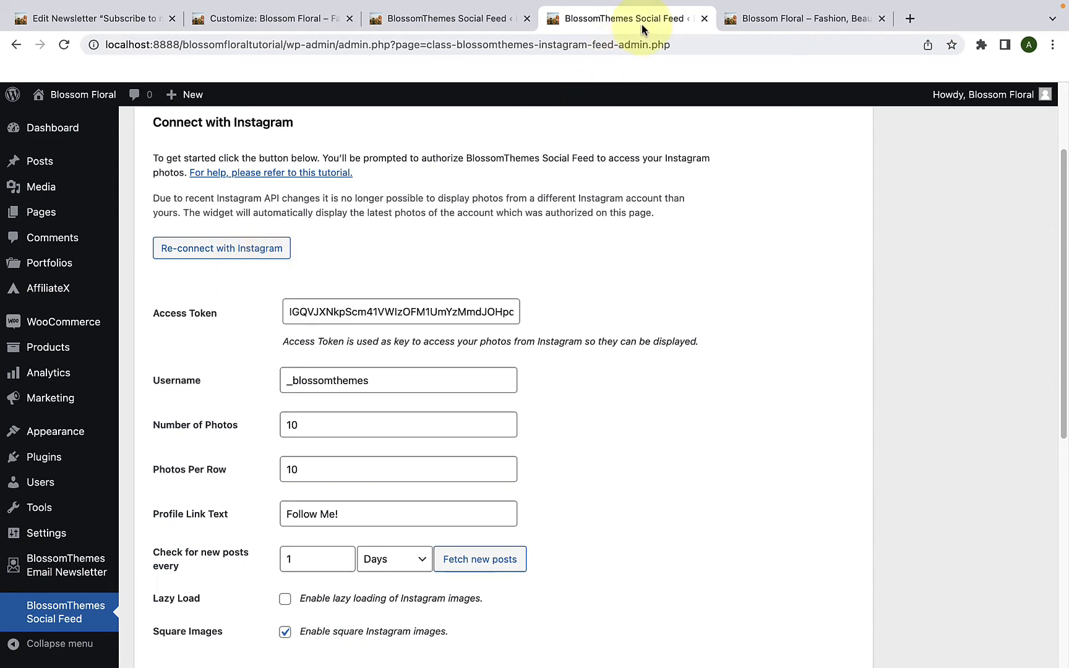
- Close both BlossomThemes Social Feed tabs and return to the customizer's Instagram Settings
left_click(703, 19)
left_click(511, 23)
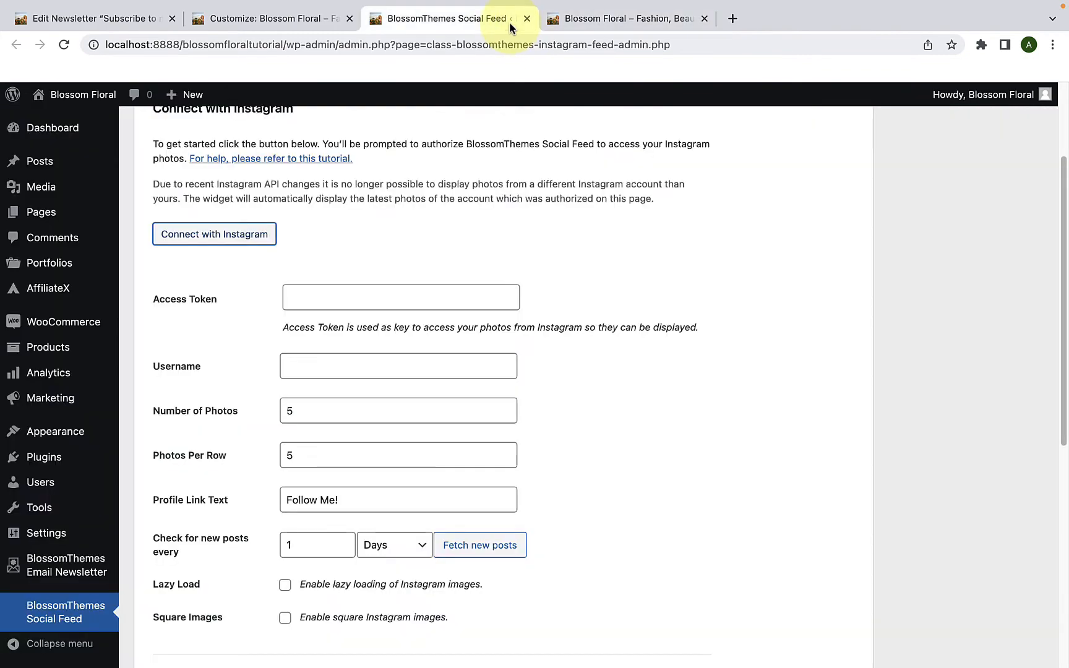
left_click(527, 19)
left_click(307, 22)
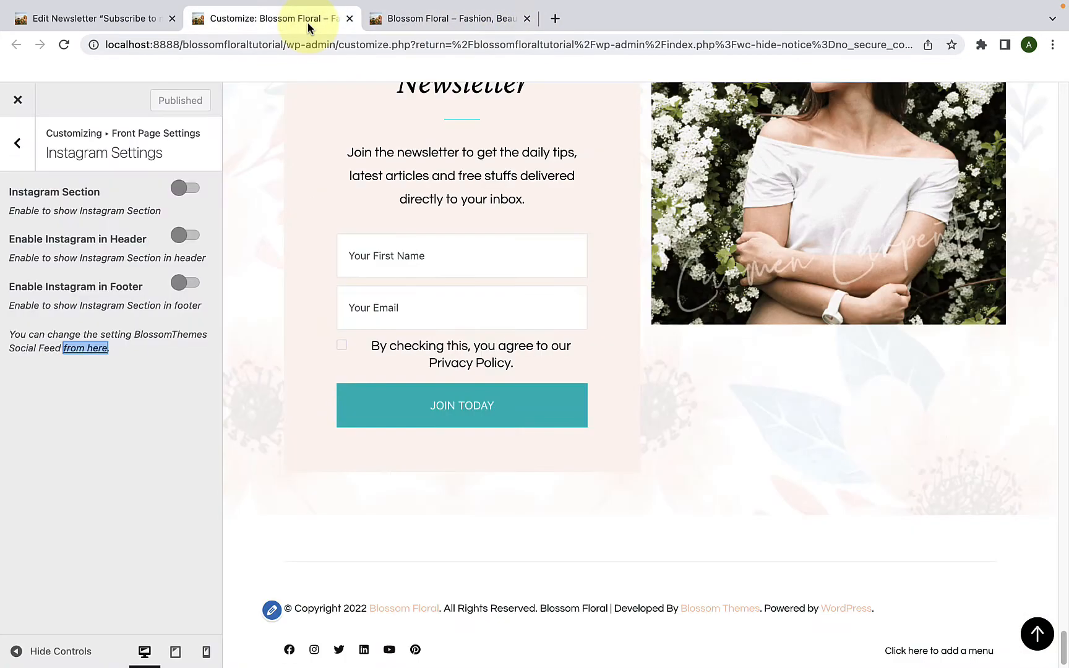
left_click(190, 385)
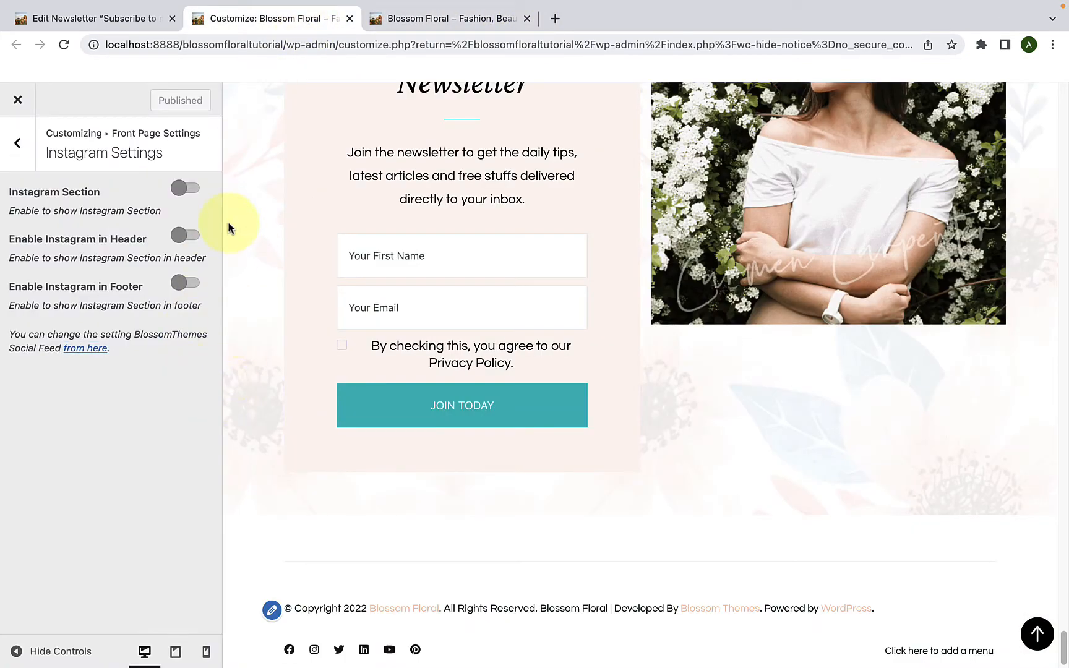
- Enable the Instagram Section along with its footer and header display, and publish the changes
left_click(189, 190)
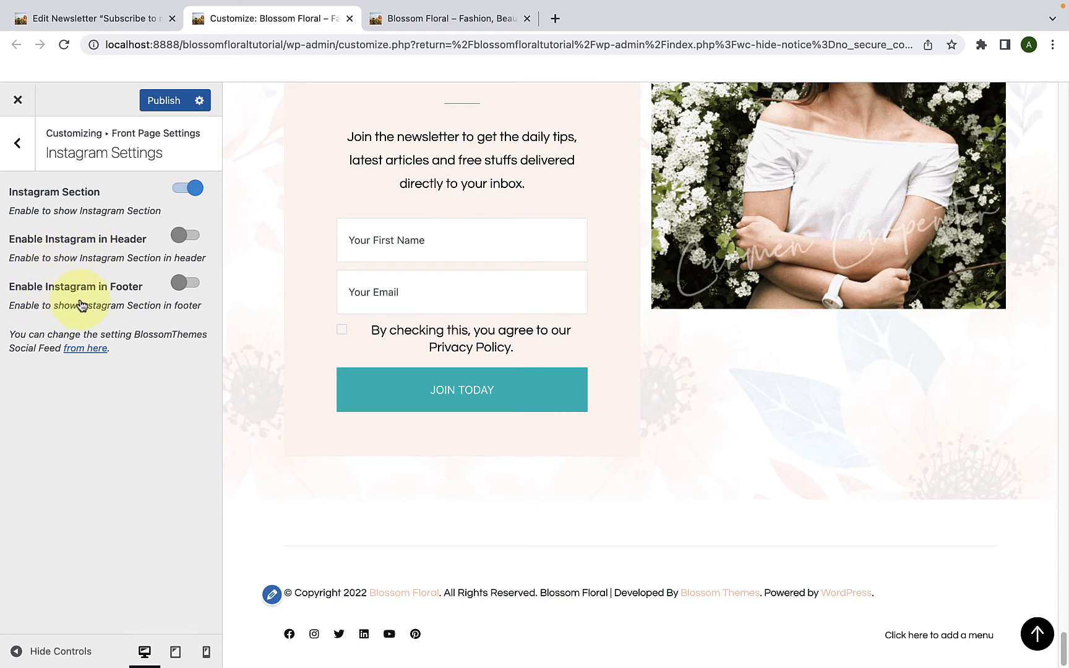
left_click(188, 291)
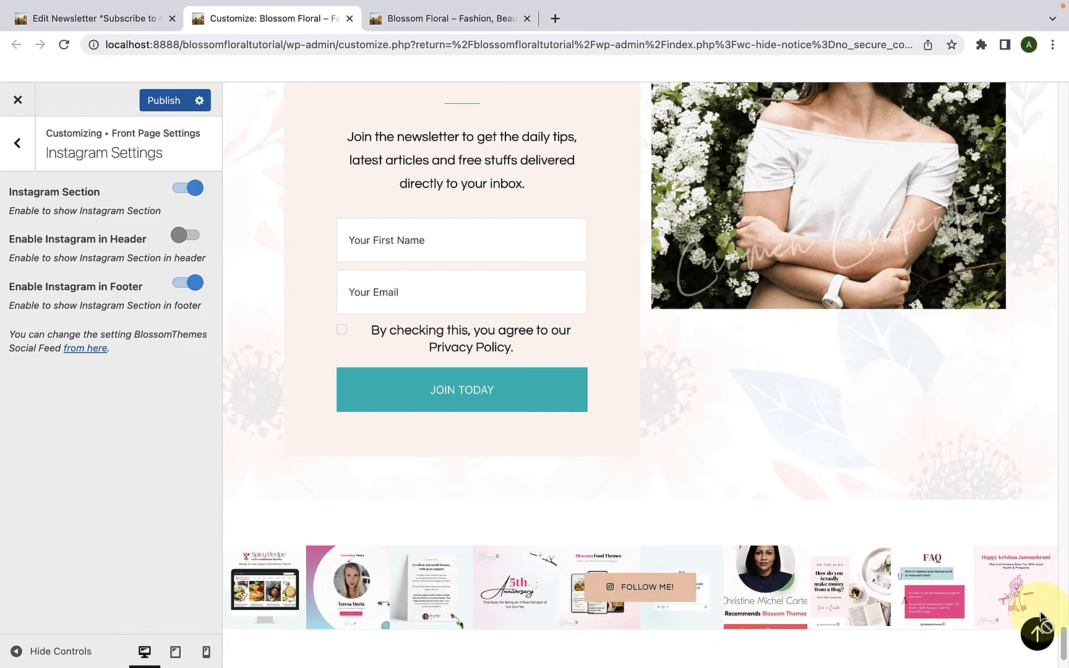
left_click(1044, 633)
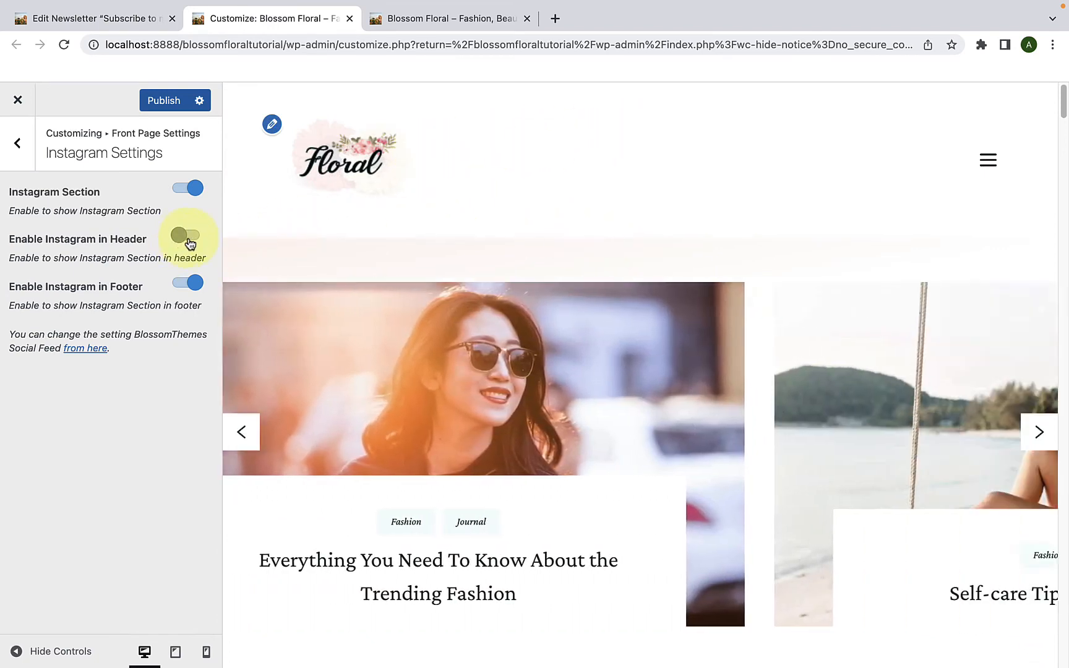
left_click(189, 237)
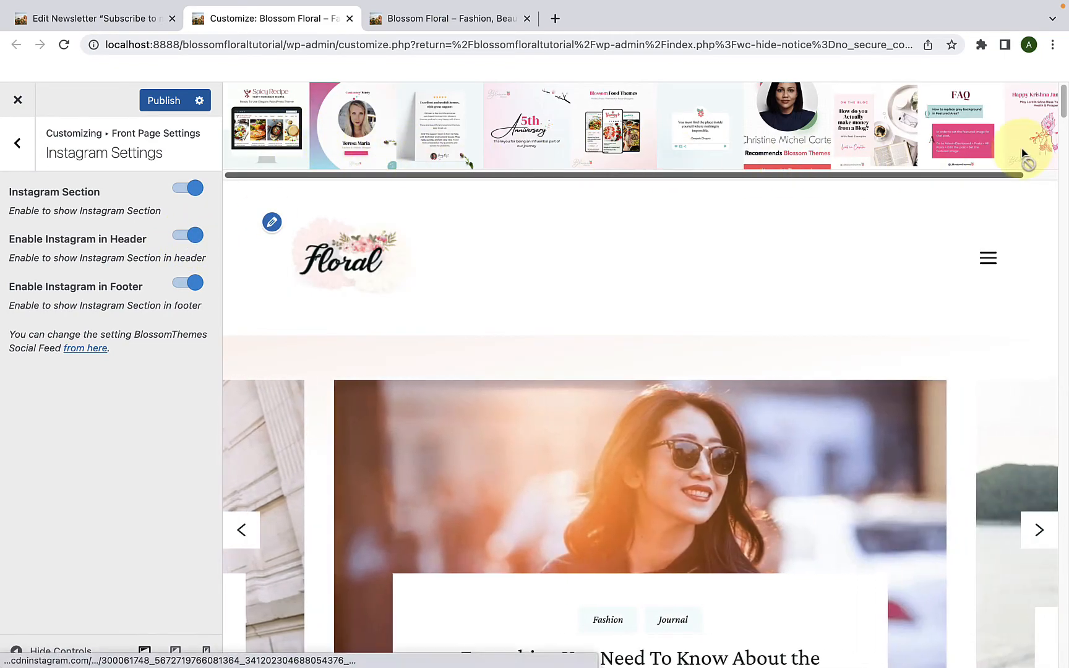
left_click(164, 110)
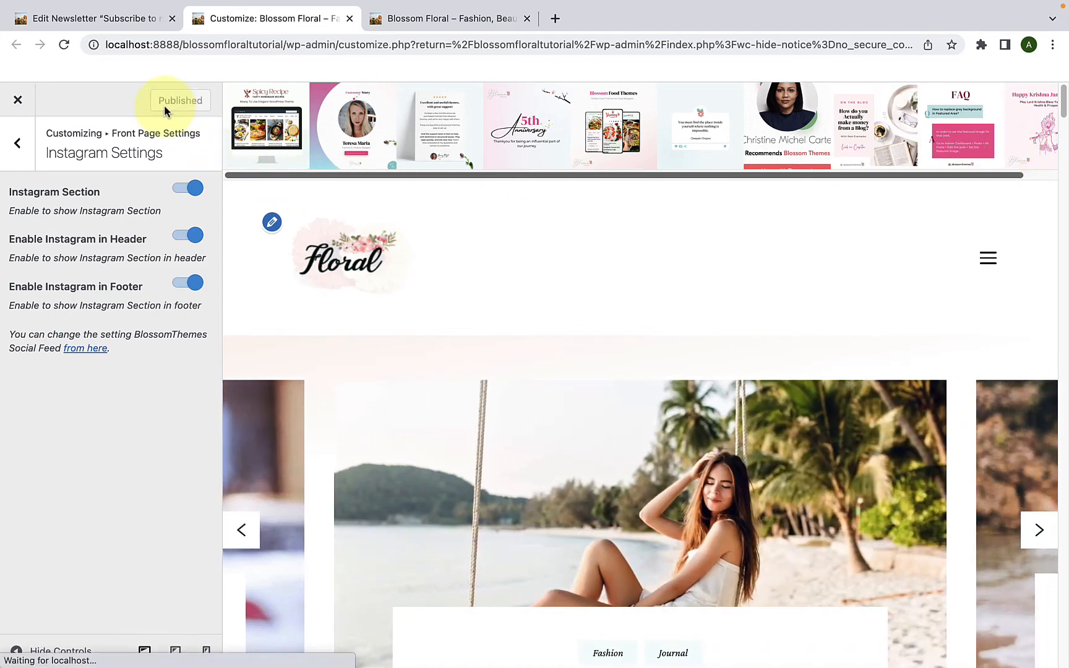
- Reload the live Blossom Floral front page and check the Instagram feed in the header and footer
left_click(418, 24)
left_click(1038, 632)
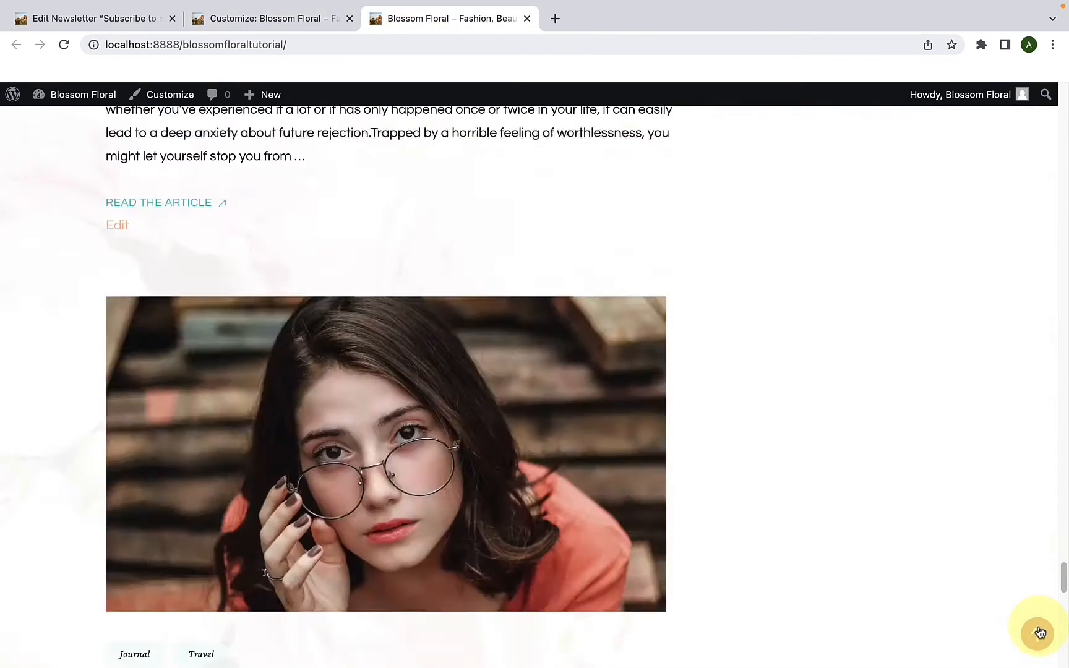
left_click(64, 45)
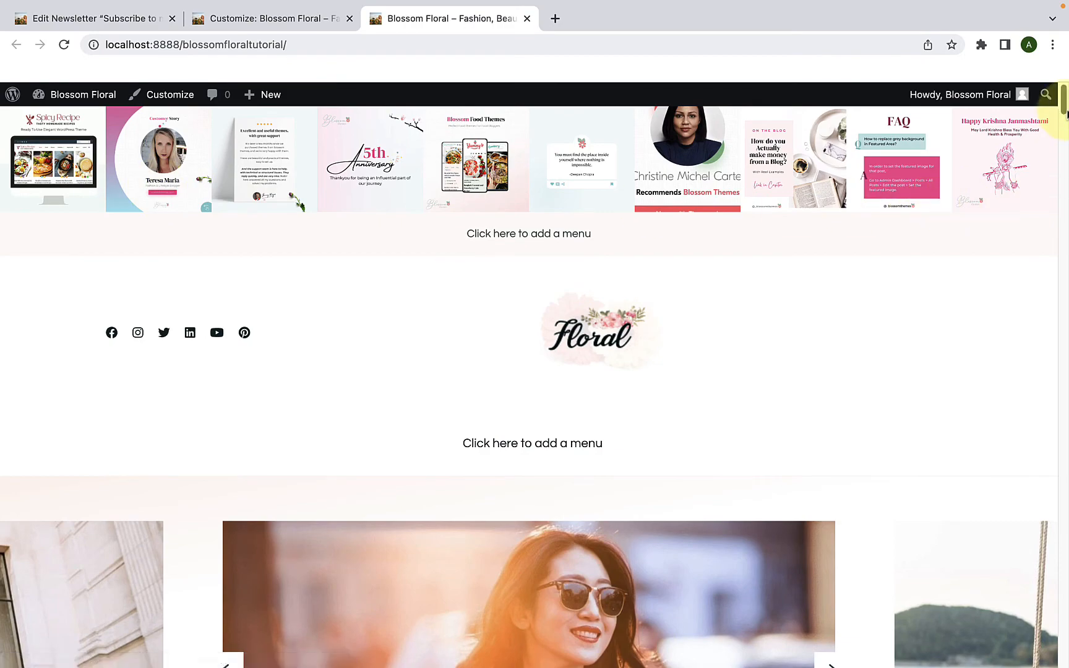
left_click_drag(1066, 115, 1064, 659)
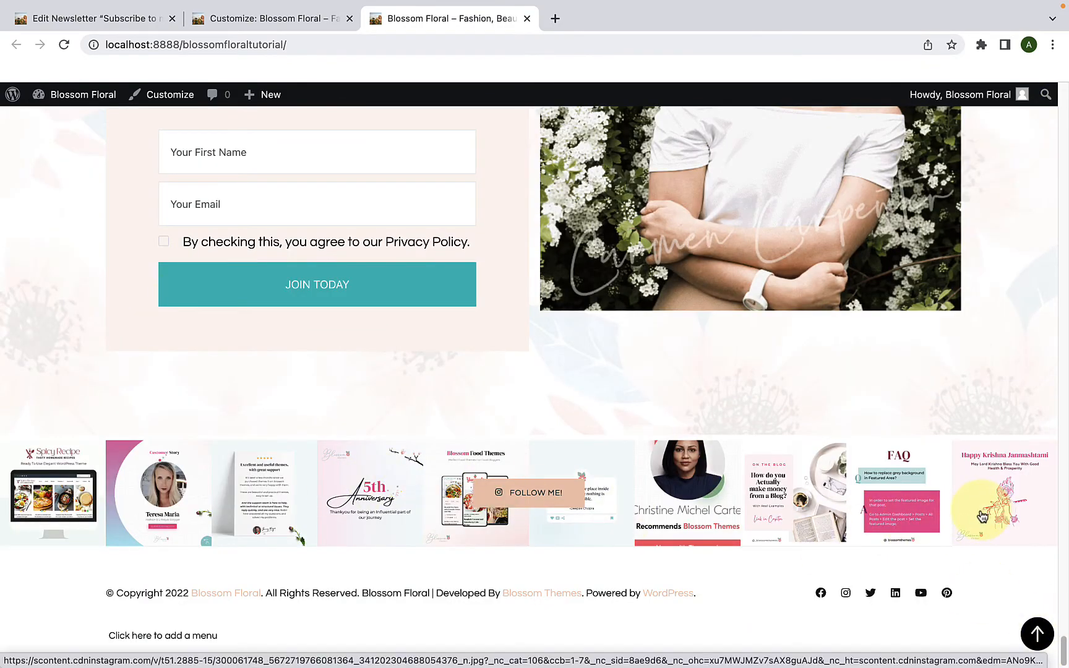
- Return to the customizer, leave Front Page Settings, and open the theme's Layout Settings
left_click(279, 25)
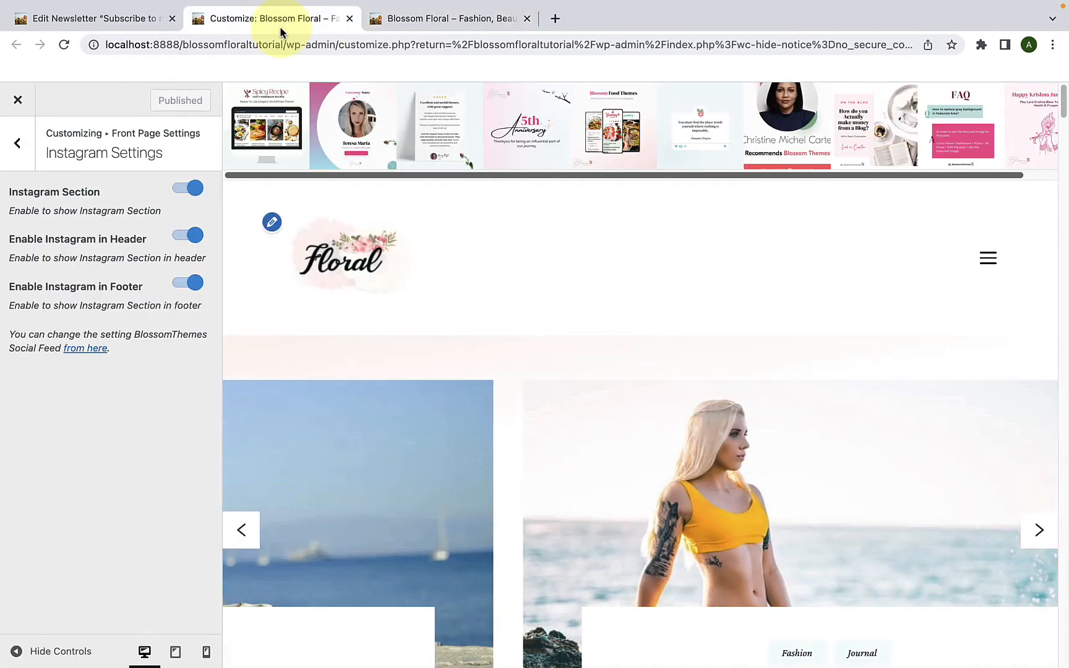
left_click(18, 157)
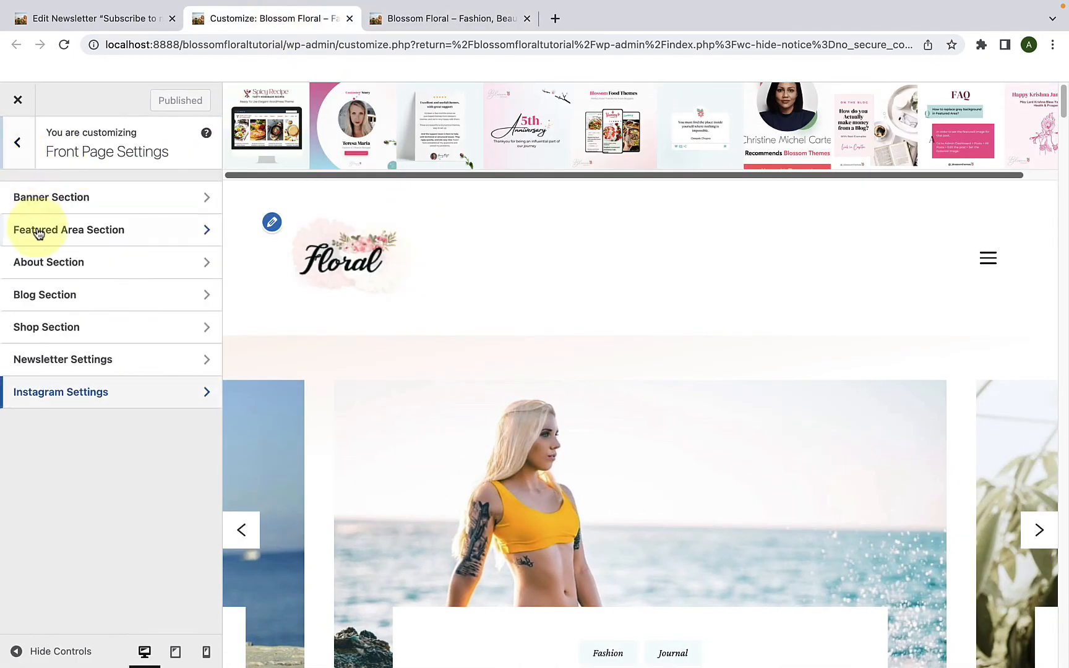
left_click(23, 147)
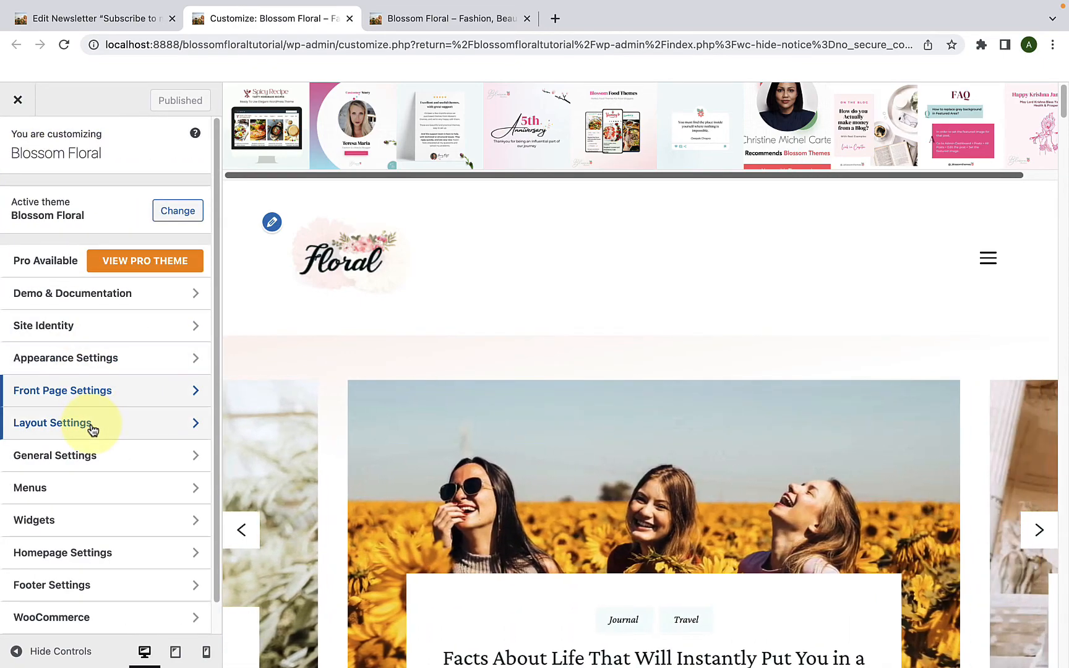
left_click(88, 423)
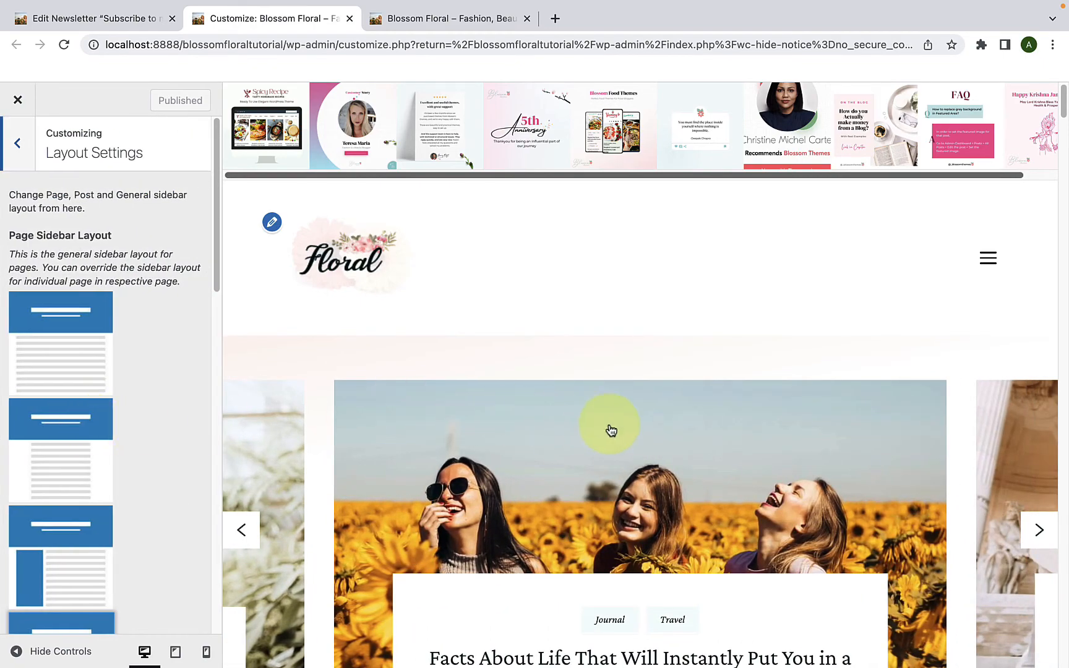
- Examine the page, post and default sidebar layout options in Layout Settings
scroll(613, 440, "down", 10)
scroll(609, 440, "down", 2)
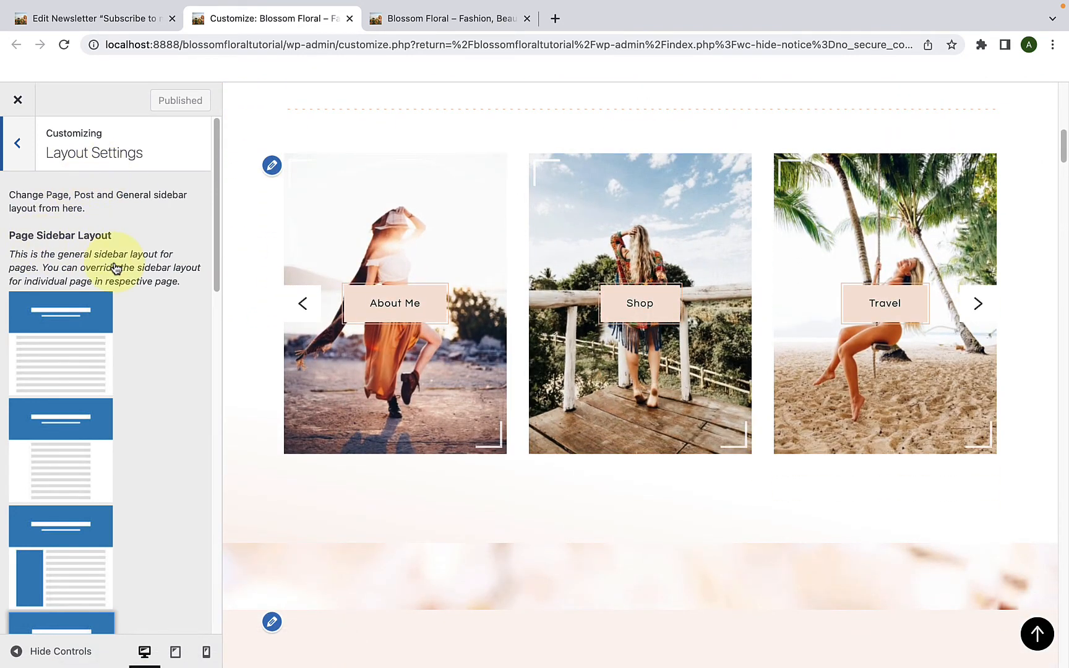
scroll(130, 411, "down", 5)
scroll(130, 412, "down", 9)
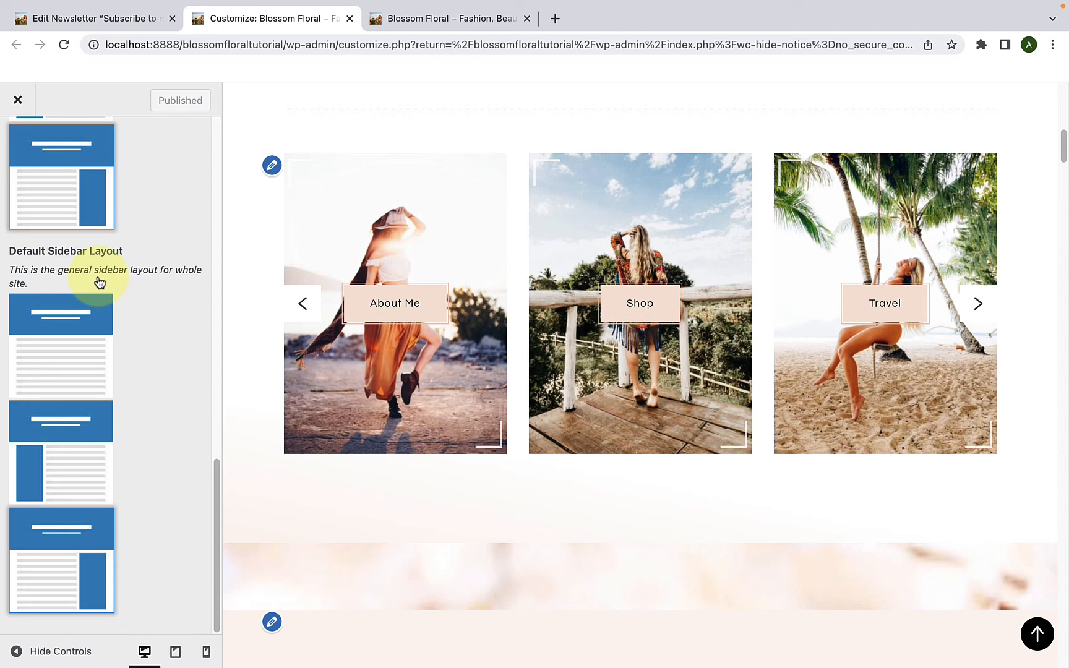
scroll(100, 284, "up", 6)
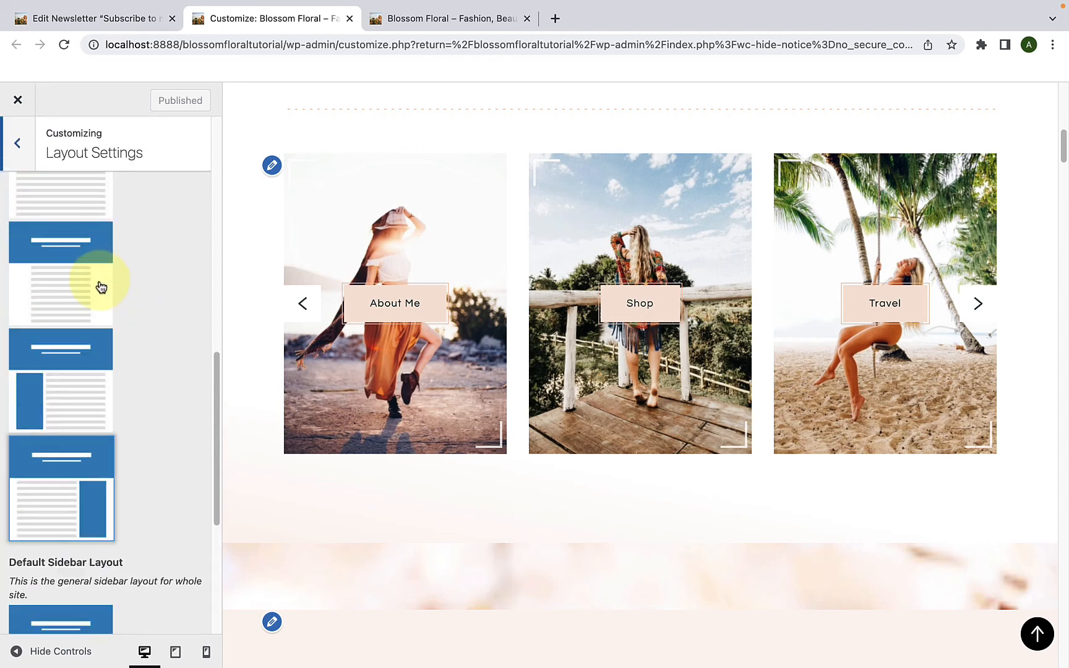
scroll(100, 288, "up", 5)
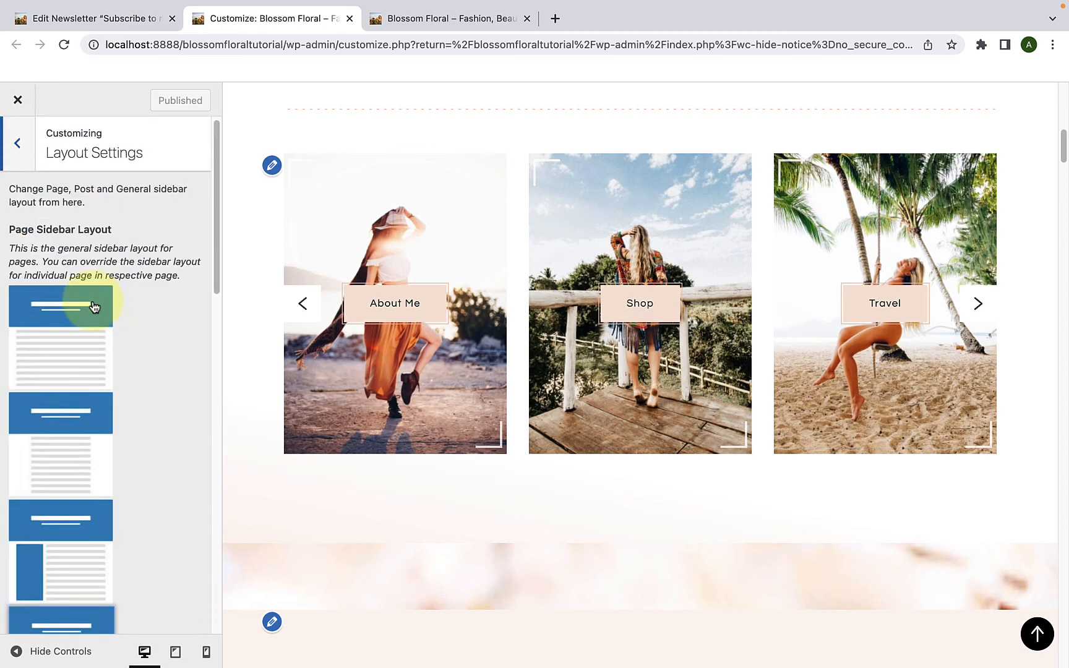
scroll(91, 281, "down", 4)
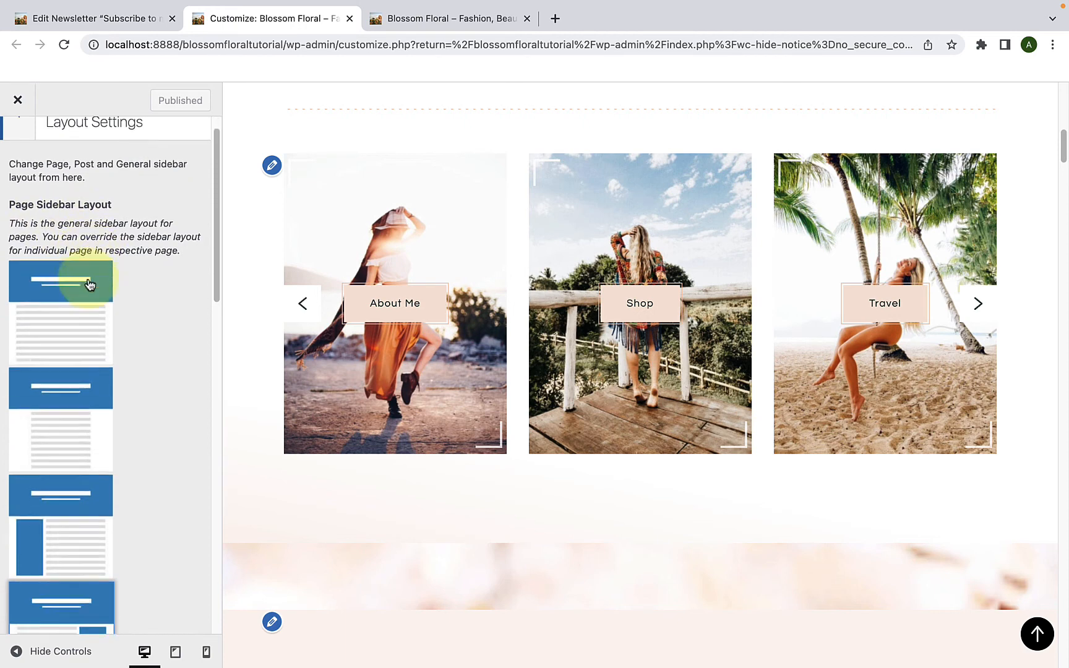
scroll(91, 248, "down", 10)
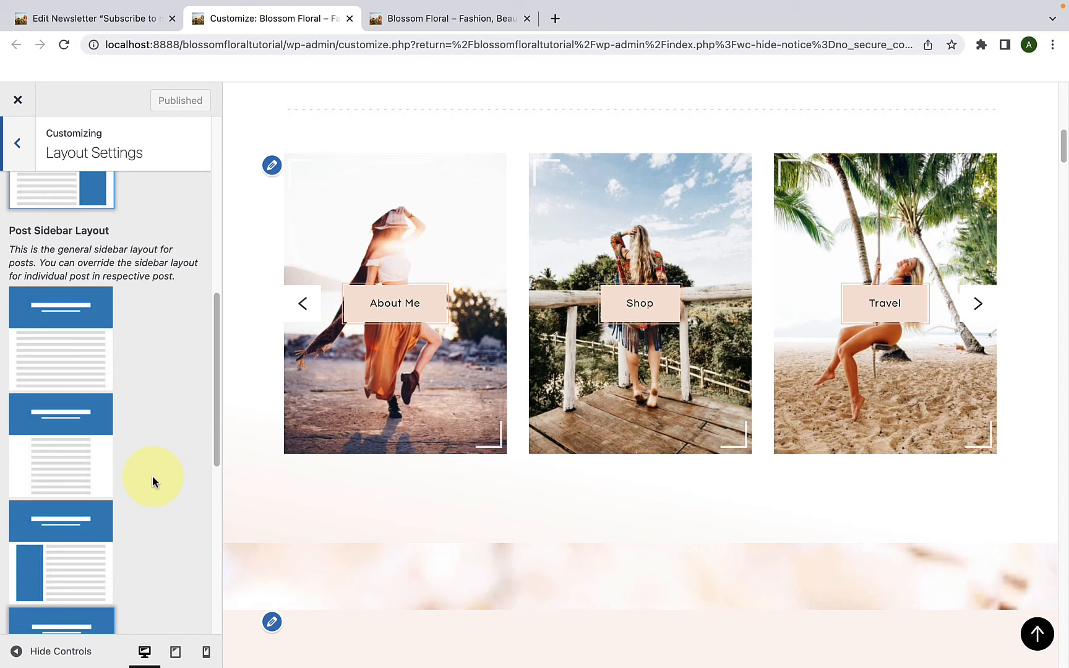
scroll(153, 476, "down", 8)
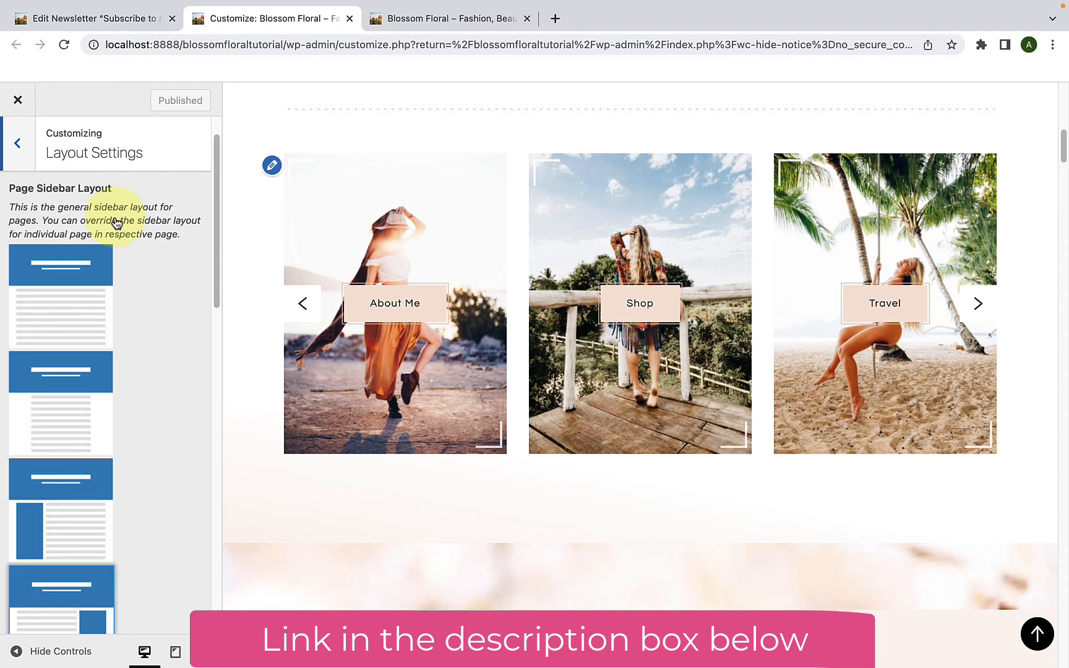
scroll(116, 223, "down", 10)
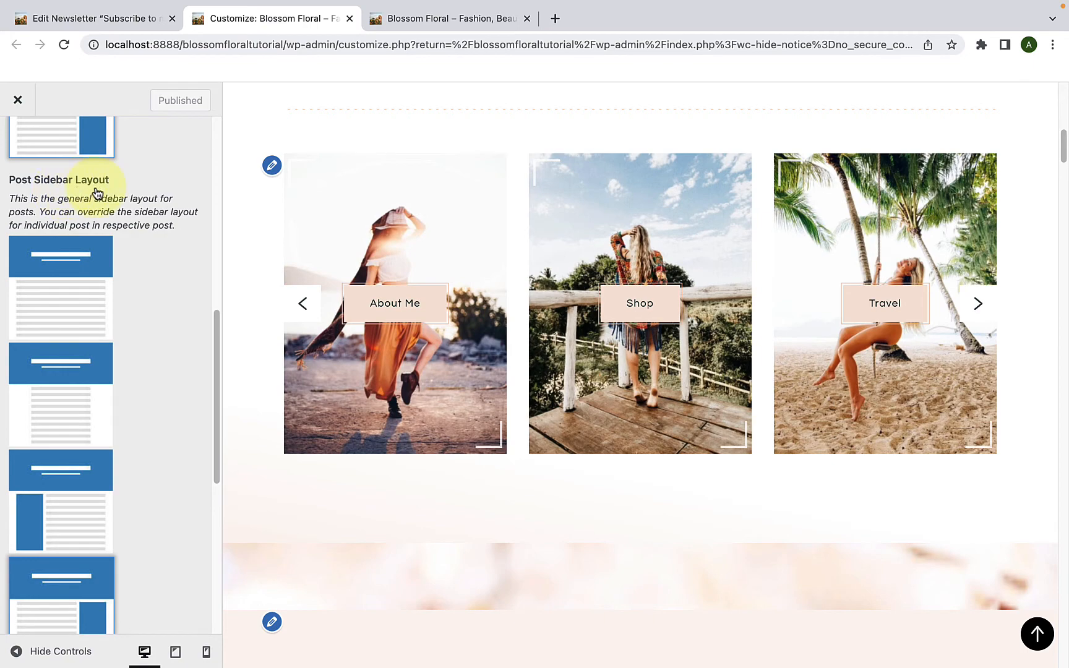
- Open the blog post "How To Create The Perfect Lifestyle and Fashion Journal" in the customizer preview
scroll(395, 375, "down", 15)
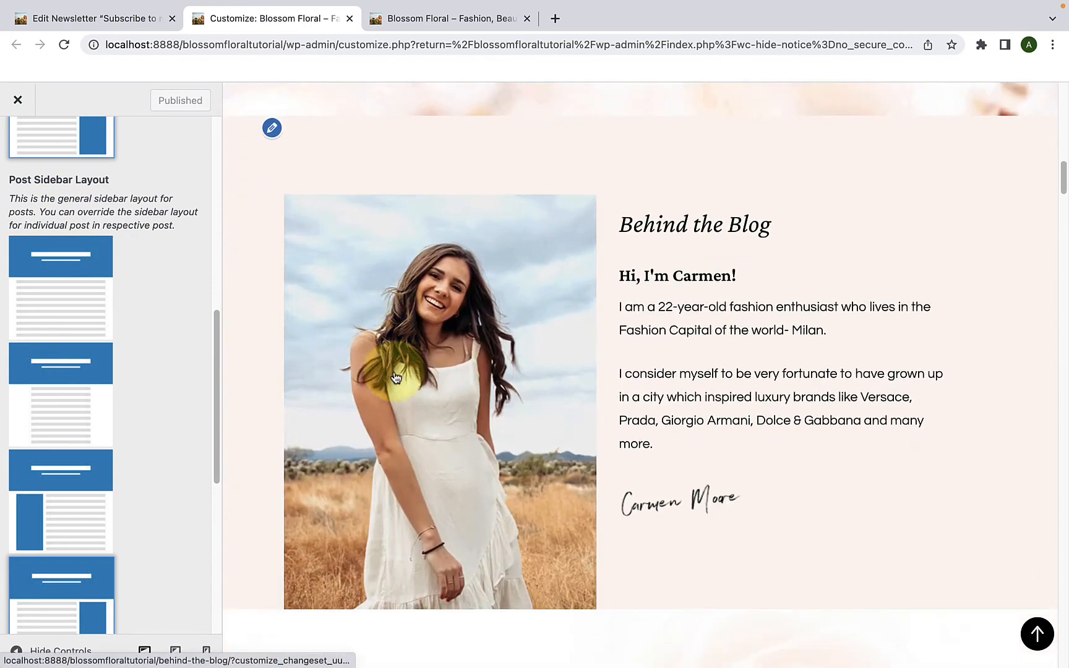
scroll(397, 377, "down", 6)
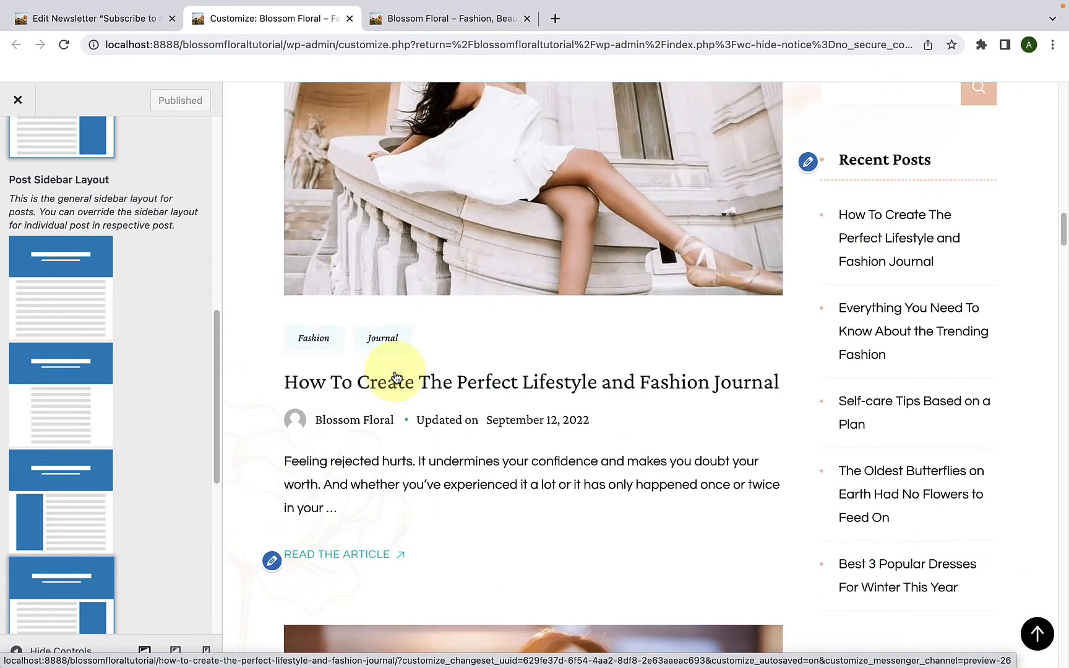
left_click(361, 384)
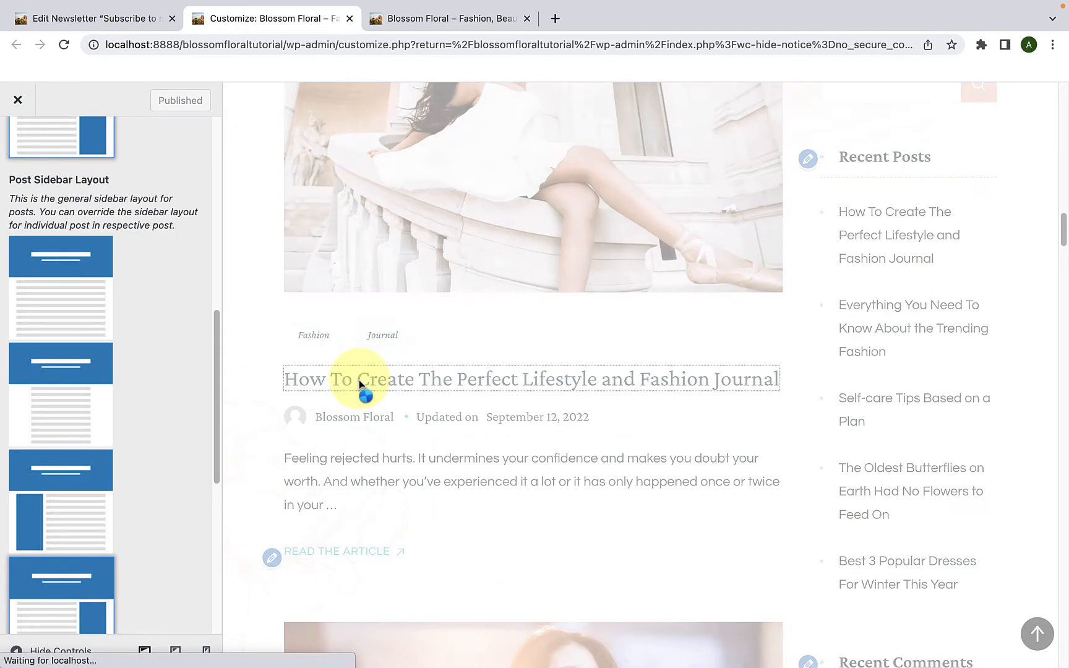
scroll(361, 384, "down", 15)
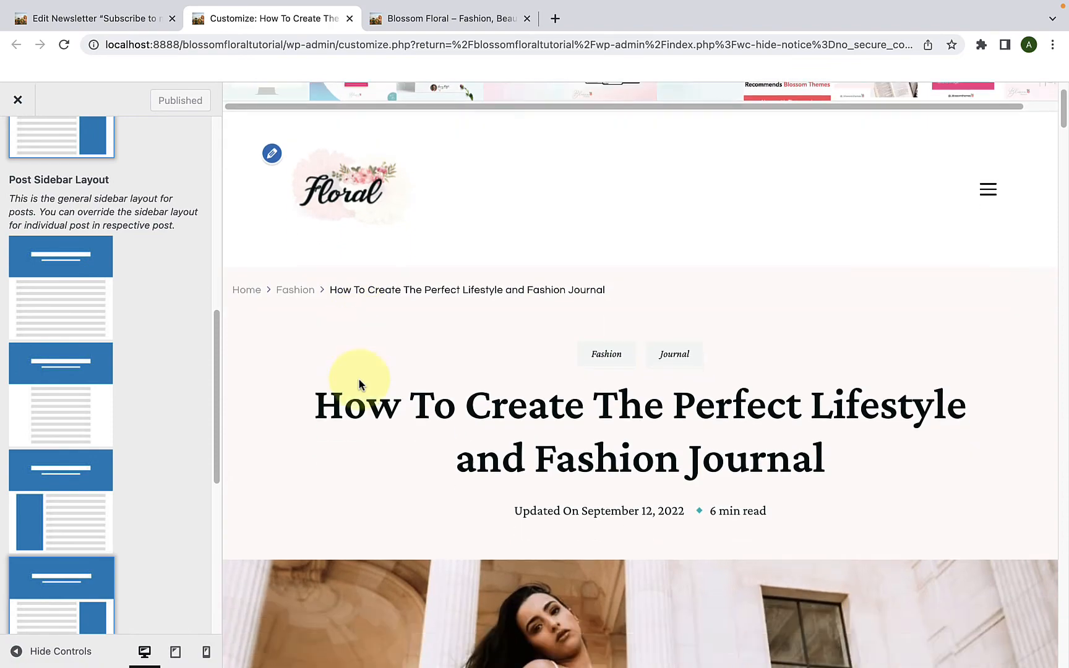
- Examine the sidebar beside the post content in the customizer preview
scroll(360, 383, "down", 1)
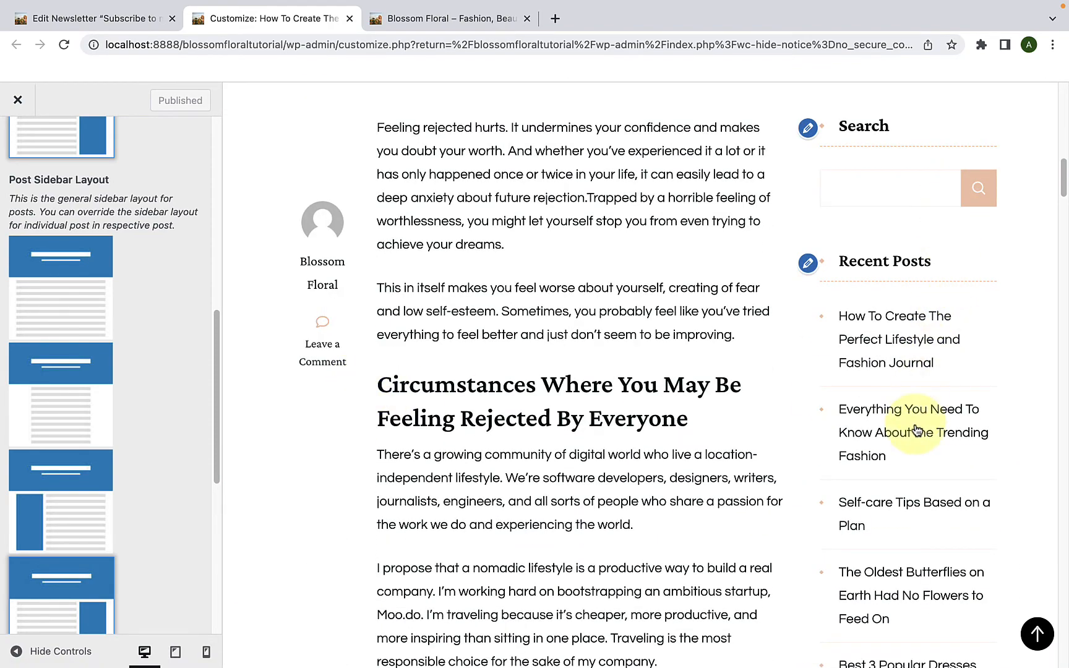
scroll(922, 498, "down", 1)
scroll(922, 499, "up", 3)
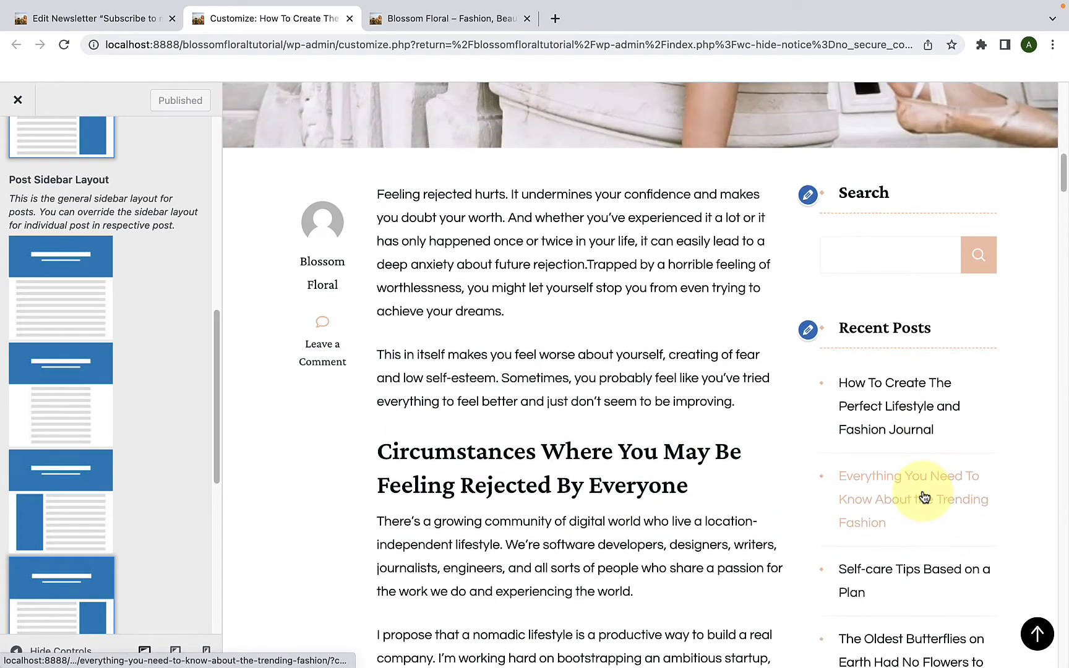
scroll(924, 489, "down", 10)
scroll(924, 480, "up", 8)
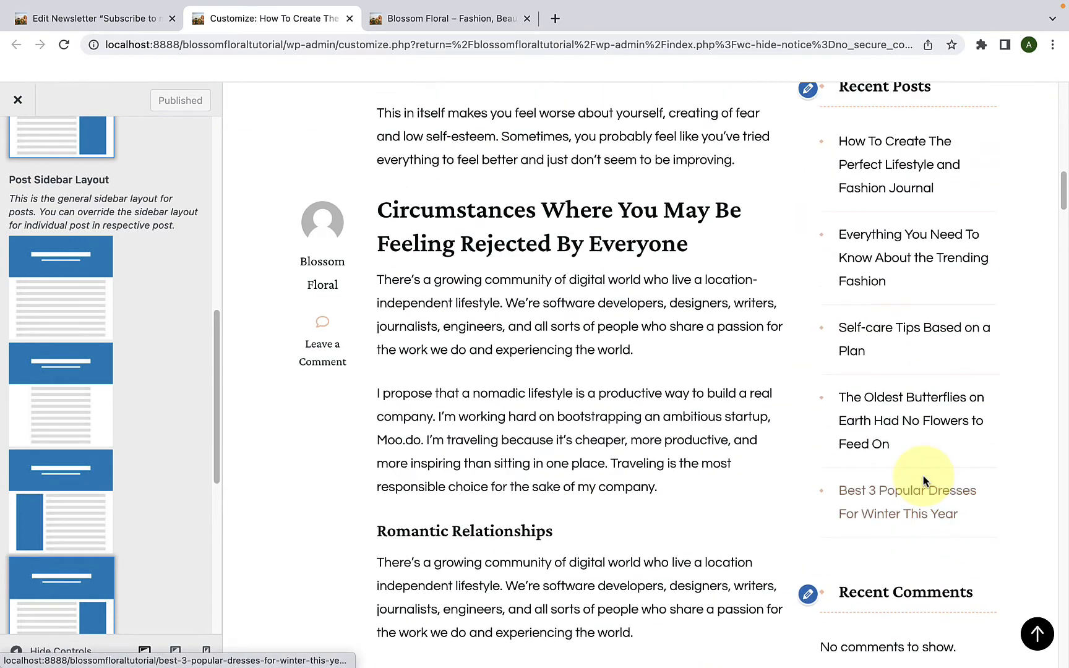
scroll(125, 377, "down", 4)
- Set the Post Sidebar Layout to the left sidebar option and check the post in the preview
scroll(126, 382, "down", 3)
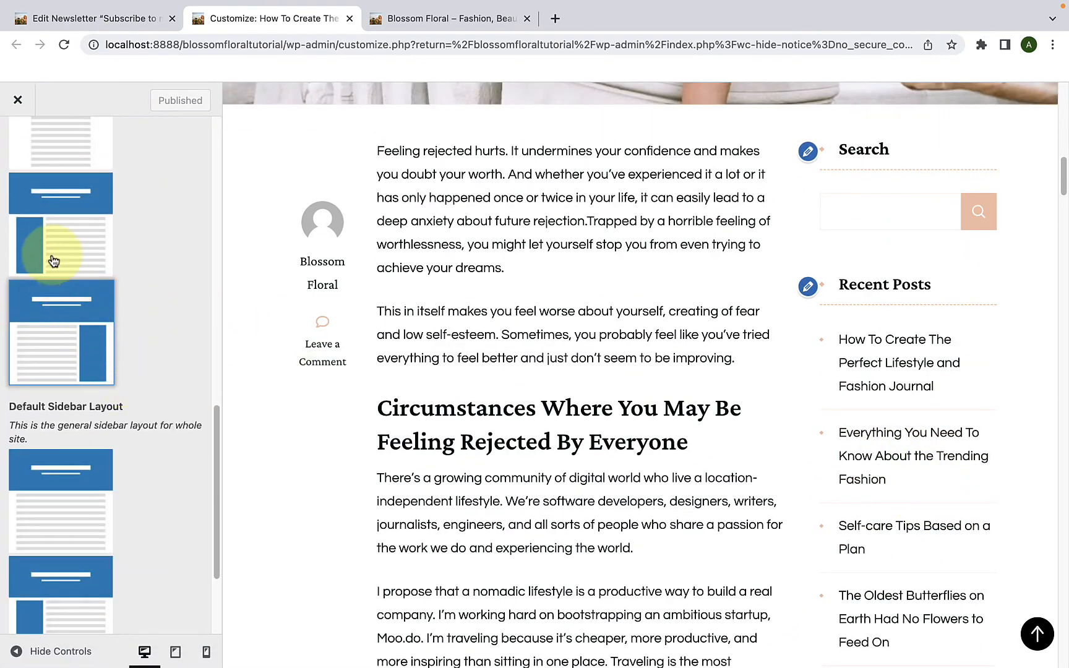
left_click(54, 254)
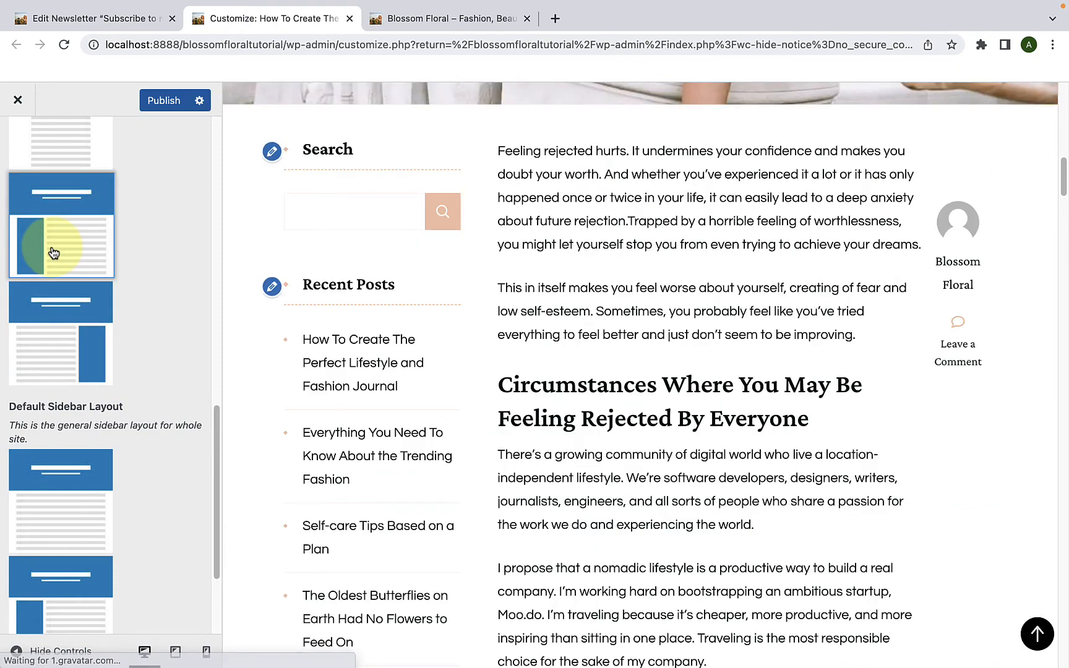
scroll(454, 353, "down", 5)
scroll(447, 353, "up", 2)
scroll(446, 353, "up", 5)
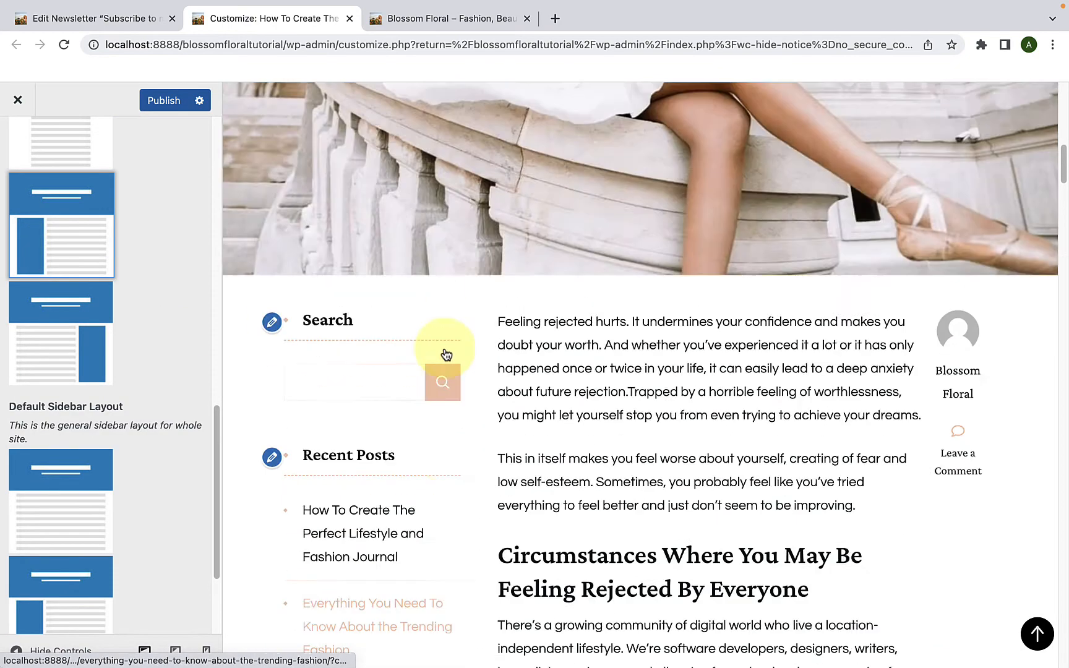
scroll(154, 260, "up", 2)
- Set the Post Sidebar Layout to the centered layout without a sidebar and review the post preview
scroll(114, 271, "up", 1)
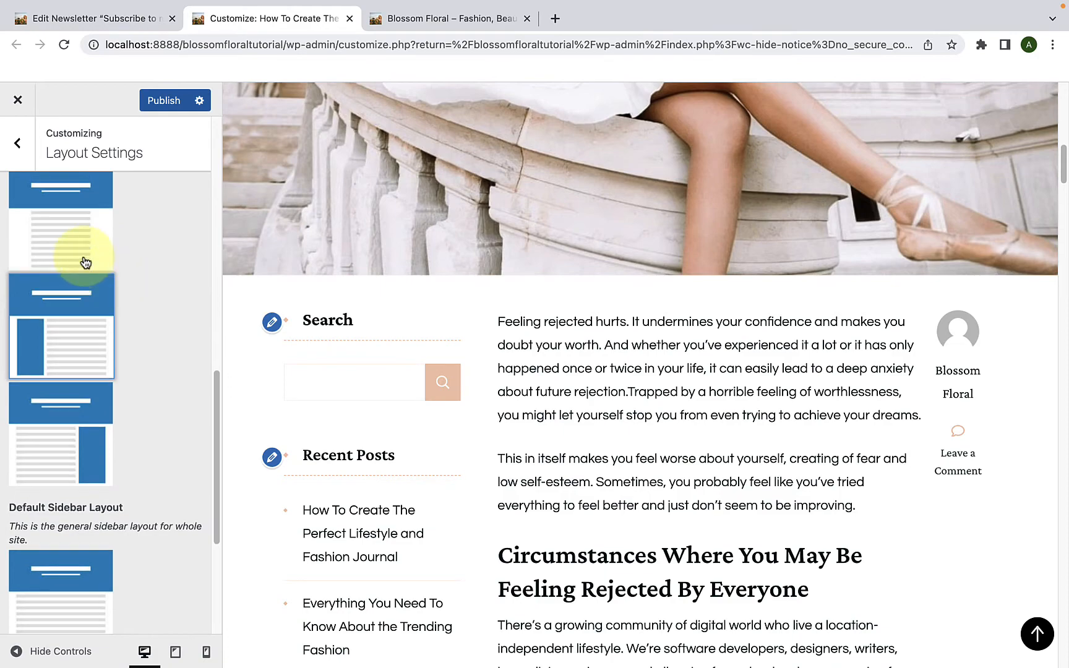
left_click(85, 273)
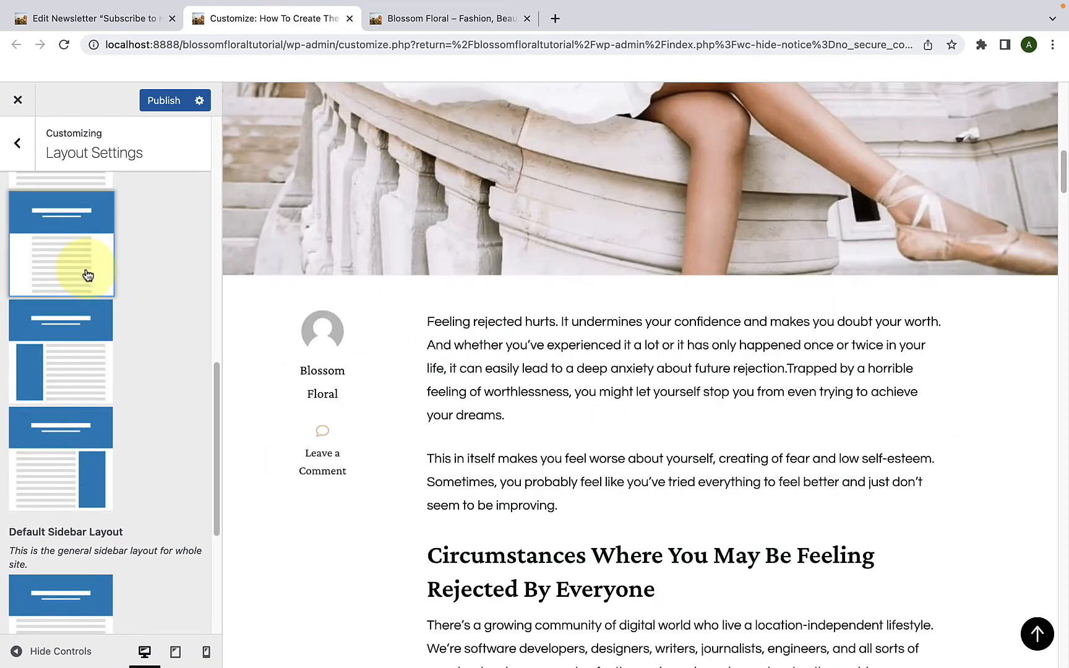
scroll(530, 389, "down", 4)
scroll(555, 382, "down", 4)
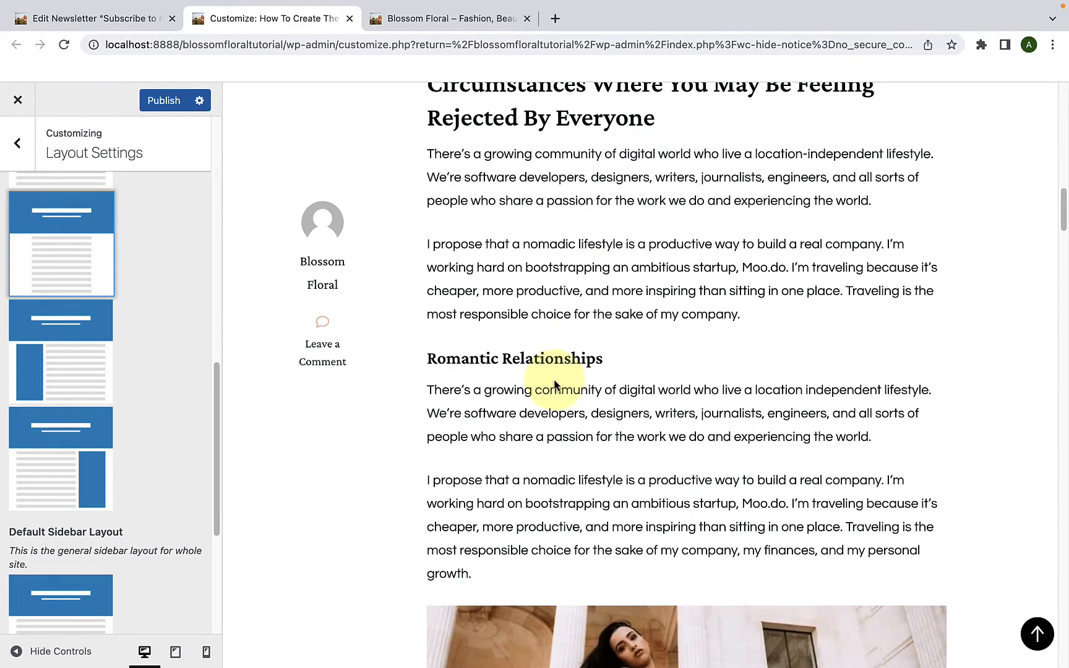
scroll(551, 379, "up", 7)
scroll(139, 291, "up", 1)
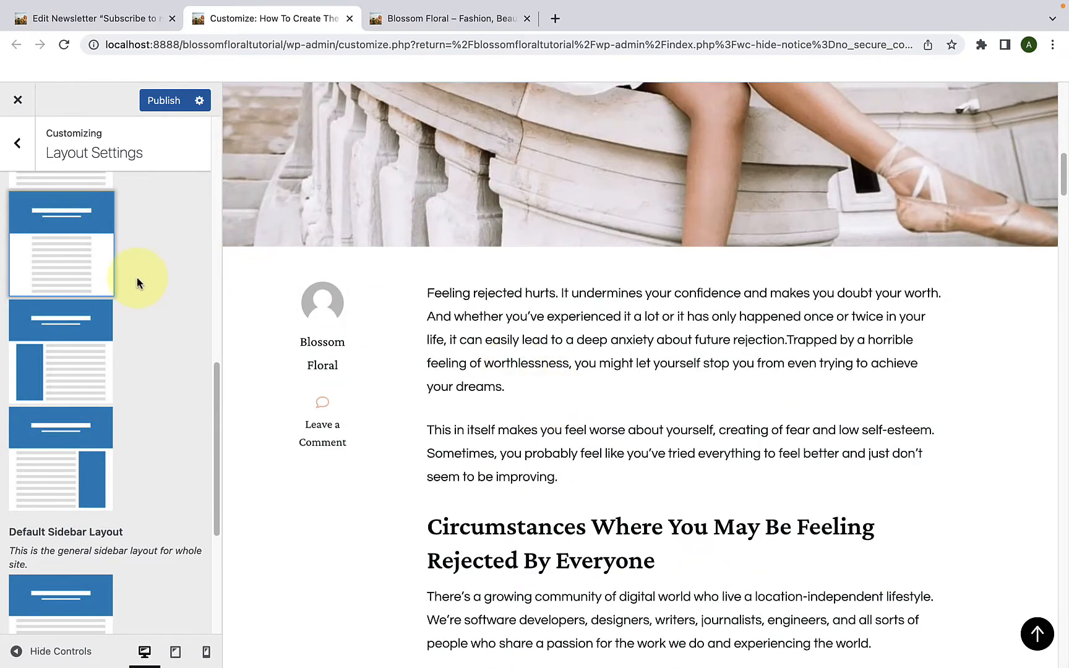
- Set the Post Sidebar Layout to the full-width layout without a sidebar and review how the post content fills the preview
scroll(135, 303, "down", 10)
left_click(37, 400)
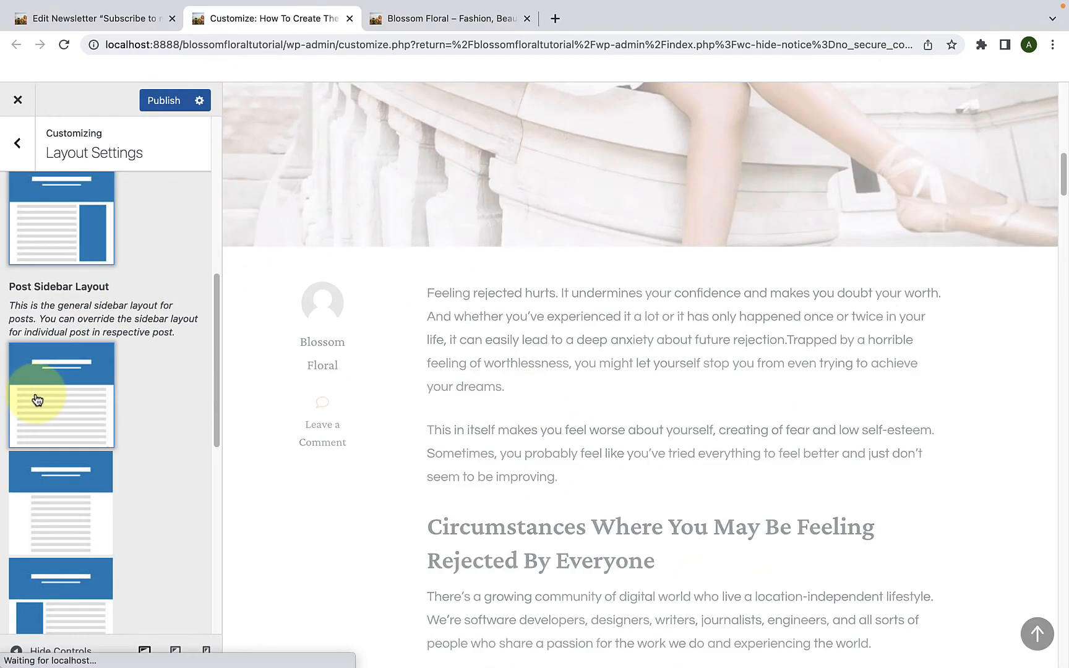
scroll(722, 399, "down", 13)
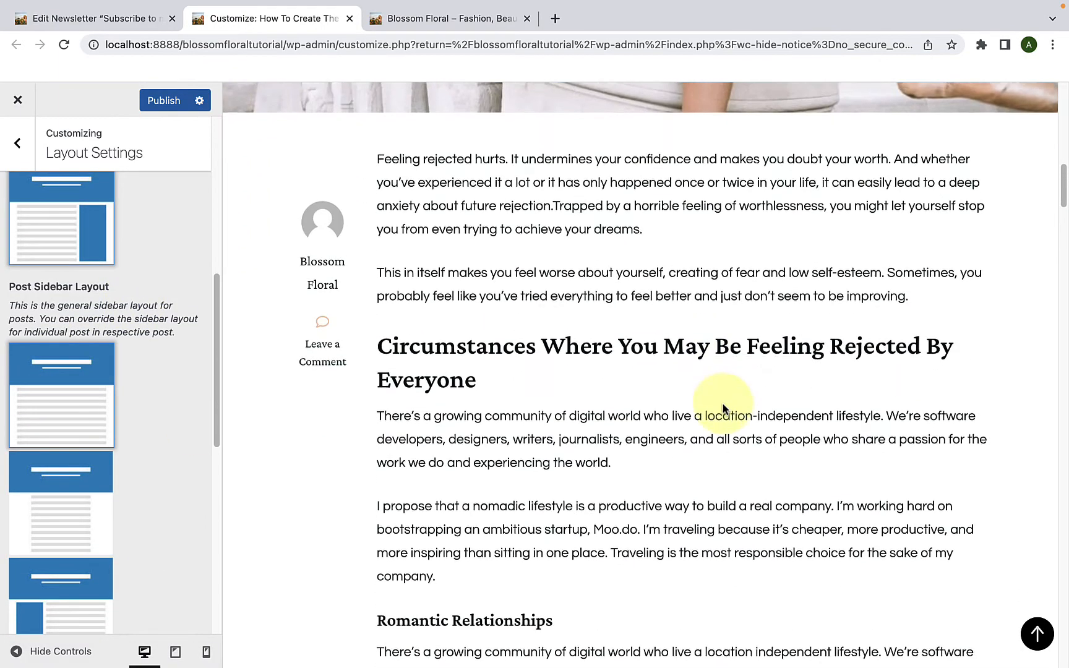
scroll(712, 415, "up", 3)
scroll(710, 418, "up", 8)
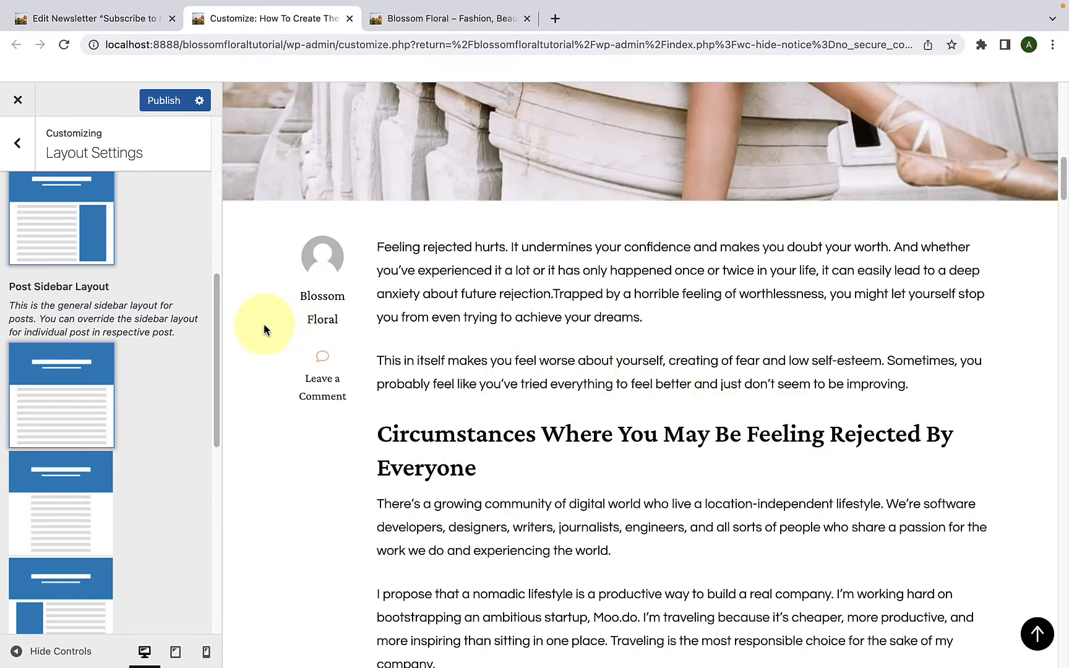
scroll(77, 325, "down", 3)
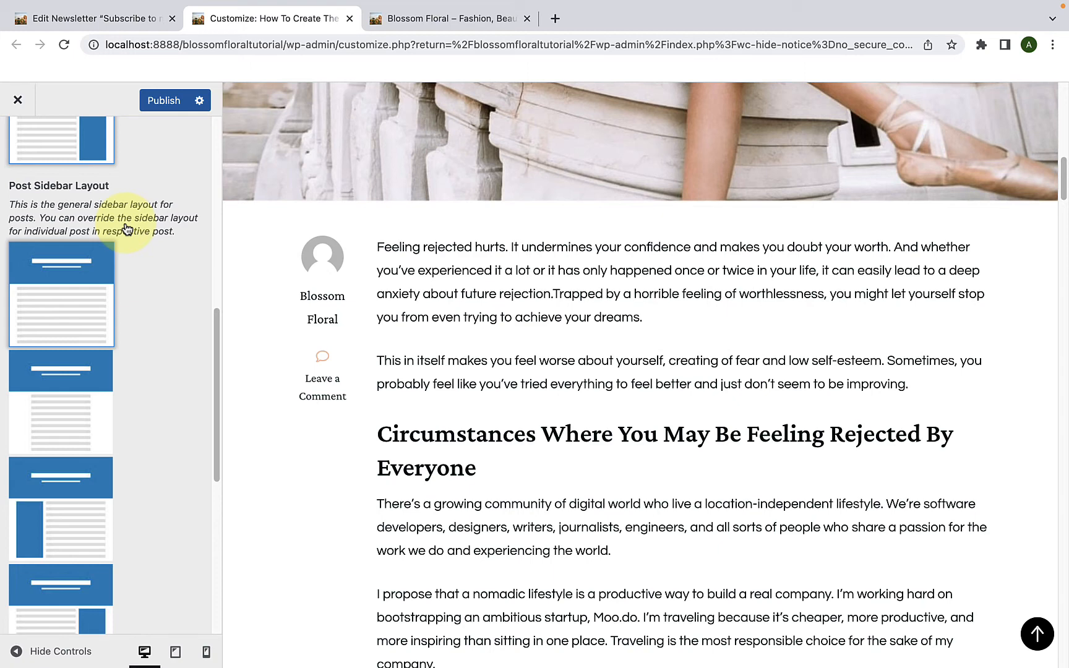
- From the live front page's blog section, open "How To Create The Perfect Lifestyle and Fashion Journal" in a new tab
left_click(413, 20)
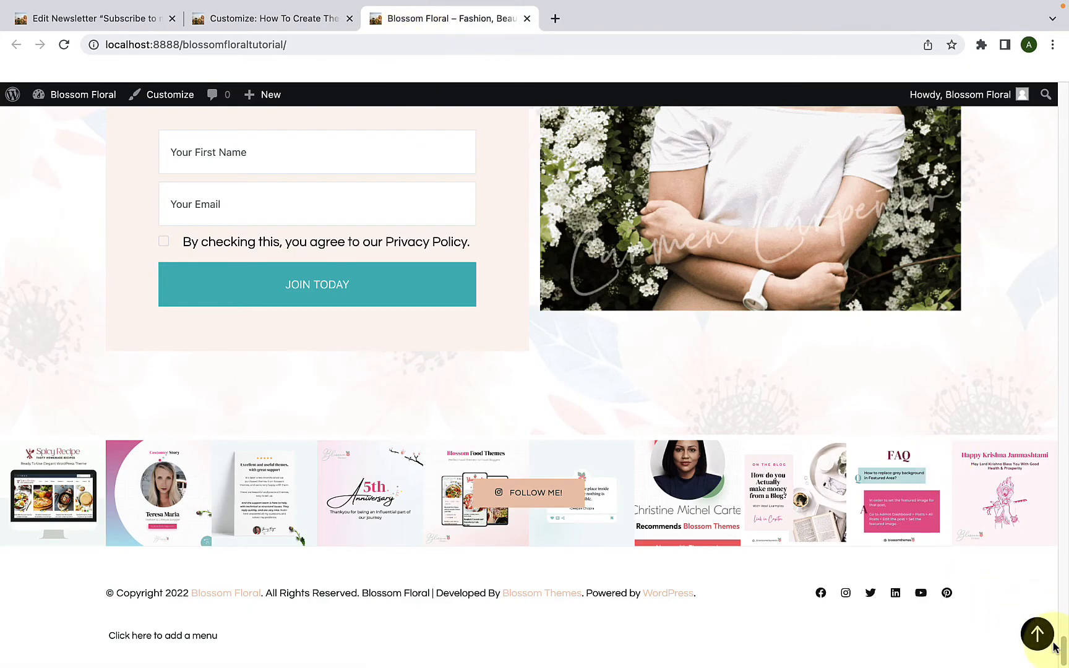
left_click(1035, 633)
scroll(692, 475, "down", 15)
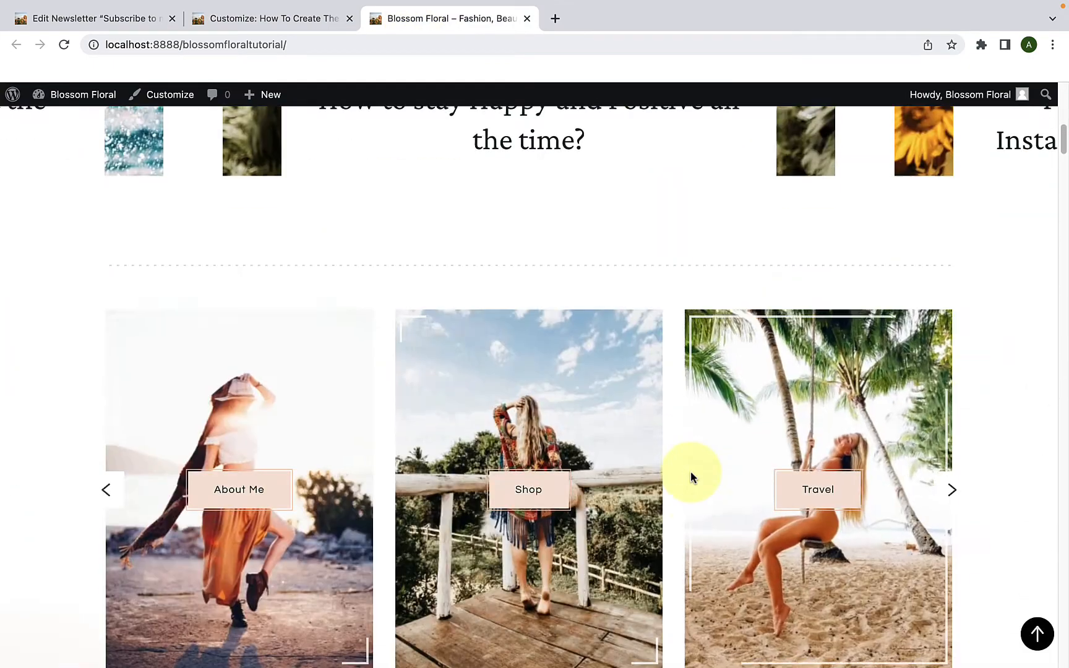
scroll(691, 475, "down", 4)
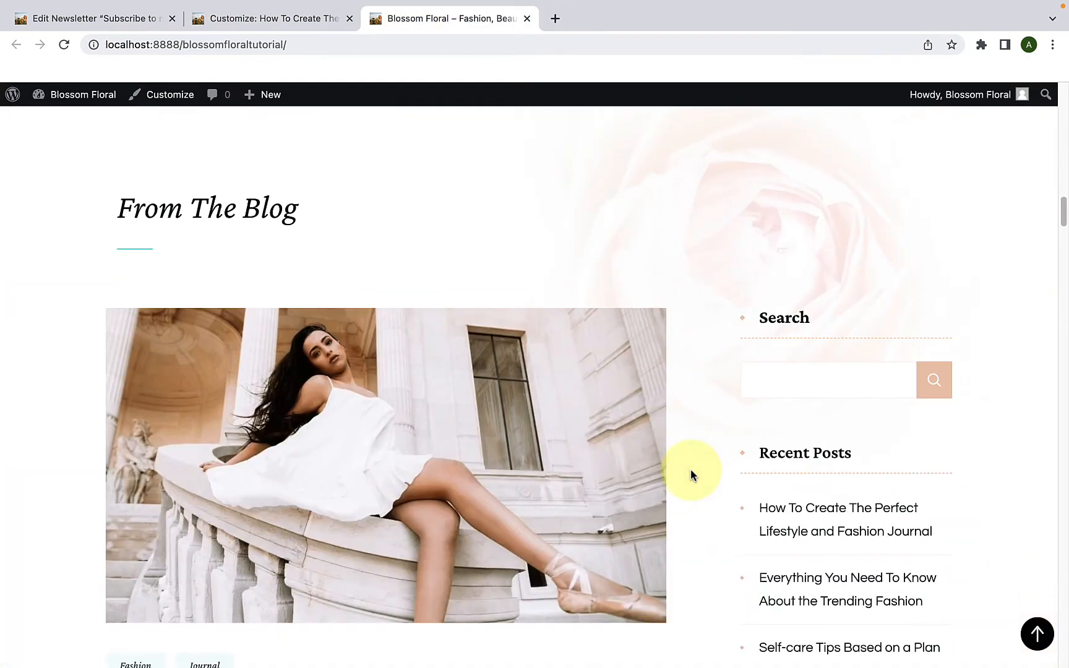
scroll(490, 379, "down", 4)
scroll(434, 438, "down", 4)
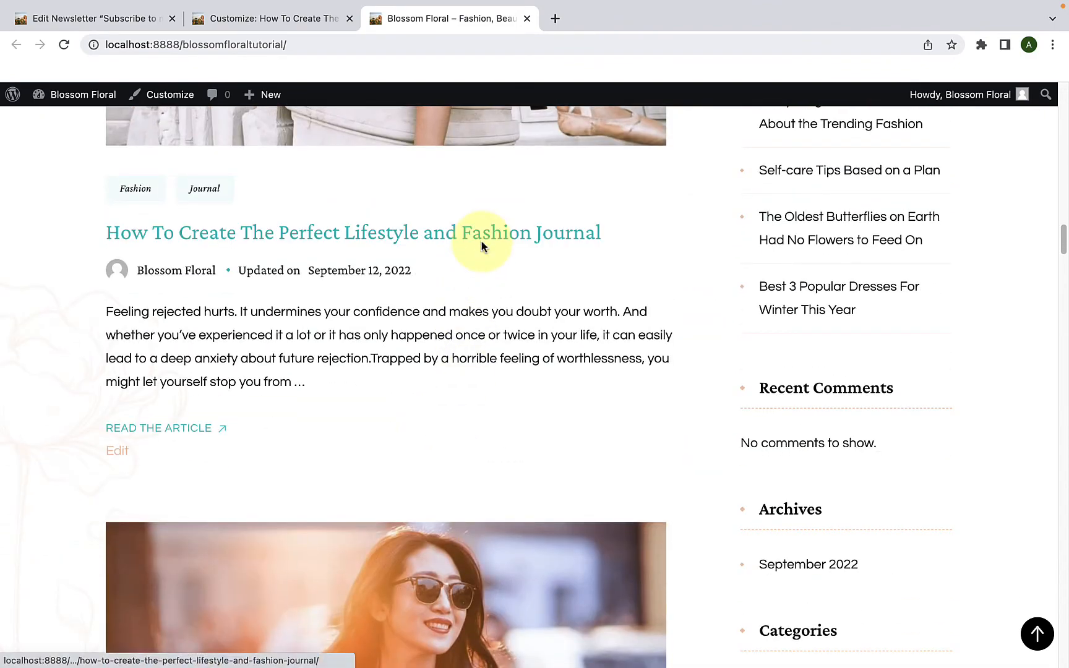
right_click(486, 244)
left_click(525, 252)
- Open the posts "Everything You Need To Know About the Trending Fashion" and "Self-care Tips Based on a Plan" in new tabs
scroll(512, 378, "down", 10)
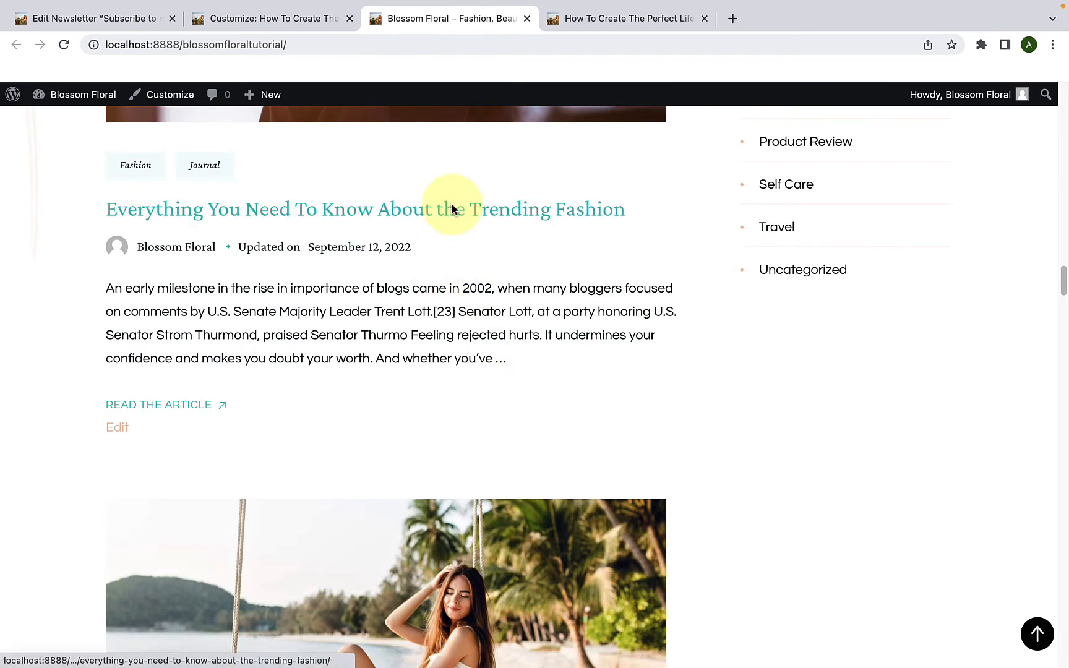
right_click(454, 207)
left_click(489, 212)
scroll(491, 372, "down", 4)
scroll(491, 372, "down", 7)
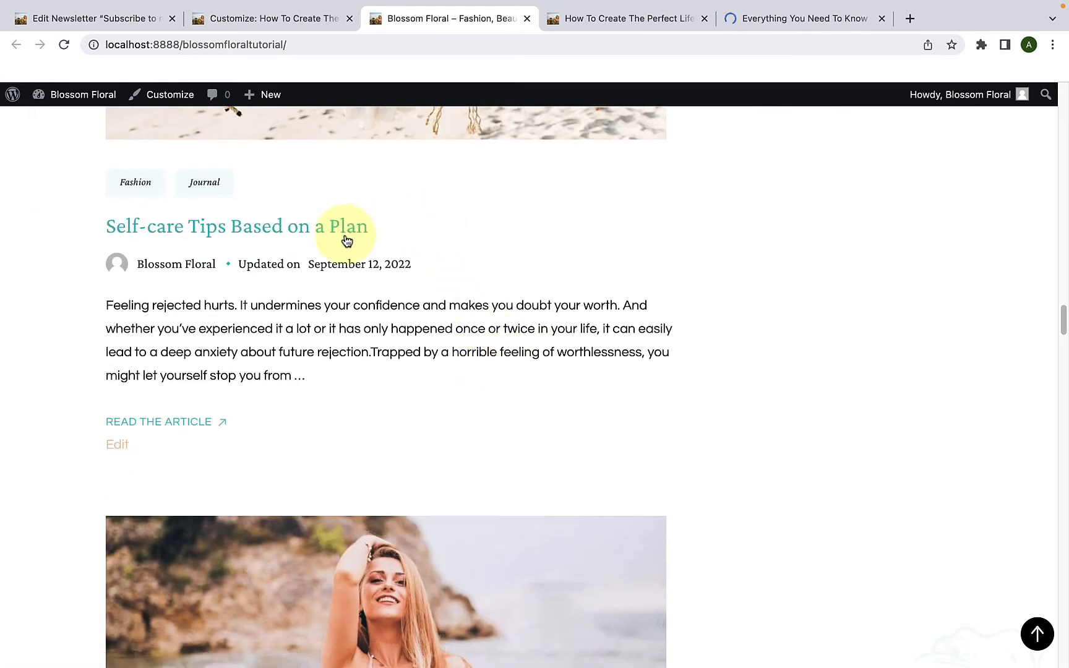
right_click(356, 230)
left_click(389, 240)
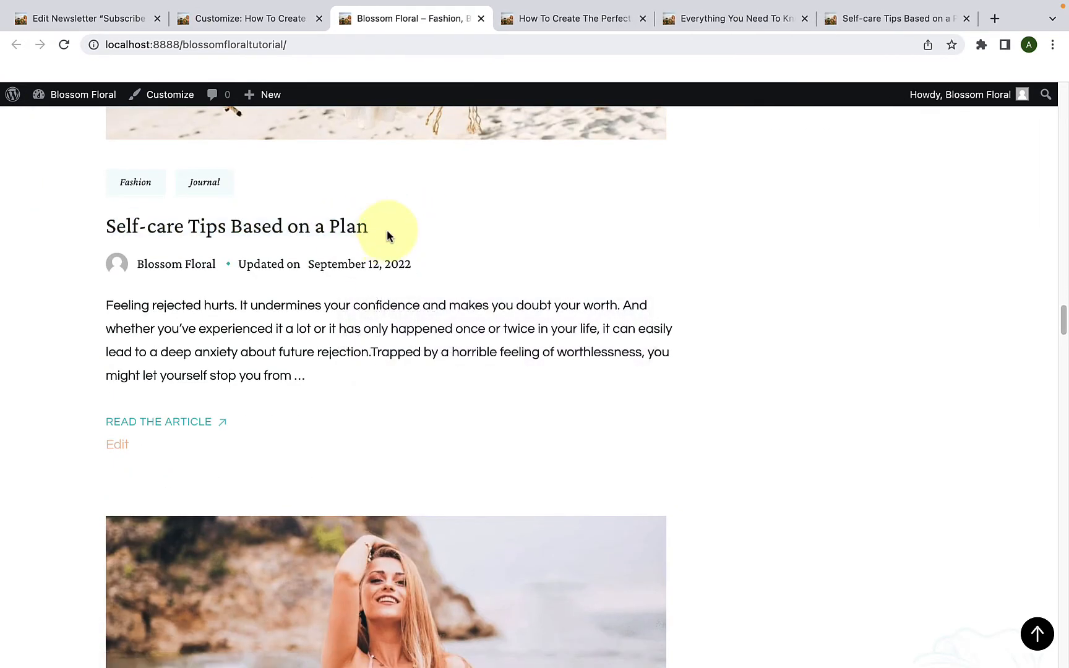
- Check the sidebar placement on the live post "How To Create The Perfect Lifestyle and Fashion Journal"
left_click(573, 21)
scroll(602, 399, "down", 10)
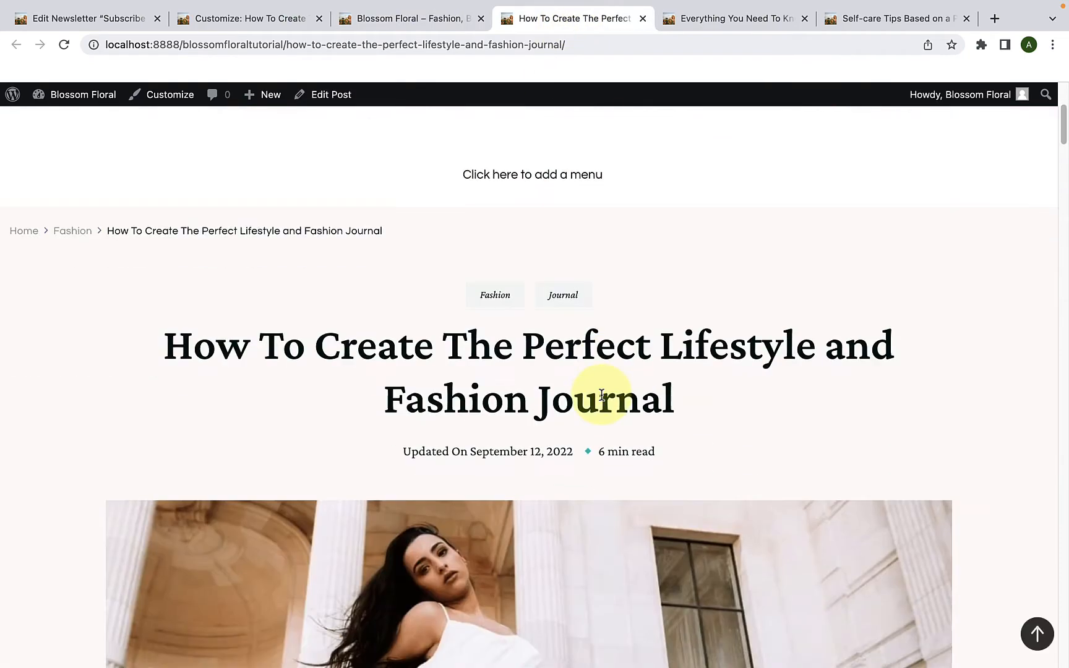
scroll(602, 399, "down", 5)
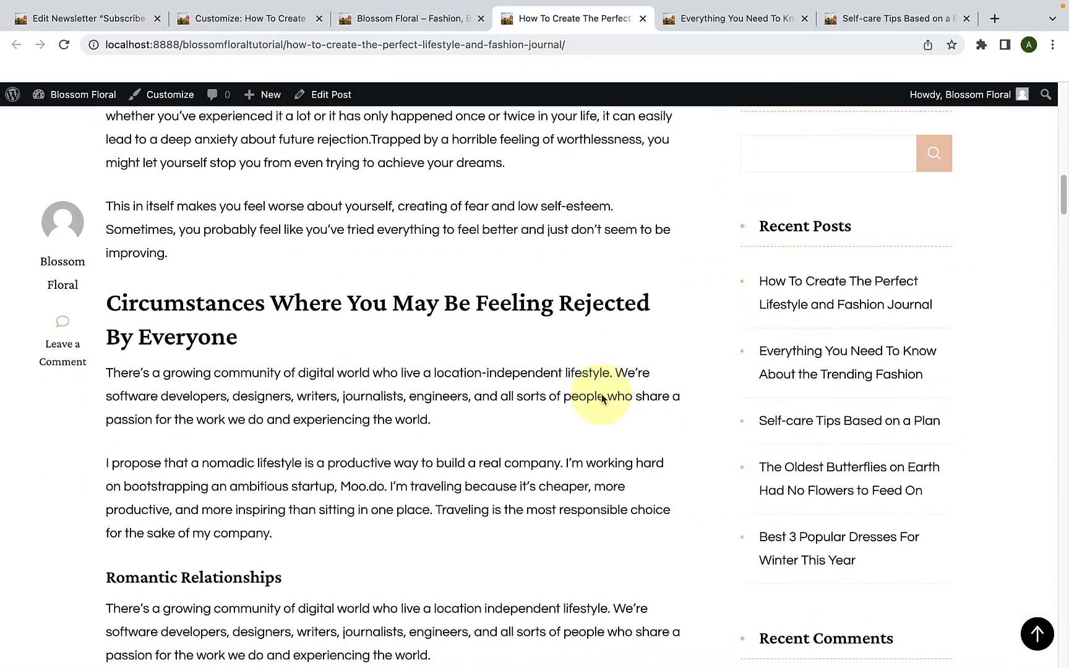
scroll(600, 397, "up", 12)
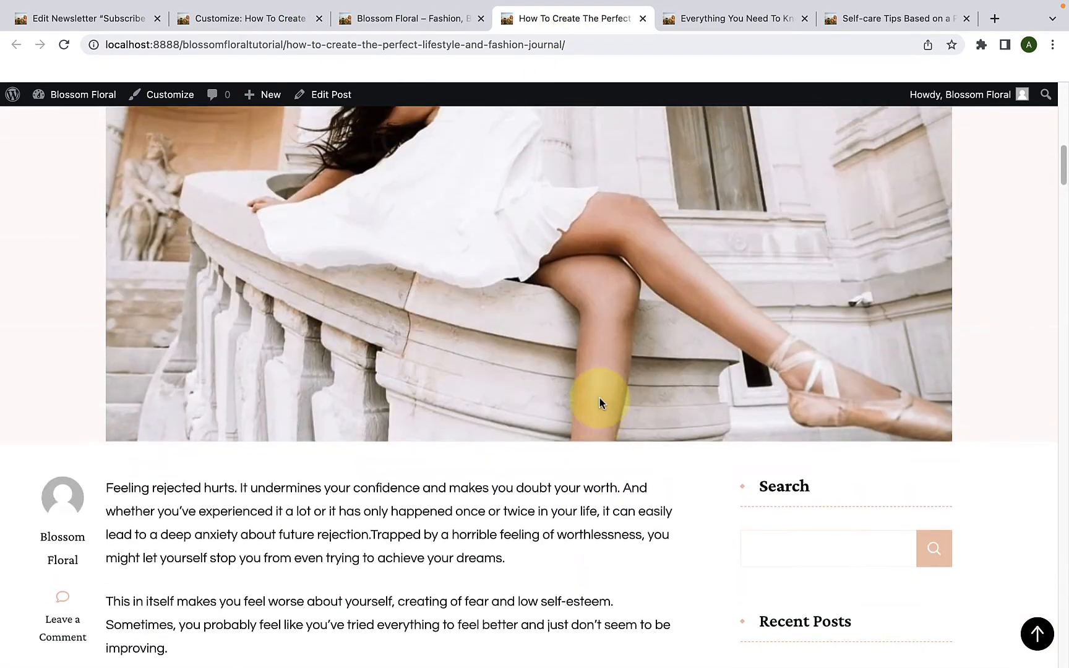
scroll(619, 437, "down", 10)
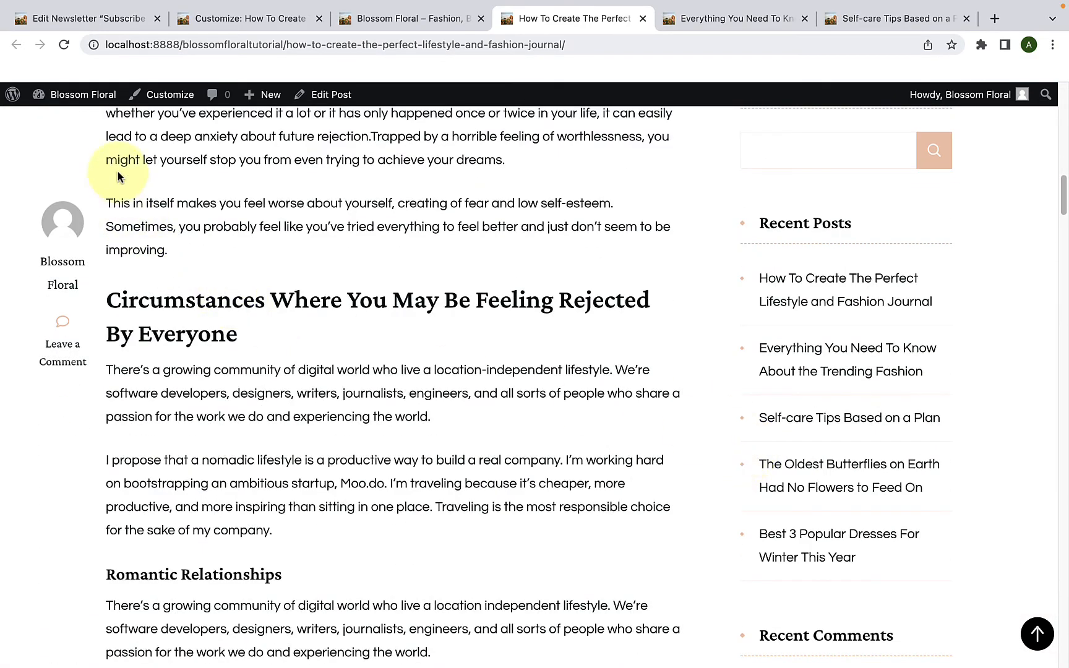
- Check the sidebar placement on the live "Everything You Need To Know About the Trending Fashion" and "Self-care Tips Based on a Plan" posts
left_click(710, 24)
scroll(544, 438, "down", 15)
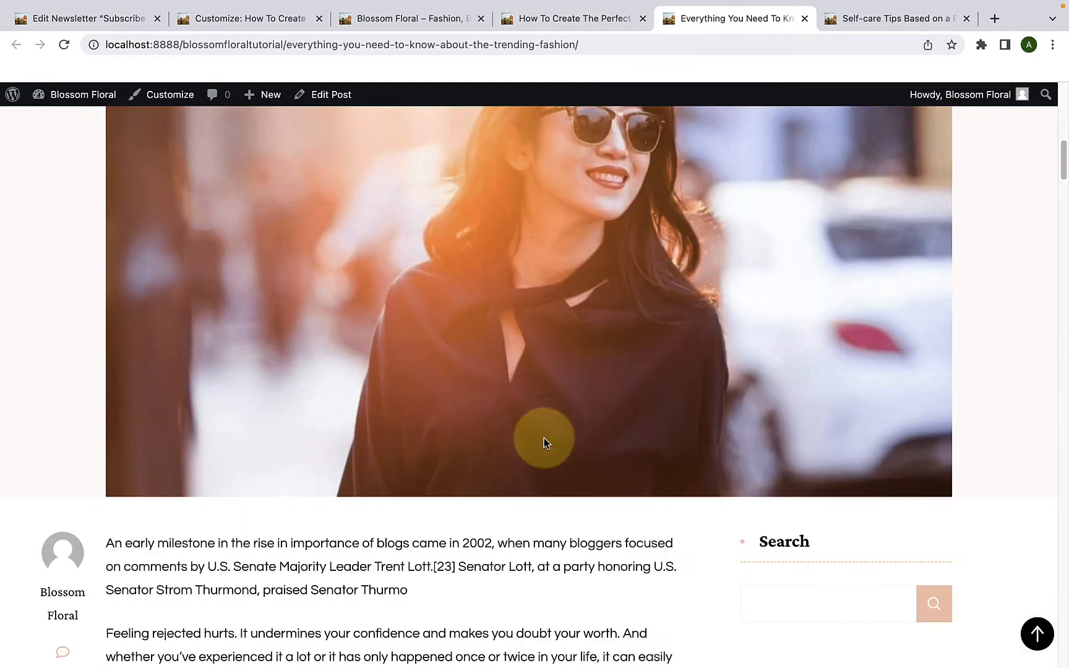
scroll(543, 437, "up", 5)
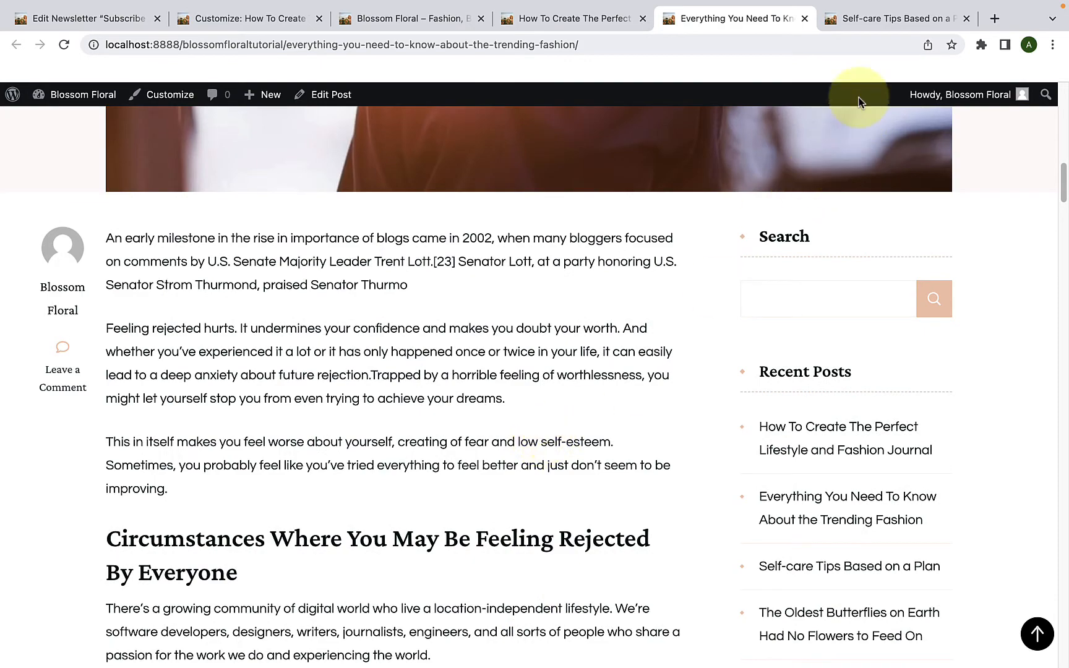
left_click(871, 24)
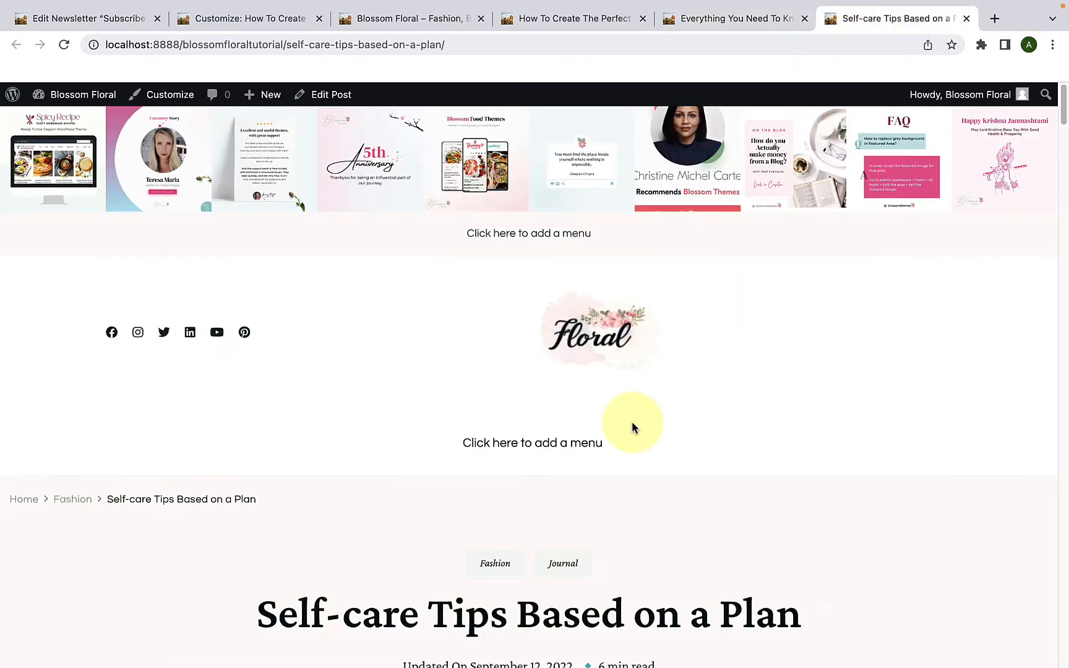
scroll(632, 427, "down", 10)
scroll(632, 427, "down", 10)
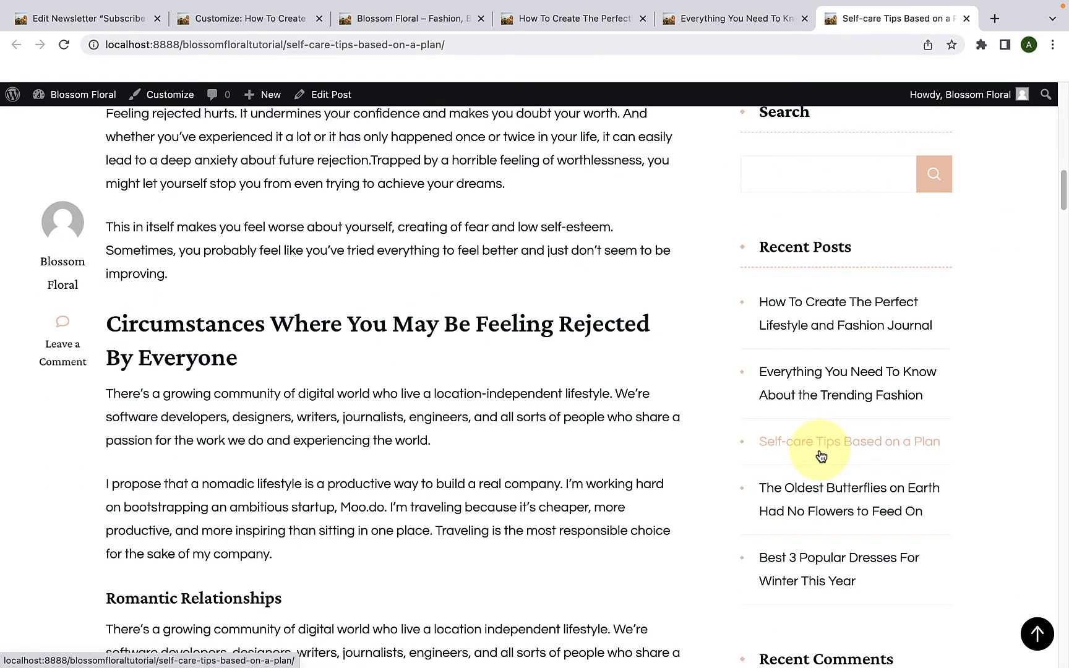
scroll(821, 456, "down", 1)
scroll(824, 453, "up", 2)
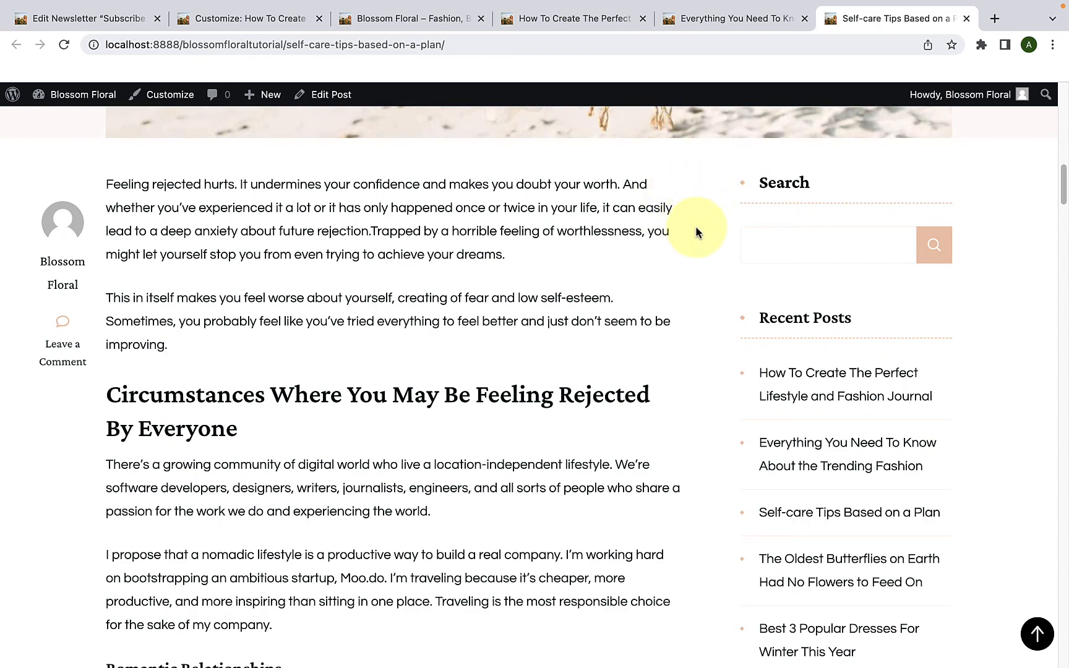
scroll(695, 230, "up", 3)
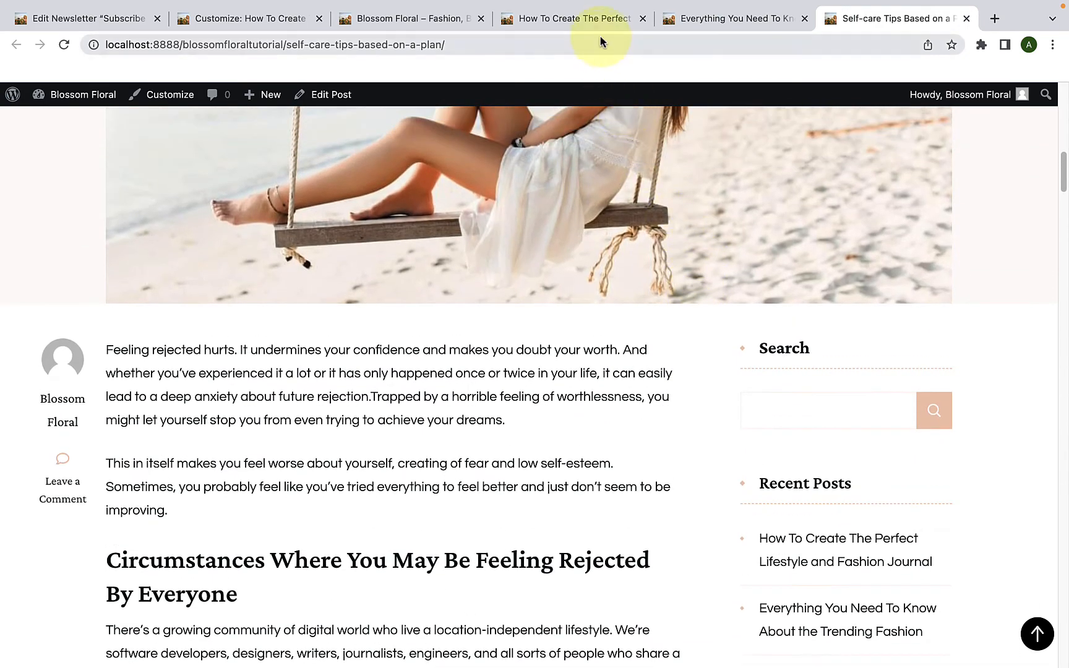
- Return to the live "How To Create The Perfect Lifestyle and Fashion Journal" post and review its content and sidebar again
left_click(599, 22)
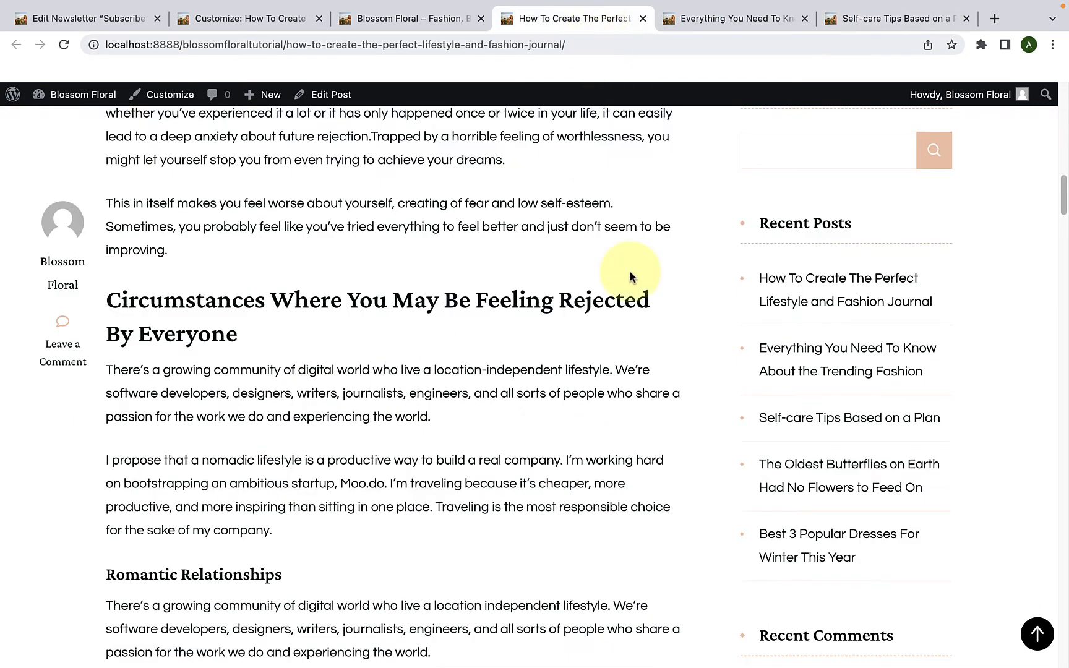
scroll(630, 276, "up", 7)
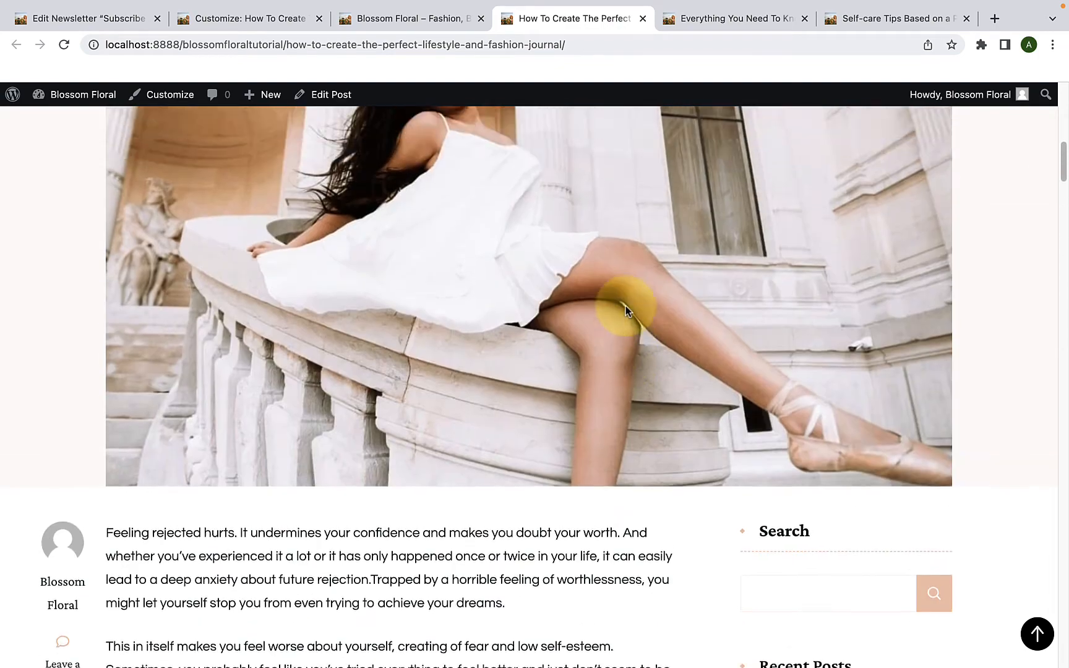
scroll(277, 427, "down", 8)
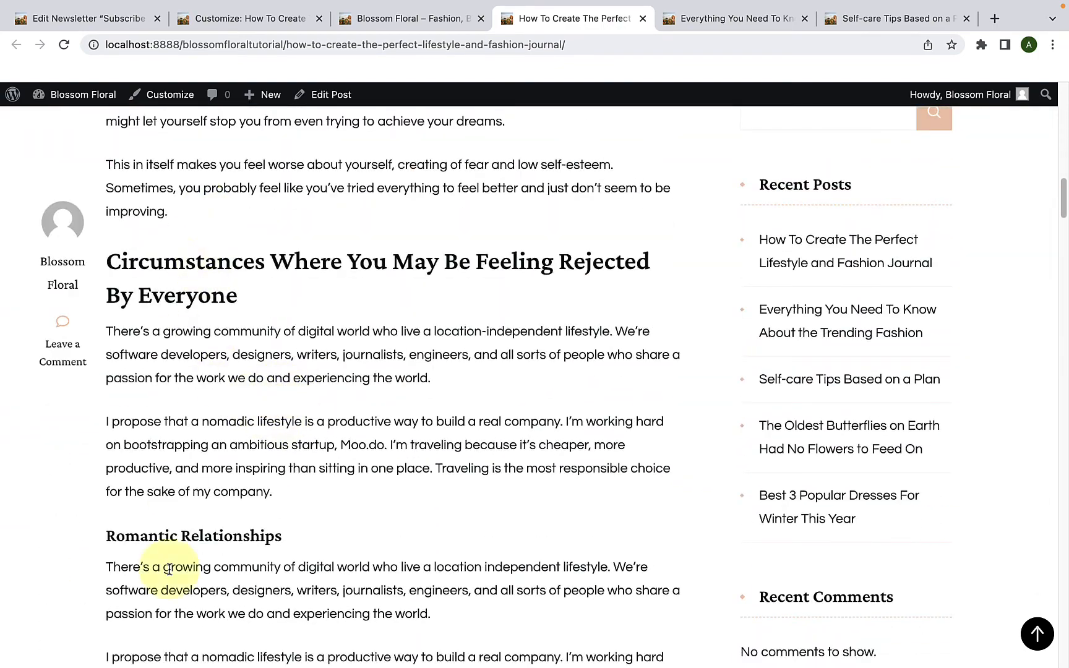
scroll(530, 426, "up", 8)
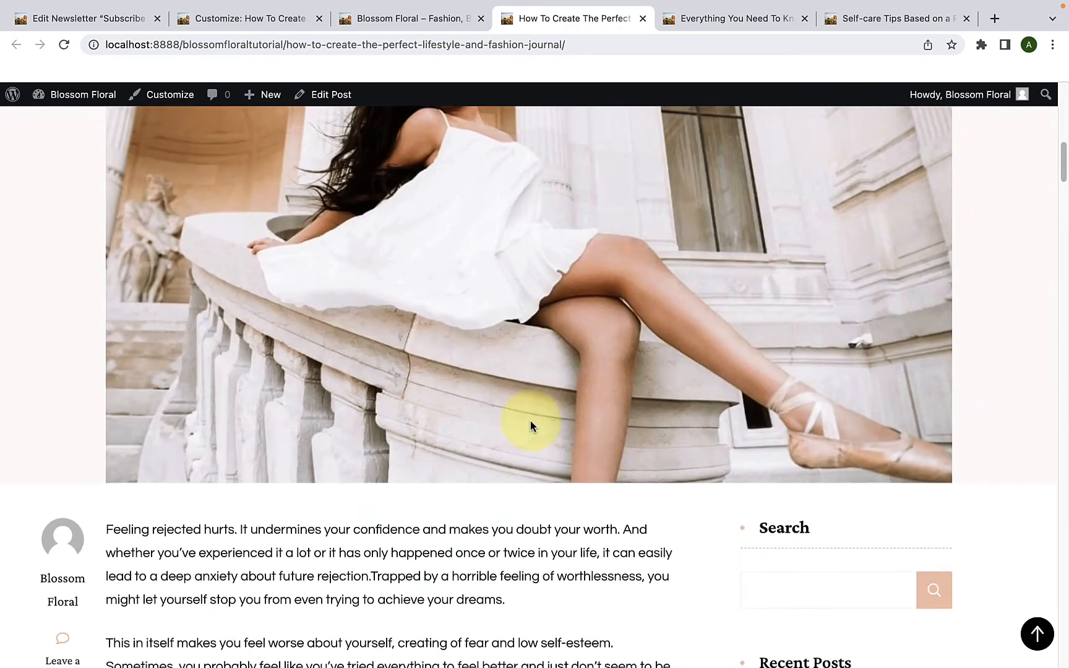
- Open the post "How To Create The Perfect Lifestyle and Fashion Journal" for editing from the dashboard's list of all posts
scroll(530, 426, "up", 2)
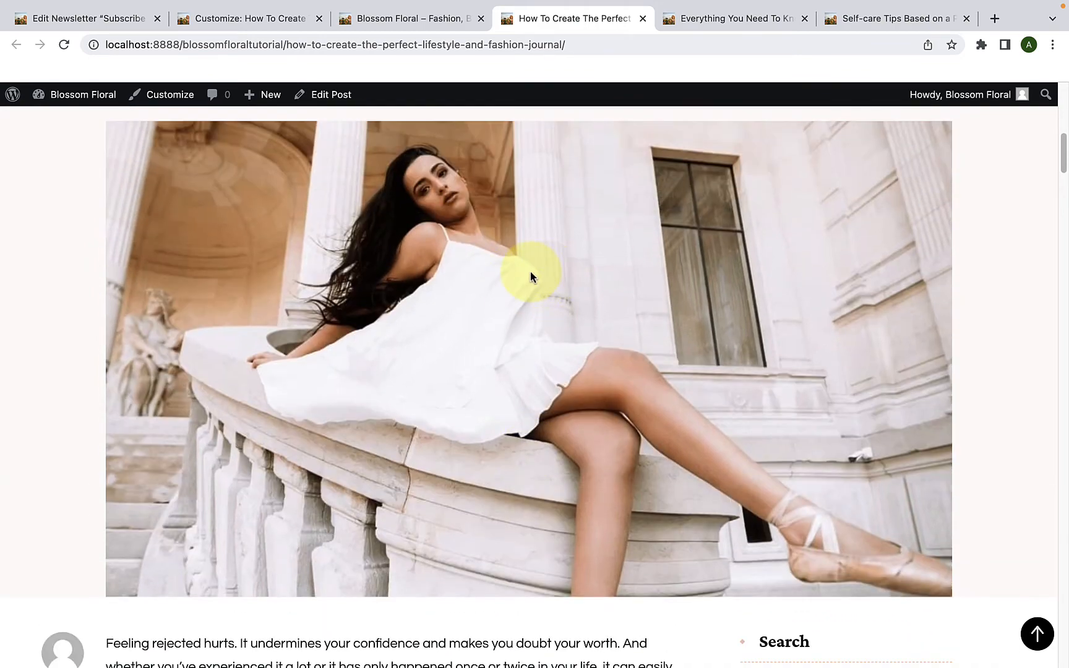
left_click(291, 22)
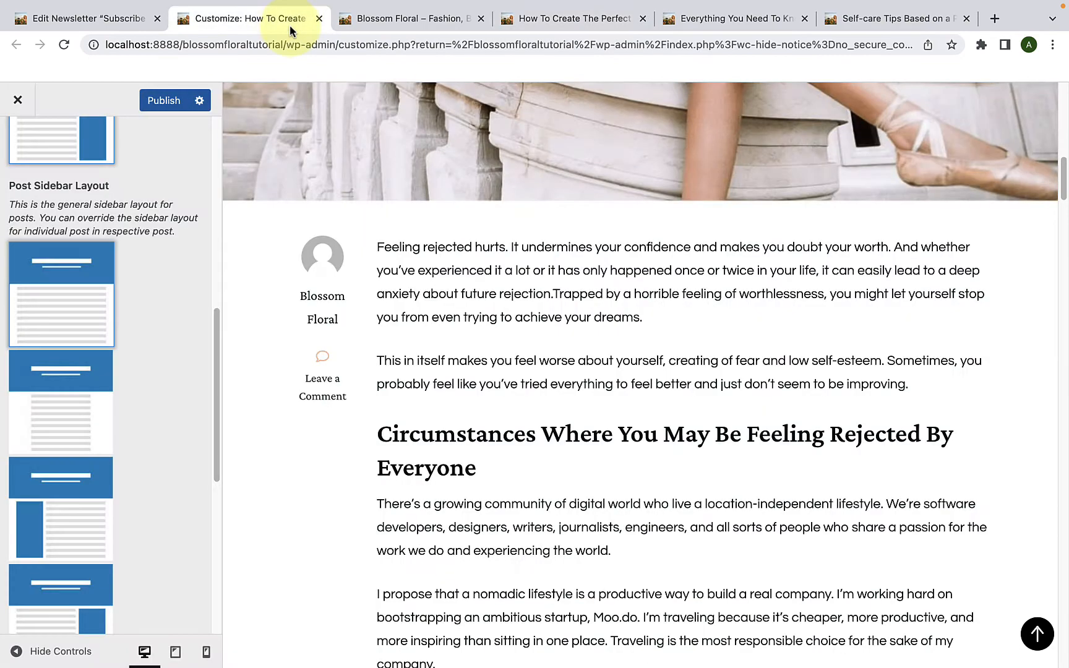
left_click(111, 23)
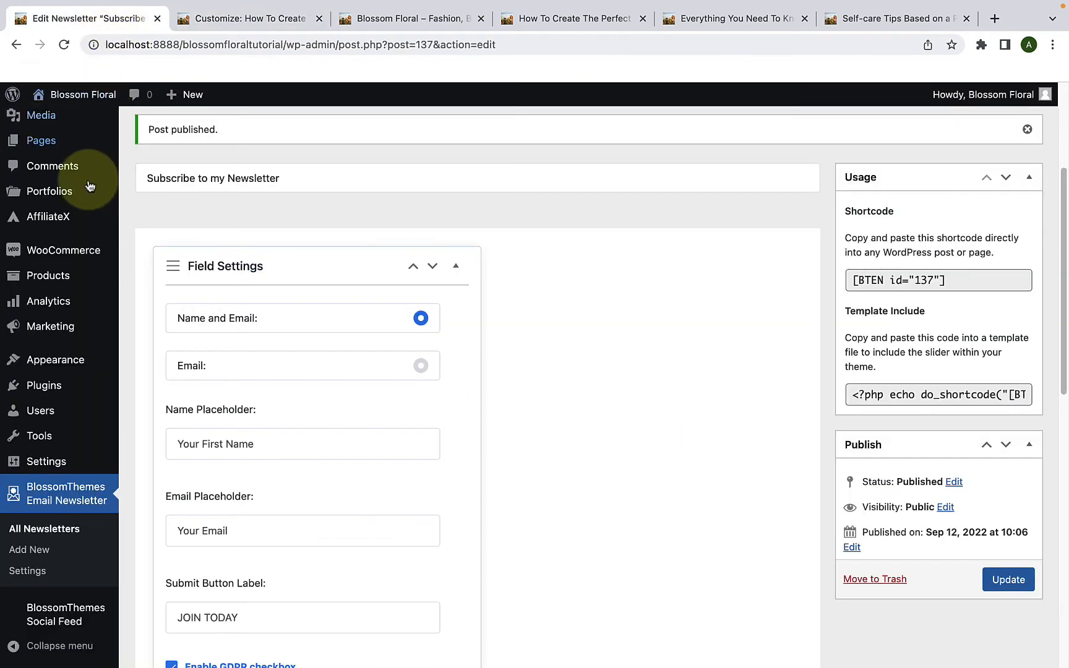
scroll(86, 186, "up", 3)
mouse_move(66, 177)
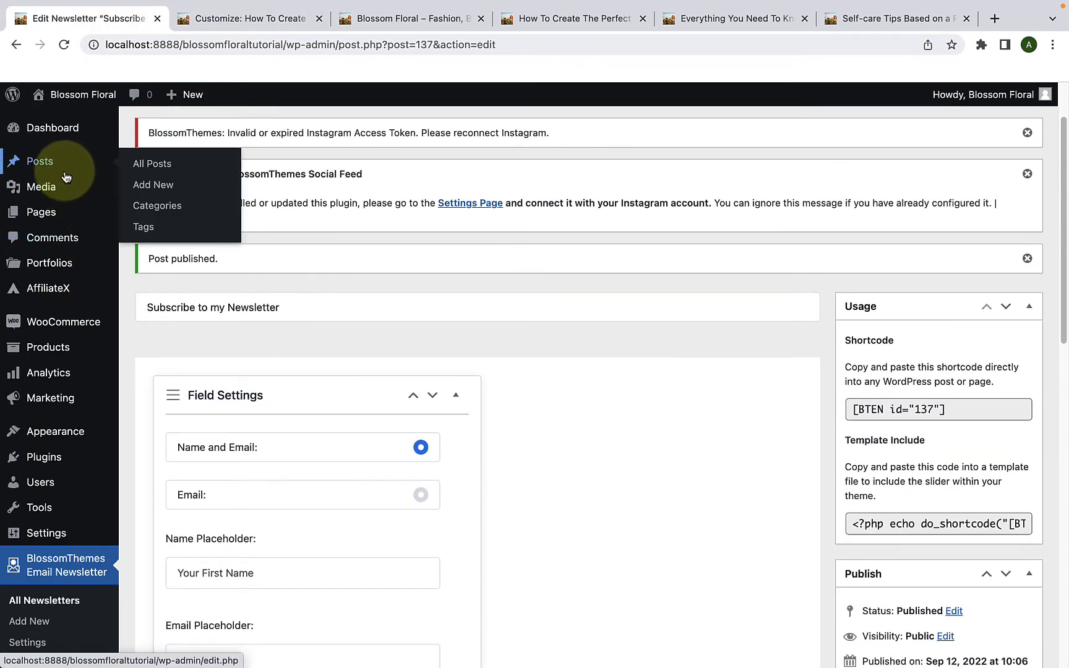
left_click(159, 174)
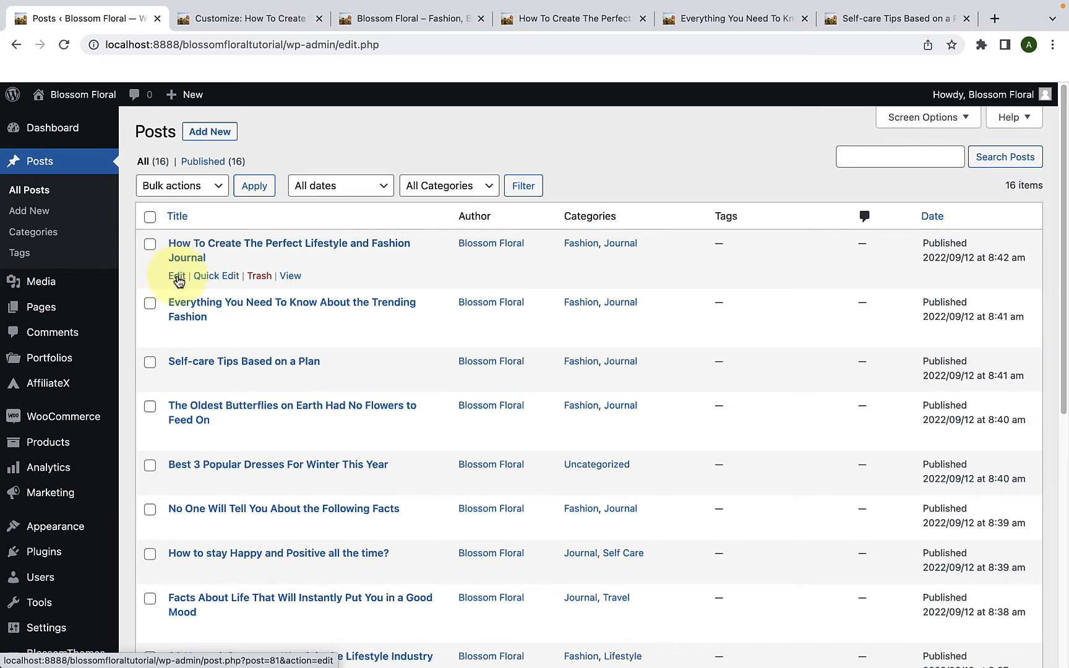
left_click(177, 276)
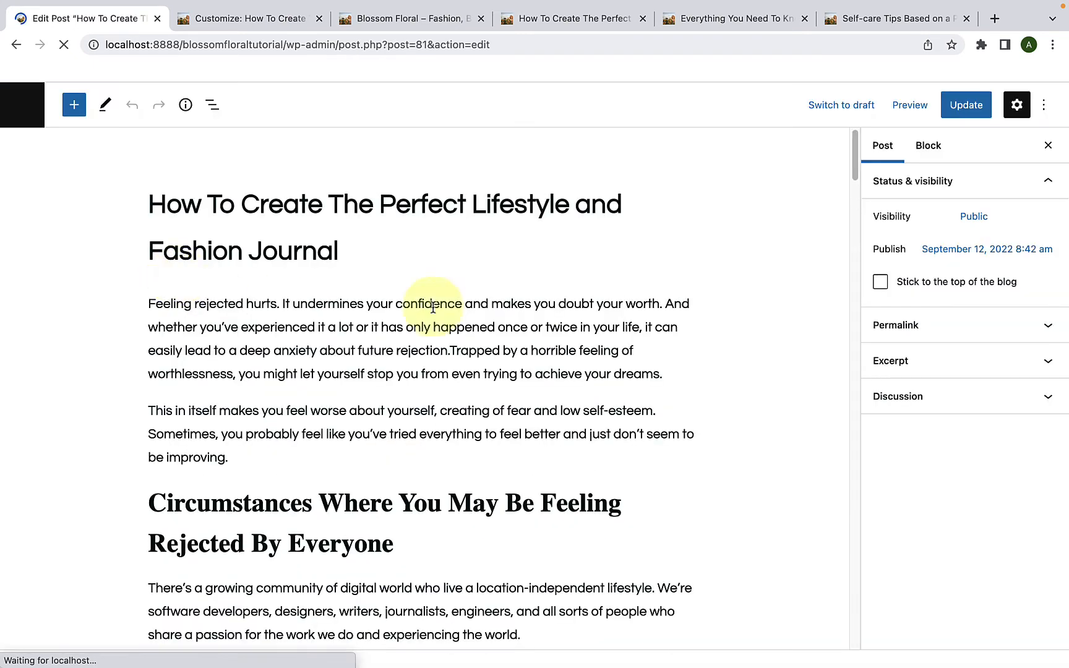
- Set this post's sidebar layout to Left Sidebar and update the post
left_click_drag(855, 167, 837, 642)
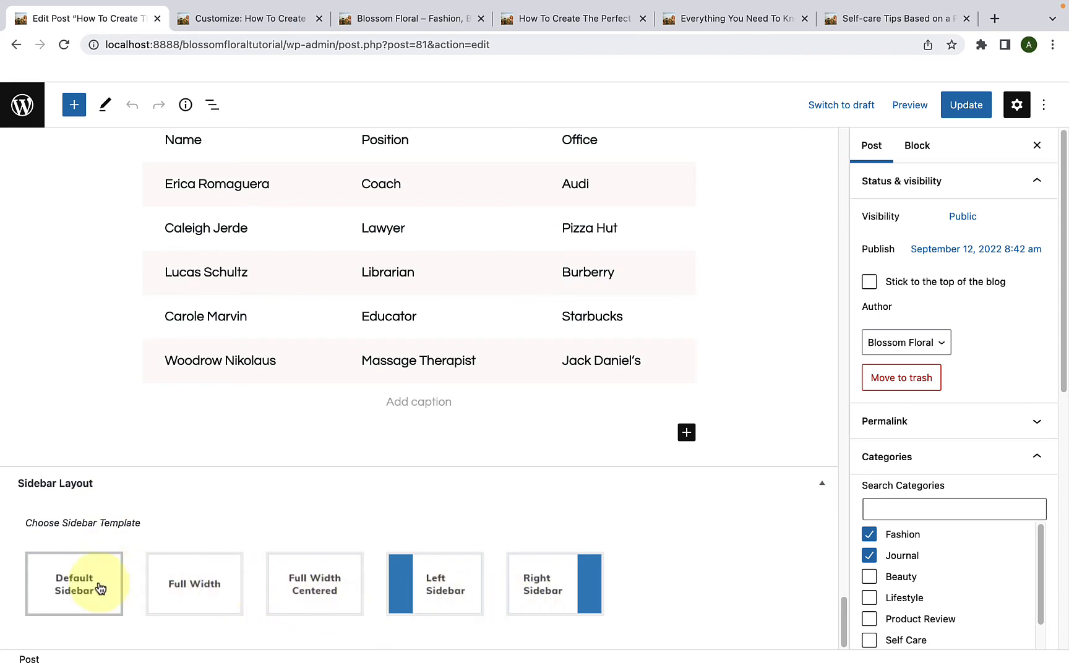
left_click(292, 592)
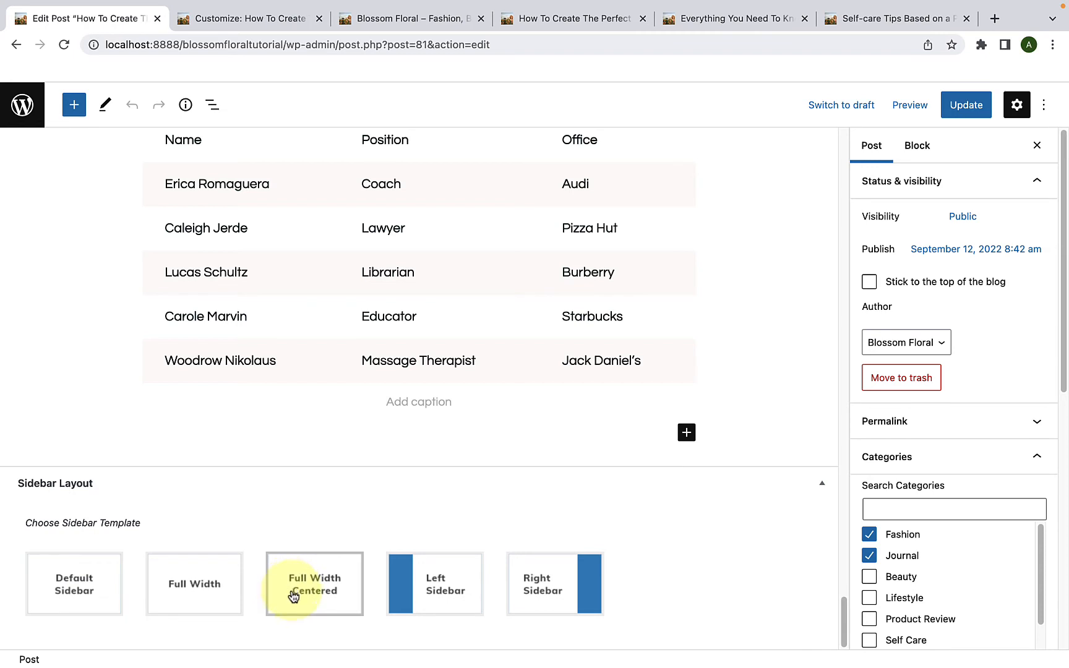
left_click(441, 588)
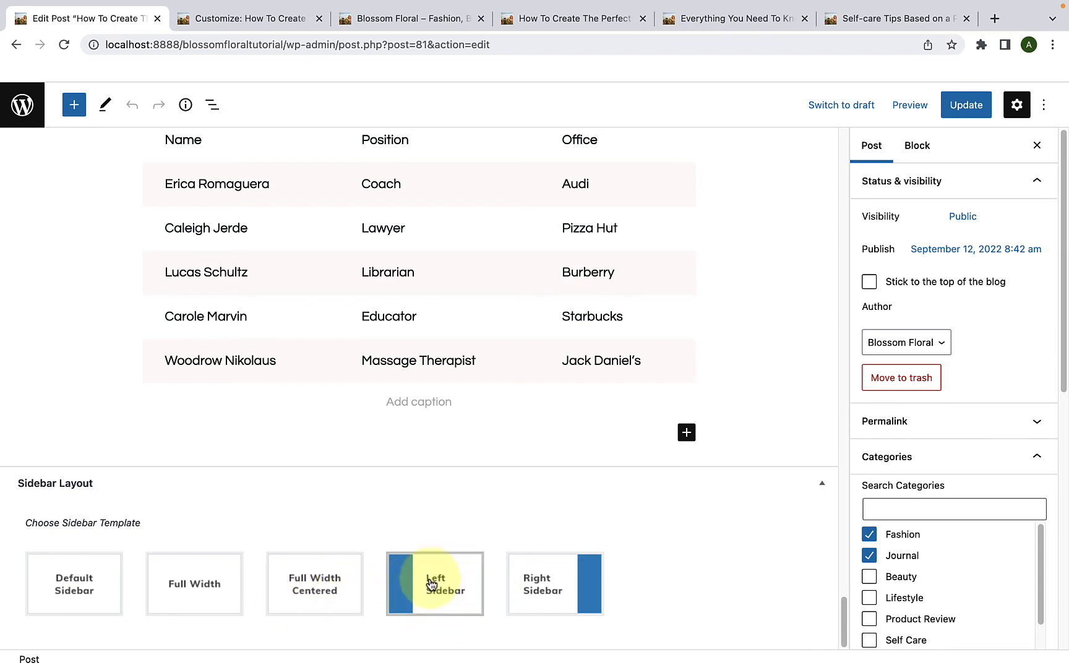
left_click(980, 109)
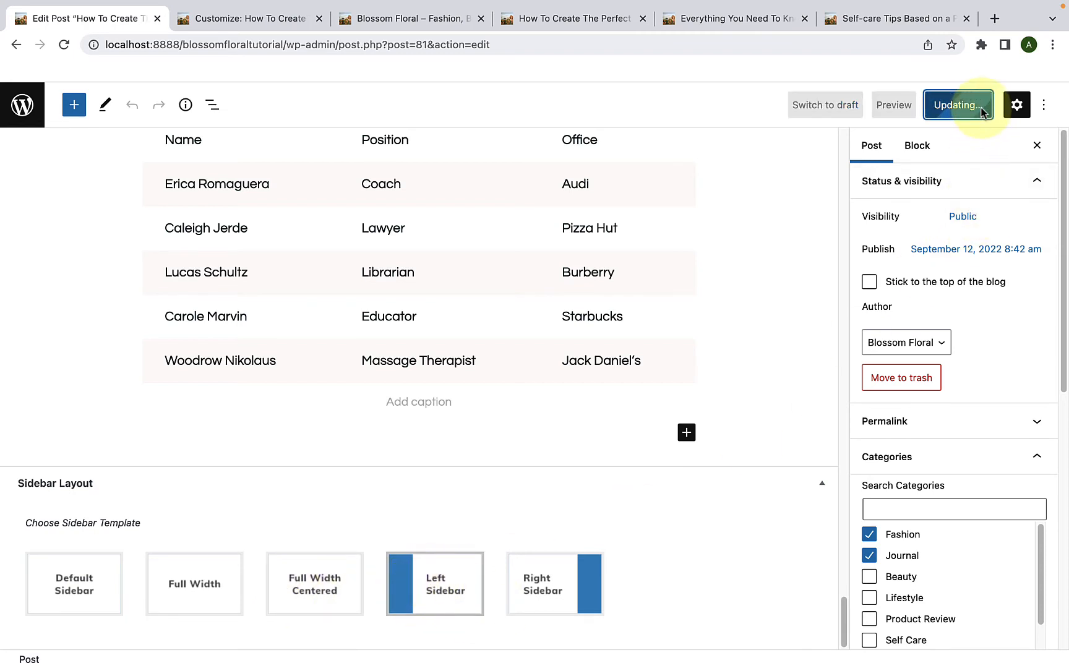
- Reload the live "How To Create The Perfect Lifestyle and Fashion Journal" post and check its sidebar placement
left_click(590, 21)
scroll(619, 390, "down", 2)
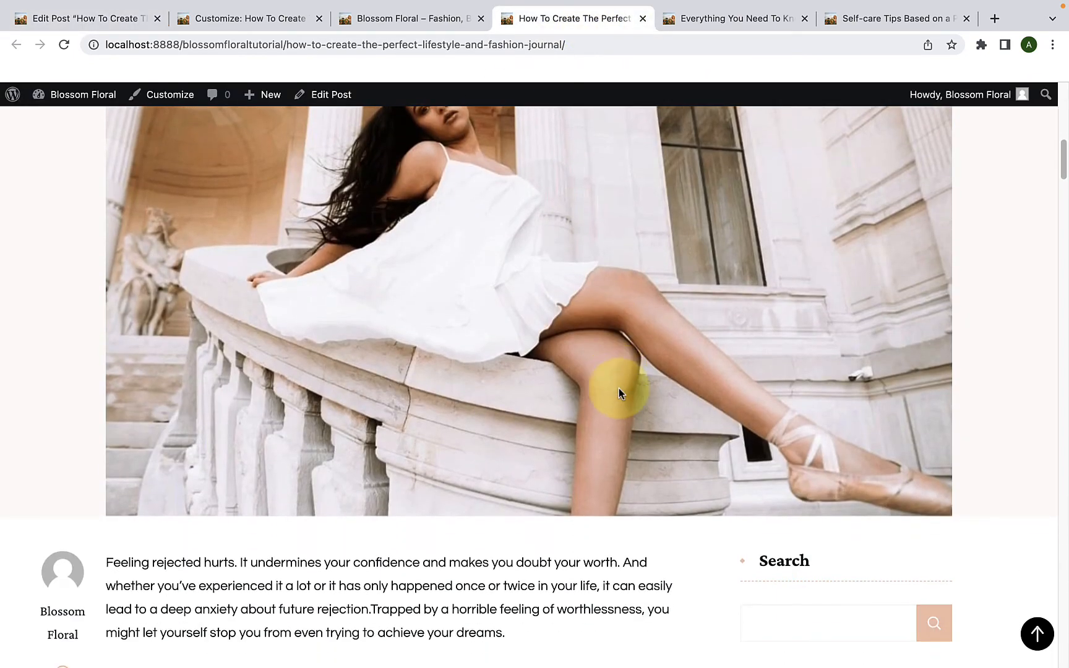
scroll(619, 390, "down", 5)
left_click(65, 45)
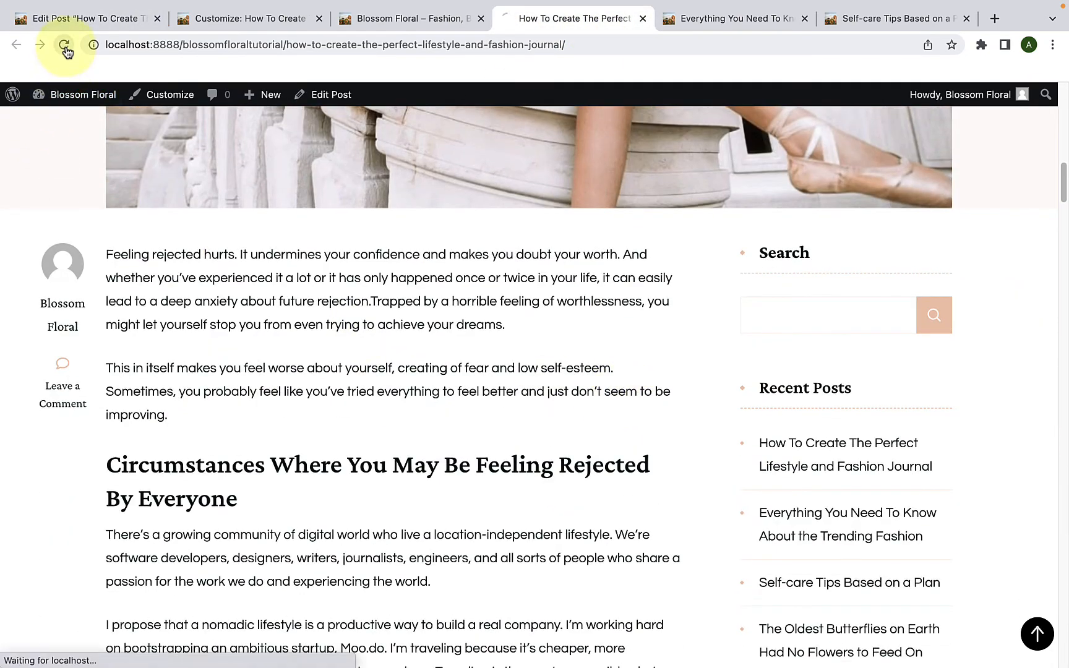
scroll(284, 347, "down", 3)
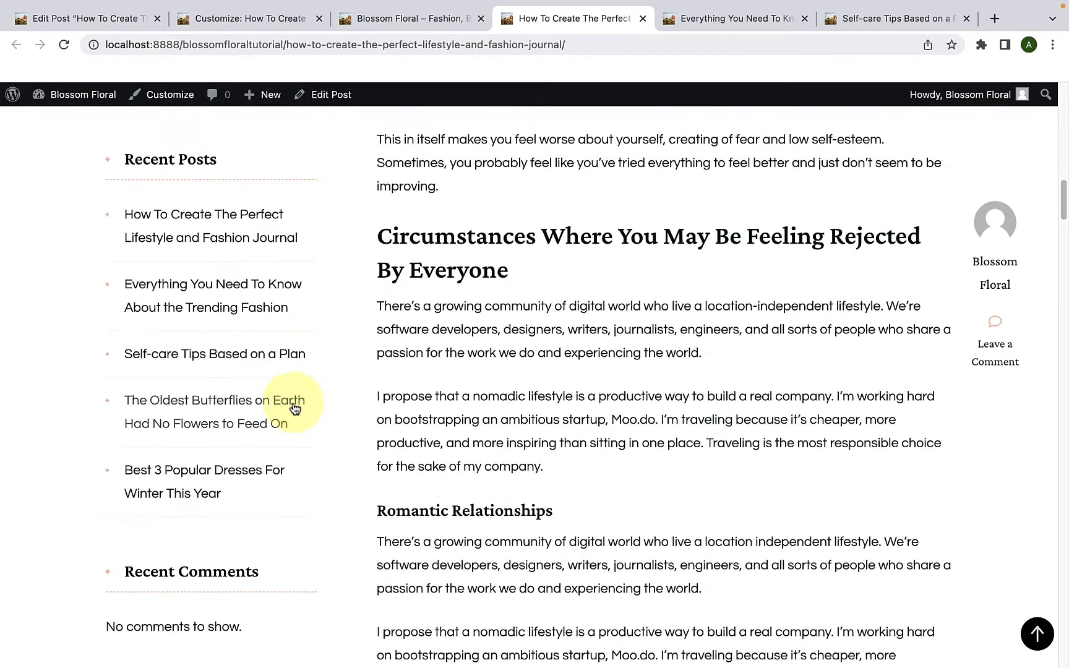
scroll(294, 405, "down", 6)
scroll(294, 406, "up", 7)
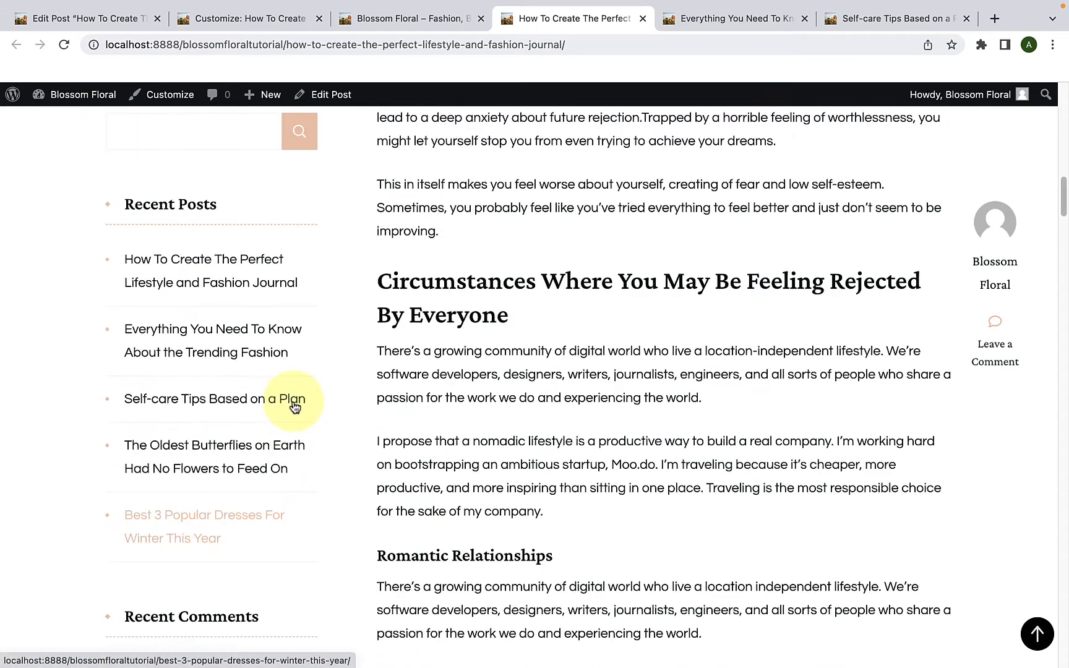
scroll(294, 405, "up", 5)
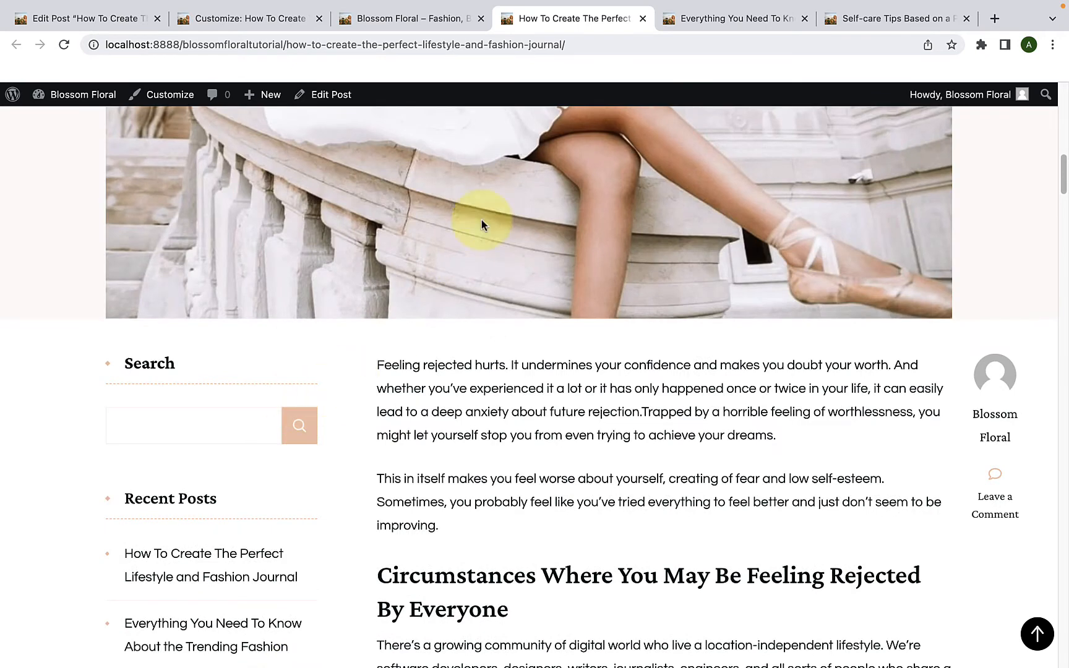
- Reload the live "Everything You Need To Know About the Trending Fashion" and "Self-care Tips Based on a Plan" posts and compare their sidebar placement
left_click(675, 24)
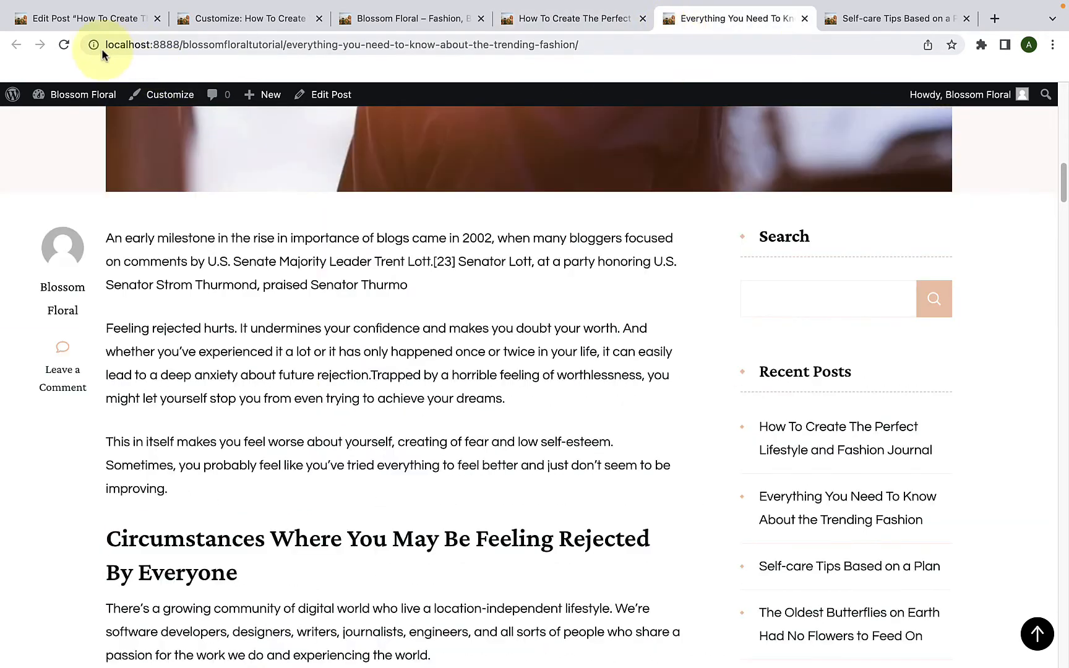
left_click(64, 48)
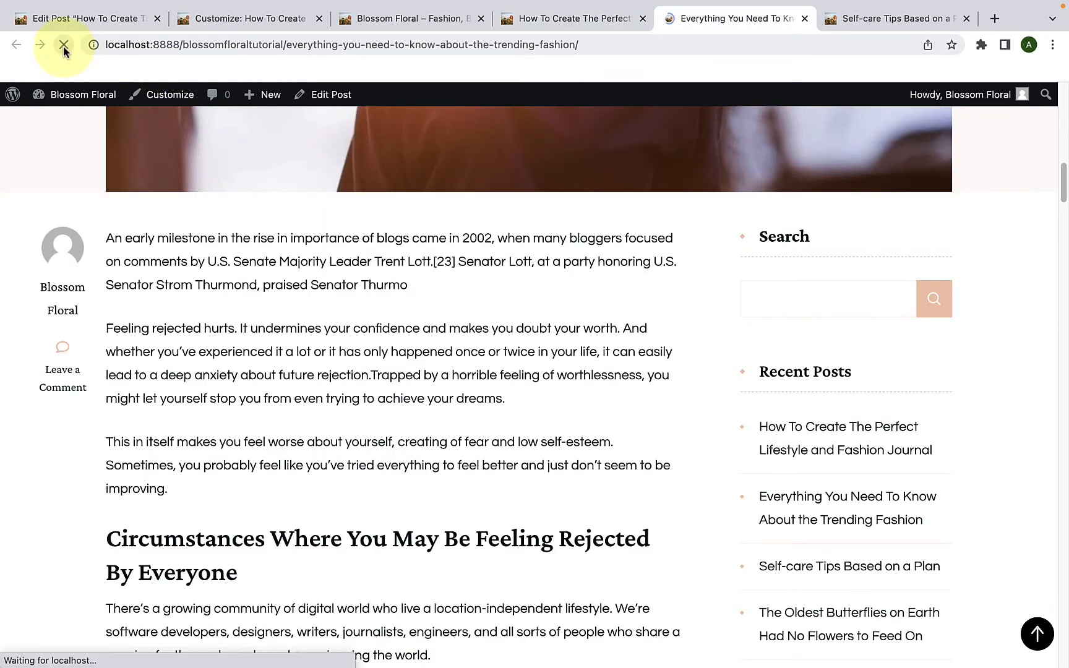
scroll(764, 330, "down", 7)
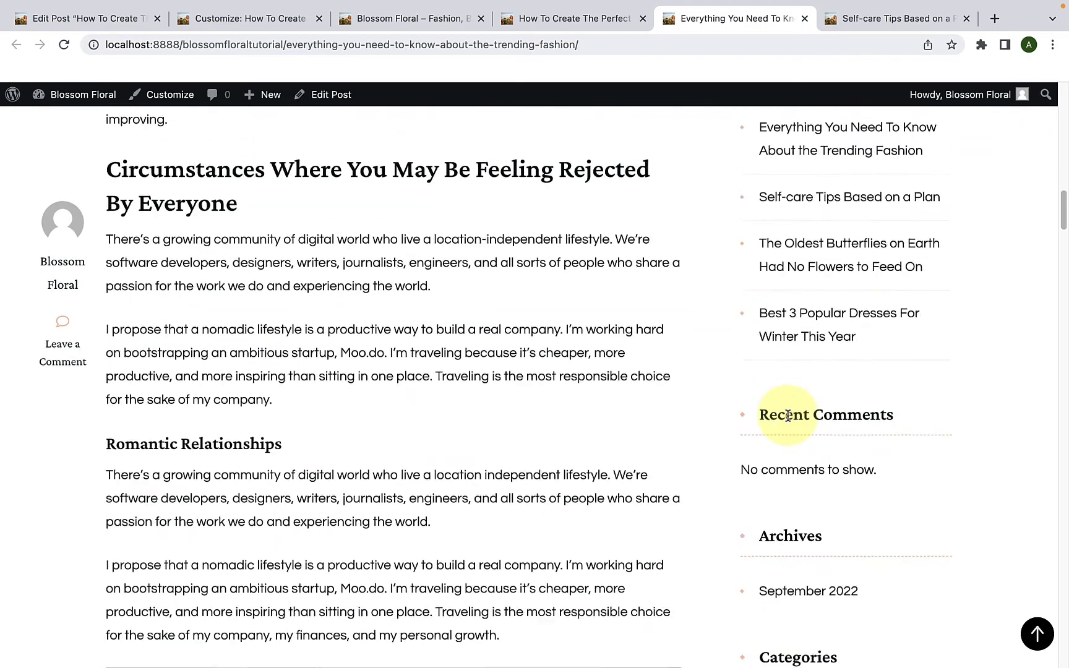
scroll(773, 433, "up", 12)
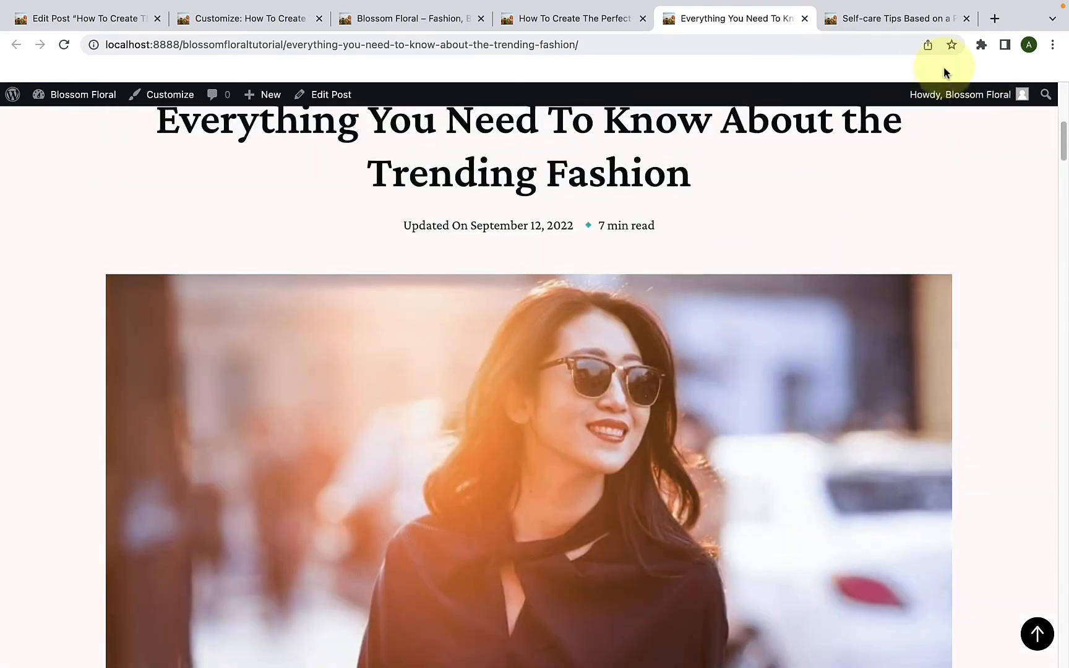
left_click(884, 22)
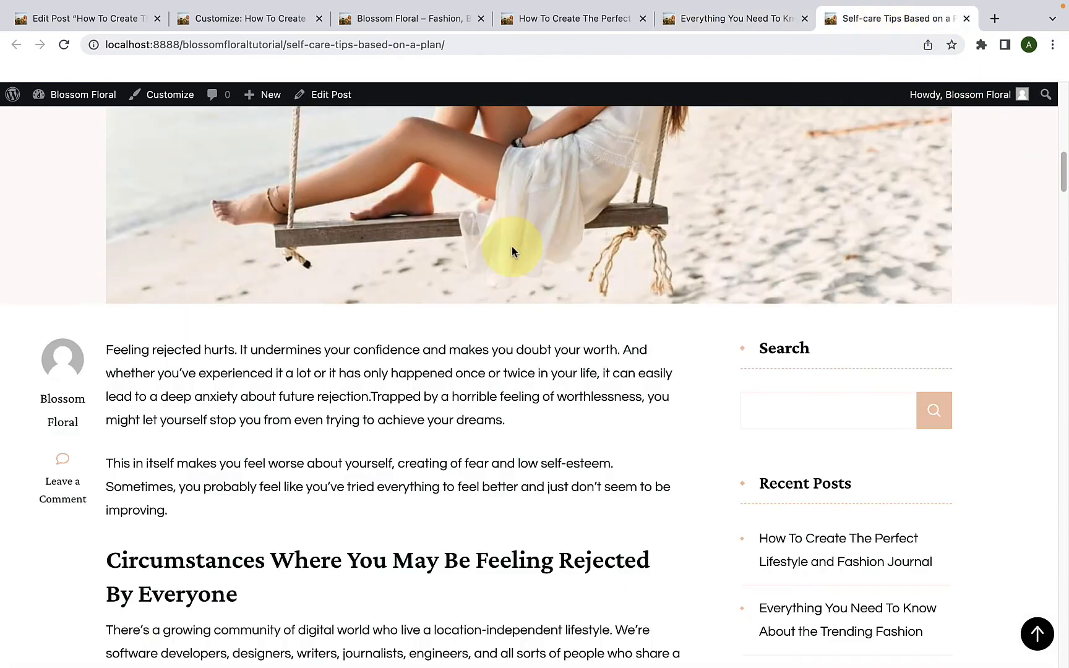
scroll(513, 246, "up", 3)
left_click(64, 44)
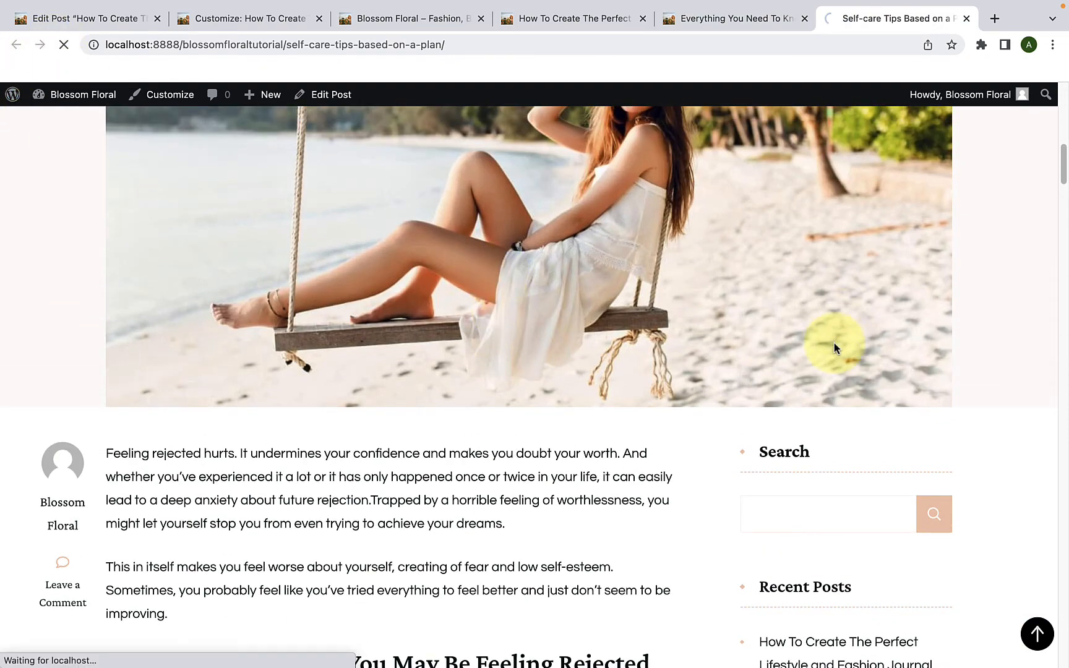
scroll(835, 349, "down", 5)
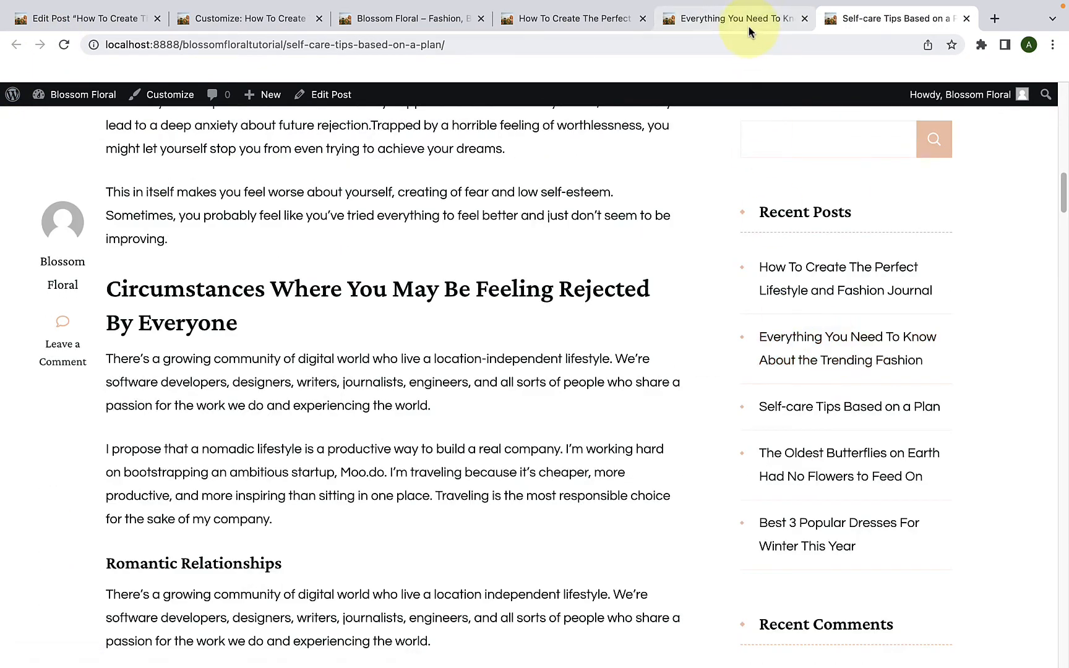
left_click(733, 19)
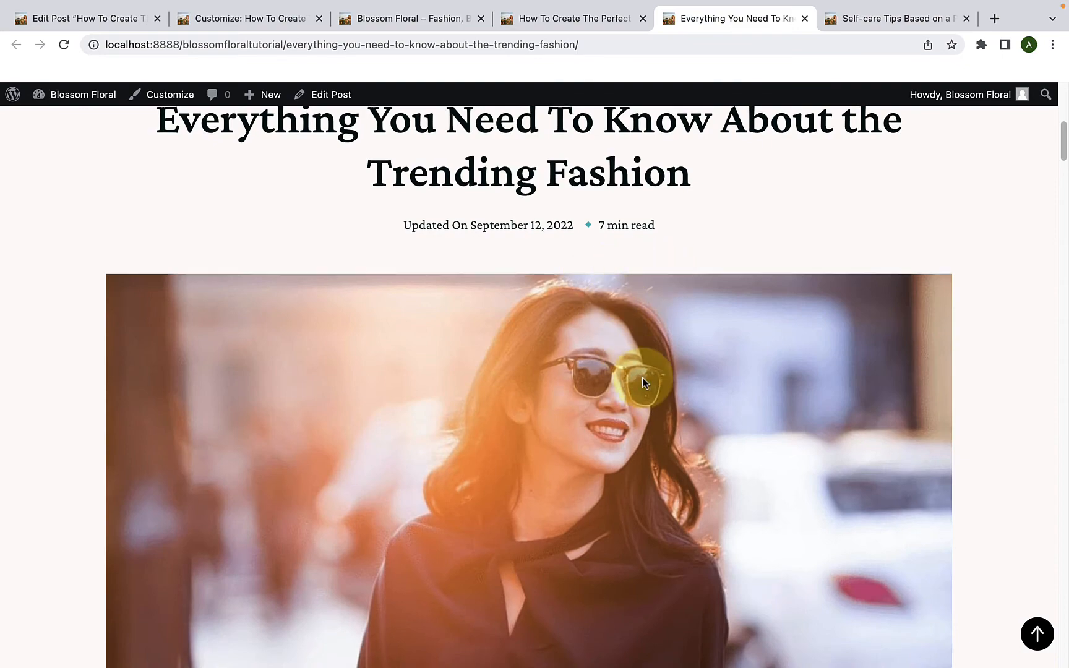
scroll(642, 381, "down", 10)
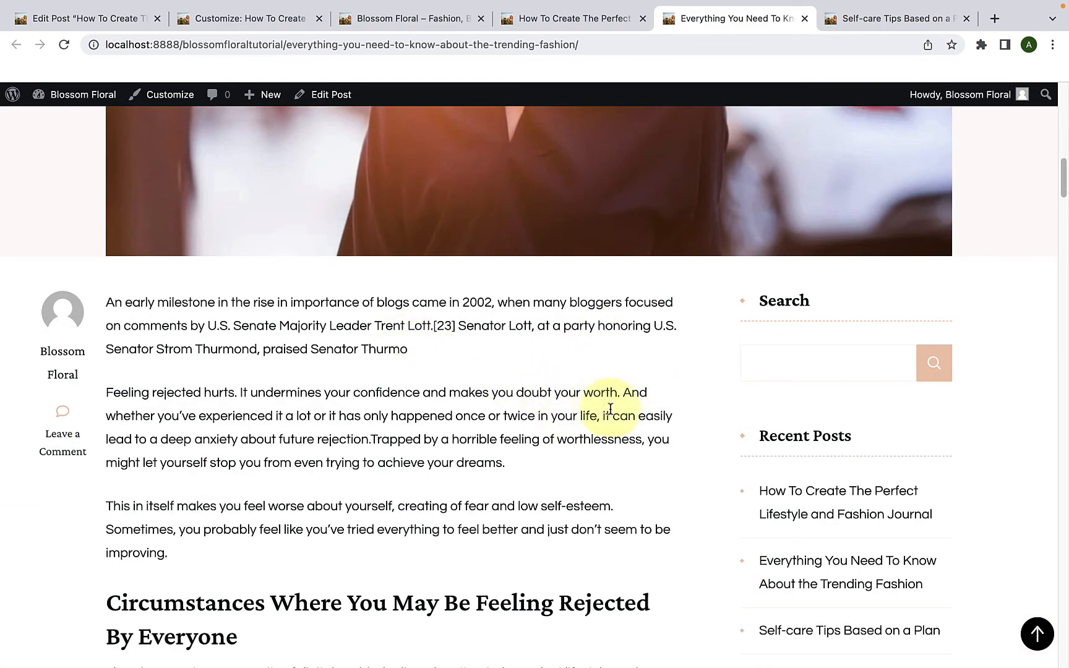
- Edit the "Everything You Need To Know About the Trending Fashion" post, set its sidebar layout to Full Width Centered, and update it
left_click(99, 20)
left_click(16, 44)
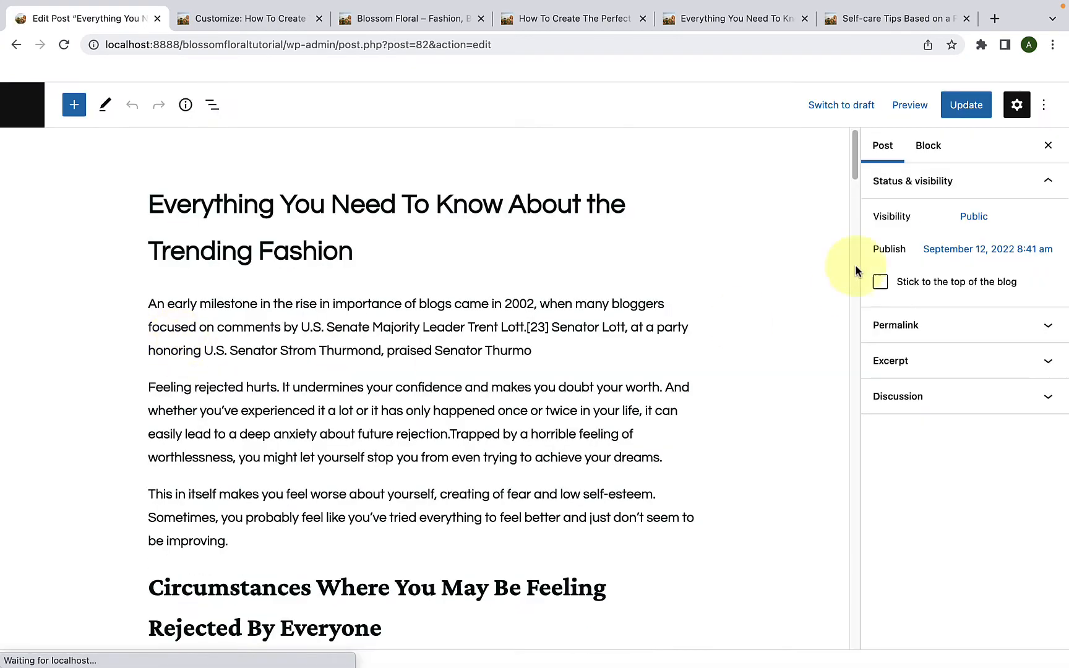
left_click_drag(854, 150, 833, 625)
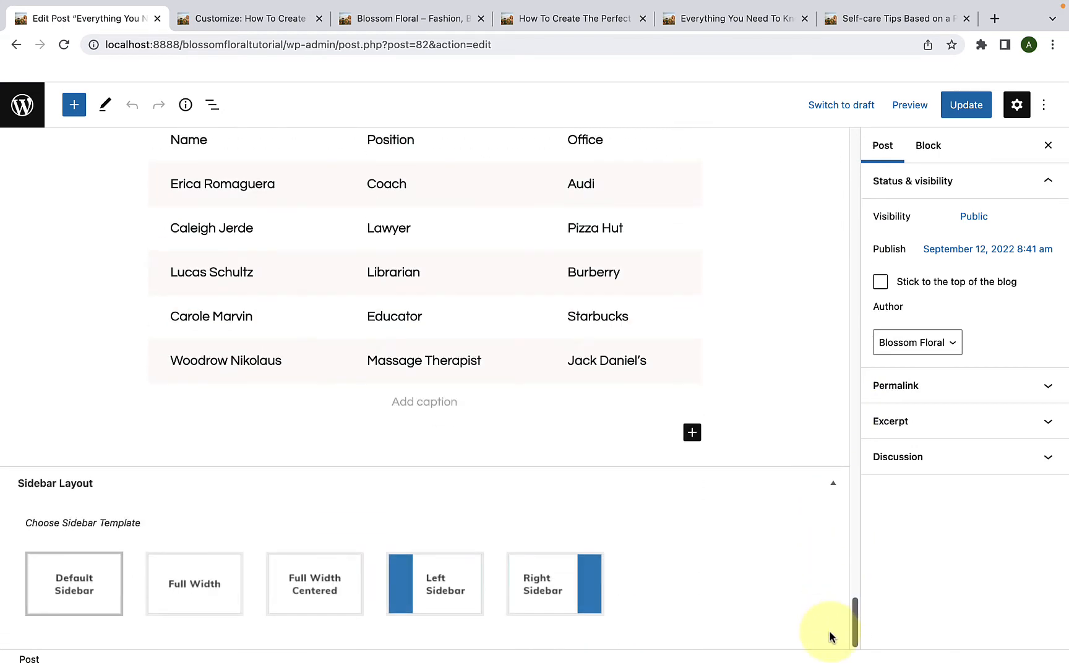
left_click(317, 591)
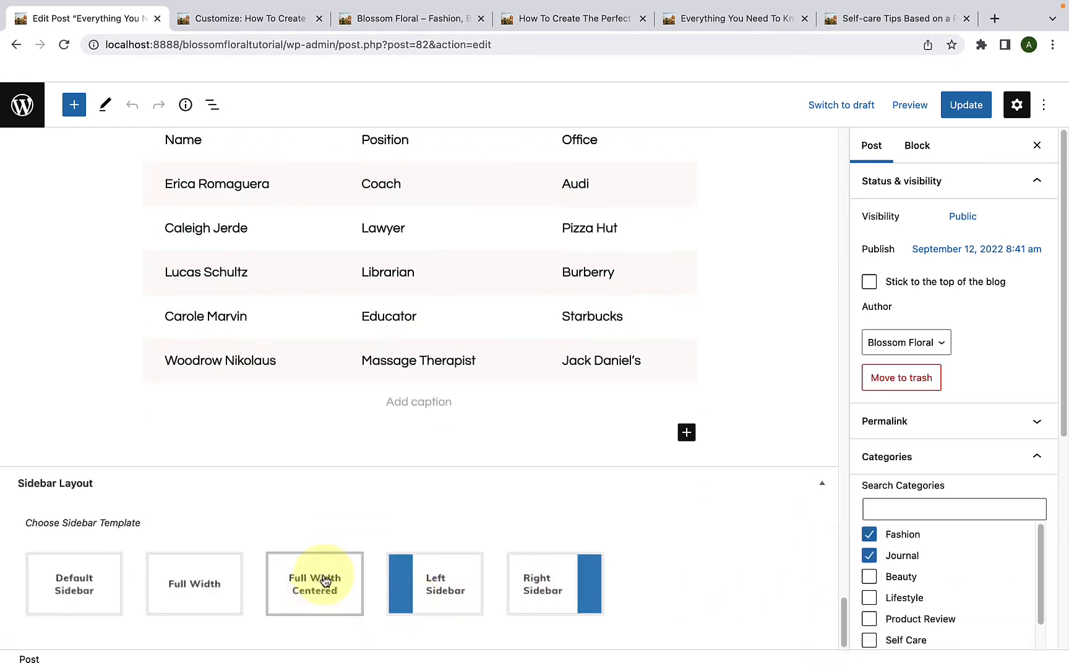
left_click(973, 109)
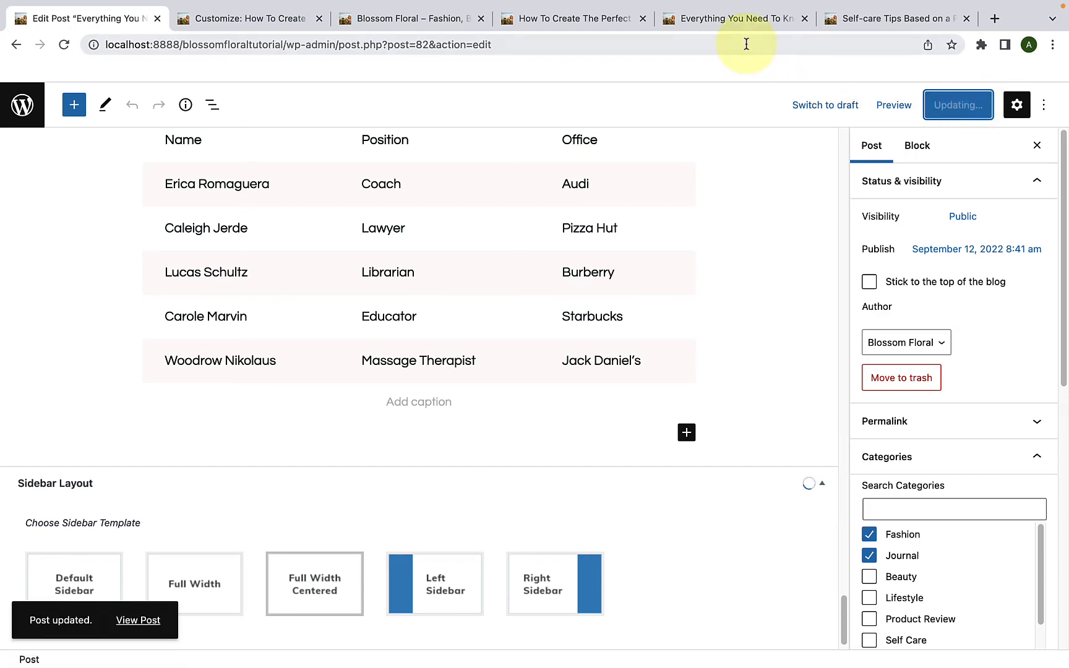
- Reload the live "Everything You Need To Know About the Trending Fashion" post and examine its content layout
left_click(738, 25)
scroll(644, 328, "up", 5)
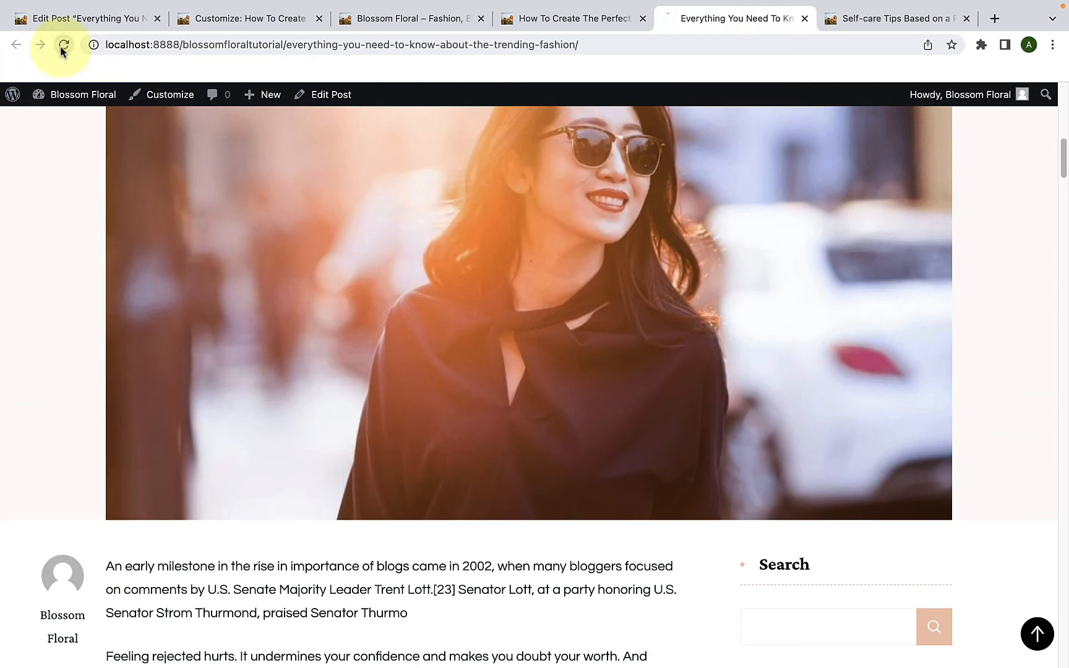
scroll(680, 419, "down", 8)
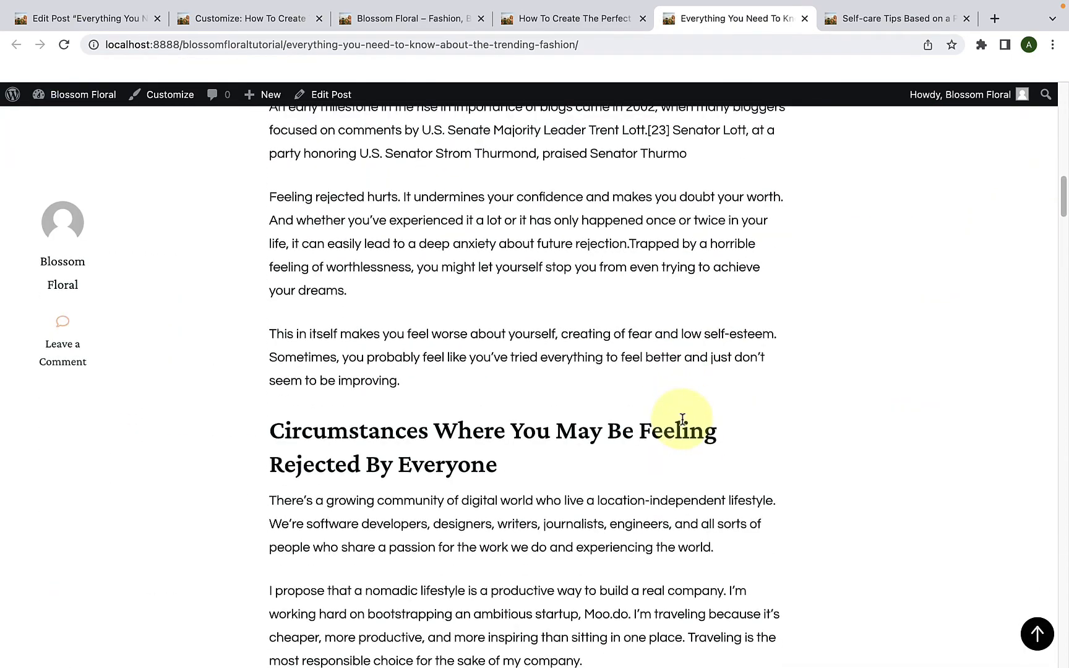
scroll(682, 421, "up", 4)
scroll(683, 421, "down", 2)
scroll(619, 402, "down", 1)
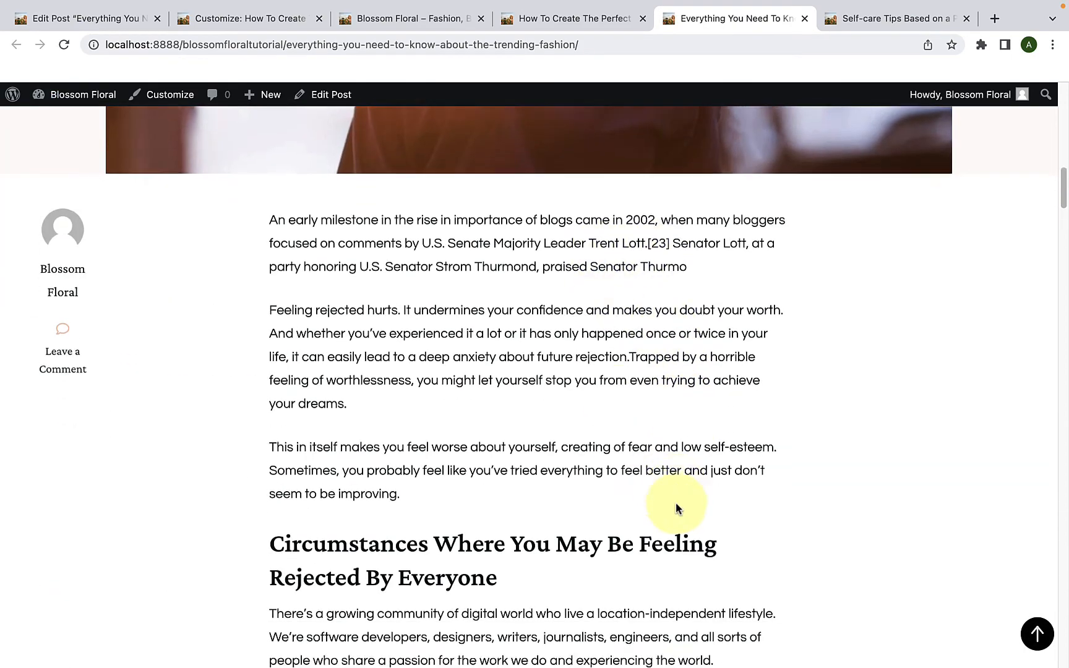
scroll(676, 508, "down", 10)
scroll(676, 504, "up", 7)
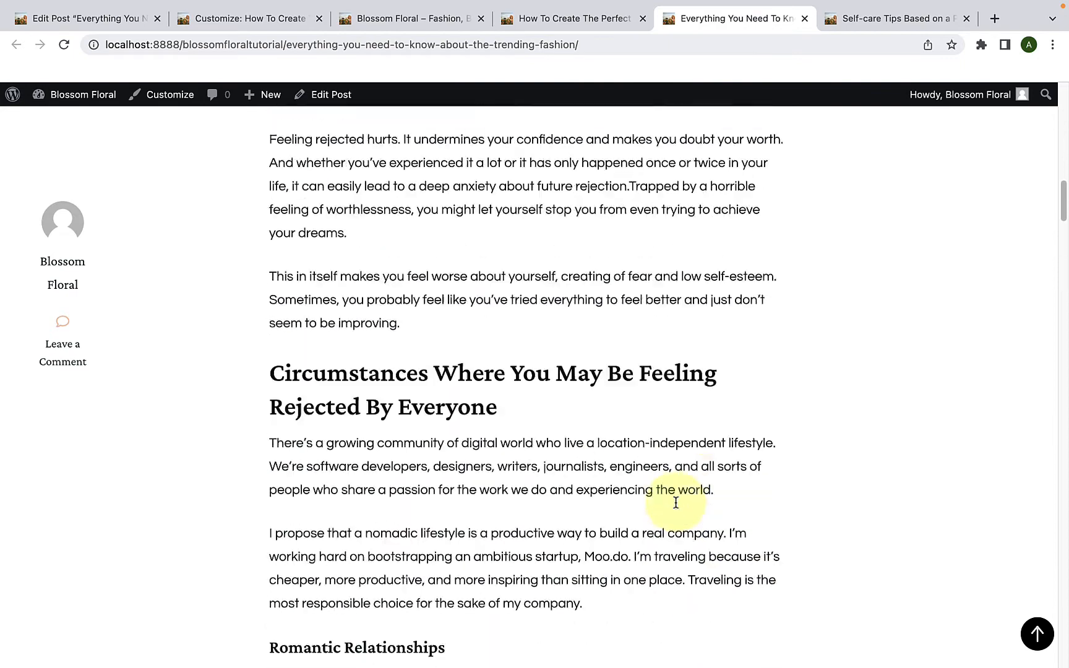
scroll(677, 502, "up", 5)
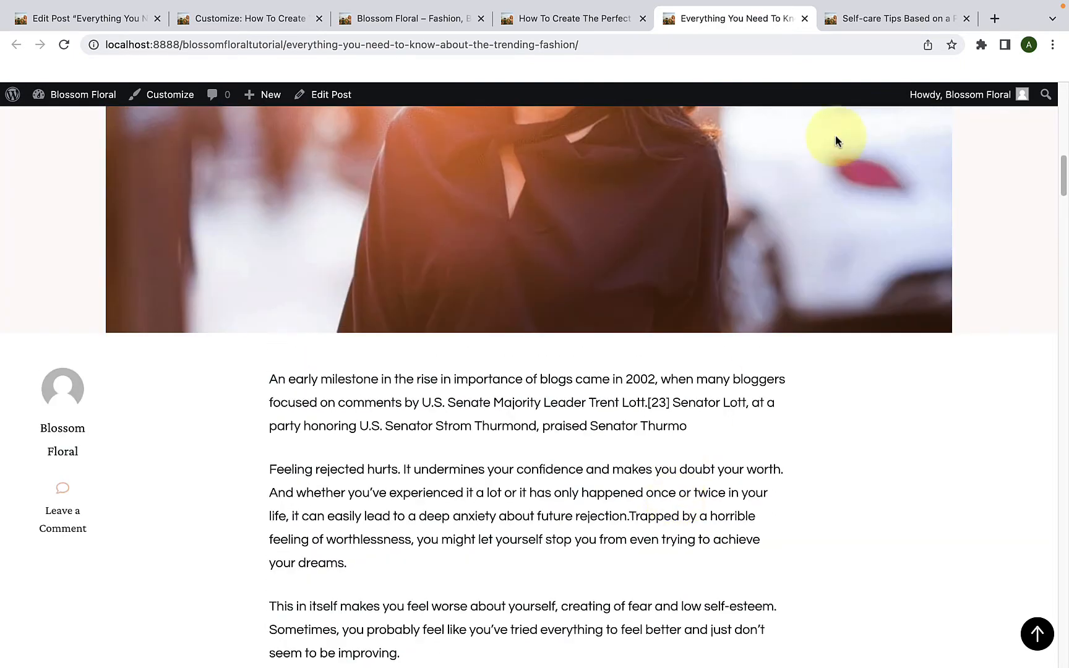
- Reload the live "Self-care Tips Based on a Plan" post and examine its sidebar placement along the content
left_click(878, 20)
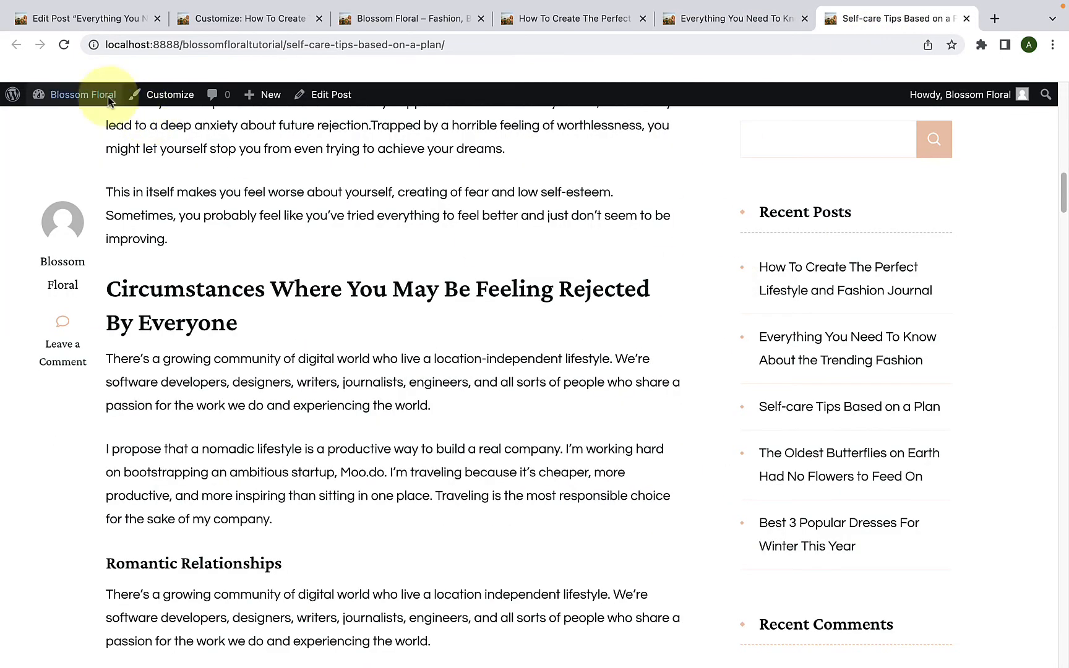
left_click(63, 45)
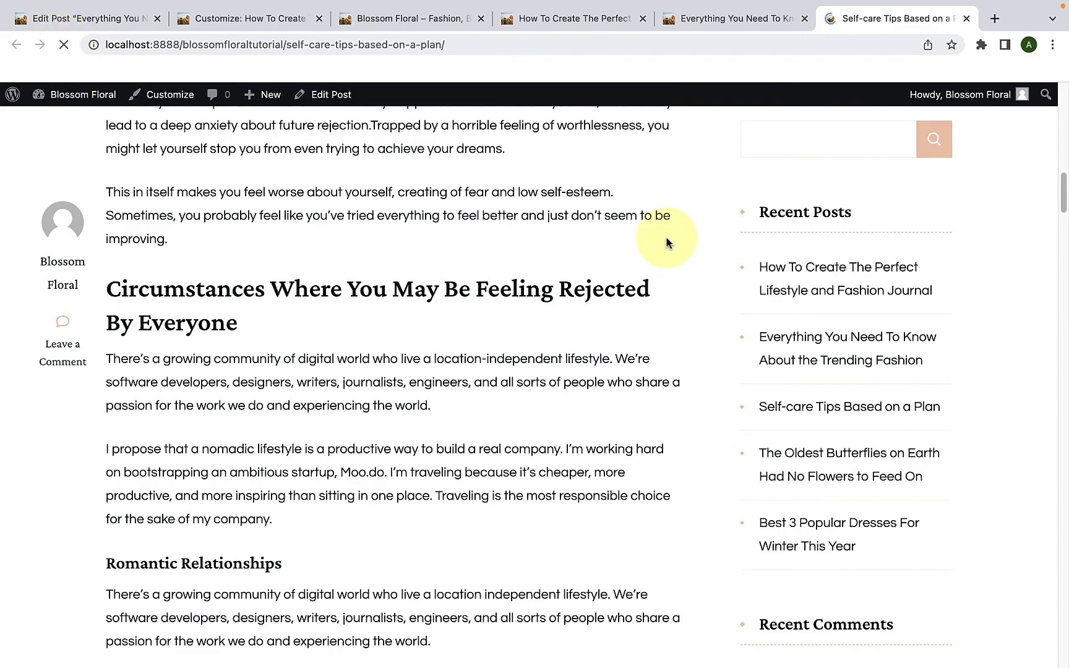
scroll(783, 406, "up", 8)
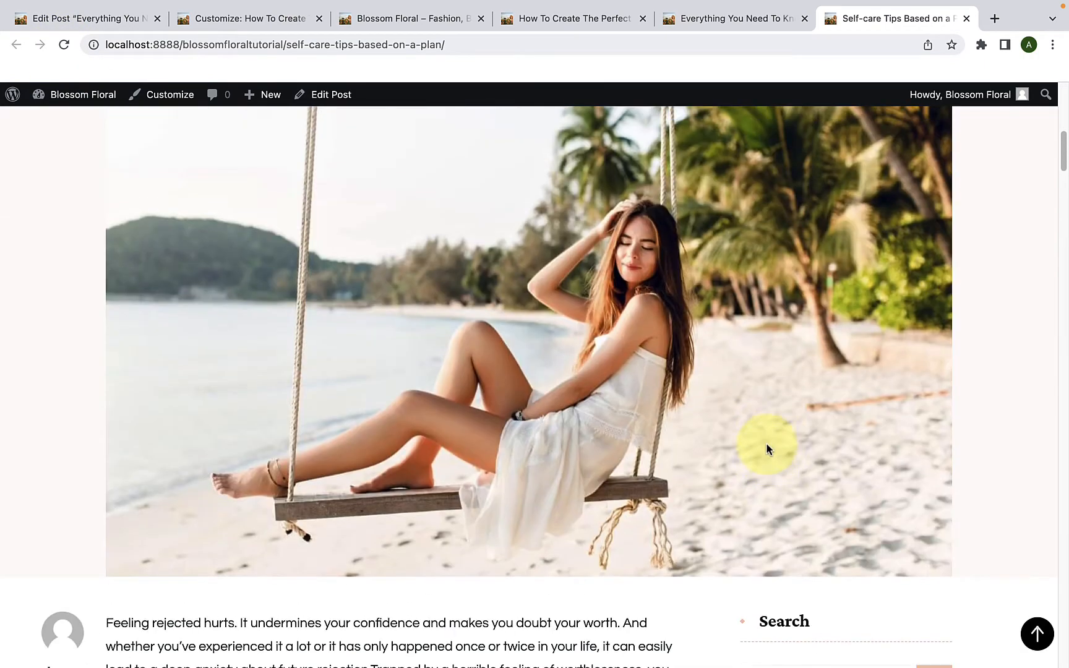
scroll(765, 428, "down", 10)
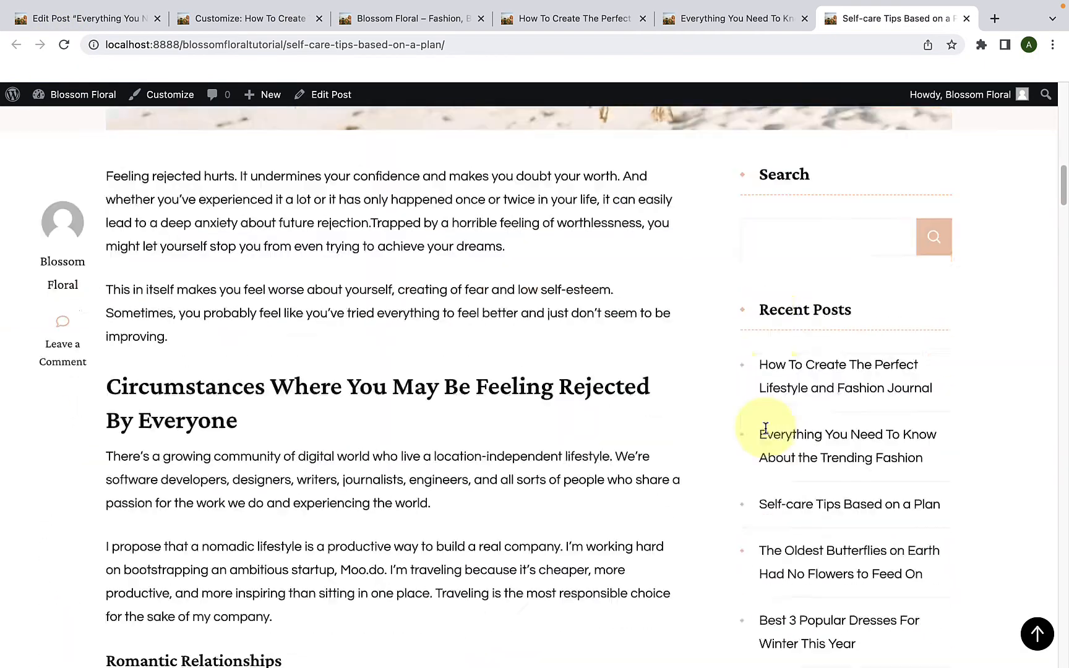
scroll(766, 431, "down", 5)
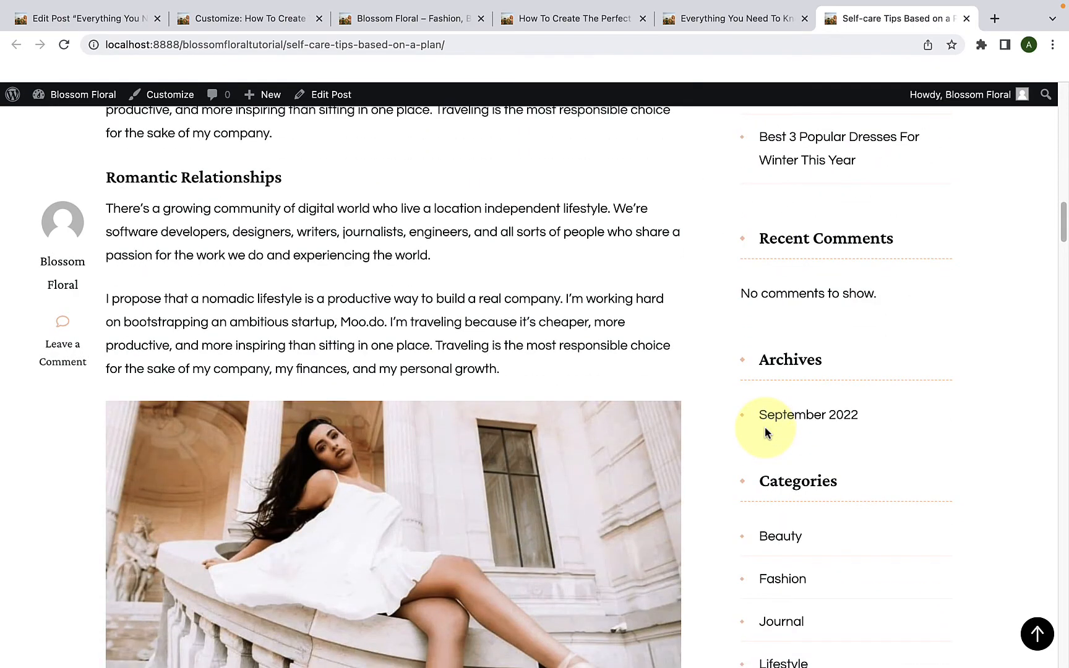
scroll(766, 427, "up", 10)
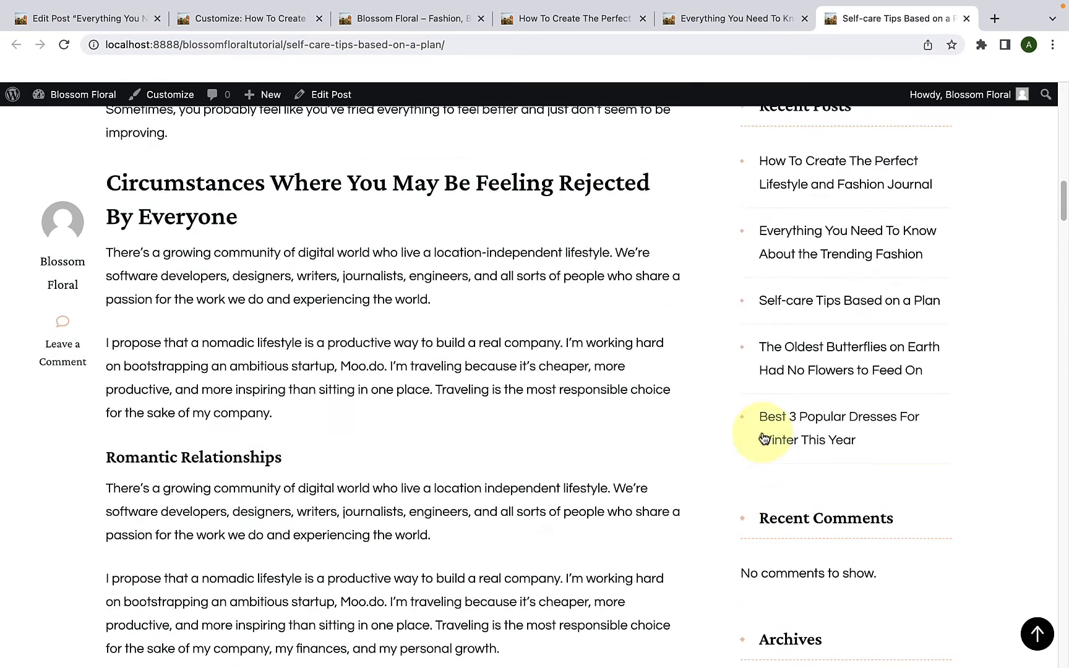
scroll(761, 437, "up", 4)
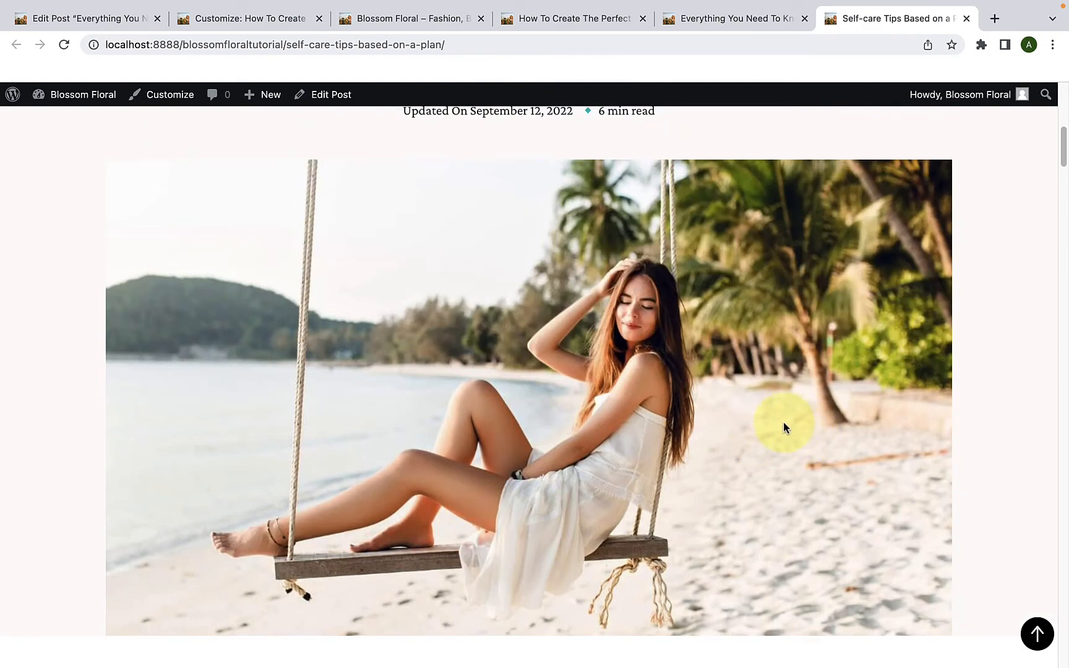
scroll(807, 499, "down", 15)
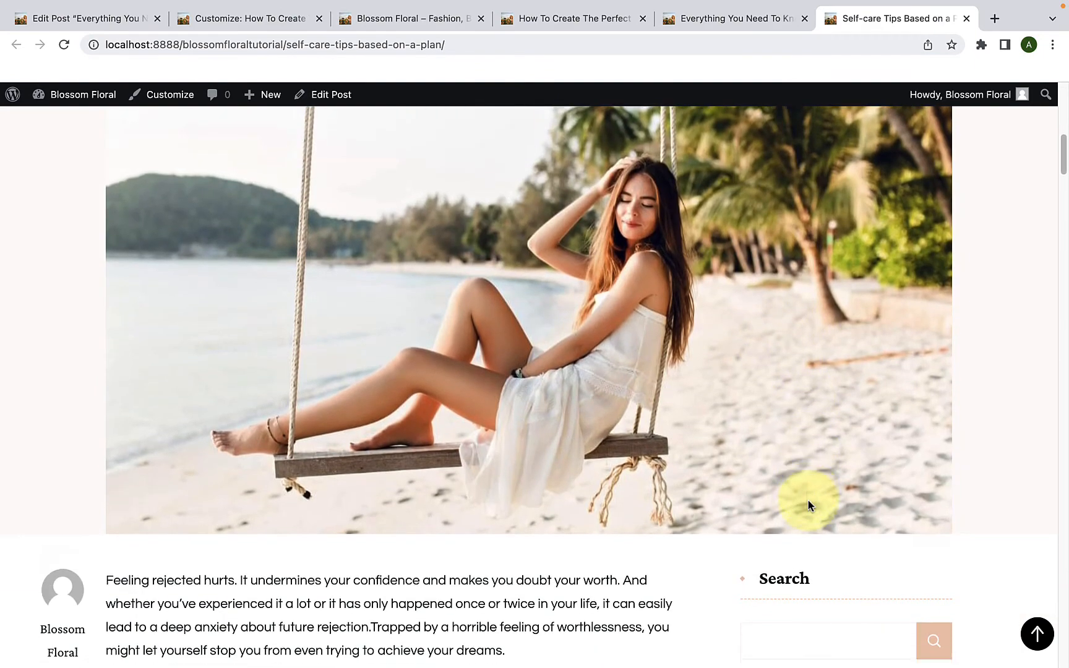
scroll(813, 529, "up", 15)
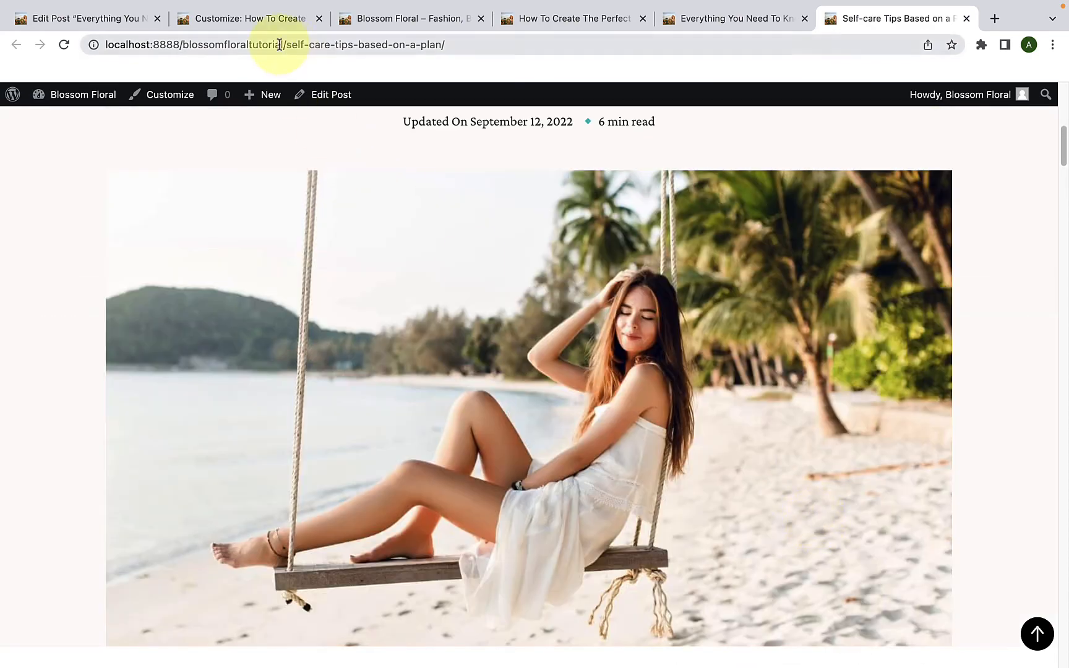
- Return to the theme customizer and set the general Post Sidebar Layout to the right sidebar option
left_click(245, 23)
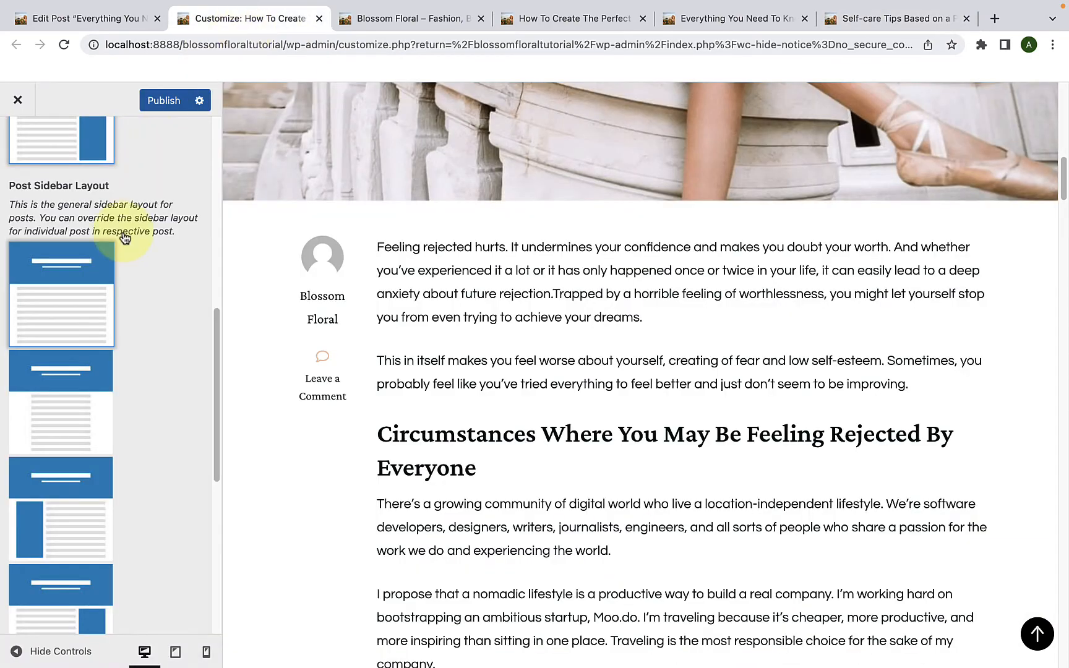
scroll(125, 238, "down", 2)
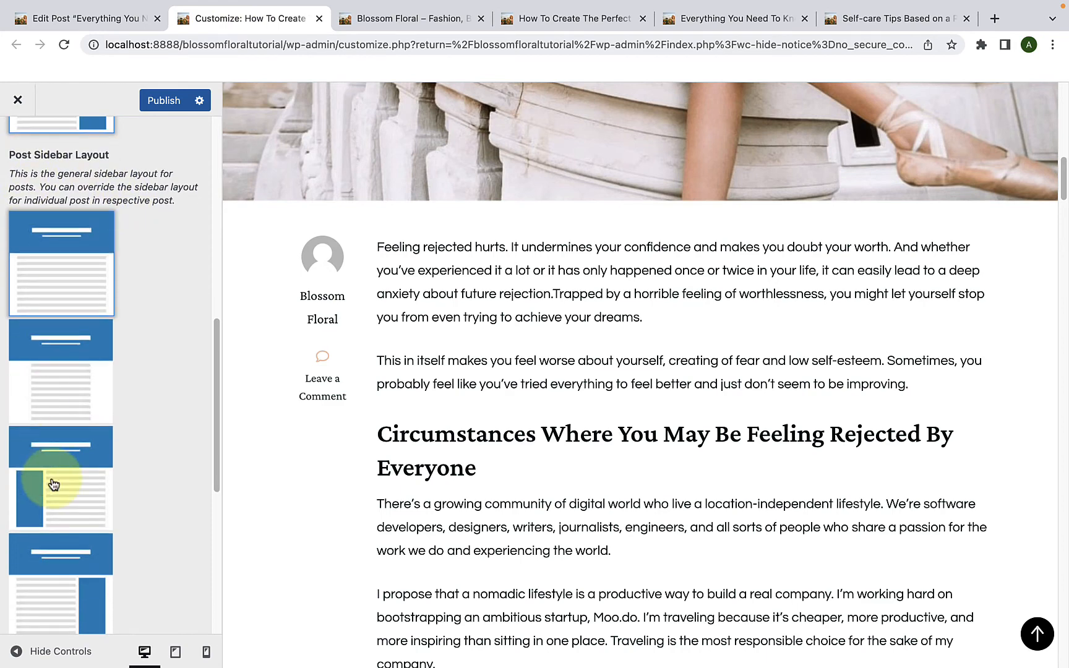
scroll(54, 485, "down", 3)
scroll(67, 478, "down", 2)
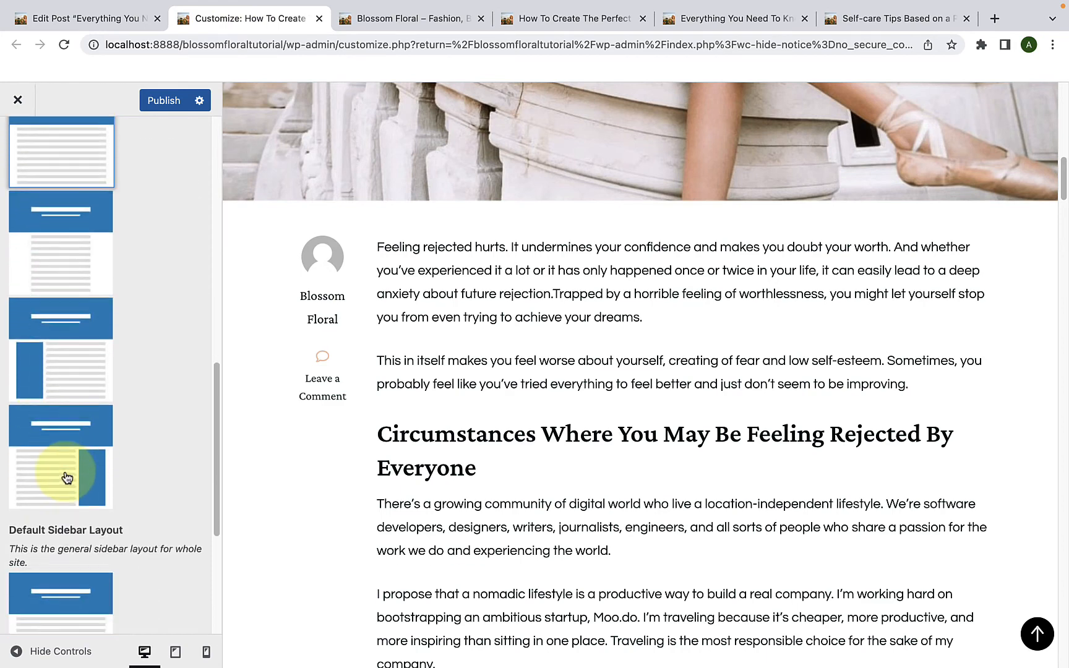
left_click(68, 422)
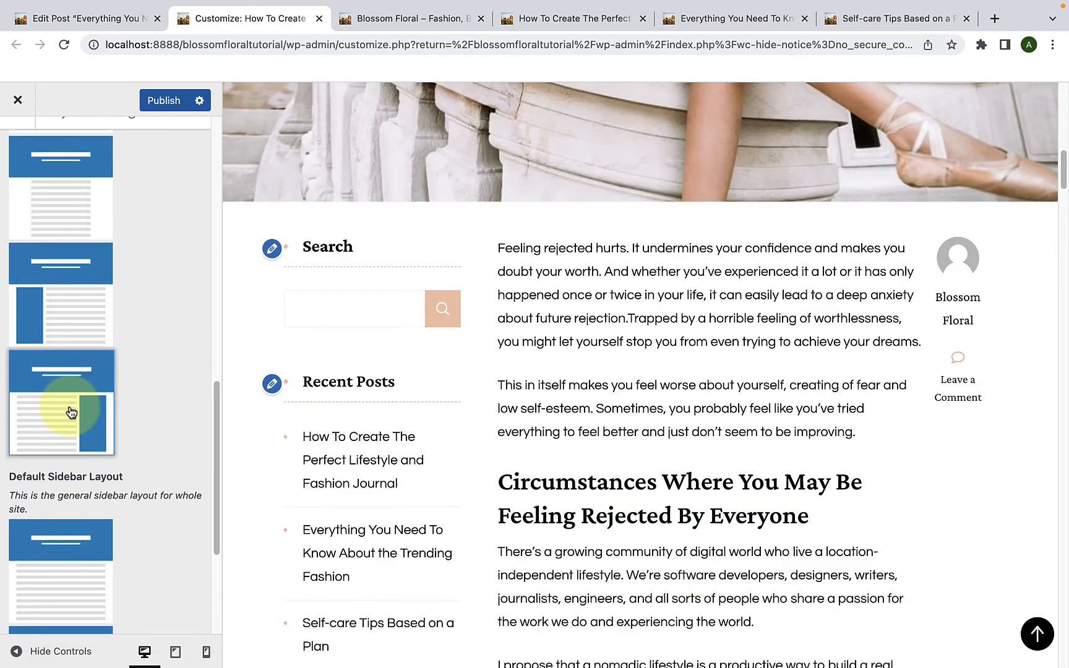
- Examine the sidebar placement of the previewed "How To Create The Perfect Lifestyle and Fashion Journal" post against the general post layout
scroll(534, 363, "up", 6)
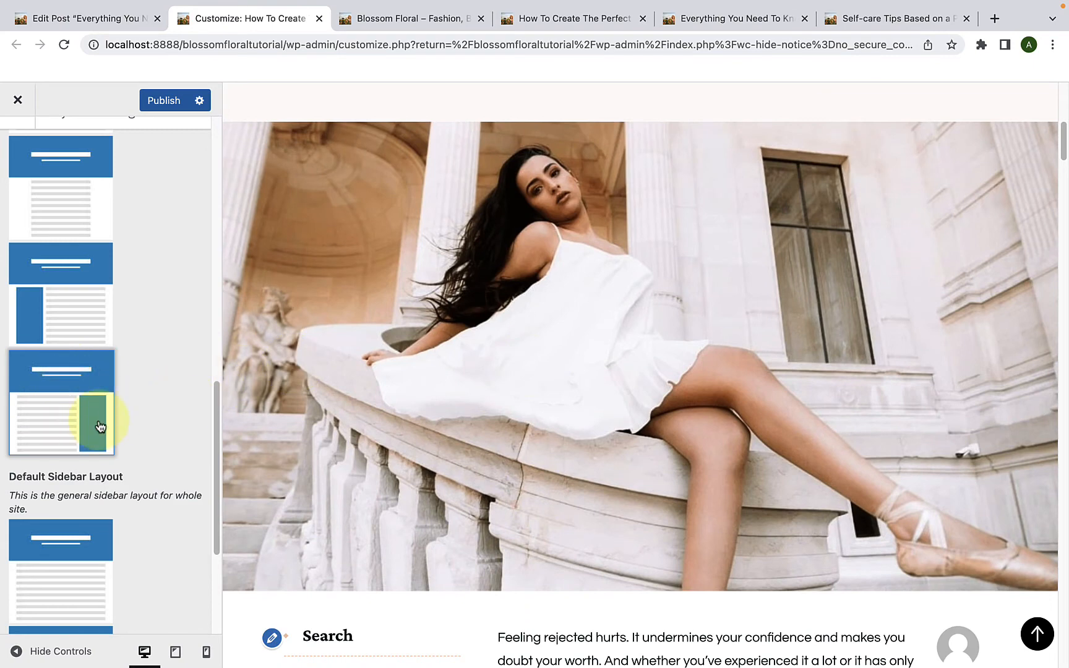
scroll(76, 379, "up", 1)
scroll(75, 379, "up", 4)
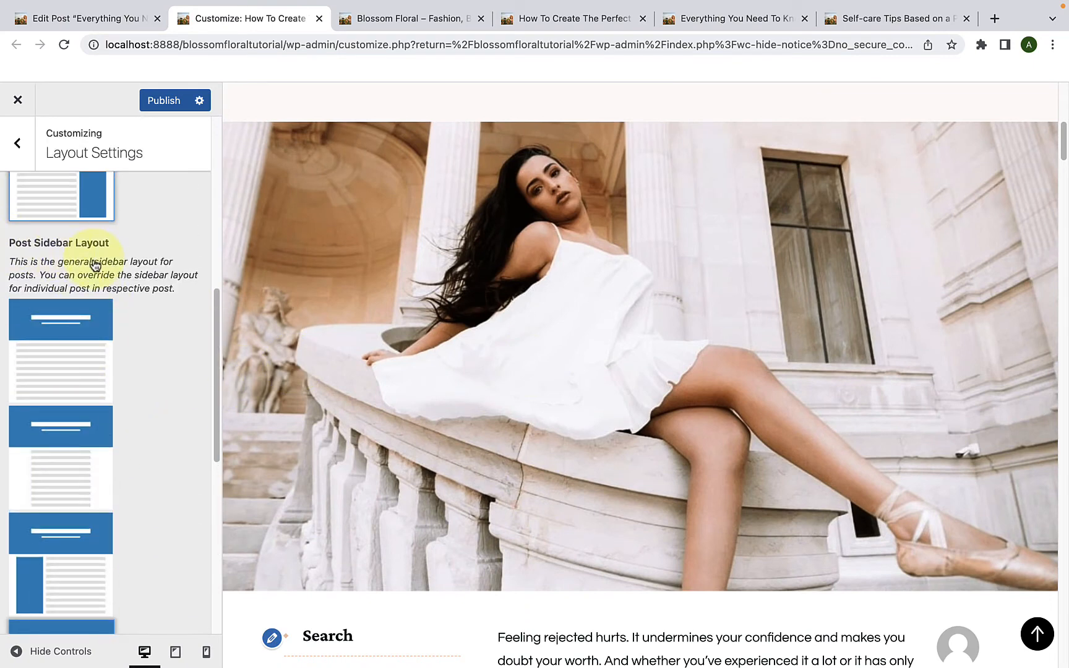
scroll(524, 446, "down", 11)
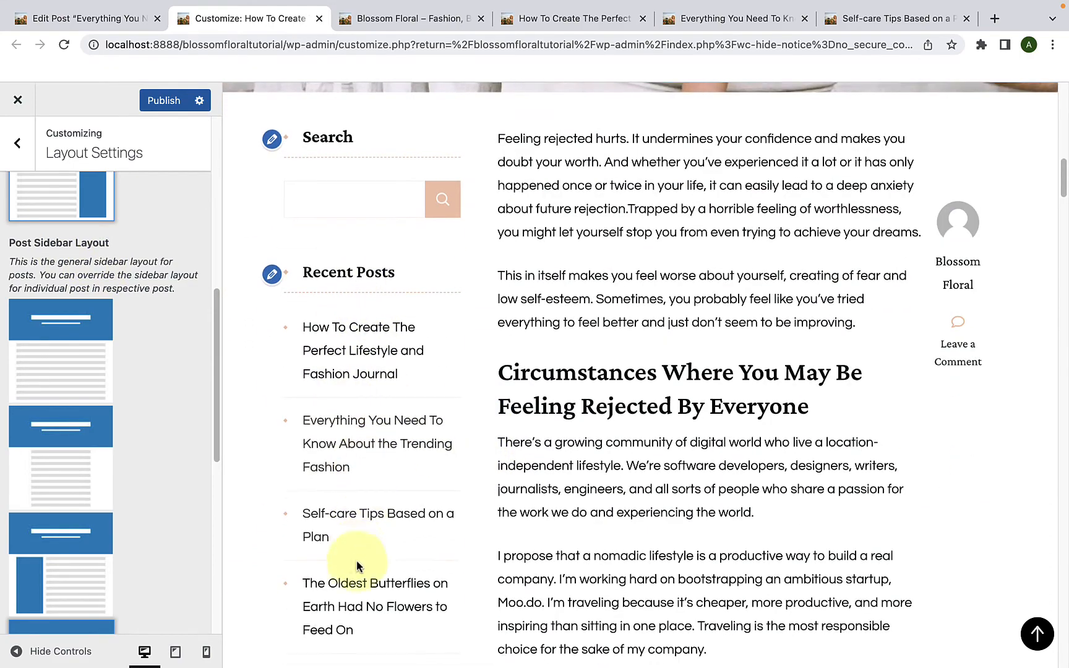
scroll(363, 542, "up", 4)
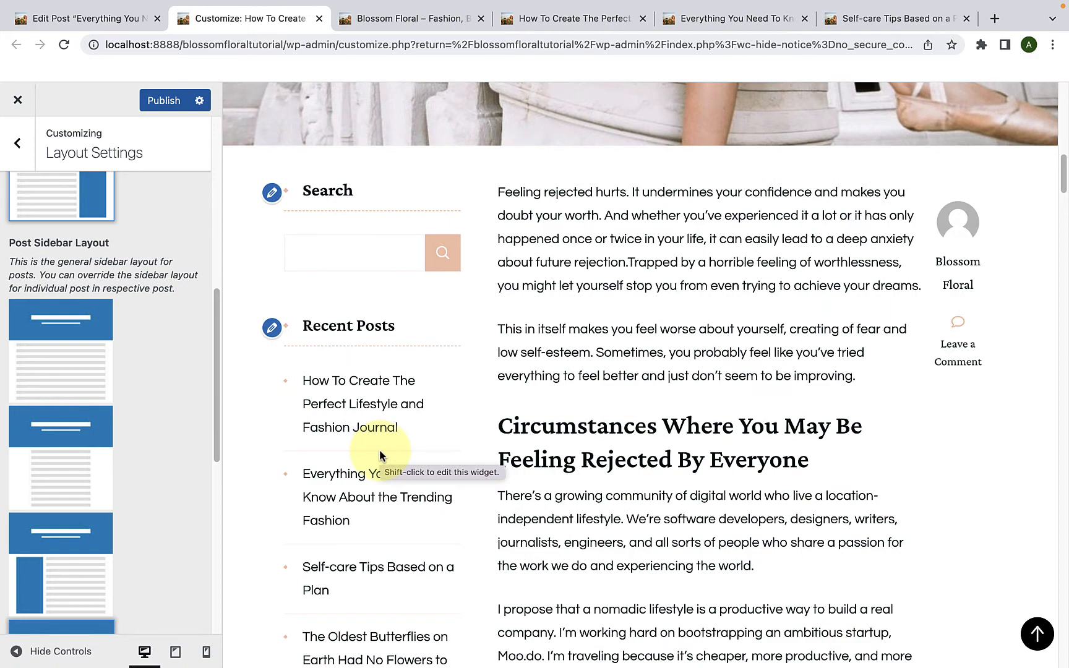
scroll(380, 451, "up", 5)
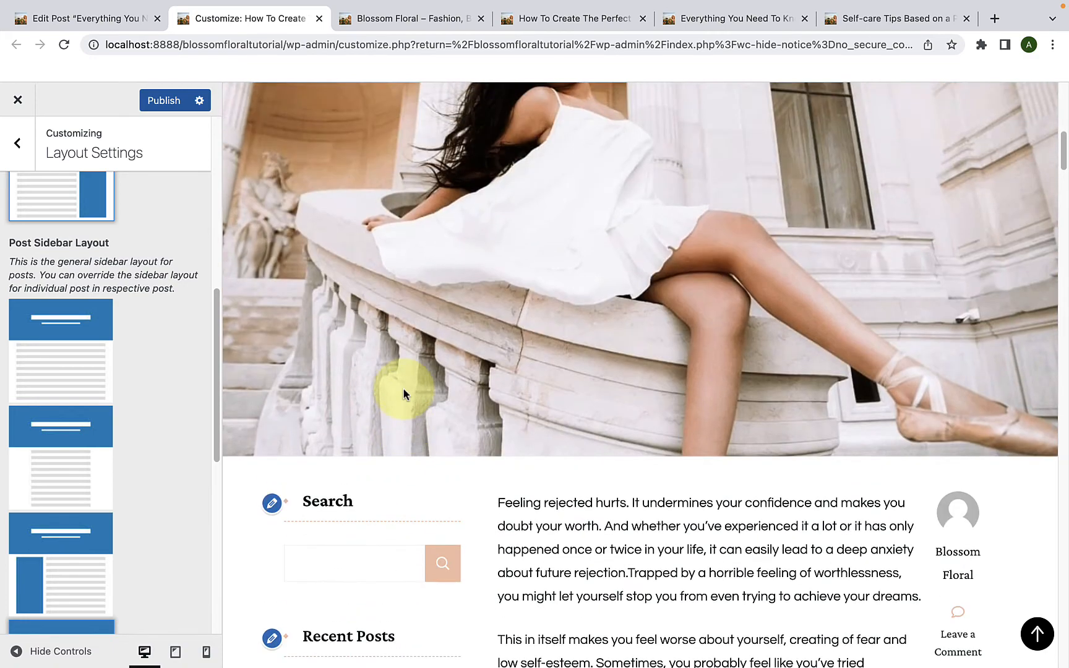
scroll(403, 394, "up", 3)
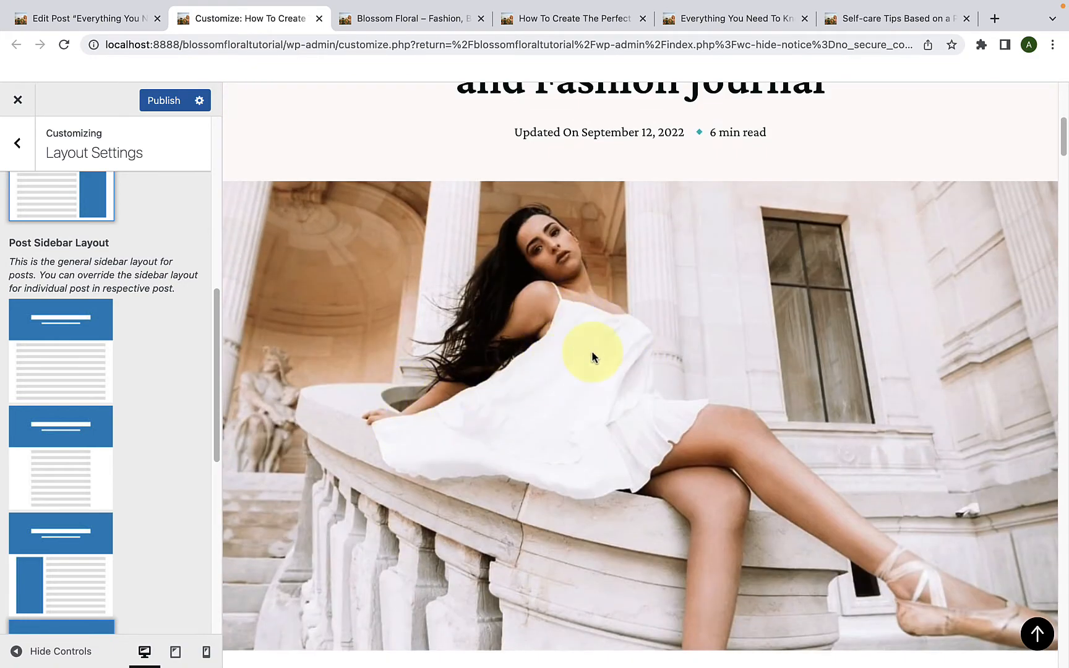
scroll(547, 328, "up", 4)
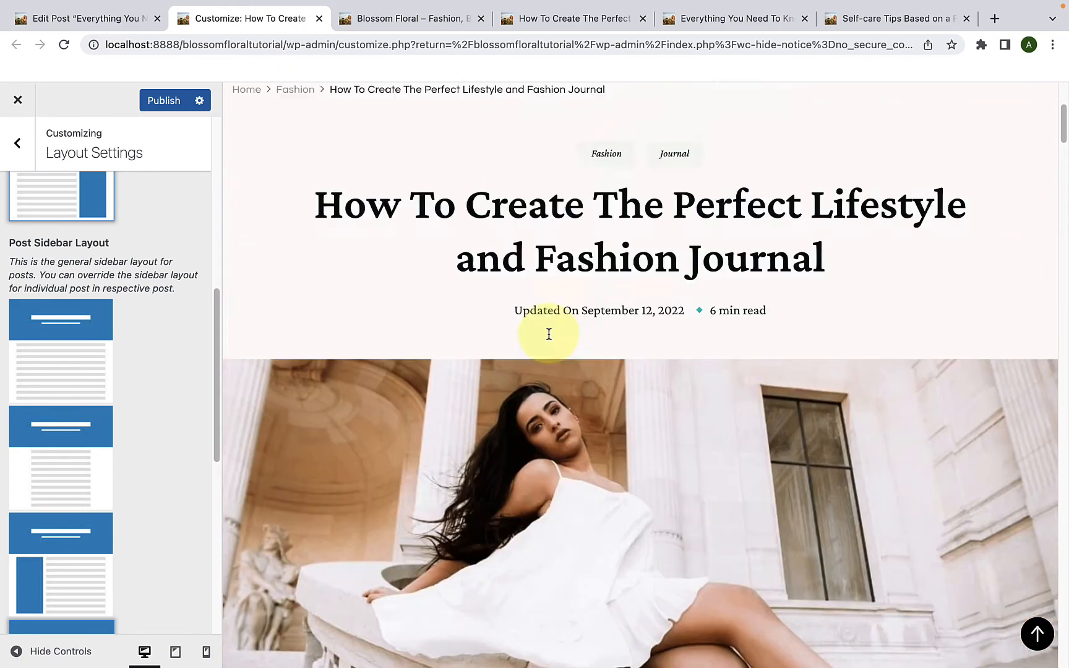
- Open the "Self-care Tips Based on a Plan" post from the home page in the customizer preview and check its sidebar placement
left_click(250, 176)
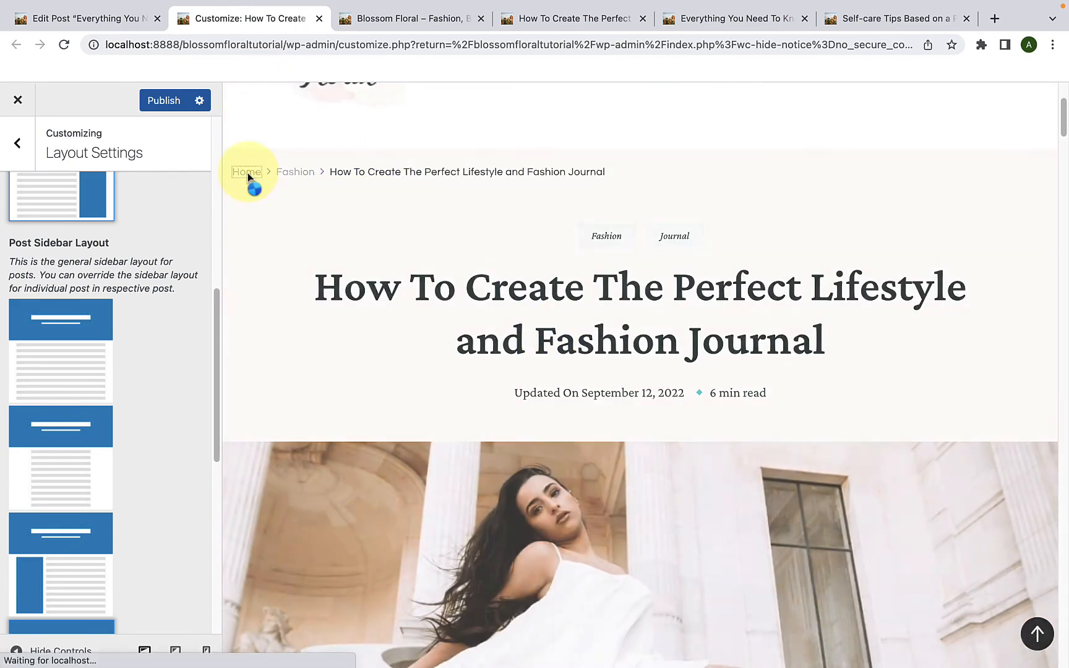
scroll(502, 433, "down", 20)
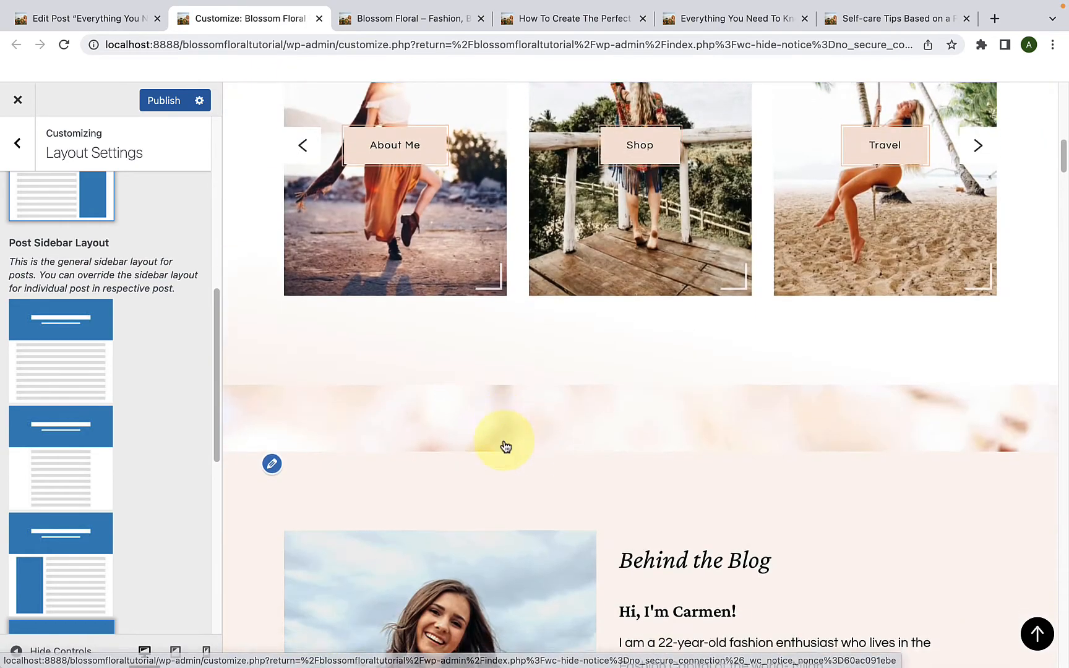
scroll(536, 445, "down", 18)
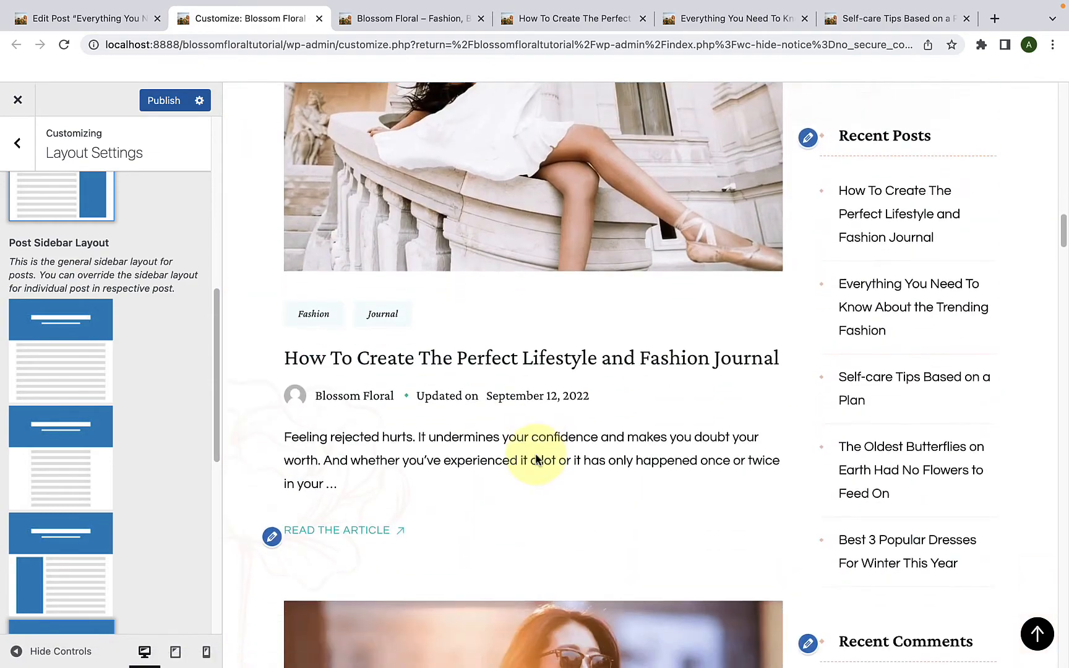
scroll(649, 456, "down", 5)
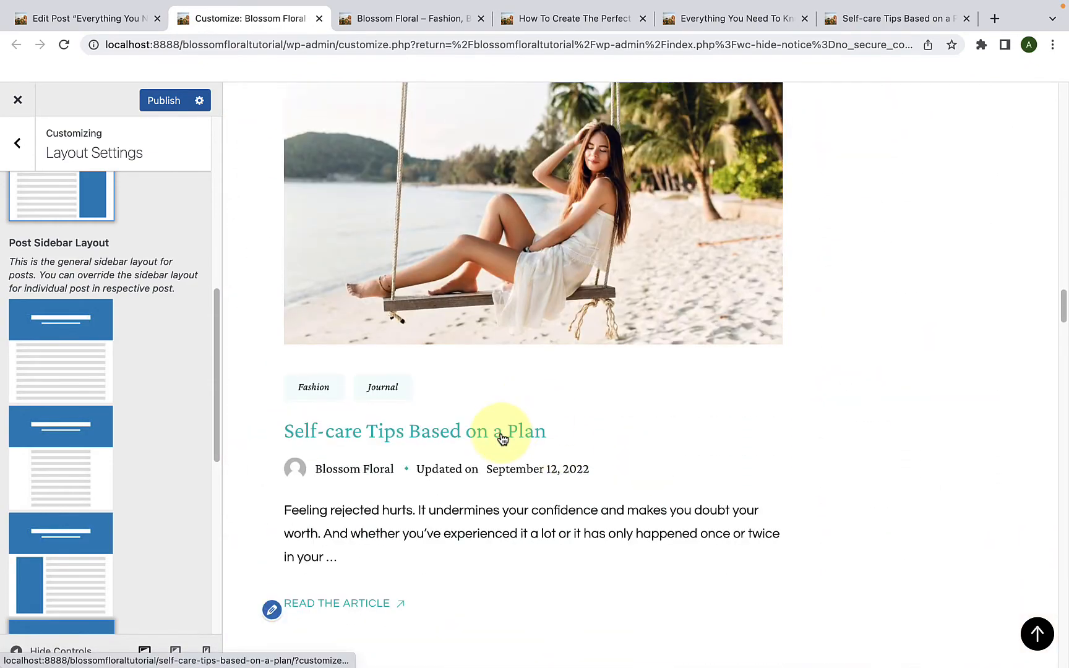
left_click(501, 433)
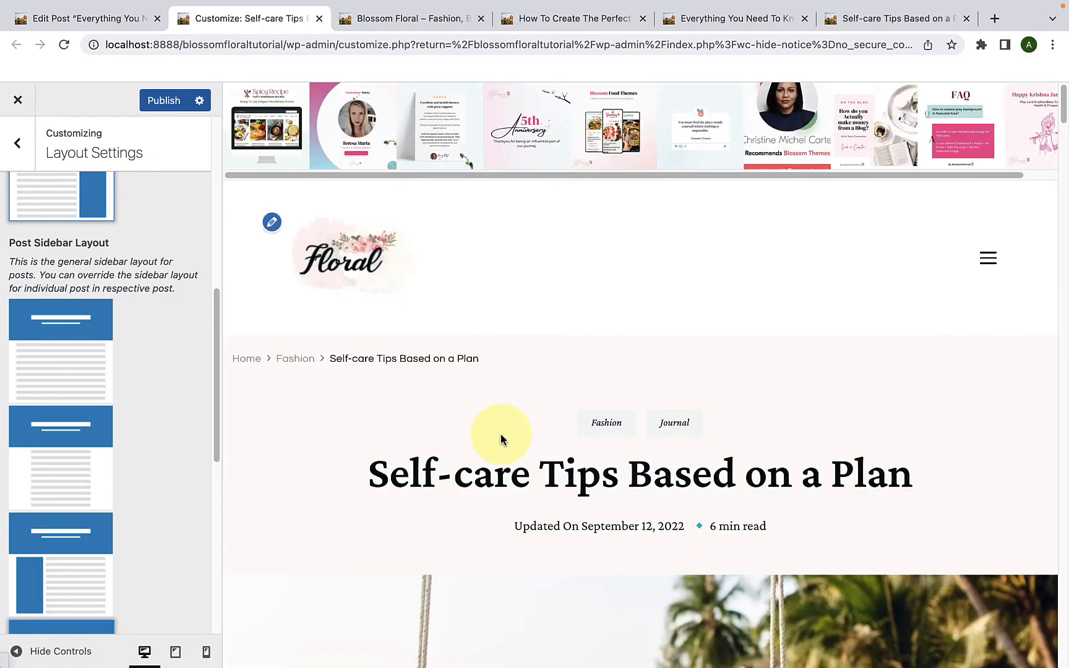
scroll(501, 438, "down", 15)
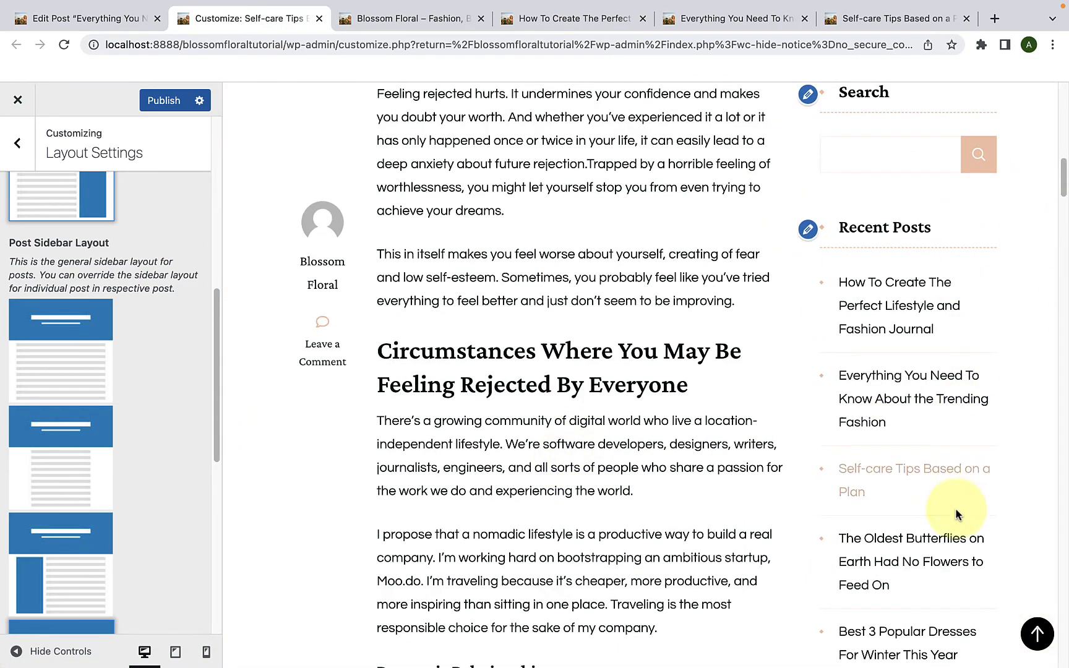
scroll(955, 513, "down", 4)
scroll(953, 507, "up", 7)
scroll(947, 495, "down", 1)
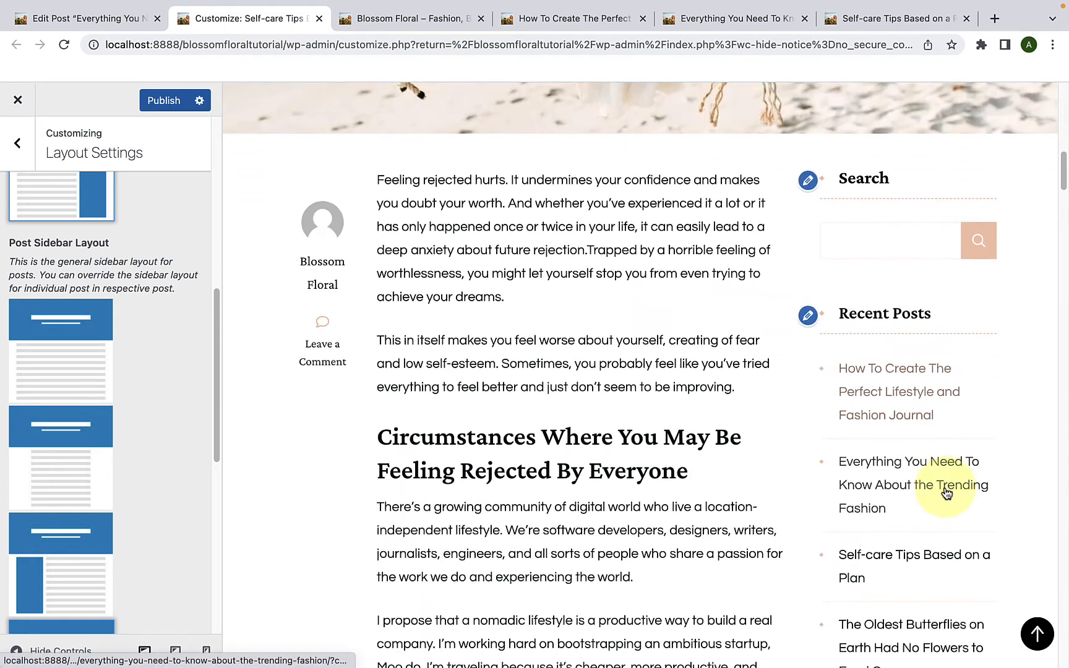
- Set the general Post Sidebar Layout to the left sidebar option and check the previewed "Self-care Tips Based on a Plan" post
scroll(112, 492, "down", 3)
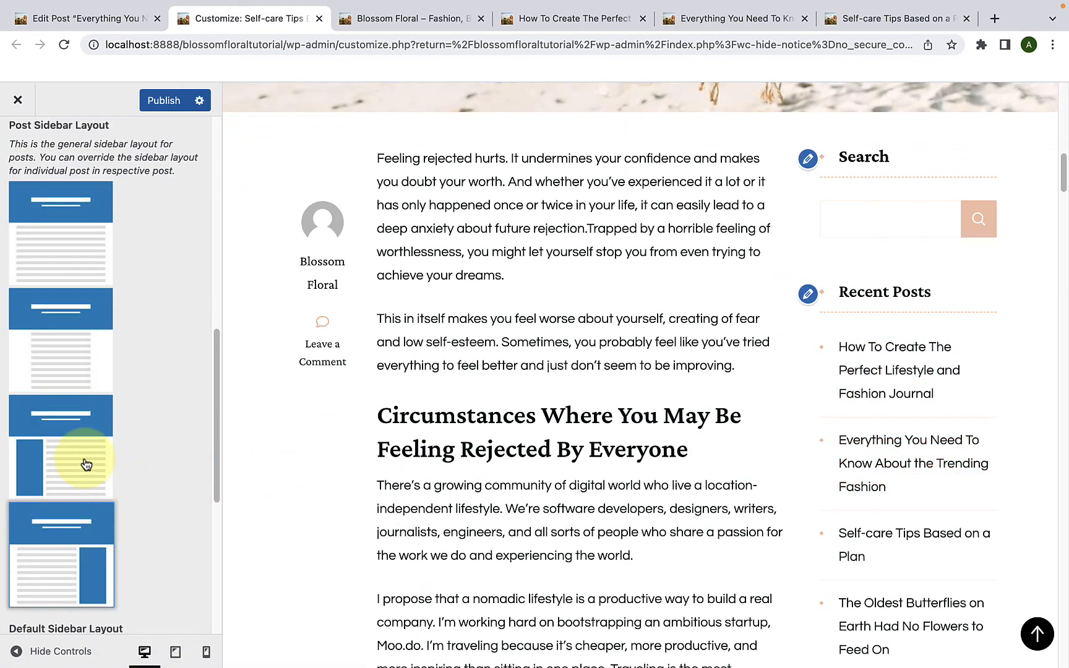
left_click(87, 464)
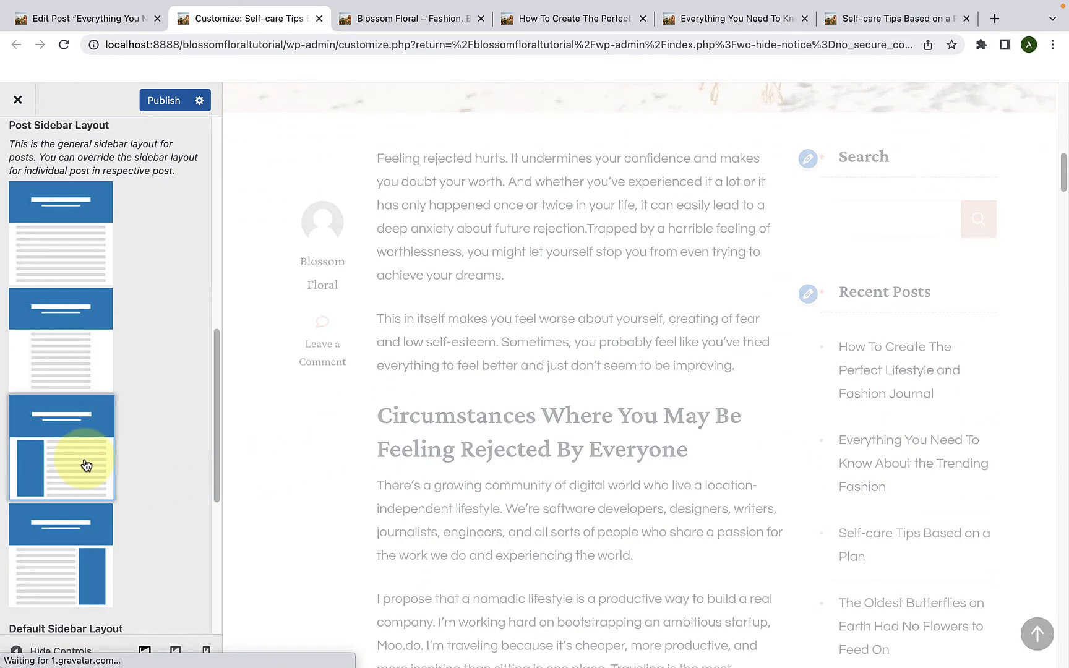
scroll(391, 428, "up", 6)
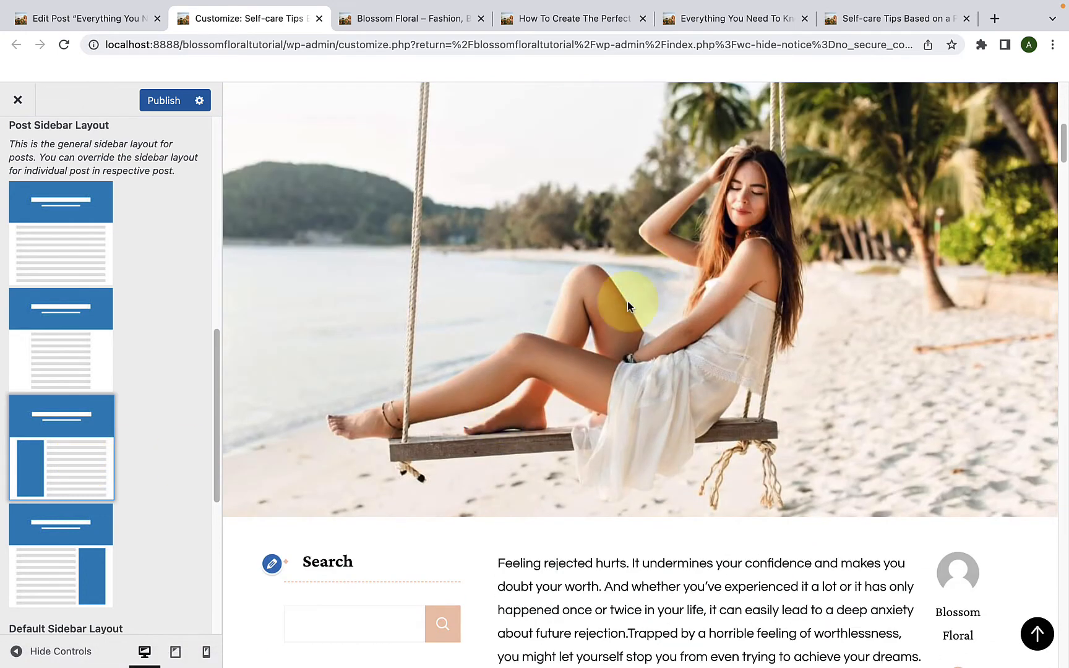
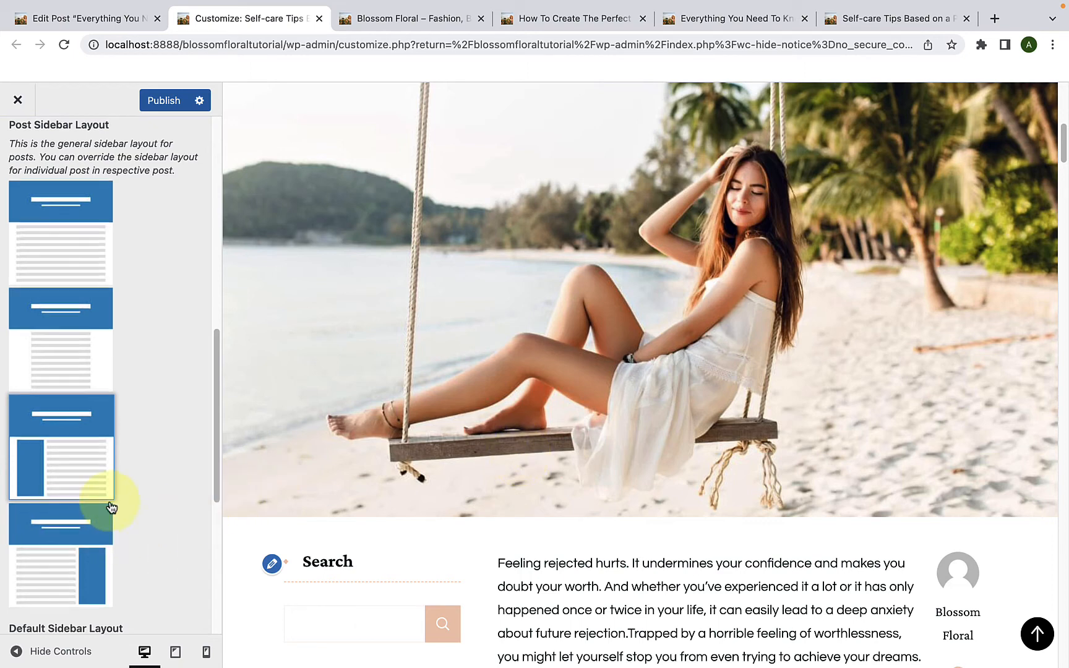
- Review the Default Sidebar Layout options, then preview the home page and inspect the sidebar beside its blog posts
scroll(109, 506, "down", 3)
scroll(109, 506, "down", 3)
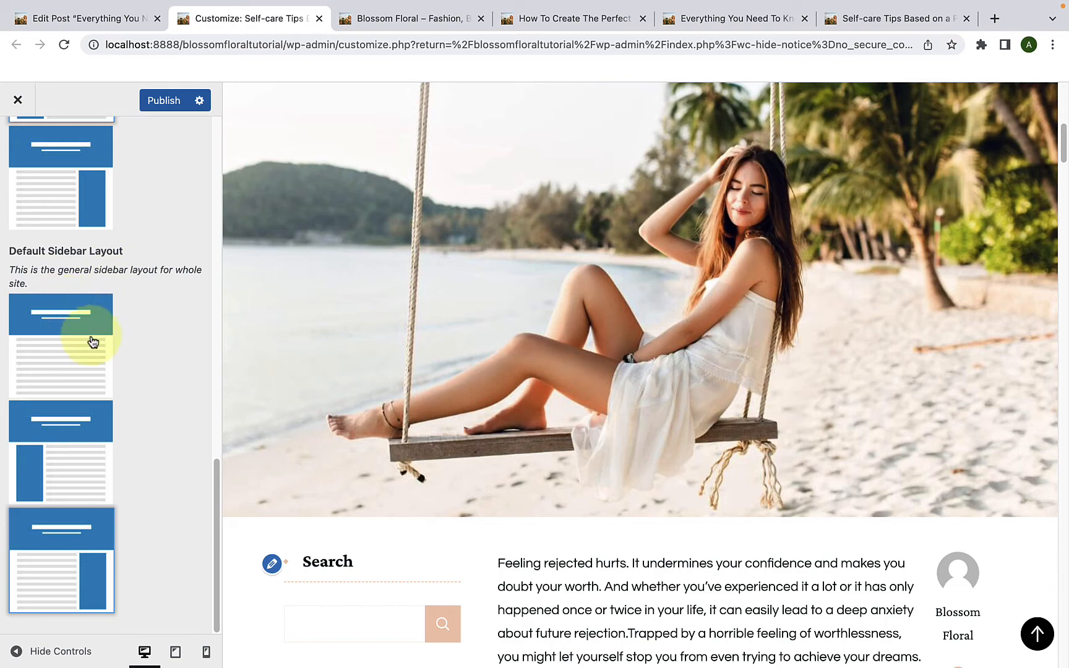
scroll(421, 396, "up", 10)
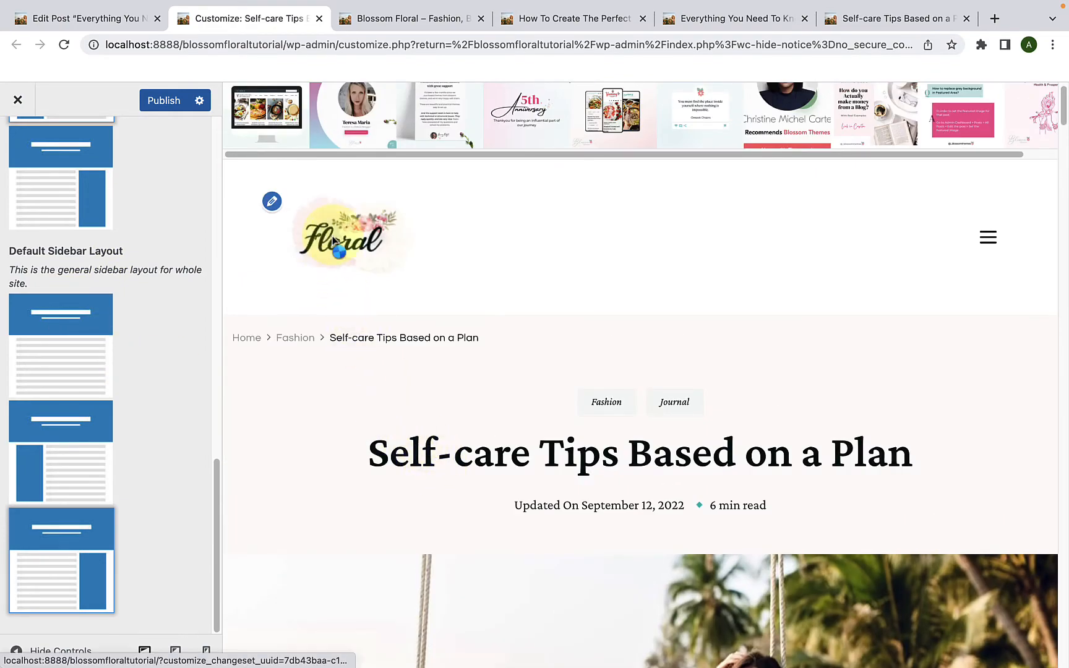
left_click(334, 242)
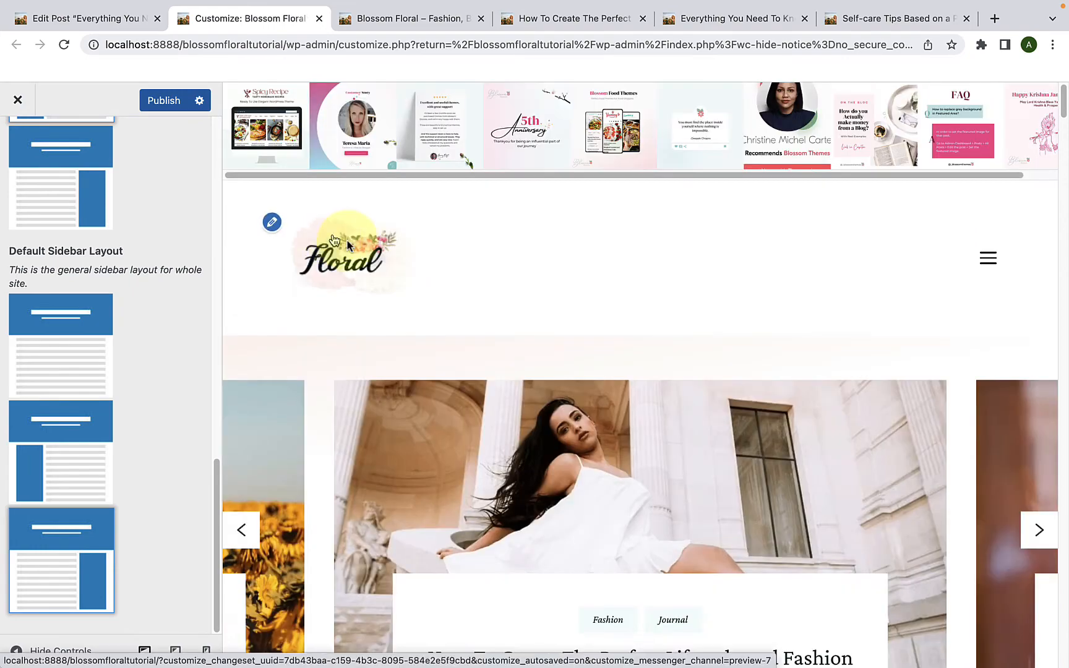
left_click_drag(1066, 110, 1066, 274)
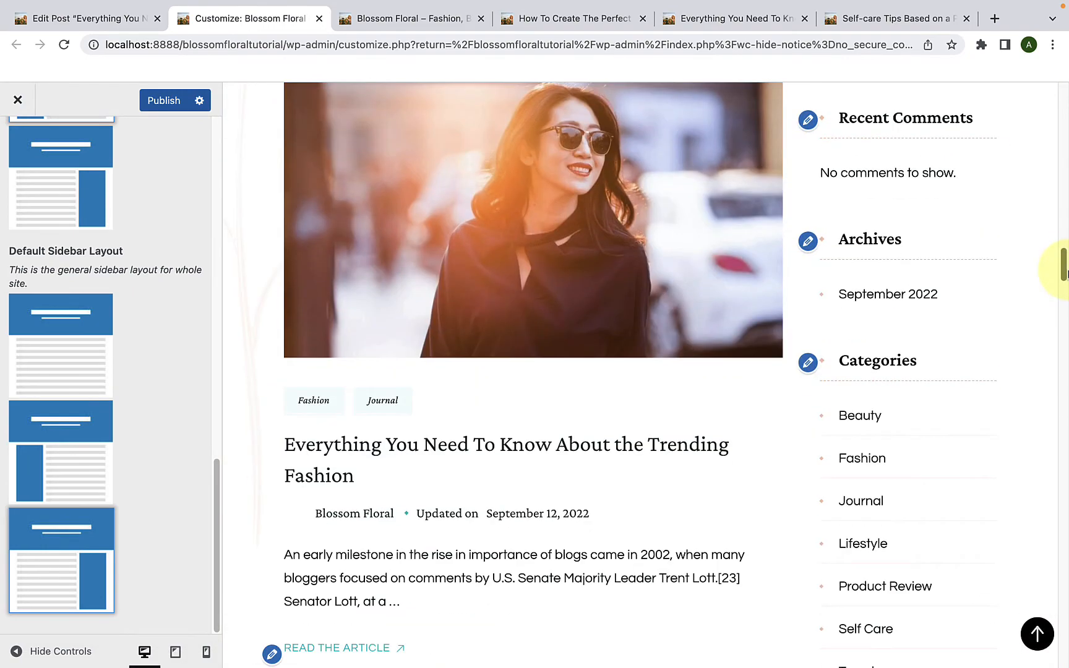
- Set the Default Sidebar Layout to the left sidebar option and check the sidebar beside the home page's blog posts
scroll(932, 390, "up", 10)
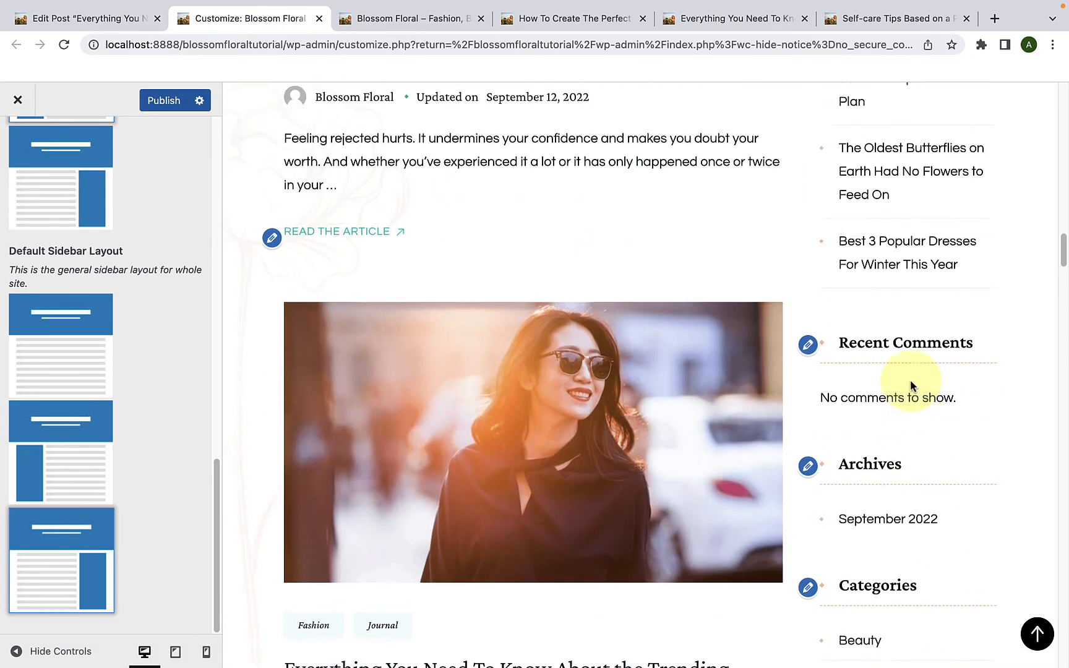
scroll(902, 378, "up", 5)
scroll(895, 362, "down", 10)
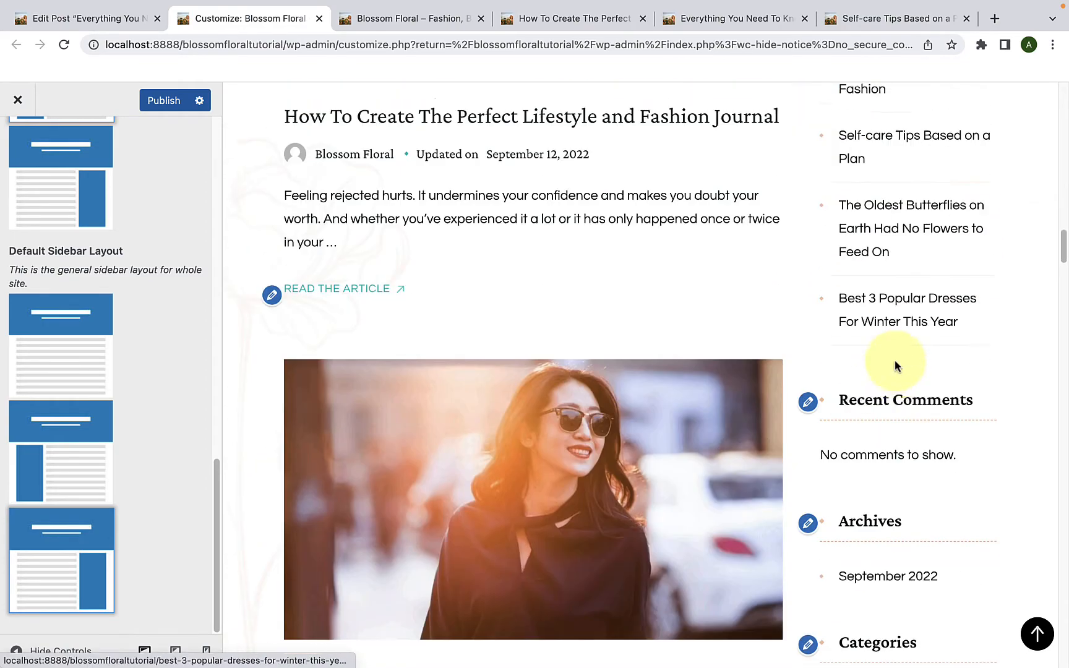
scroll(897, 371, "down", 2)
scroll(894, 373, "up", 8)
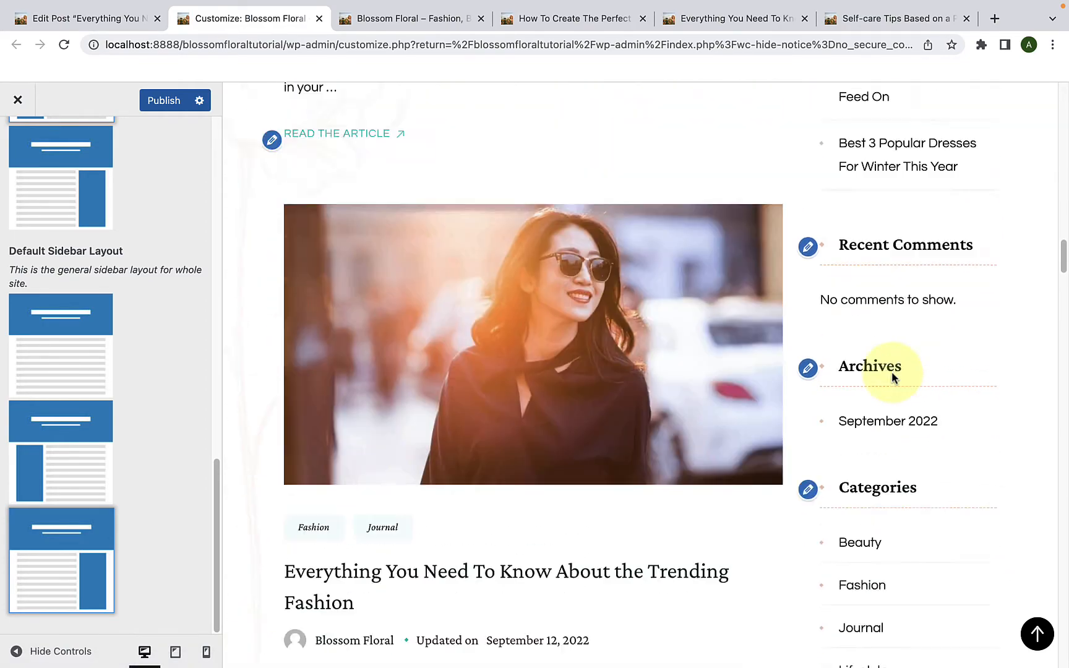
left_click(43, 458)
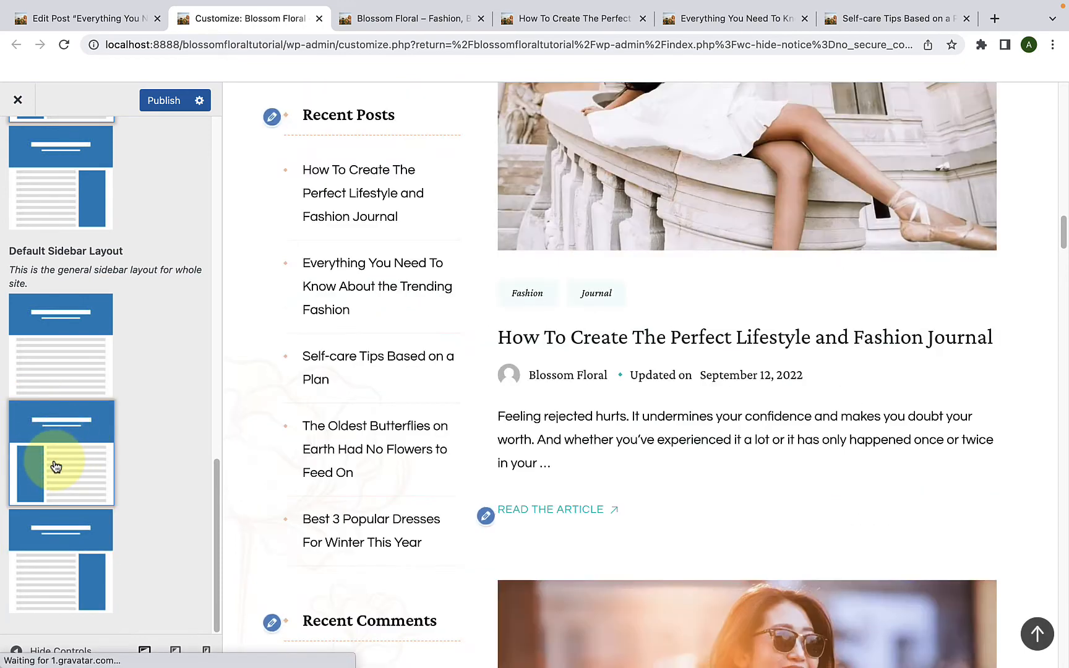
scroll(334, 448, "up", 4)
scroll(336, 497, "down", 9)
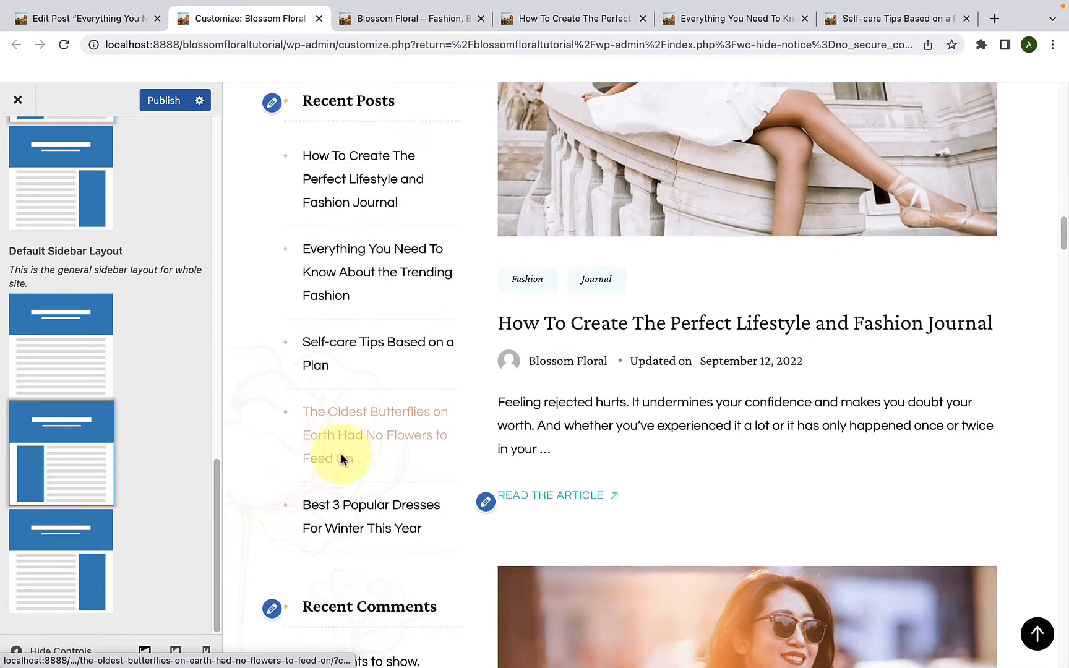
scroll(337, 468, "up", 7)
scroll(333, 492, "up", 2)
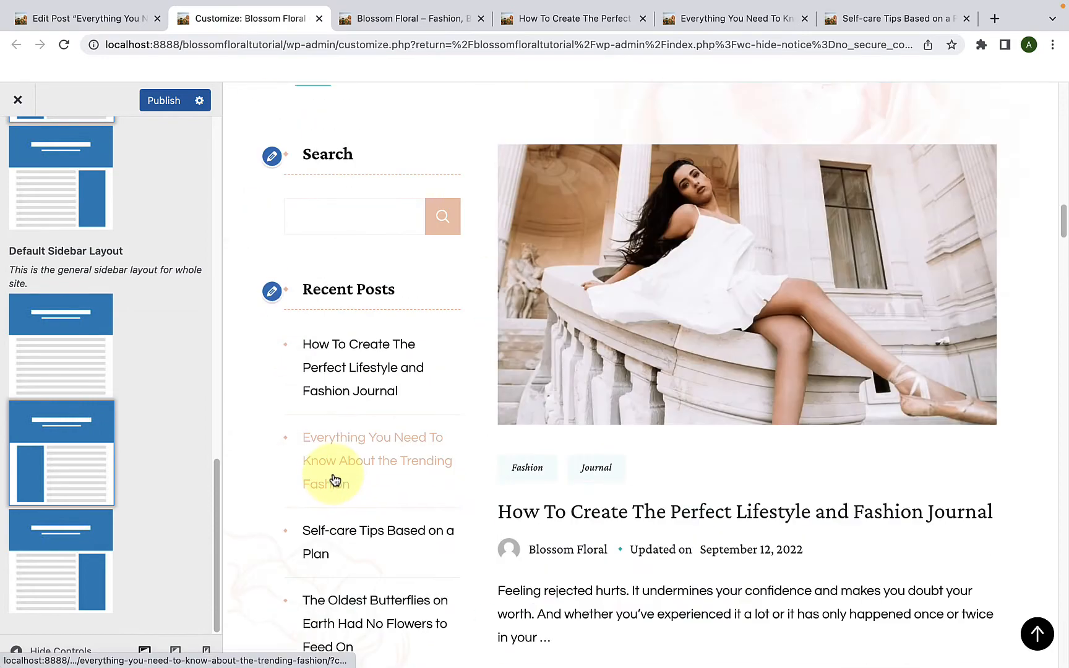
- Set the Default Sidebar Layout to the full-width option without a sidebar, check the home page posts, and publish the change
left_click(75, 377)
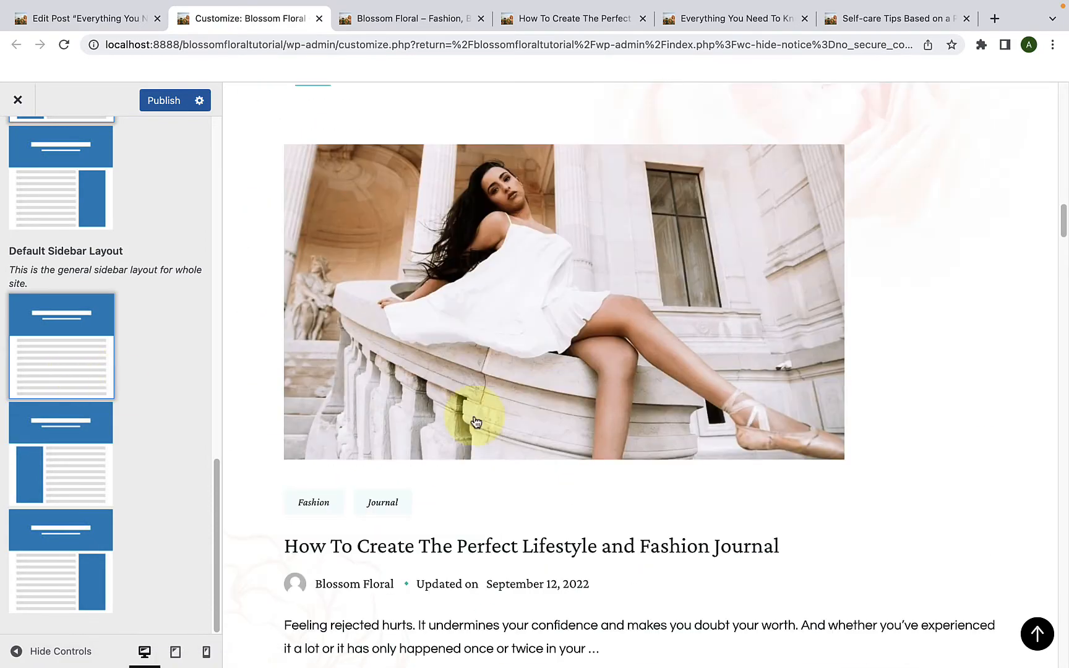
scroll(832, 458, "down", 10)
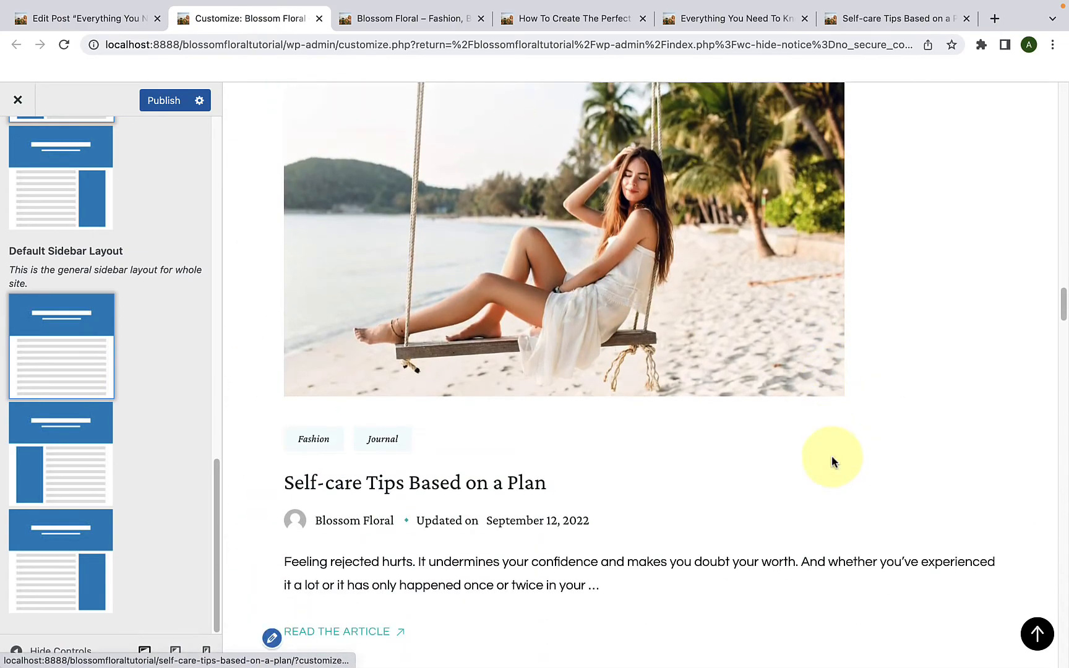
scroll(832, 456, "down", 15)
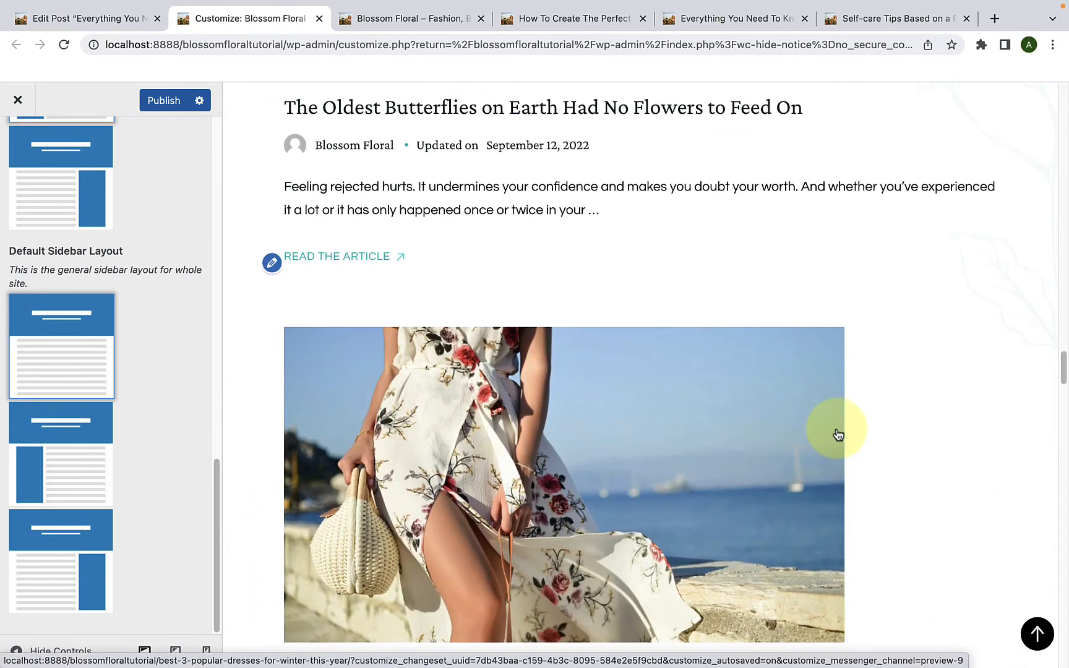
scroll(837, 431, "up", 2)
left_click(1037, 635)
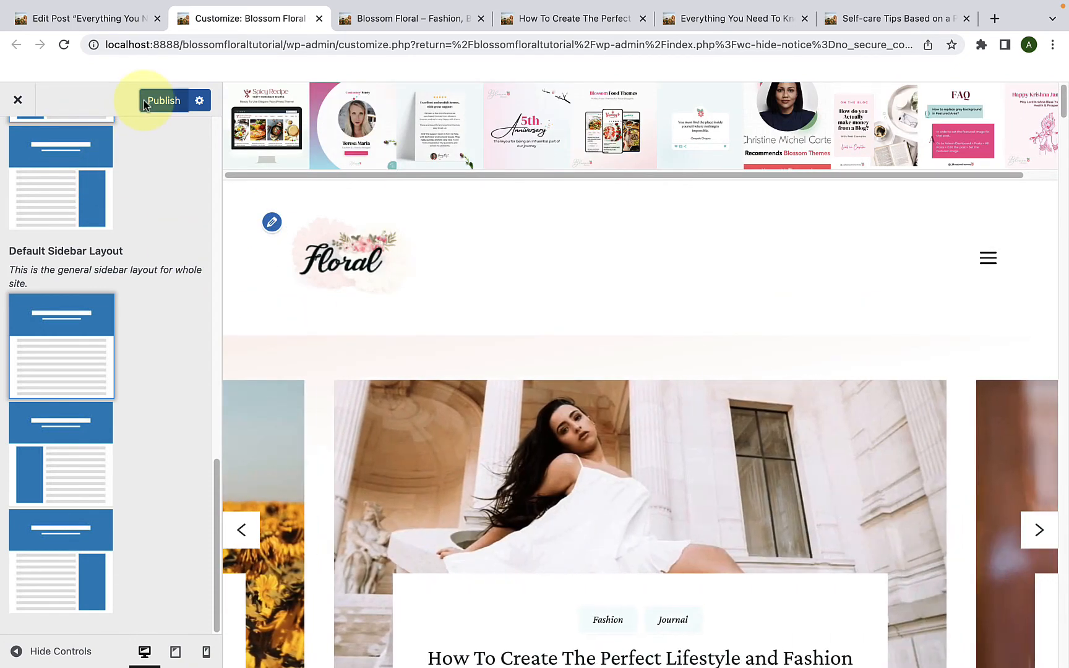
scroll(167, 303, "up", 5)
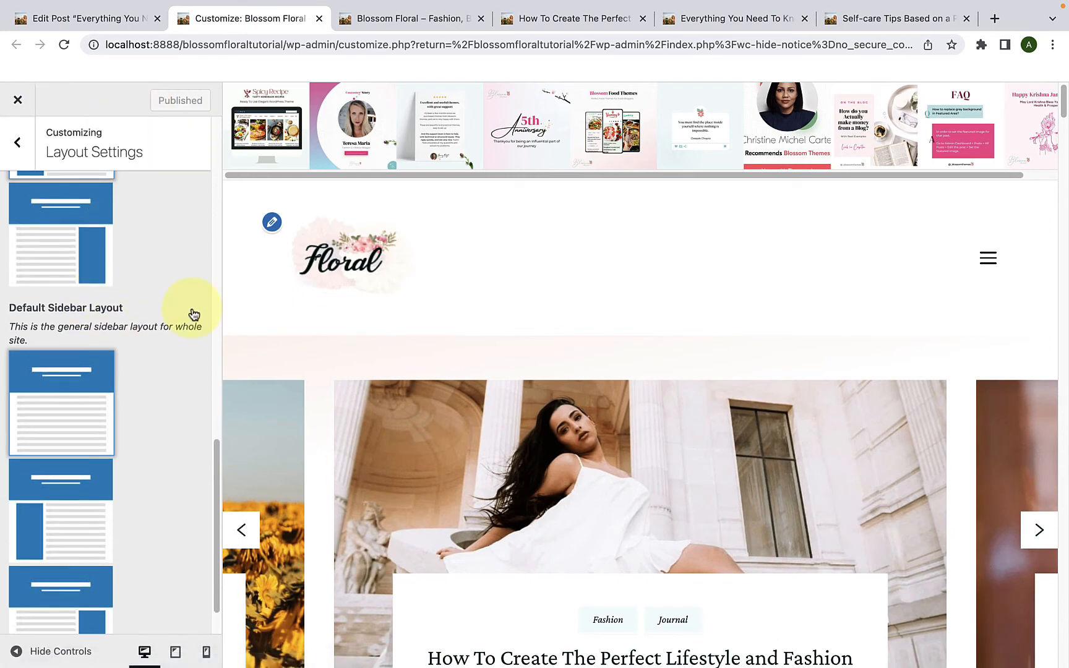
- Leave the layout settings and open the Header Settings within General Settings
left_click(18, 143)
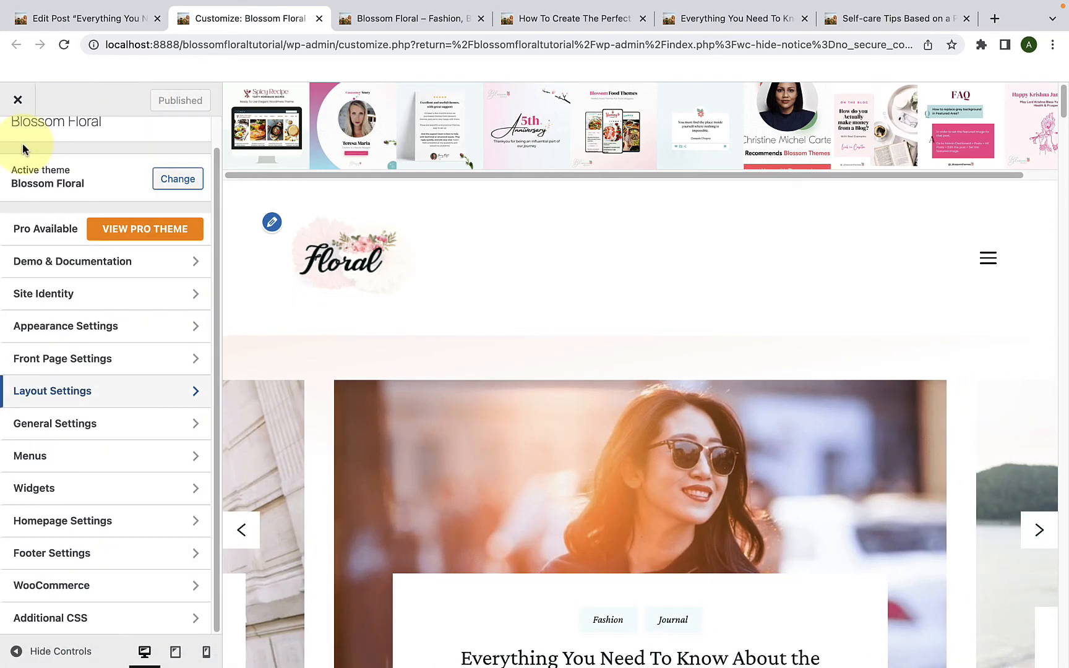
left_click(72, 426)
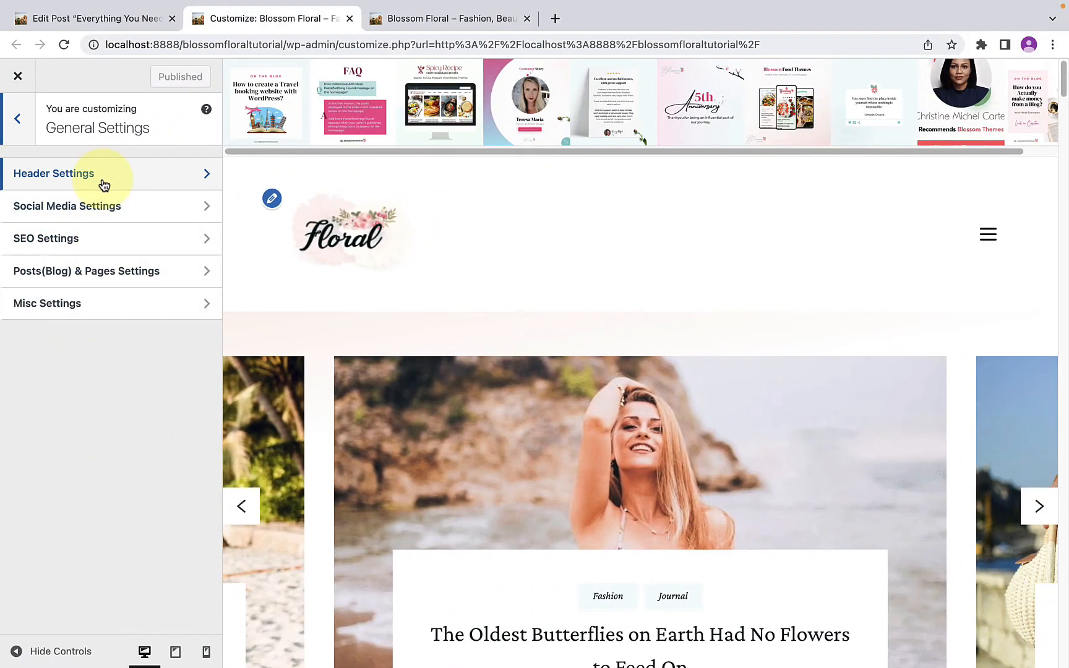
left_click(104, 184)
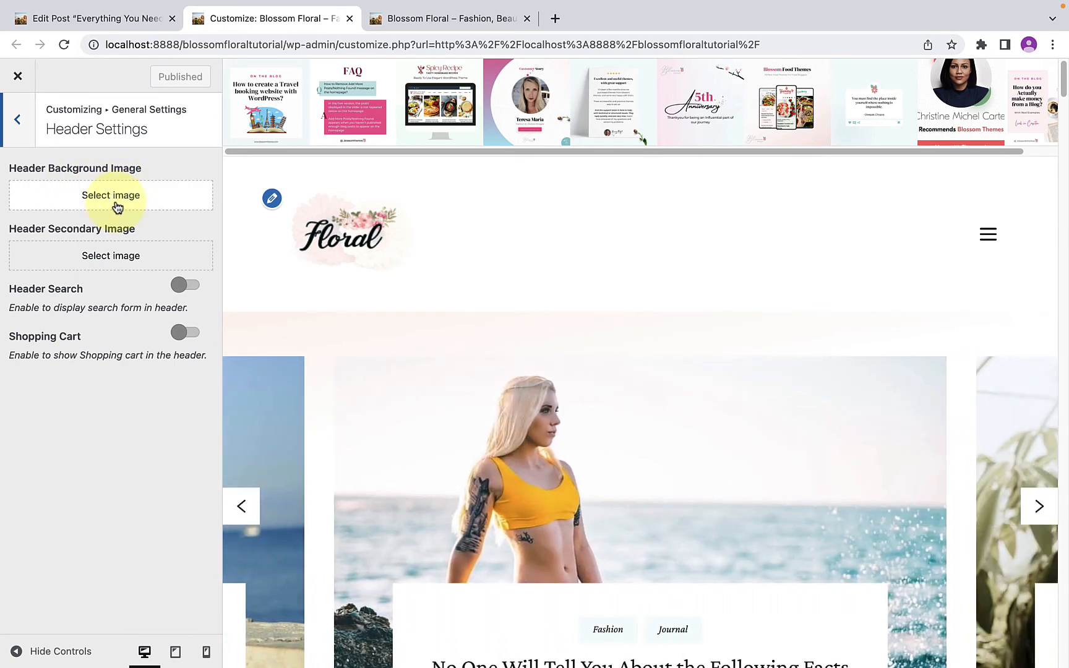
- Set newslettersection-bg.png from the media library as the Header Background Image and check the header in the full-width preview
left_click(115, 204)
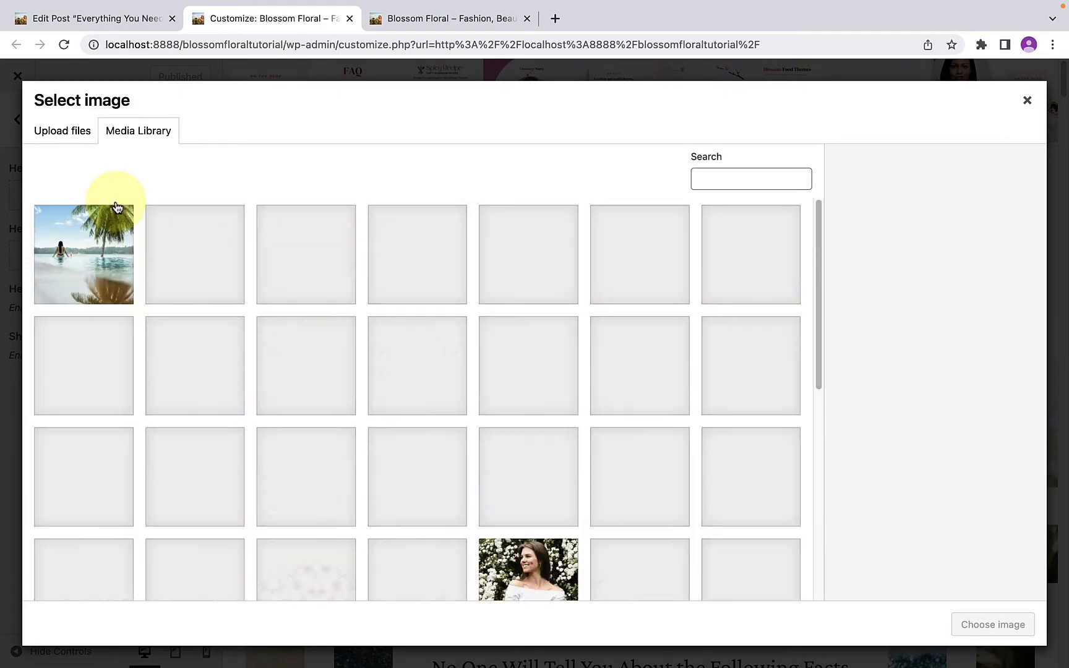
scroll(443, 464, "down", 5)
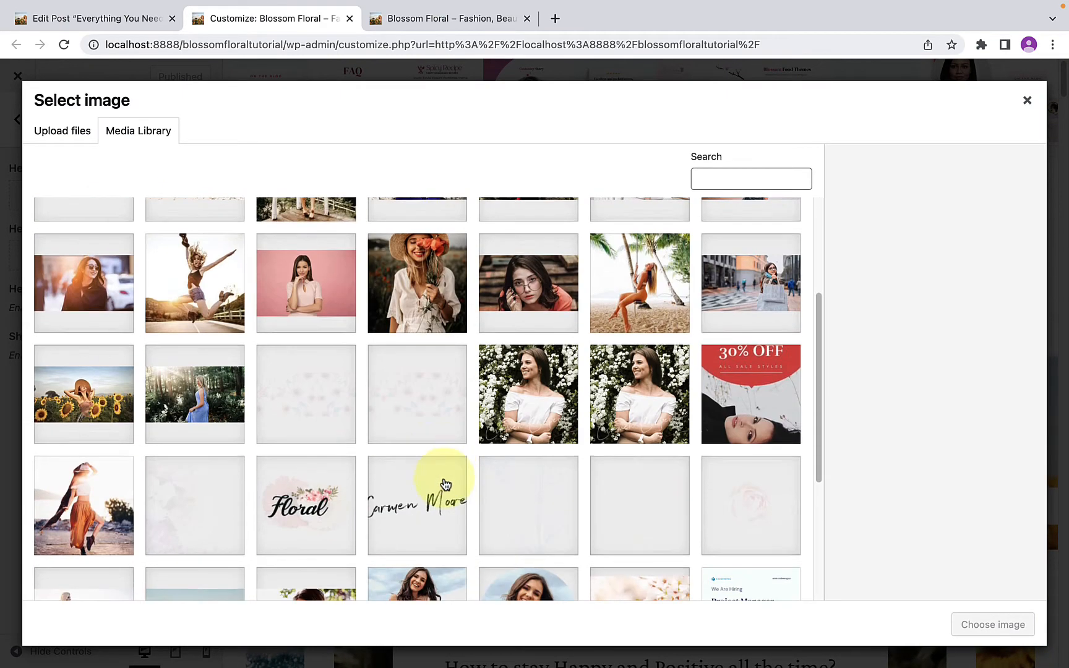
left_click(310, 324)
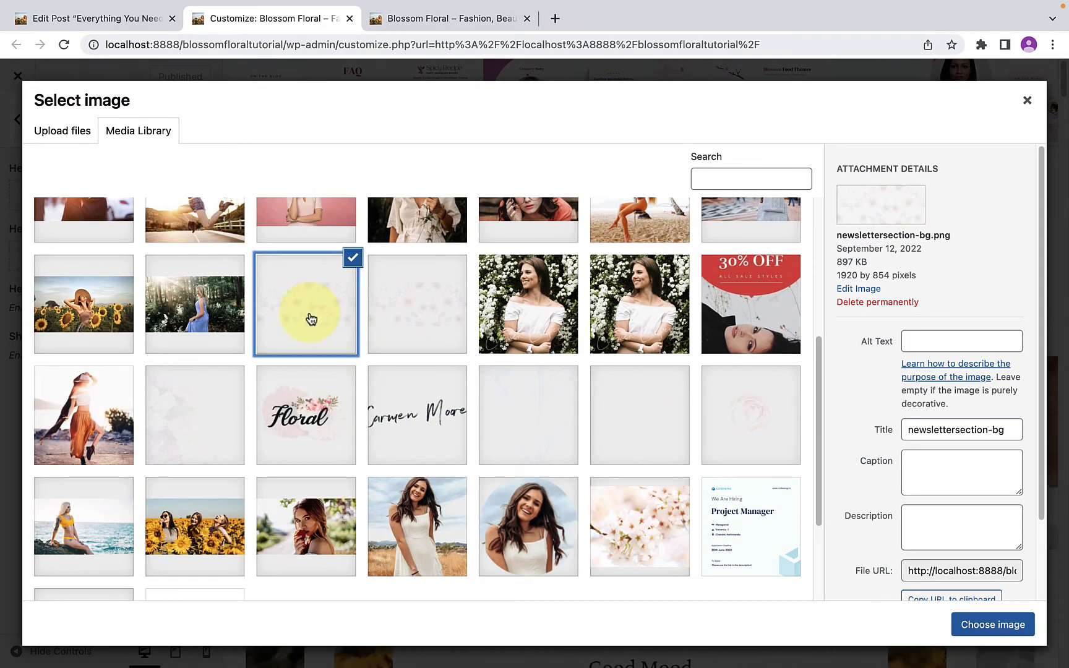
left_click(1022, 624)
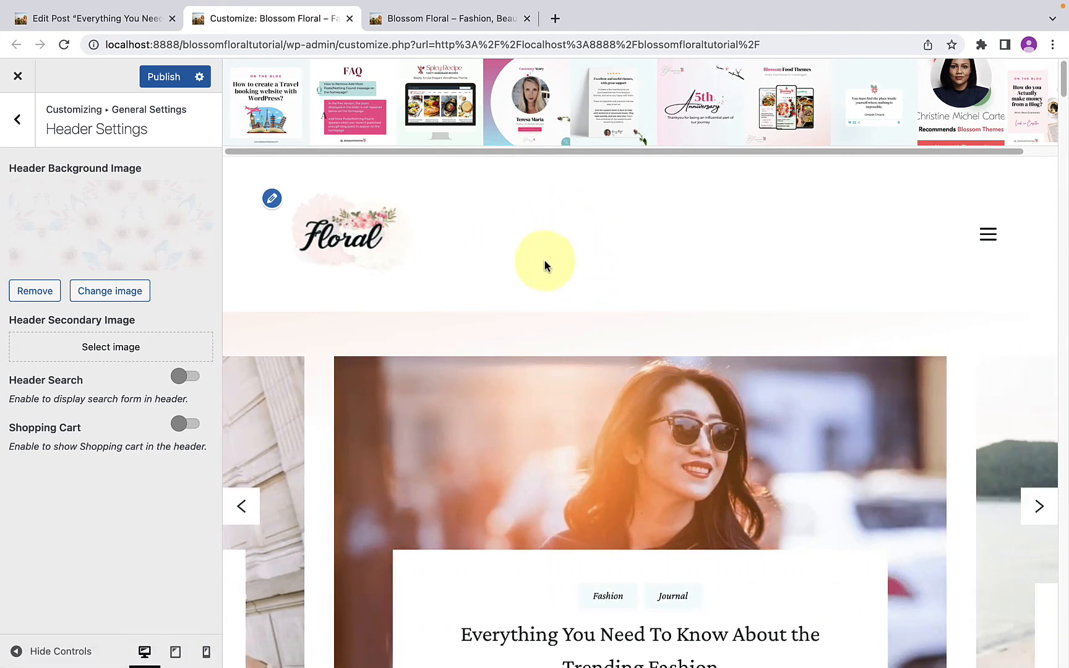
left_click(16, 653)
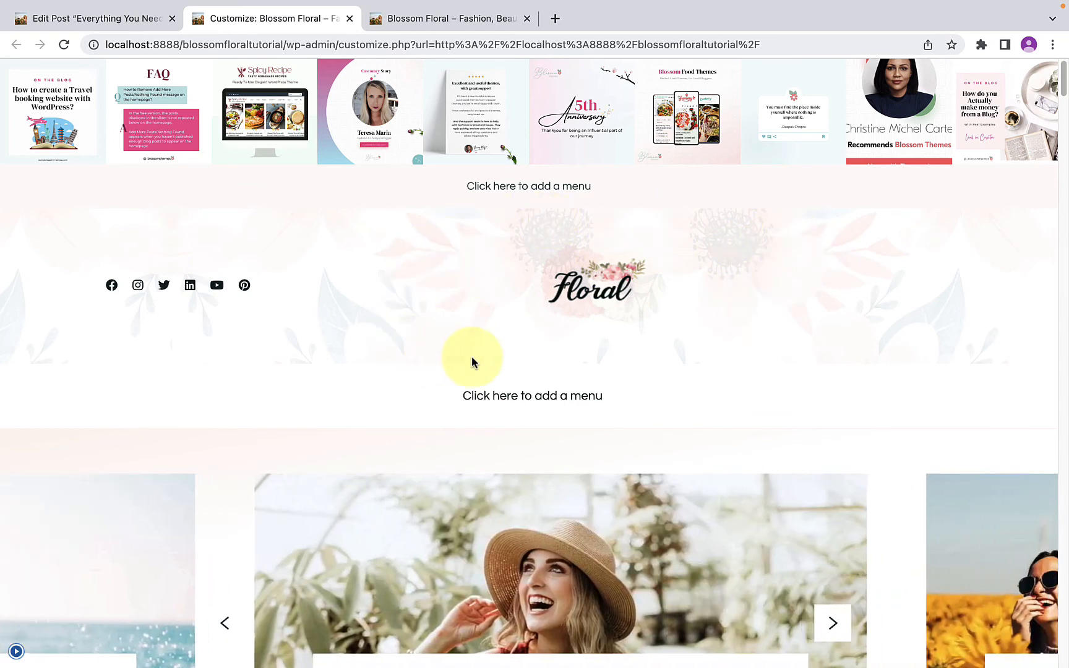
left_click(17, 651)
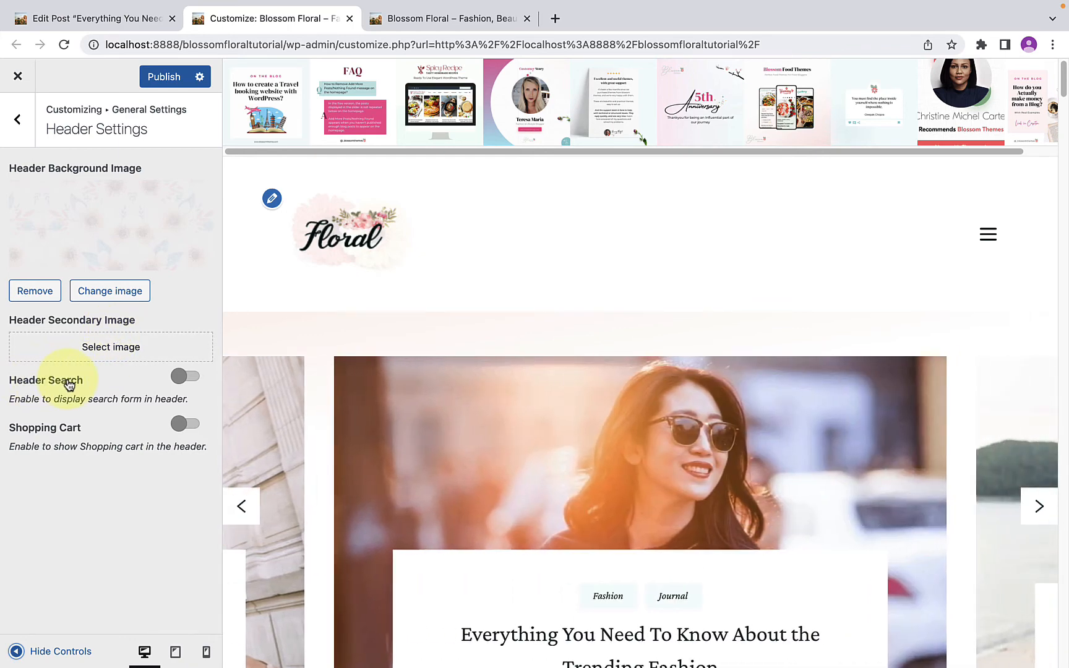
- Enable Header Search and Shopping Cart, and check both header icons in the full-width preview
left_click(186, 377)
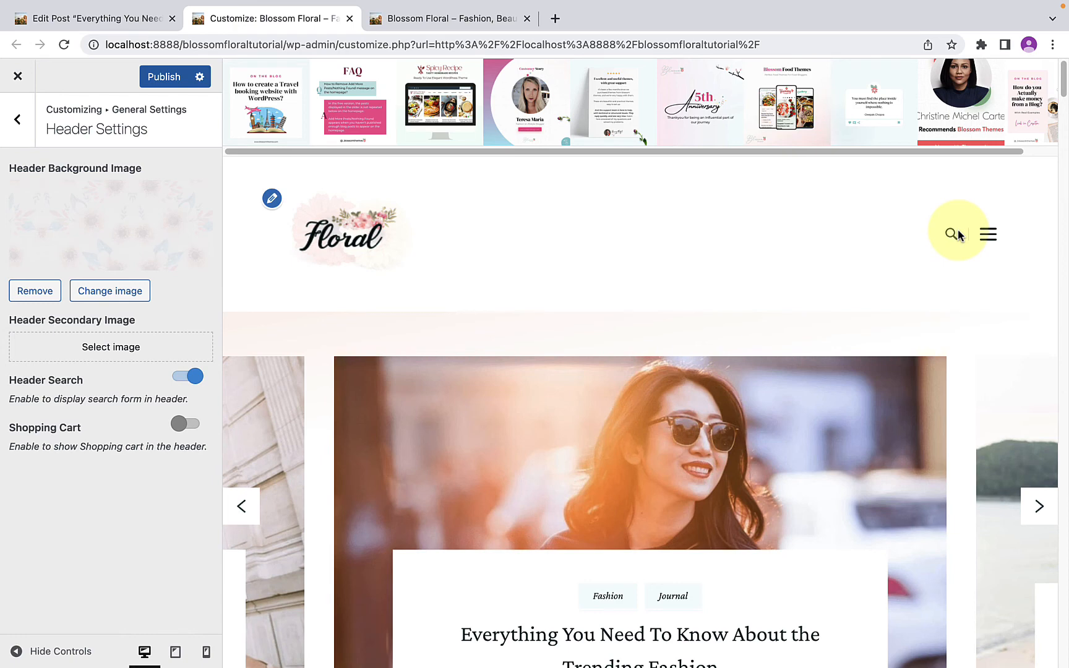
left_click(177, 428)
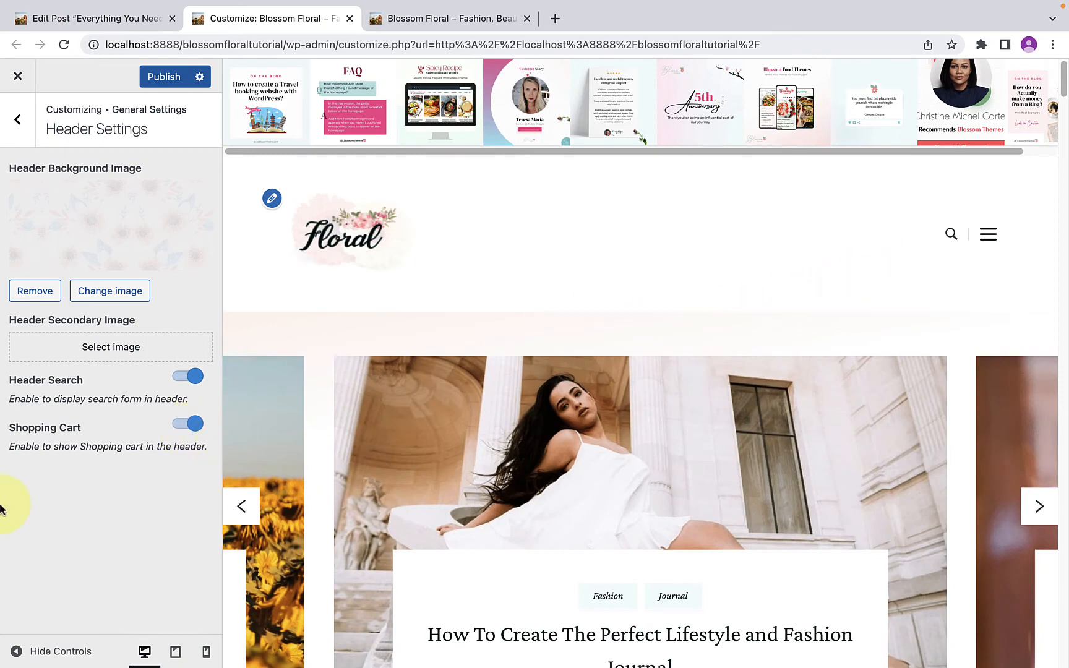
left_click(16, 651)
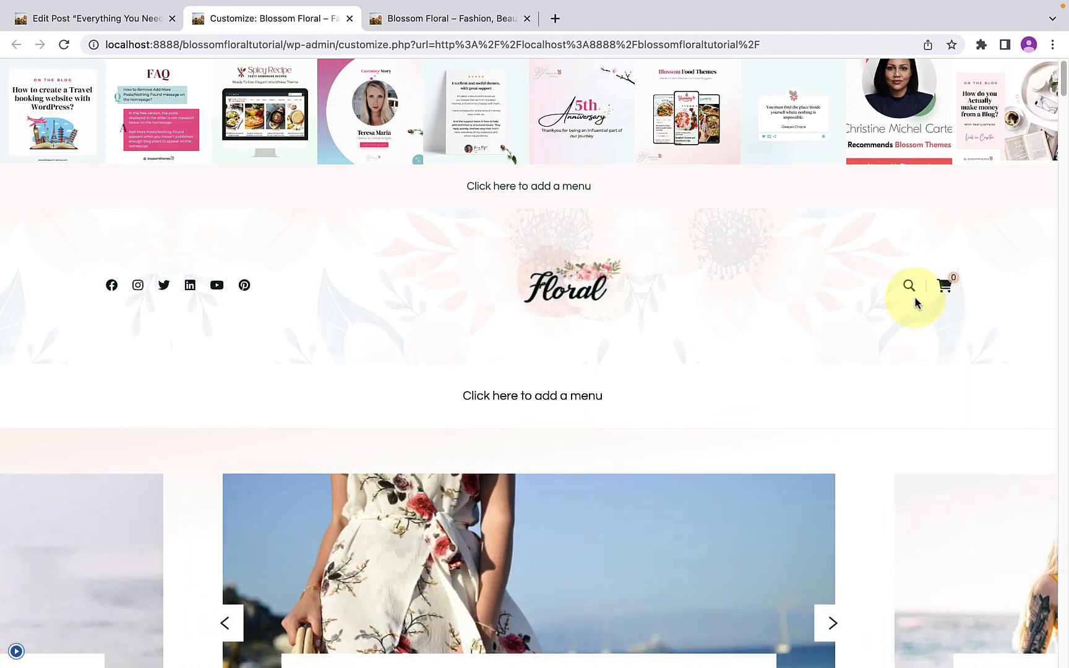
left_click(15, 651)
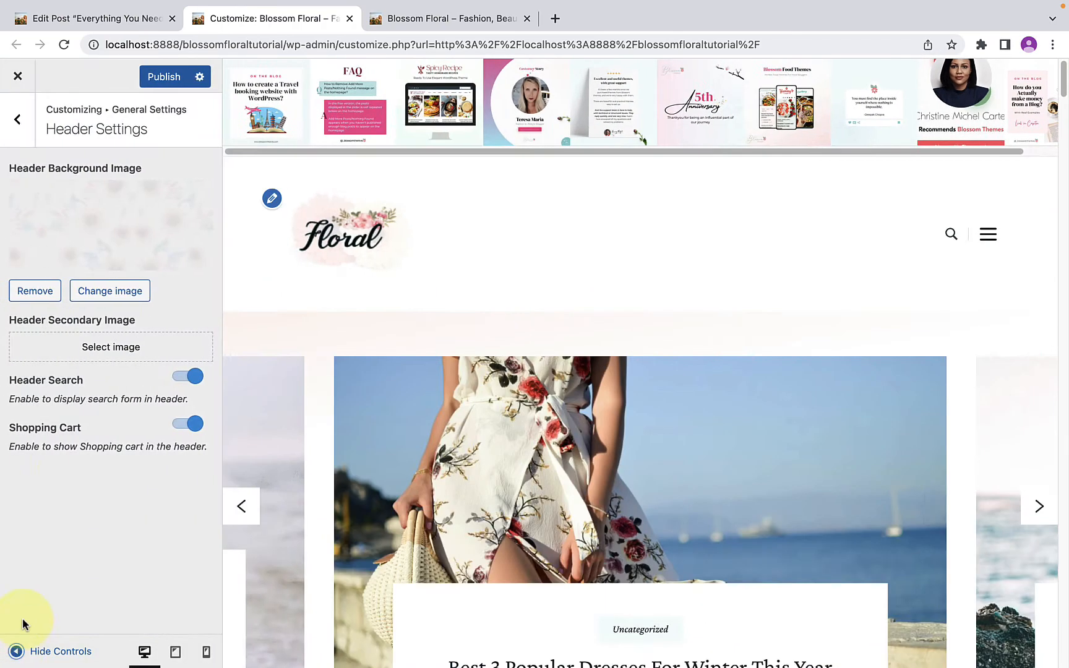
- Disable the Shopping Cart, remove the Header Background Image, and publish the header settings
left_click(187, 424)
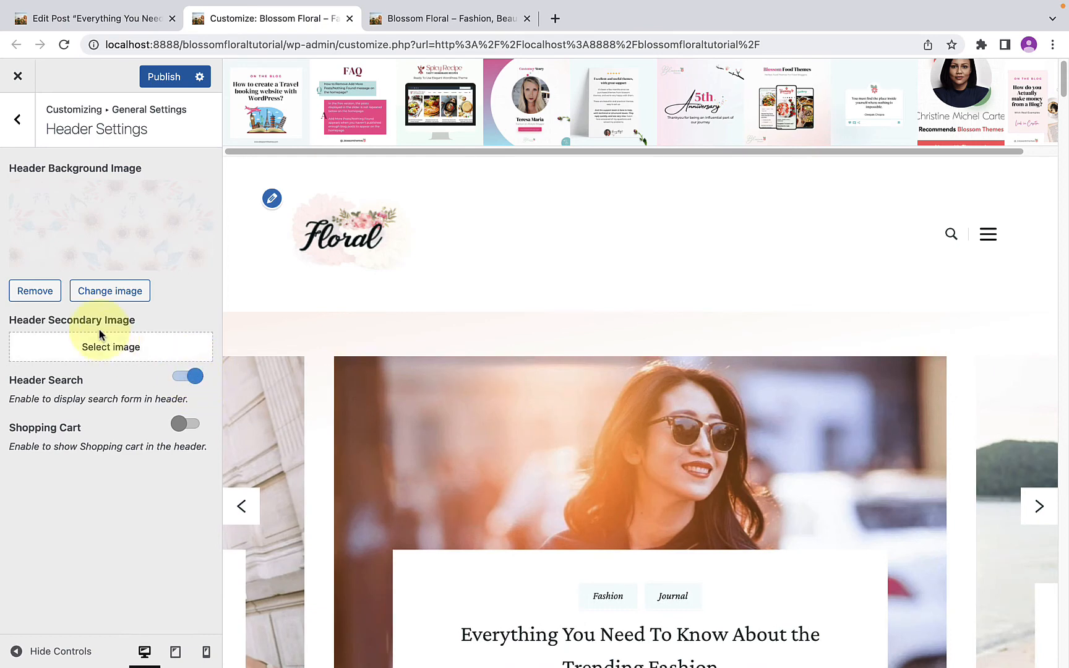
left_click(48, 297)
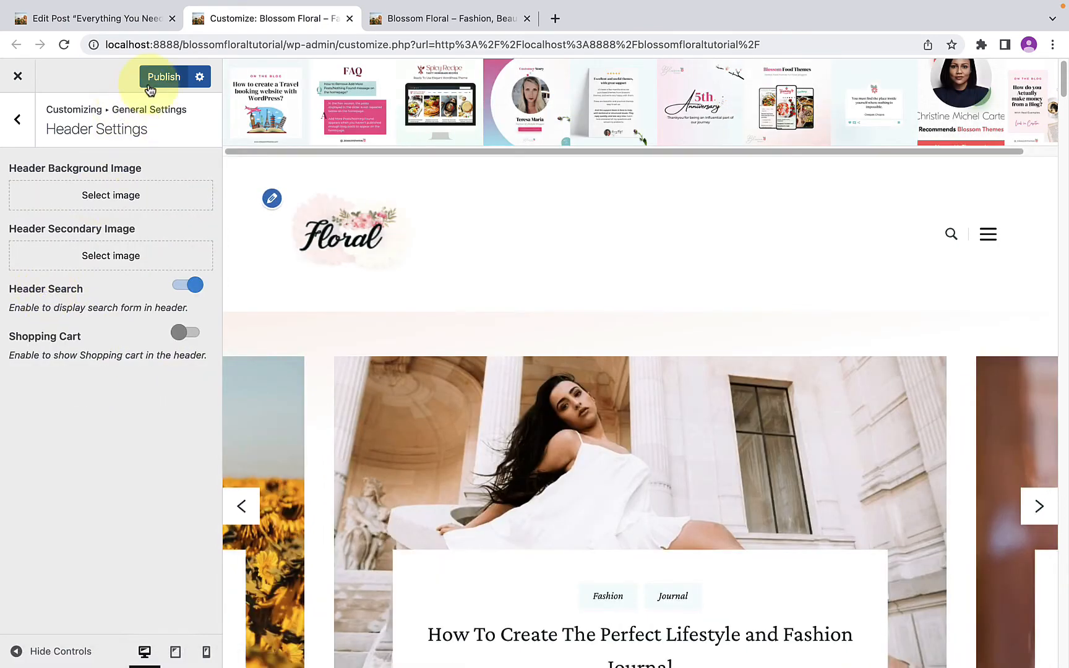
left_click(150, 89)
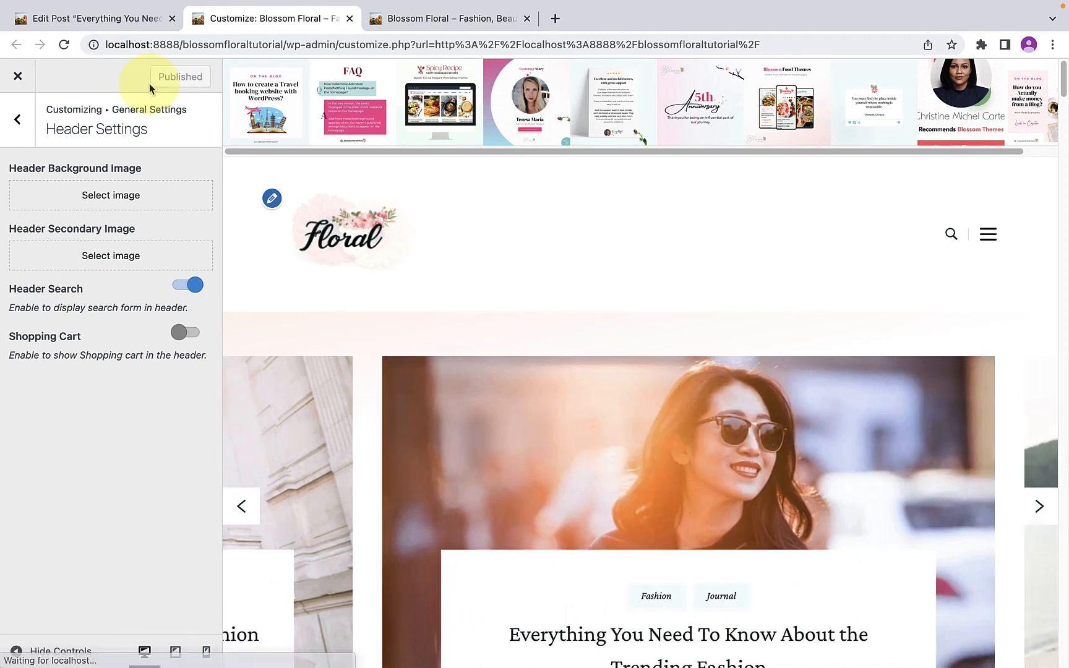
- Review the social links listed in the Social Media Settings and return to General Settings
left_click(18, 121)
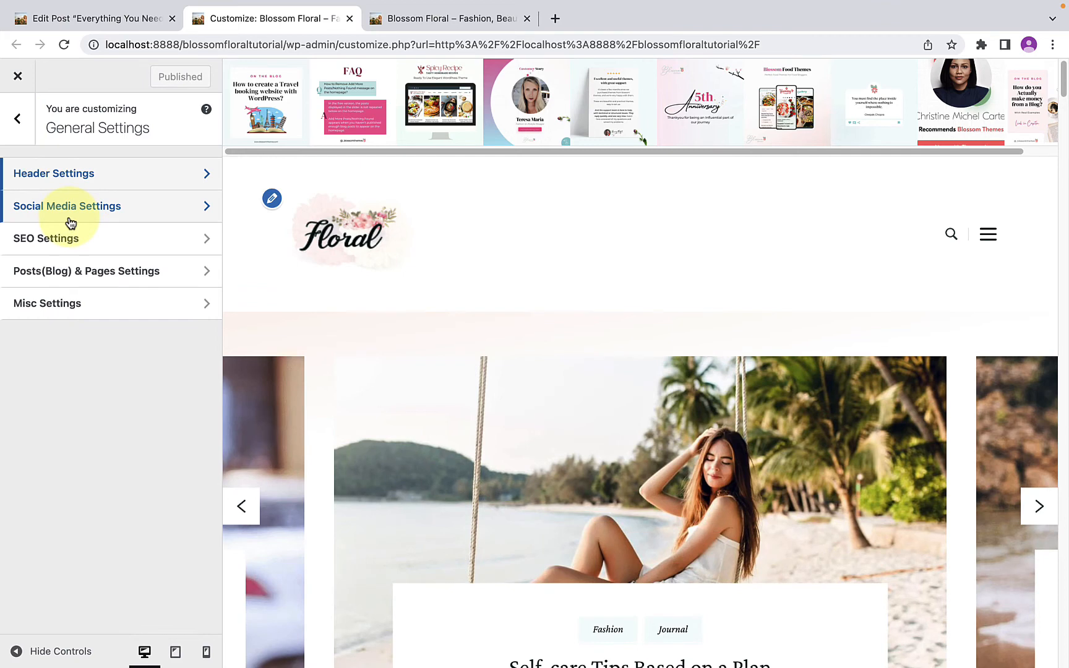
left_click(70, 221)
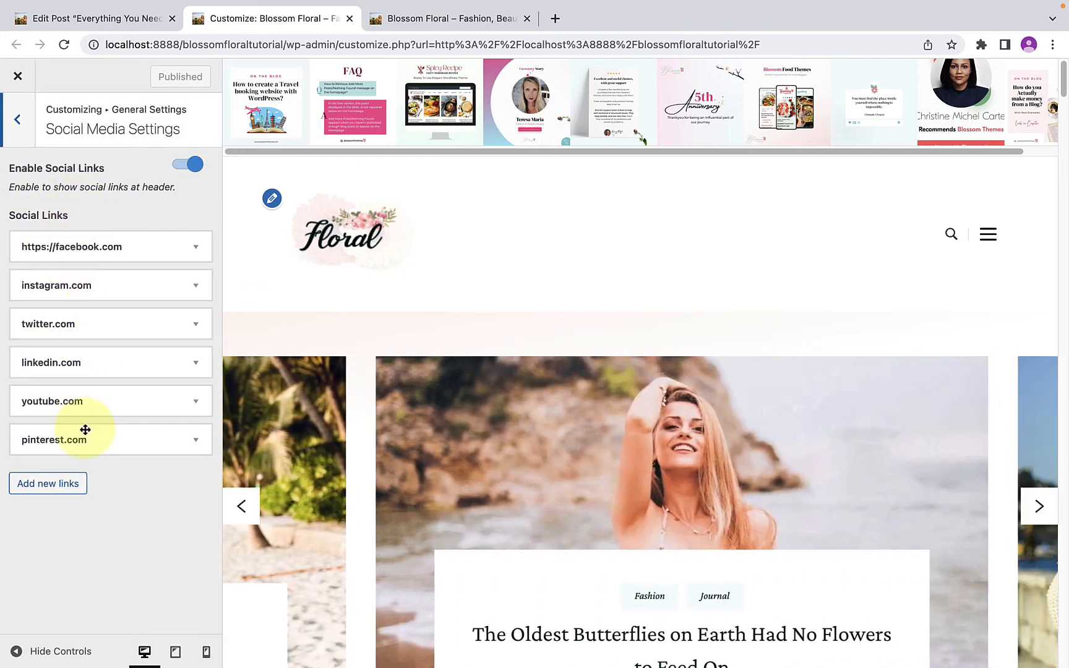
left_click(25, 129)
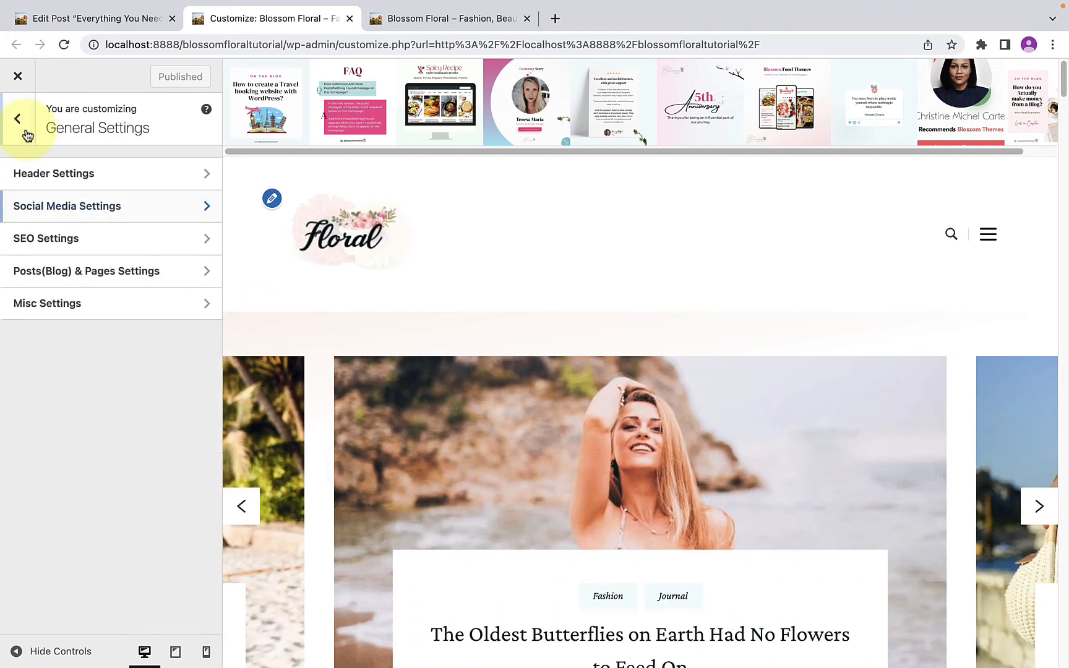
- Open the SEO Settings and check the breadcrumb and updated date on the previewed "Facts About Life That Will Instantly Put You in a Good Mood" post
left_click(78, 240)
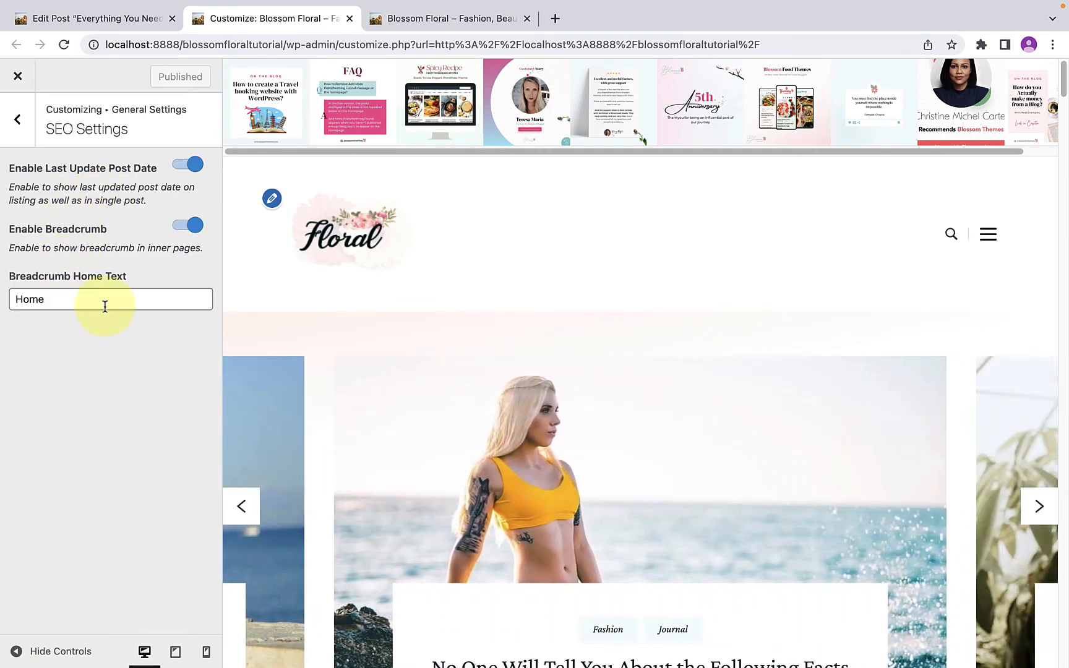
scroll(423, 489, "down", 2)
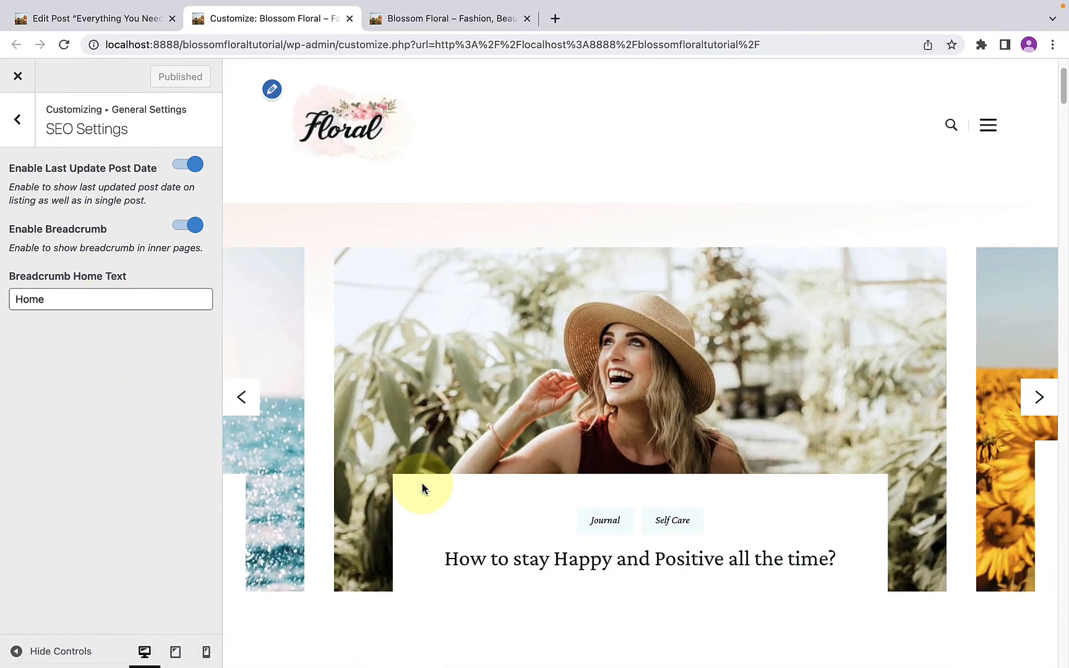
scroll(423, 489, "down", 2)
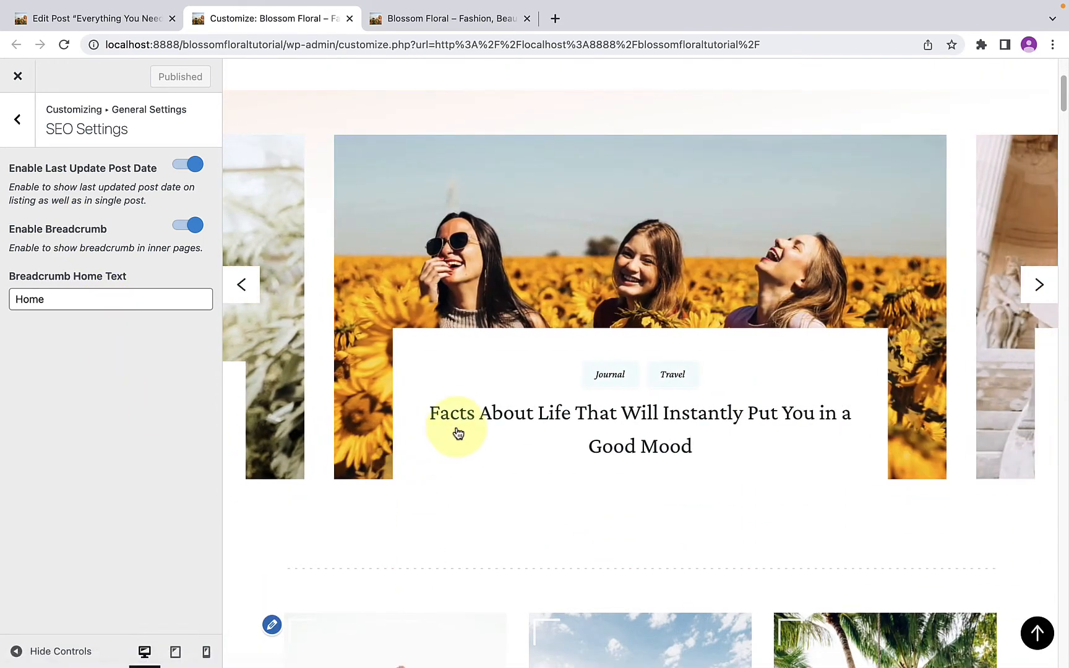
left_click(469, 418)
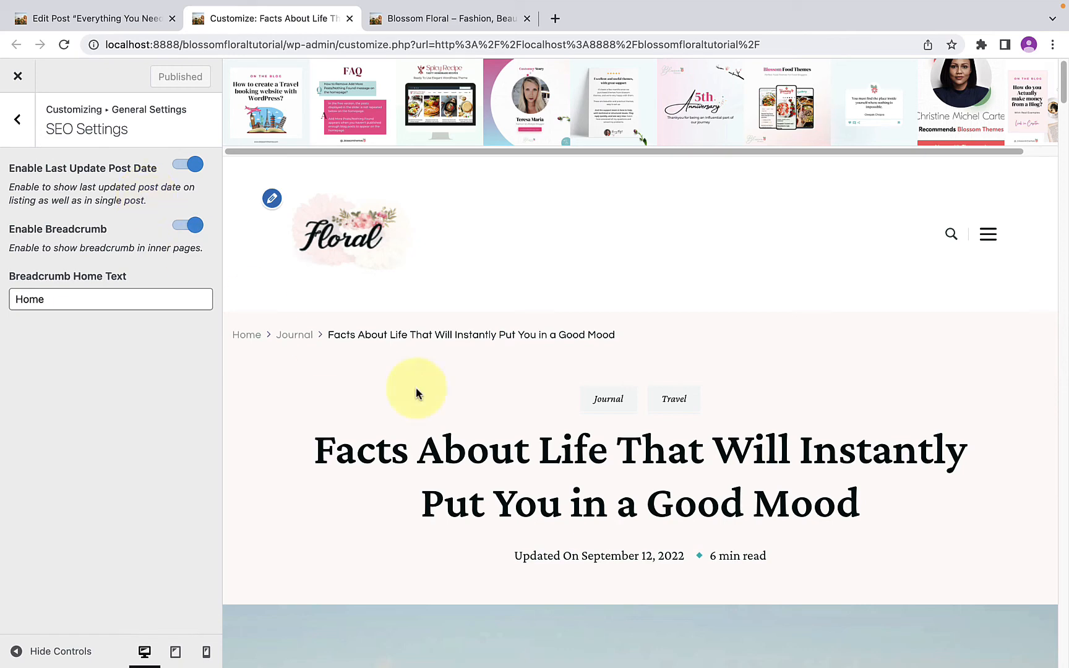
scroll(530, 437, "down", 4)
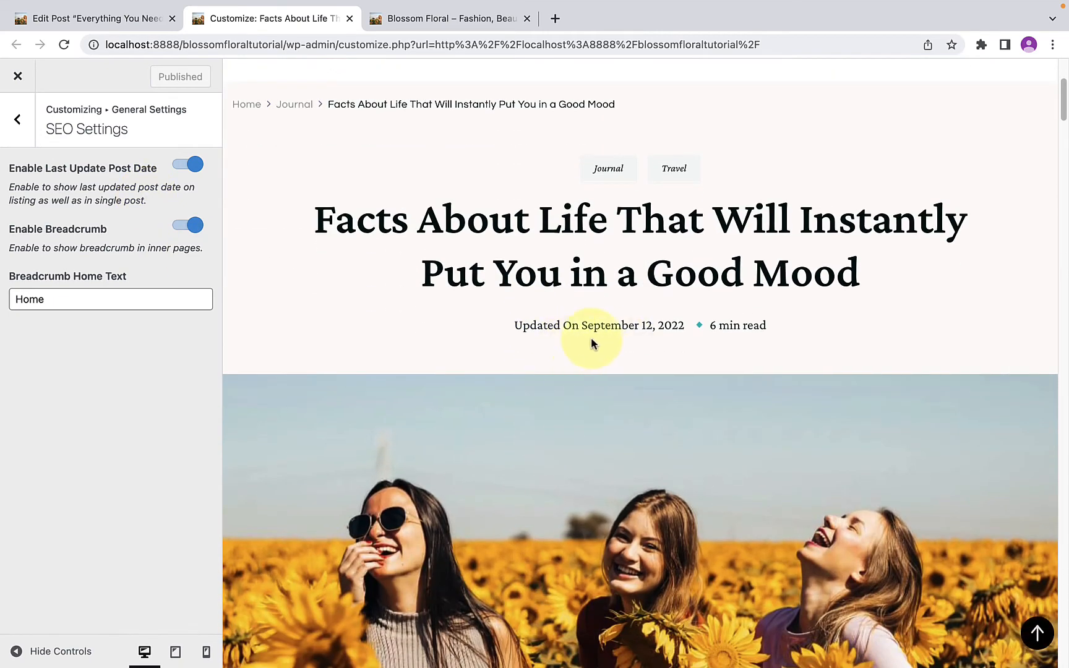
- Disable Enable Last Update Post Date to compare the post's date line, and enable it again
left_click(194, 166)
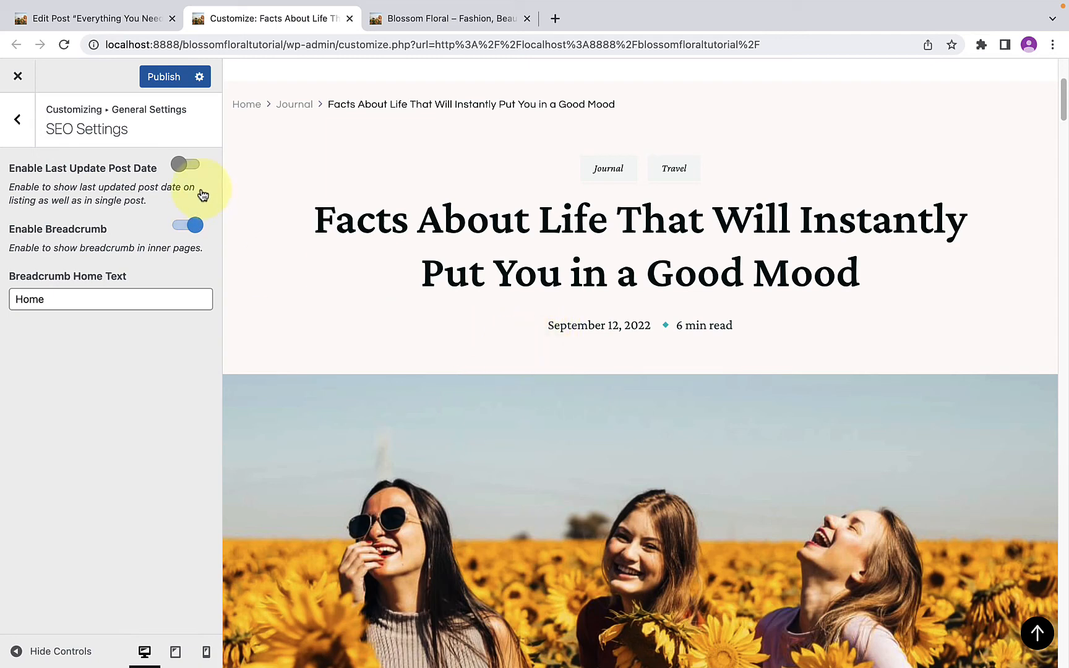
left_click(186, 165)
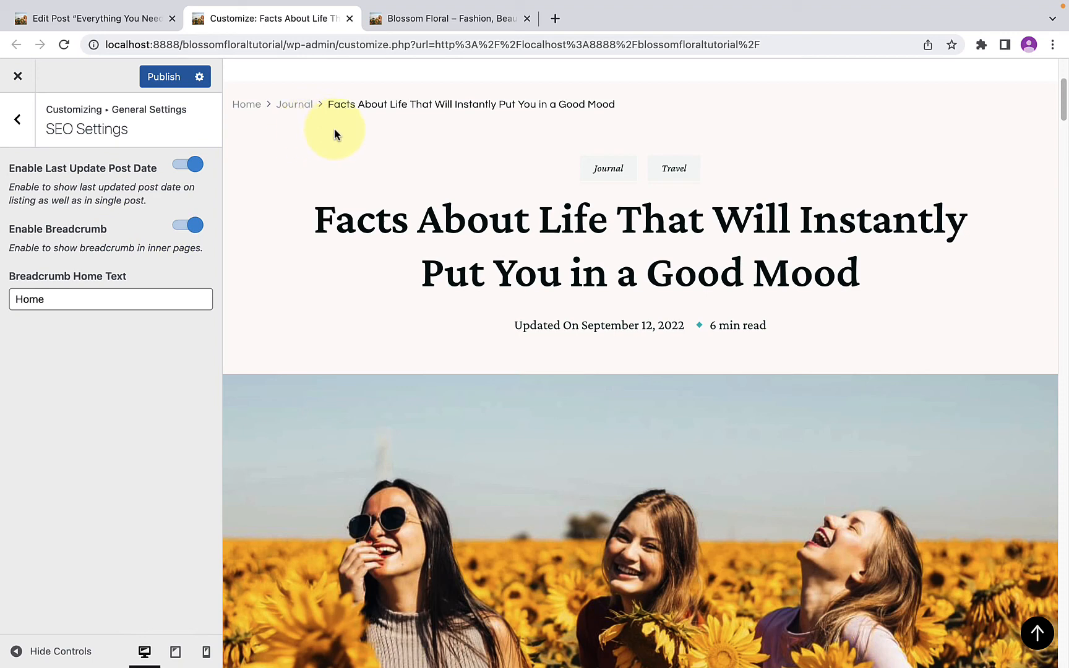
- Open the Journal category archive in the preview and switch Enable Breadcrumb off and back on to compare the page
left_click(611, 175)
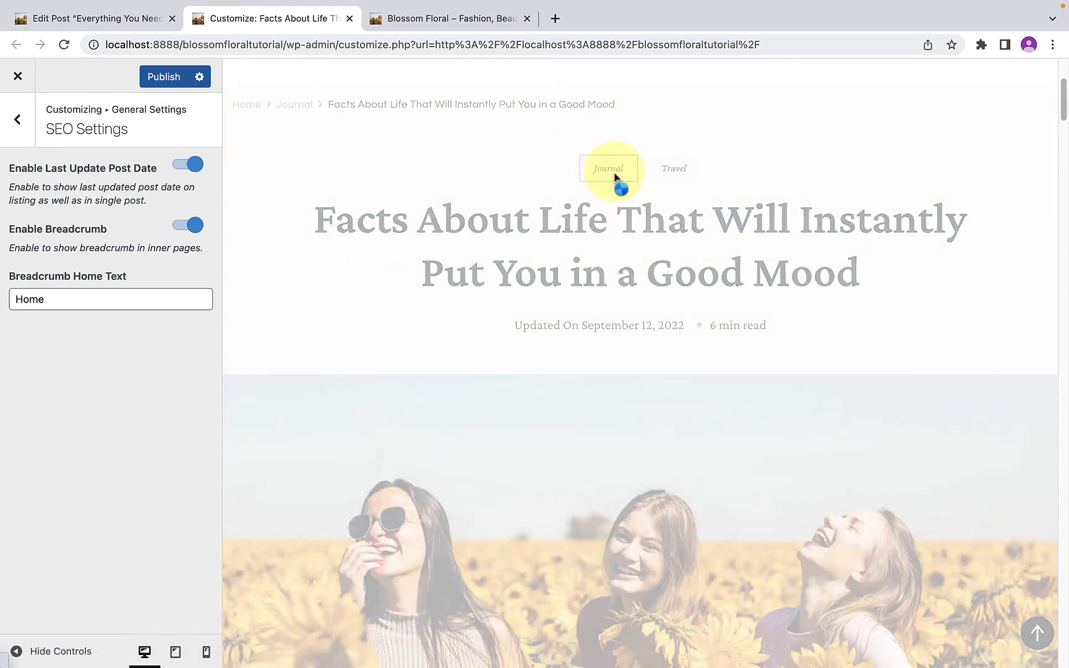
scroll(415, 309, "down", 2)
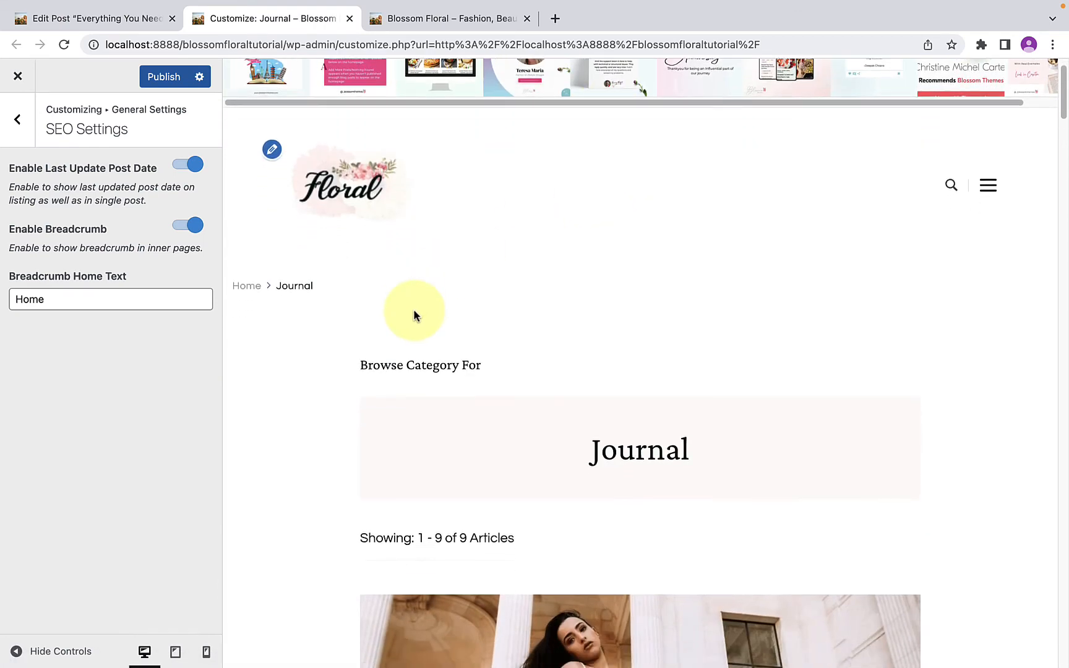
scroll(413, 311, "down", 2)
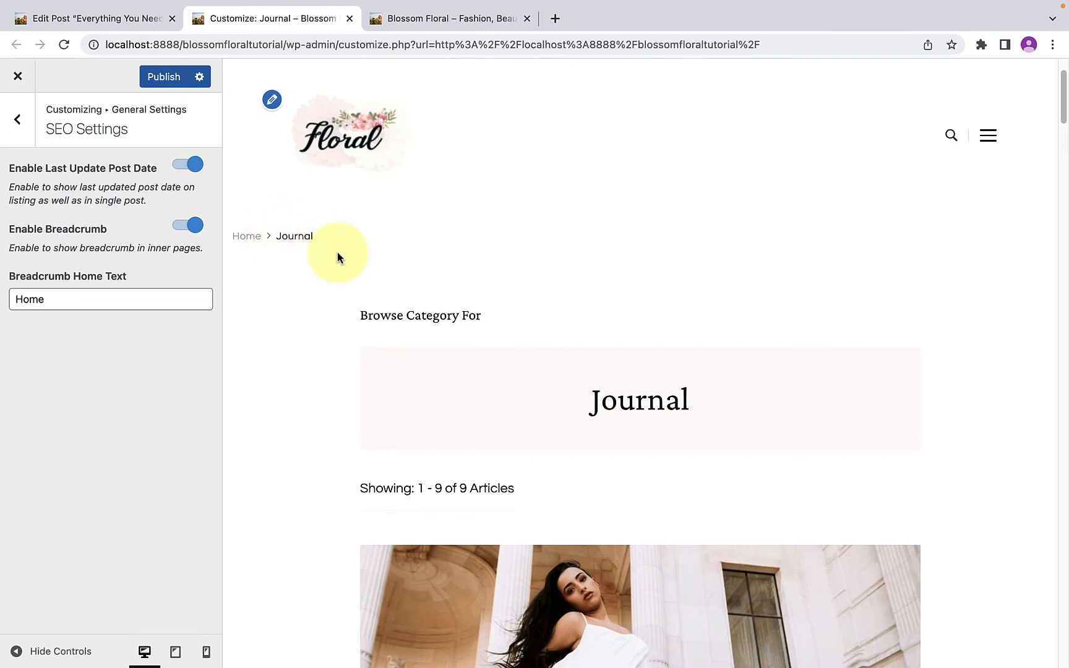
left_click(195, 233)
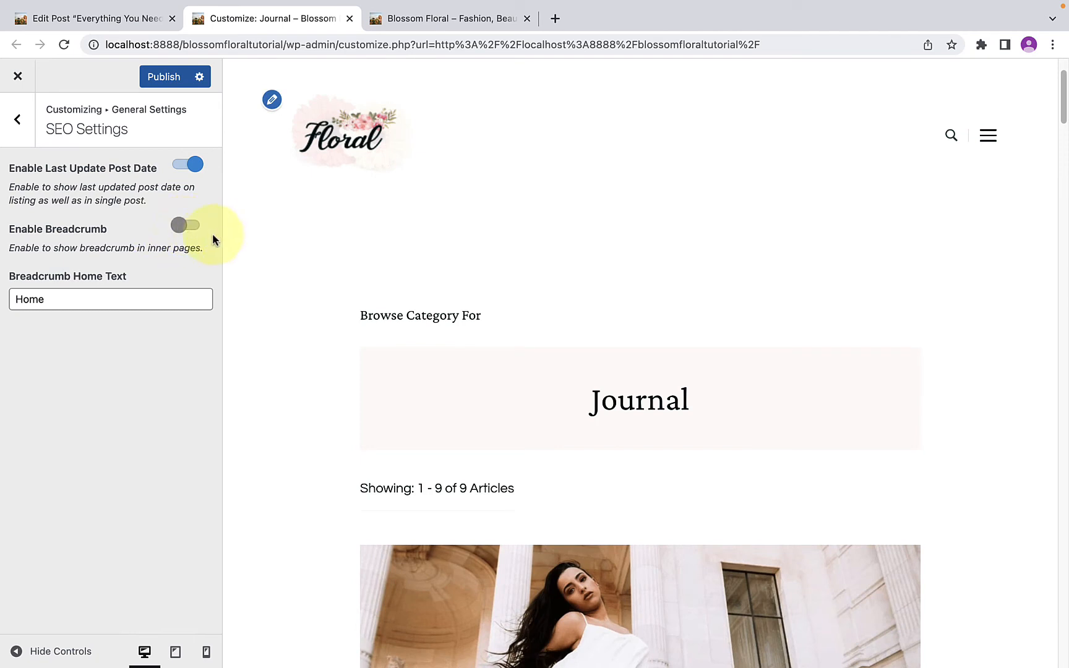
left_click(195, 232)
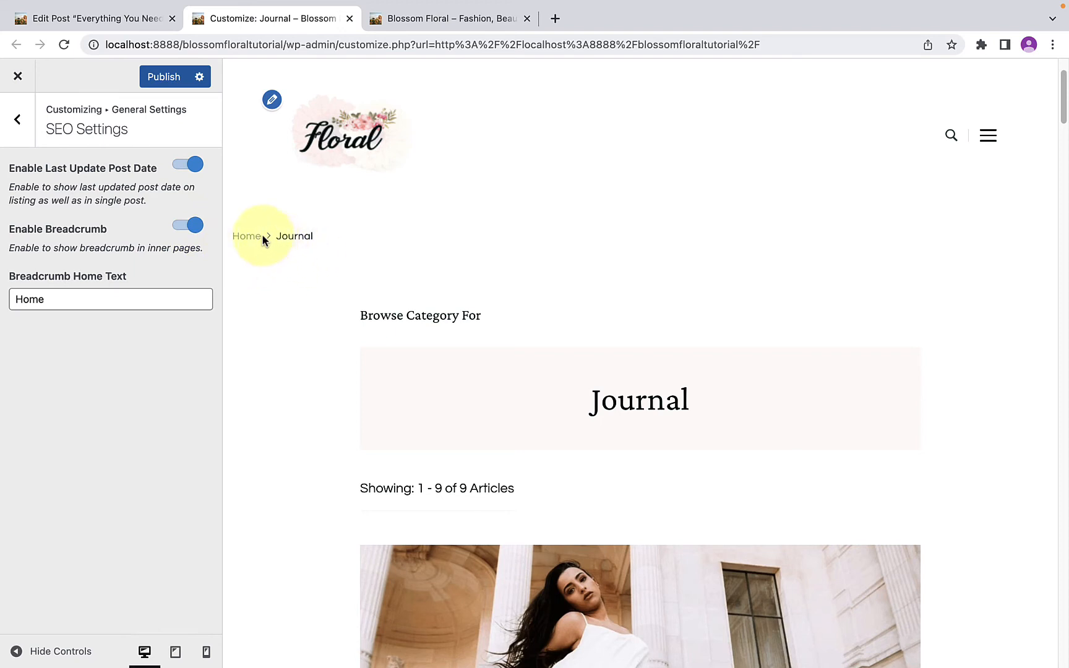
- Check the Breadcrumb Home Text against the previewed breadcrumb, keep it as Home, and publish the SEO settings
left_click_drag(262, 236, 230, 239)
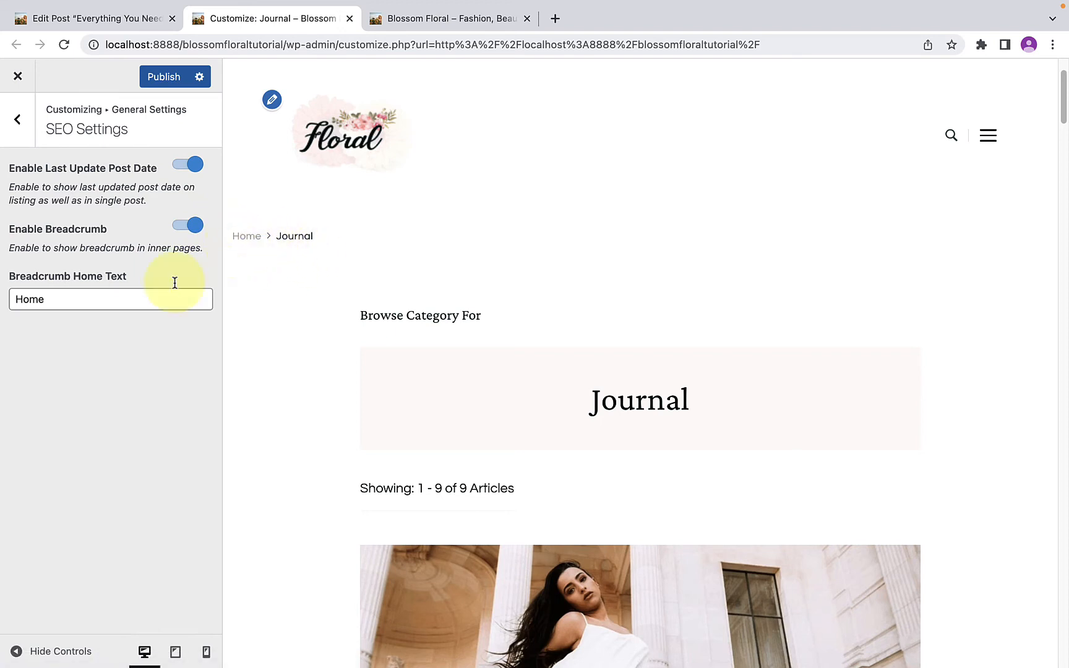
left_click(47, 309)
left_click_drag(48, 311, 9, 305)
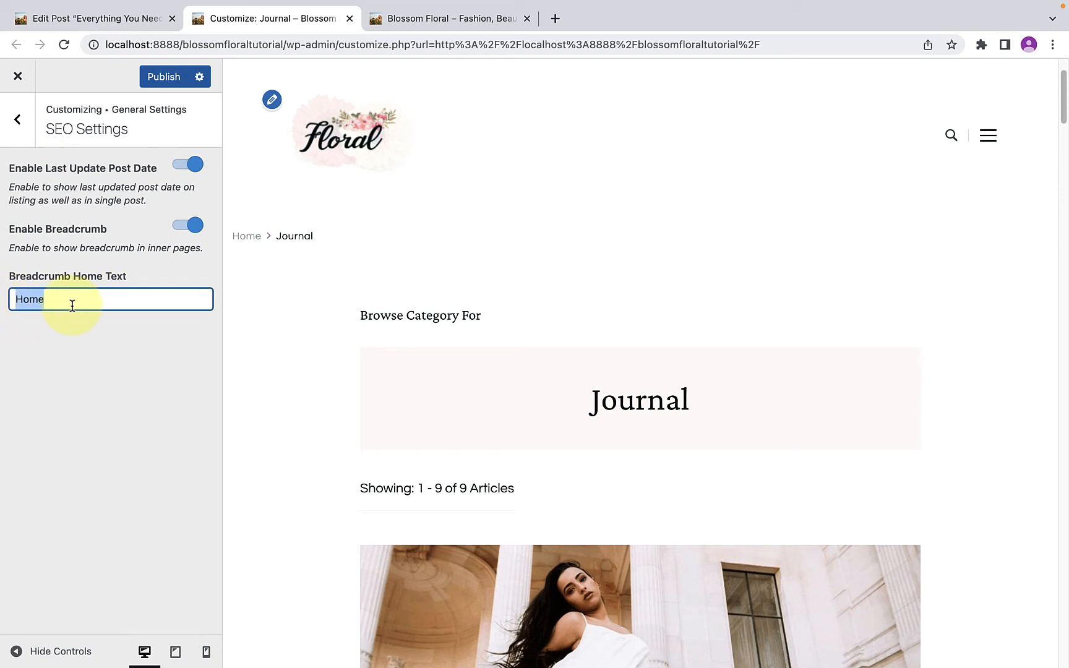
left_click(258, 271)
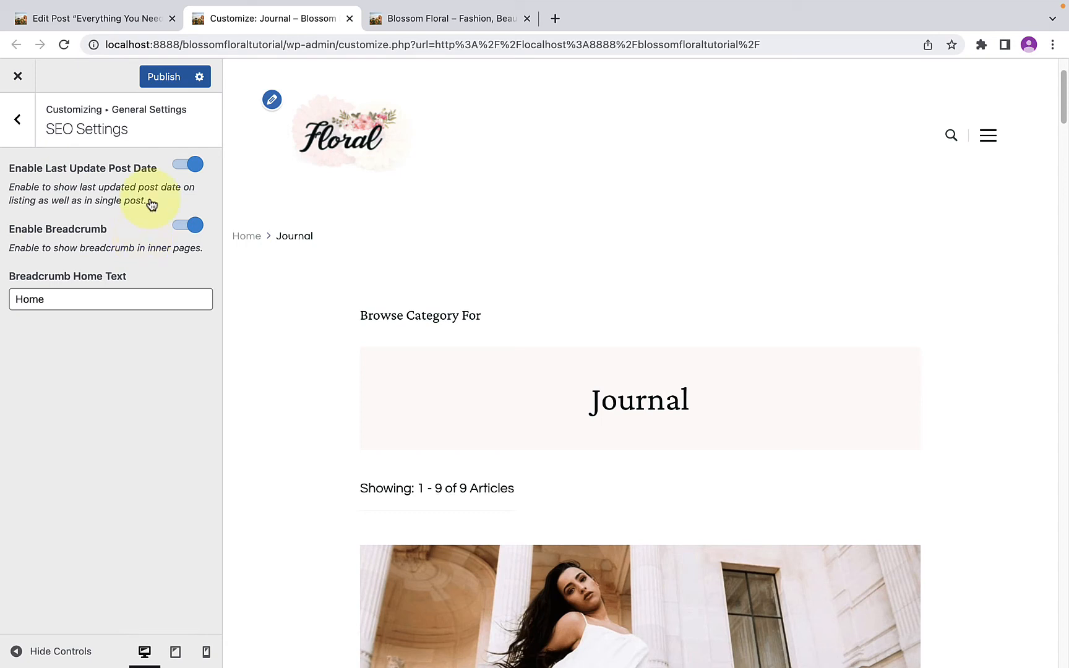
left_click(151, 79)
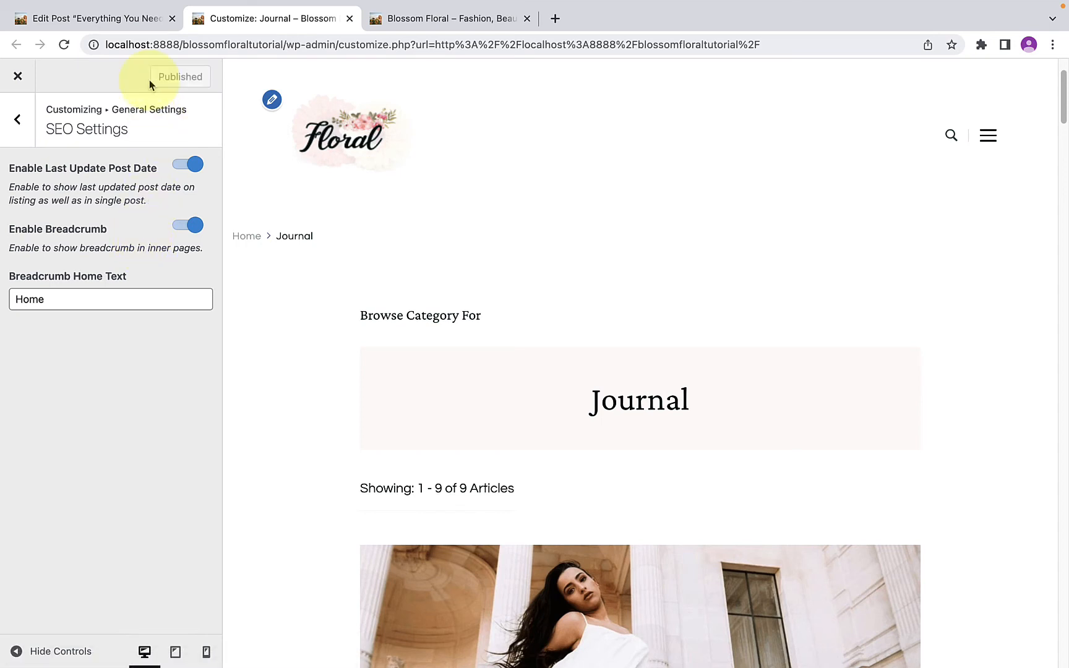
- In the Posts(Blog) & Pages Settings, enable Hide Prefix in Archive Page and Blog Post Image Crop
left_click(18, 119)
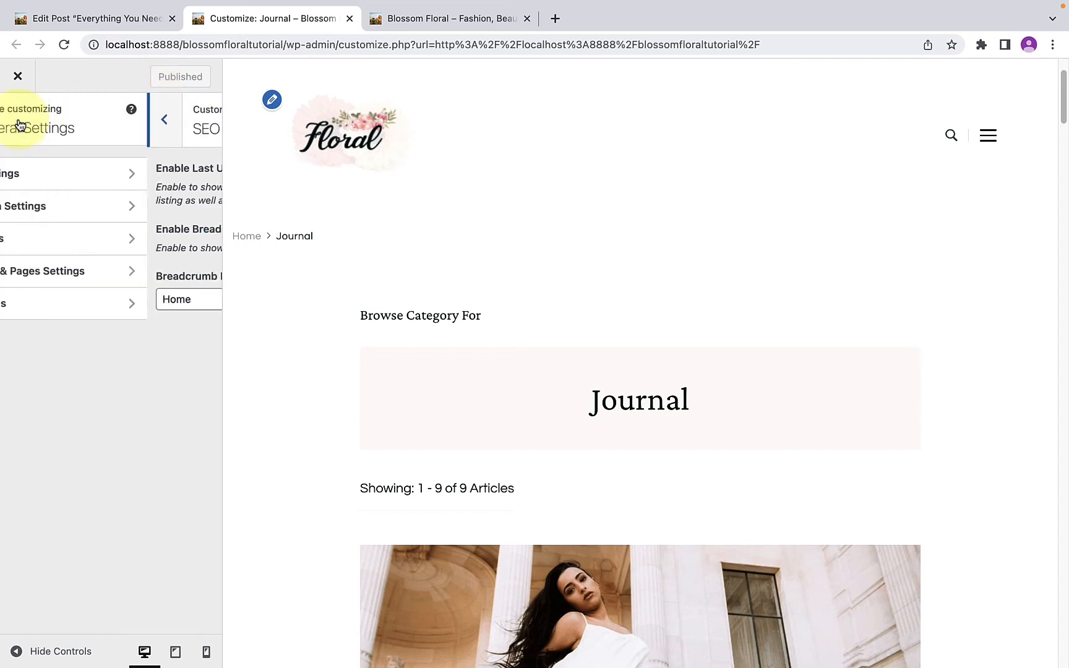
left_click(97, 276)
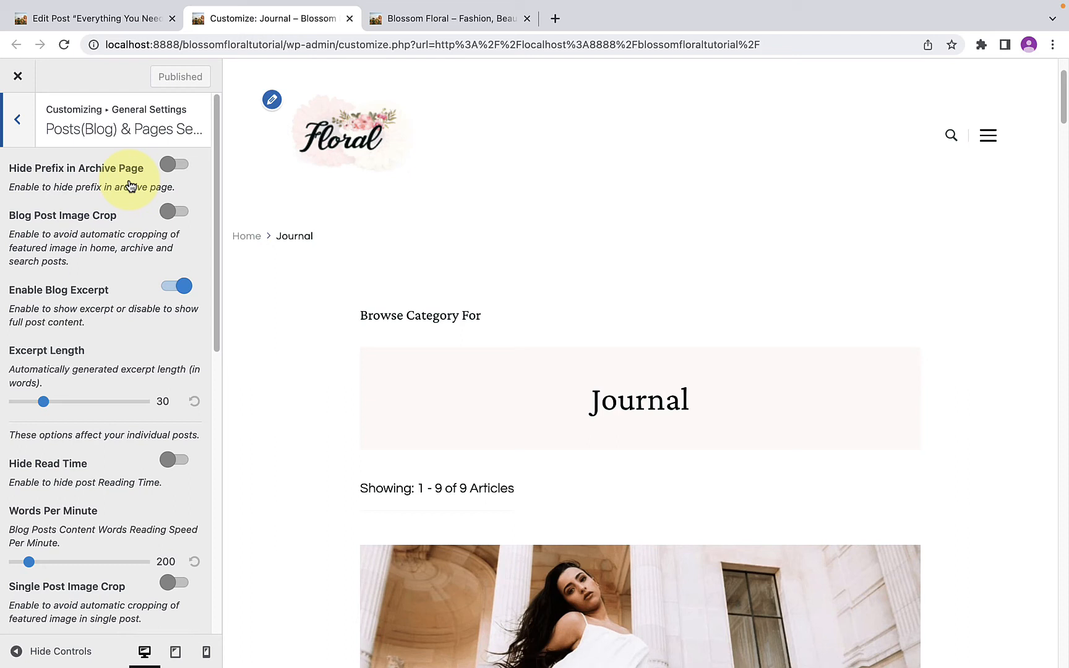
scroll(445, 319, "down", 3)
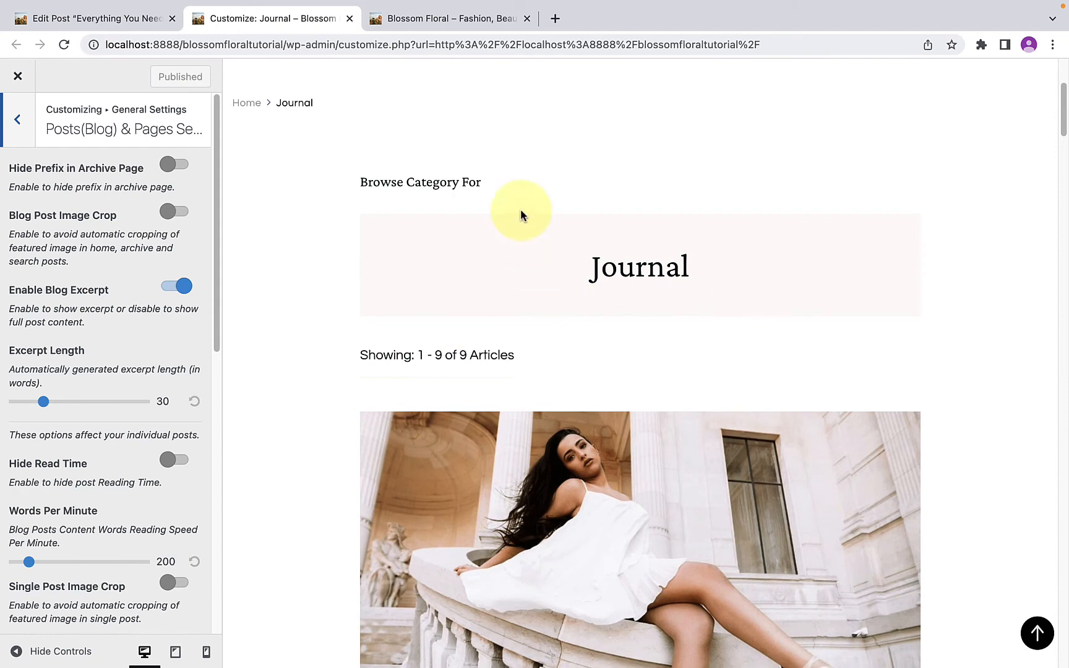
left_click_drag(482, 182, 360, 184)
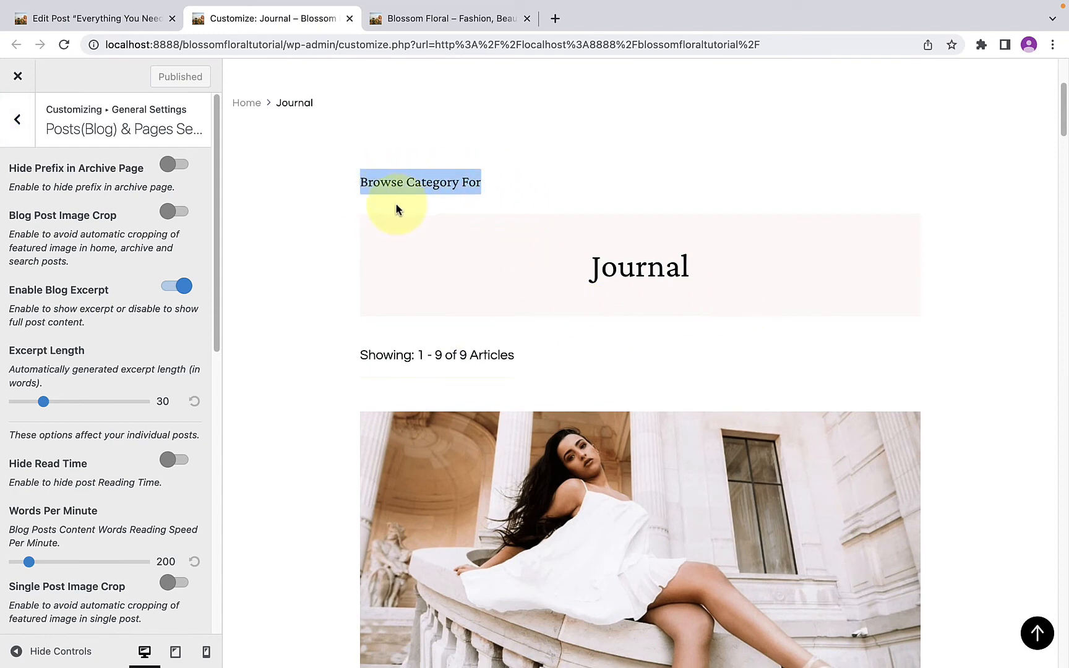
left_click(475, 206)
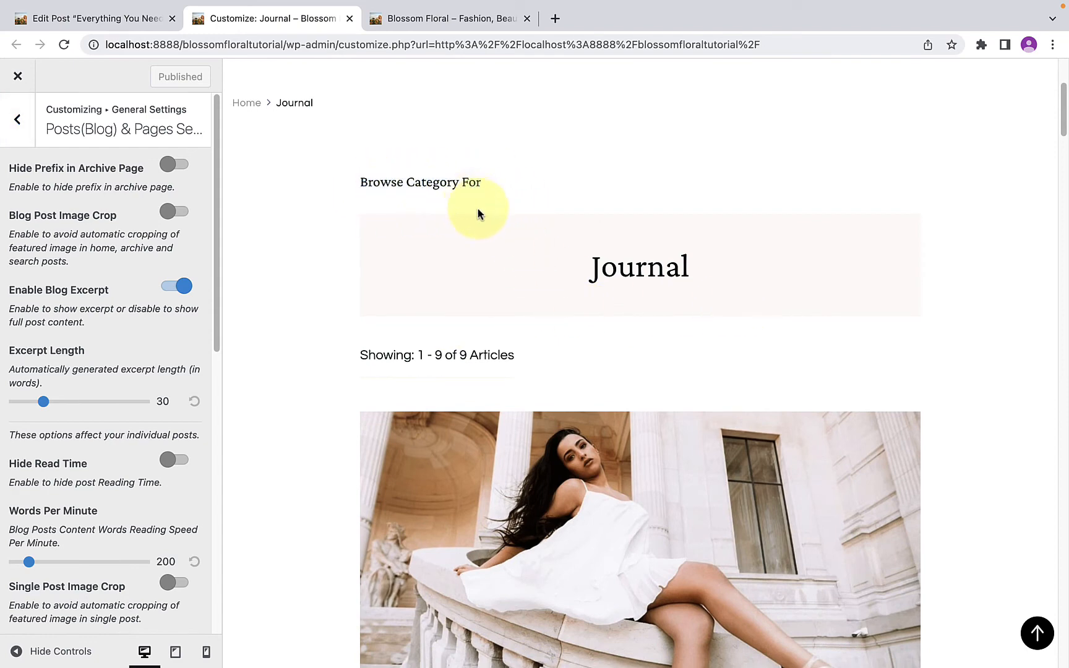
left_click(174, 164)
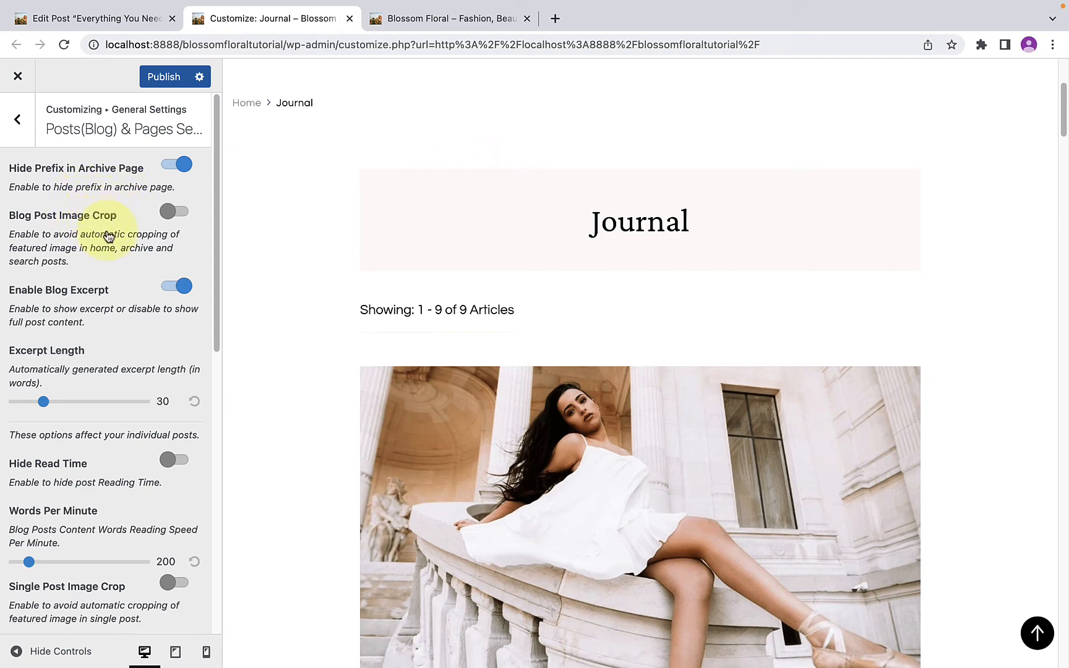
left_click(176, 213)
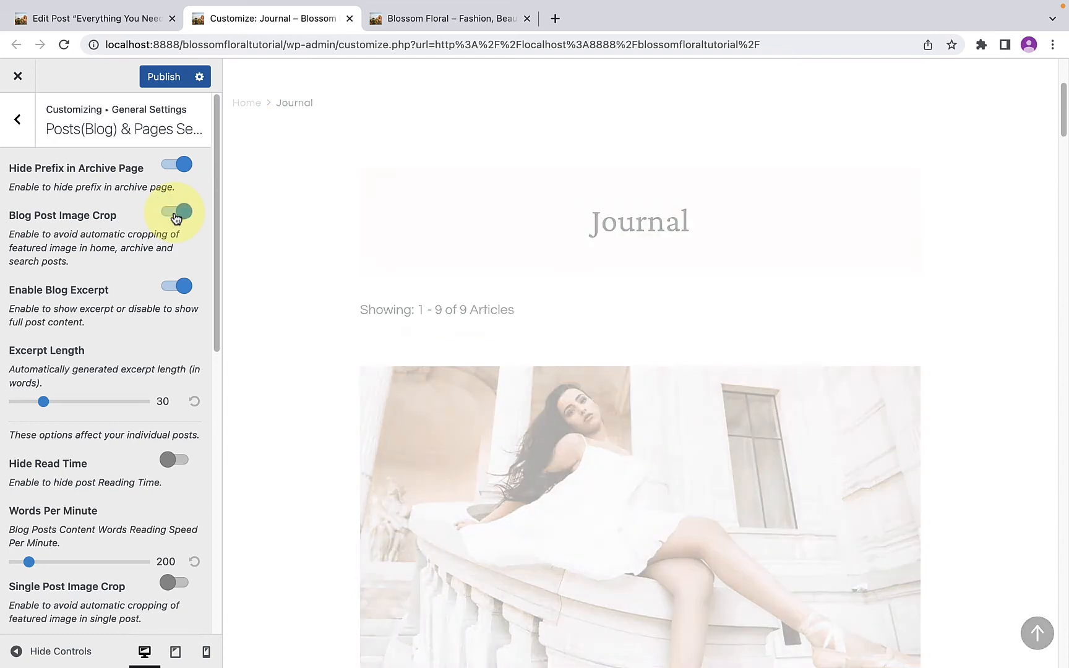
- Examine the blog excerpts of the first two posts in the previewed Journal archive
scroll(108, 319, "down", 1)
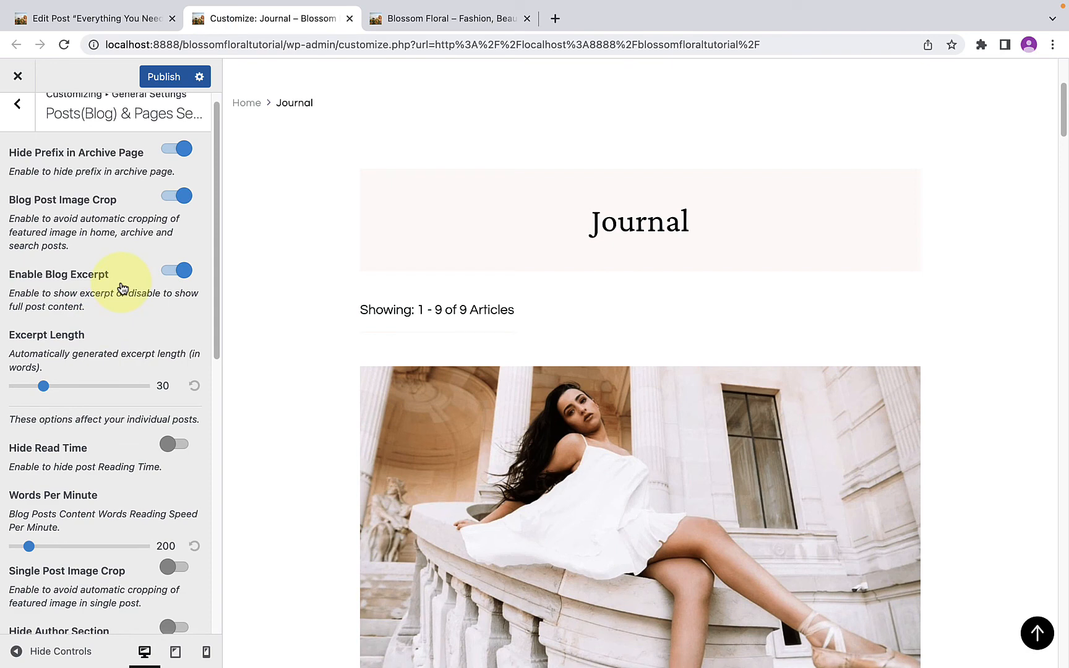
scroll(508, 384, "down", 7)
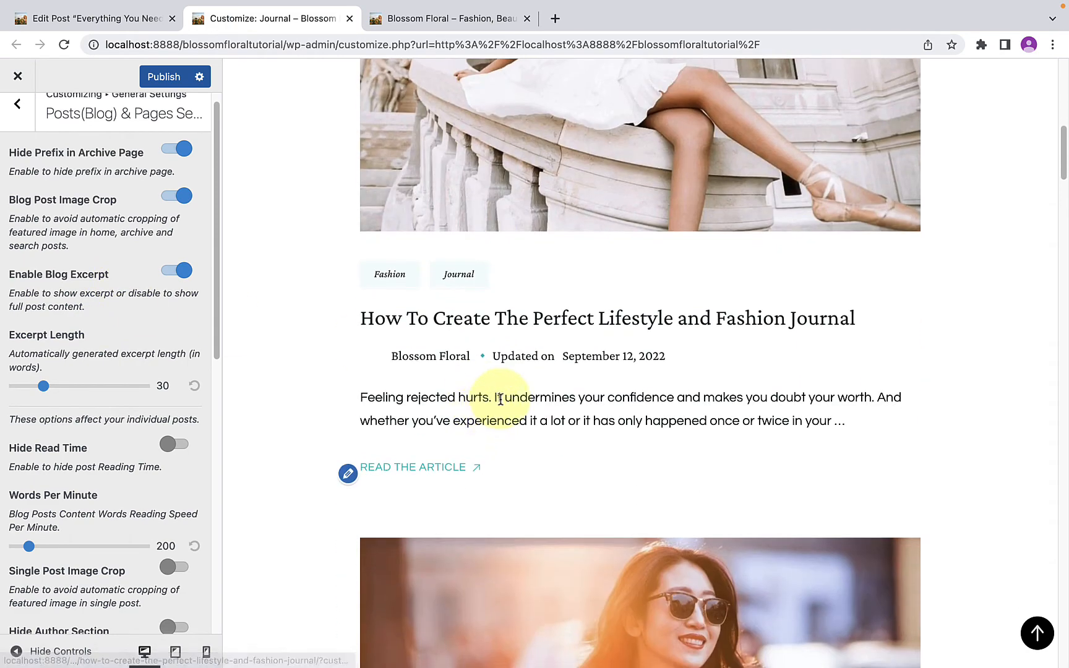
triple_click(500, 399)
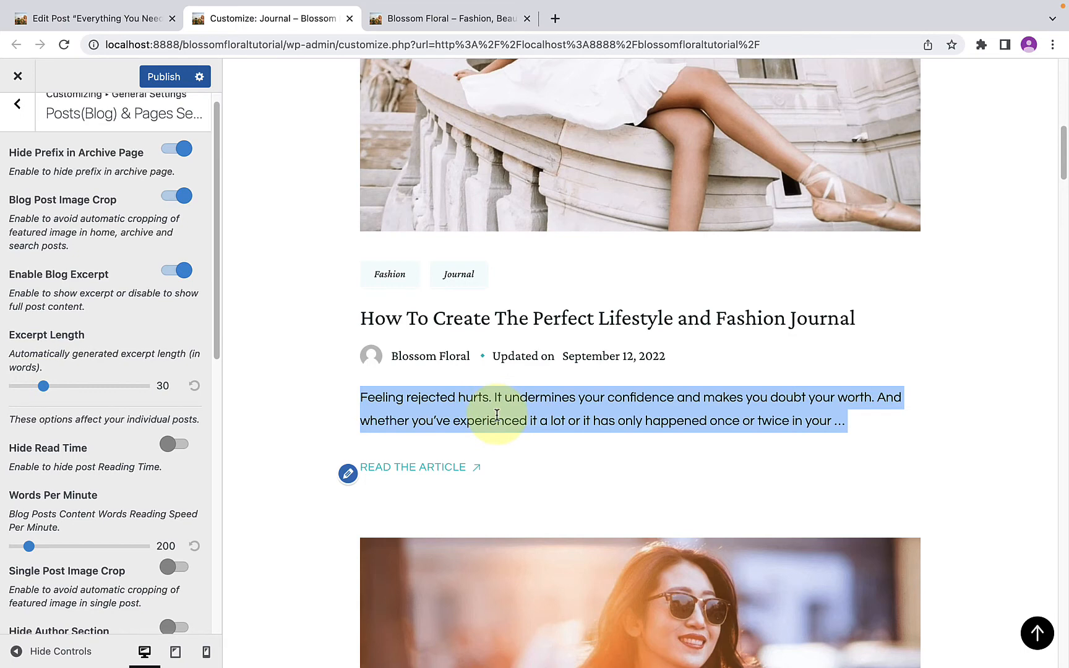
scroll(497, 415, "down", 11)
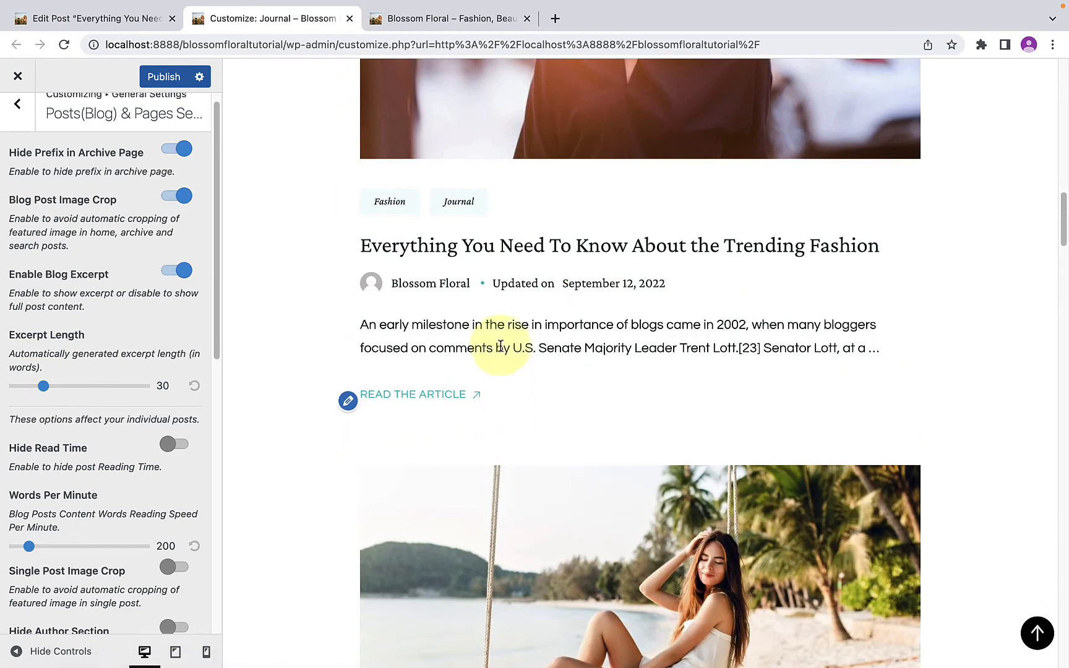
triple_click(500, 345)
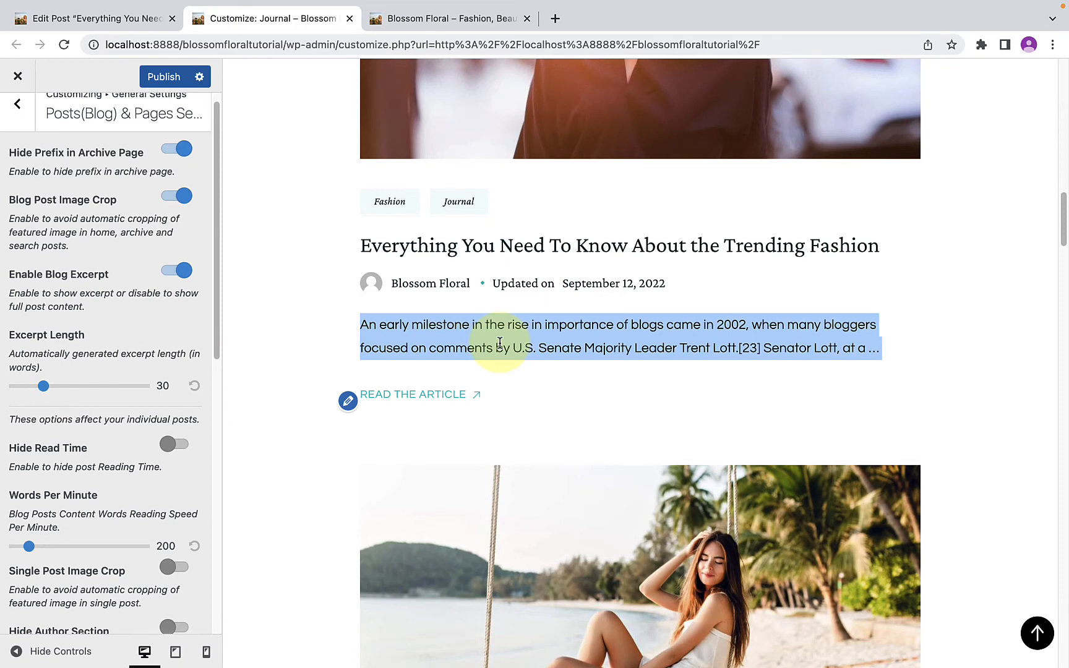
left_click(500, 345)
- Disable Enable Blog Excerpt to view the full post content in the archive, and enable it again
left_click(172, 274)
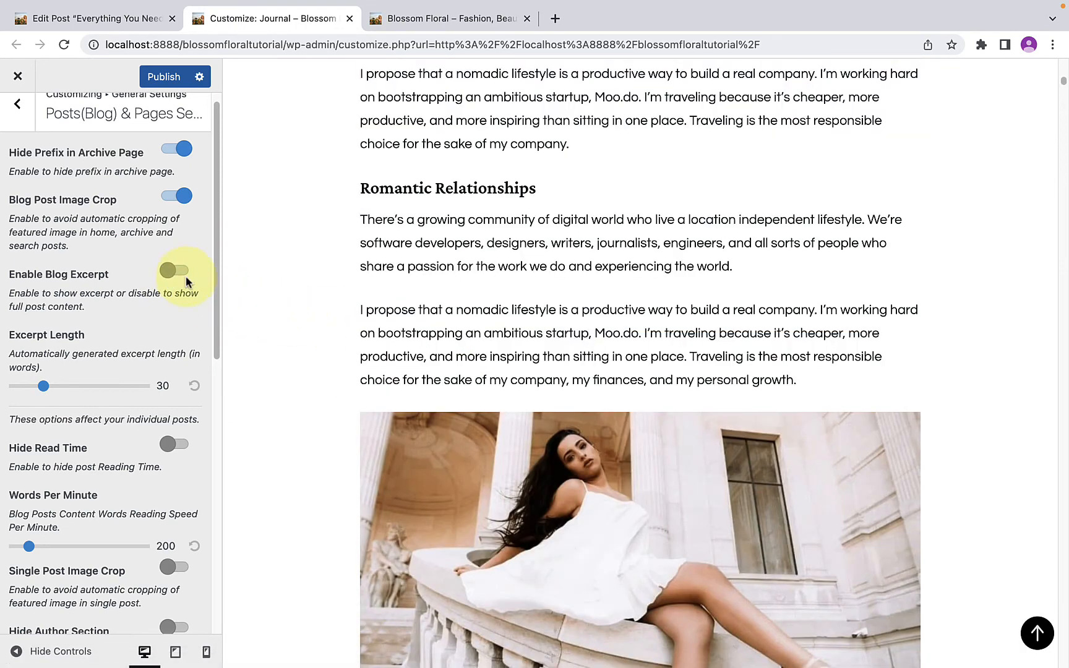
scroll(430, 334, "up", 7)
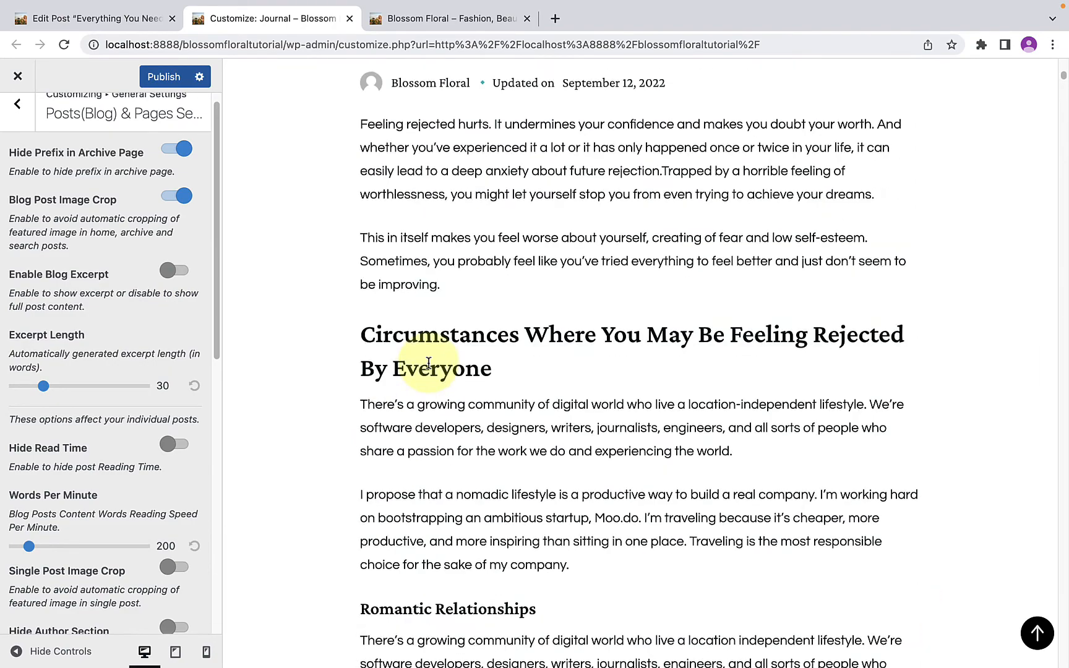
scroll(428, 363, "up", 12)
scroll(427, 368, "down", 5)
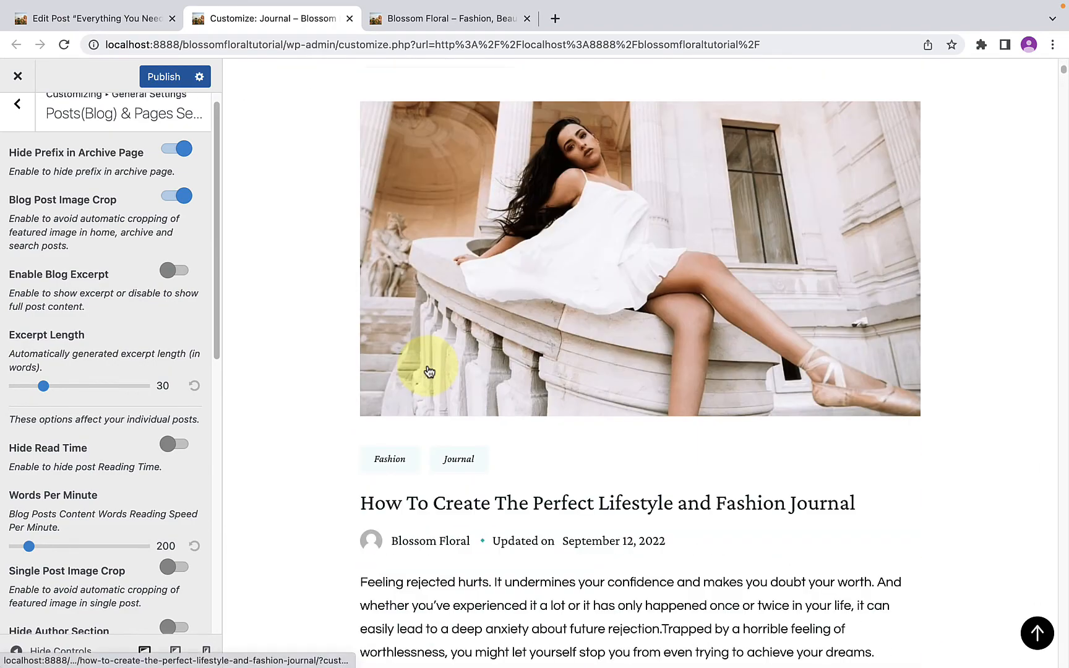
left_click(177, 271)
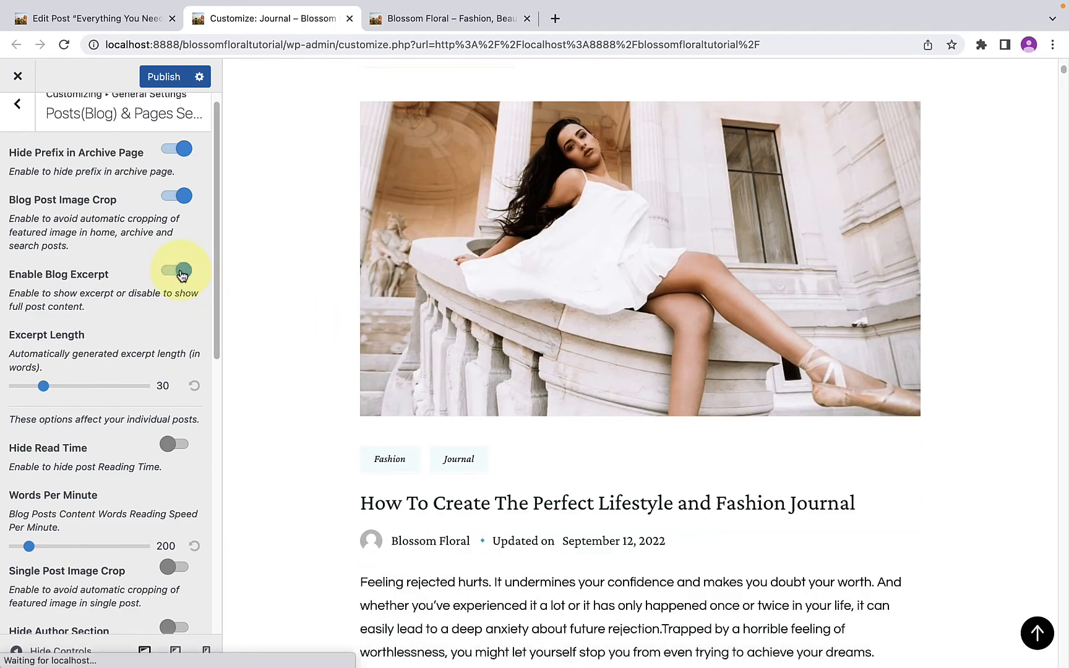
- Set the Excerpt Length to 60 words and check the longer excerpts across the Journal archive posts
scroll(406, 382, "down", 3)
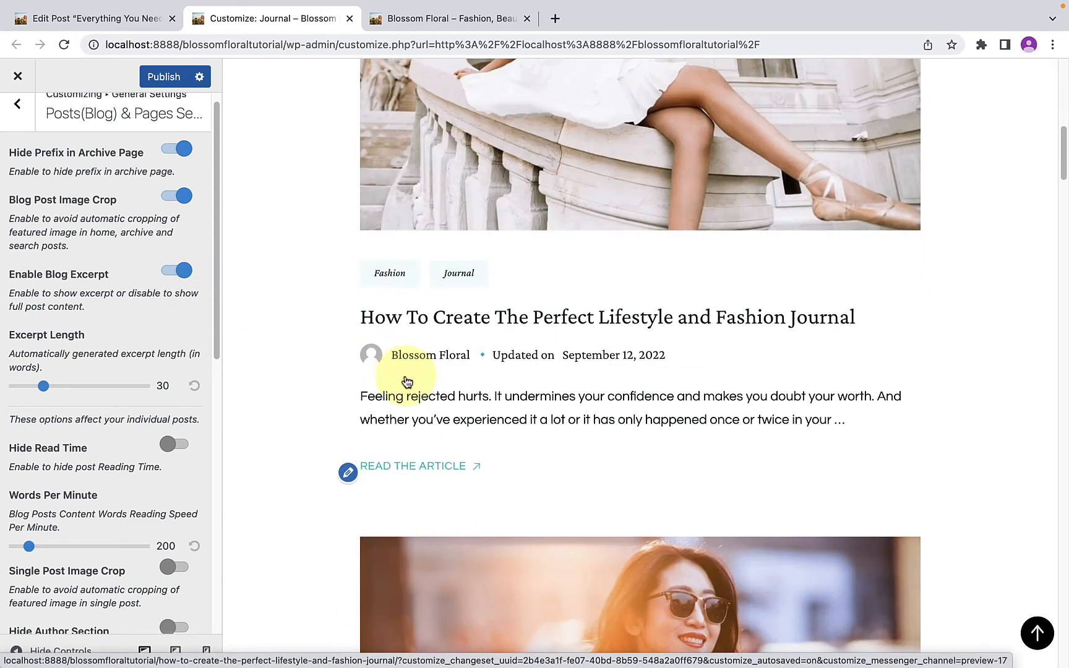
scroll(418, 381, "down", 2)
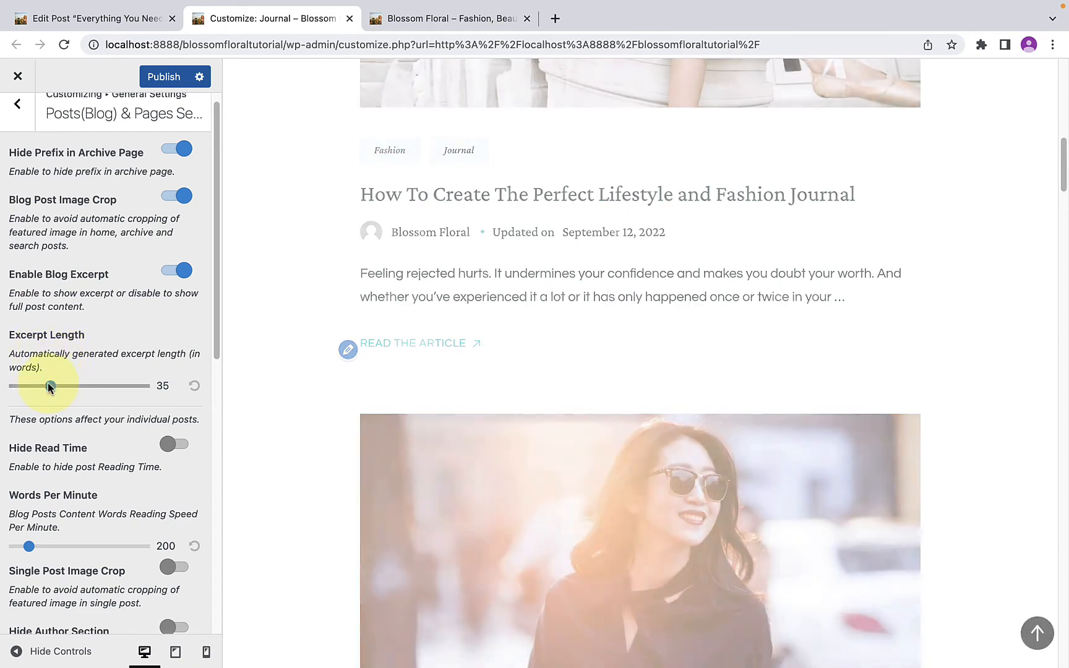
left_click_drag(48, 385, 86, 390)
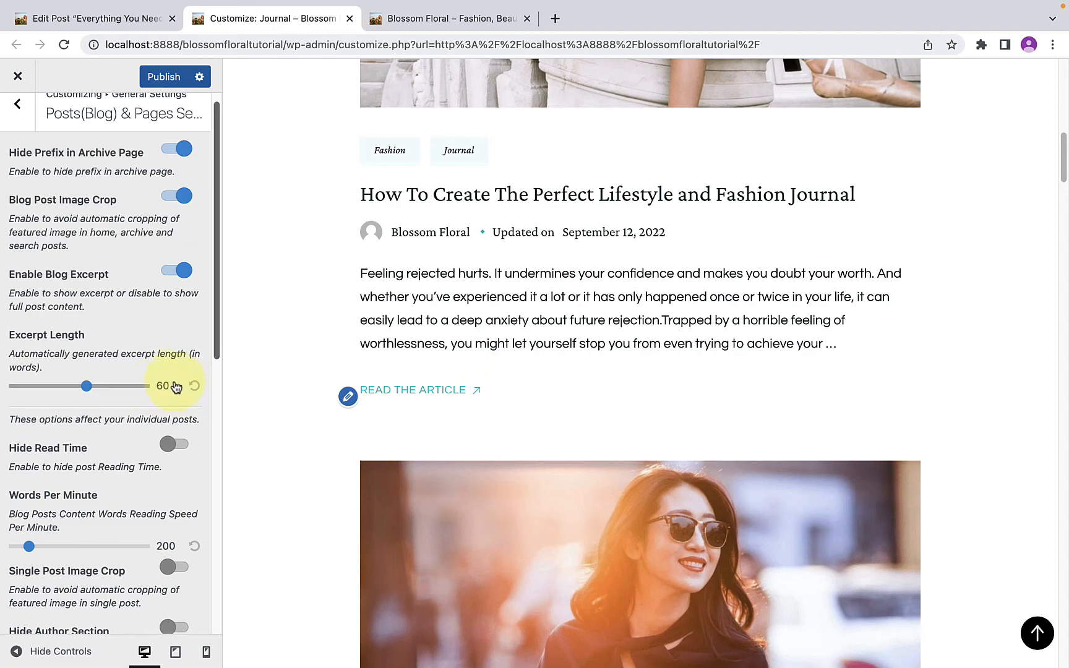
scroll(471, 413, "down", 4)
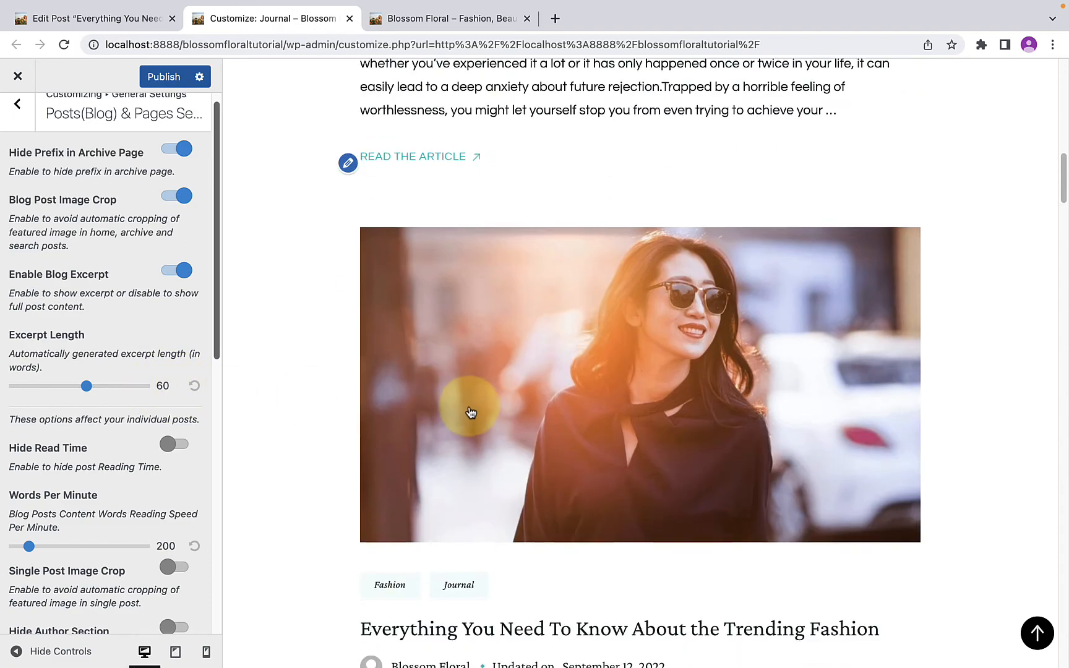
scroll(470, 413, "down", 6)
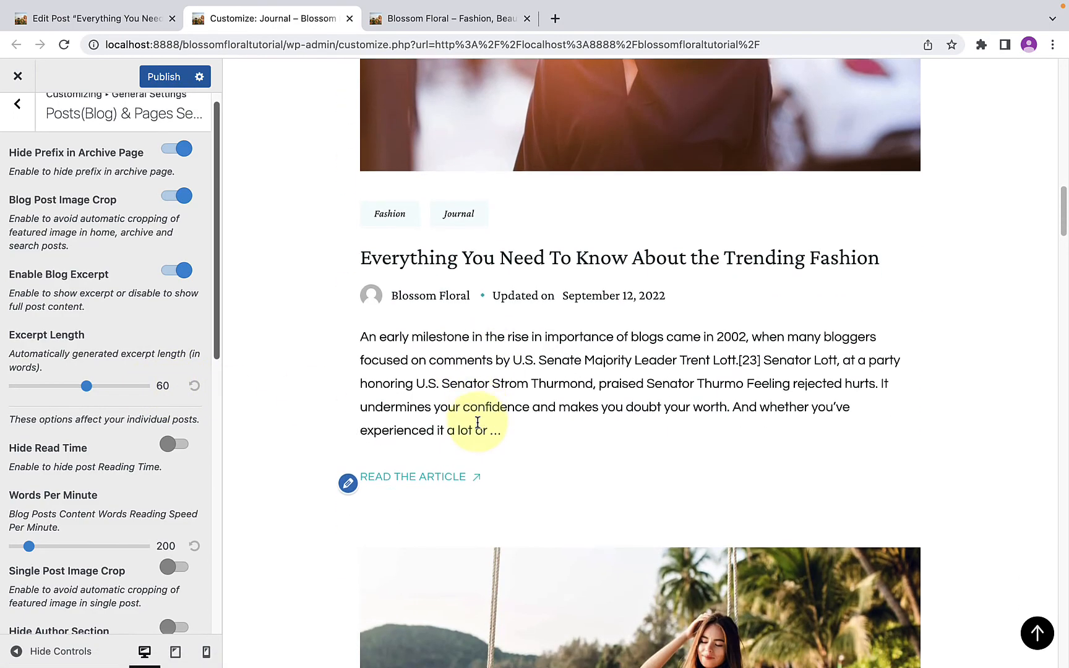
scroll(477, 423, "down", 11)
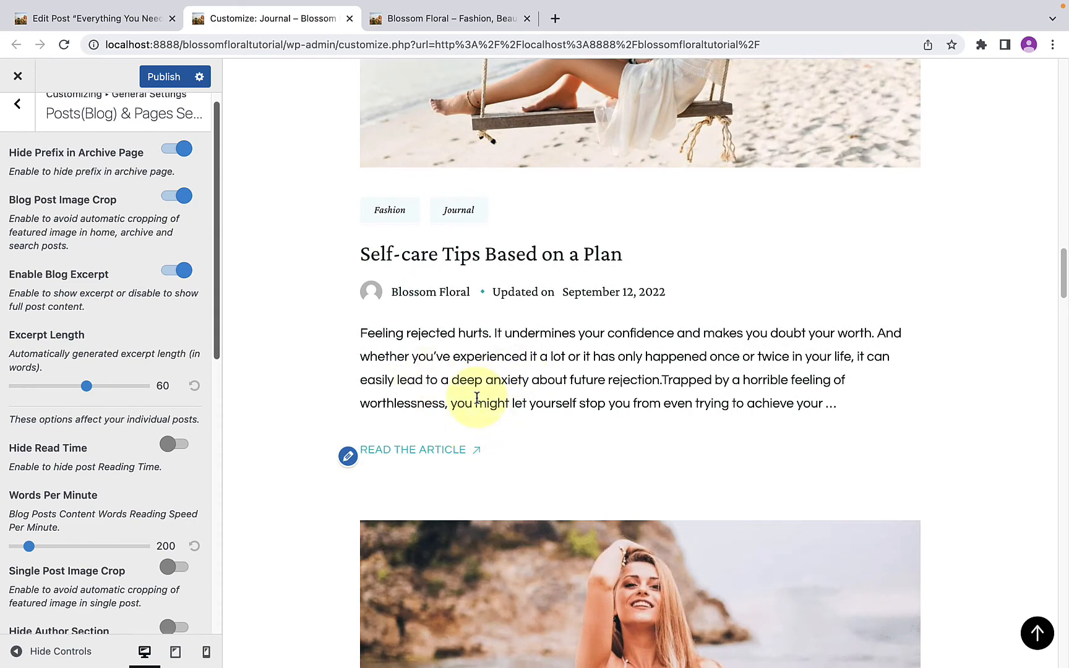
- Review the options for individual posts and open the Self-care Tips Based on a Plan post in the preview
scroll(68, 396, "down", 8)
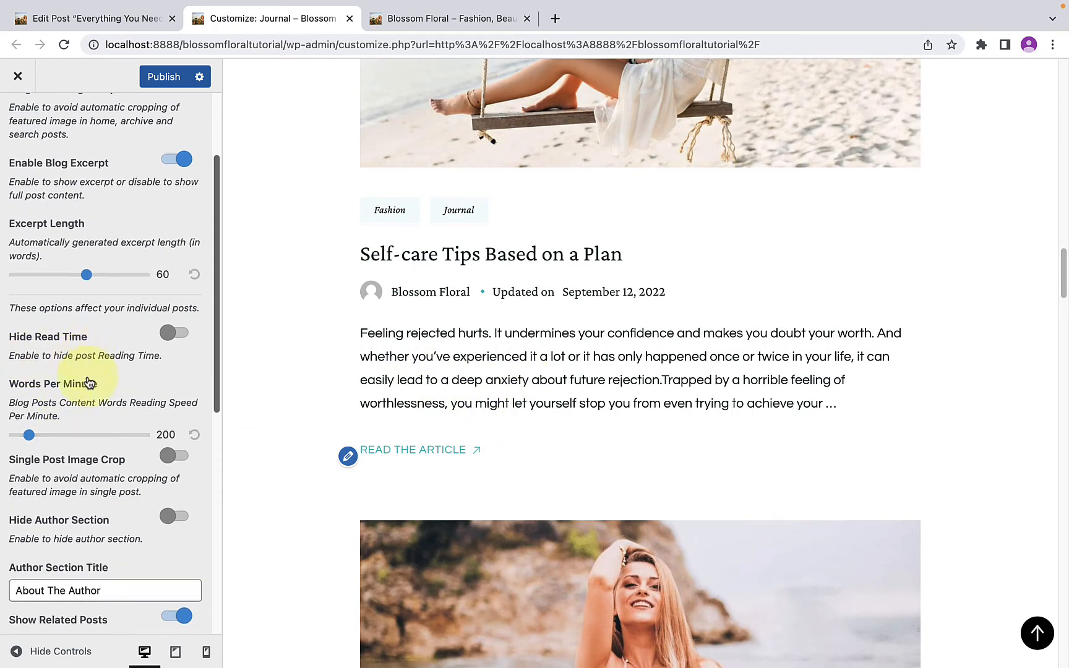
scroll(89, 441, "down", 1)
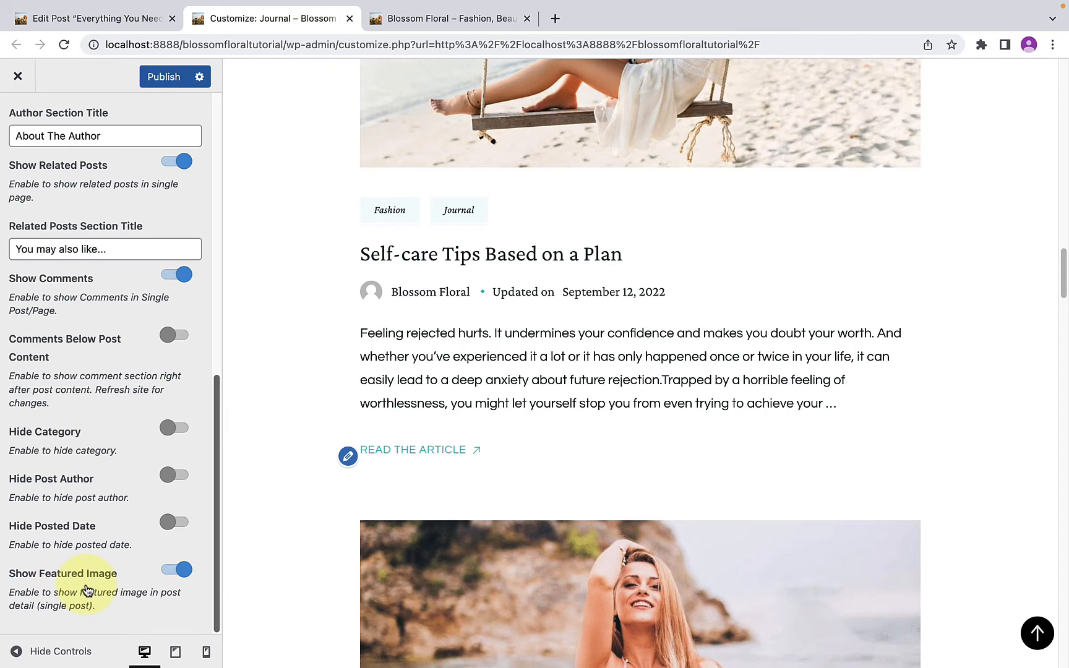
scroll(86, 588, "up", 6)
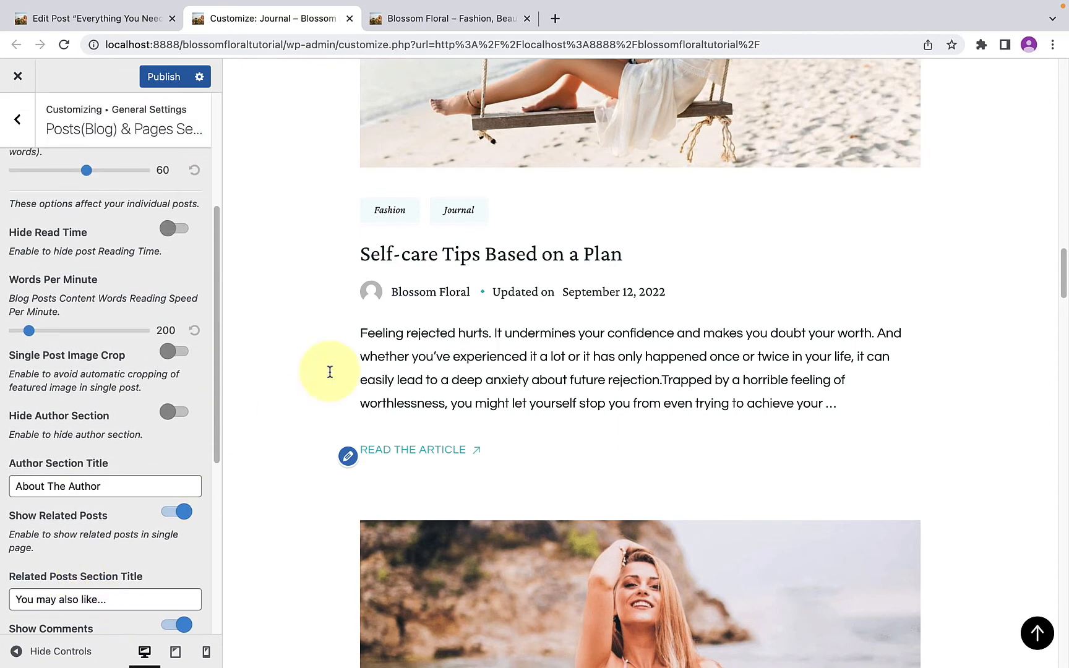
scroll(508, 303, "up", 2)
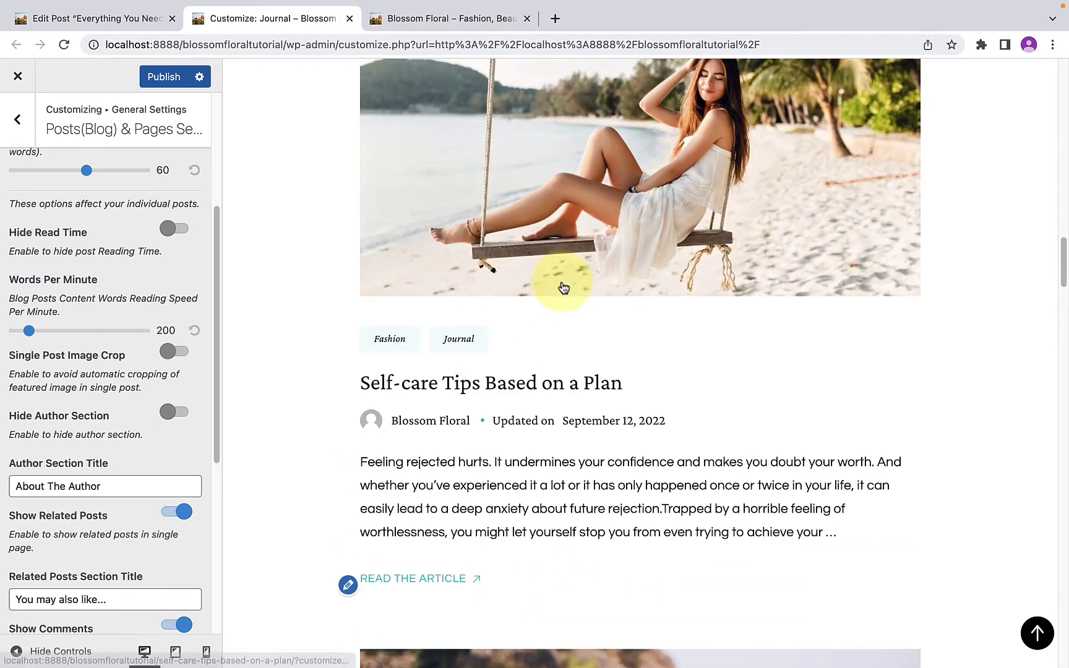
left_click(478, 392)
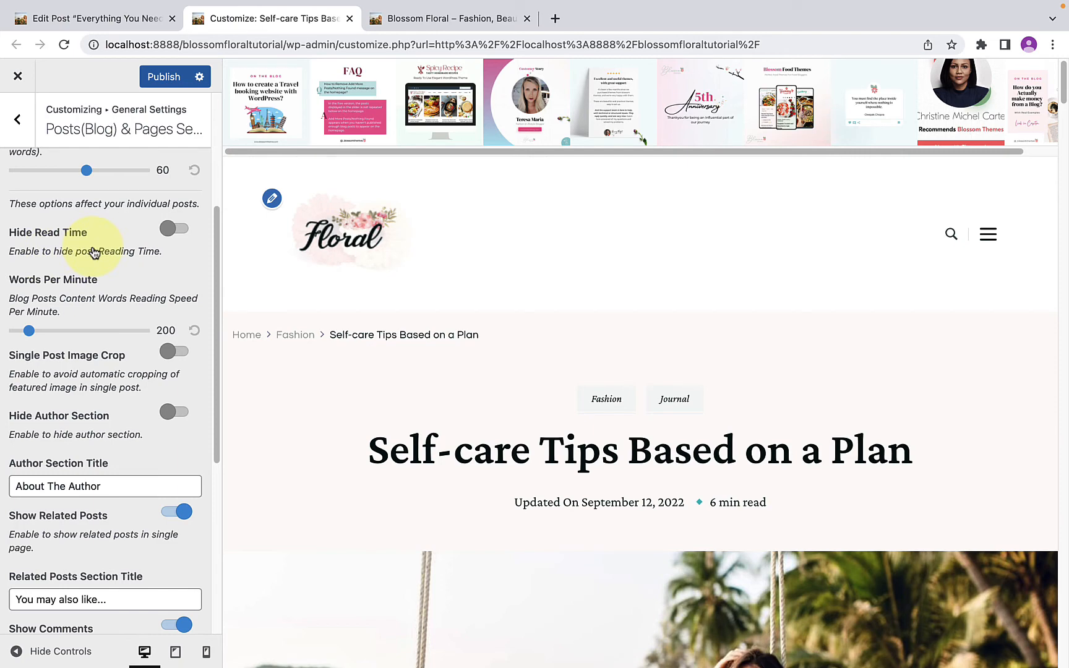
- Enable Hide Read Time to view the post header without its reading time, and disable it again
scroll(705, 445, "down", 3)
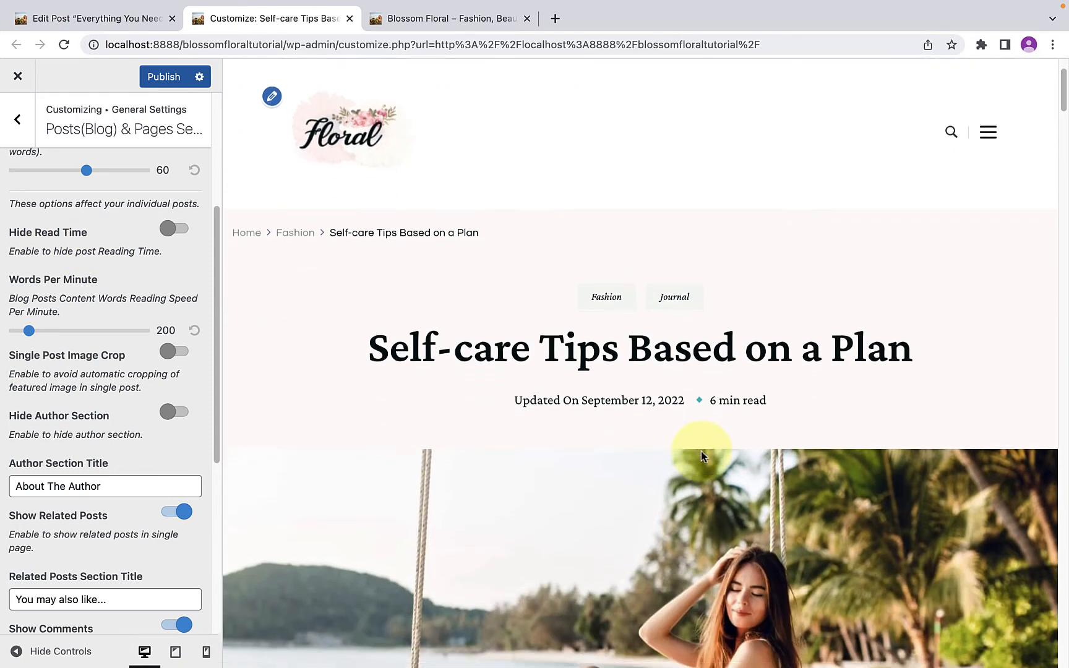
left_click(174, 230)
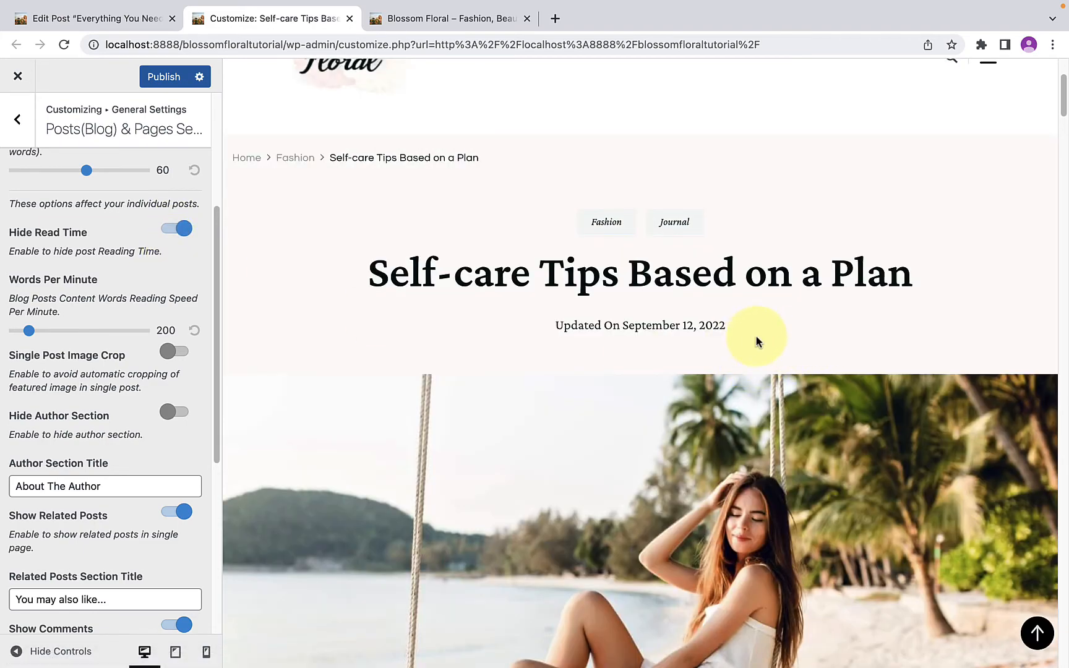
left_click(173, 232)
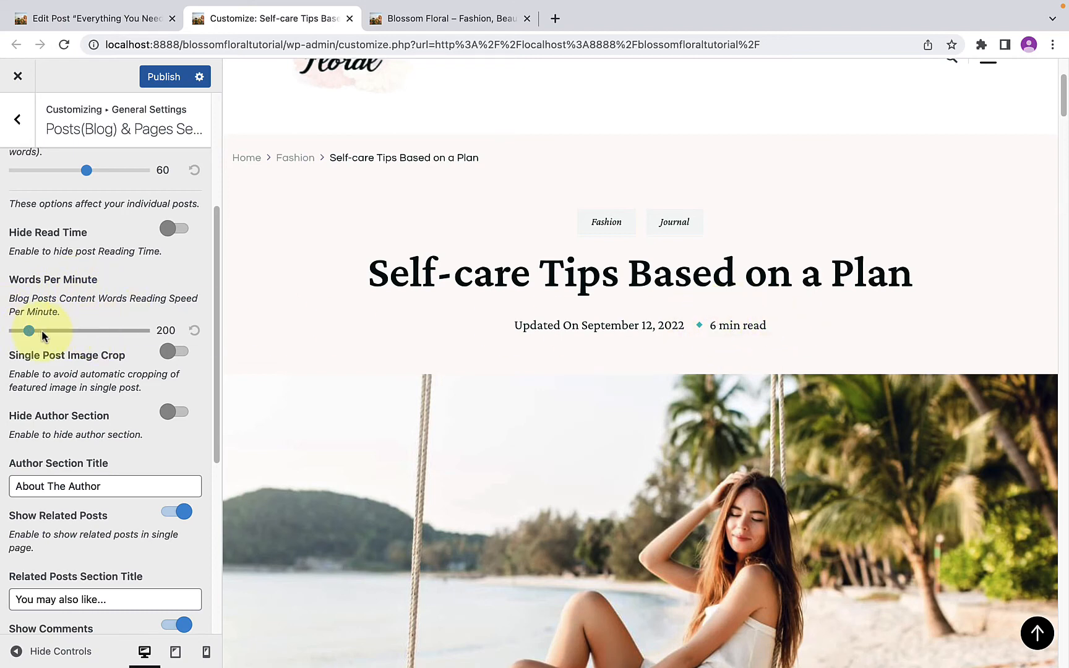
- Try Words Per Minute at 480 and 300 to compare the post's reading time, and reset it to the default
left_click_drag(28, 334, 70, 336)
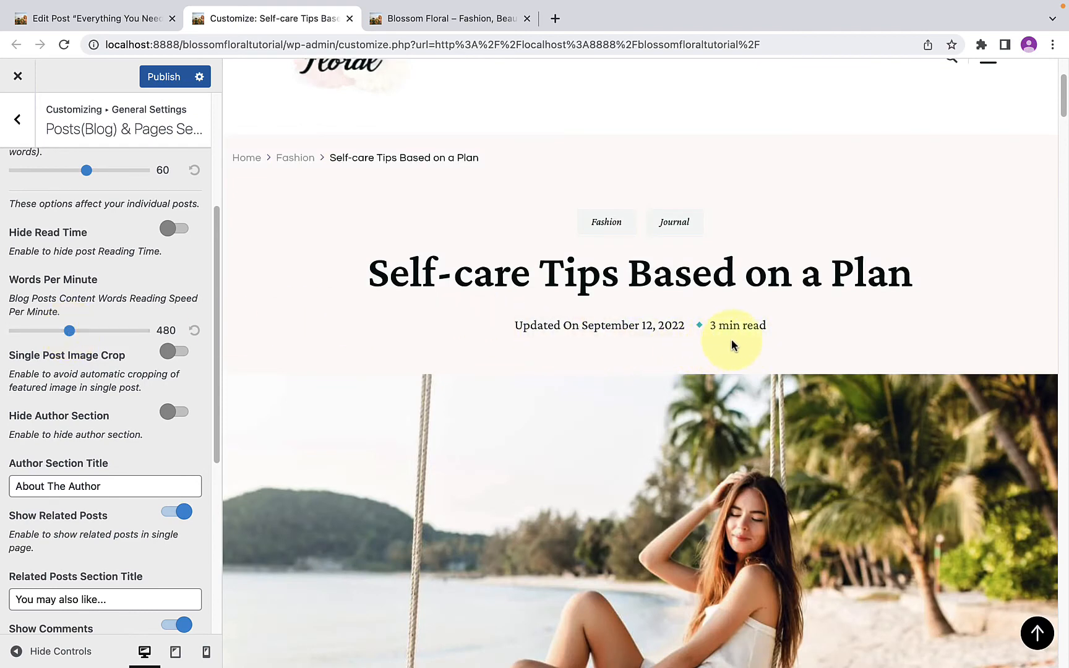
left_click_drag(69, 331, 43, 339)
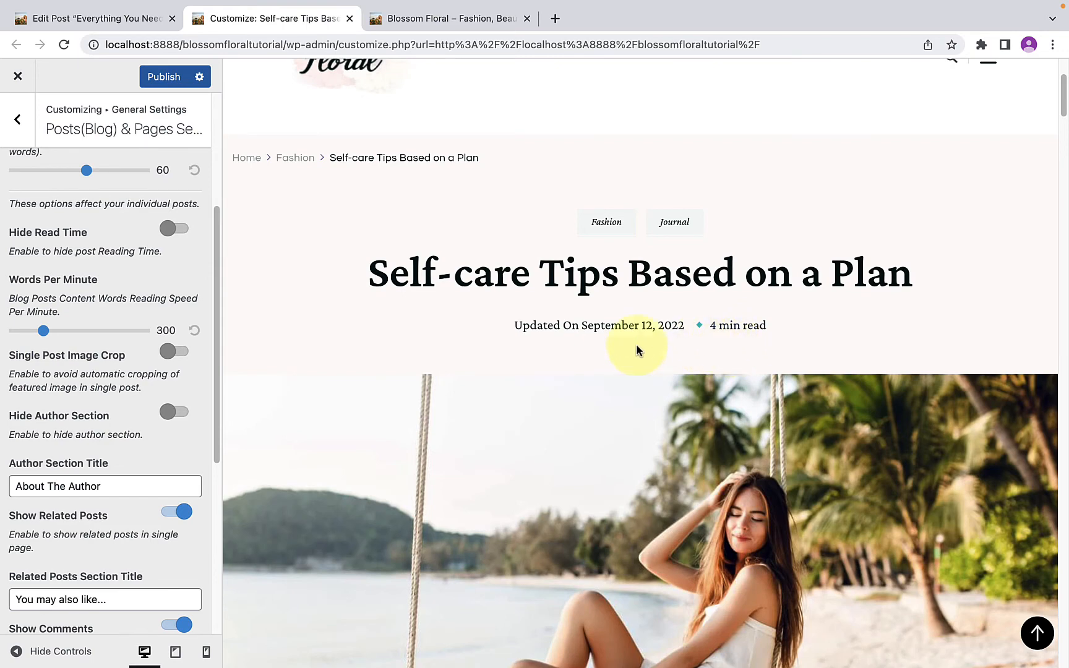
left_click(193, 335)
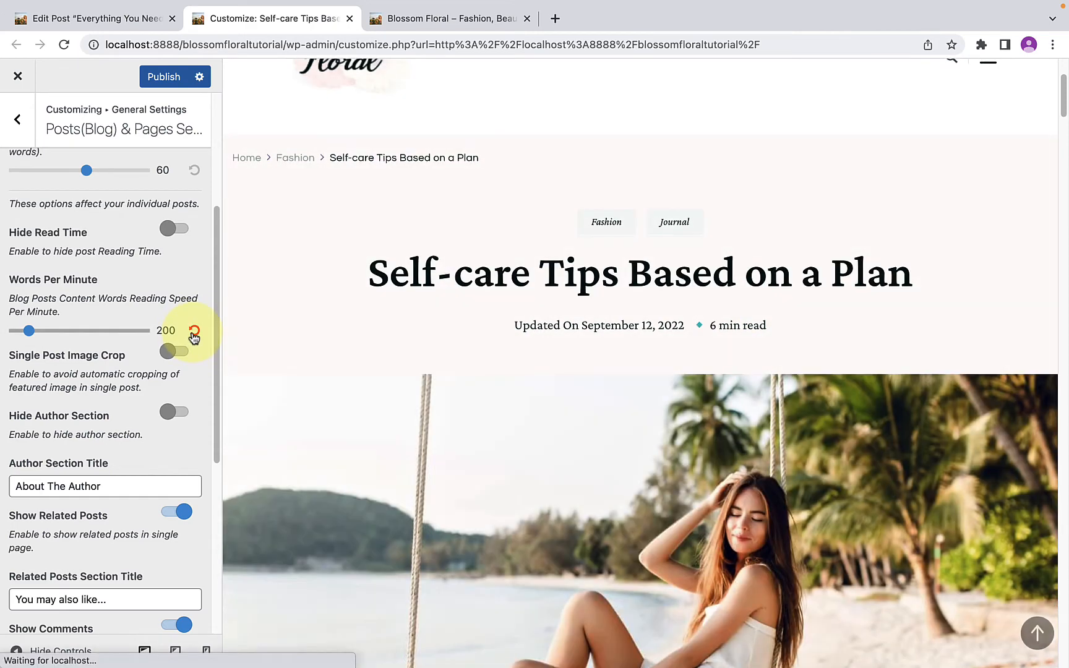
- Examine the post's featured image in the preview with regard to the Single Post Image Crop option
scroll(191, 336, "down", 1)
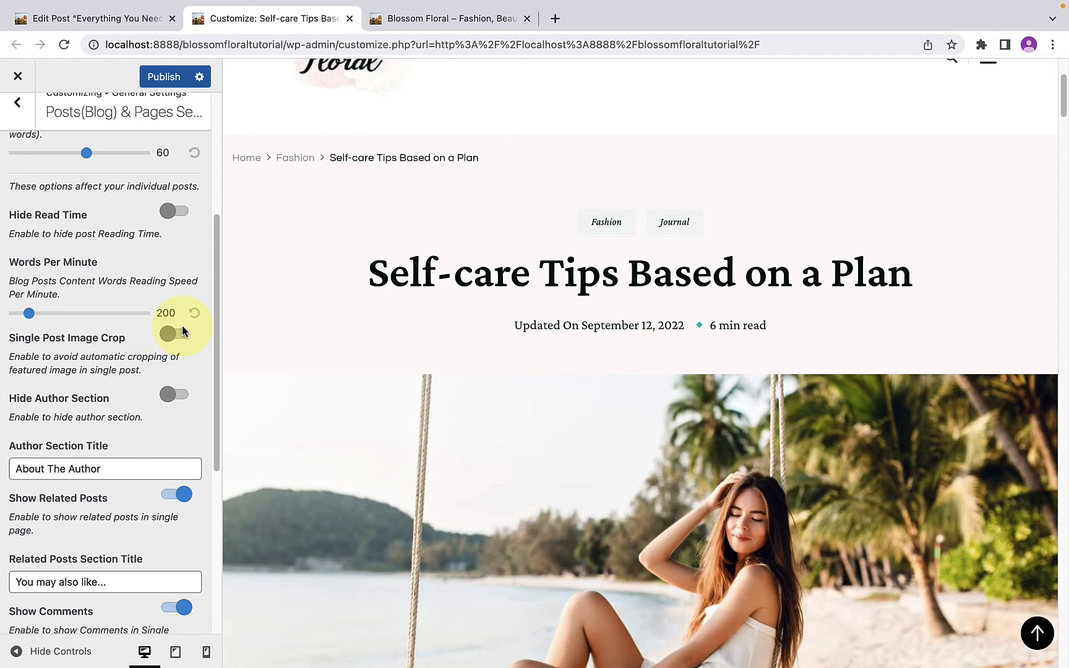
scroll(426, 432, "down", 2)
scroll(605, 517, "down", 1)
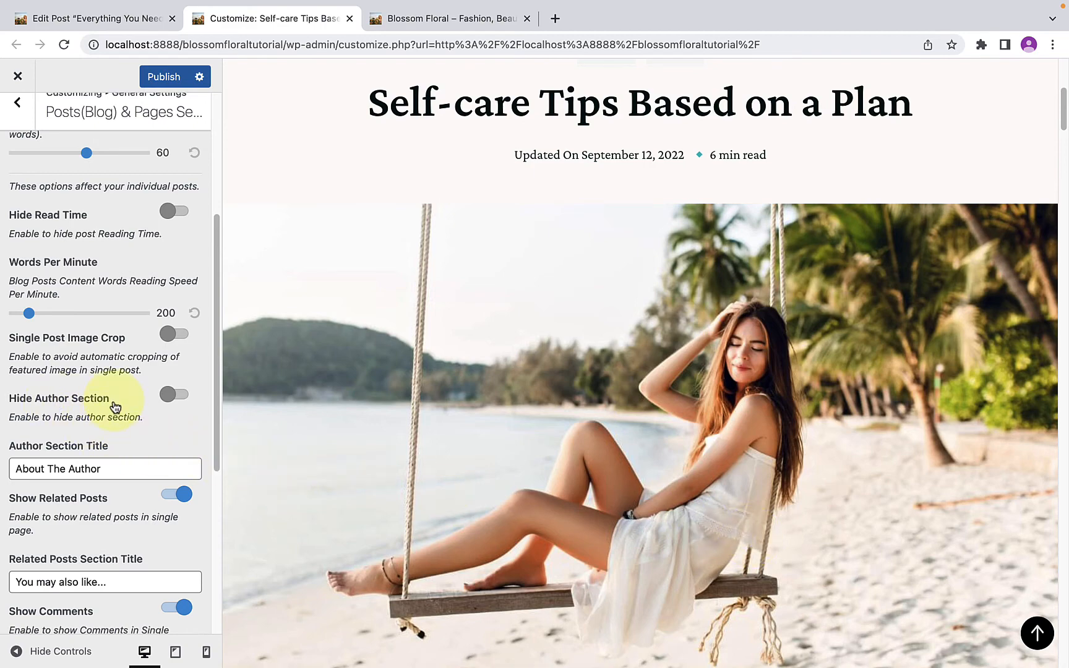
- Enable Hide Author Section to view the post's end without the About The Author box, and disable it again
scroll(430, 478, "down", 20)
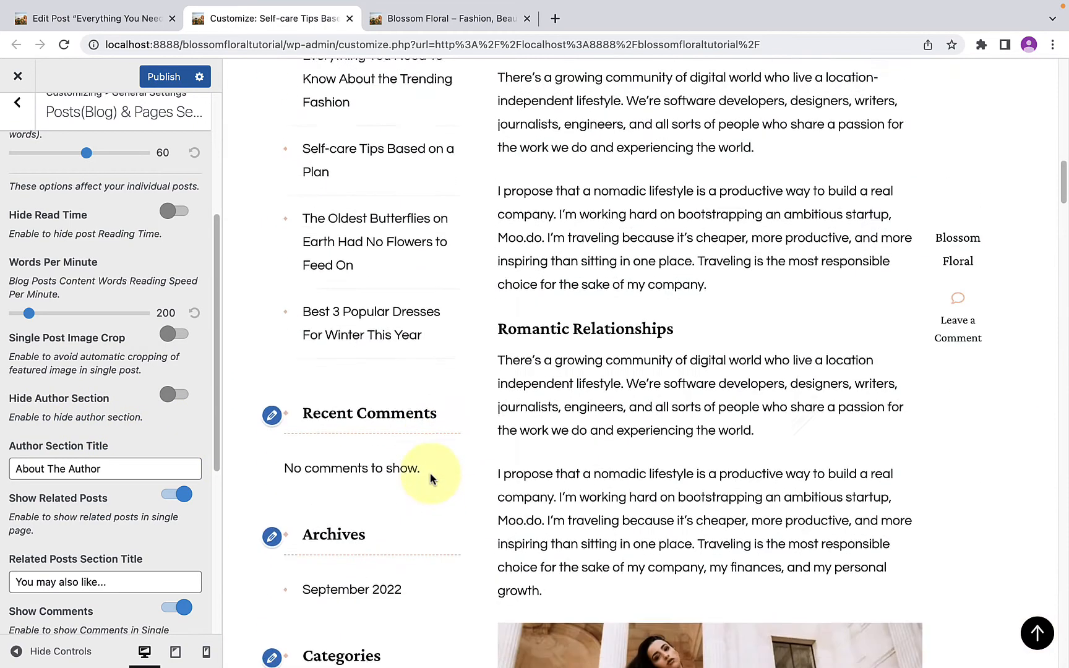
scroll(431, 477, "down", 20)
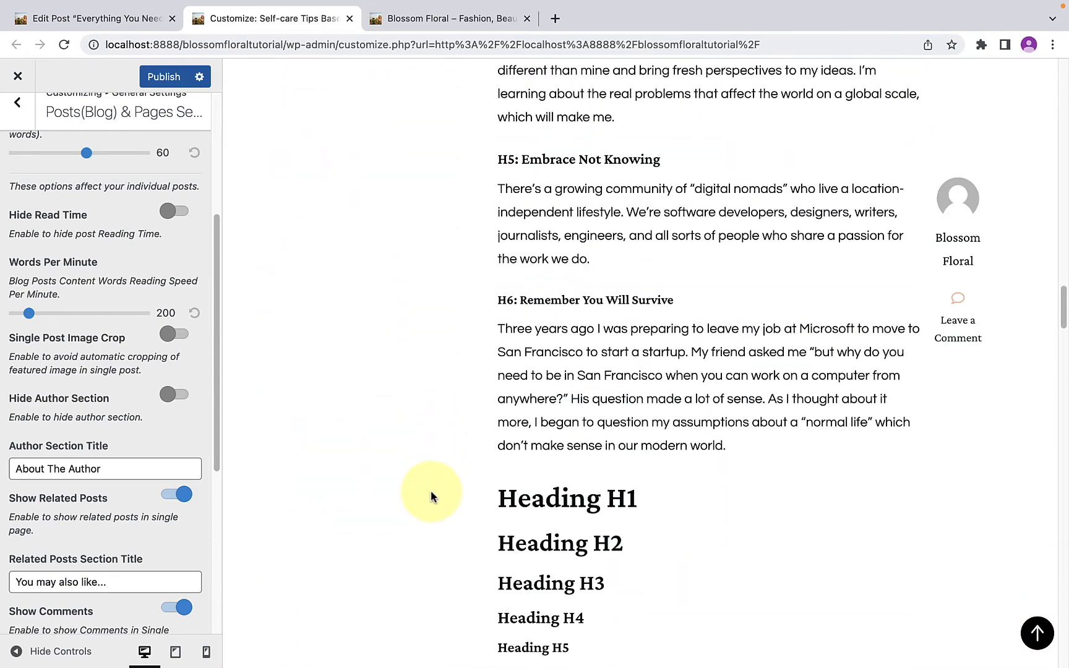
scroll(432, 490, "down", 20)
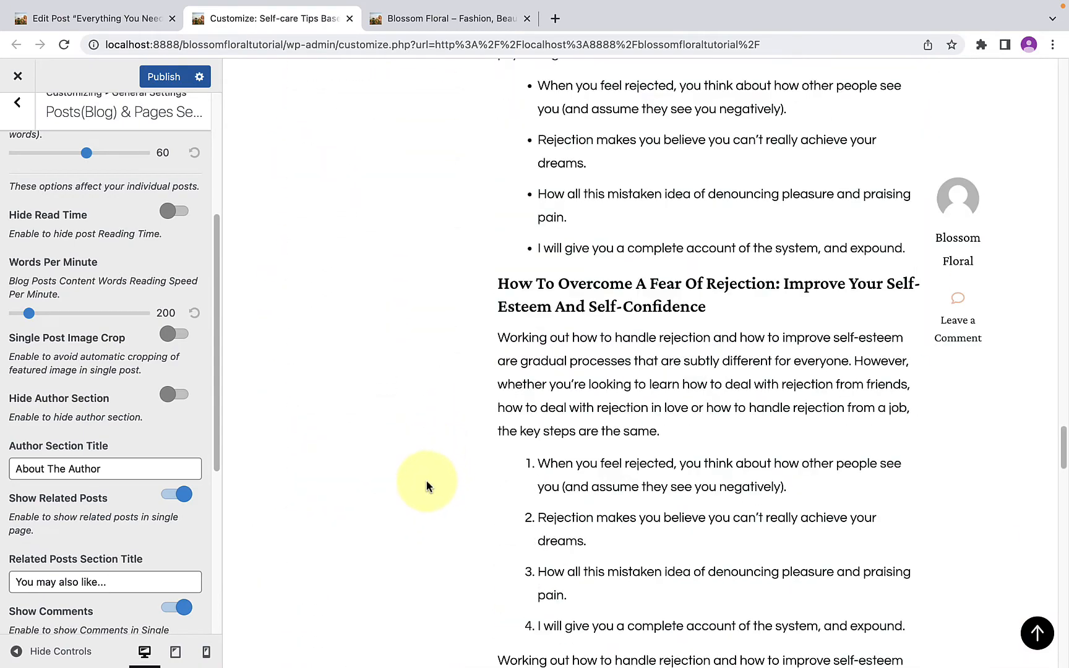
scroll(426, 481, "down", 10)
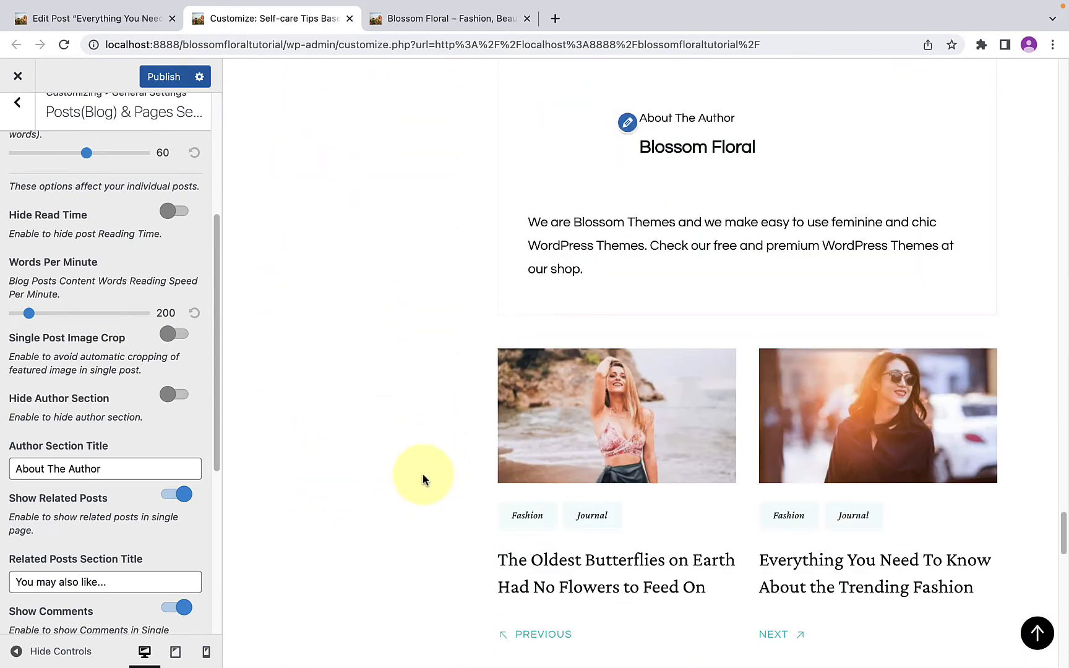
left_click(177, 398)
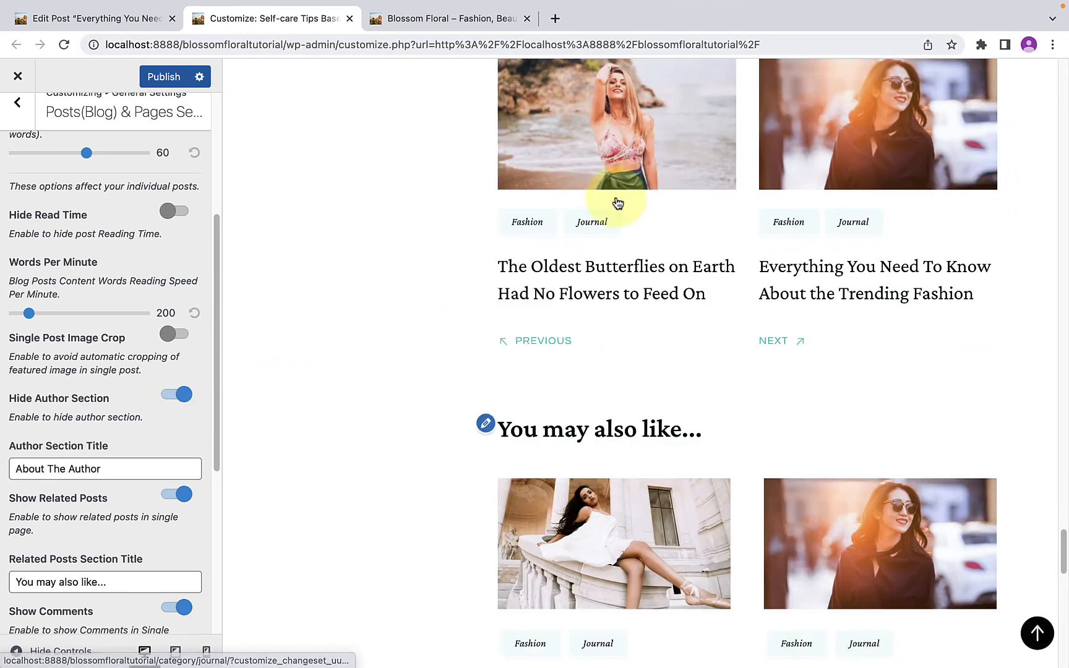
scroll(545, 344, "up", 5)
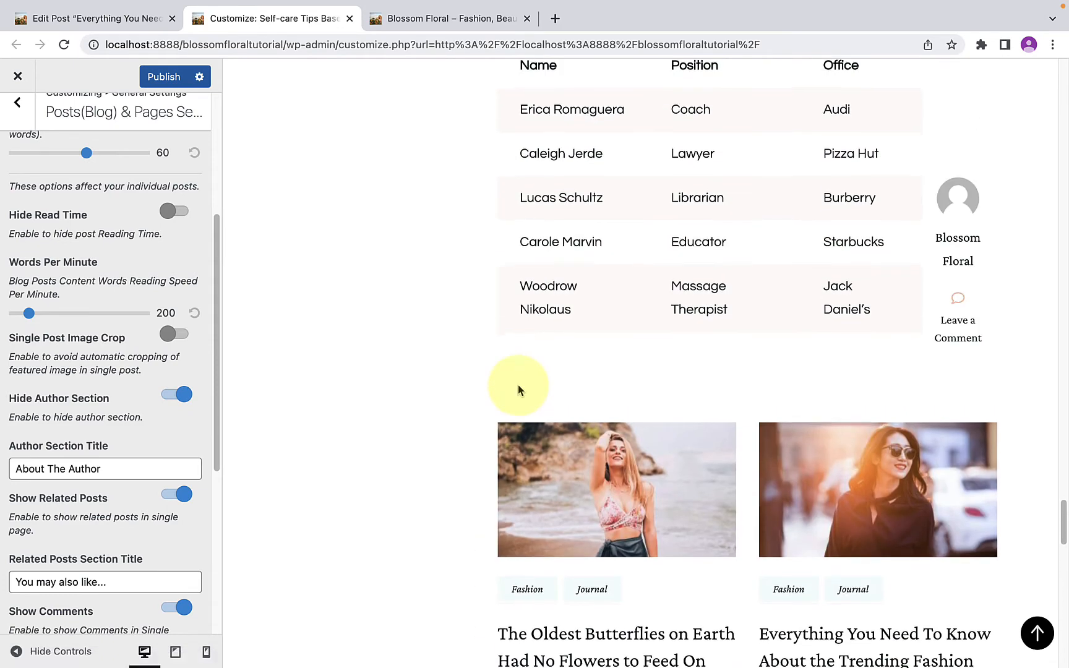
scroll(518, 385, "down", 3)
left_click(168, 397)
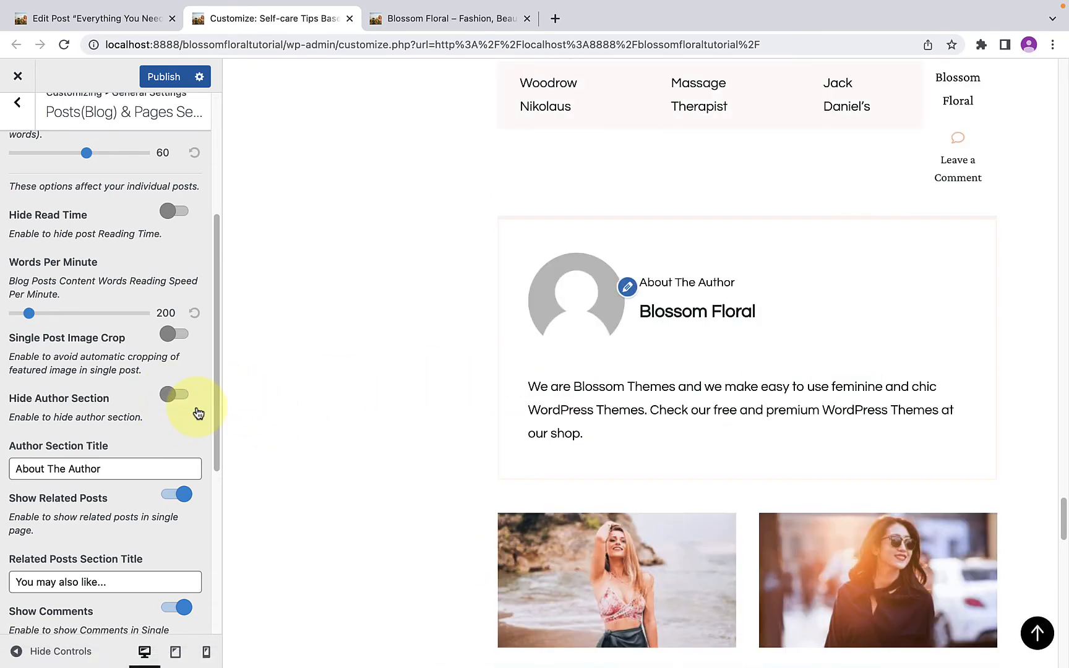
- Highlight the Author Section Title text to point out the editable heading of the author box
scroll(140, 435, "down", 3)
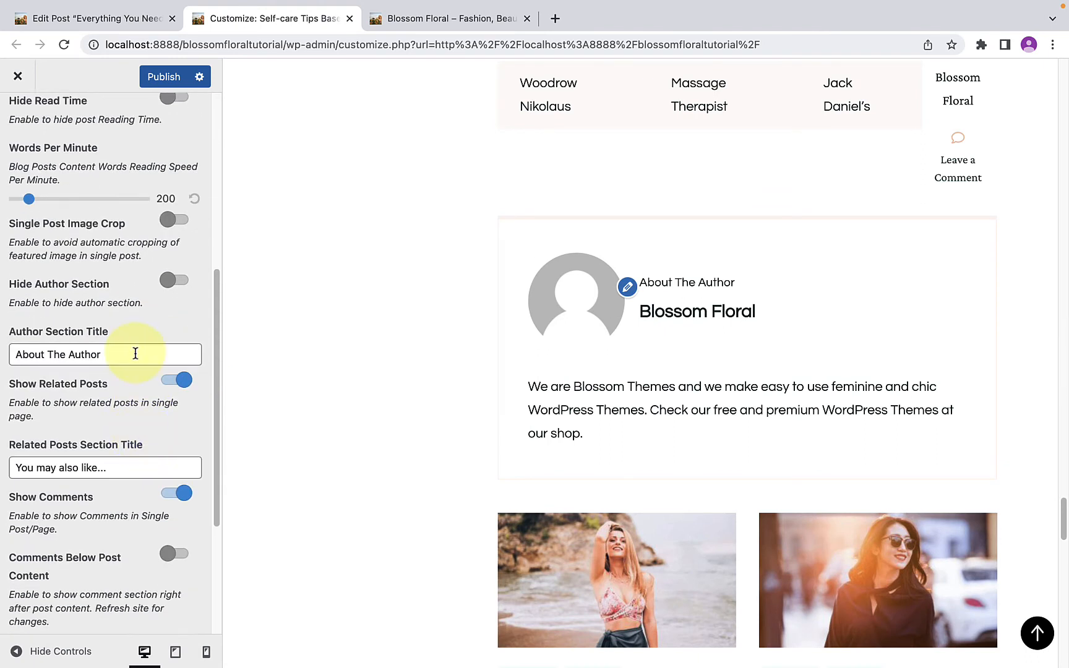
left_click_drag(133, 353, 9, 362)
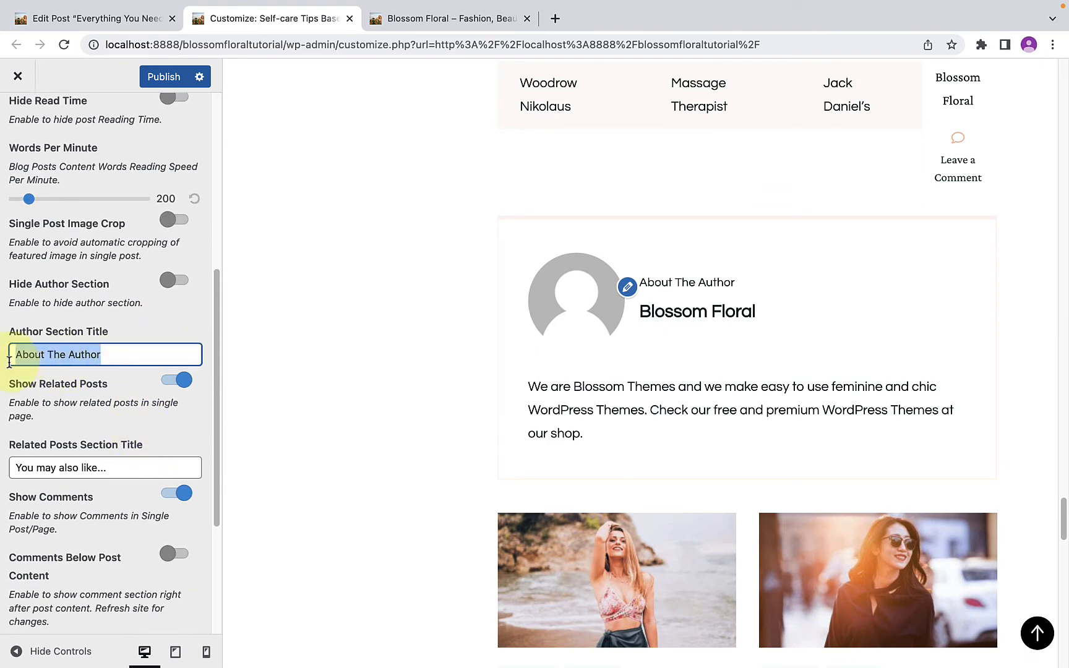
left_click(109, 356)
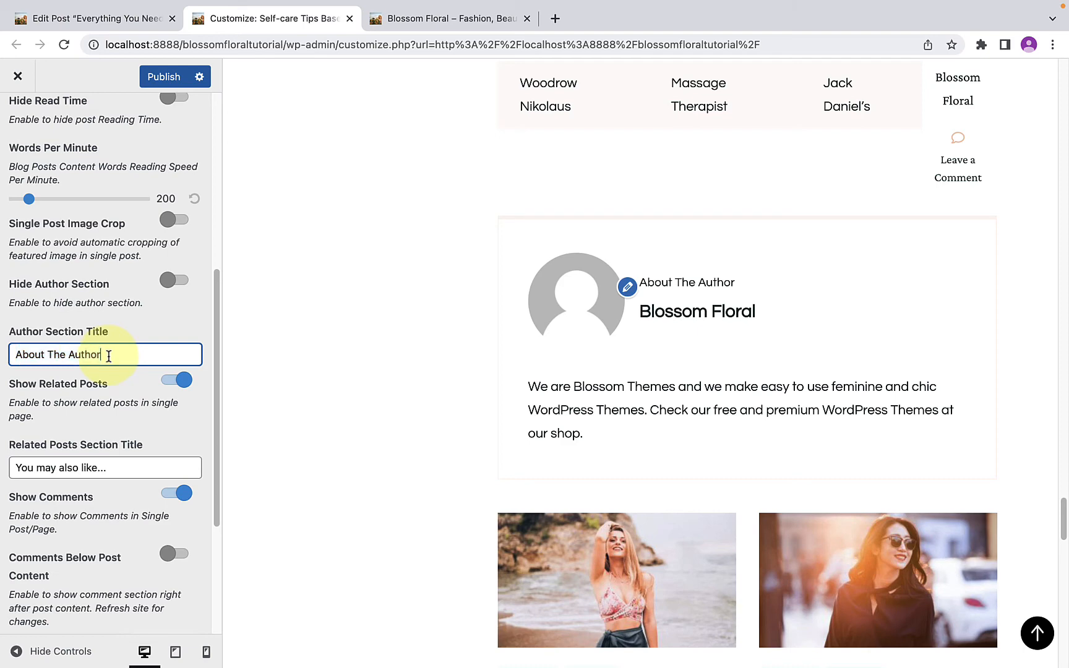
- View the related posts below the article, disable Show Related Posts to test it, and enable it again
scroll(113, 390, "down", 1)
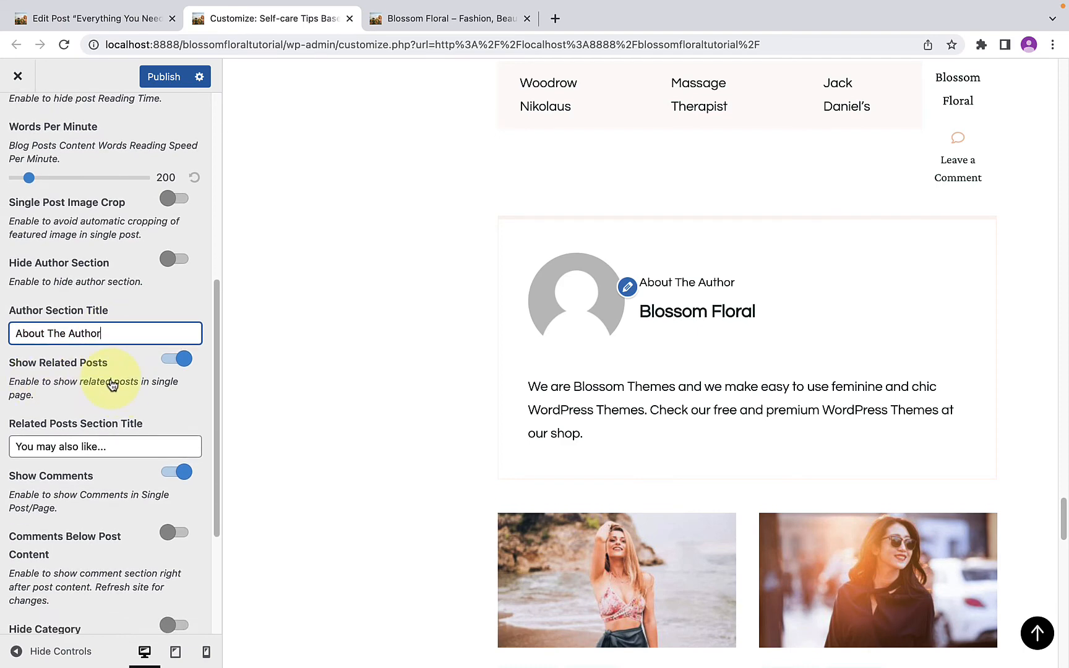
scroll(561, 446, "down", 8)
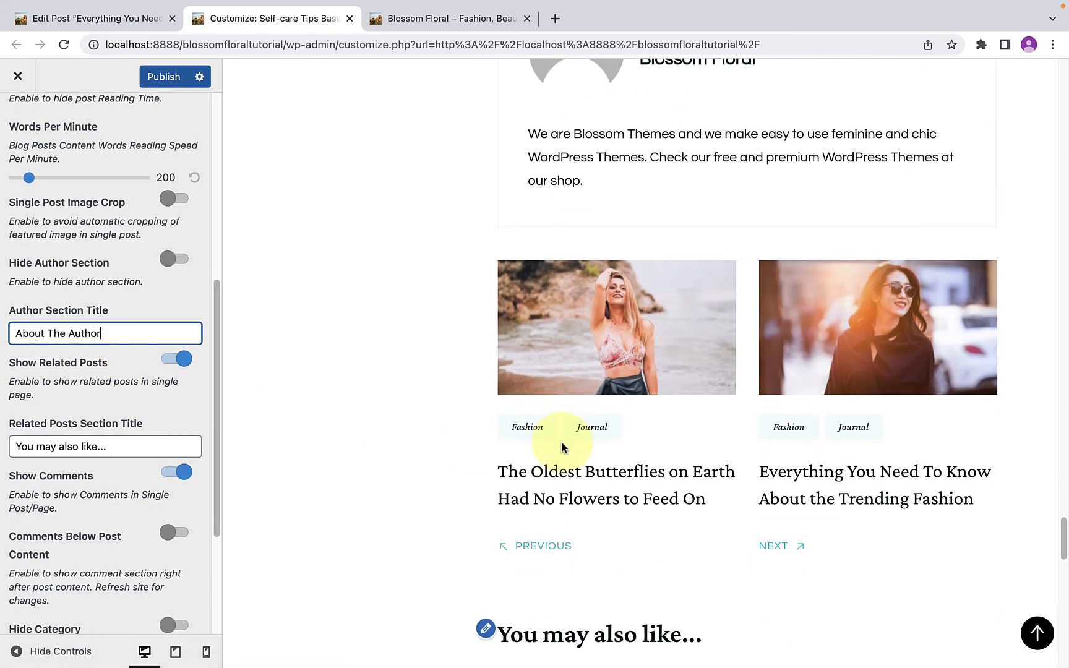
scroll(778, 446, "down", 8)
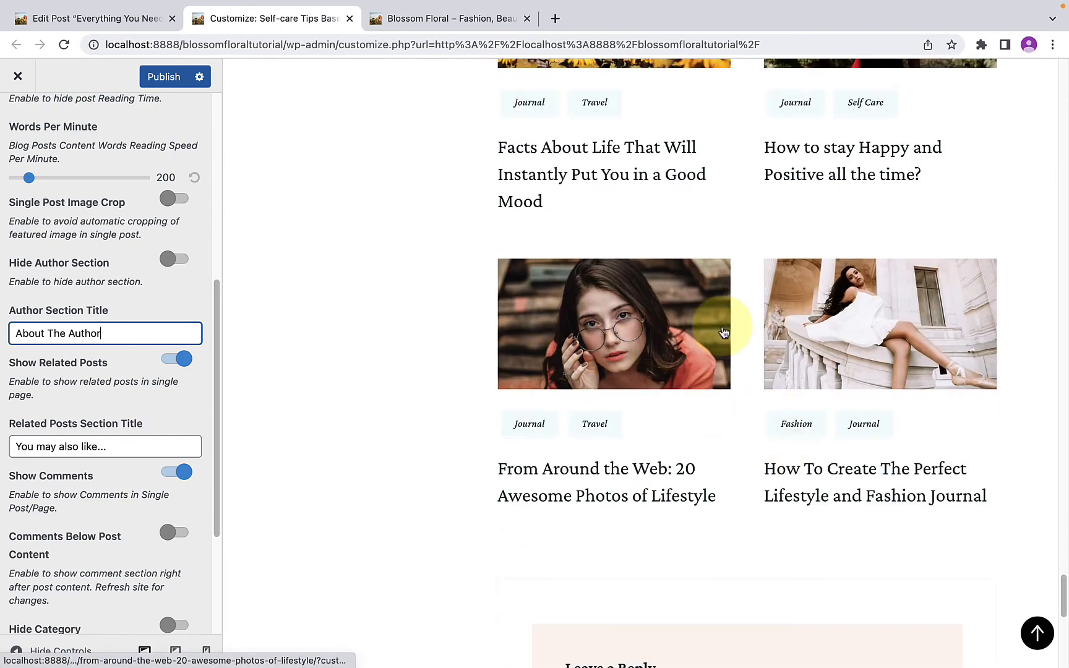
scroll(743, 335, "up", 4)
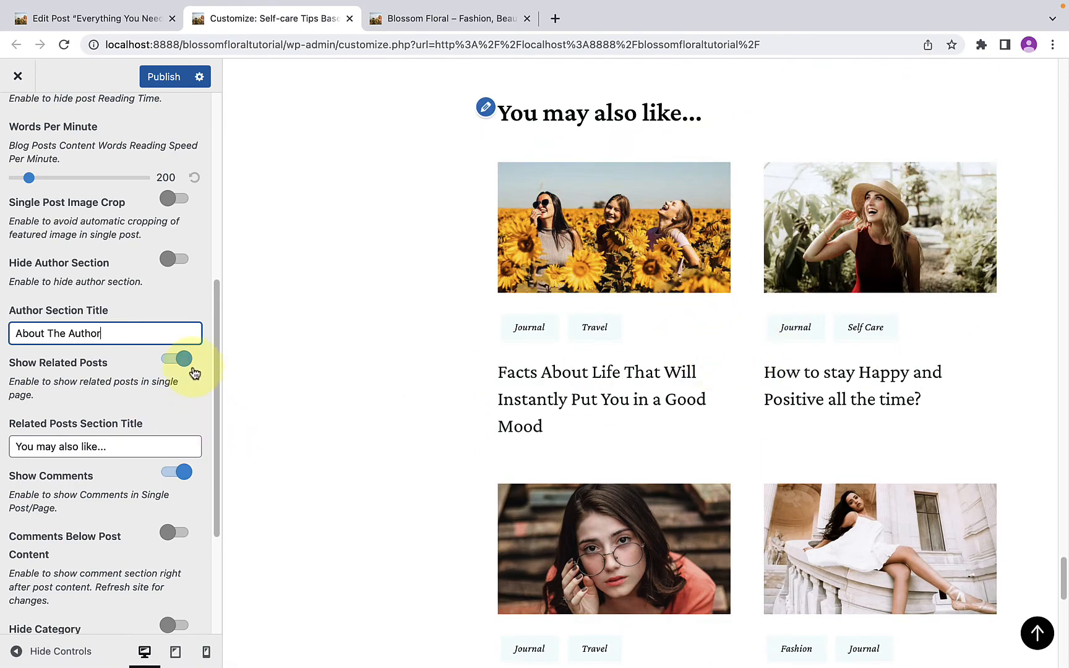
left_click(174, 361)
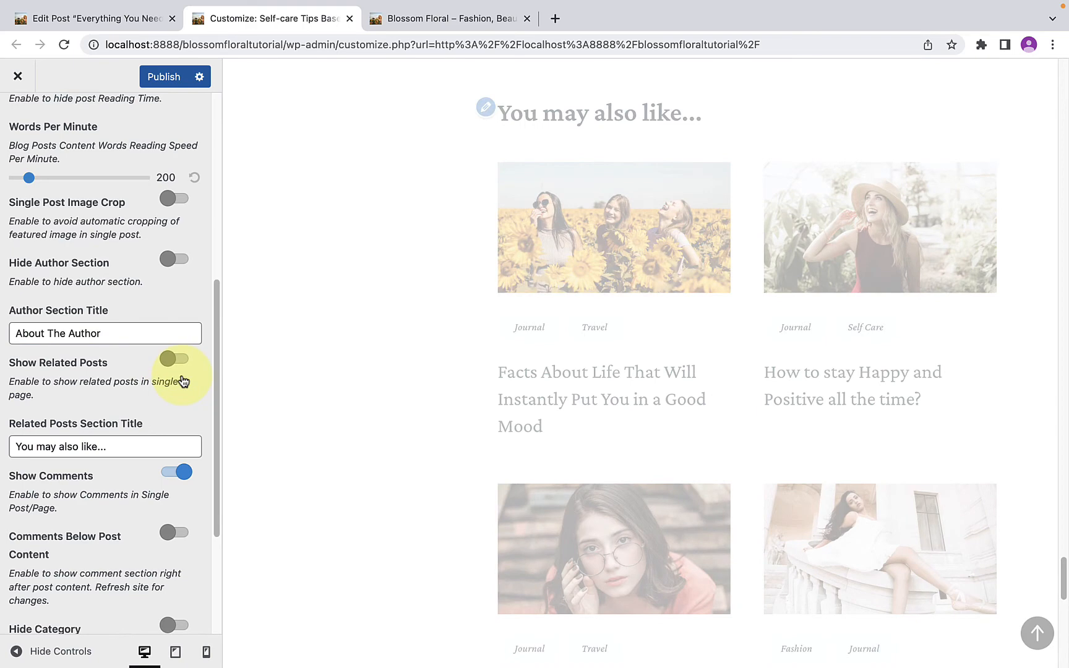
left_click(180, 365)
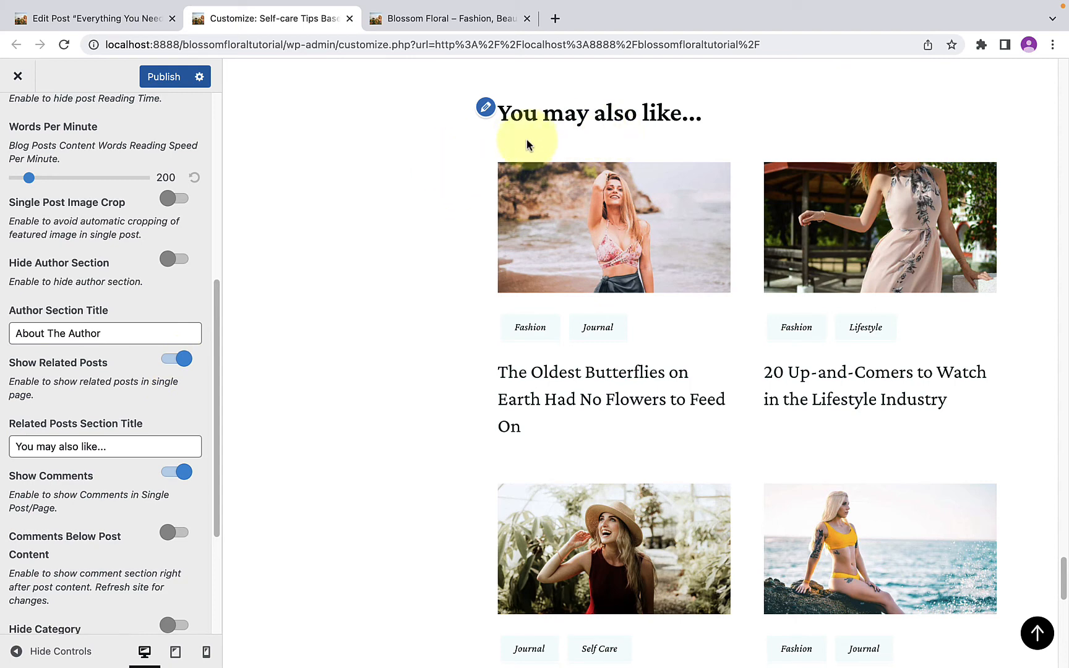
- Highlight the Related Posts Section Title text to point out the editable heading of the related posts
scroll(138, 387, "down", 2)
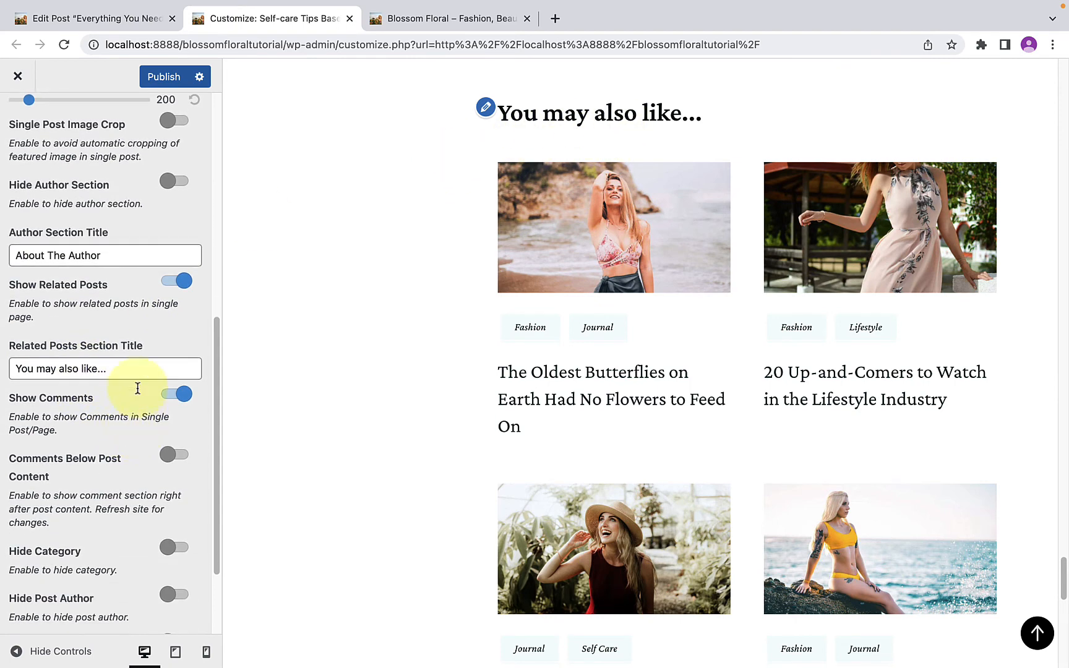
left_click(114, 370)
left_click_drag(115, 370, 14, 377)
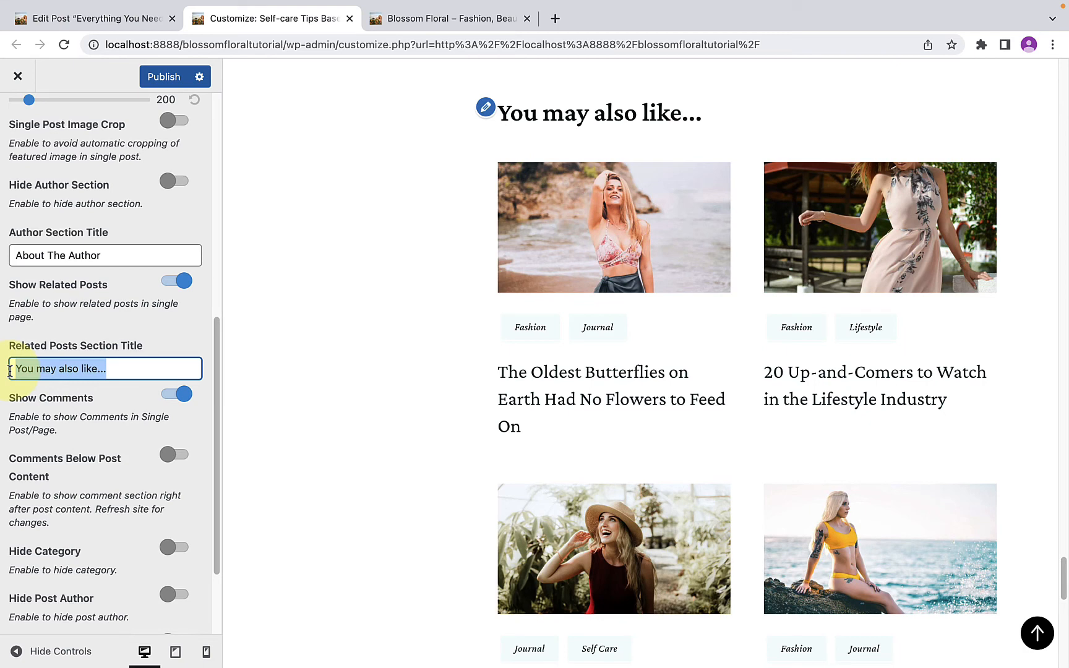
- Switch Show Comments off and on, view the Leave a Reply form under the related posts, and disable Show Comments
scroll(48, 425, "down", 1)
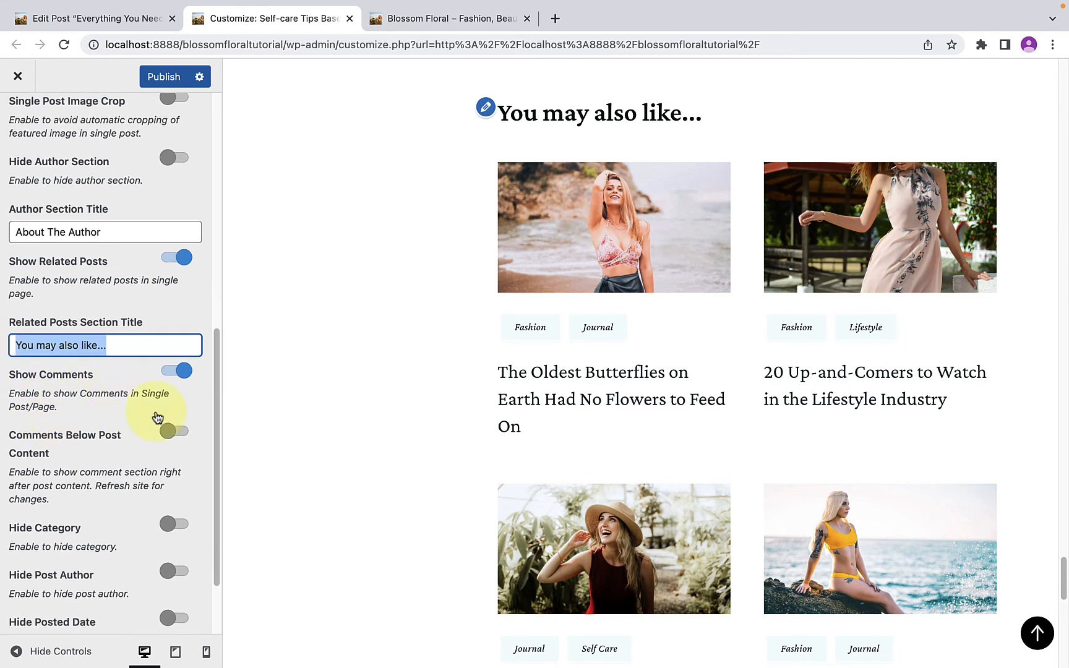
left_click(131, 376)
left_click(183, 374)
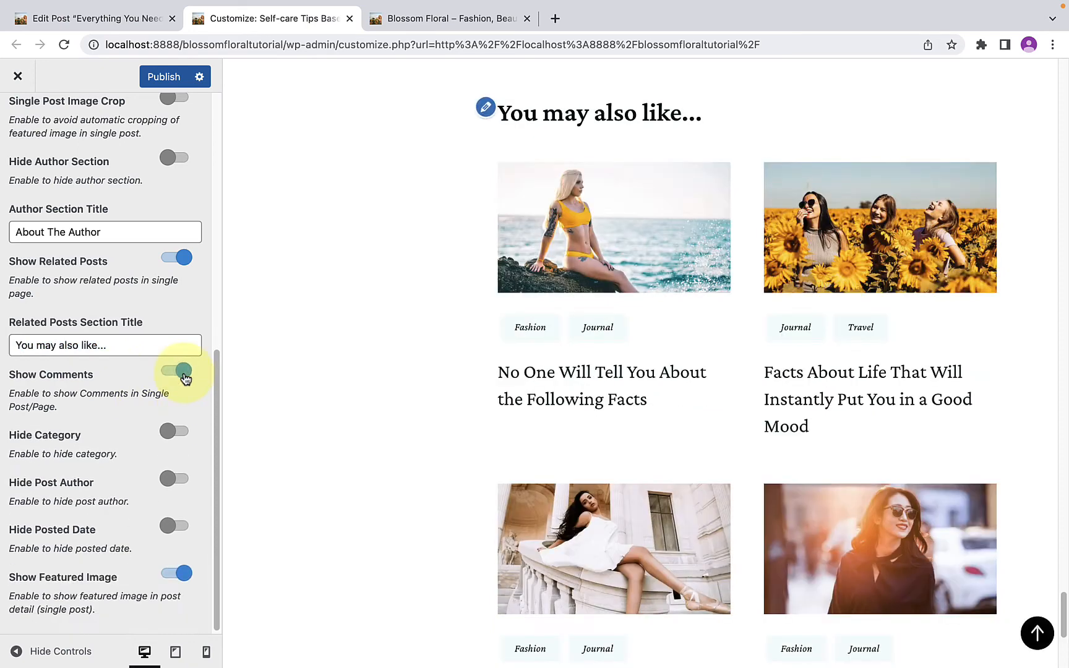
scroll(564, 449, "down", 10)
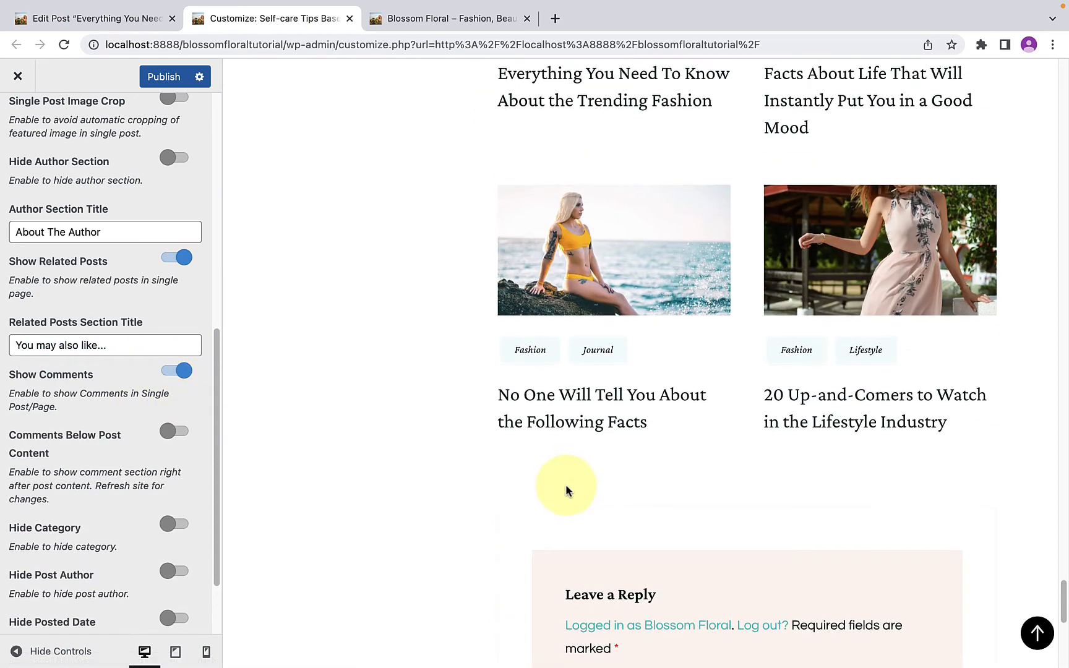
left_click(177, 368)
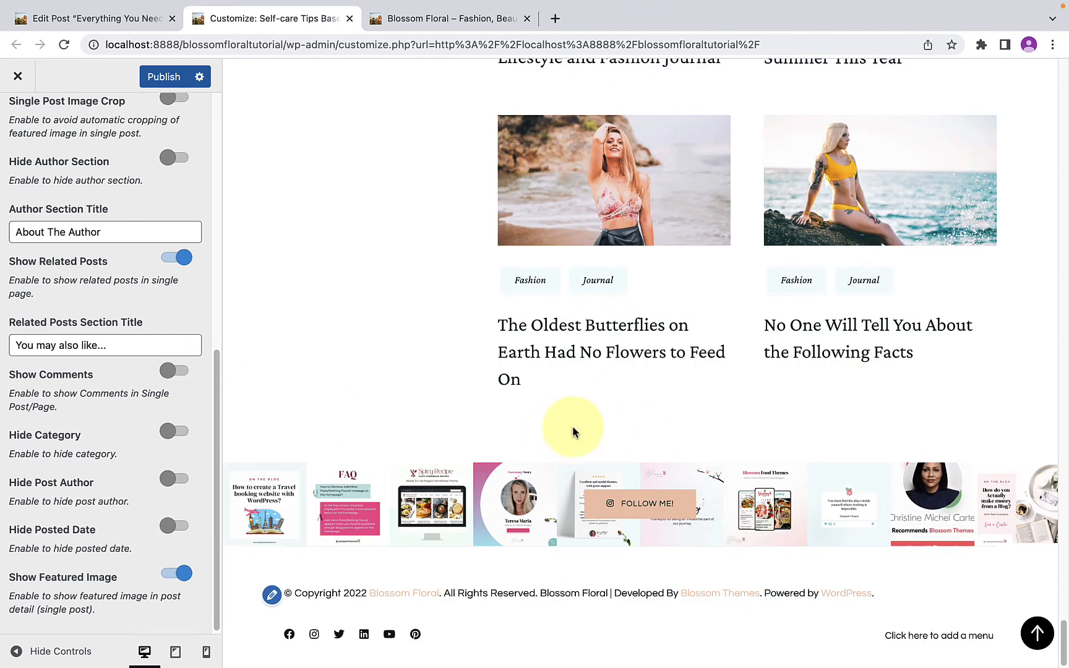
- Enable Show Comments again and view the Comments Below Post Content option under it
left_click(181, 372)
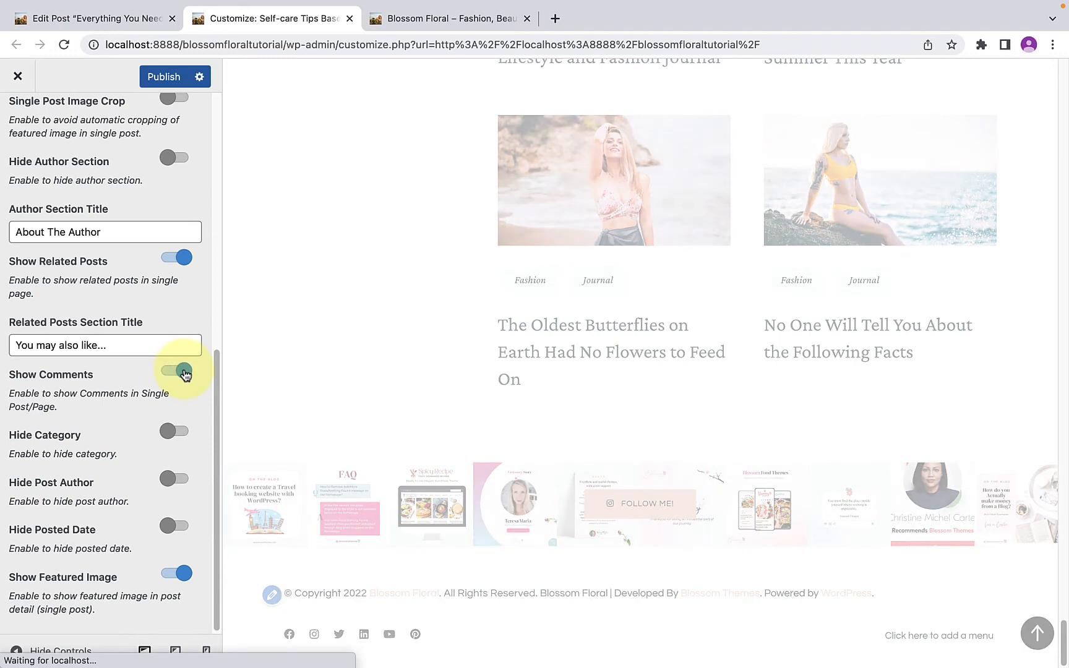
scroll(101, 427, "down", 2)
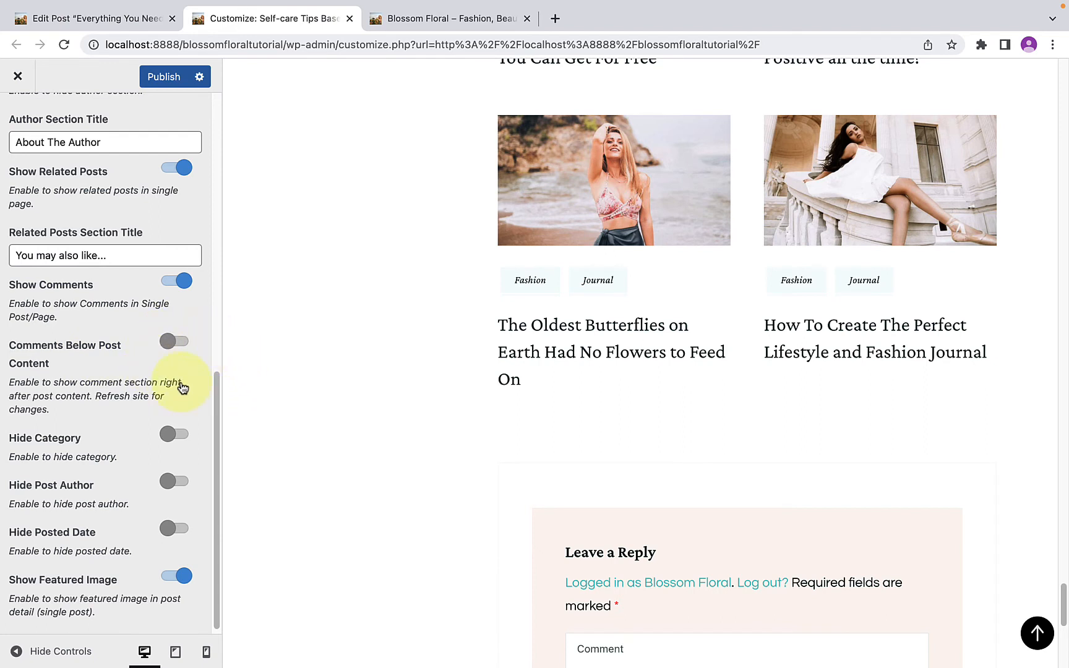
scroll(93, 450, "down", 1)
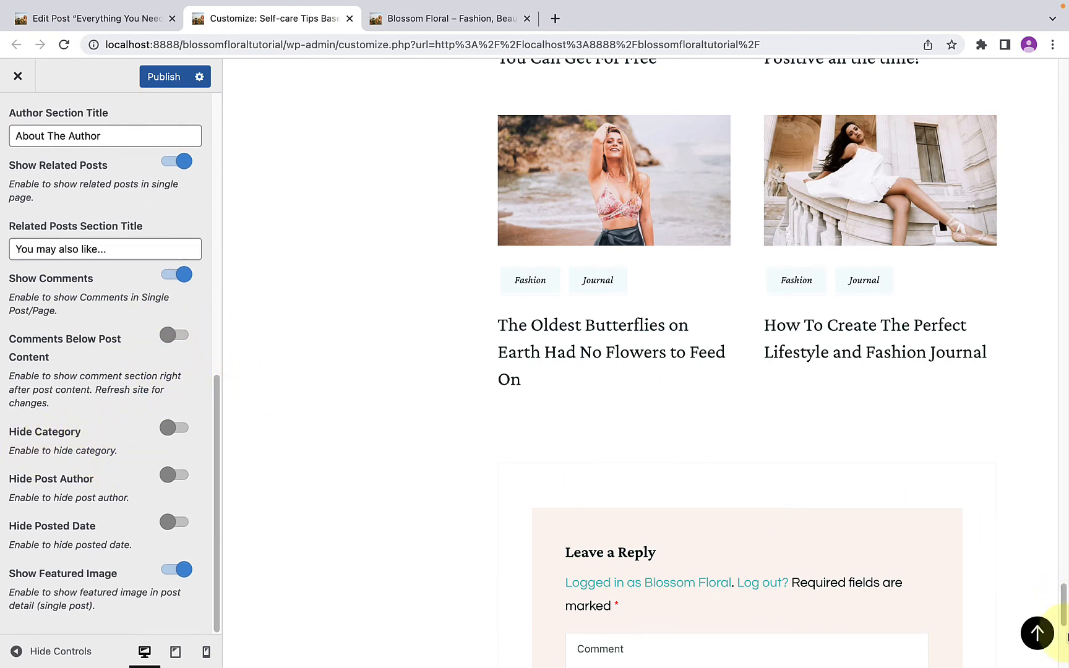
- Enable Hide Category and Hide Post Author to test them on the Self-care Tips Based on a Plan post
left_click(1040, 636)
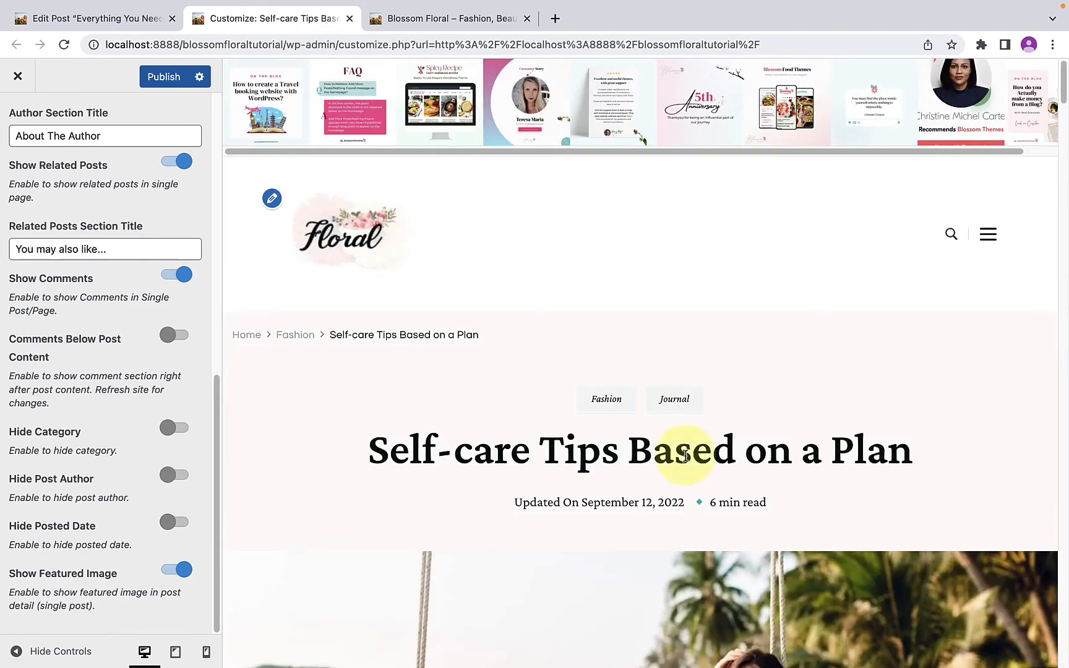
scroll(652, 437, "down", 2)
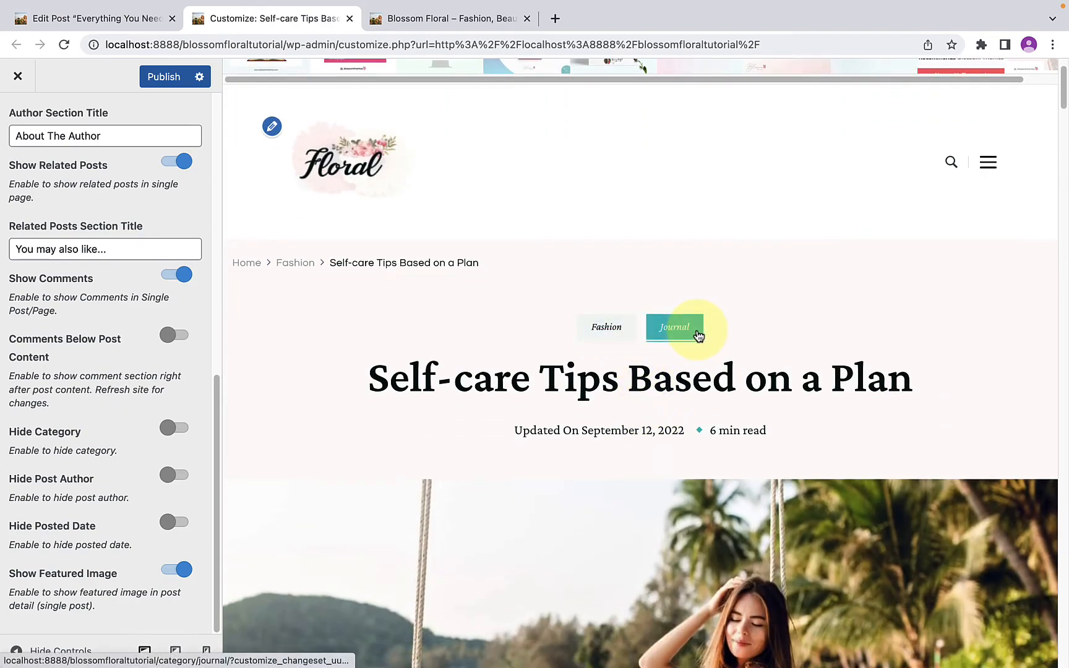
left_click(180, 429)
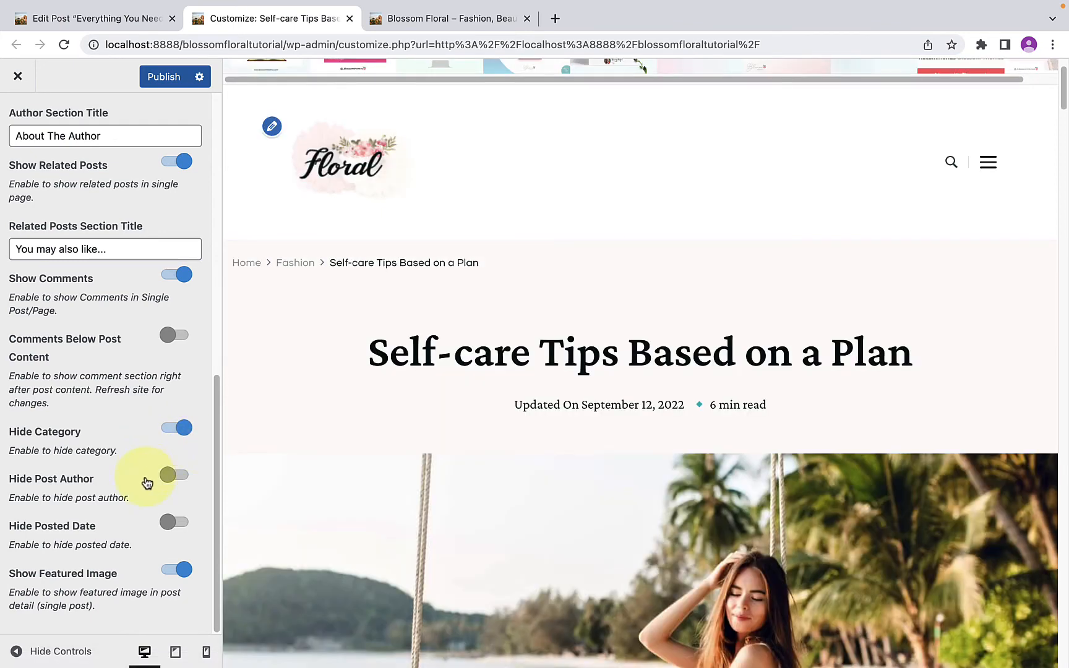
scroll(576, 493, "down", 10)
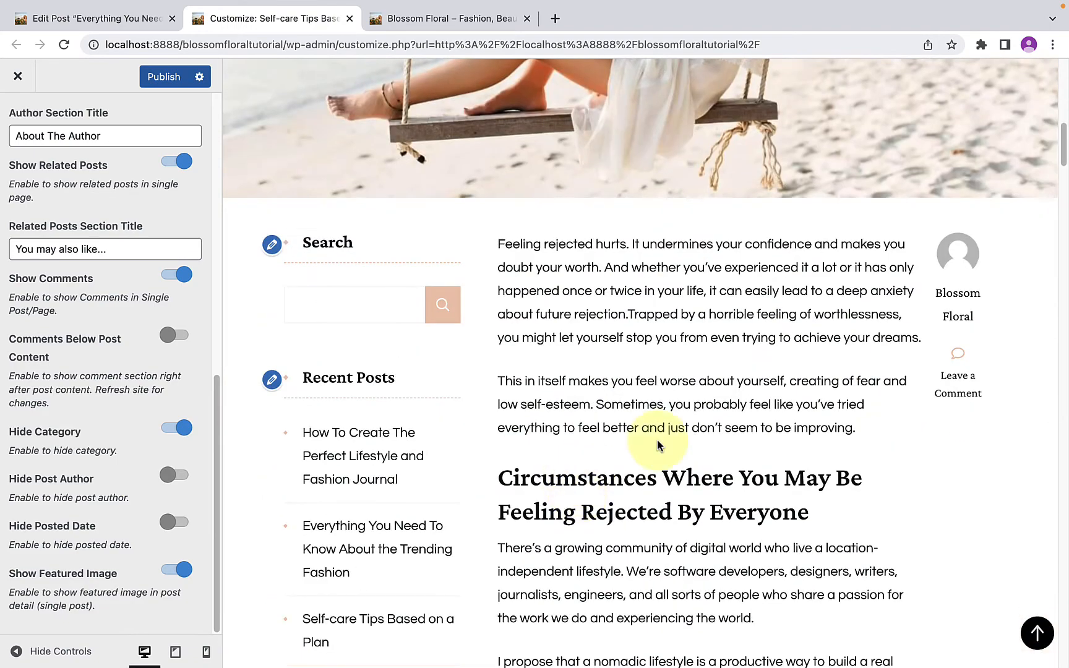
left_click(174, 476)
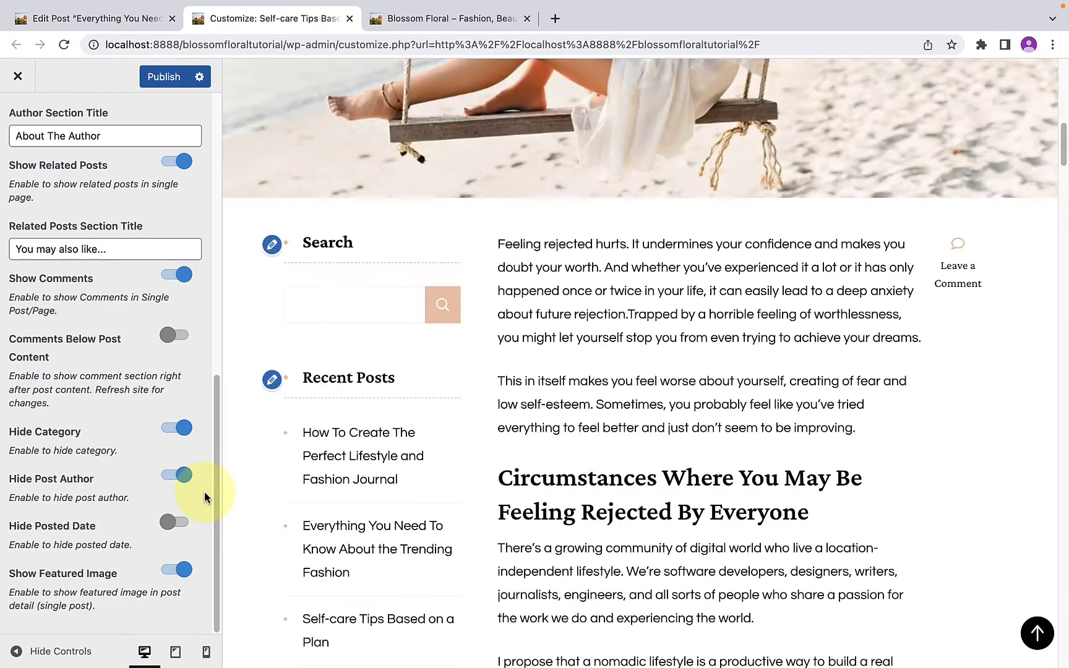
- Enable Hide Posted Date and disable Show Featured Image to test both on the previewed post
scroll(436, 480, "up", 10)
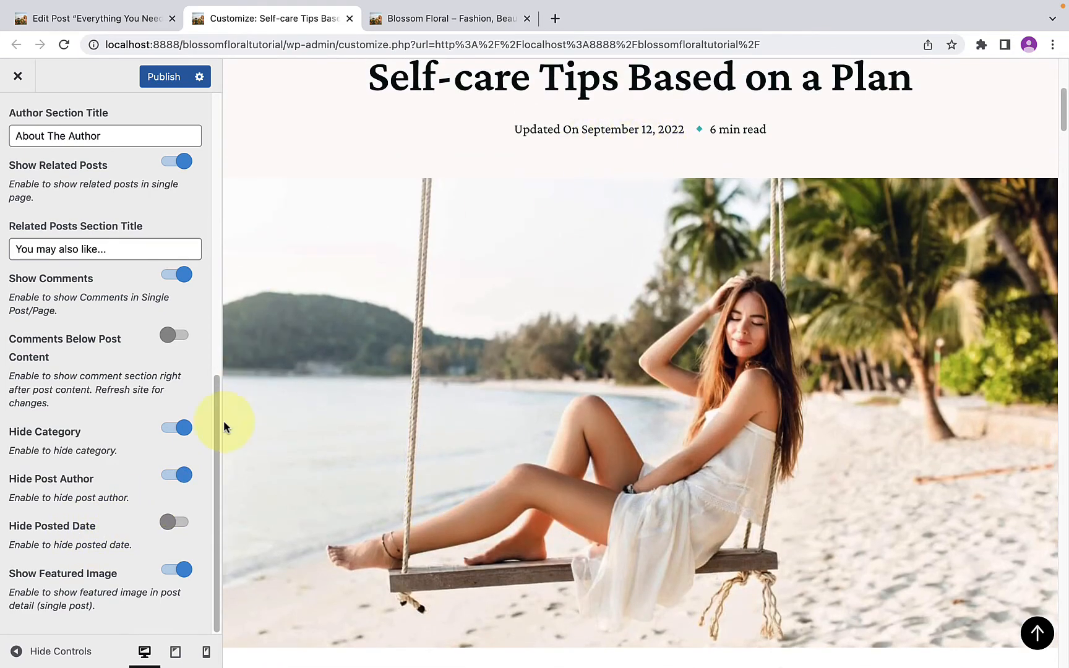
left_click(184, 524)
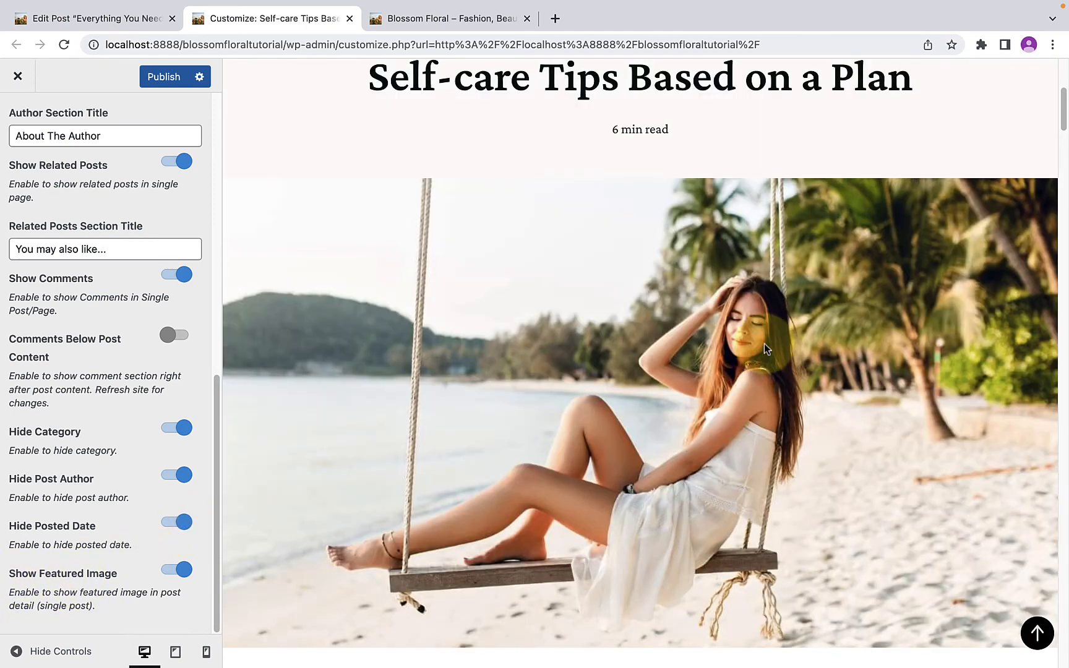
left_click(176, 571)
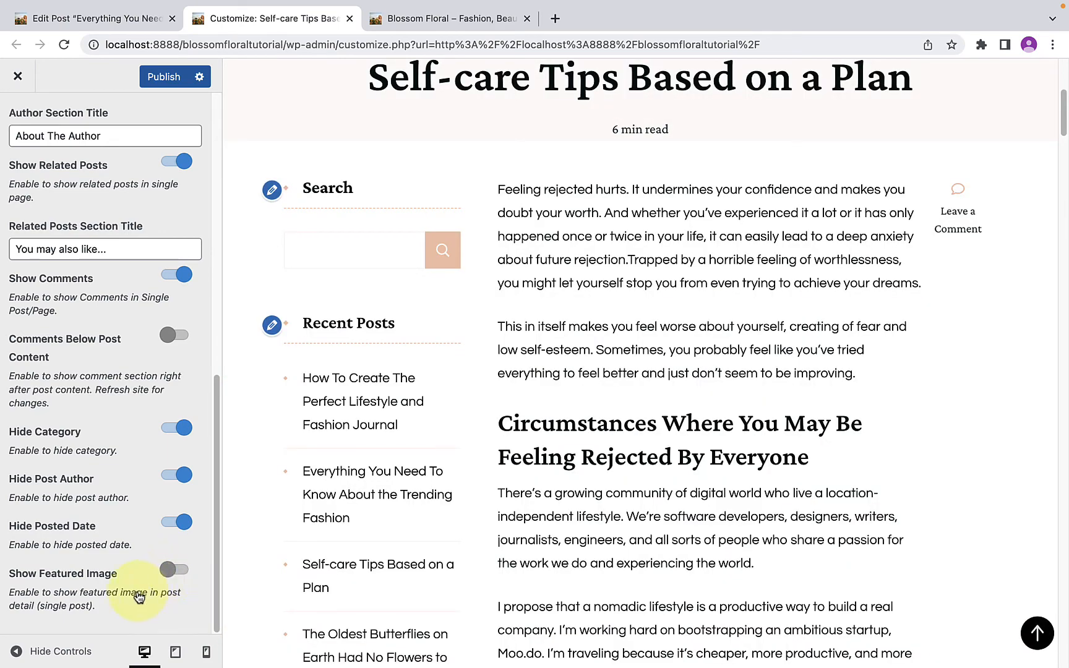
scroll(613, 470, "up", 5)
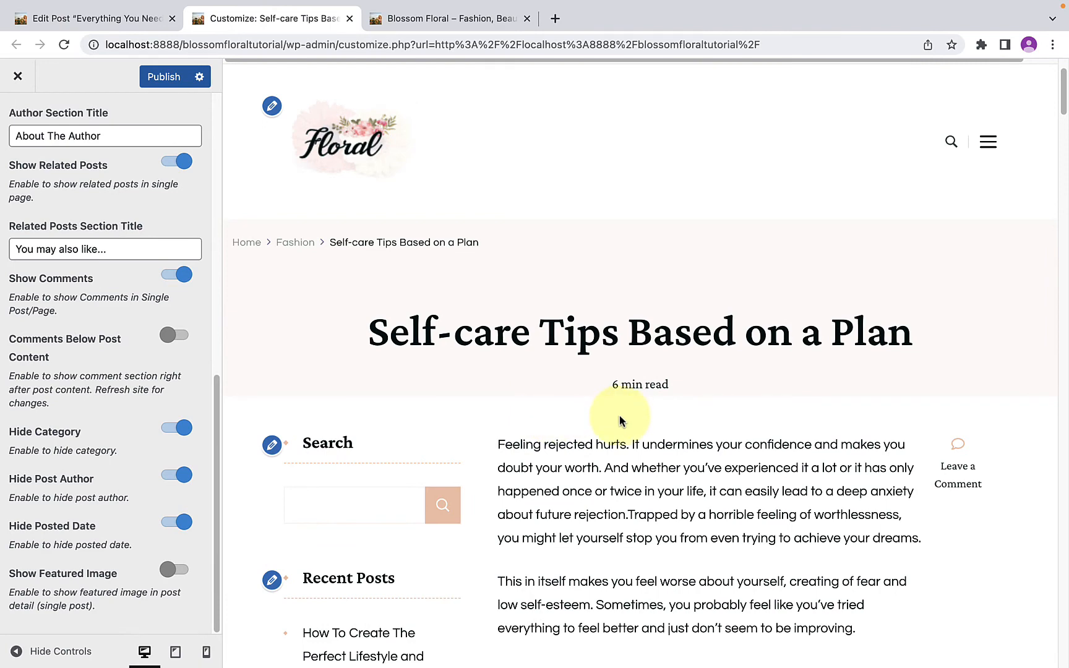
- Enable Show Featured Image again, disable Hide Posted Date, Hide Post Author and Hide Category, and check the post
left_click(175, 570)
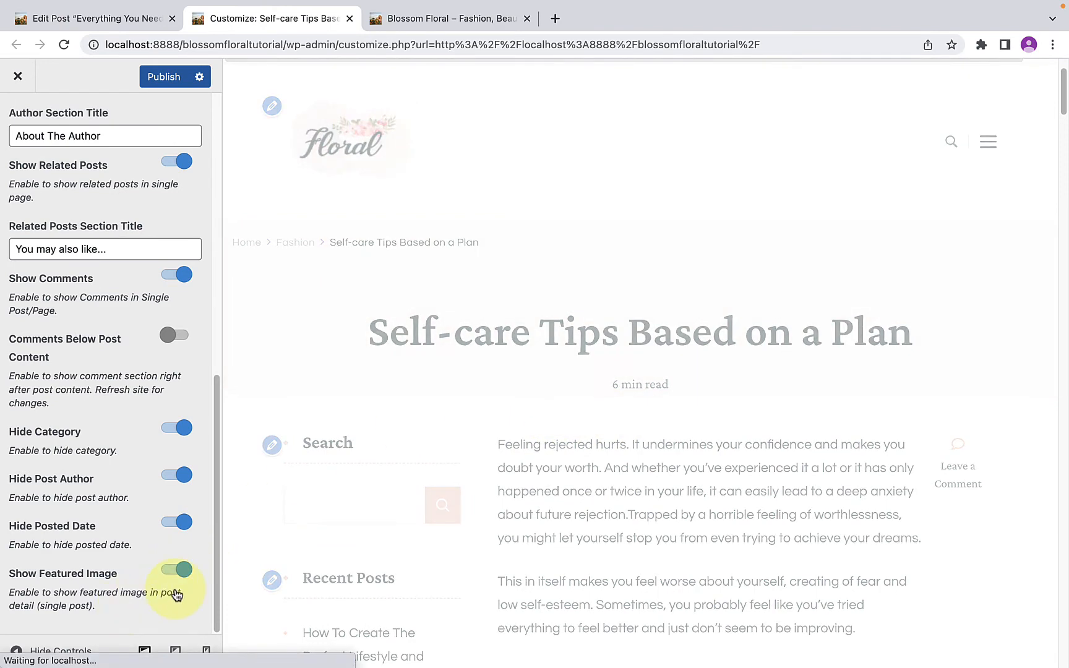
left_click(170, 522)
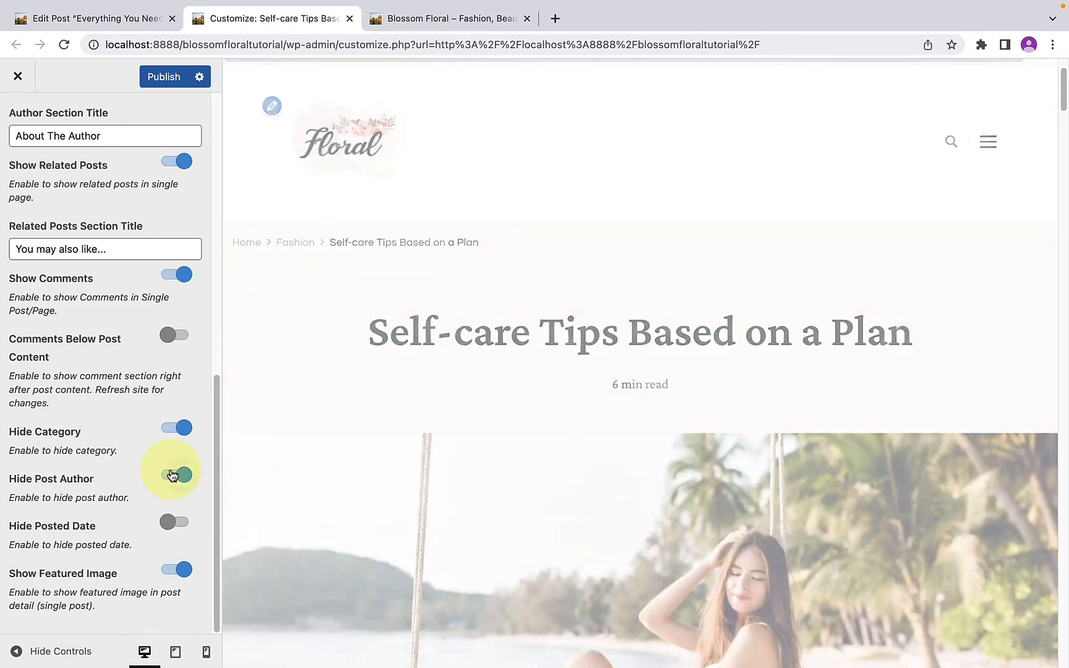
left_click(173, 435)
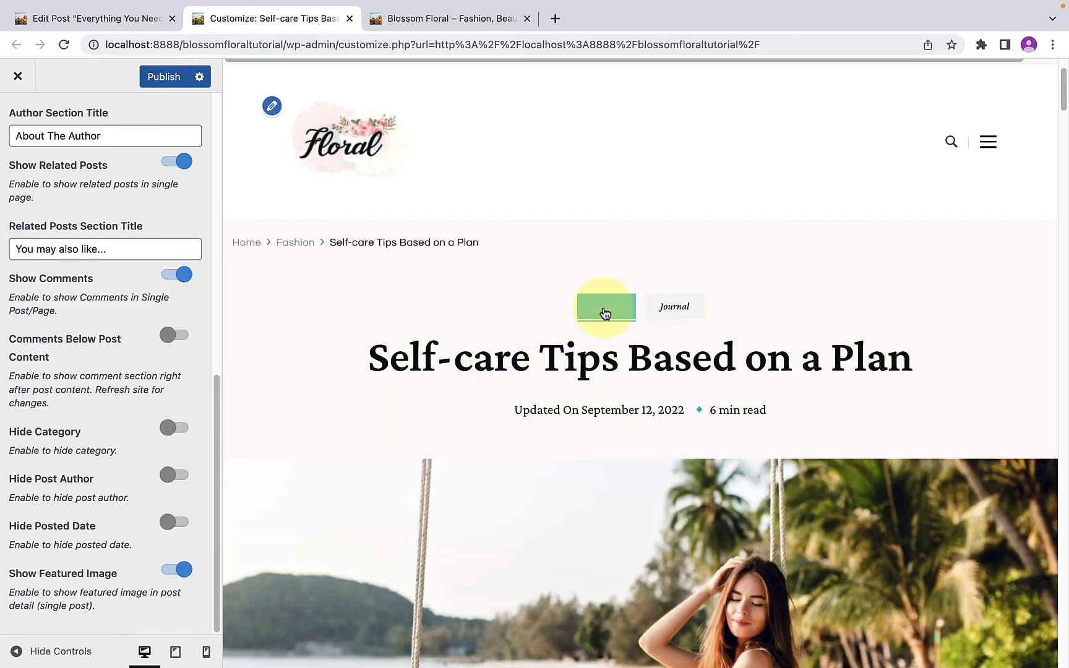
scroll(901, 473, "down", 10)
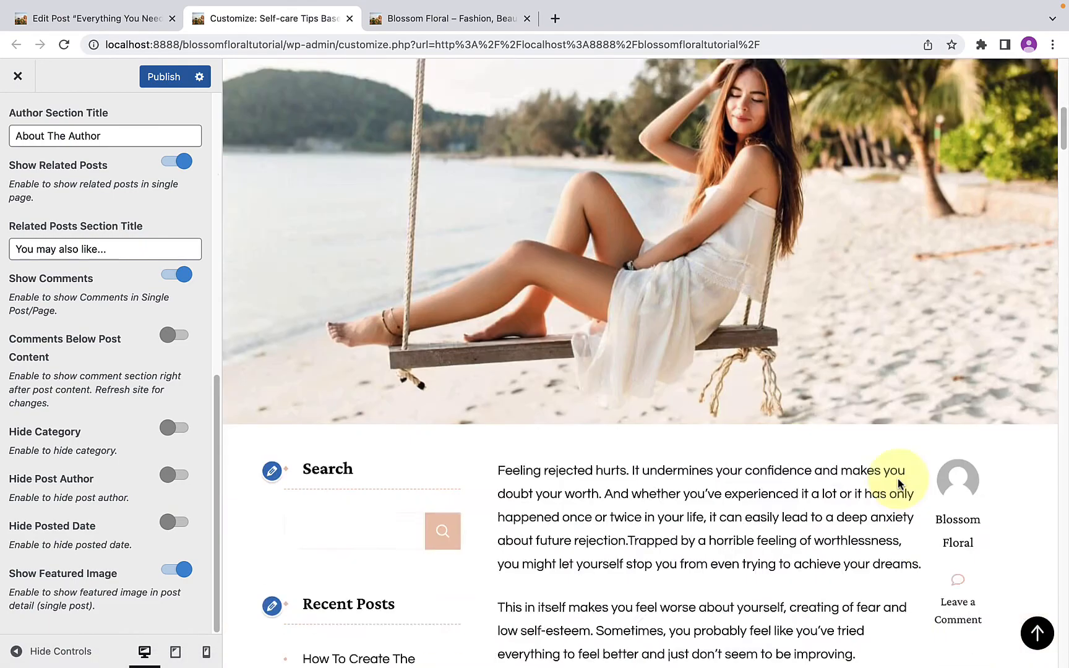
left_click(1035, 628)
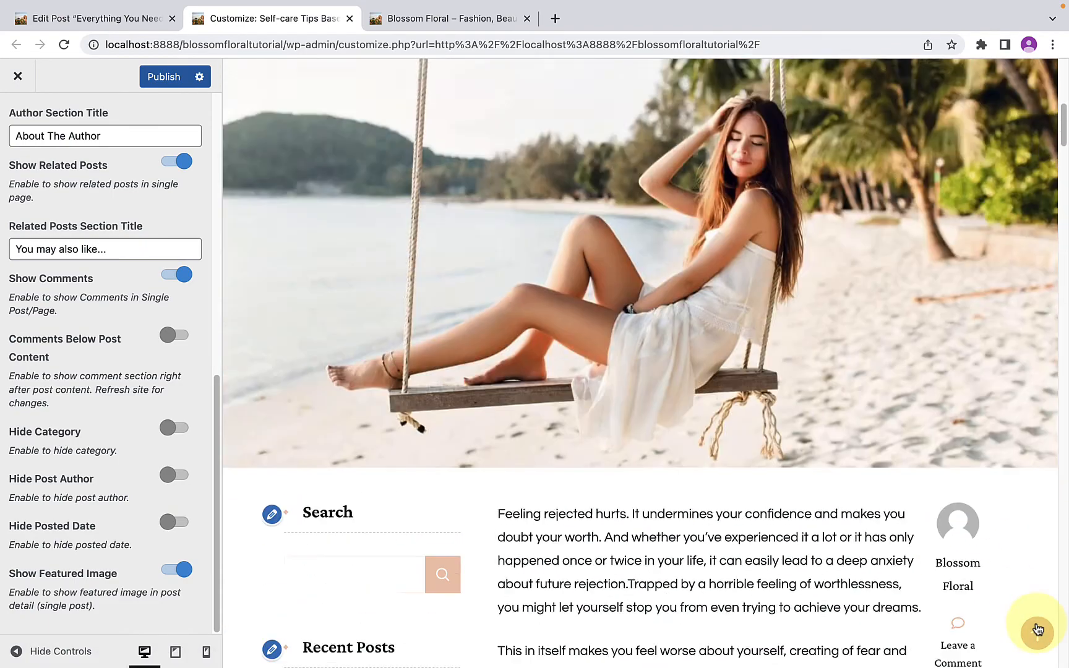
- Publish the customizer changes and open Misc Settings under General Settings
scroll(160, 383, "up", 10)
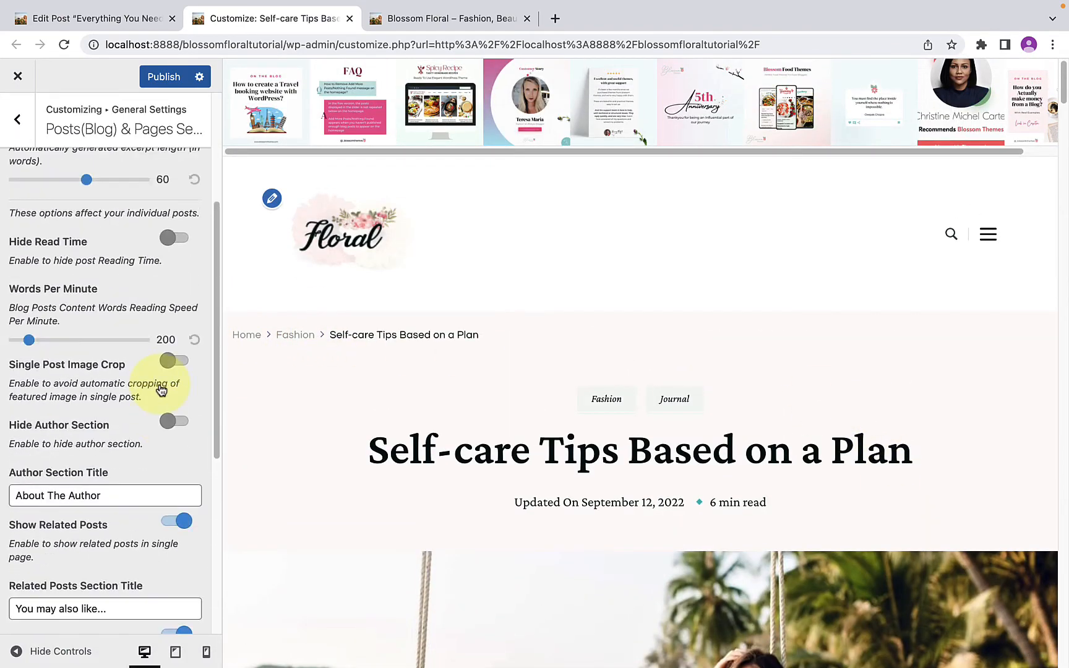
left_click(164, 79)
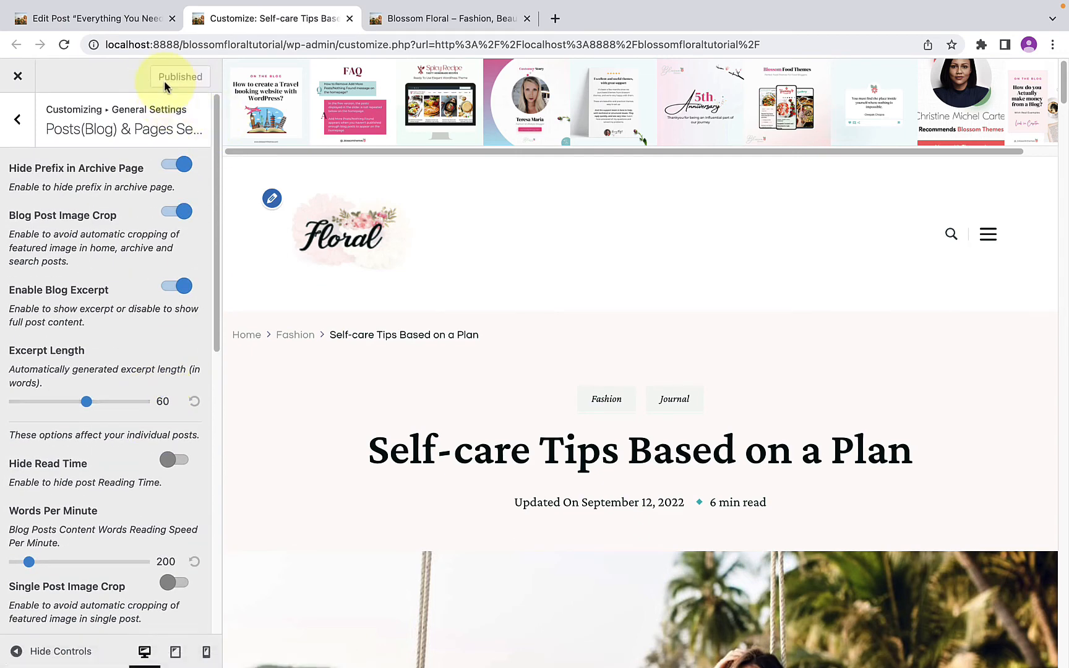
left_click(18, 120)
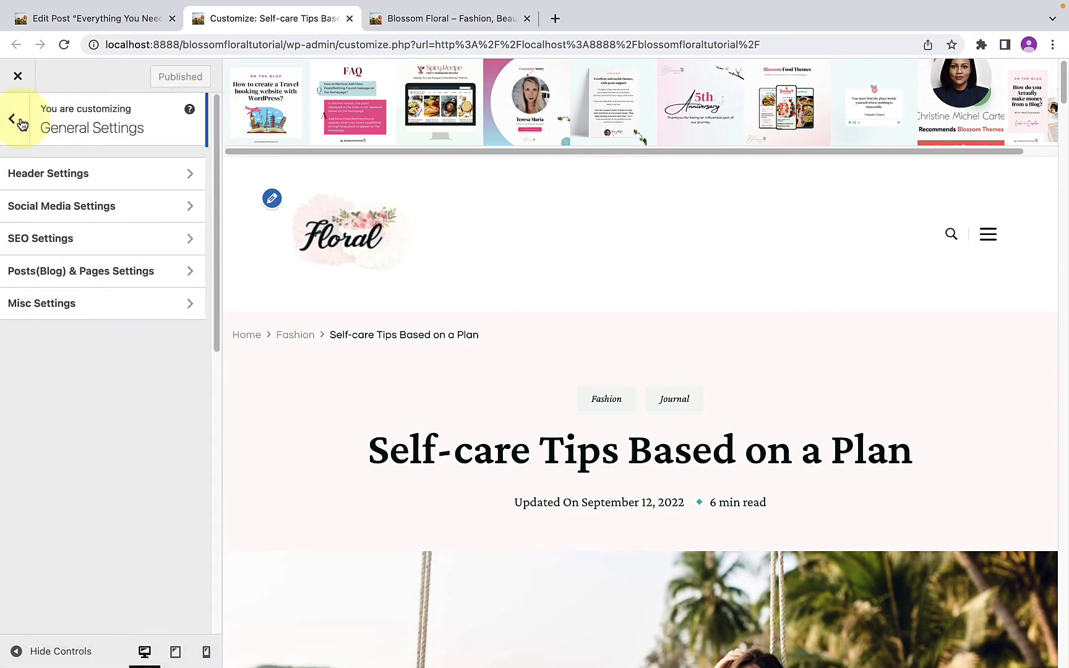
left_click(79, 306)
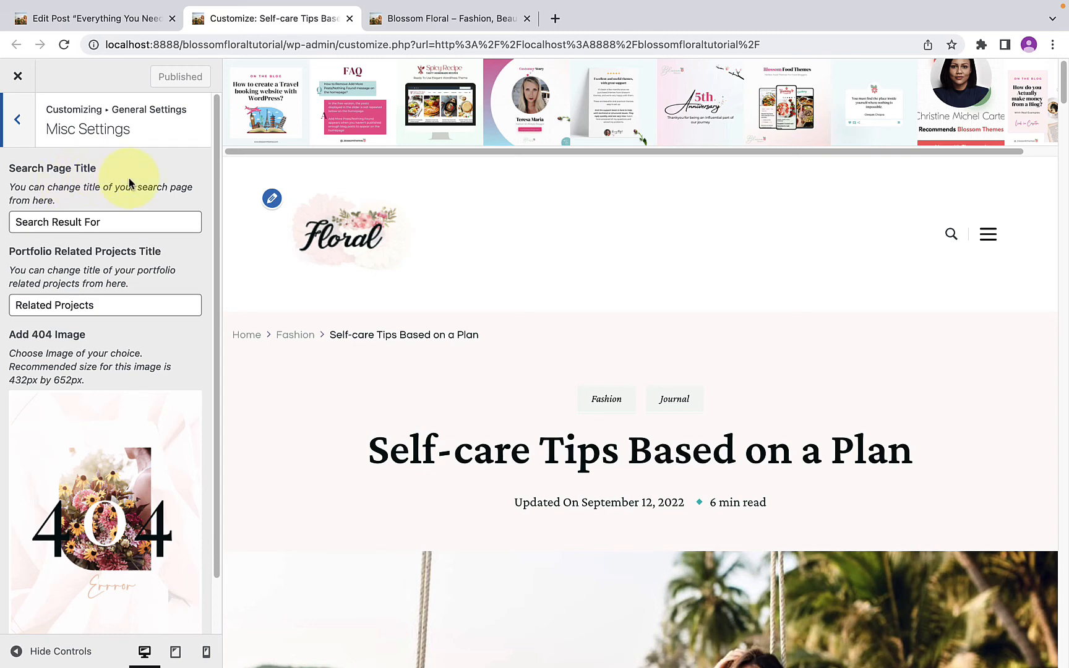
- Switch to the live Blossom Floral site, reload it, and search the site for "fashion"
left_click(436, 23)
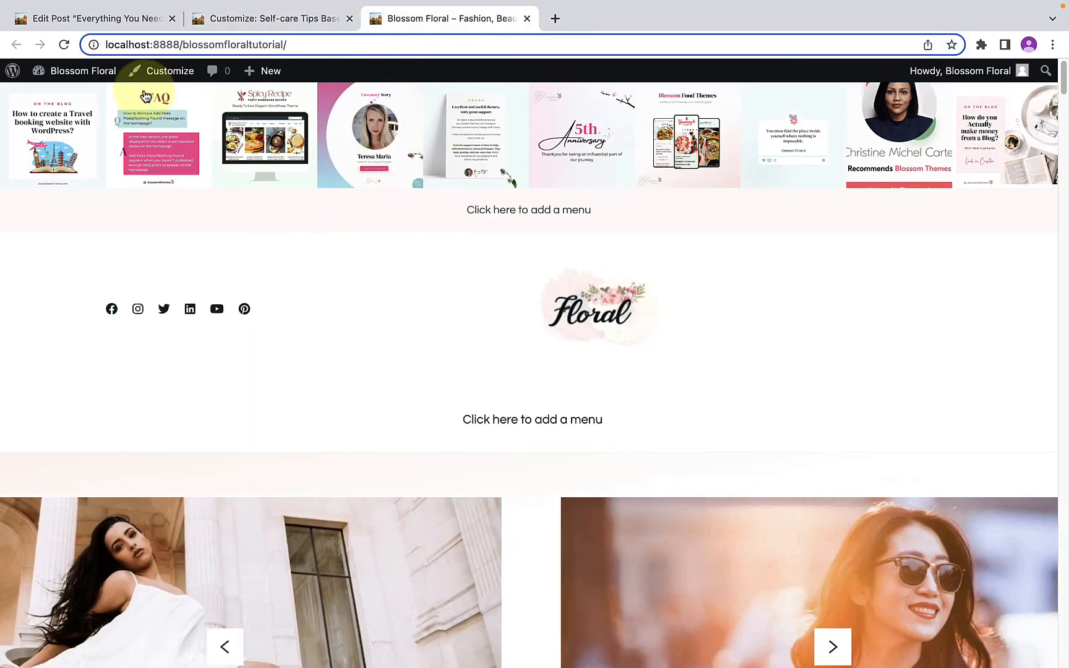
left_click(63, 44)
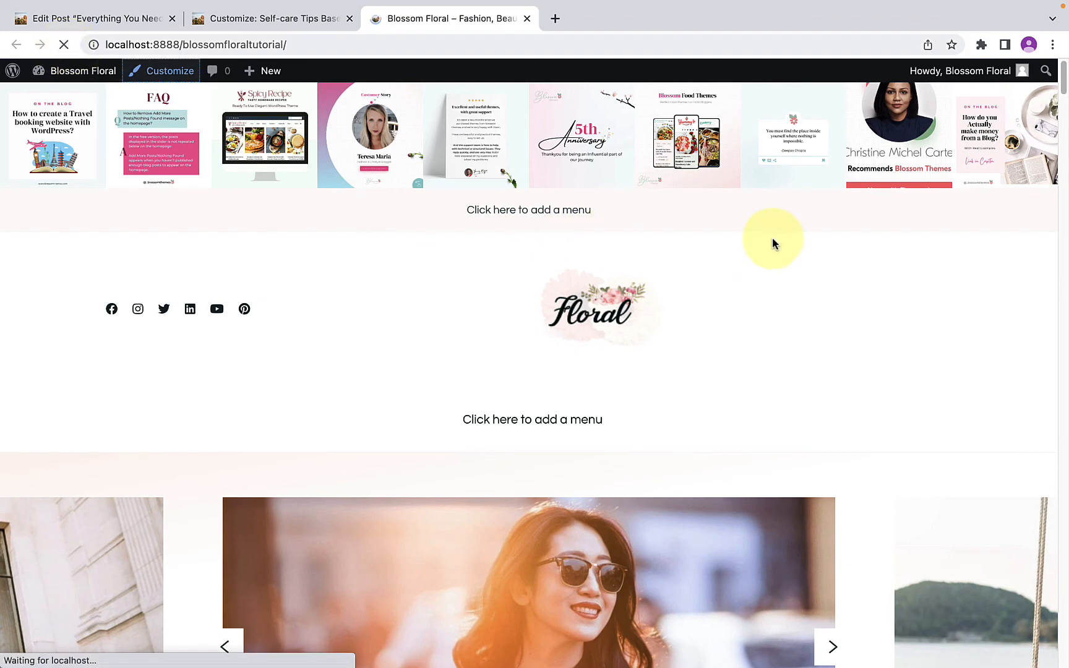
scroll(804, 285, "down", 4)
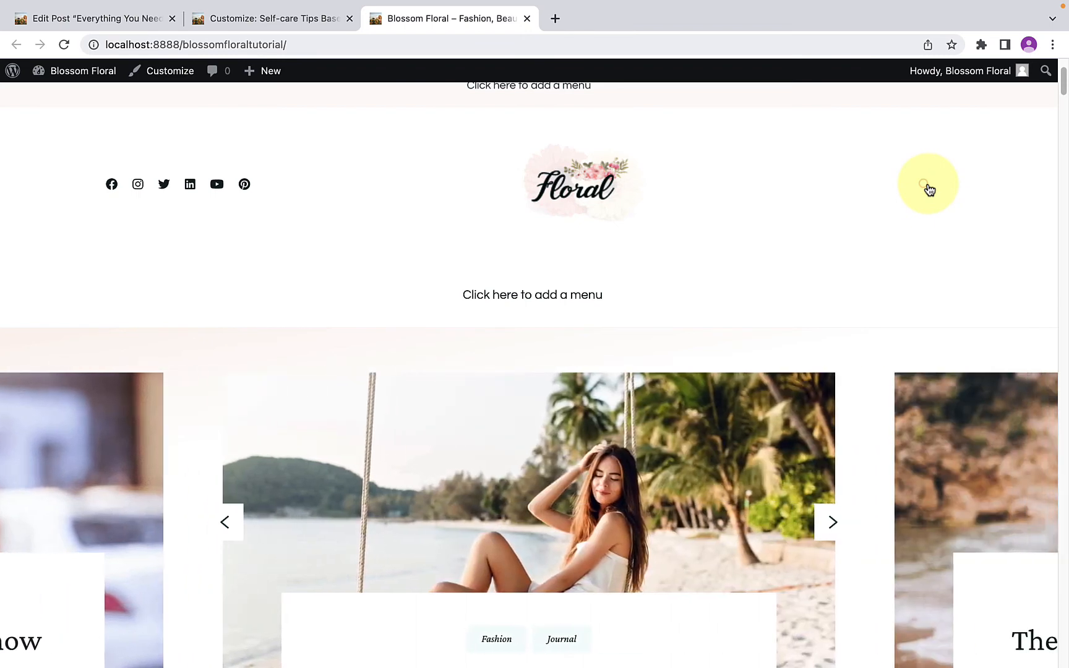
left_click(927, 185)
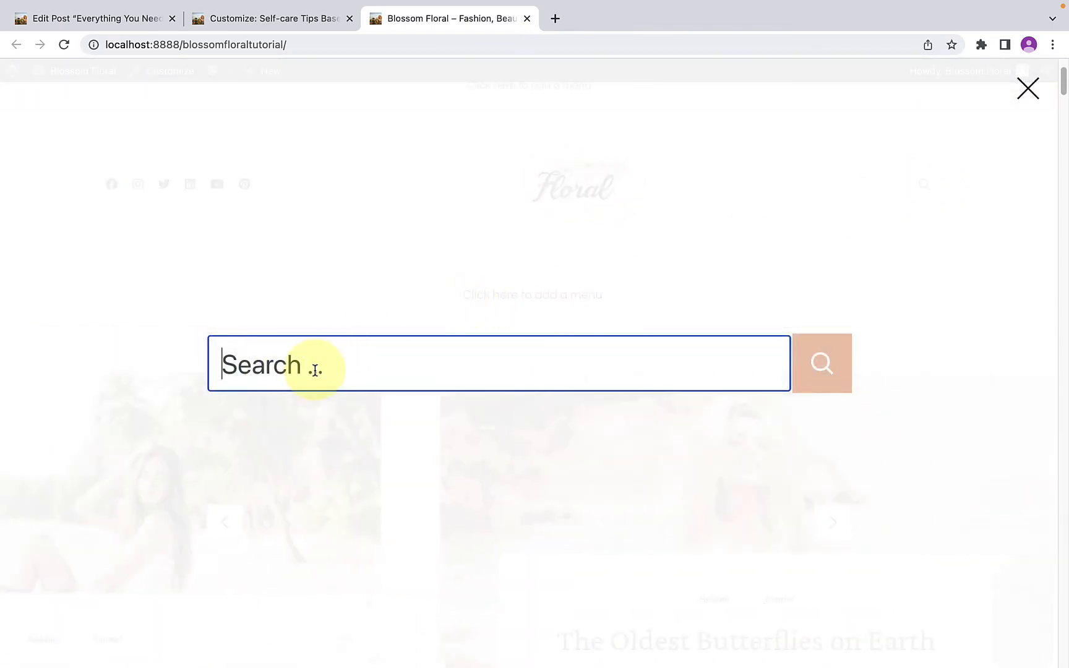
type("fash")
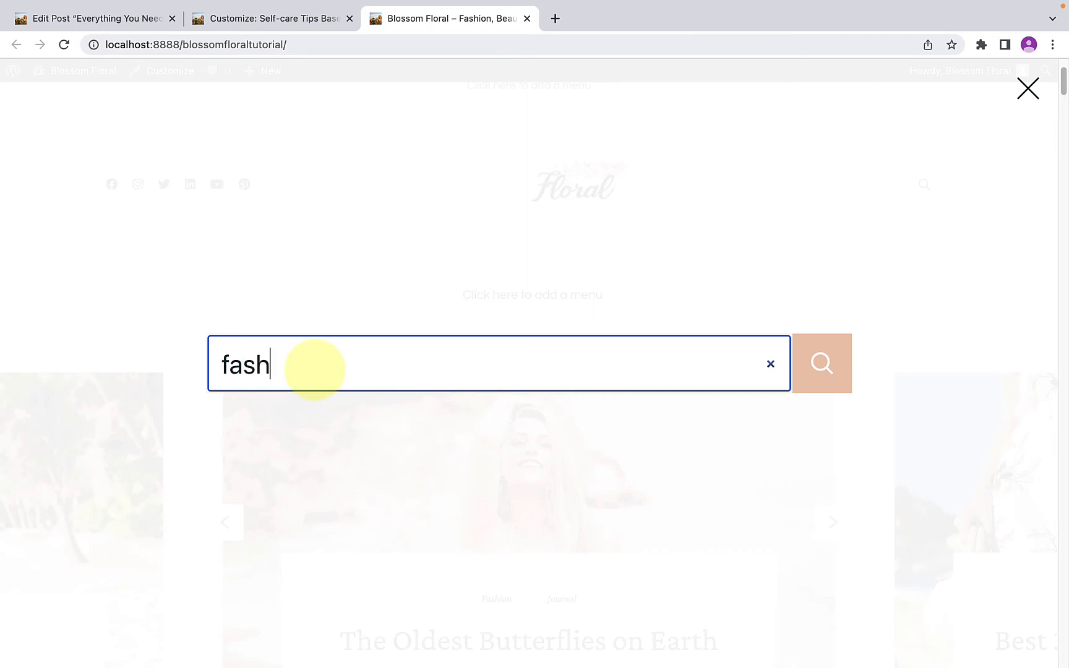
type("ion")
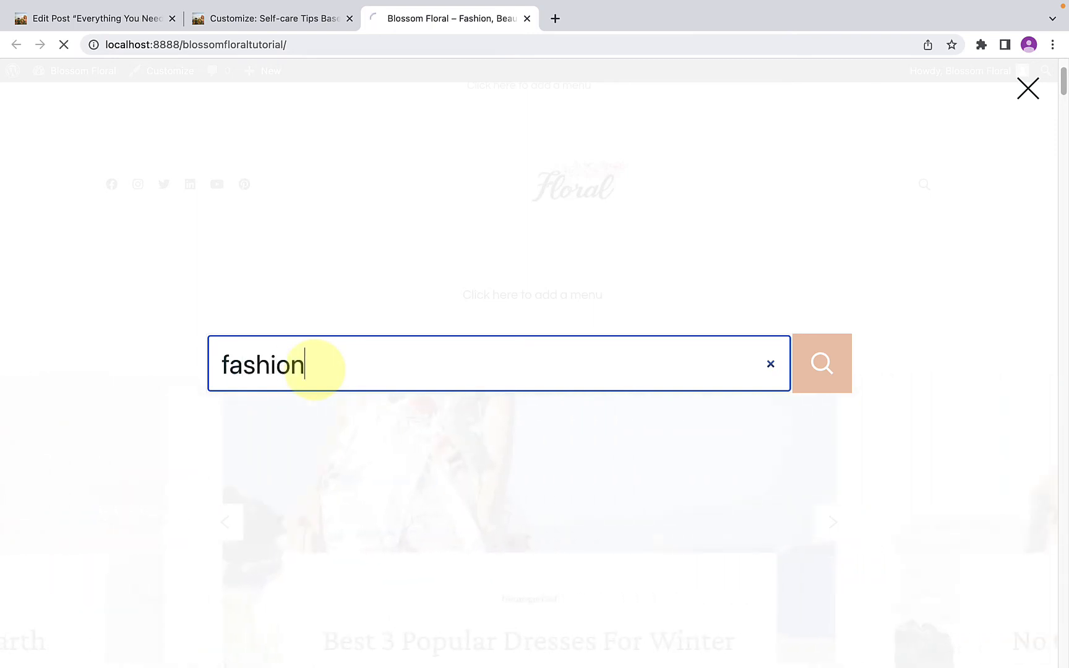
- Look through the search results page and highlight its "Search Result For" title
scroll(327, 408, "down", 5)
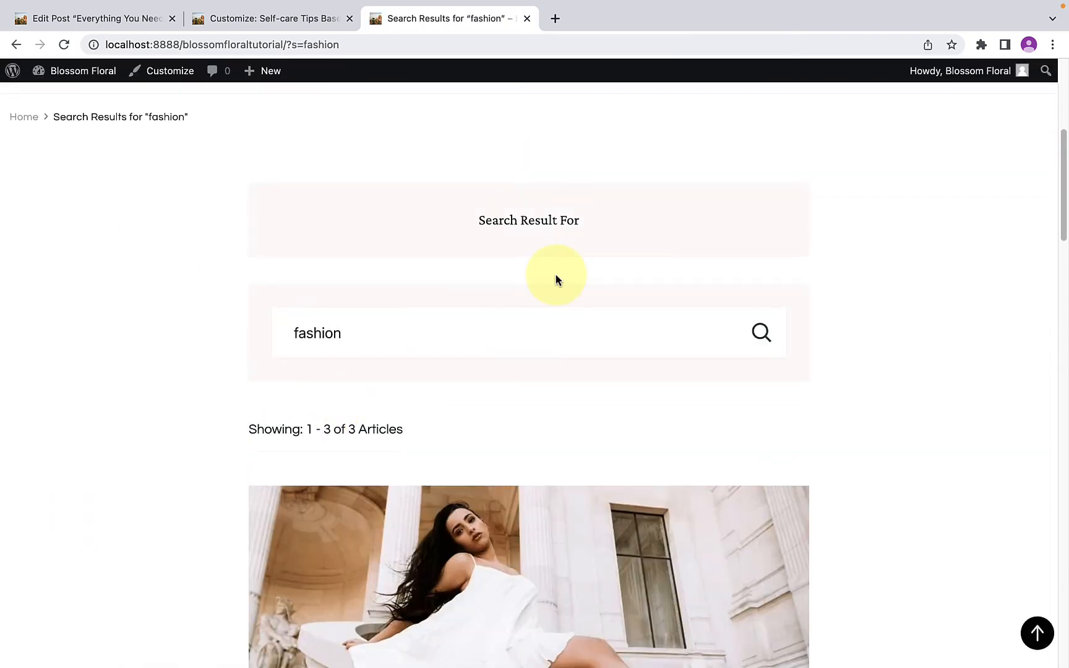
scroll(569, 384, "down", 10)
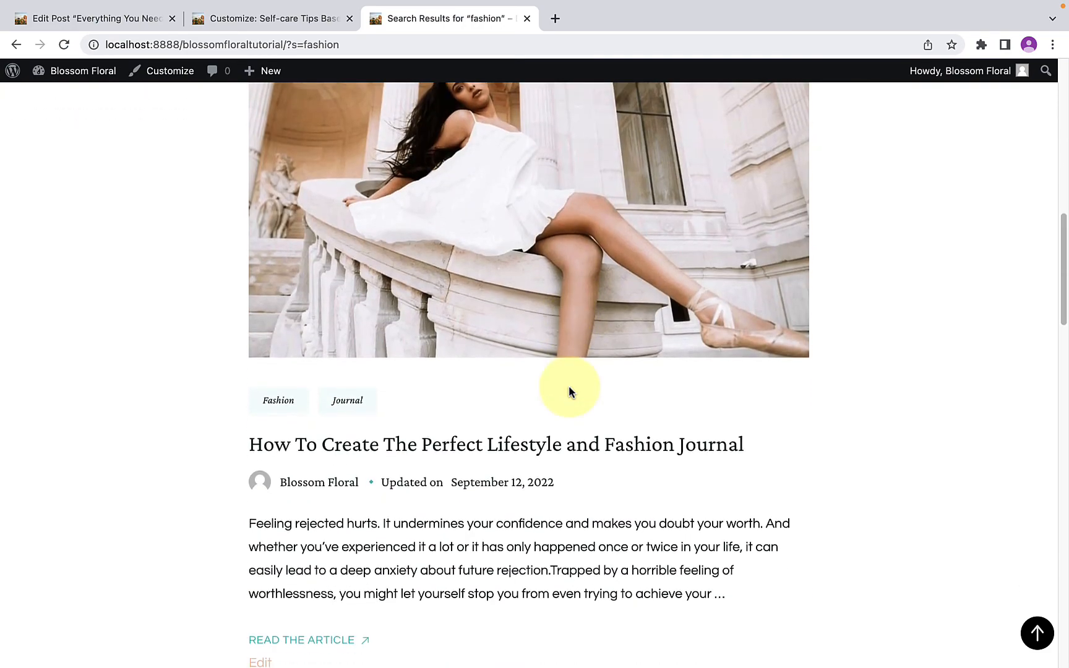
scroll(569, 387, "down", 9)
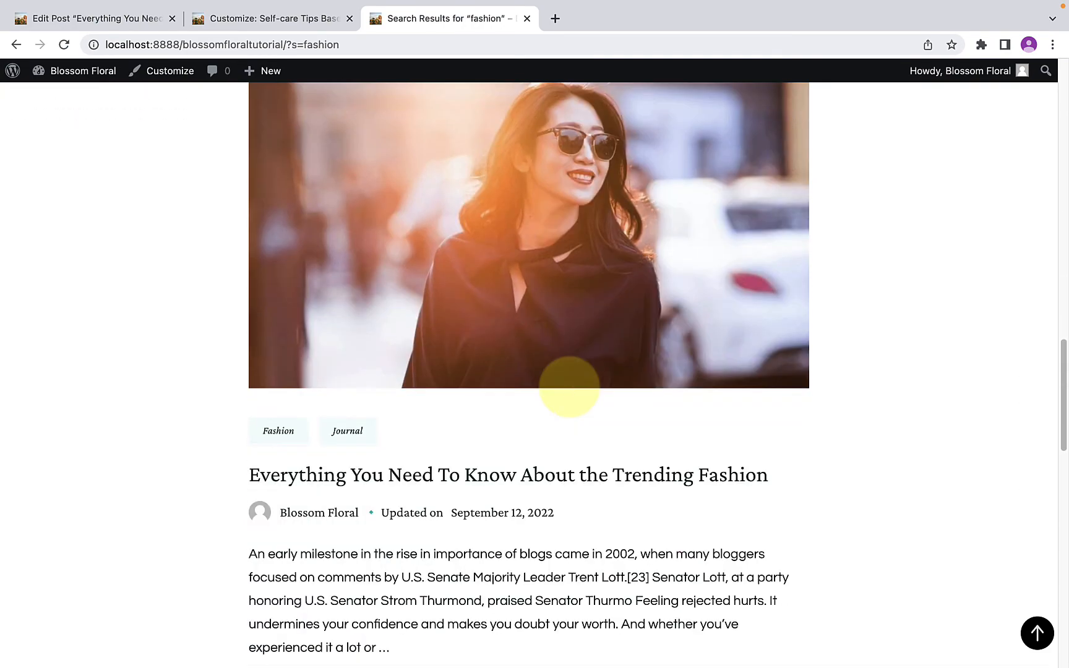
scroll(572, 394, "up", 8)
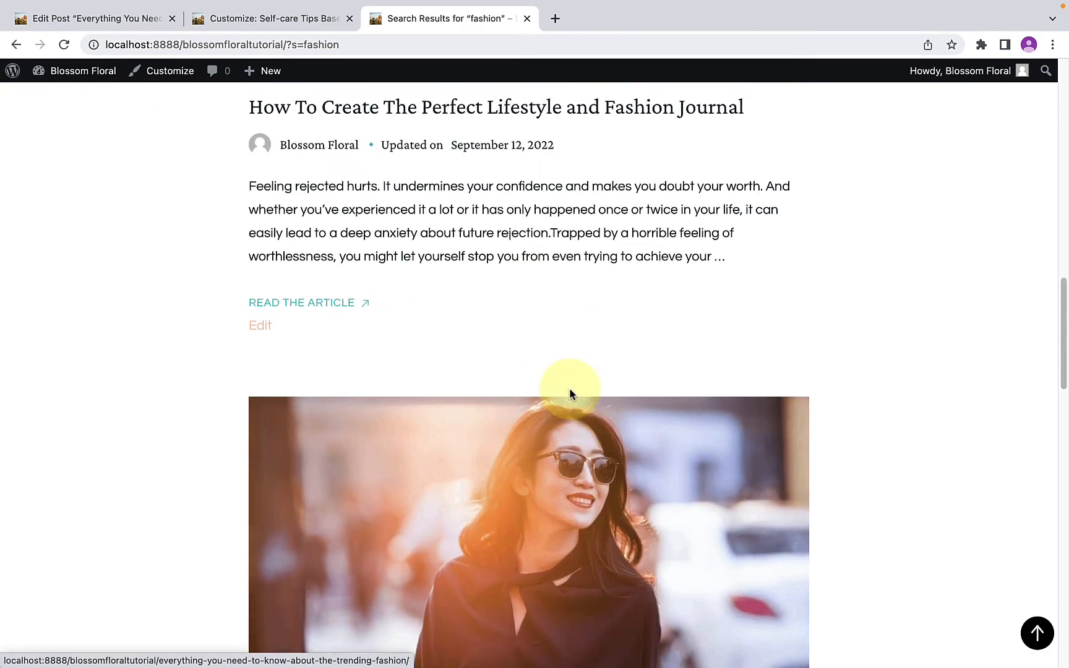
scroll(571, 390, "up", 10)
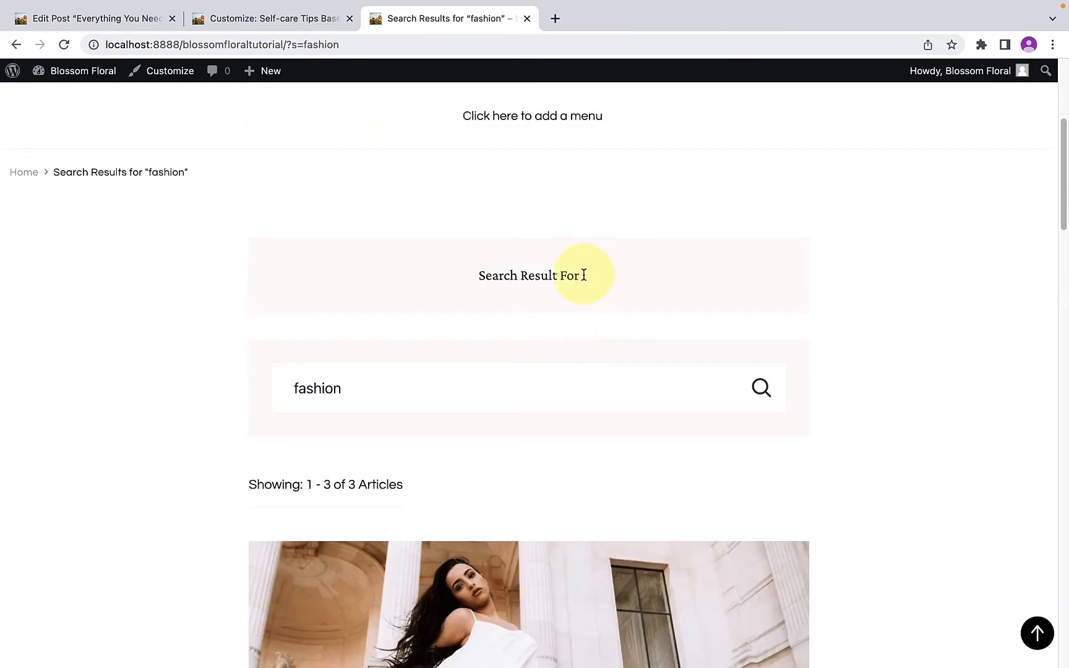
left_click_drag(584, 275, 480, 277)
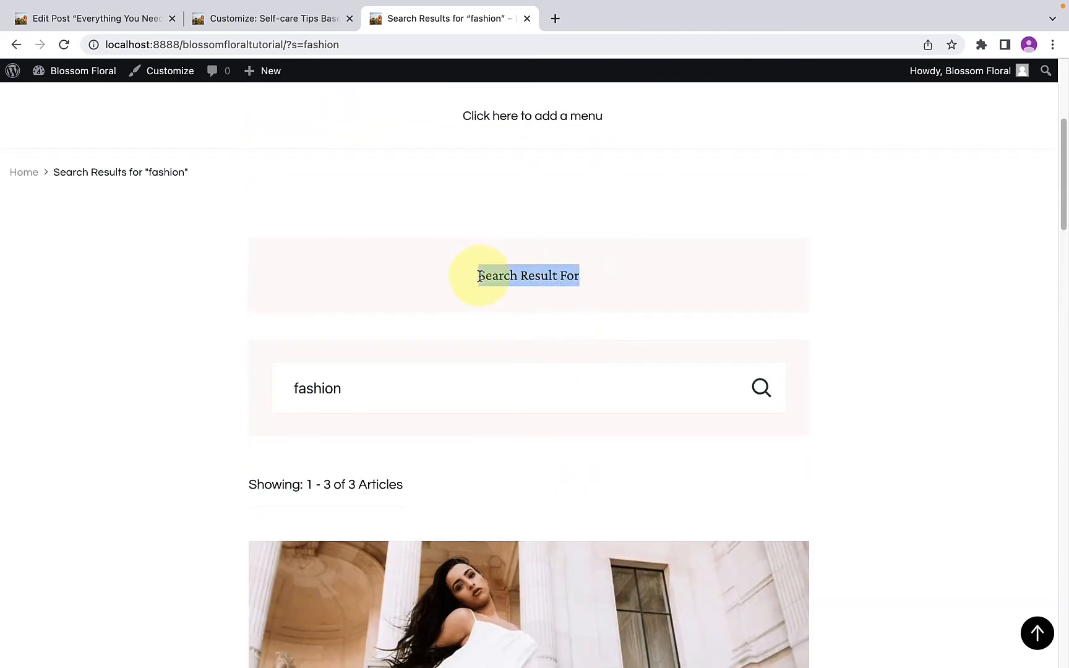
left_click(547, 285)
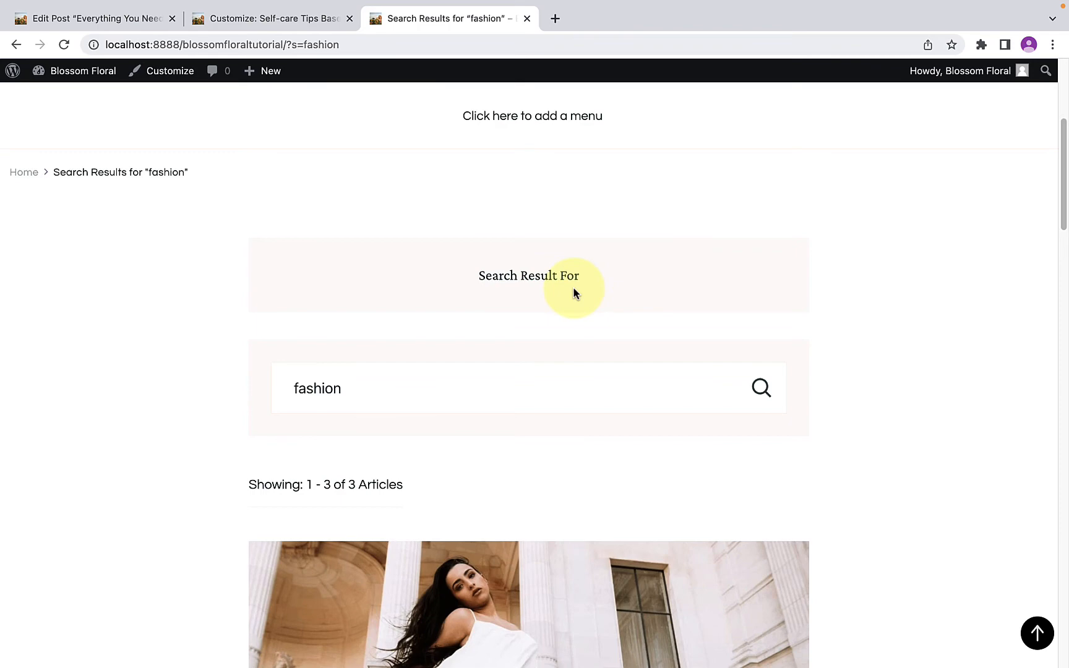
- Return to the customizer and shorten the Search Page Title to "Result For"
left_click(254, 29)
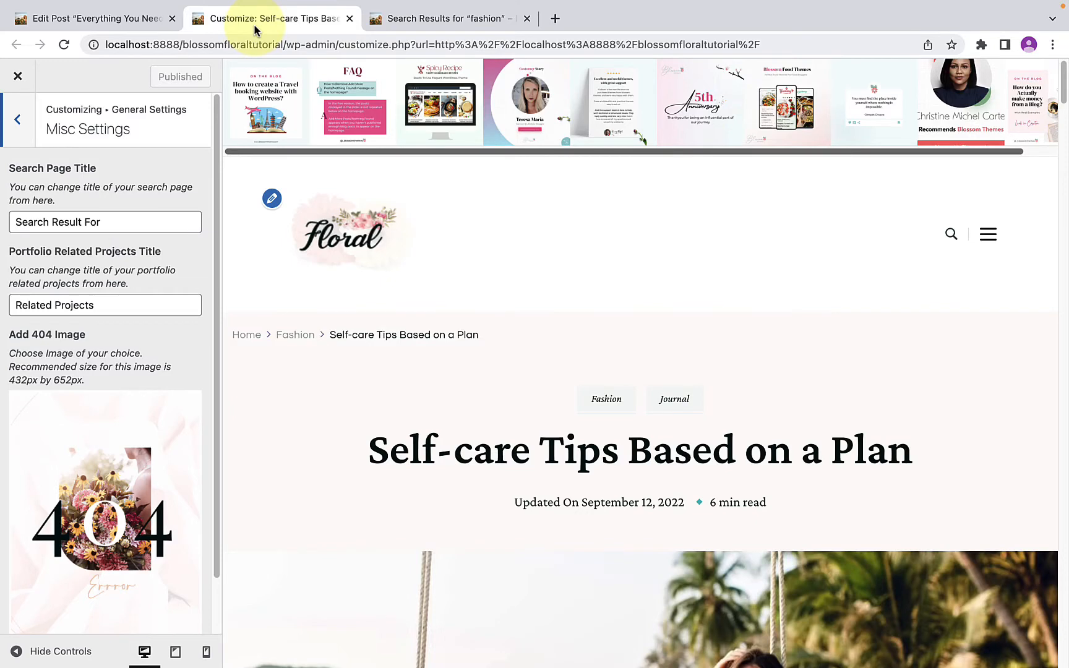
left_click(101, 223)
left_click_drag(100, 223, 13, 221)
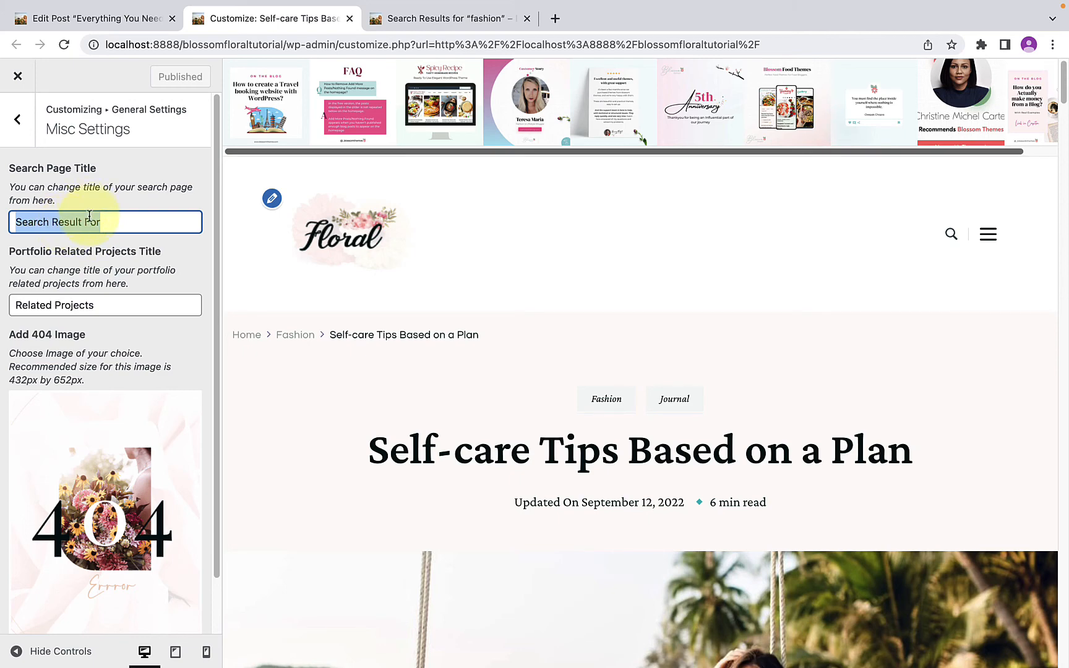
left_click_drag(55, 222, 35, 226)
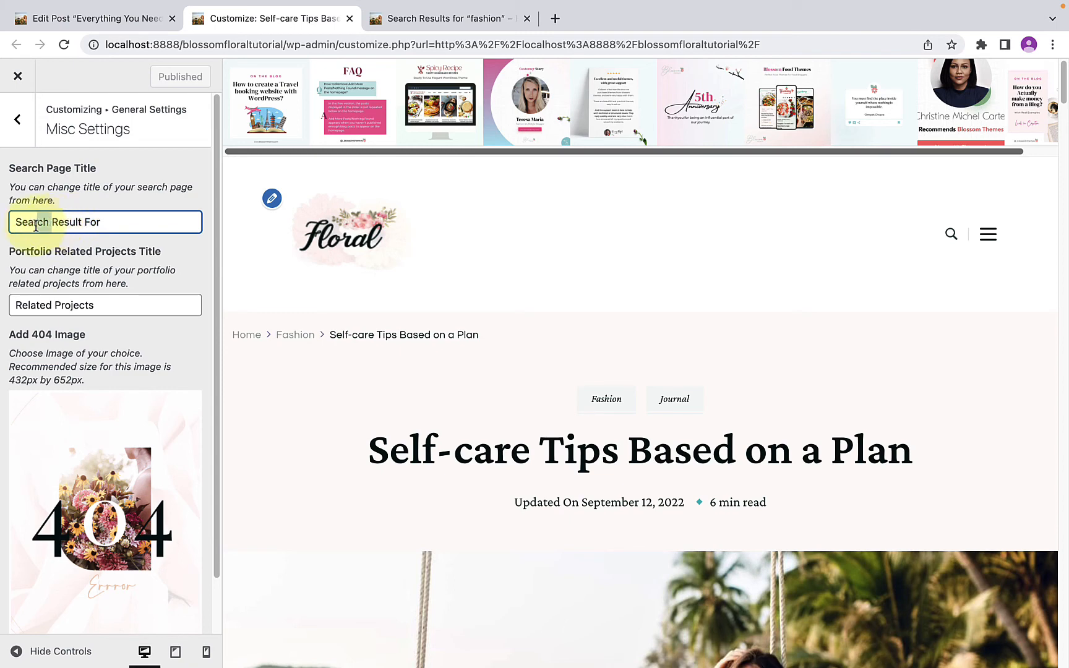
key("BackSpace")
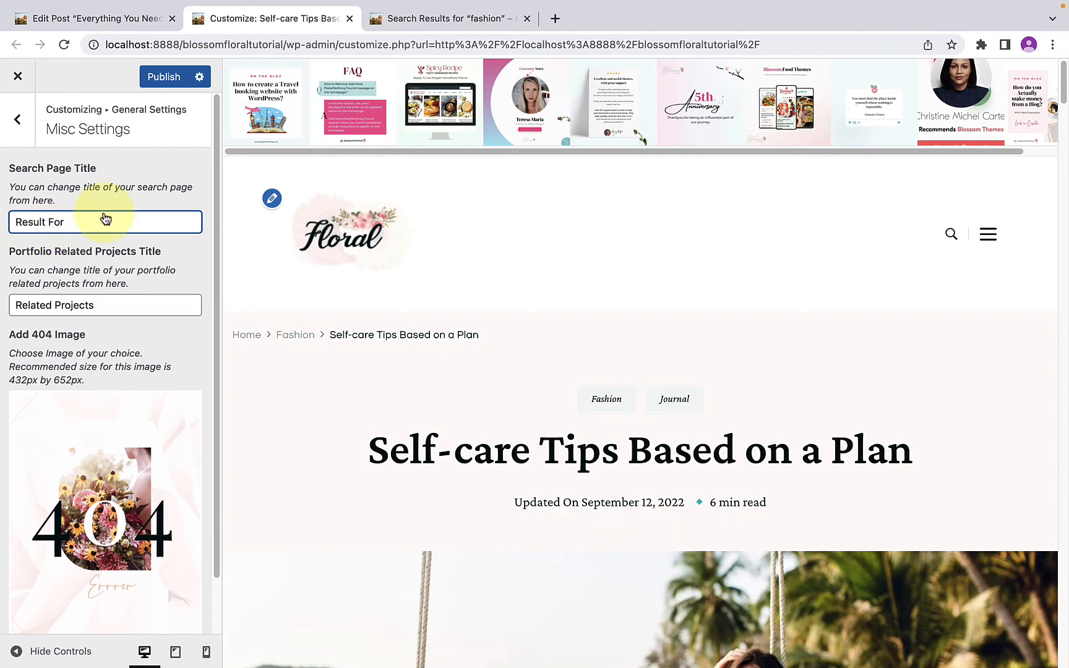
- Publish the changed search page title and reload the "fashion" search results page to check it
left_click(169, 83)
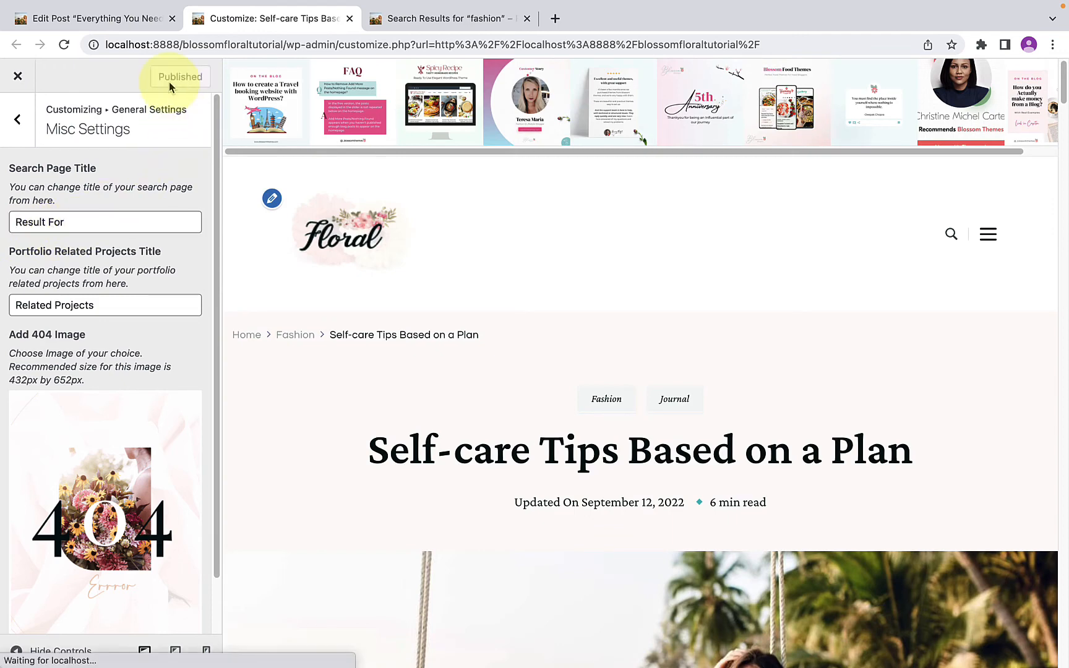
left_click(395, 20)
scroll(346, 211, "down", 3)
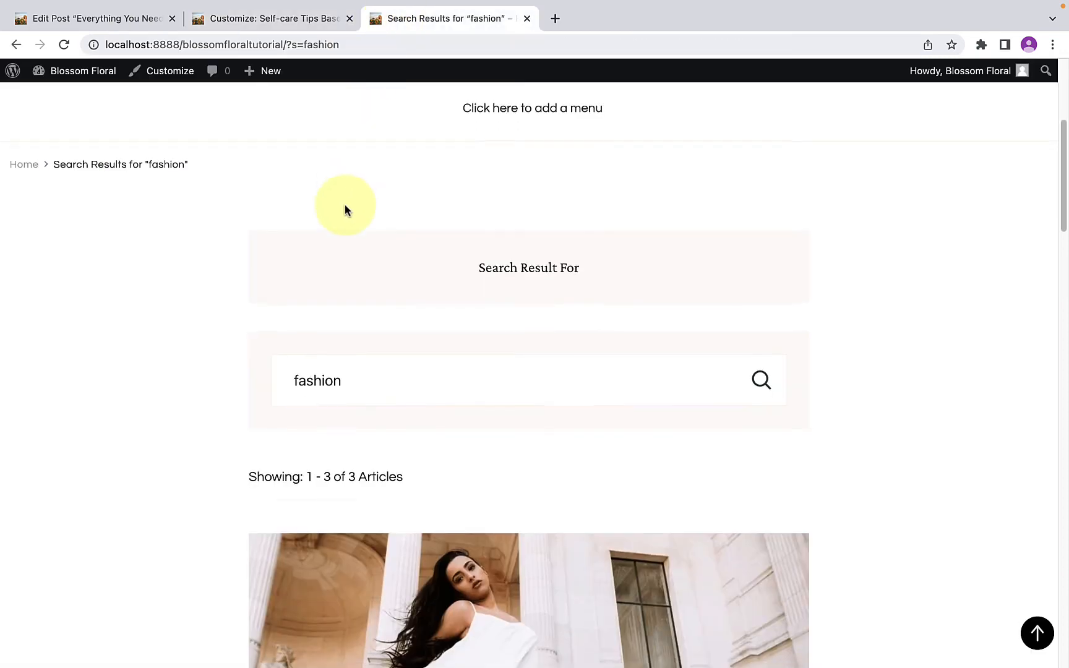
left_click(64, 44)
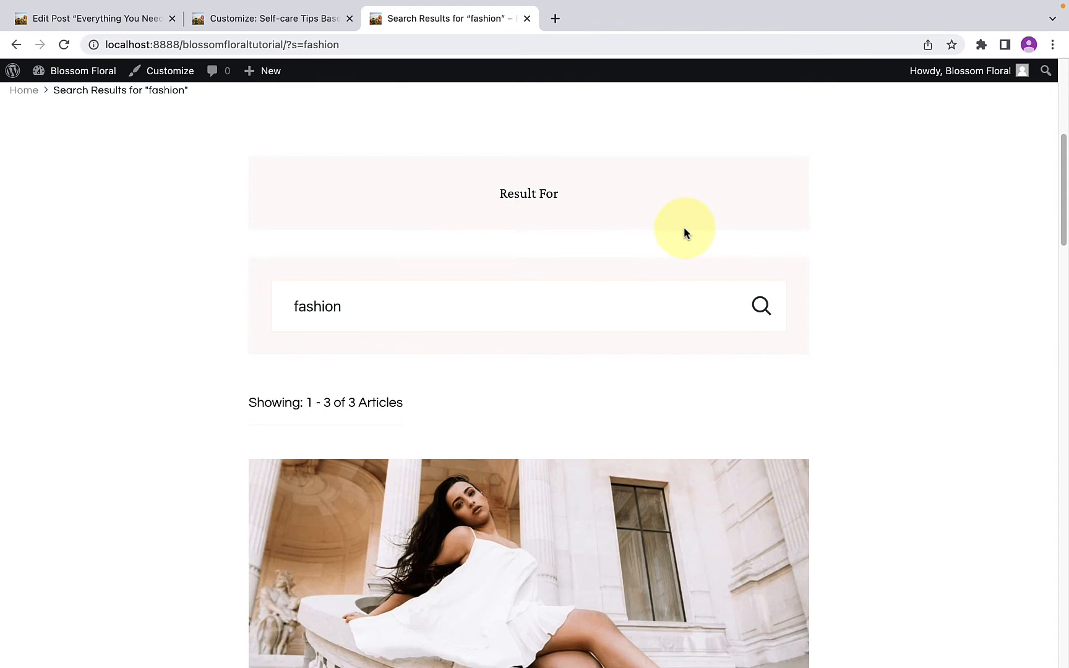
- Examine the portfolio related projects title and the 404 image setting in the Customizer's Misc Settings
left_click(308, 27)
scroll(162, 232, "down", 1)
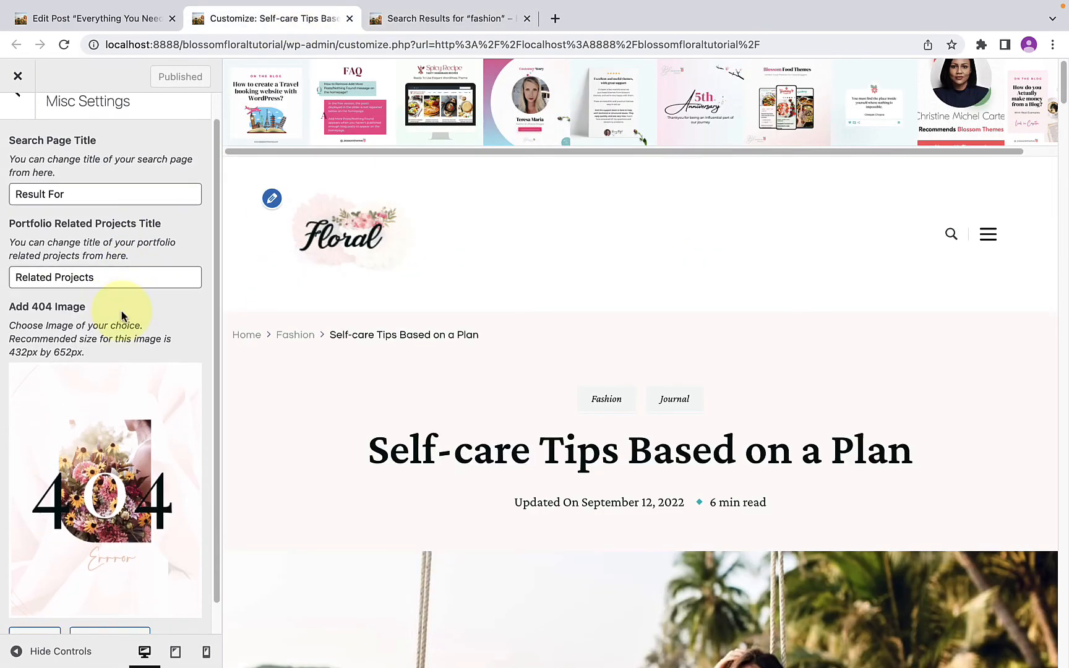
left_click(108, 282)
left_click_drag(107, 282, 14, 281)
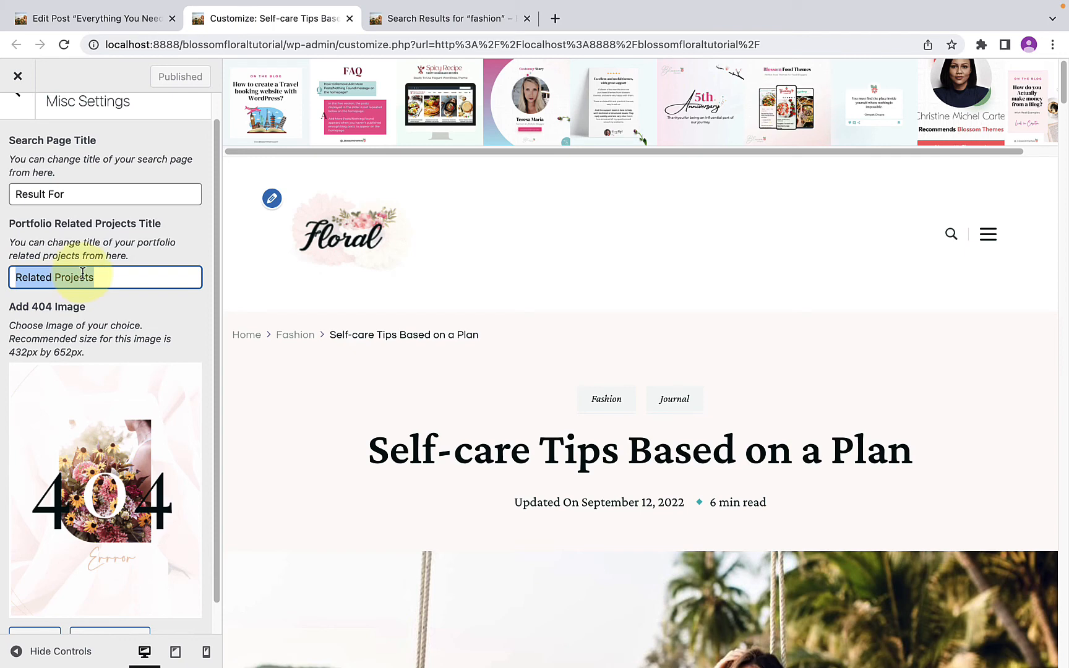
left_click(114, 279)
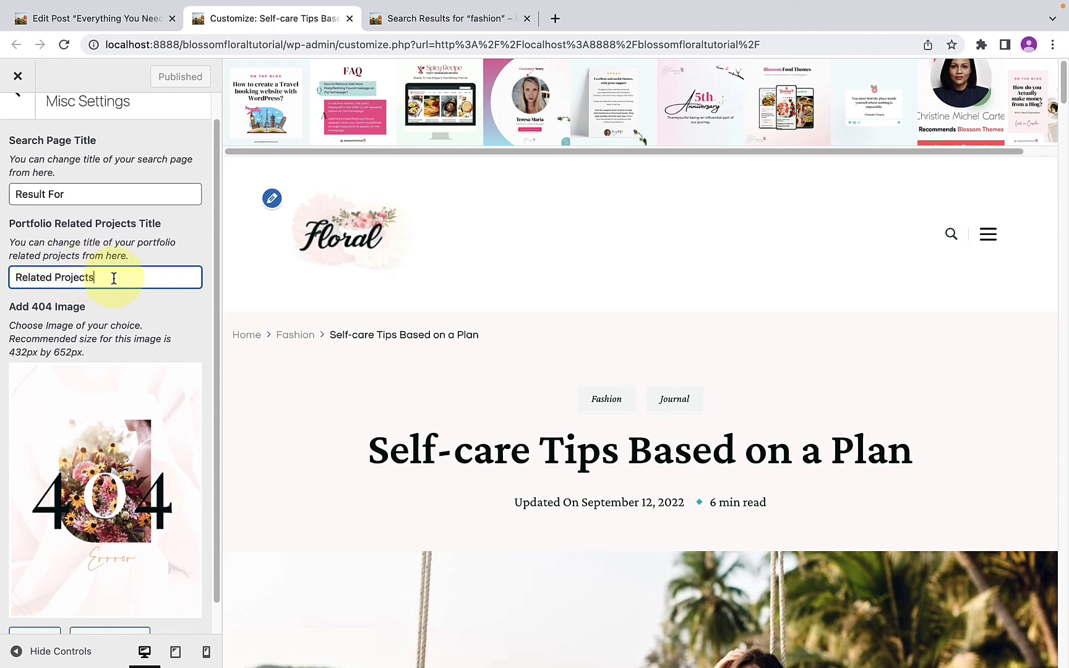
left_click_drag(114, 278, 23, 278)
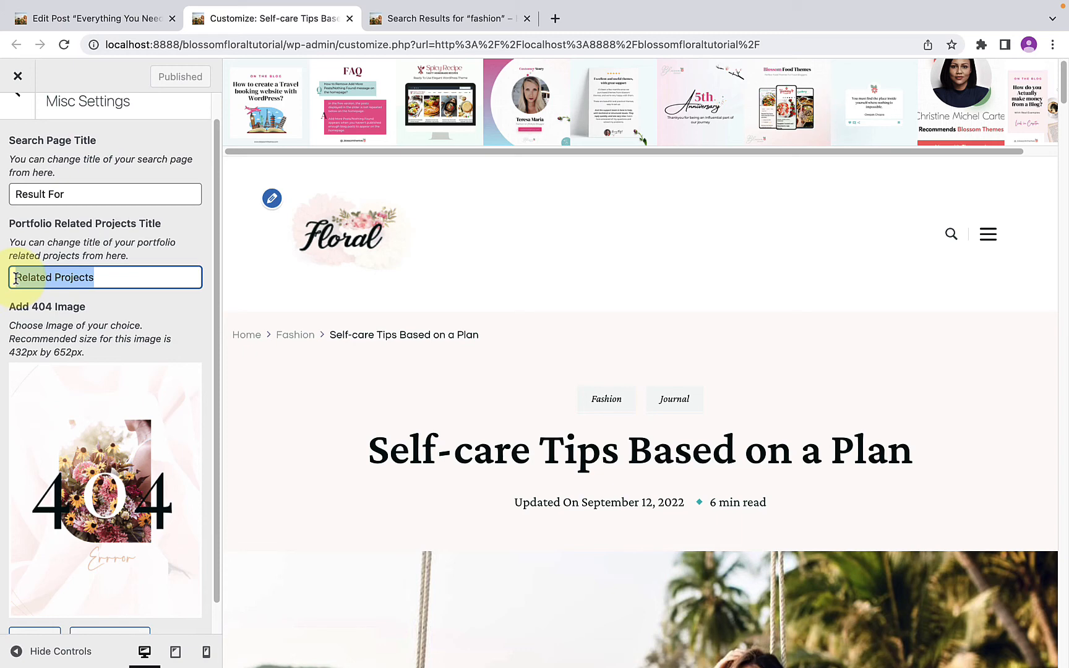
left_click(107, 279)
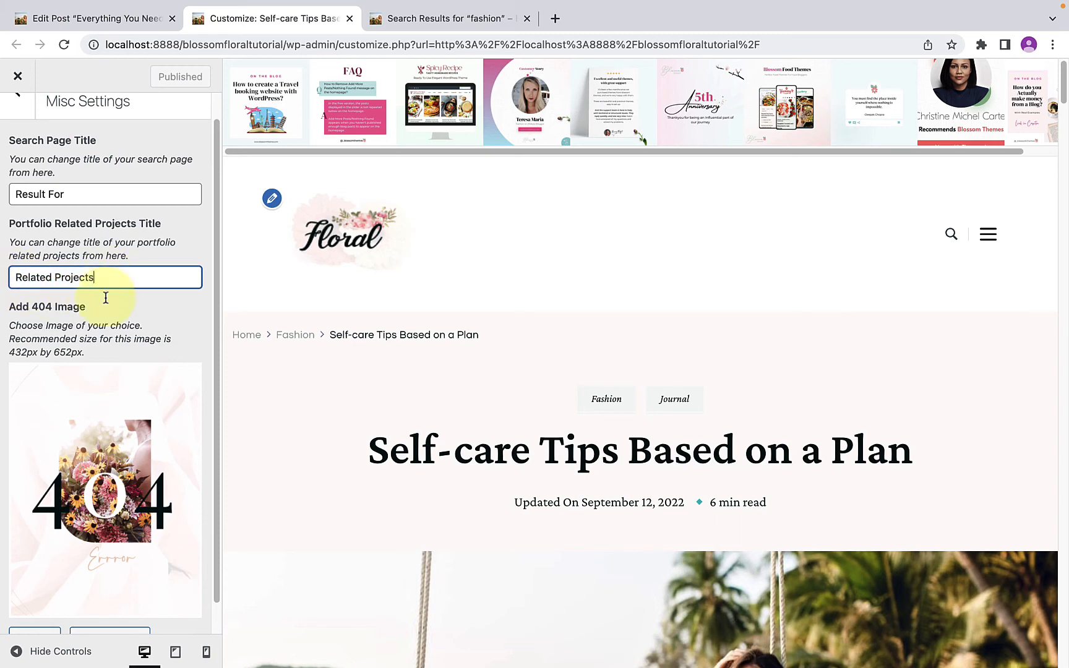
scroll(99, 303, "down", 1)
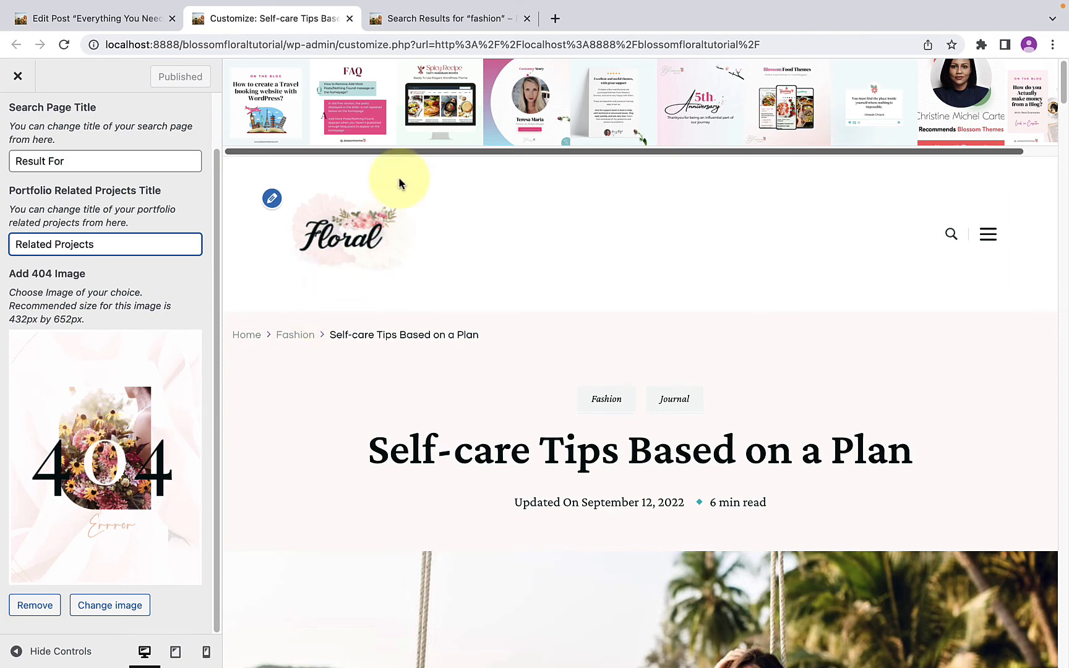
- Load localhost:8888/blossomfloraltutorial/404 in place of the search results and examine the site's 404 page
left_click(458, 18)
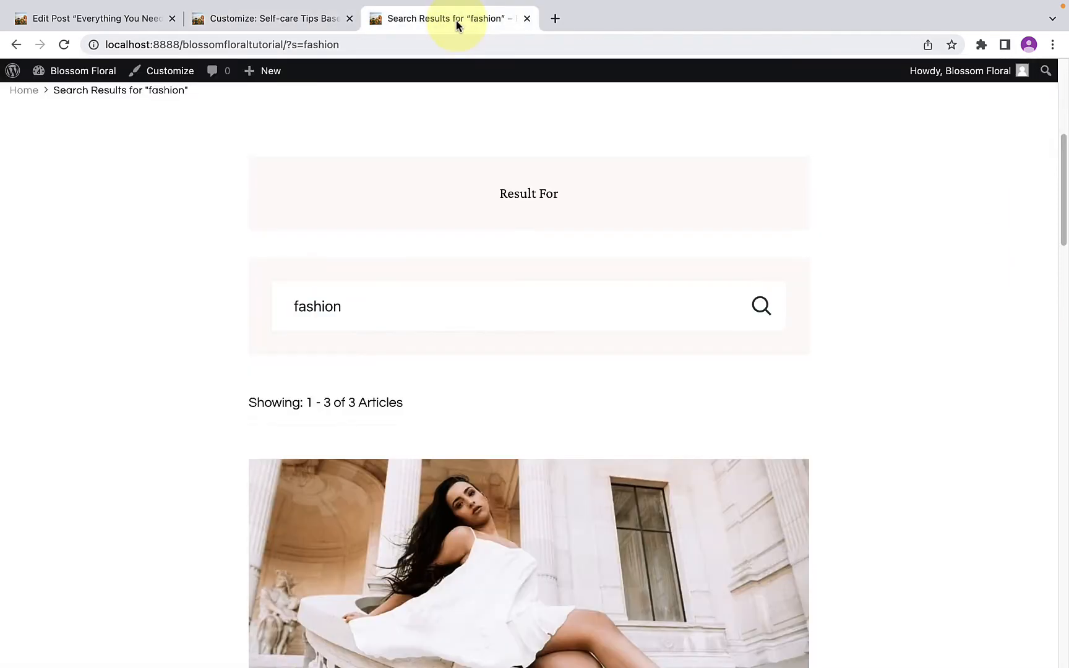
left_click(410, 46)
left_click(415, 50)
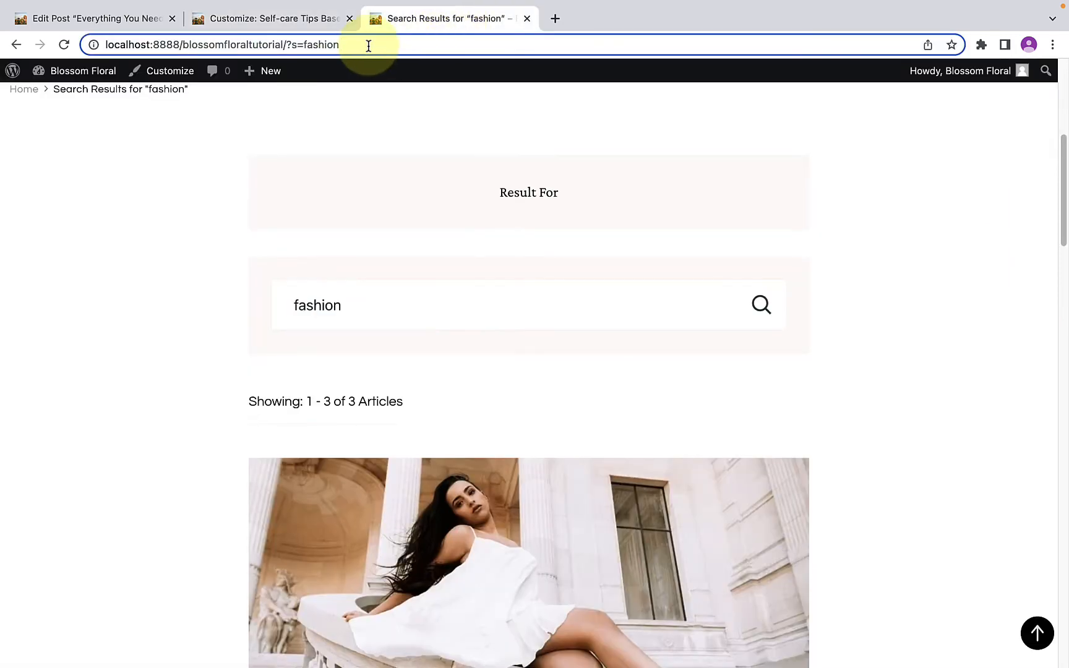
left_click_drag(369, 46, 291, 46)
key("BackSpace")
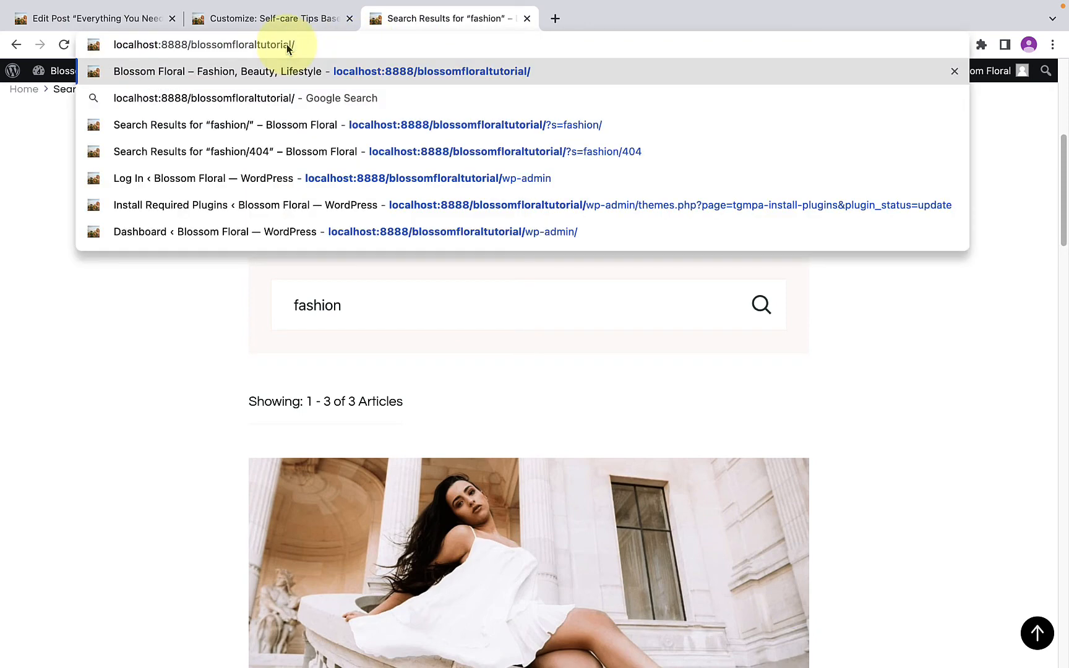
type("404")
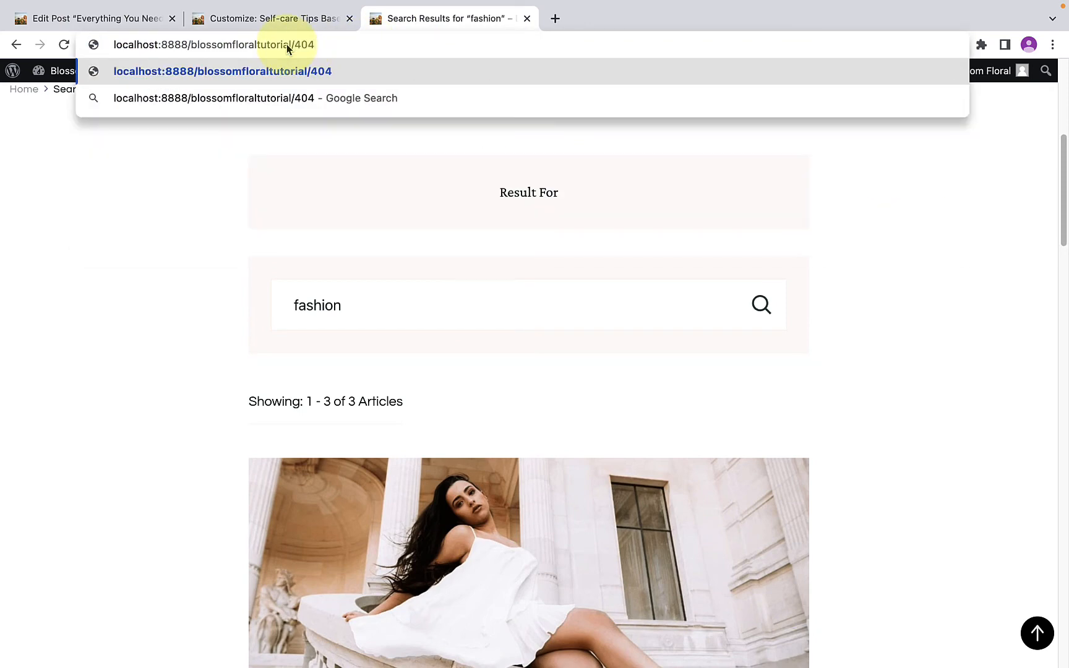
key("Return")
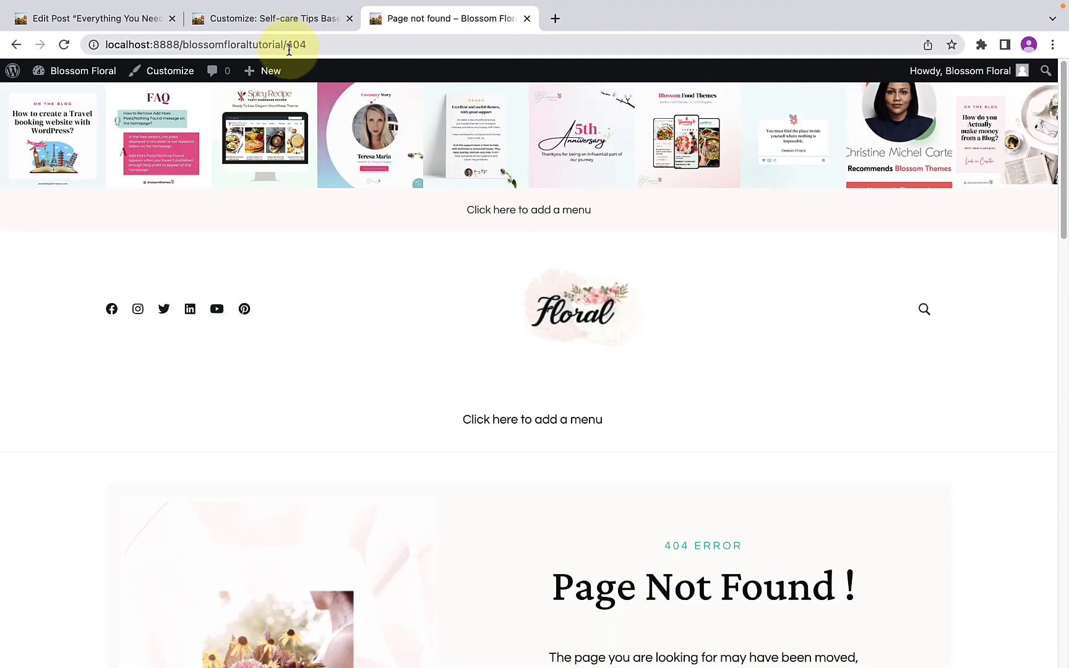
scroll(371, 446, "down", 1)
scroll(375, 457, "down", 5)
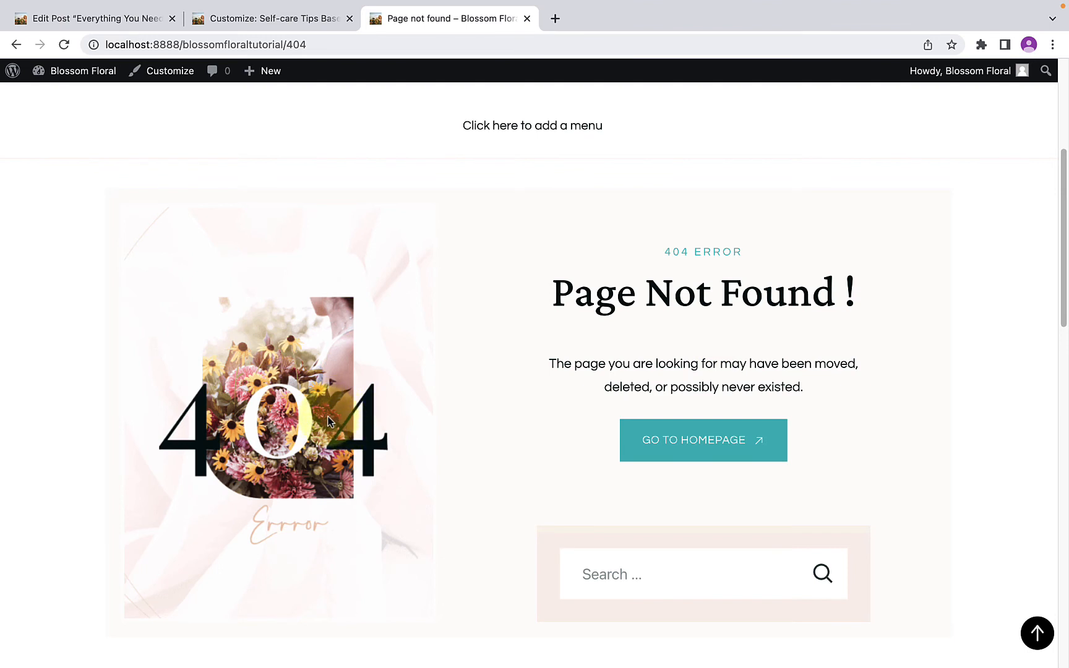
- View the media library images available for replacing the 404 image, close the selection, and check the 404 page again
left_click(266, 28)
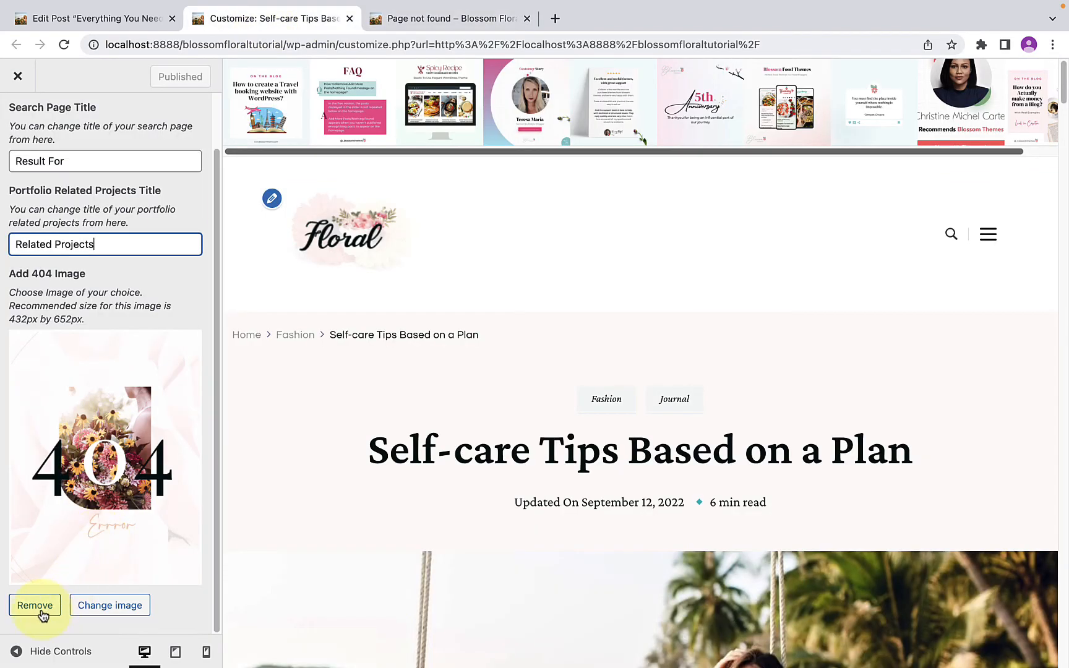
left_click(114, 612)
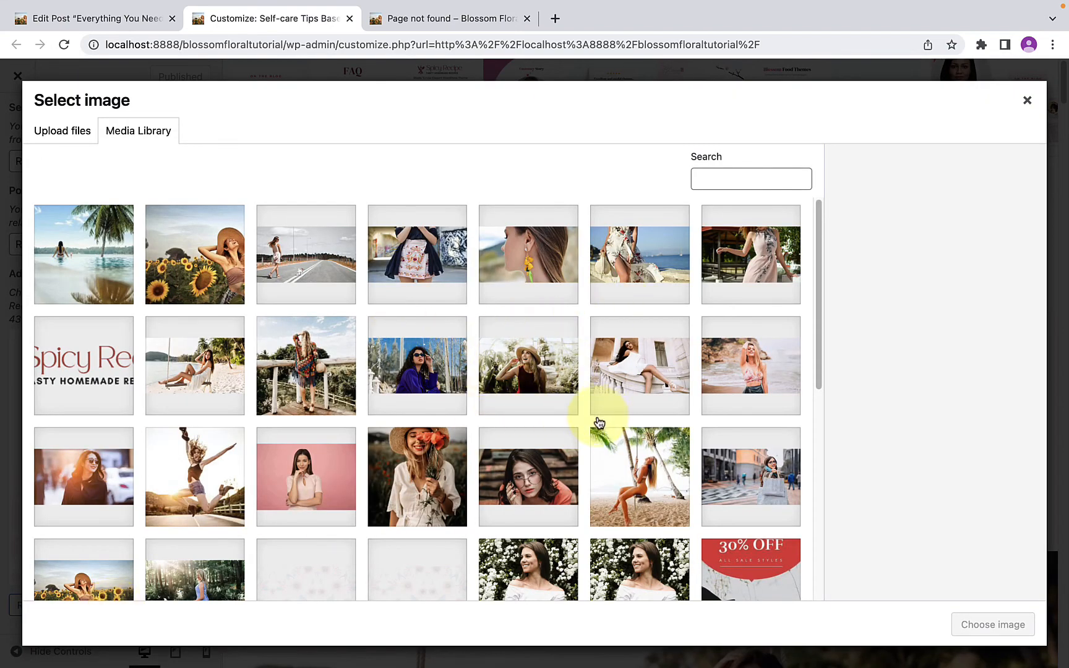
left_click(1029, 98)
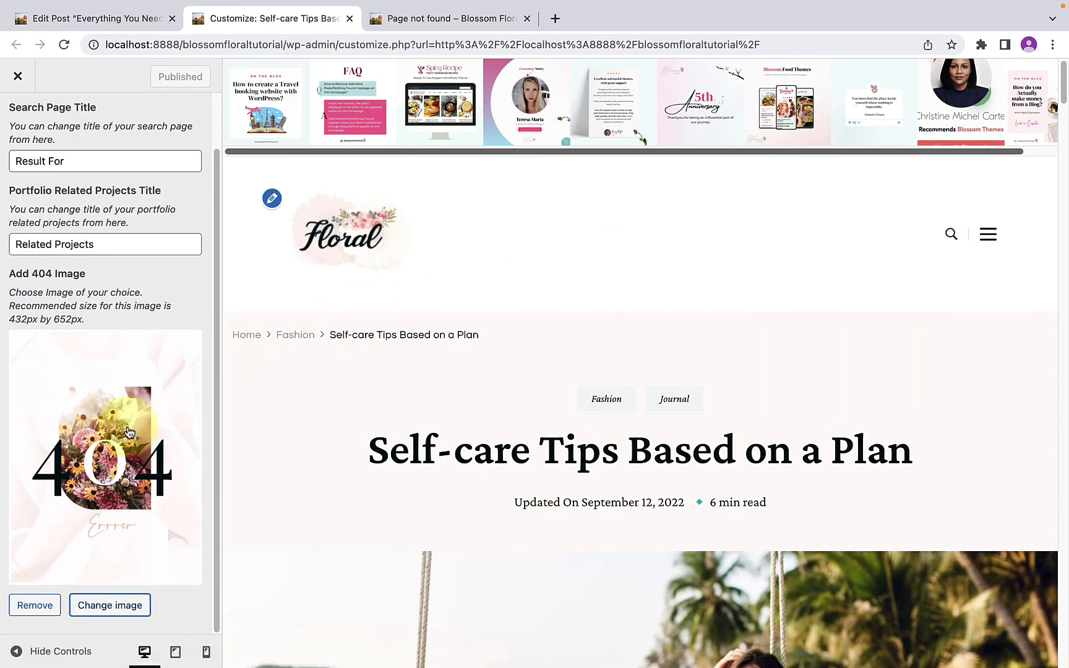
left_click(441, 25)
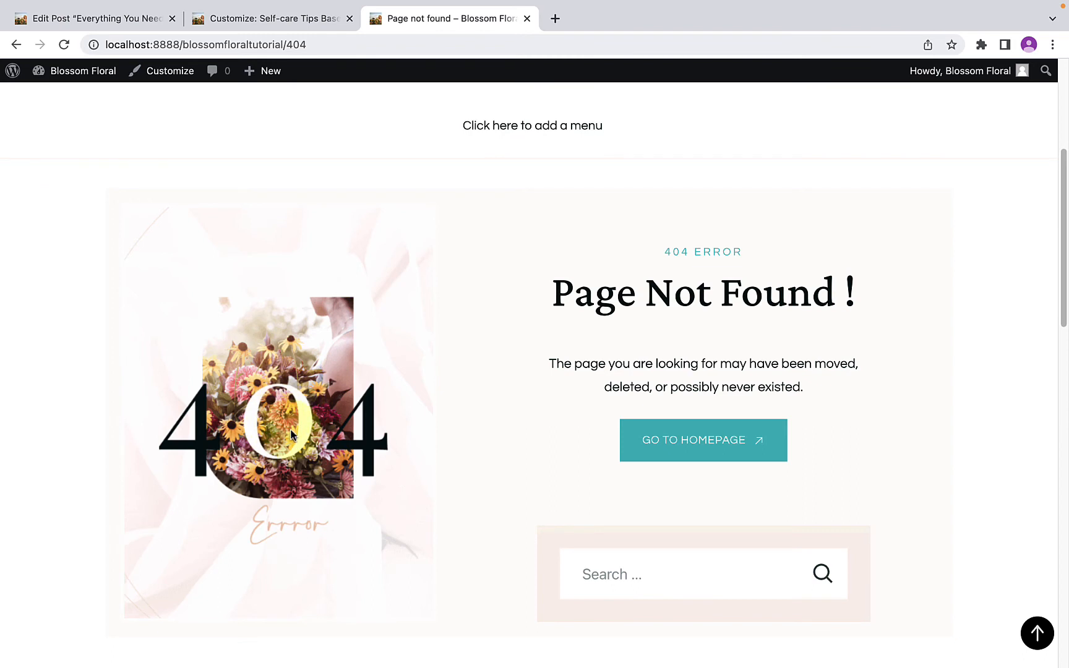
- Leave the Customizer's Misc Settings and General Settings to return to its main settings list
left_click(292, 27)
scroll(91, 217, "up", 2)
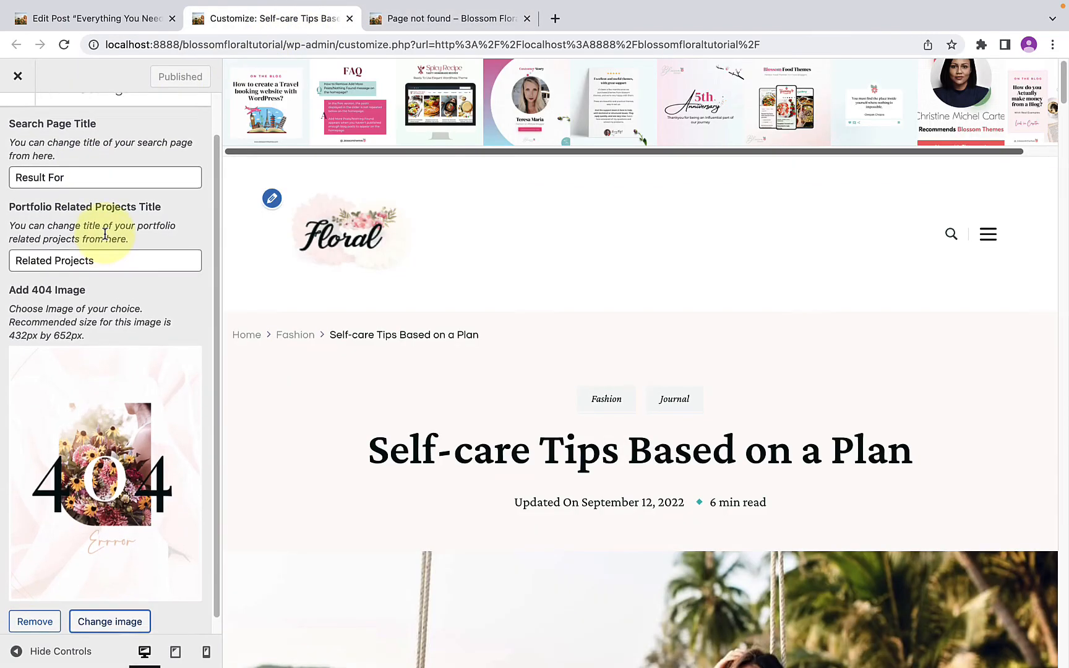
left_click(34, 129)
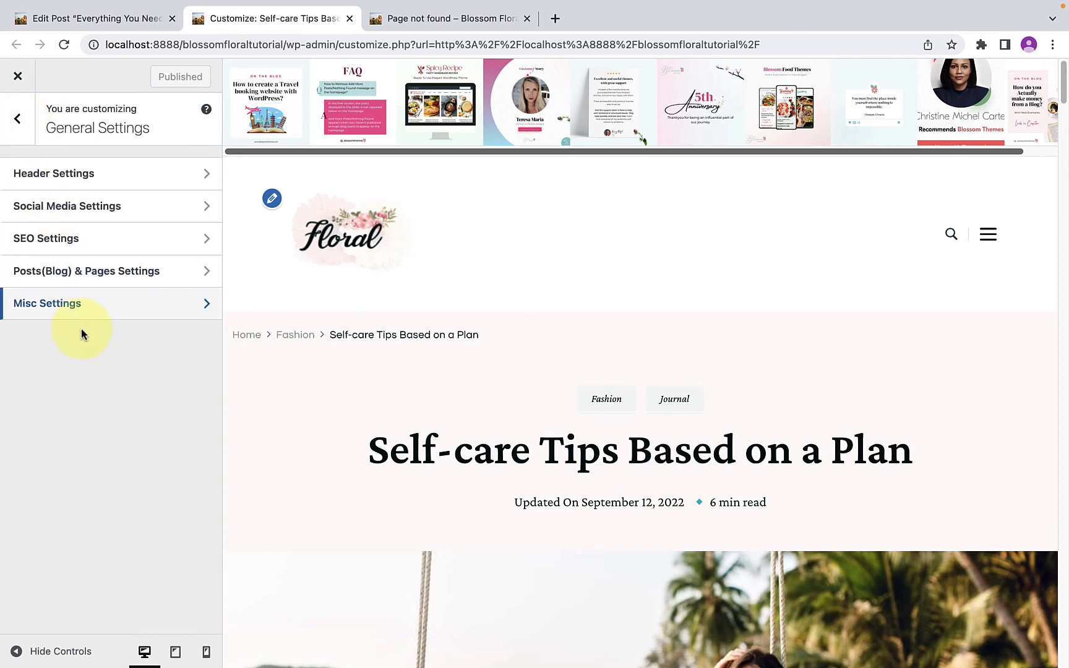
left_click(23, 131)
scroll(69, 432, "down", 1)
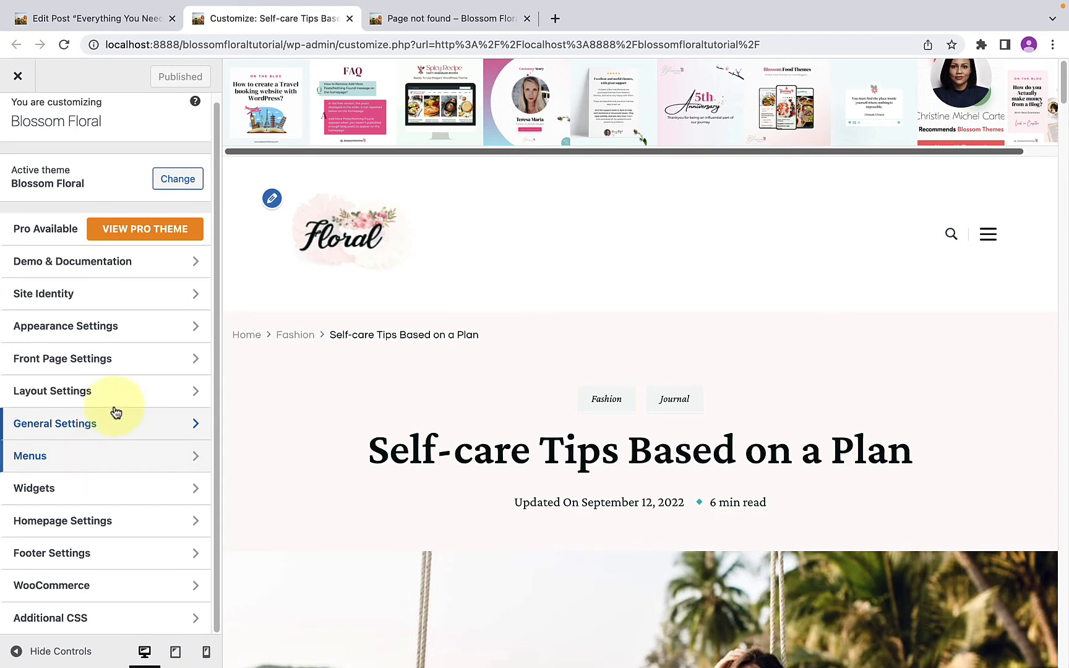
- Leave the post editor, open the page for adding new plugins, and search for "contact form"
left_click(137, 23)
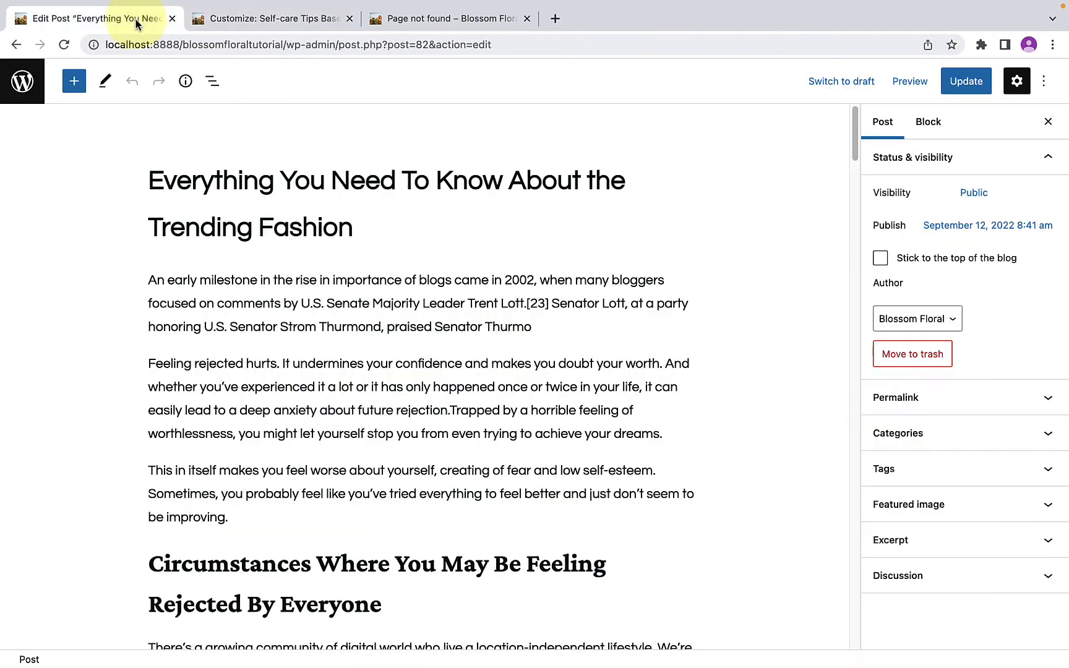
left_click(15, 45)
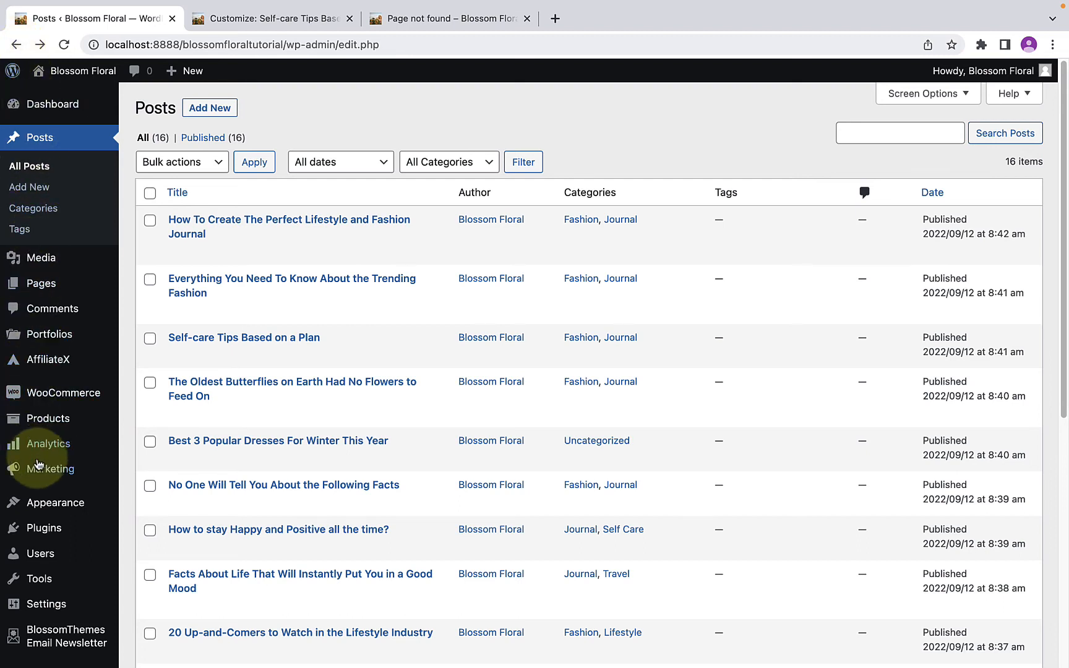
mouse_move(37, 528)
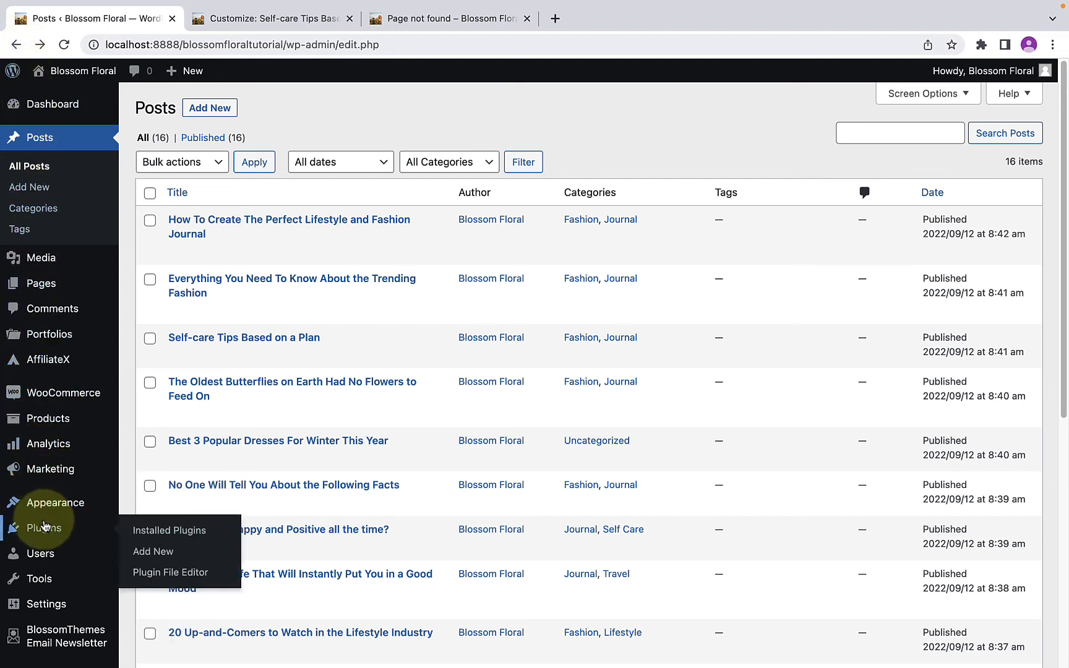
left_click(168, 558)
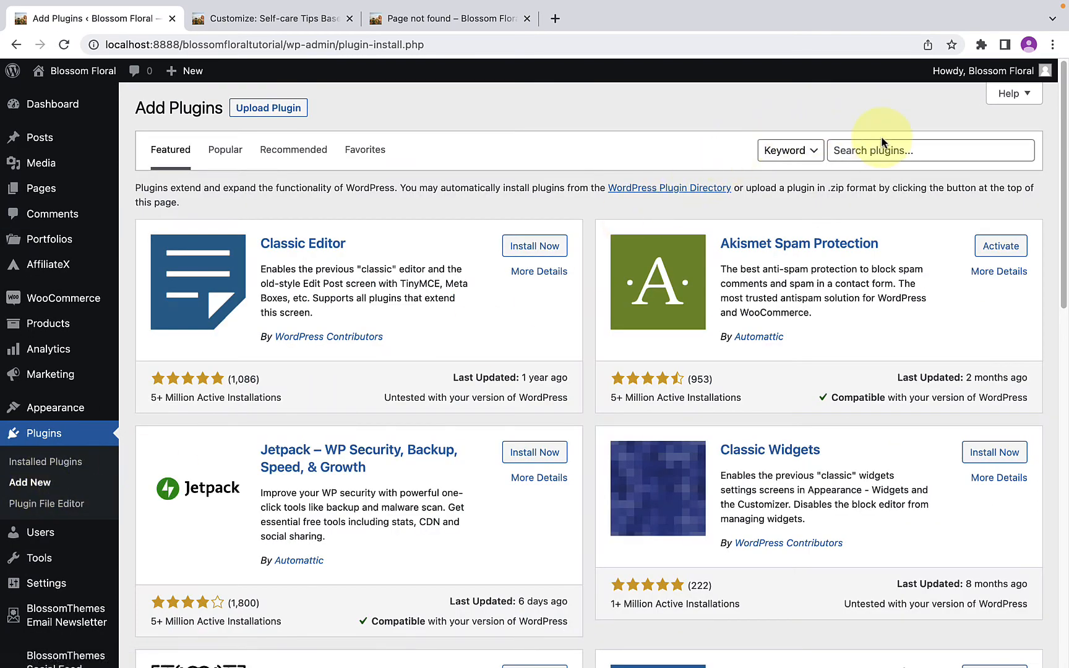
left_click(883, 144)
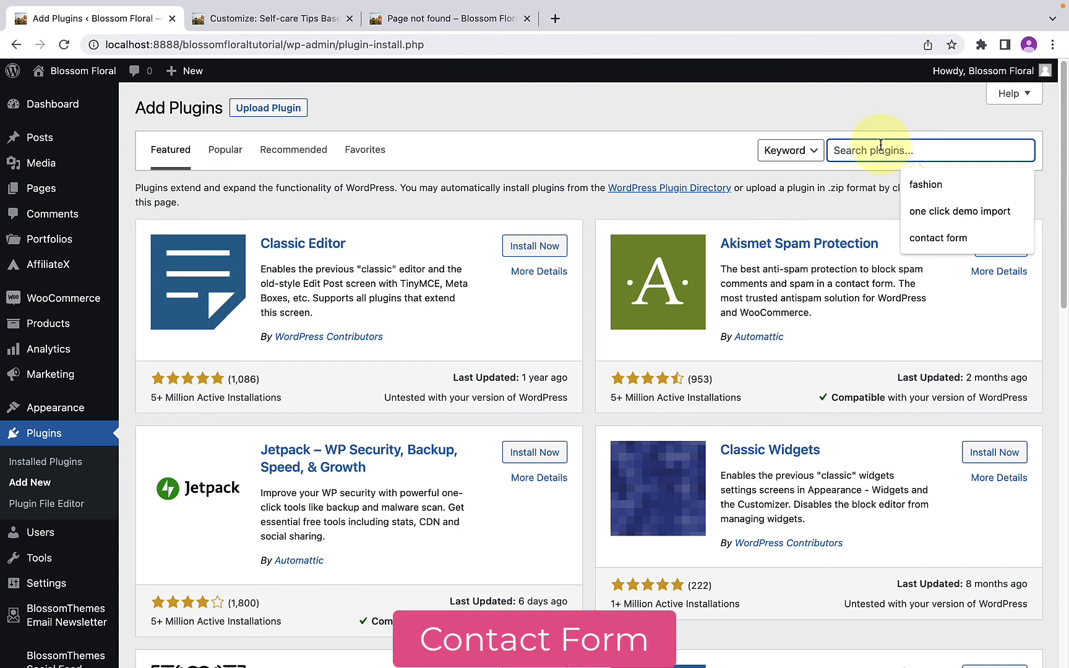
type("conta")
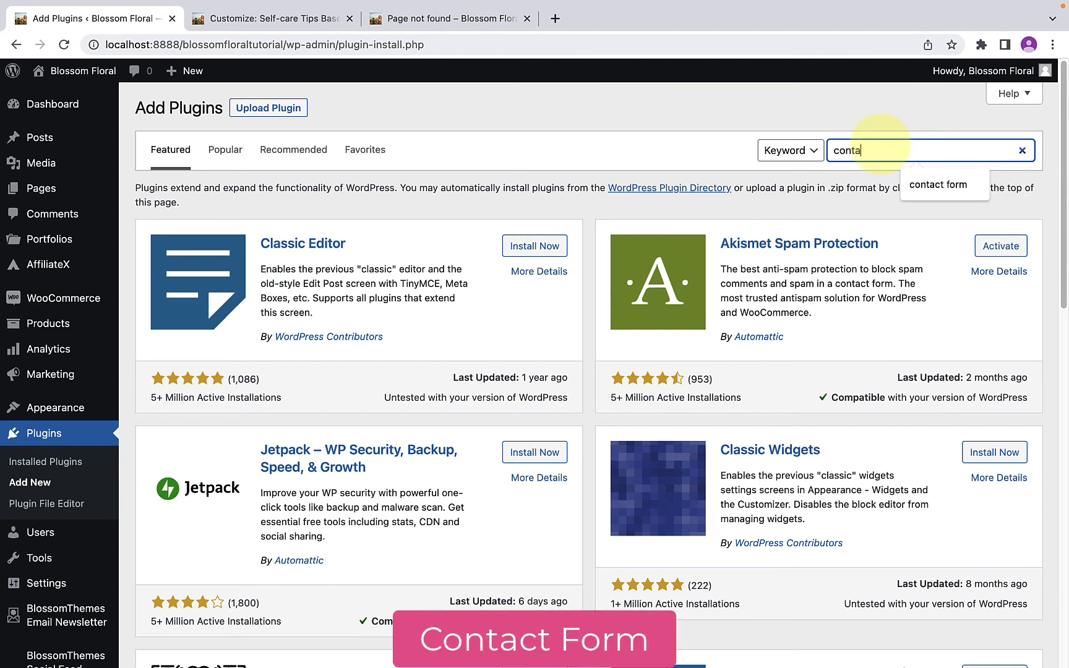
type("ct form")
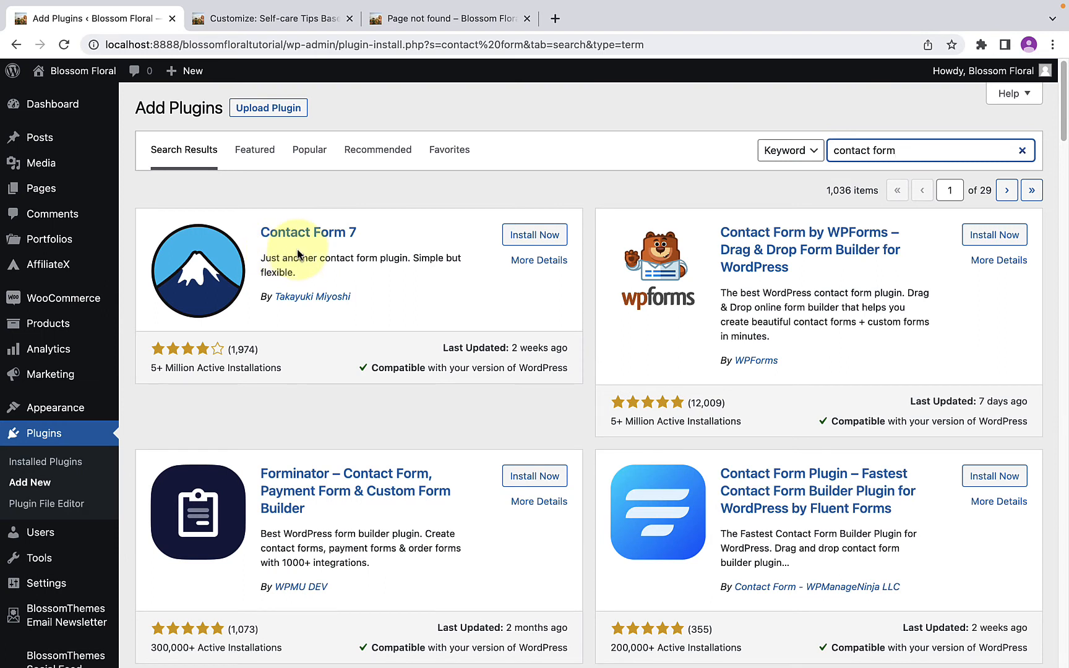
- Install and activate the Contact Form 7 plugin and check its entry among the installed plugins
left_click(534, 235)
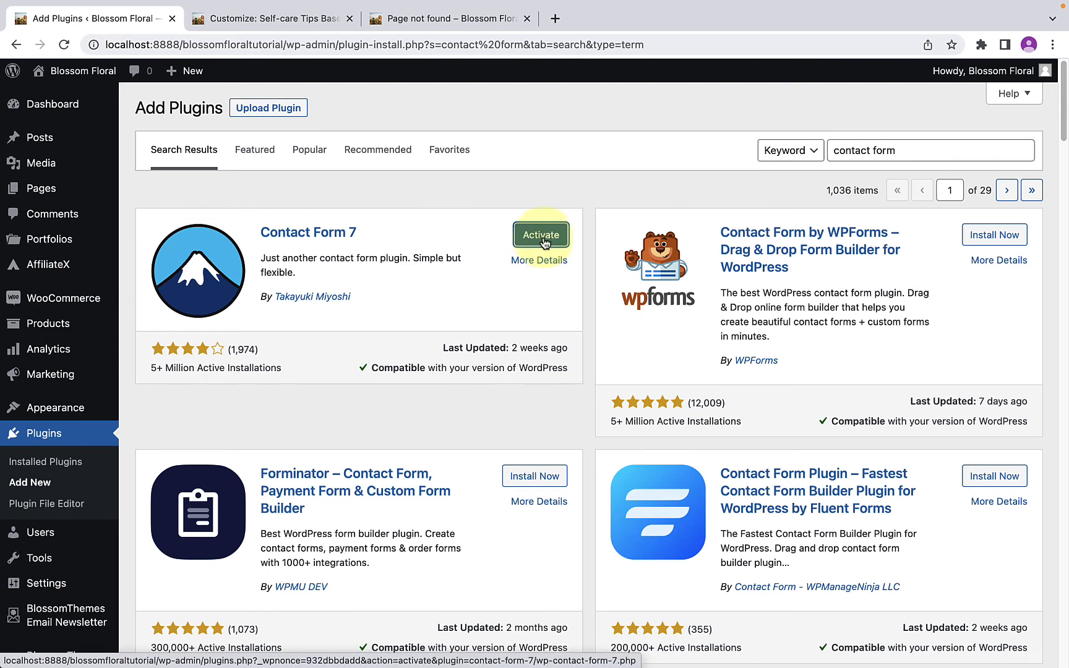
left_click(542, 236)
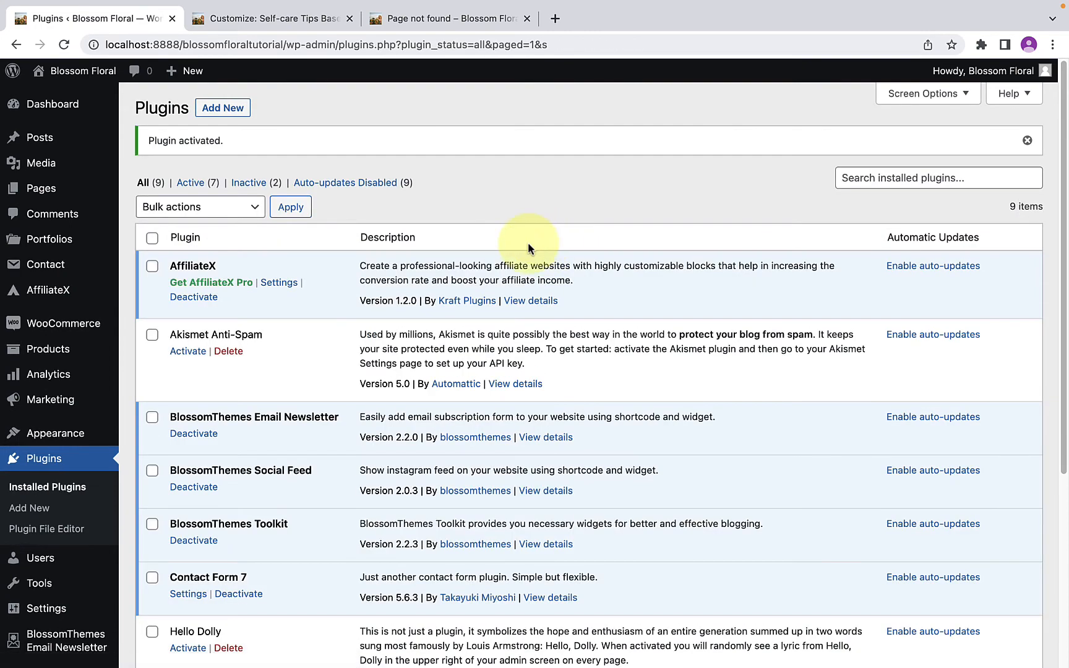
scroll(204, 445, "down", 2)
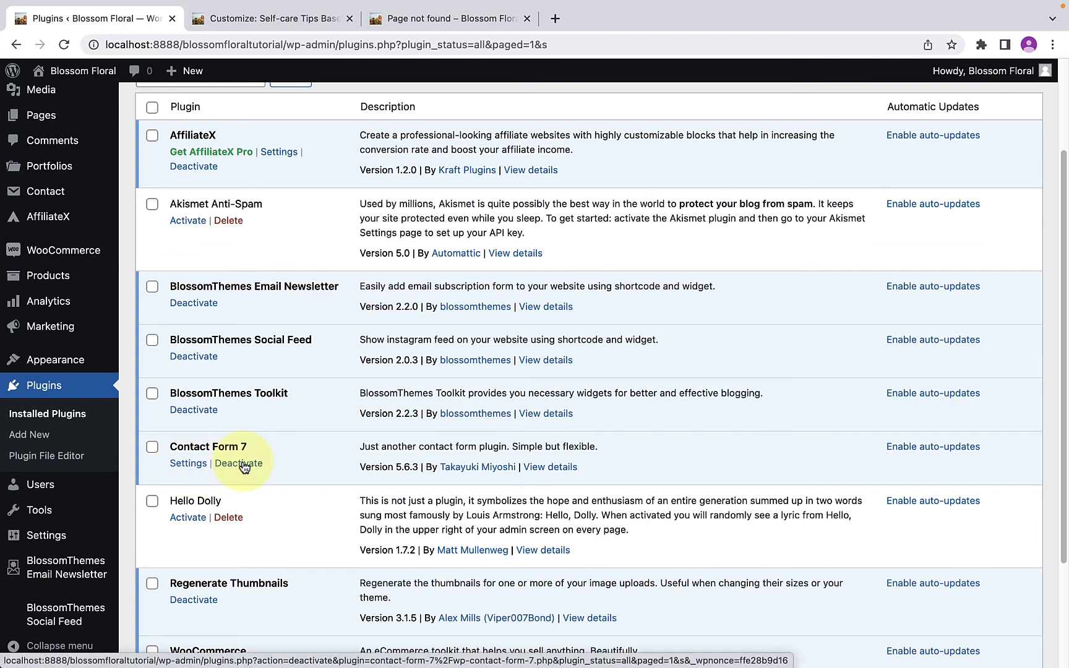
scroll(50, 322, "up", 1)
- Open the Contact Form 7 list of contact forms and copy the shortcode of "Contact form 1"
mouse_move(53, 221)
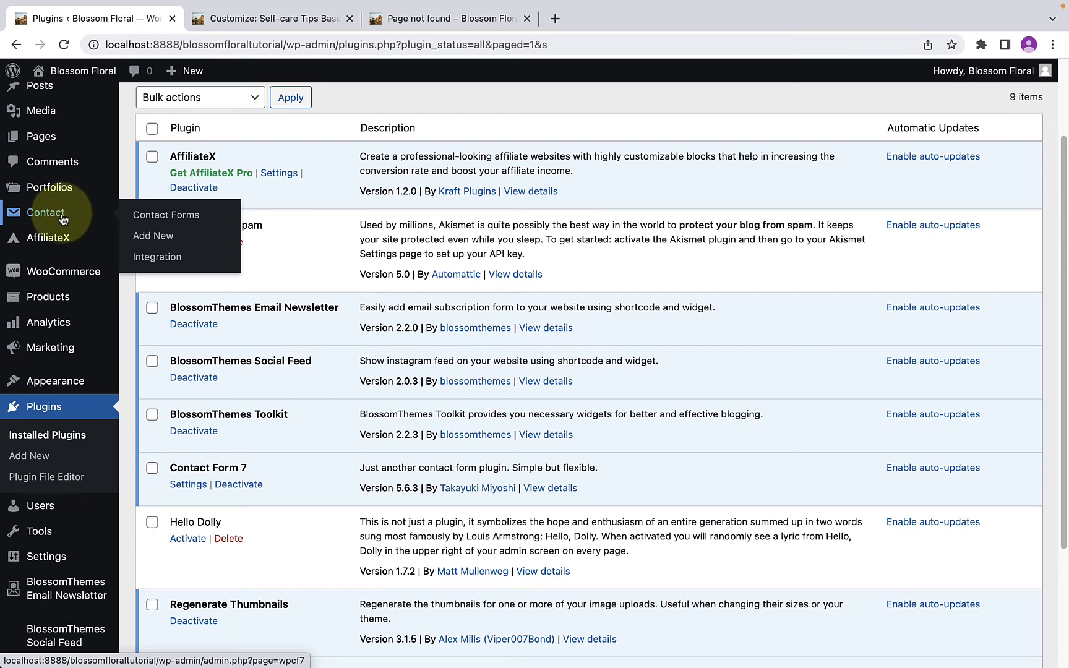
left_click(63, 219)
scroll(230, 414, "down", 1)
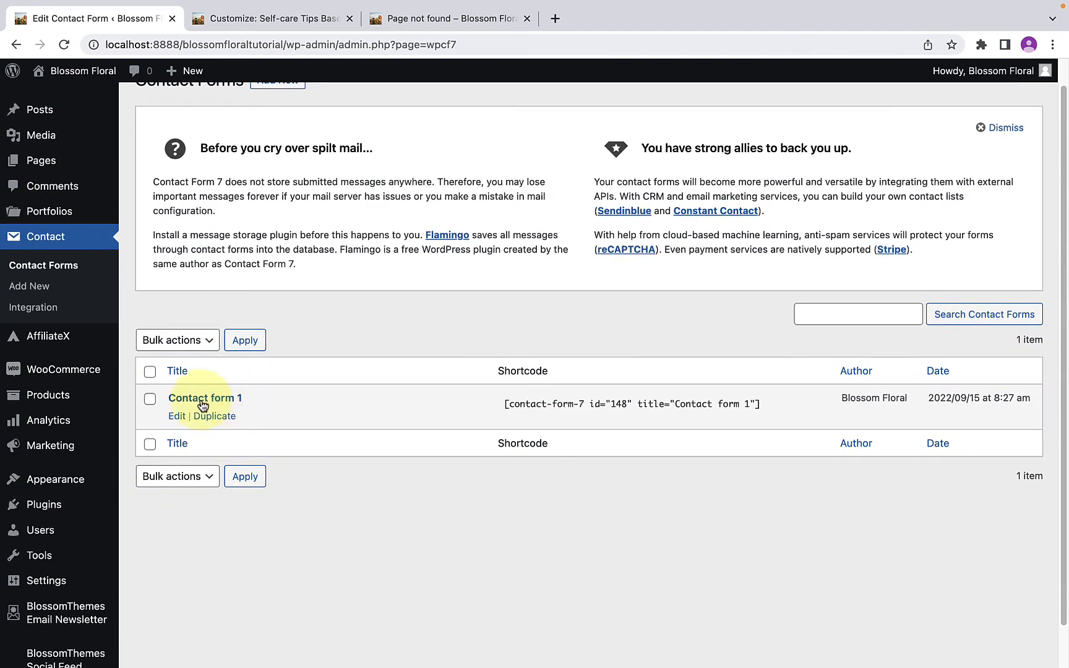
left_click(539, 404)
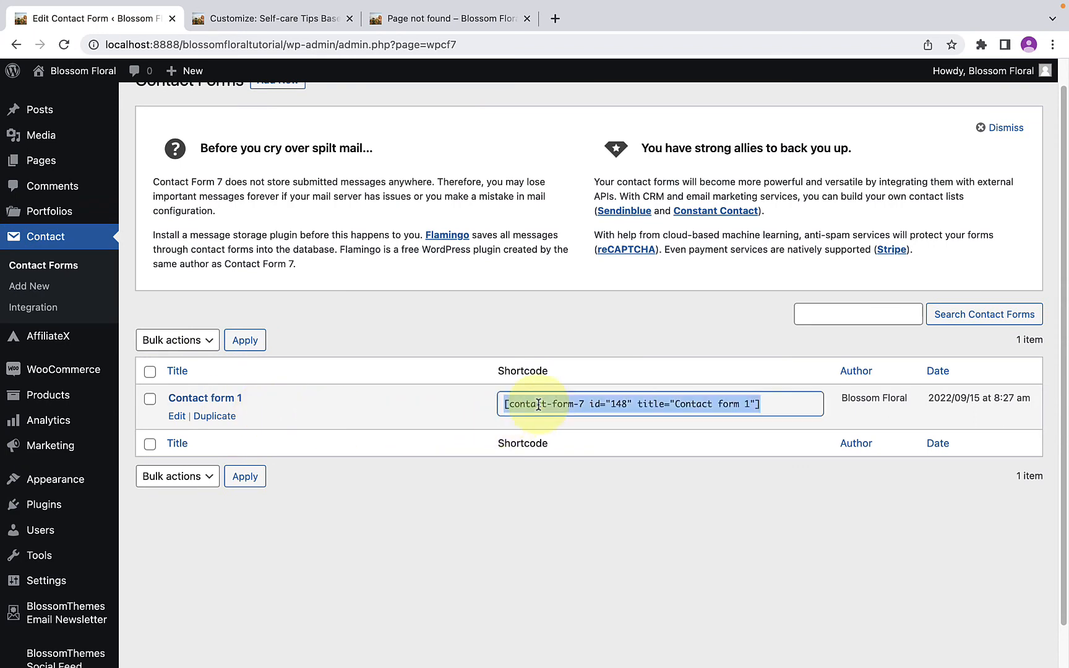
key("super+a")
right_click(539, 404)
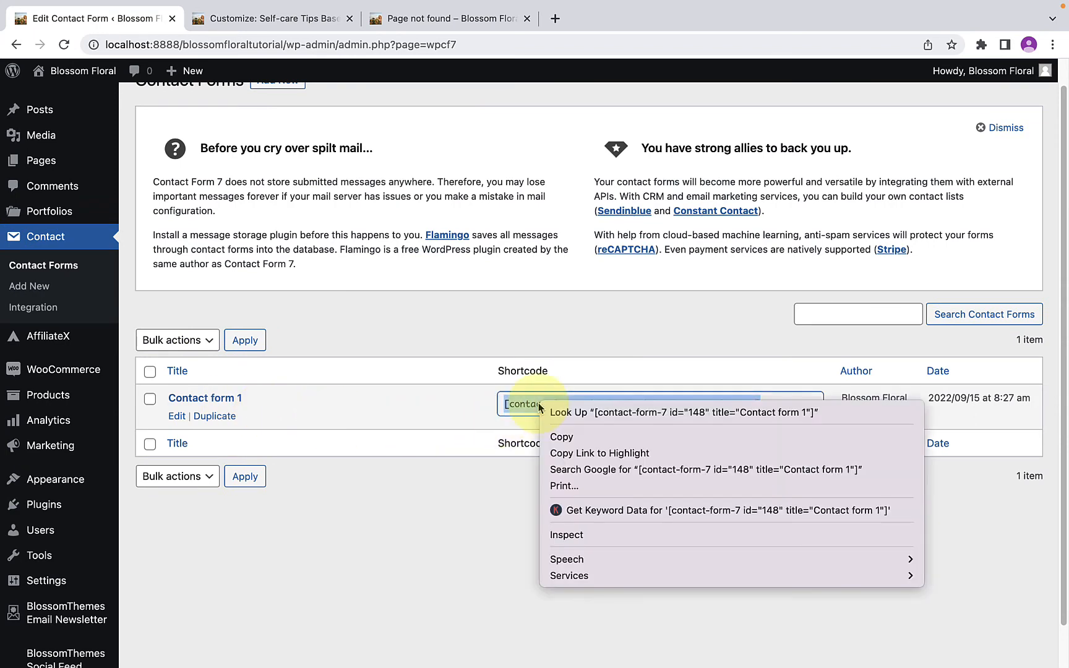
left_click(567, 436)
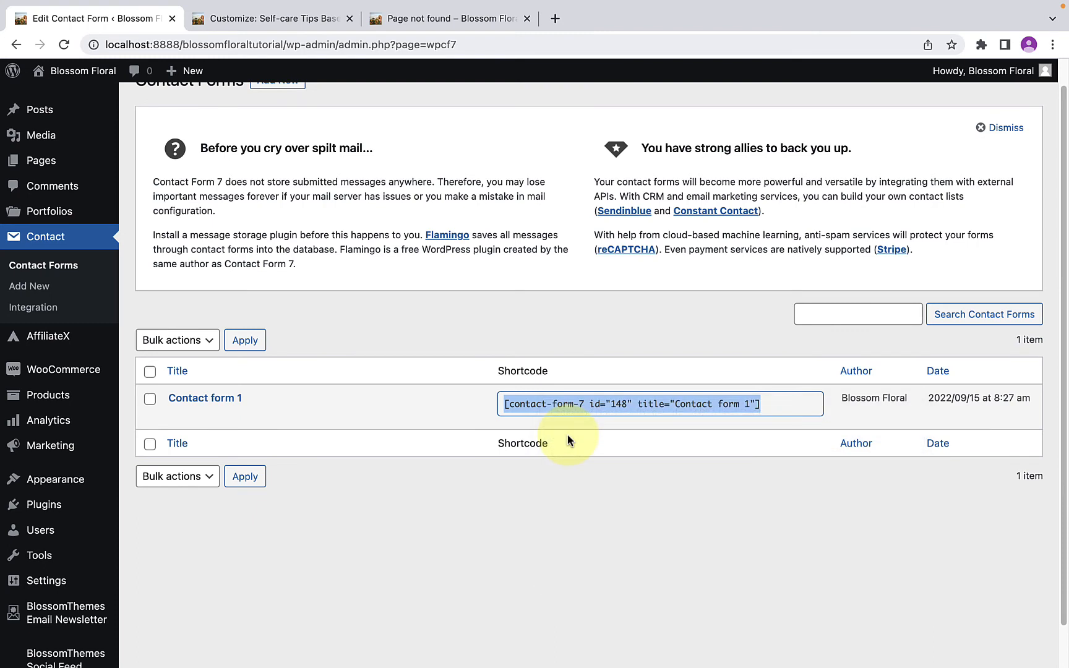
- Create a new page titled "Contact", paste the Contact form 1 shortcode into its body, and publish it
mouse_move(72, 161)
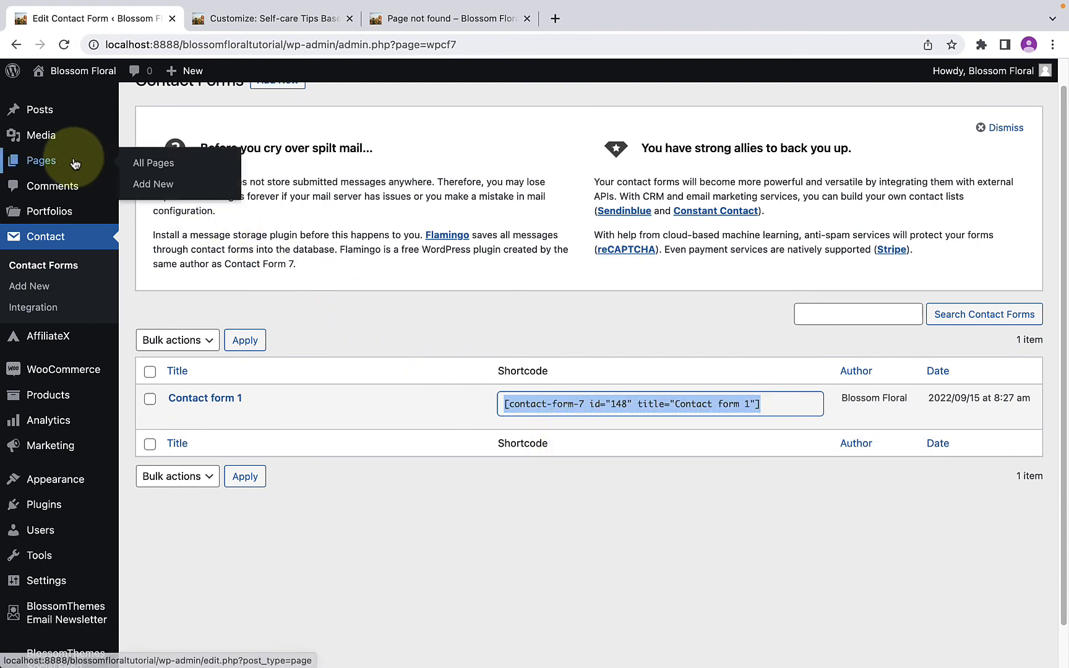
left_click(169, 185)
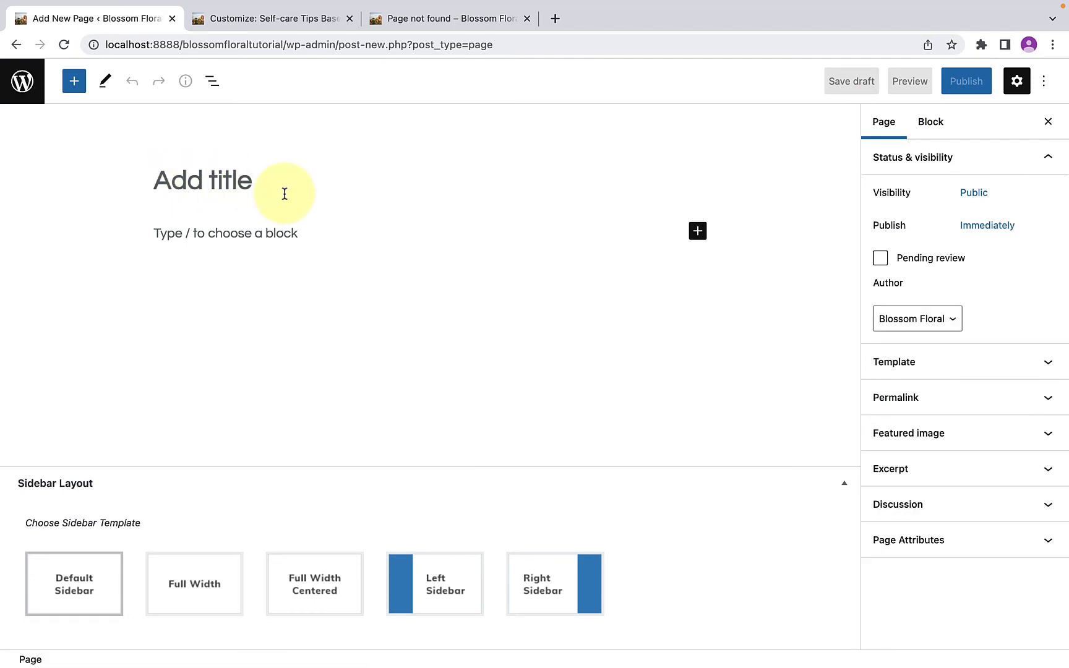
type("Contact")
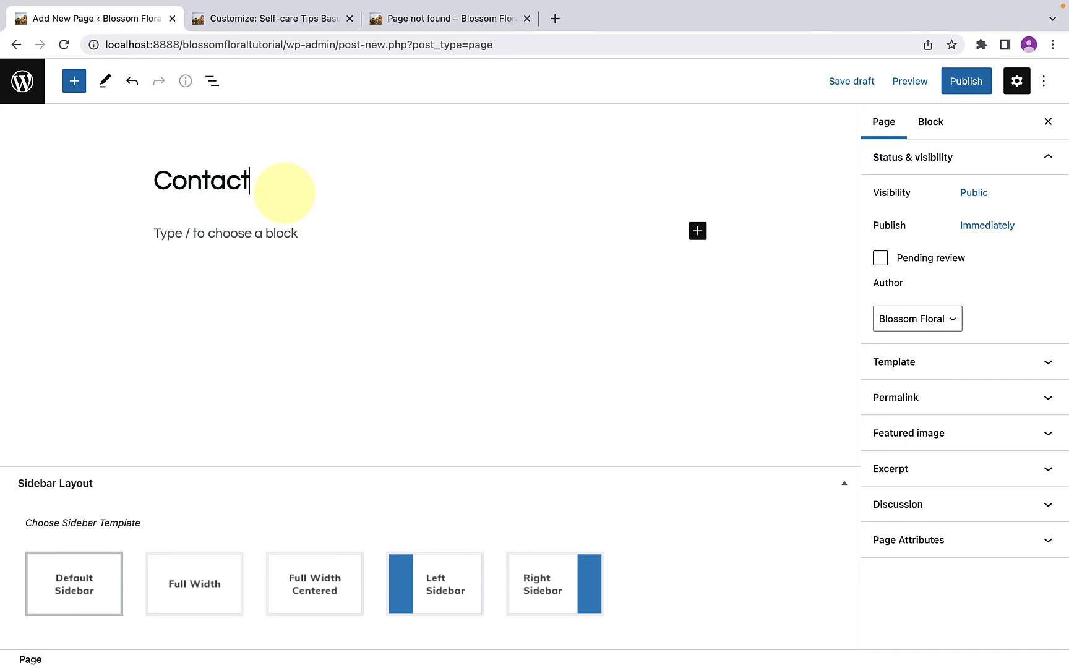
left_click(253, 234)
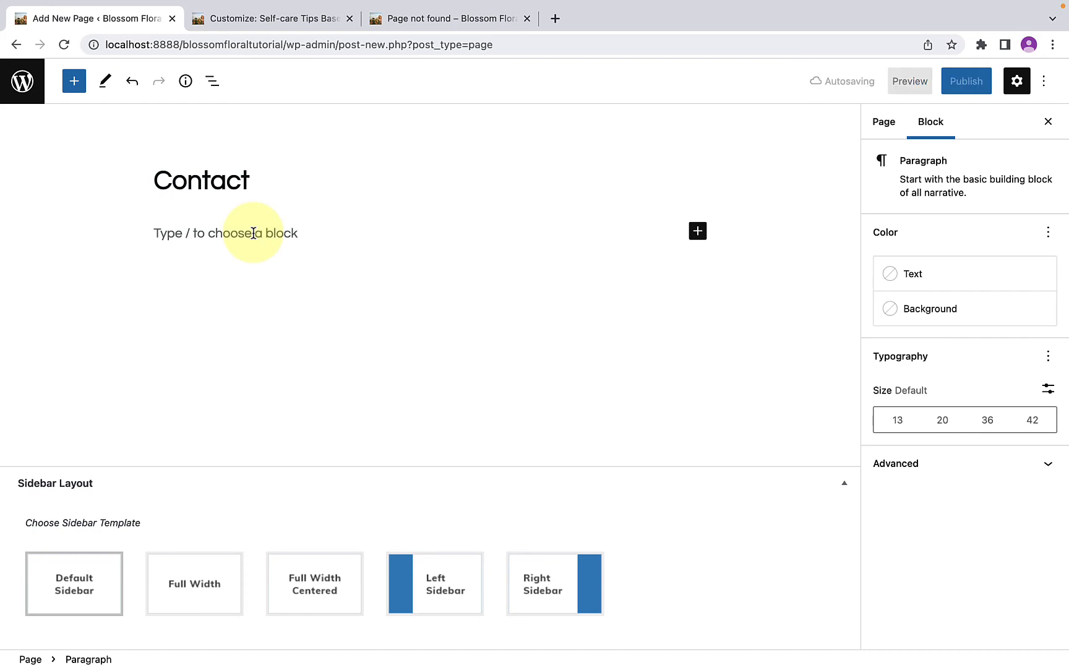
key("super+v")
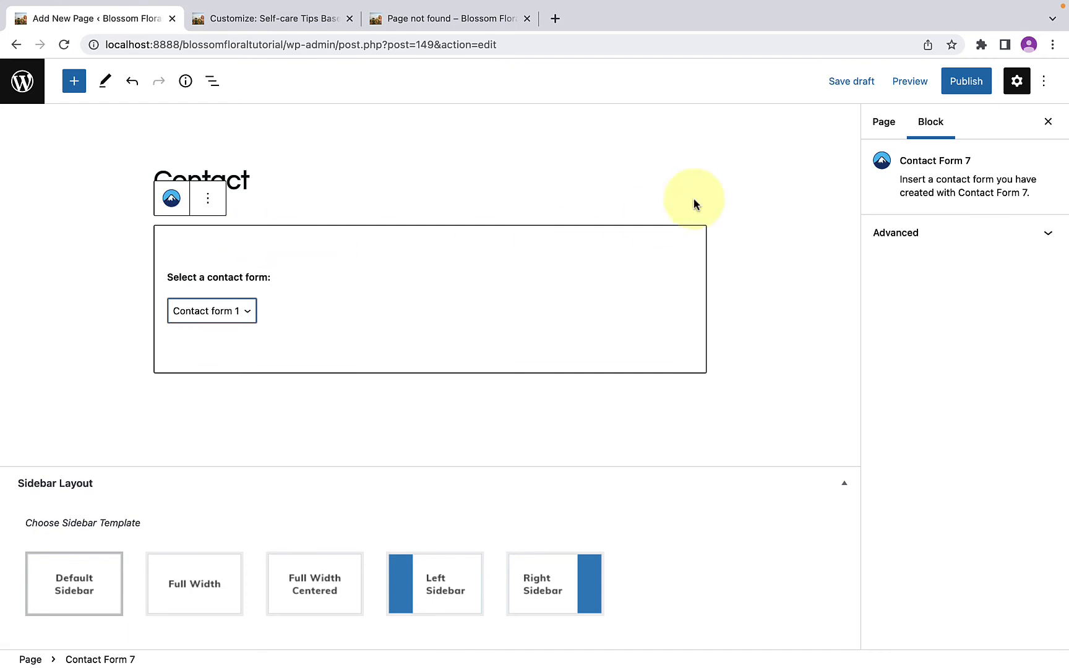
left_click(964, 82)
left_click(955, 89)
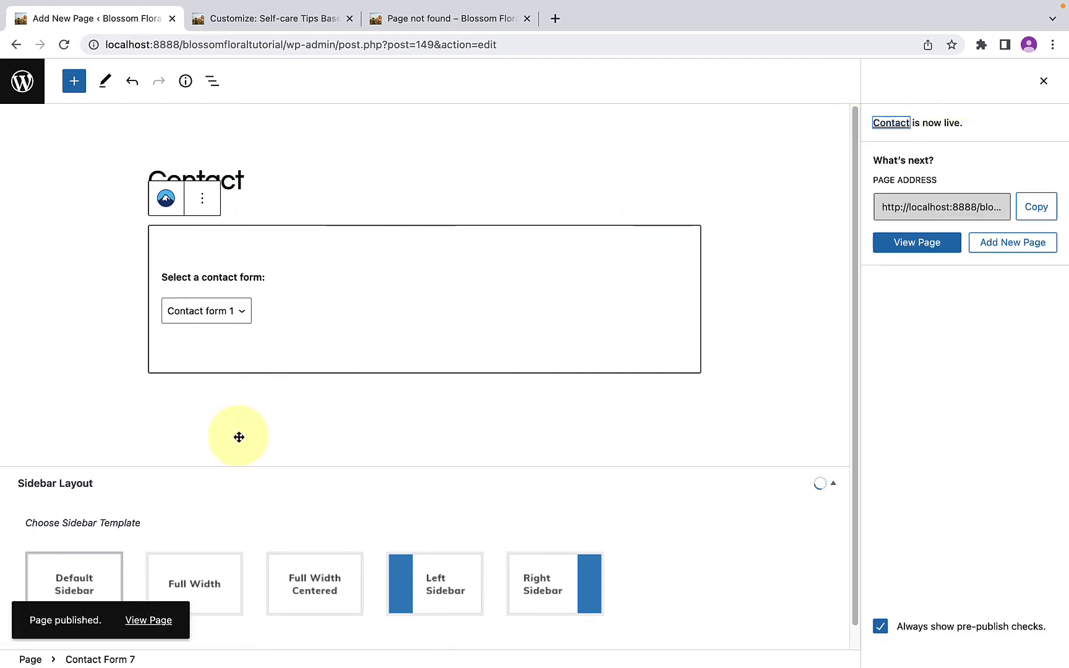
- View the published Contact page in a new browser tab, look over its form fields, and close the tab
right_click(168, 625)
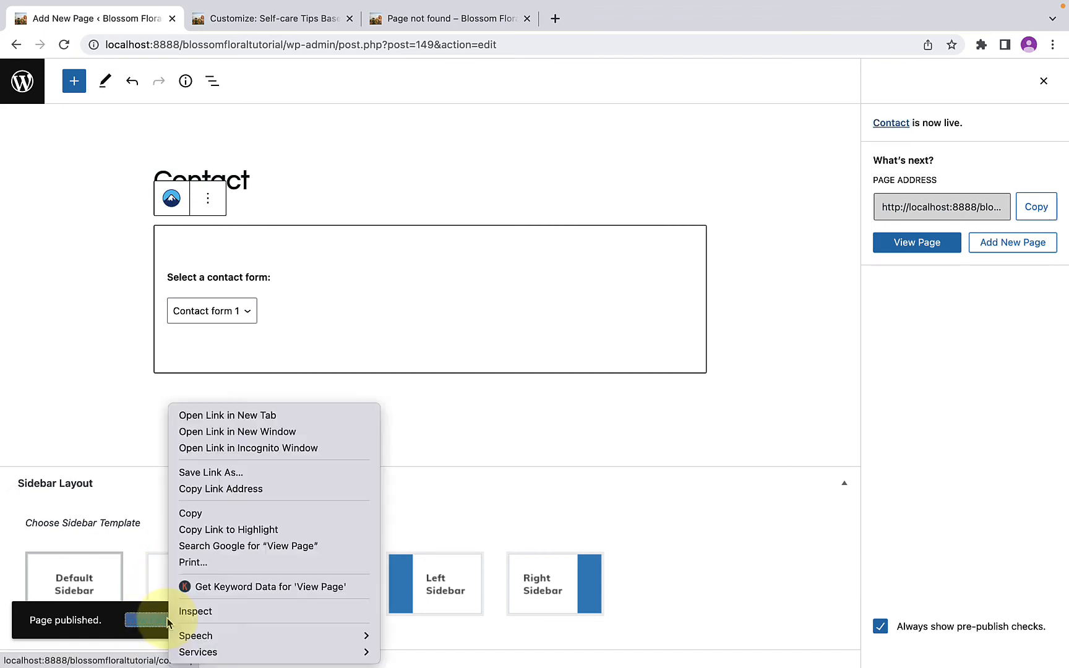
left_click(248, 419)
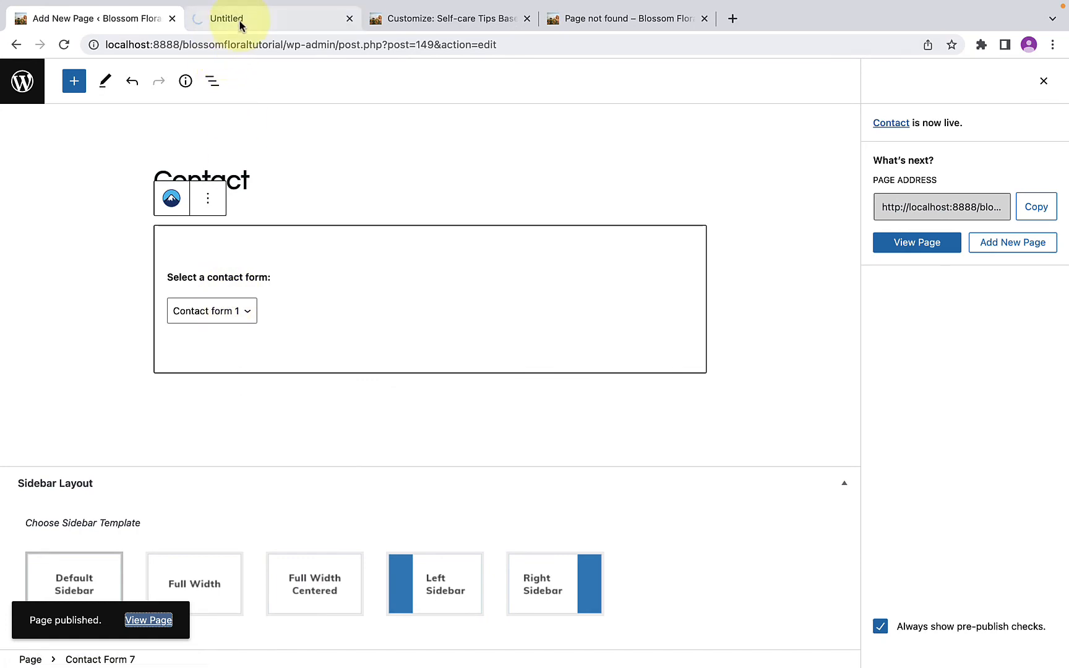
left_click(240, 25)
scroll(370, 430, "down", 5)
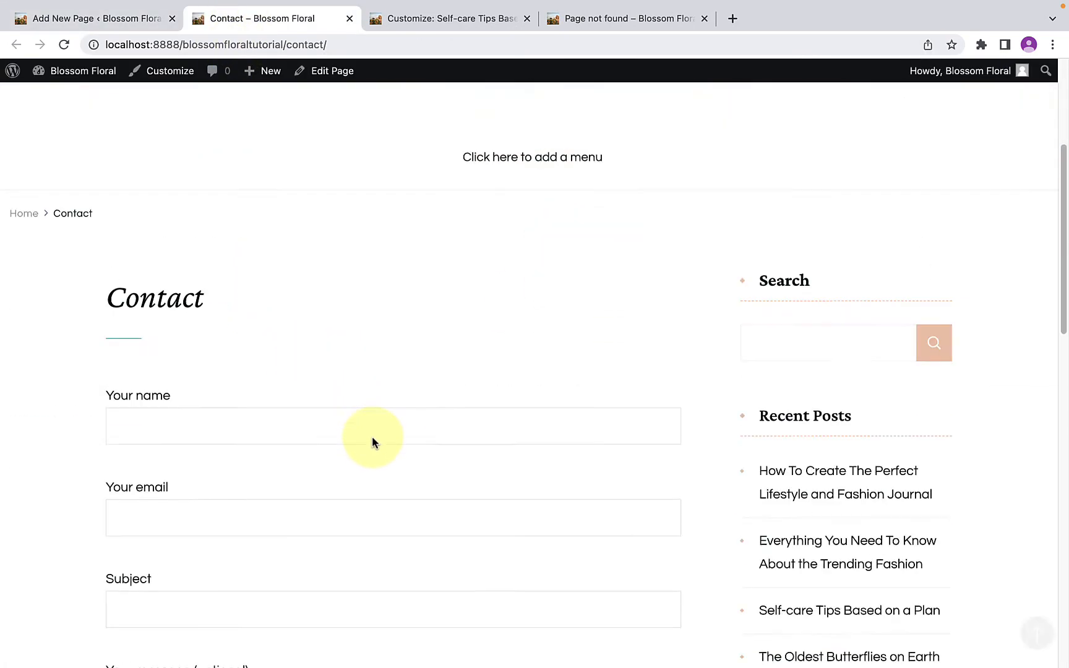
scroll(372, 438, "down", 5)
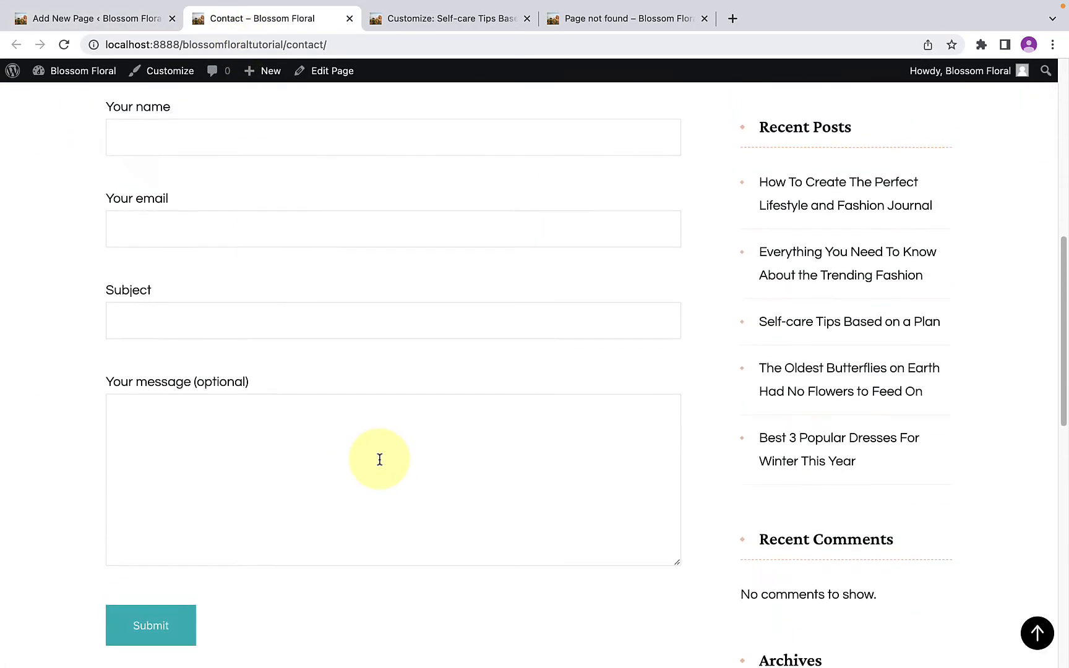
scroll(380, 461, "up", 2)
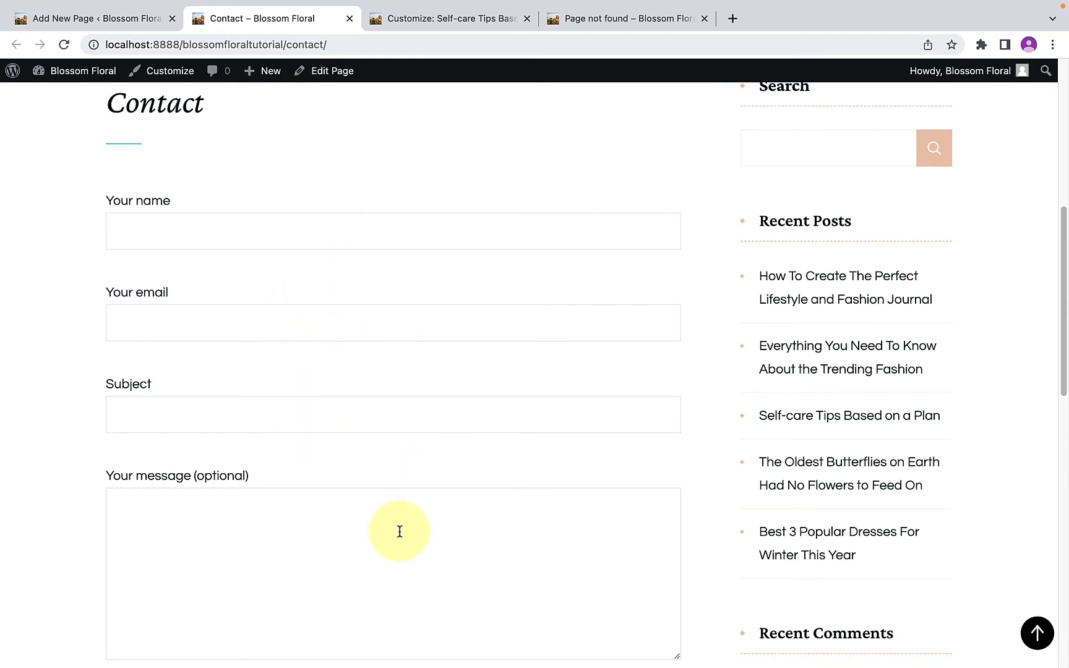
left_click(350, 19)
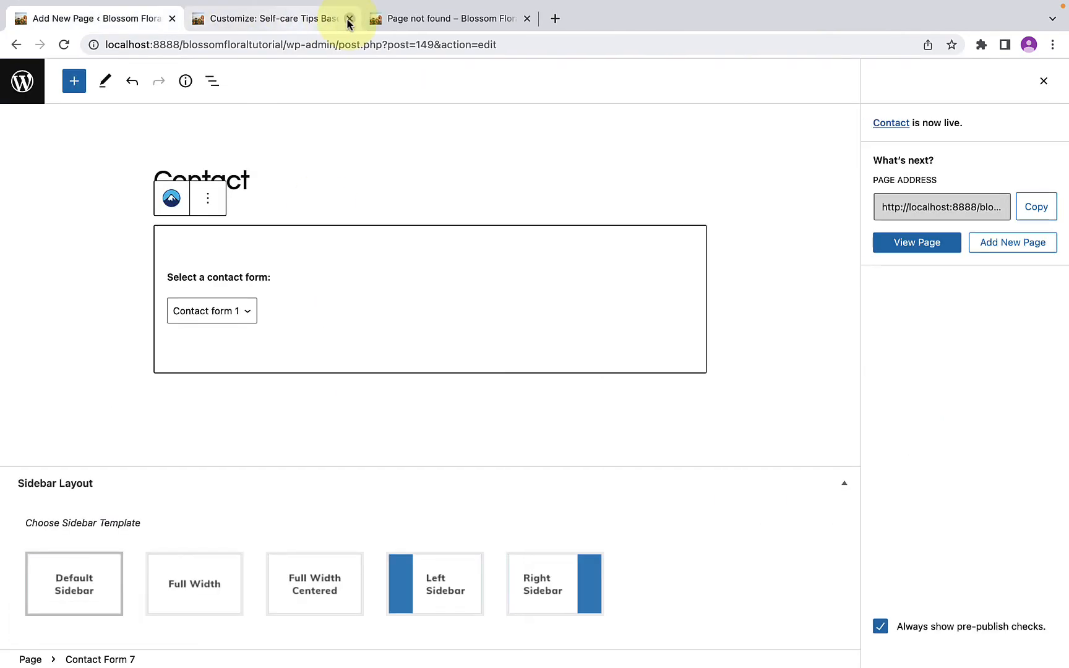
- Reload the Customizer and create a new menu named "Primary Menu" assigned to the Primary location
left_click(274, 21)
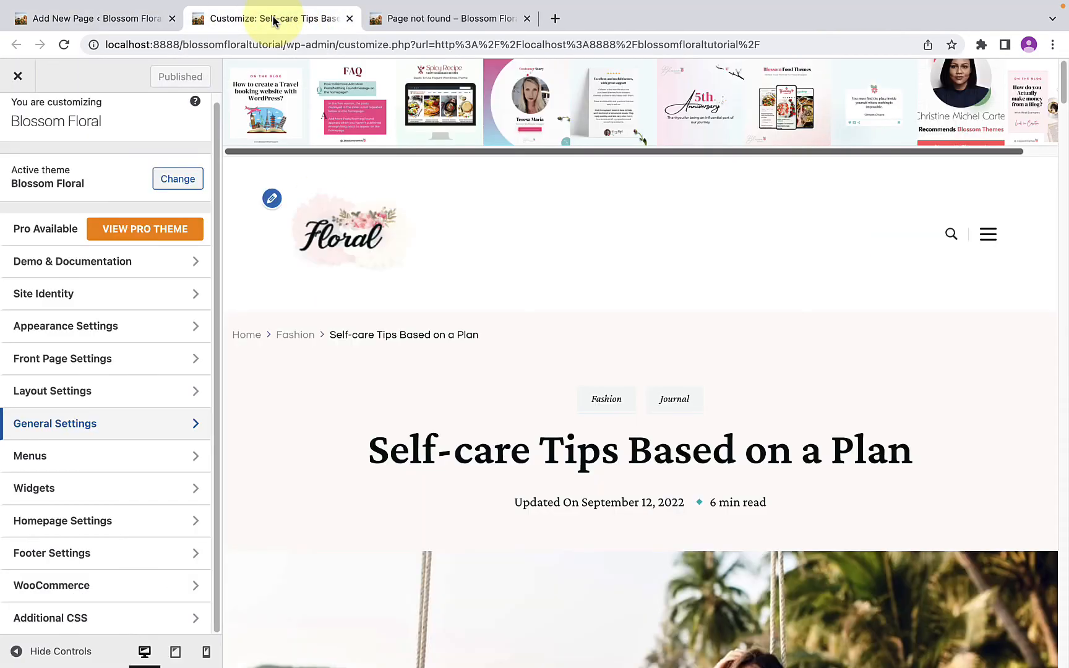
left_click(64, 45)
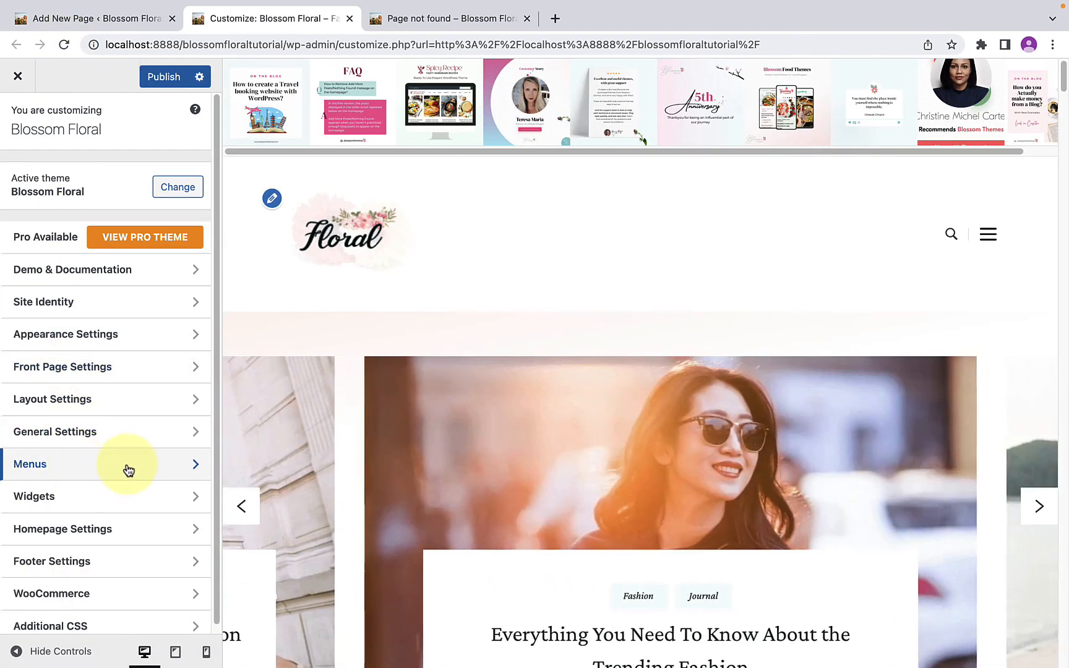
left_click(128, 471)
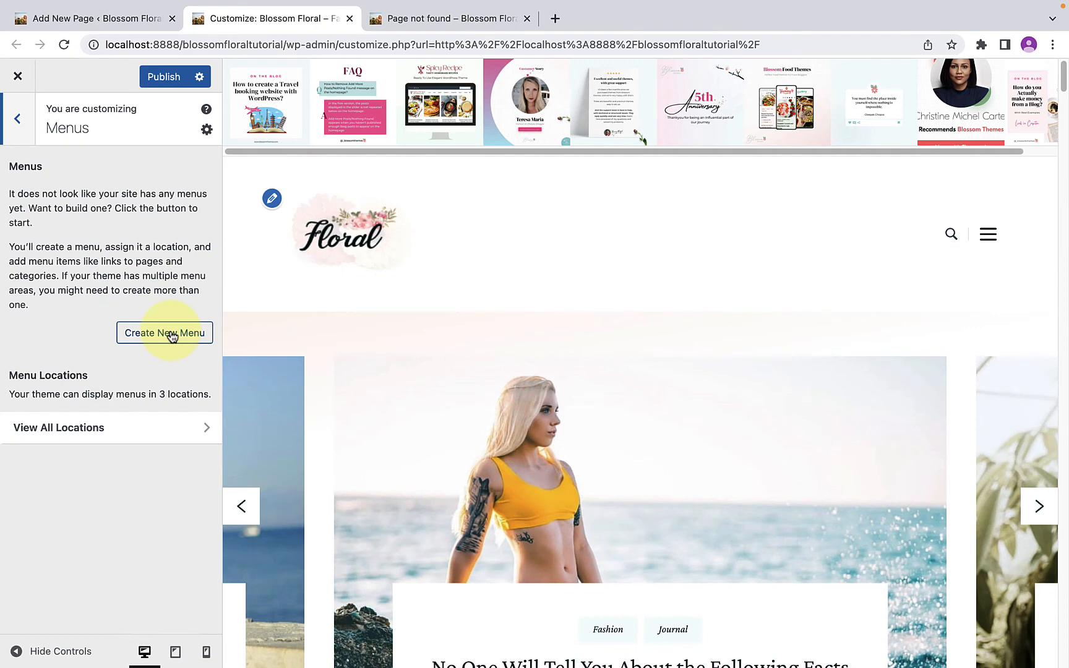
left_click(170, 334)
left_click(55, 190)
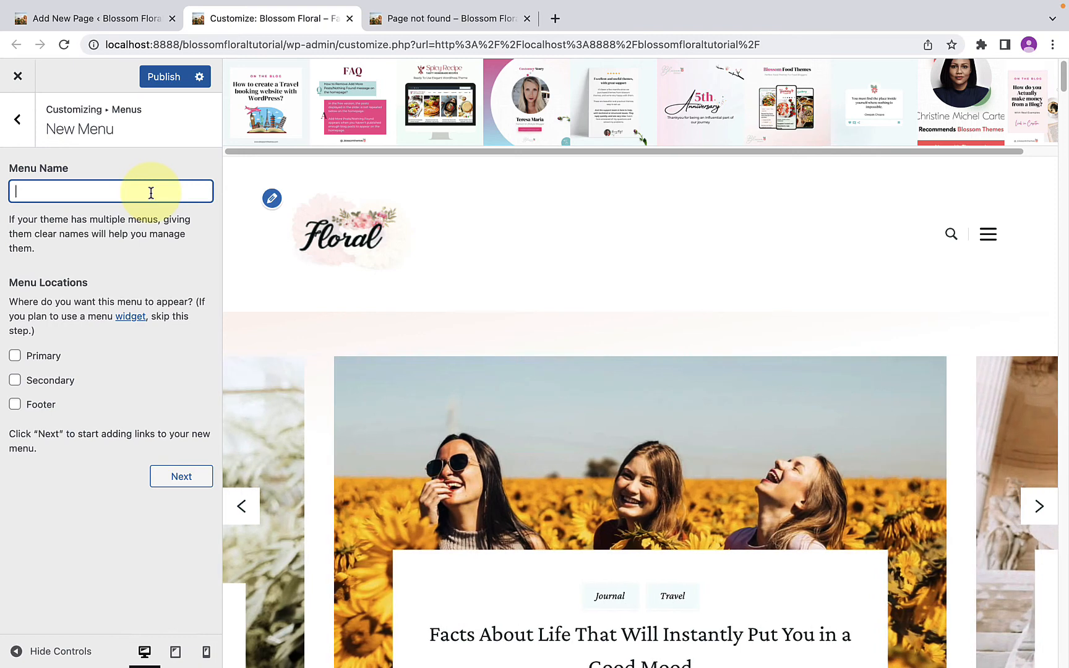
type("Primary Menu")
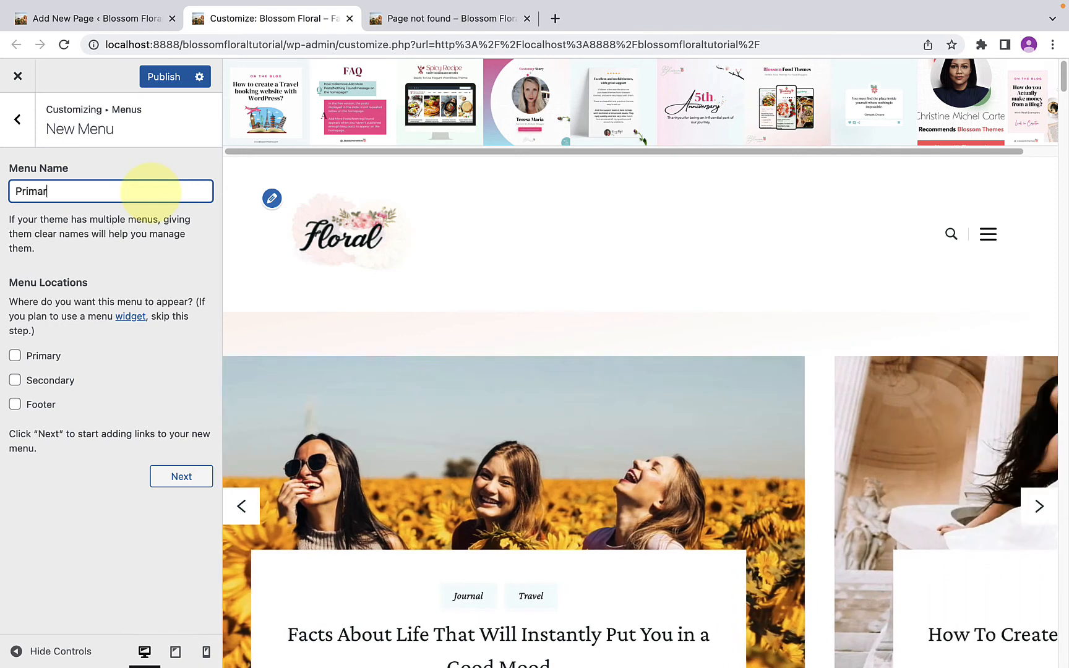
left_click(64, 295)
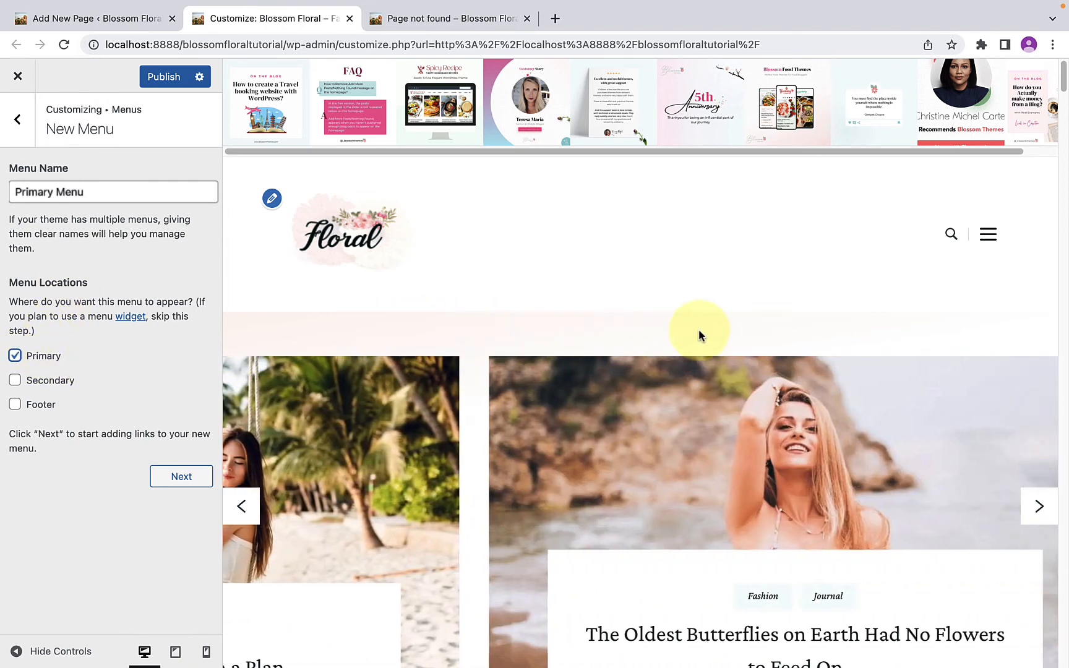
left_click(182, 476)
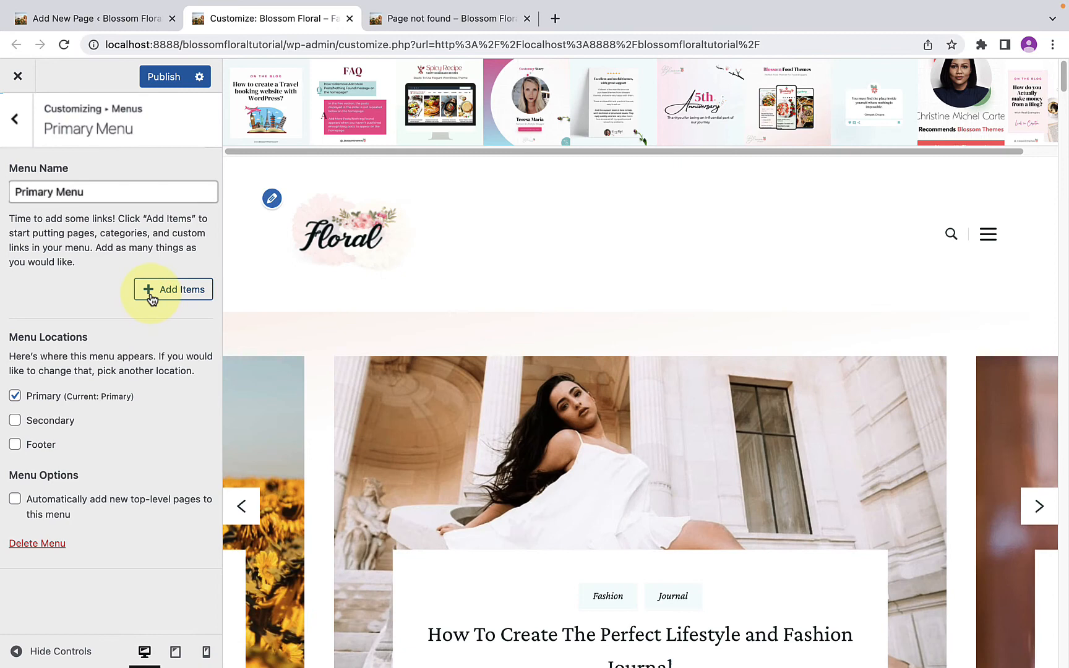
- Add the Home custom link and the Contact and Behind the Blog pages to Primary Menu
left_click(152, 299)
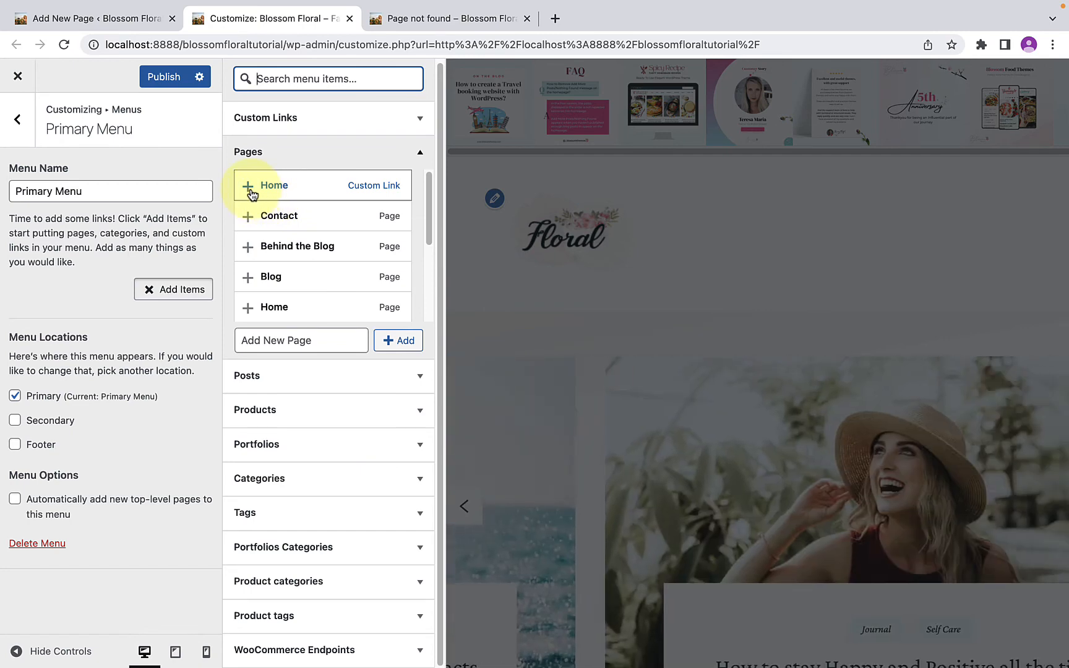
left_click(250, 189)
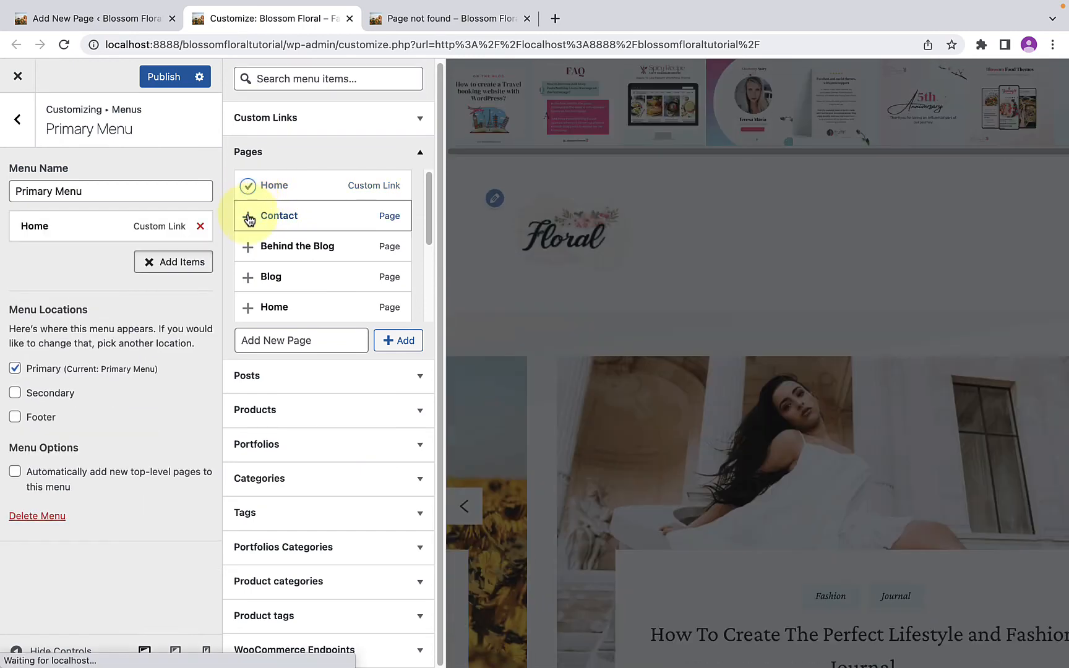
left_click(248, 218)
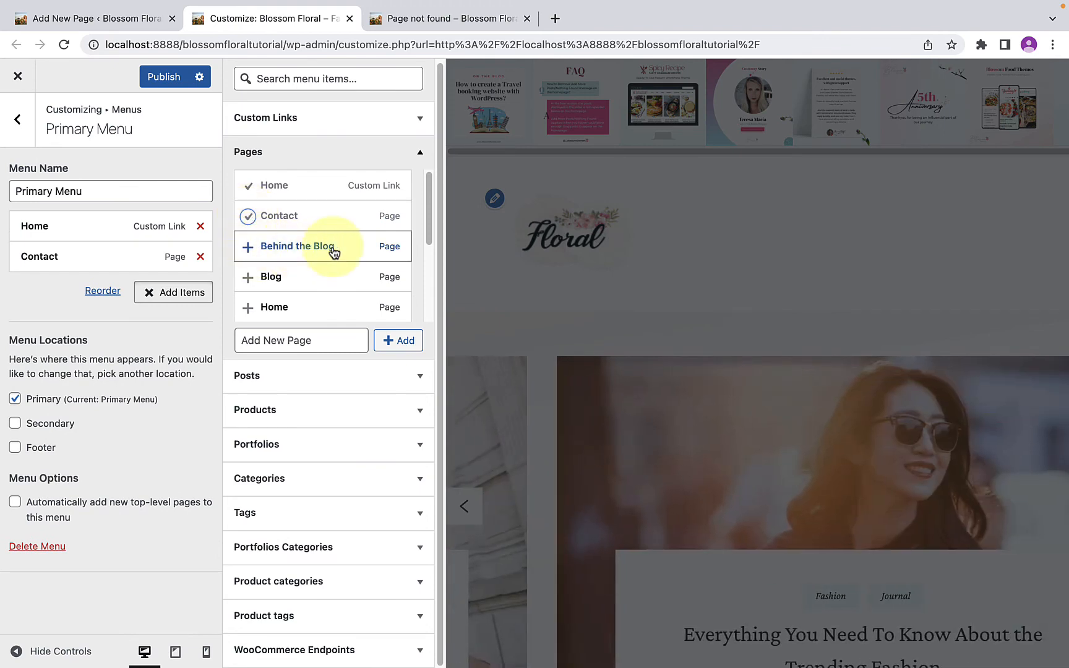
left_click(249, 249)
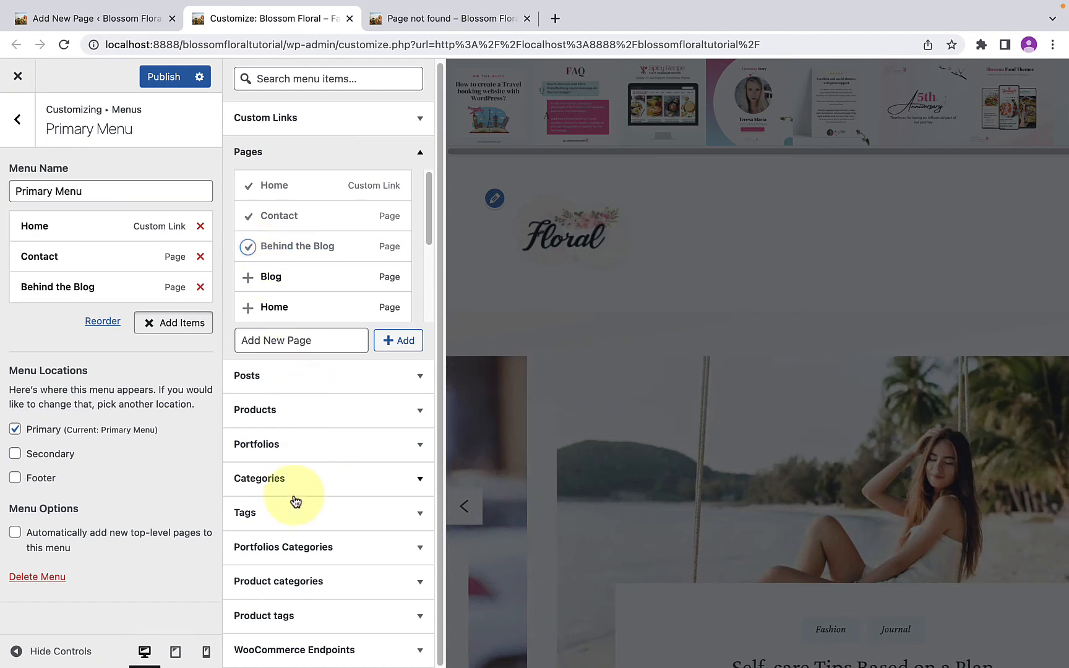
- Add the Journal and Fashion categories to Primary Menu and finish adding items
left_click(266, 479)
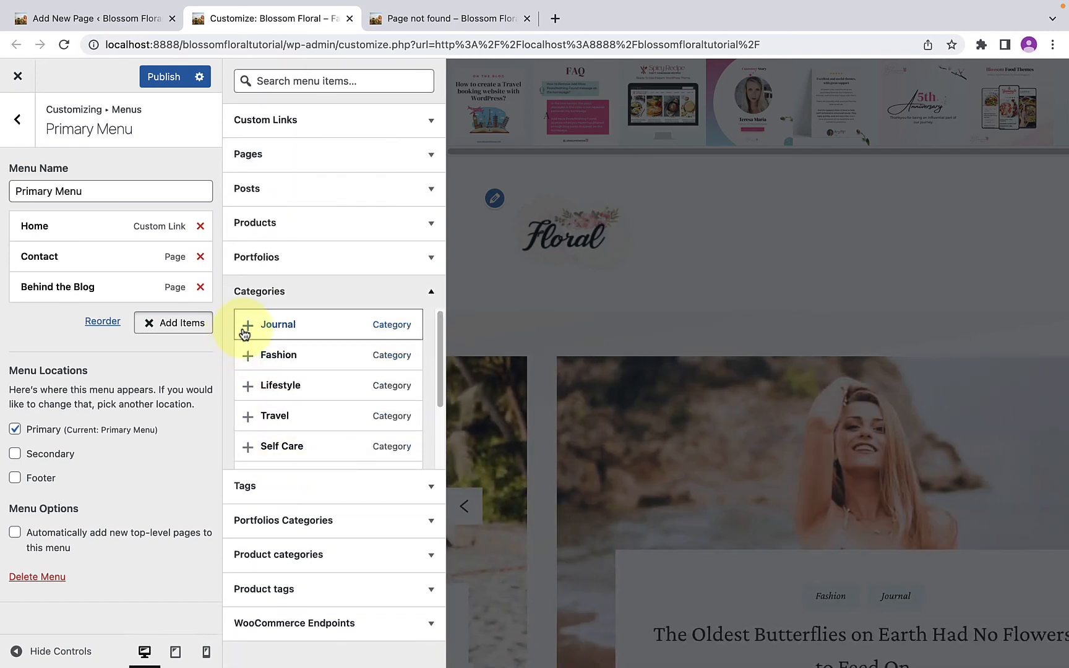
left_click(248, 328)
left_click(248, 357)
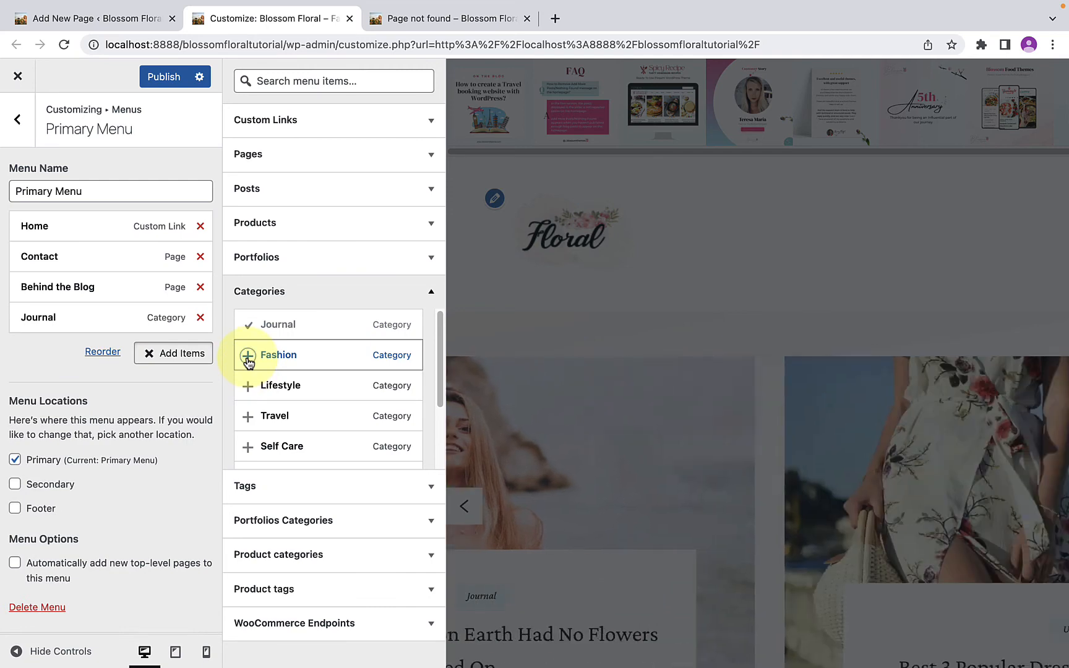
left_click(38, 392)
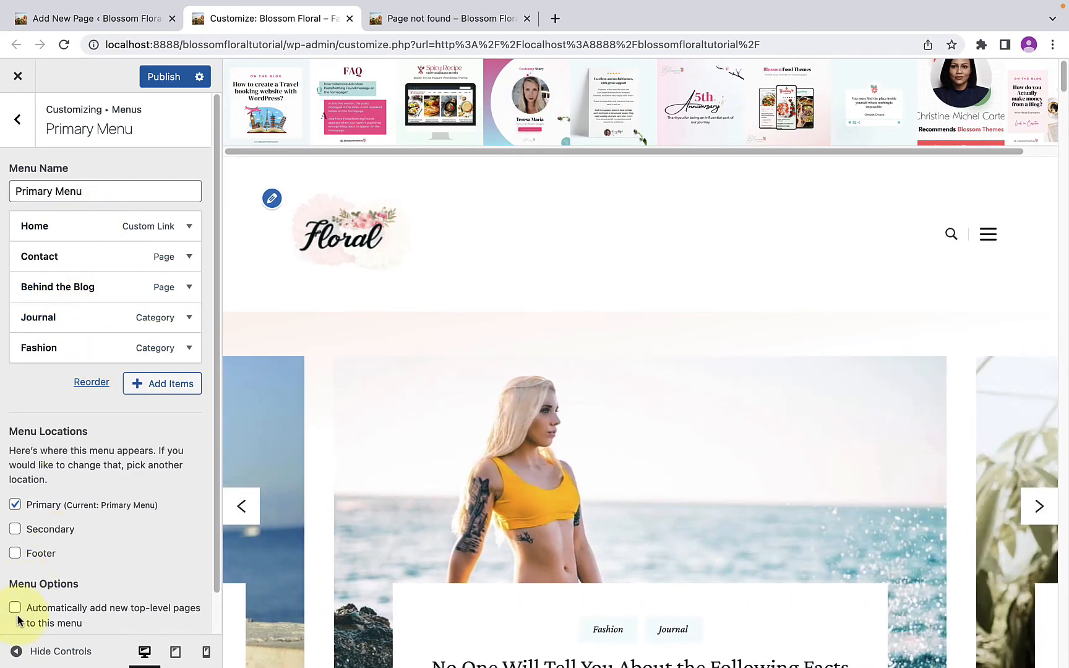
- Preview the site's menu at full width, and move the Contact item to the end of Primary Menu
left_click(16, 652)
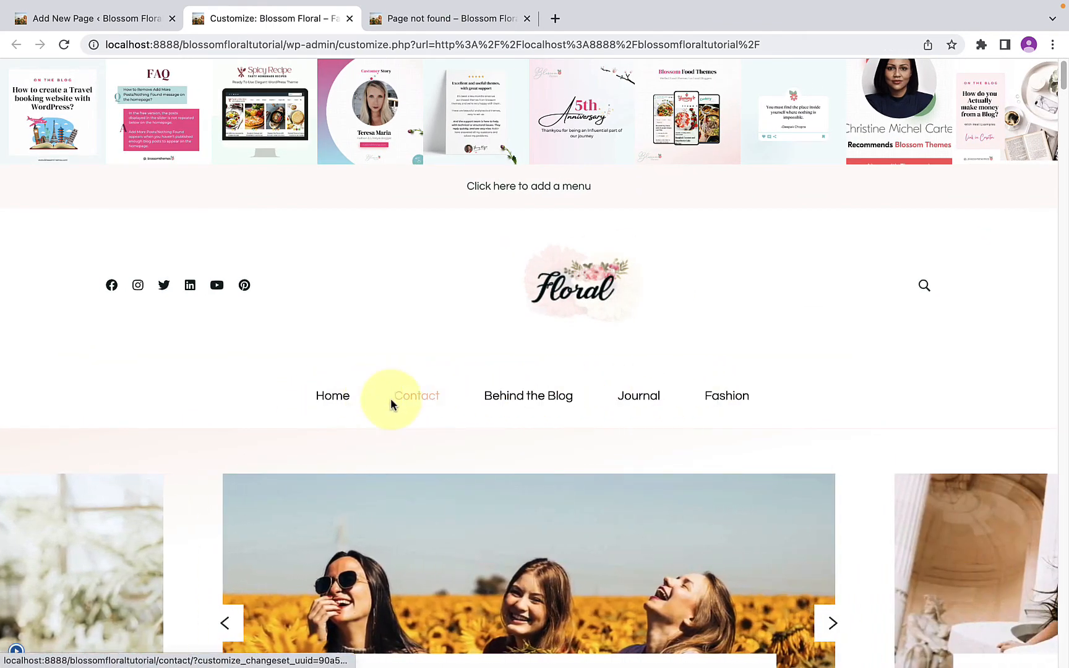
left_click(16, 651)
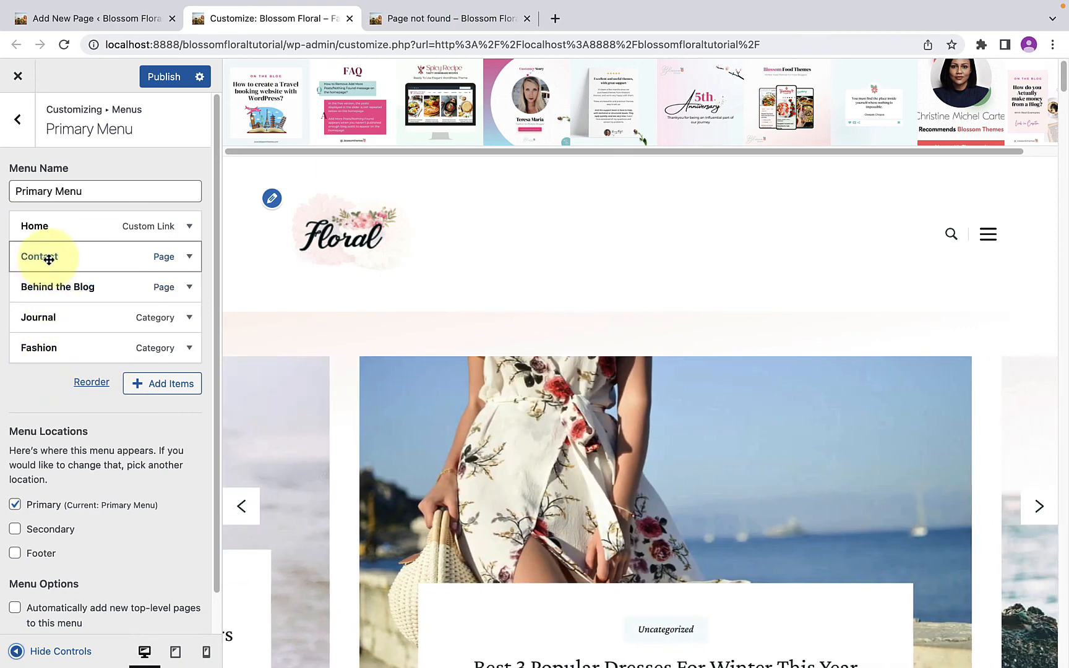
mouse_move(49, 256)
left_mouse_down()
mouse_move(50, 351)
mouse_move(48, 253)
left_mouse_up()
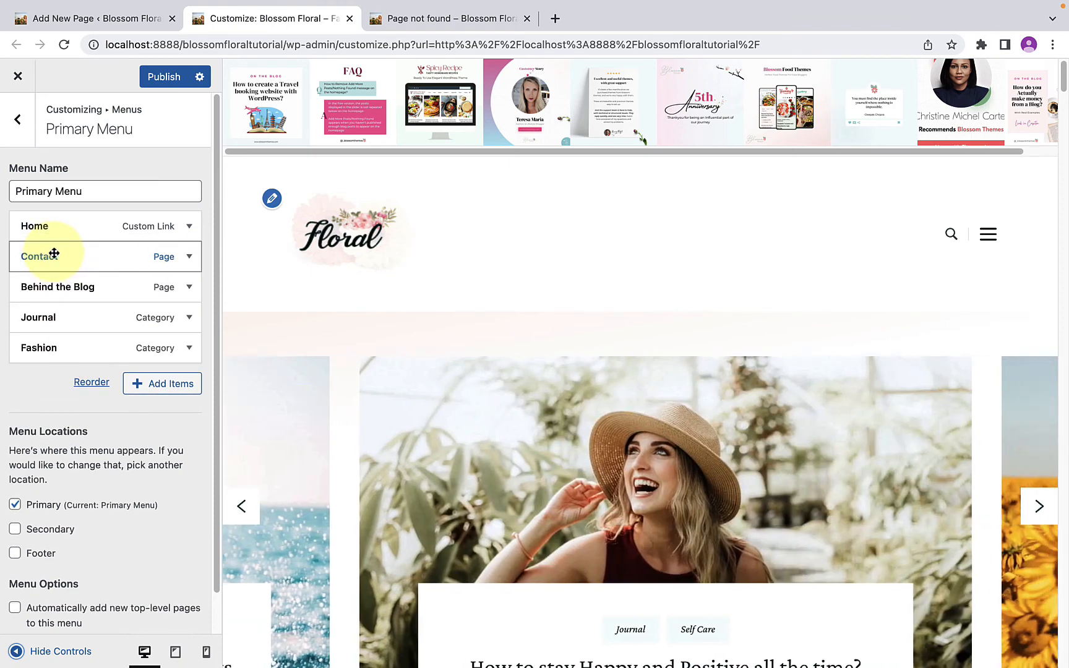
left_click_drag(54, 253, 54, 346)
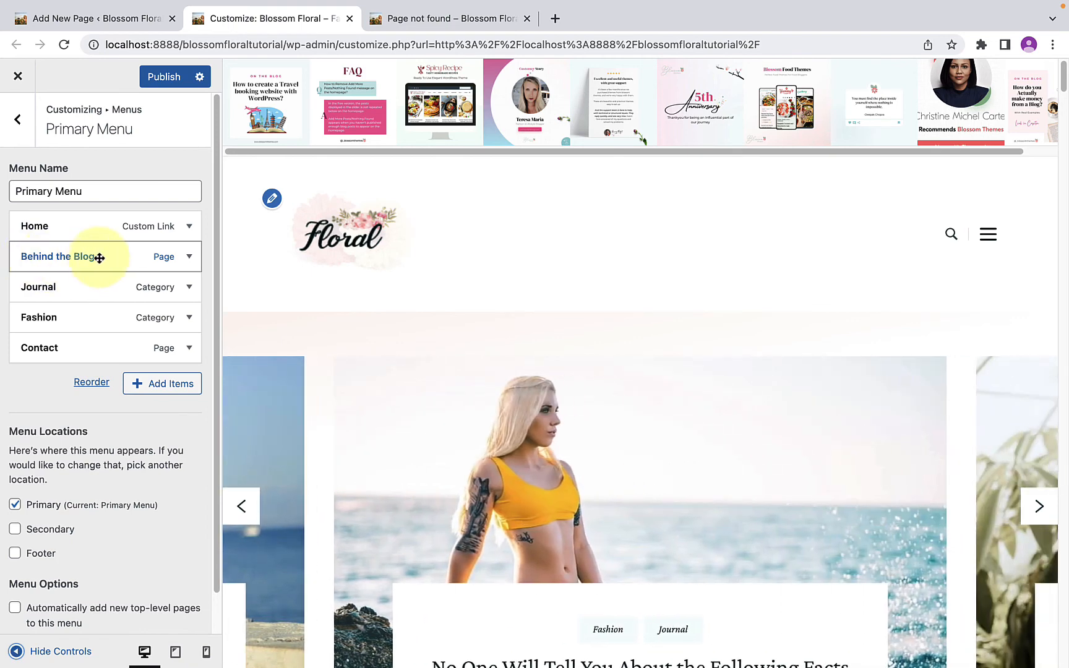
- Change the navigation label of the Behind the Blog item in Primary Menu to "About" and collapse the item
left_click(99, 258)
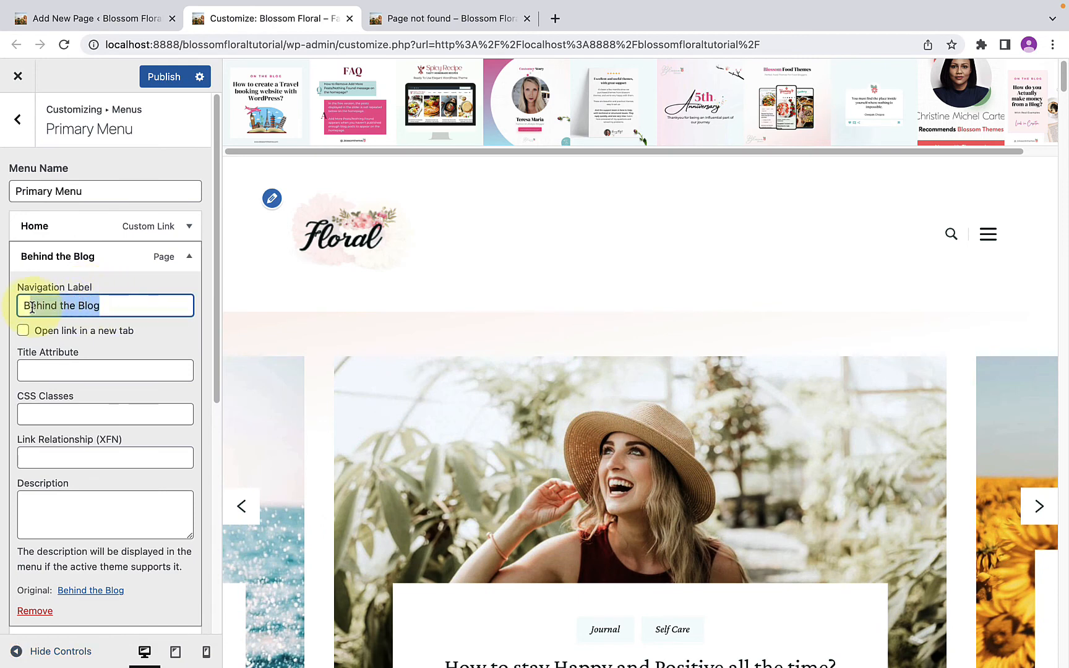
left_click_drag(32, 307, 26, 307)
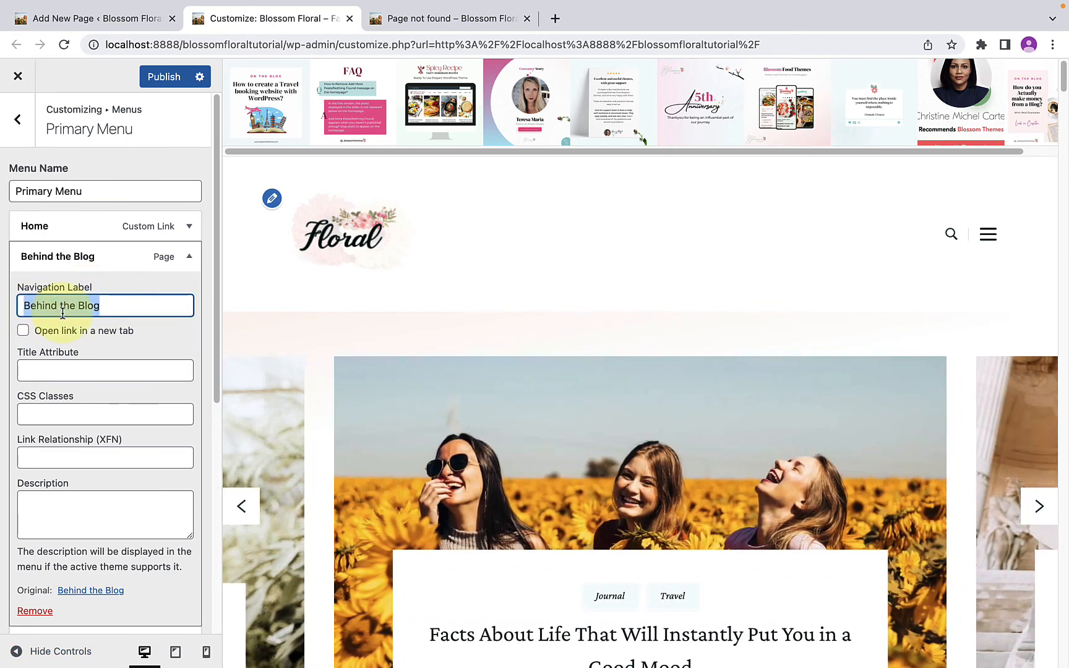
left_click(62, 309)
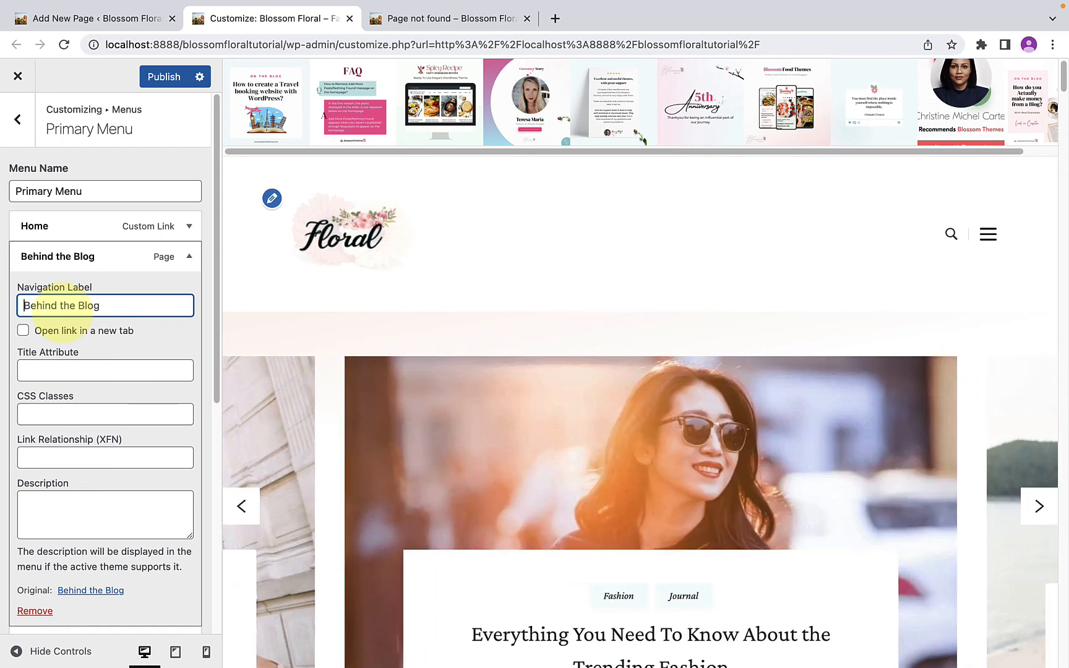
triple_click(62, 307)
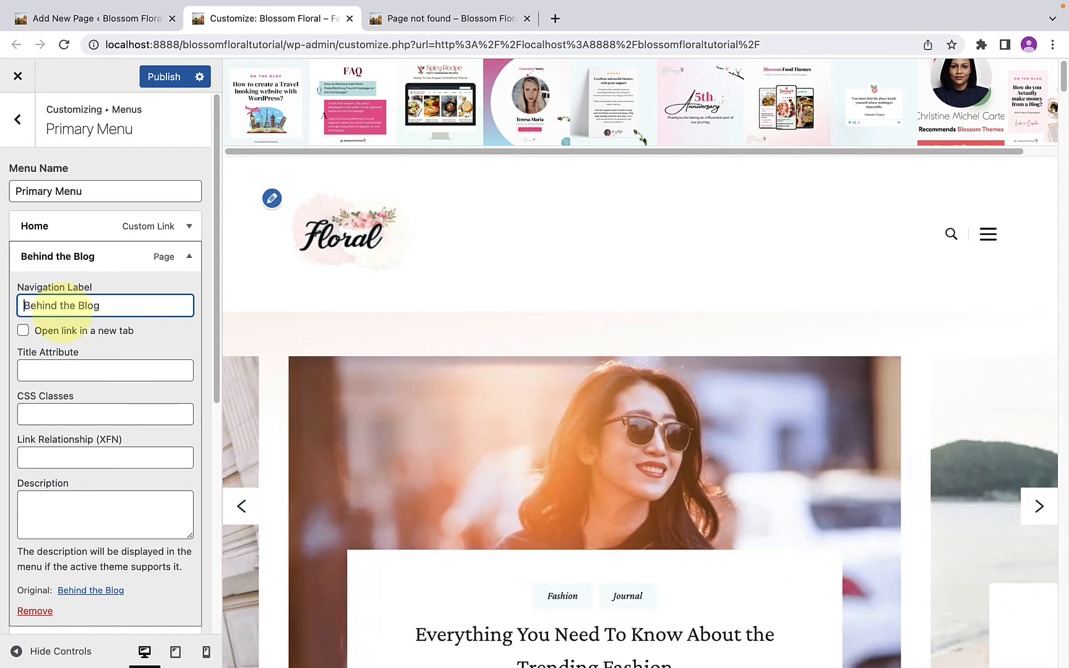
type("Abou")
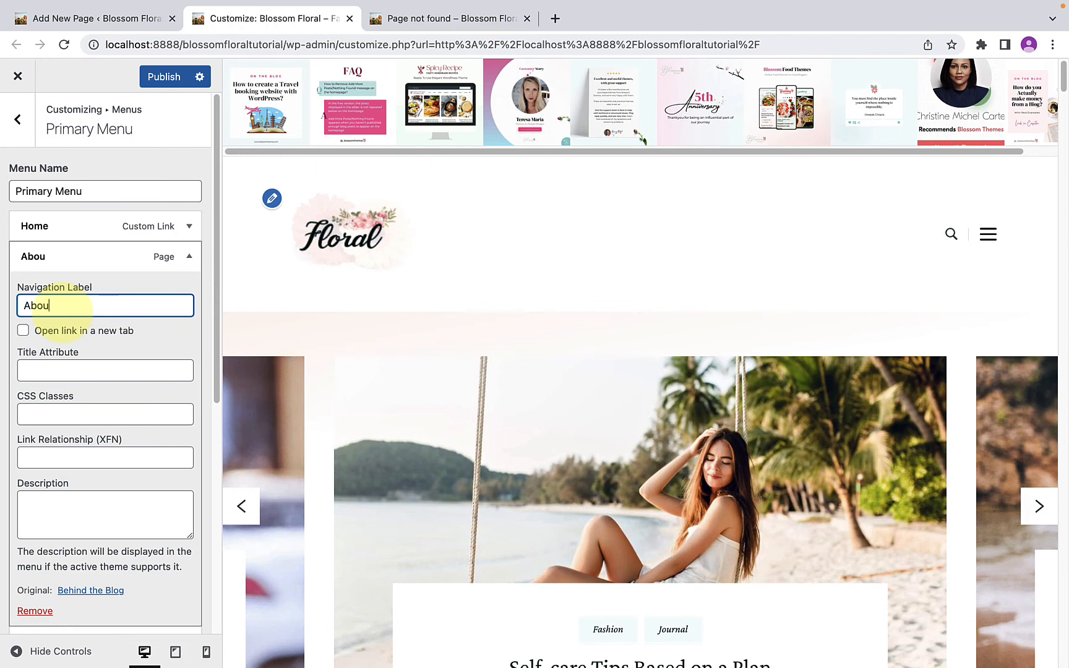
type("t")
left_click(99, 265)
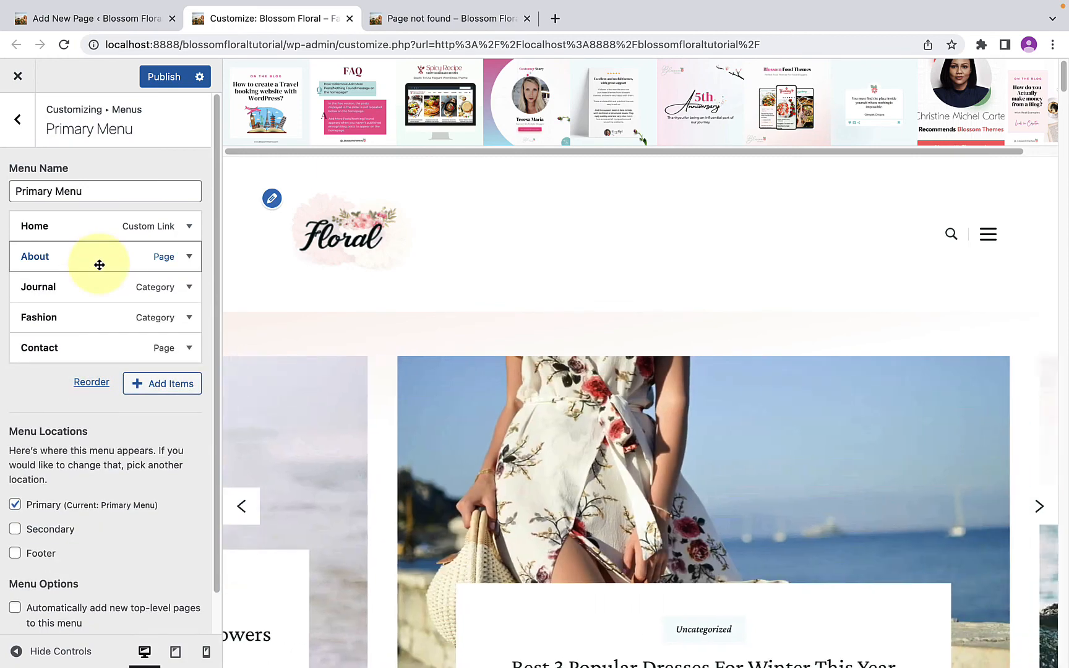
- Preview the site header at full width, and publish the Primary Menu changes
left_click(17, 653)
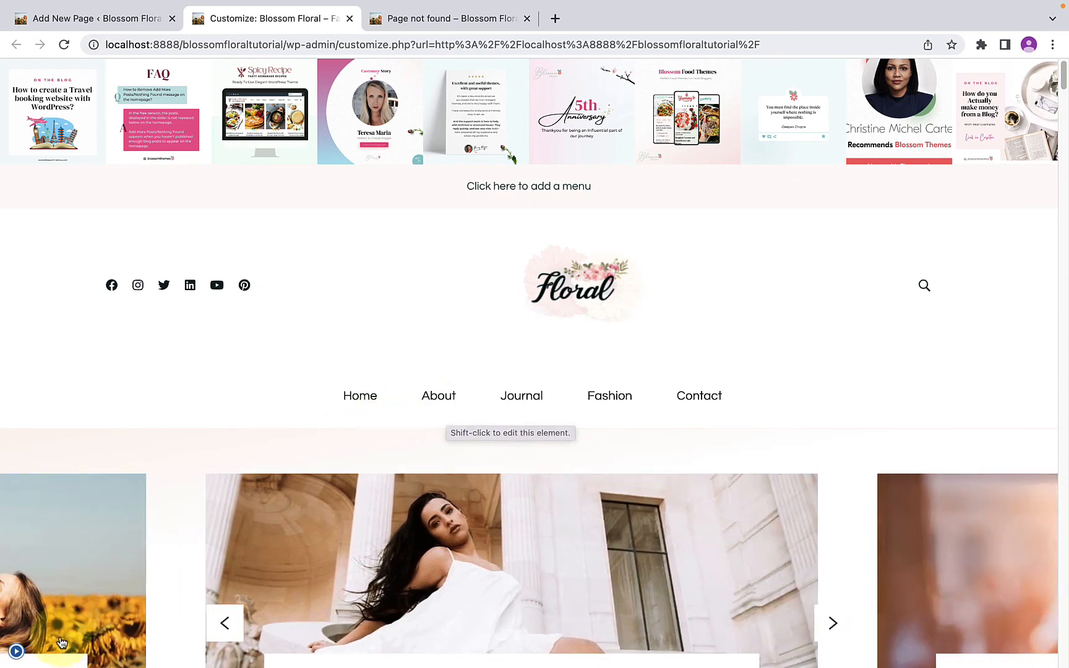
left_click(15, 652)
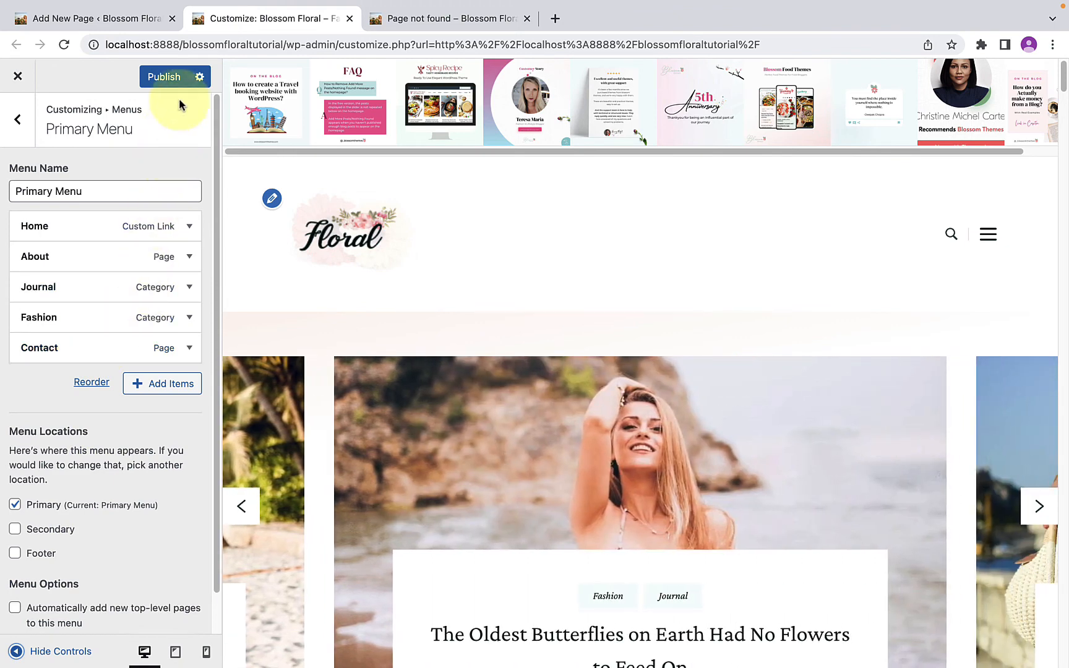
left_click(172, 79)
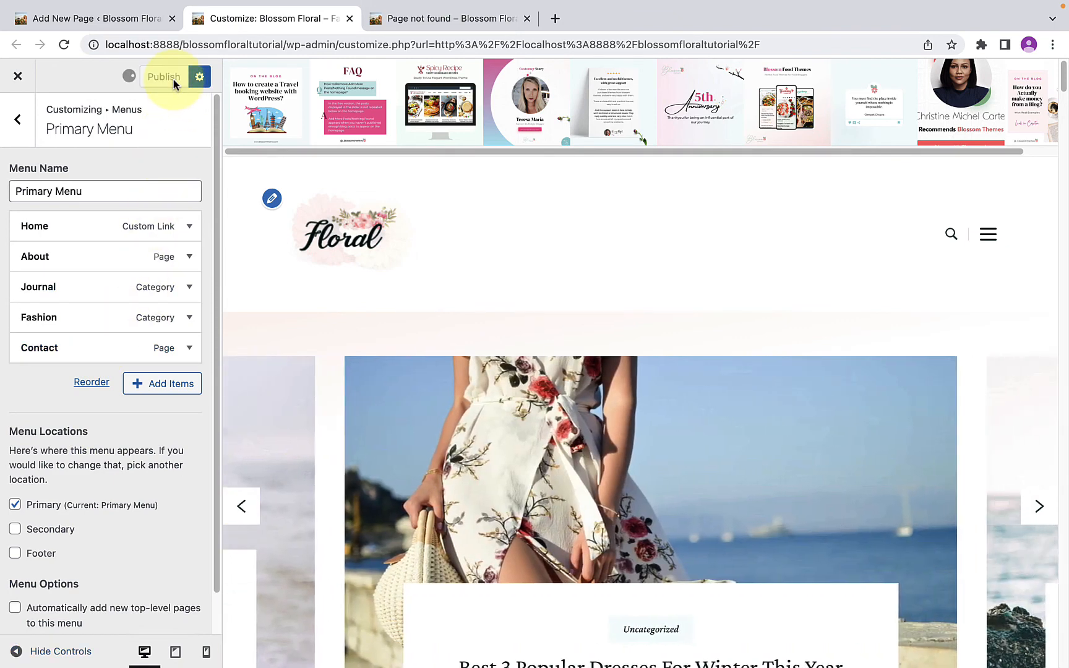
- Create a new menu named "Secondary Menu" assigned to the Secondary location
left_click(11, 138)
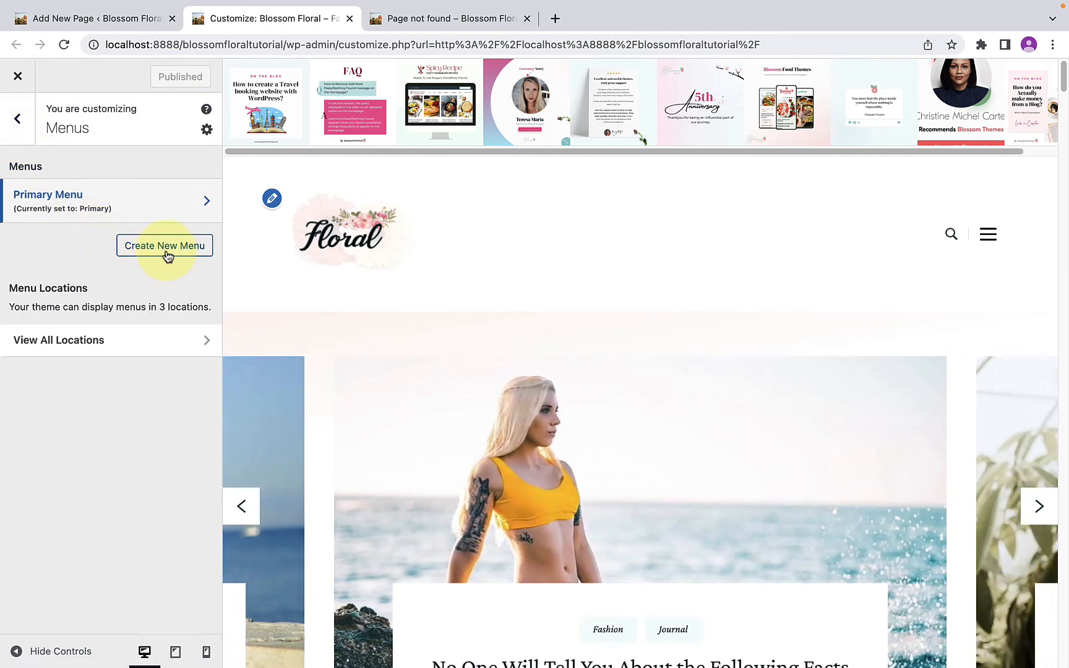
left_click(167, 250)
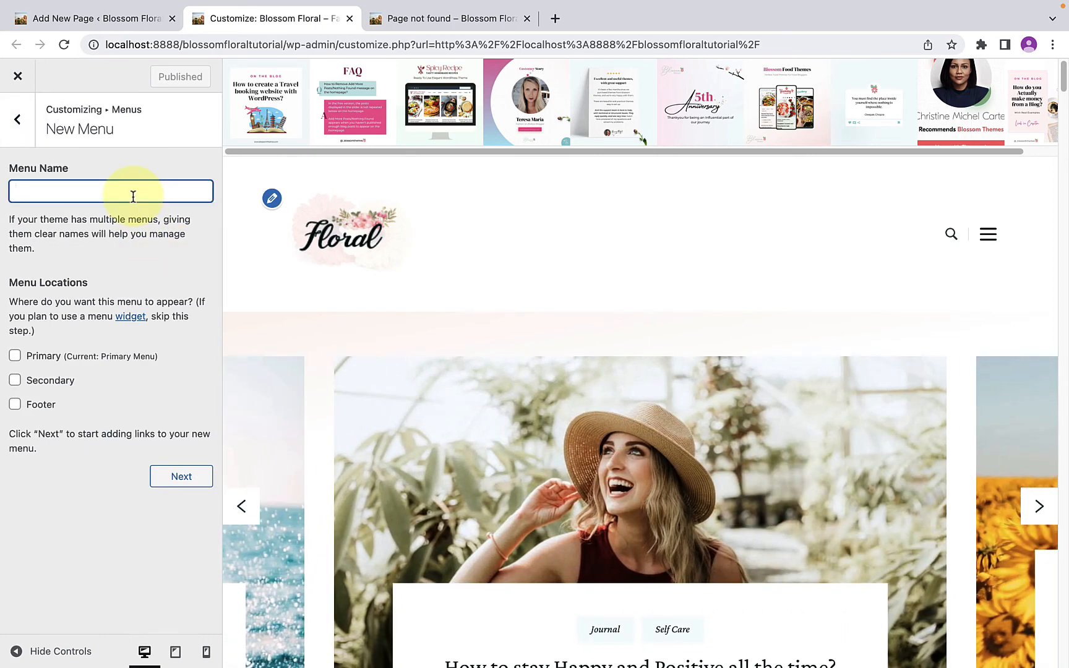
type("Secondar")
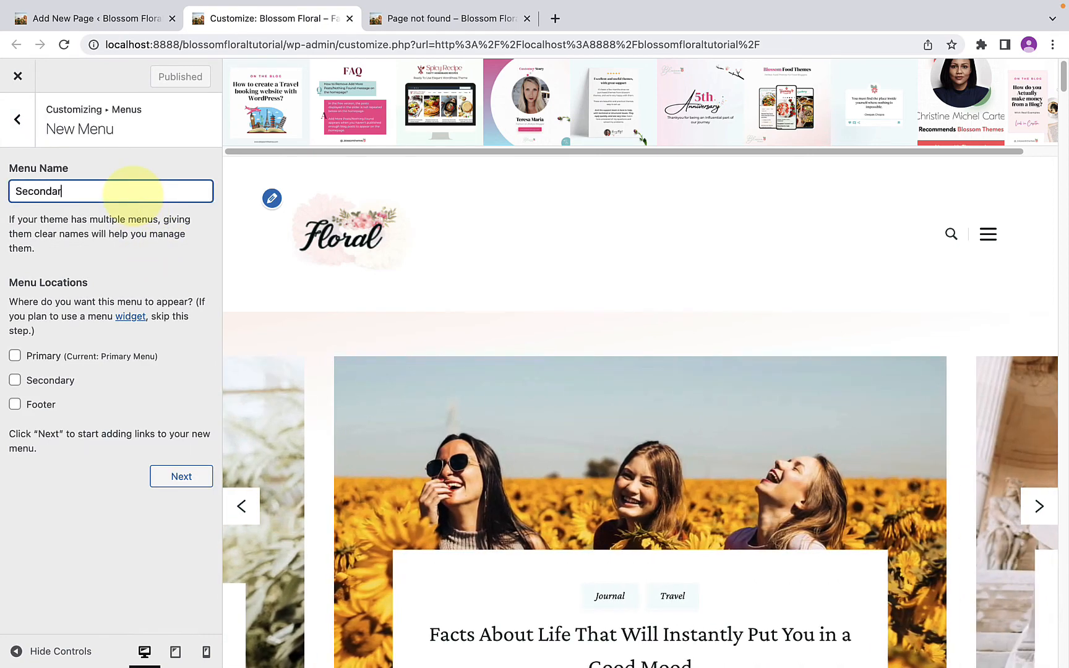
type("y Menu")
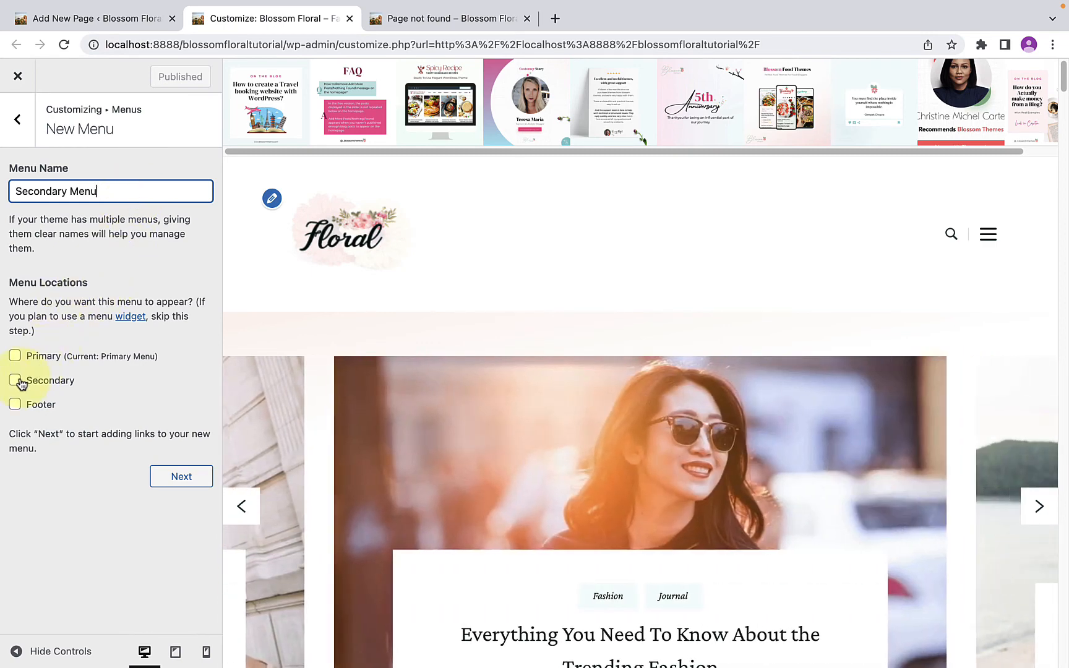
left_click(184, 476)
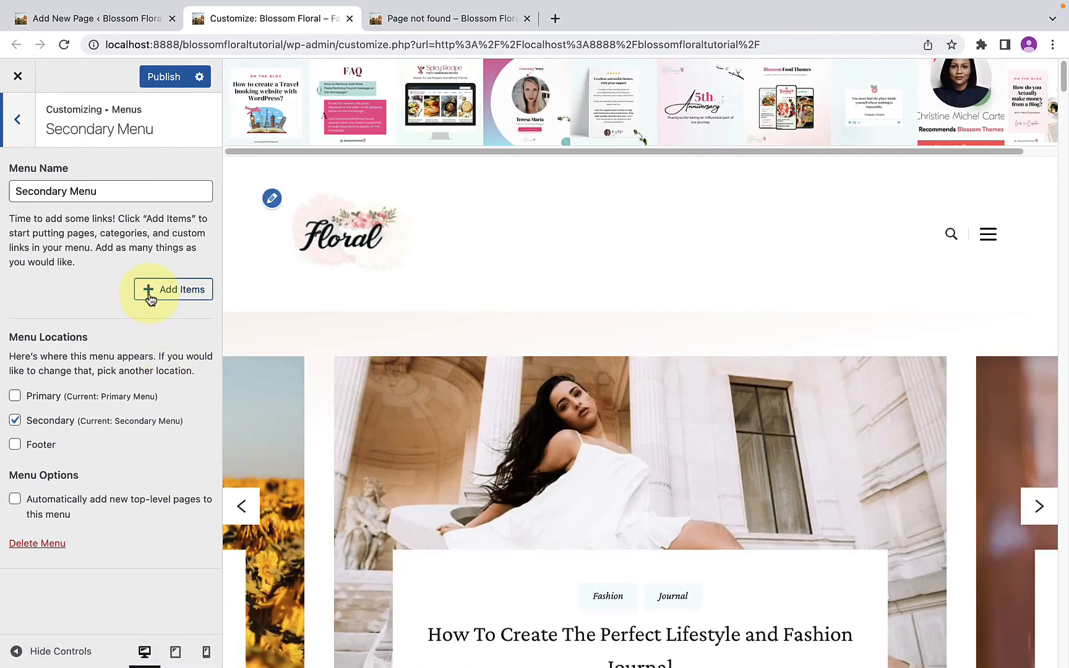
- Add the Lifestyle, Travel, Self Care, Beauty and Product Review categories to Secondary Menu and finish adding items
left_click(150, 300)
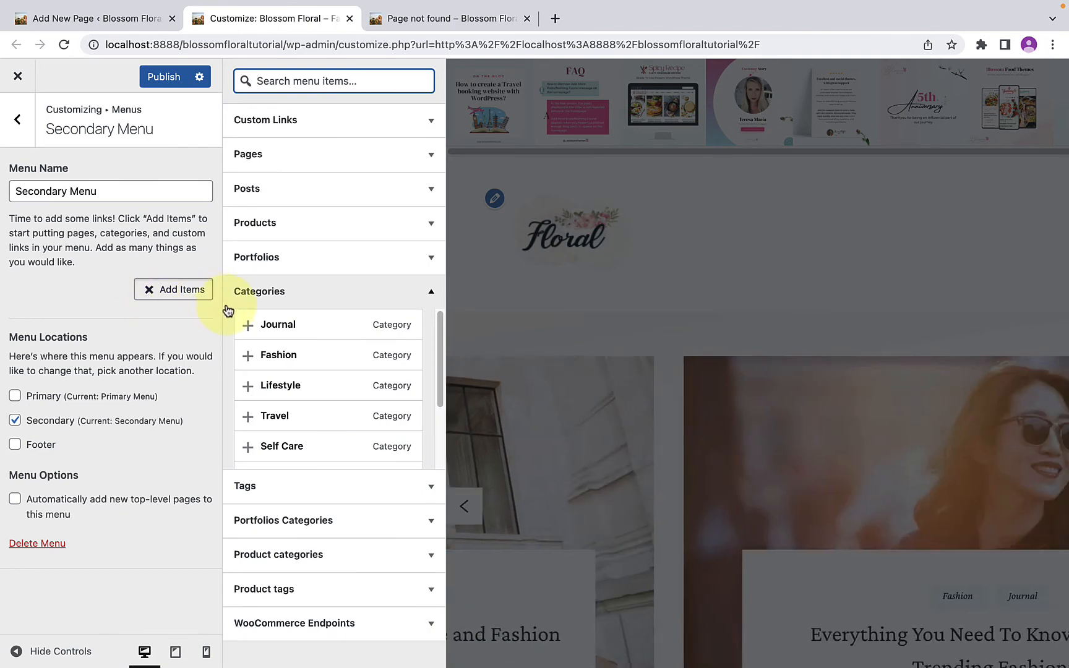
scroll(286, 410, "down", 1)
scroll(291, 428, "down", 1)
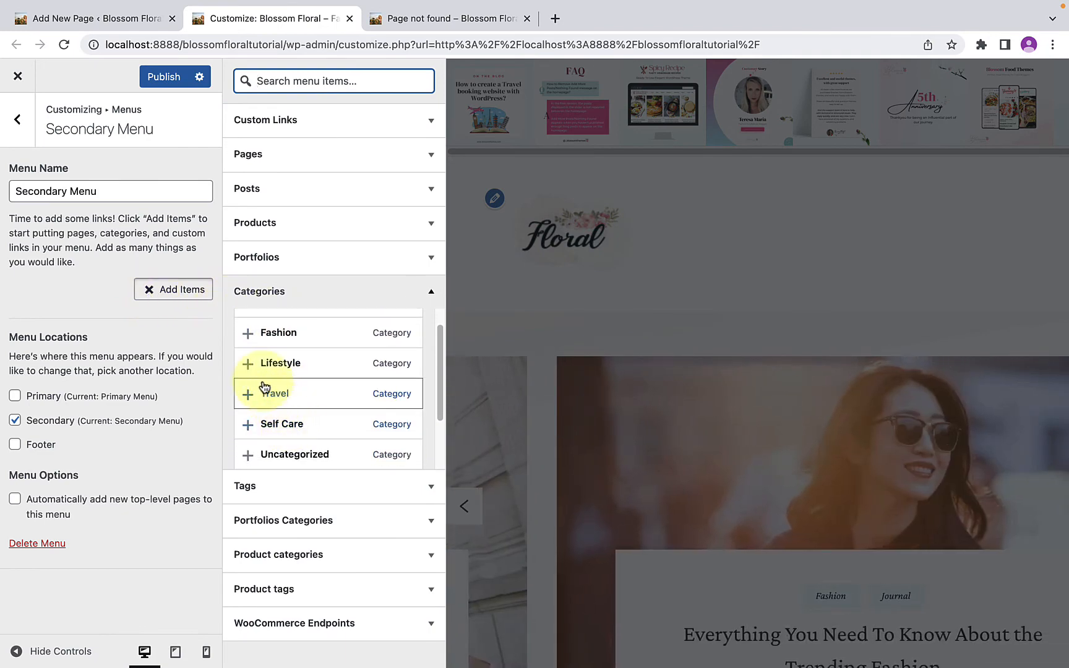
left_click(250, 370)
left_click(248, 396)
left_click(249, 424)
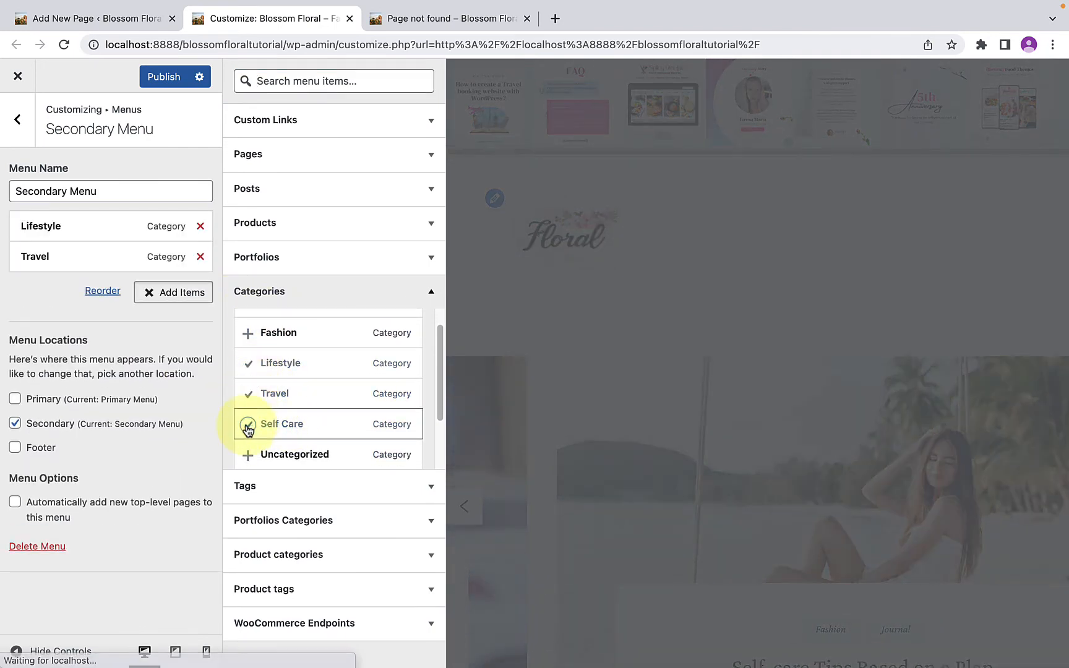
scroll(251, 433, "down", 1)
scroll(251, 438, "down", 1)
left_click(250, 446)
scroll(250, 443, "down", 1)
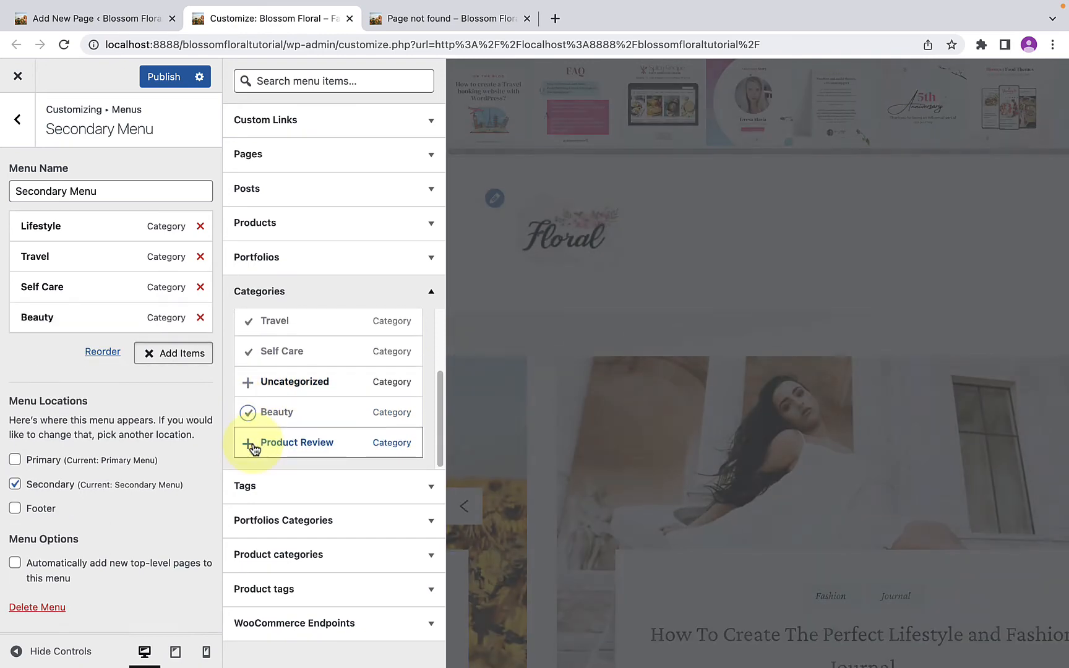
left_click(248, 443)
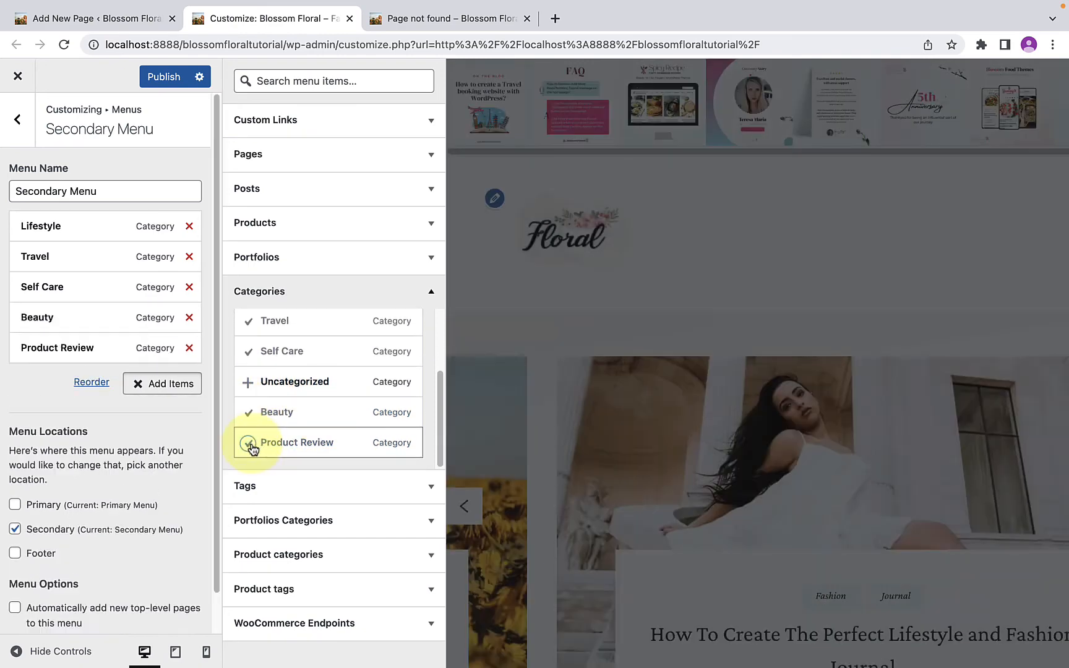
left_click(97, 424)
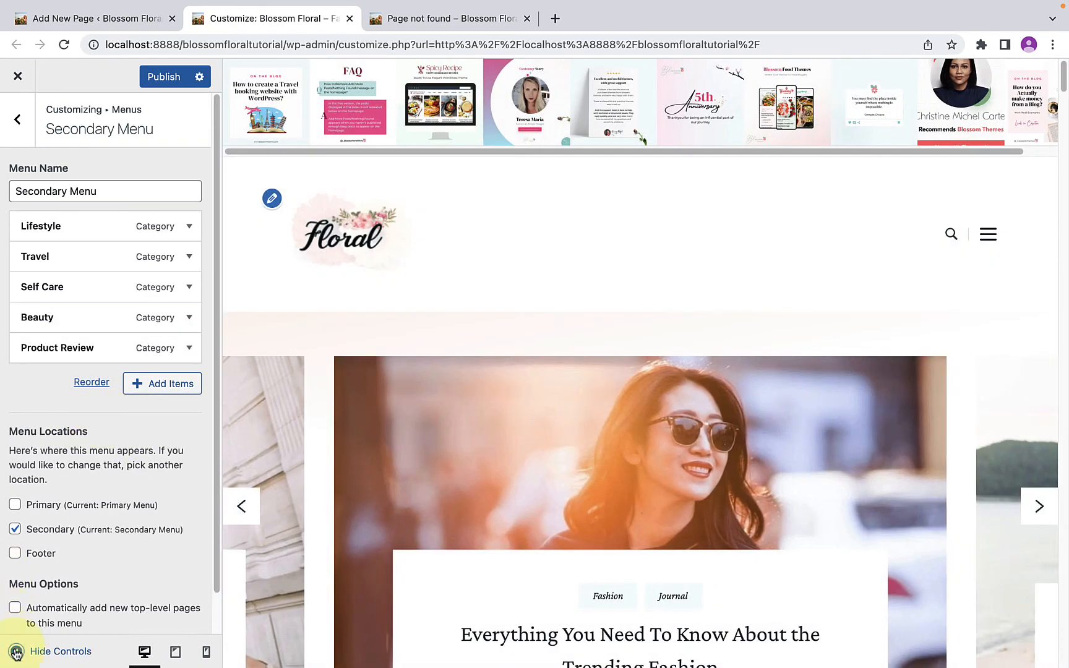
- Preview the Secondary Menu at full width, publish it, and return to the list of menus
left_click(16, 652)
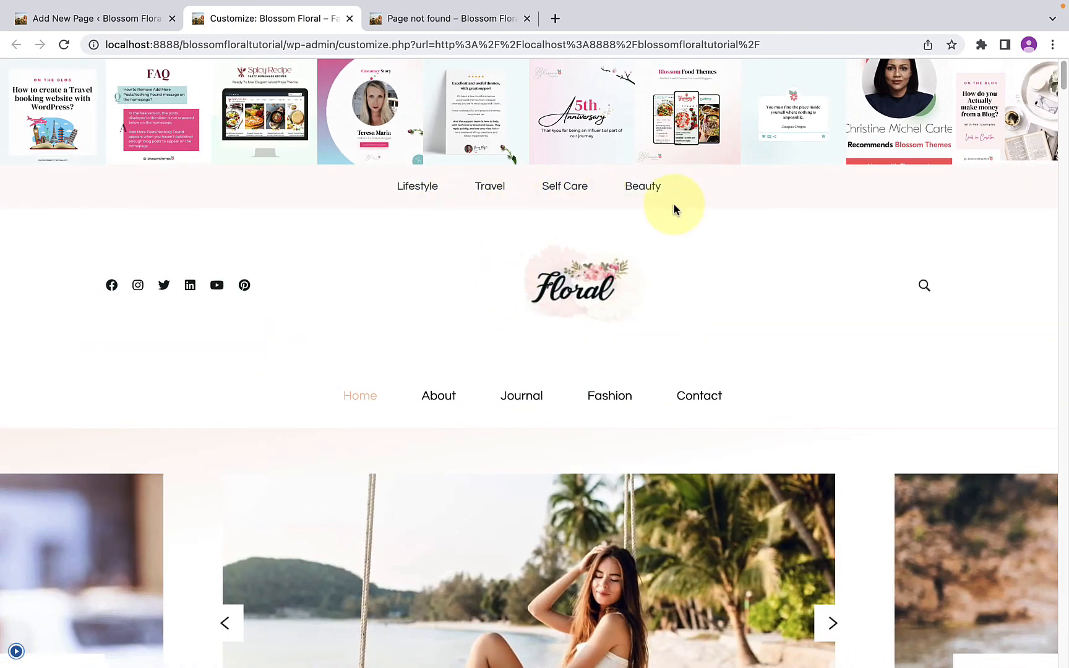
left_click(15, 653)
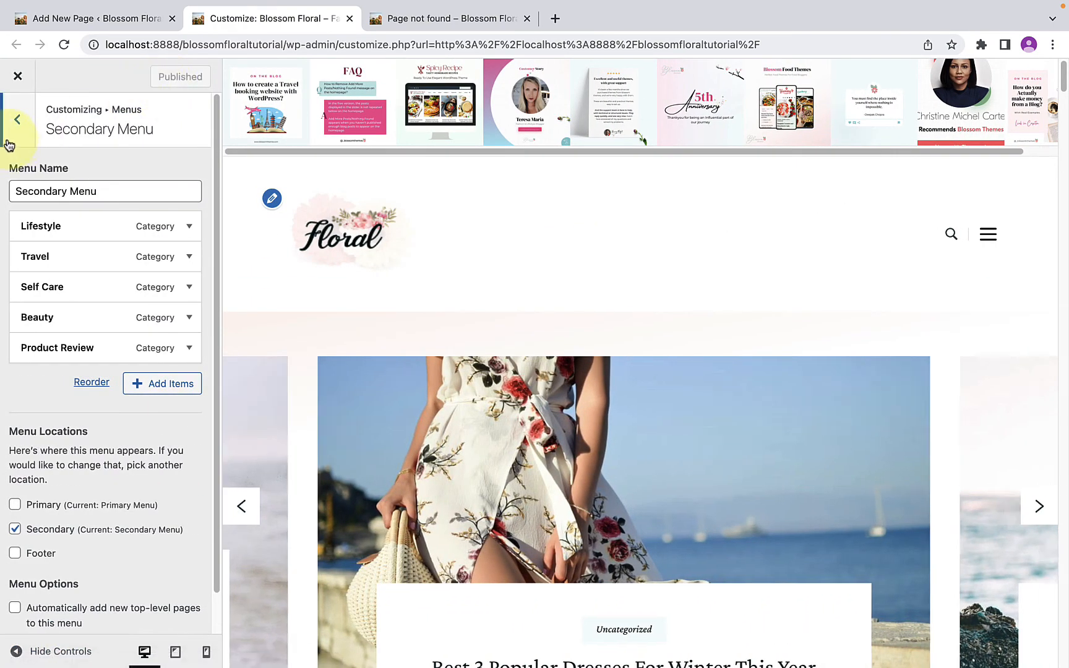
left_click(16, 121)
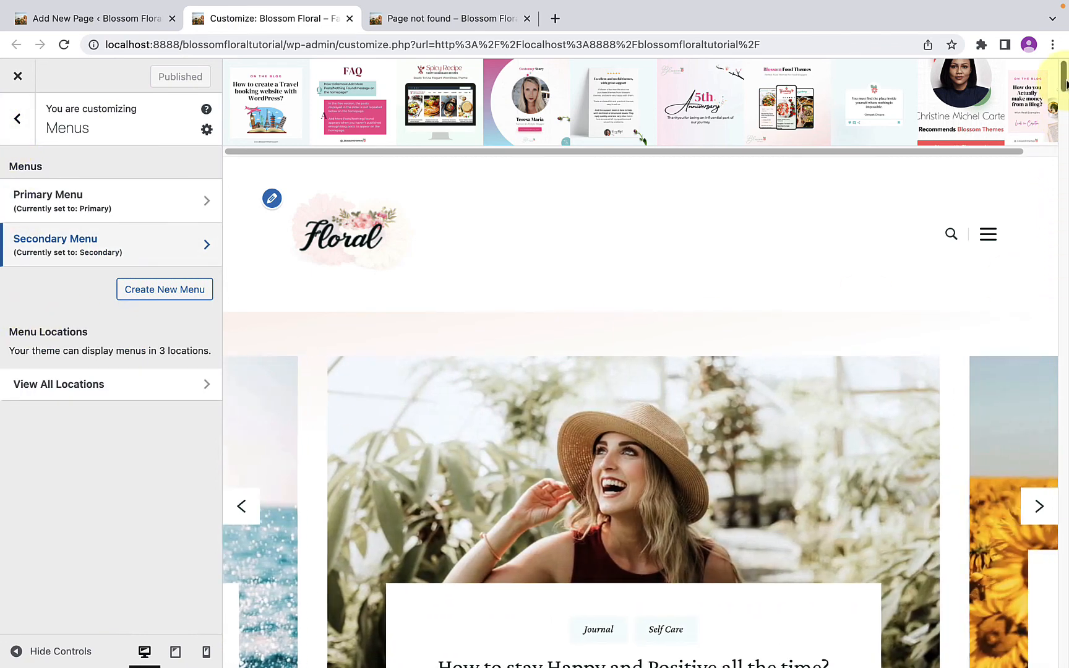
- View the footer in the site preview, and create a new menu named "Footer Menu" assigned to the Footer location
left_click_drag(1066, 84, 1064, 657)
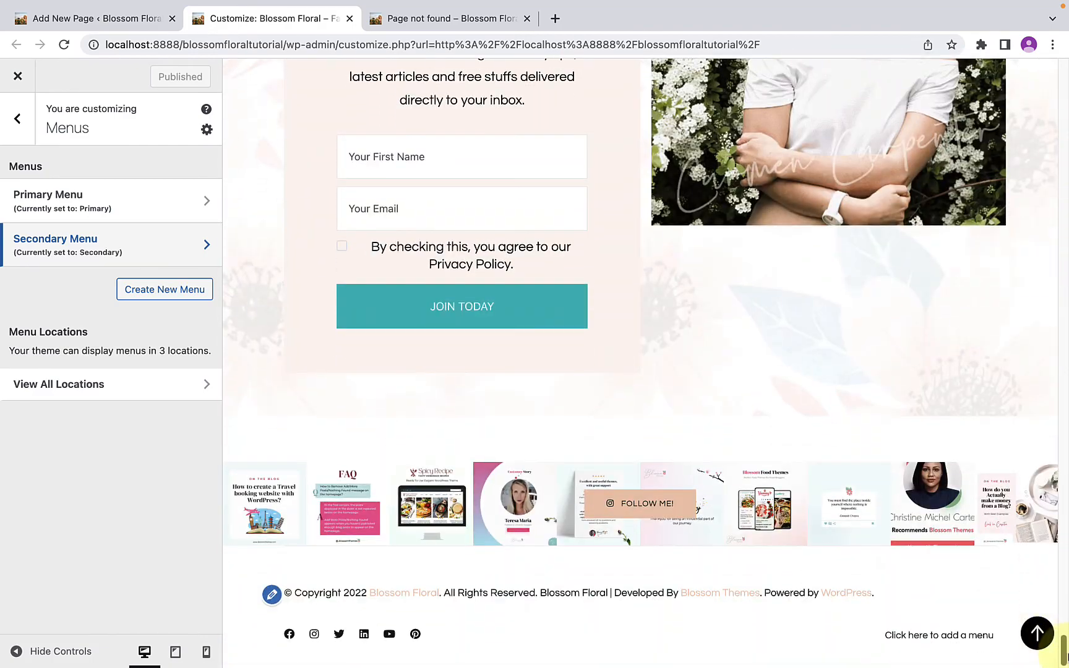
left_click(155, 300)
left_click(138, 194)
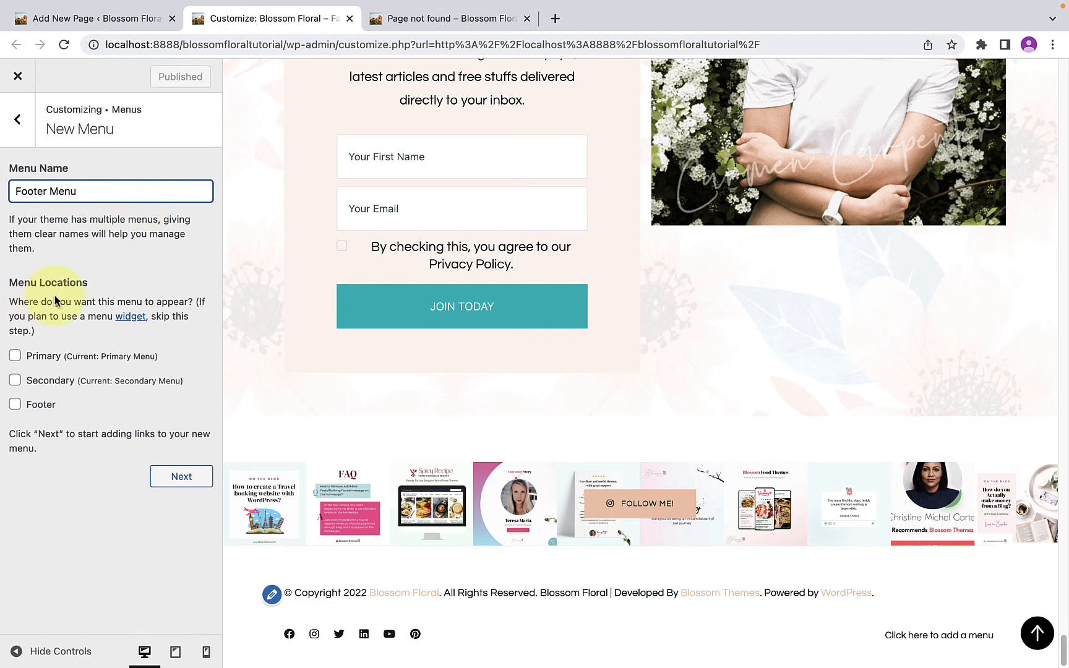
left_click(16, 407)
left_click(183, 479)
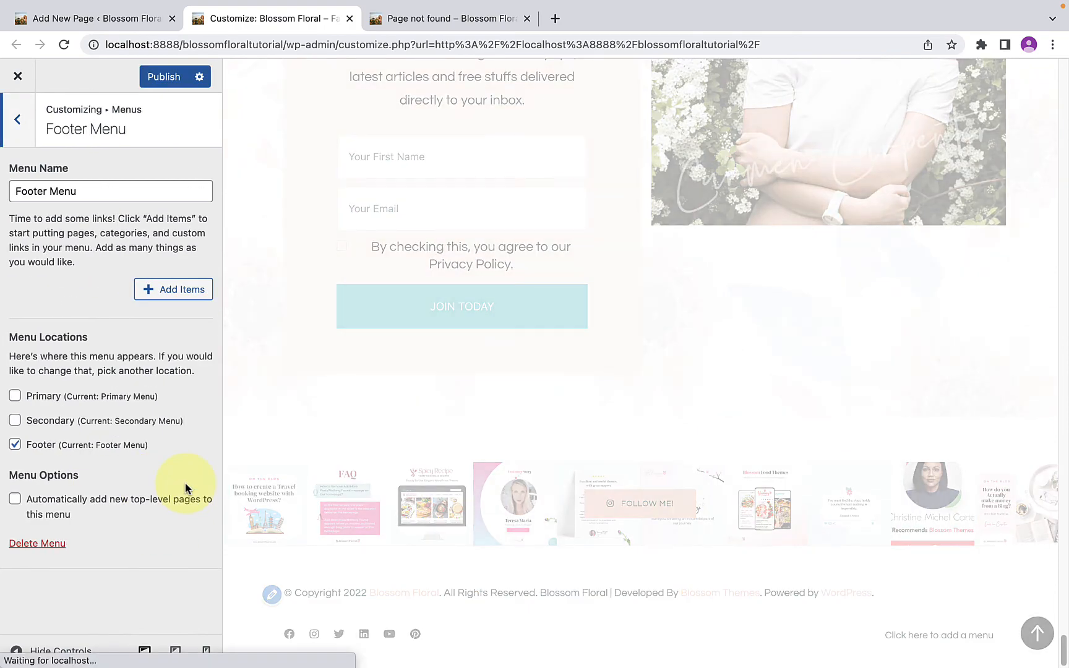
- Add a custom link with the text "Privacy Policies" and the current Customizer page's URL to Footer Menu, and finish adding items
left_click(154, 296)
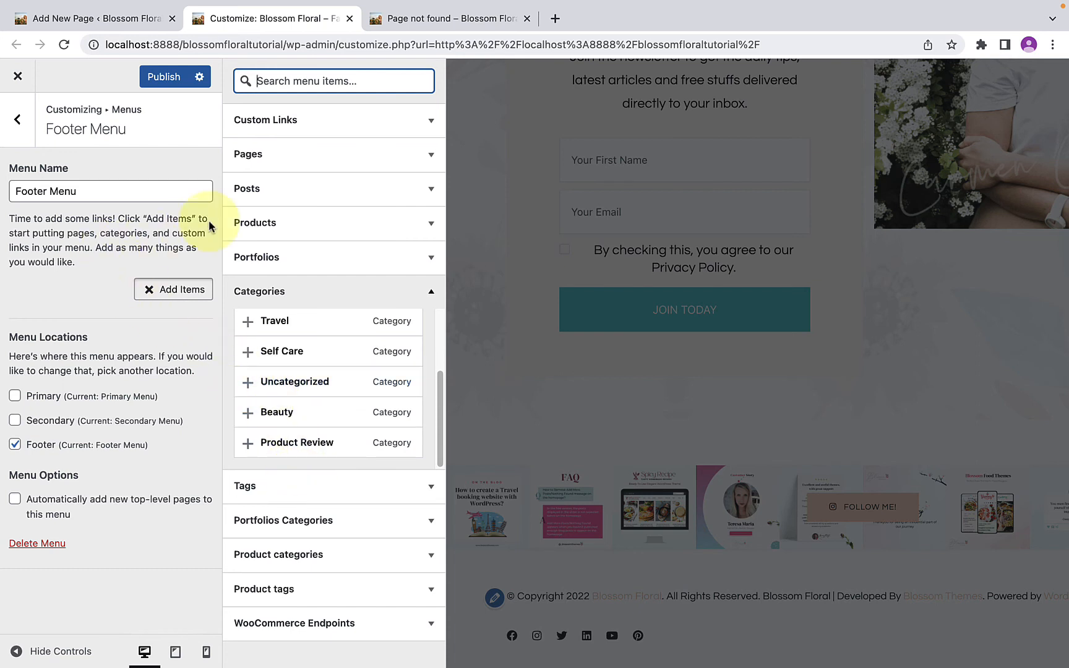
left_click(308, 125)
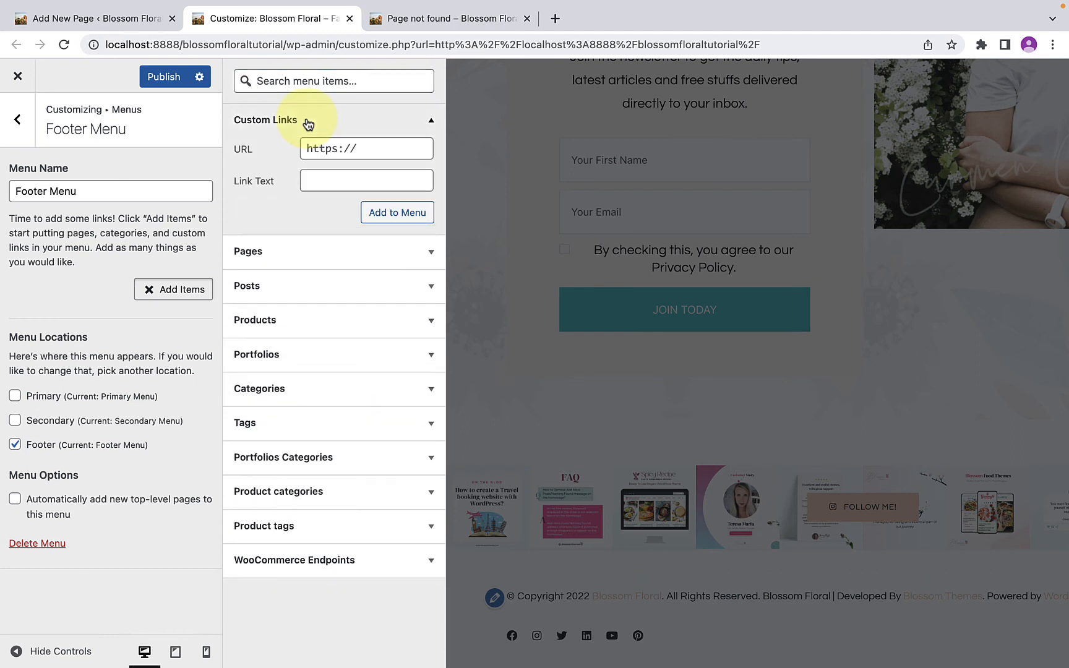
left_click(320, 147)
left_click(323, 175)
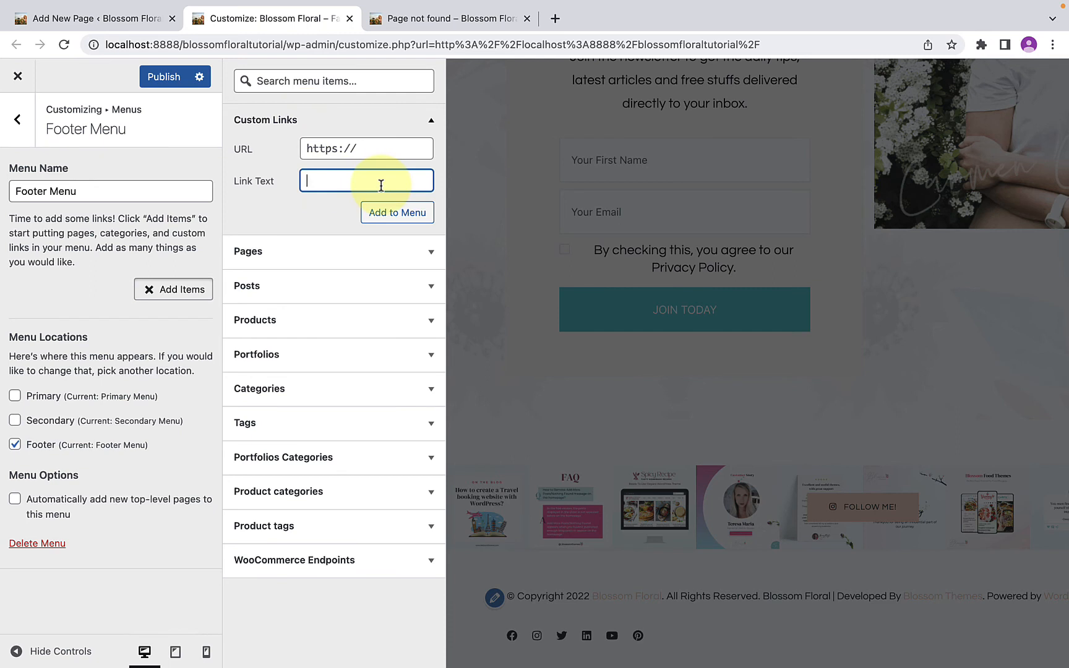
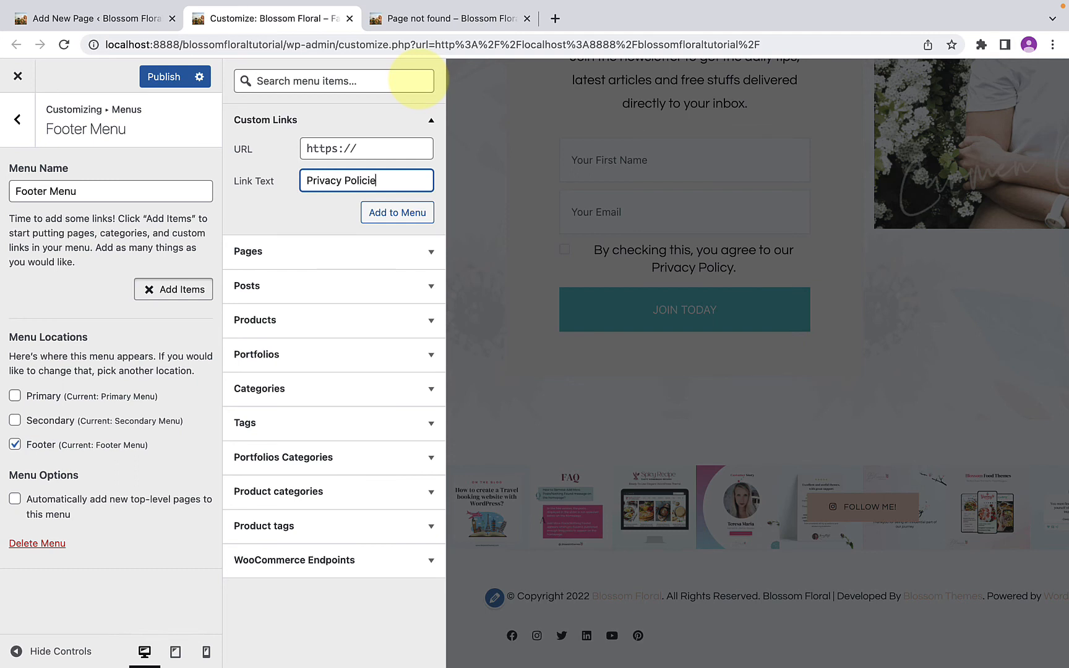
type("s")
left_click(338, 147)
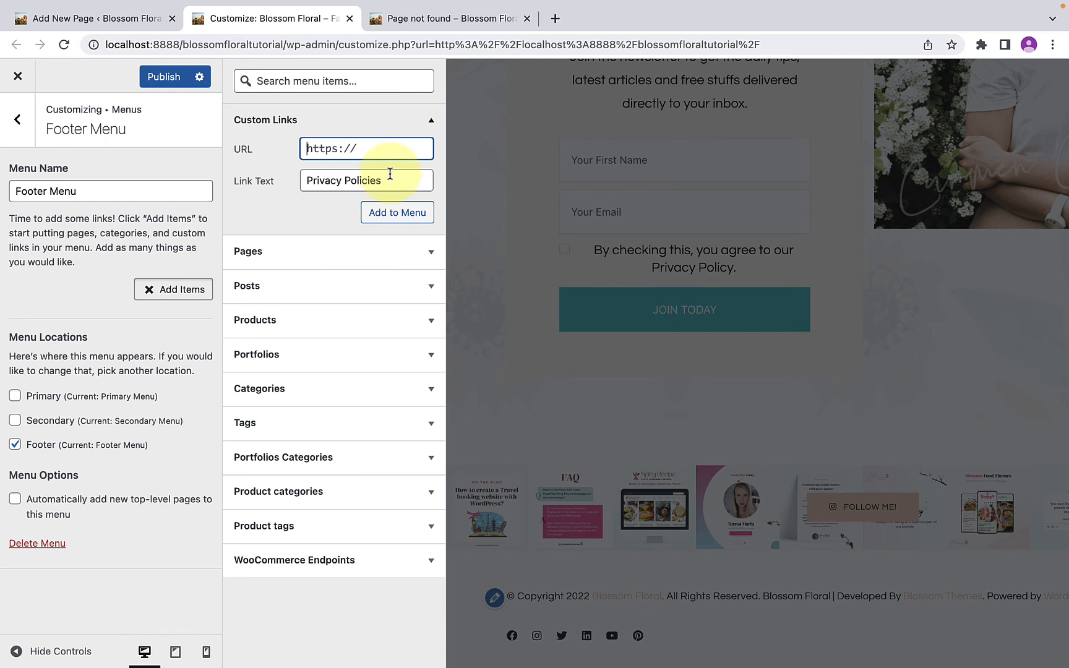
key("super+v")
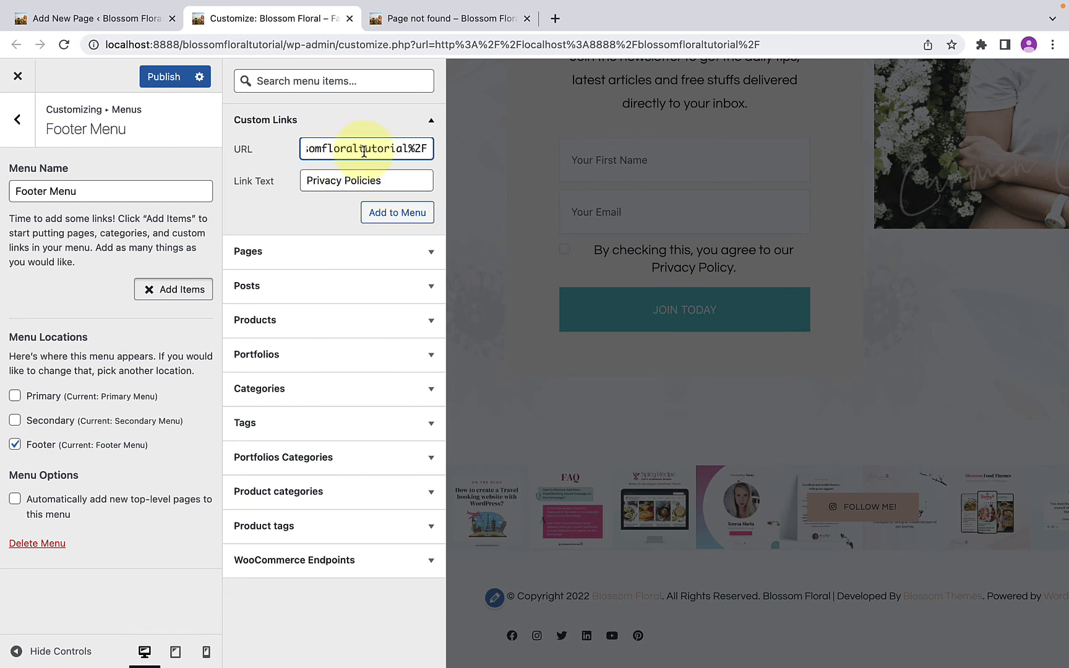
left_click(379, 214)
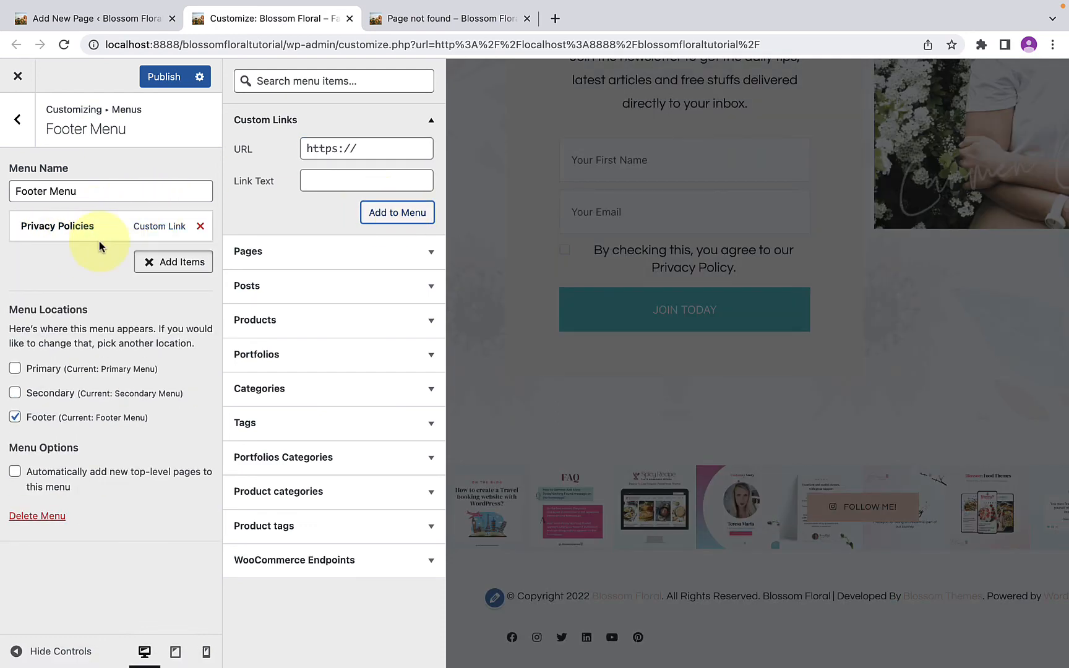
left_click(596, 438)
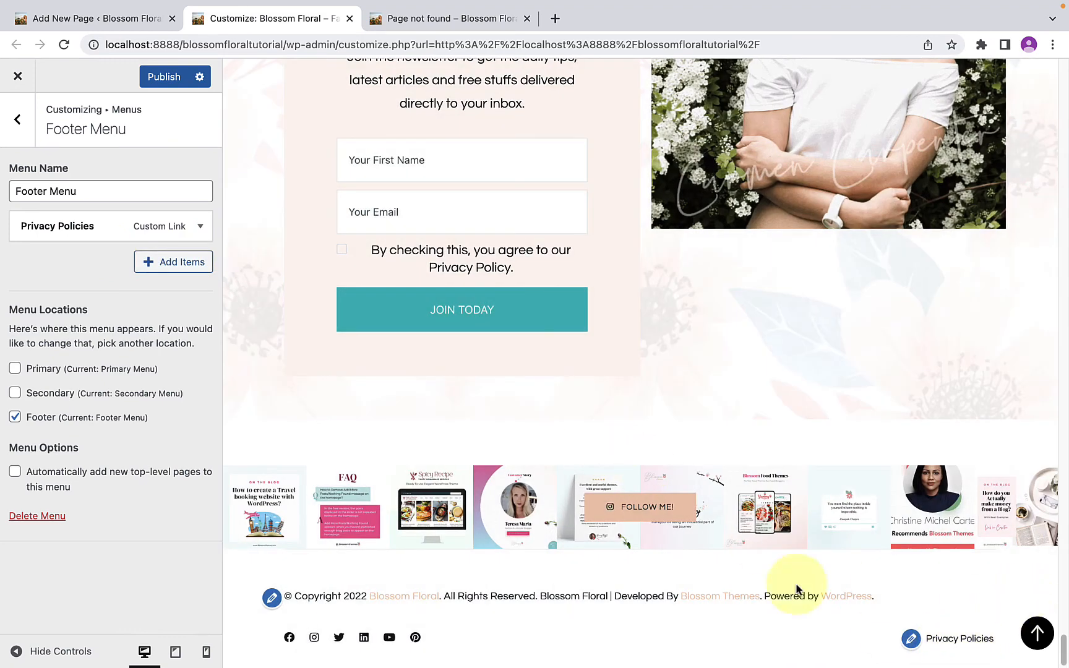
- Add a custom link with the text "Terms & Conditions" and the copied Customizer URL to Footer Menu, and publish the changes
left_click(150, 262)
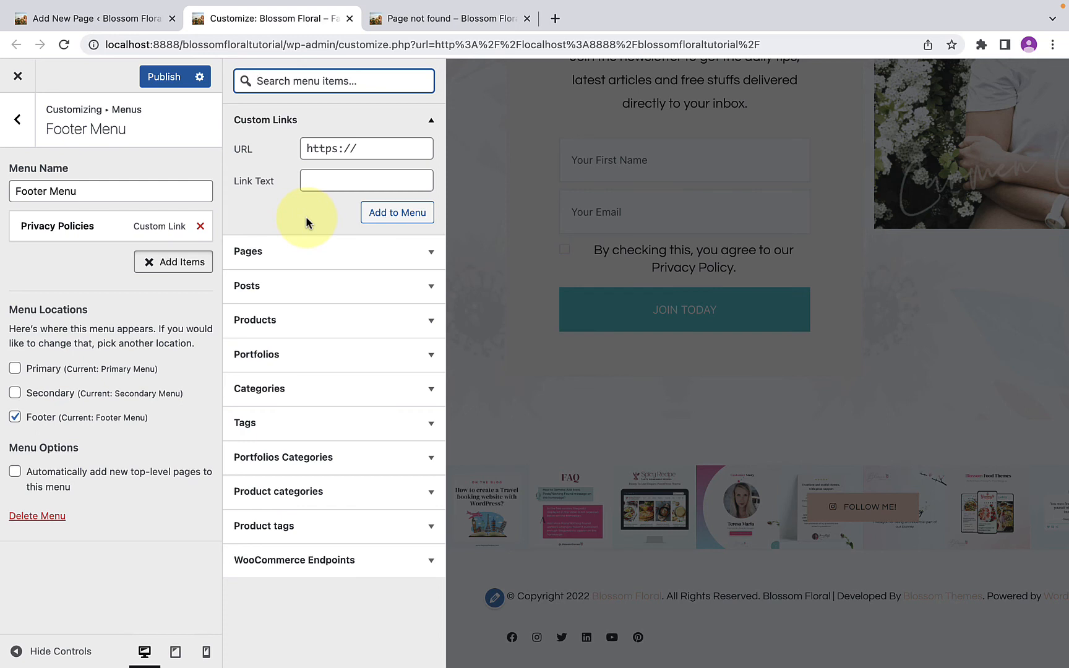
triple_click(328, 149)
key("super+v")
left_click(335, 180)
type("Terms & Conditions")
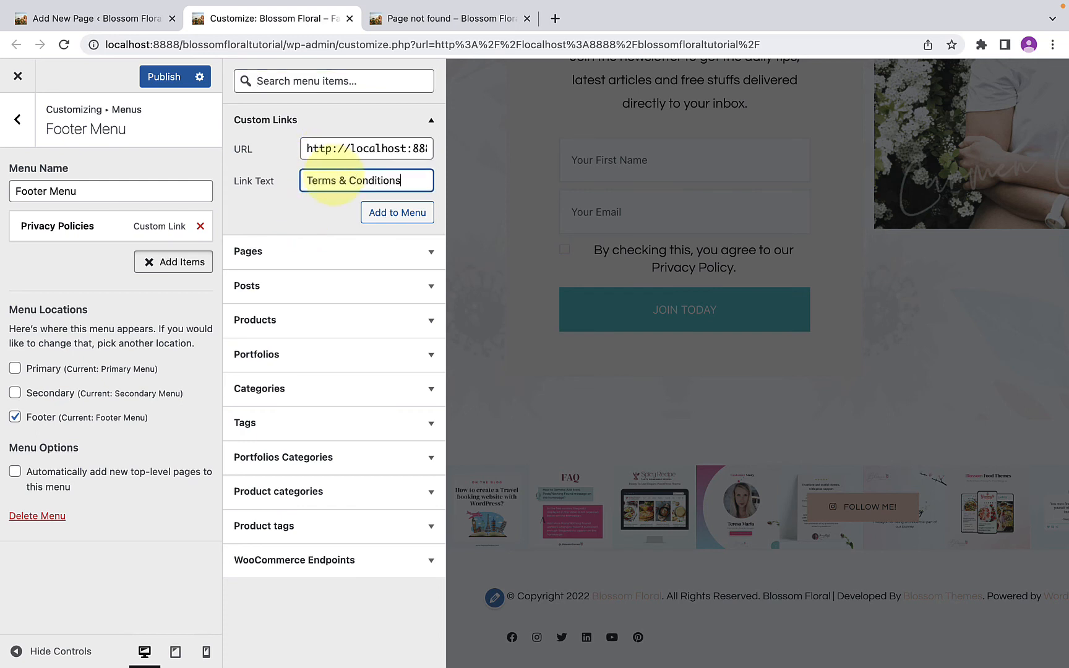
left_click(386, 211)
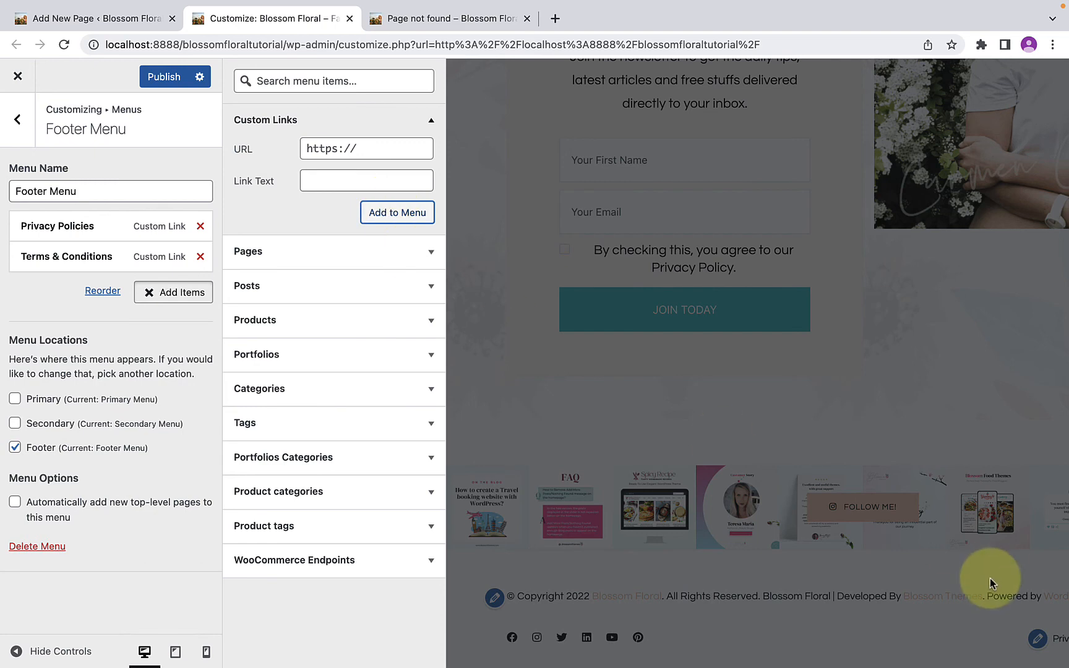
left_click(942, 632)
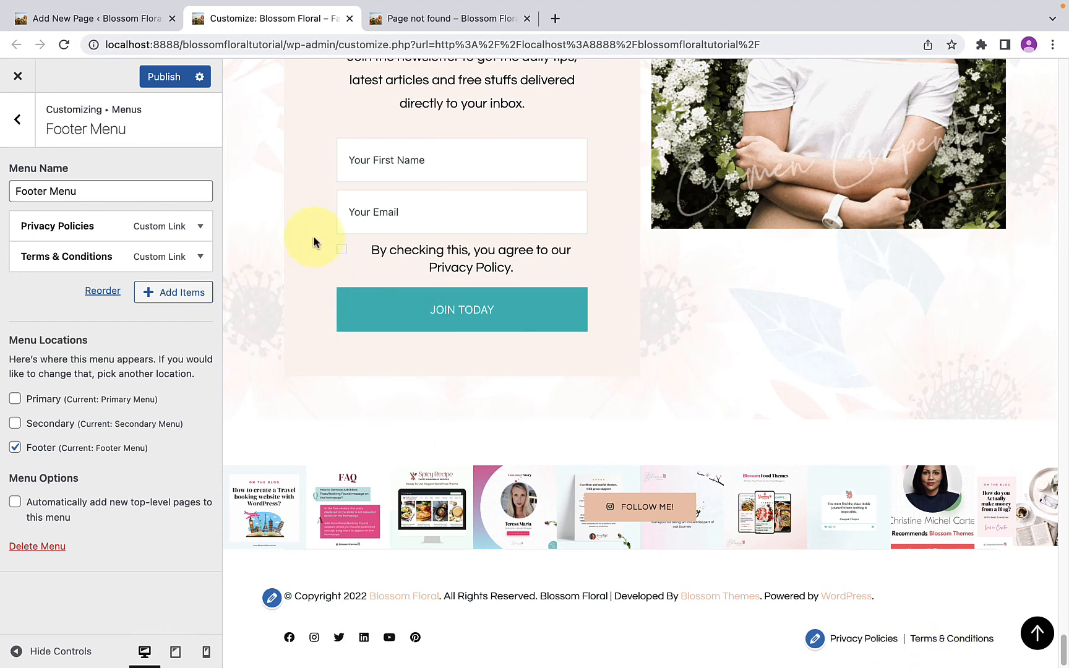
left_click(161, 77)
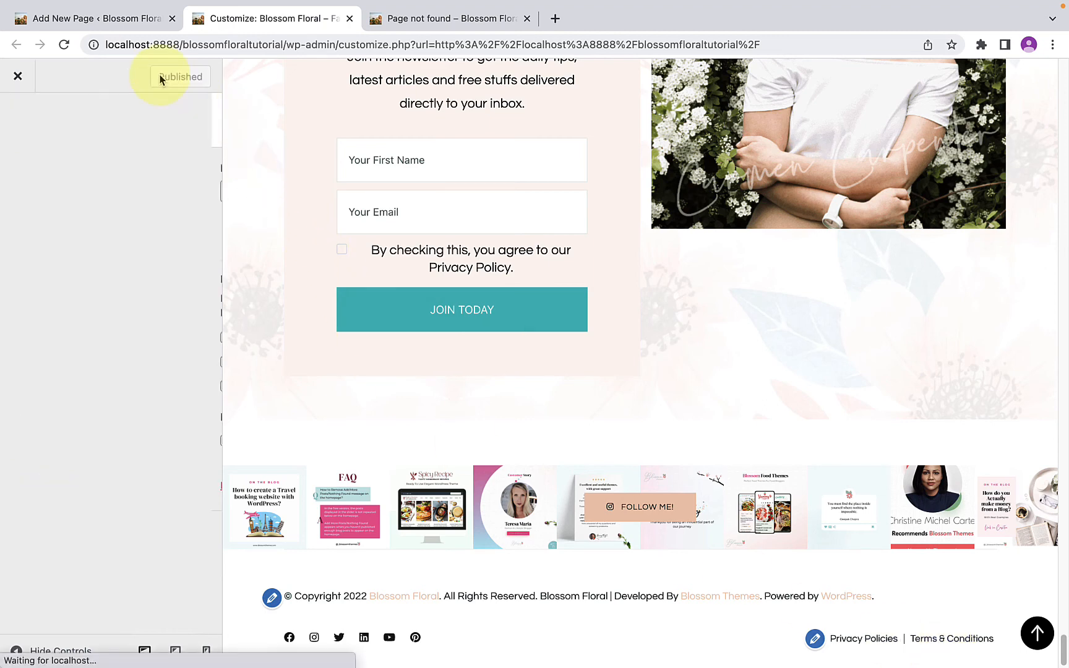
- Open the live site's homepage and check the secondary, primary and footer menus in its header and footer
left_click(412, 18)
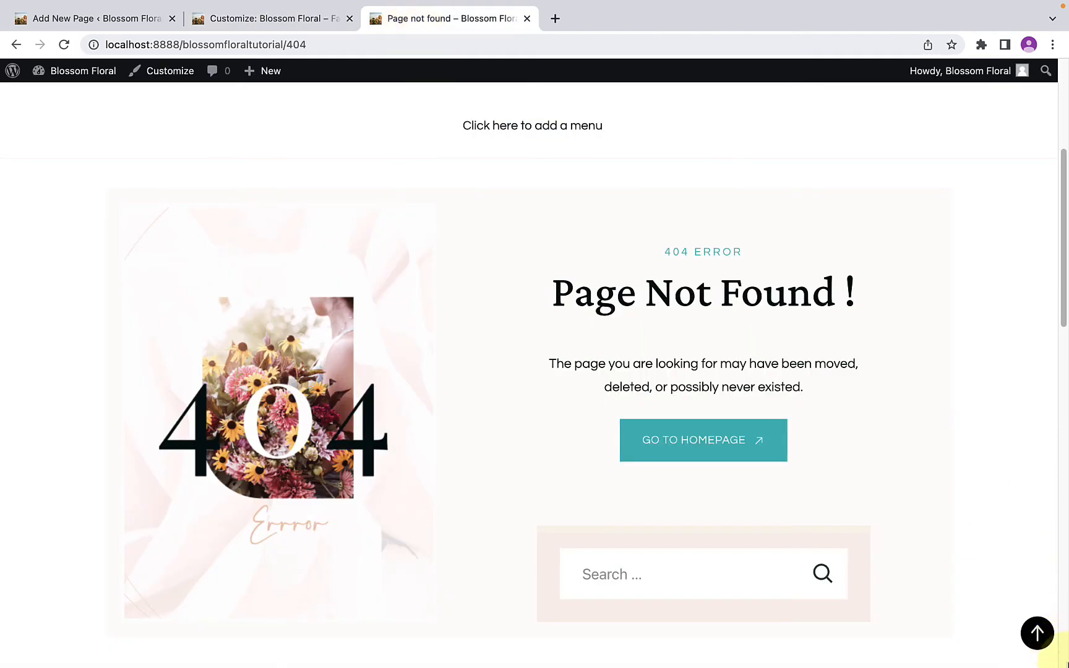
left_click(1038, 632)
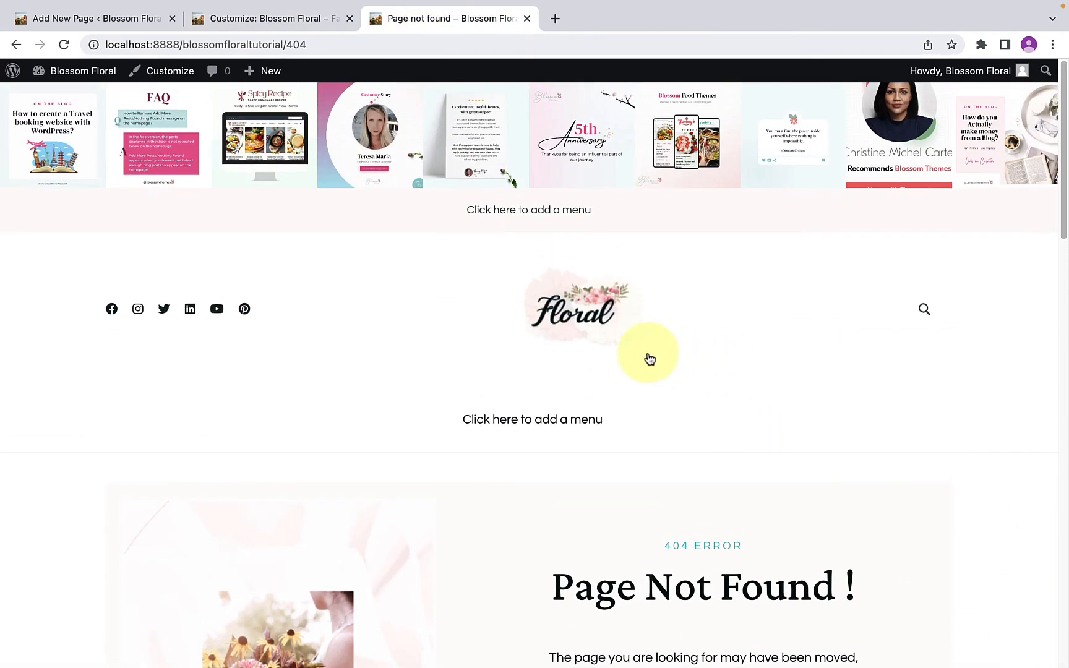
left_click(579, 321)
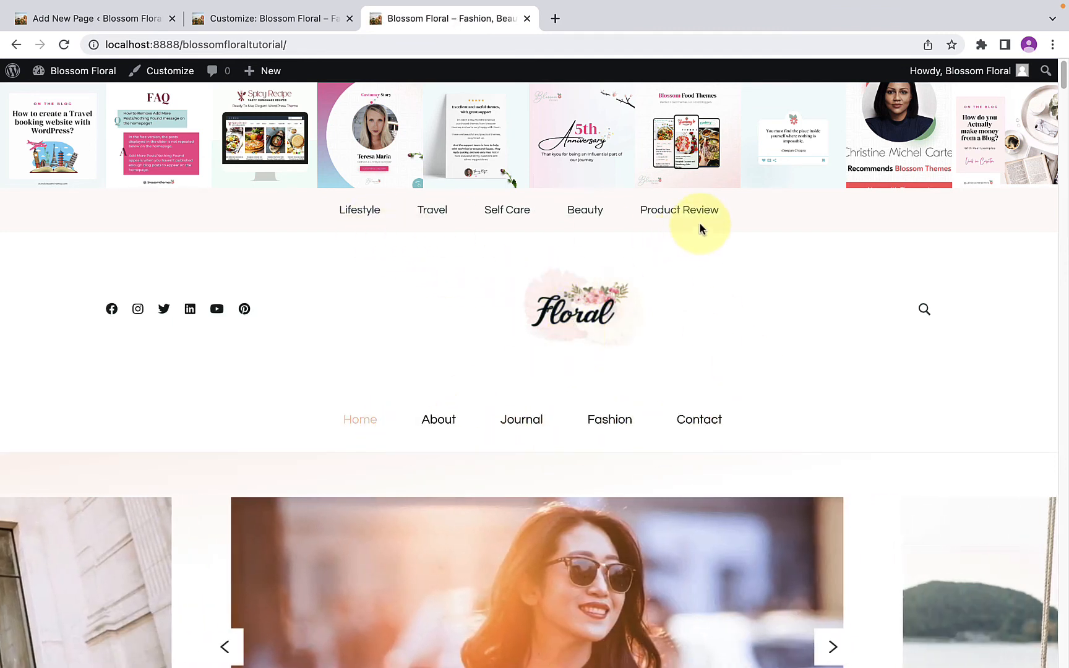
left_click_drag(1065, 80, 1063, 656)
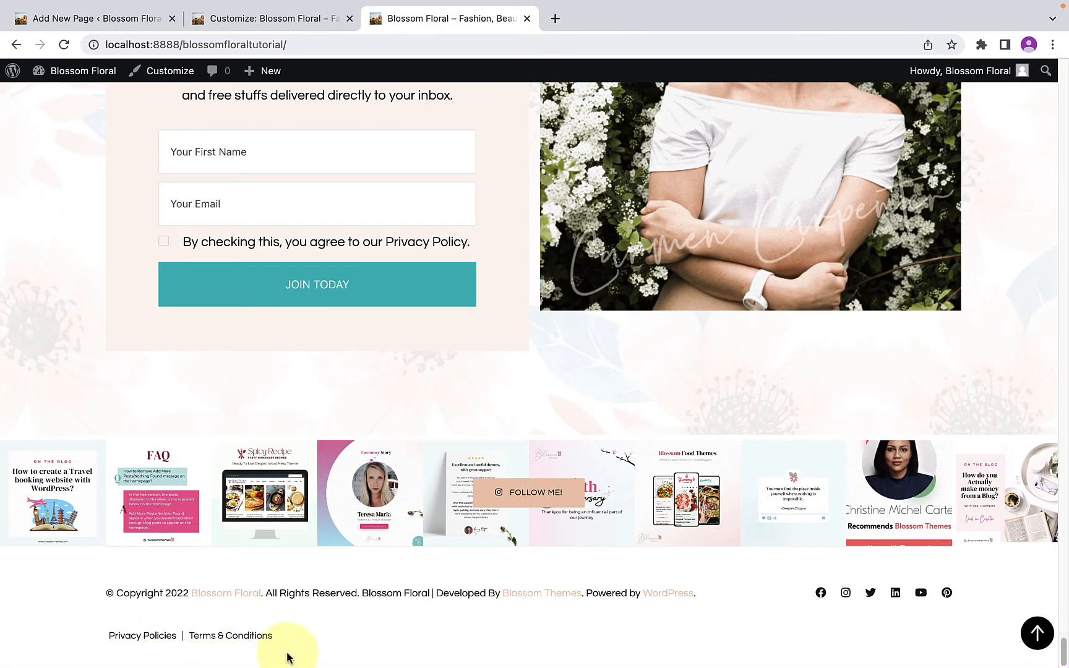
left_click(1037, 635)
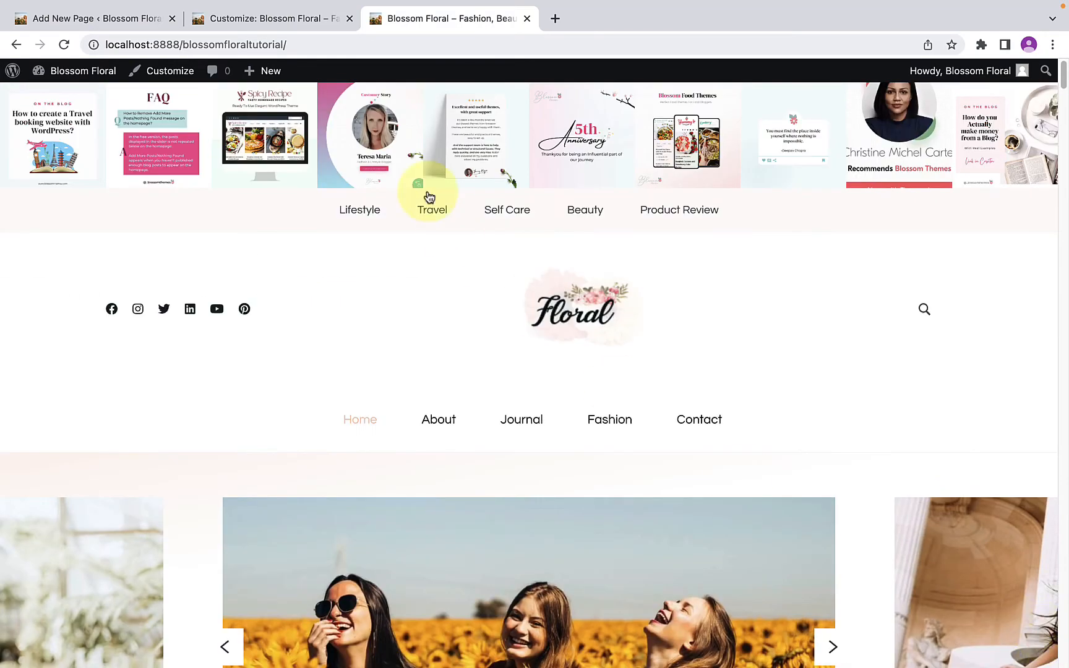
- Return to the Customizer's main settings and look at the widget areas available for the homepage
left_click(304, 23)
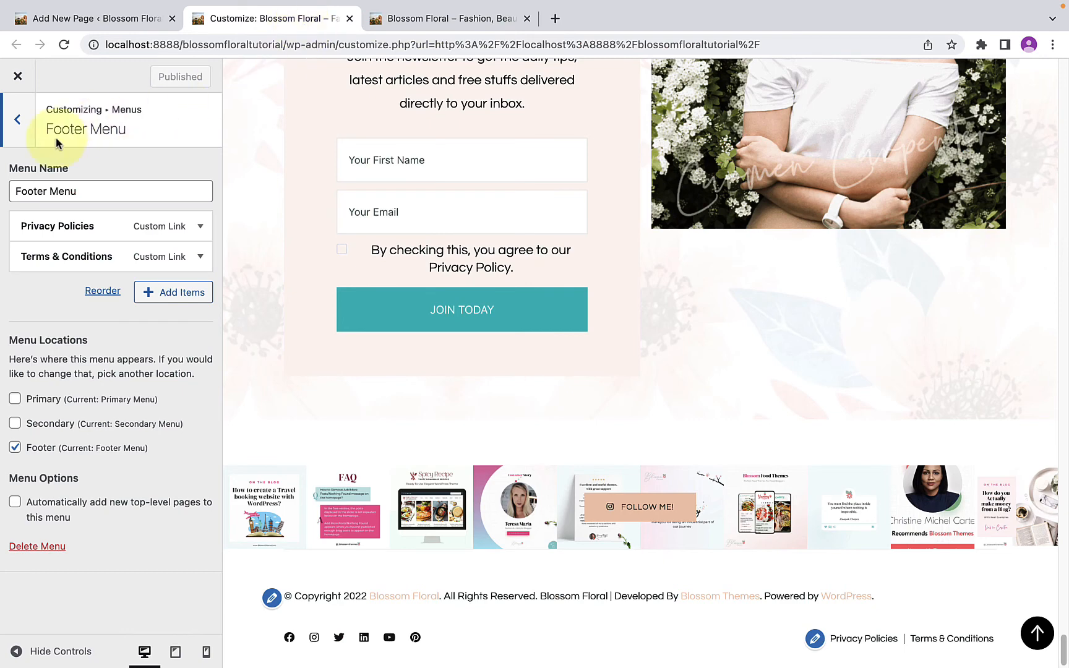
left_click(23, 129)
left_click(24, 128)
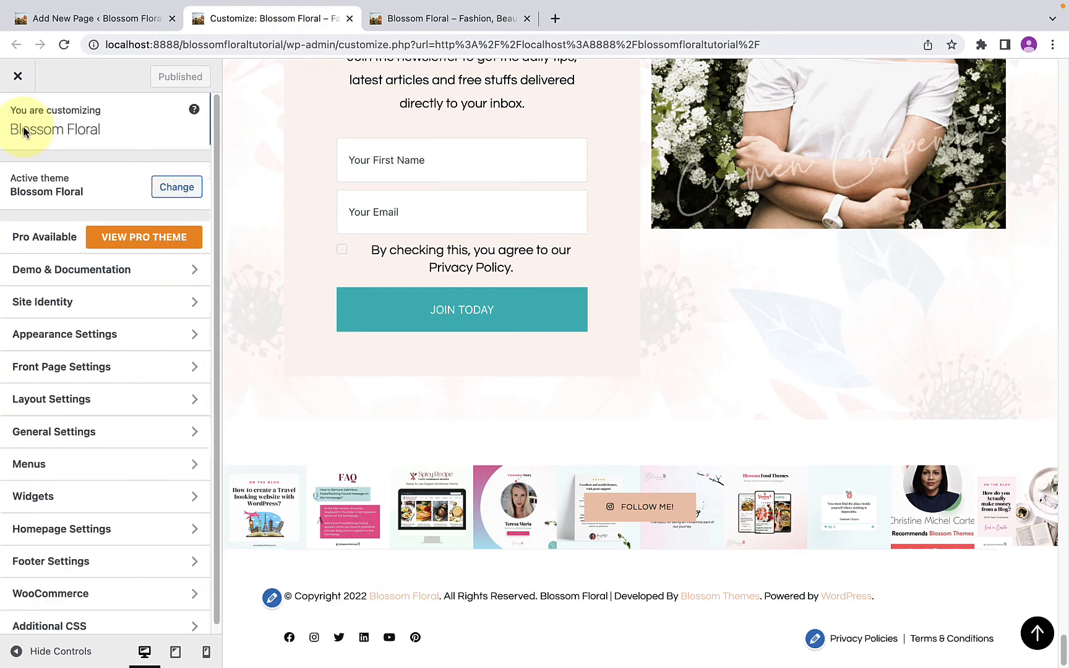
left_click(92, 493)
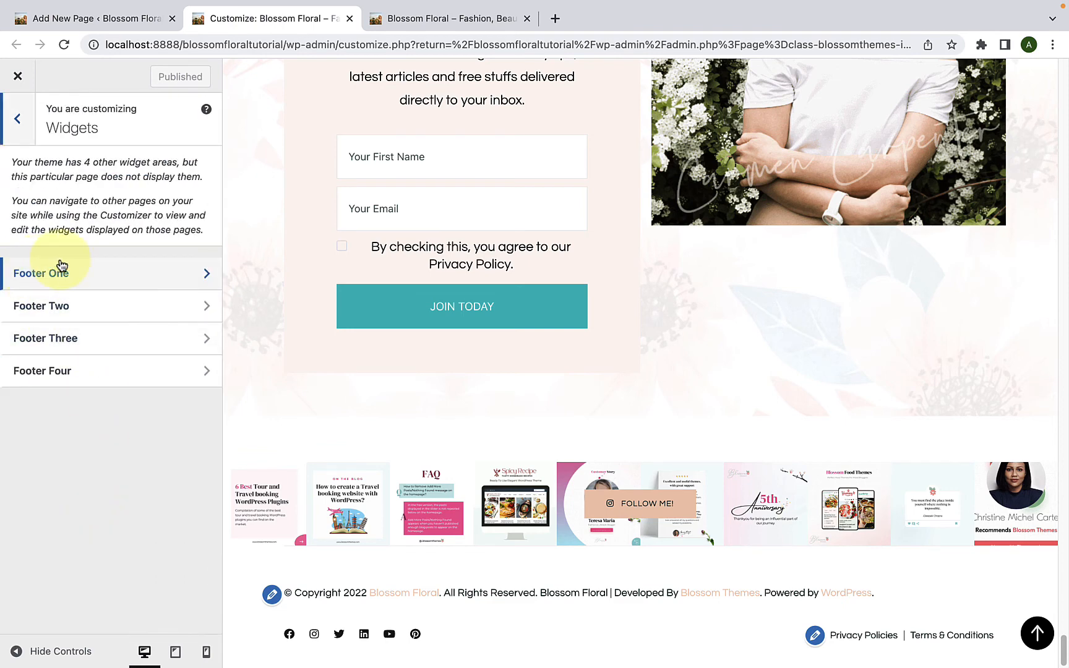
left_click(16, 118)
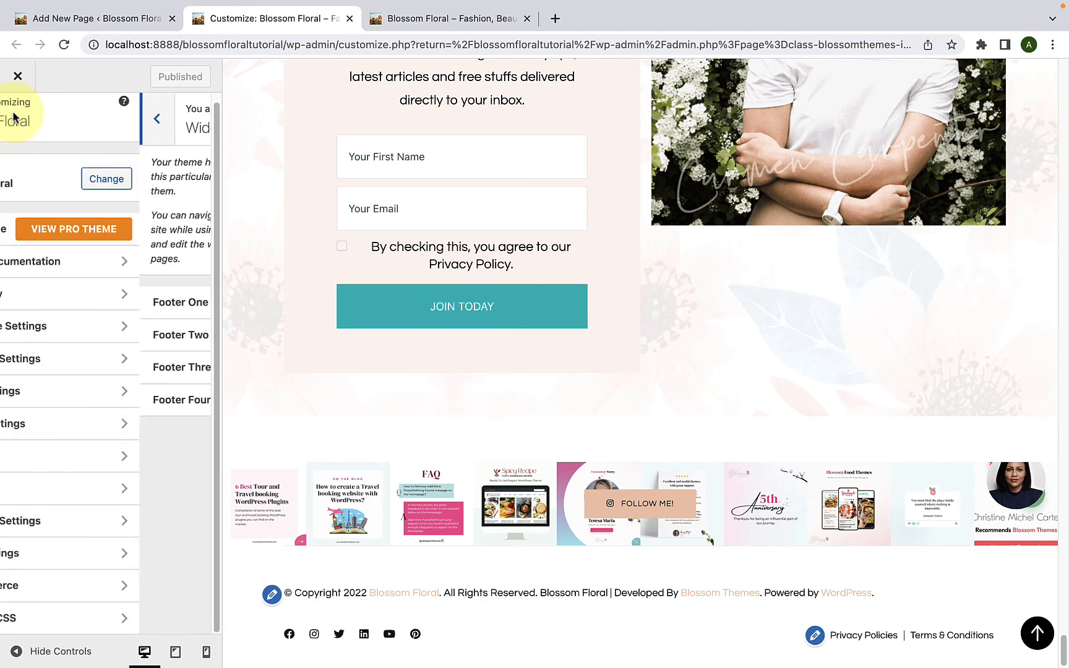
- Set the Default Sidebar Layout in Layout Settings to the right sidebar, publish it, and return to the main settings
left_click(56, 391)
scroll(59, 409, "down", 4)
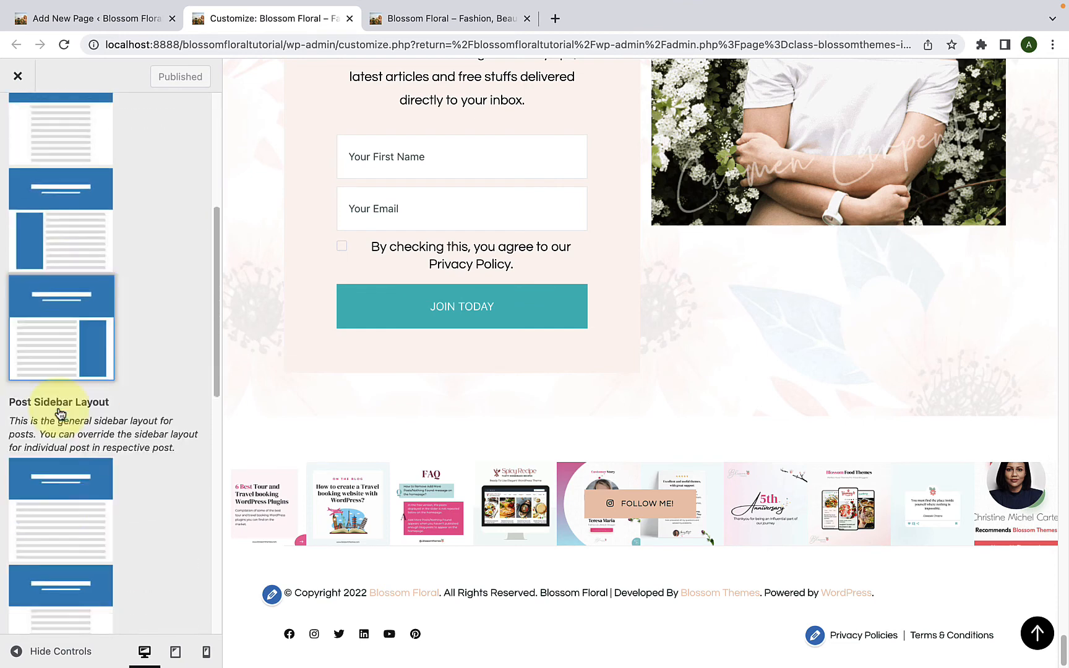
scroll(60, 413, "down", 8)
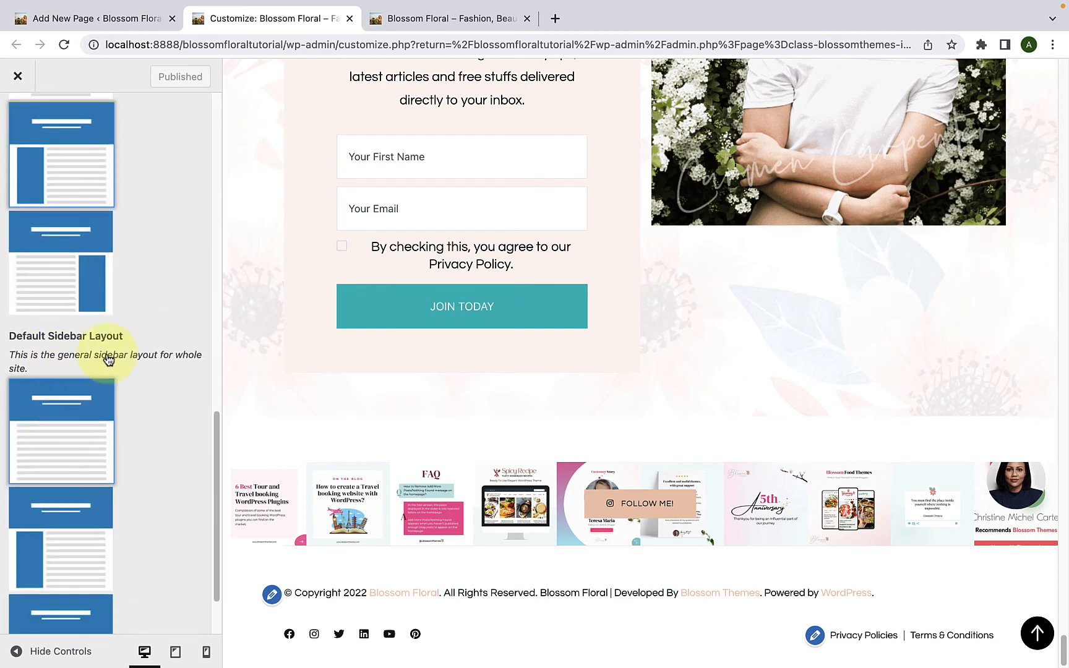
scroll(105, 371, "down", 3)
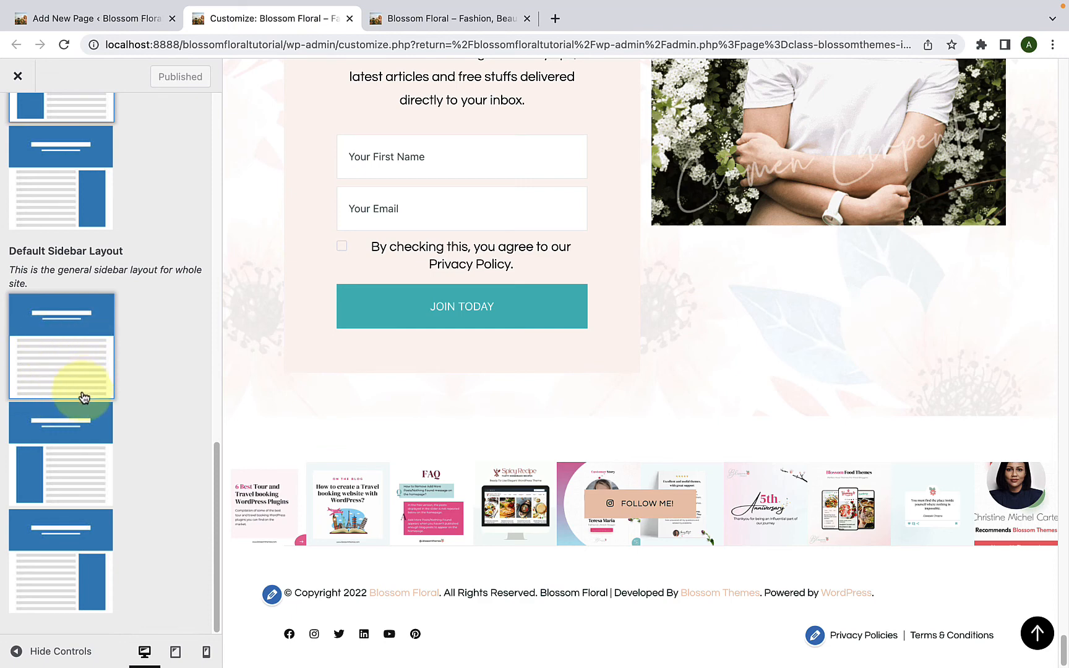
left_click(76, 566)
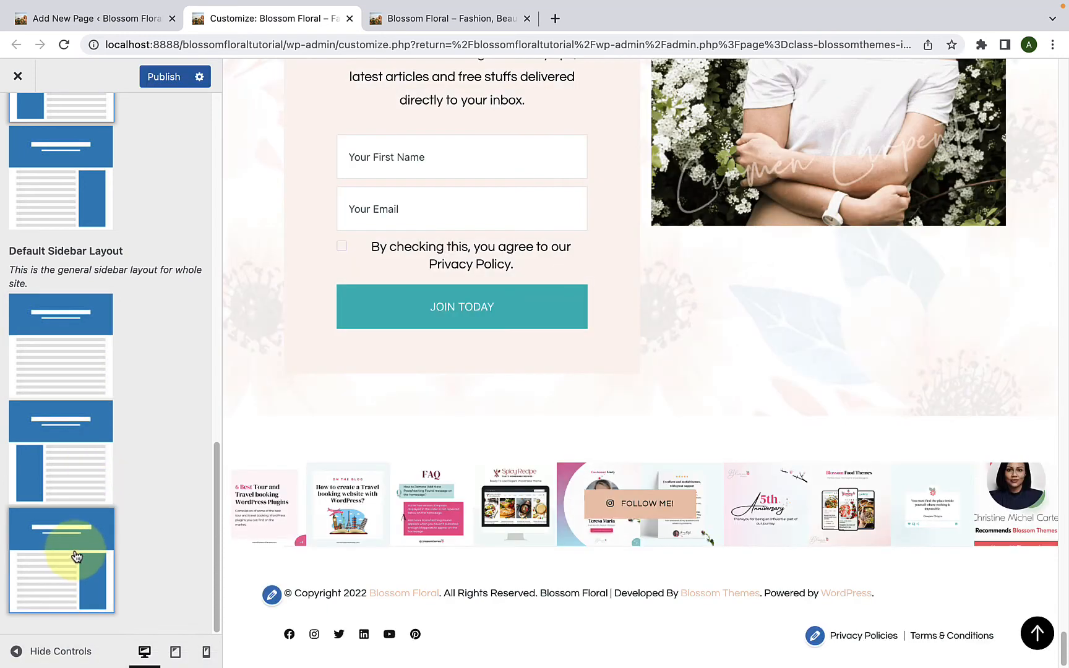
left_click(145, 78)
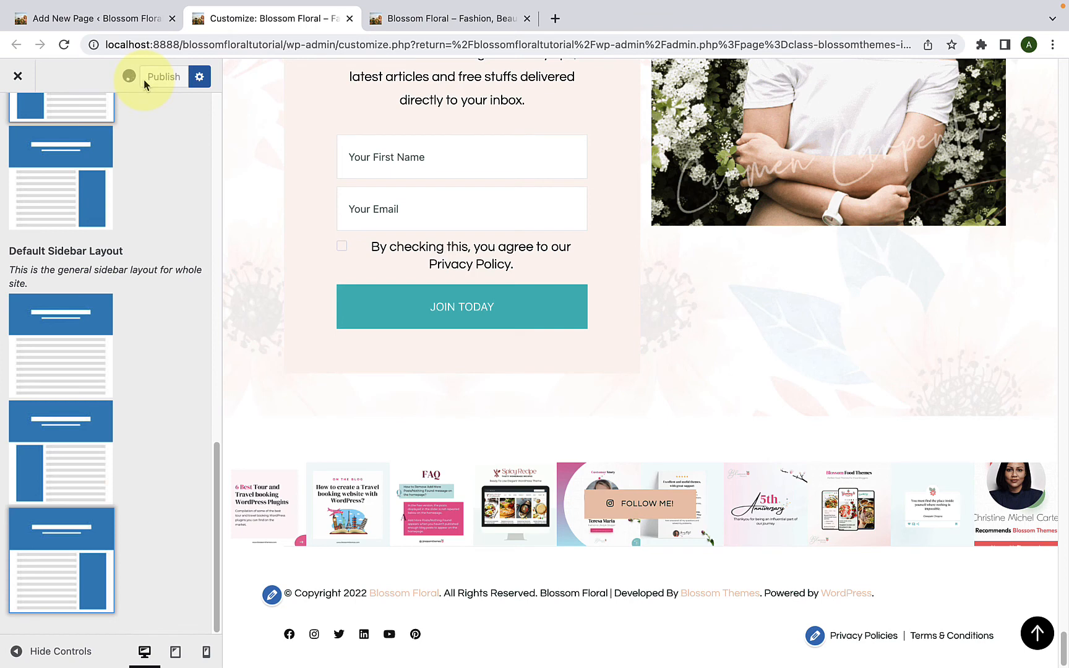
scroll(24, 161, "up", 3)
scroll(24, 160, "up", 2)
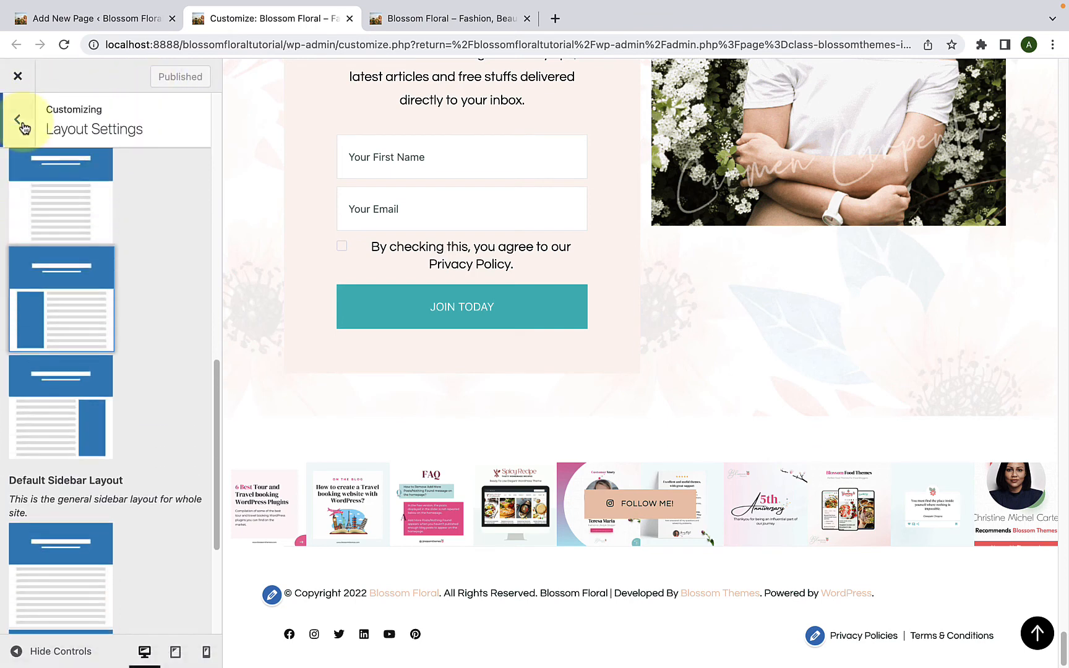
left_click(17, 119)
- Open the widget areas and examine the default sidebar widgets beside the From The Blog posts in the site preview
left_click(104, 495)
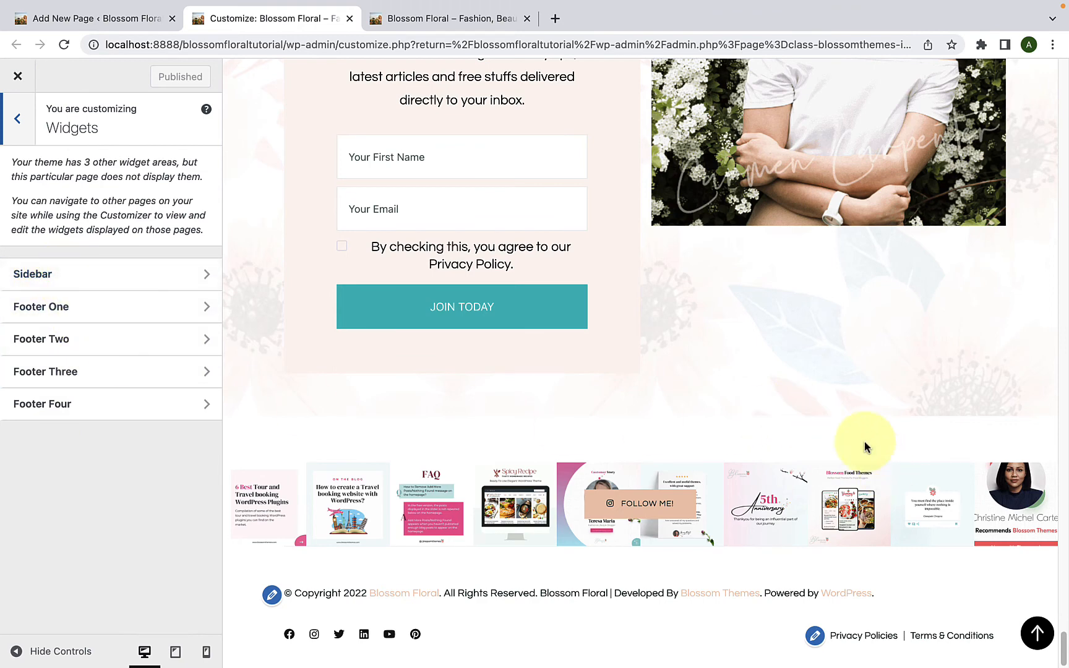
left_click(1037, 633)
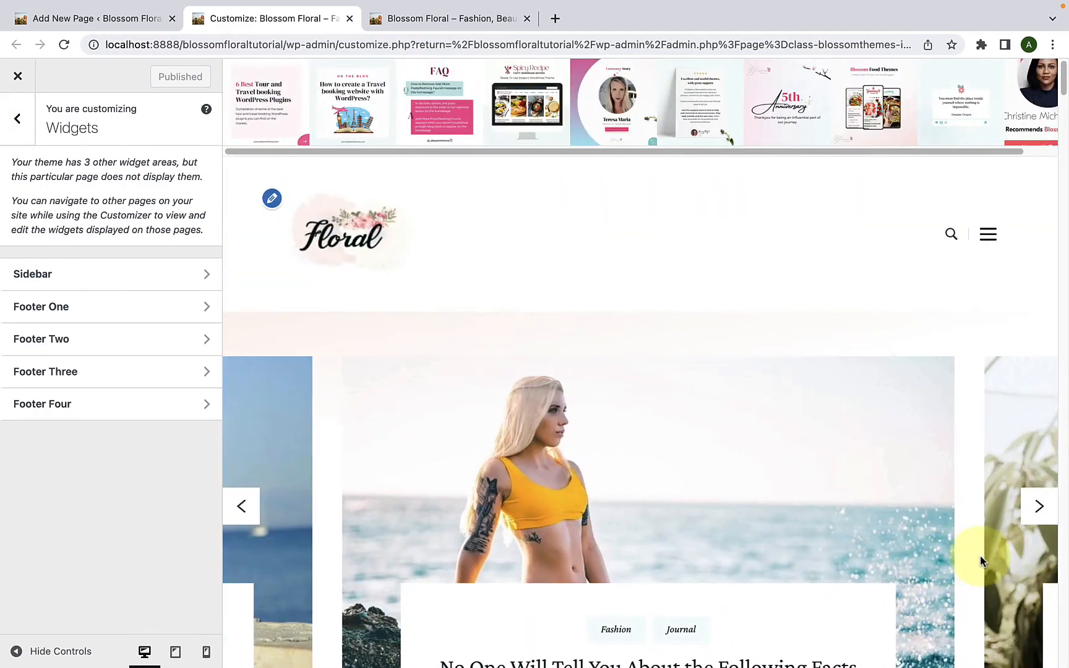
scroll(979, 560, "down", 5)
scroll(940, 545, "down", 15)
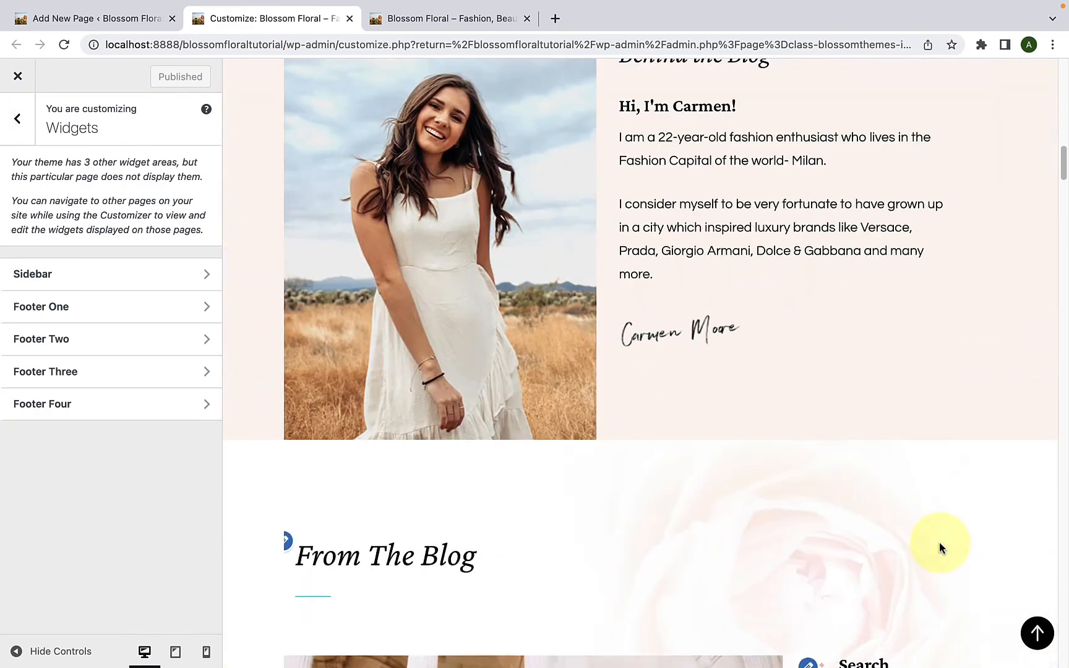
scroll(939, 547, "up", 2)
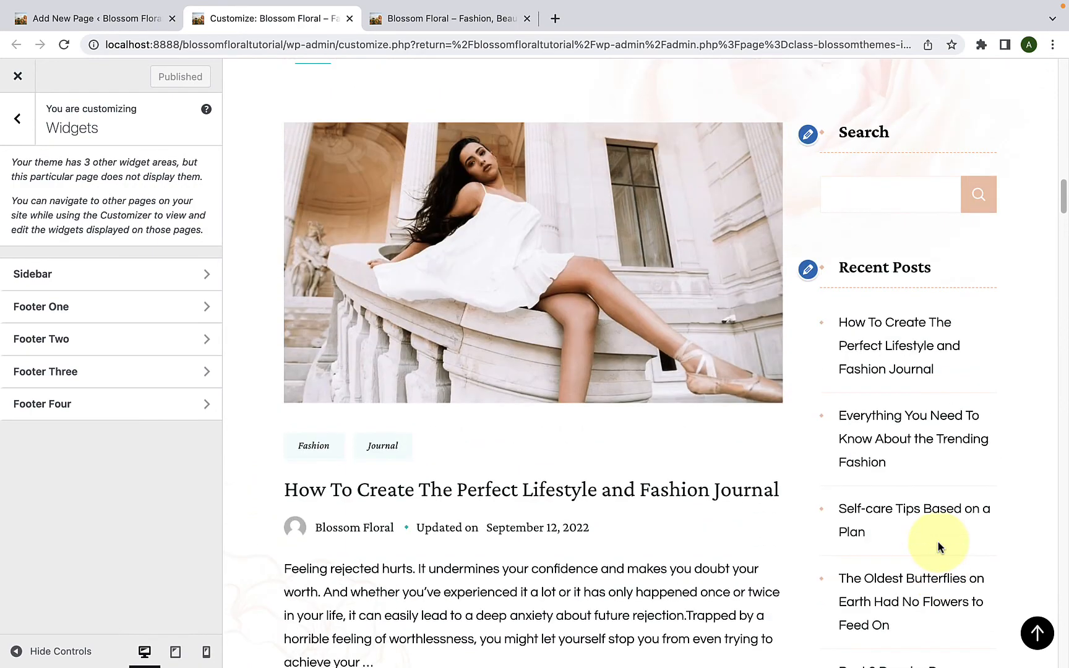
scroll(939, 547, "down", 3)
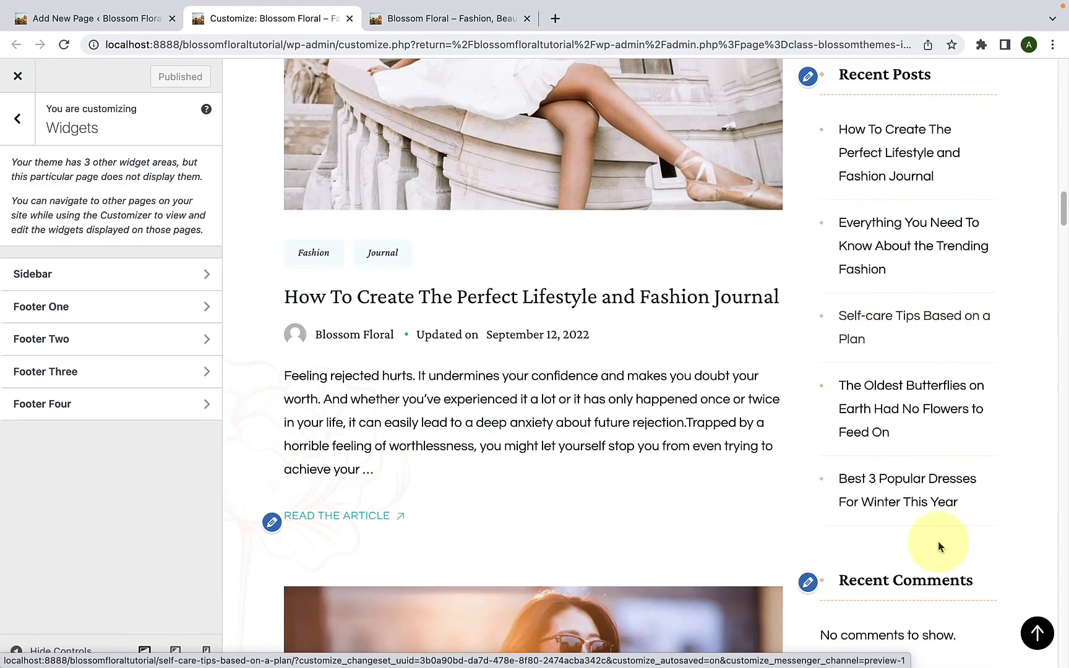
scroll(939, 546, "down", 4)
scroll(938, 541, "down", 2)
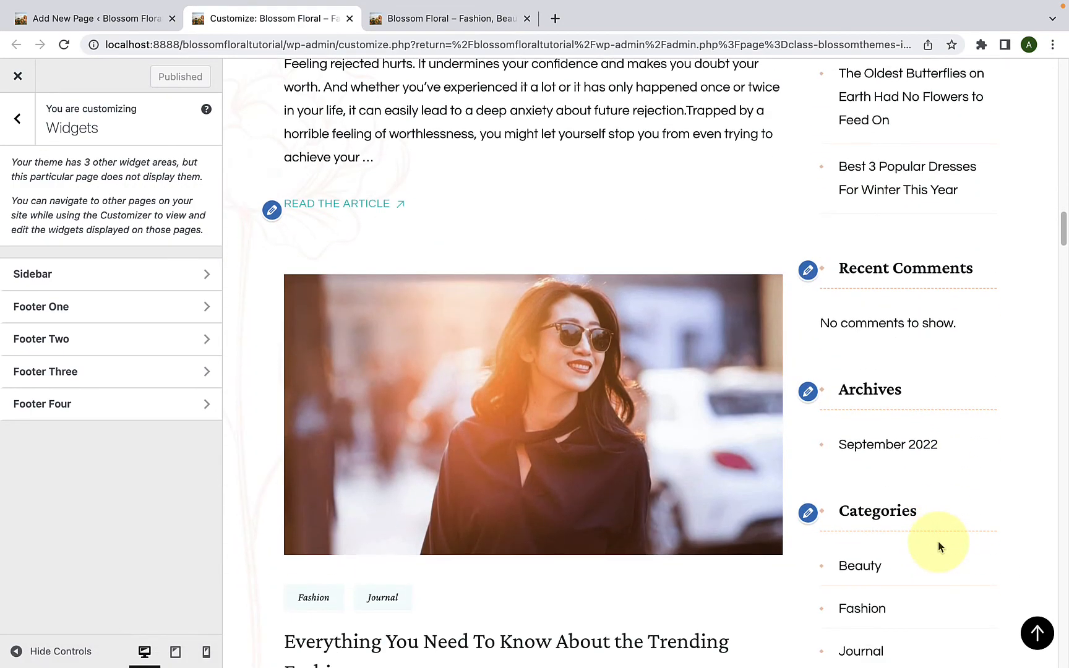
scroll(938, 542, "up", 7)
scroll(938, 542, "up", 2)
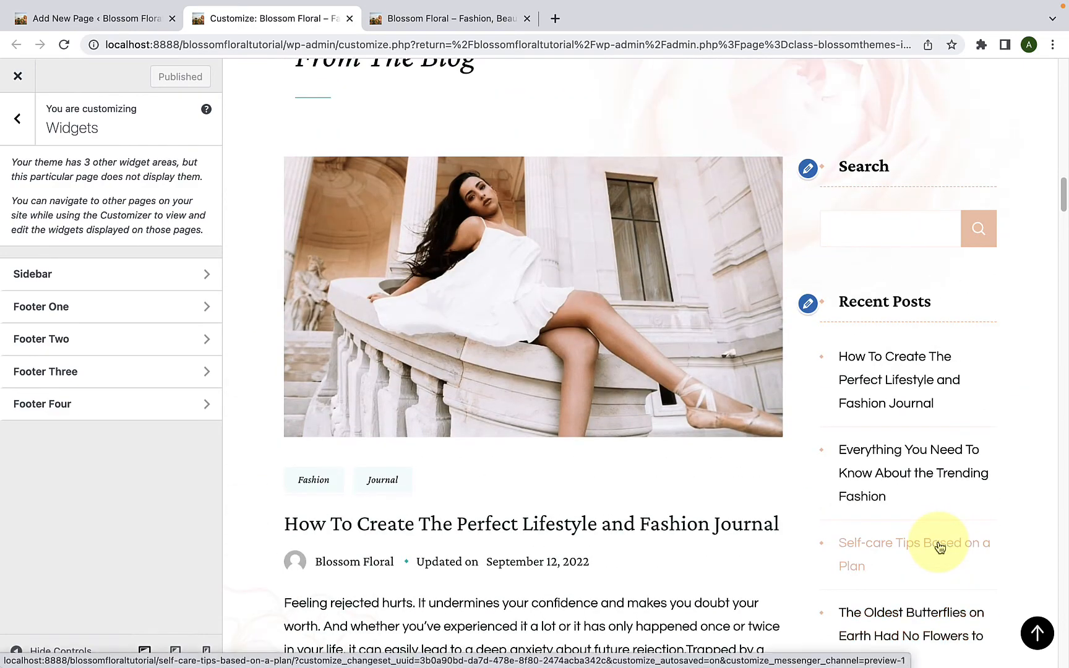
- Remove the Categories, Archives, Recent Comments, Recent Posts and Search blocks from the Sidebar widget area and check the blog section preview
left_click(123, 286)
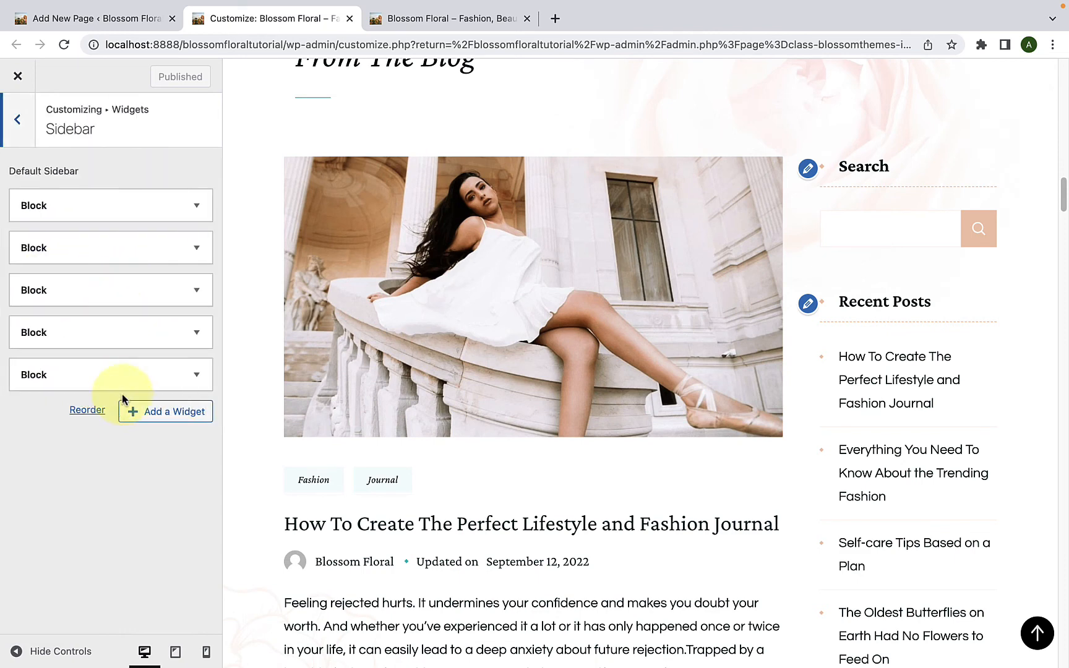
left_click(125, 379)
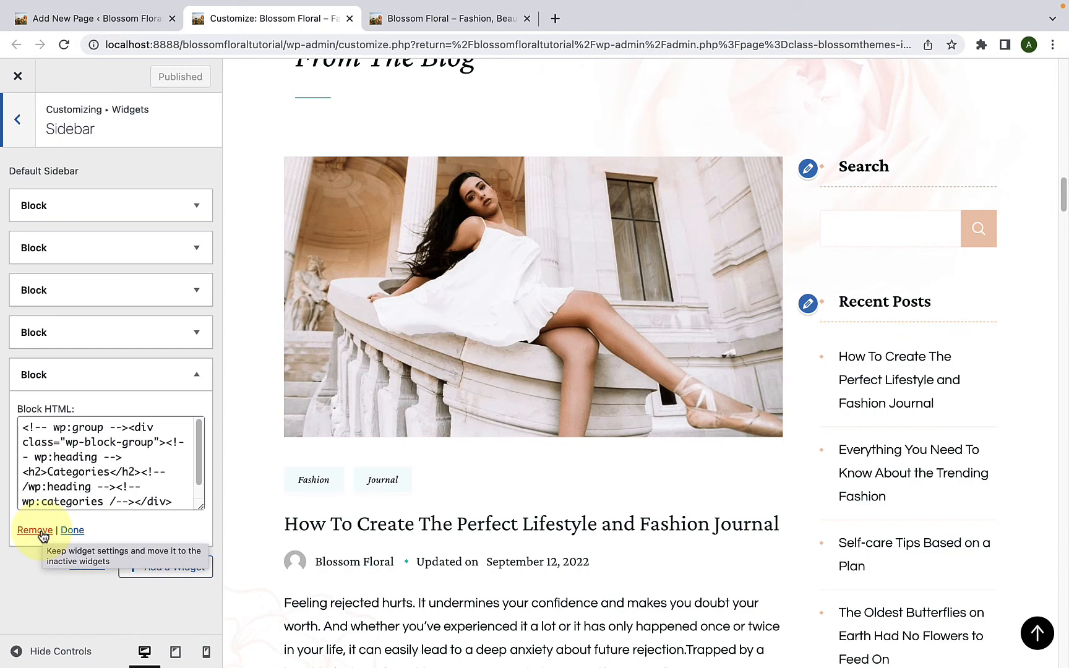
left_click(42, 533)
left_click(56, 334)
left_click(38, 489)
left_click(56, 292)
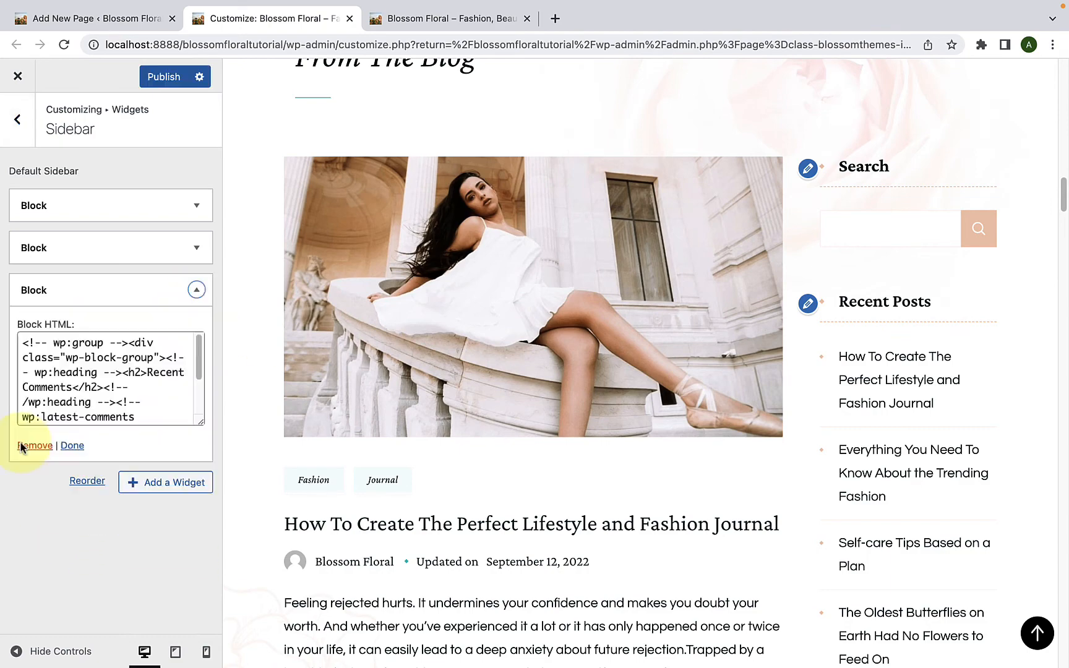
left_click(28, 446)
left_click(55, 249)
left_click(48, 404)
left_click(56, 206)
left_click(45, 363)
scroll(506, 453, "down", 4)
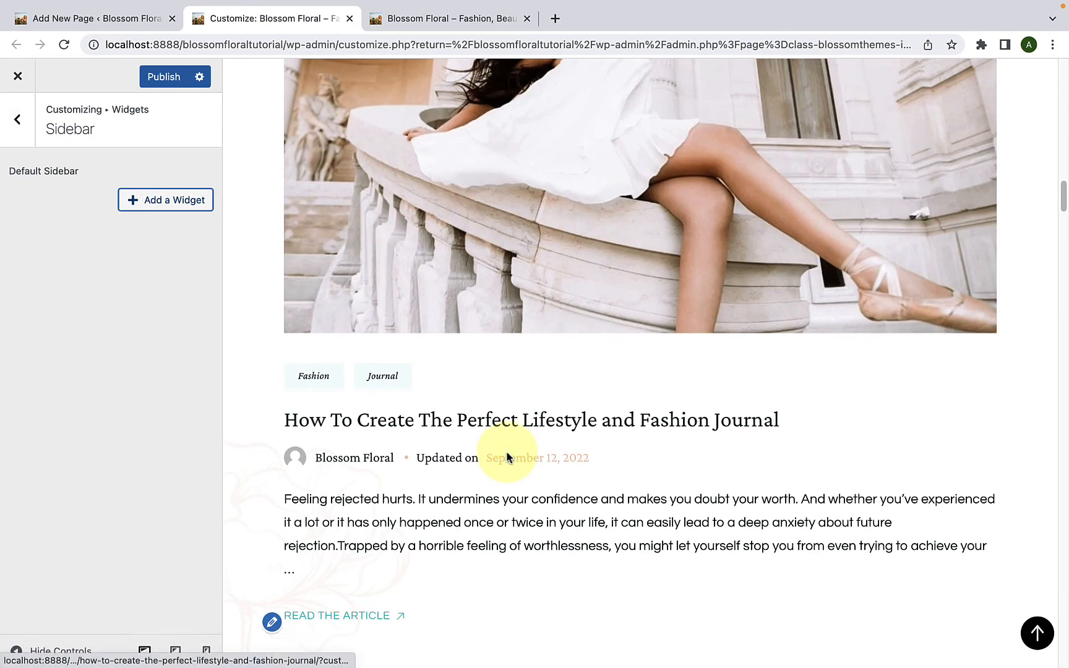
scroll(506, 455, "up", 4)
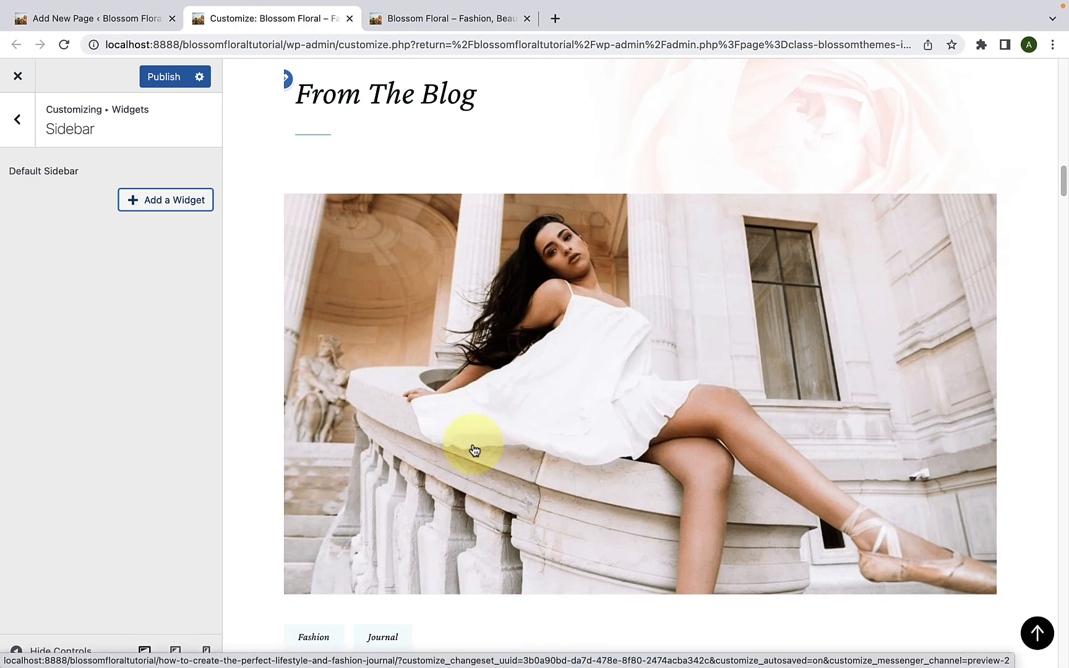
- Add a Blossom: Author Bio widget to the empty Default Sidebar
left_click(137, 204)
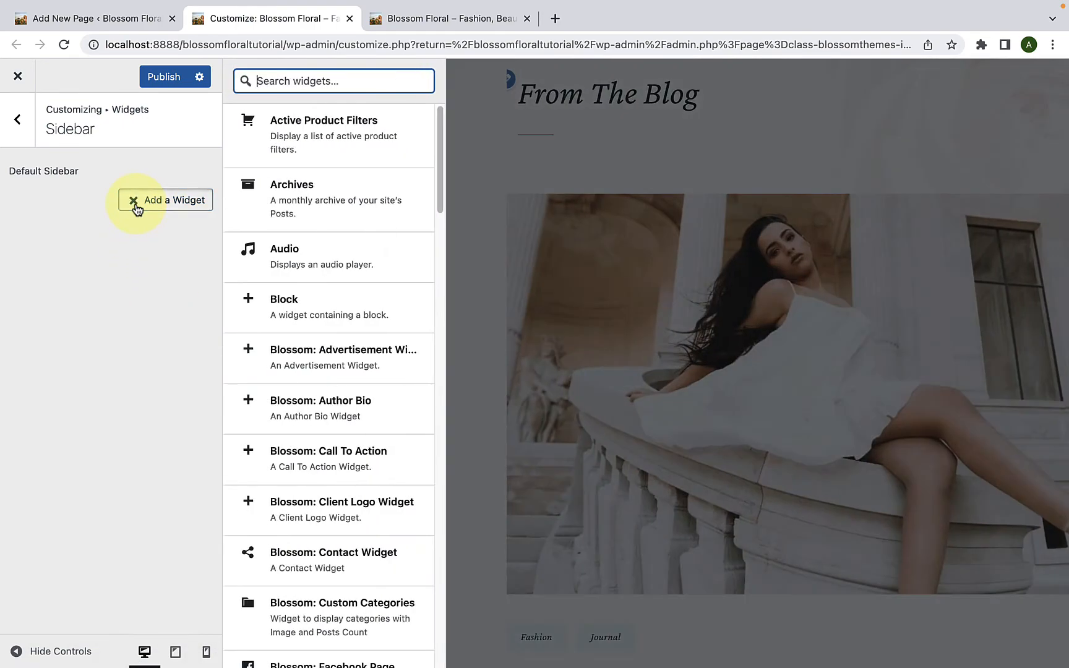
scroll(359, 427, "down", 4)
scroll(366, 466, "down", 10)
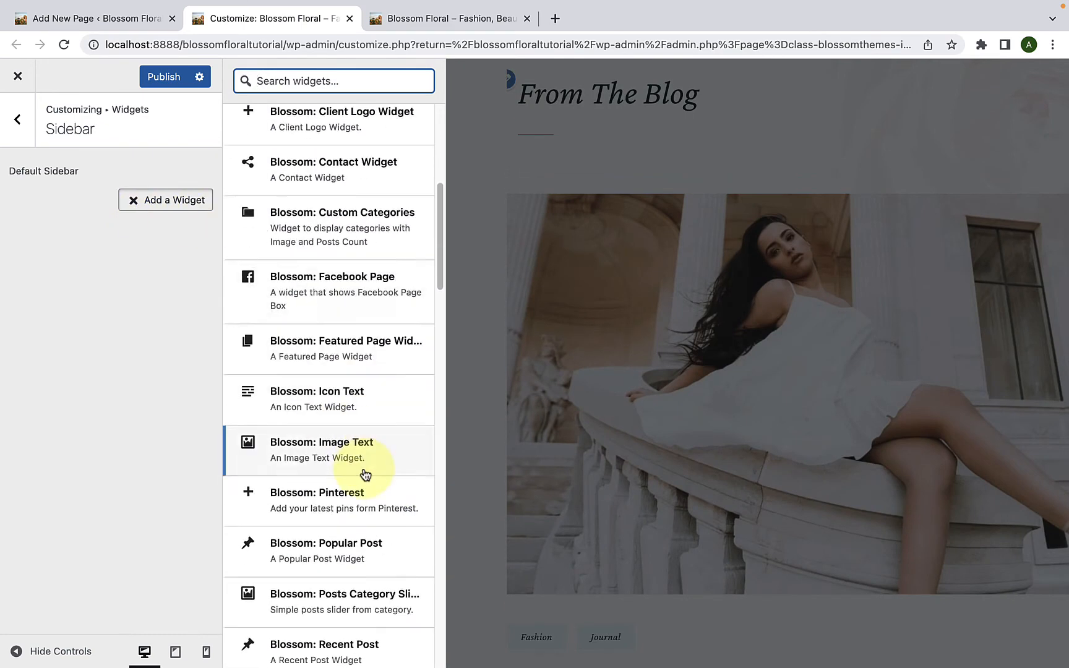
scroll(364, 493, "up", 12)
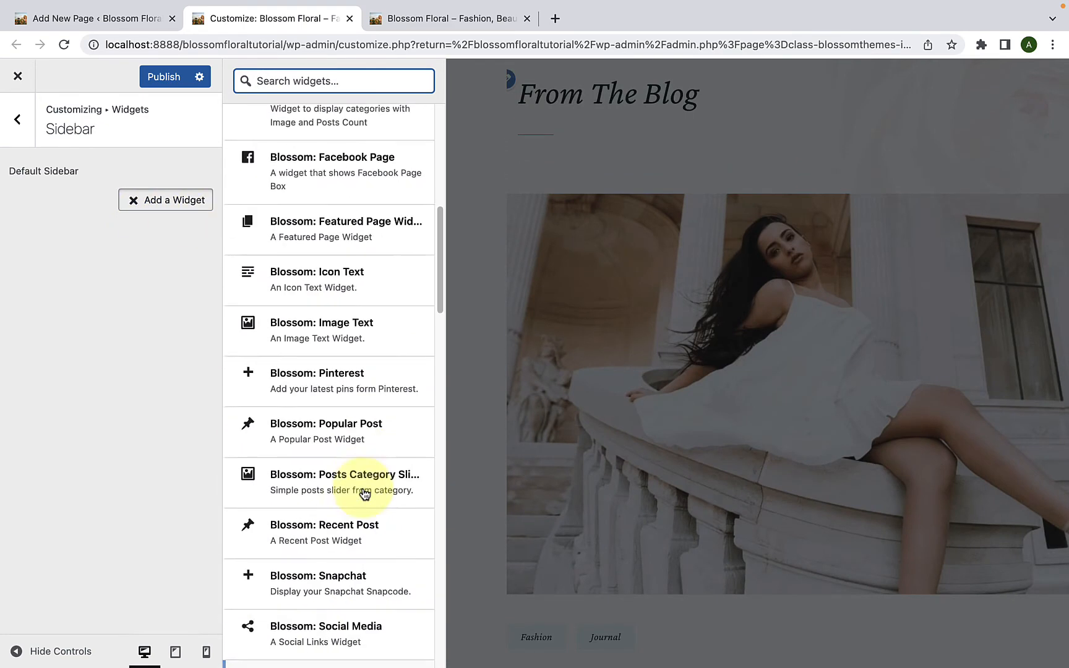
scroll(365, 494, "up", 2)
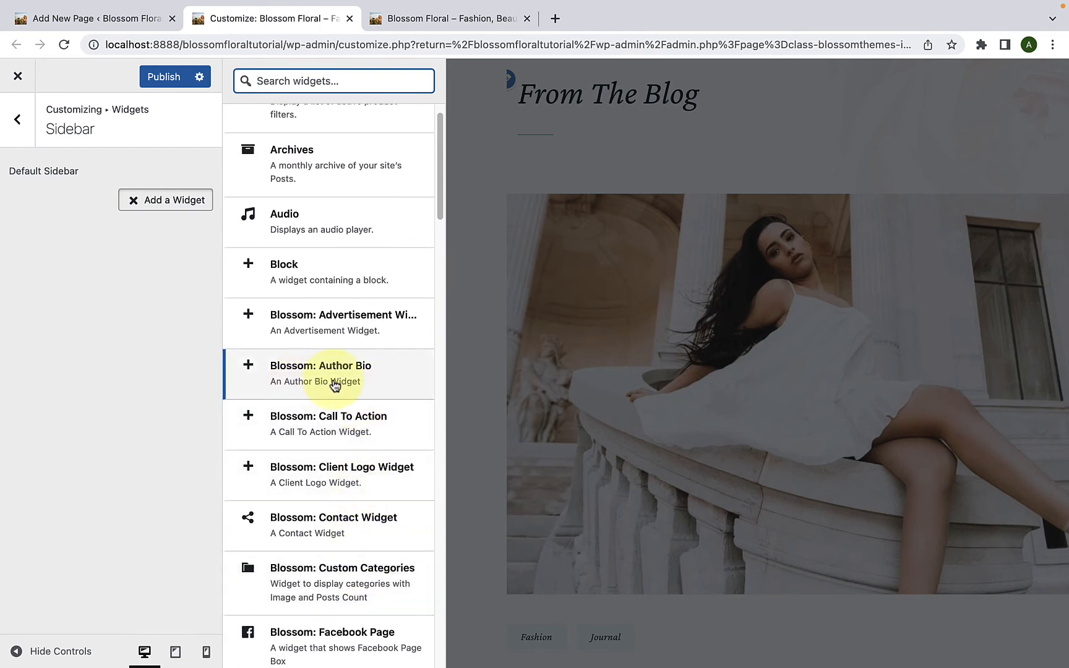
left_click(335, 384)
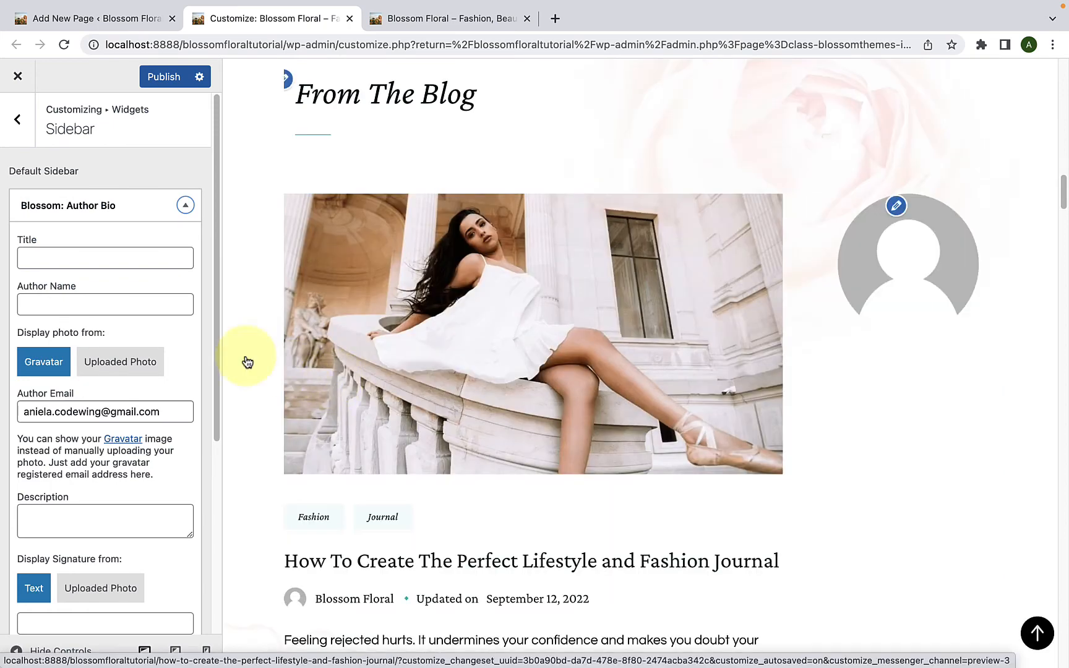
- Give the Author Bio widget a first-person greeting with the author's first name as its title and enter the author's full name
left_click(60, 255)
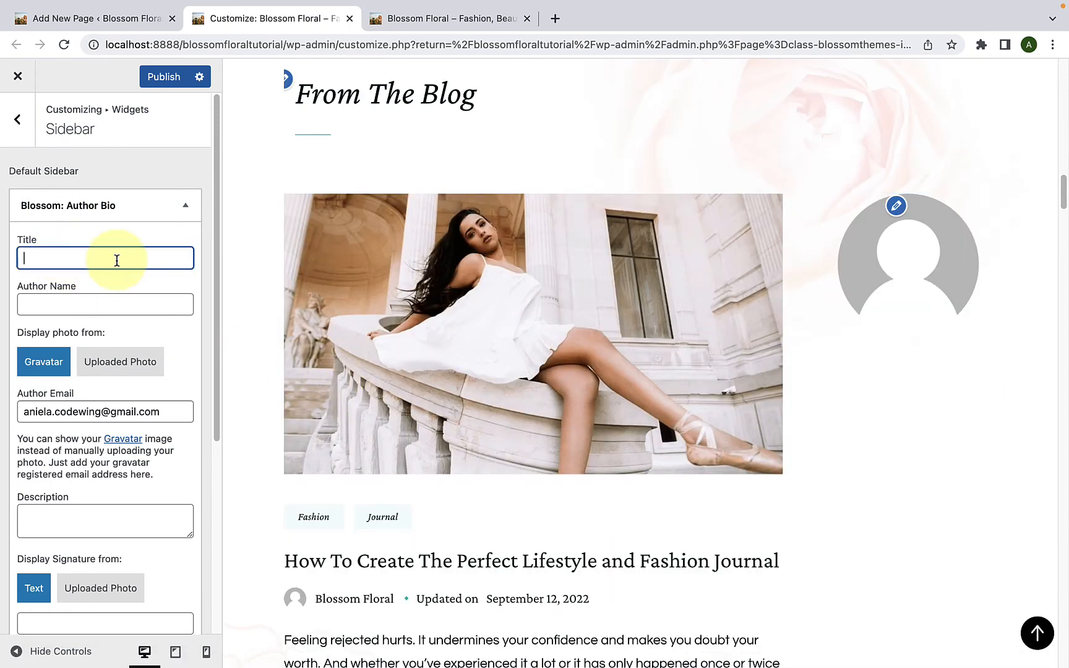
type("'m Carmen")
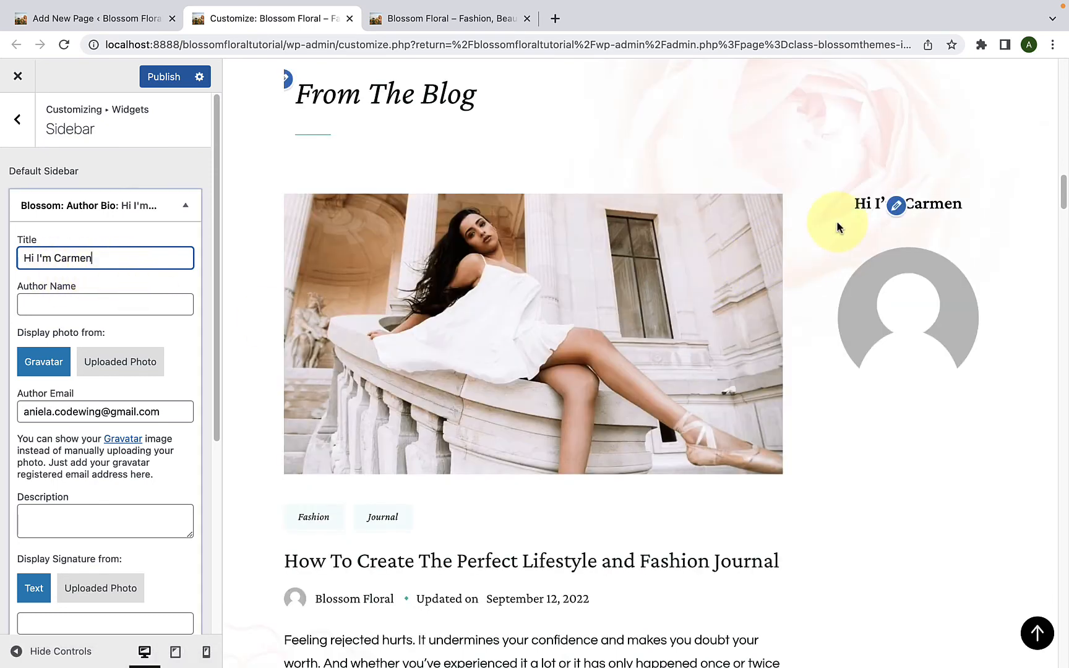
left_click(121, 300)
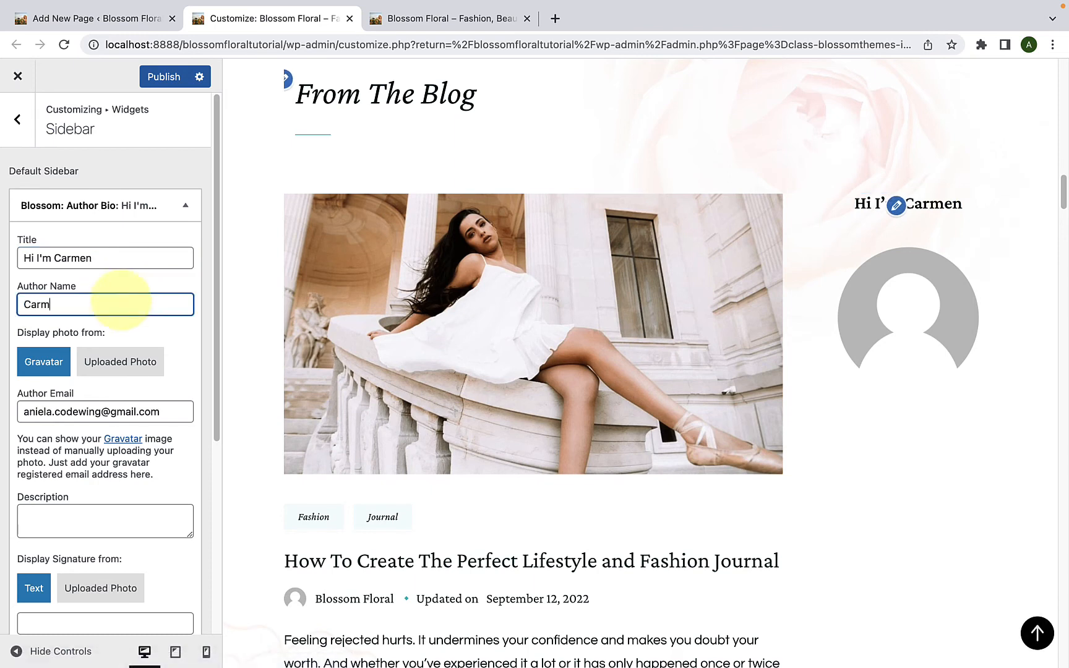
type("Carmen Moore")
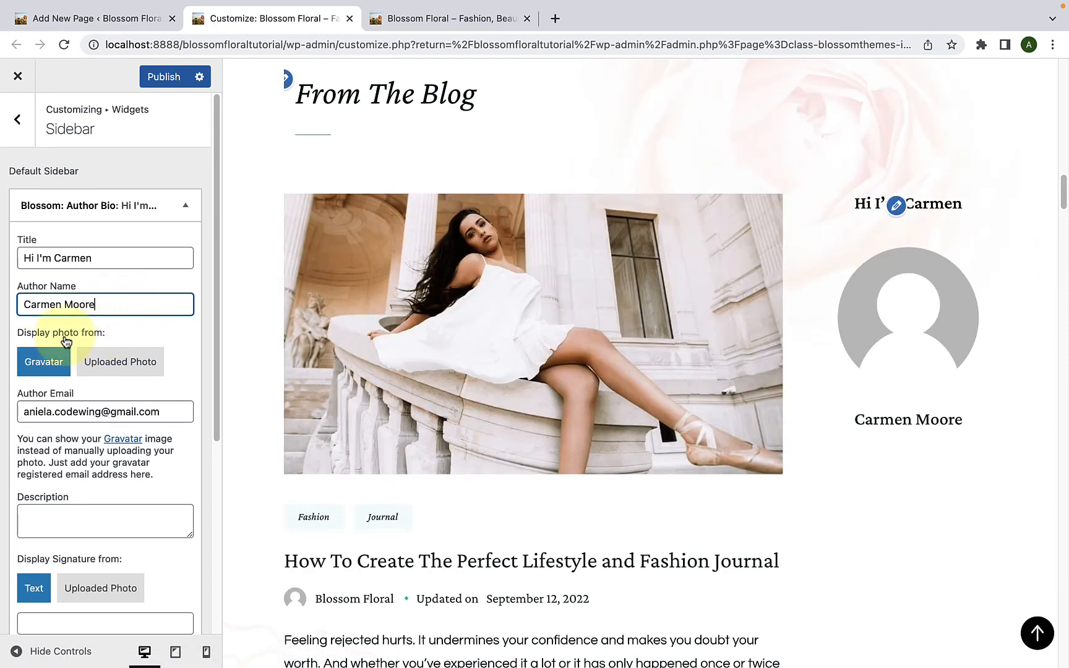
- Switch the author photo source to Uploaded Photo and use about-image-sidebar.png from the media library
left_click(123, 369)
scroll(99, 390, "down", 1)
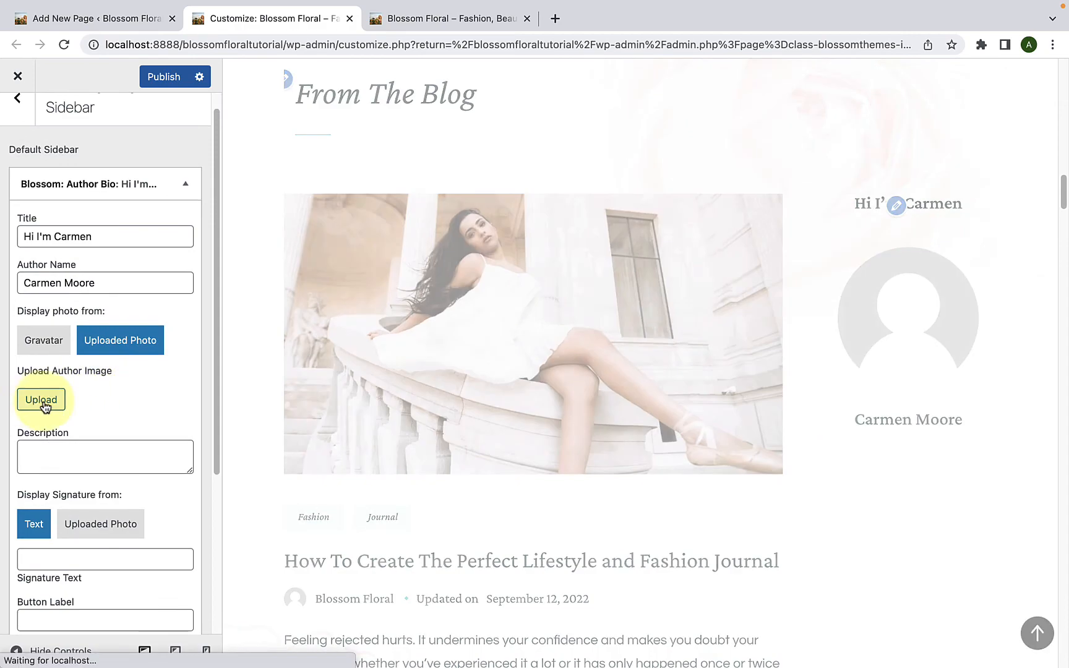
left_click(41, 400)
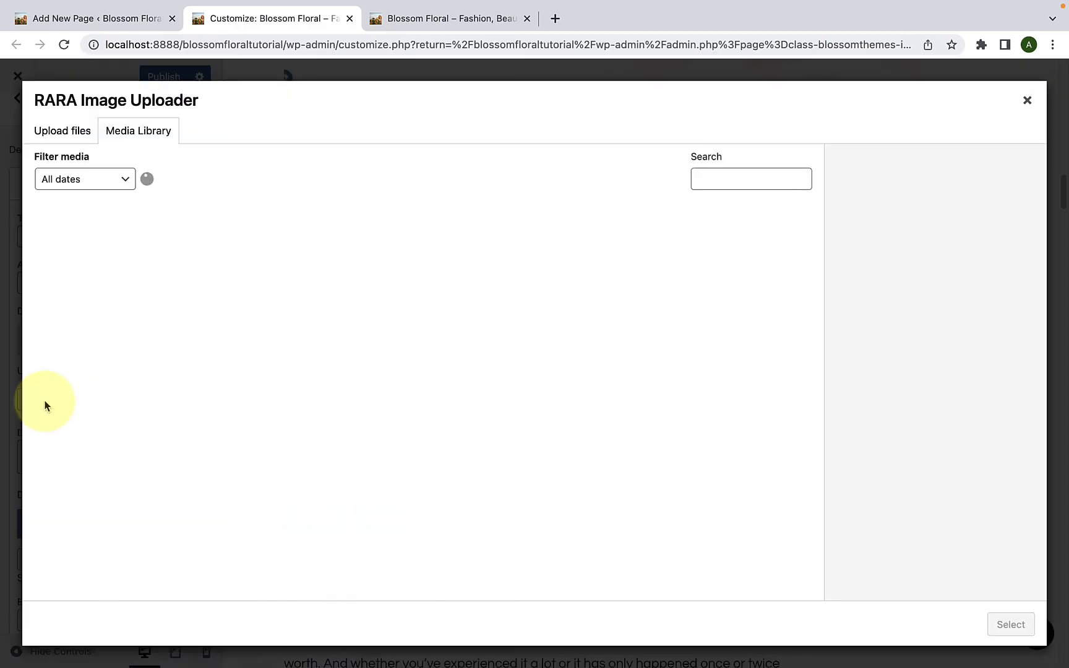
scroll(326, 425, "down", 6)
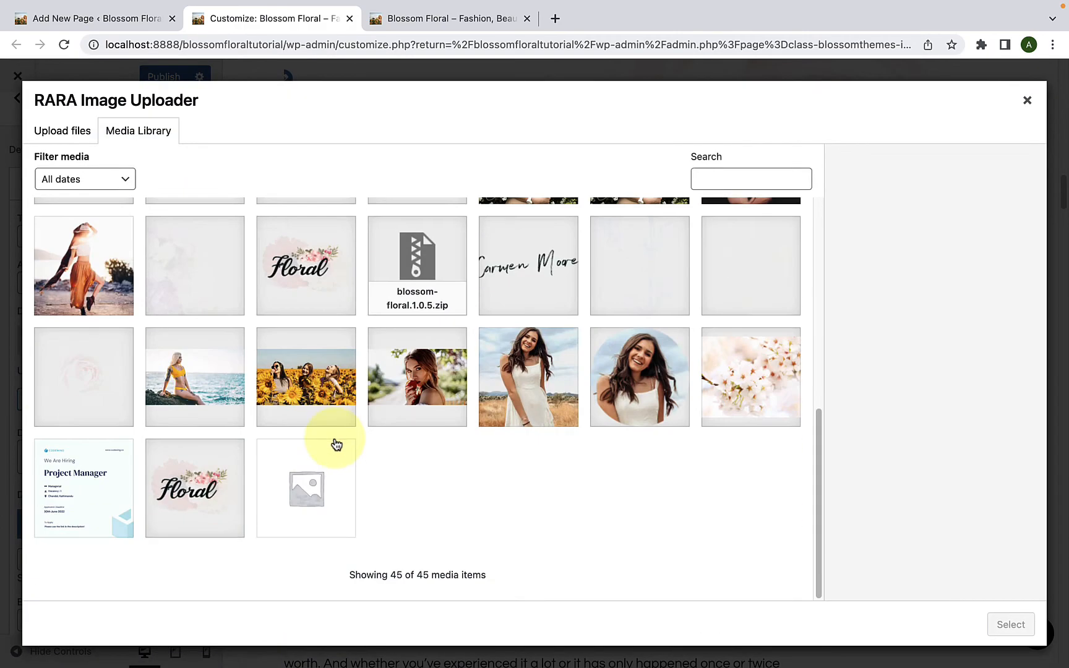
left_click(631, 383)
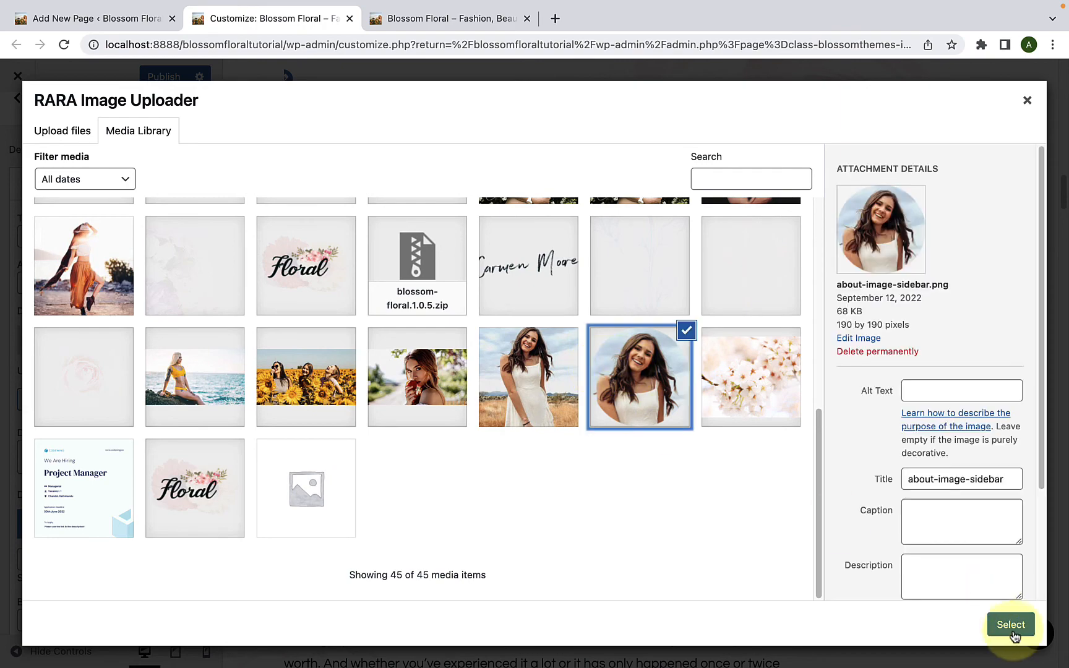
left_click(1013, 625)
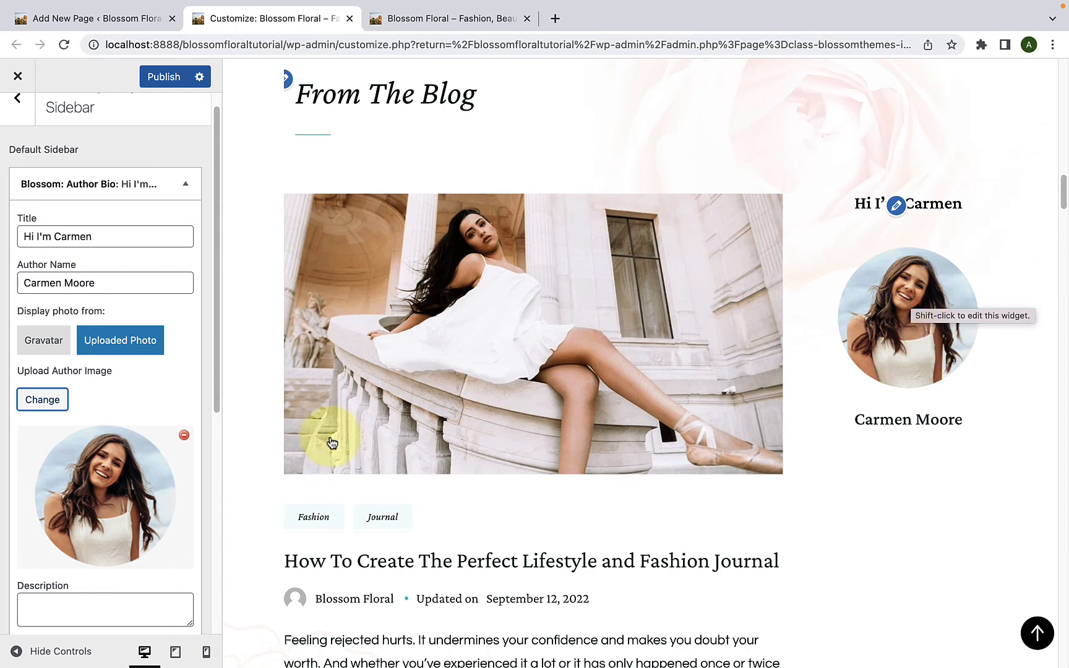
- Enlarge the Description box and enter 'Twitter specialist. Fashion enthusiast. Tv fanatic. Lifelong gamer. Food geek. Wannabe travel nerd. Pop culture evangelist.'
scroll(176, 515, "down", 5)
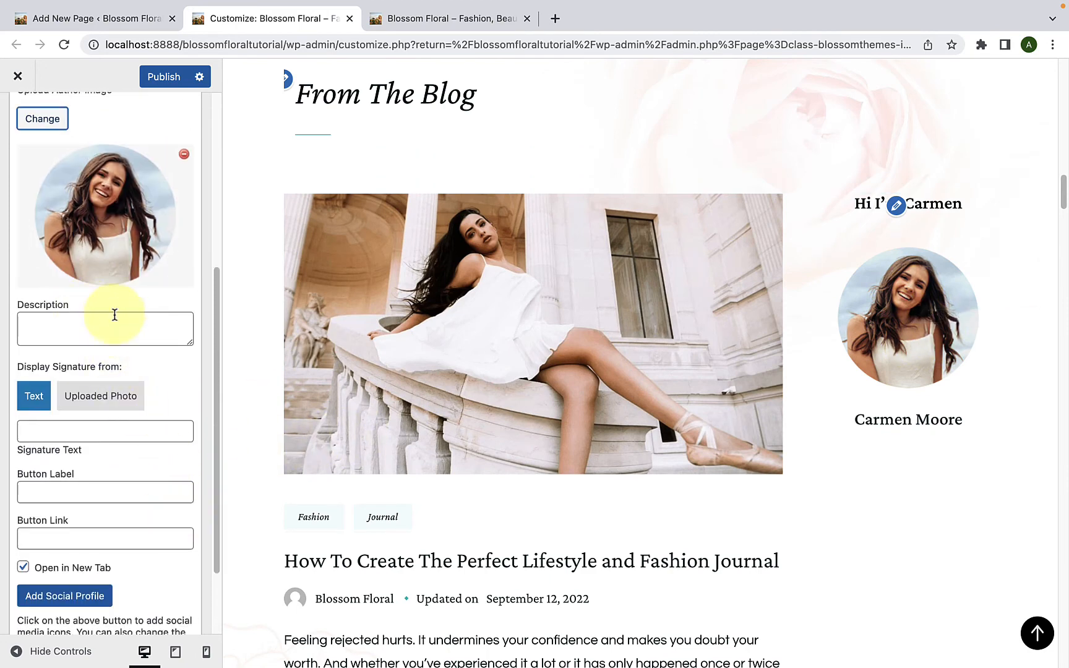
left_click_drag(191, 344, 171, 443)
left_click(131, 348)
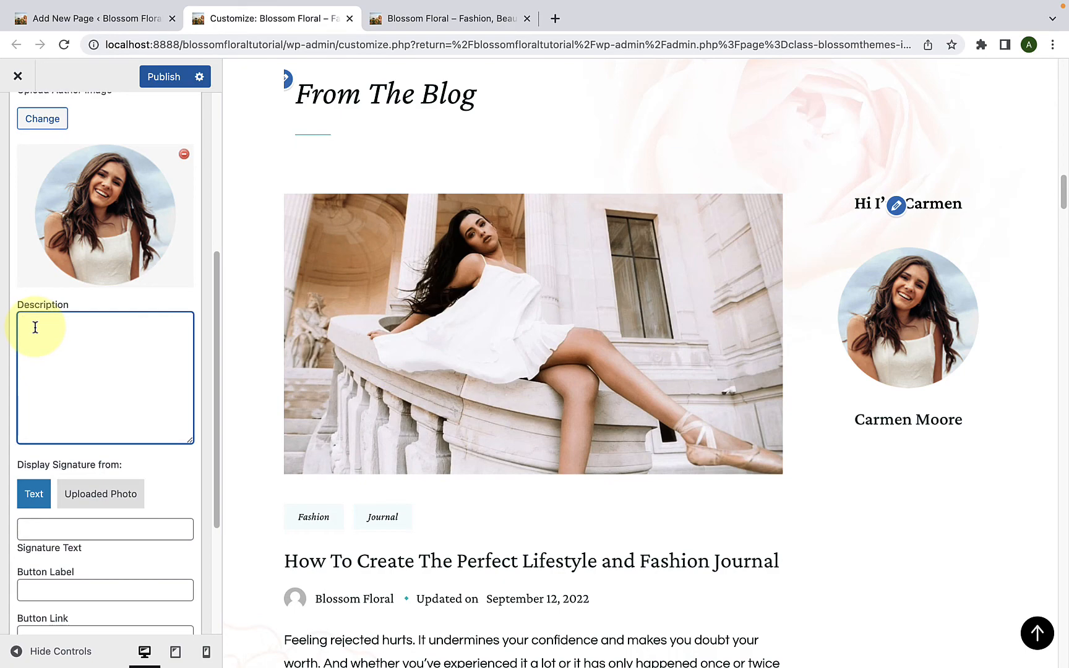
type("Twitter specialist. Fashion enthusiast. Tv fanatic. Lifelong gamer. Food geek. Wannabe travel nerd. Pop culture evangelist.")
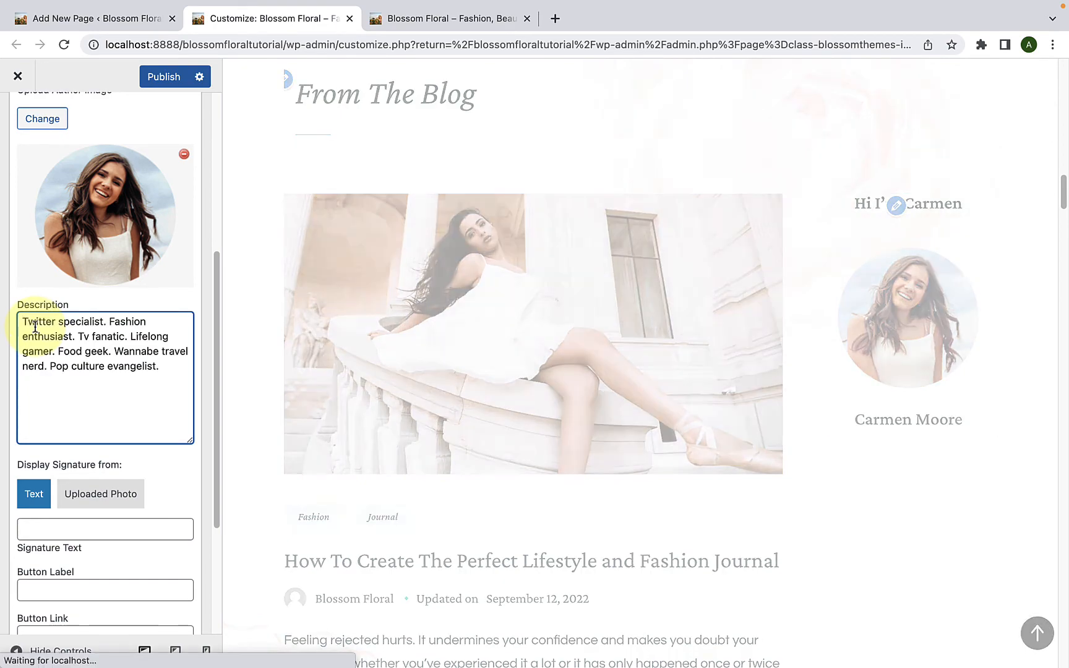
scroll(35, 328, "down", 1)
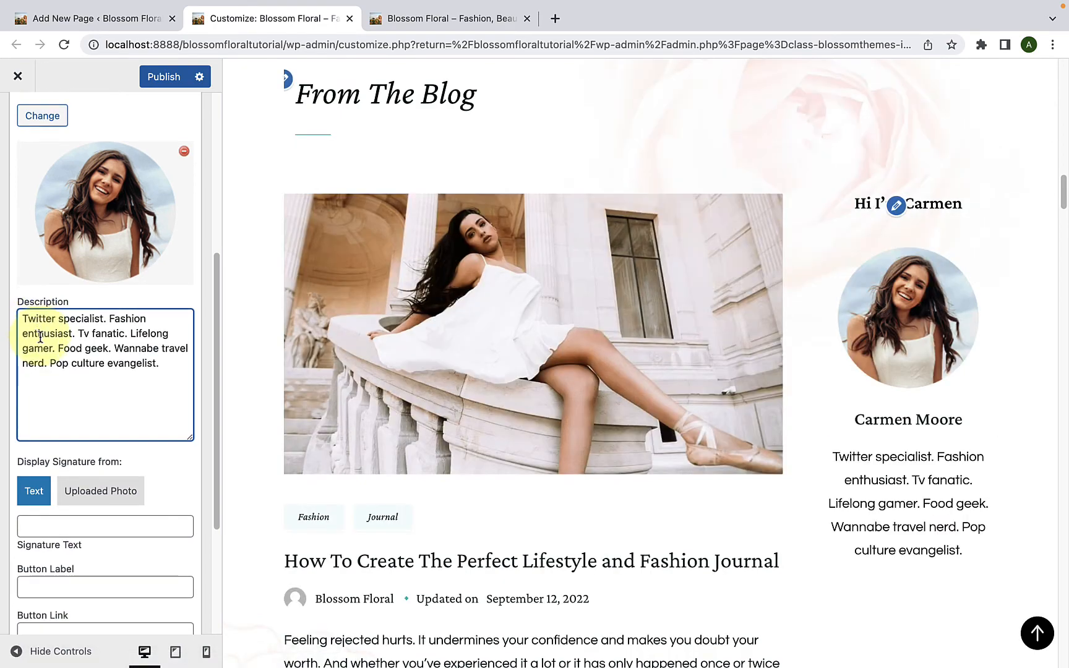
scroll(980, 387, "down", 1)
scroll(980, 385, "down", 3)
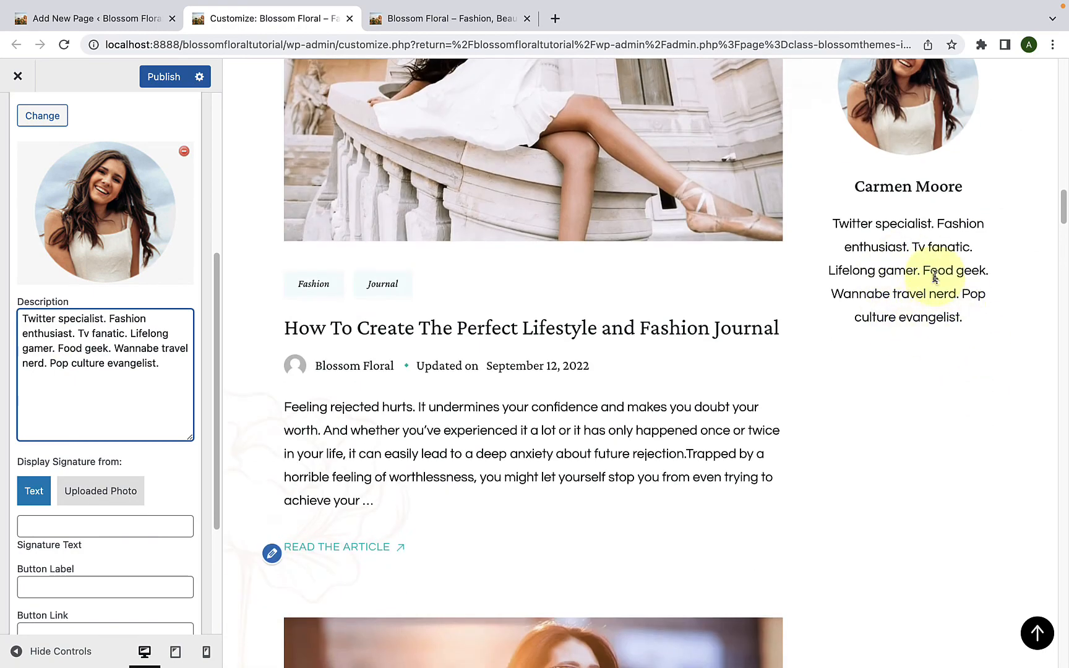
scroll(108, 494, "down", 2)
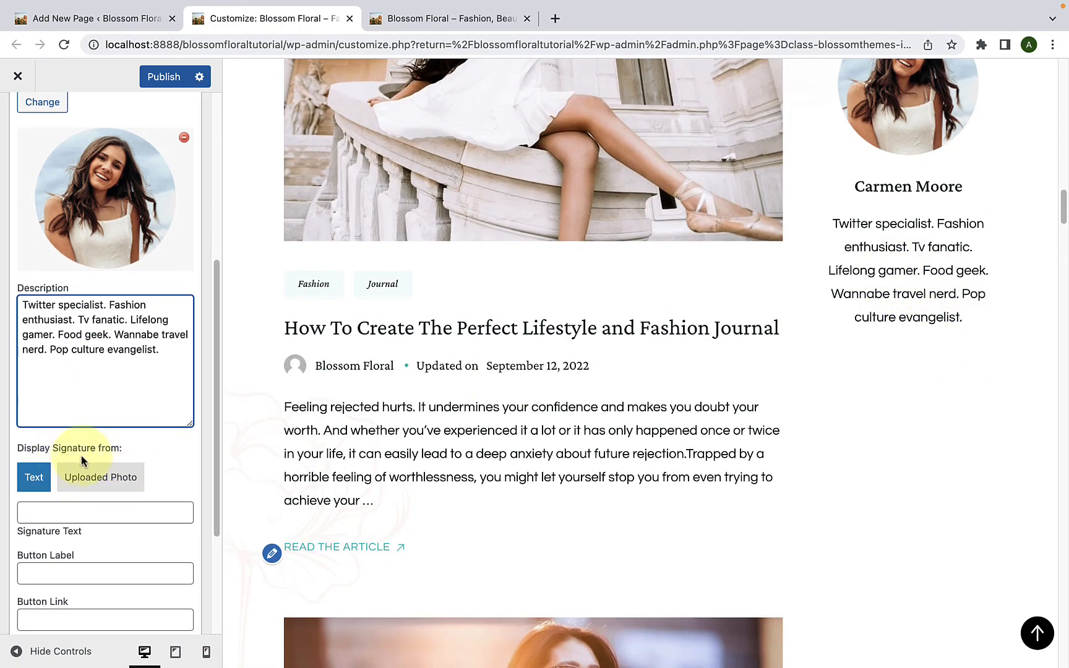
- Try a text signature for the Author Bio widget by entering the author's full name as the signature text
scroll(93, 463, "down", 1)
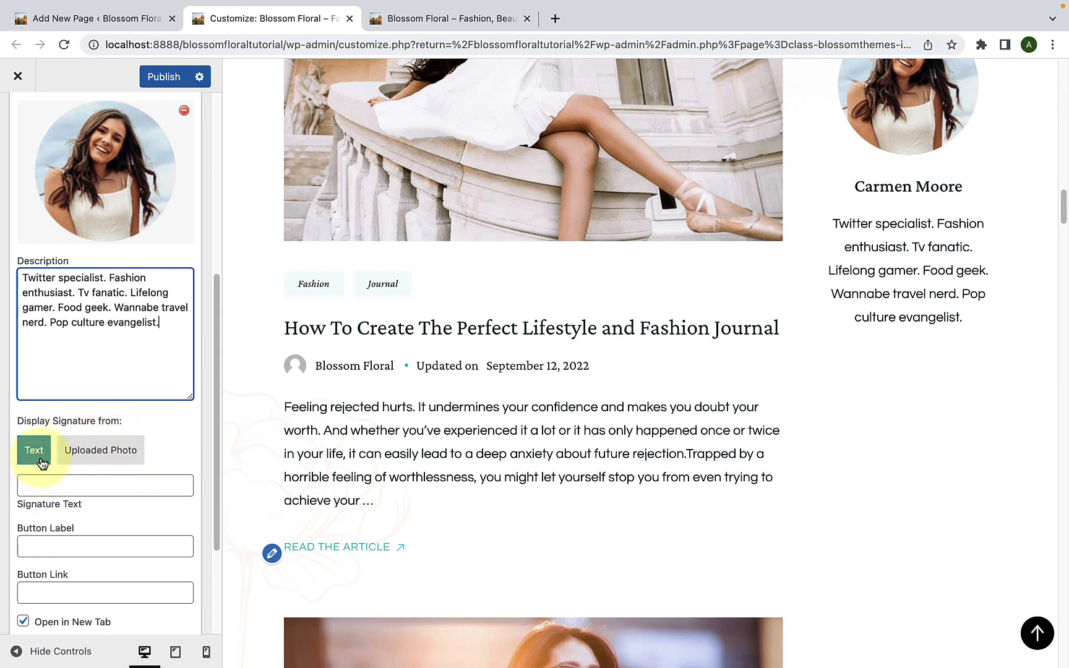
left_click(53, 485)
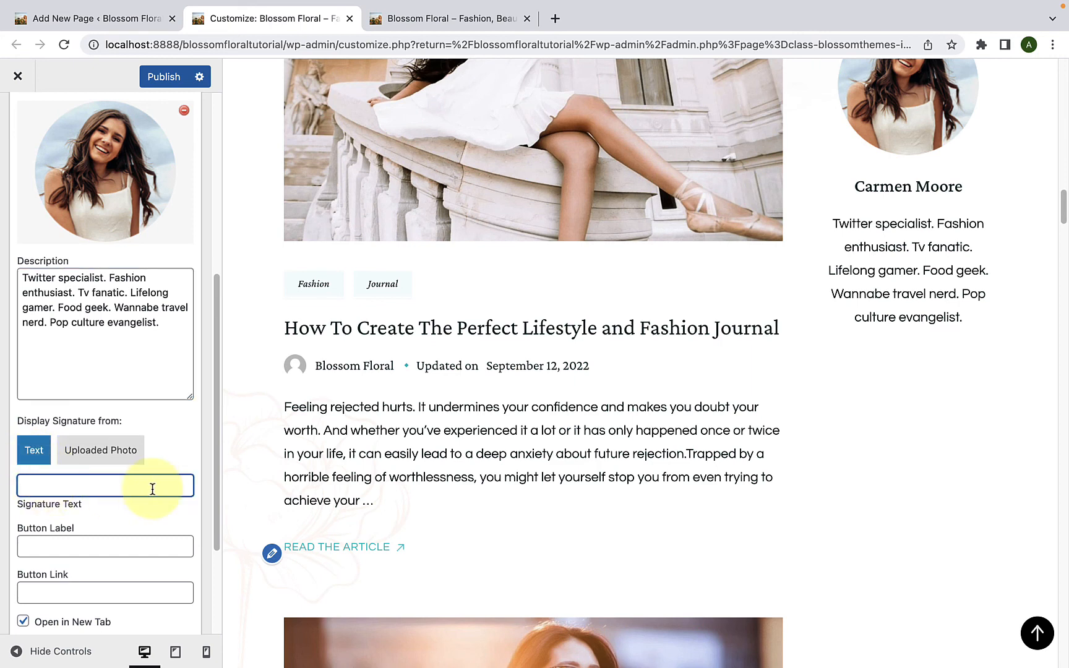
type("Carmen Moore")
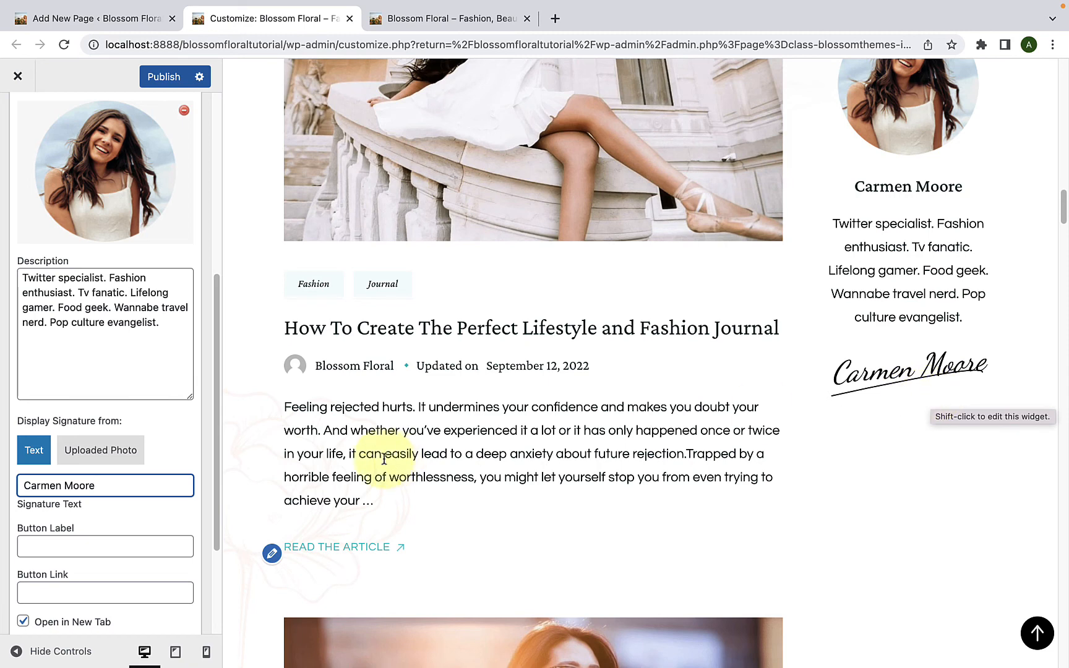
- Display the signature from an uploaded photo, using the handwritten signature image in the media library
left_click(87, 459)
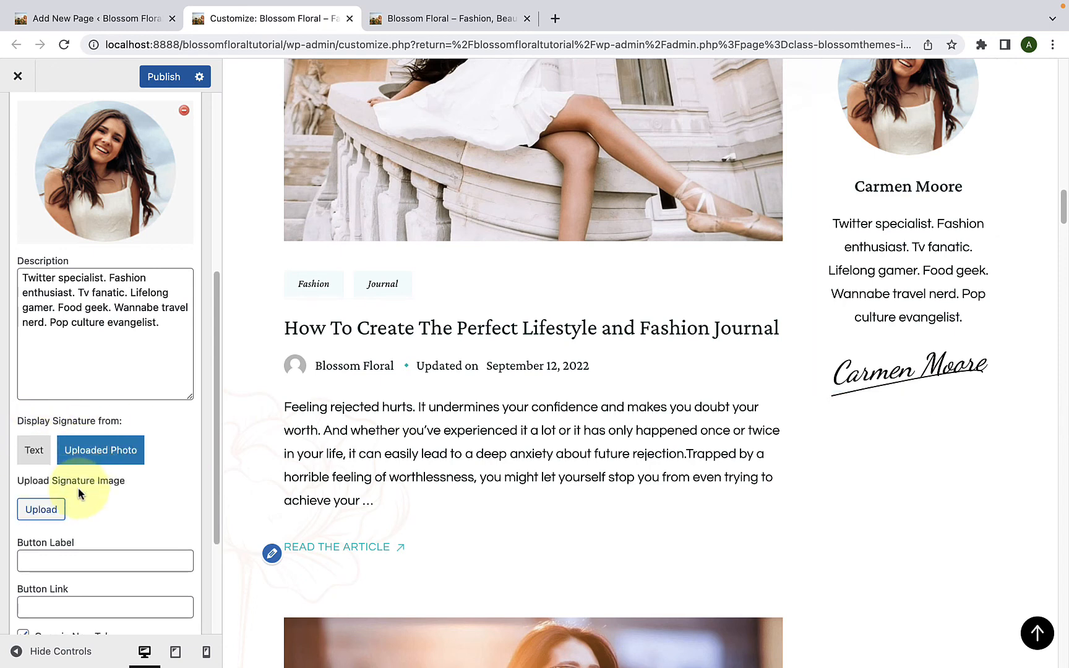
left_click(50, 512)
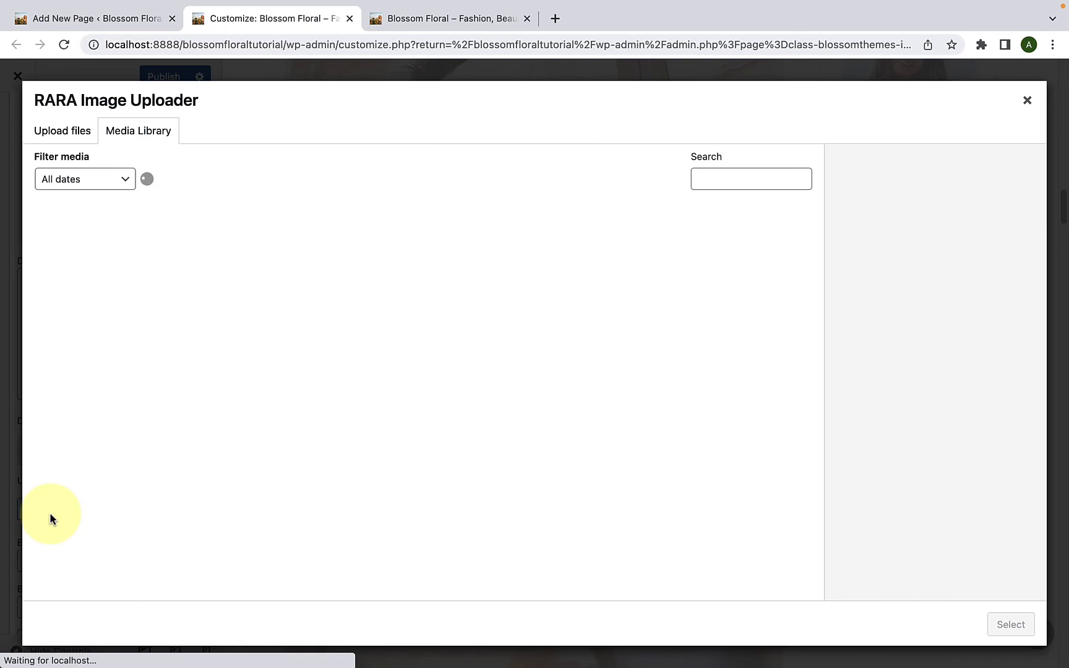
scroll(352, 526, "down", 2)
scroll(375, 540, "down", 4)
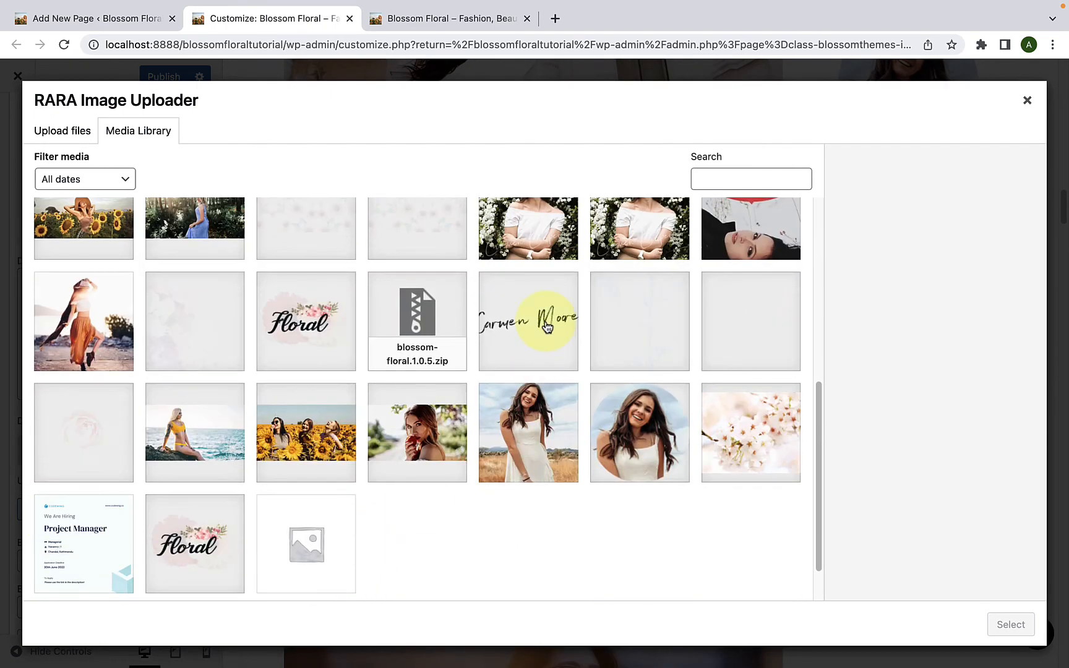
left_click(542, 340)
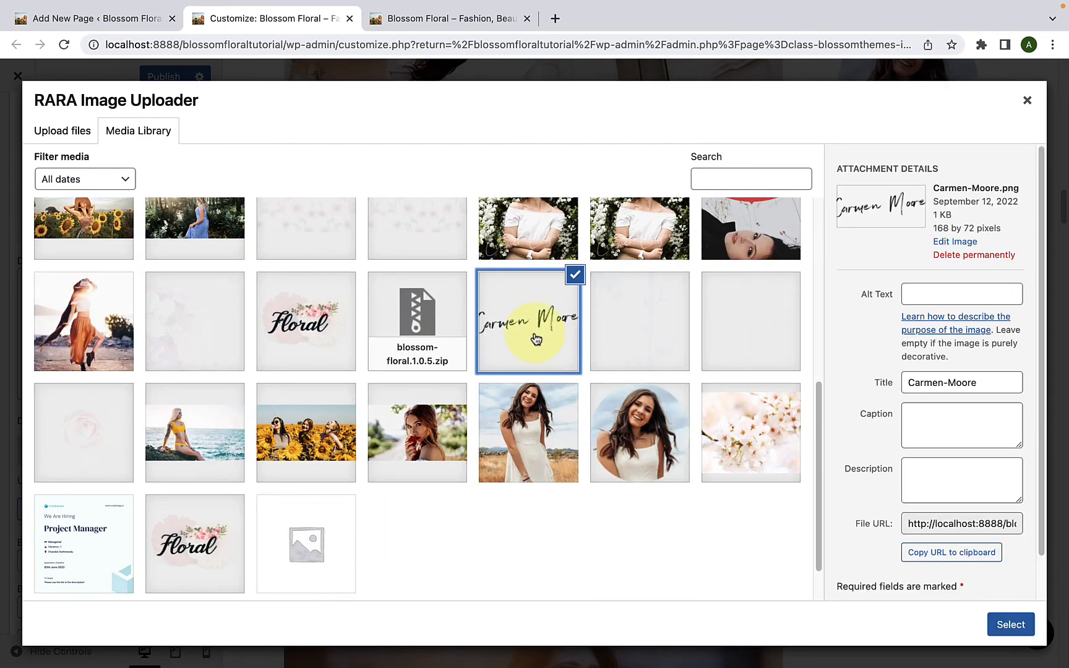
left_click(1011, 626)
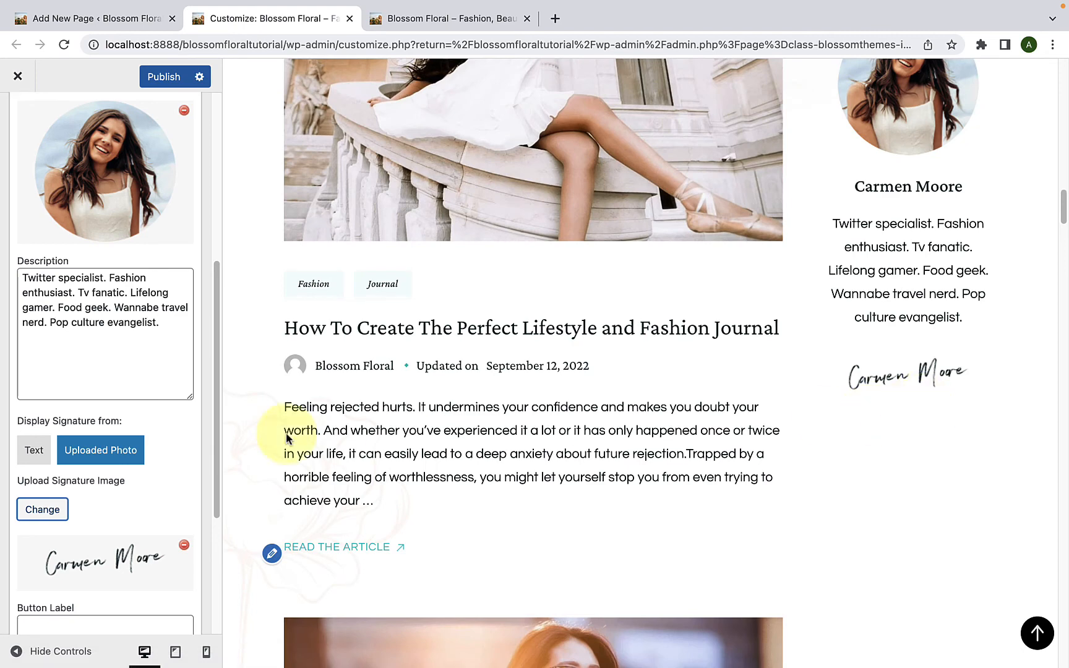
- Set the Author Bio widget's button label to 'Learn More'
scroll(79, 538, "down", 4)
scroll(85, 542, "down", 1)
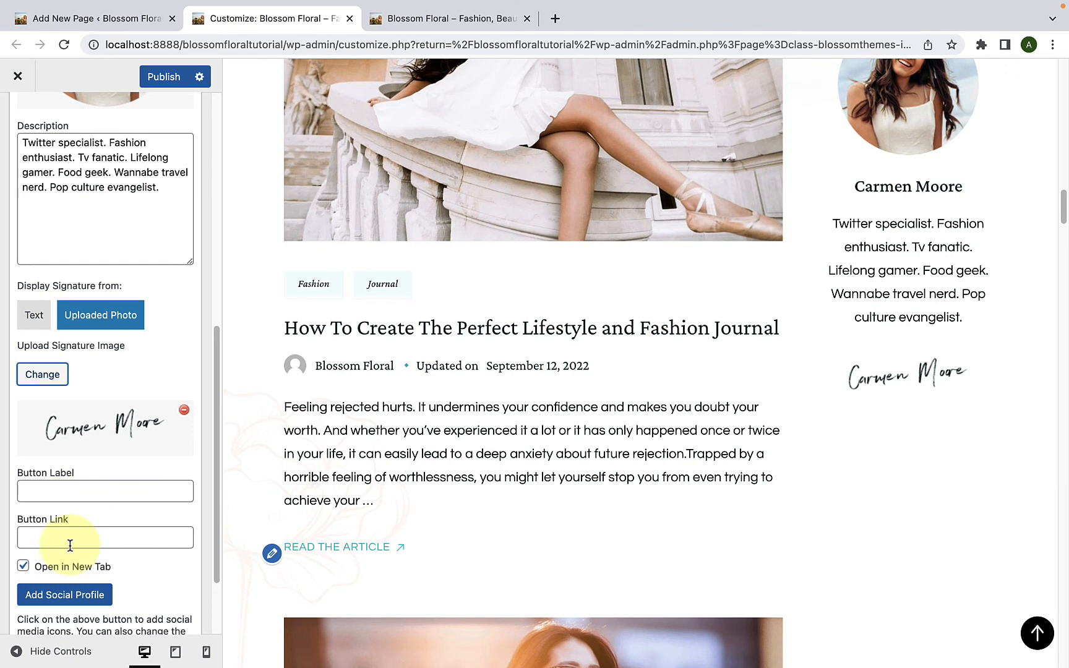
left_click(96, 495)
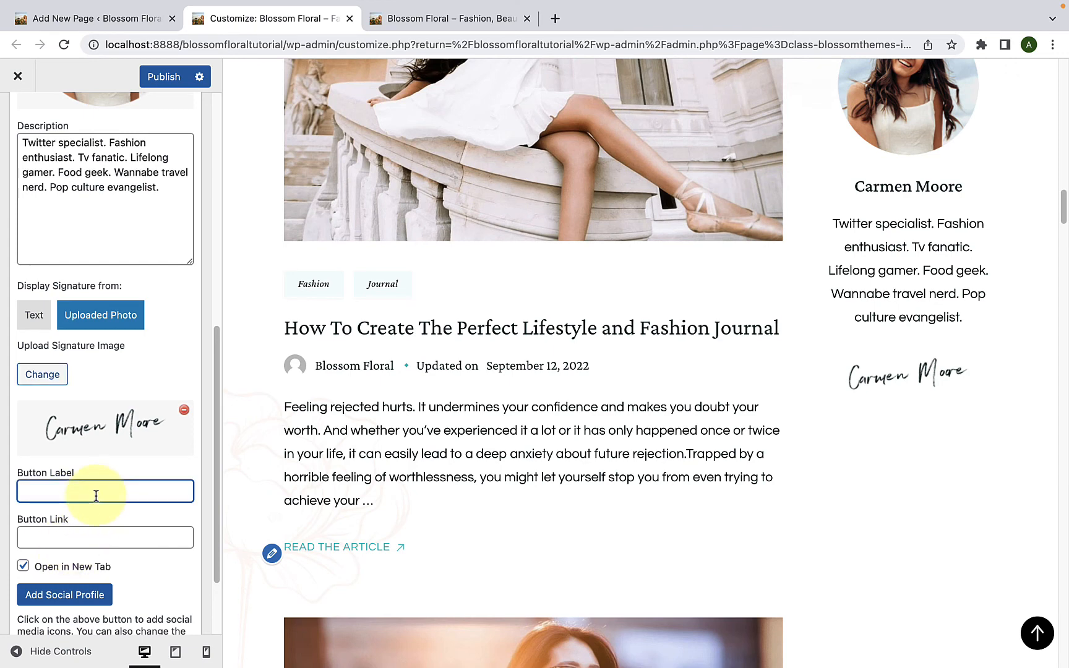
type("L")
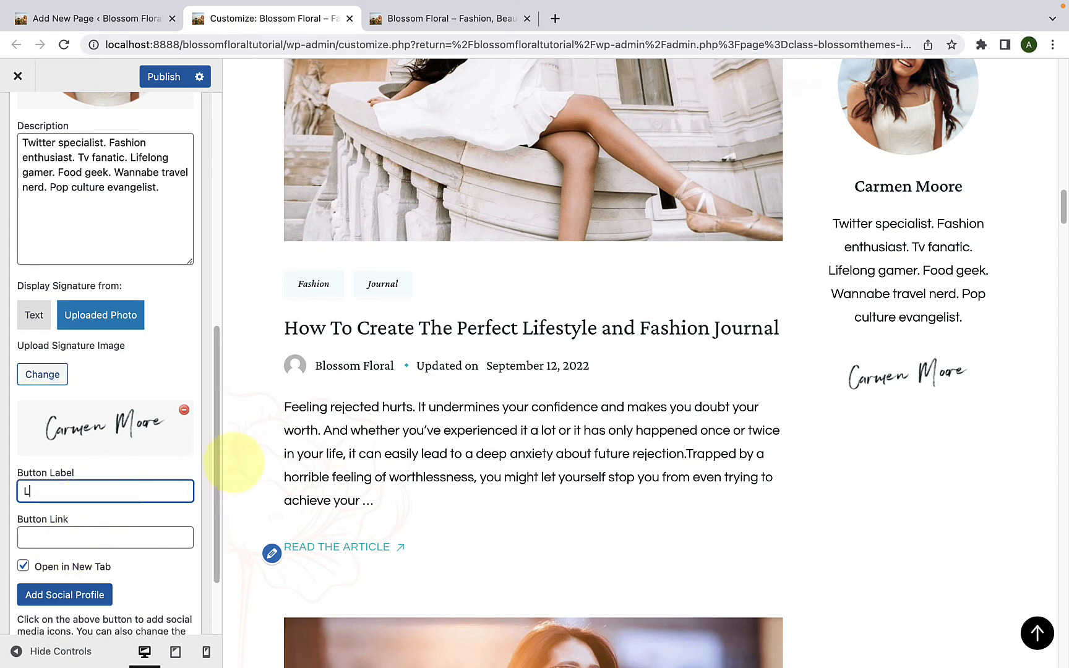
type("era ")
type("rn More")
- Open the live site's About page, Behind the Blog, and copy its web address
left_click(105, 546)
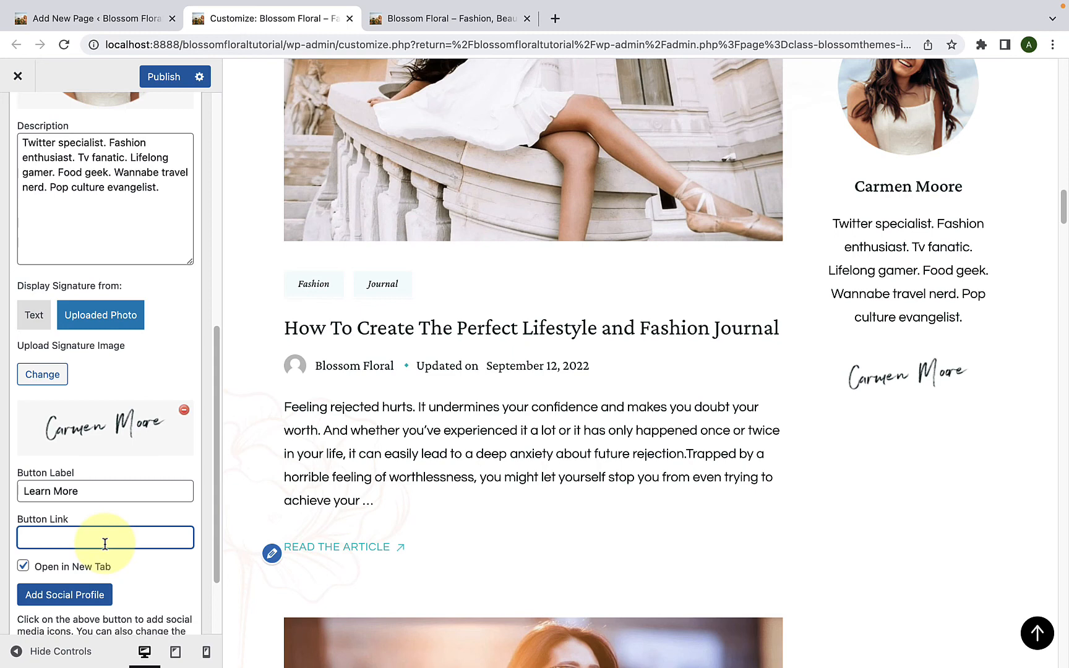
left_click(442, 19)
scroll(501, 359, "down", 3)
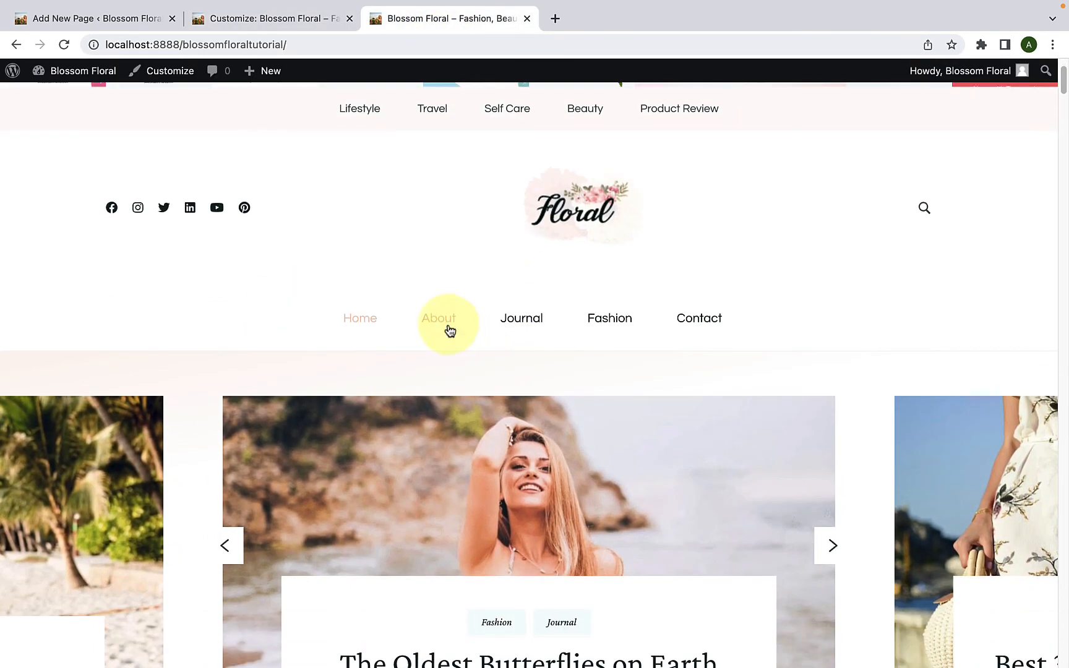
left_click(450, 329)
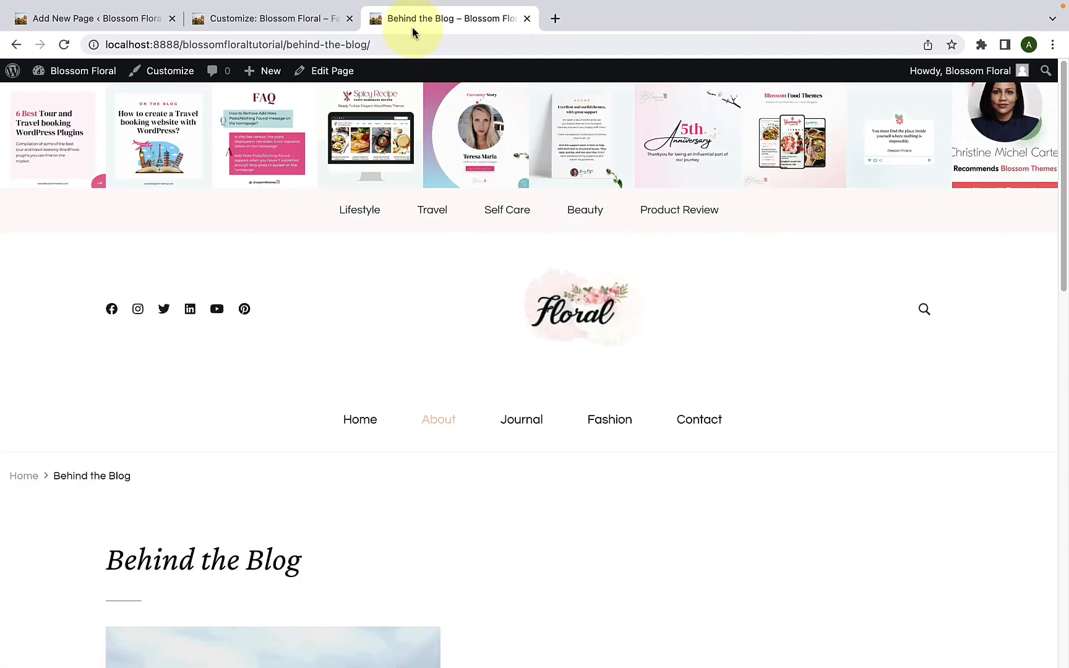
left_click(406, 43)
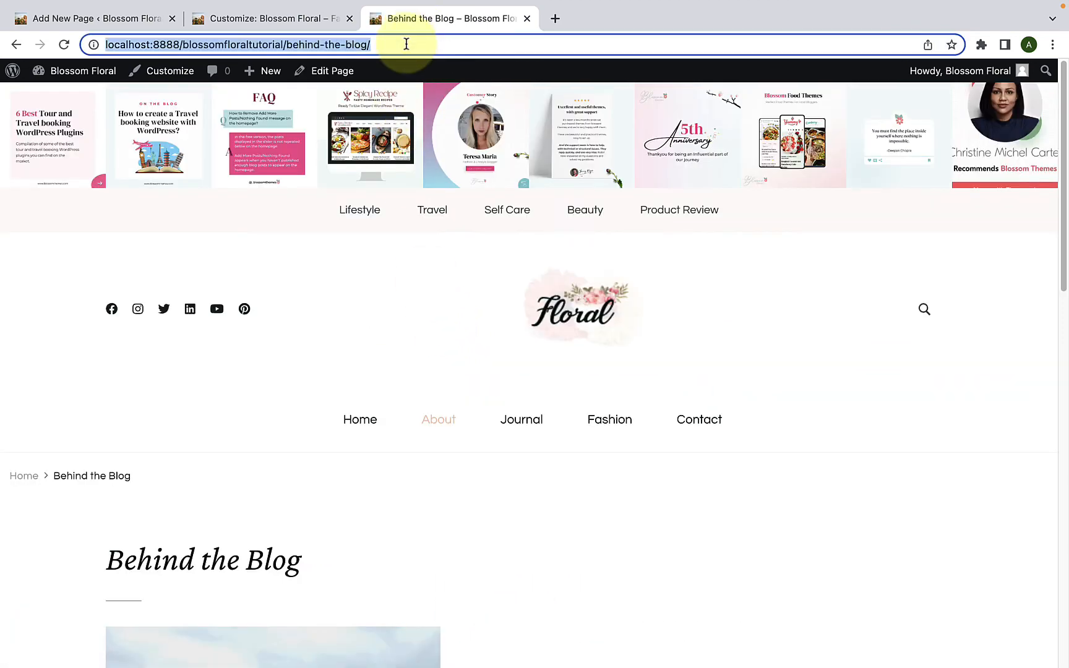
right_click(407, 43)
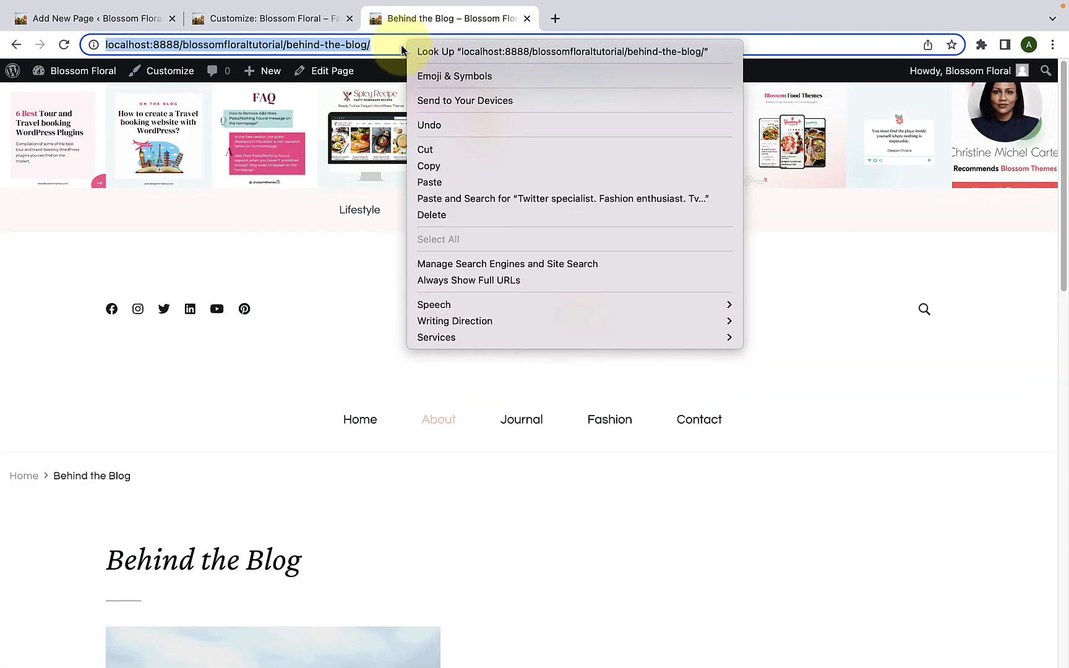
left_click(429, 166)
- Set the Author Bio widget's button link to the copied Behind the Blog page address in the Customizer
left_click(330, 21)
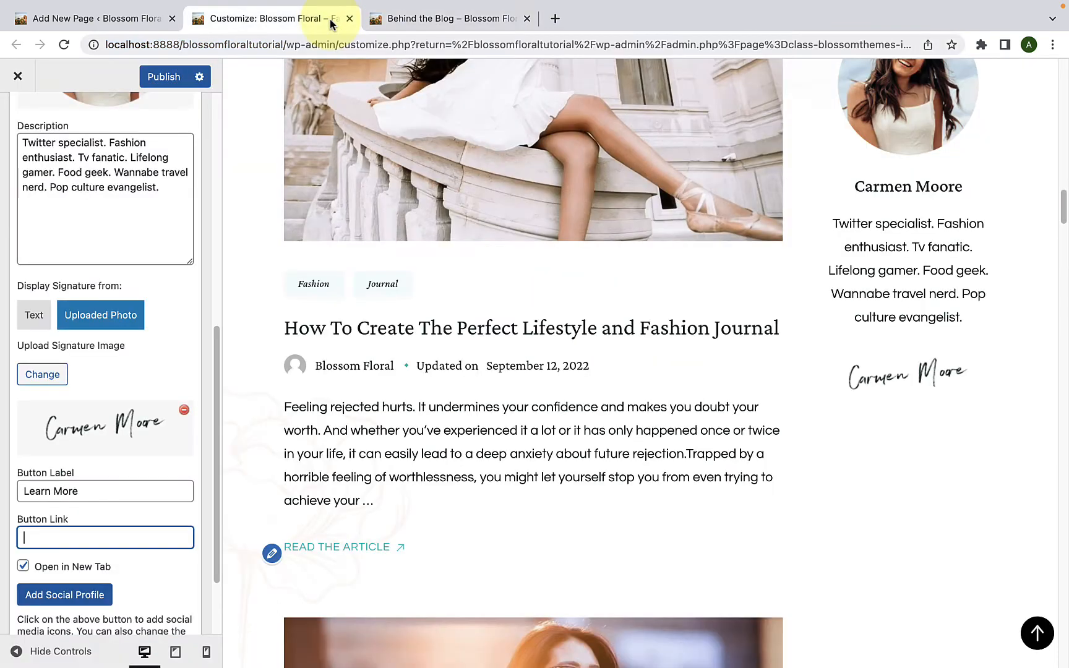
right_click(65, 538)
left_click(91, 554)
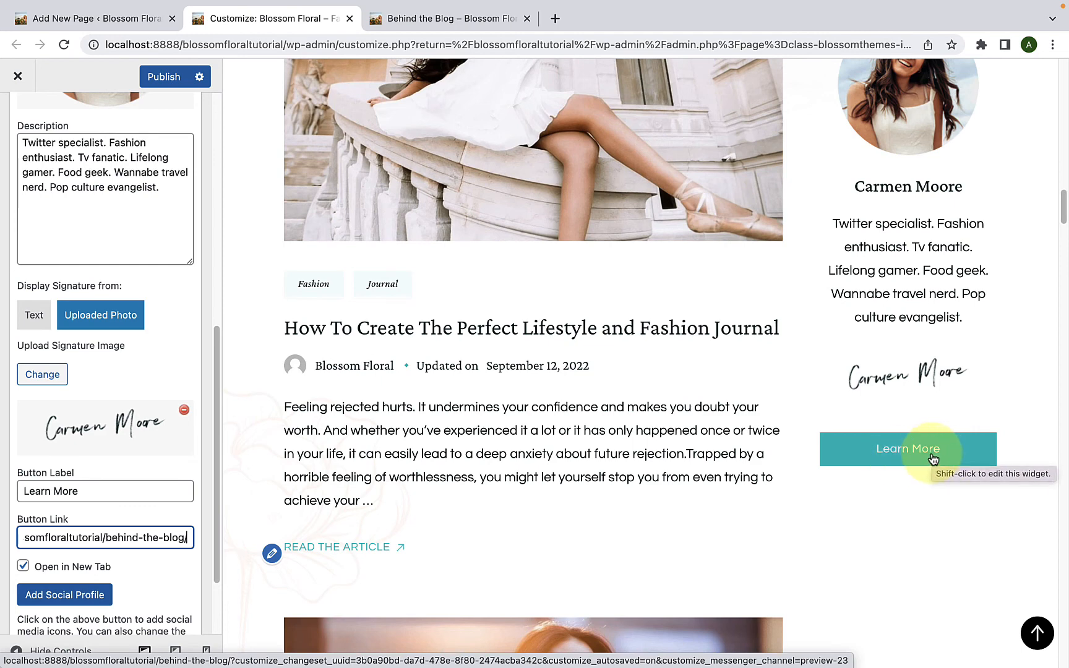
triple_click(76, 538)
left_click(75, 537)
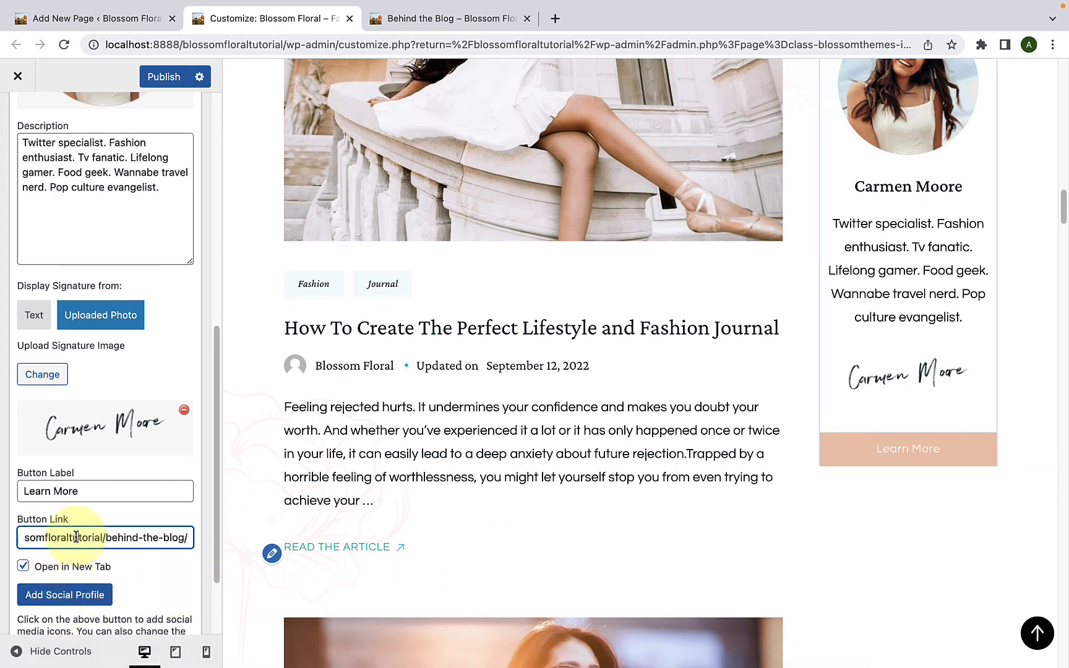
scroll(77, 539, "down", 2)
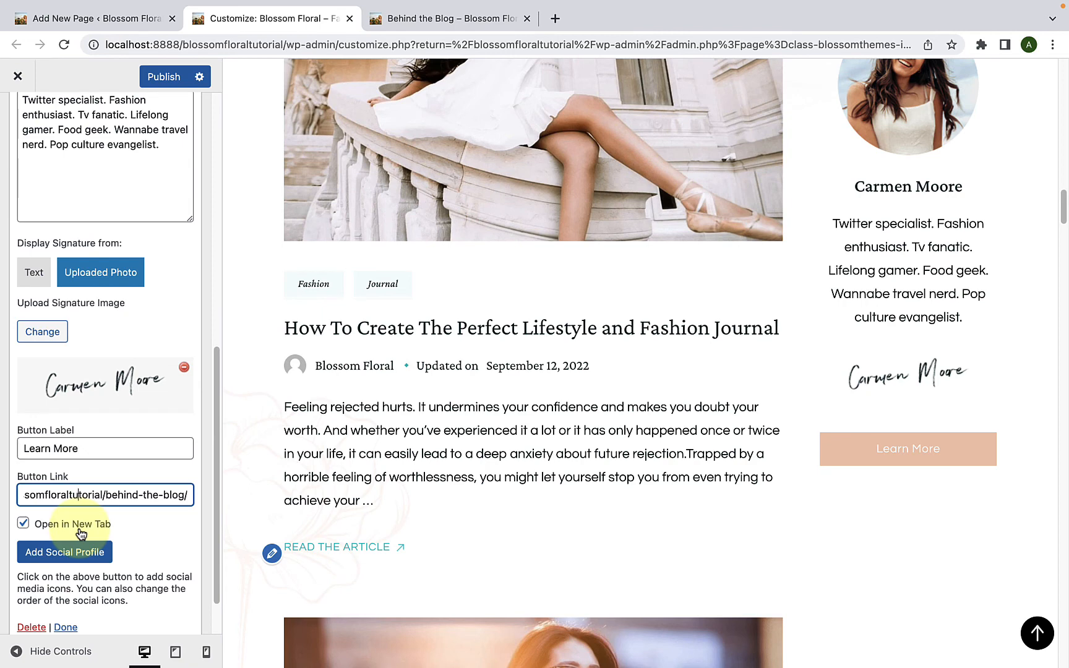
scroll(81, 531, "down", 2)
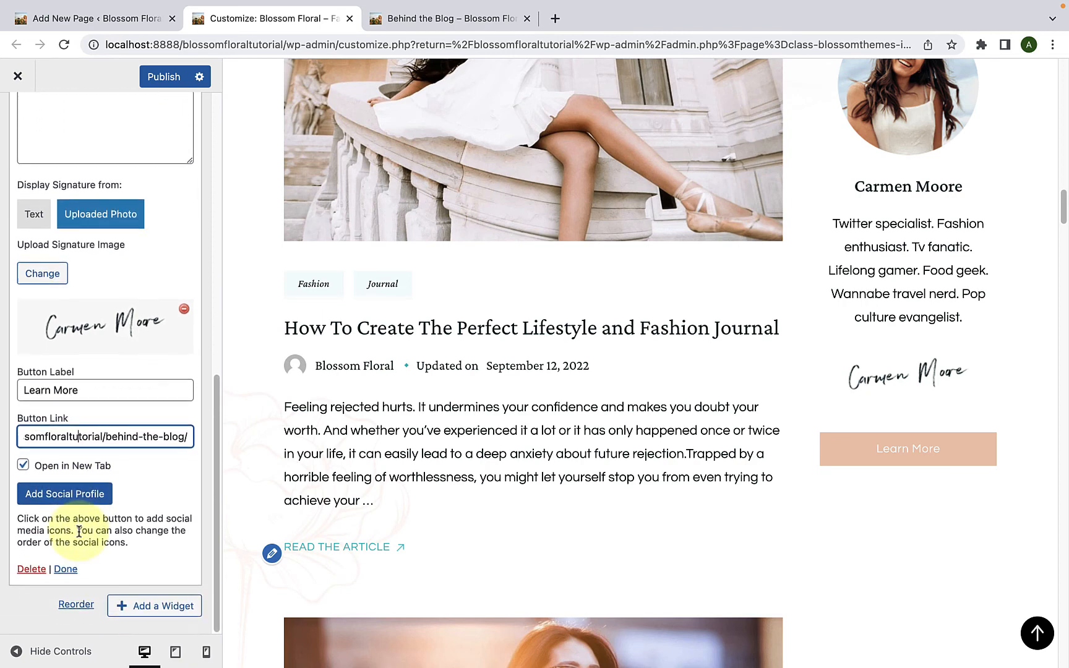
left_click(95, 494)
scroll(110, 535, "down", 2)
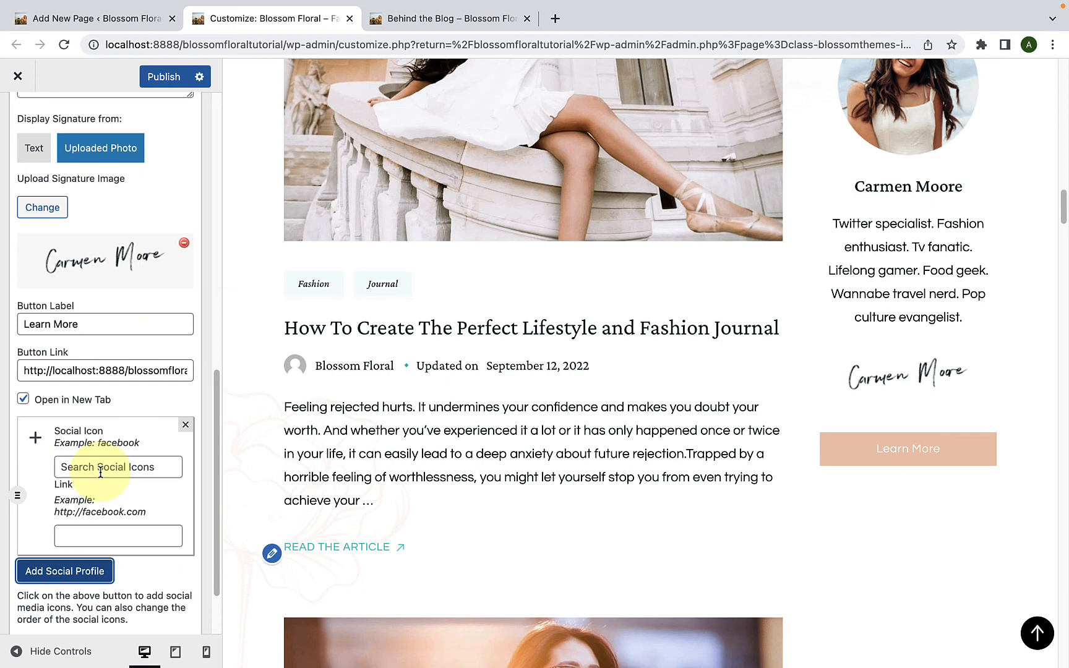
left_click(101, 472)
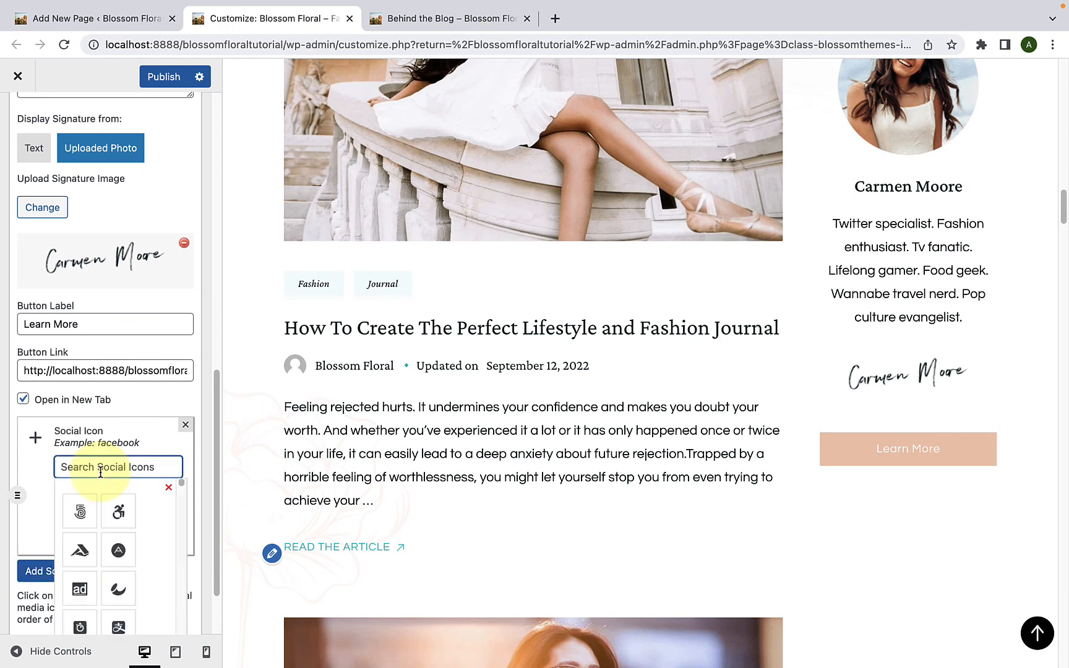
type("fa")
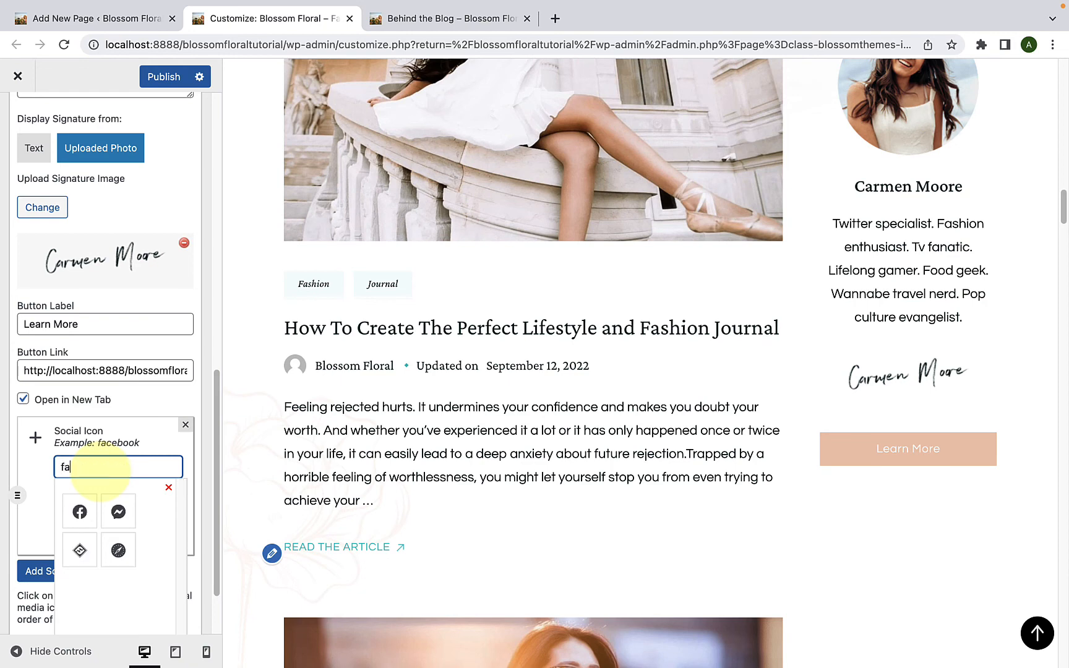
left_click(79, 523)
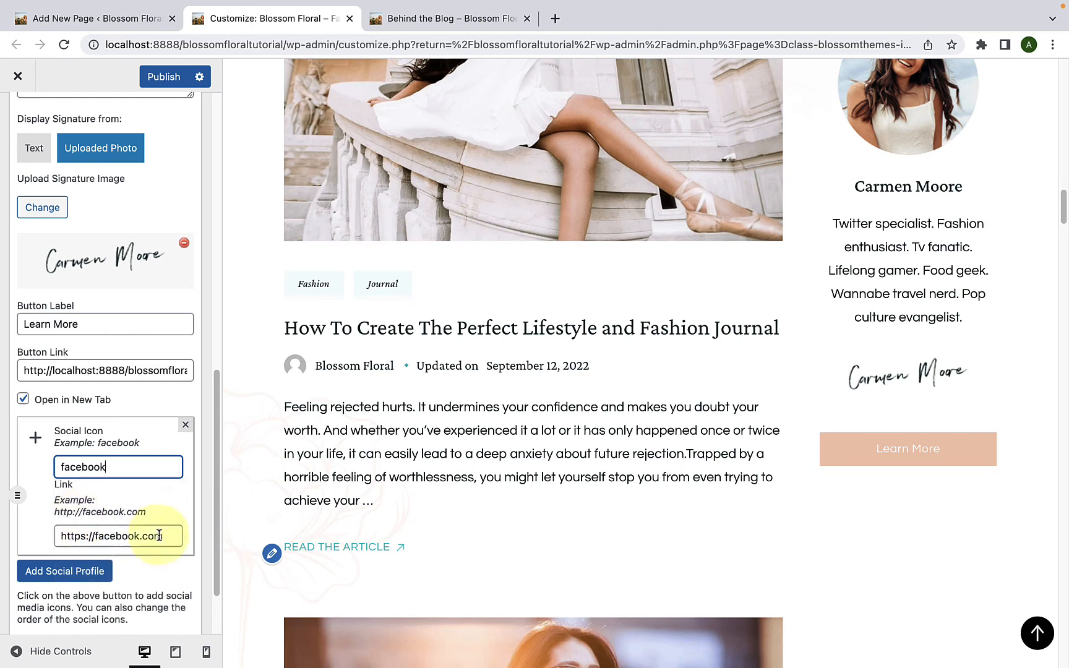
left_click_drag(168, 536, 50, 539)
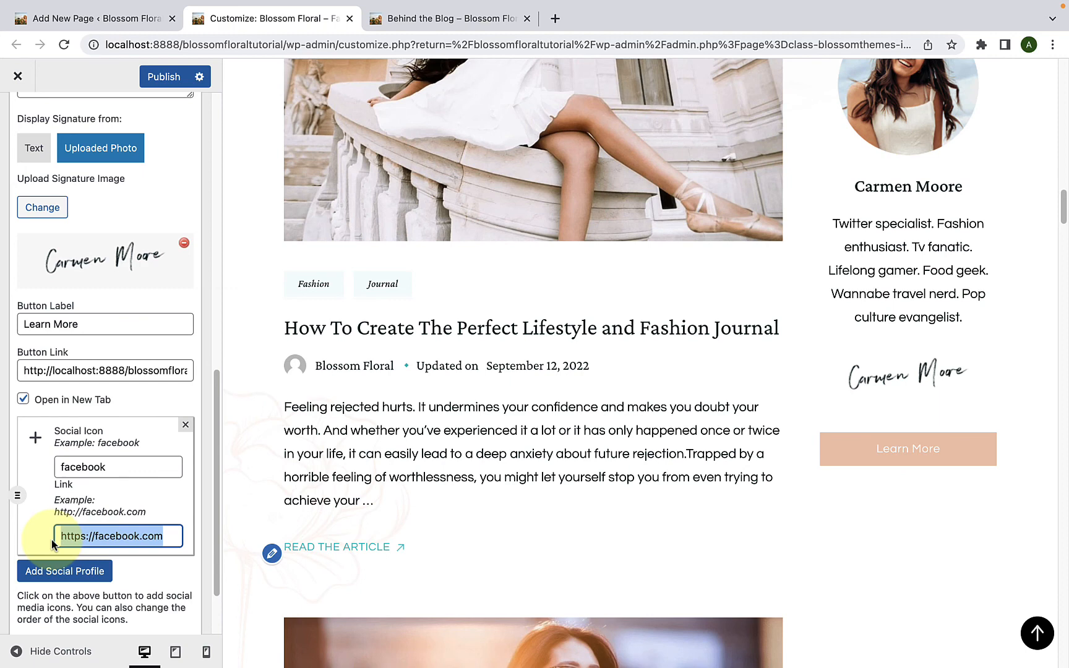
left_click(179, 538)
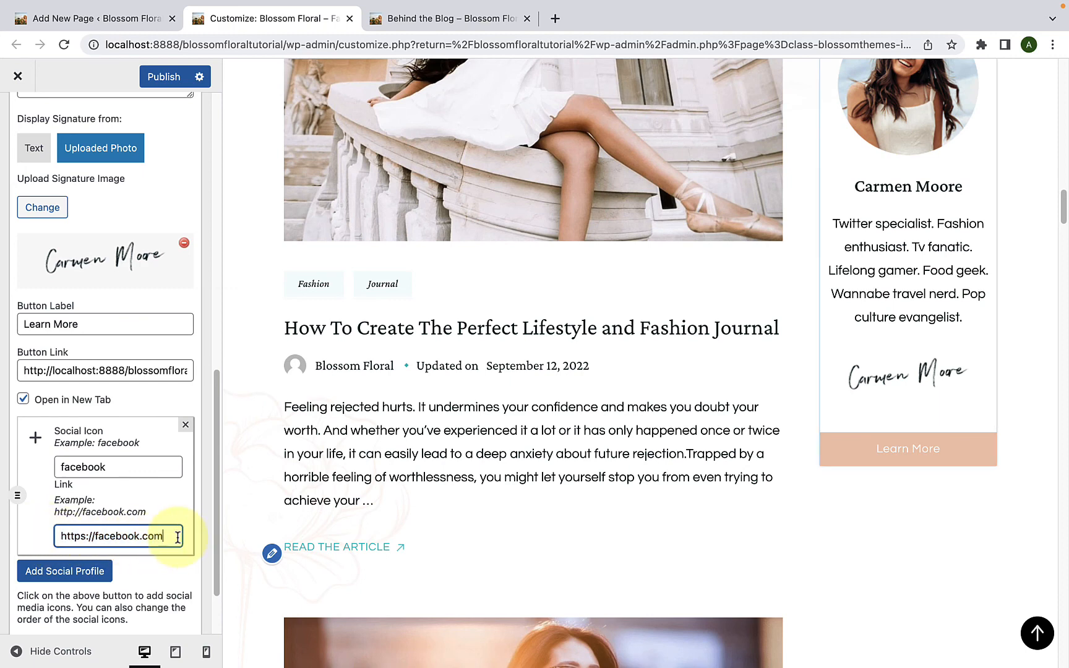
left_click(79, 579)
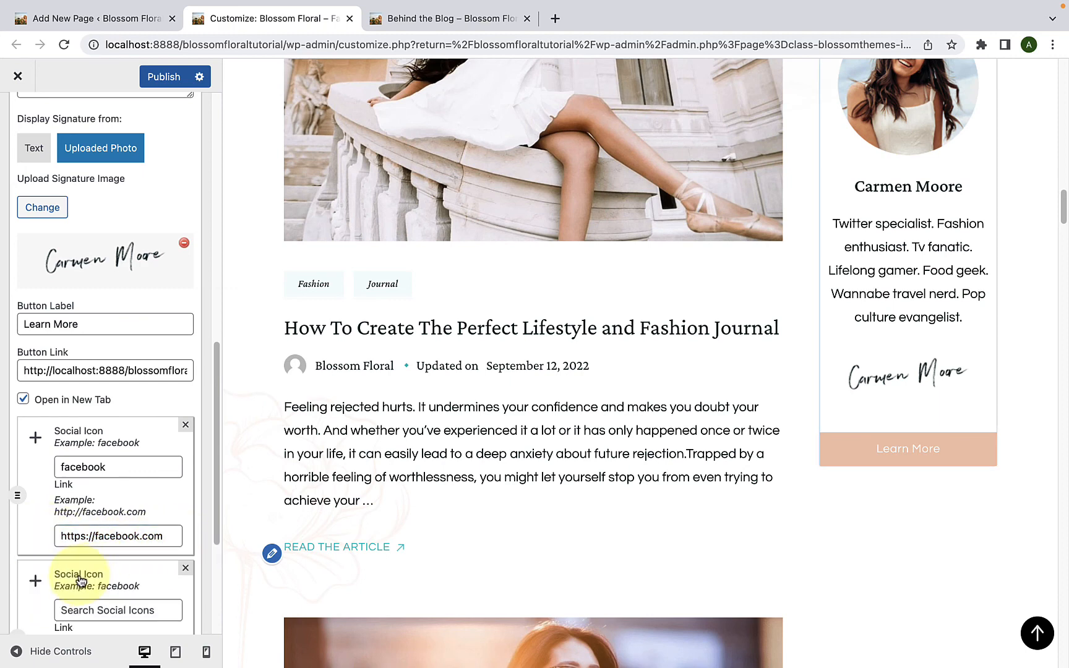
scroll(93, 557, "down", 3)
left_click(108, 519)
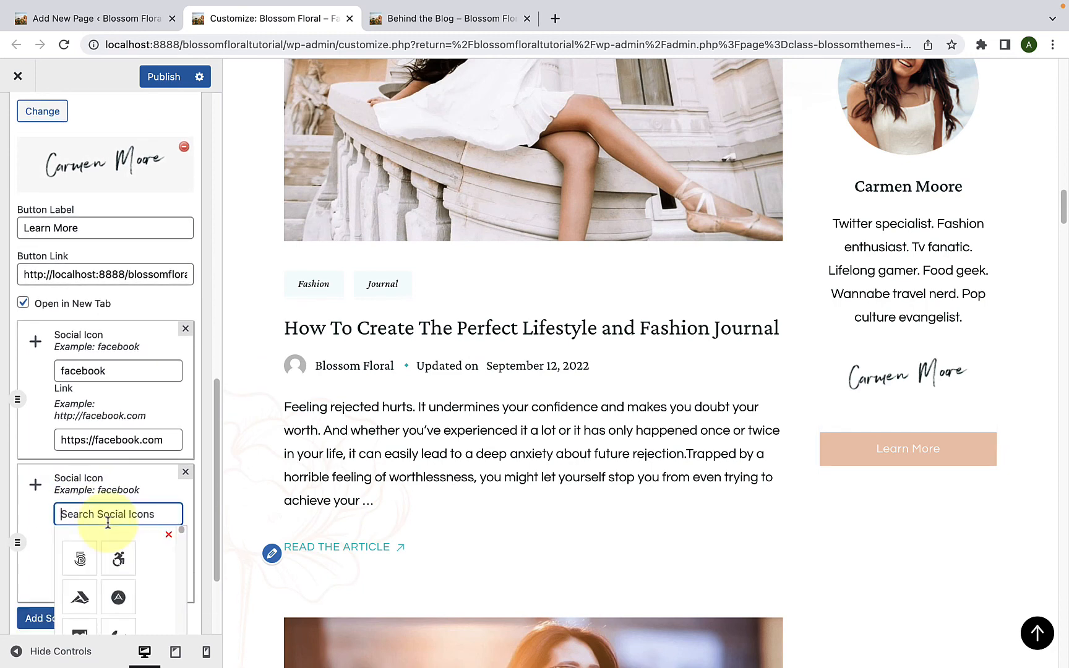
type("ins")
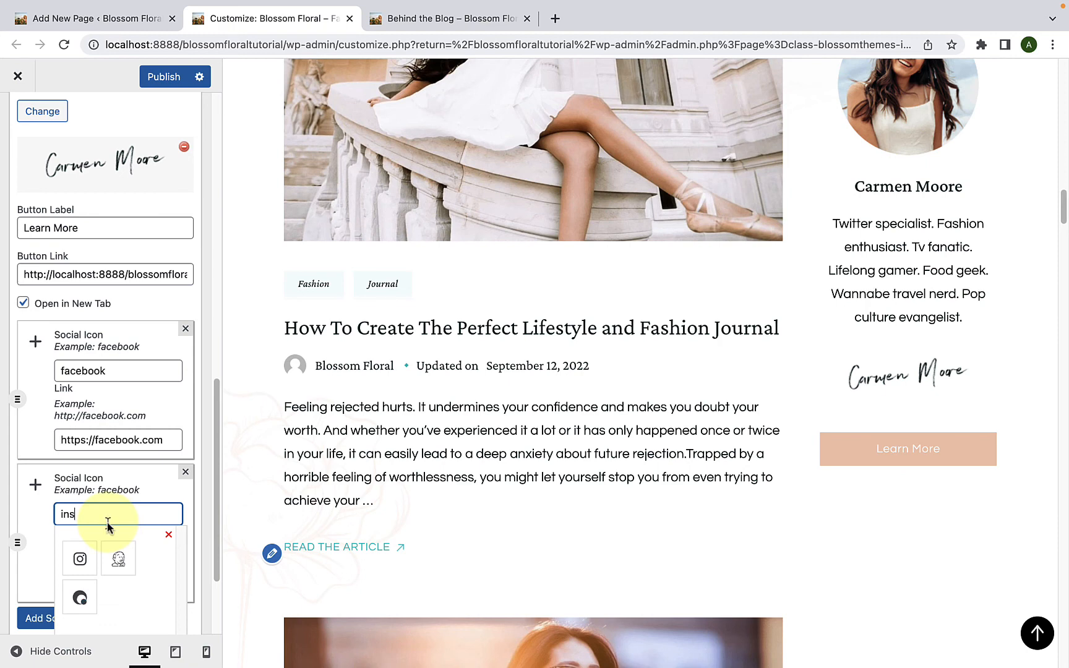
left_click(79, 563)
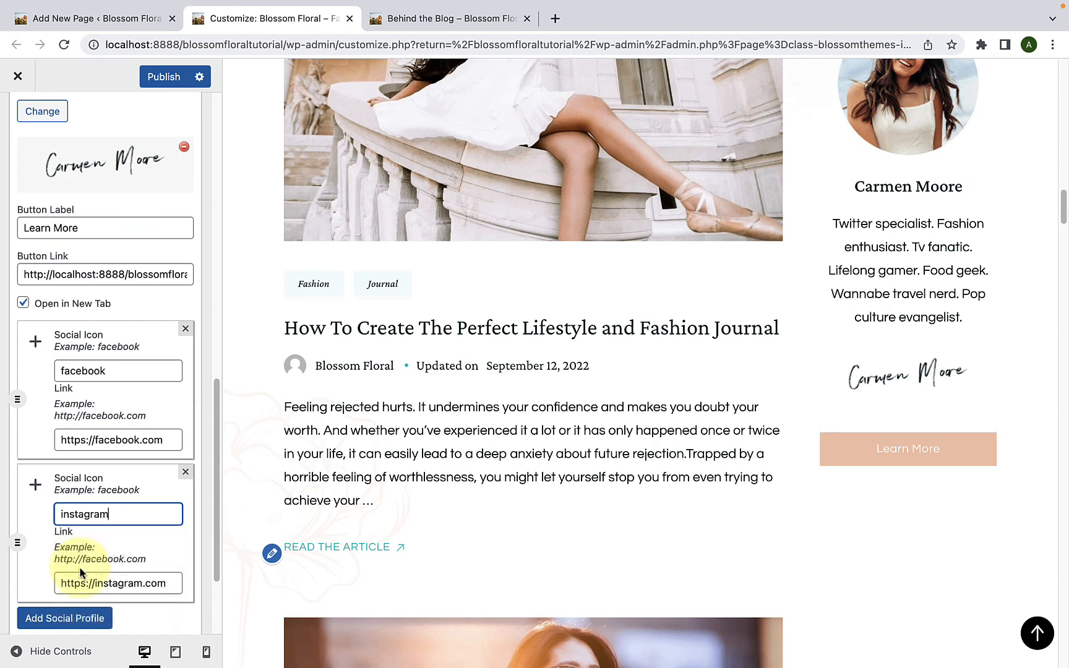
scroll(155, 515, "down", 3)
left_click_drag(178, 495, 38, 496)
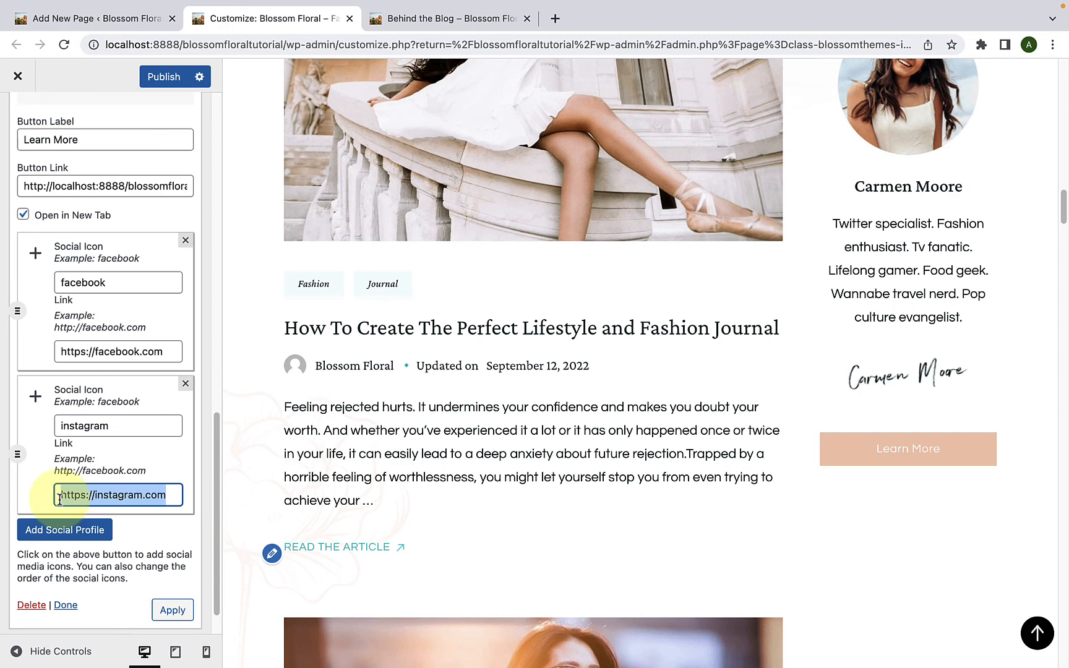
left_click_drag(59, 499, 50, 497)
left_click(177, 495)
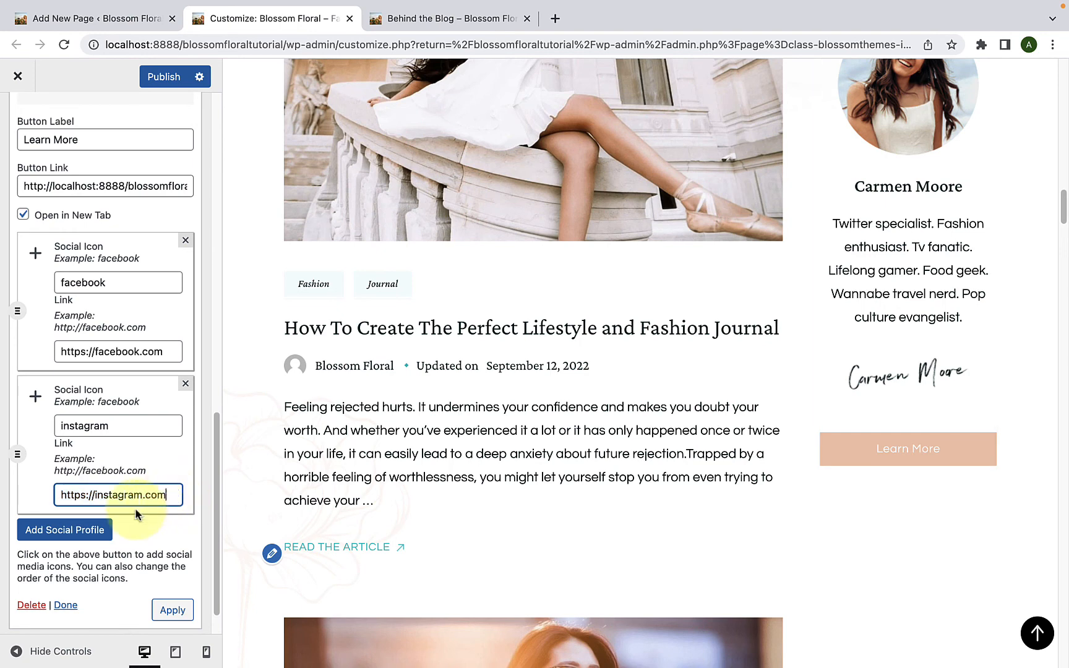
left_click(78, 530)
left_click(133, 475)
type("pinterest")
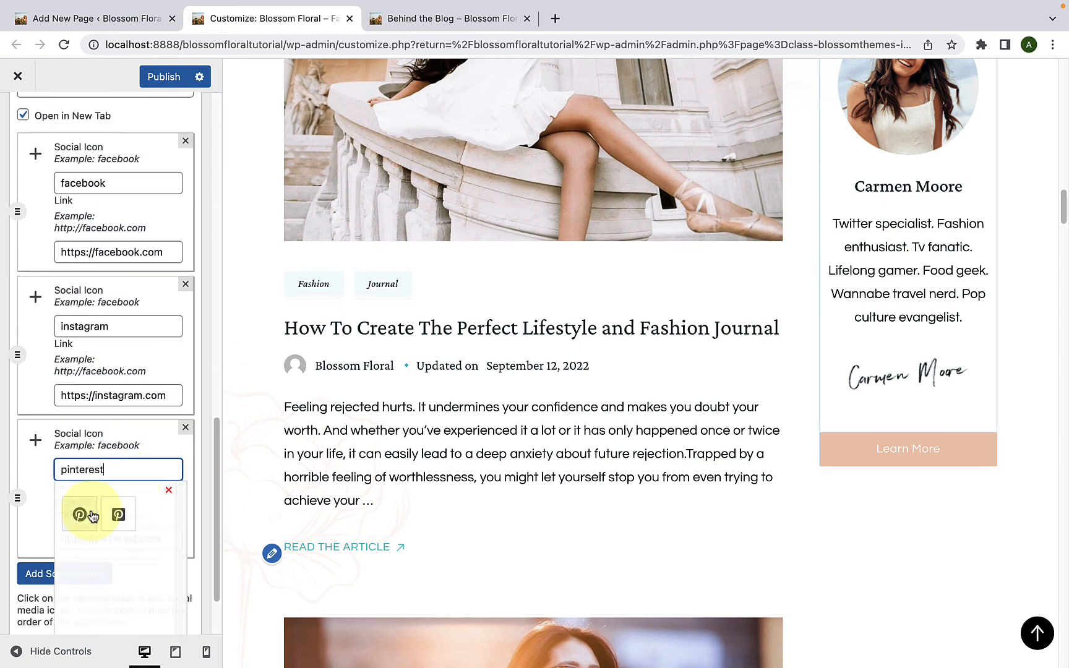
left_click(90, 514)
left_click(74, 574)
left_click(127, 503)
type("linkedin")
left_click(80, 553)
left_click(82, 606)
left_click(109, 454)
type("twitter")
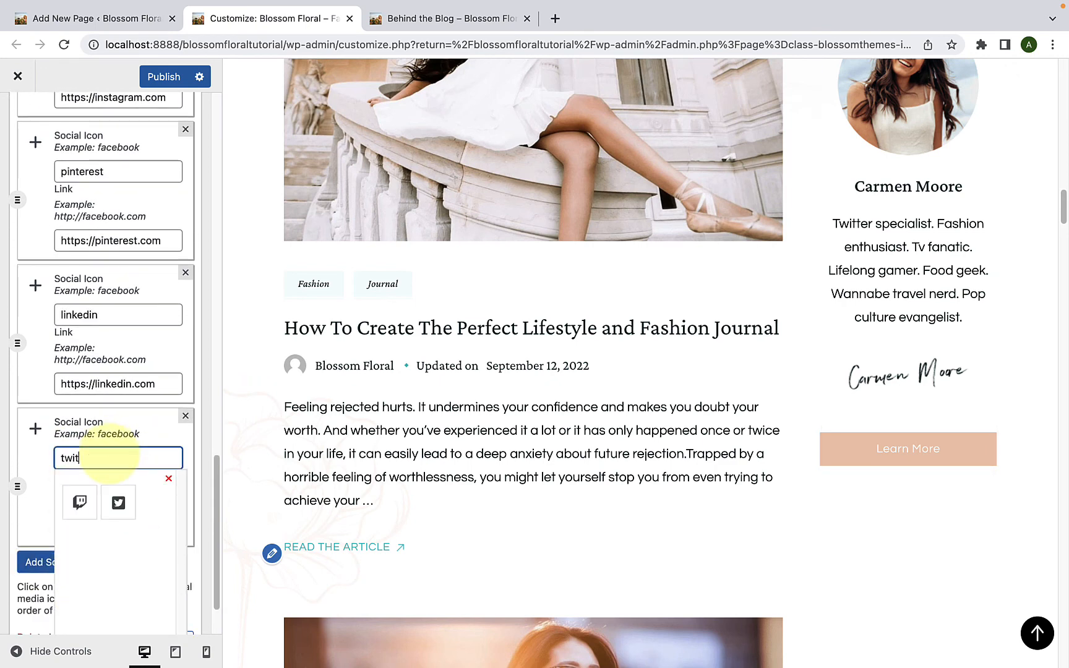
left_click(78, 502)
left_click(71, 562)
scroll(103, 487, "down", 2)
left_click(111, 493)
type("youtube")
left_click(82, 532)
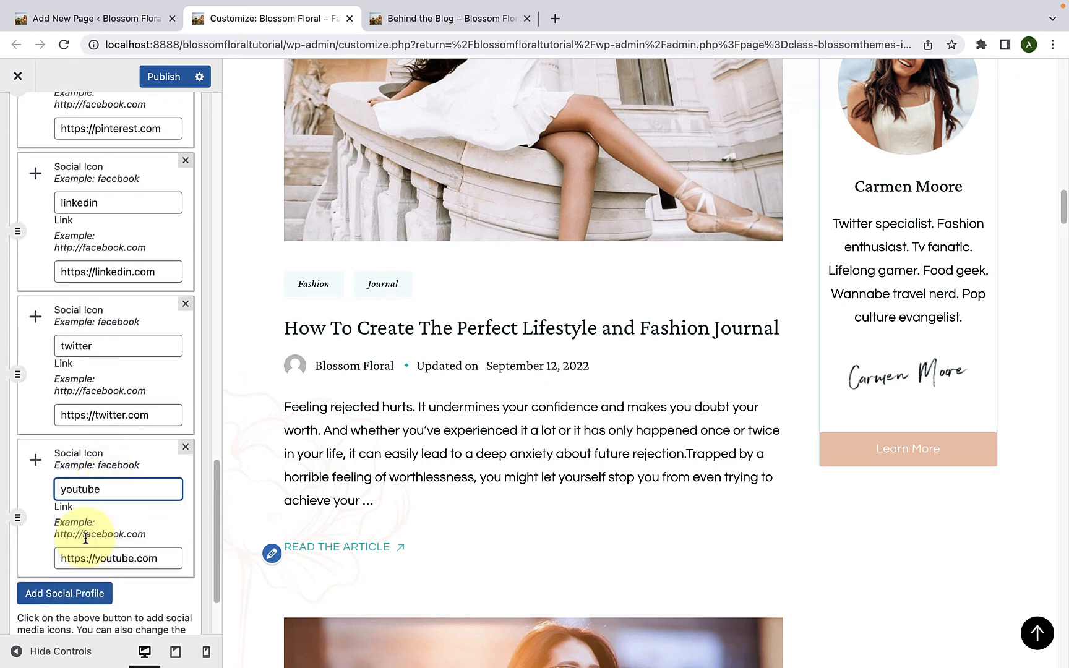
- Apply and close the Author Bio widget's settings, and publish the Customizer changes
scroll(87, 536, "up", 6)
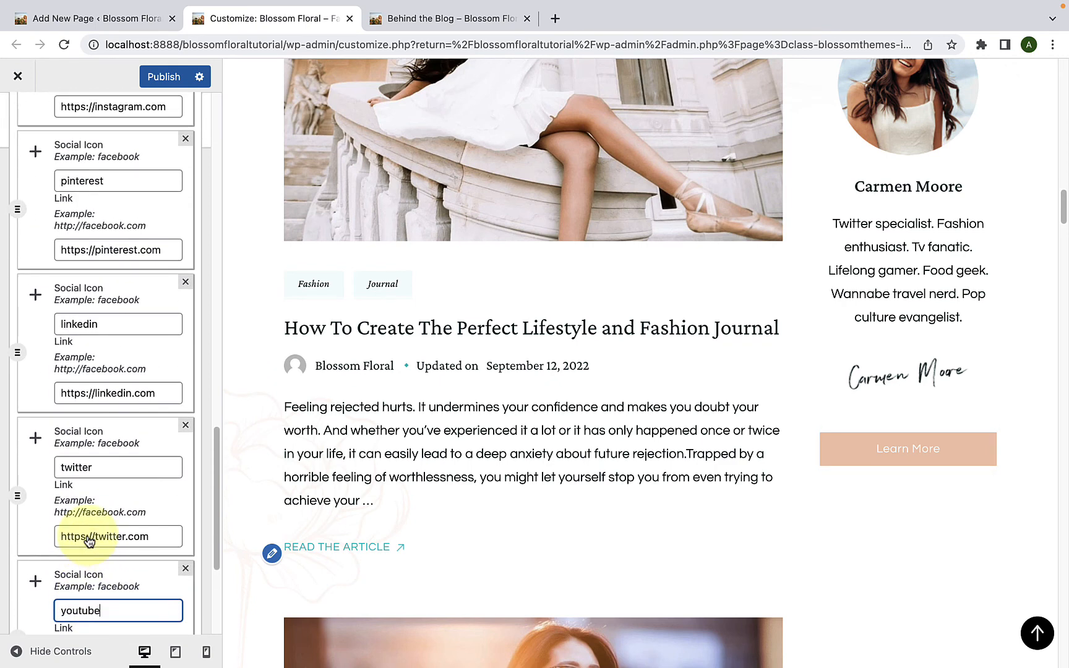
scroll(87, 535, "up", 2)
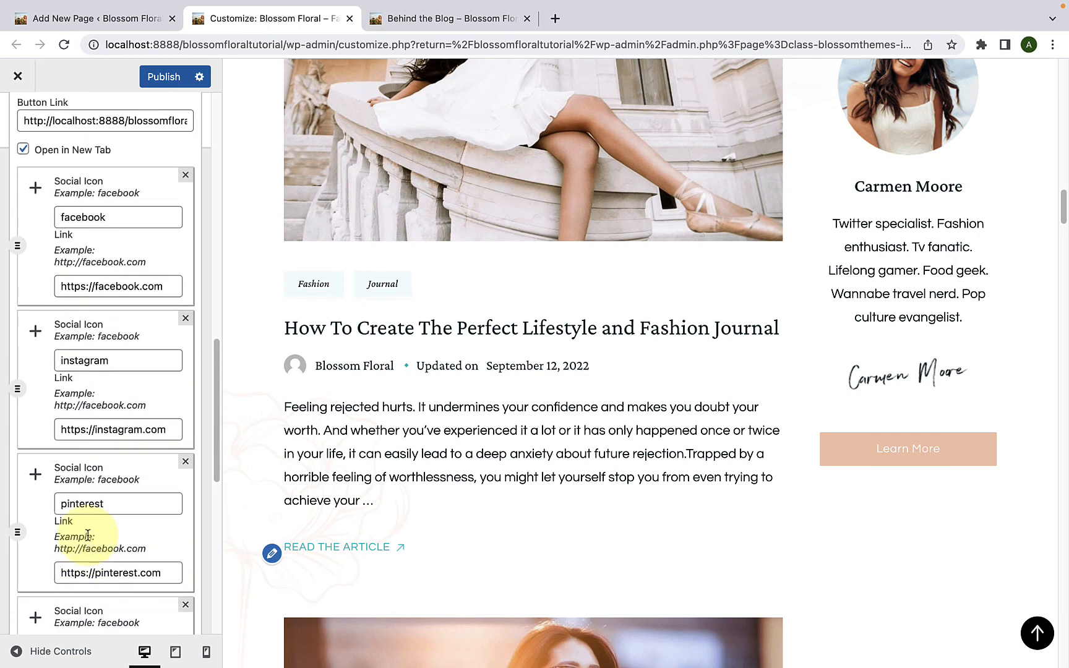
scroll(79, 520, "down", 5)
scroll(88, 540, "down", 4)
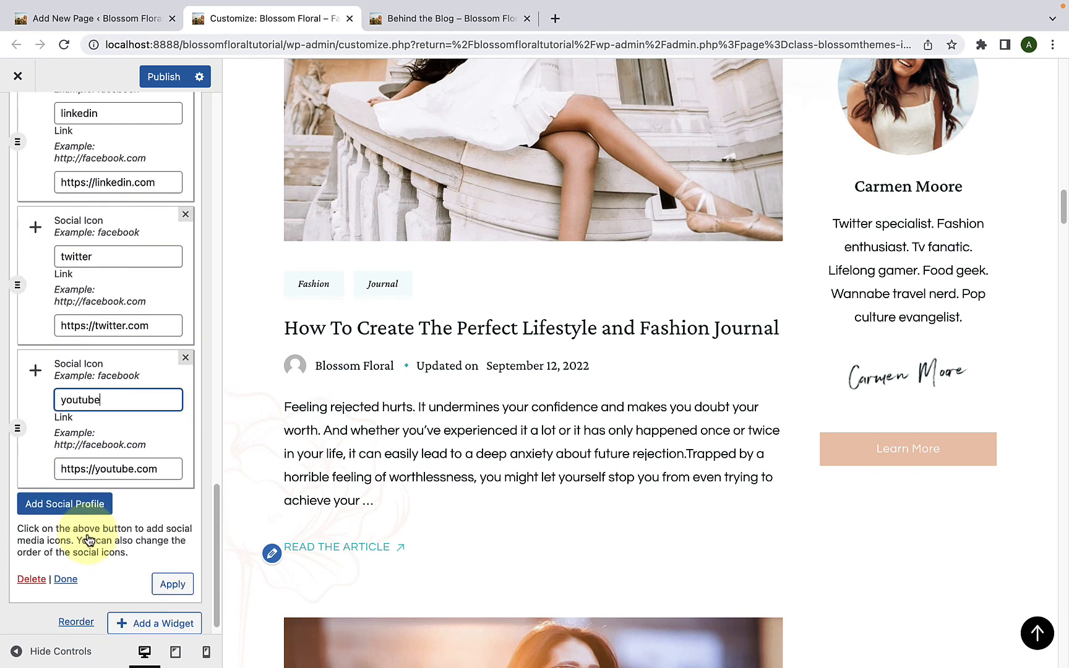
left_click(179, 591)
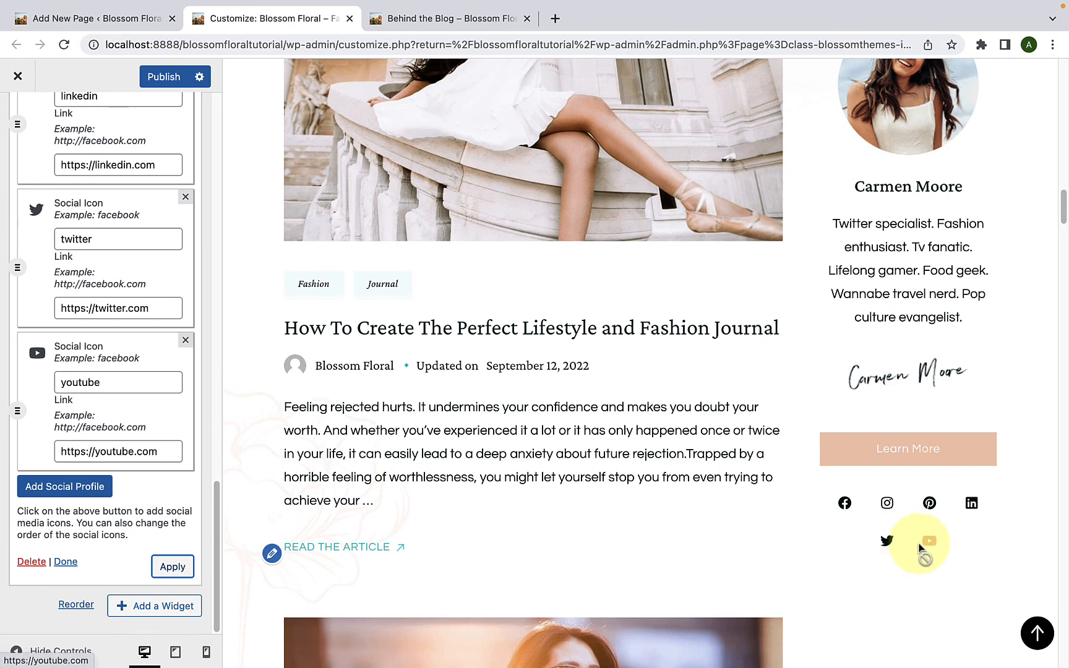
left_click(66, 562)
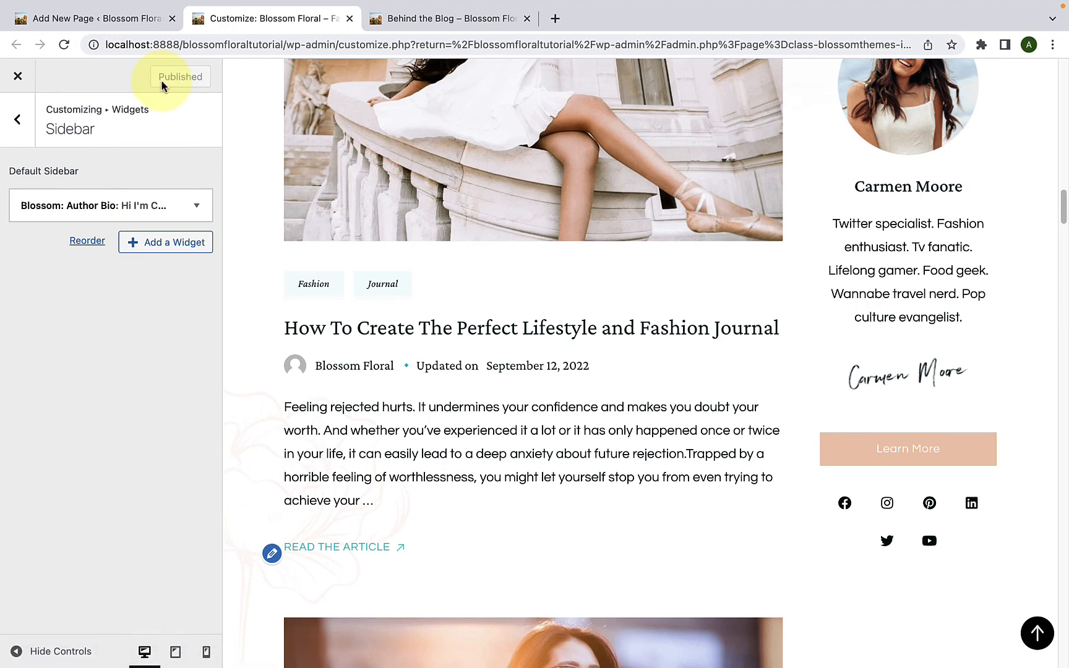
- Open the live site's home page and examine the Author Bio widget in the sidebar beside the blog posts
left_click(404, 20)
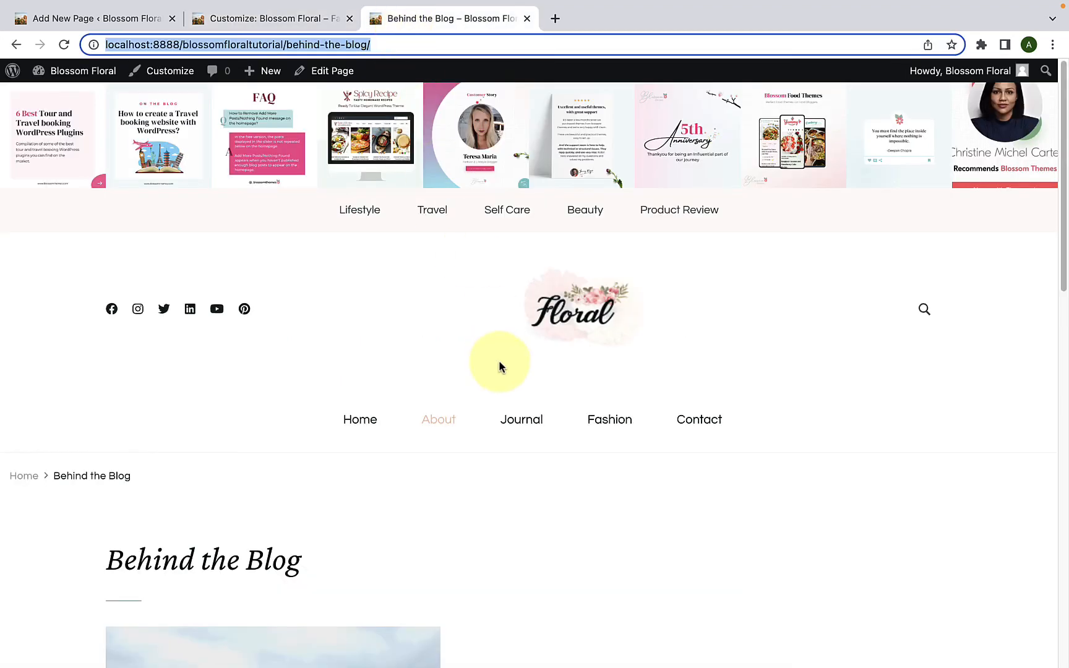
scroll(504, 389, "down", 4)
left_click(370, 185)
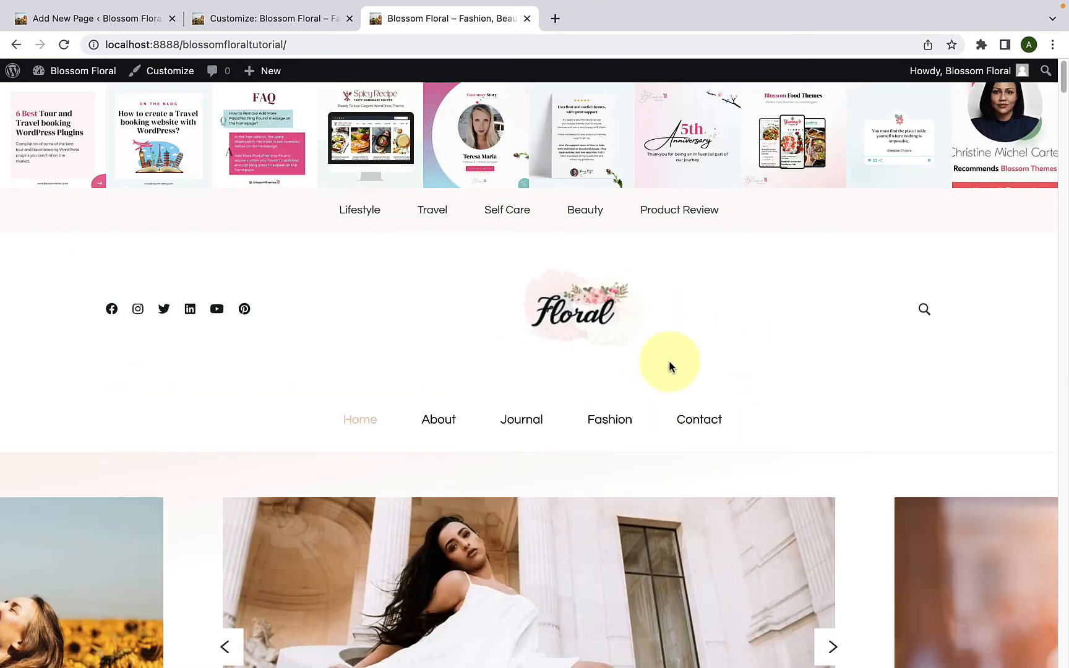
scroll(759, 412, "down", 20)
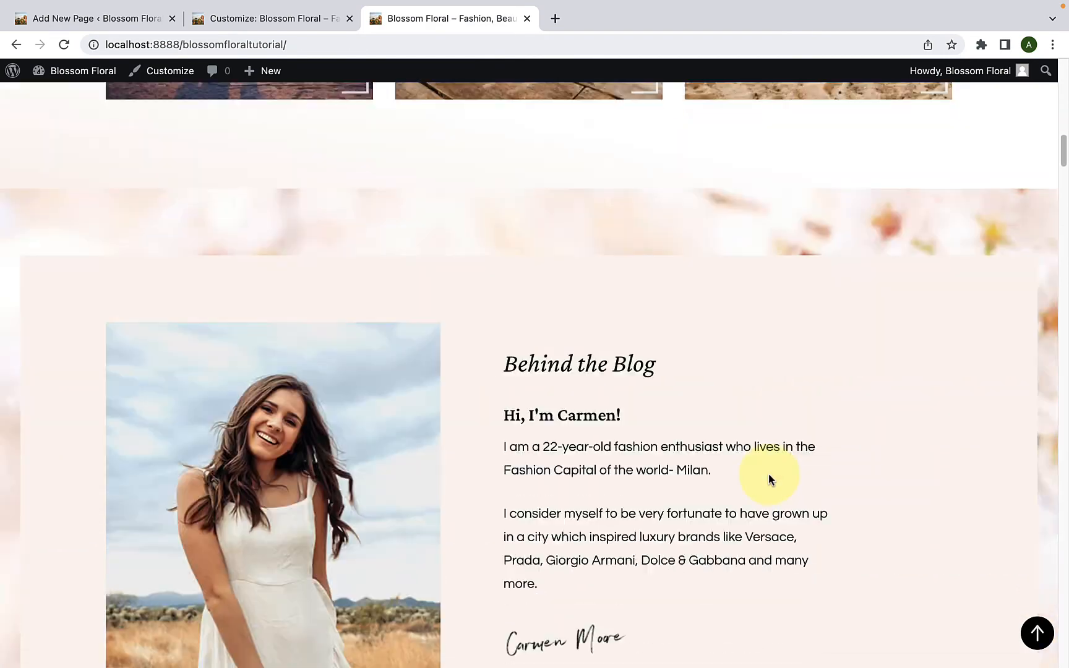
scroll(766, 474, "down", 6)
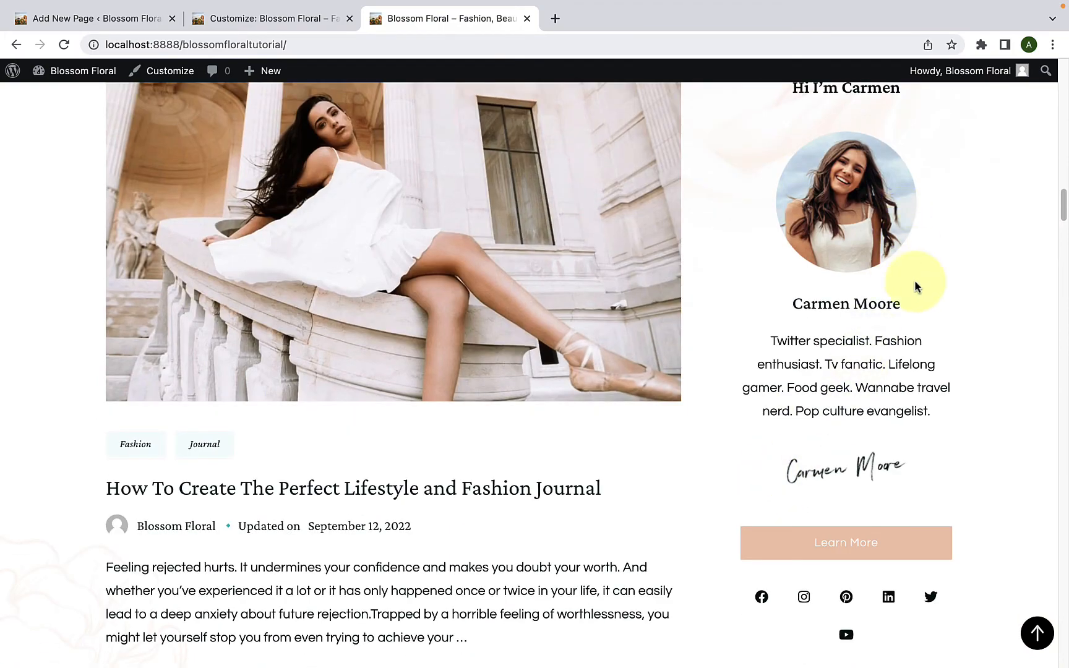
scroll(947, 445, "down", 1)
scroll(952, 459, "down", 1)
scroll(952, 460, "up", 1)
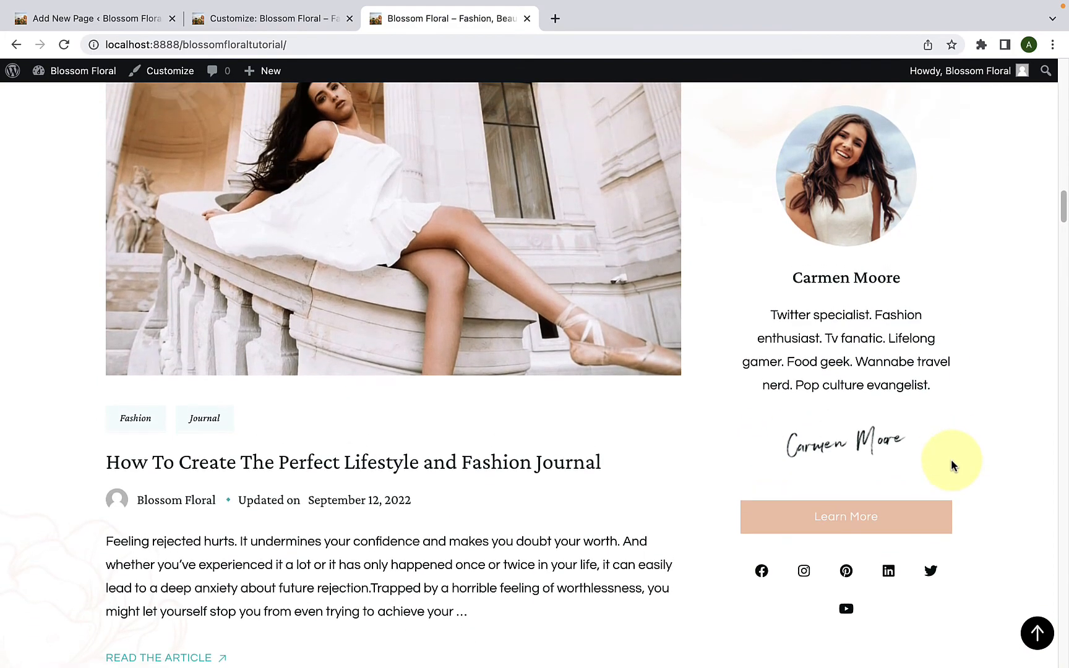
- Return to the Customizer and add the Blossom: Recent Post widget to the Default Sidebar below the Author Bio widget
scroll(952, 465, "up", 3)
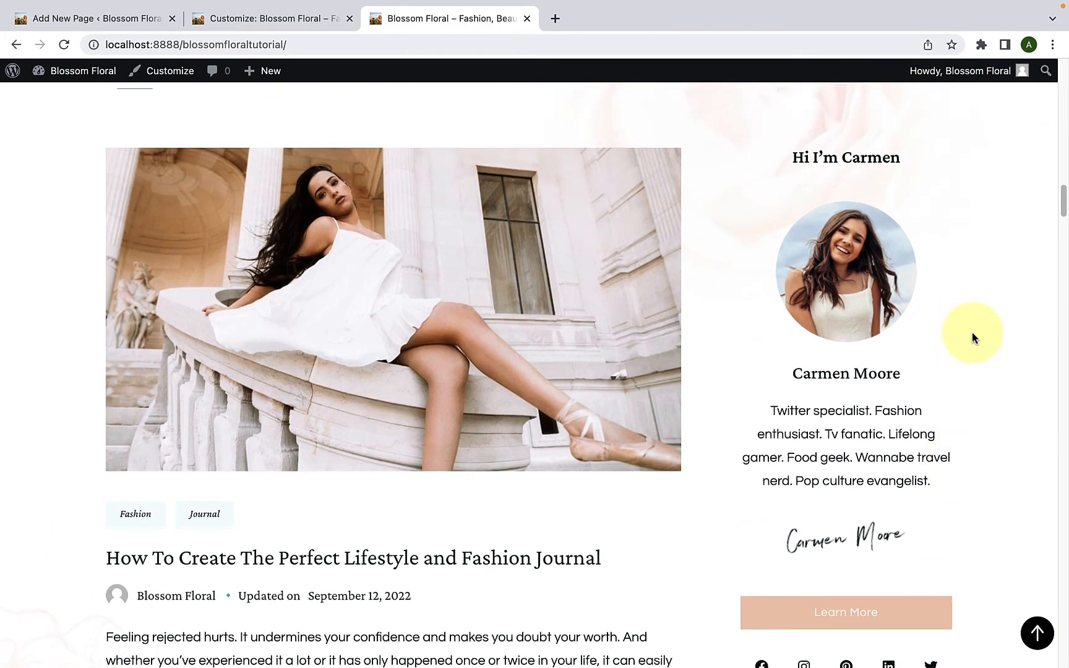
left_click(279, 18)
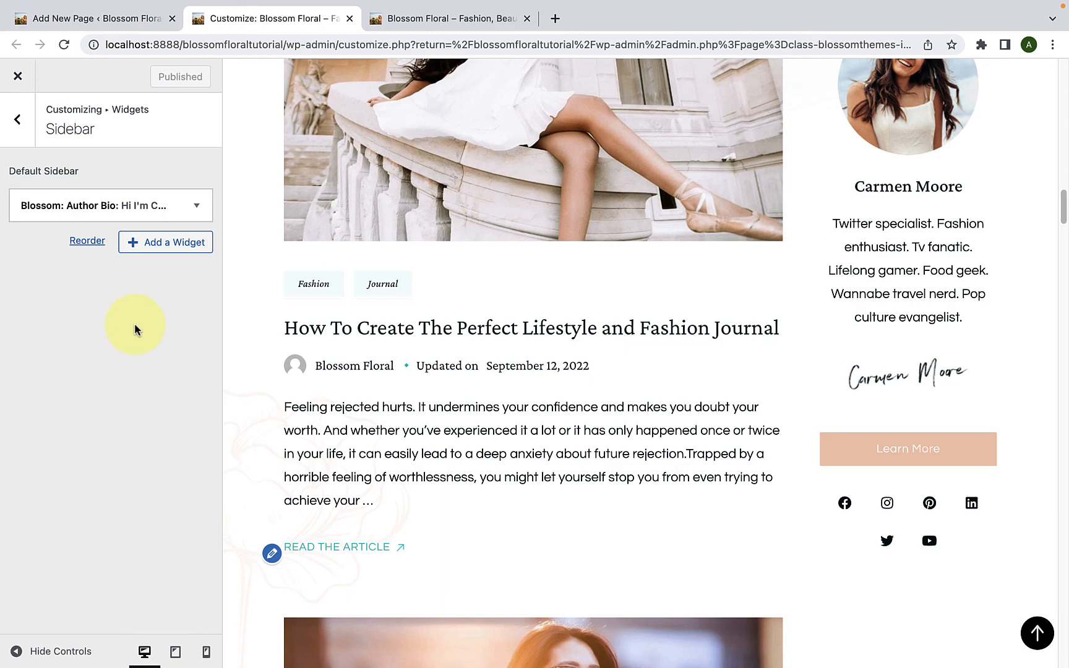
left_click(134, 247)
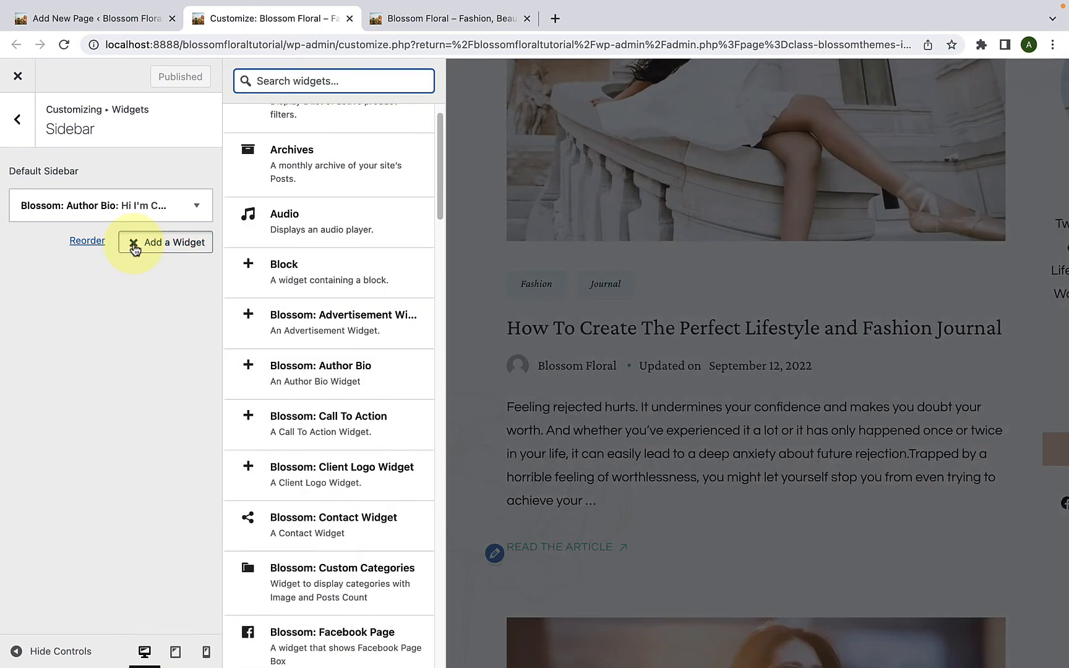
scroll(402, 489, "down", 7)
scroll(406, 495, "up", 3)
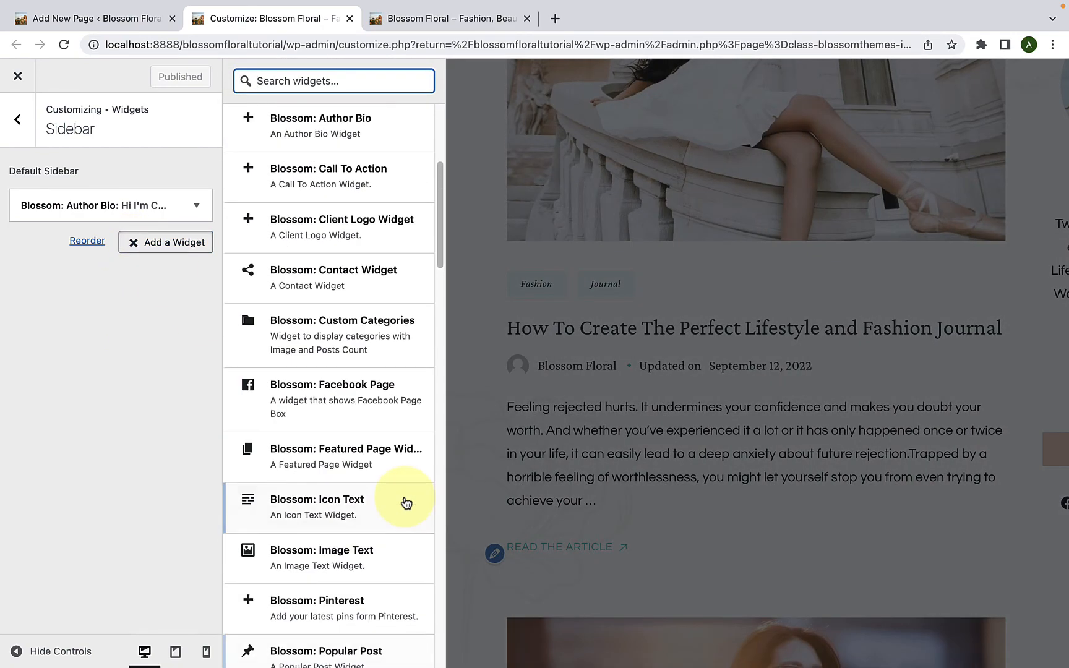
scroll(406, 503, "up", 3)
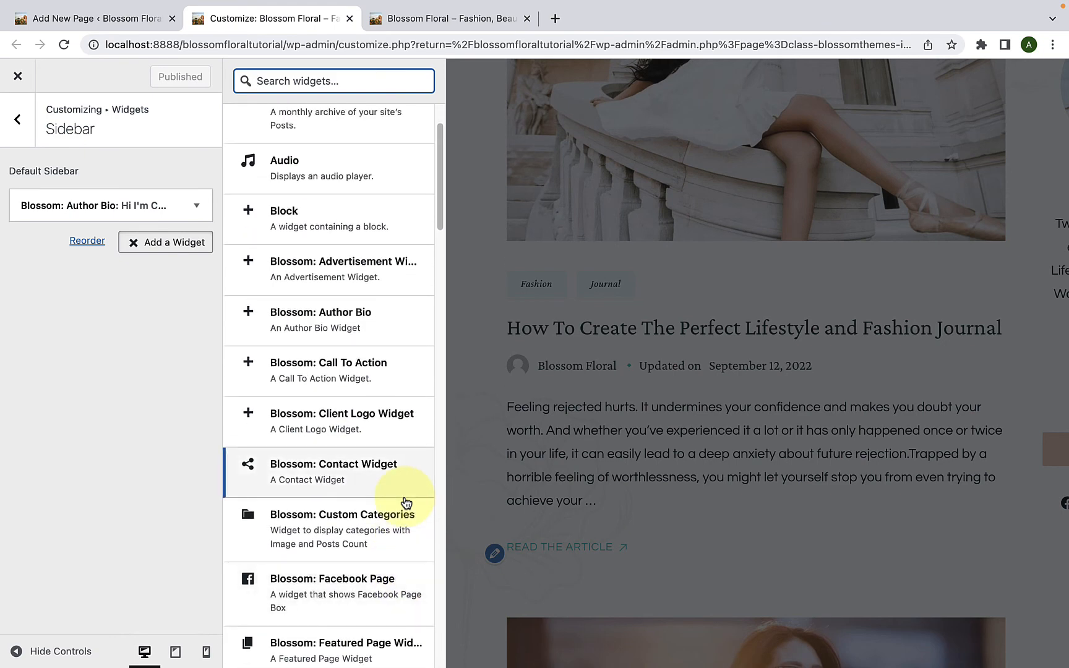
scroll(406, 502, "down", 6)
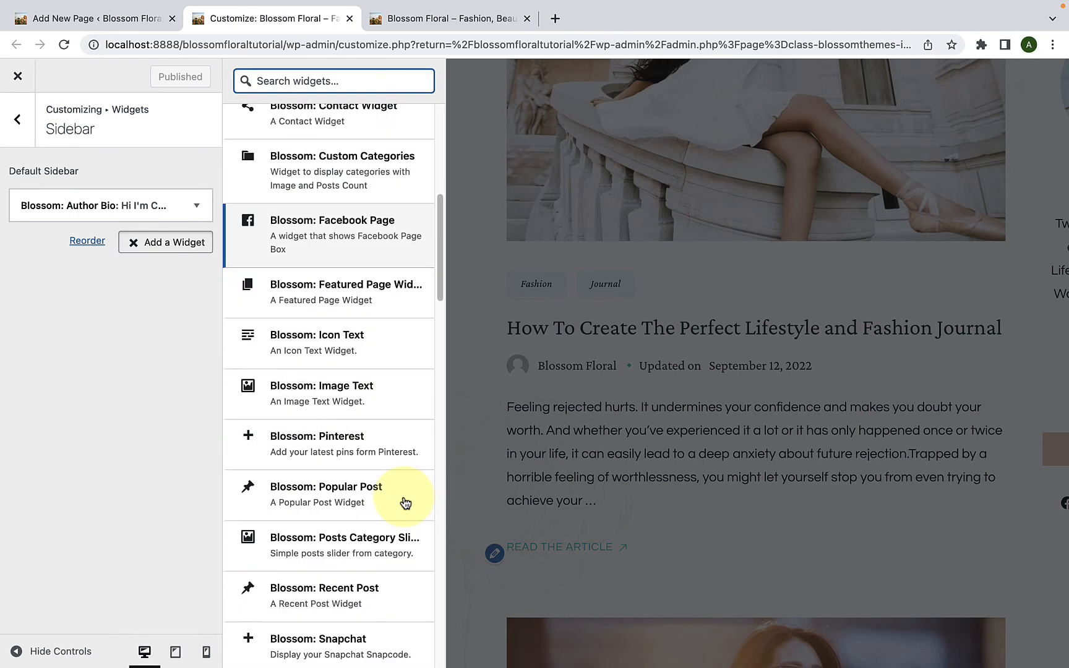
scroll(406, 503, "down", 3)
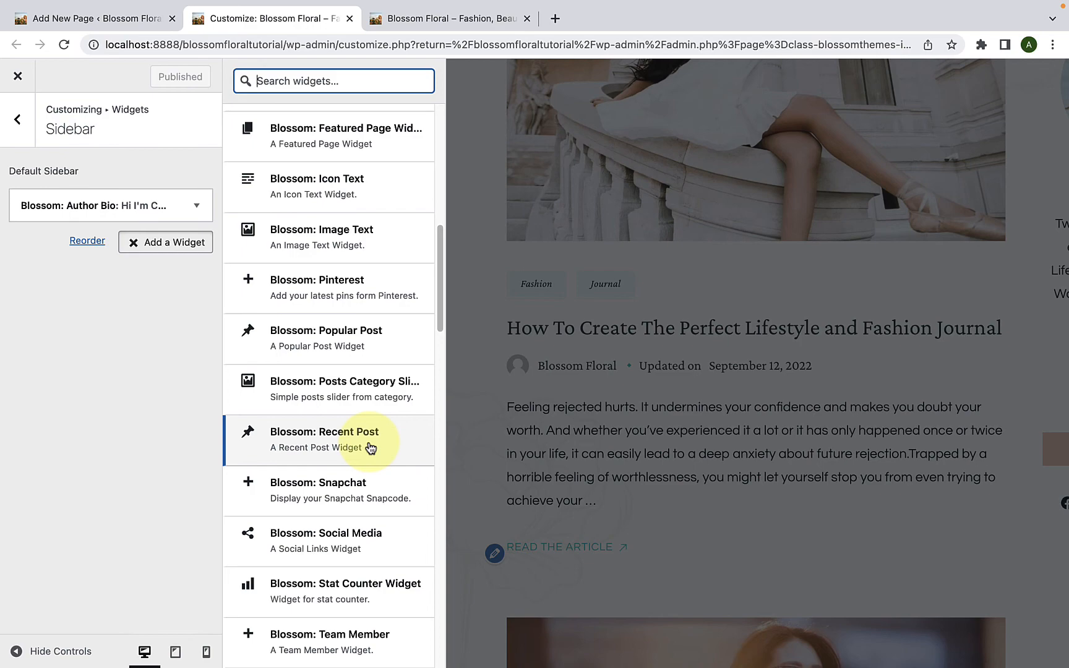
left_click(370, 446)
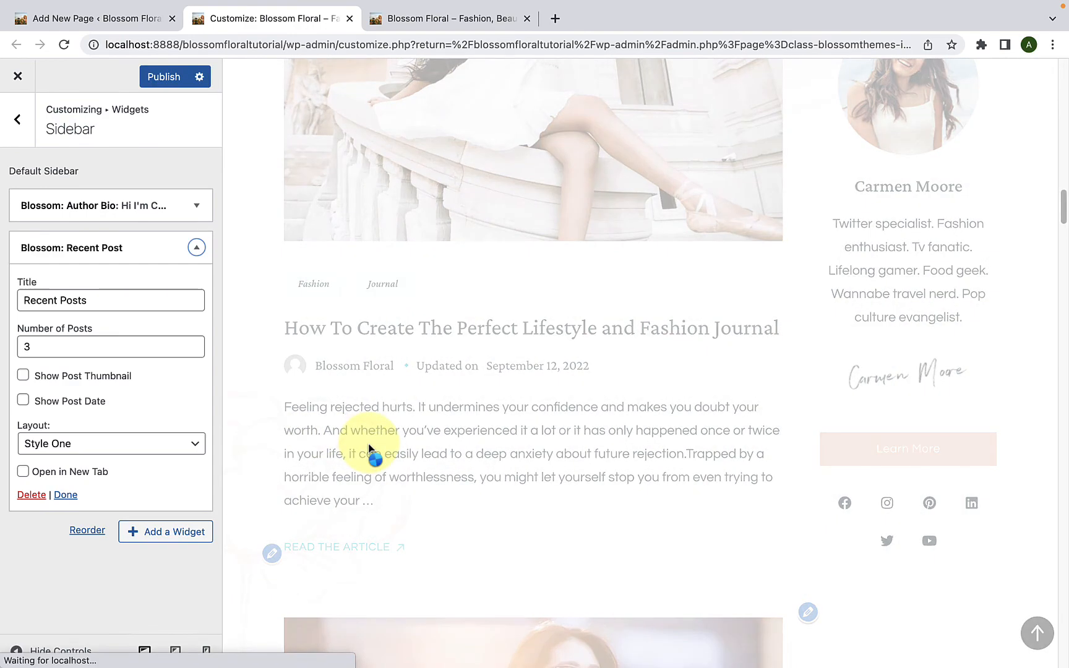
scroll(965, 488, "down", 4)
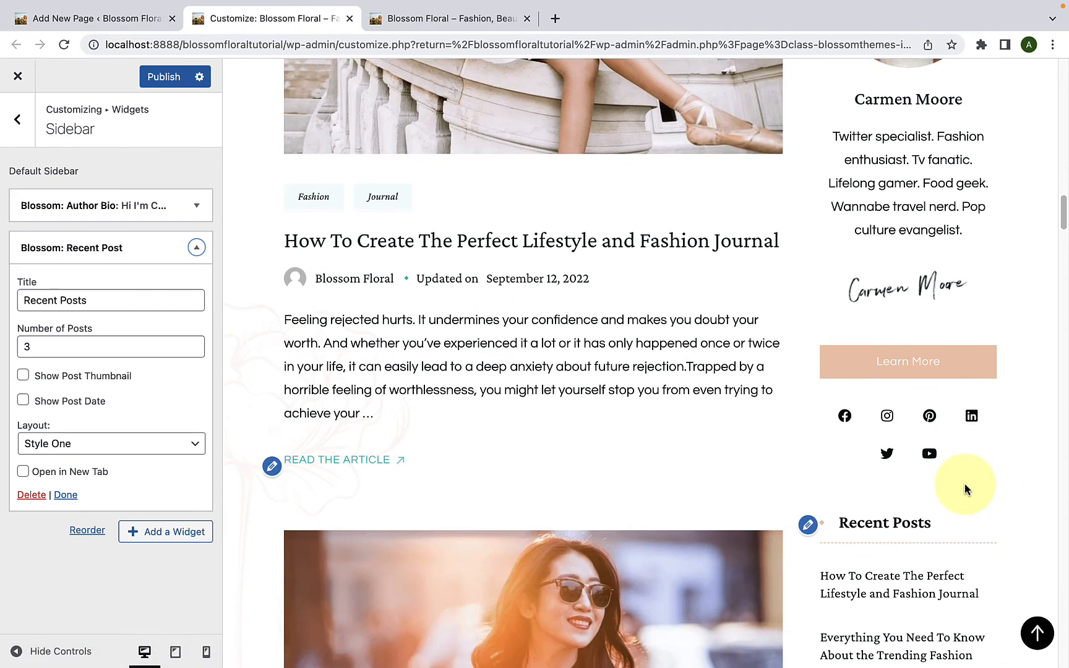
scroll(965, 489, "down", 2)
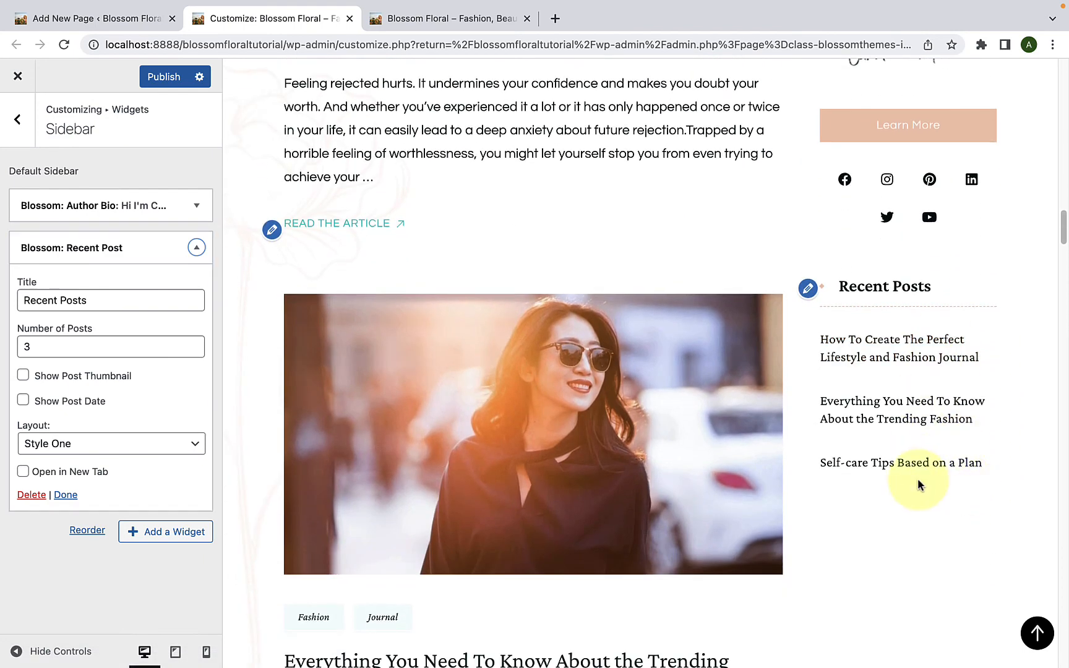
- Try 4 as the Recent Post widget's number of posts, and set it back to 3
left_click_drag(126, 300, 30, 300)
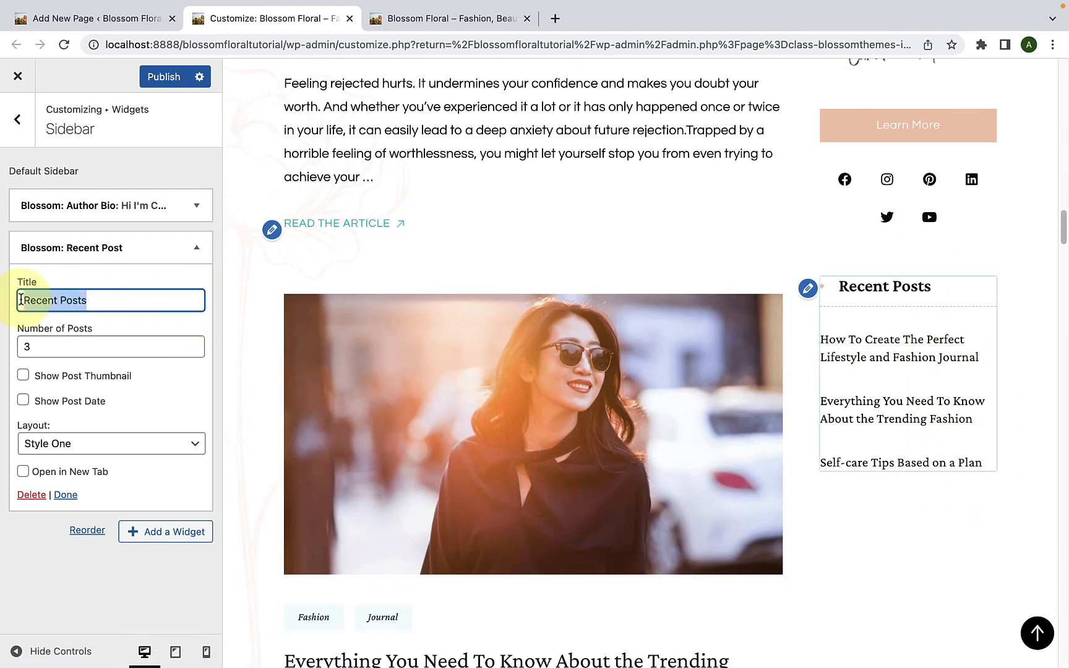
left_click(63, 350)
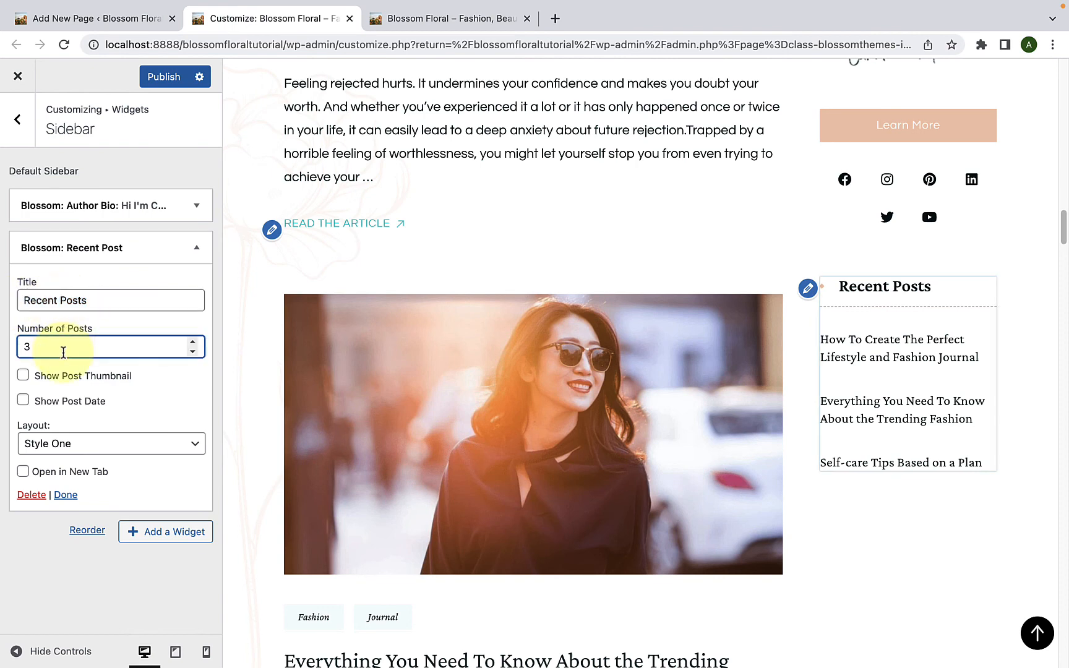
left_click_drag(63, 353, 12, 350)
left_click(57, 353)
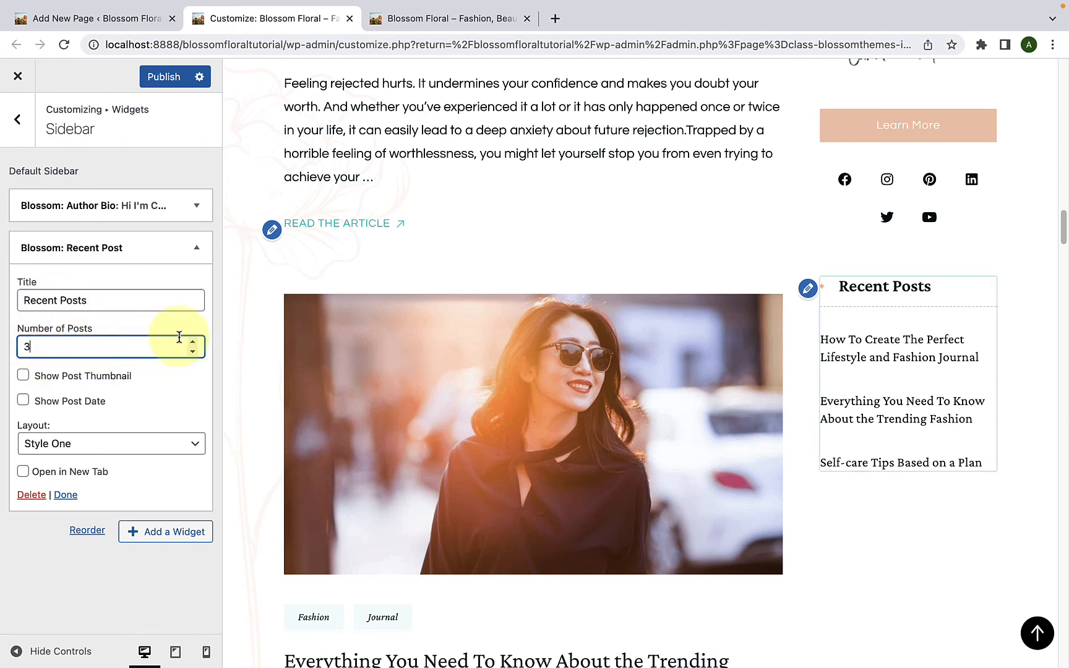
left_click(193, 344)
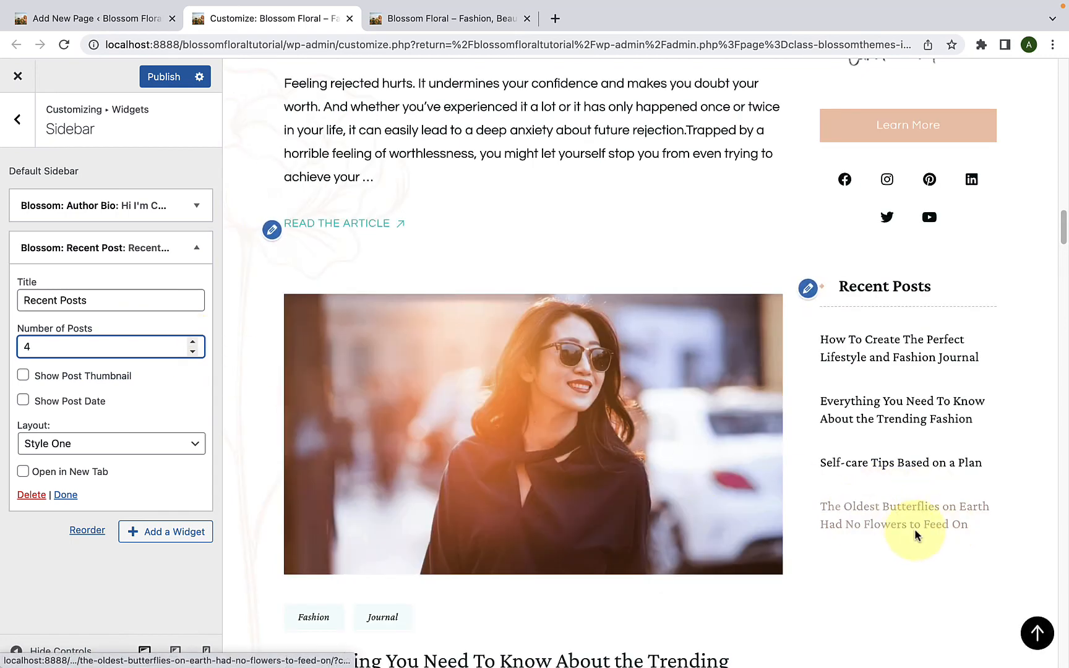
left_click(193, 352)
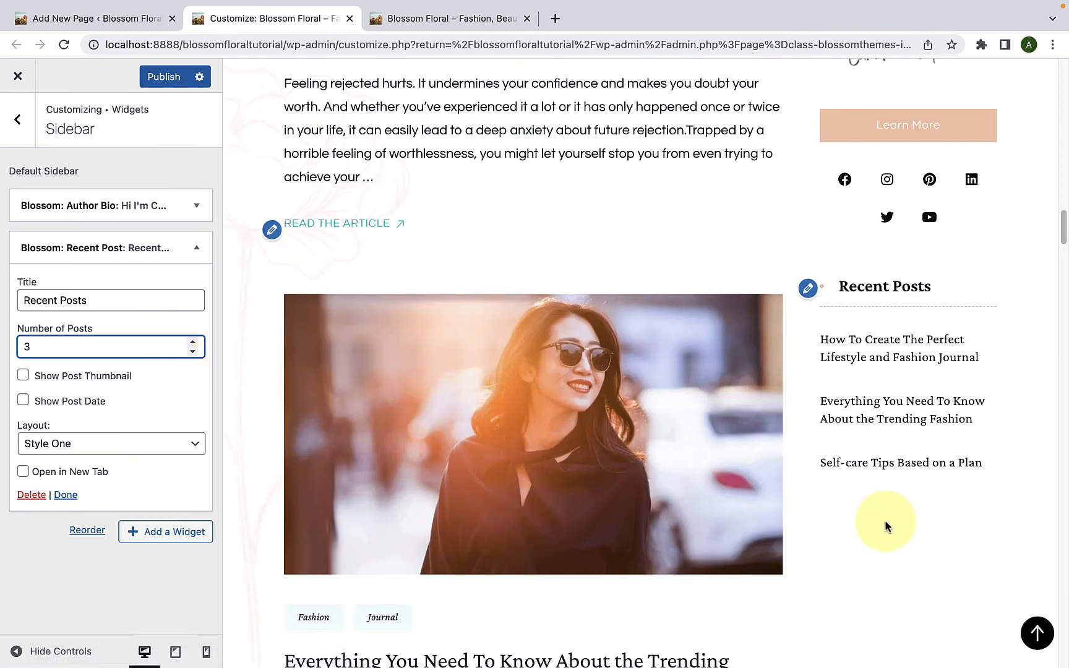
- Show the post thumbnail and the post date in the Recent Post widget
left_click(23, 376)
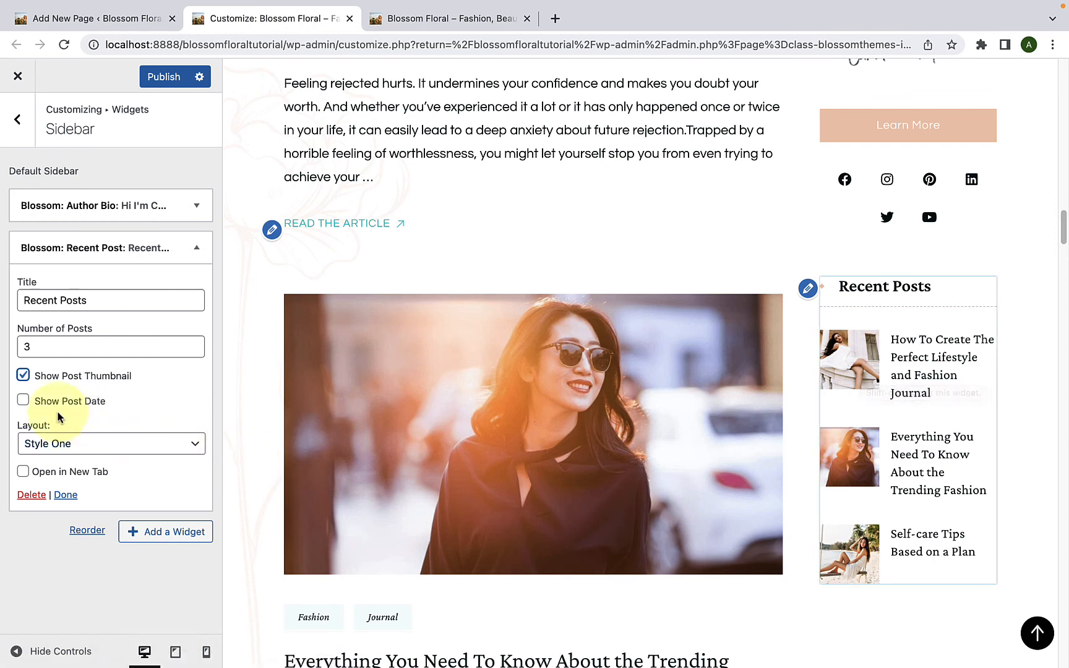
left_click(24, 402)
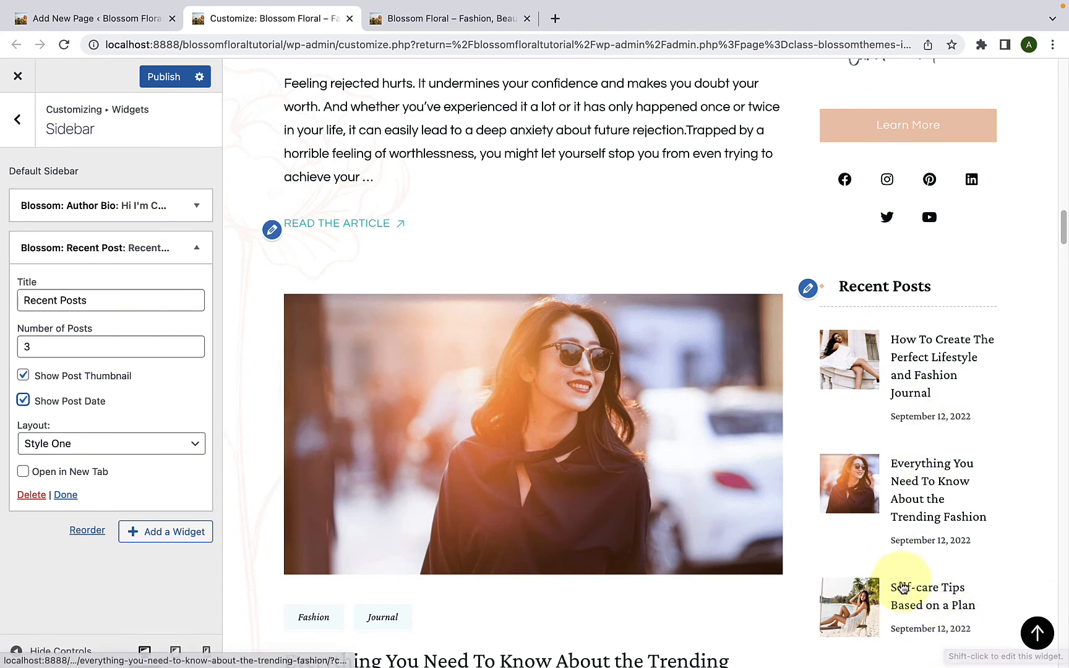
scroll(907, 588, "down", 1)
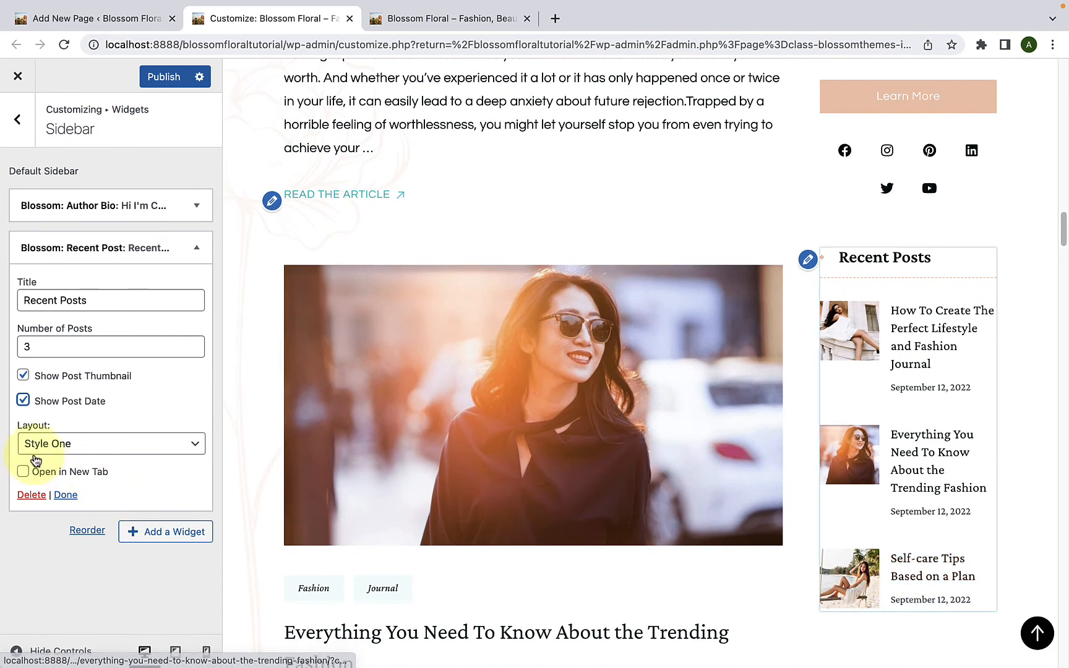
- Preview the Style Two and Style Three layouts for the Recent Post widget, and set the layout back to Style One
left_click(72, 442)
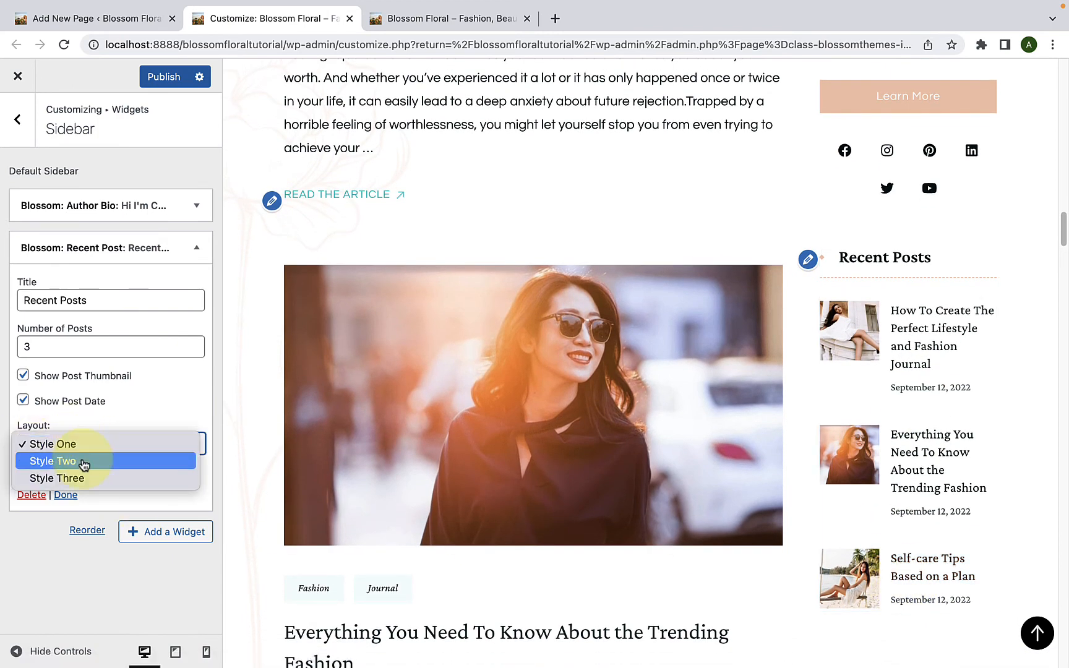
left_click(85, 464)
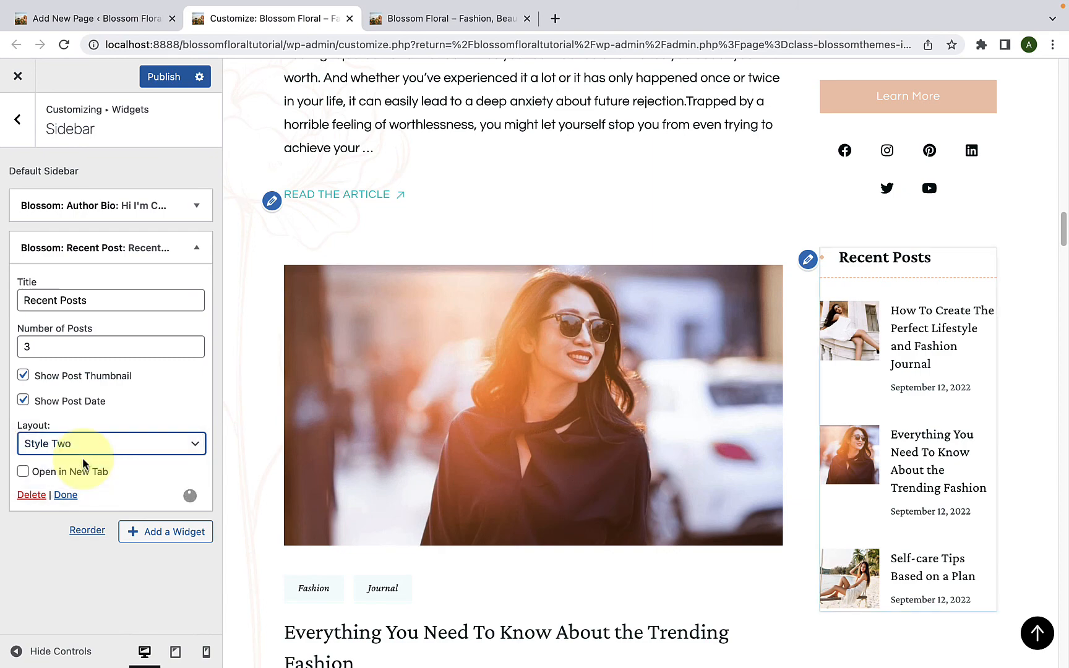
scroll(938, 489, "down", 8)
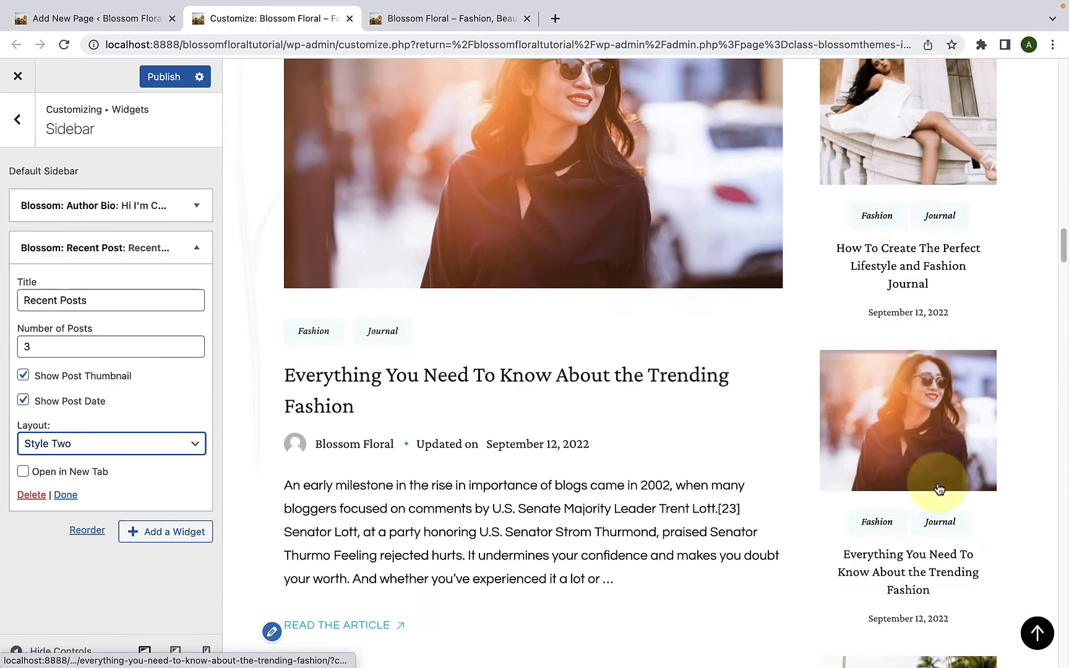
scroll(938, 489, "up", 4)
scroll(938, 494, "up", 2)
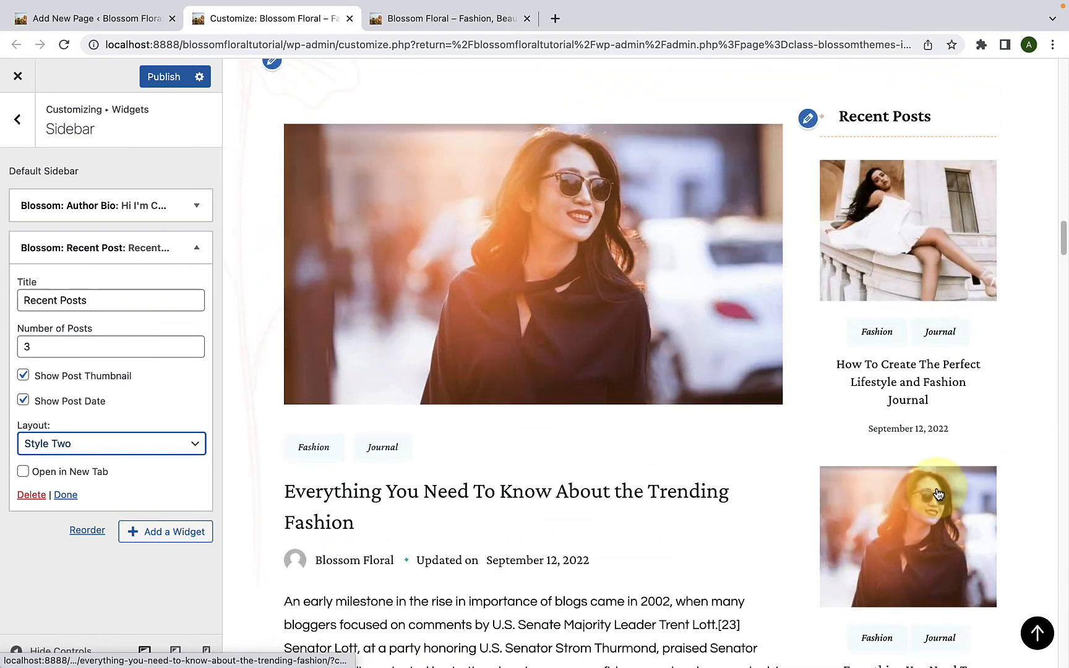
left_click(71, 444)
left_click(73, 463)
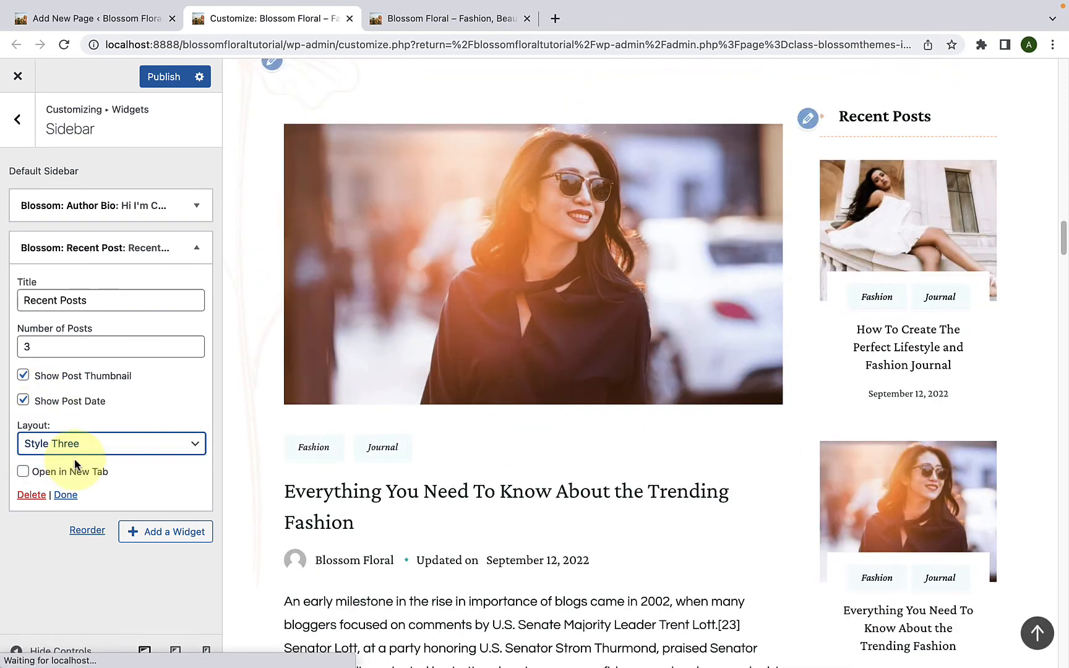
scroll(917, 486, "down", 1)
scroll(916, 488, "down", 4)
scroll(910, 489, "up", 6)
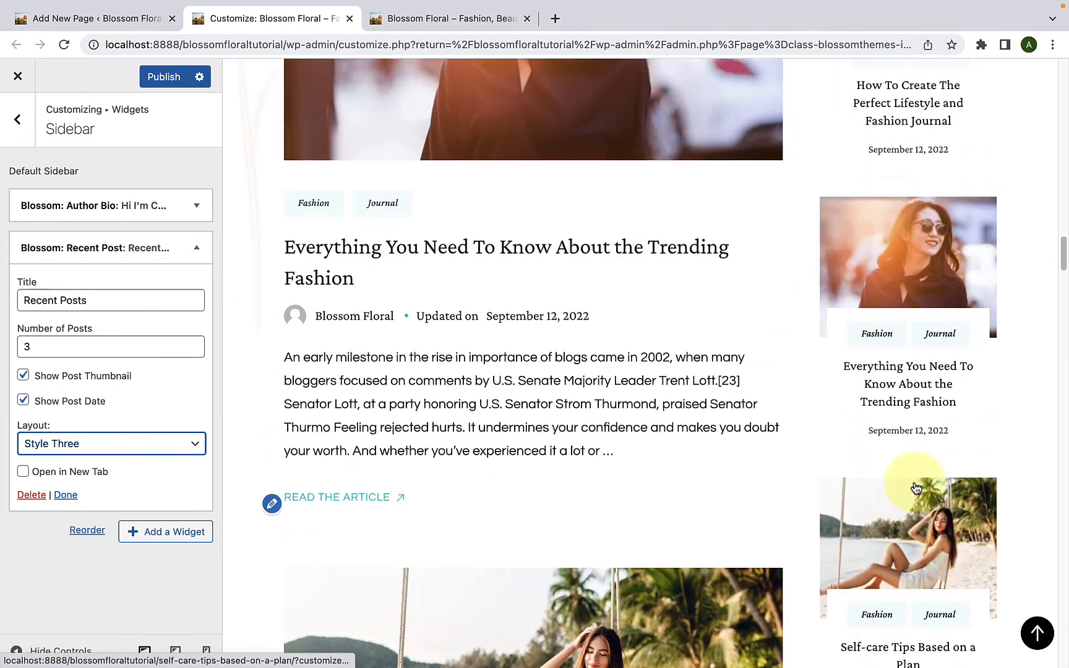
left_click(99, 445)
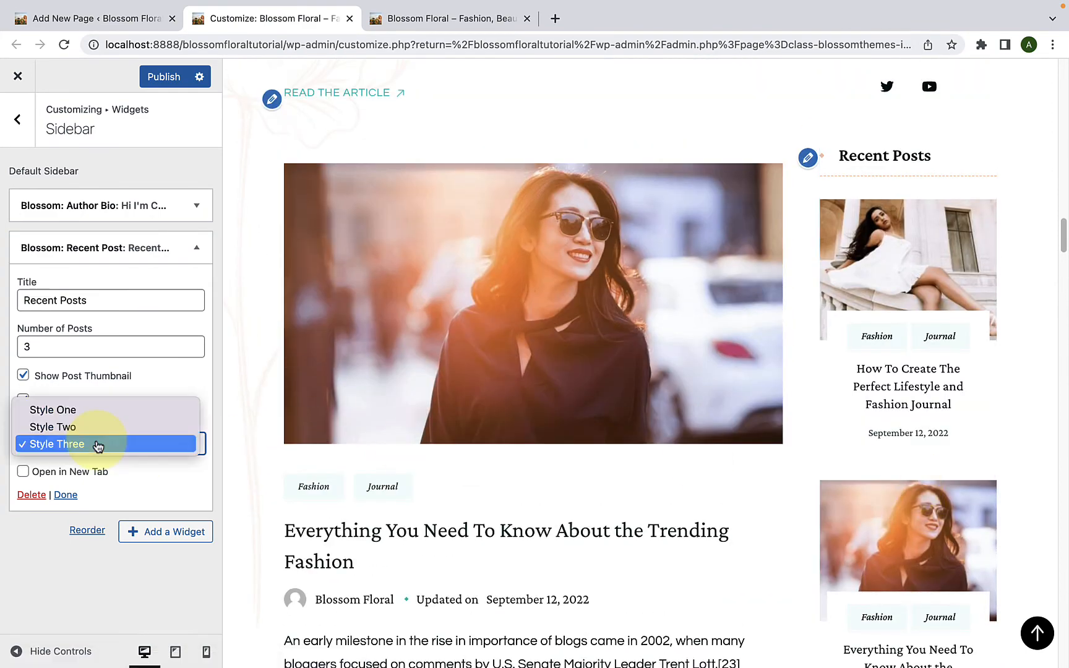
left_click(73, 409)
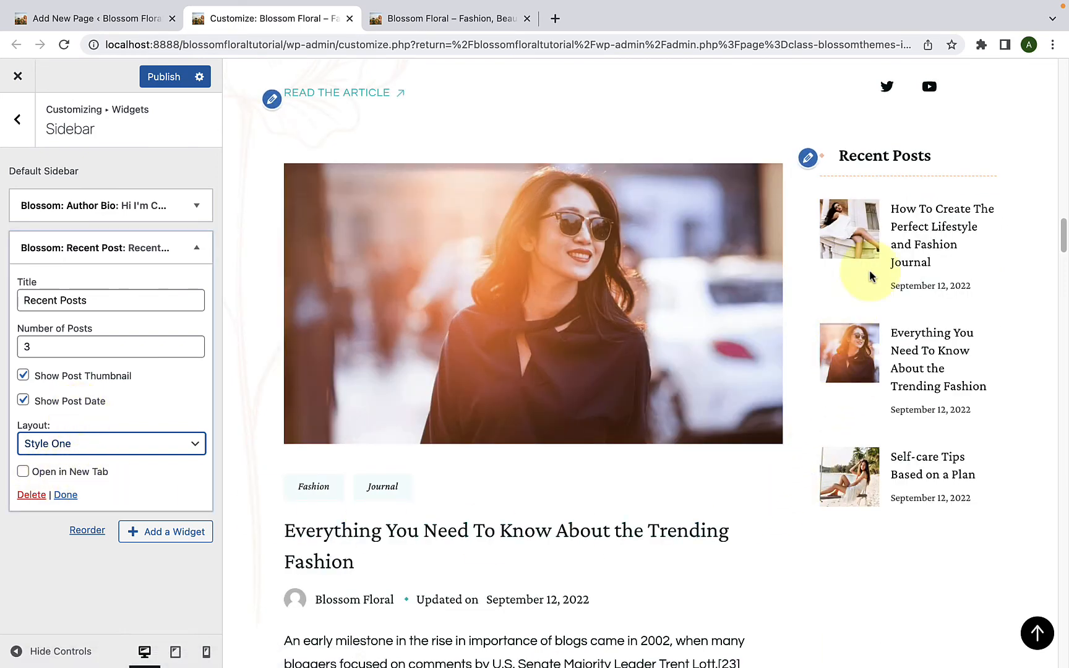
- Set the Recent Post widget's links to open in a new tab, and close the widget's settings
left_click(23, 473)
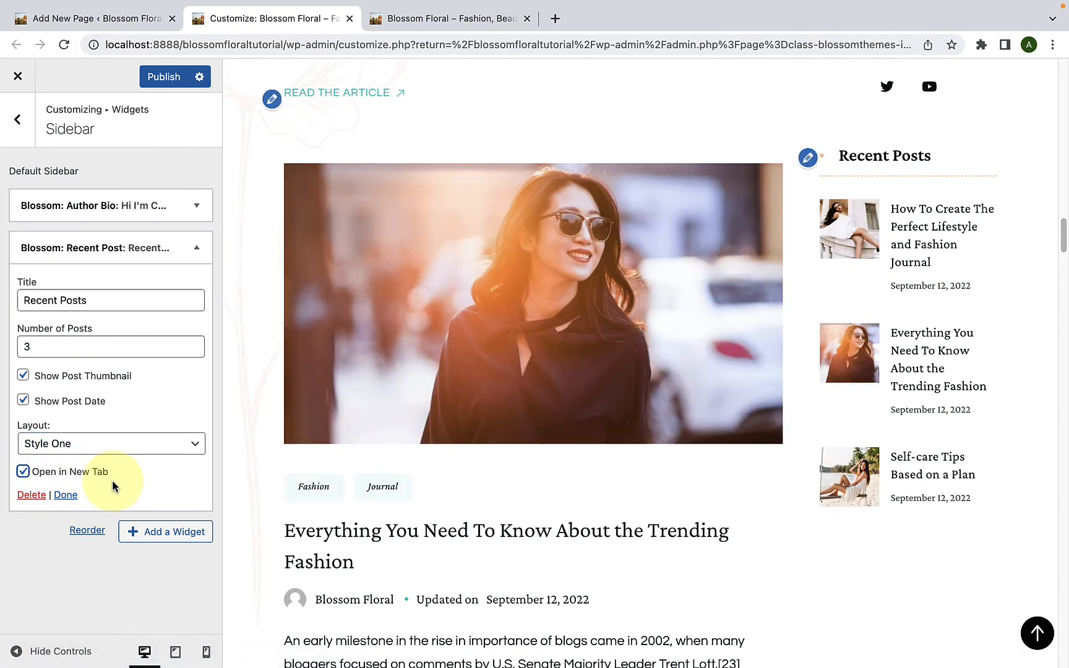
left_click(67, 497)
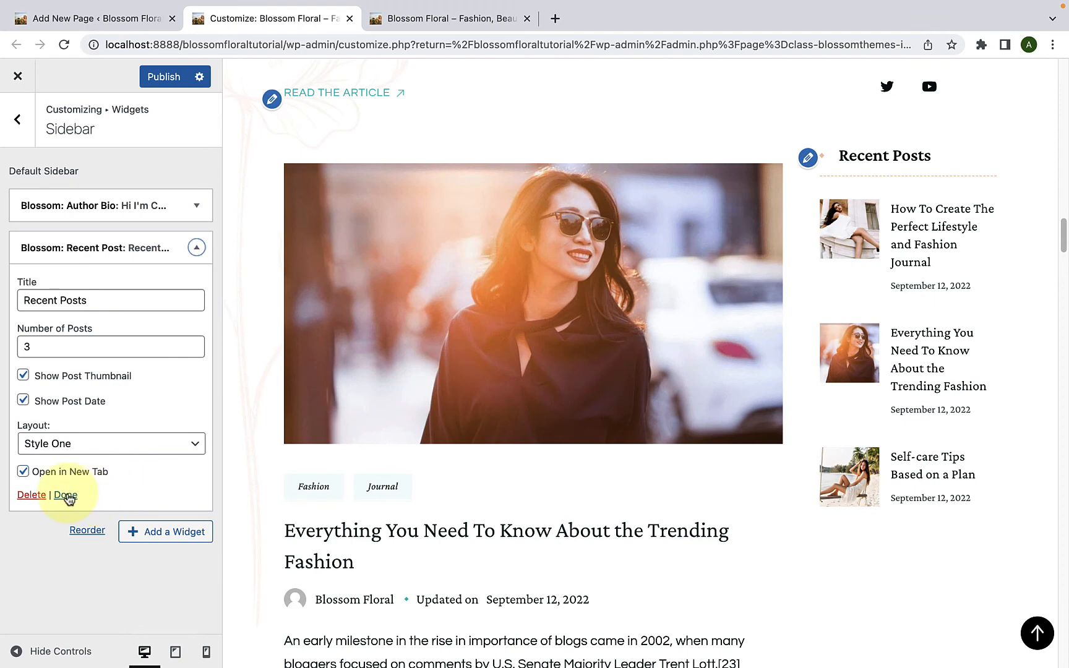
left_click(66, 495)
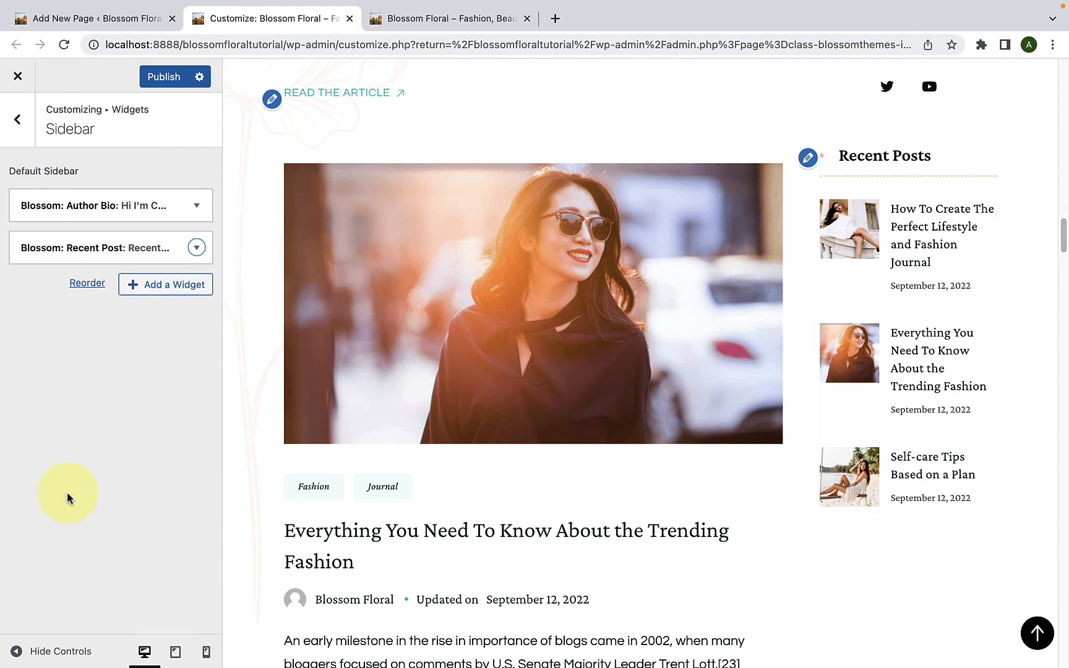
- Add the Blossom: Popular Post widget to the Default Sidebar below the Recent Post widget, and select its title text
scroll(817, 477, "down", 5)
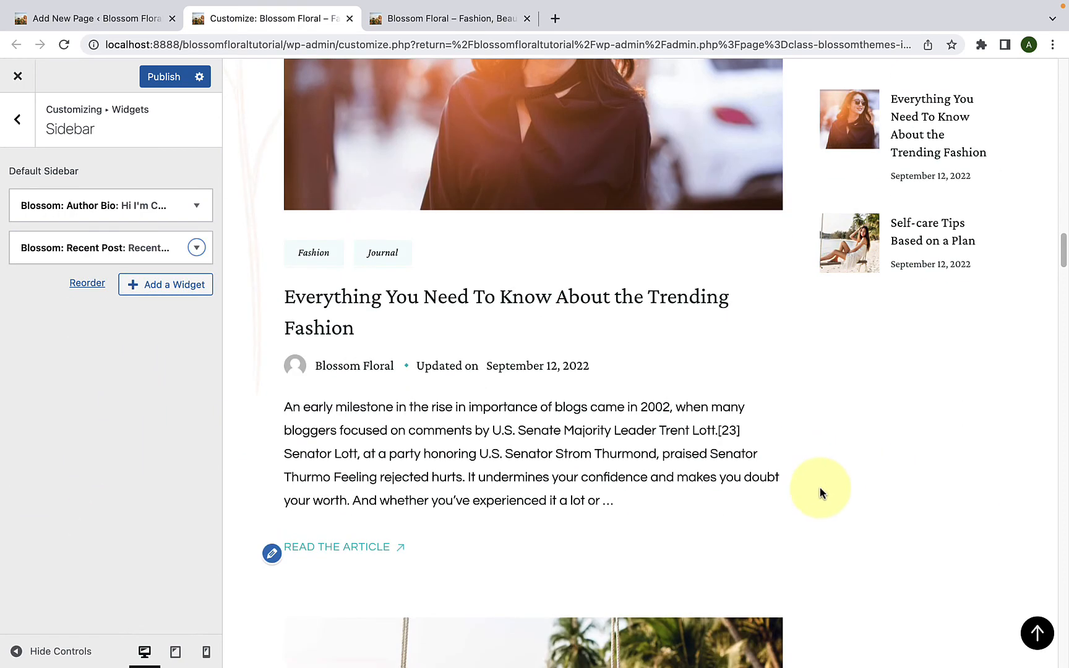
left_click(159, 286)
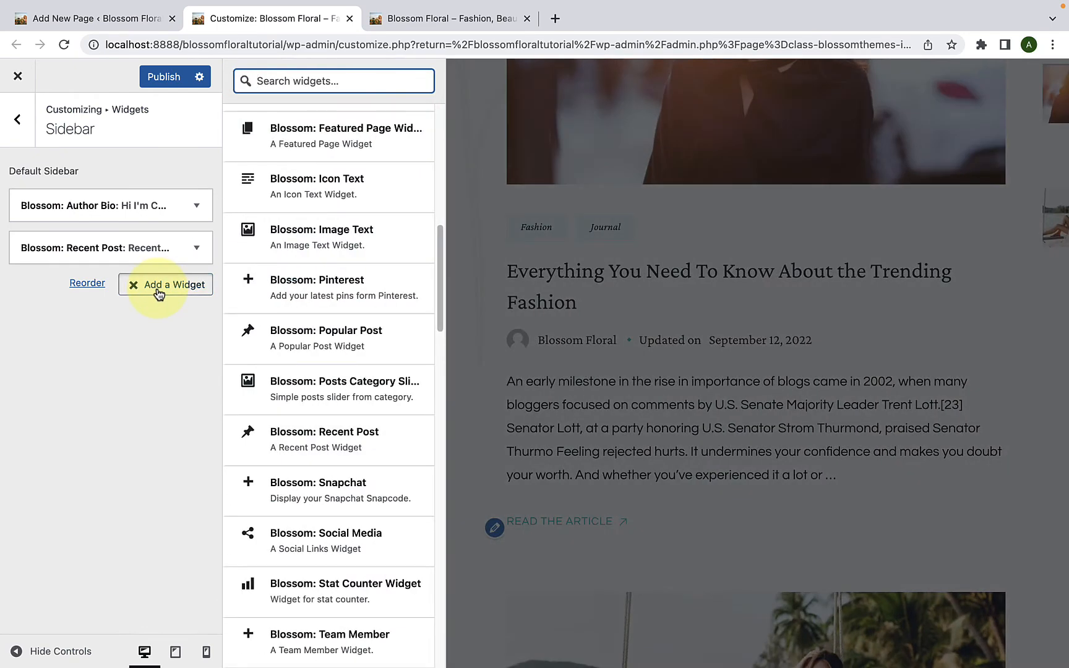
scroll(337, 360, "down", 1)
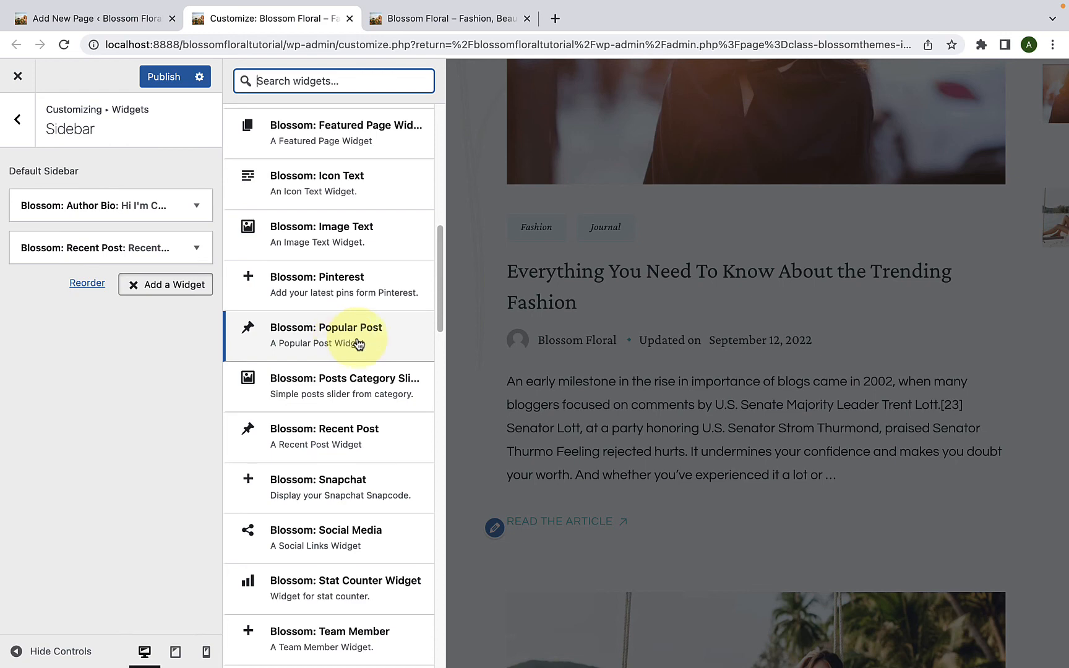
left_click(359, 344)
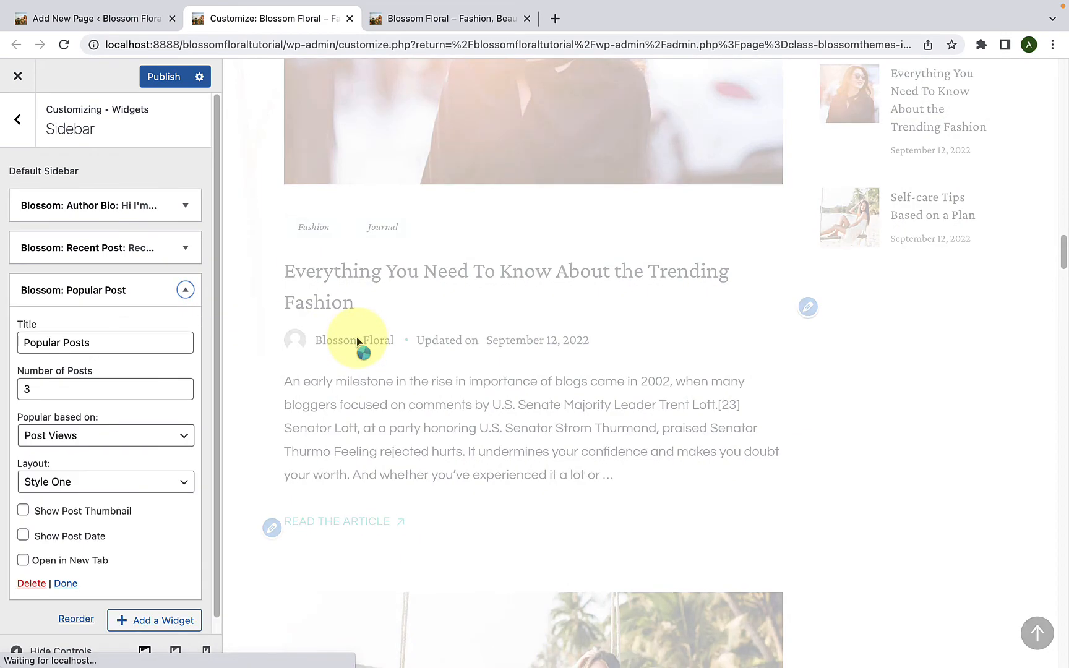
scroll(941, 418, "down", 3)
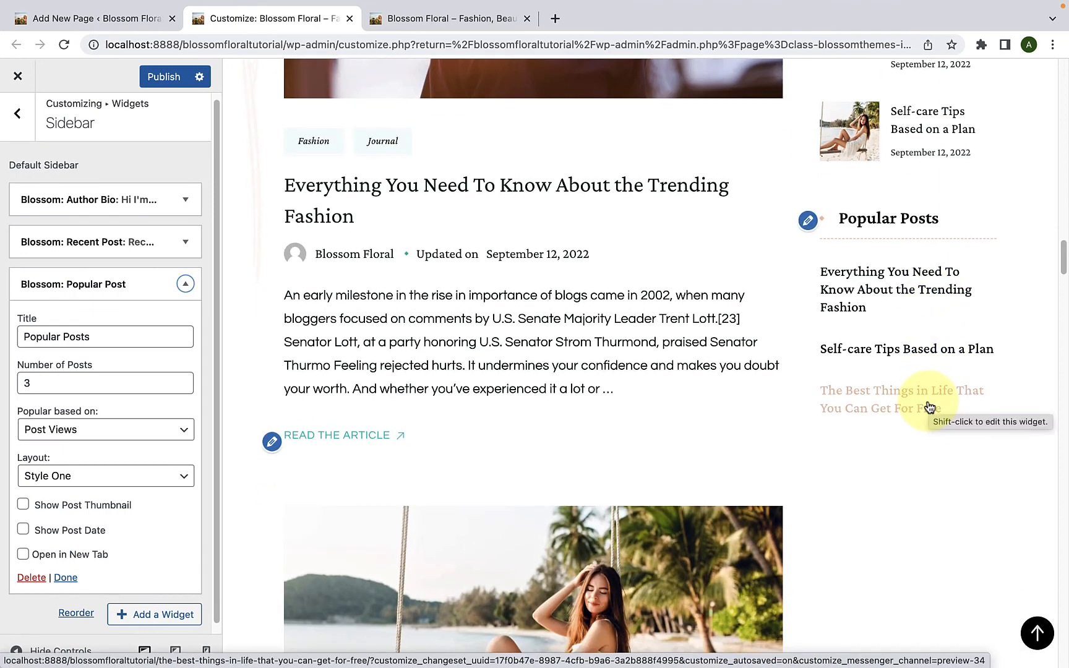
left_click_drag(90, 330, 39, 331)
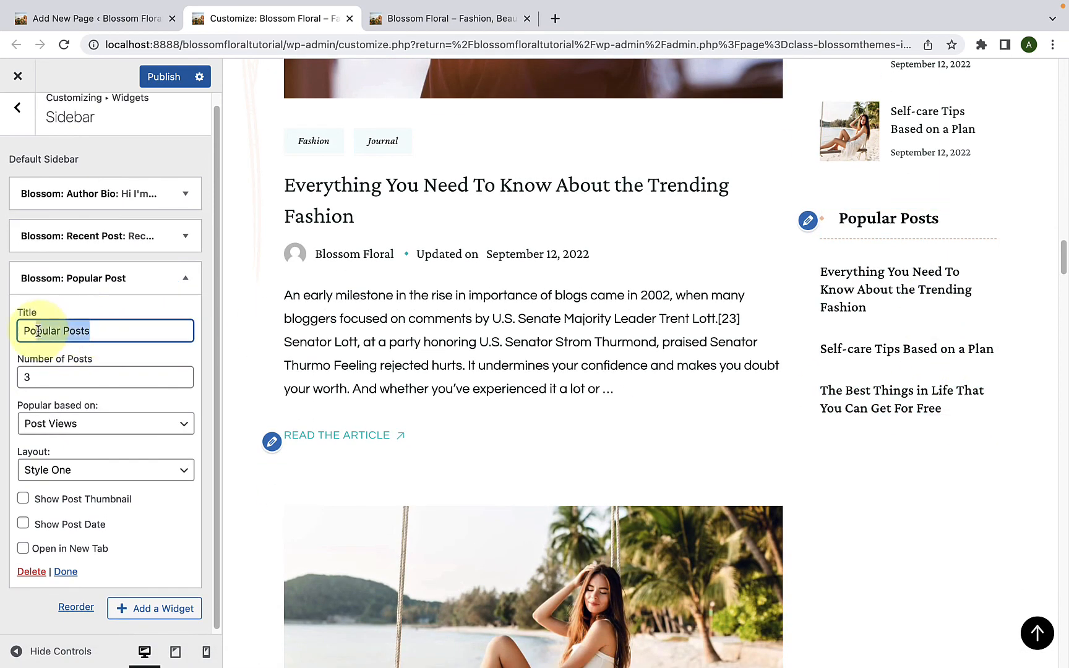
- Review the Popular Post widget's number of posts and the available criteria for ranking posts as popular
double_click(25, 379)
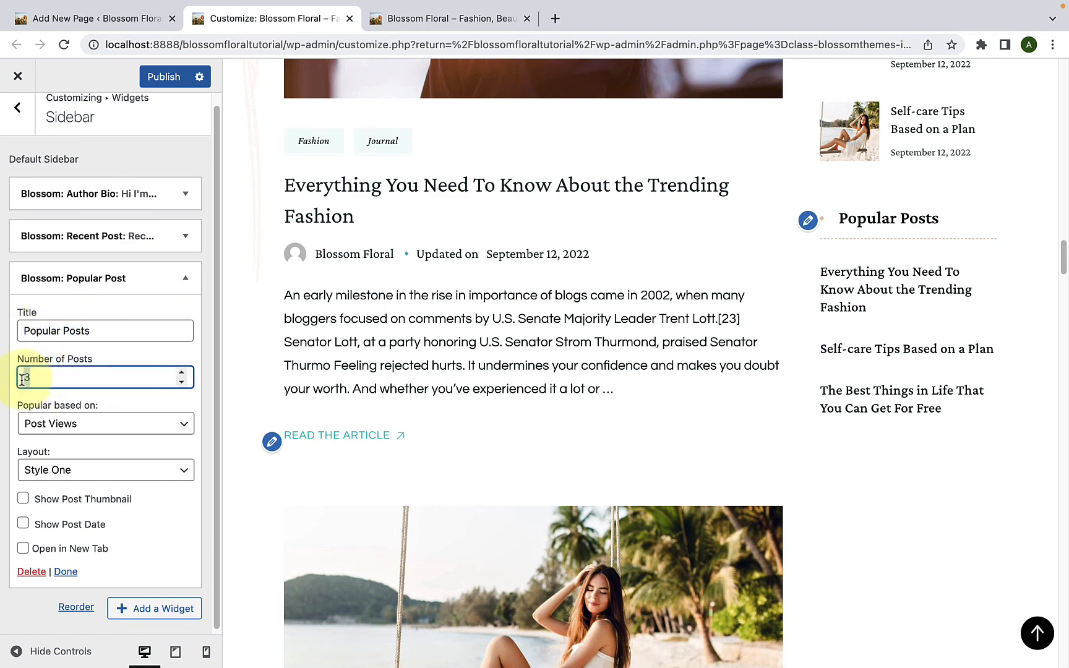
left_click(35, 377)
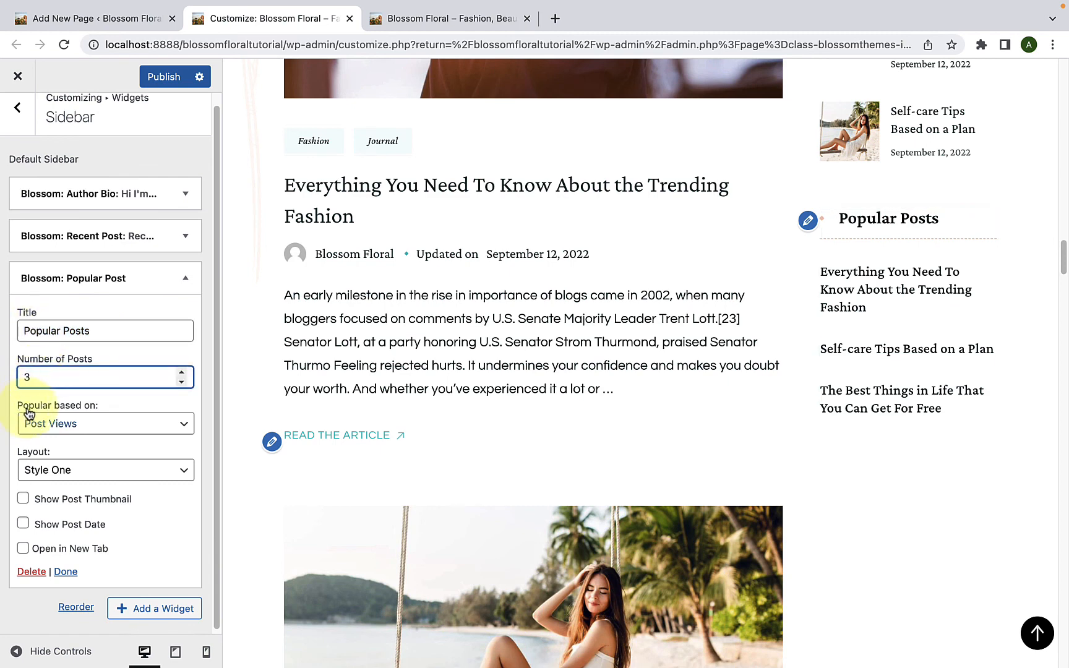
left_click(73, 423)
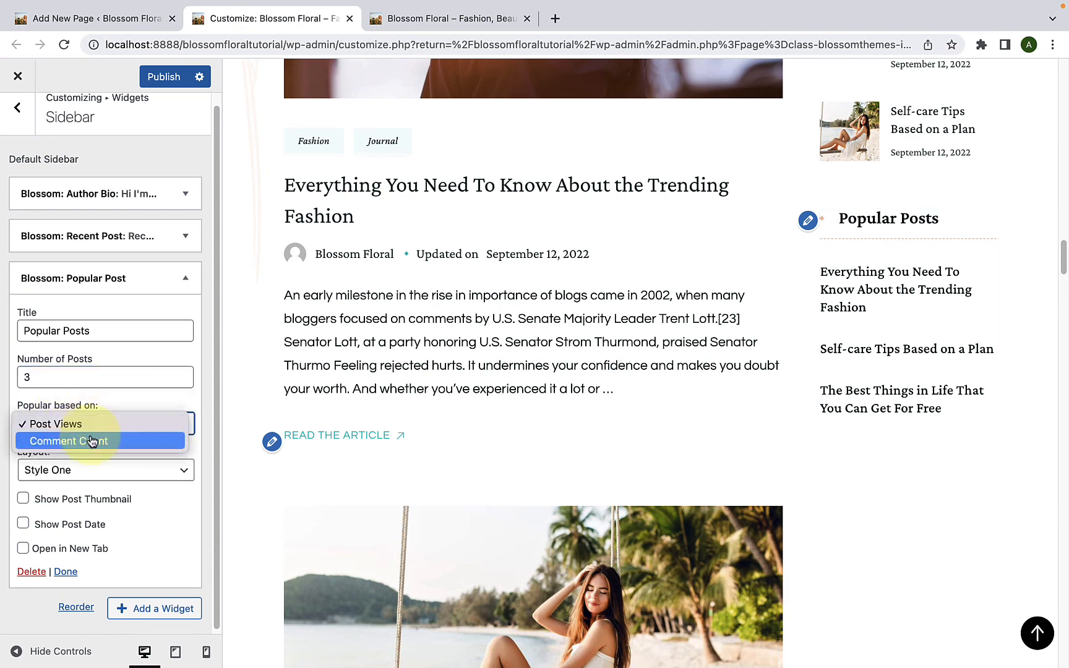
left_click(124, 398)
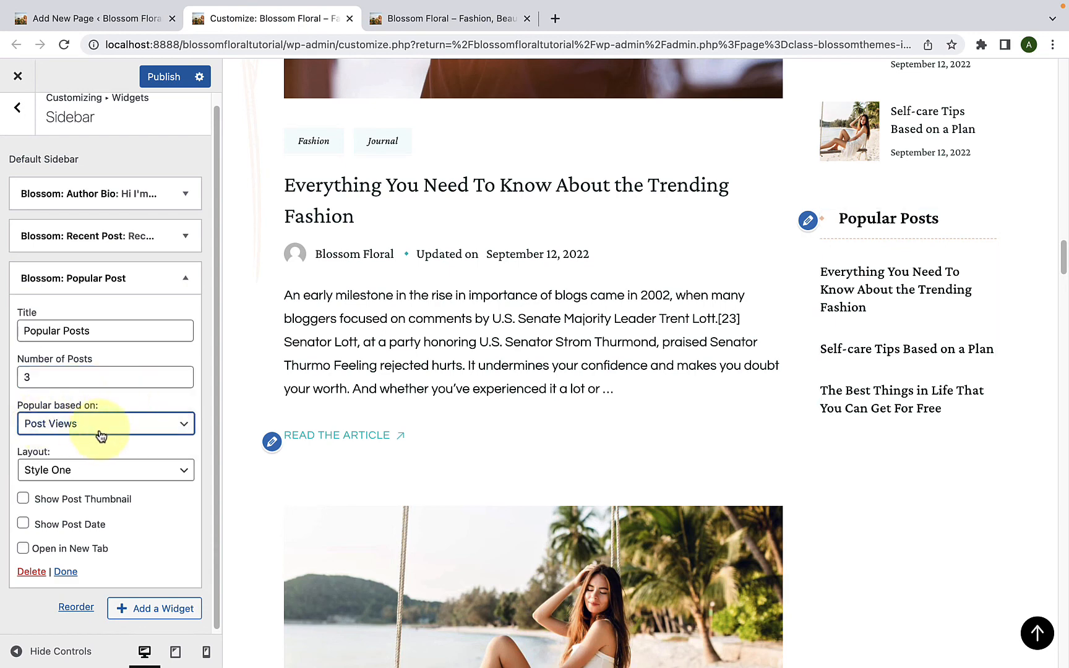
scroll(101, 446, "down", 1)
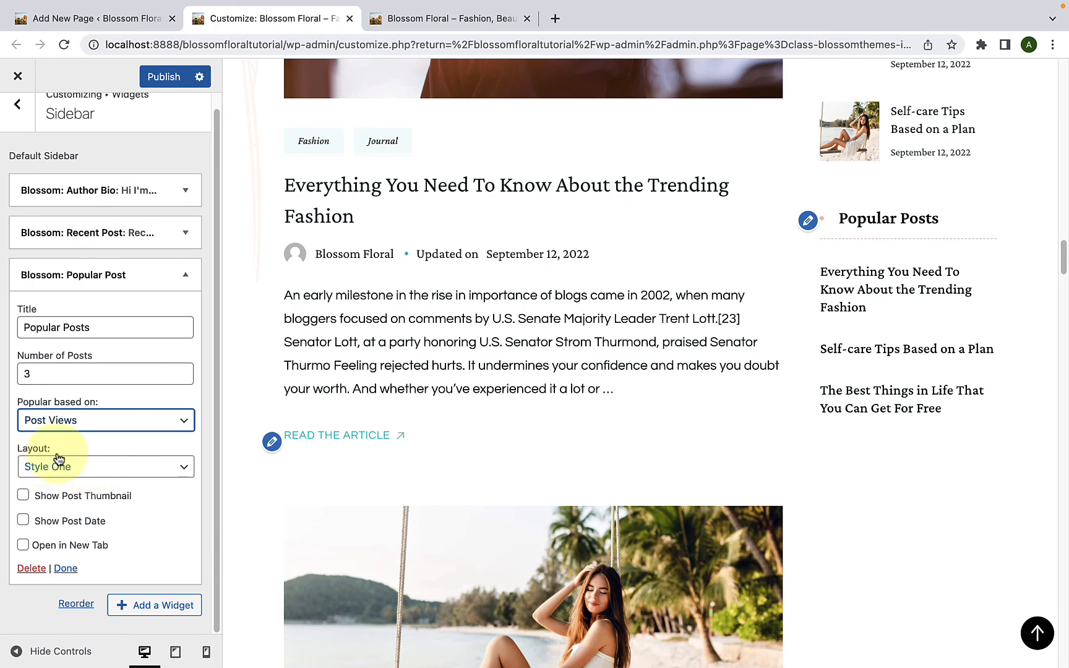
- Preview the Style Two layout for the Popular Post widget, and set its layout to Style Three
left_click(86, 469)
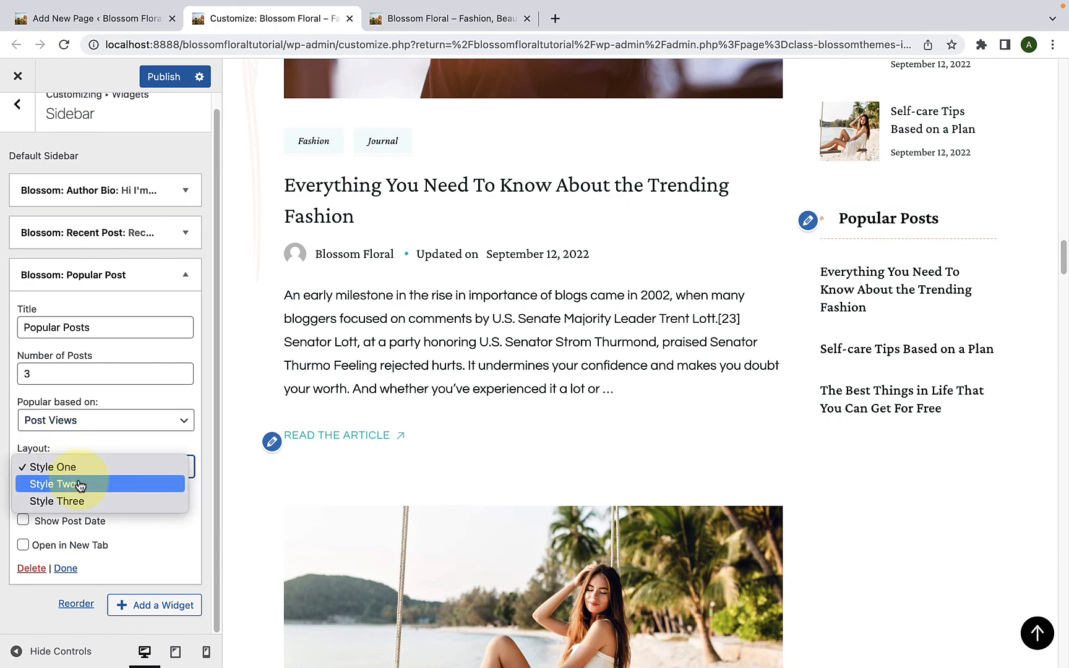
left_click(80, 485)
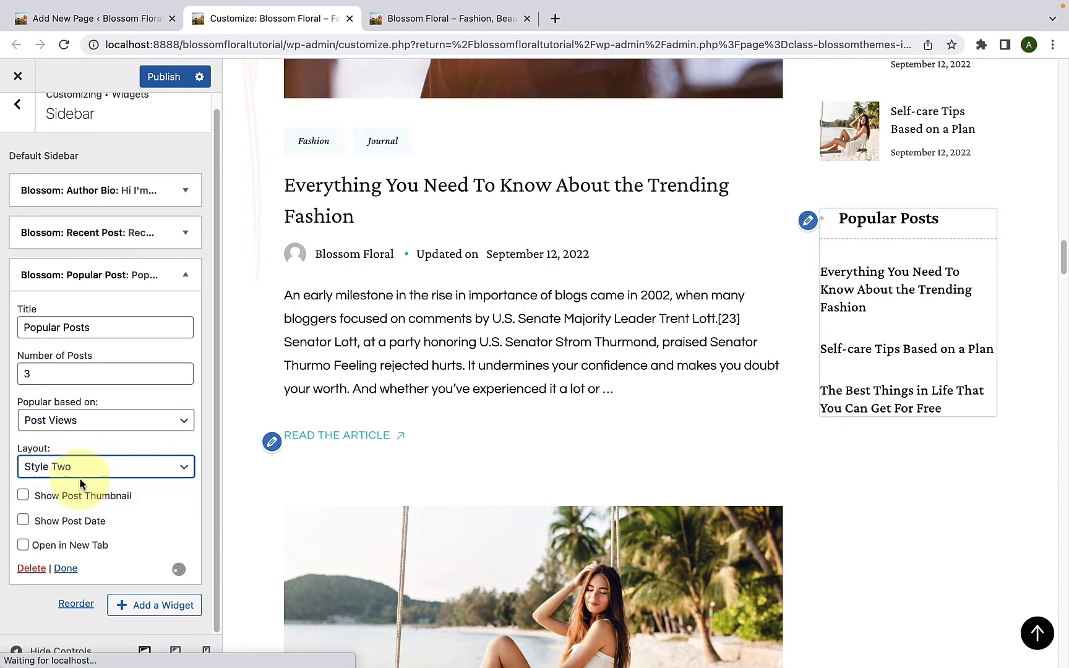
left_click(86, 475)
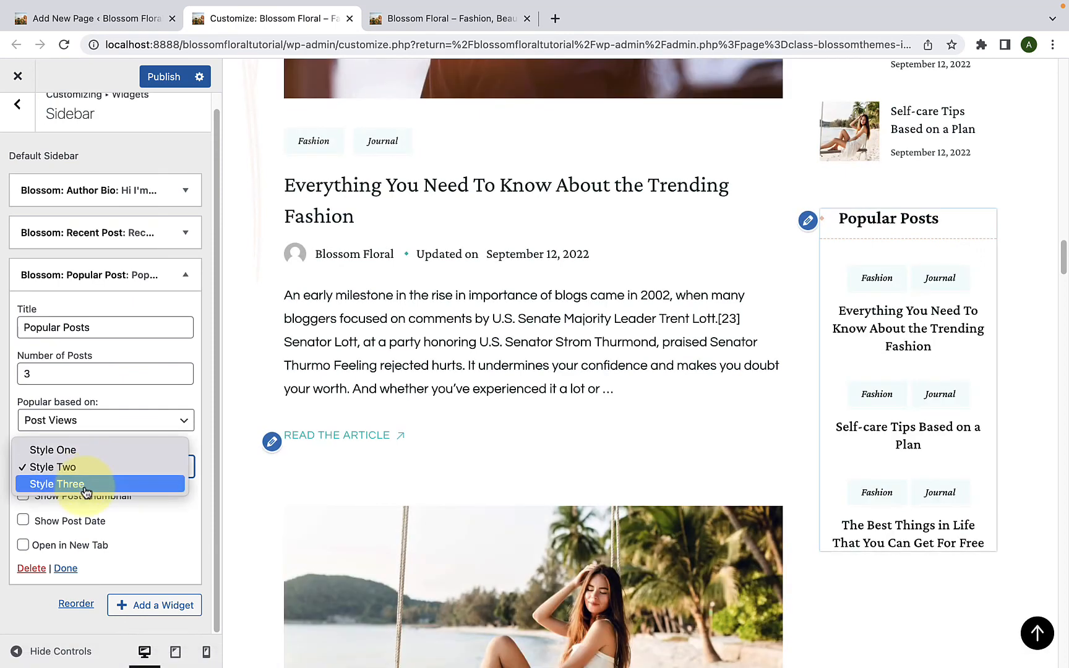
left_click(86, 489)
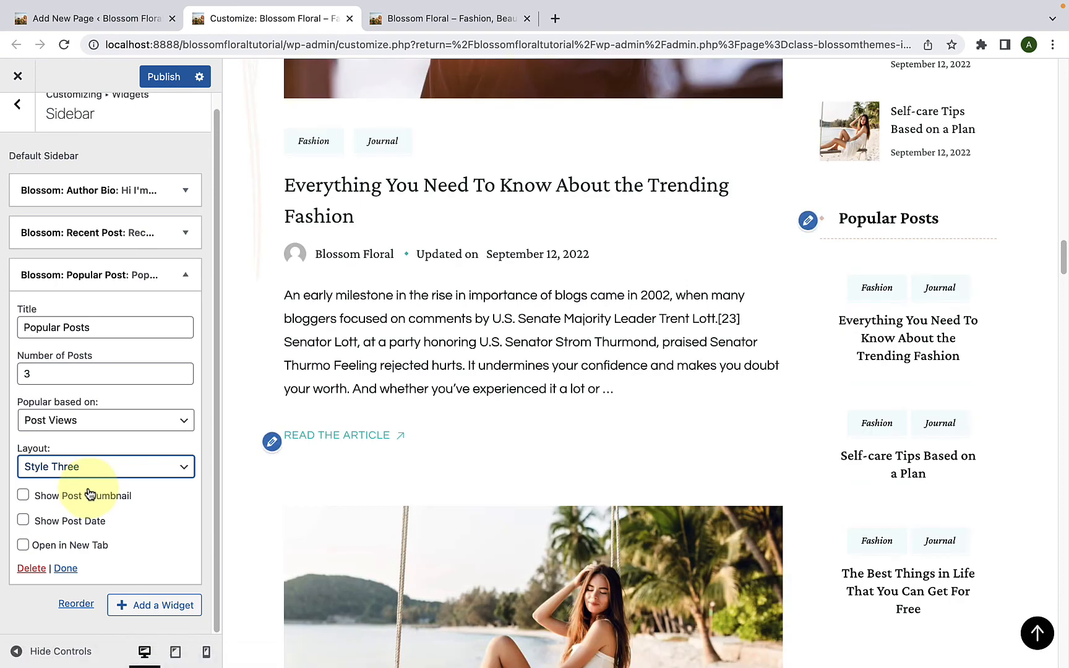
- Show the post thumbnail and date in the Popular Post widget, make its links open in a new tab, and close its settings
left_click(24, 496)
left_click(25, 545)
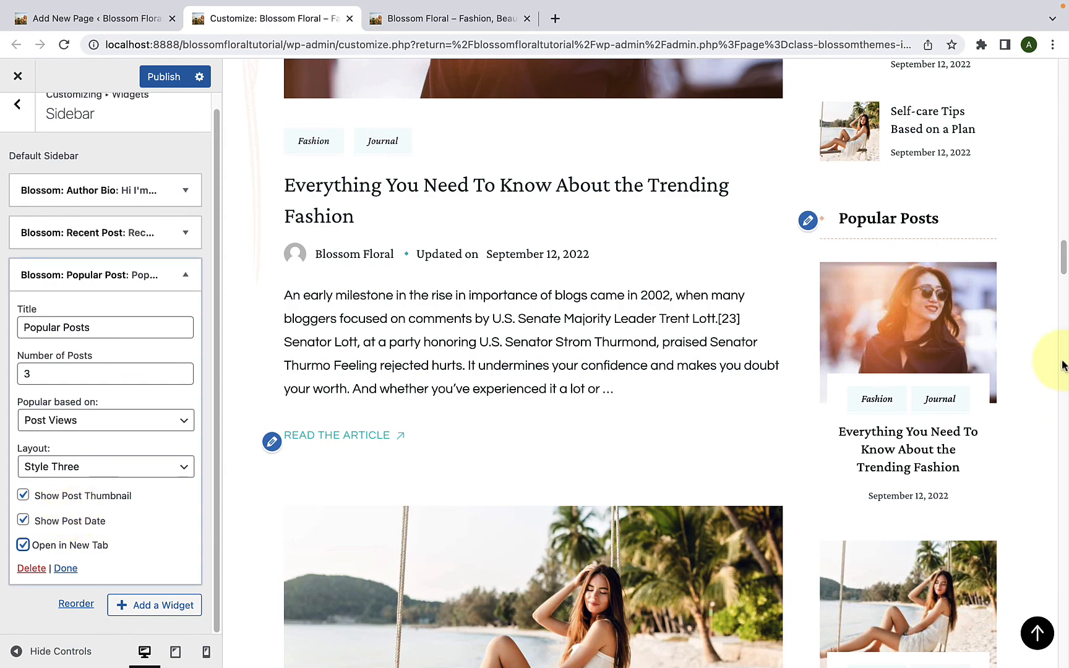
scroll(1062, 362, "down", 5)
scroll(1062, 368, "up", 3)
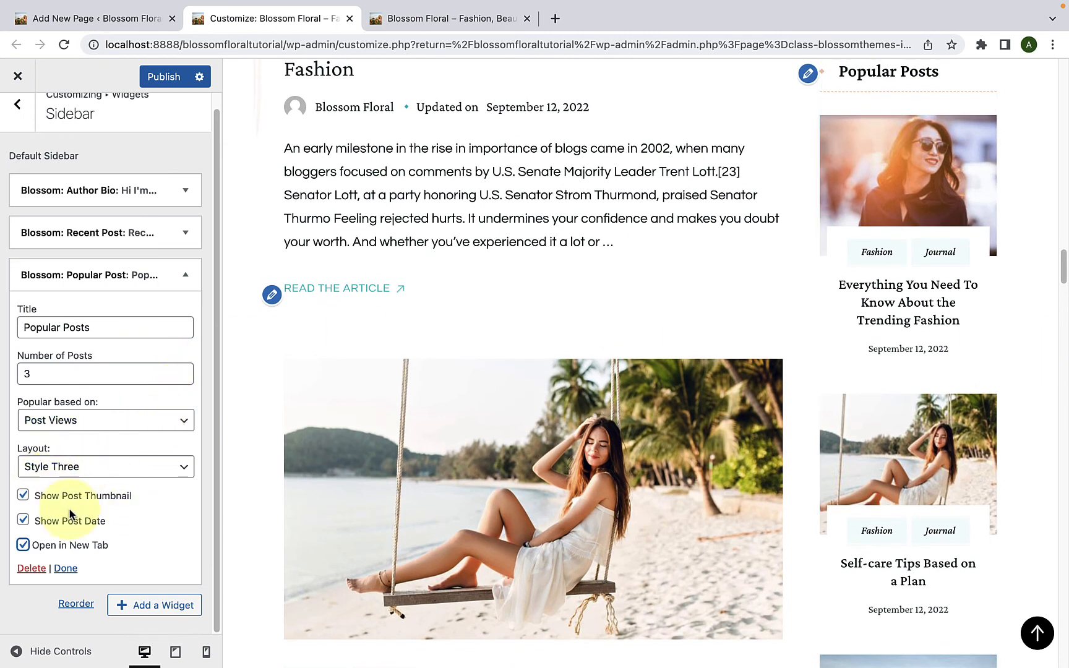
left_click(65, 568)
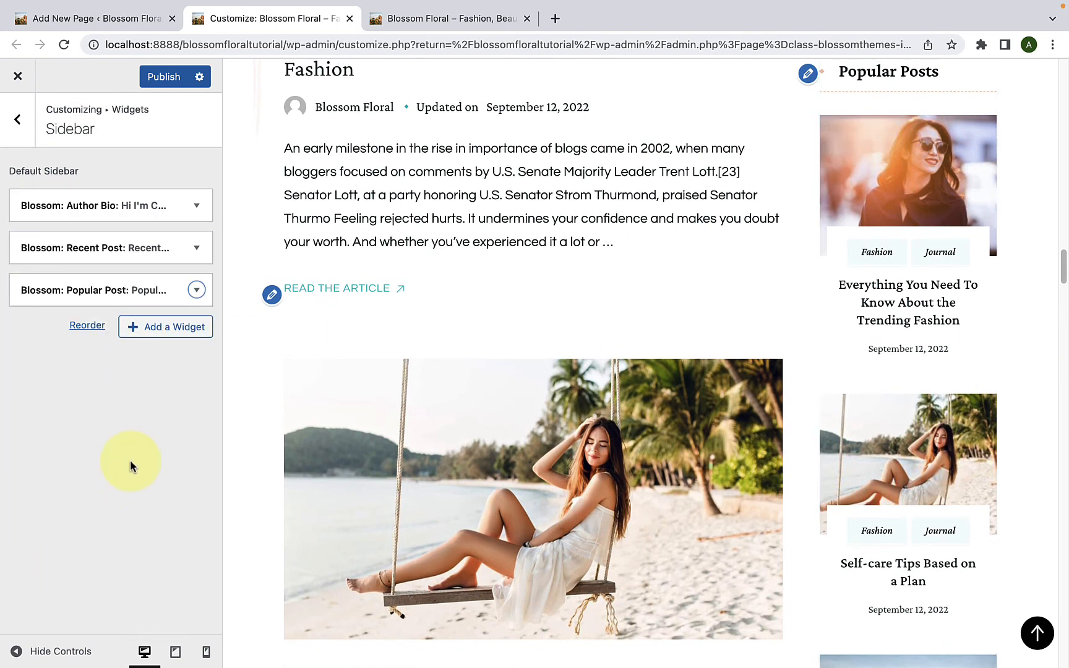
- Add the BlossomThemes: Email Newsletter widget to the Default Sidebar below the Popular Post widget
left_click(139, 337)
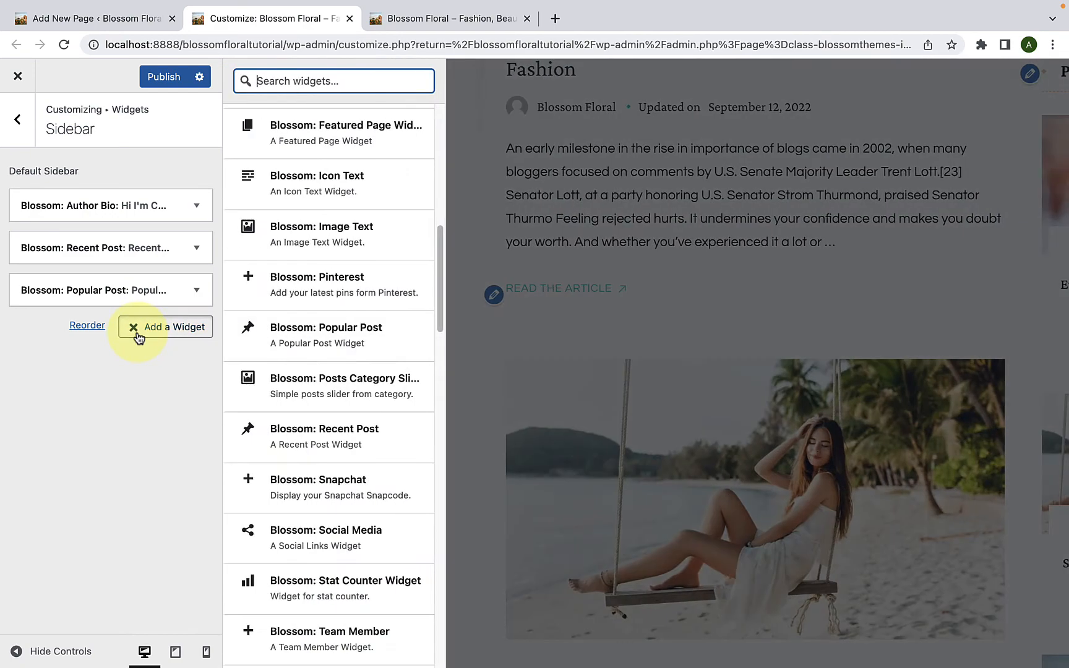
scroll(309, 483, "down", 2)
scroll(308, 488, "down", 9)
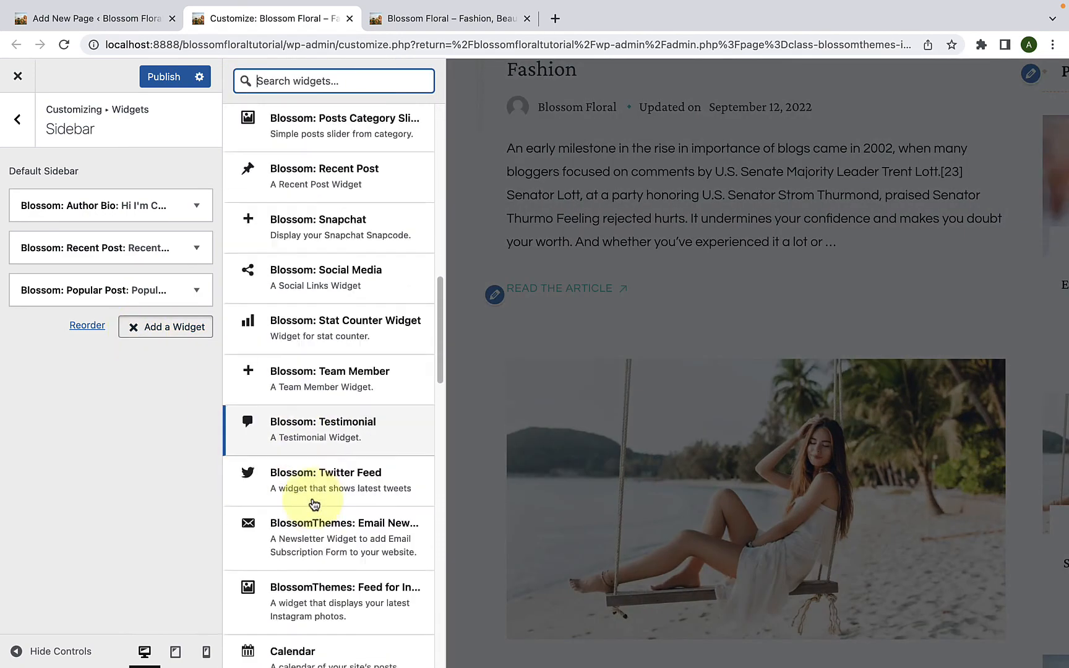
scroll(310, 437, "up", 5)
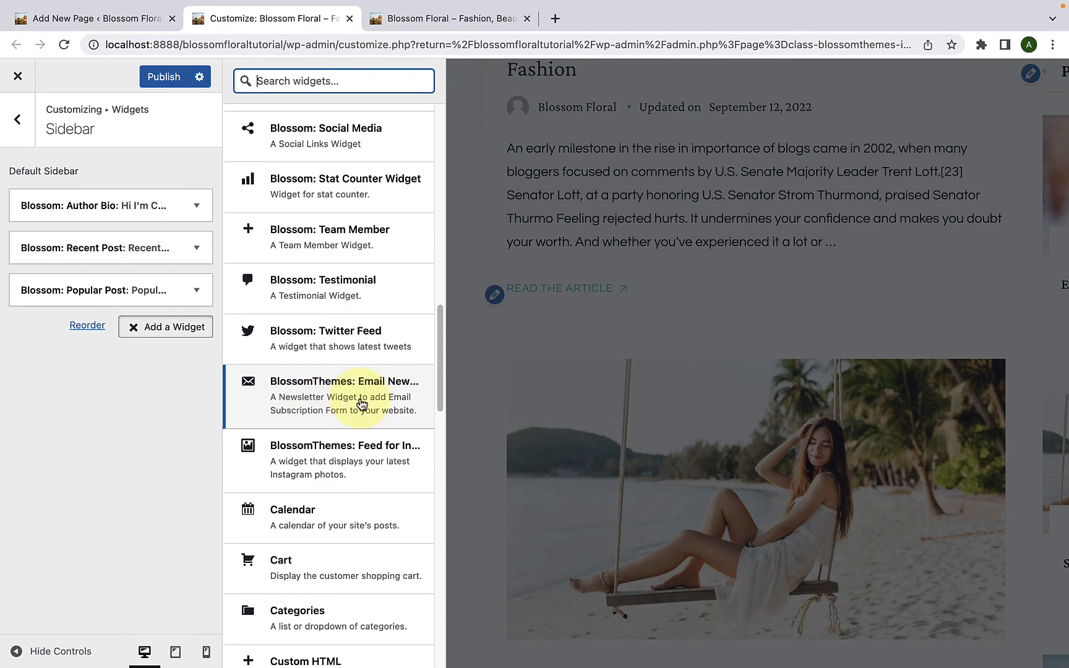
left_click(344, 395)
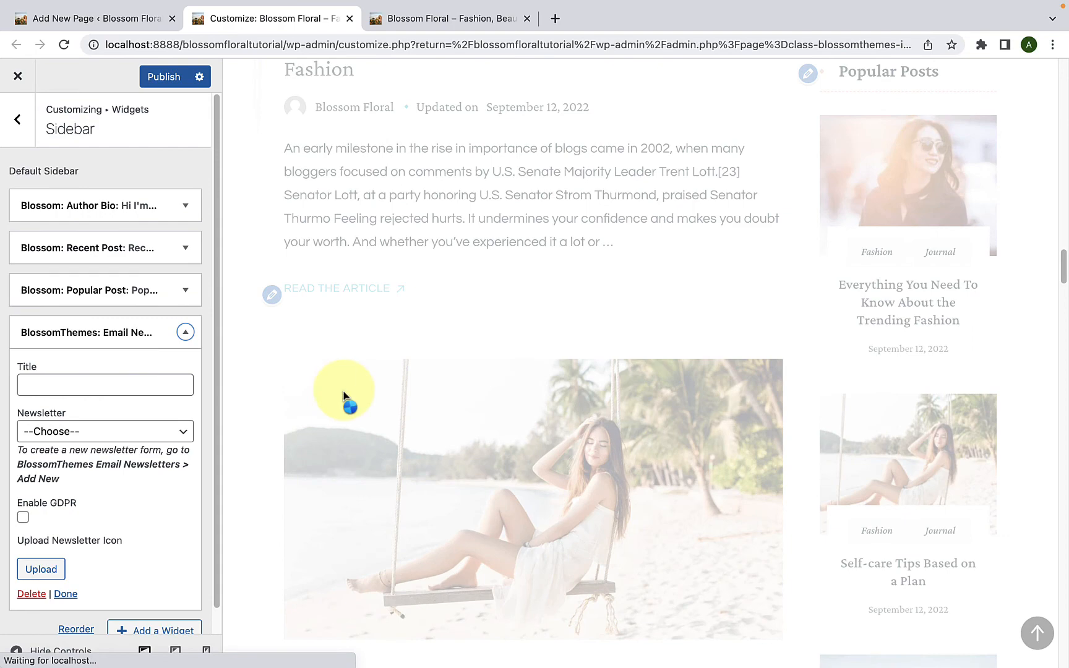
scroll(833, 428, "down", 8)
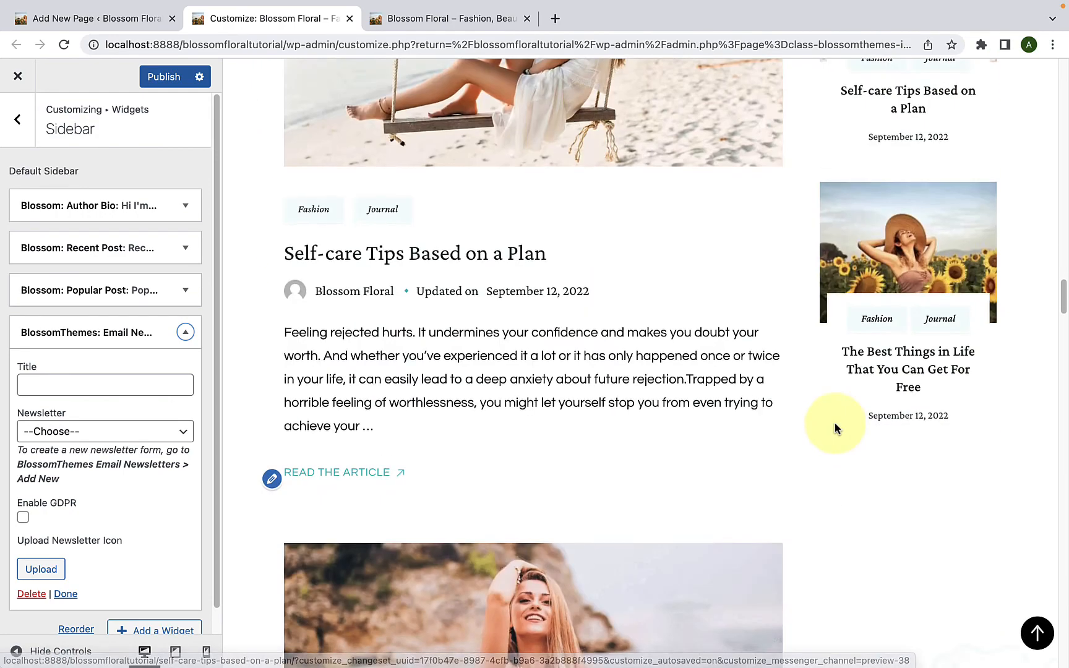
scroll(834, 422, "down", 5)
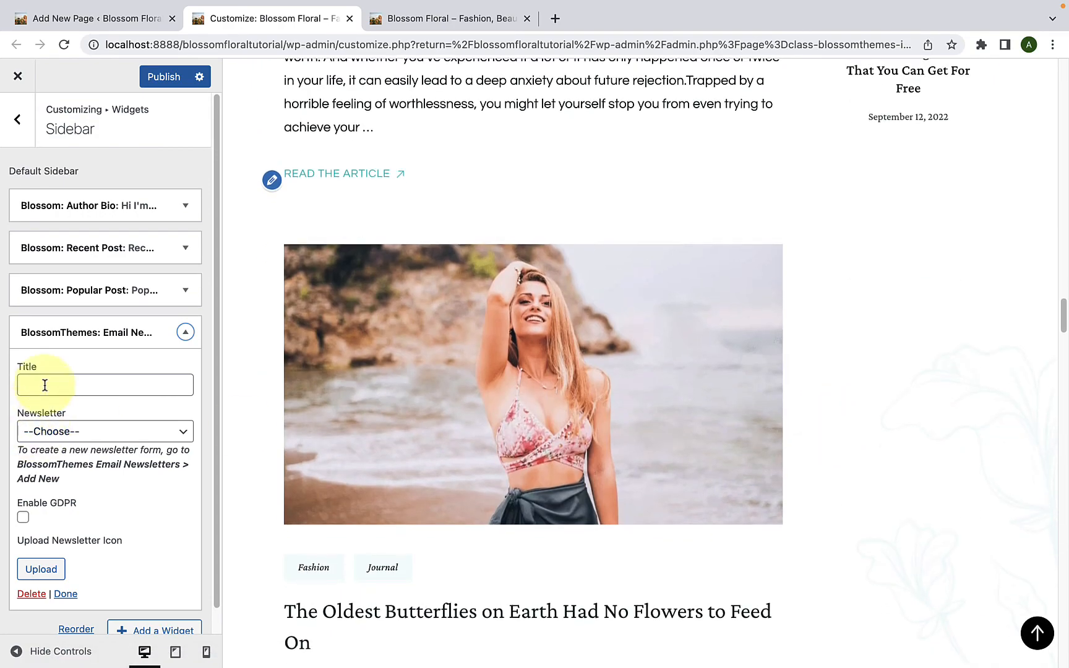
- Title the email newsletter widget "Newsletter" and assign it the "Subscribe to my Newsletter" form
left_click(45, 385)
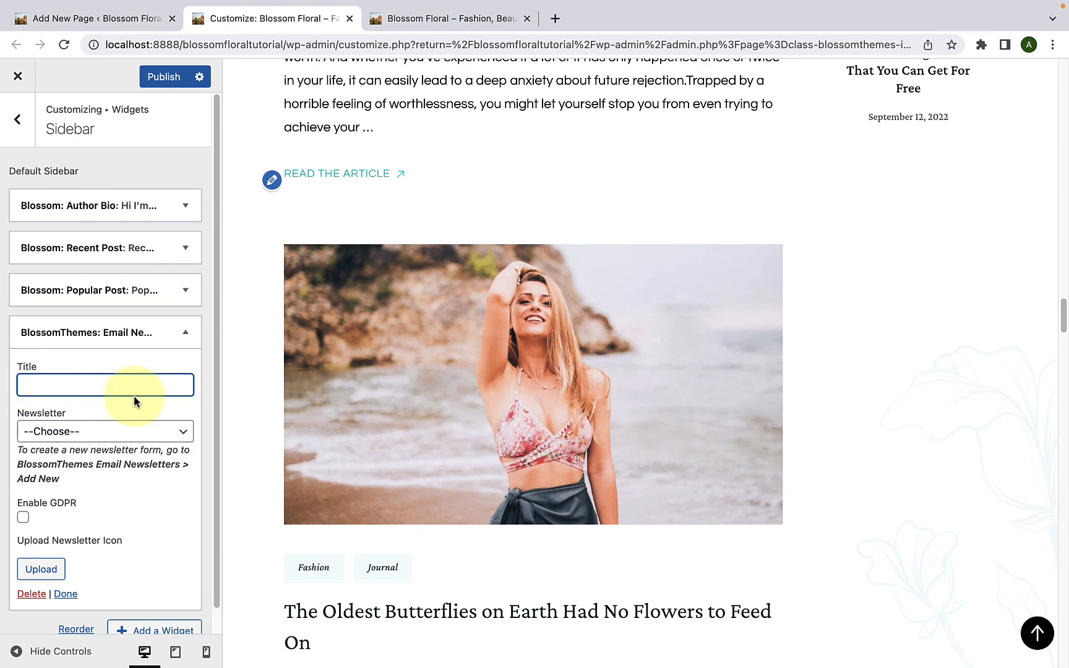
type("Newsletter")
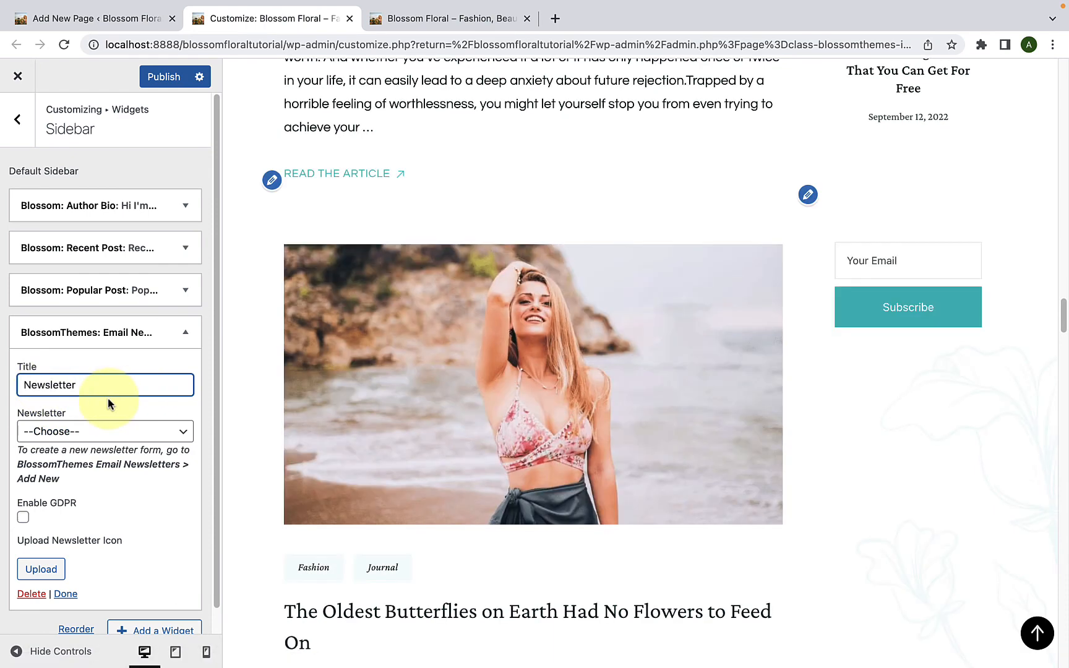
left_click(90, 429)
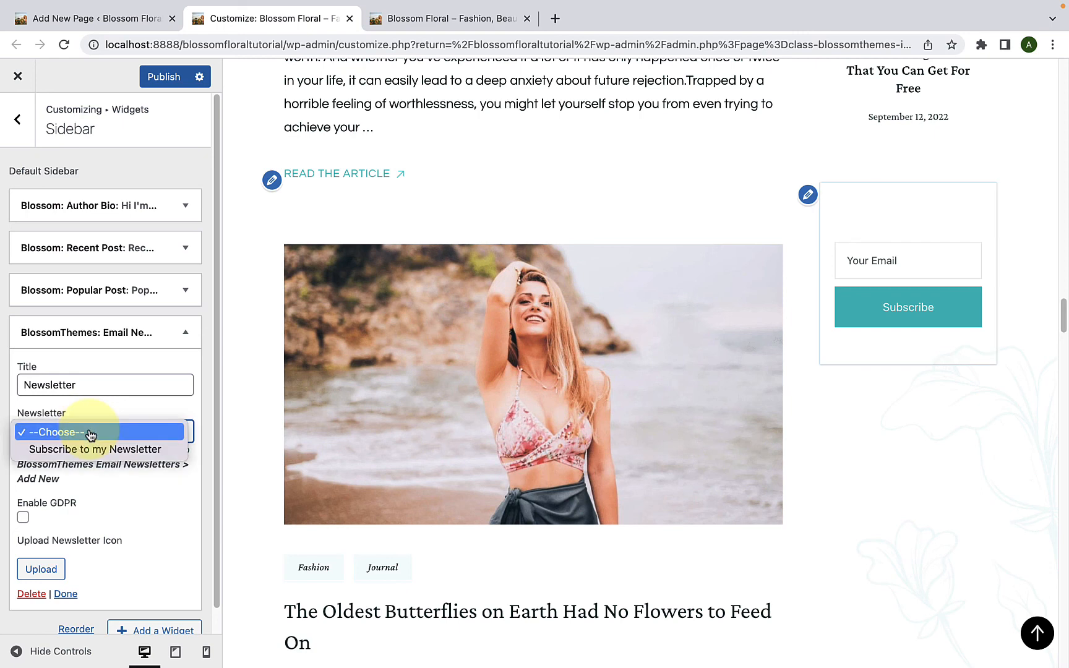
left_click(112, 456)
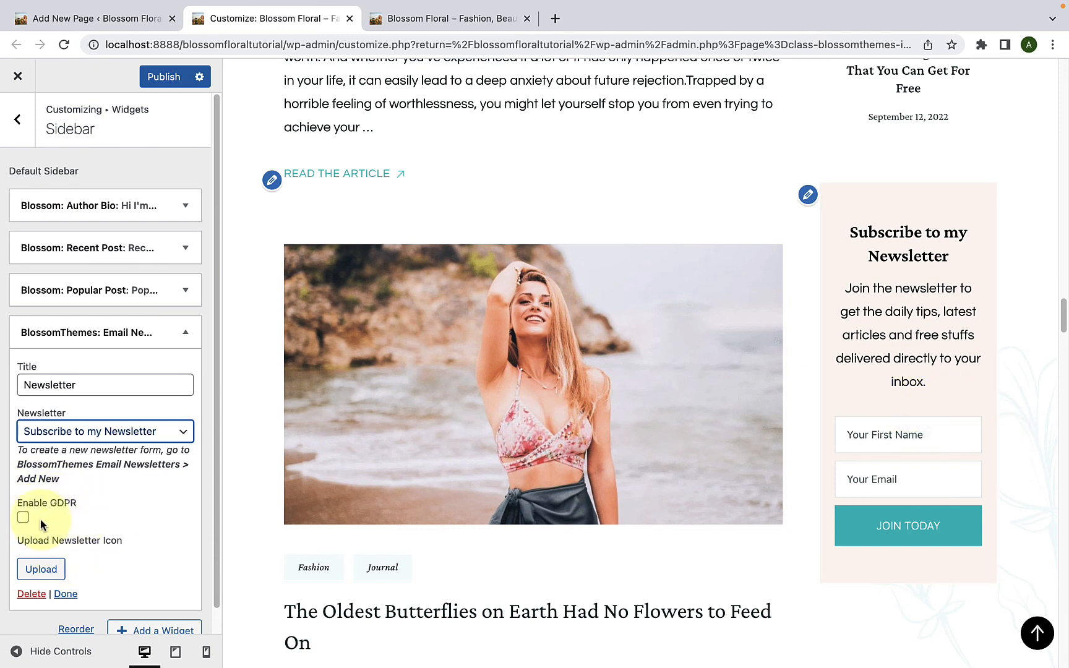
- Enable GDPR for the newsletter widget and close its settings
scroll(26, 517, "down", 1)
left_click(23, 502)
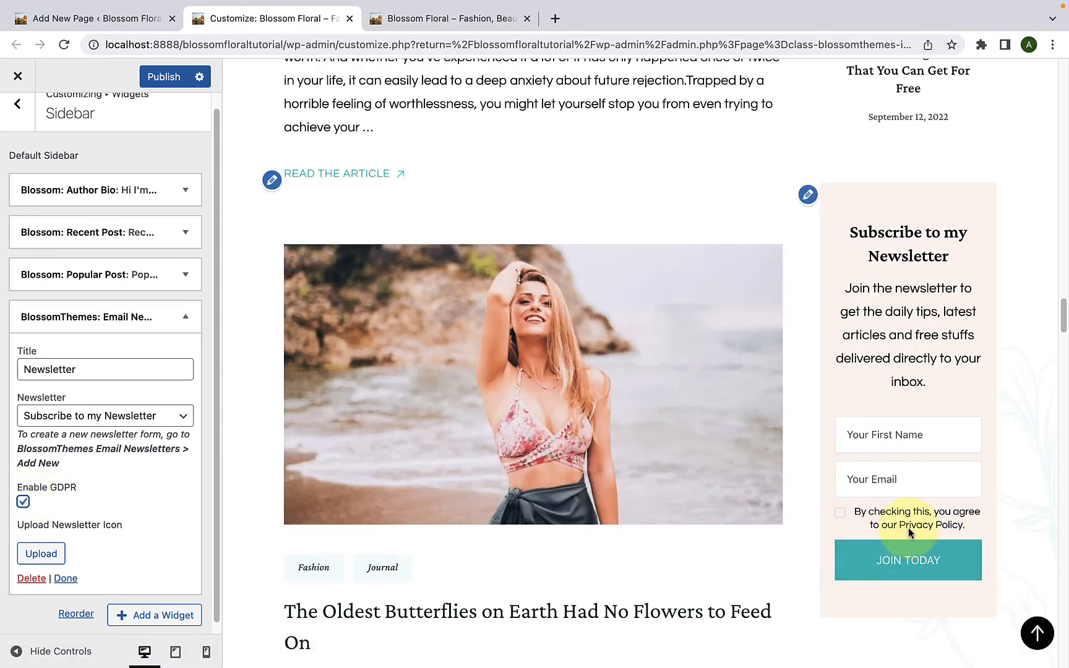
scroll(48, 546, "down", 1)
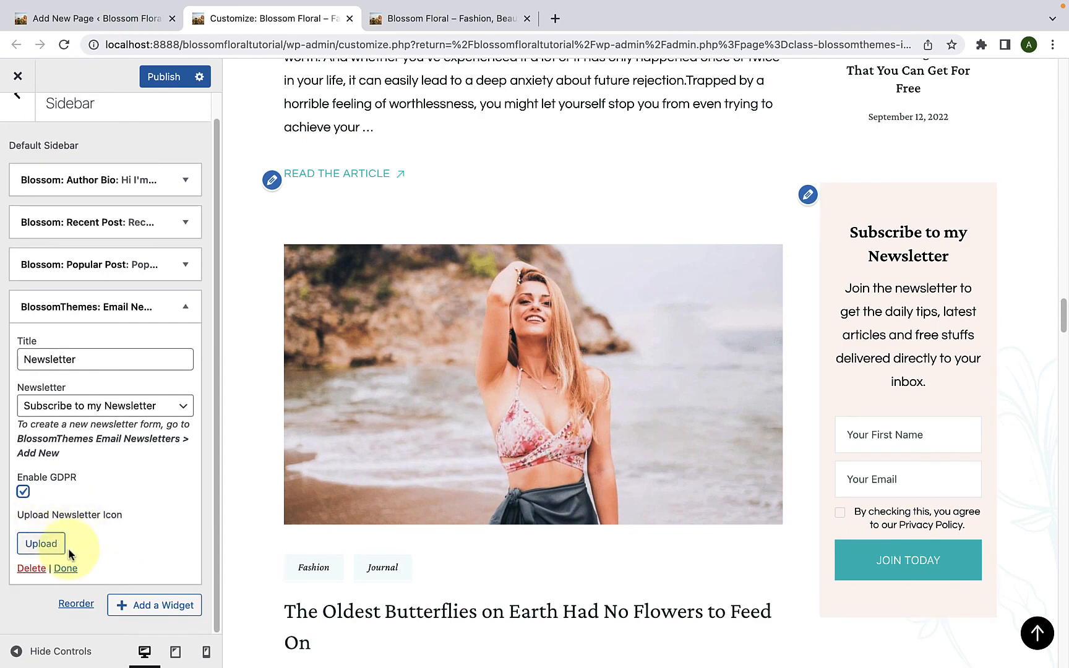
left_click(66, 569)
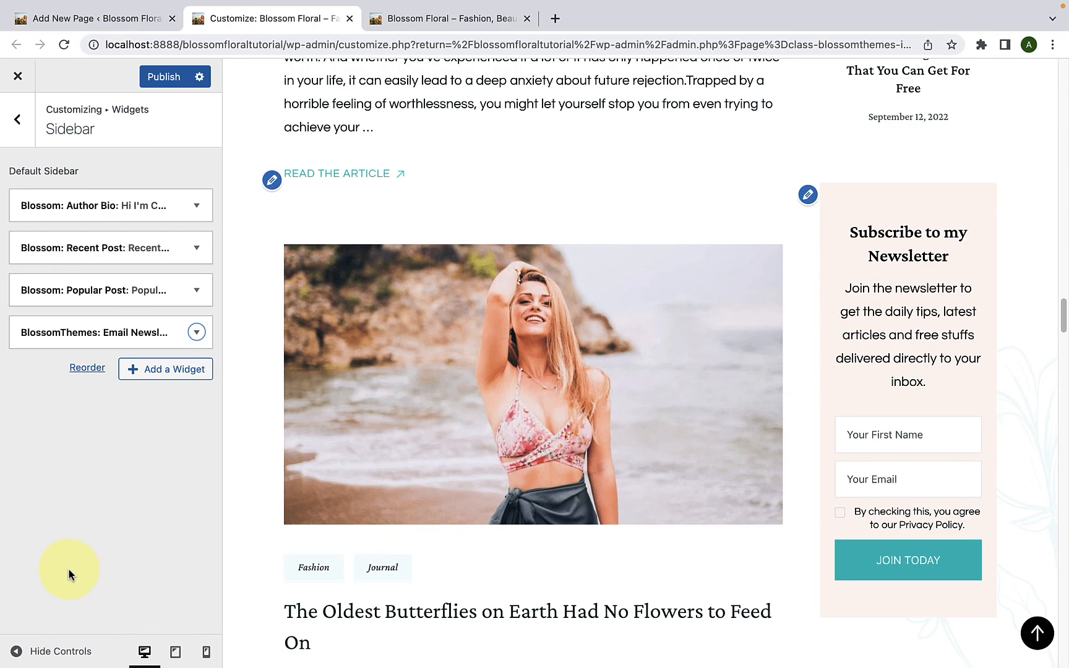
- Search the widgets for "ad" and add the Blossom: Advertisement Widget to the Default Sidebar below the newsletter widget
scroll(792, 567, "down", 5)
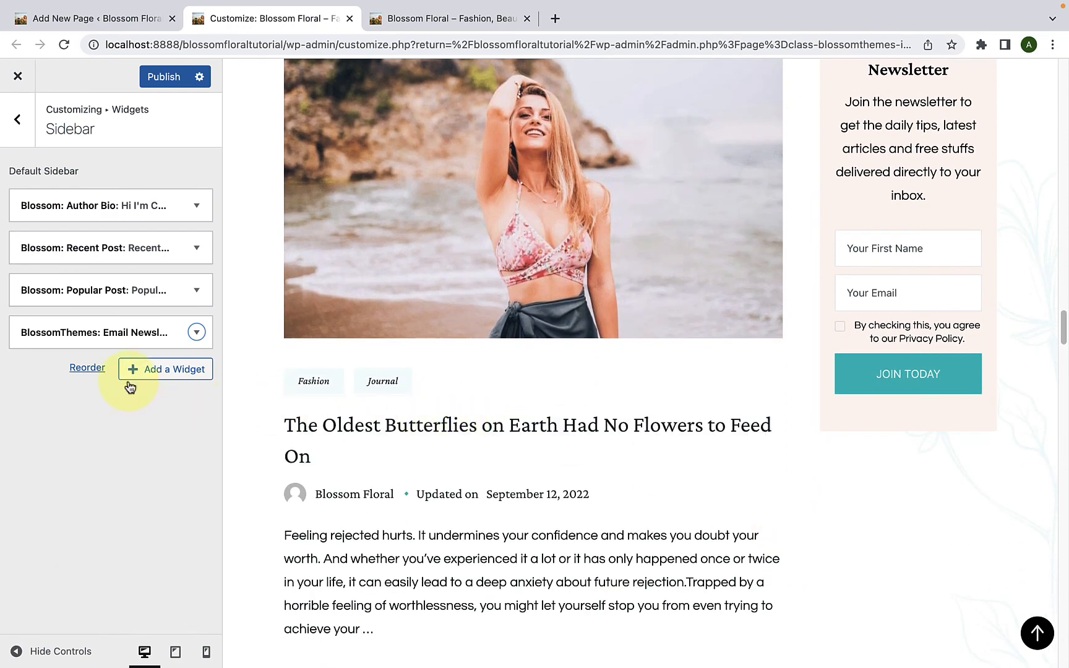
left_click(131, 374)
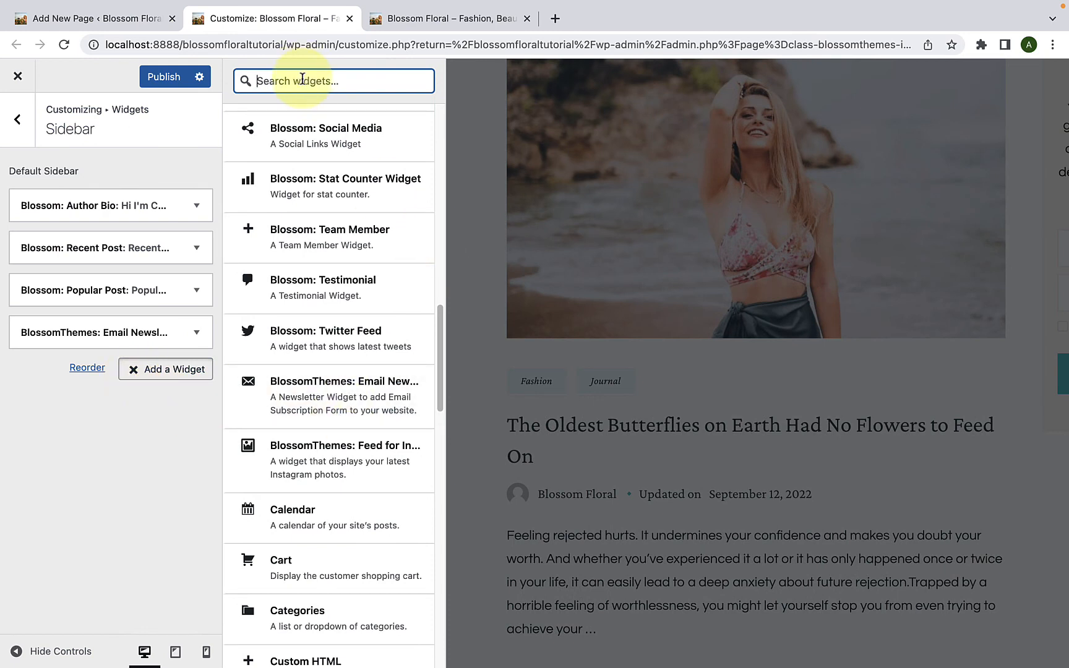
type("ad")
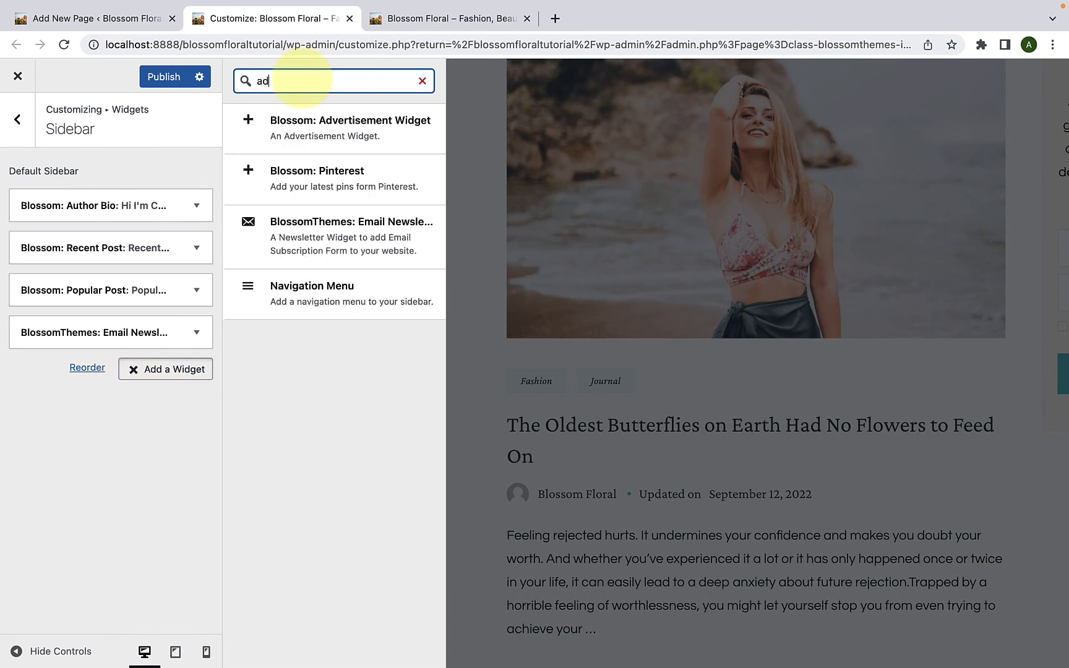
left_click(363, 130)
scroll(159, 412, "down", 2)
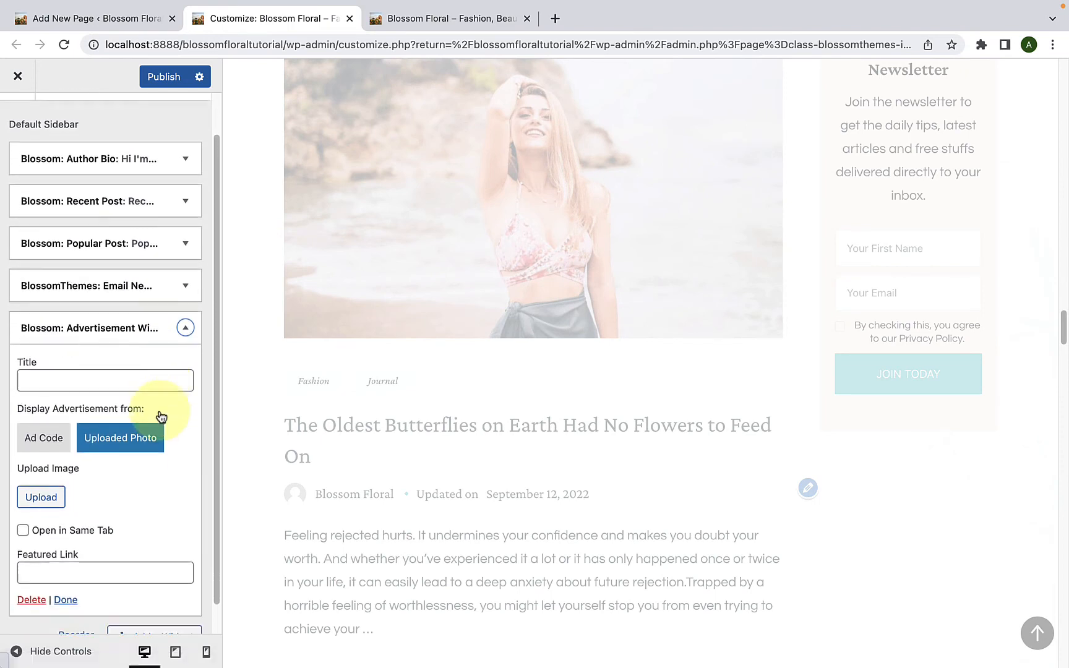
- Title the new advertisement widget "Advertisement" and check its Ad Code and Uploaded Photo source options
left_click(161, 348)
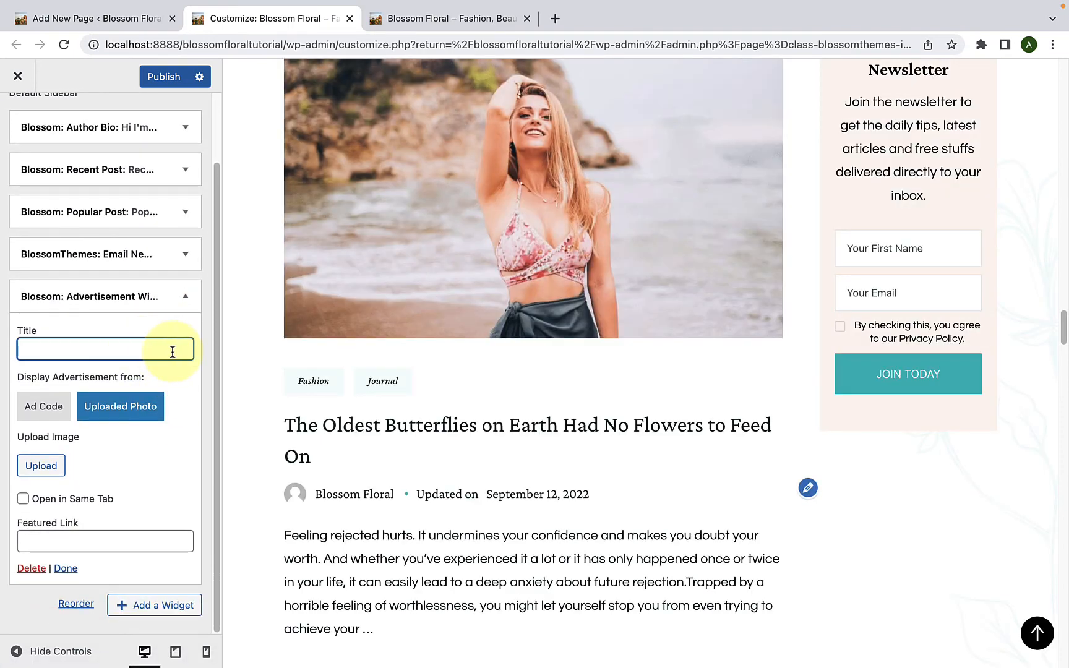
scroll(957, 521, "down", 5)
type("Ad")
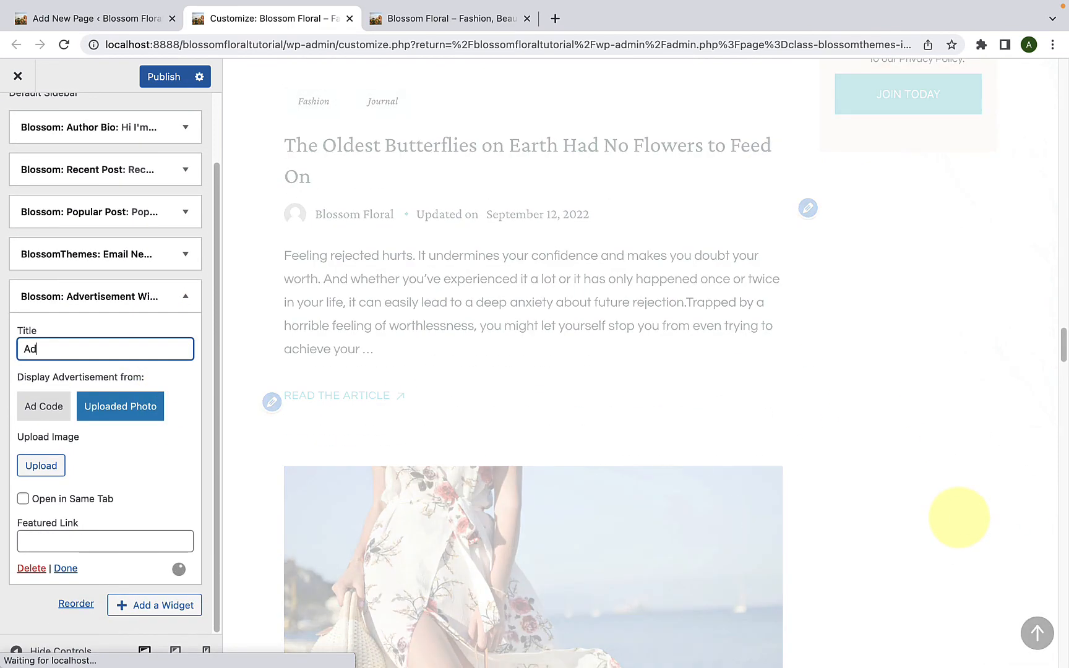
type("vertismen")
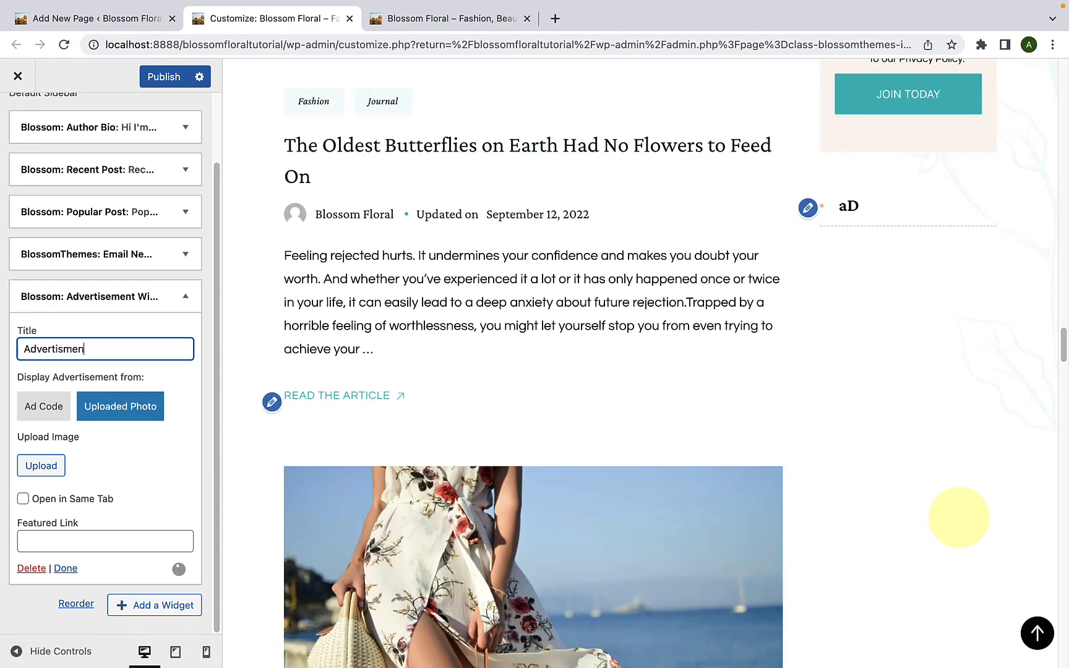
key("BackSpace")
key("BackSpace")
key("BackSpace")
type("ement")
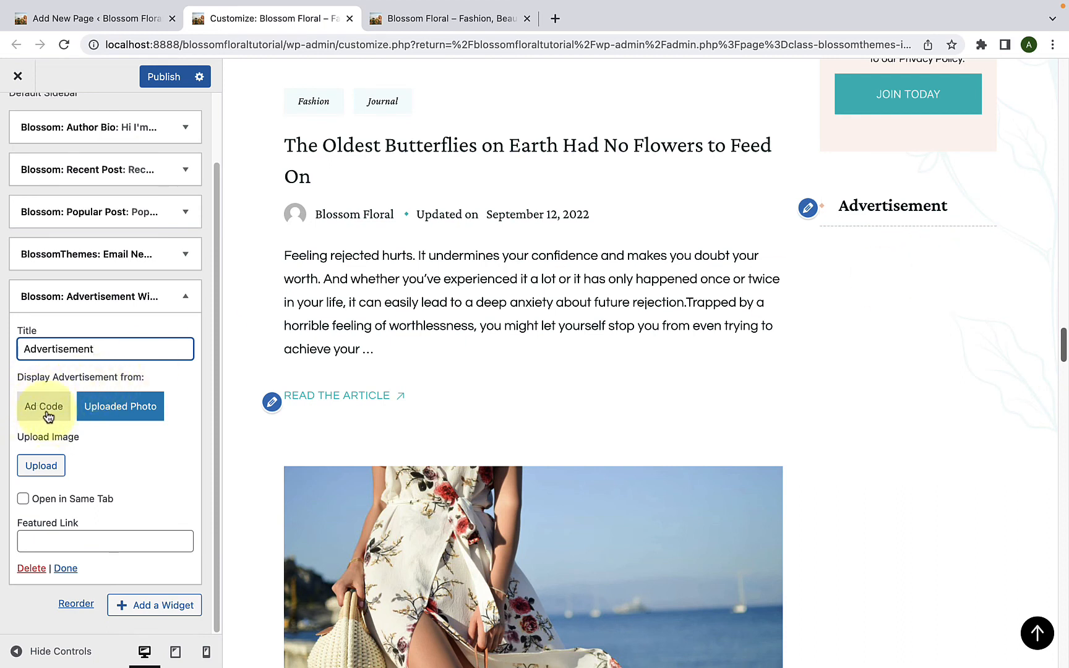
left_click(113, 417)
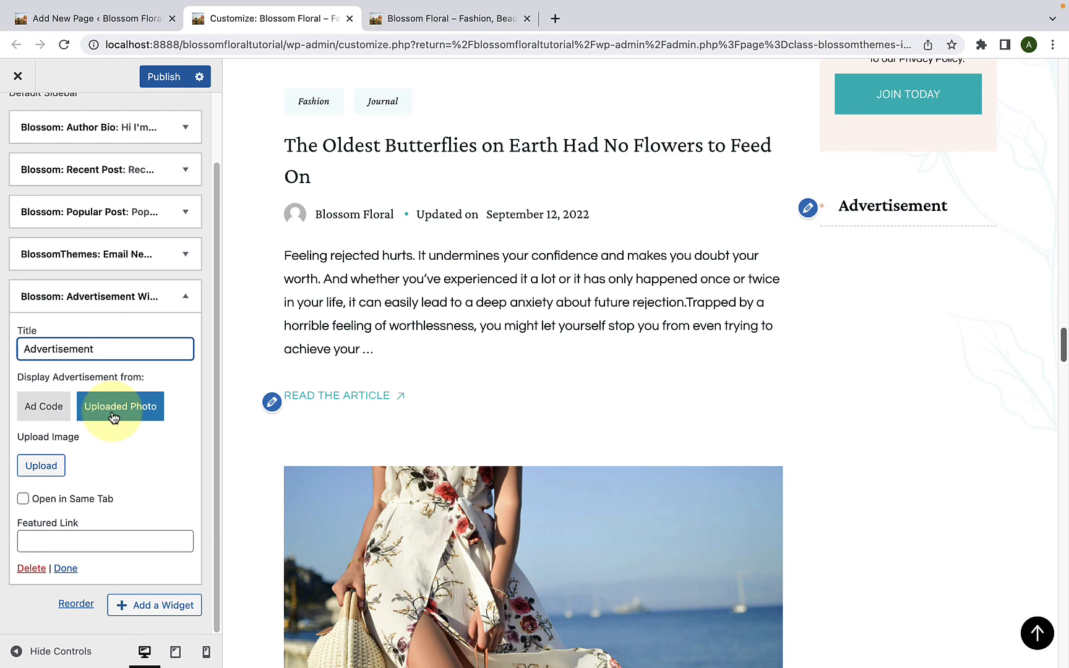
left_click(49, 413)
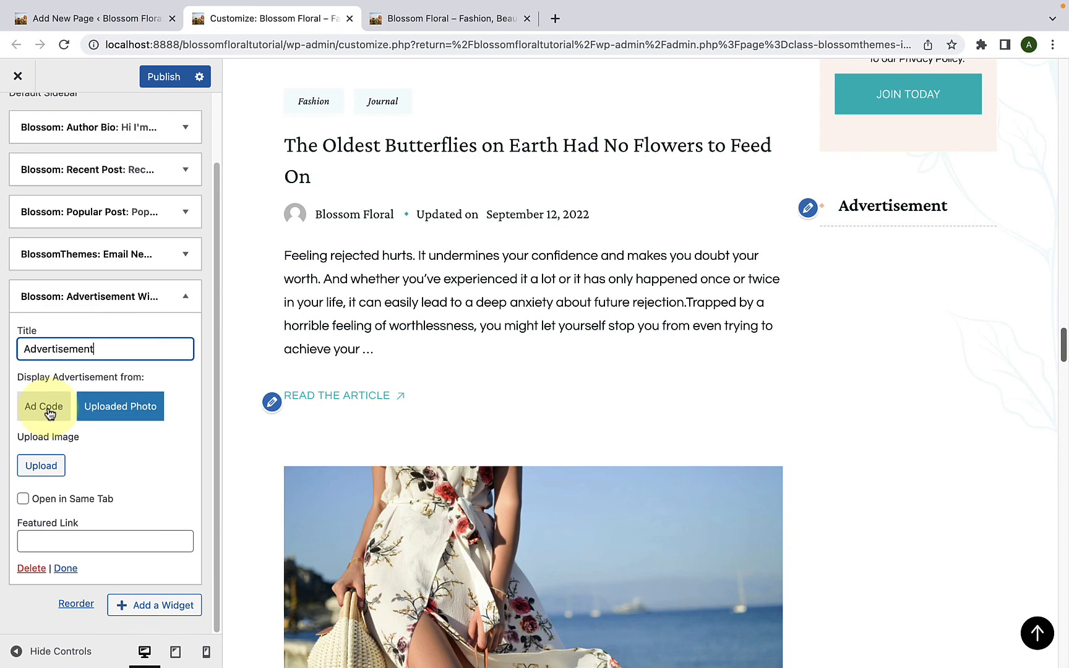
- Inspect the advertisement widget's Ad Code field and switch its source back to Uploaded Photo
left_click(50, 413)
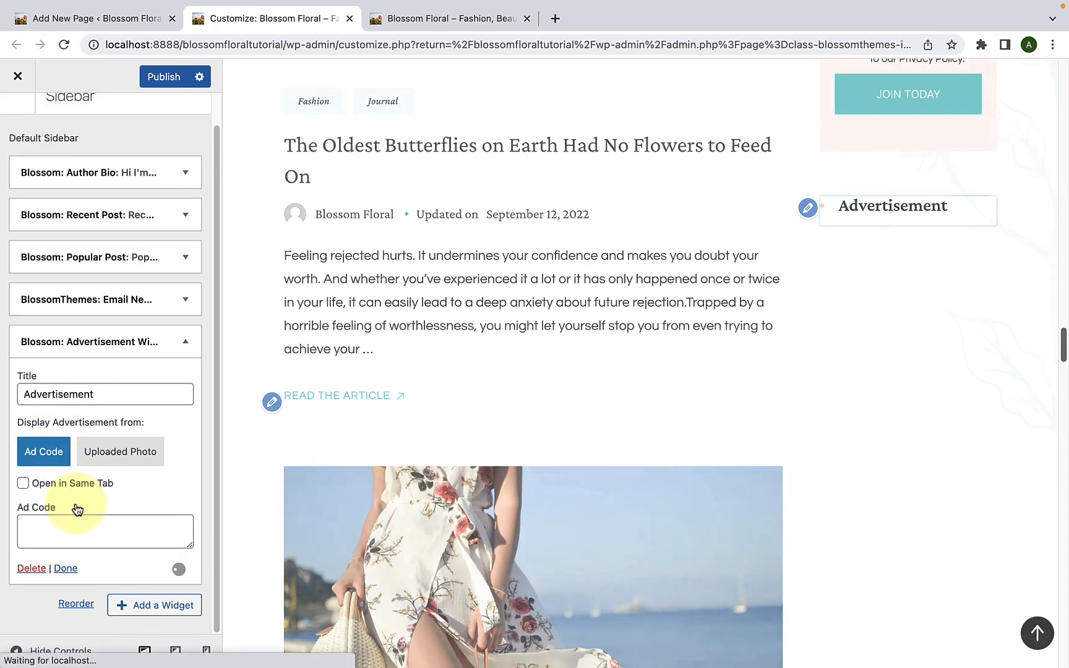
left_click(77, 524)
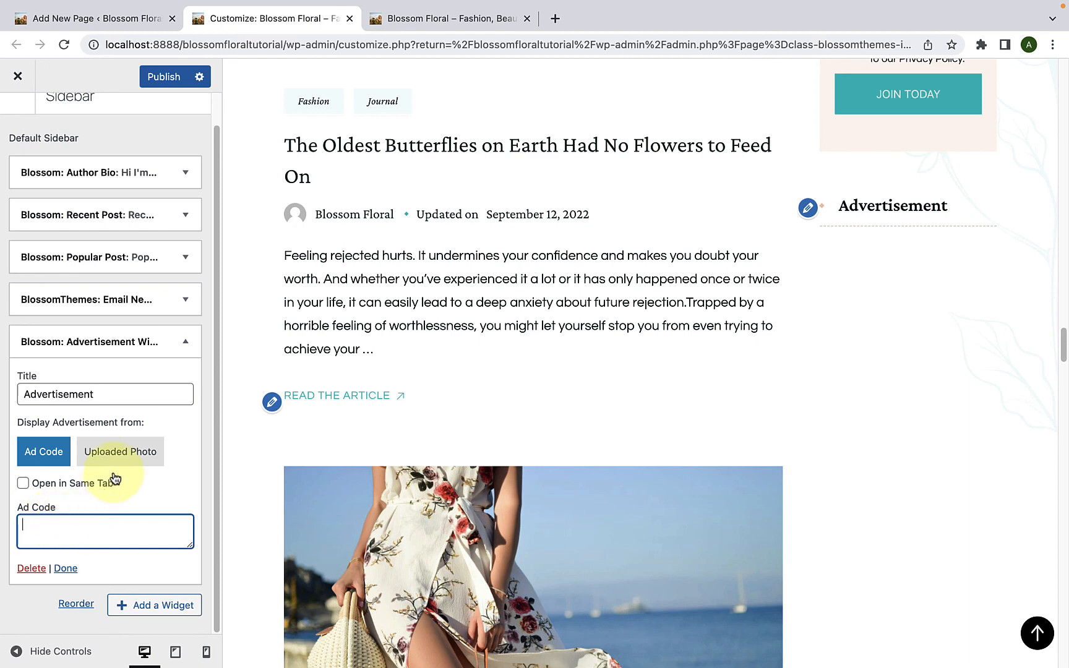
left_click(120, 455)
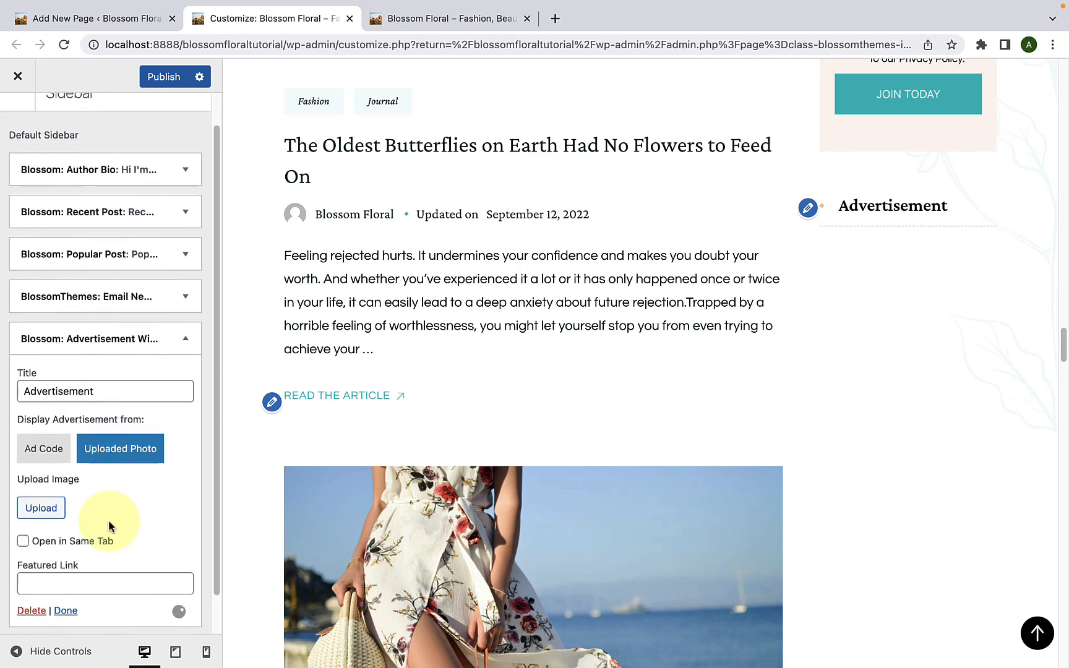
- Set the 30% OFF picture img24.jpeg from the media library as the advertisement widget's image
scroll(108, 525, "down", 1)
left_click(55, 492)
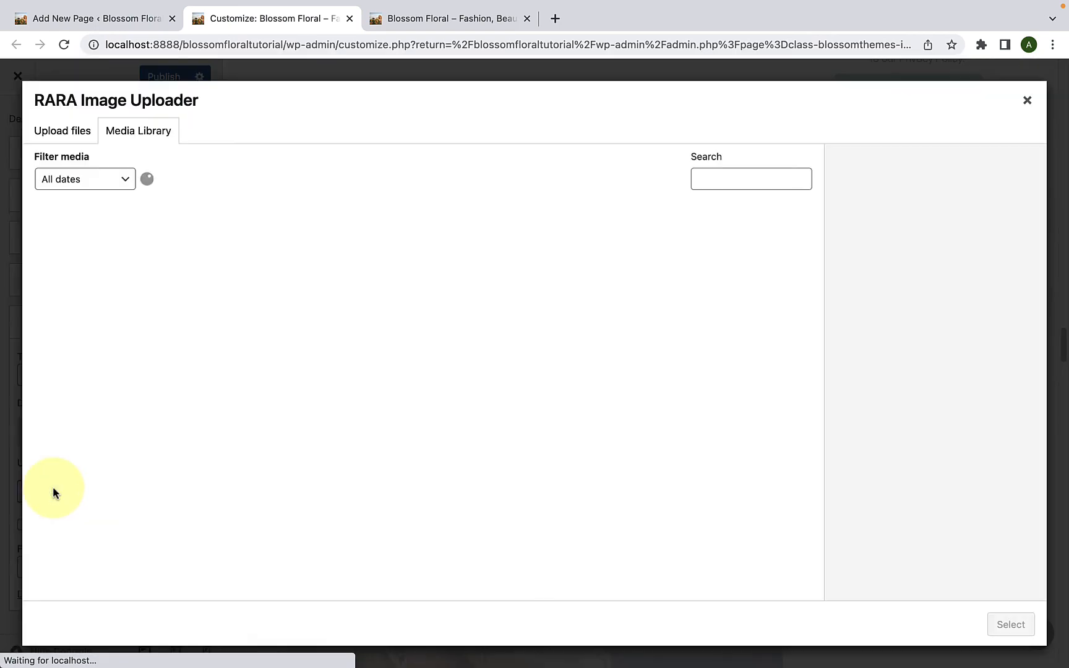
scroll(490, 473, "down", 5)
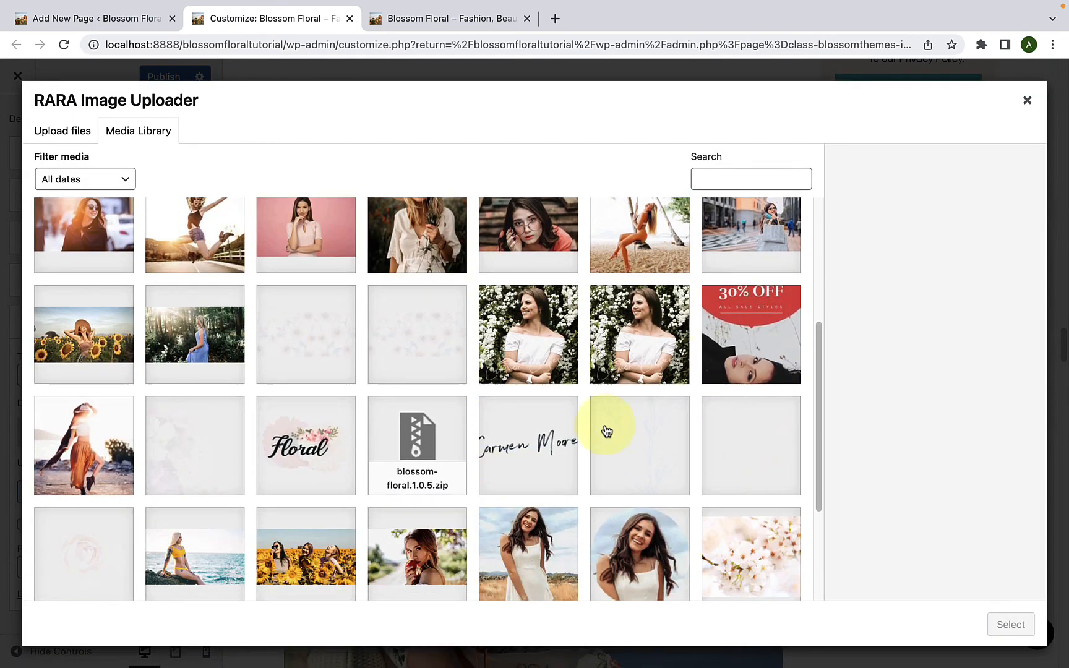
left_click(742, 326)
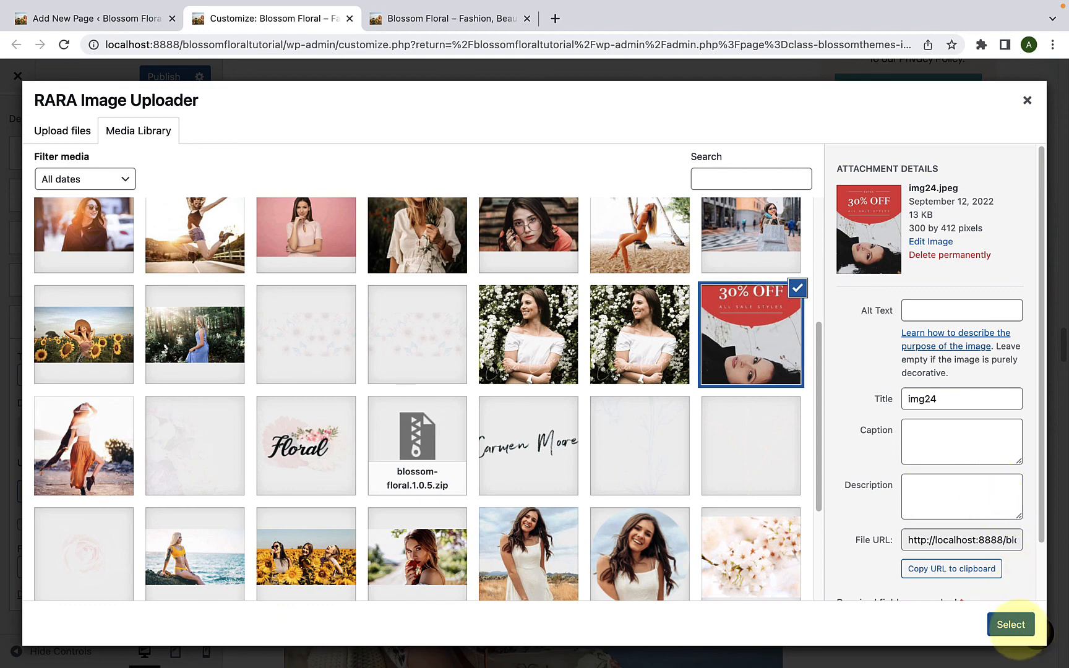
left_click(1011, 625)
- Paste the copied localhost URL ending in instagram-feed-admin.php as the advertisement's featured link, enable Open in Same Tab and close the widget's settings
scroll(113, 490, "down", 5)
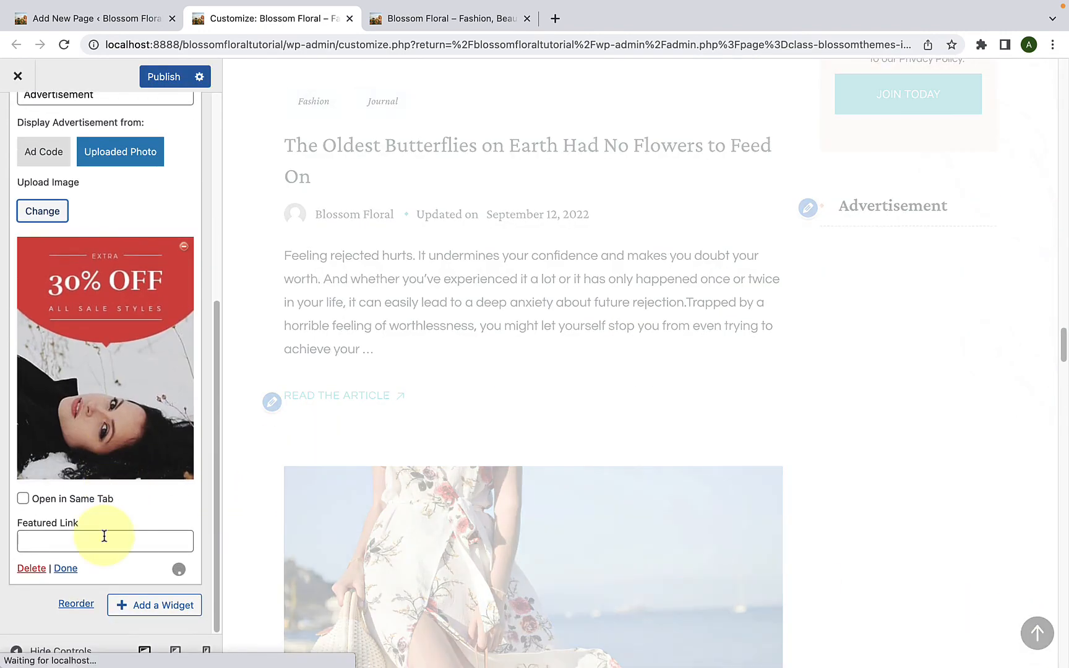
left_click(118, 548)
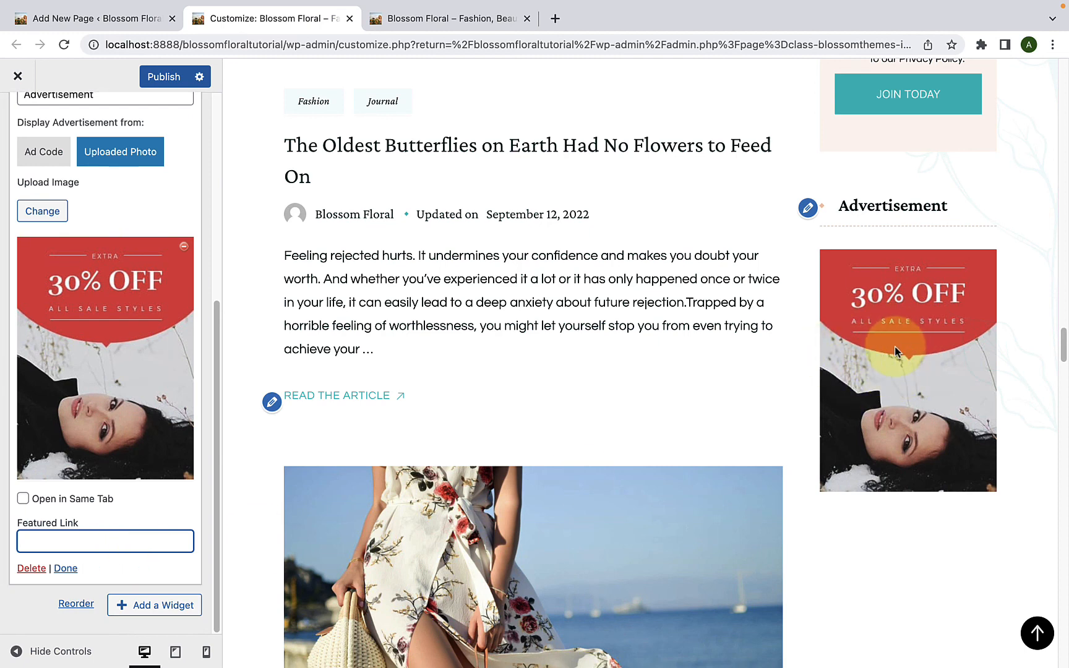
left_click(45, 542)
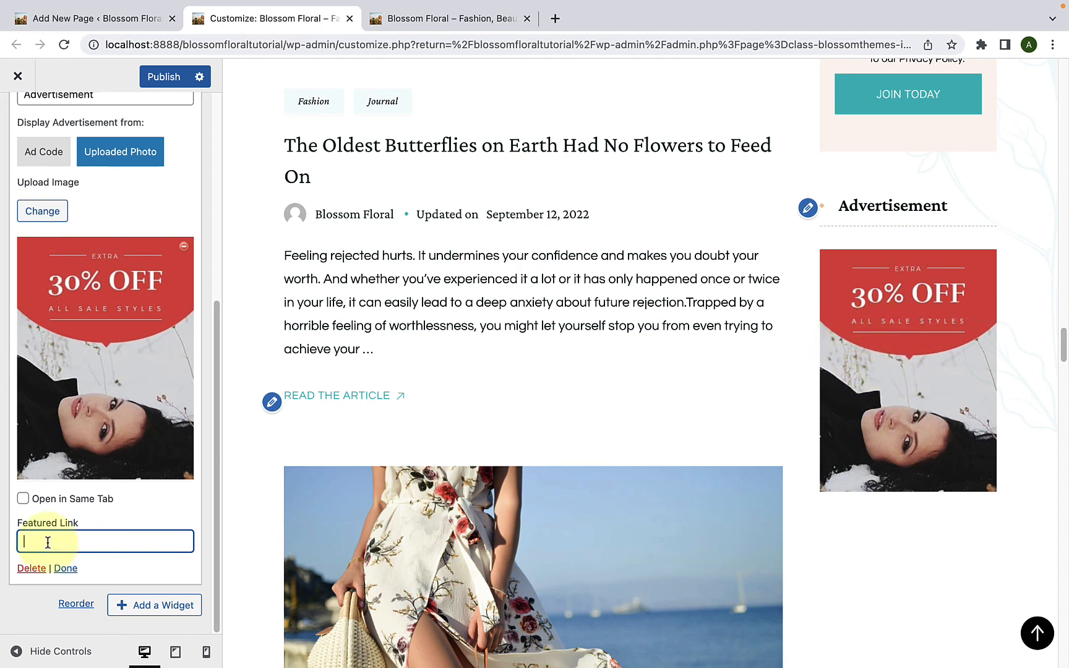
key("super+v")
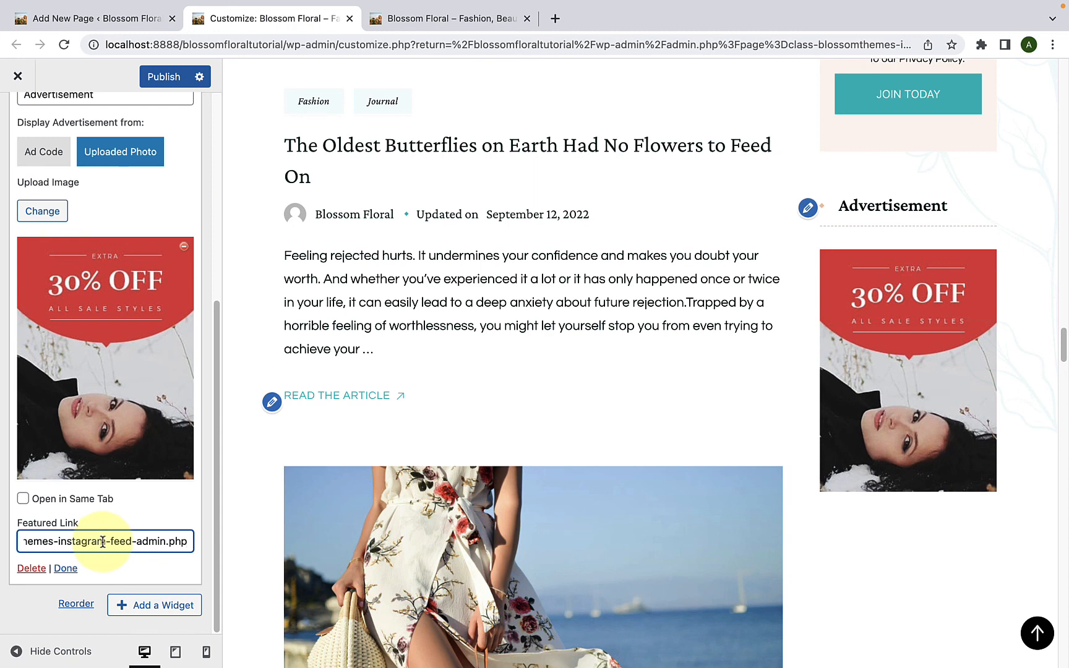
left_click(23, 503)
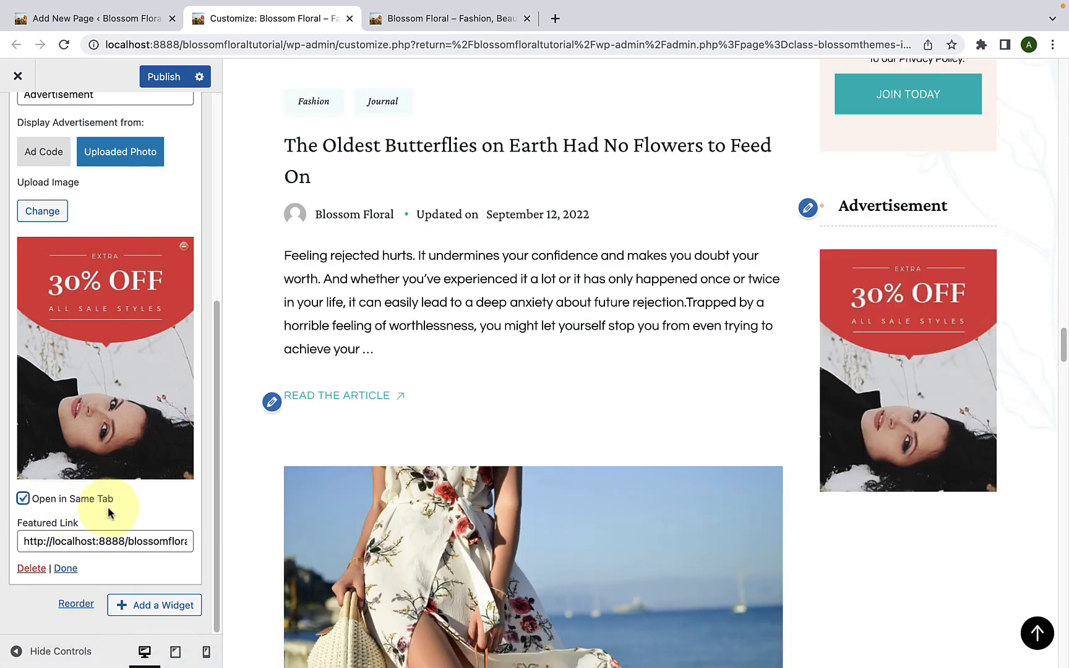
left_click(65, 569)
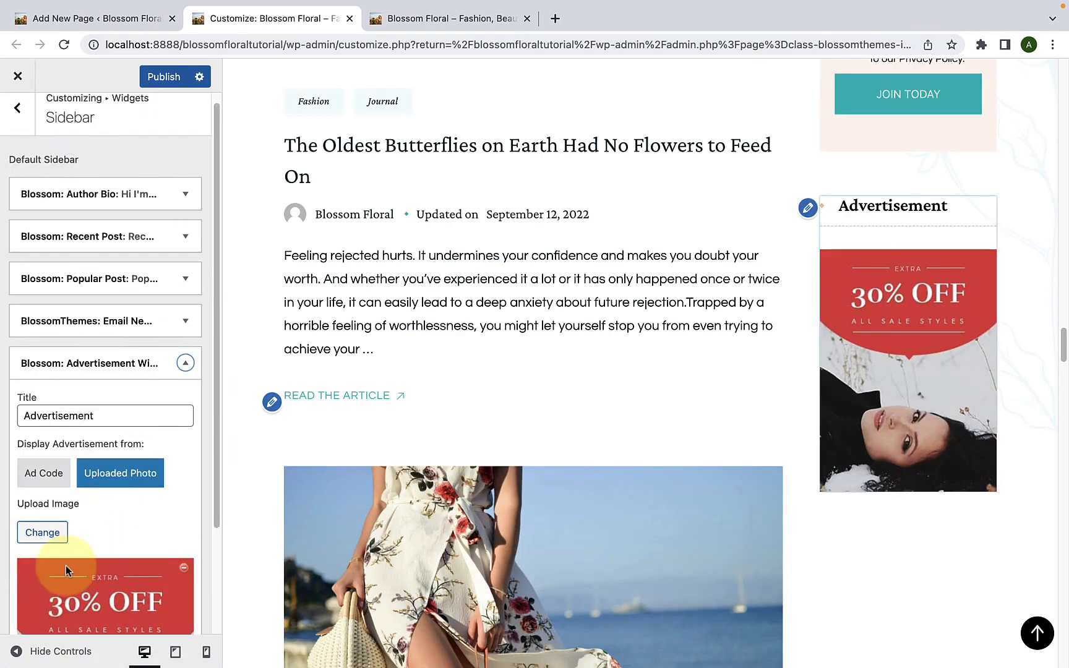
- Publish the sidebar changes and review all the sidebar widgets on the reloaded live homepage
left_click(162, 78)
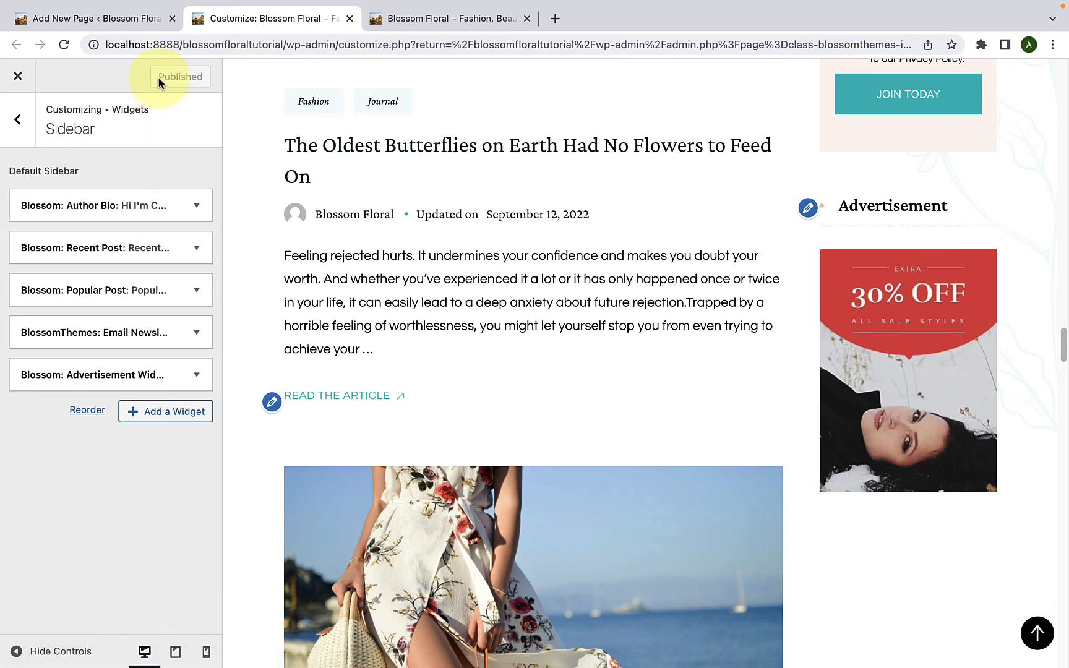
left_click(415, 20)
scroll(495, 235, "down", 3)
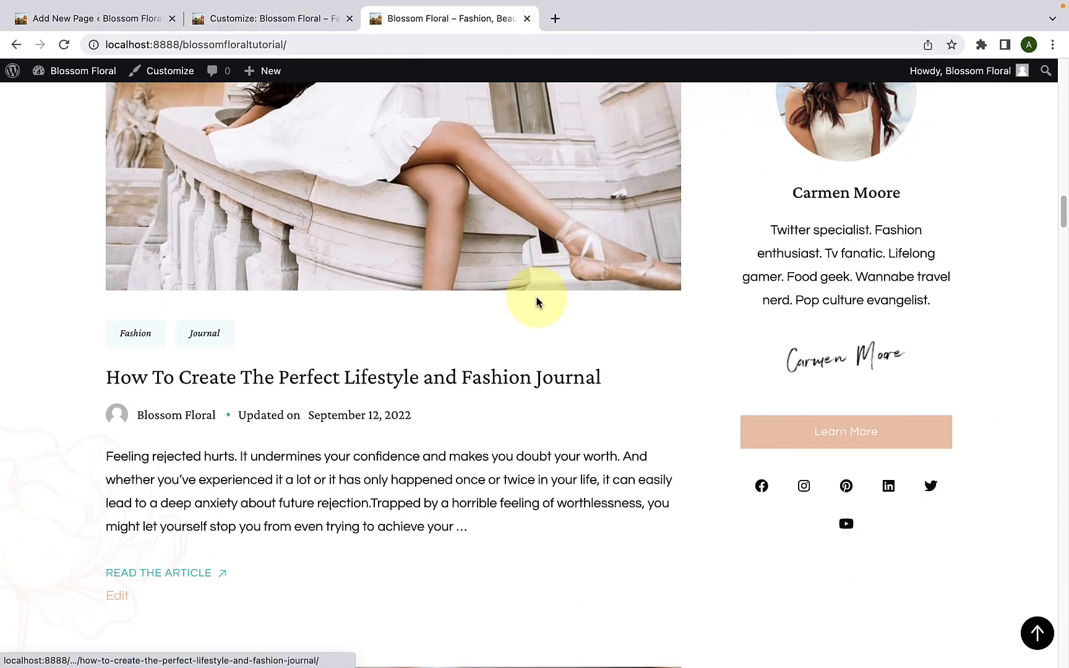
scroll(535, 297, "down", 4)
left_click(64, 45)
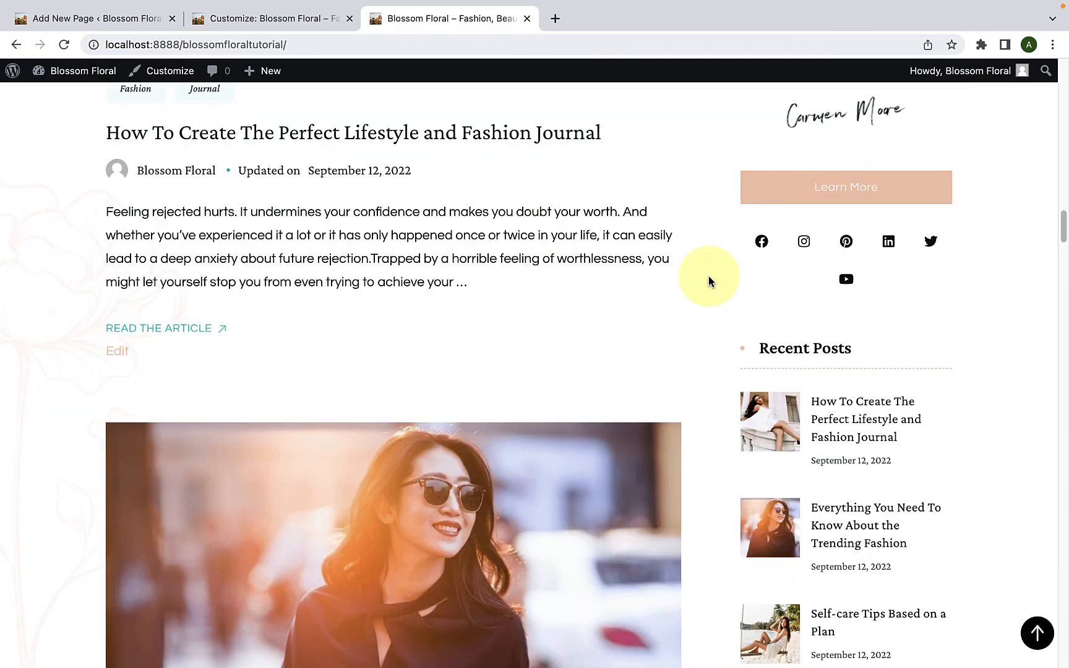
scroll(755, 339, "down", 1)
scroll(755, 339, "down", 15)
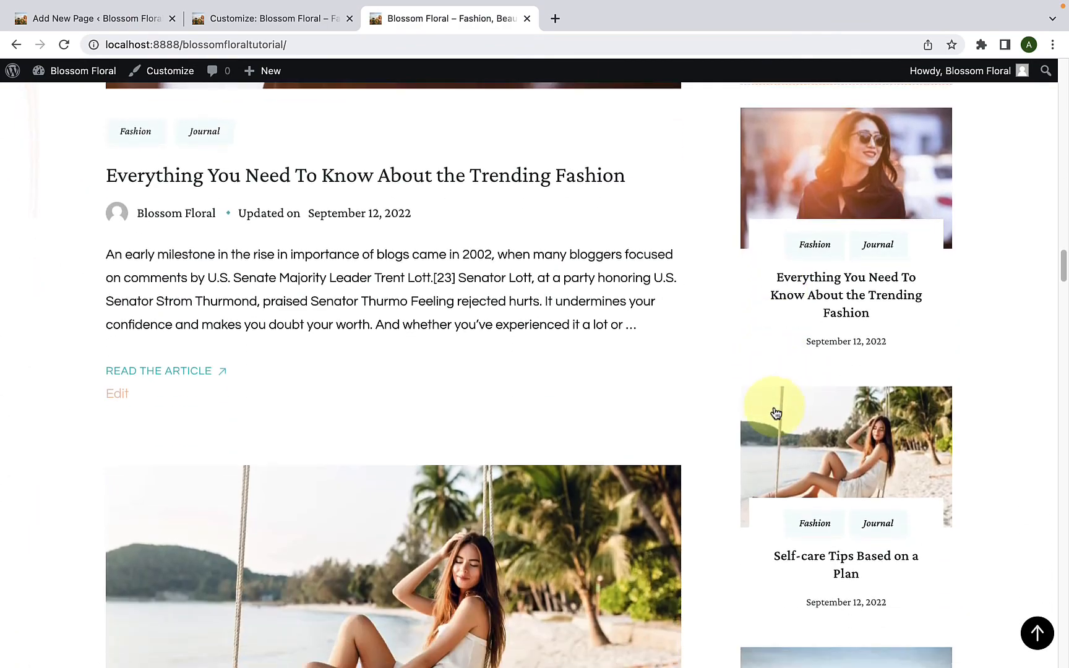
scroll(774, 413, "down", 16)
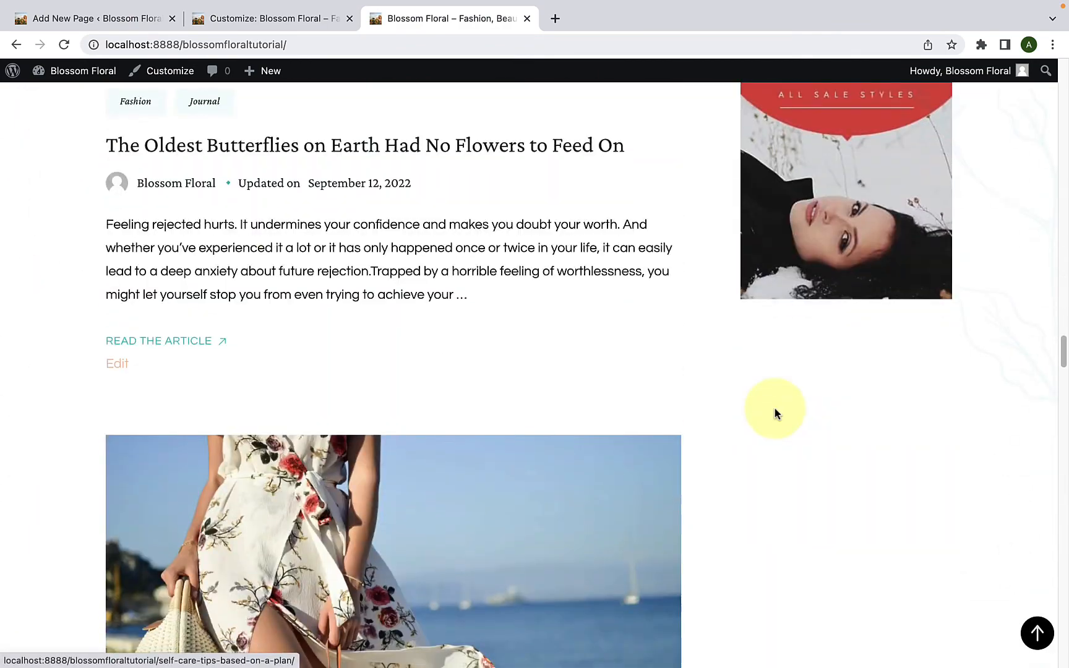
scroll(780, 414, "up", 4)
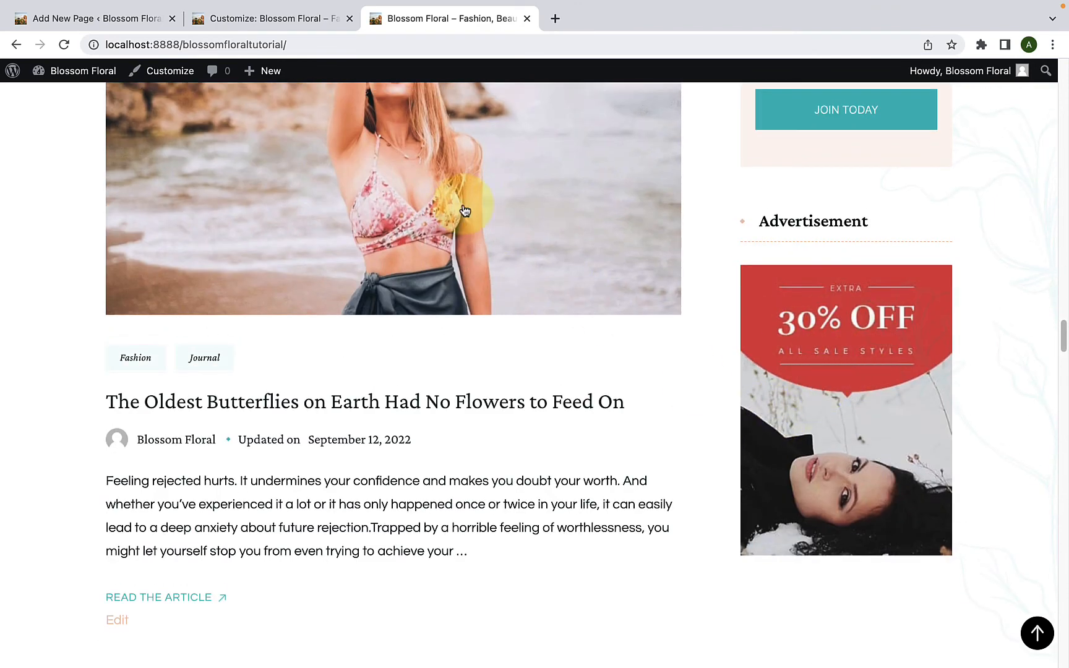
- Return to the Customizer and add the Blossom: Icon Text widget to the Footer One widget area
left_click(278, 19)
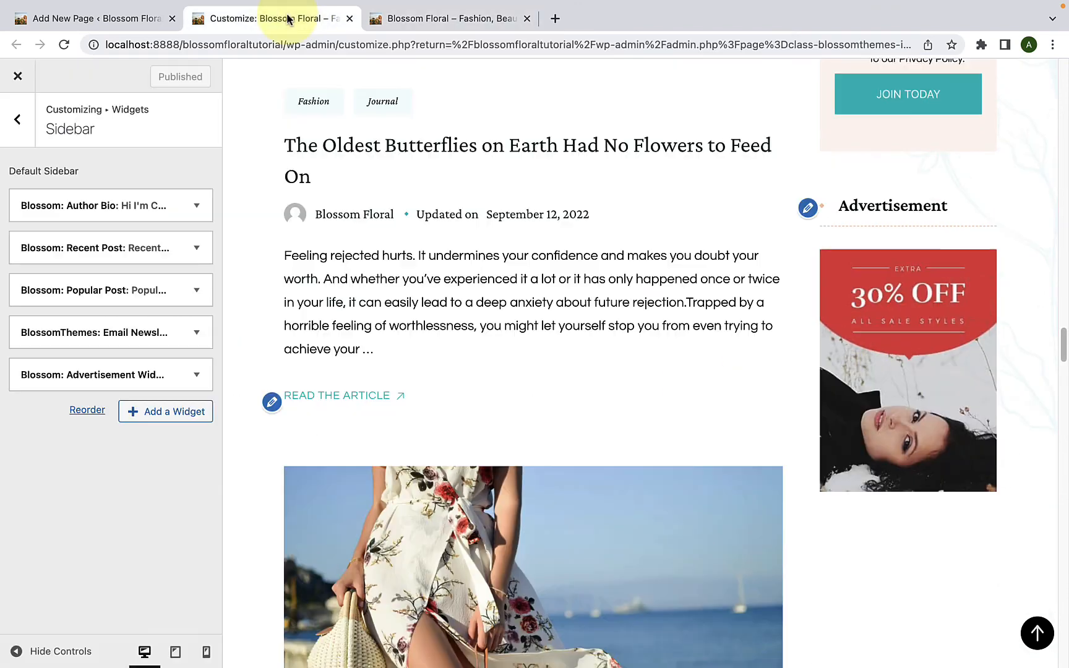
left_click(16, 142)
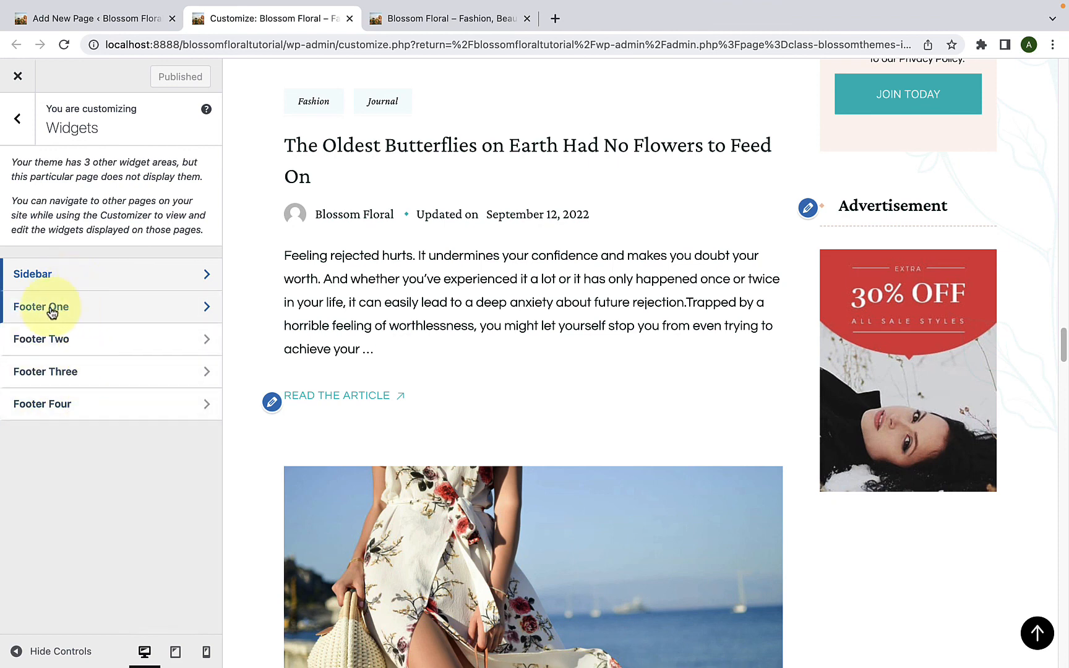
left_click(87, 316)
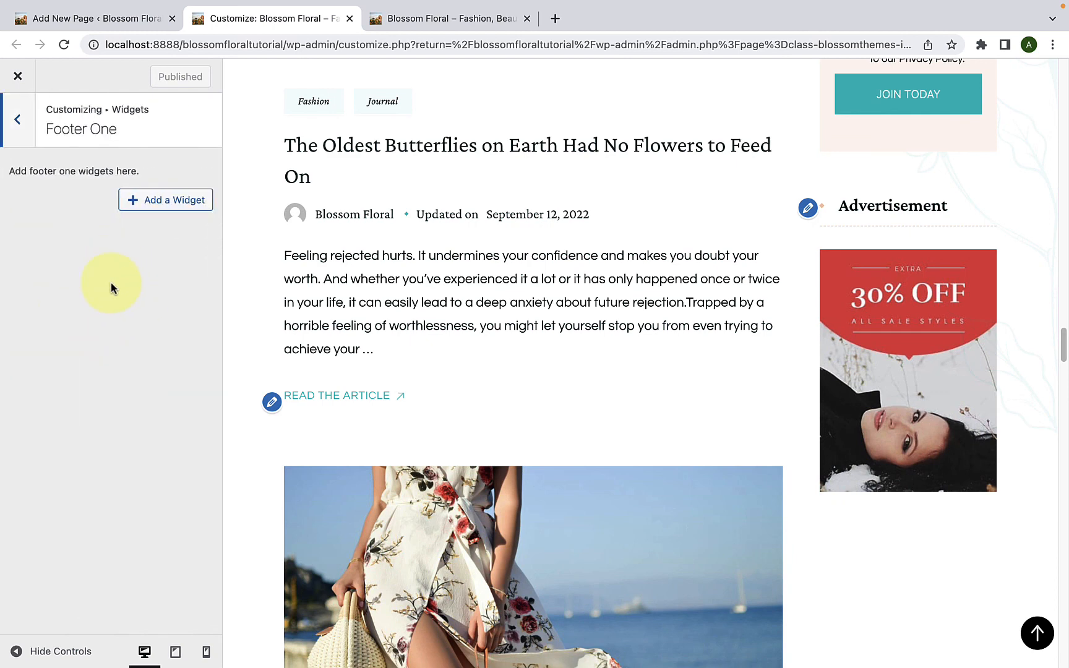
left_click(133, 205)
scroll(325, 323, "down", 1)
scroll(324, 323, "down", 20)
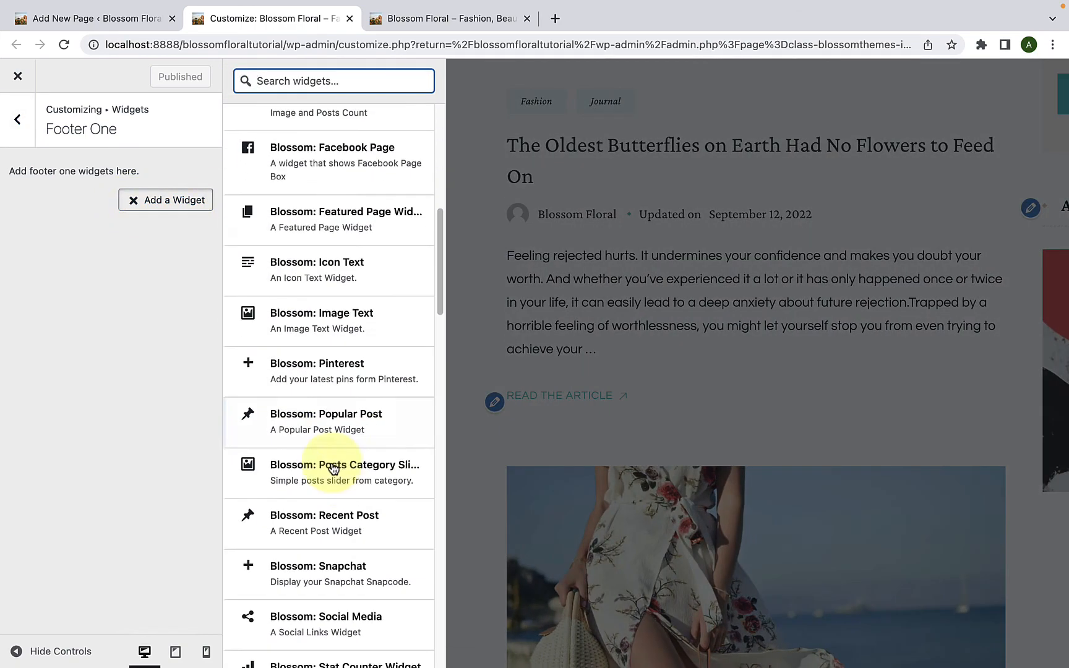
scroll(332, 490, "down", 6)
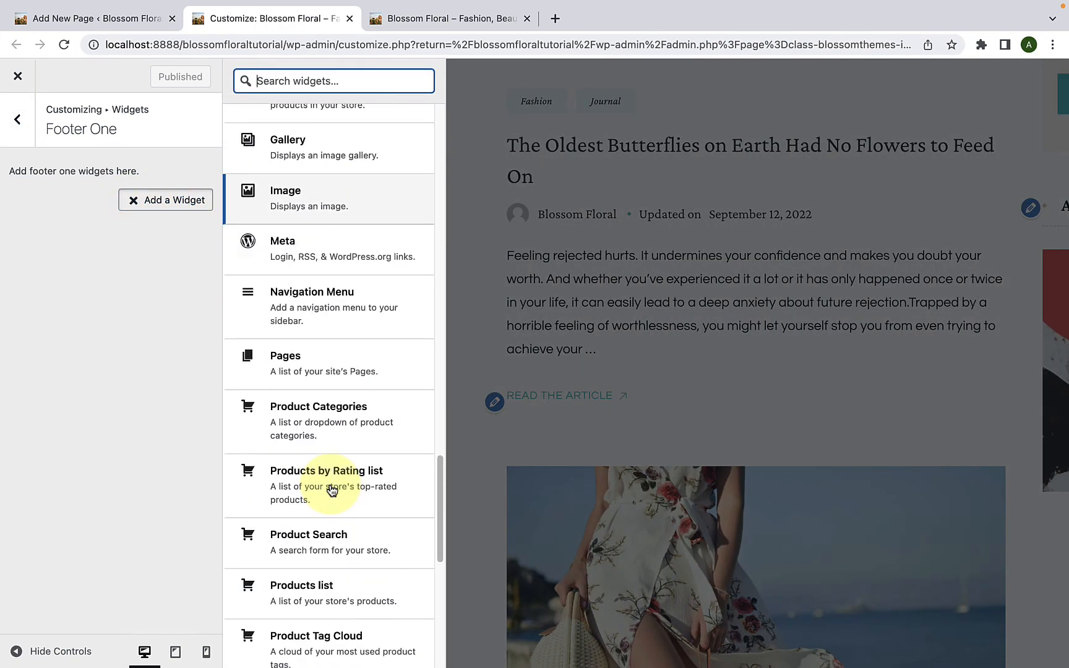
scroll(332, 490, "up", 2)
scroll(332, 491, "up", 10)
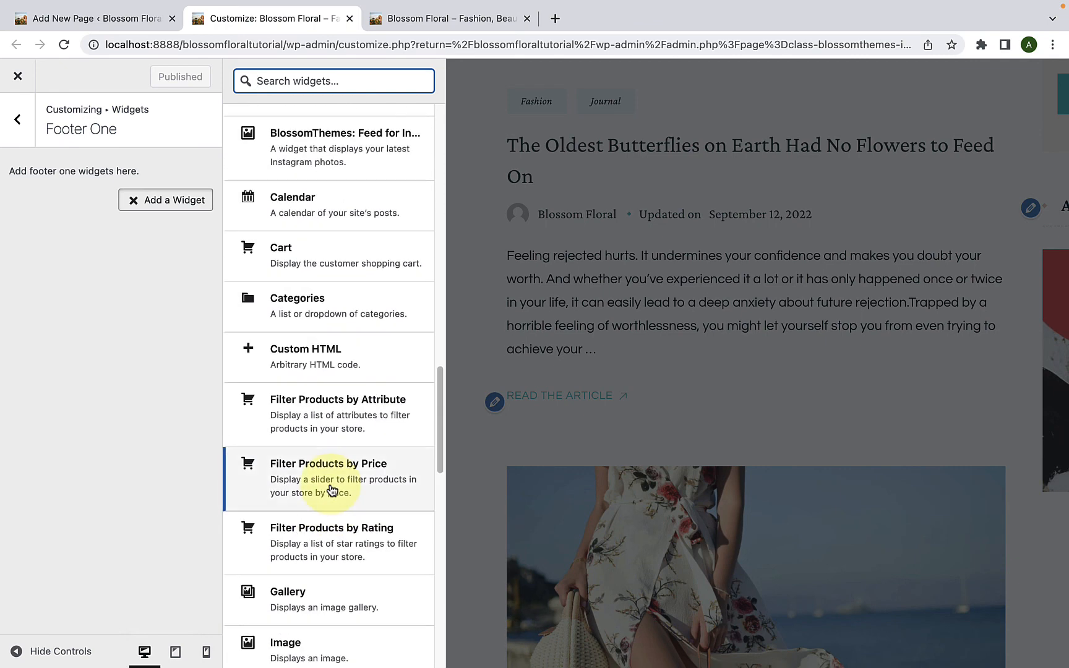
scroll(333, 486, "up", 5)
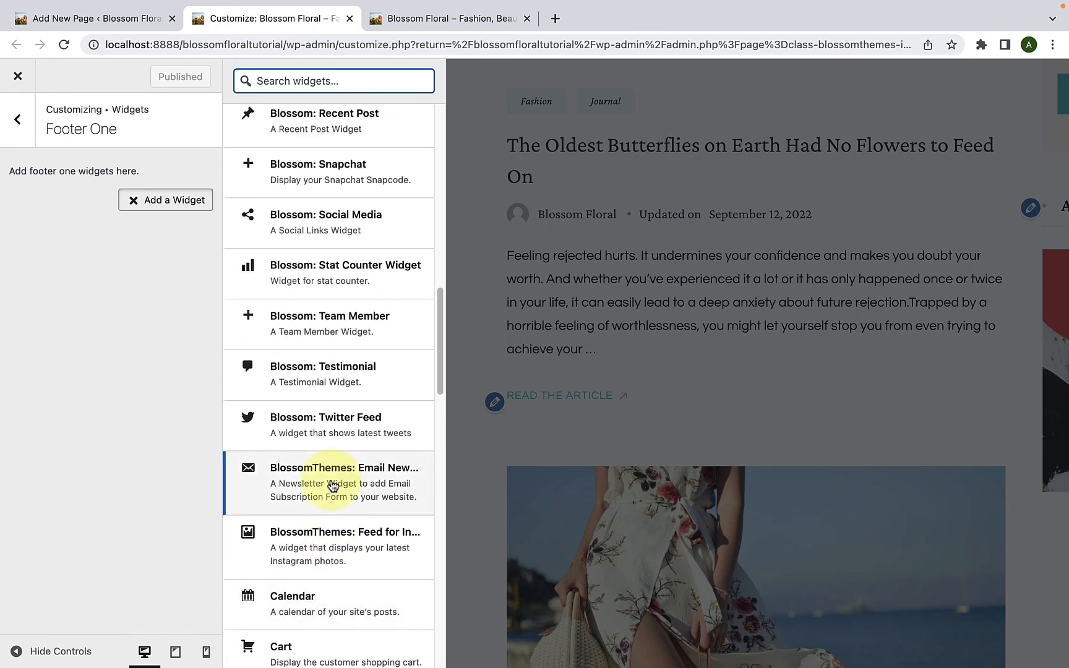
scroll(333, 484, "up", 5)
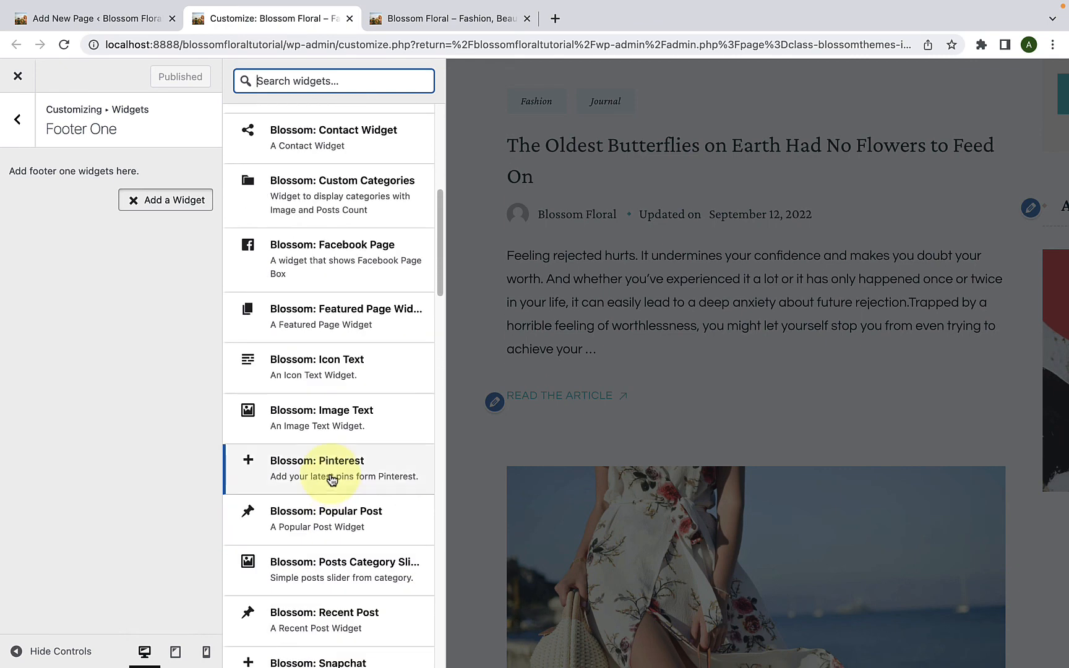
left_click(350, 380)
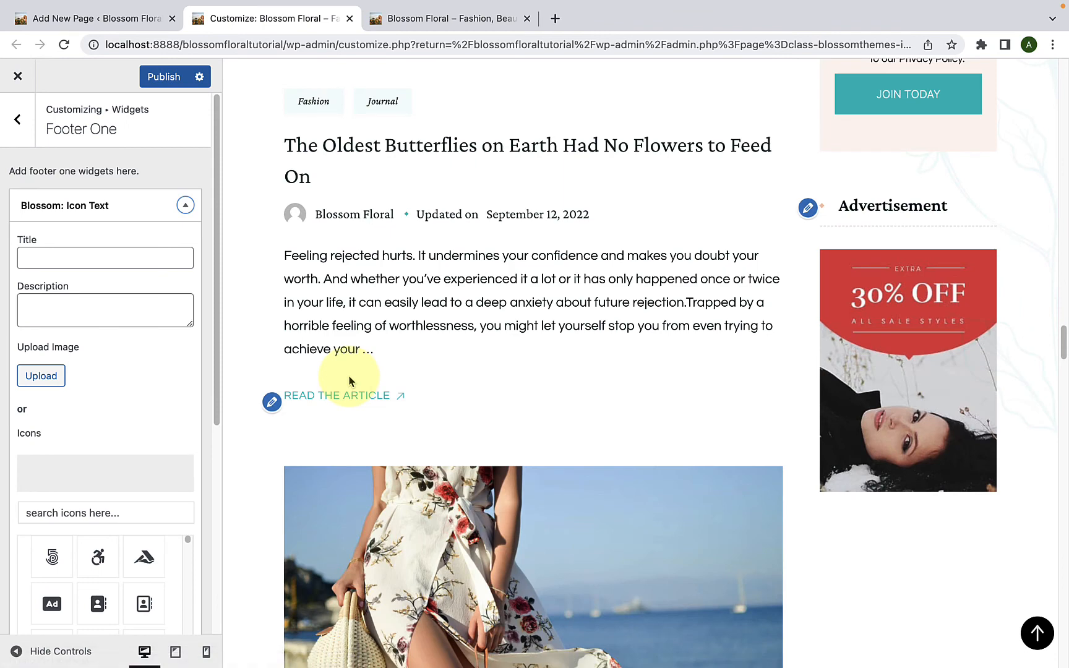
- Examine the footer in the preview and the Icon Text widget's text fields, image upload option and icon list
left_click_drag(1064, 340, 1065, 644)
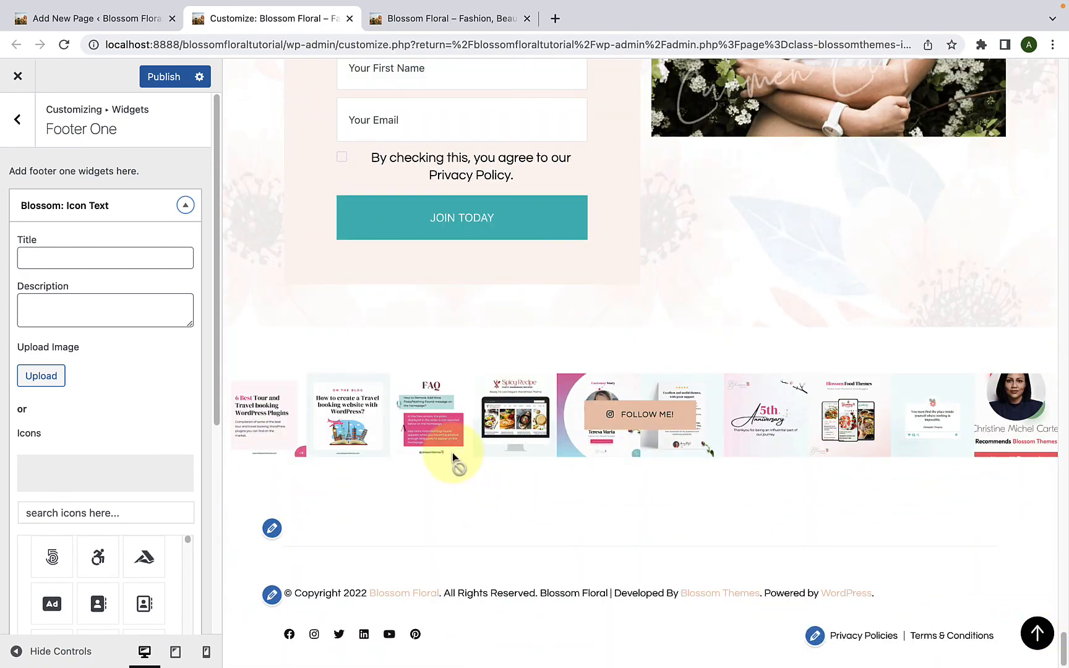
left_click(154, 327)
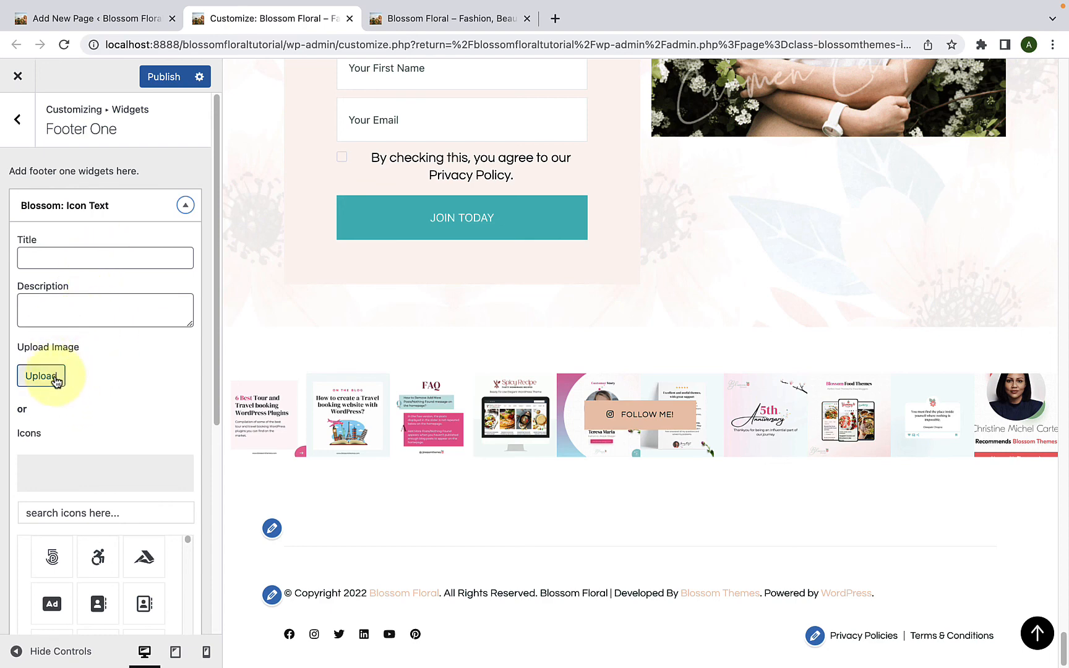
scroll(123, 570, "down", 5)
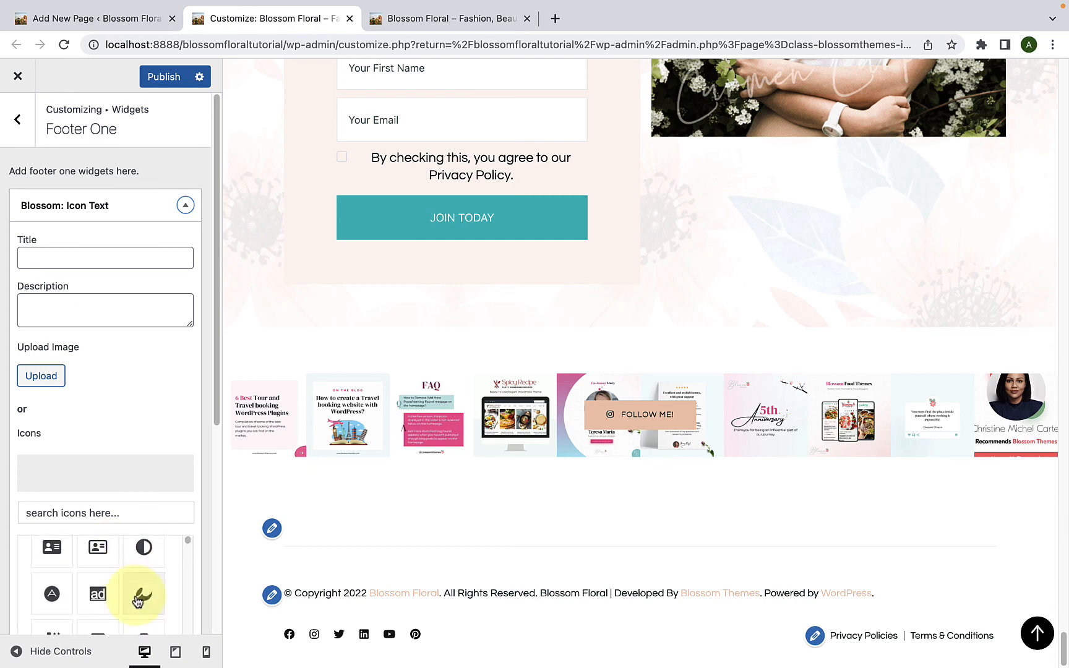
scroll(202, 586, "down", 4)
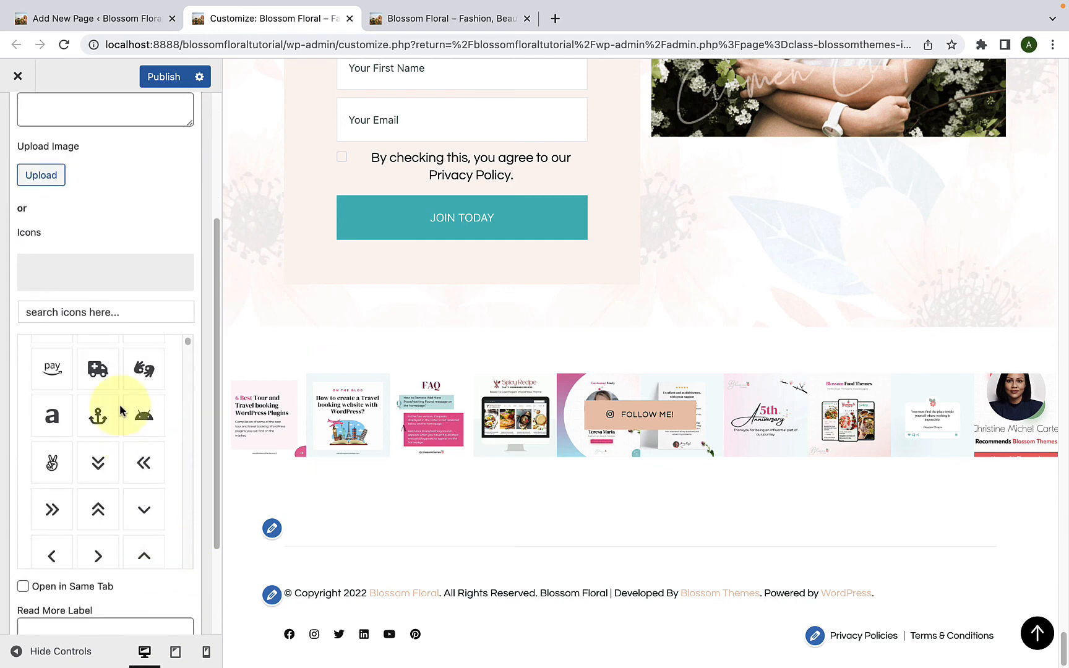
scroll(119, 495, "up", 2)
scroll(114, 518, "up", 6)
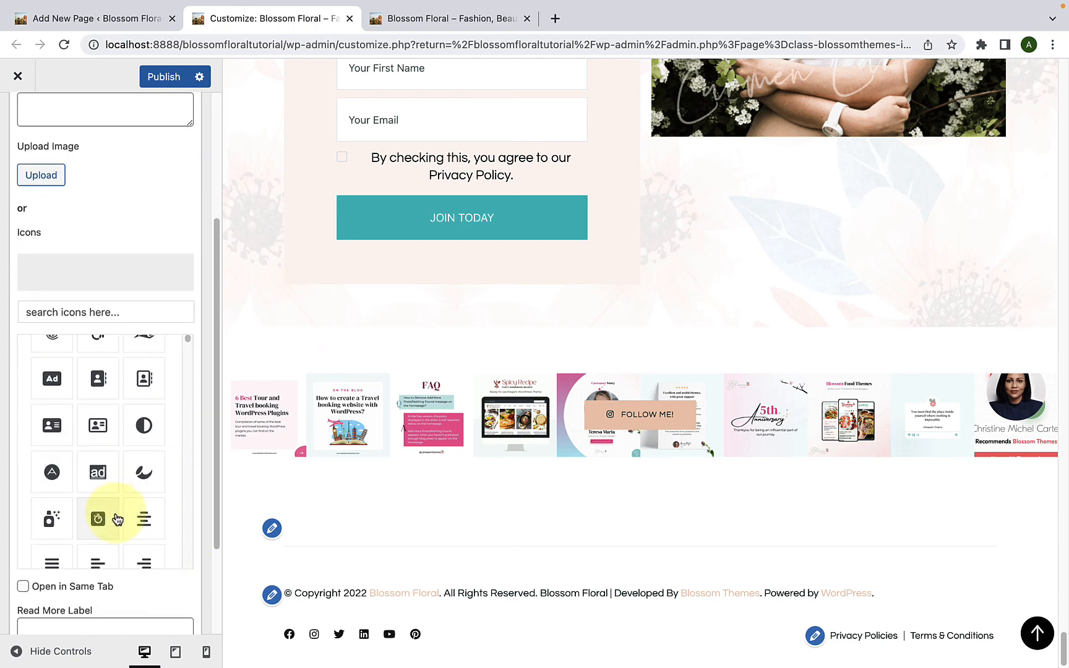
scroll(132, 530, "up", 2)
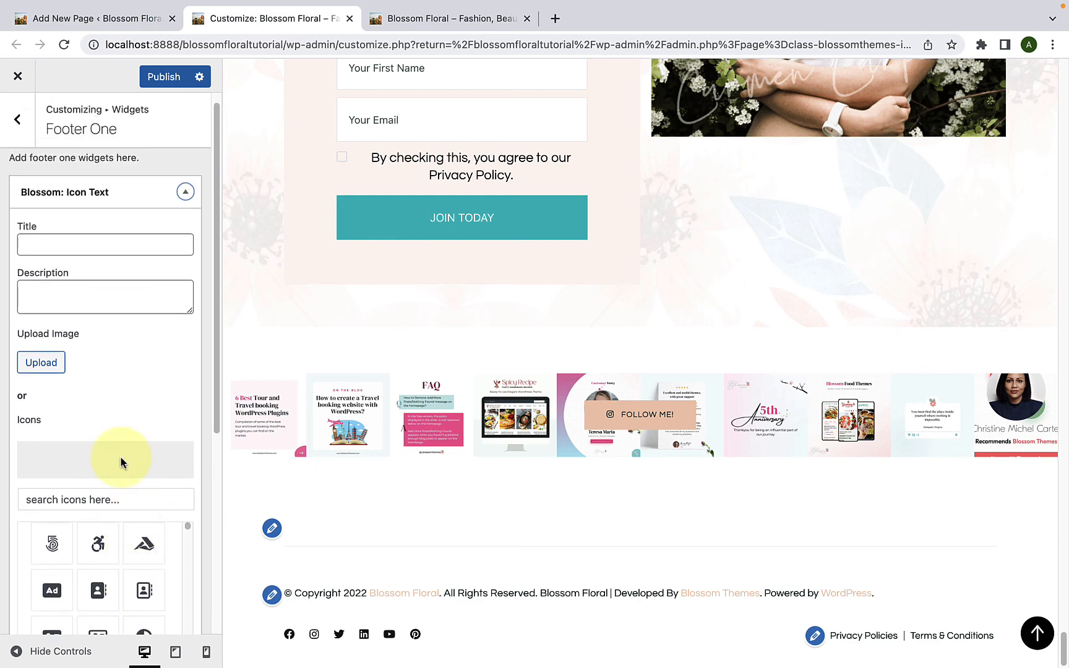
- Set the existing floral-logo-1.png from the media library as the Icon Text widget's image
left_click(42, 364)
scroll(132, 401, "down", 10)
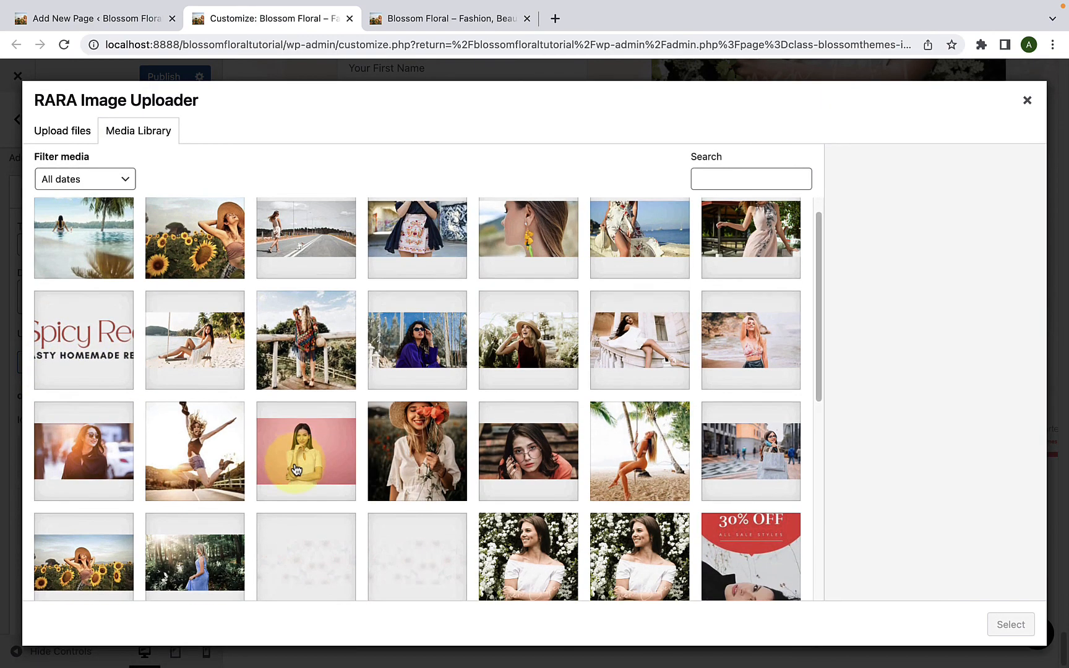
left_click(311, 351)
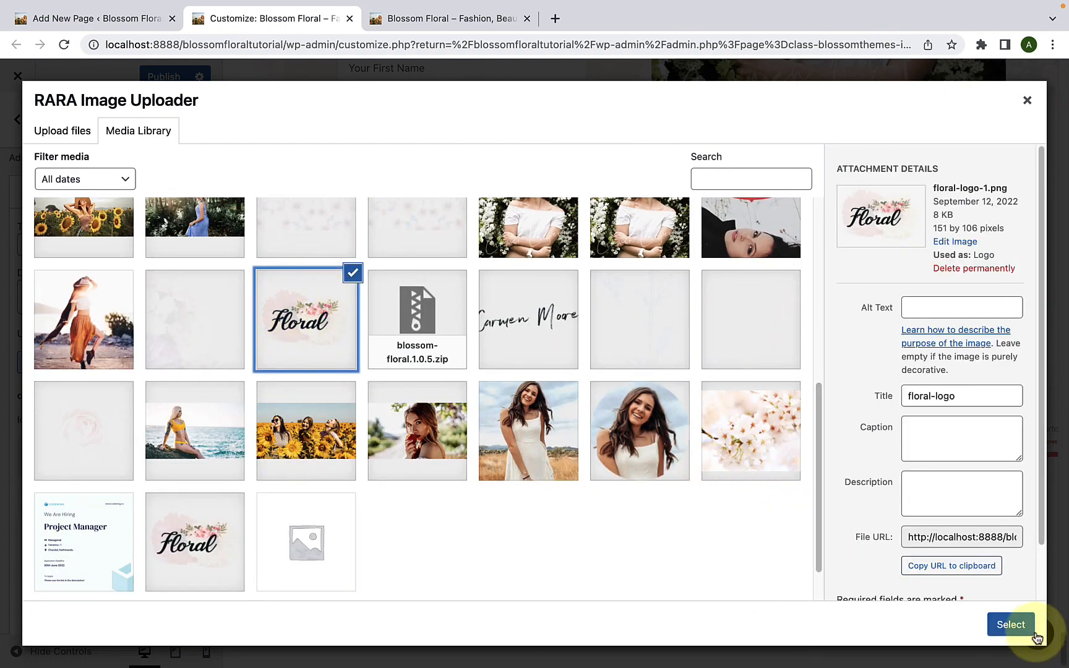
left_click(1011, 625)
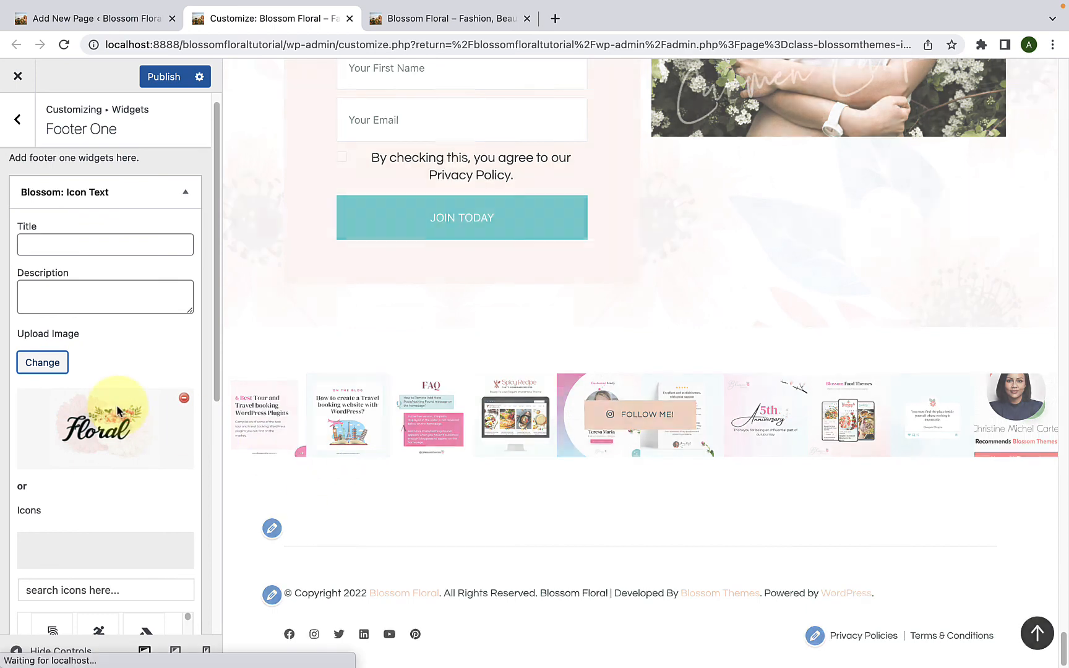
scroll(327, 537, "down", 3)
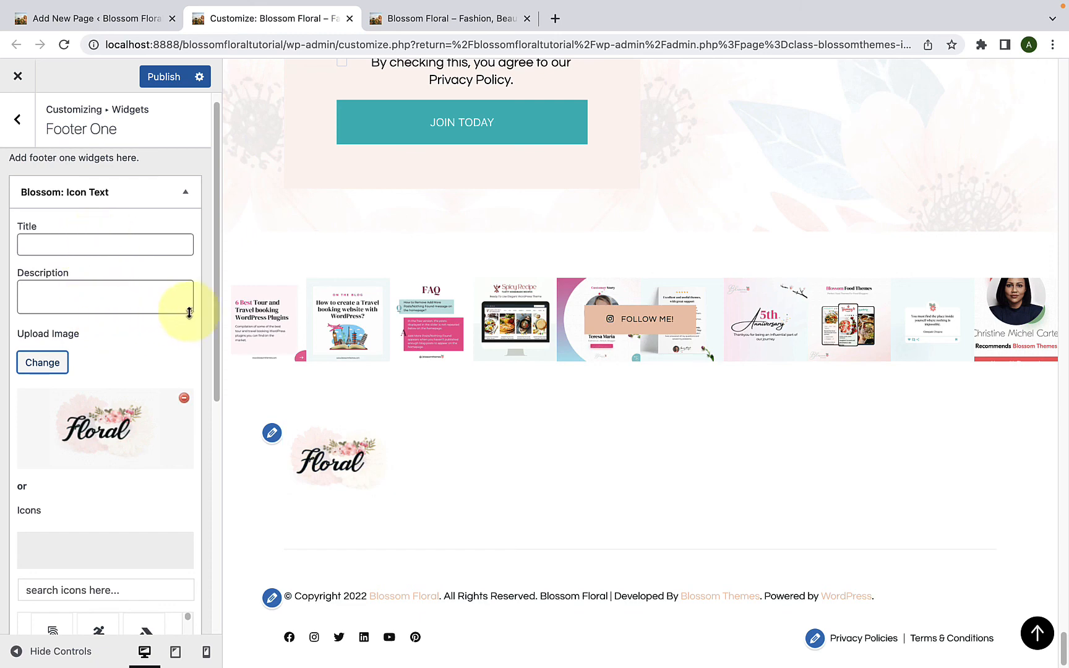
- Fill the Icon Text description with the paragraphs starting "A flower, sometimes known as a bloom or blossom" and "Join the adventure along with me", and publish
left_click_drag(189, 312, 195, 372)
left_click(134, 333)
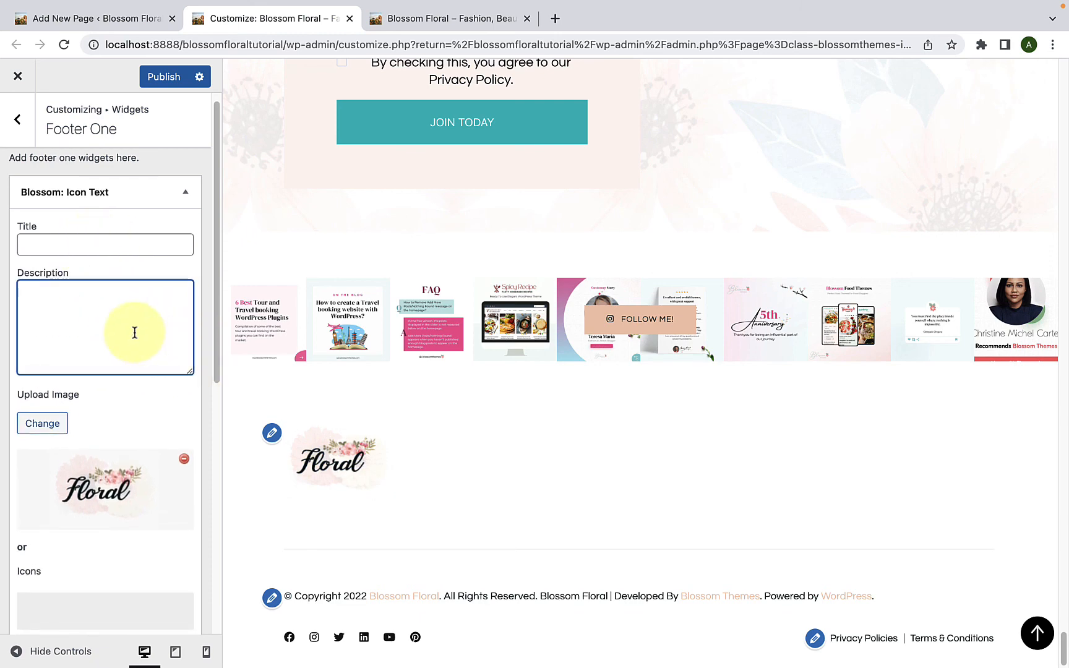
type("A flower, sometimes known as a bloom or blossom, is the reproductive structure found in flowering plants.  Join the adventure along with me and learn how to start a positive life and stay happy.")
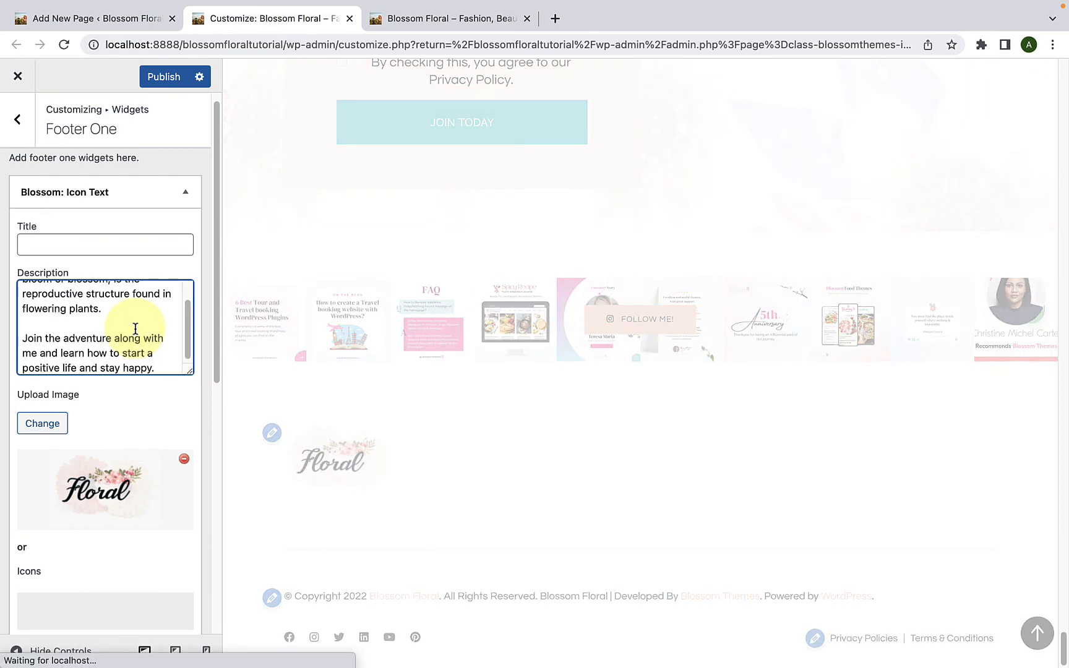
scroll(366, 461, "down", 2)
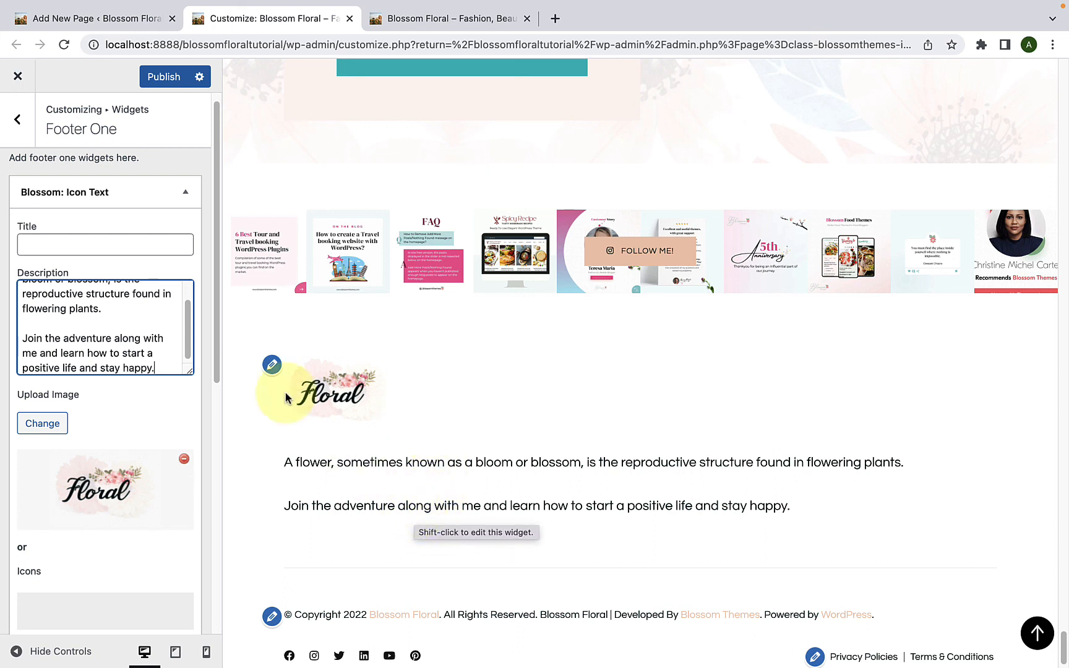
left_click(154, 83)
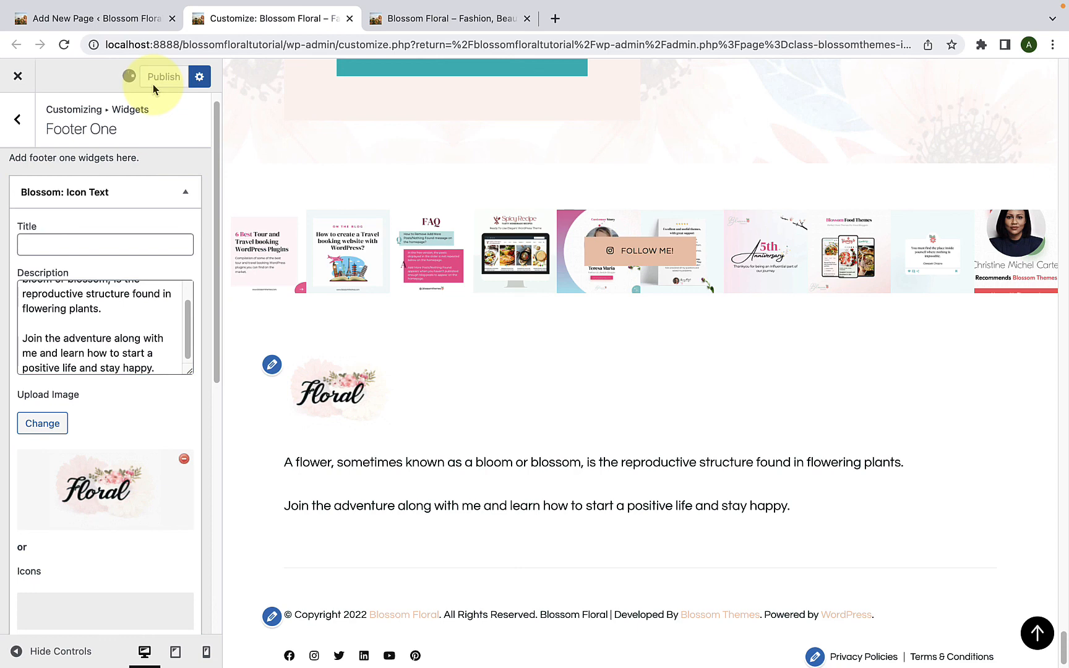
- Add the Blossom: Recent Post widget to the Footer Two widget area
left_click(18, 119)
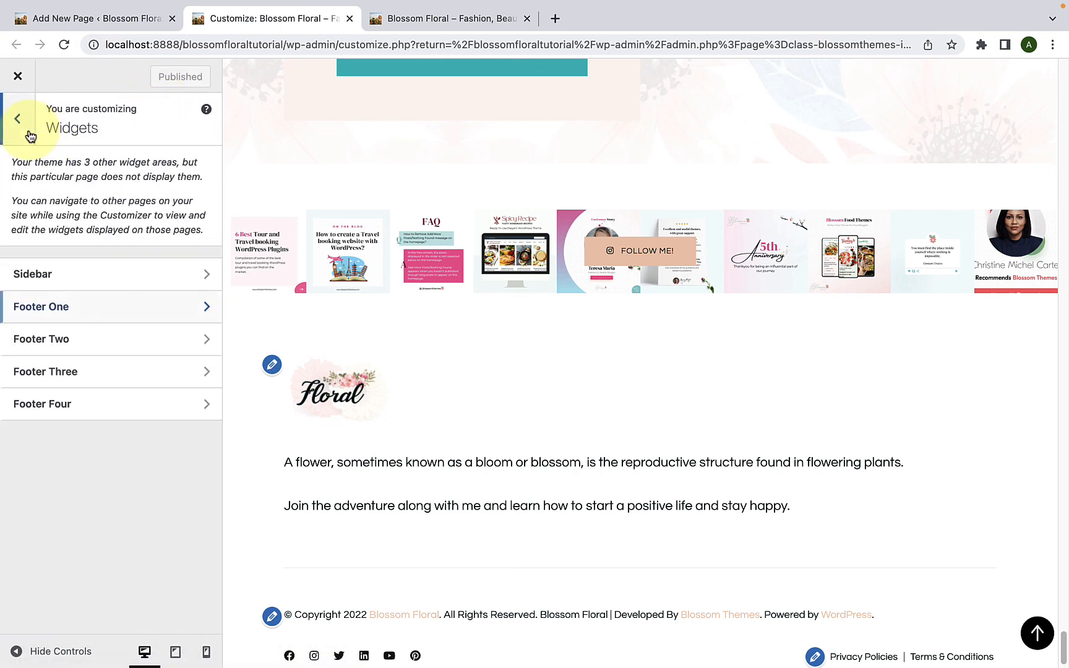
left_click(65, 348)
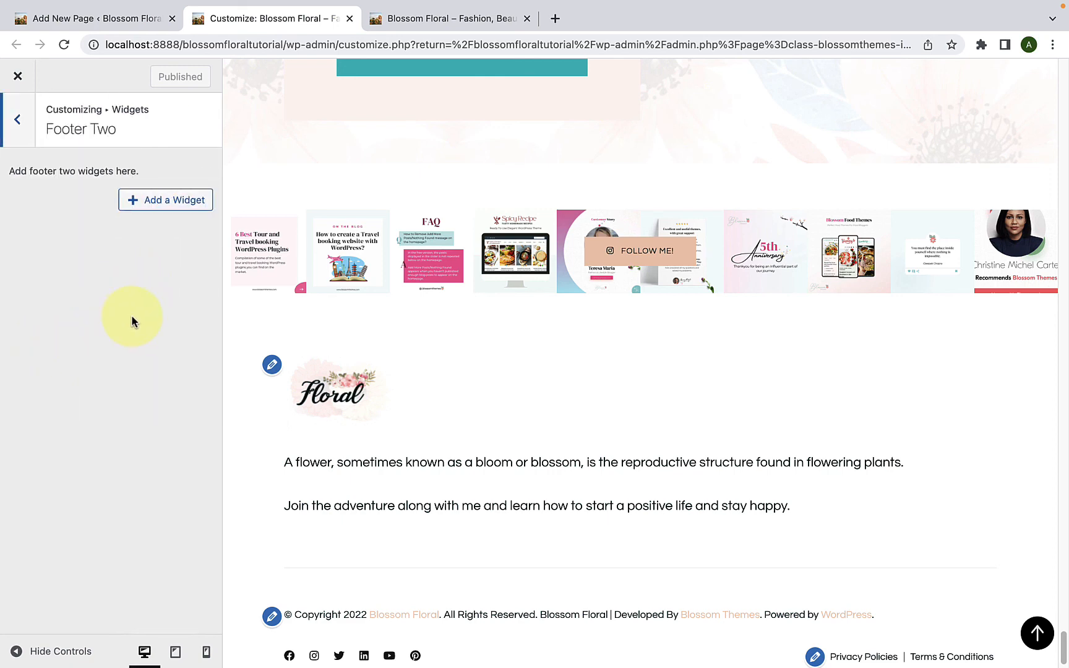
left_click(133, 202)
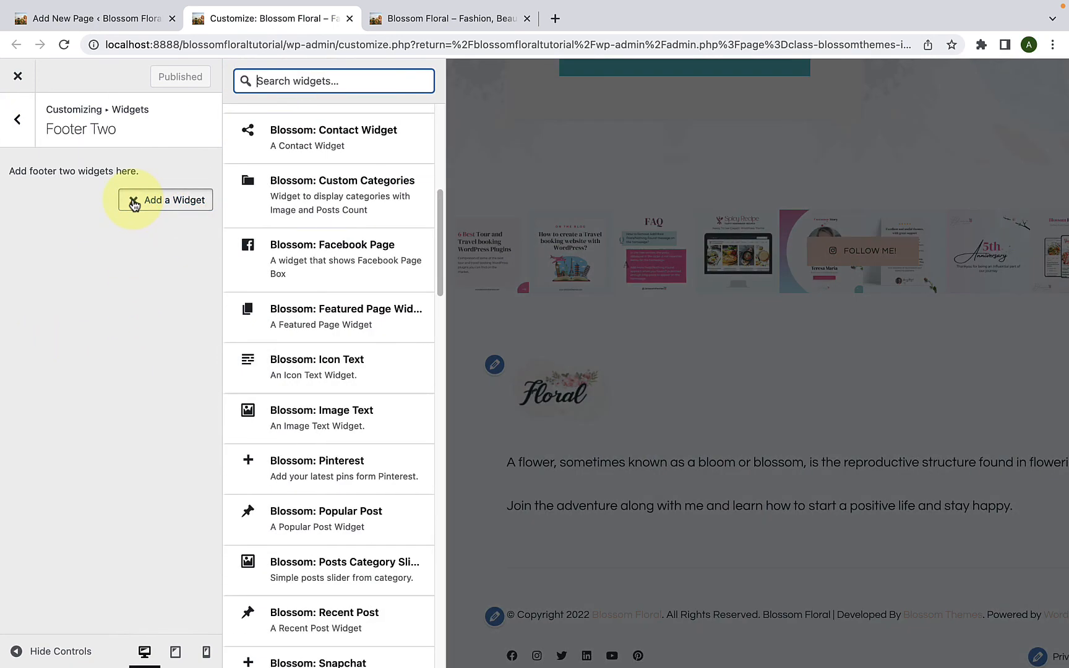
scroll(343, 489, "down", 3)
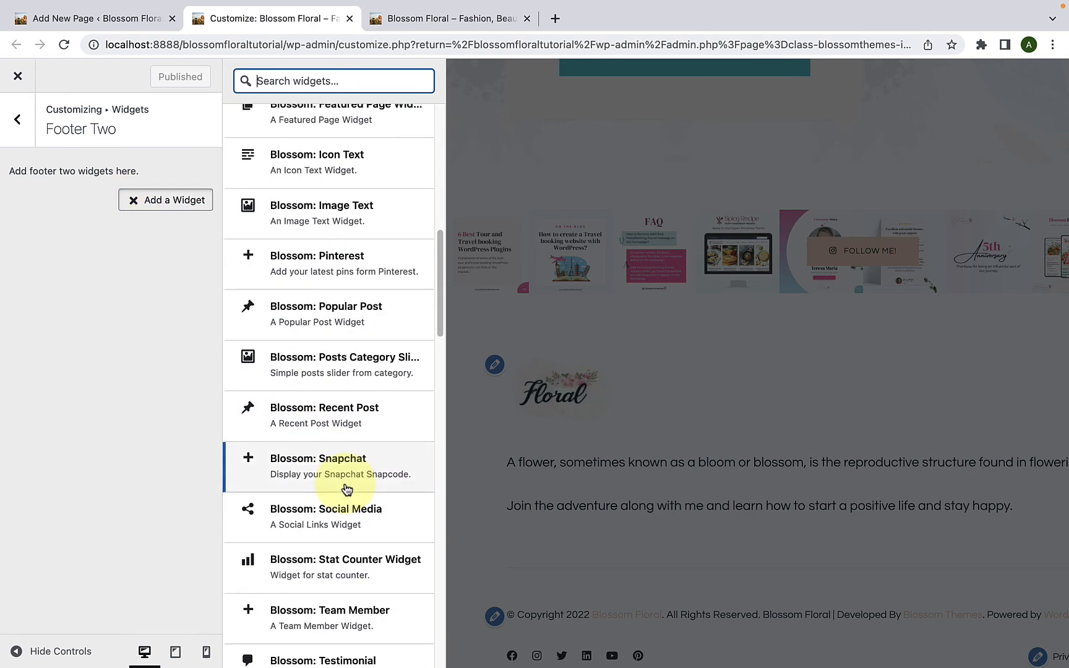
scroll(346, 489, "down", 1)
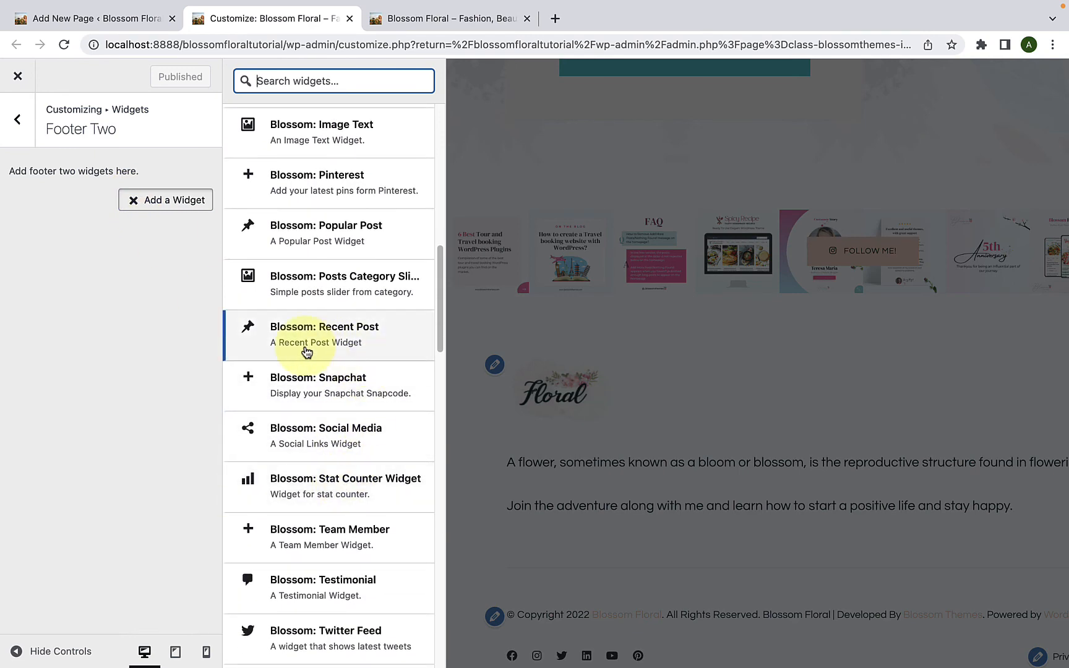
left_click(339, 345)
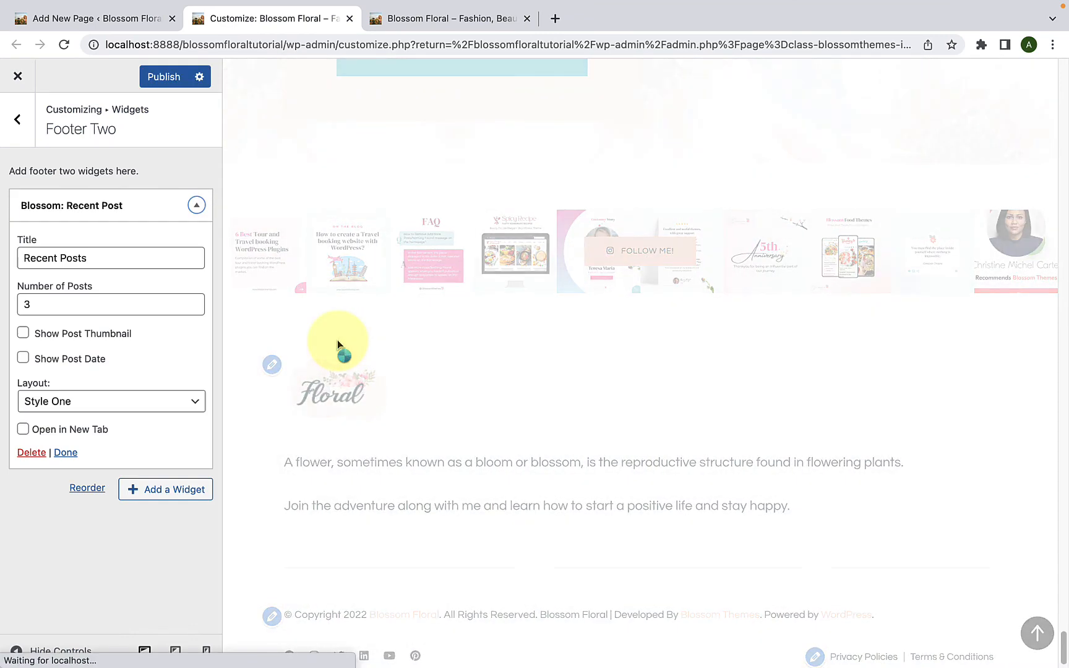
scroll(515, 450, "down", 1)
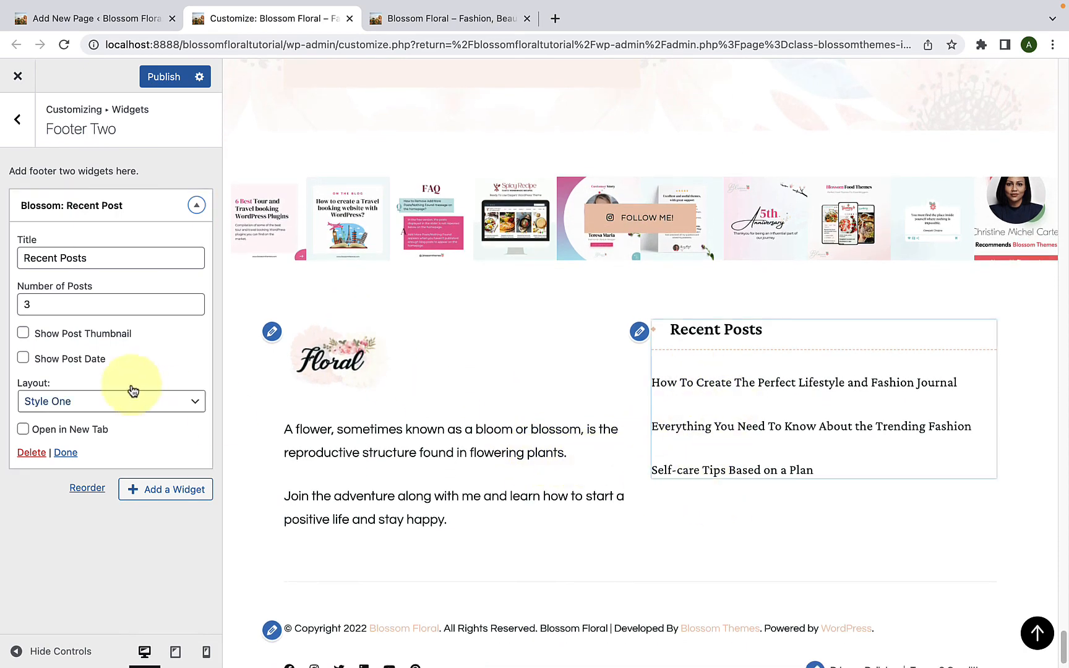
- Enable the post thumbnail and post date in the Recent Post widget, keep layout Style One, close its settings and publish
left_click(23, 334)
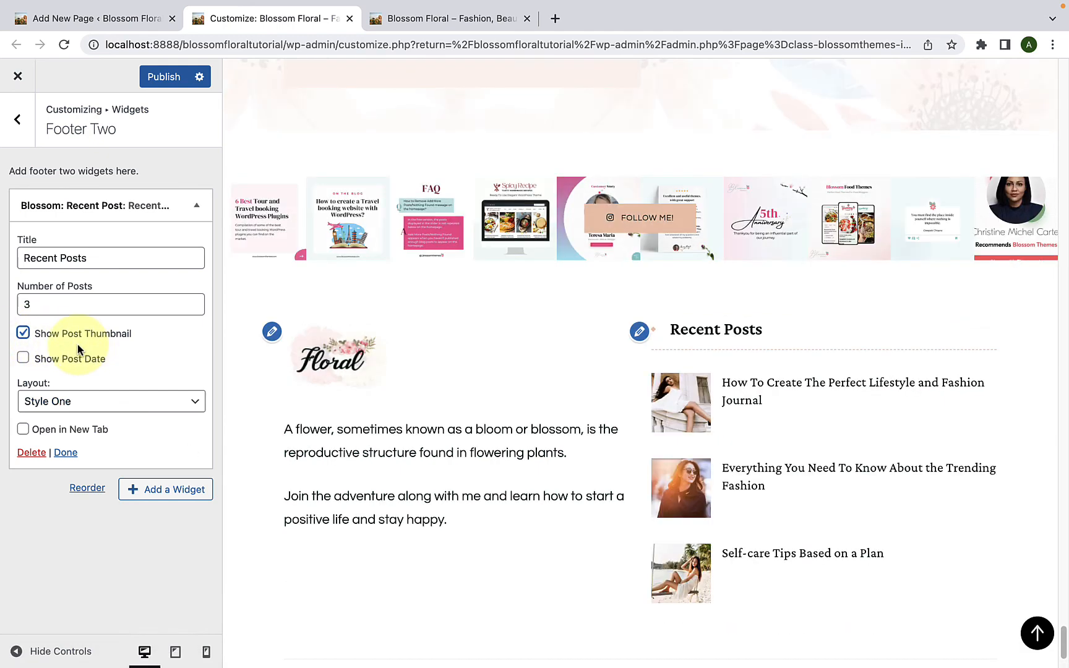
left_click(23, 358)
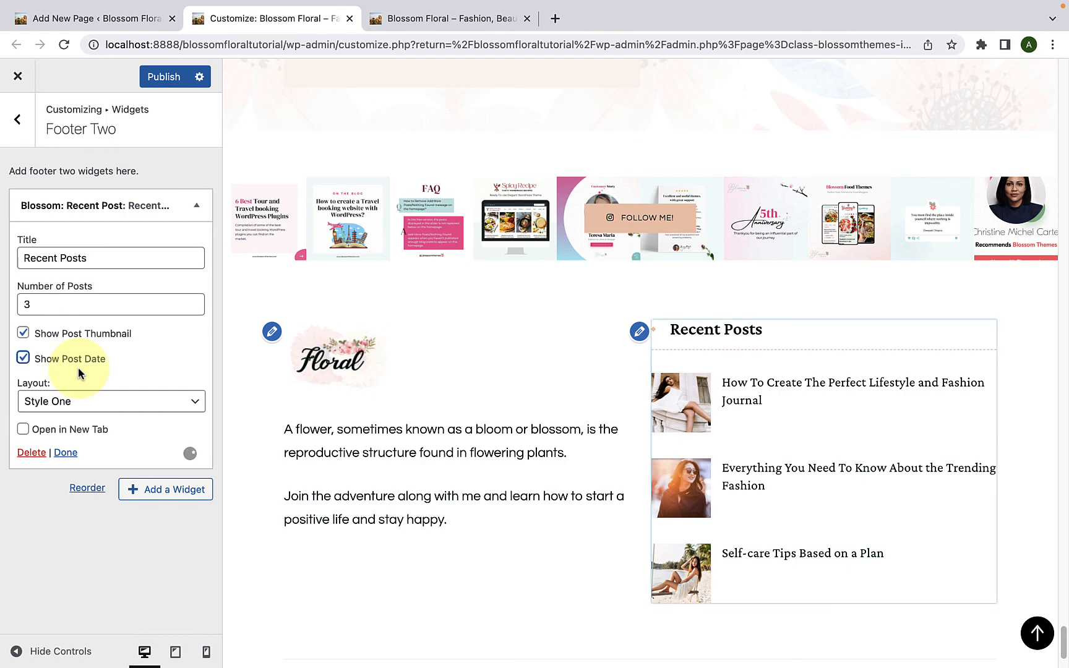
left_click(56, 402)
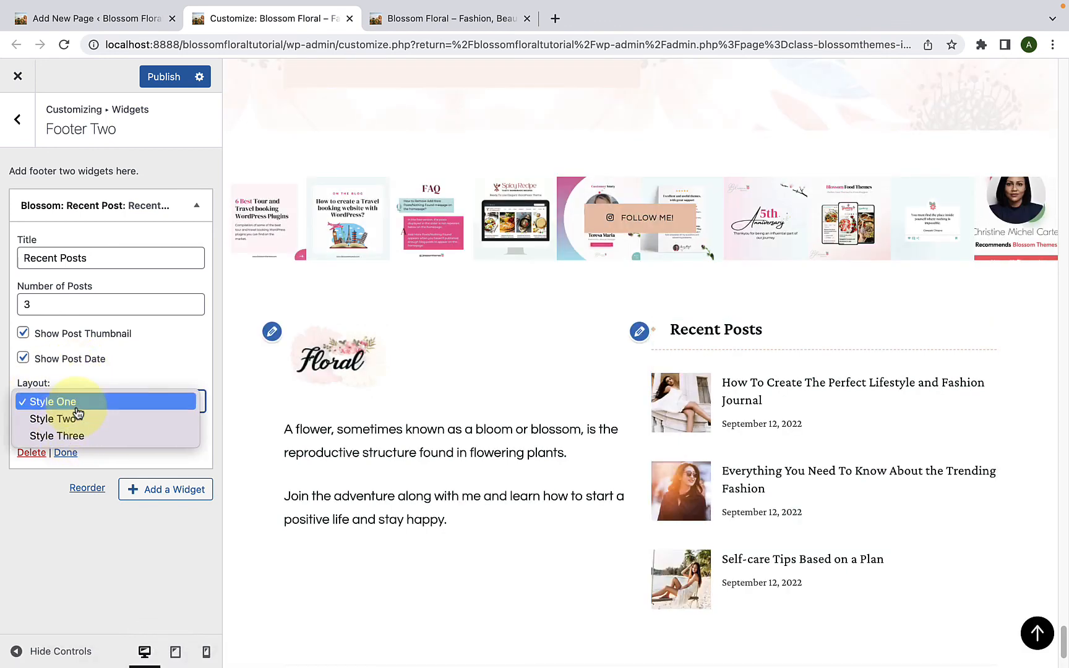
left_click(65, 402)
left_click_drag(88, 258, 21, 256)
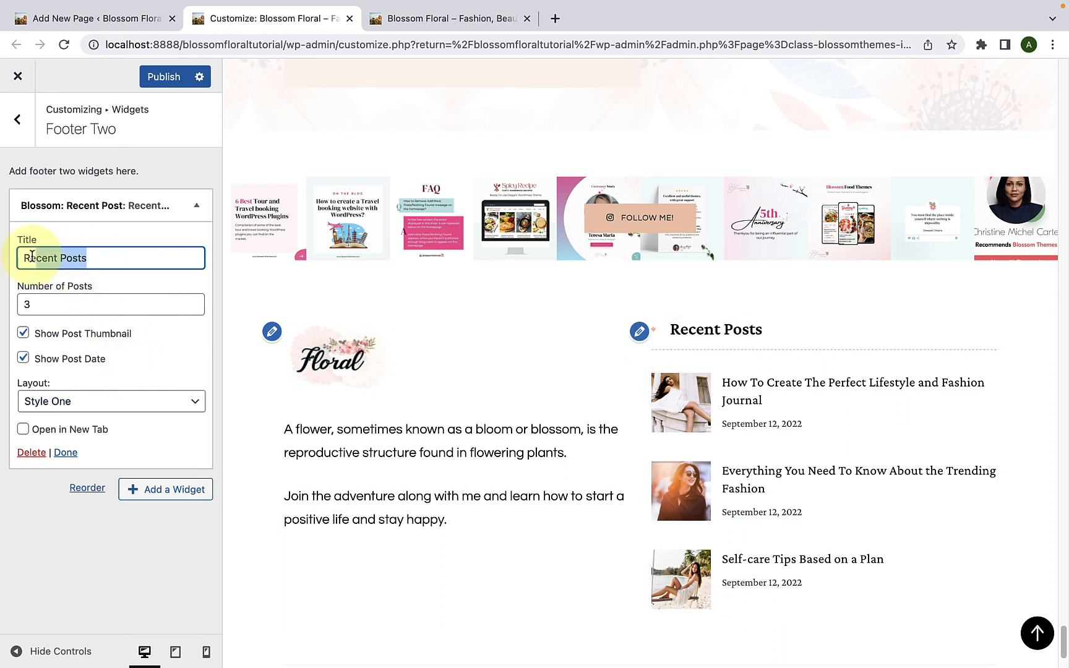
left_click(106, 255)
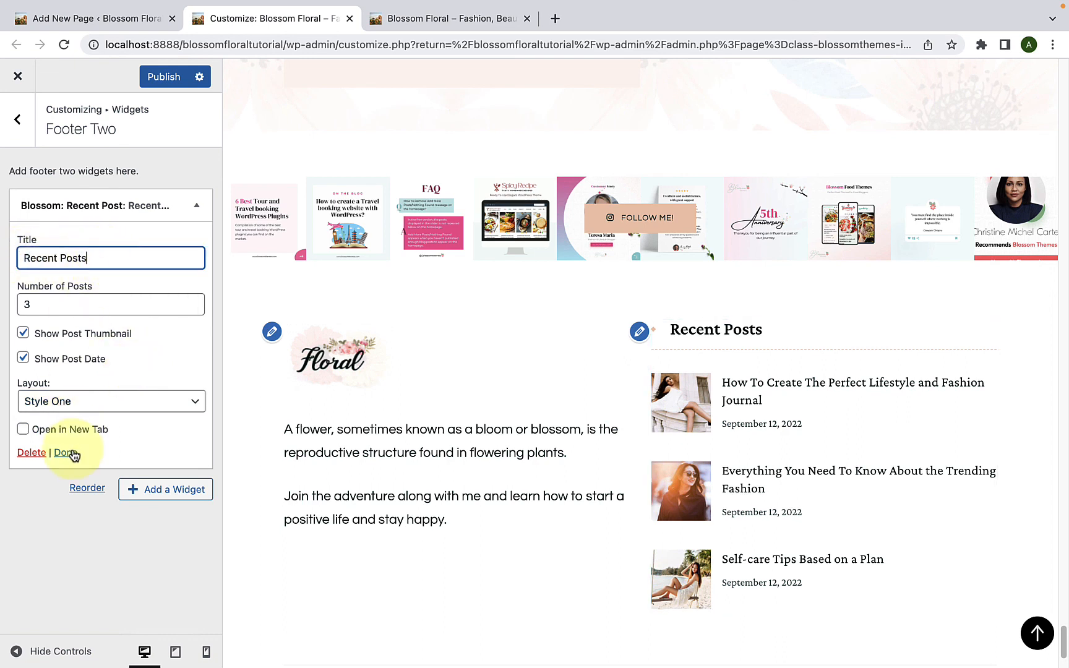
left_click(73, 454)
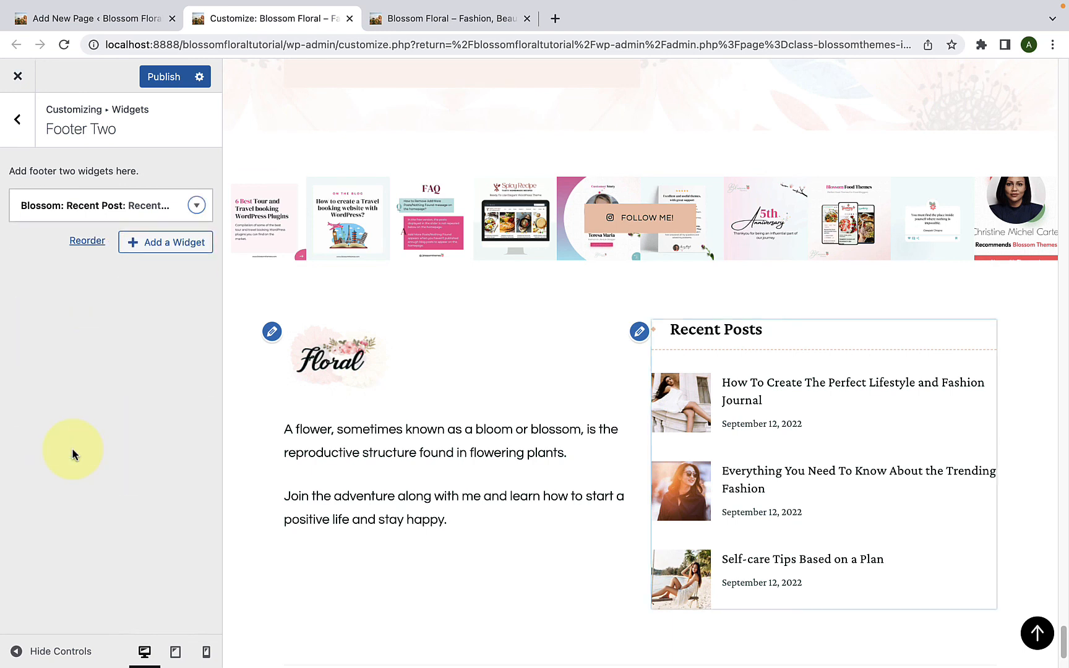
left_click(167, 84)
- Add the Blossom: Posts Category Slider widget to the Footer Three widget area
left_click(16, 120)
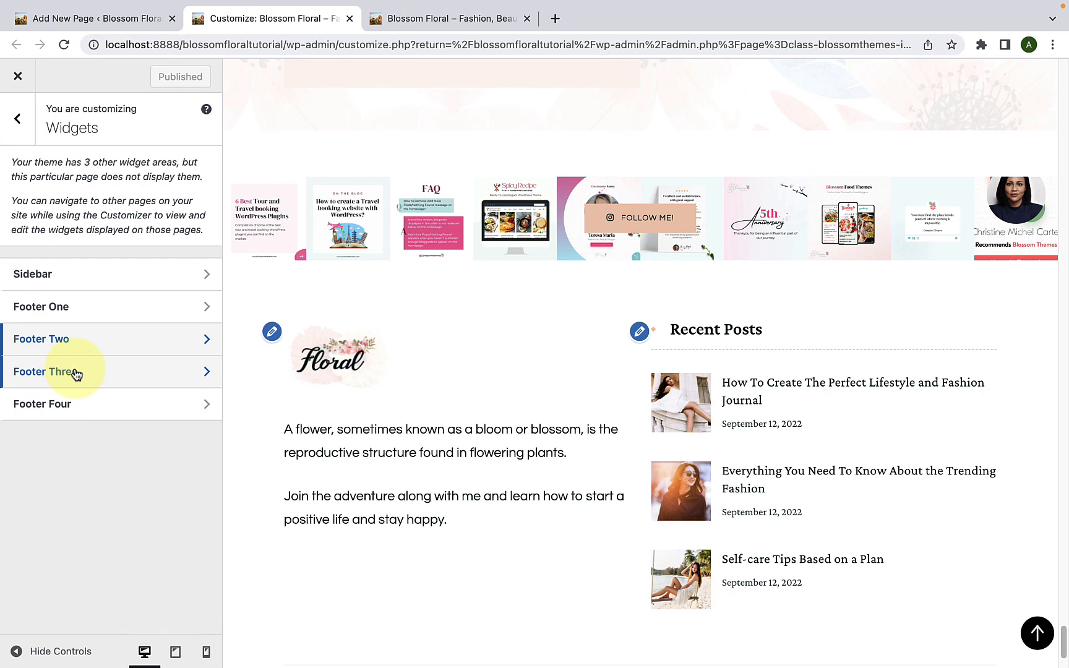
left_click(76, 373)
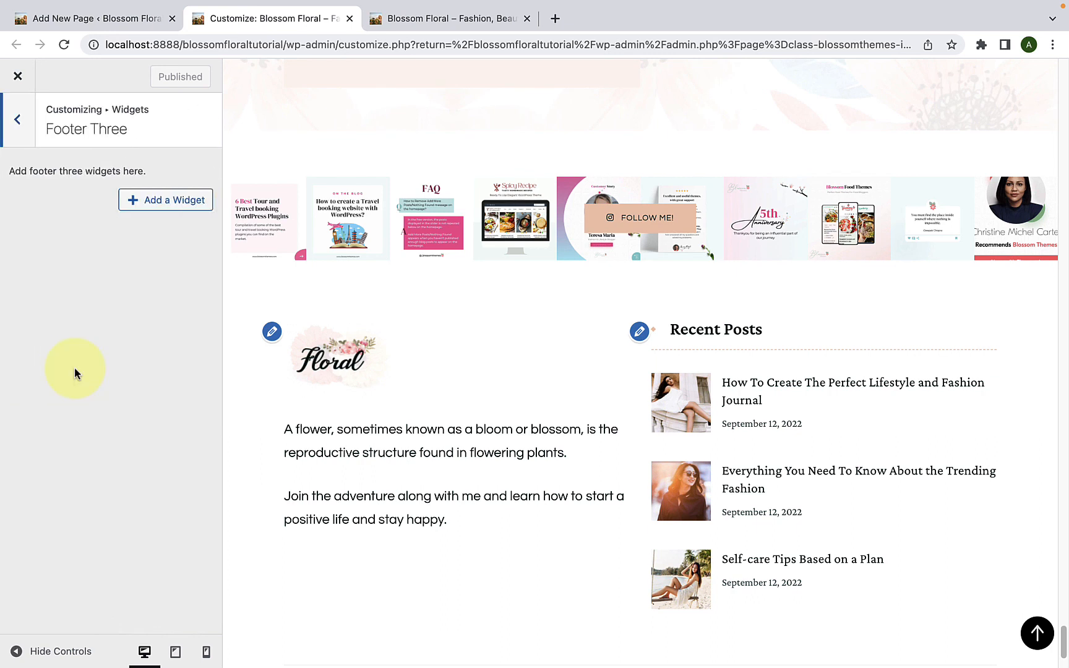
left_click(132, 203)
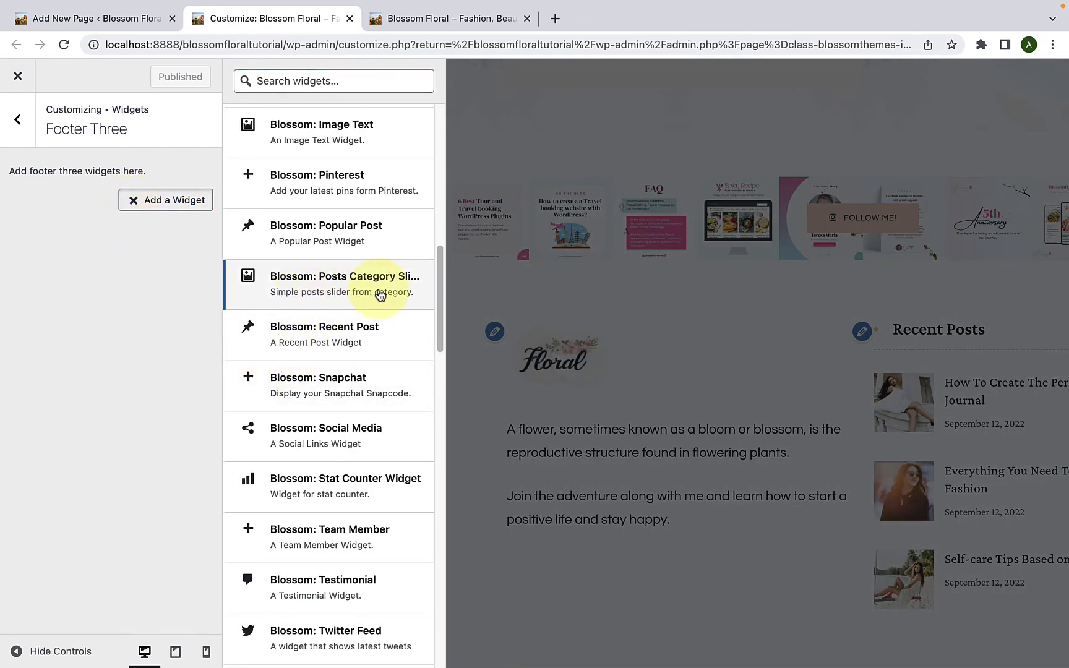
left_click(380, 296)
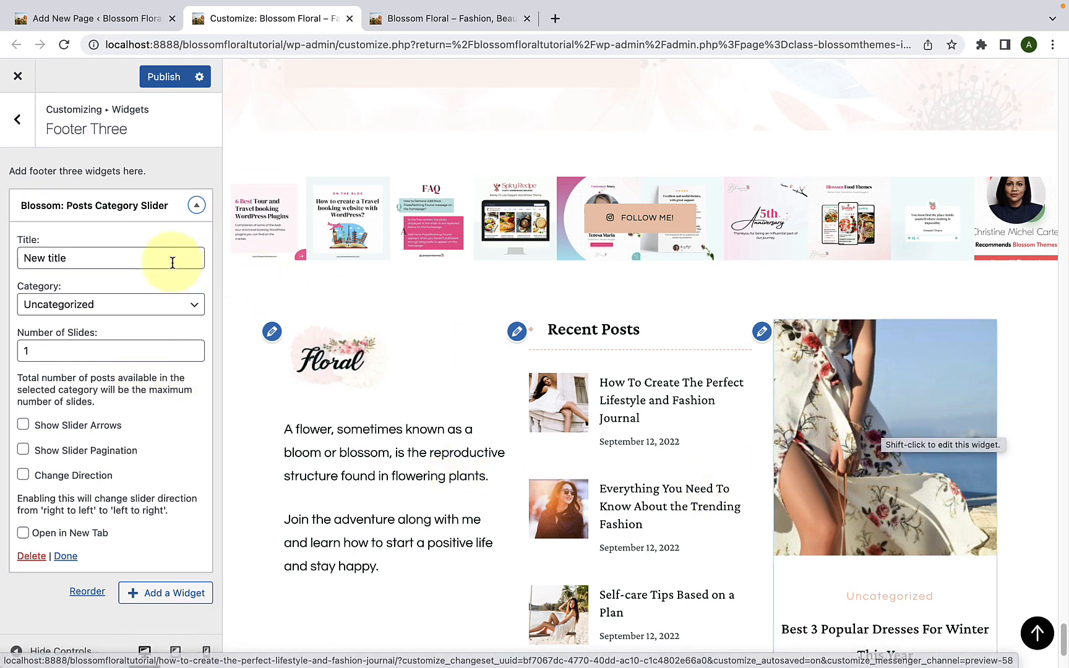
- Title the Posts Category Slider widget "Category", choose the Self Care category and set the number of slides to 3
left_click_drag(172, 261, 25, 257)
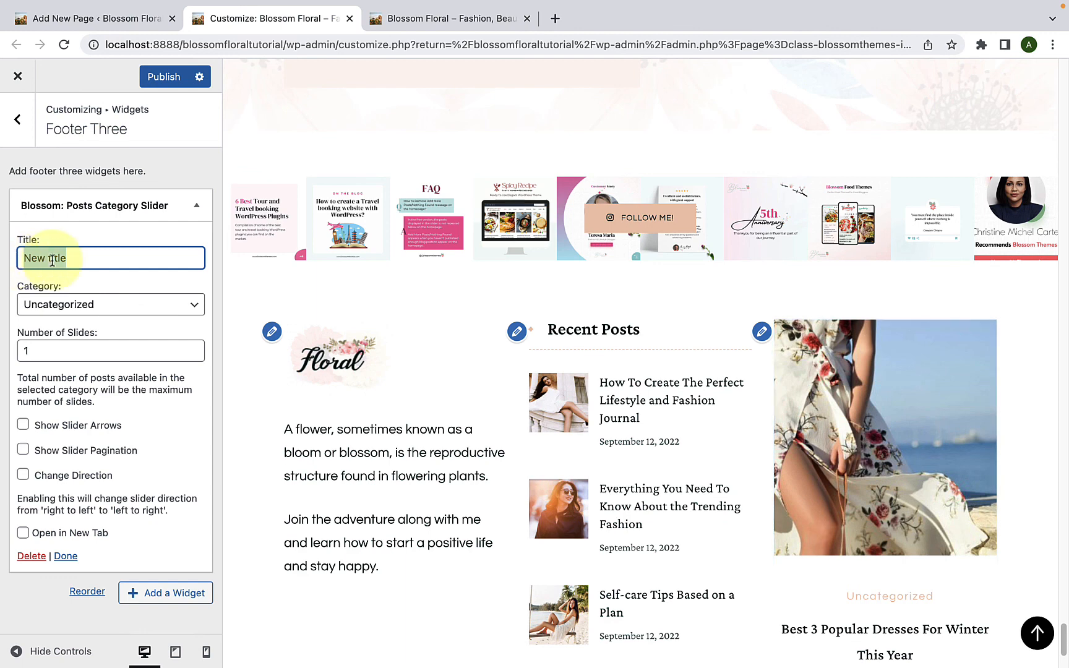
type("Category")
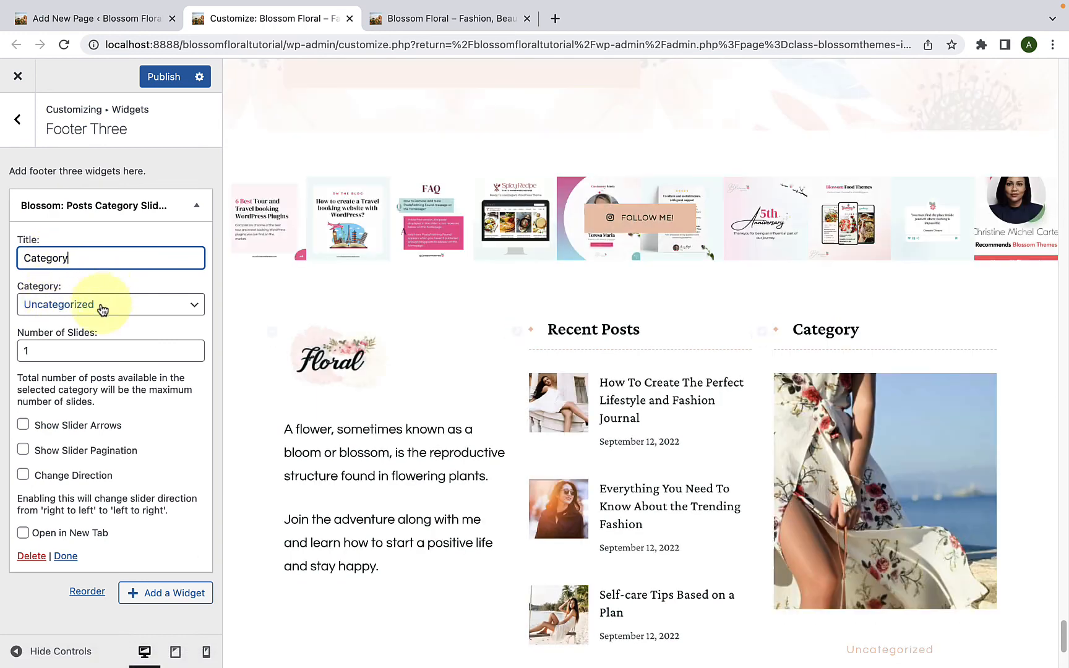
left_click(102, 304)
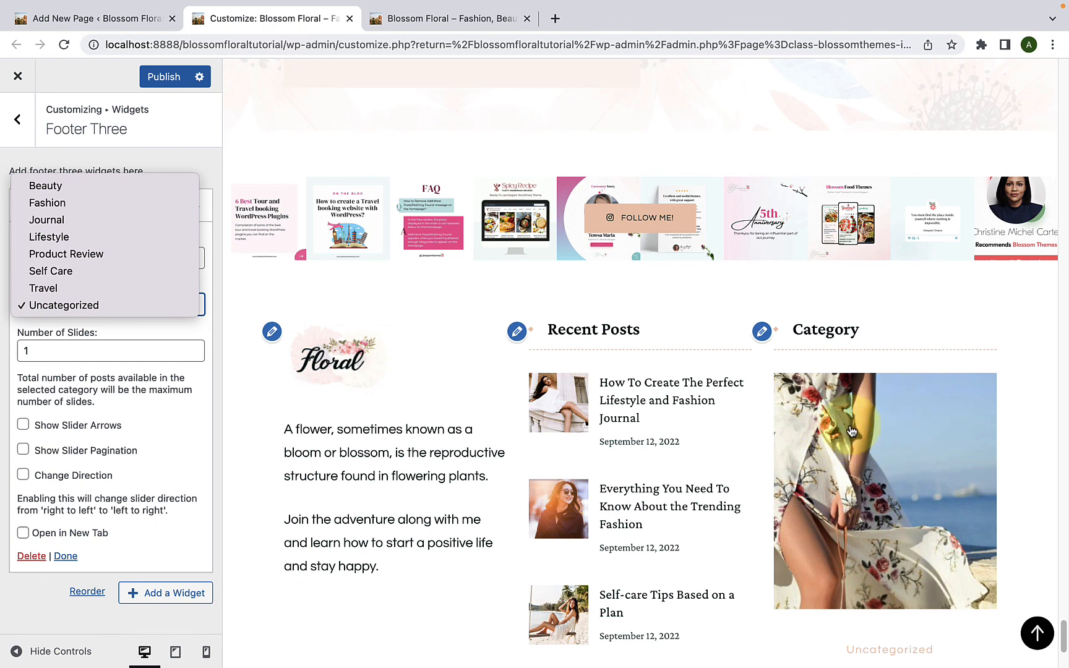
left_click(73, 273)
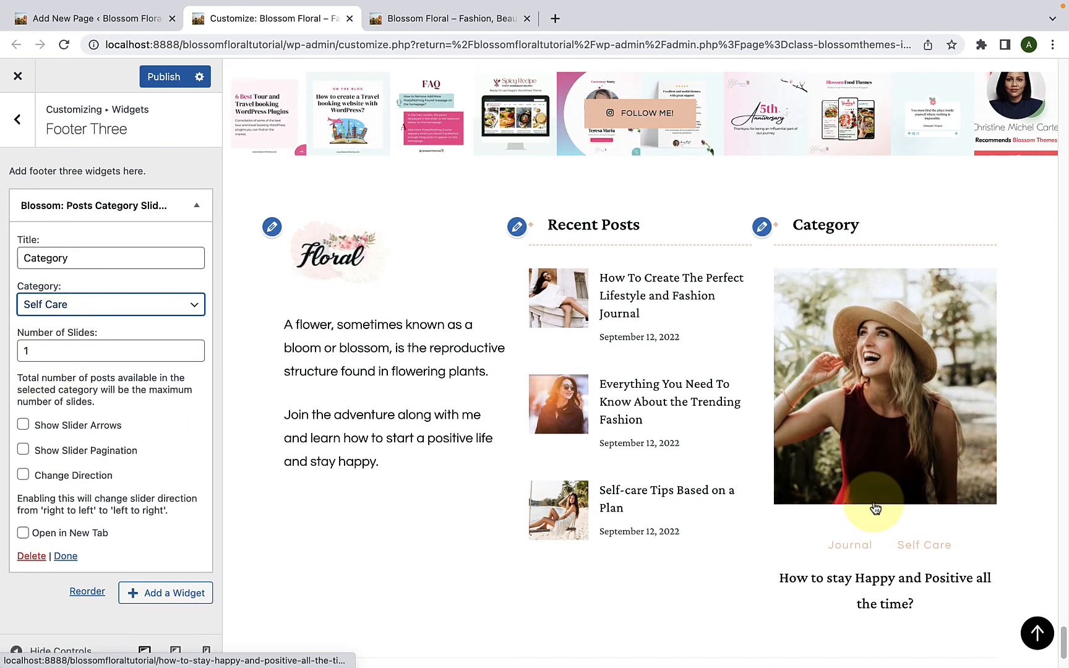
left_click(193, 347)
left_click(192, 348)
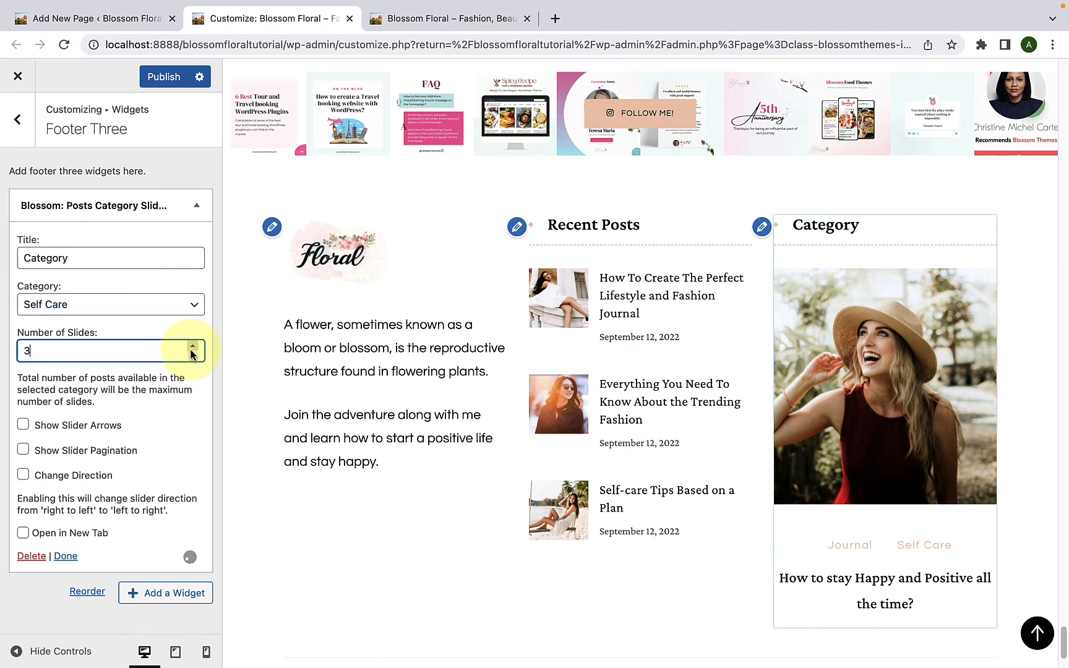
left_click(193, 347)
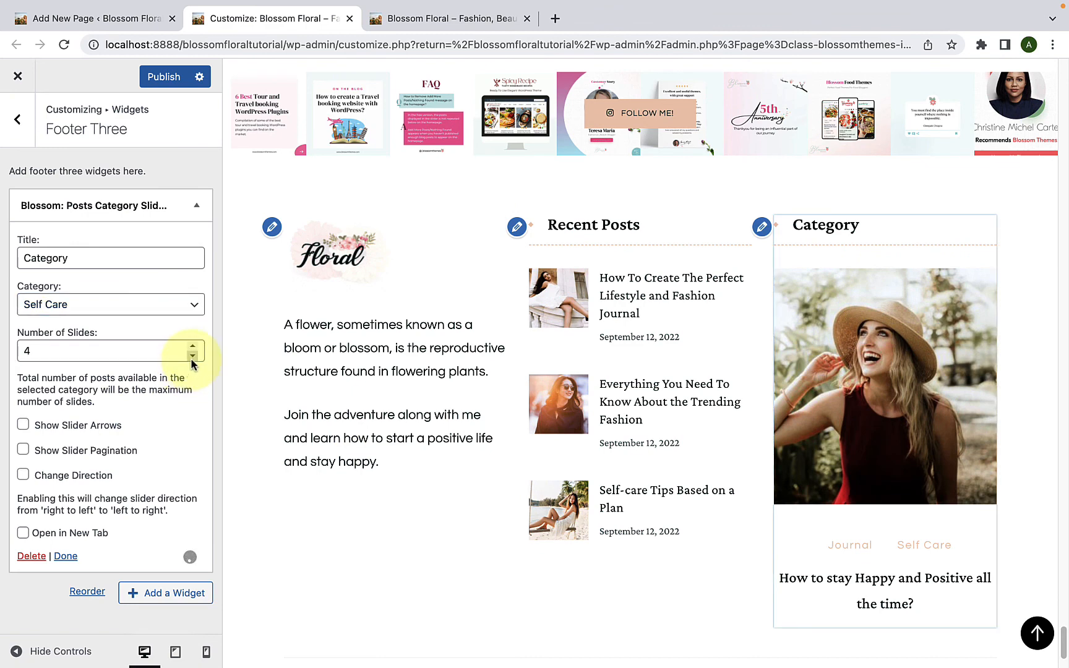
left_click(192, 357)
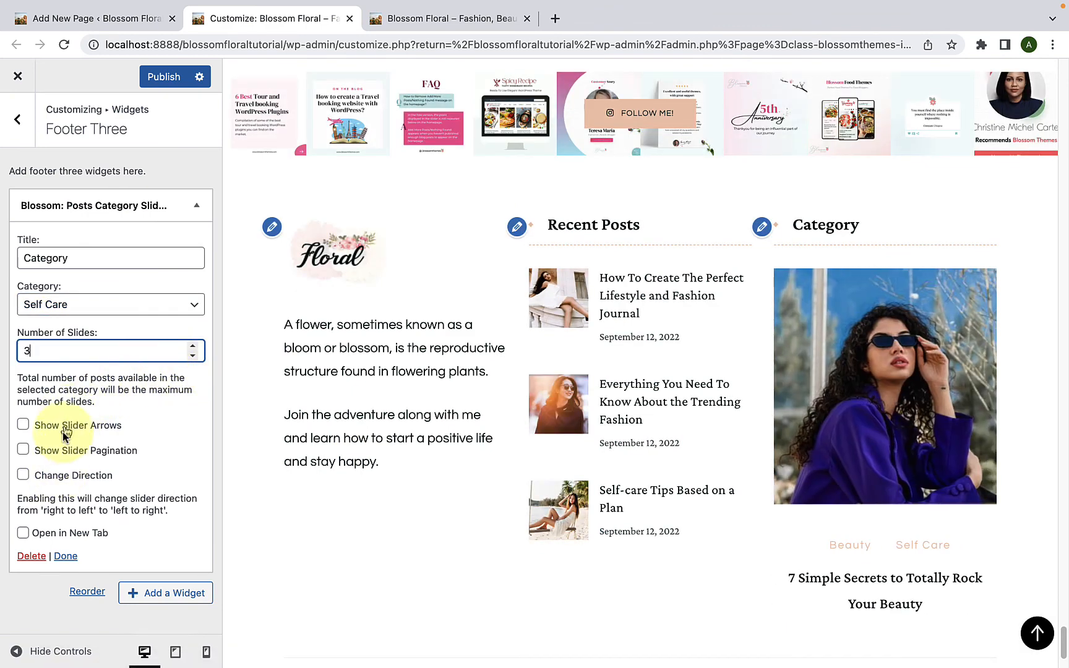
- Enable Show Slider Arrows, Show Slider Pagination, Change Direction and Open in New Tab for the category slider
left_click(24, 425)
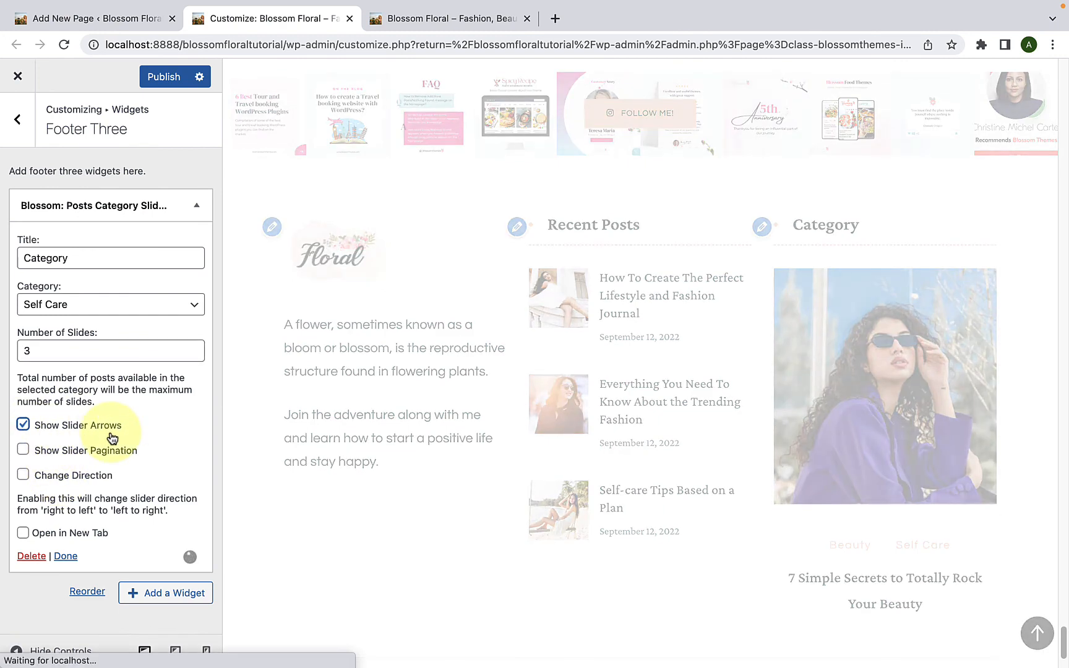
left_click(22, 449)
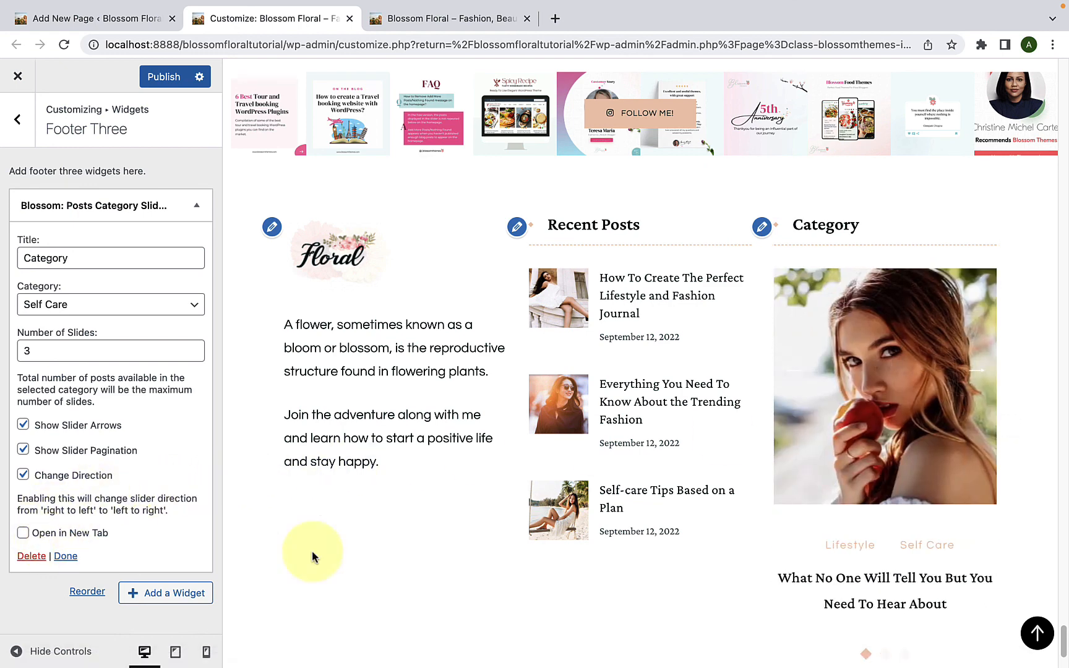
left_click(25, 533)
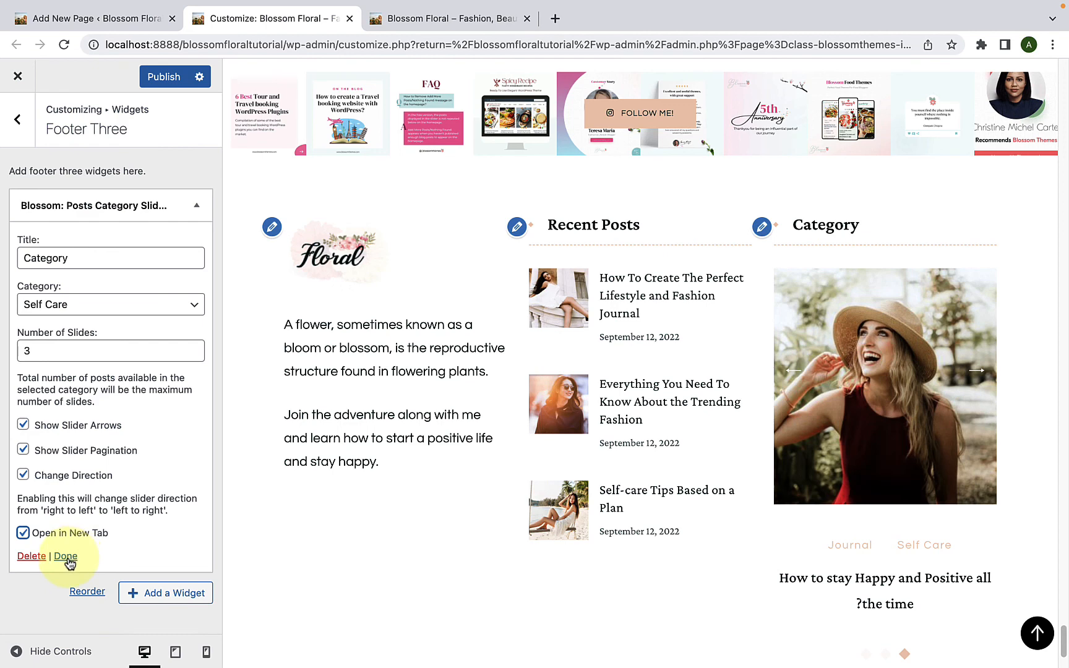
- Close the Posts Category Slider widget's settings and publish the Footer Three changes
left_click(65, 556)
left_click(149, 78)
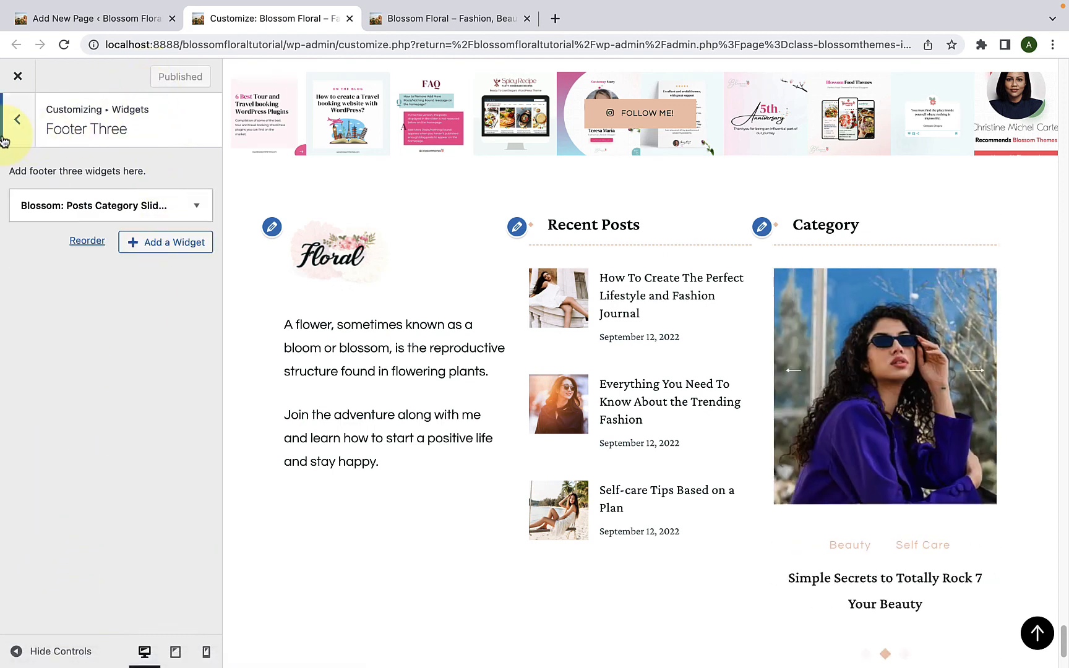
- Browse the widgets available for the Footer Four area without adding one, and return to the widget areas list
left_click(15, 119)
left_click(65, 411)
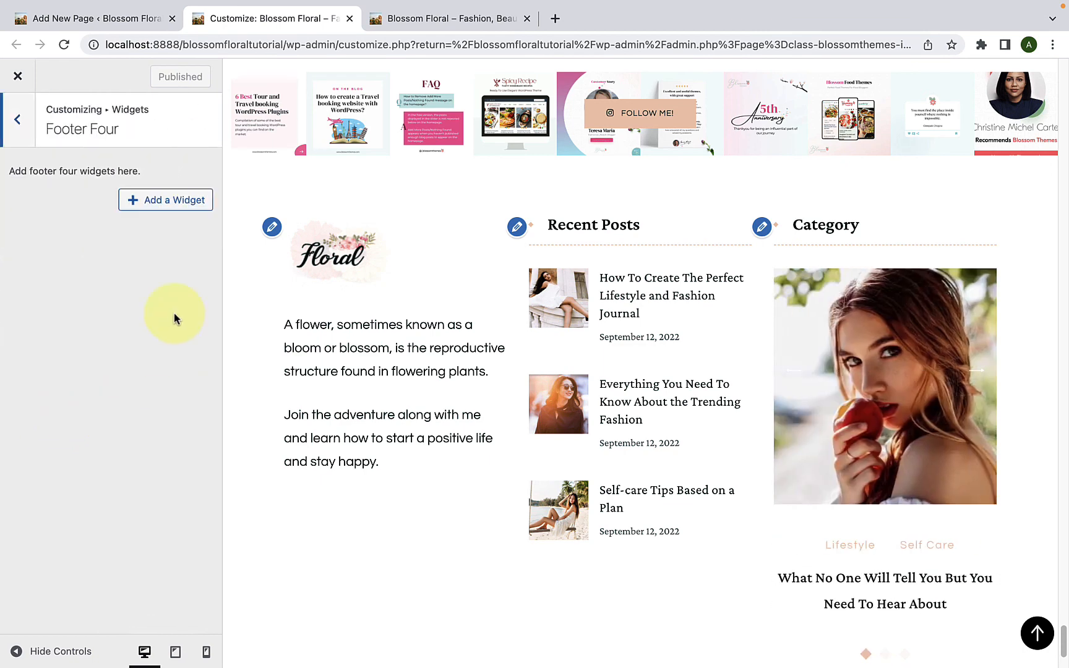
left_click(146, 205)
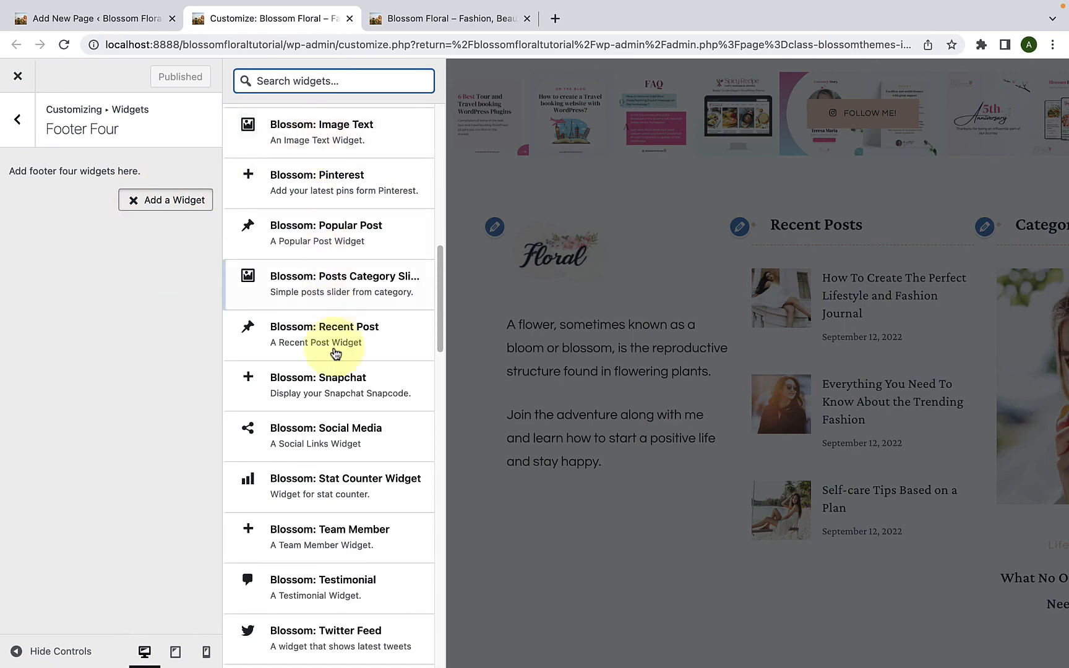
scroll(374, 377, "down", 15)
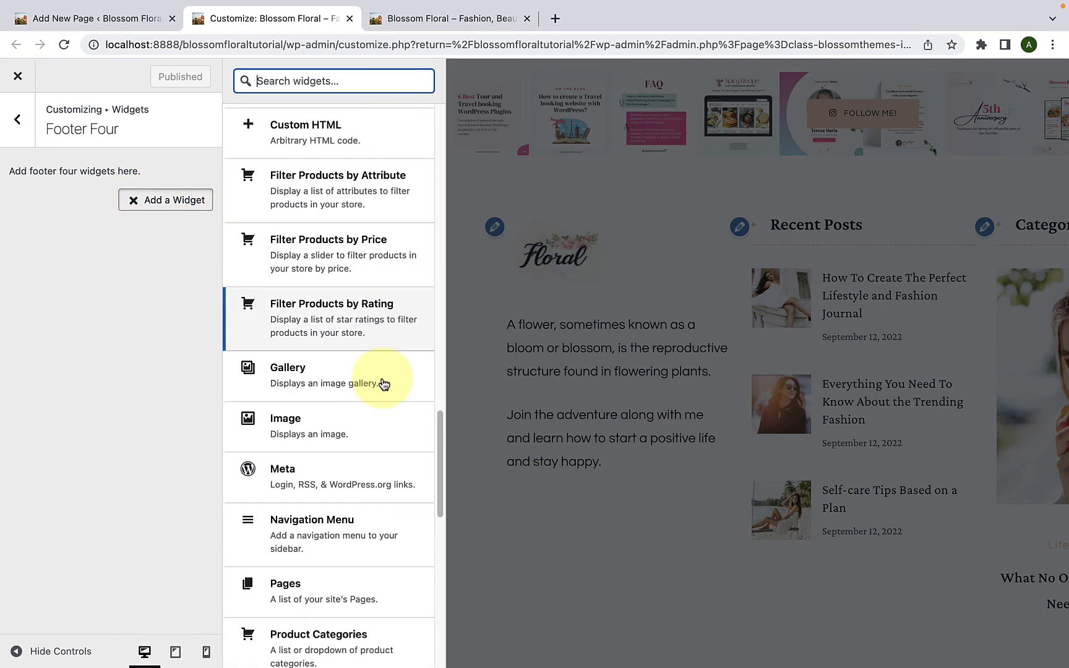
scroll(384, 384, "up", 12)
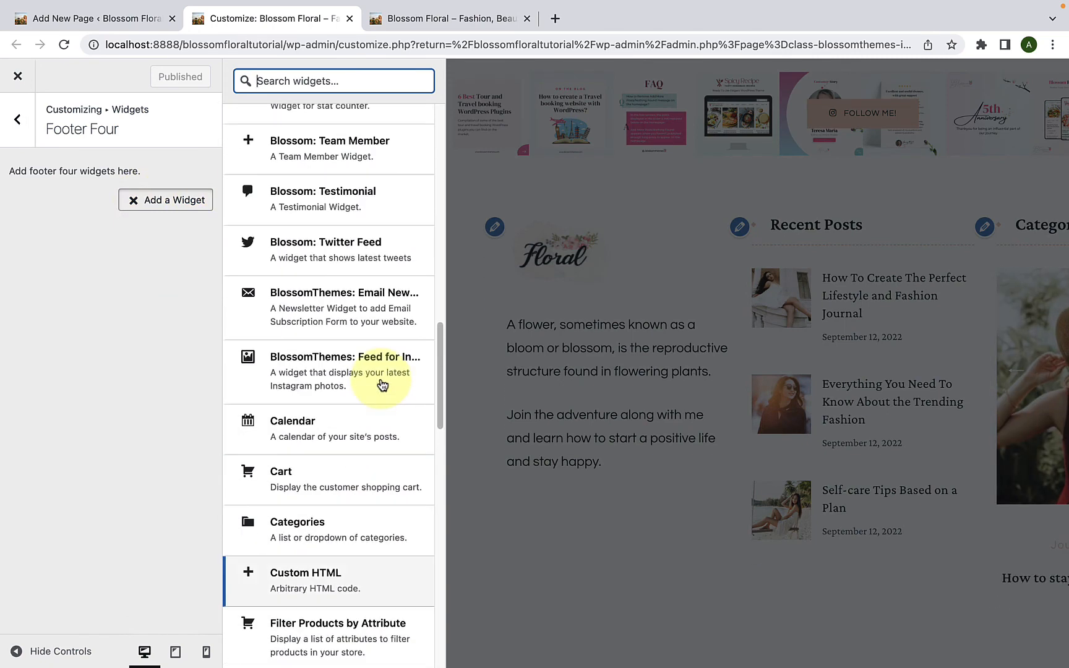
scroll(382, 385, "up", 12)
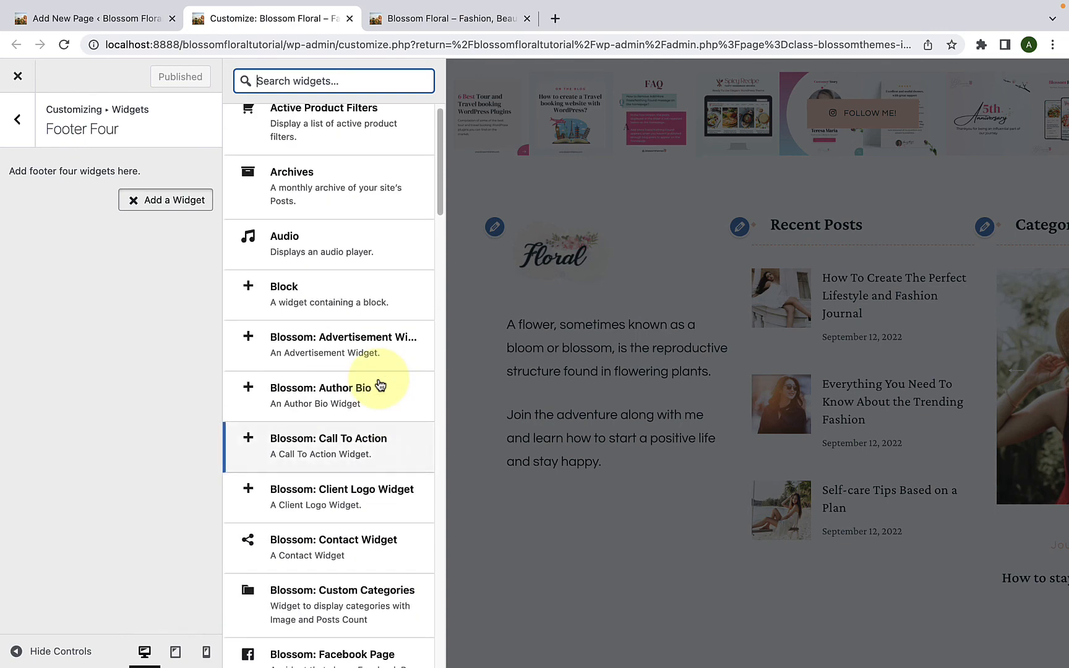
left_click(171, 329)
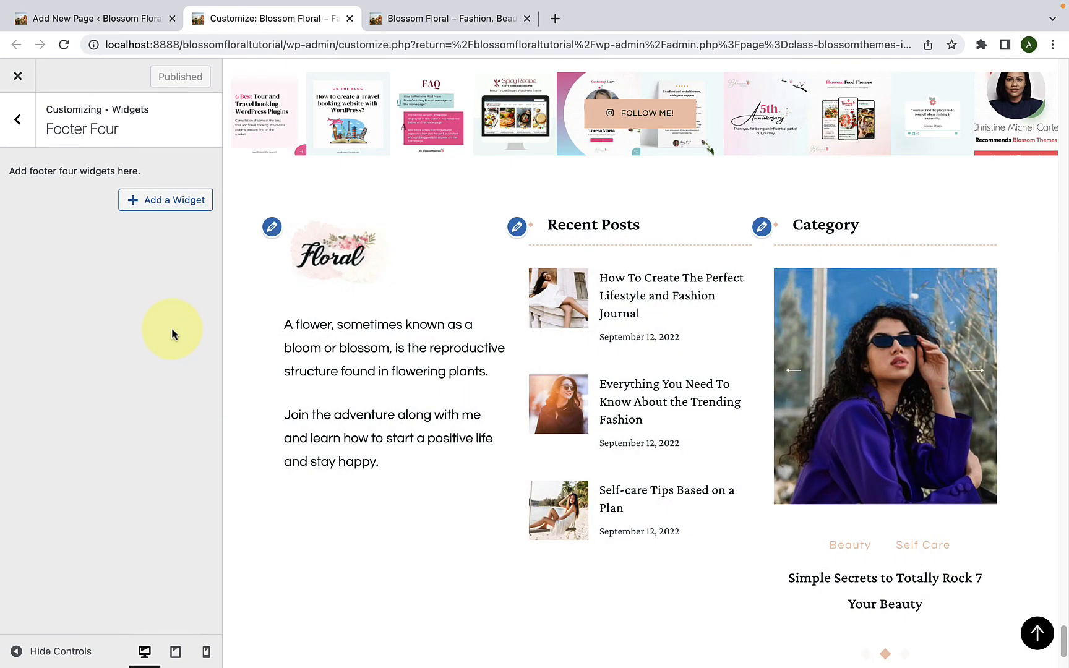
left_click(22, 123)
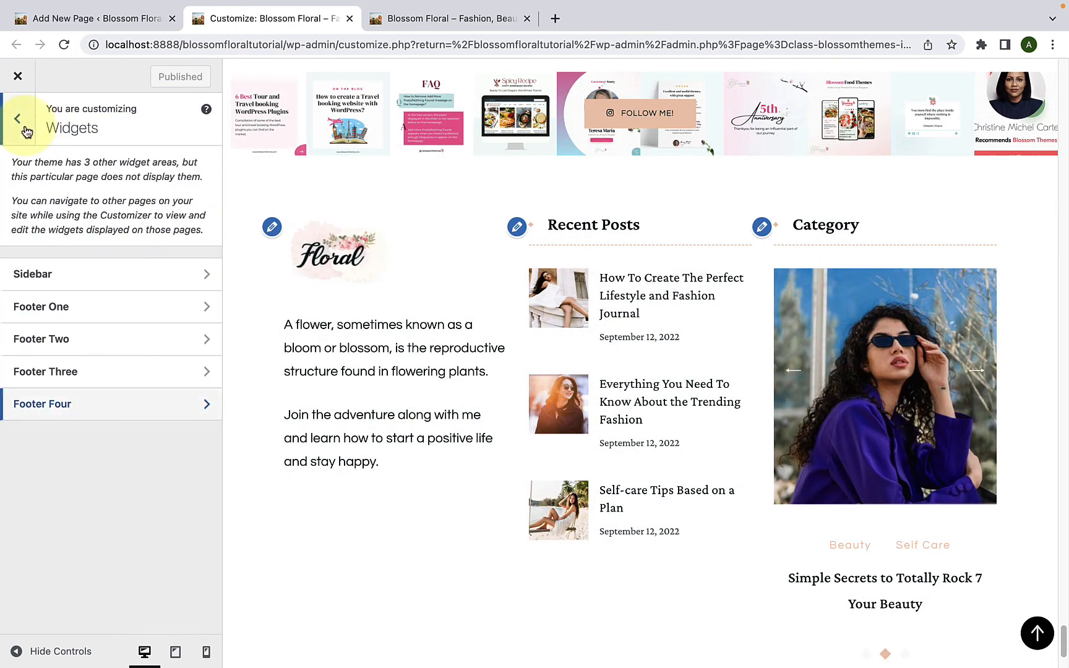
- Reload the live home page and check the widget columns in its footer
left_click(421, 27)
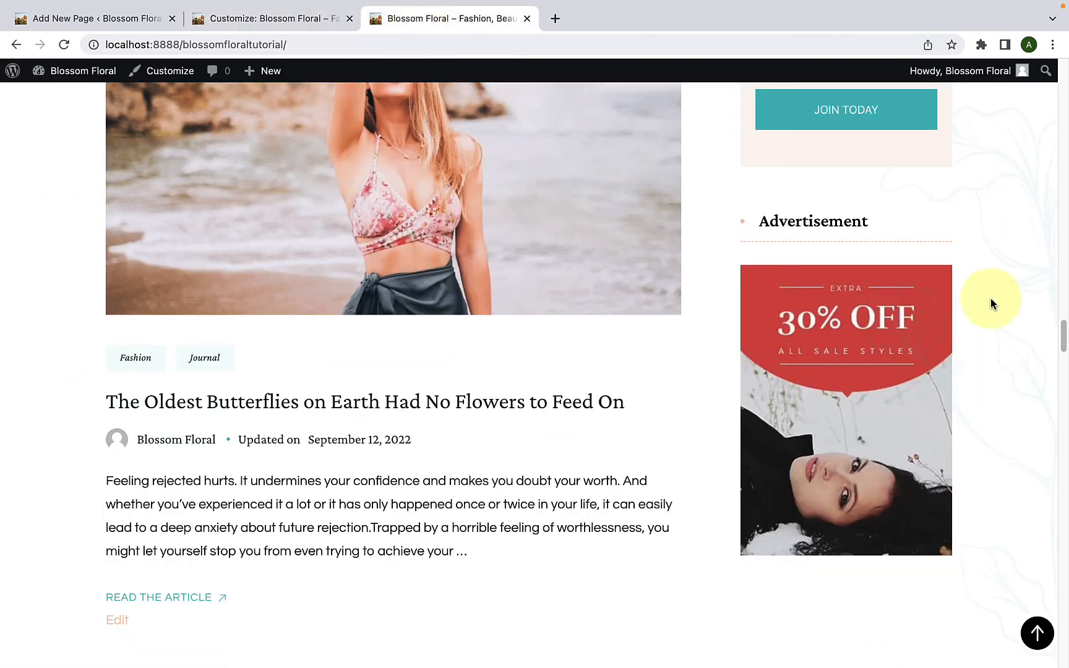
left_click_drag(1057, 334, 1062, 657)
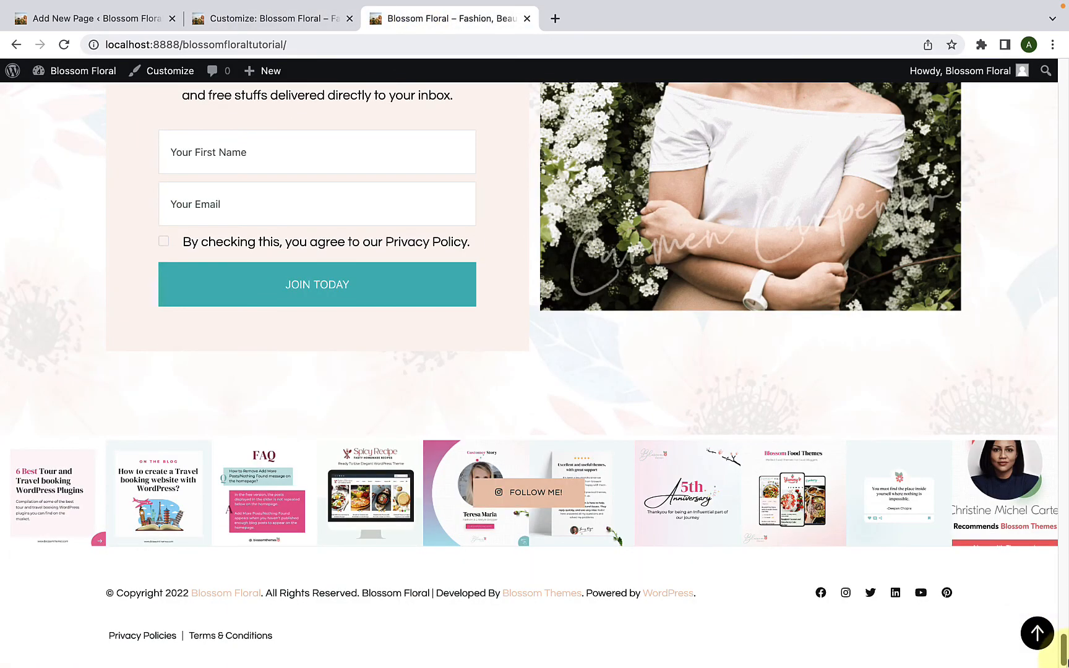
left_click(62, 48)
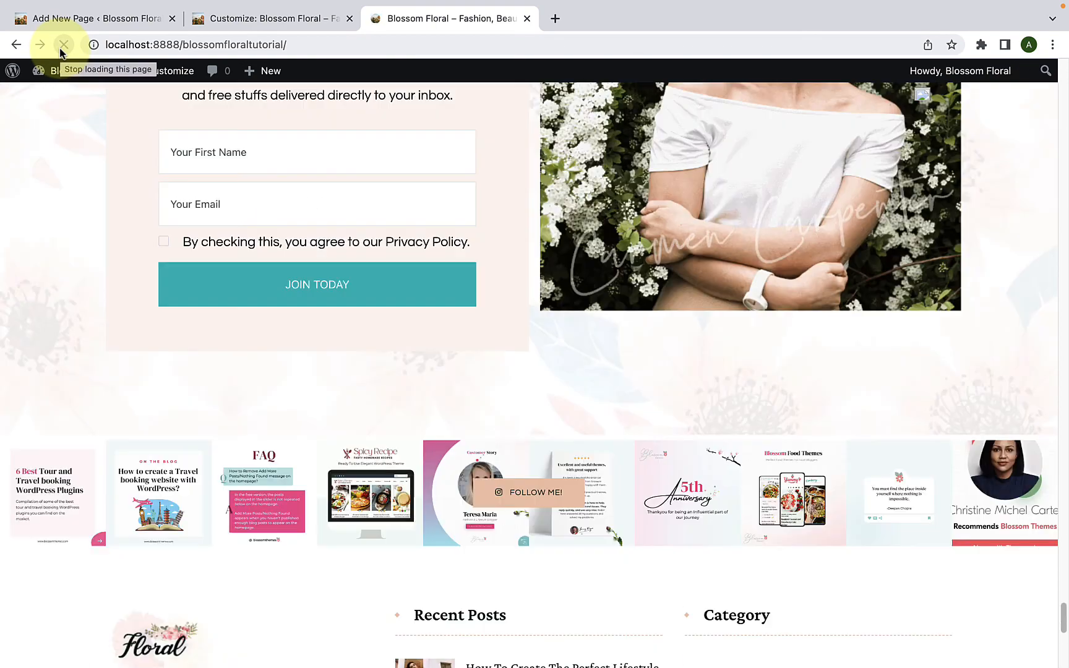
scroll(262, 311, "down", 5)
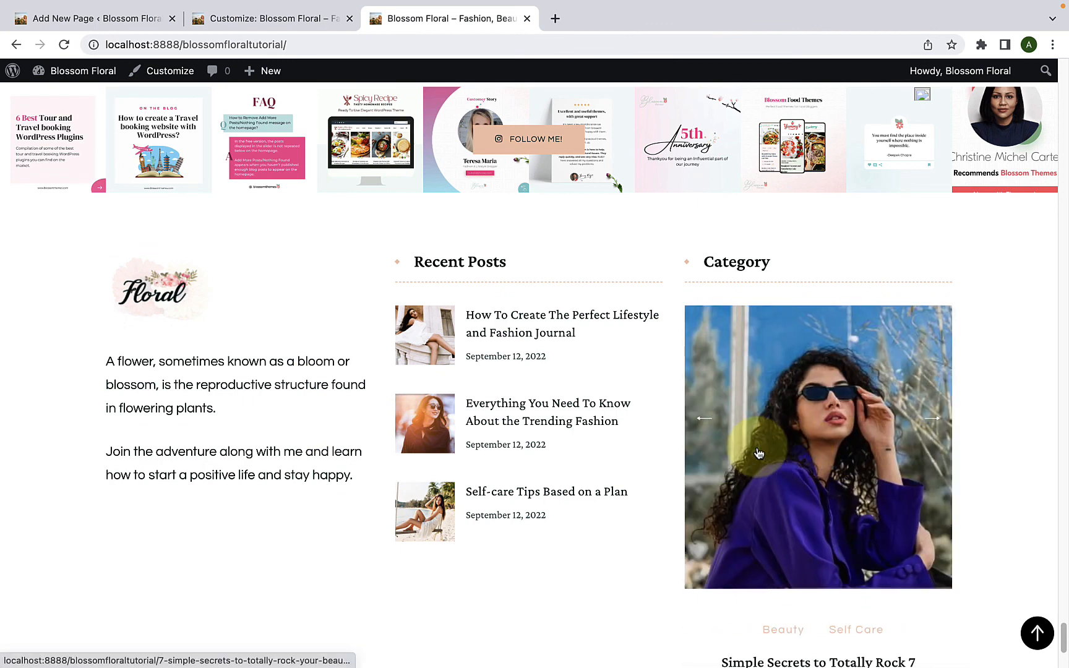
- In the Customizer's Footer Settings, fill the Footer Copyright Text with "© Copyright 2022 Blossom Floral. All Rights Reserved" copied from the preview's footer line
left_click(282, 20)
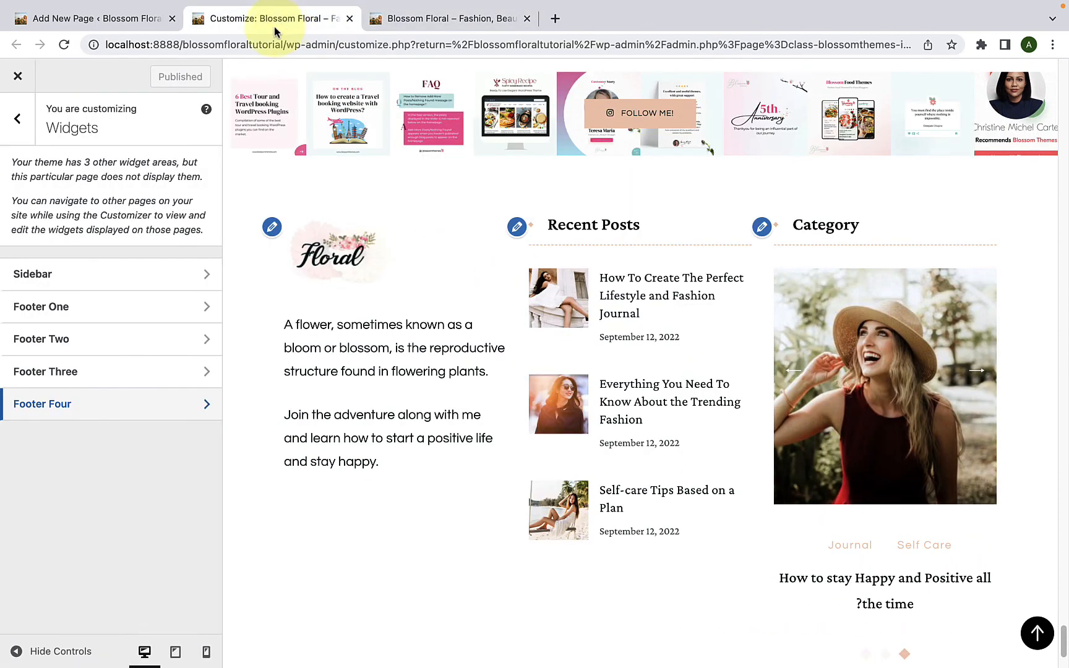
left_click(19, 120)
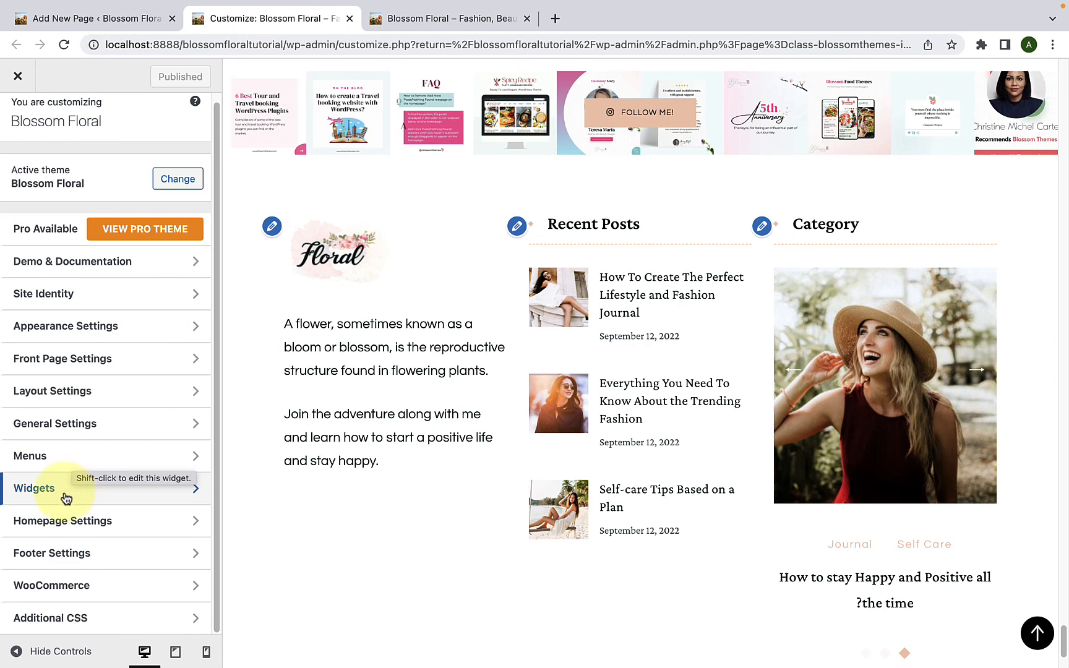
left_click(112, 560)
scroll(351, 603, "down", 3)
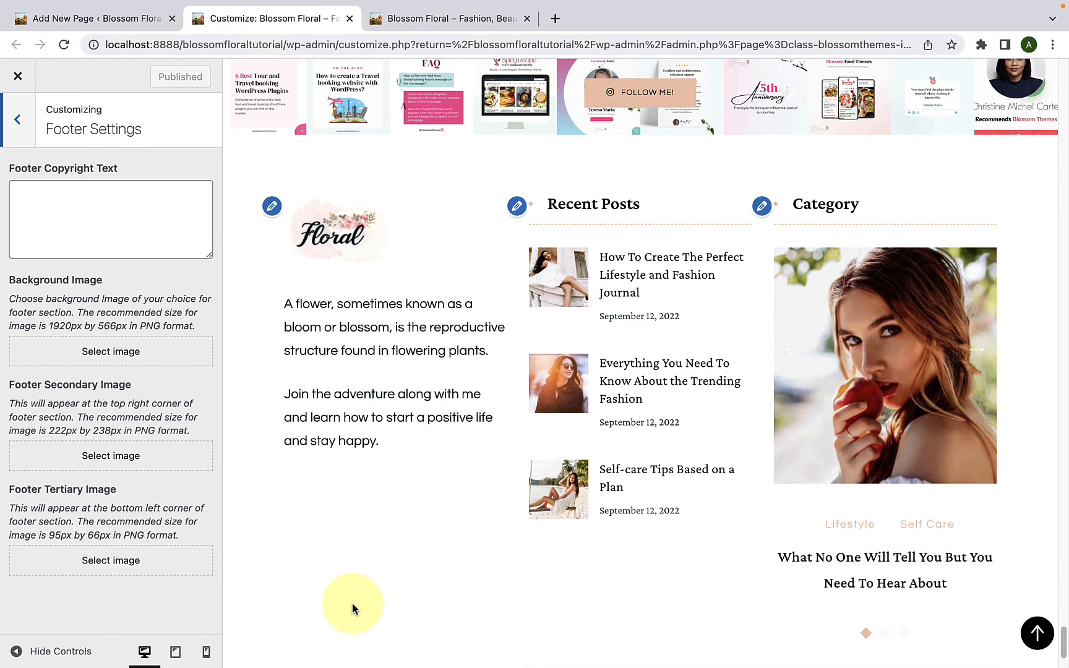
left_click(117, 227)
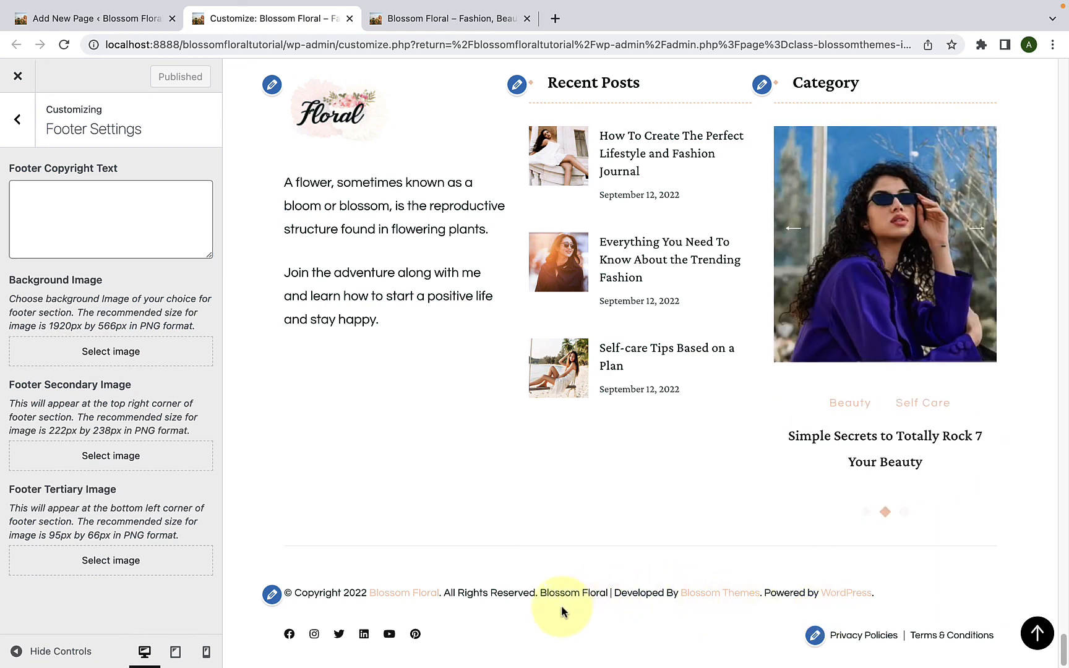
left_click_drag(536, 595, 281, 597)
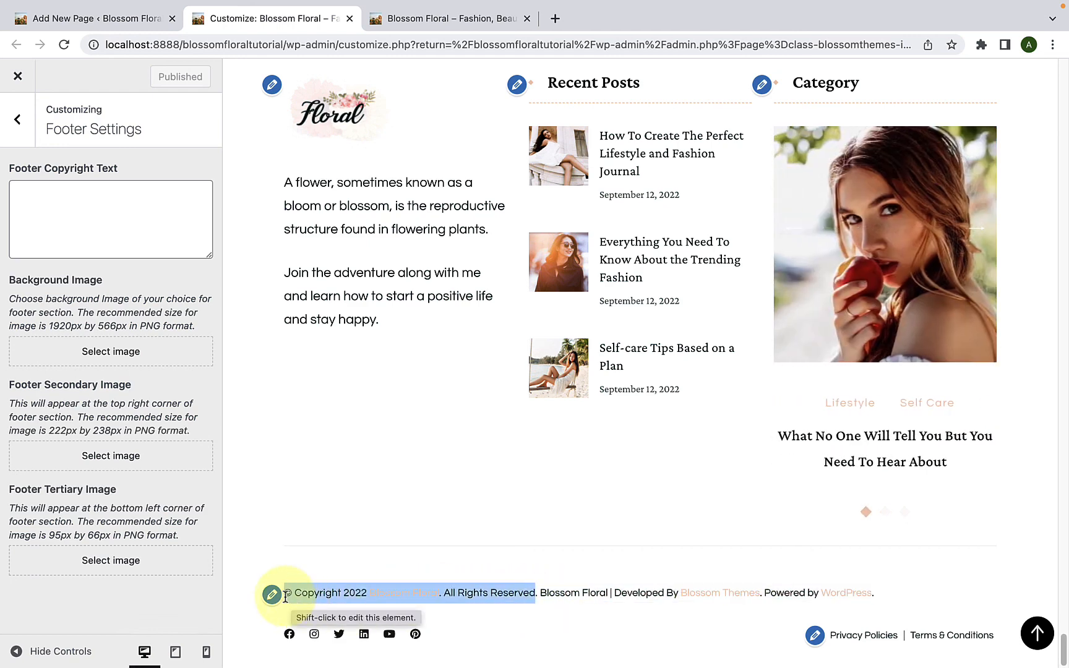
right_click(299, 596)
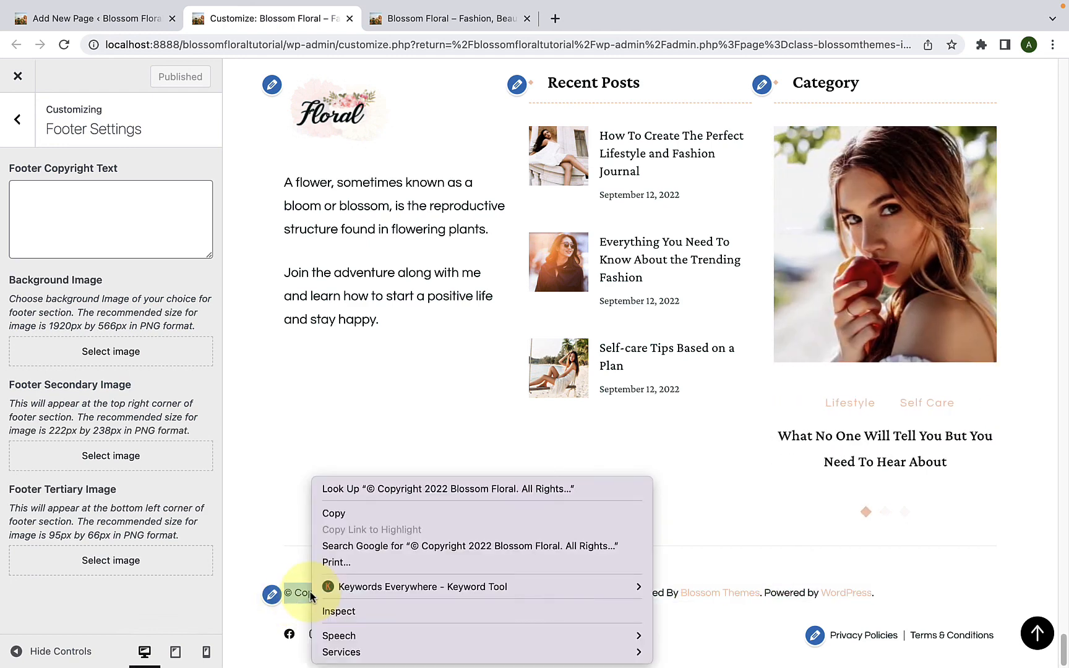
left_click(333, 514)
left_click(89, 215)
right_click(90, 216)
left_click(116, 324)
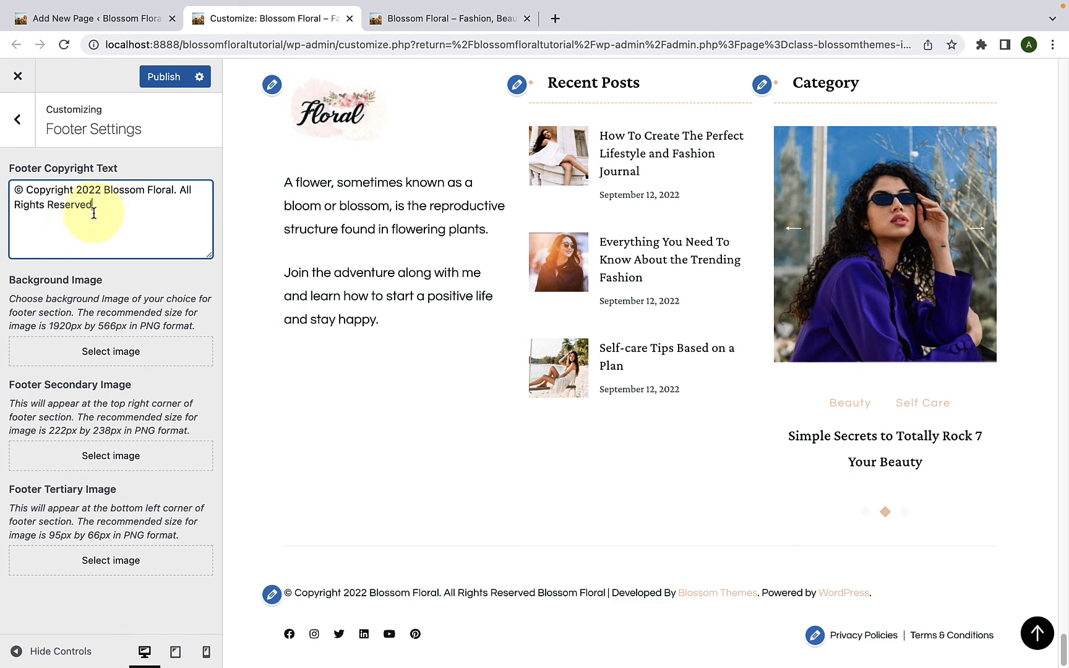
- Try removing "All Rights Reserved" from the Footer Copyright Text and undo the removal
left_click_drag(96, 212, 177, 196)
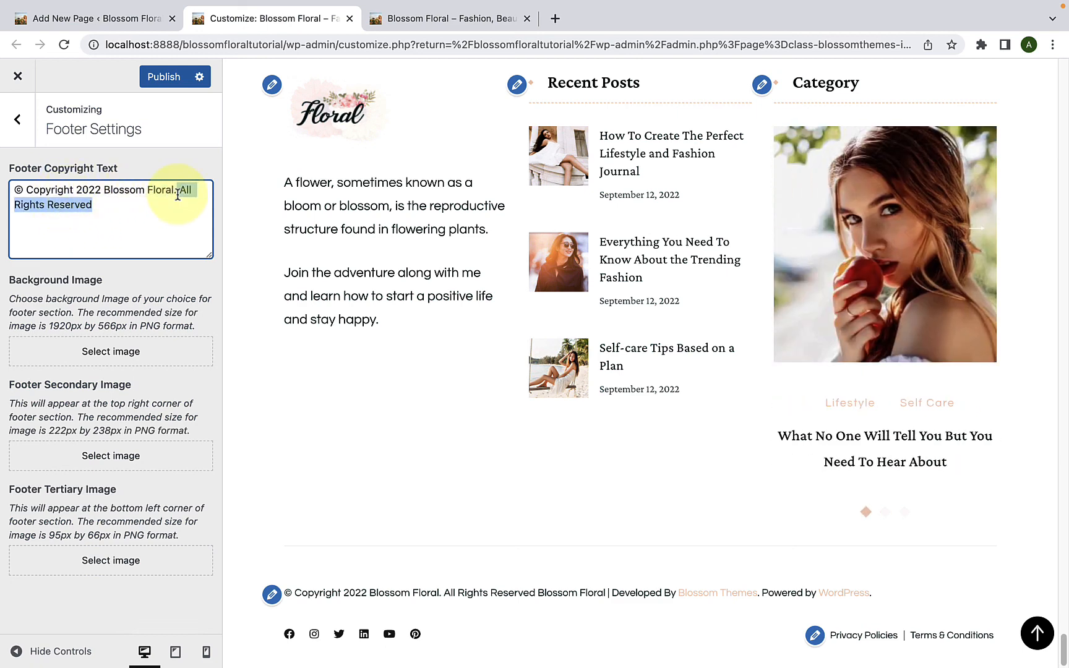
key("BackSpace")
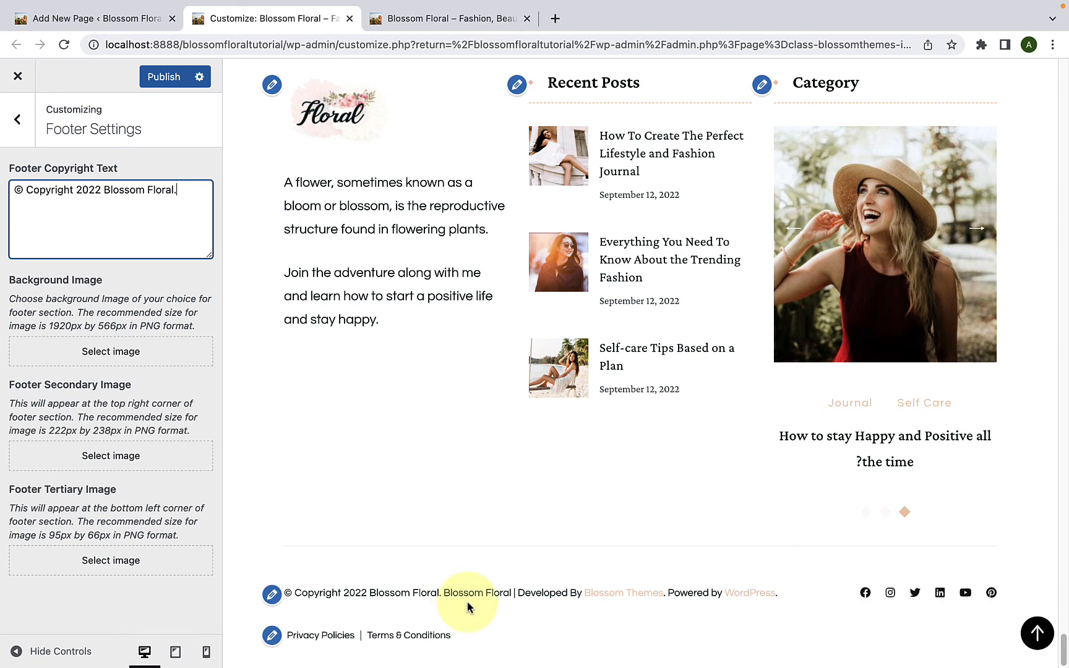
key("super+z")
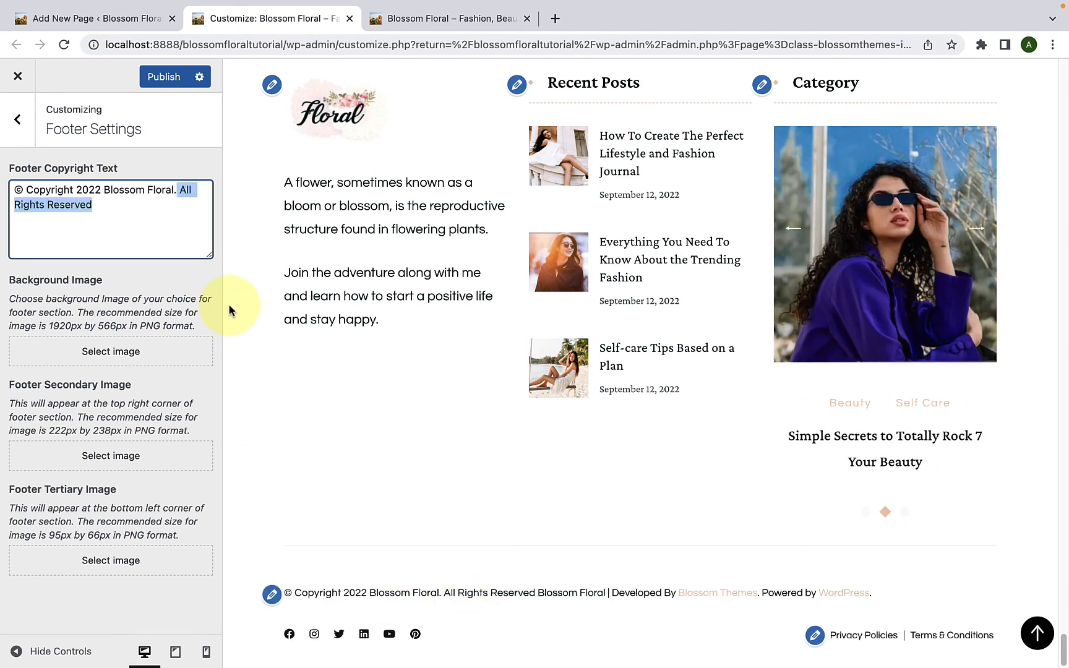
- Add a period after "All Rights Reserved" in the Footer Copyright Text, leave the background image unset and publish
left_click(131, 211)
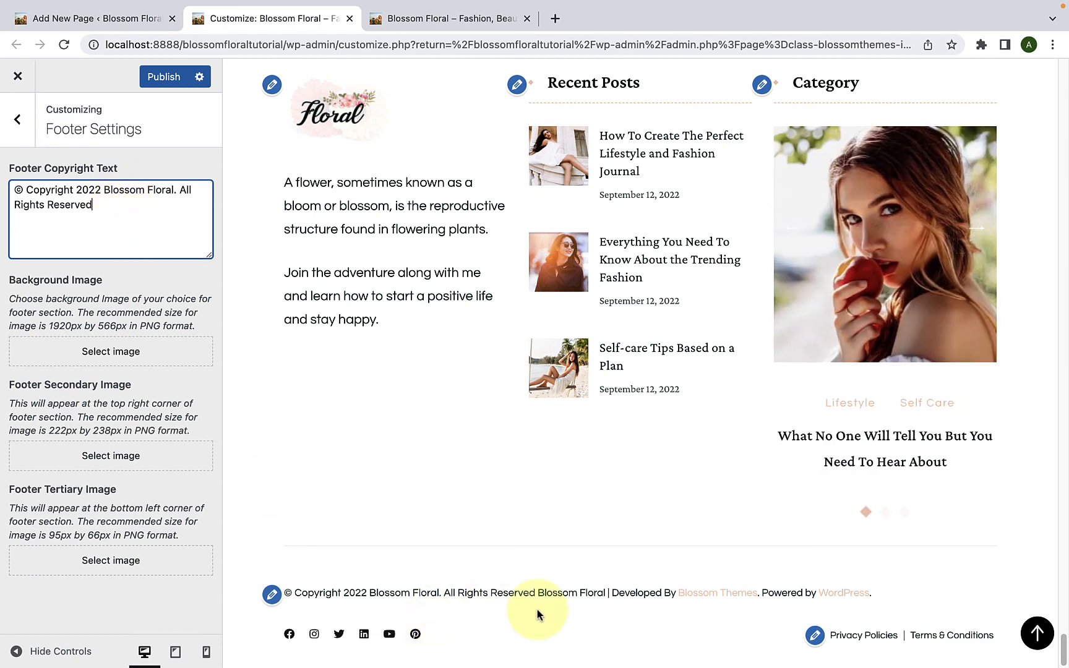
type(".")
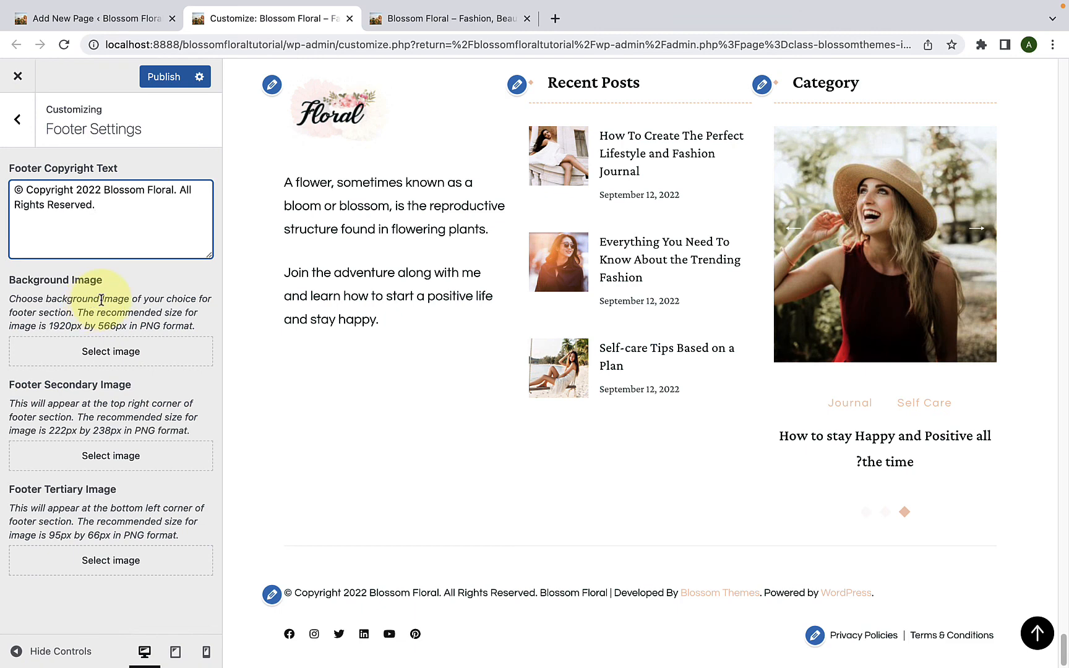
left_click(111, 359)
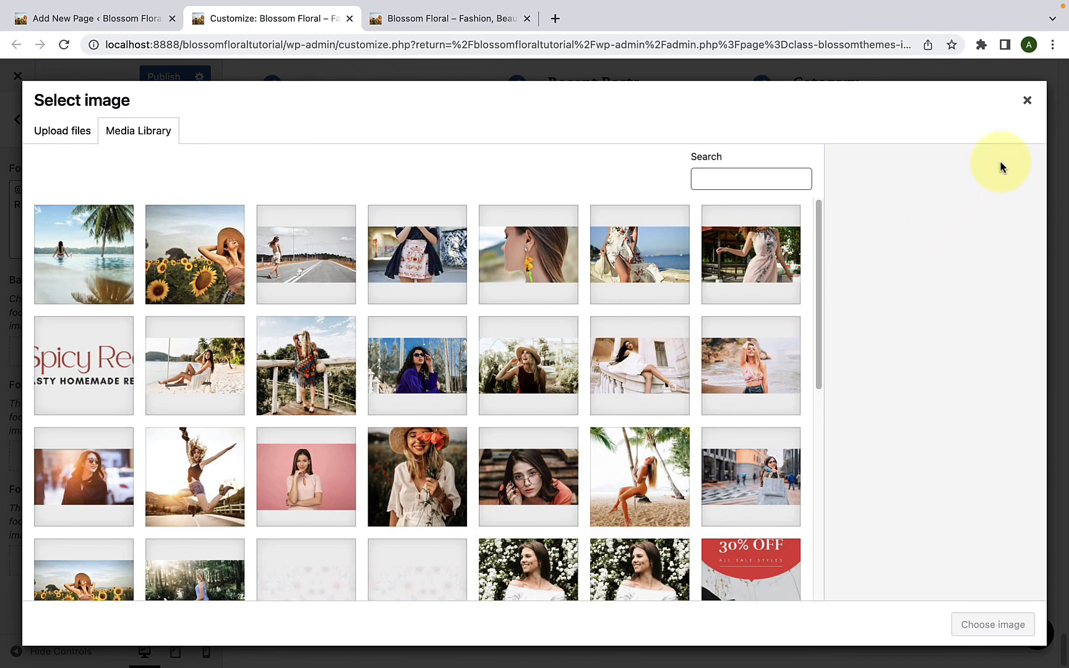
left_click(1027, 100)
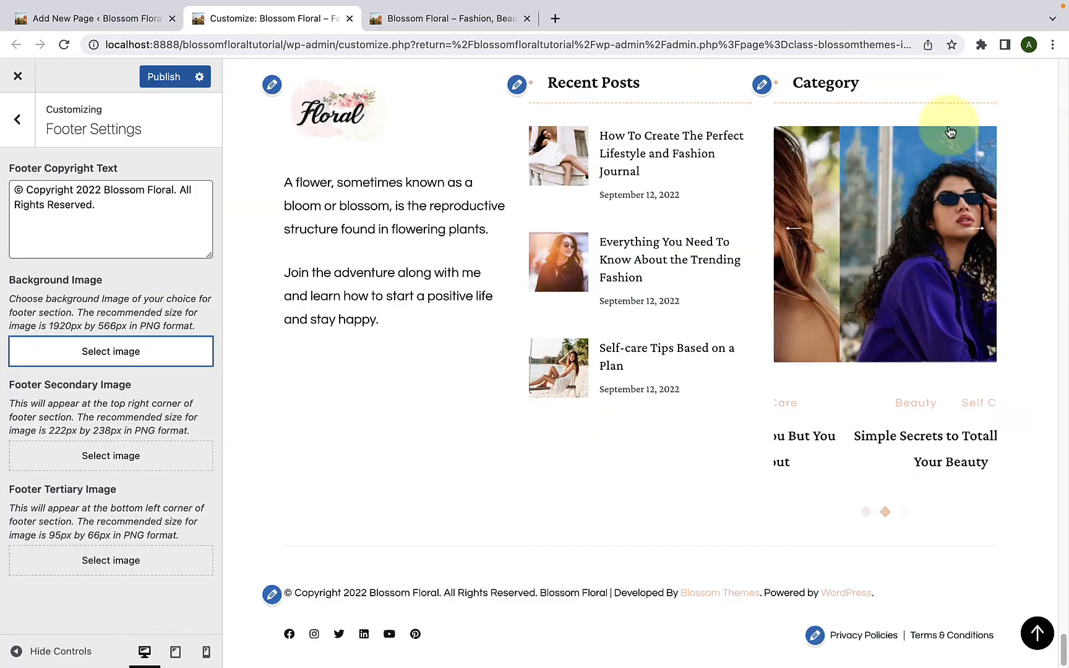
left_click(176, 383)
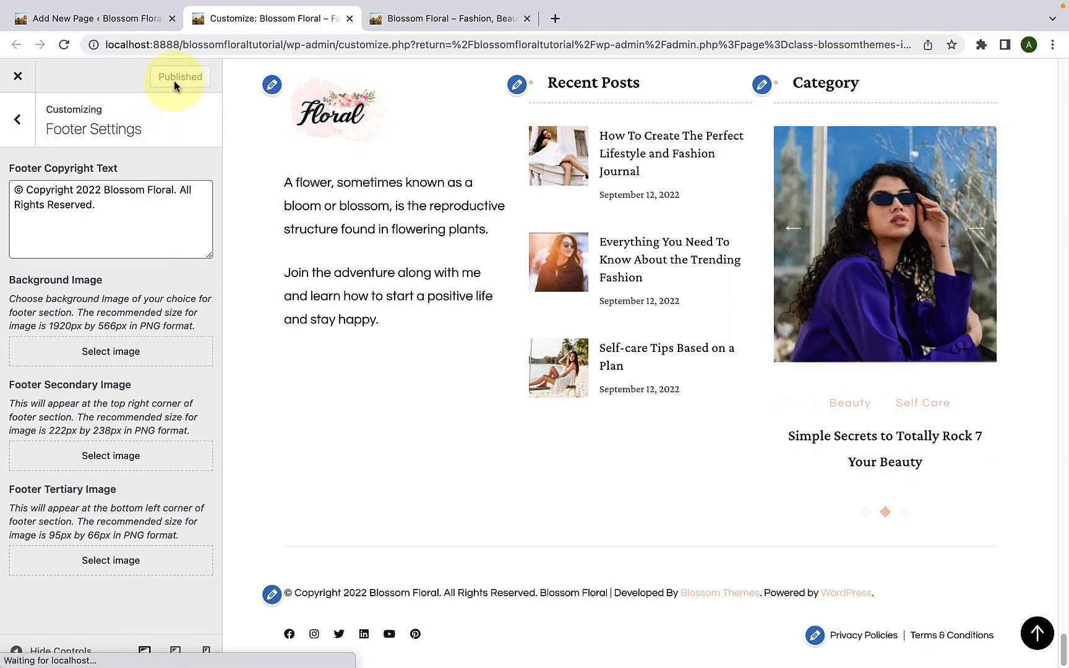
- Look through the WooCommerce and Additional CSS sections of the Customizer and return to the main settings list
left_click(18, 120)
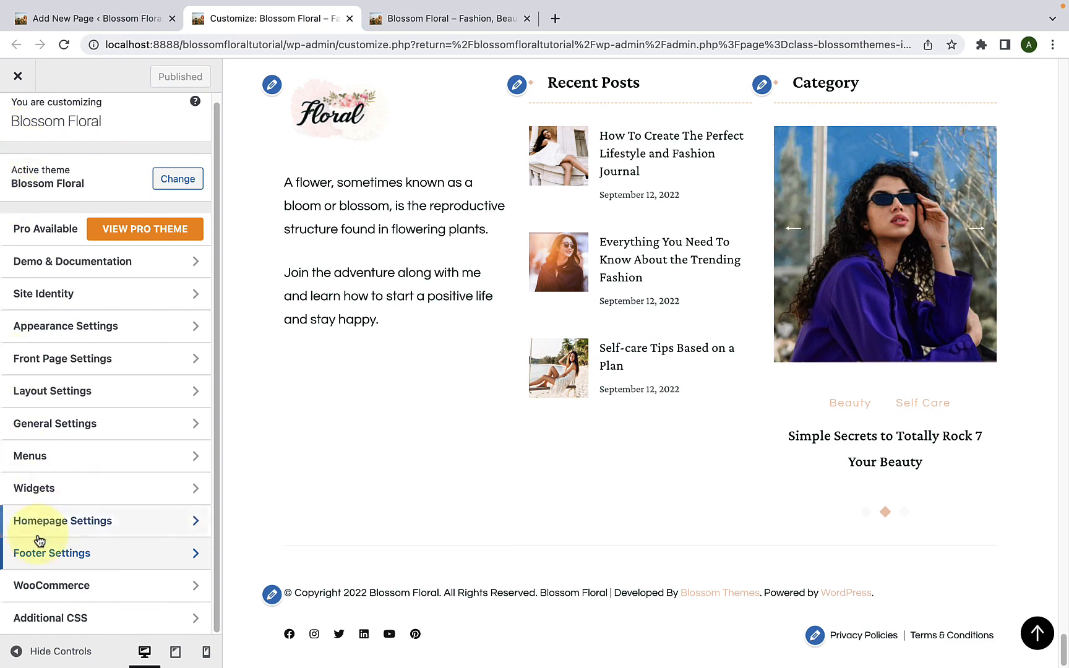
left_click(65, 585)
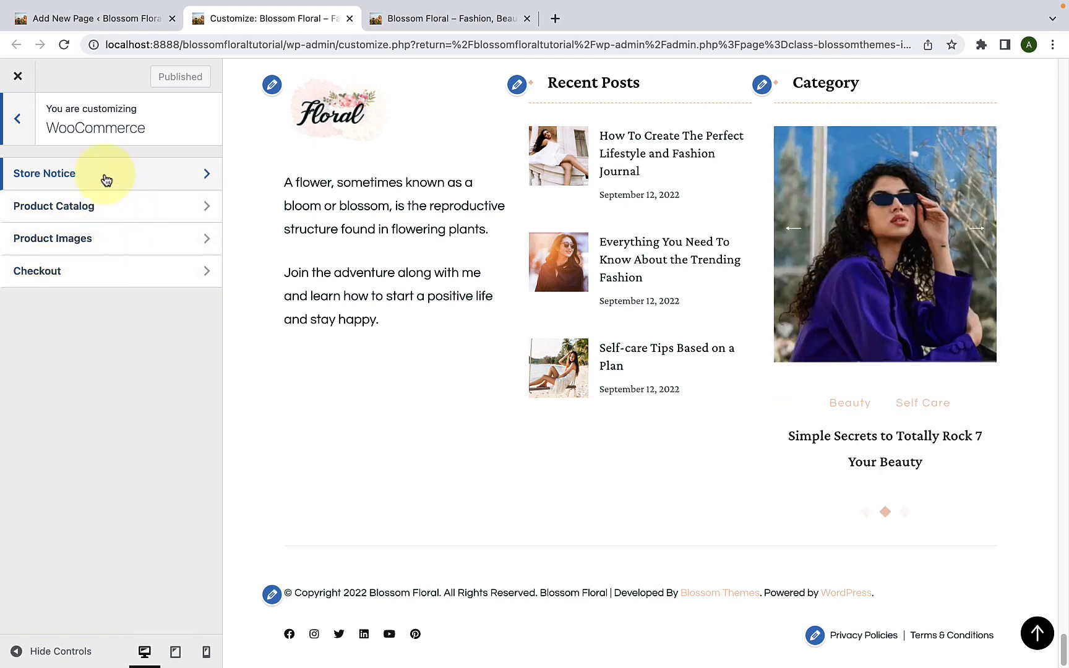
left_click(27, 123)
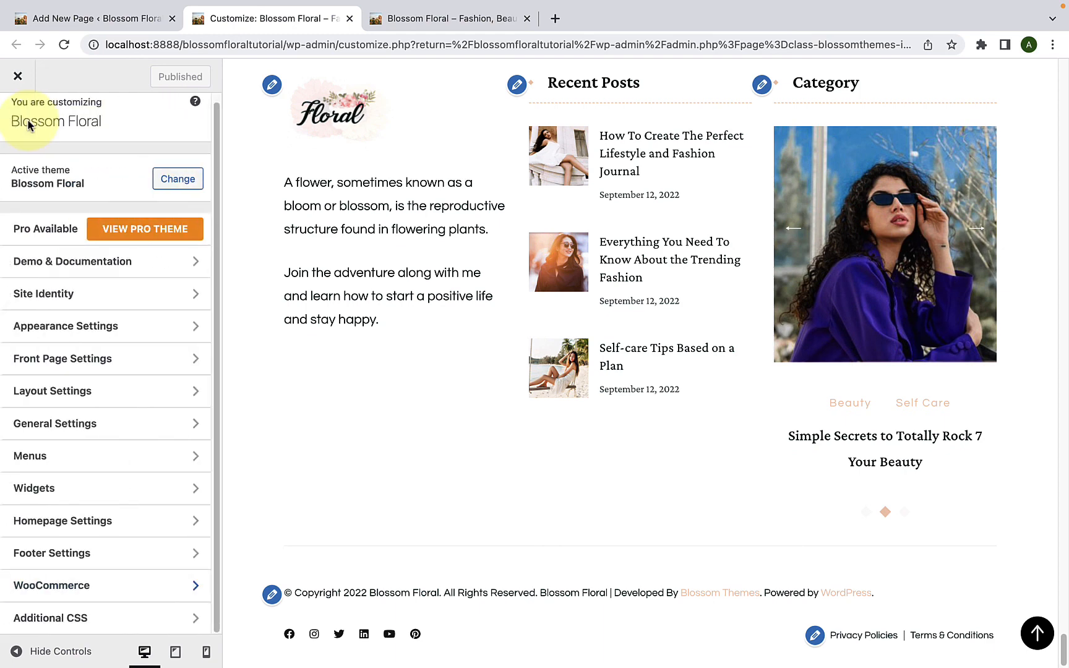
left_click(70, 616)
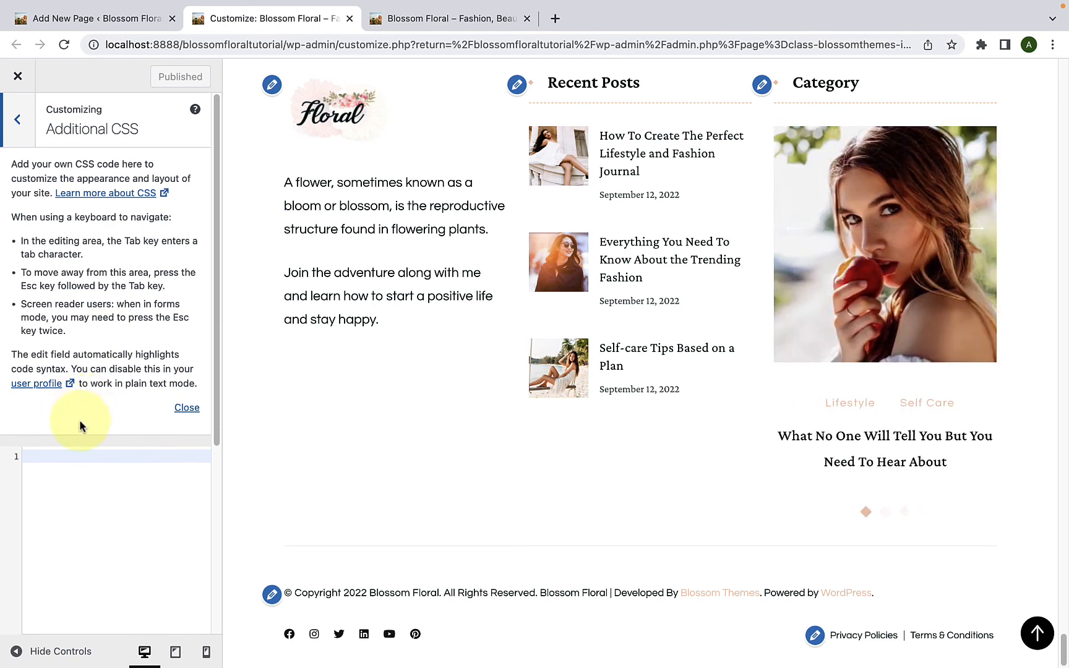
left_click(15, 121)
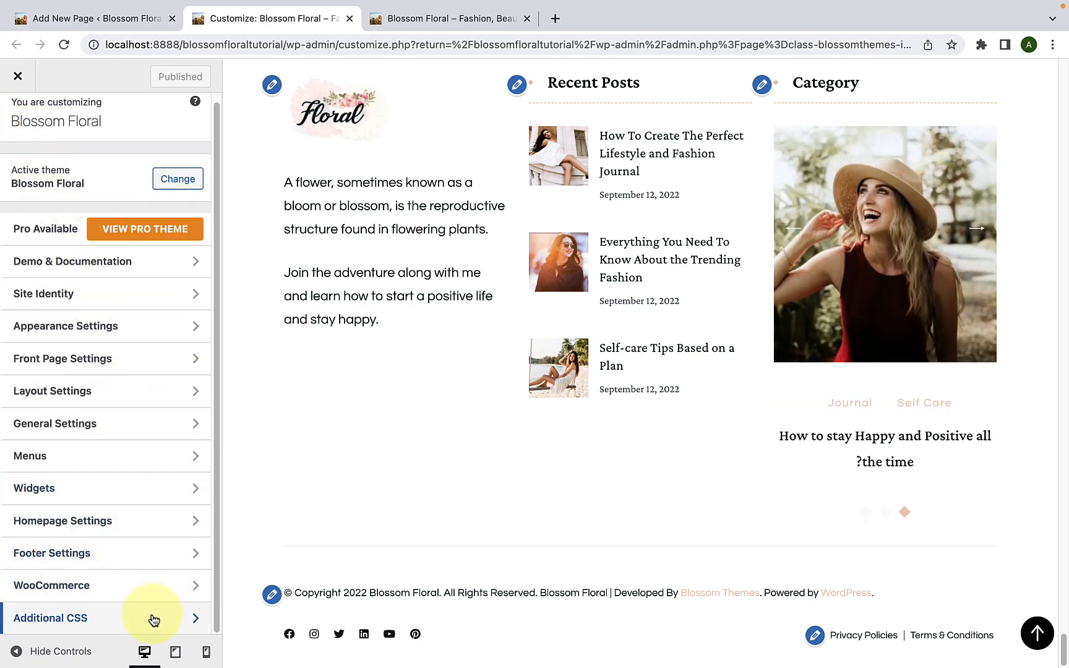
- View the top of the home page in the Customizer preview and on the live site
left_click(1038, 632)
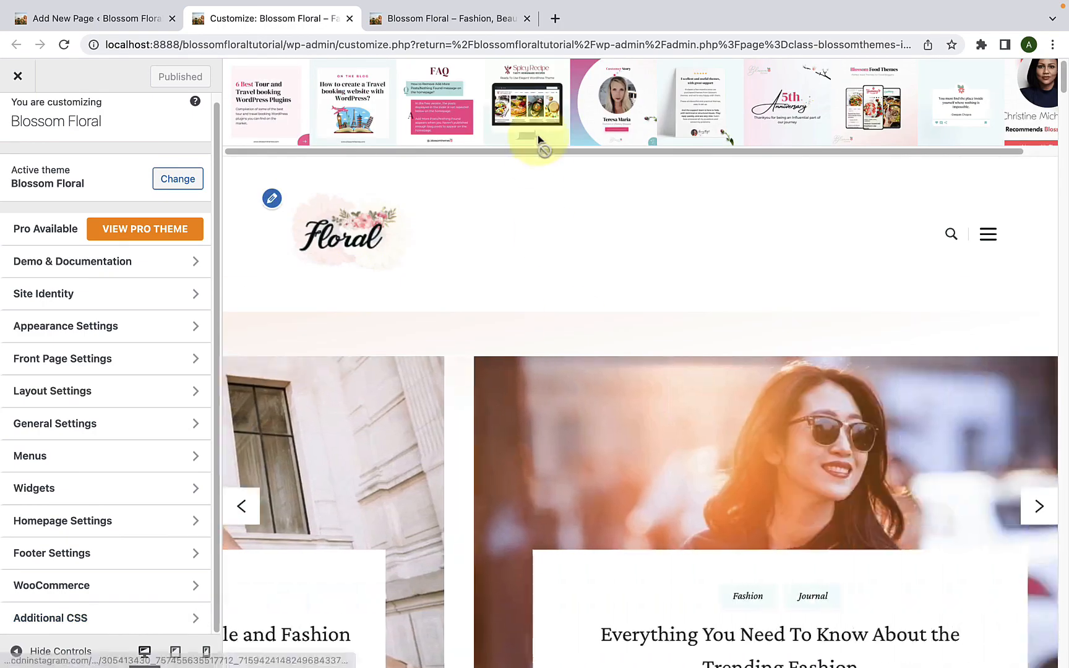
left_click(438, 20)
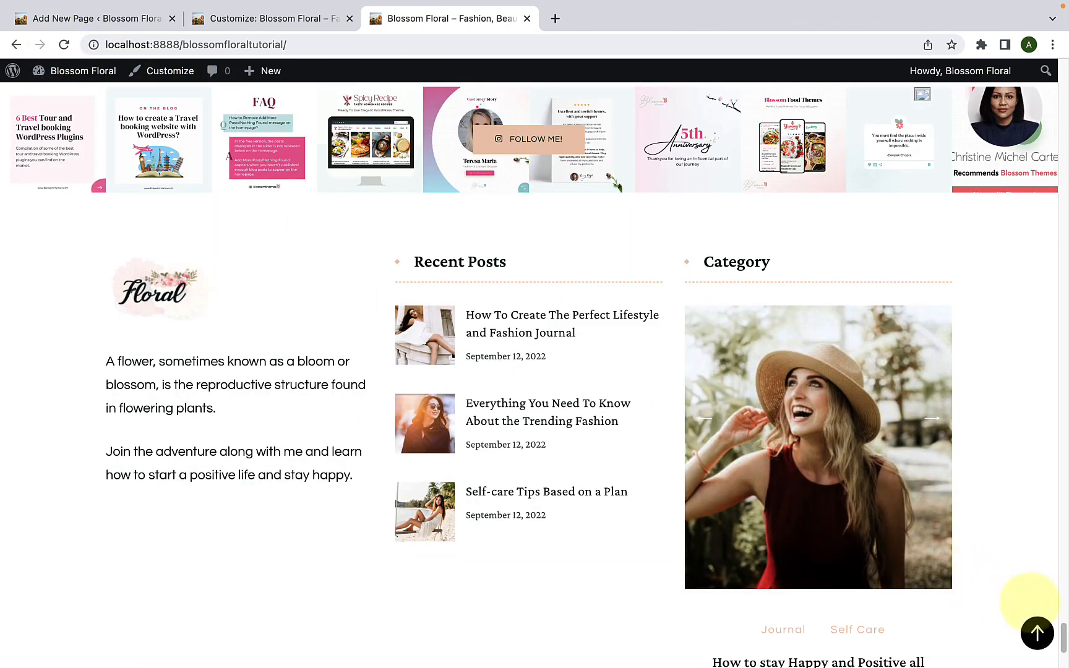
left_click(1038, 634)
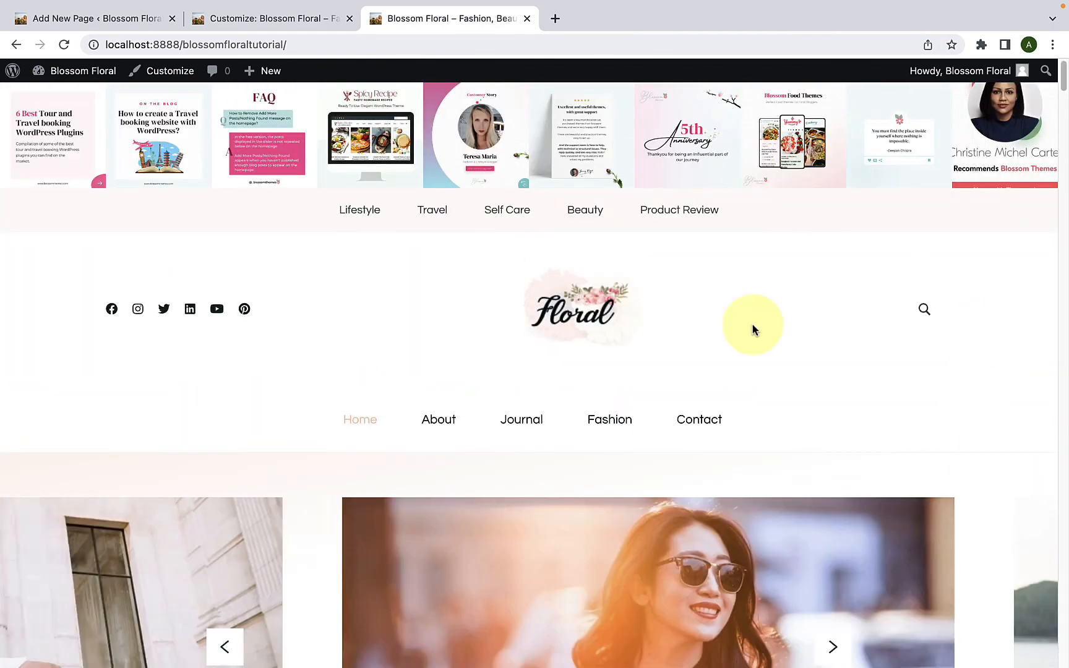
- Review the whole live home page, from the slider through the blog posts and newsletter to the footer, and return to its beginning
scroll(793, 372, "down", 4)
scroll(796, 381, "down", 7)
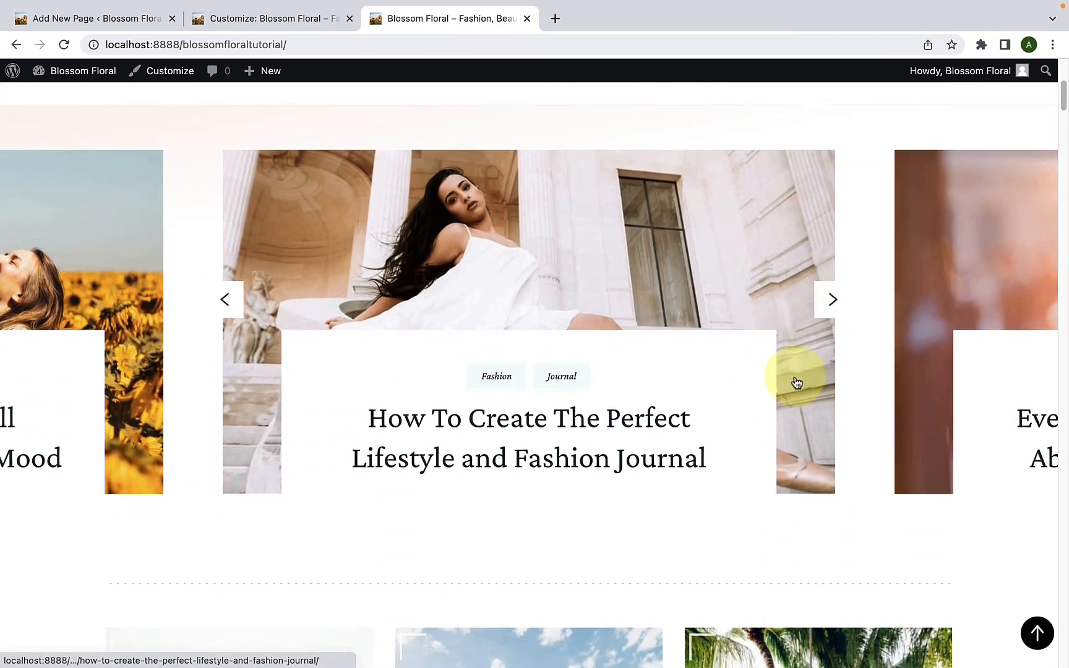
scroll(795, 377, "down", 12)
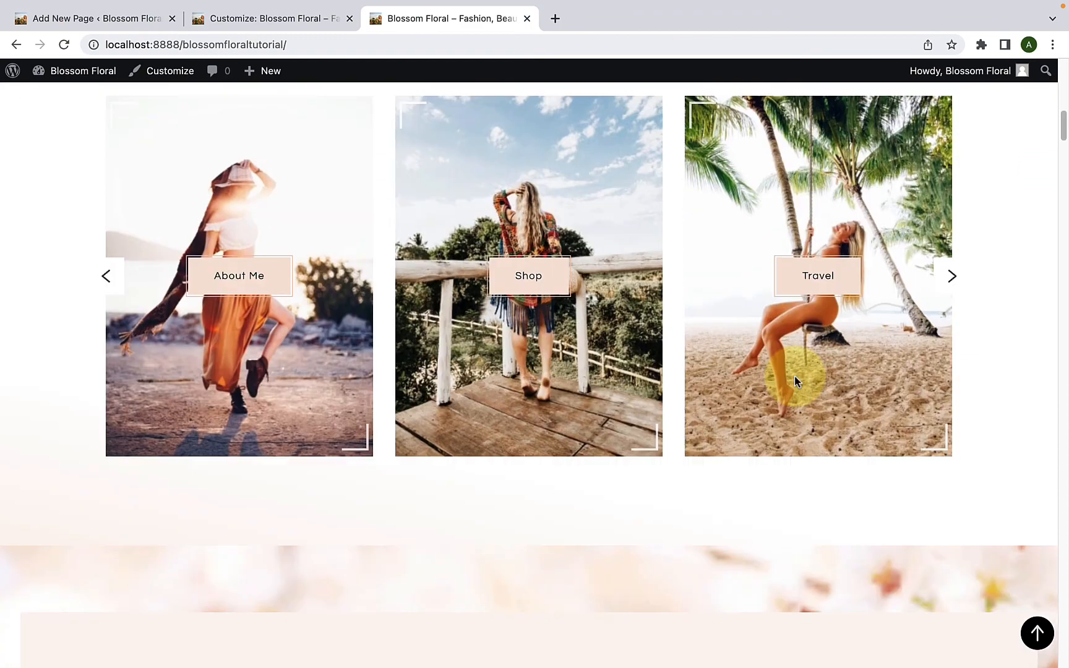
scroll(795, 379, "down", 12)
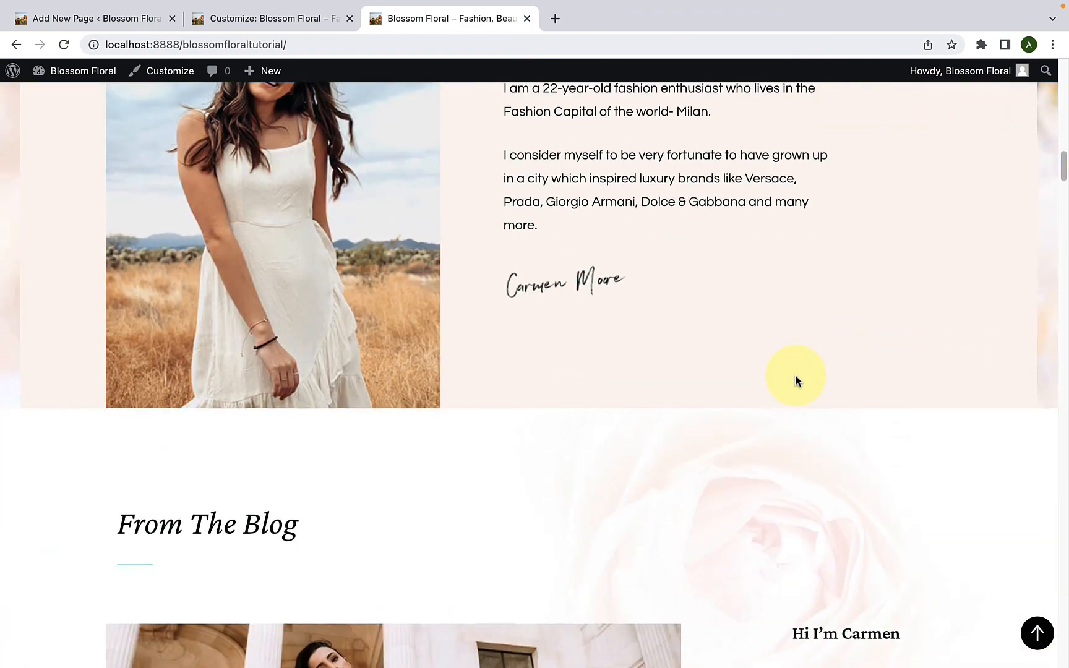
scroll(796, 381, "down", 15)
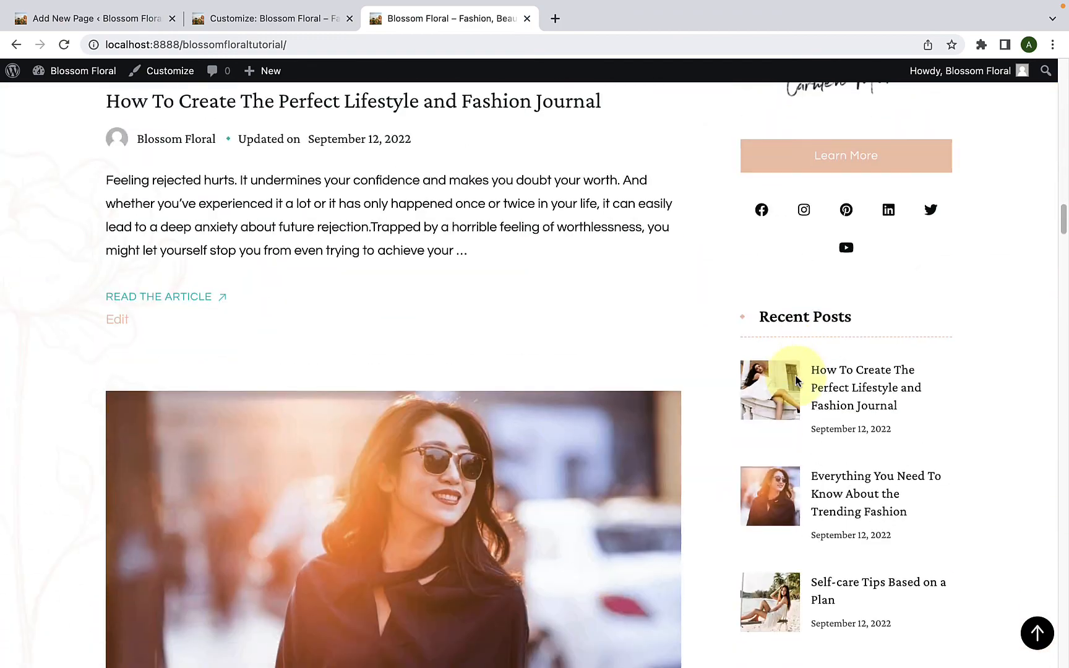
scroll(798, 382, "down", 16)
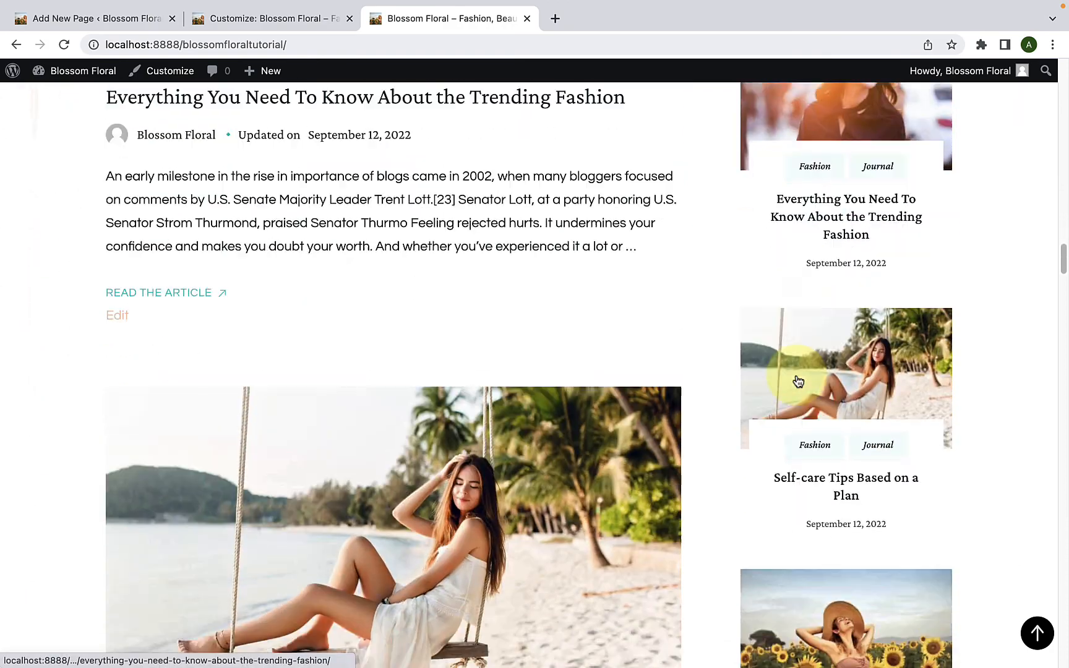
scroll(797, 378, "down", 13)
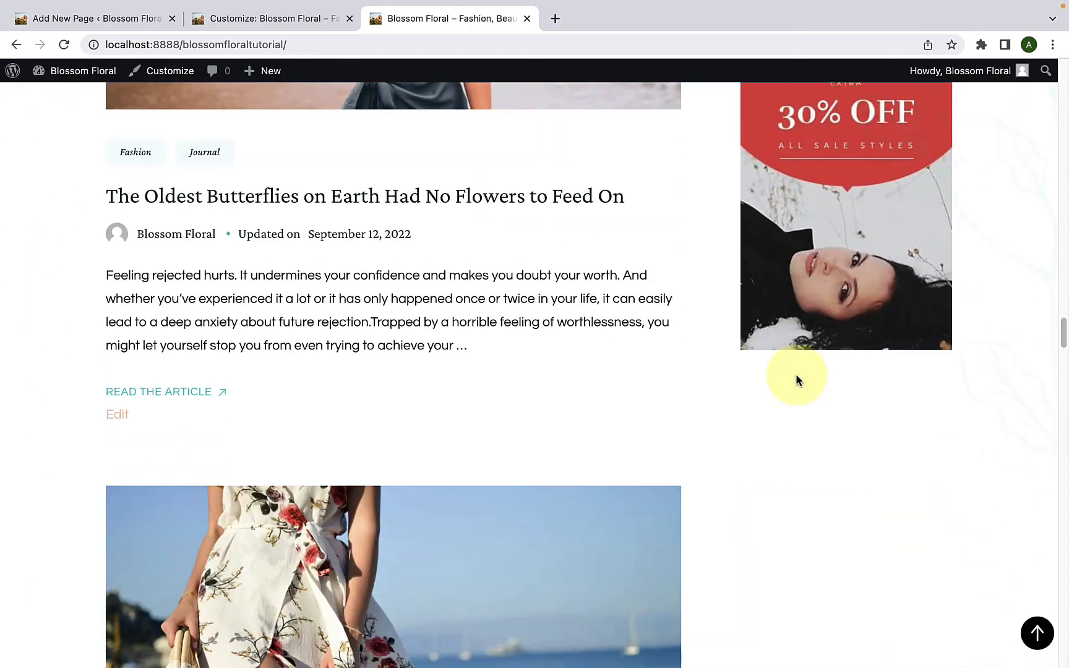
scroll(796, 379, "down", 16)
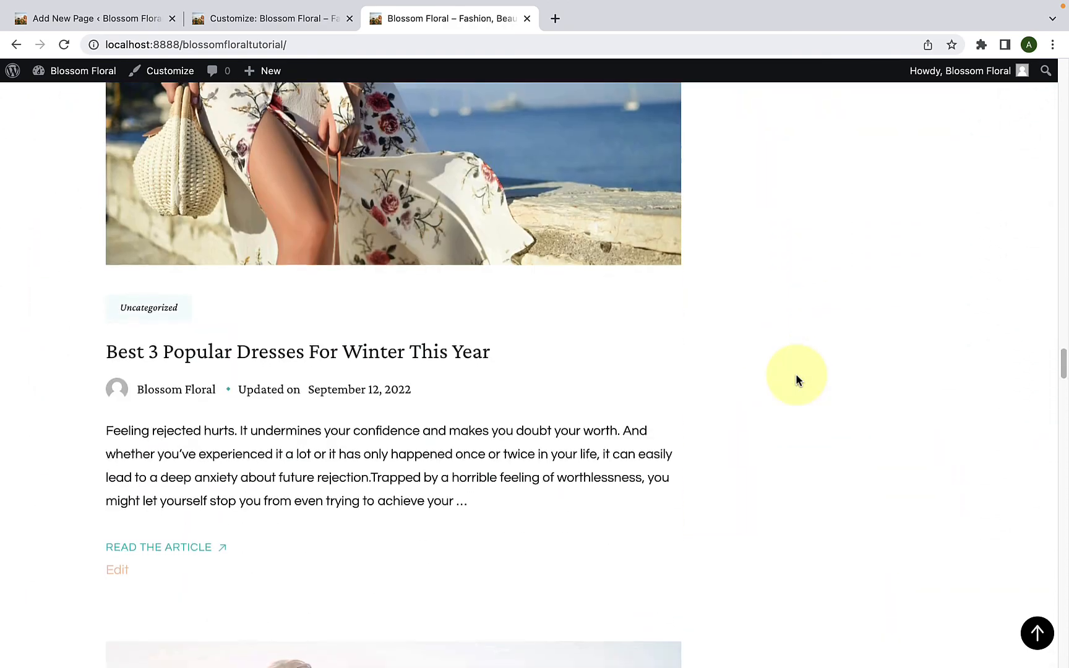
scroll(796, 379, "down", 6)
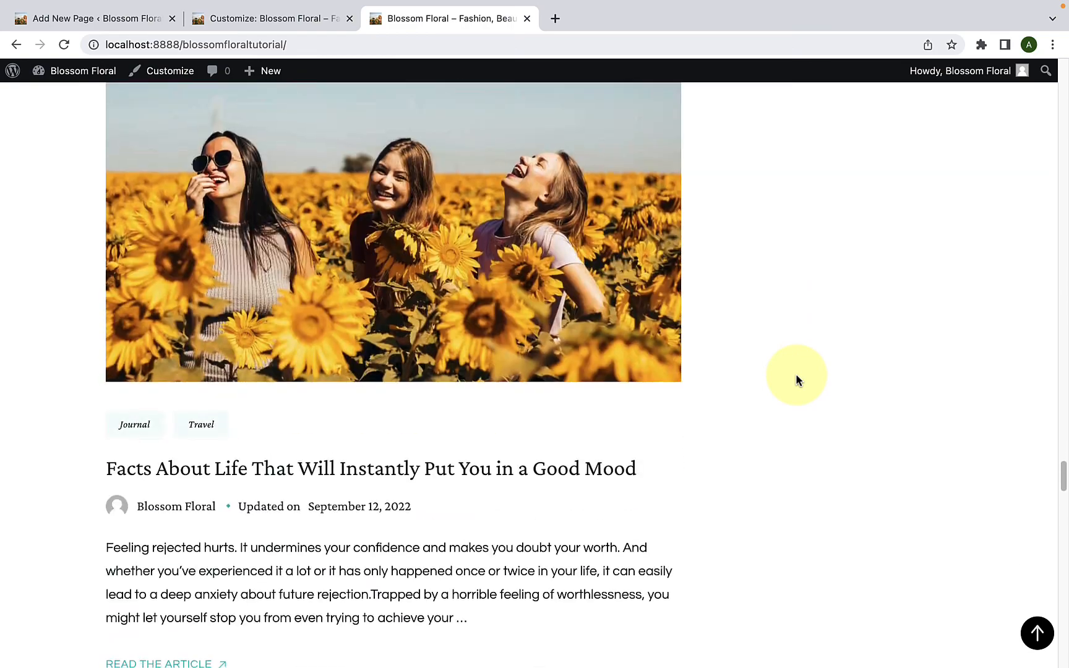
scroll(797, 375, "down", 14)
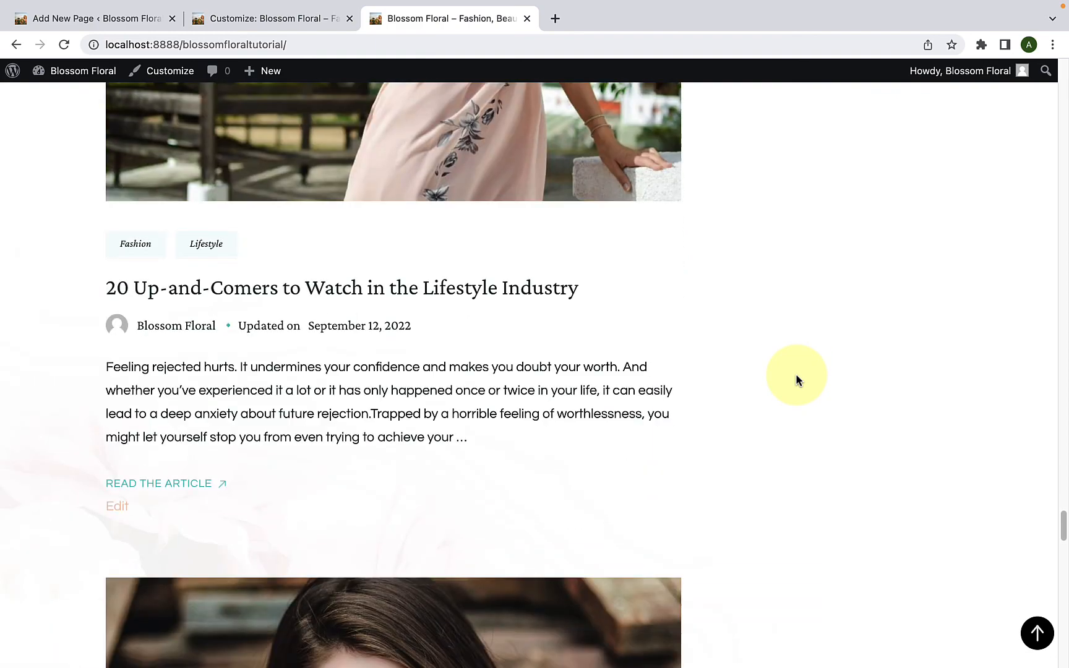
scroll(796, 376, "down", 16)
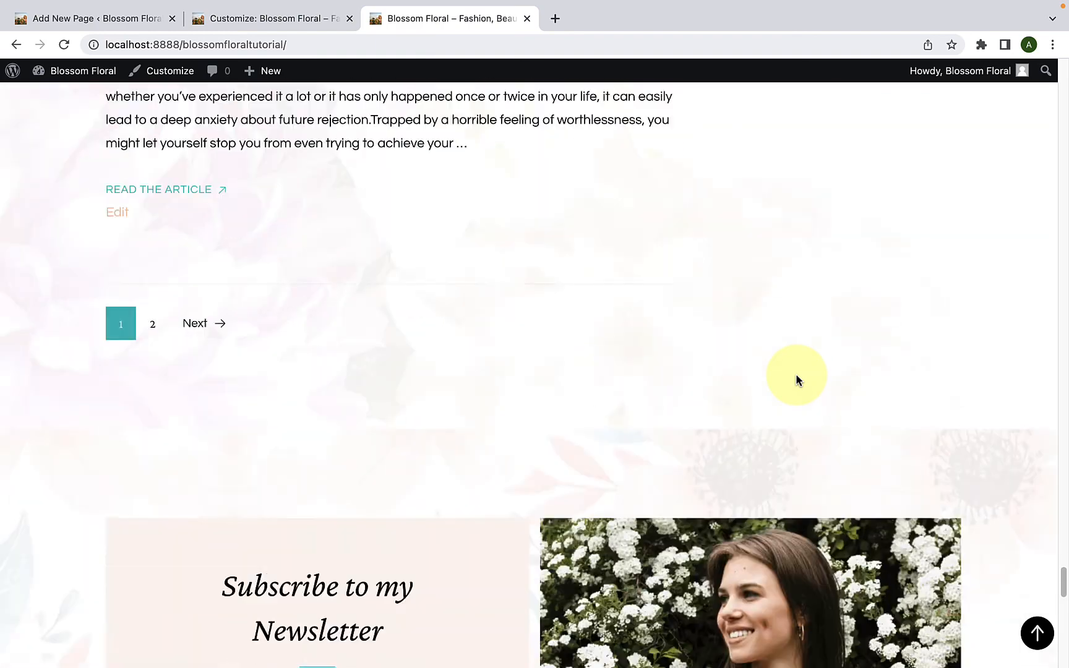
scroll(797, 379, "down", 9)
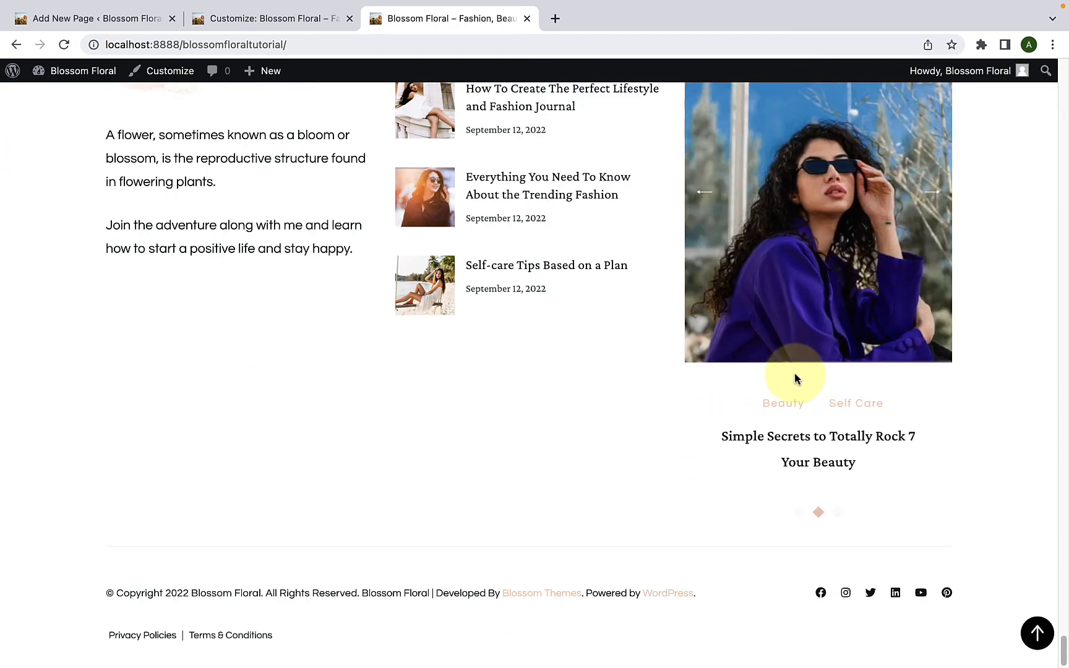
left_click(1038, 635)
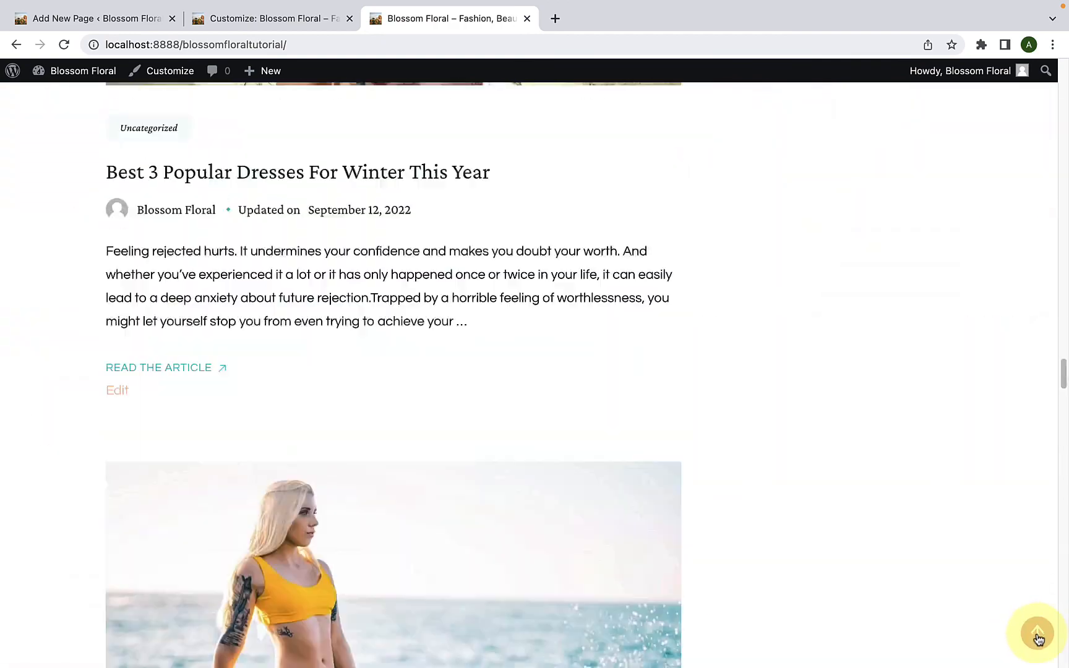